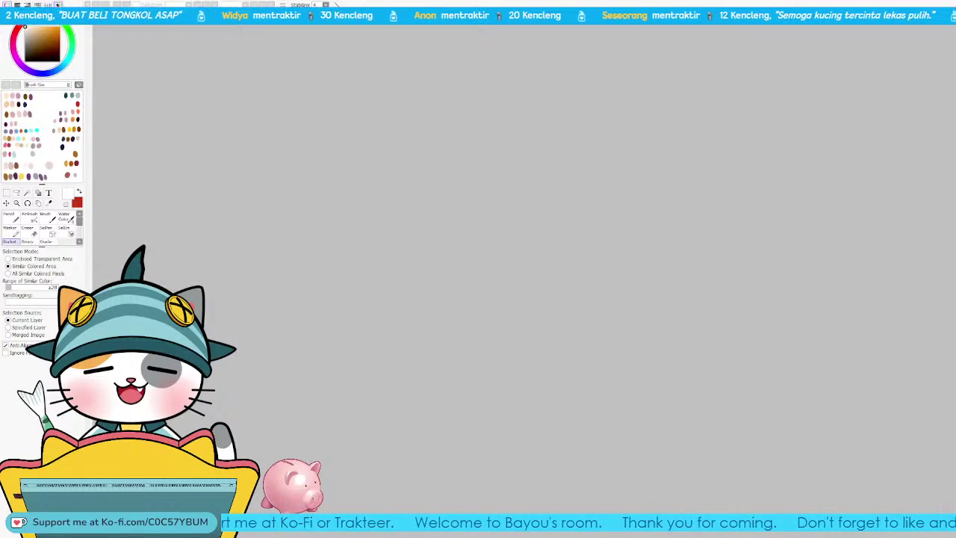
Step: Open the portrait image of the girl with the hat in an enlarged window and fade the drawing for tracing
double_click(661, 228)
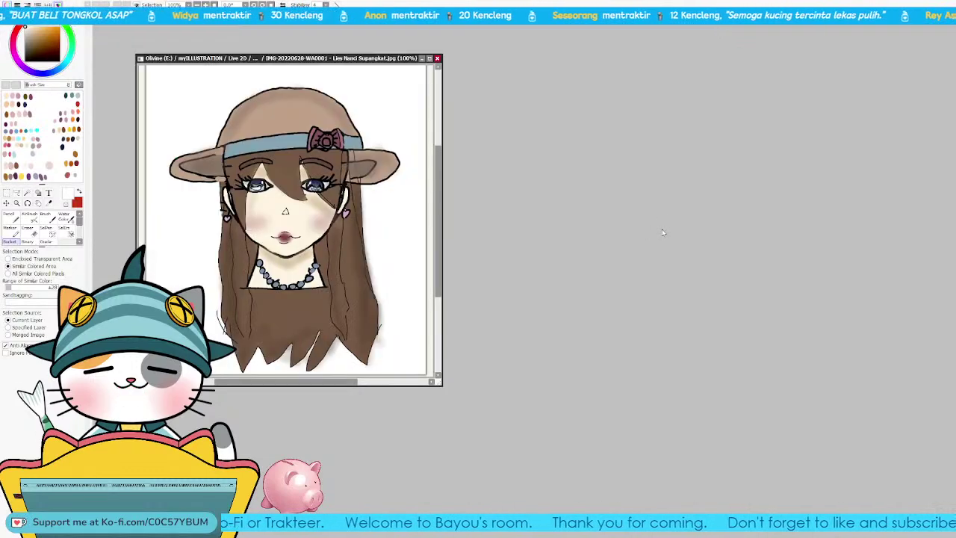
drag(343, 60, 863, 27)
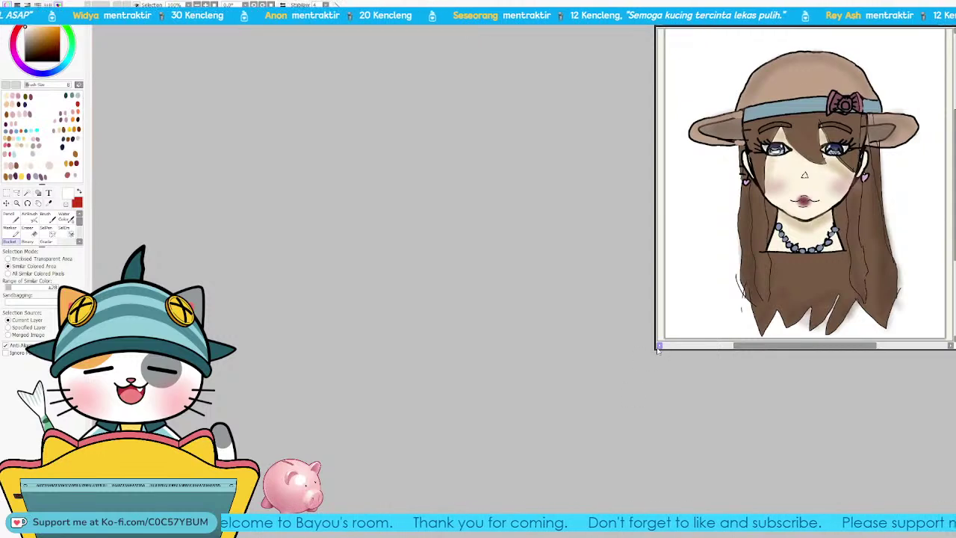
drag(658, 348, 389, 514)
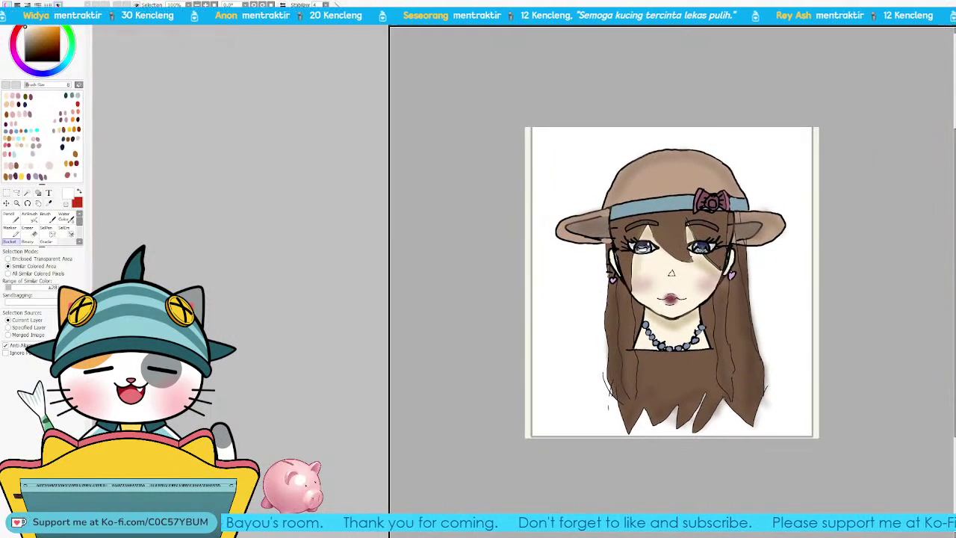
scroll(672, 284, up, 2)
drag(857, 146, 838, 144)
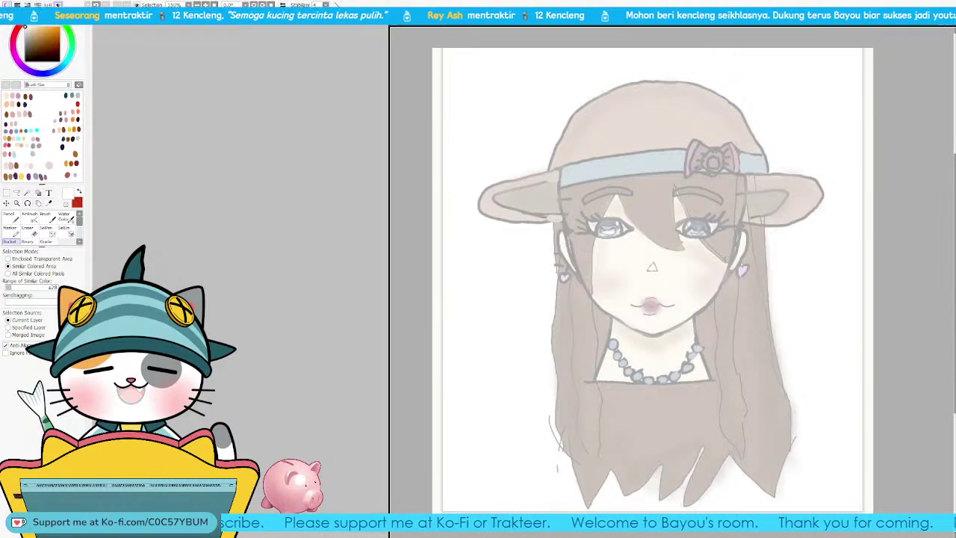
Step: Set up the Pencil tool with a smaller brush size and a red colour for tracing the portrait
key(n)
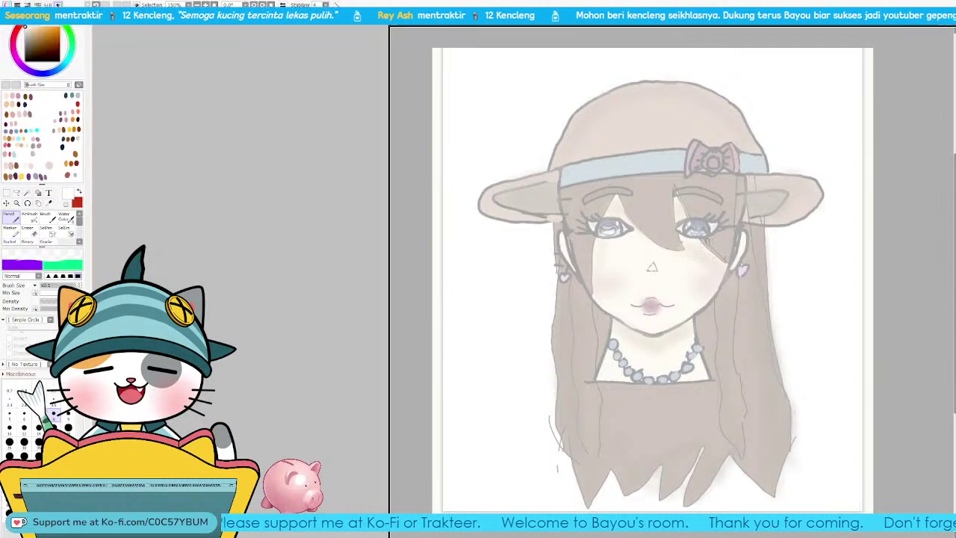
drag(668, 308, 648, 311)
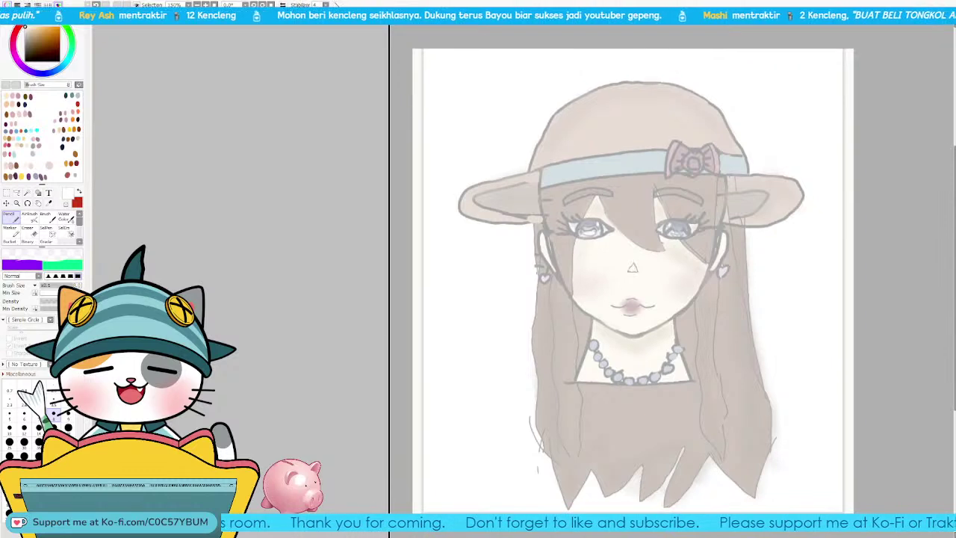
drag(823, 96, 885, 75)
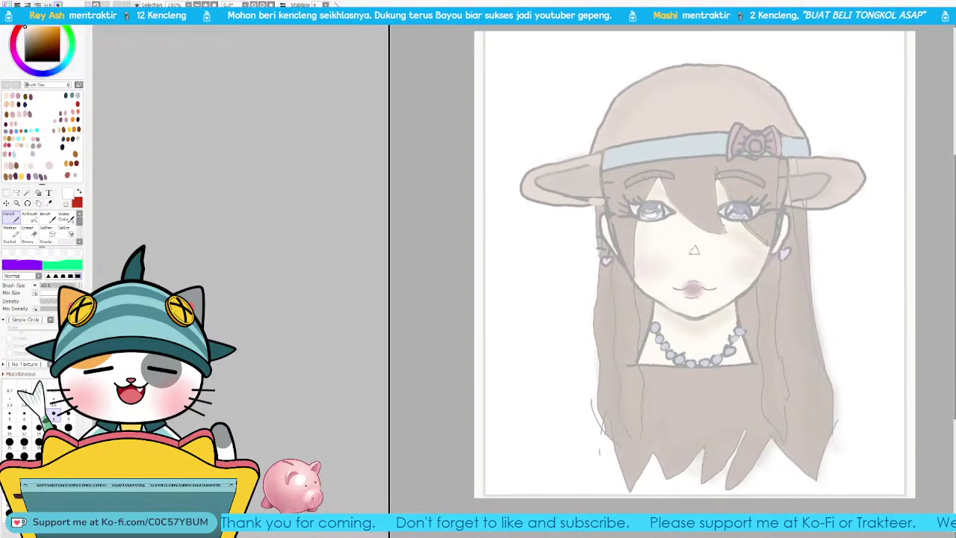
scroll(827, 180, up, 1)
scroll(827, 179, up, 1)
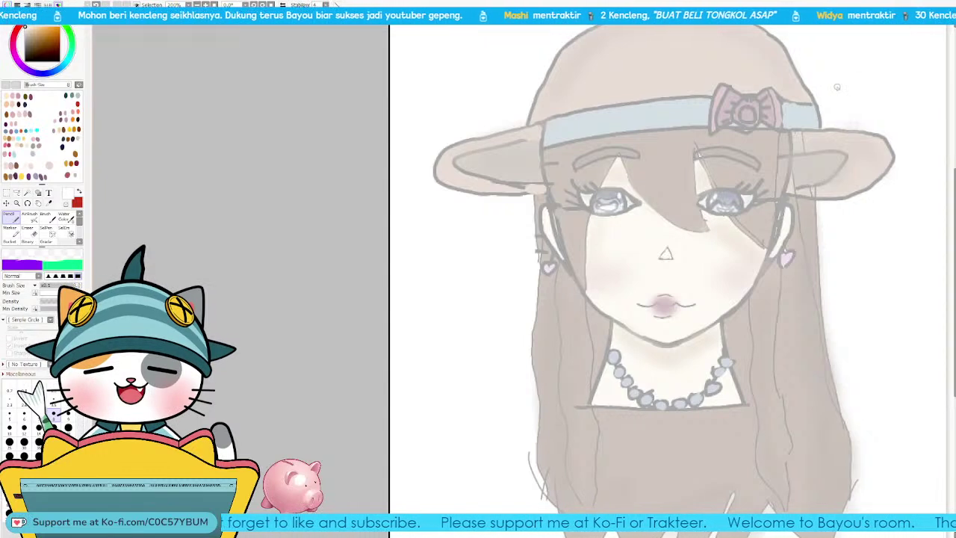
drag(783, 206, 763, 228)
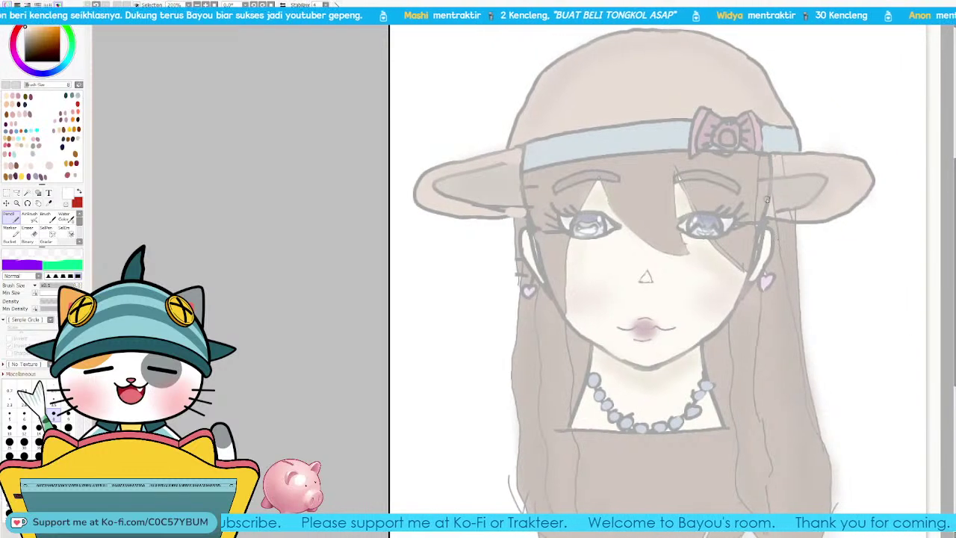
drag(789, 253, 824, 230)
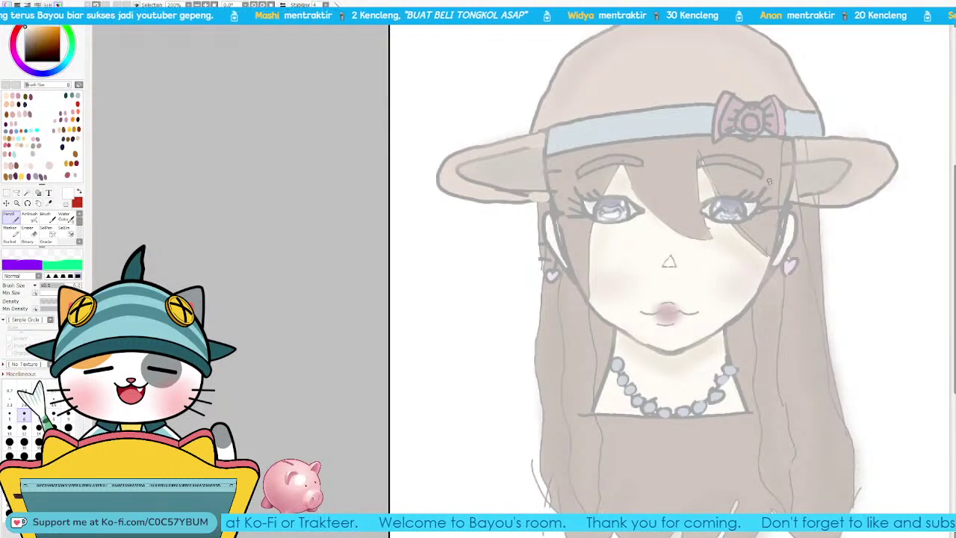
scroll(772, 182, up, 1)
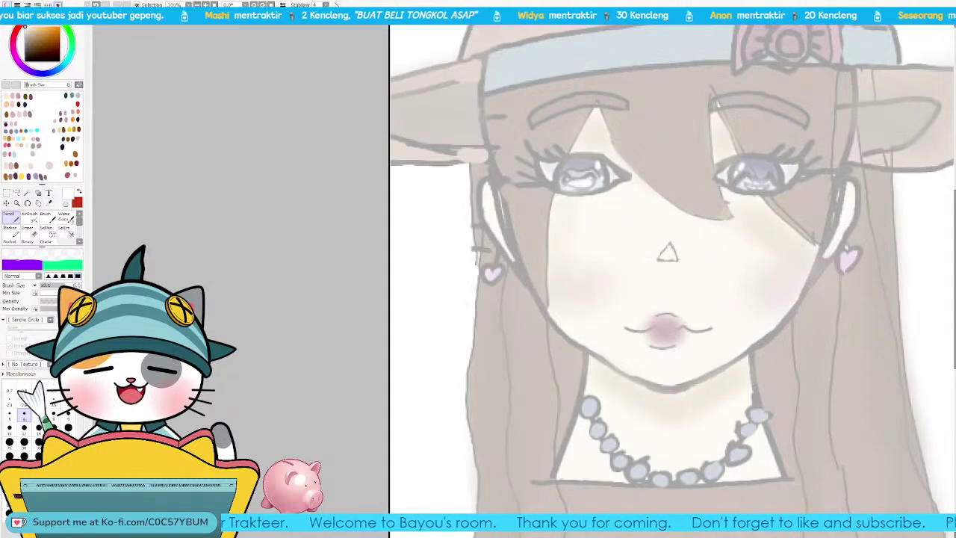
scroll(672, 271, down, 2)
drag(802, 173, 785, 195)
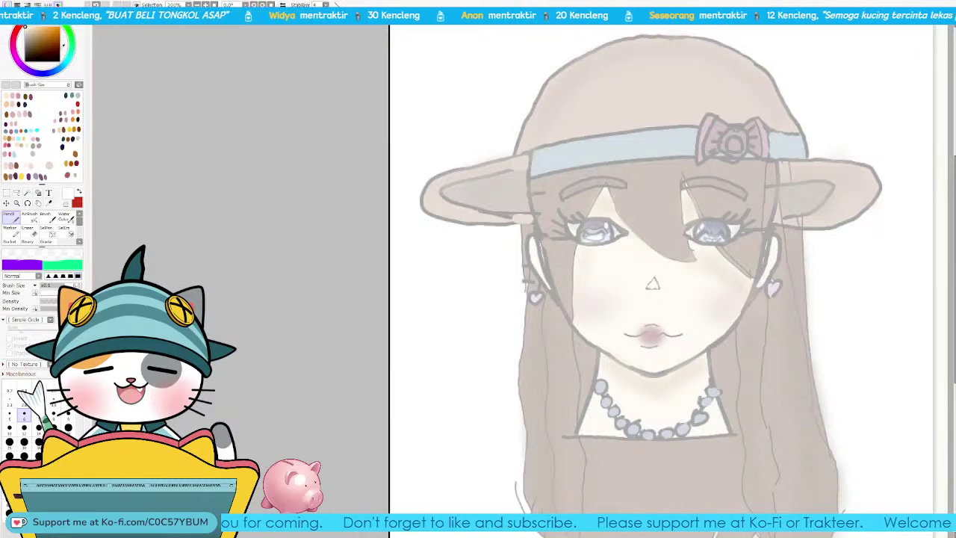
click(78, 104)
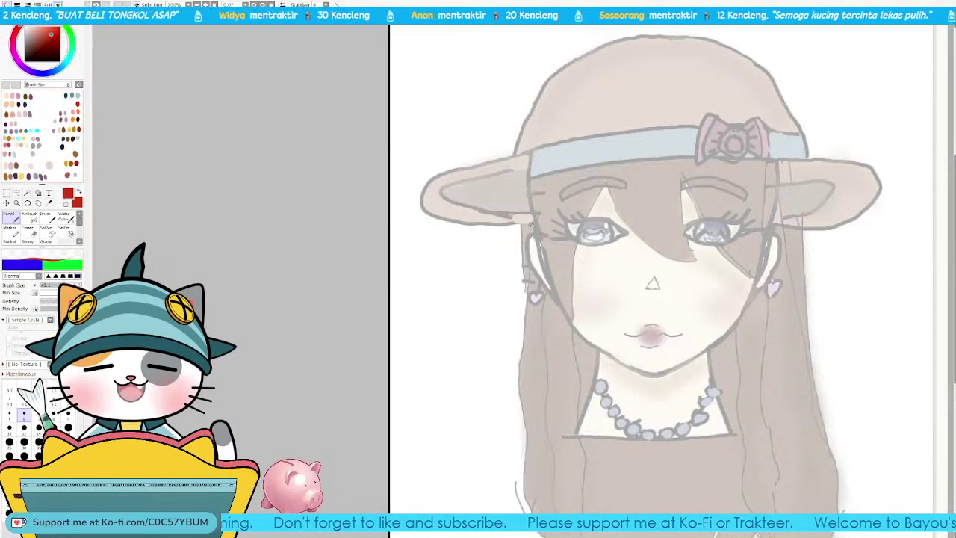
Step: Trace the face outline from temple to chin to temple, plus the nose and mouth, in red over the faded drawing
mouse_move(532, 216)
mouse_down()
mouse_move(587, 340)
mouse_move(623, 364)
mouse_up()
key(ctrl+z)
key(ctrl+z)
drag(569, 316, 644, 372)
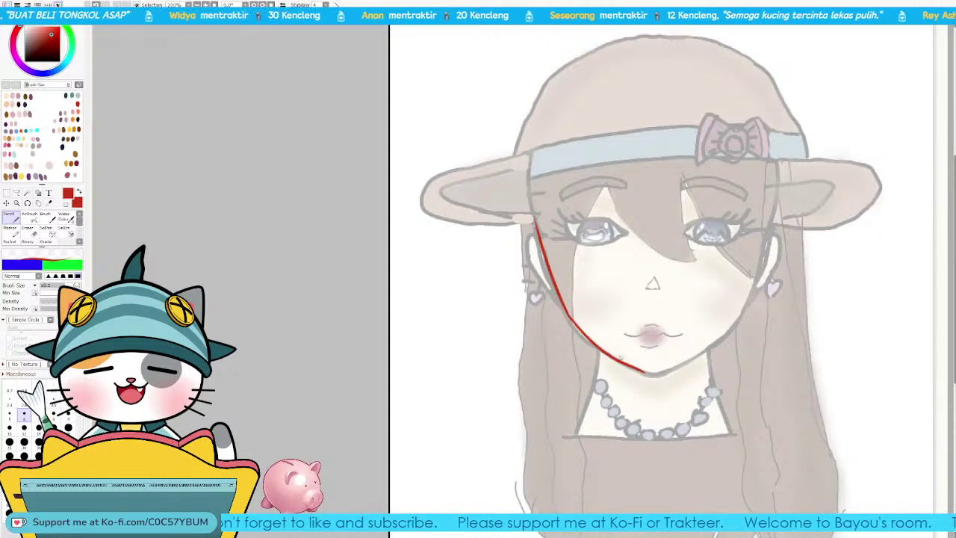
drag(779, 200, 750, 304)
key(ctrl+z)
mouse_move(643, 372)
mouse_down()
mouse_move(676, 367)
mouse_move(721, 333)
mouse_move(755, 287)
mouse_up()
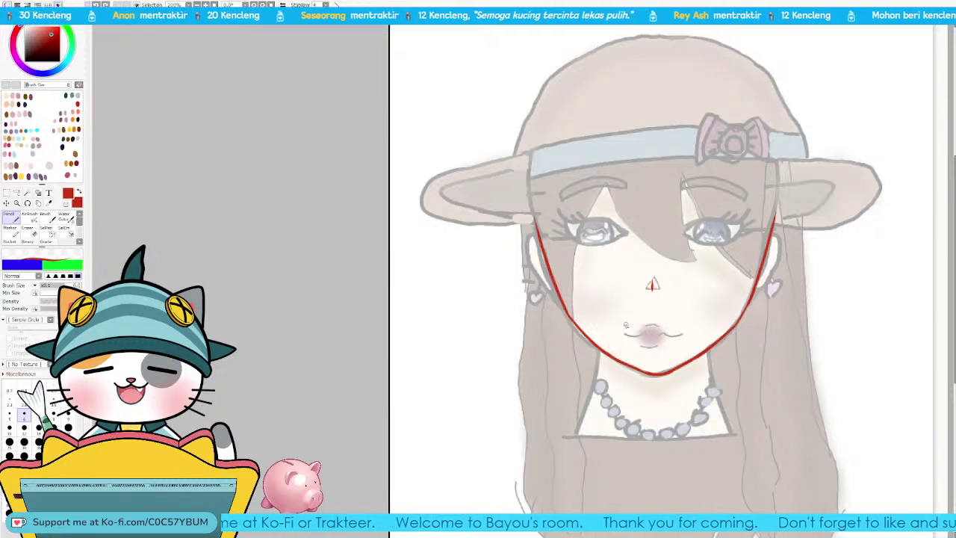
drag(625, 324, 673, 324)
key(ctrl+z)
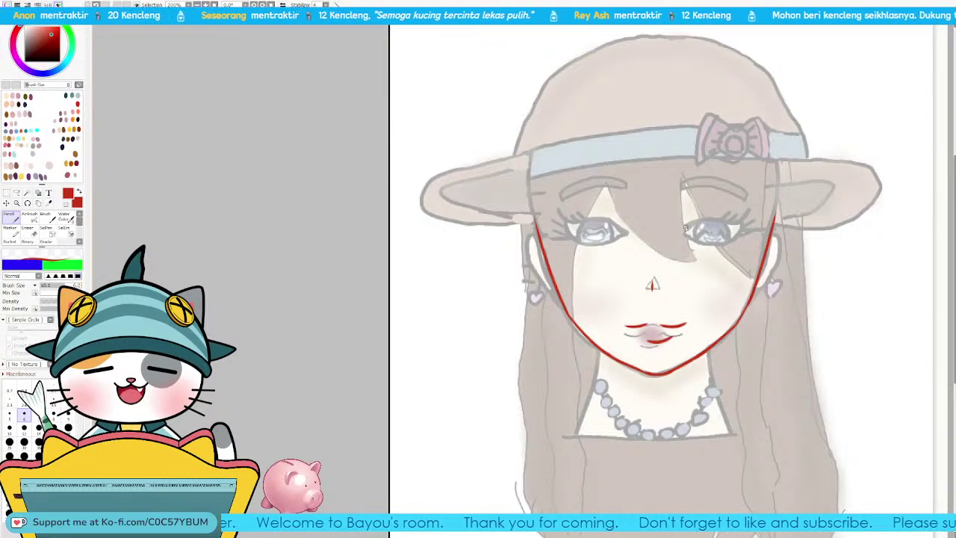
Step: Draw the eye below the hat's bow in red, with eyelid, lashes and round iris, and add its eyebrow
drag(683, 228, 740, 226)
key(ctrl+z)
mouse_move(682, 228)
mouse_down()
mouse_move(740, 228)
mouse_move(729, 220)
mouse_move(709, 215)
mouse_move(741, 228)
mouse_move(731, 224)
mouse_move(699, 252)
mouse_move(736, 252)
mouse_up()
key(ctrl+z)
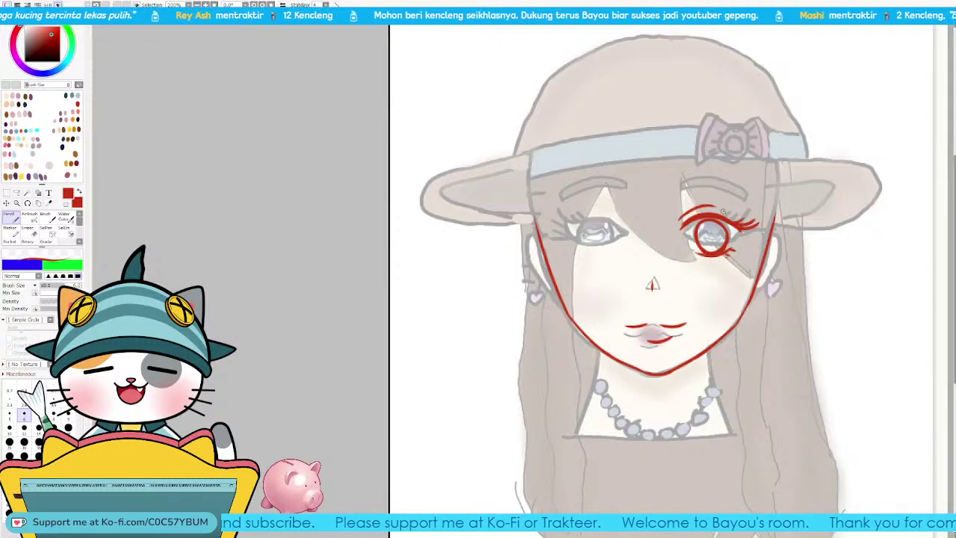
drag(686, 183, 749, 196)
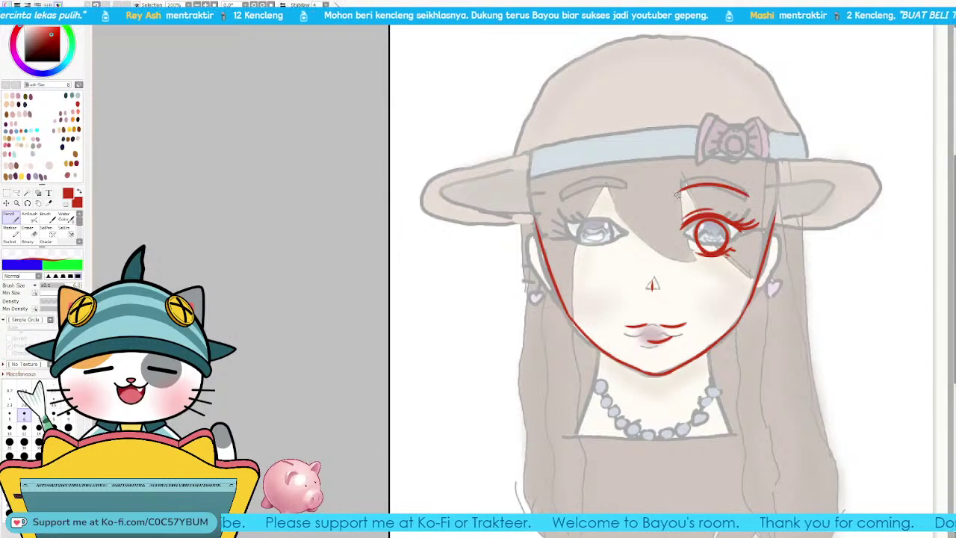
mouse_move(679, 192)
mouse_down()
mouse_move(727, 187)
mouse_move(720, 279)
mouse_move(723, 174)
mouse_move(685, 180)
mouse_up()
key(l)
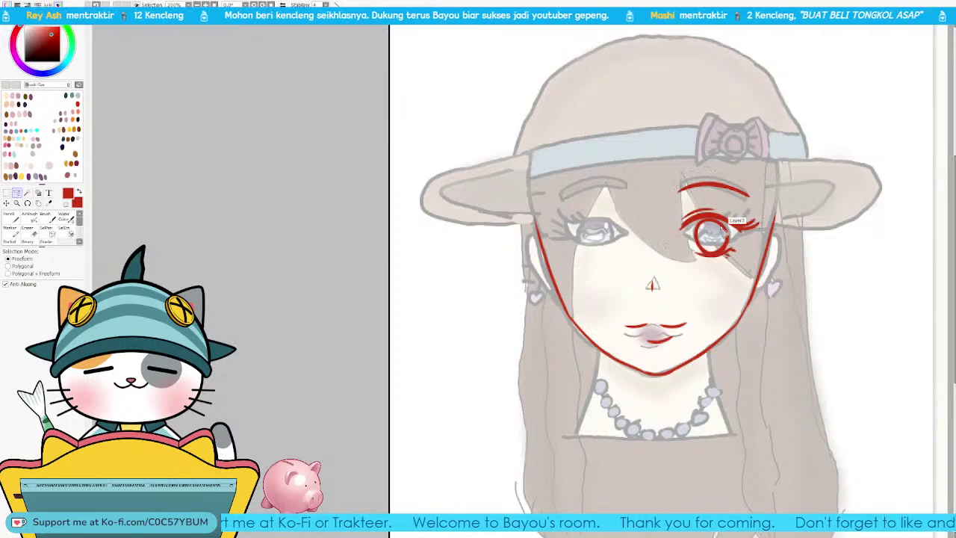
key(ctrl+t)
click(37, 351)
drag(739, 234, 603, 234)
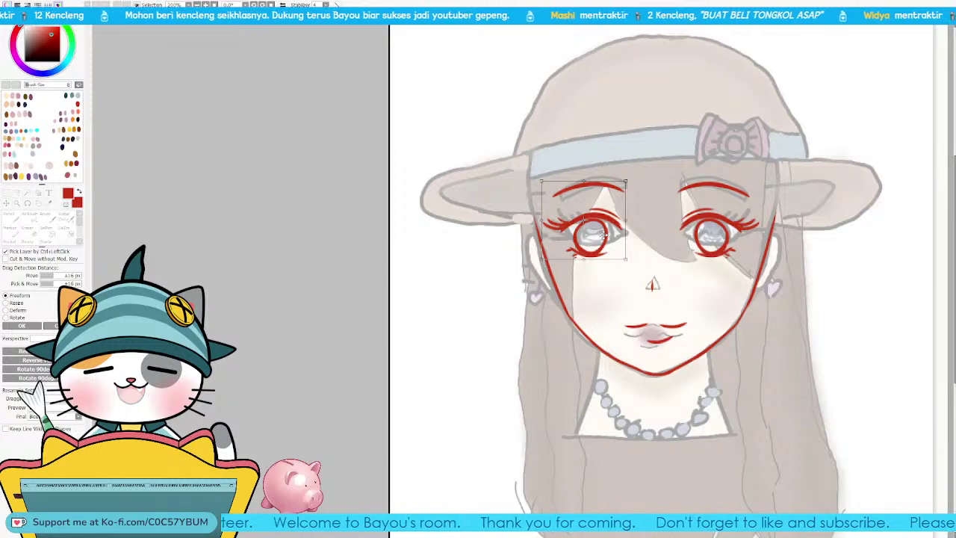
key(Return)
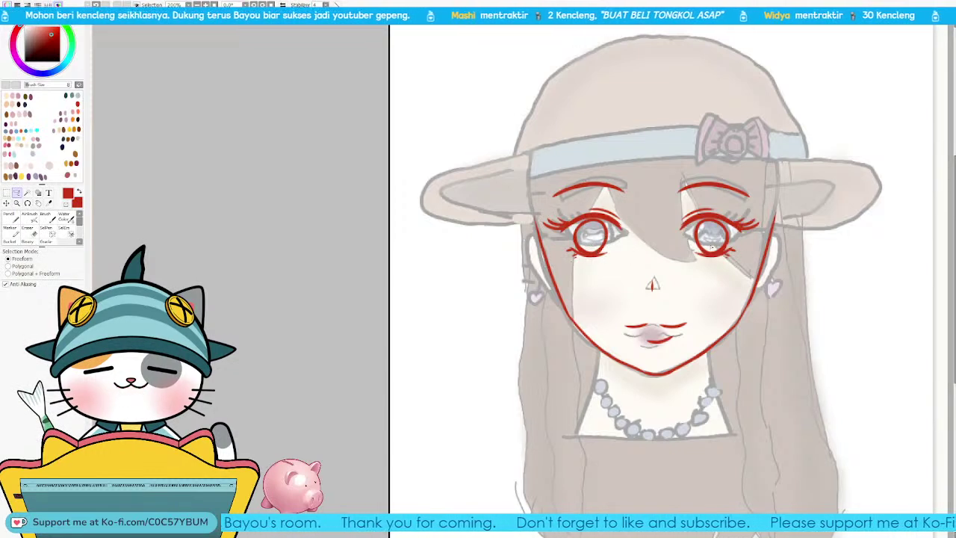
key(ctrl+z)
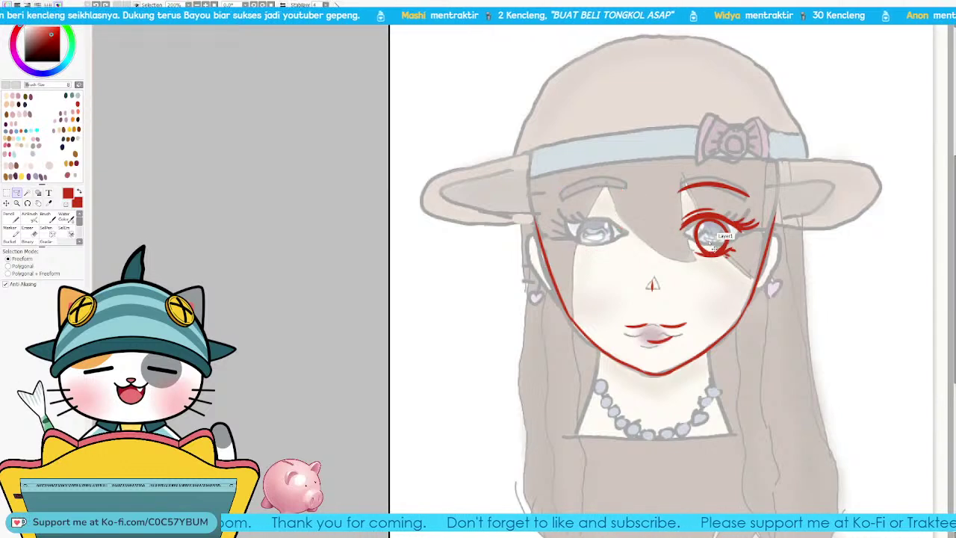
key(ctrl+z)
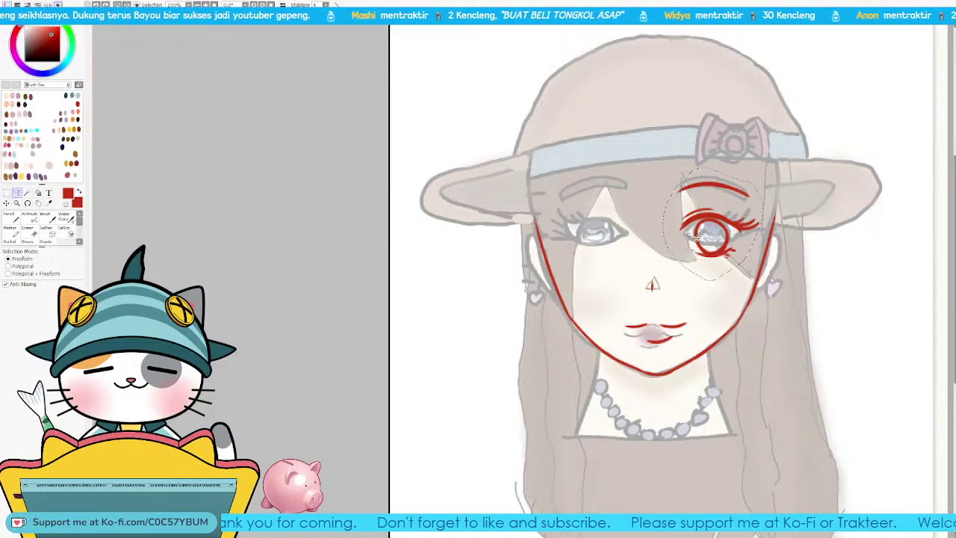
key(ctrl+z)
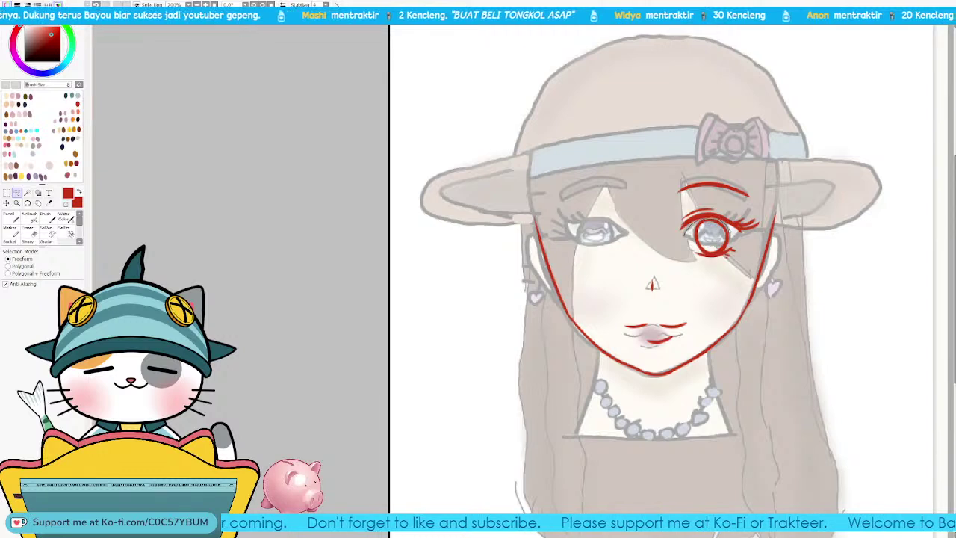
Step: Shift the red iris and lower lashes slightly towards the nose with a free transform
key(ctrl+t)
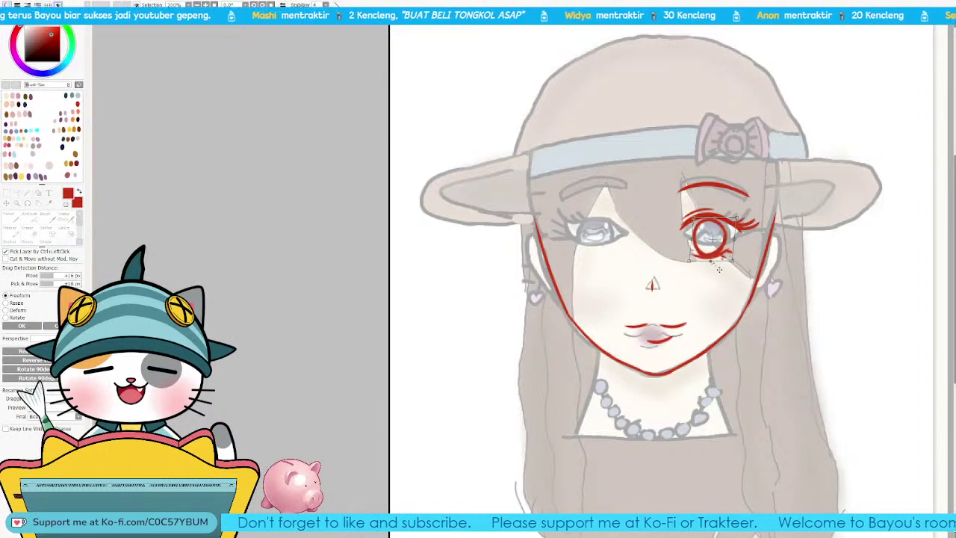
drag(689, 259, 710, 234)
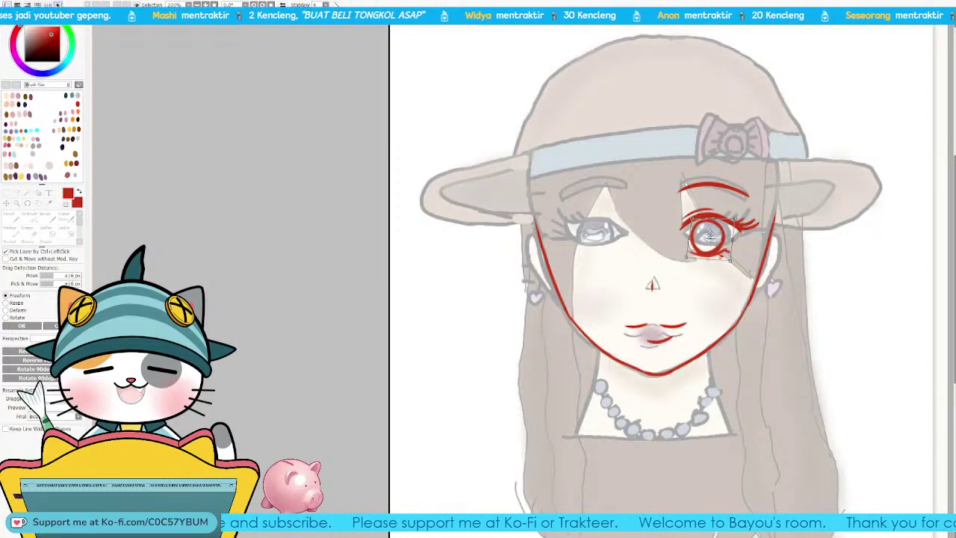
key(Return)
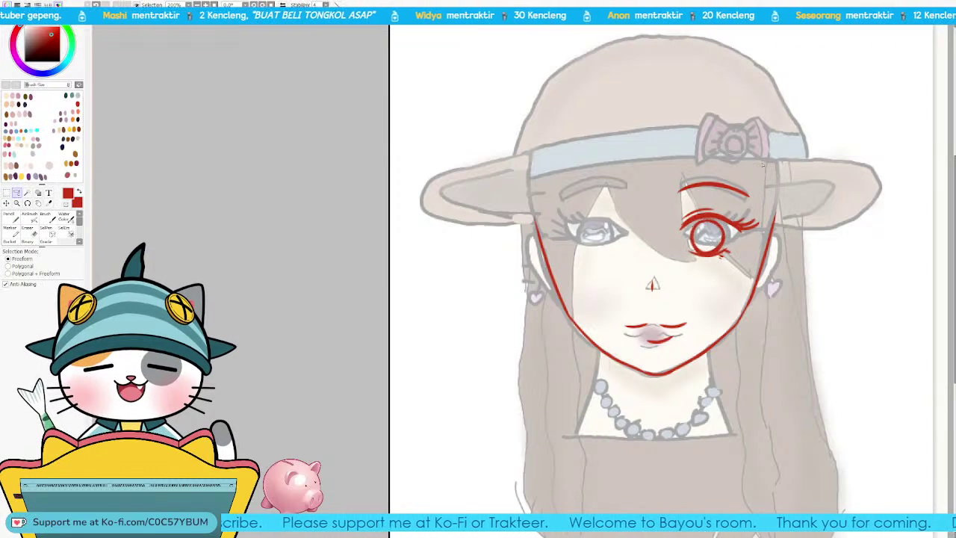
Step: Duplicate the red eye and eyebrow, mirror the copy horizontally and place it over the other eye
mouse_move(678, 186)
mouse_down()
mouse_move(708, 282)
mouse_move(756, 251)
mouse_move(770, 202)
mouse_up()
key(ctrl+c)
key(ctrl+v)
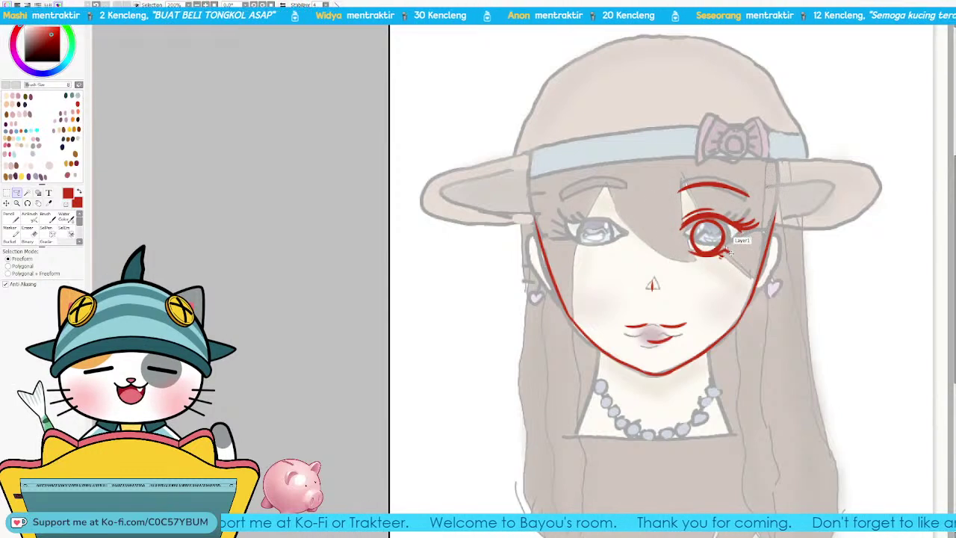
key(ctrl+t)
mouse_move(746, 239)
mouse_down()
mouse_move(609, 239)
mouse_move(672, 257)
mouse_up()
key(Return)
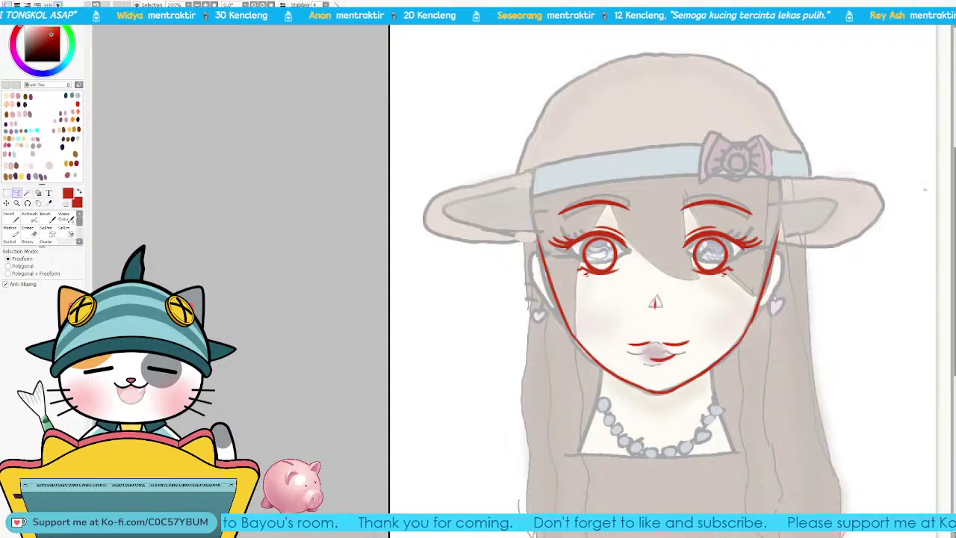
Step: Draw the hat brim in red with the Pencil, one long curve across the forehead and the underside of one end
key(n)
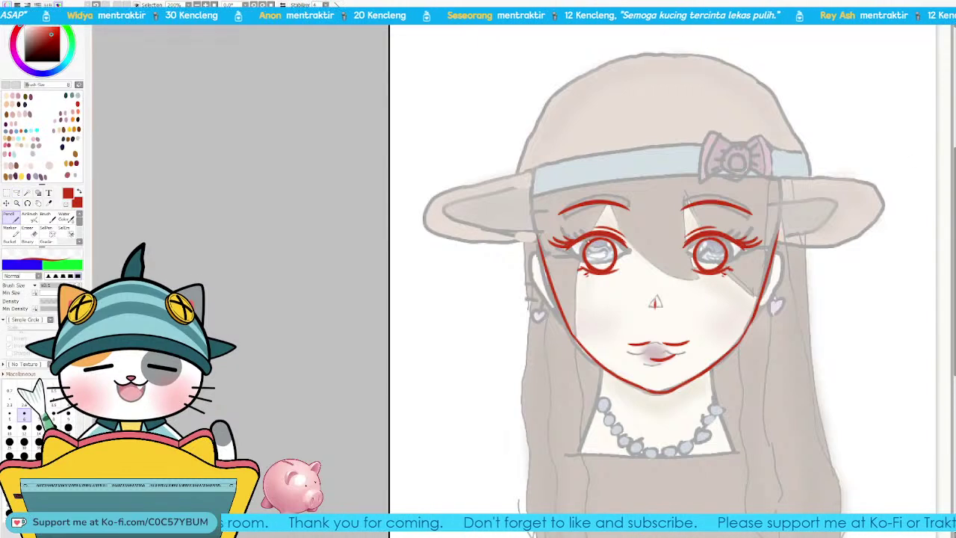
key(Delete)
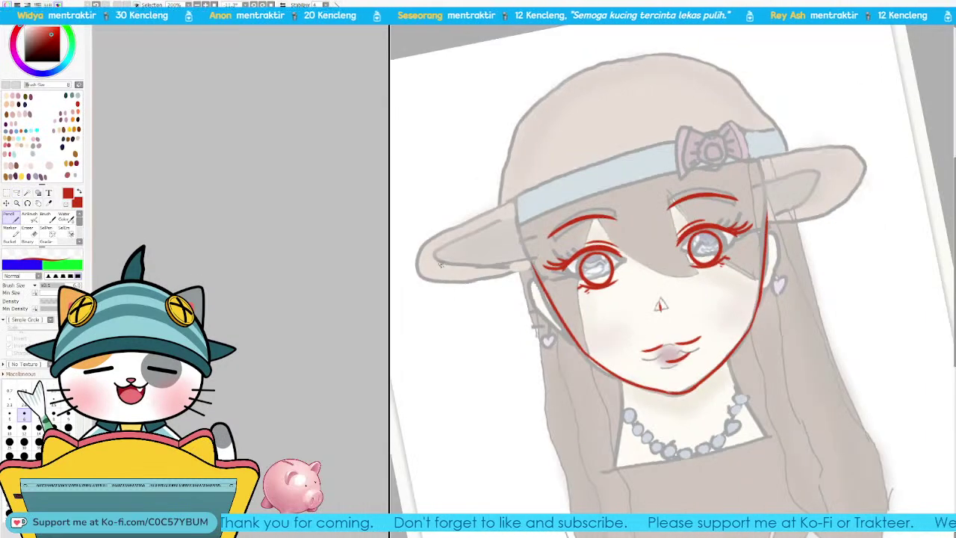
drag(418, 265, 491, 223)
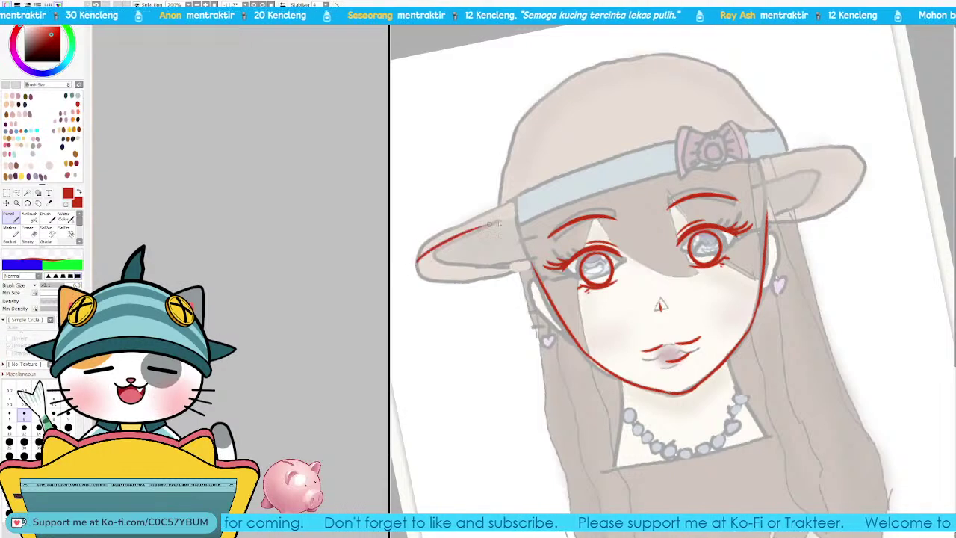
key(ctrl+z)
drag(413, 265, 822, 159)
key(ctrl+z)
mouse_move(416, 265)
mouse_down()
mouse_move(515, 221)
mouse_move(889, 151)
mouse_up()
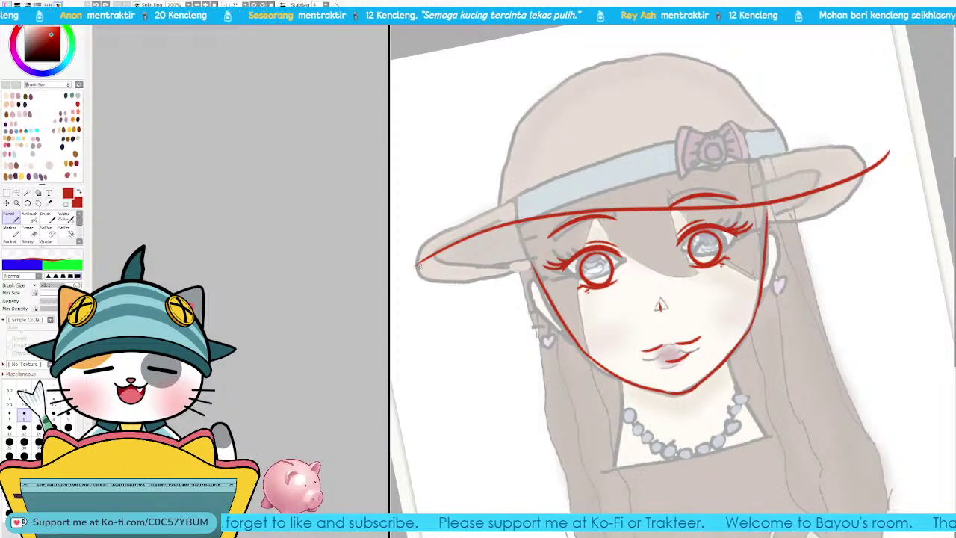
drag(417, 273, 535, 270)
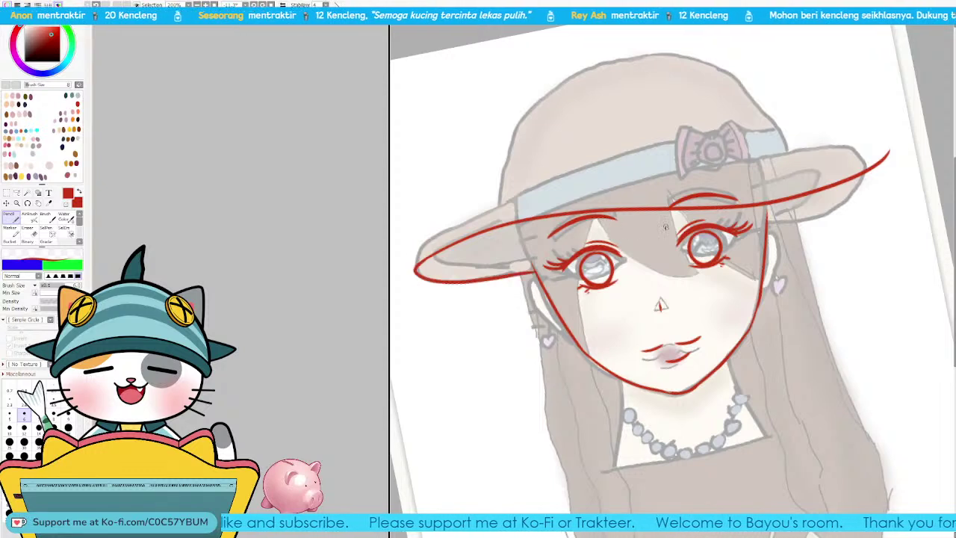
Step: Draw the fringe in red with curved strands falling from the hat brim across the forehead and beside both eyes
mouse_move(602, 217)
mouse_down()
mouse_move(641, 261)
mouse_move(693, 277)
mouse_up()
drag(656, 244, 678, 275)
drag(692, 209, 747, 274)
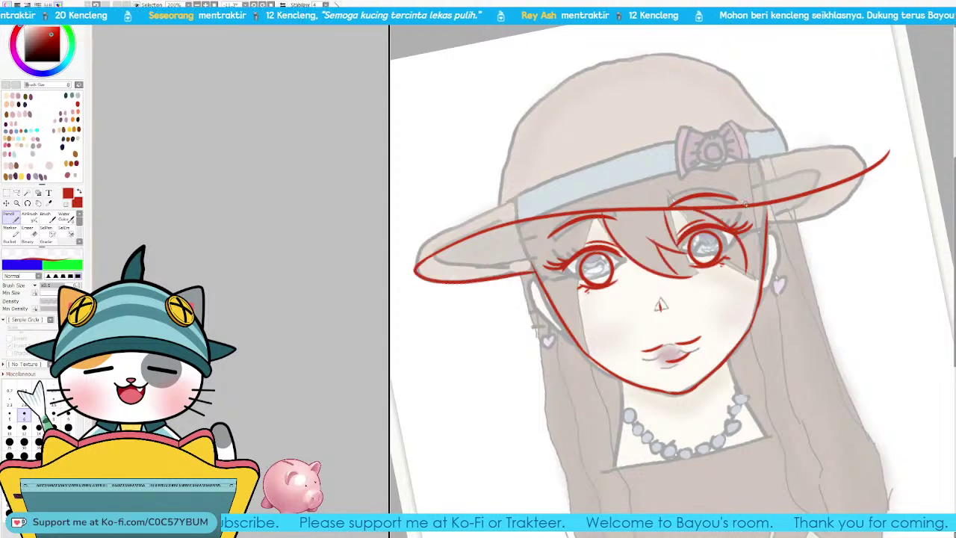
drag(752, 205, 749, 276)
drag(772, 202, 768, 258)
drag(594, 217, 575, 279)
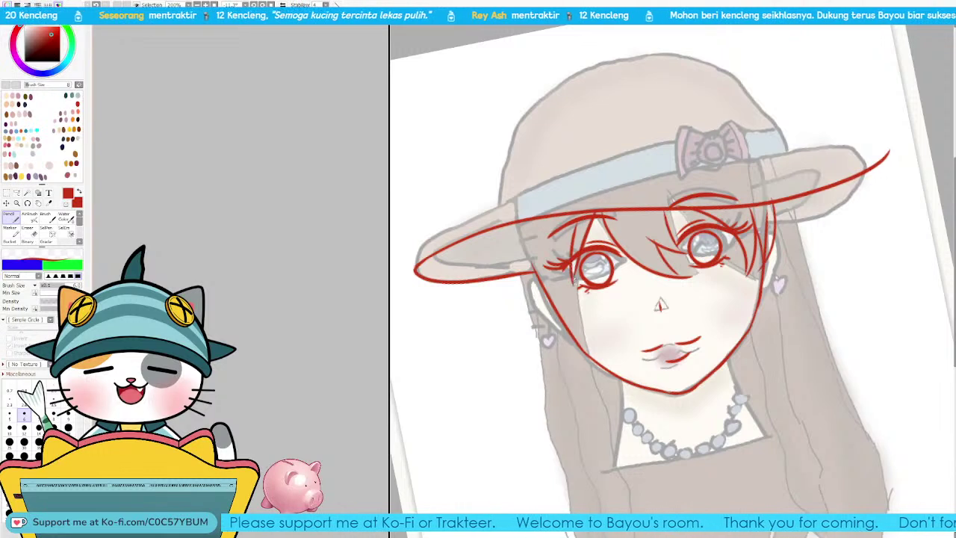
Step: Draw a red hair lock along the side of the face below the long brim end, and outline both ears
drag(533, 214, 583, 313)
drag(778, 233, 764, 285)
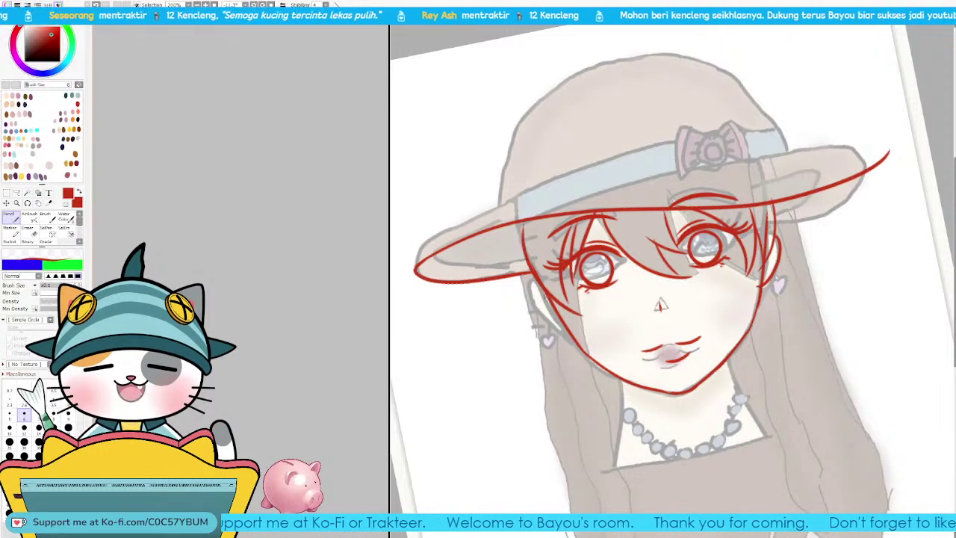
drag(534, 282, 559, 325)
Step: Draw the upper edge of the hat brim as a long red curve reaching the brim tip past the bow
mouse_move(420, 263)
mouse_down()
mouse_move(455, 232)
mouse_move(539, 196)
mouse_move(795, 143)
mouse_up()
key(ctrl+z)
key(ctrl+z)
drag(587, 196, 891, 146)
drag(544, 204, 644, 175)
key(ctrl+z)
drag(577, 198, 650, 181)
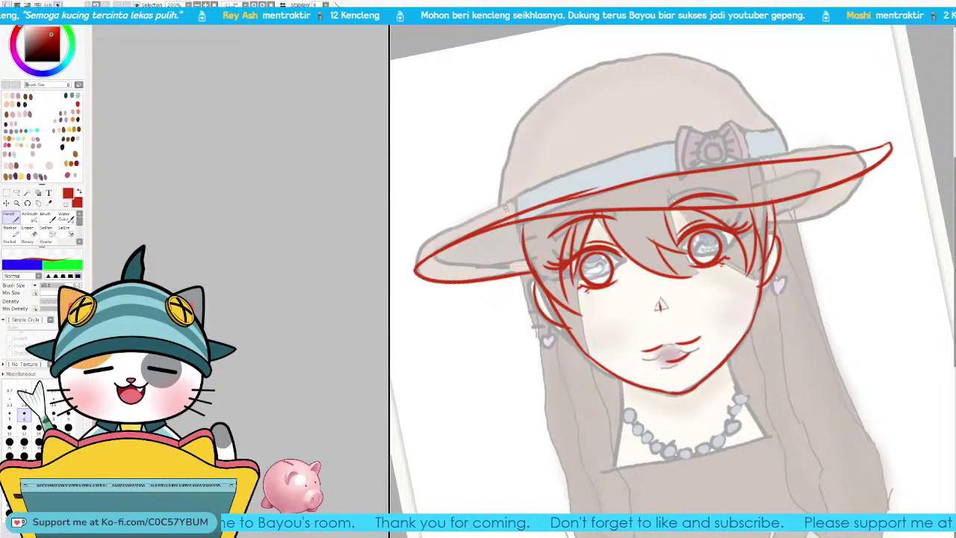
Step: Outline the hat band in red with short ends and a long curve along its upper edge
drag(505, 207, 645, 147)
key(ctrl+z)
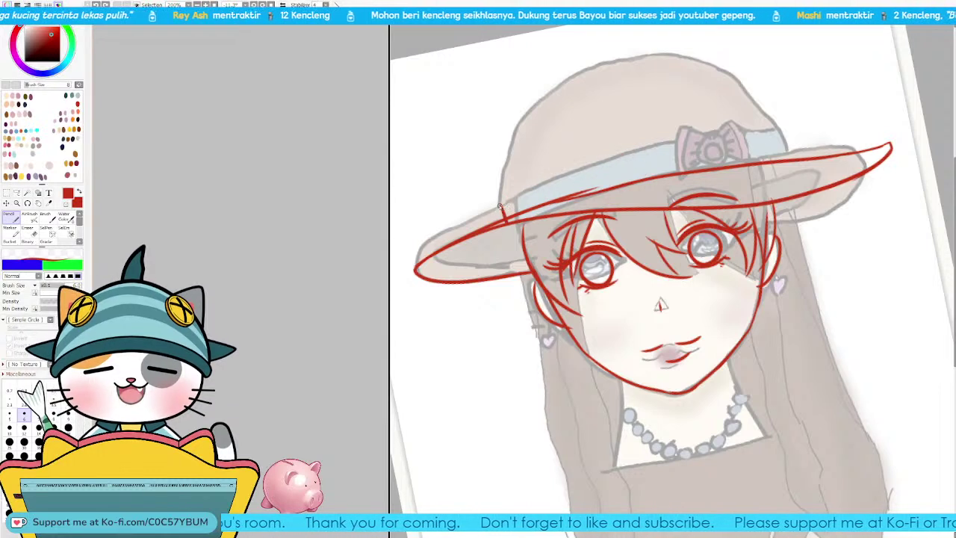
drag(503, 210, 756, 131)
key(ctrl+z)
mouse_move(502, 204)
mouse_down()
mouse_move(751, 131)
mouse_move(773, 131)
mouse_move(782, 158)
mouse_move(779, 135)
mouse_up()
key(ctrl+z)
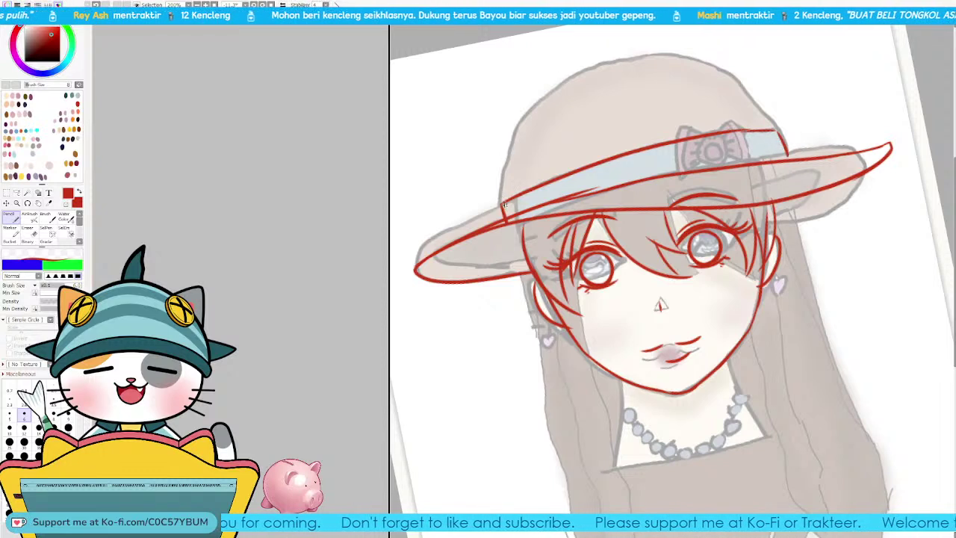
Step: Draw the rounded crown of the hat in red, slightly higher than the original, meeting both ends of the band
mouse_move(504, 206)
mouse_down()
mouse_move(509, 131)
mouse_move(615, 57)
mouse_up()
key(ctrl+z)
drag(504, 204, 701, 55)
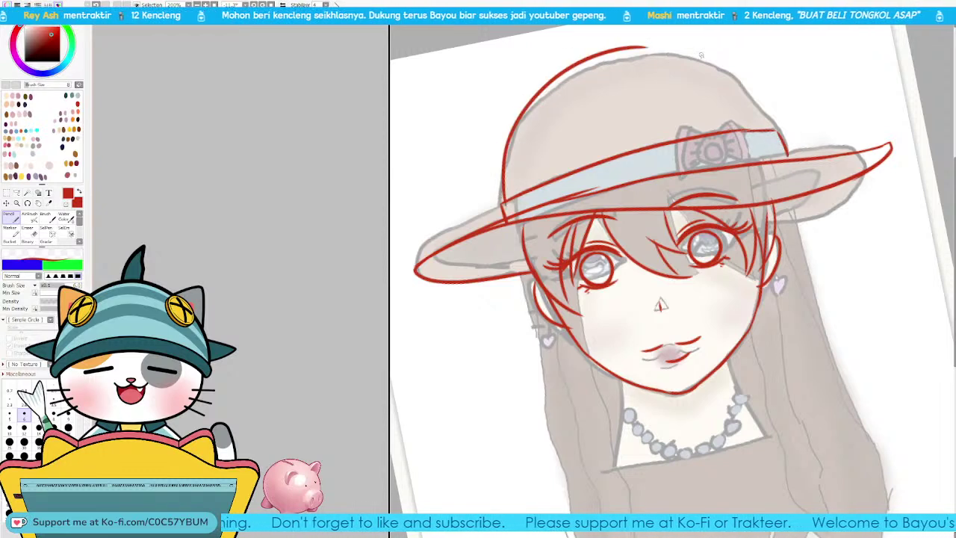
mouse_move(644, 48)
mouse_down()
mouse_move(762, 104)
mouse_move(774, 133)
mouse_up()
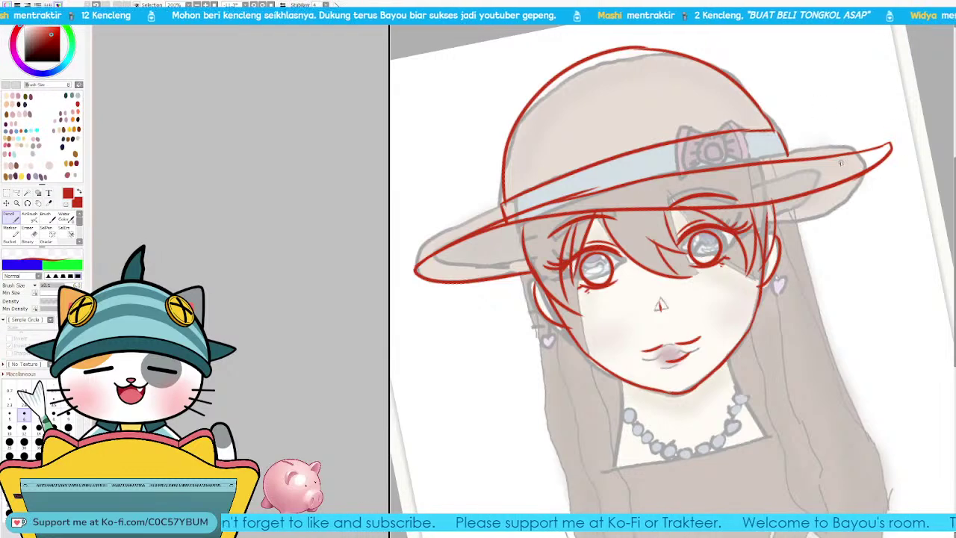
Step: Draw a red bow with a centre knot, two loops and small fold lines in the blank area beside the hair
mouse_move(827, 261)
mouse_down()
mouse_move(869, 184)
mouse_move(903, 173)
mouse_up()
drag(736, 226, 772, 162)
drag(654, 209, 605, 232)
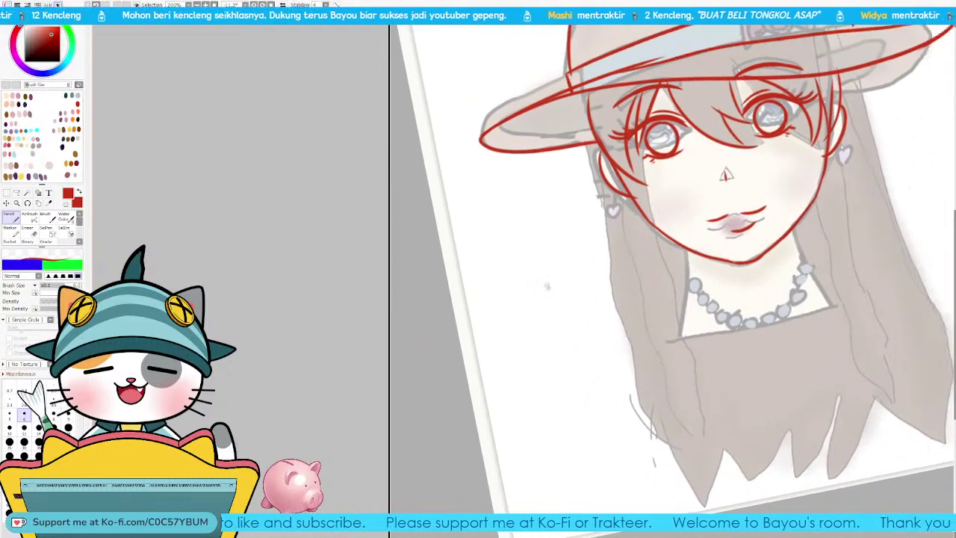
mouse_move(541, 282)
mouse_down()
mouse_move(552, 305)
mouse_move(602, 247)
mouse_move(584, 248)
mouse_move(599, 285)
mouse_up()
key(ctrl+z)
key(ctrl+z)
mouse_move(592, 247)
mouse_down()
mouse_move(597, 284)
mouse_move(572, 309)
mouse_move(554, 290)
mouse_move(501, 273)
mouse_move(527, 326)
mouse_up()
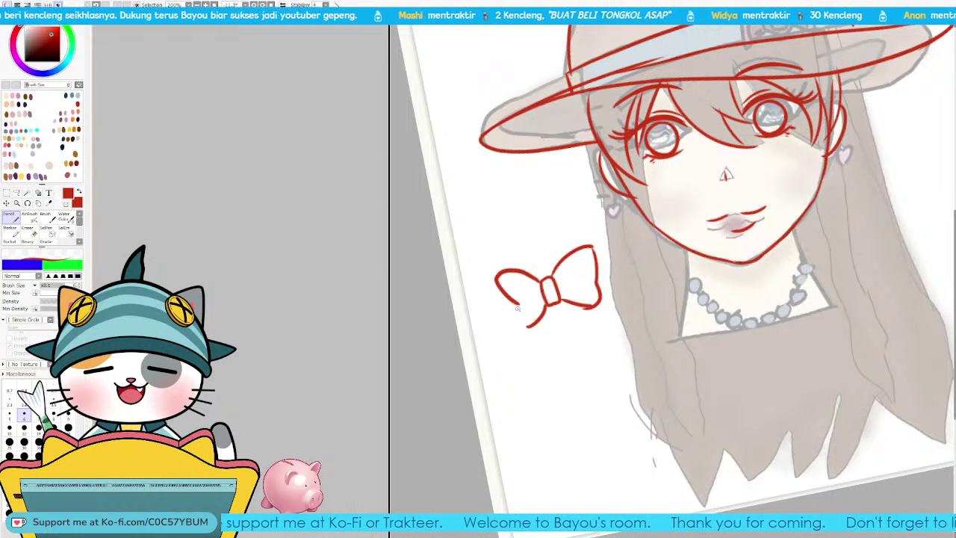
drag(557, 296, 566, 287)
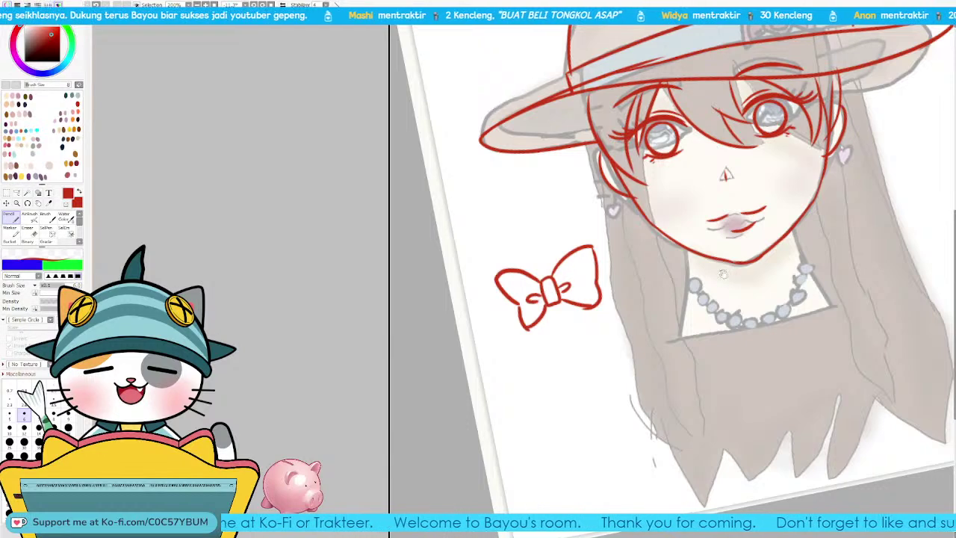
Step: Lasso the red bow, move it onto the hat band over the original bow, and deselect it
drag(723, 274, 669, 343)
key(l)
mouse_move(496, 287)
mouse_down()
mouse_move(460, 434)
mouse_move(499, 305)
mouse_up()
drag(551, 366, 775, 99)
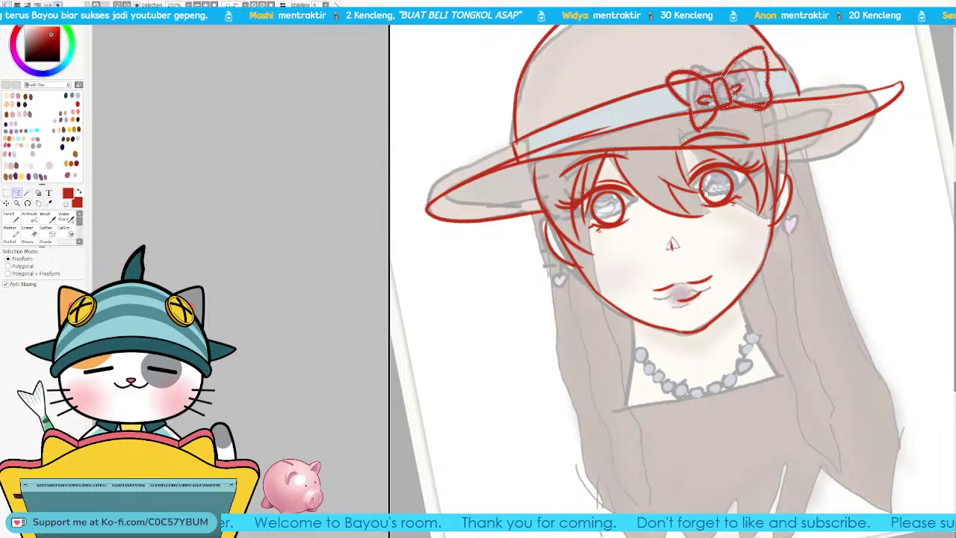
key(ctrl+d)
Step: Draw both sides of the neck and the sloping shoulder lines in red with the Pencil
drag(711, 299, 646, 243)
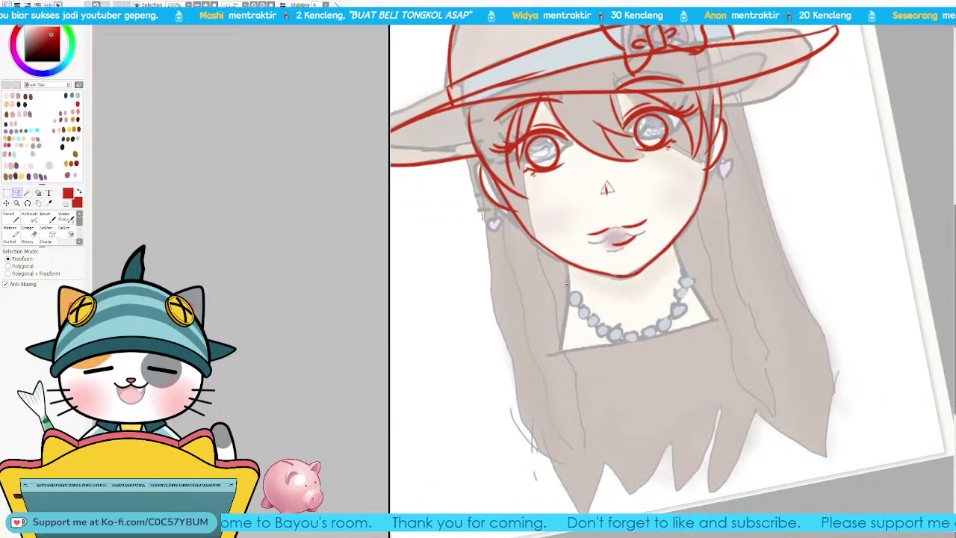
key(n)
key(ctrl+z)
drag(566, 260, 586, 341)
drag(678, 237, 695, 310)
key(ctrl+z)
mouse_move(575, 316)
mouse_down()
mouse_move(600, 337)
mouse_move(639, 310)
mouse_move(627, 307)
mouse_move(571, 372)
mouse_up()
drag(740, 288, 822, 314)
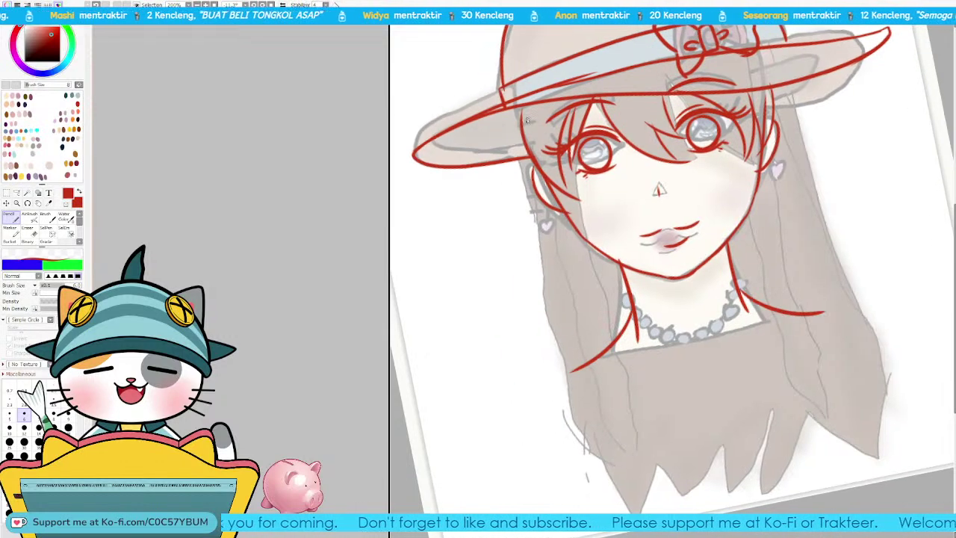
Step: Draw wavy shoulder-length hair in red on both sides of the face, flowing down from the hat brim
key(ctrl+z)
mouse_move(509, 107)
mouse_down()
mouse_move(582, 368)
mouse_move(517, 267)
mouse_move(545, 342)
mouse_up()
key(ctrl+z)
drag(533, 278, 586, 359)
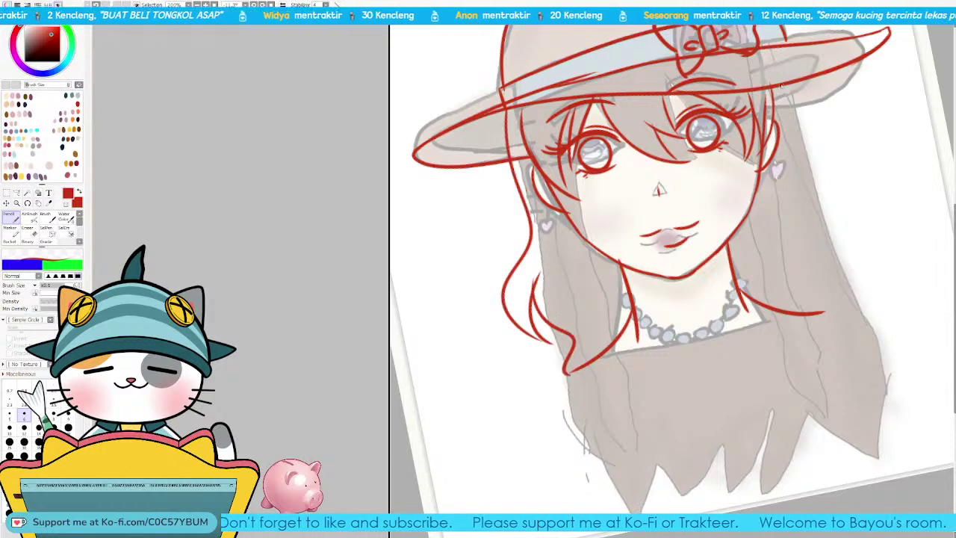
mouse_move(781, 87)
mouse_down()
mouse_move(827, 220)
mouse_move(831, 311)
mouse_up()
drag(805, 280, 817, 293)
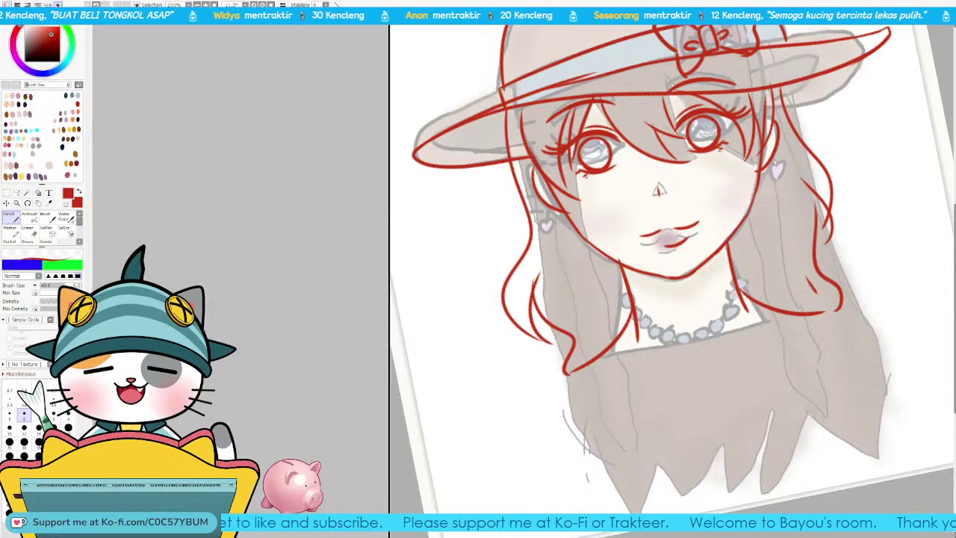
Step: Reset the canvas rotation and draw the underside of the hat brim in red at the bow end
key(Home)
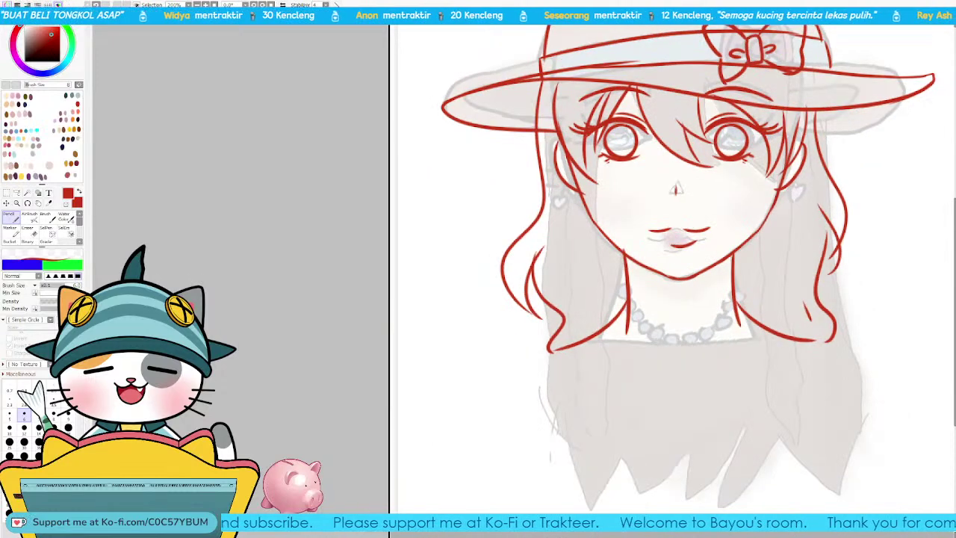
key(Page_Down)
drag(801, 234, 782, 268)
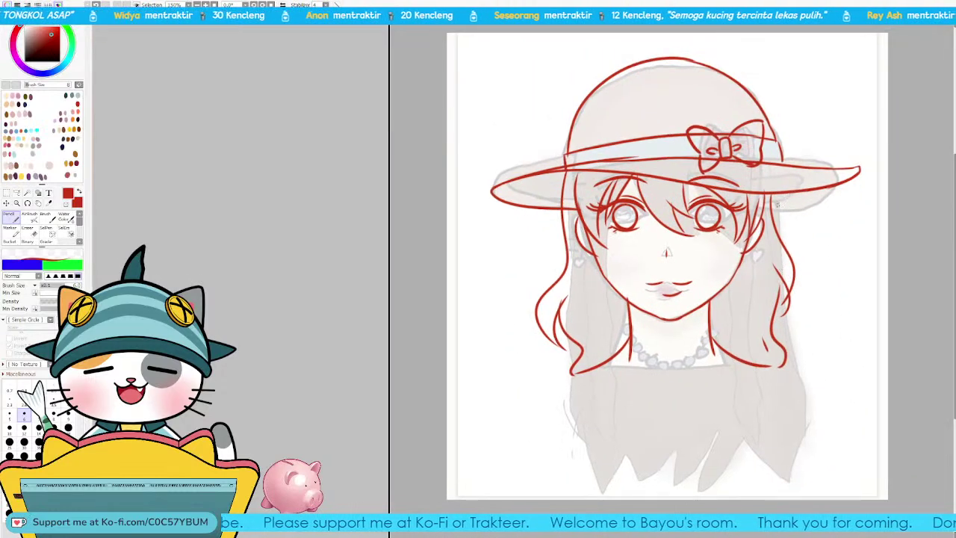
drag(771, 203, 848, 182)
drag(559, 215, 627, 226)
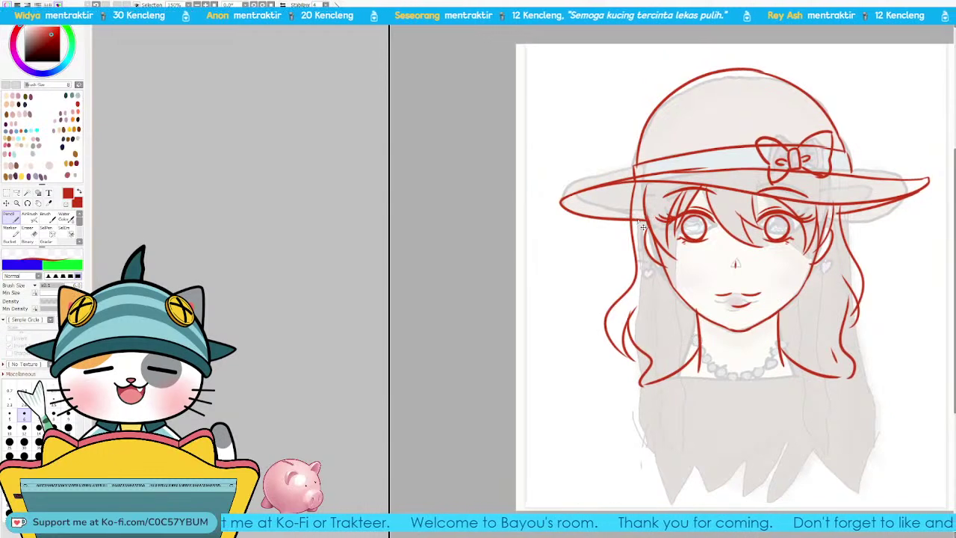
Step: Erase the red eyebrow overlapping the hat brim below the bow with a smaller Eraser
key(e)
key(bracketleft)
key(bracketleft)
key(bracketleft)
key(bracketleft)
key(bracketleft)
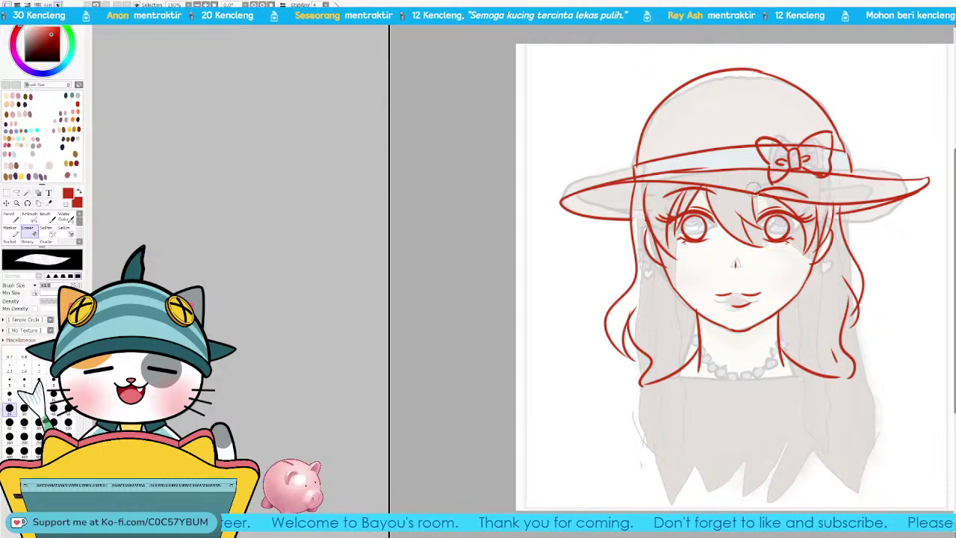
drag(755, 191, 807, 192)
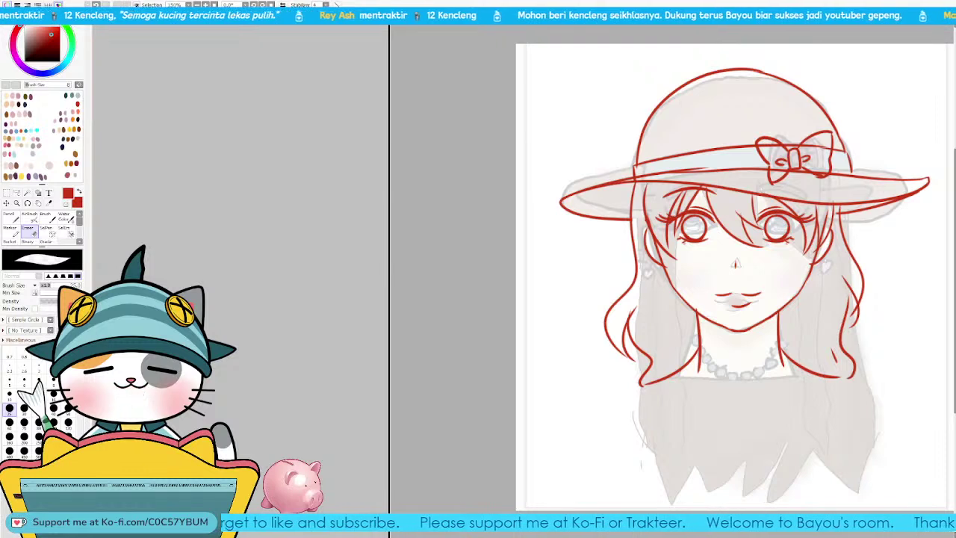
Step: Close the portrait, open unknown (1).png from the Tutorial 2 folder, and enlarge its window
key(ctrl+w)
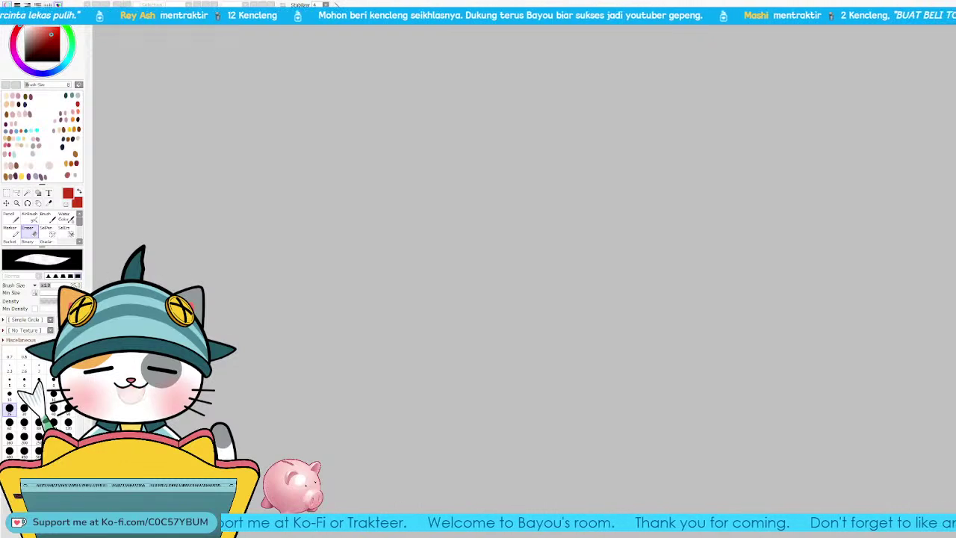
double_click(501, 323)
drag(479, 313, 955, 537)
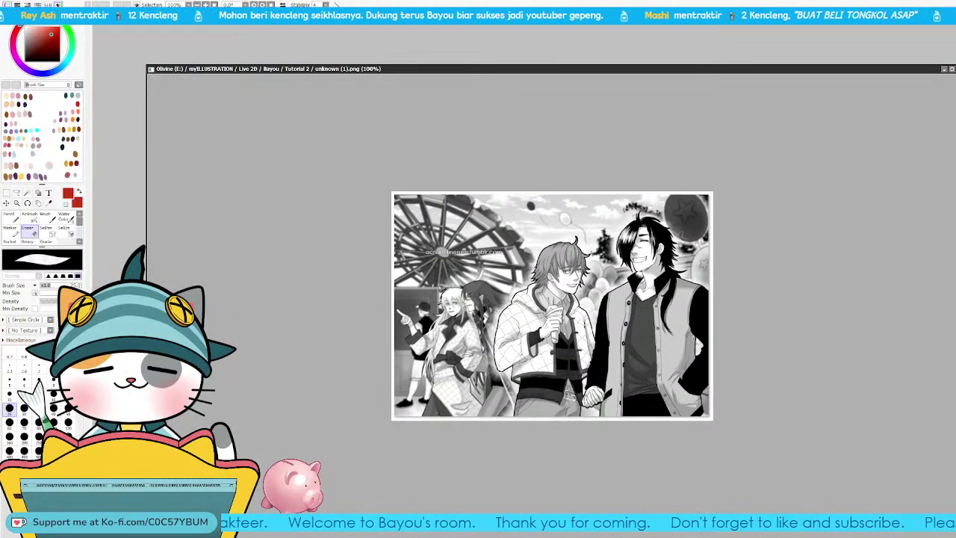
Step: Fade the opened picture and fill a layer with white as the background beneath it
scroll(552, 306, up, 1)
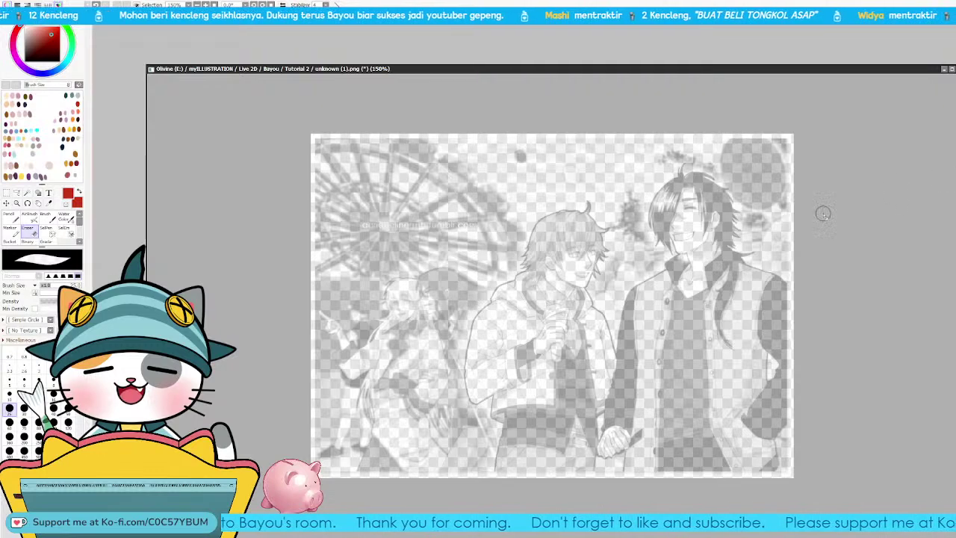
key(g)
click(25, 28)
click(448, 261)
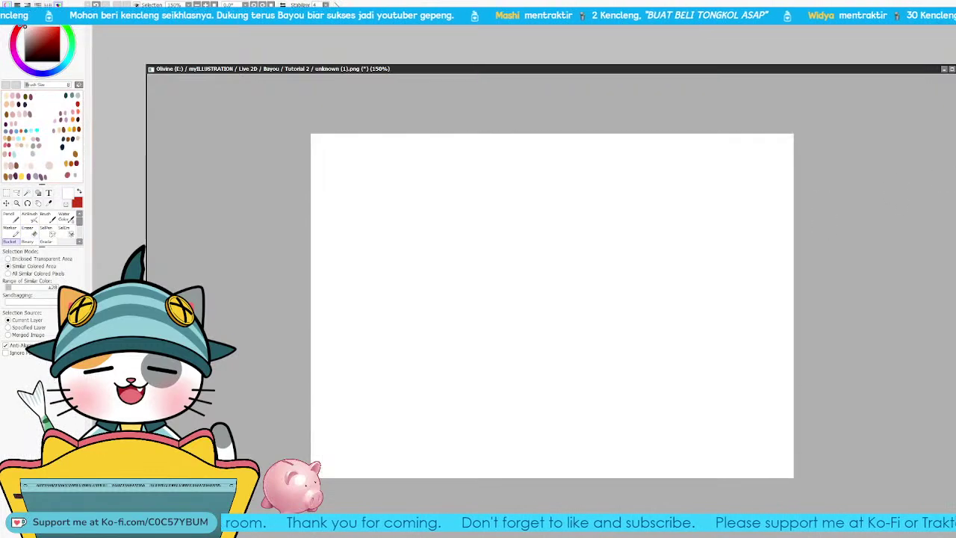
key(alt+Tab)
key(alt+Tab)
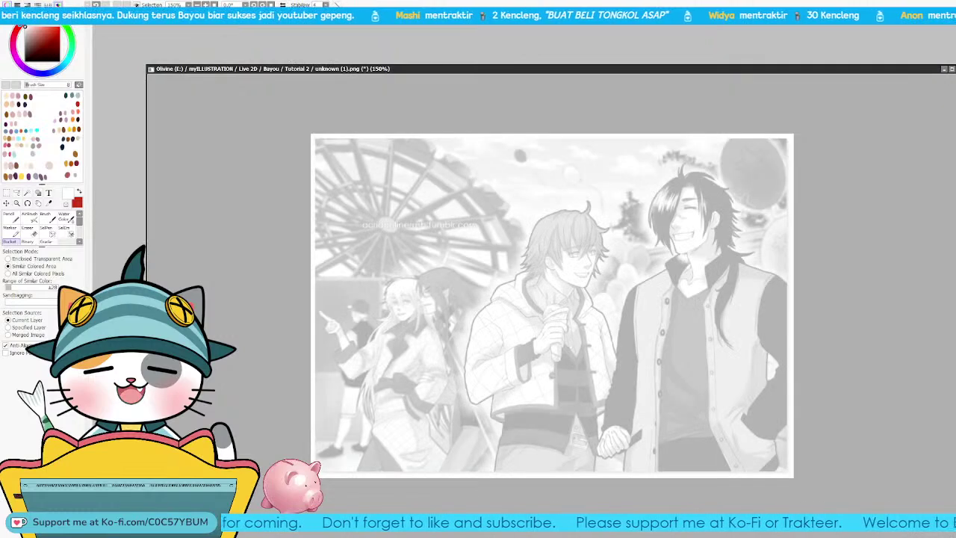
Step: Mirror the view, lasso the head of the man in the quilted jacket, shift it slightly upwards, and deselect
key(h)
scroll(631, 262, up, 2)
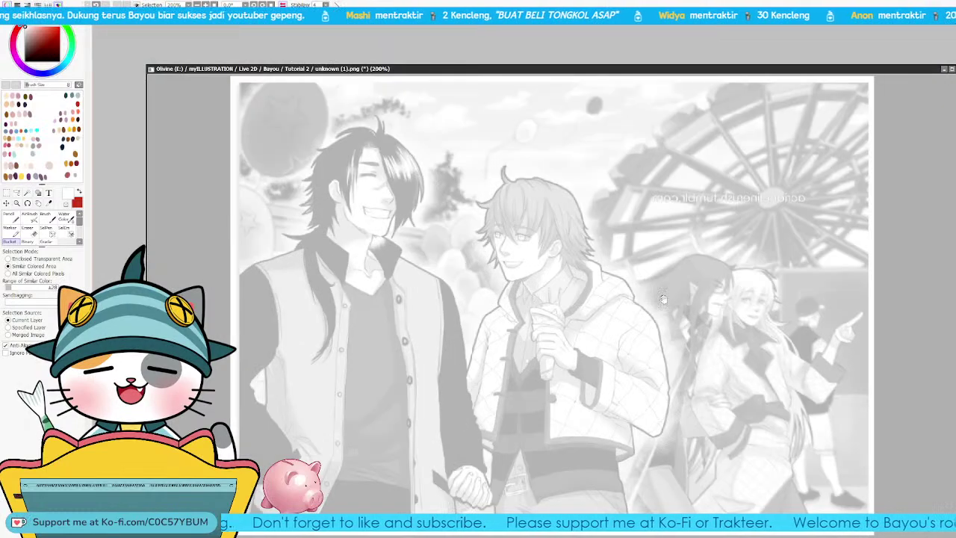
key(l)
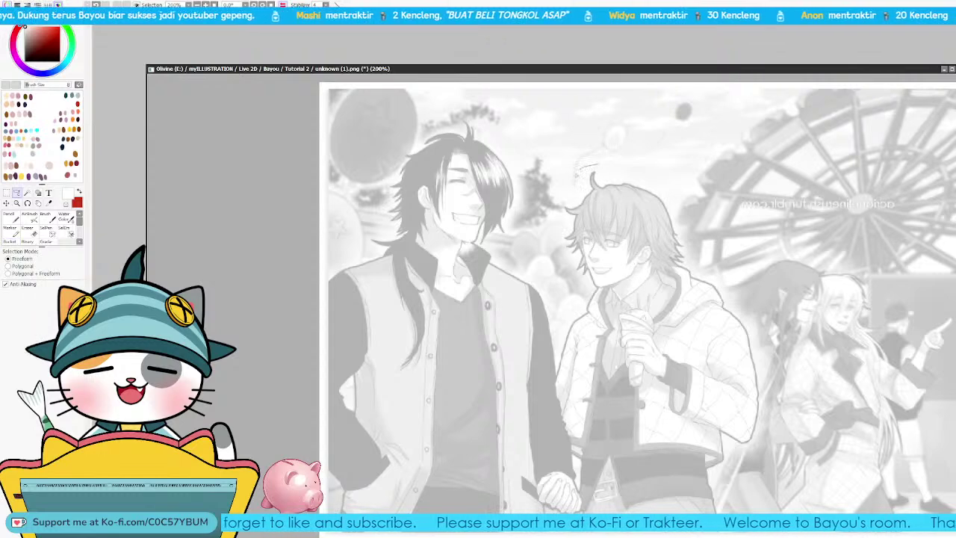
mouse_move(581, 170)
mouse_down()
mouse_move(562, 207)
mouse_move(559, 232)
mouse_move(563, 263)
mouse_move(588, 303)
mouse_up()
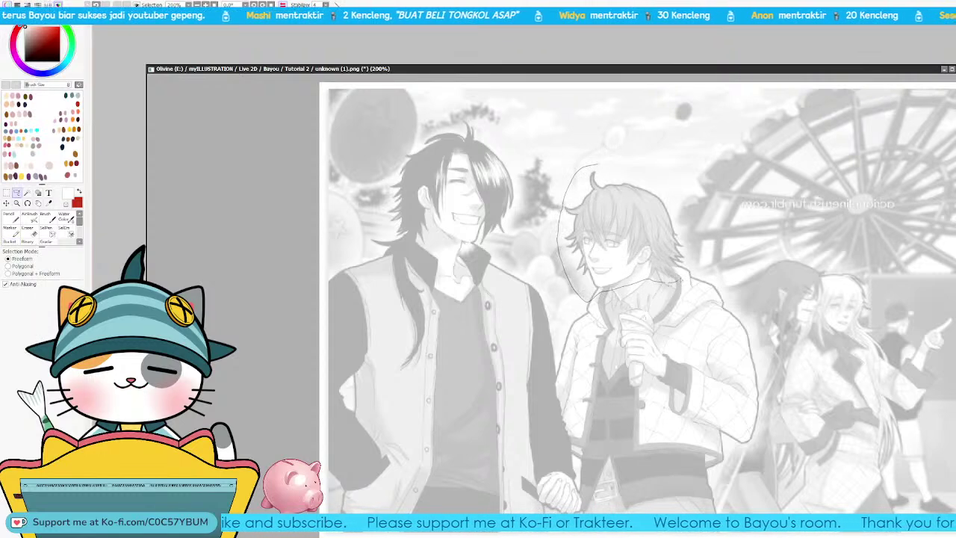
mouse_move(678, 281)
mouse_down()
mouse_move(613, 171)
mouse_move(591, 166)
mouse_up()
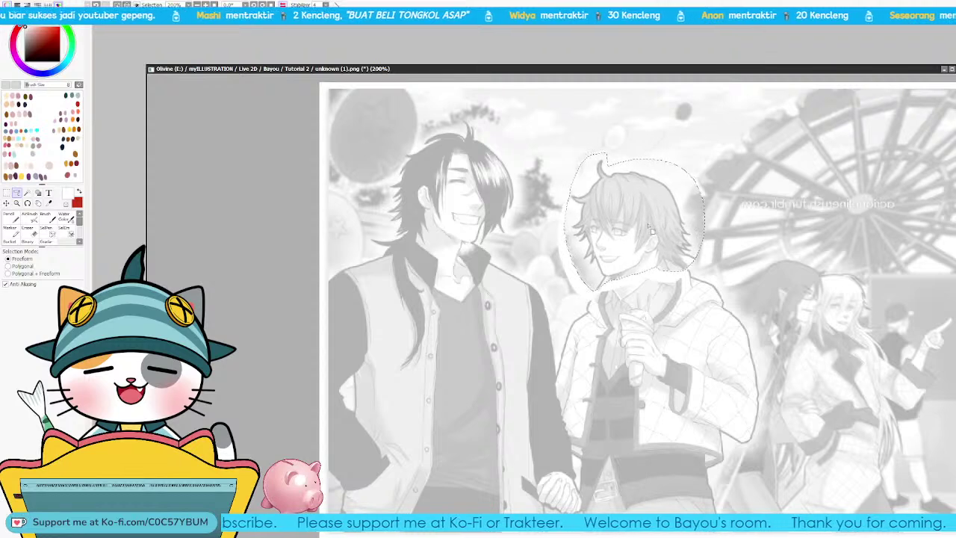
key(ctrl+d)
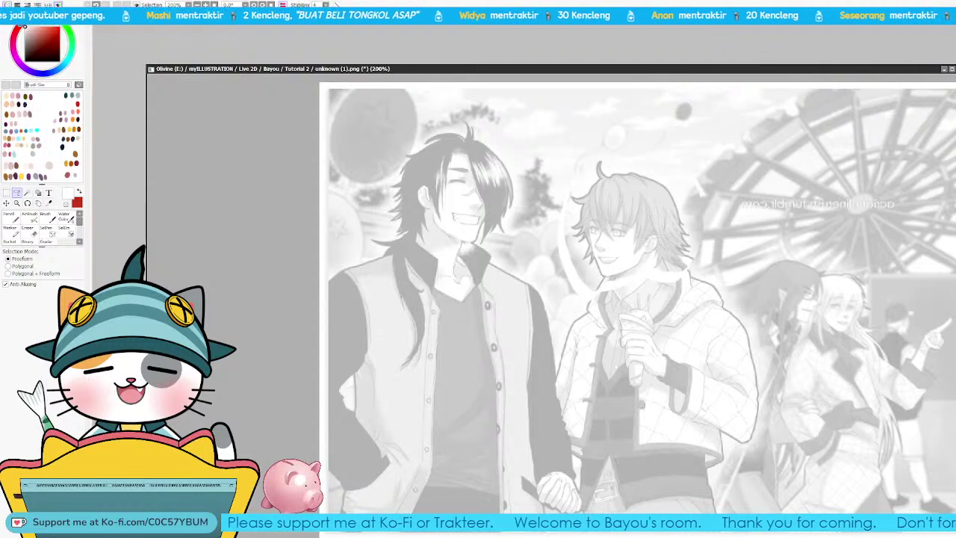
Step: Switch to the Pencil with a smaller brush size and red as the drawing colour
key(n)
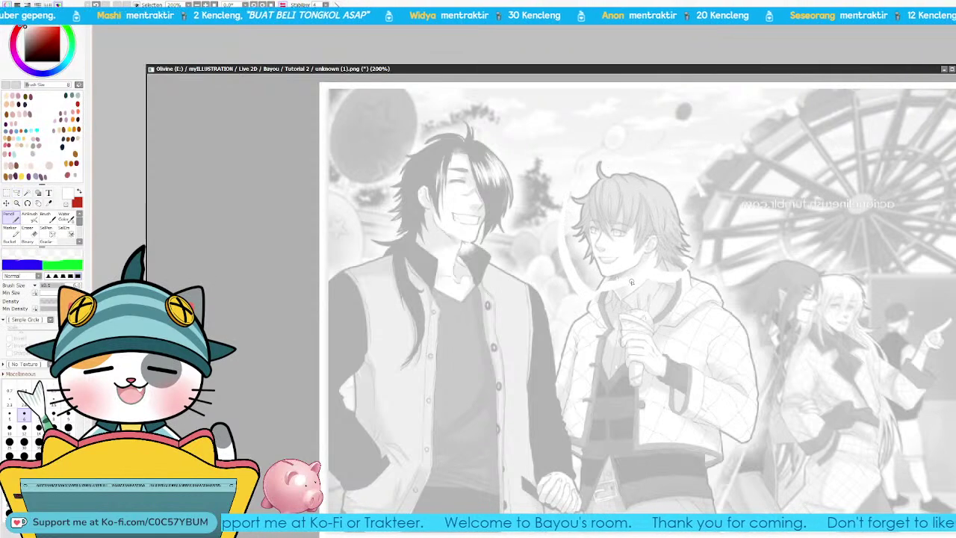
key(bracketleft)
key(bracketleft)
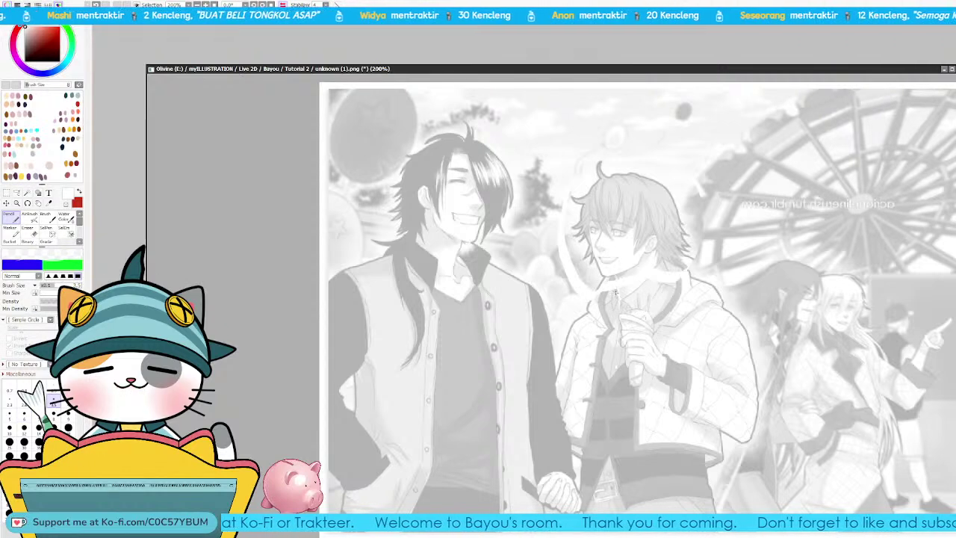
click(79, 191)
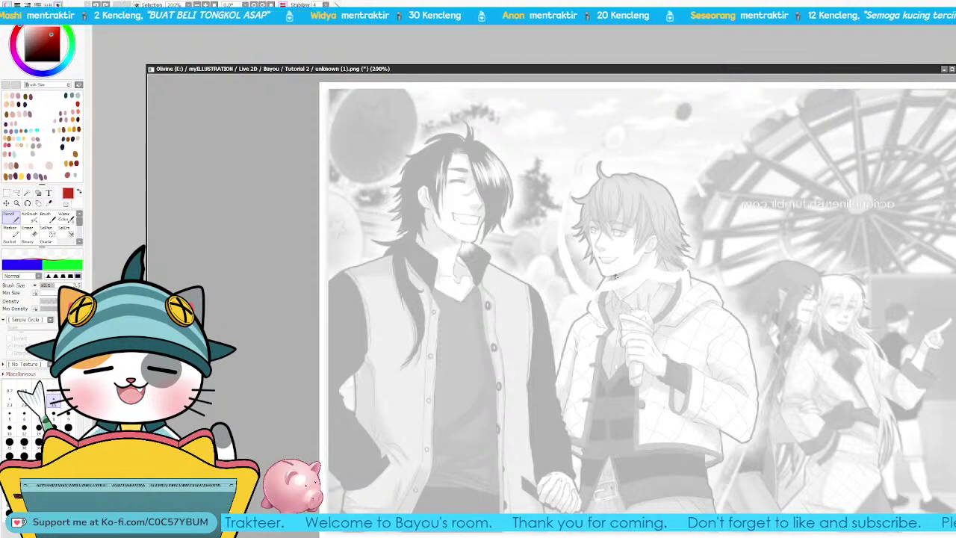
key(ctrl+z)
drag(620, 273, 619, 299)
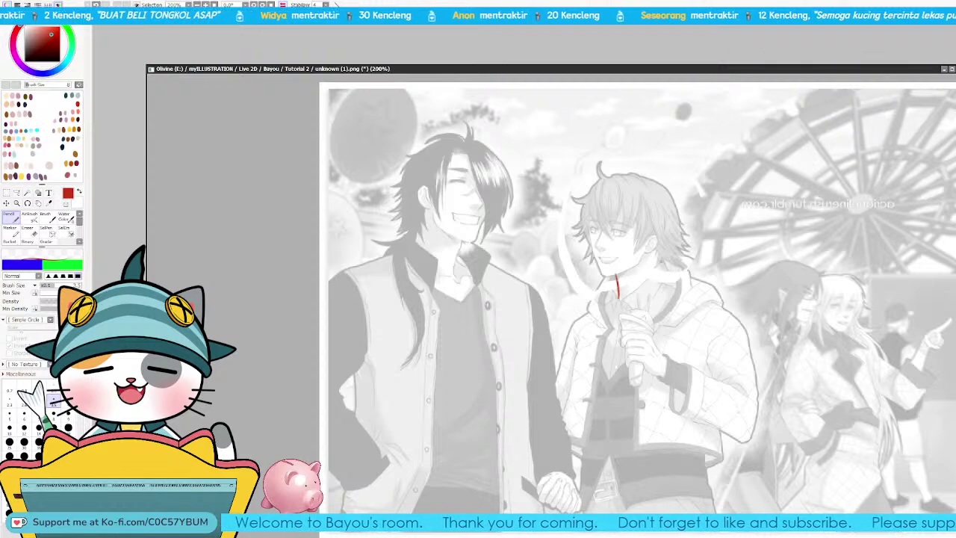
mouse_move(661, 259)
mouse_down()
mouse_move(667, 293)
mouse_move(657, 274)
mouse_up()
key(ctrl+z)
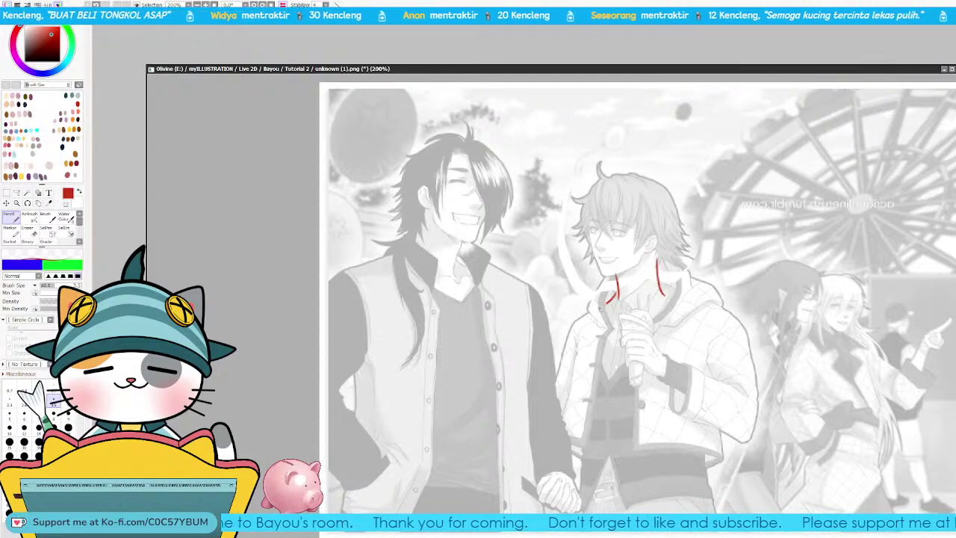
key(ctrl+z)
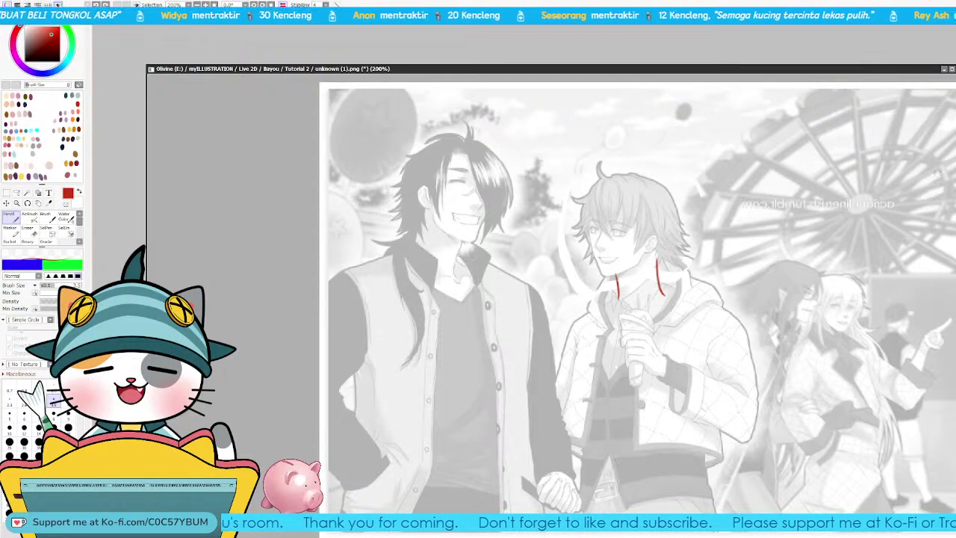
click(955, 180)
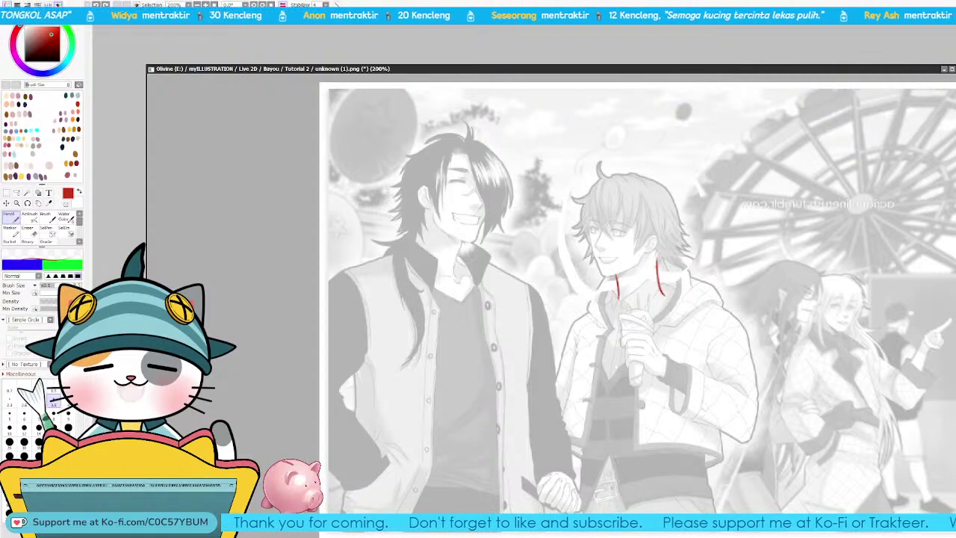
key(ctrl+z)
key(ctrl+z)
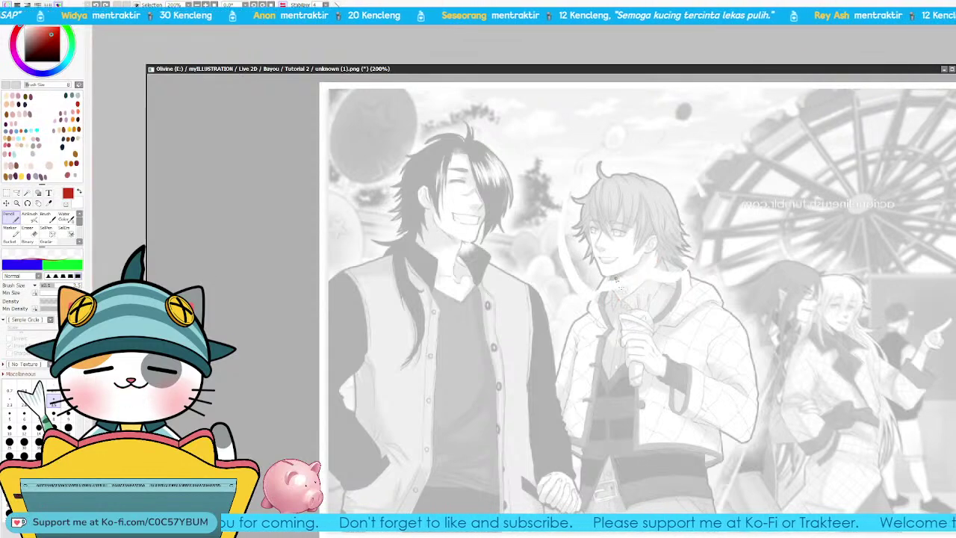
key(ctrl+y)
key(ctrl+z)
Step: Sketch red lines for both sides of the neck and both sloping shoulders of the man in the quilted jacket
drag(661, 257, 665, 290)
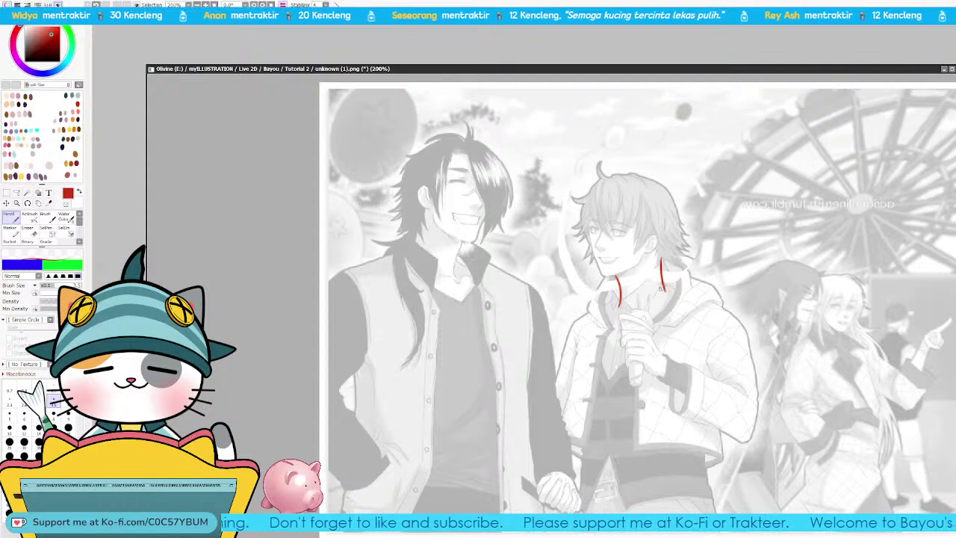
drag(582, 313, 572, 345)
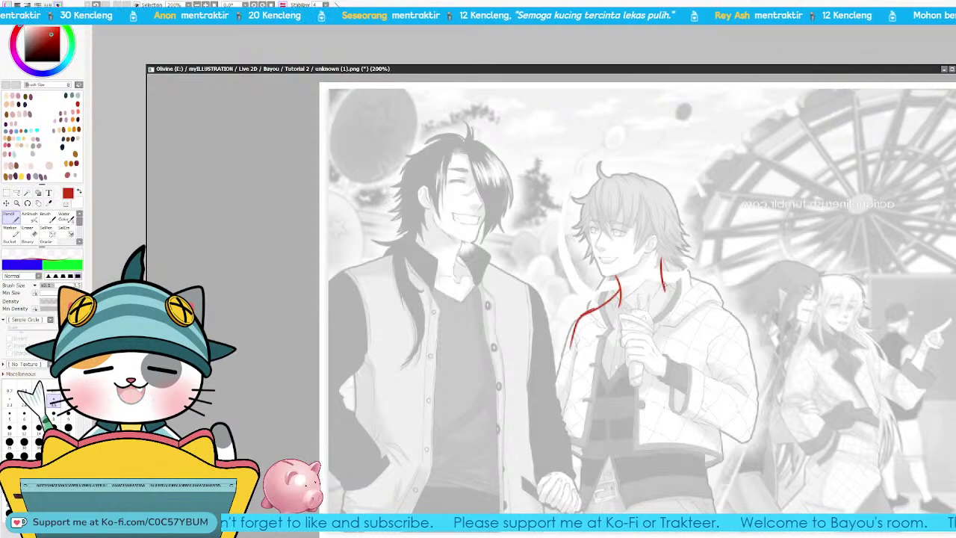
drag(709, 297, 672, 287)
drag(726, 307, 749, 364)
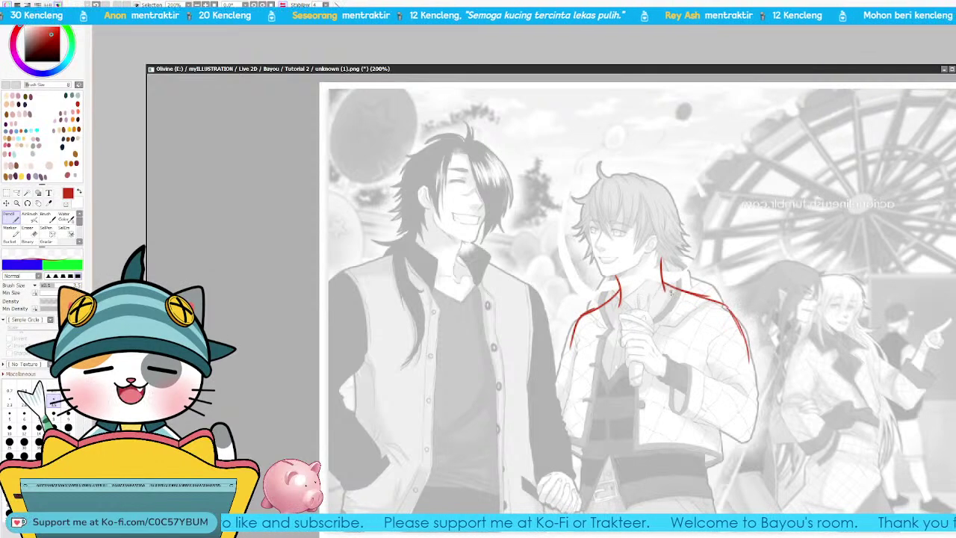
Step: Flip the view and outline the jacketed man's bent arm from the shoulder around the elbow to the wrist of his raised hand
key(h)
drag(442, 390, 598, 351)
drag(537, 269, 516, 324)
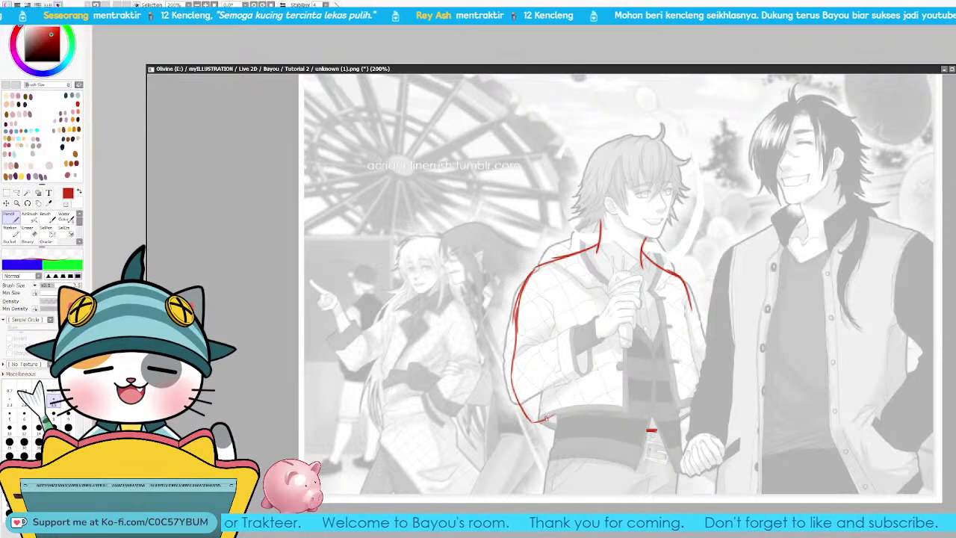
mouse_move(605, 337)
mouse_down()
mouse_move(557, 407)
mouse_move(561, 356)
mouse_up()
key(ctrl+z)
key(ctrl+z)
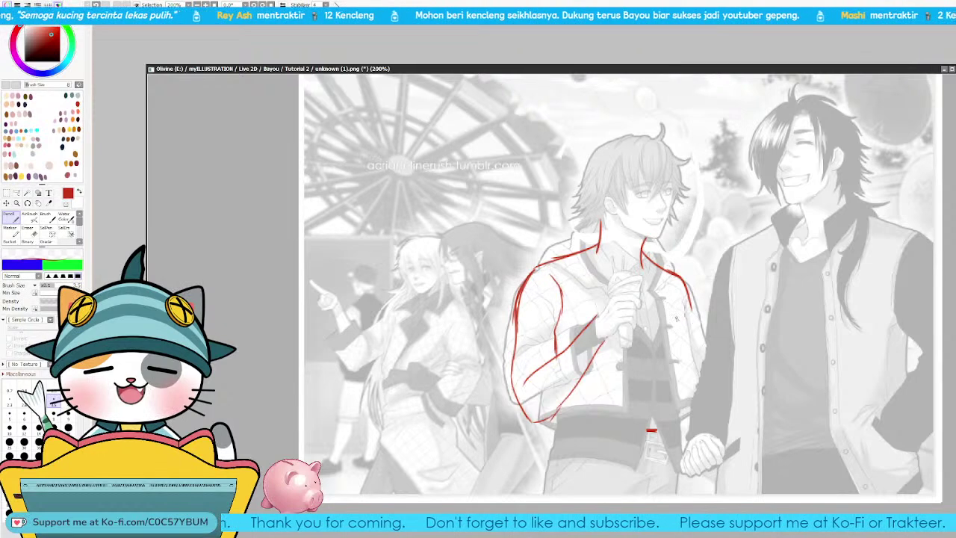
Step: Sketch both sides of the jacketed man's torso down to the hips, mirroring the view partway
drag(686, 308, 682, 352)
key(h)
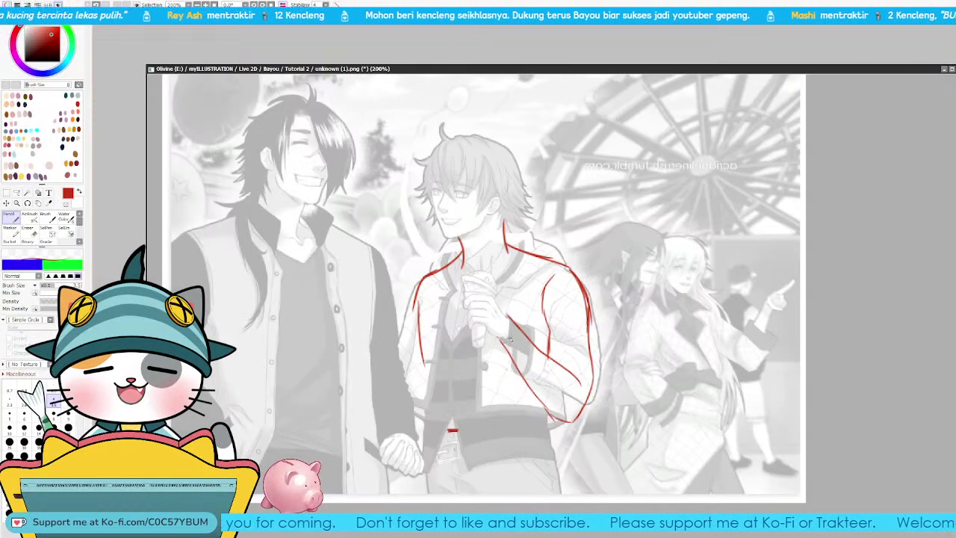
drag(429, 358, 433, 460)
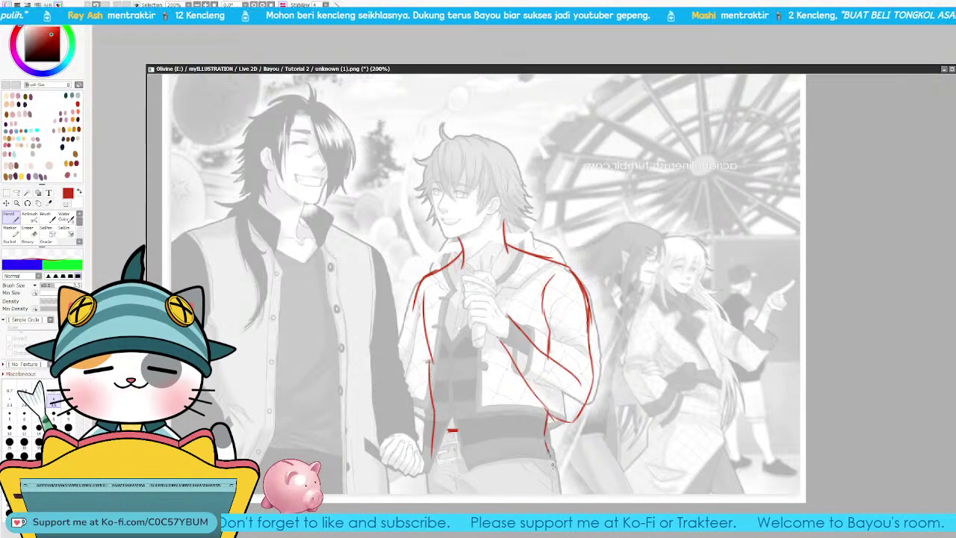
Step: Unmirror the view and outline a taller hair volume on the long-haired man, with a tuft on top and an inner fringe line
drag(426, 486, 546, 503)
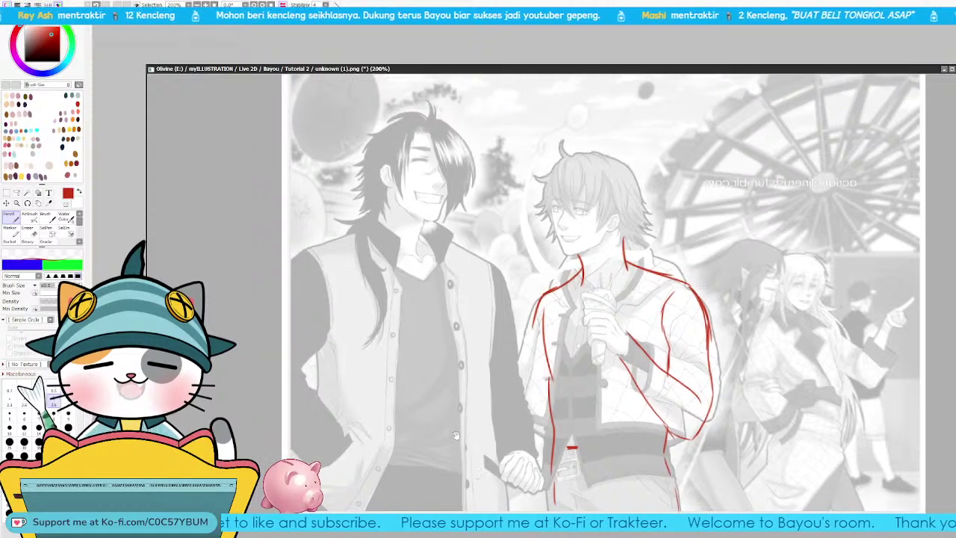
key(h)
drag(601, 260, 575, 274)
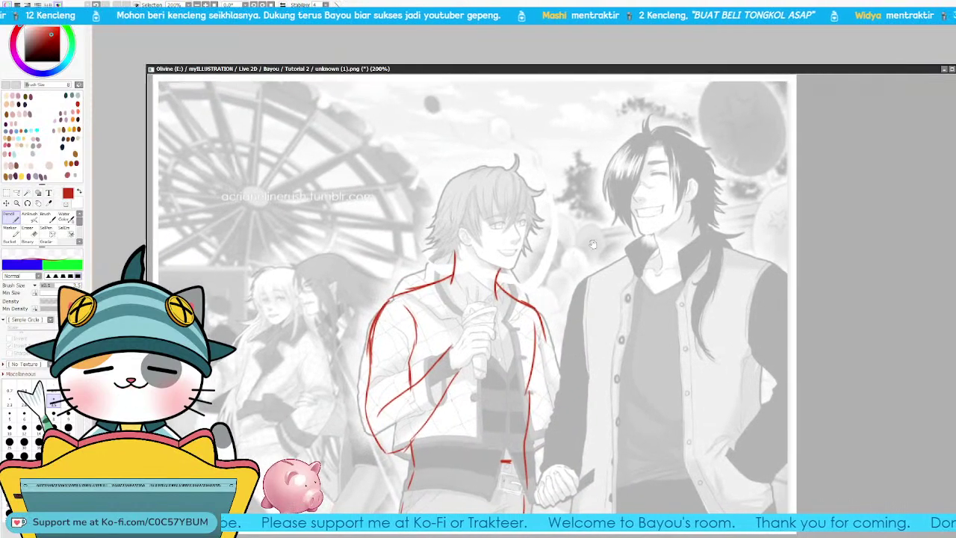
drag(646, 129, 609, 163)
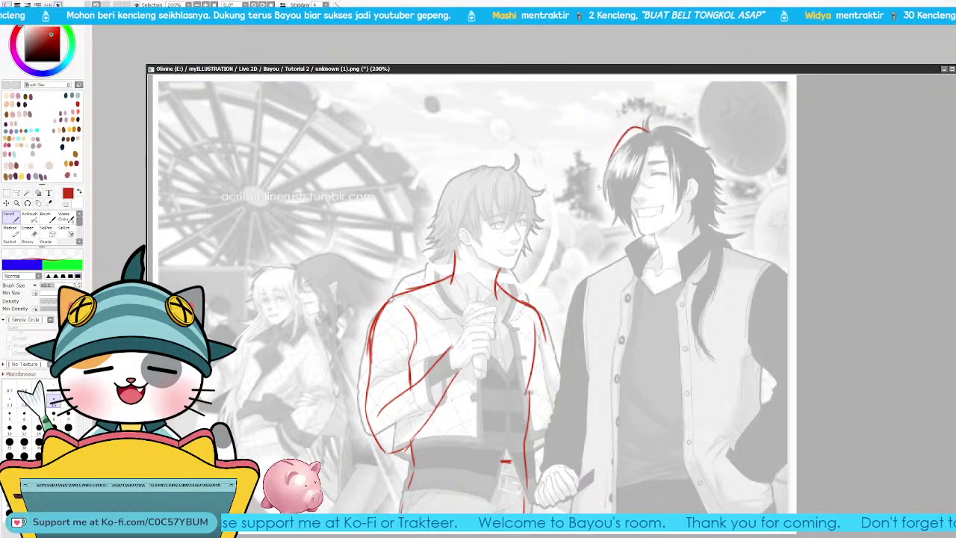
mouse_move(657, 118)
mouse_down()
mouse_move(691, 127)
mouse_move(720, 213)
mouse_up()
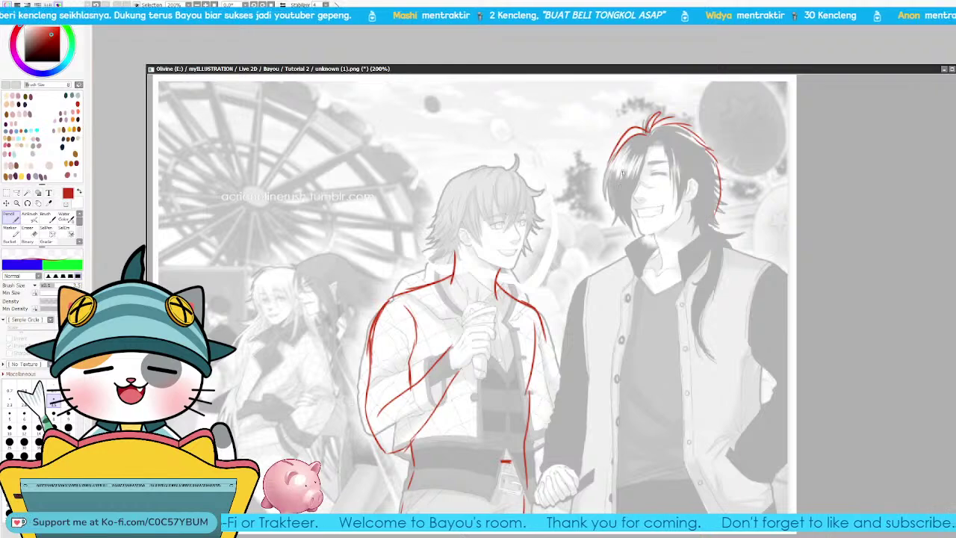
key(ctrl+z)
drag(630, 145, 618, 190)
key(ctrl+z)
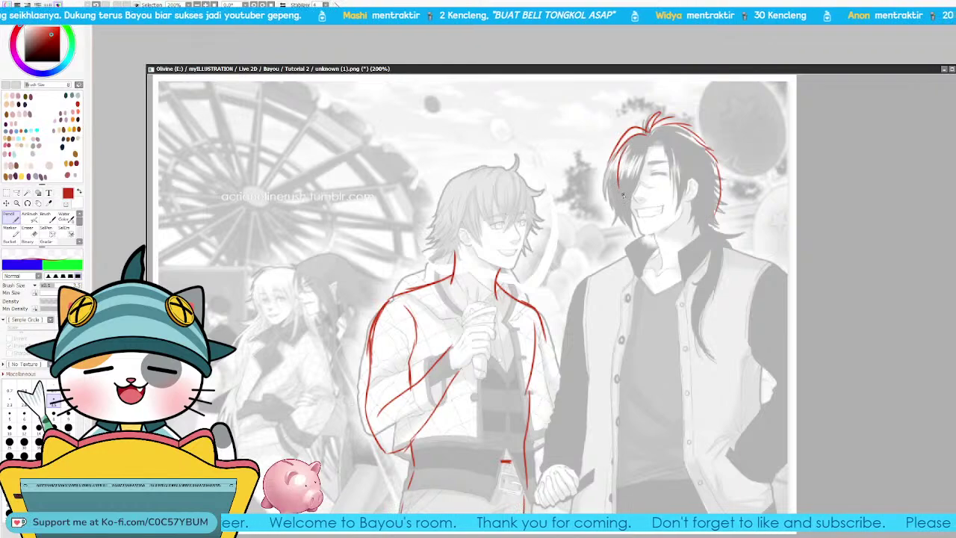
Step: Sketch the long-haired man's arms: one down to the held hand with elbow folds, the other bent at the canvas edge
drag(649, 346, 676, 331)
drag(526, 343, 553, 316)
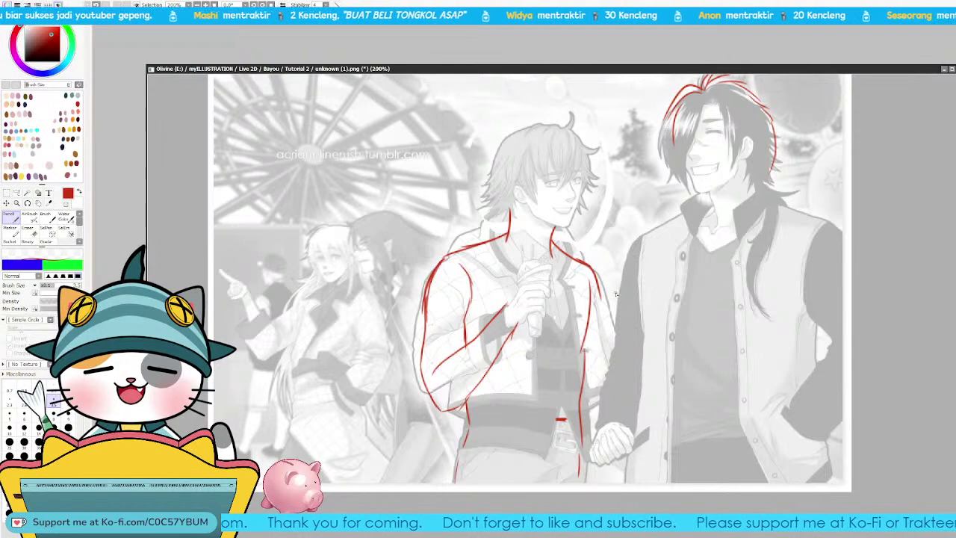
mouse_move(633, 242)
mouse_down()
mouse_move(621, 327)
mouse_move(625, 307)
mouse_up()
key(ctrl+z)
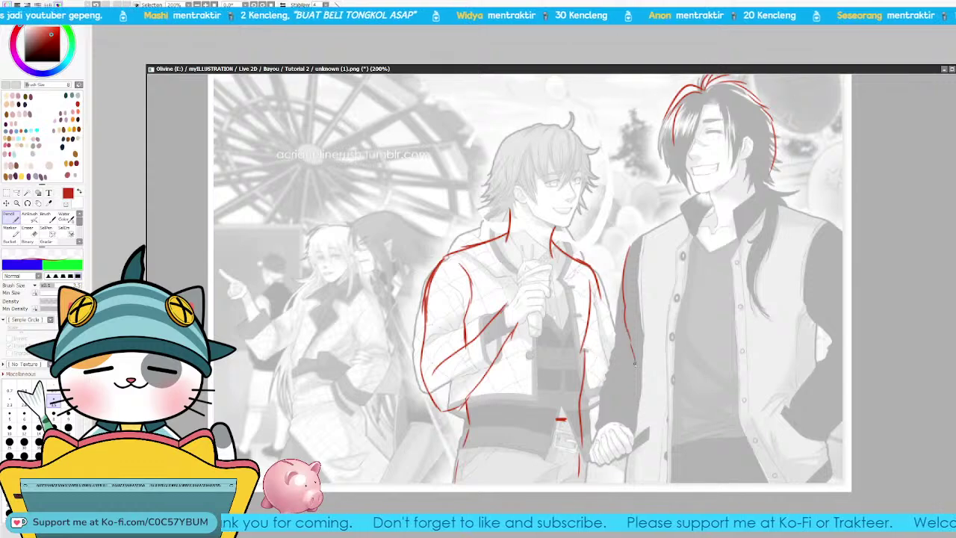
drag(631, 355, 600, 430)
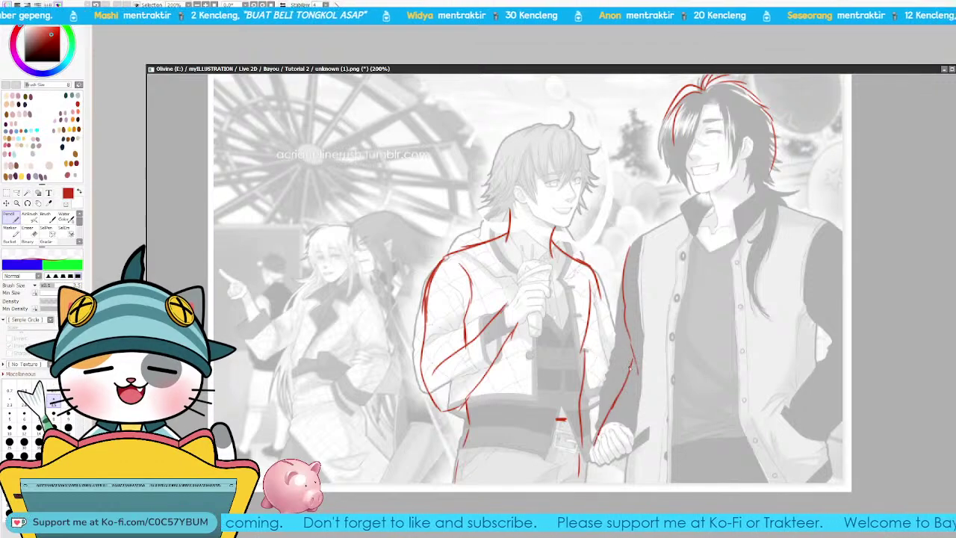
drag(632, 361, 626, 384)
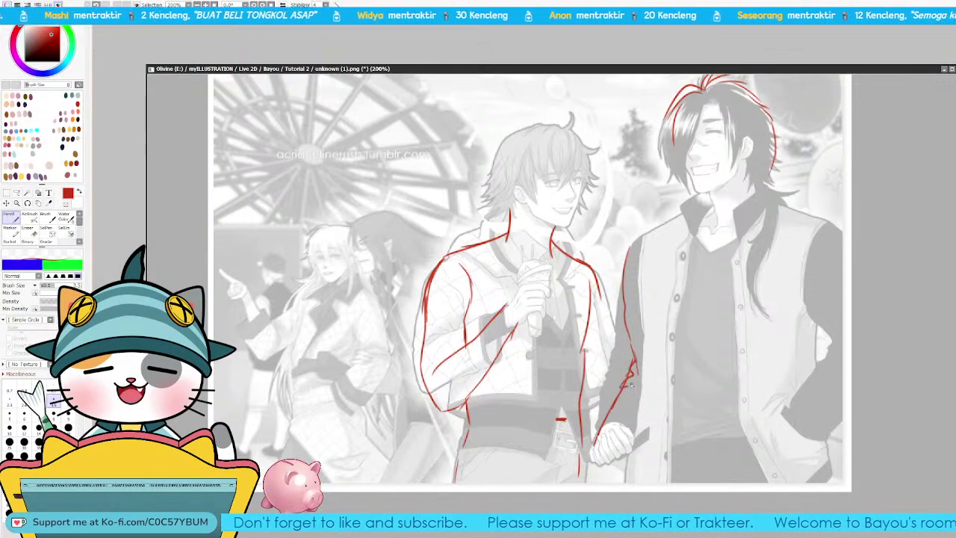
drag(641, 236, 640, 323)
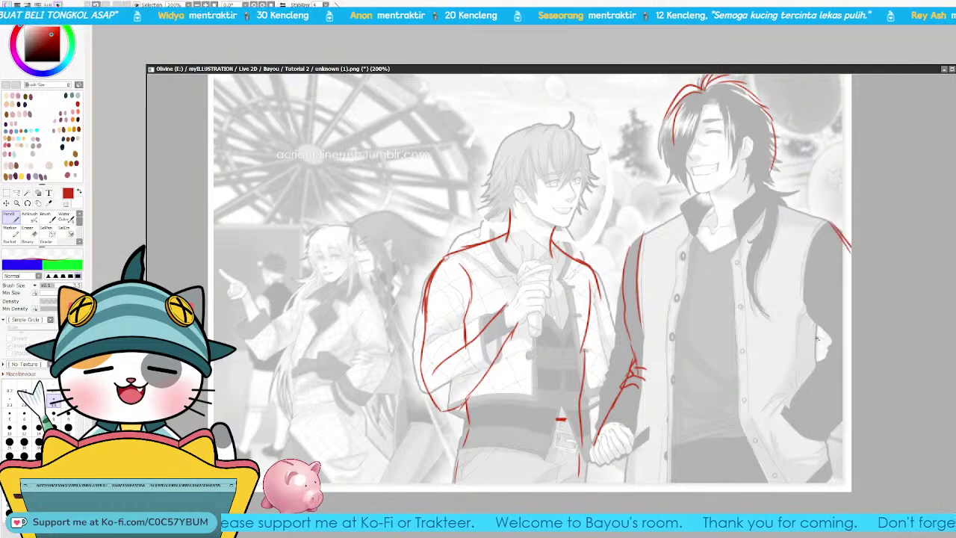
drag(850, 363, 790, 409)
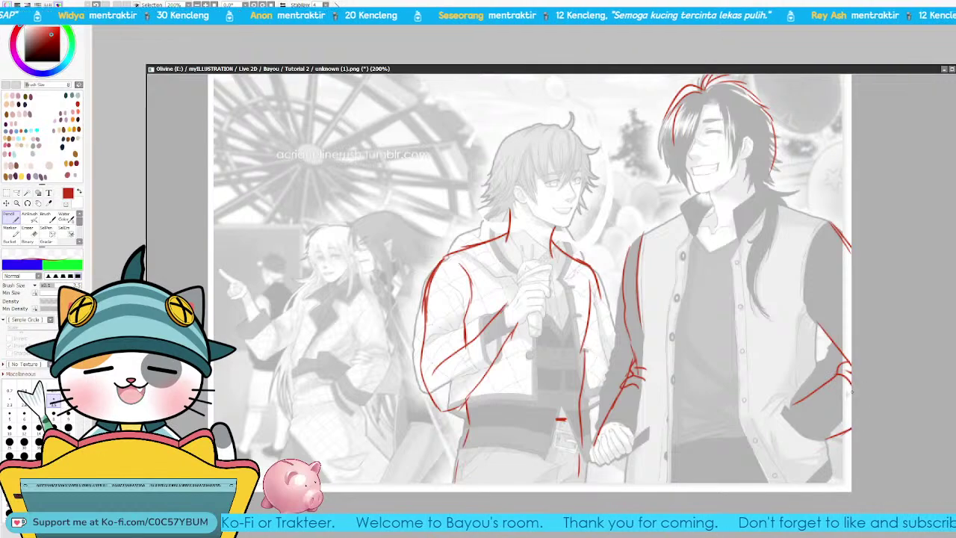
Step: Outline the jacketed man's lowered arm with its elbow bend and extend his hip lines down past the canvas edge
drag(850, 393, 905, 392)
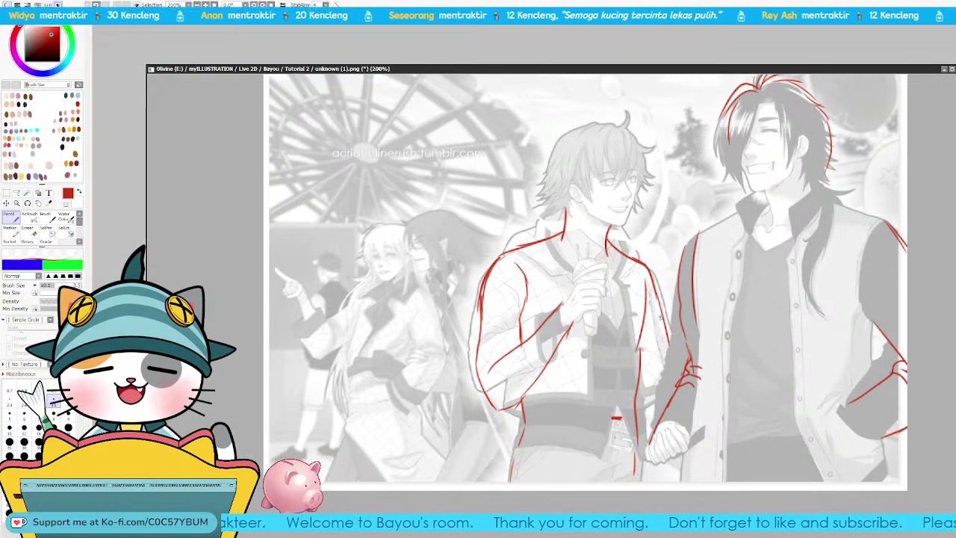
drag(656, 298, 658, 333)
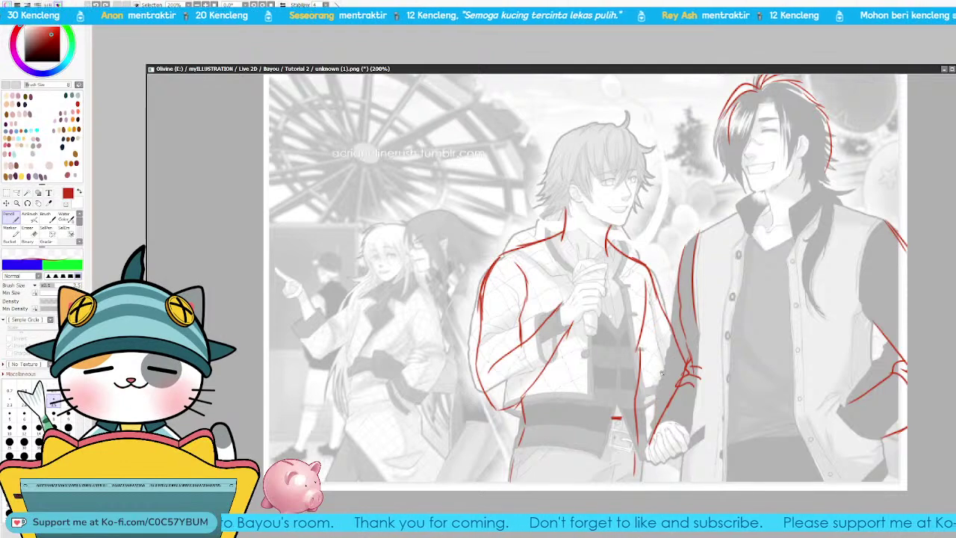
drag(640, 349, 654, 384)
mouse_move(652, 379)
mouse_down()
mouse_move(677, 351)
mouse_move(680, 371)
mouse_move(654, 382)
mouse_up()
mouse_move(634, 427)
mouse_down()
mouse_move(659, 392)
mouse_move(668, 449)
mouse_up()
drag(545, 407, 543, 453)
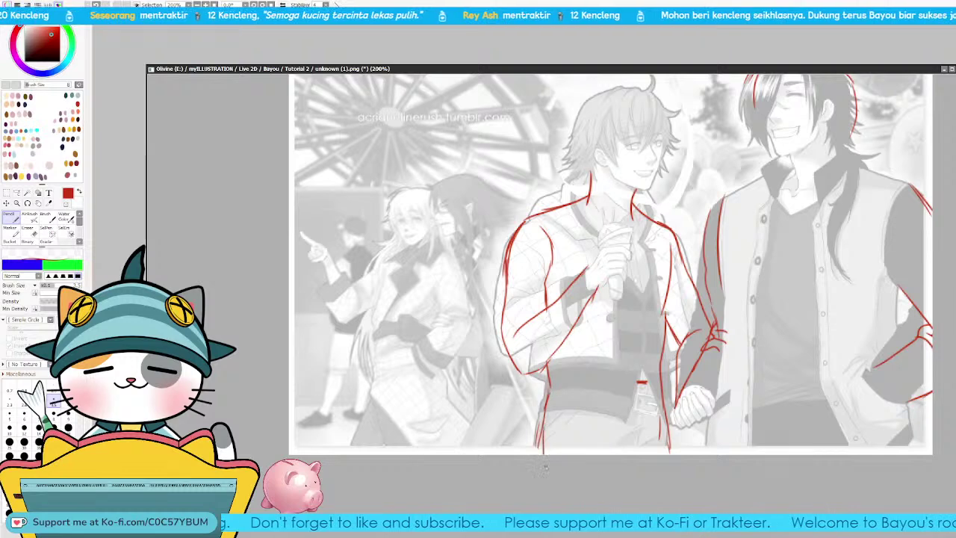
Step: Mirror the view and add the collarbone, a curved chest centre line and the lowered forearm to the jacketed man's sketch
drag(624, 291, 604, 374)
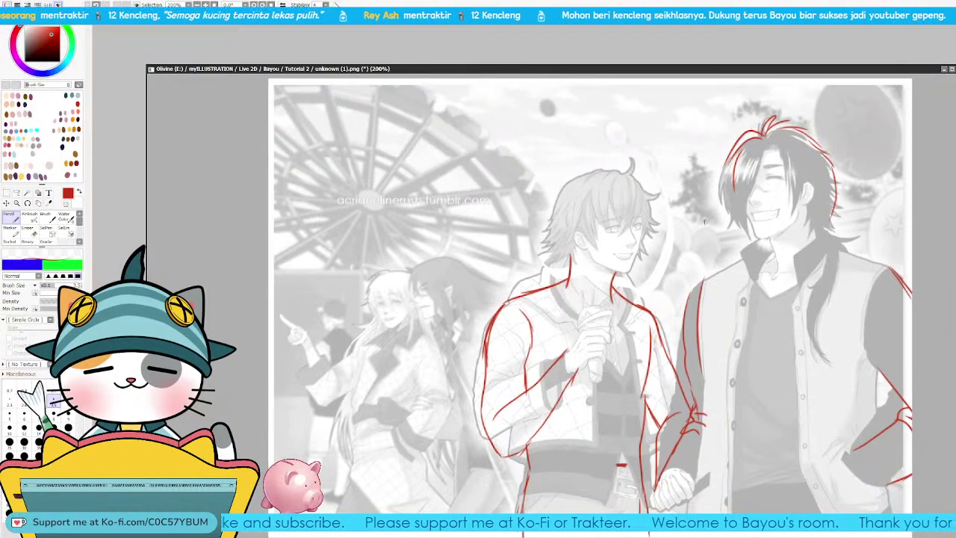
key(h)
drag(510, 305, 554, 302)
mouse_move(478, 307)
mouse_down()
mouse_move(490, 345)
mouse_move(502, 389)
mouse_up()
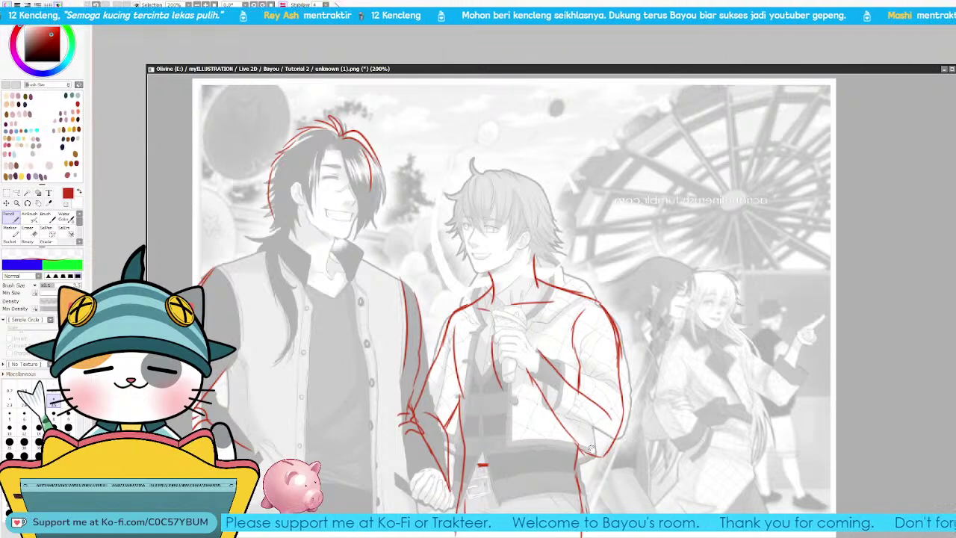
scroll(590, 448, down, 2)
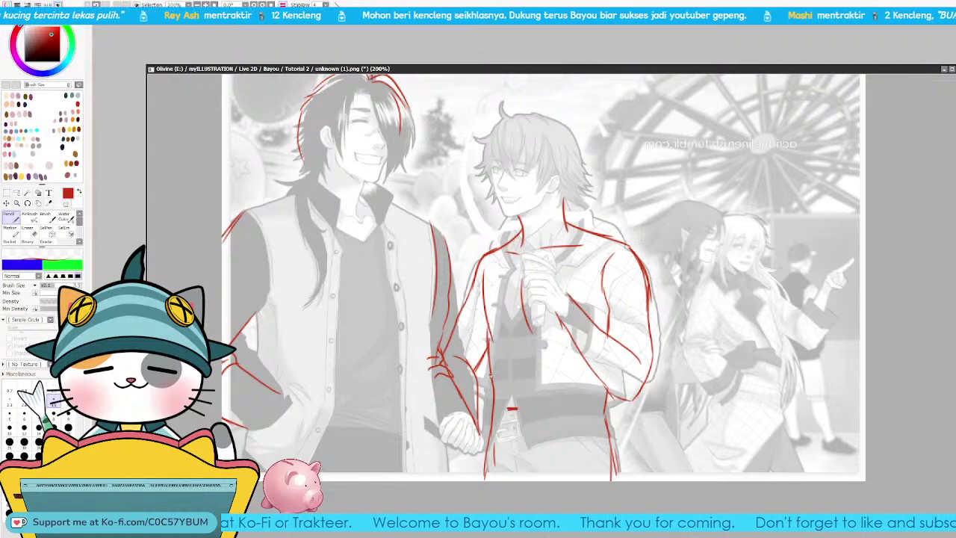
drag(483, 436, 512, 429)
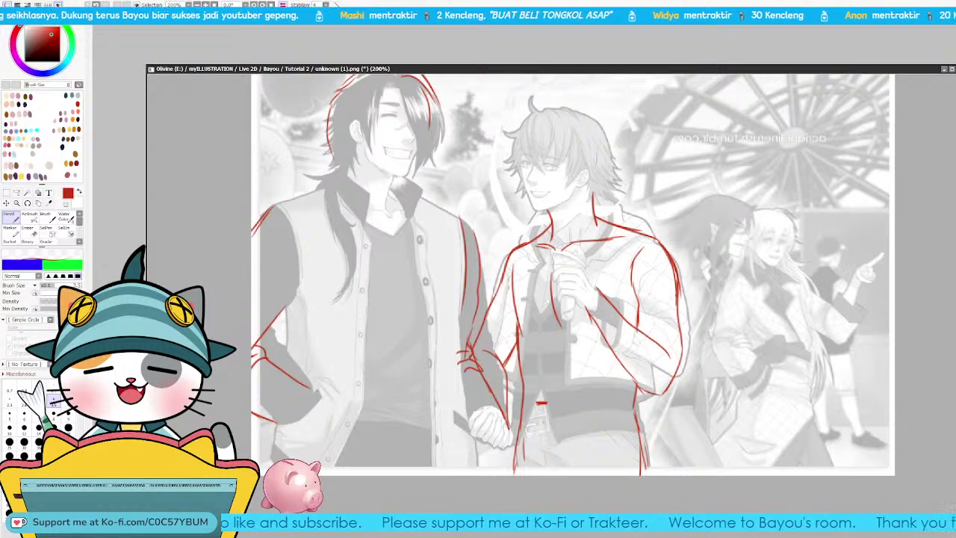
Step: Save the sketched picture as unknown (1).psd in the Tutorial 2 folder
key(alt+Tab)
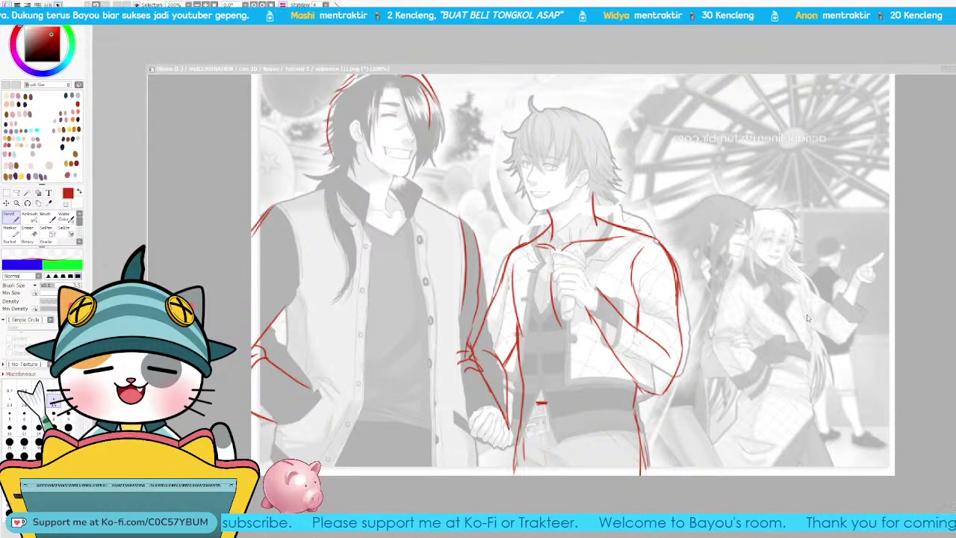
click(800, 326)
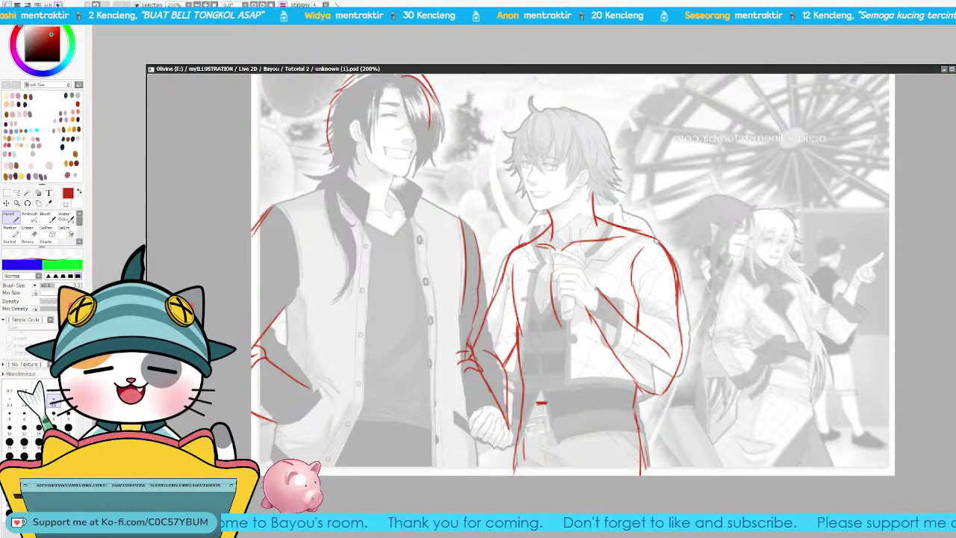
Step: Put the finished picture away, open the fantasy PNG of two running warriors, and reposition and enlarge its window
click(944, 70)
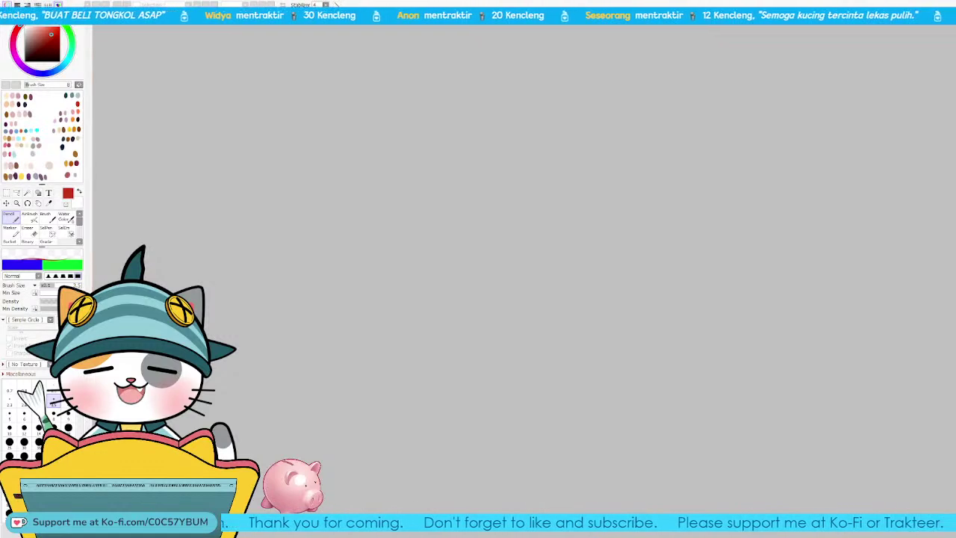
double_click(579, 97)
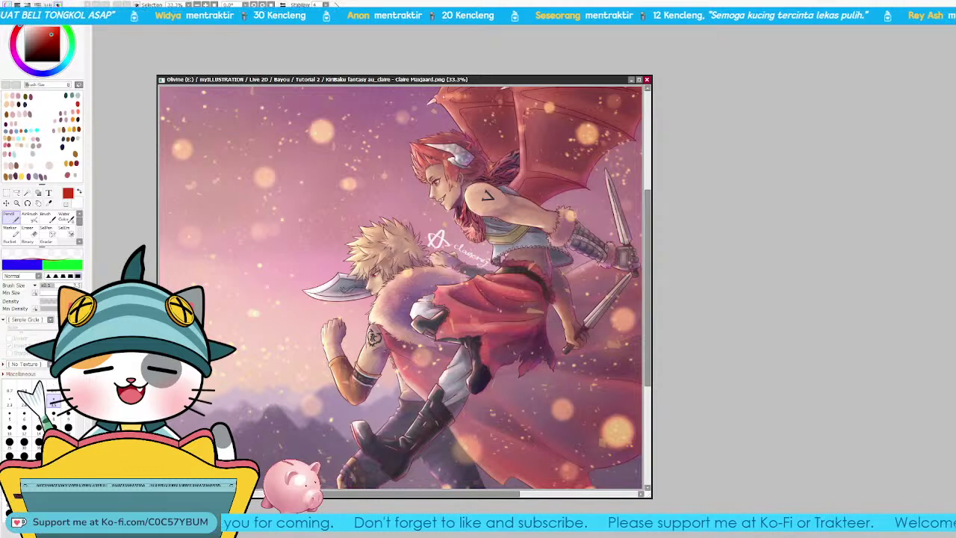
drag(422, 82, 738, 24)
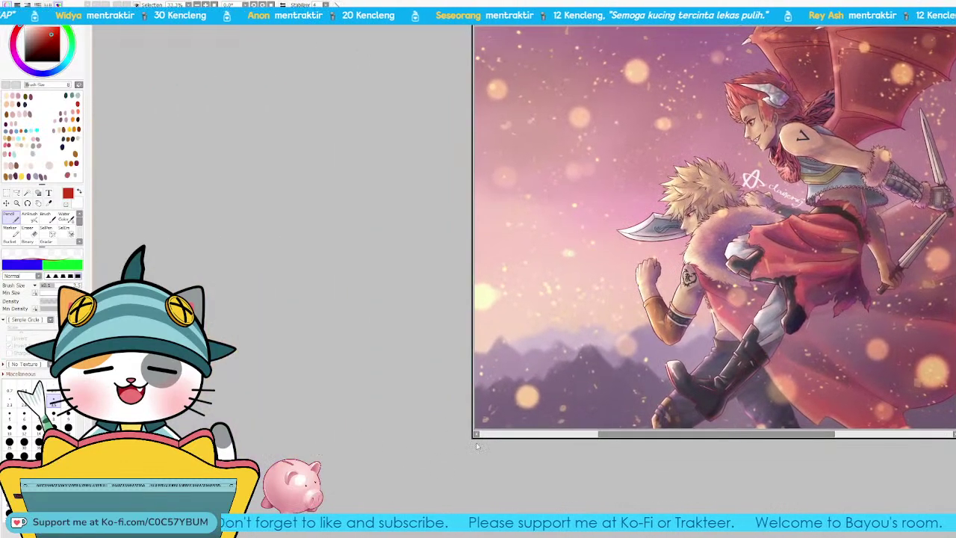
mouse_move(473, 437)
mouse_down()
mouse_move(305, 532)
mouse_move(222, 515)
mouse_up()
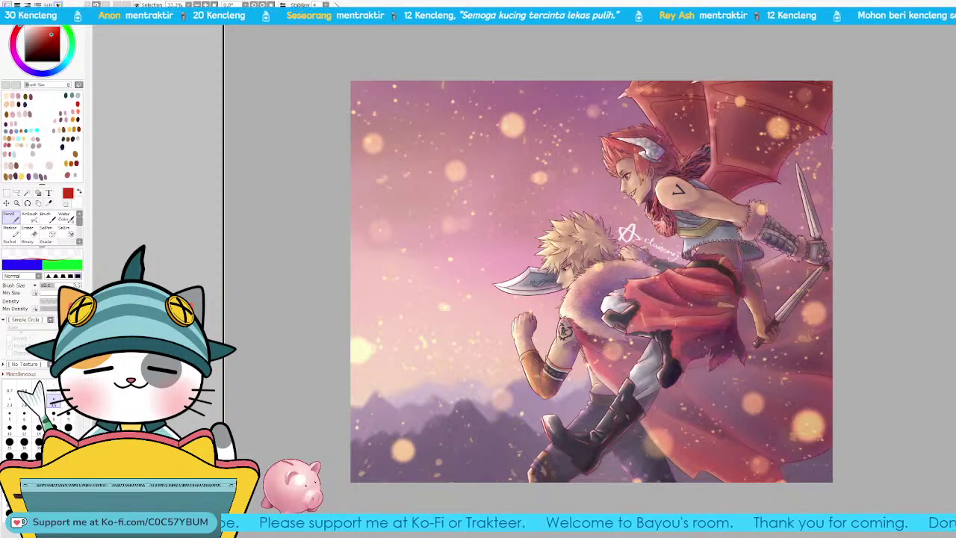
Step: Fade the artwork by filling a layer over it with translucent white
click(78, 192)
click(11, 240)
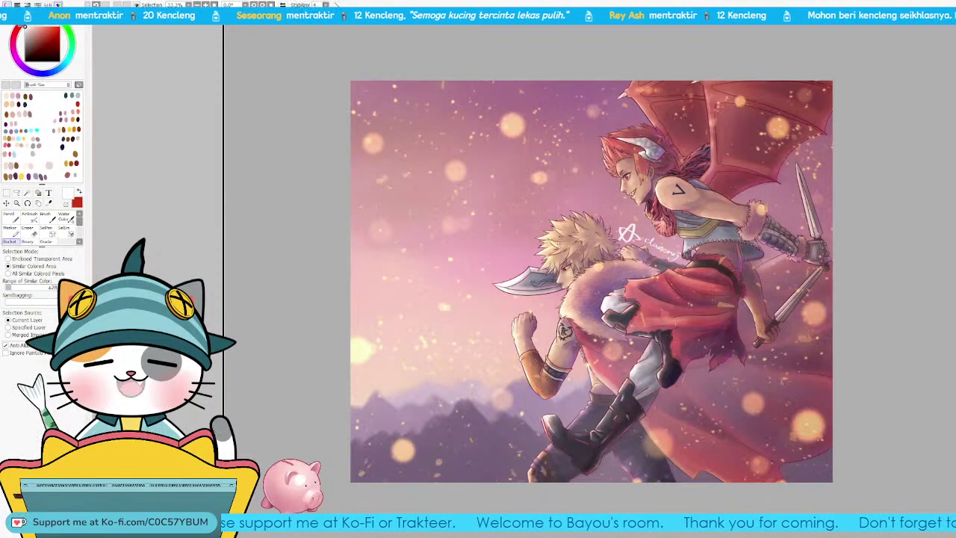
click(424, 343)
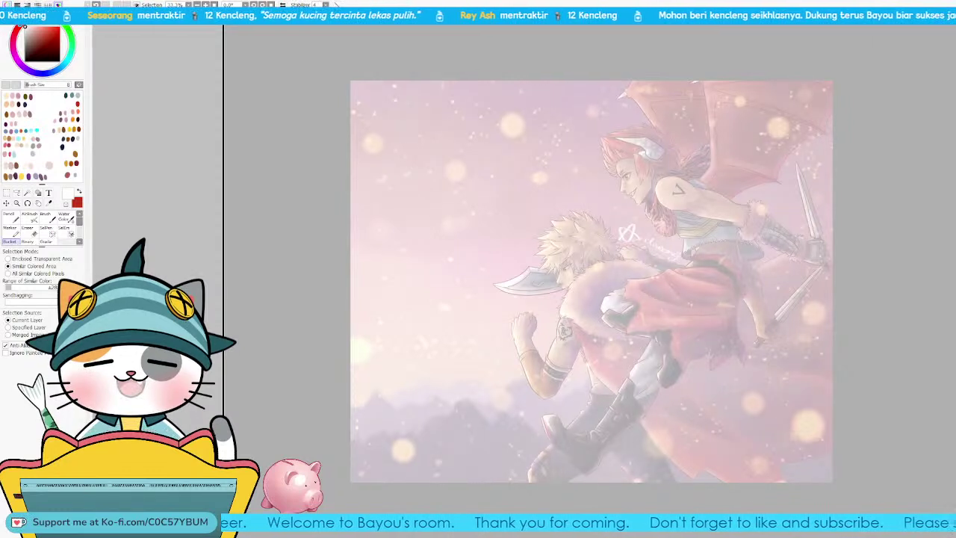
Step: Lasso the horned man's head freehand and shift it slightly forward and down, away from his neck and back
key(l)
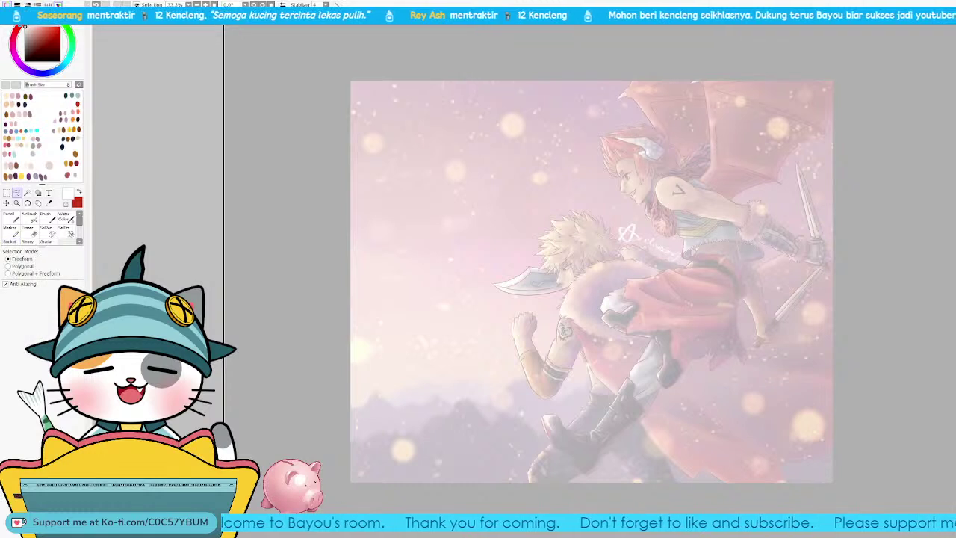
mouse_move(603, 180)
mouse_down()
mouse_move(639, 208)
mouse_move(672, 127)
mouse_move(617, 125)
mouse_up()
drag(656, 158, 641, 168)
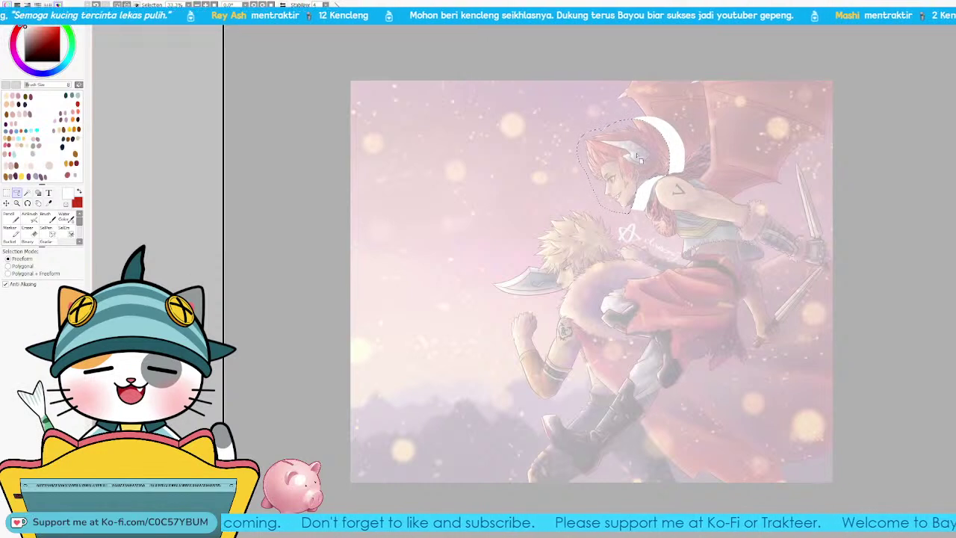
scroll(590, 273, up, 1)
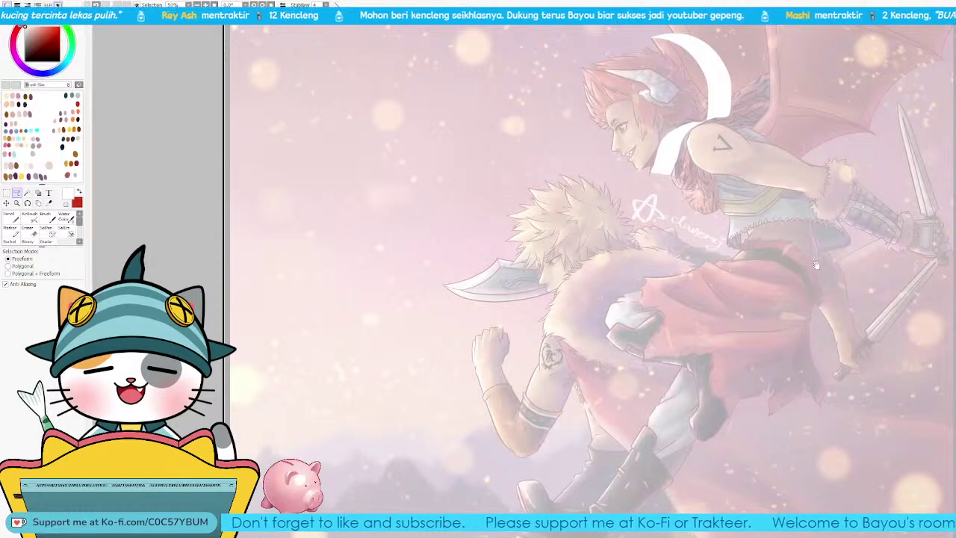
drag(642, 224, 546, 243)
scroll(590, 283, down, 1)
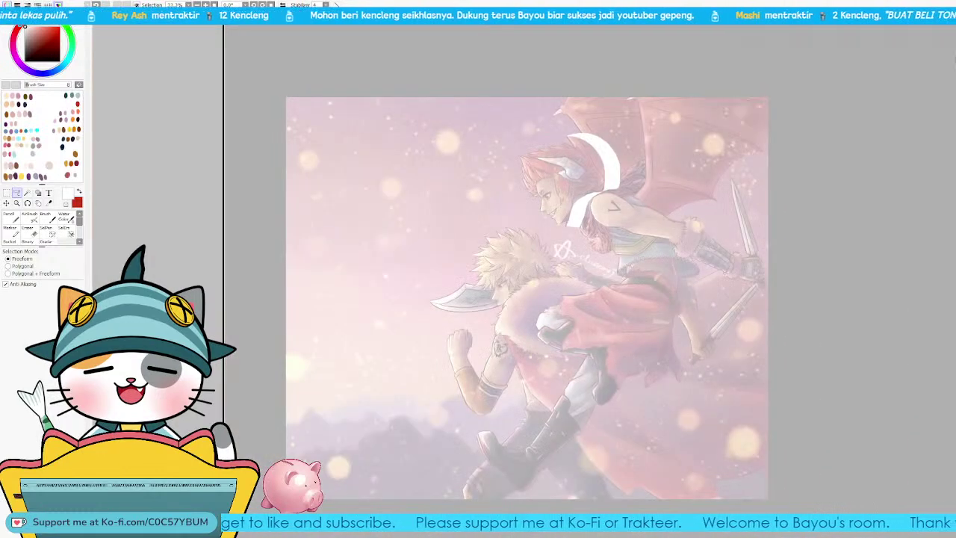
drag(765, 290, 798, 277)
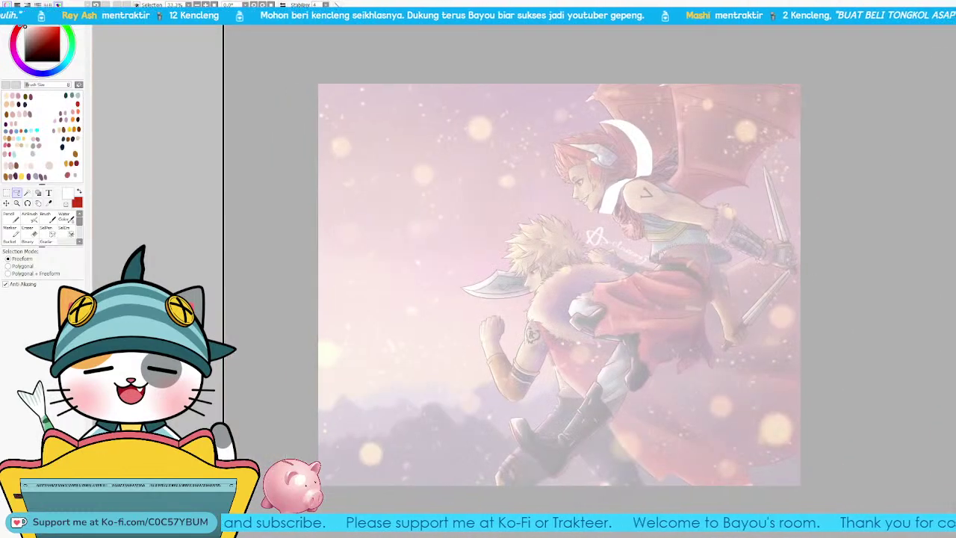
scroll(591, 284, up, 1)
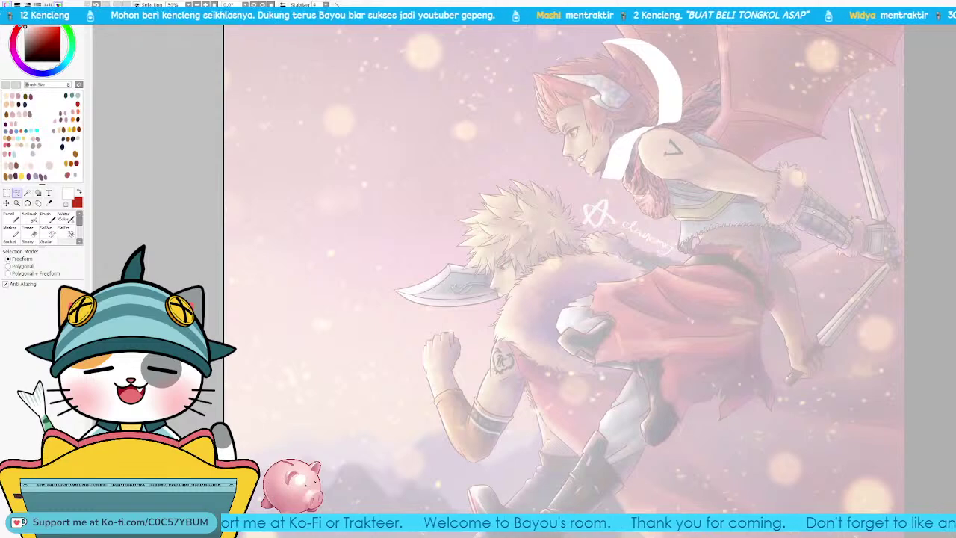
Step: With the red pencil at size 6, sketch the horned man's under-chin and front neck lines and a short nape stroke
key(n)
drag(611, 174, 618, 245)
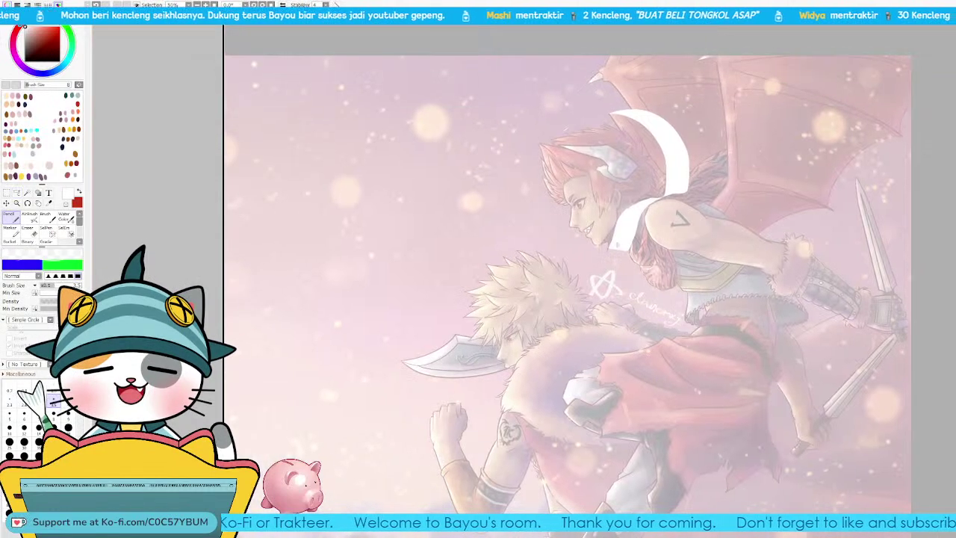
key(x)
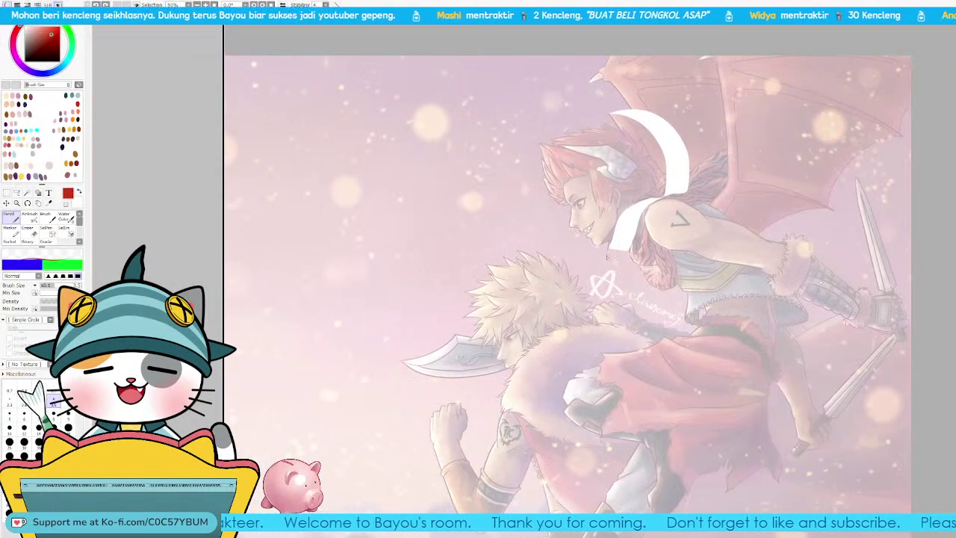
key(])
key(])
key(])
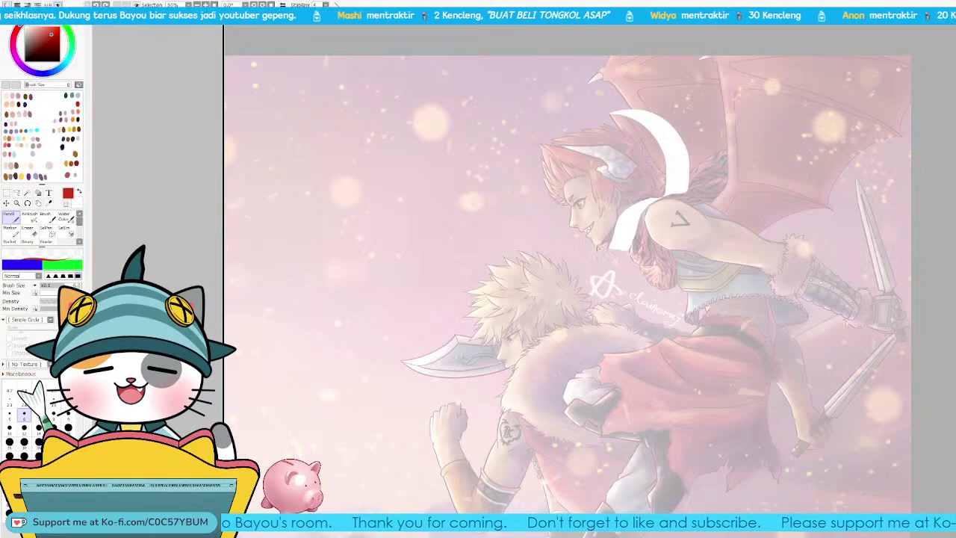
mouse_move(600, 246)
mouse_down()
mouse_move(623, 231)
mouse_move(647, 243)
mouse_up()
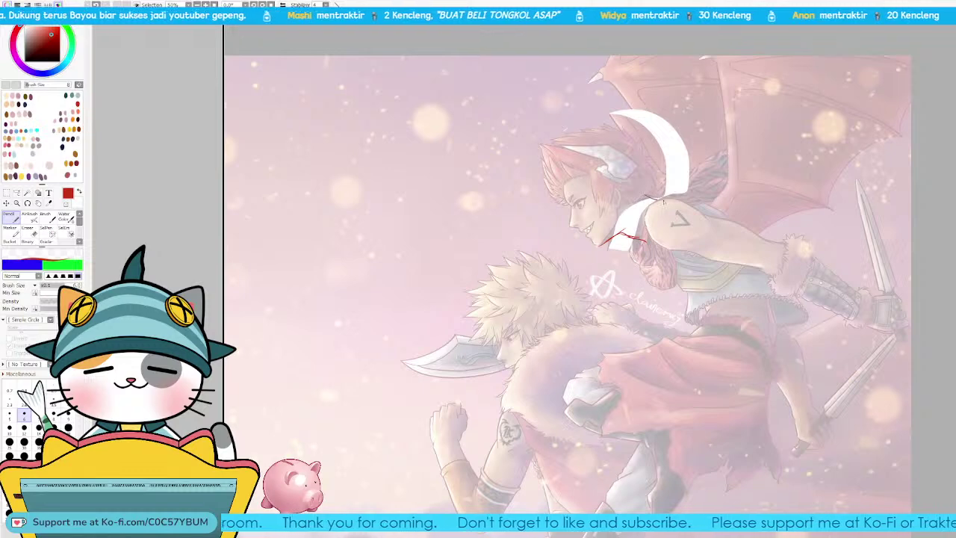
drag(651, 198, 672, 201)
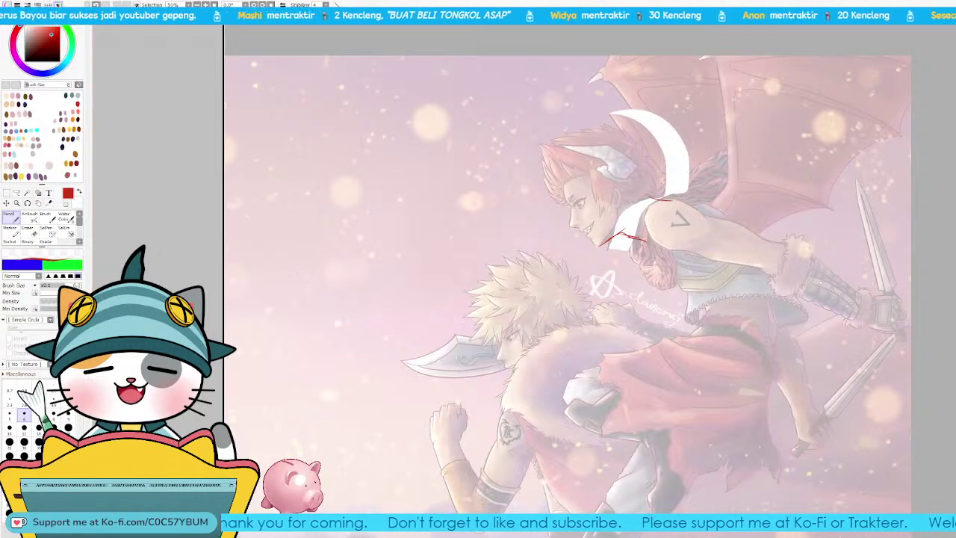
Step: Rotate the canvas to 22.5° and sketch the horned man's nape, chest front and upper back down past the shoulder
key(End)
key(End)
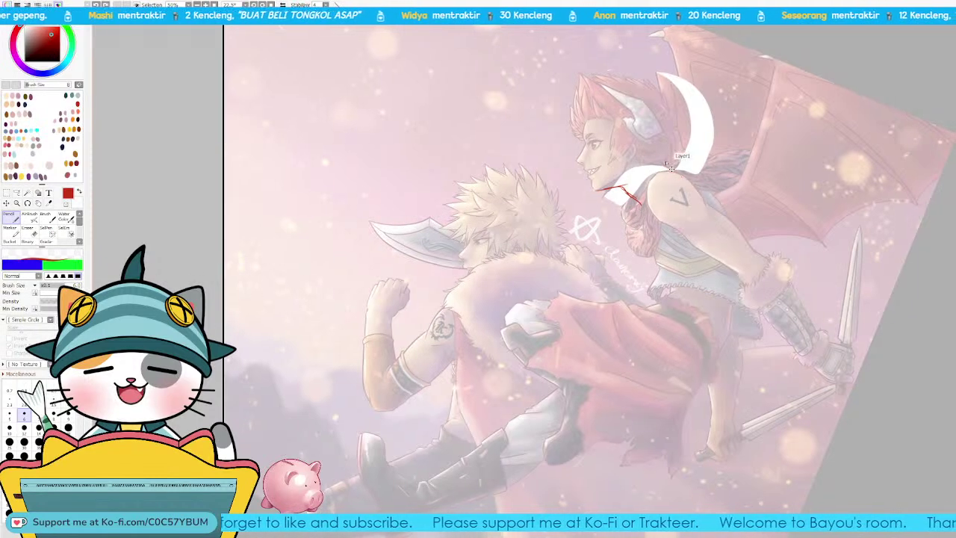
drag(658, 159, 680, 171)
mouse_move(626, 193)
mouse_down()
mouse_move(648, 209)
mouse_move(661, 264)
mouse_up()
key(ctrl+z)
drag(646, 208, 662, 263)
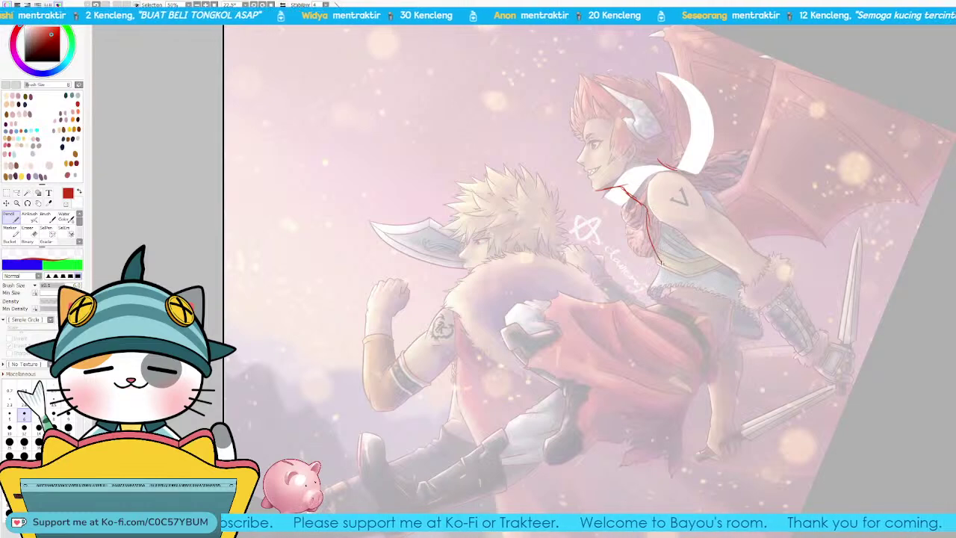
mouse_move(692, 182)
mouse_down()
mouse_move(710, 184)
mouse_move(733, 224)
mouse_up()
drag(704, 180, 715, 190)
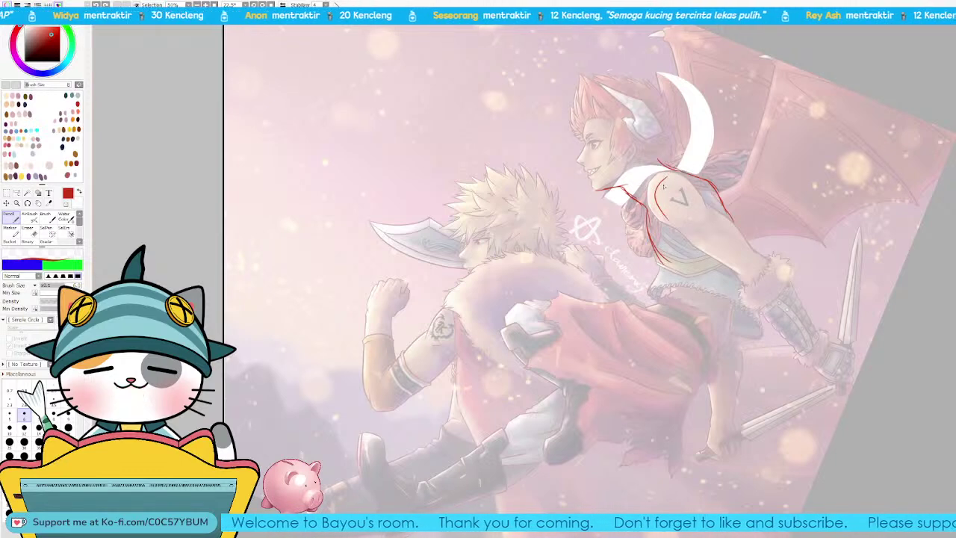
Step: Redraw the horned man's shoulder front and run the underside of his upper arm down to the elbow
key(ctrl+z)
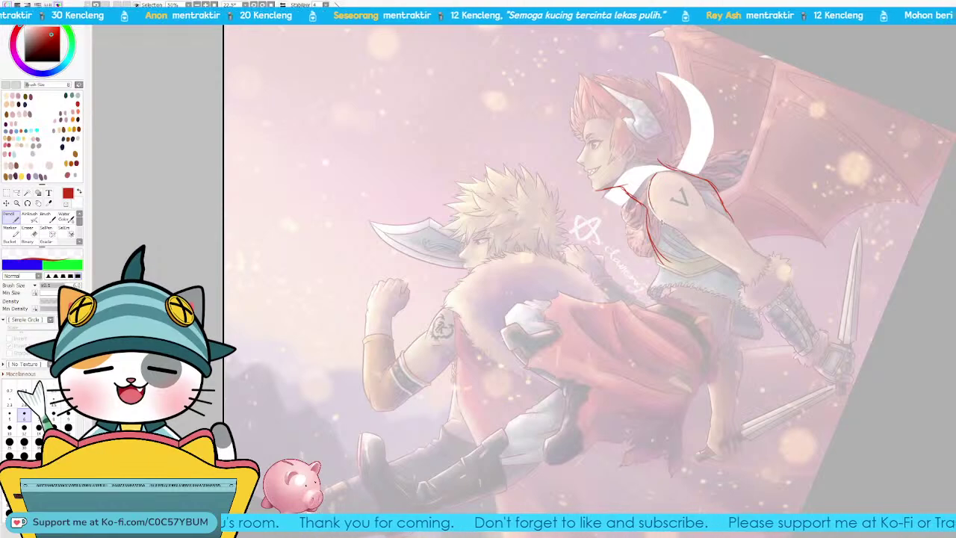
key(ctrl+z)
mouse_move(662, 180)
mouse_down()
mouse_move(658, 208)
mouse_move(751, 279)
mouse_up()
key(bracketright)
key(ctrl+z)
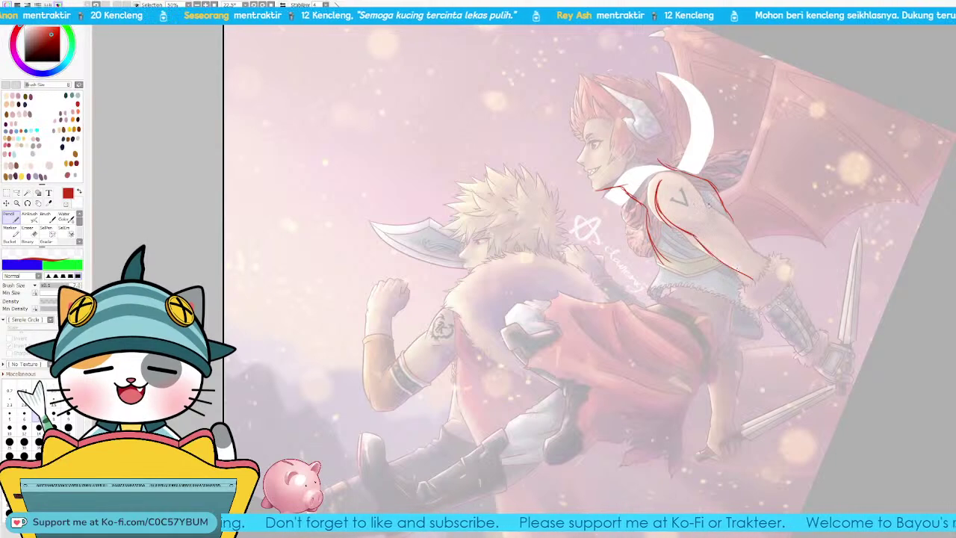
Step: Outline the outer side of the horned man's extended arm, add the forearm down to the wrist, and close the shoulder curve
drag(707, 204, 762, 246)
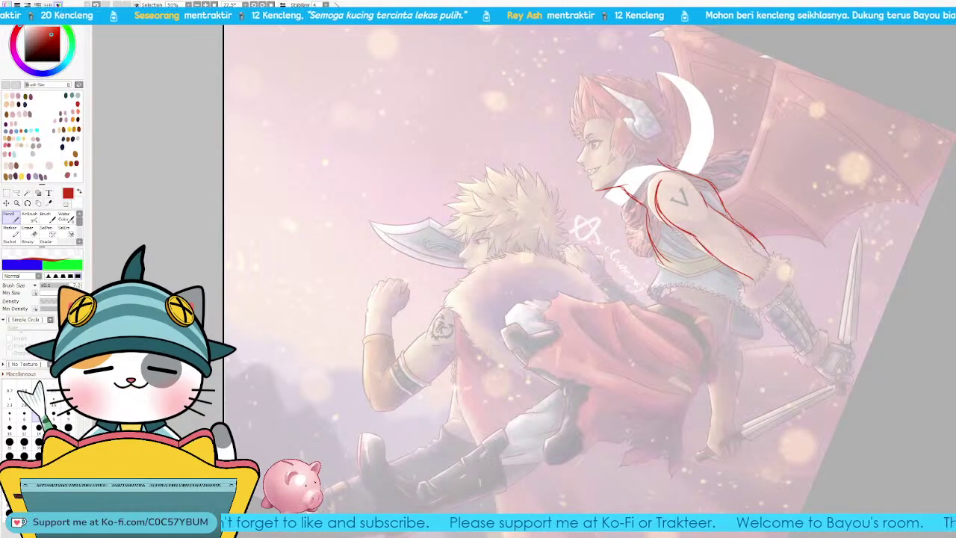
key(ctrl+z)
key(ctrl+z)
drag(719, 206, 749, 237)
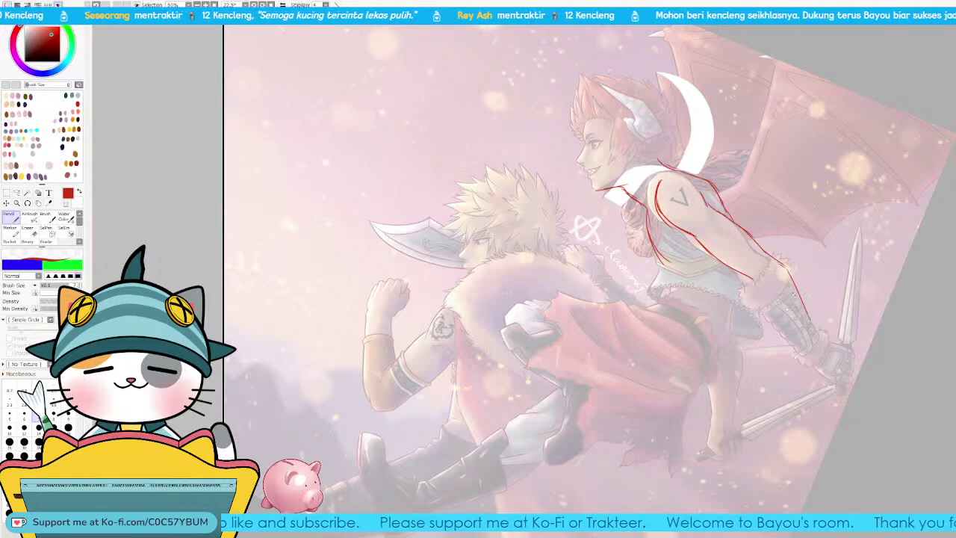
mouse_move(758, 285)
mouse_down()
mouse_move(814, 362)
mouse_move(829, 347)
mouse_up()
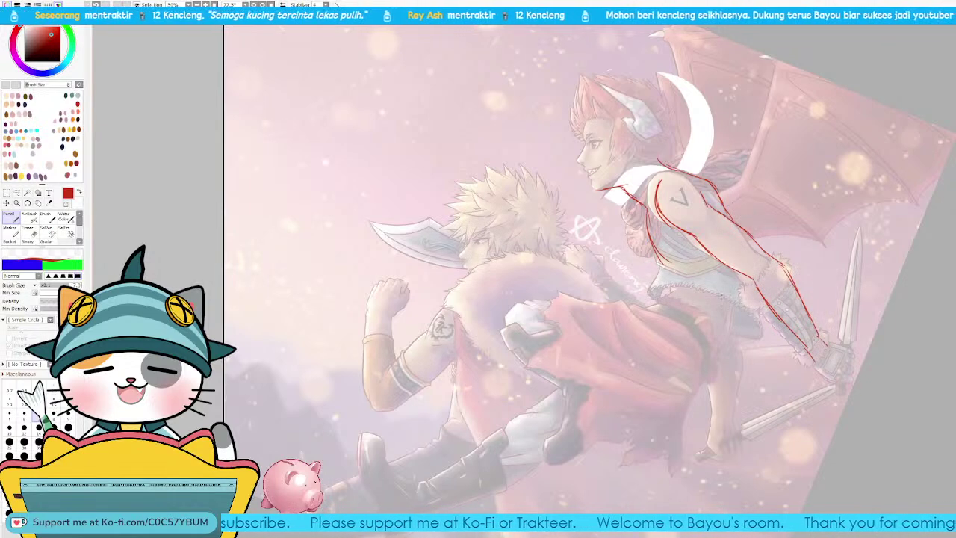
drag(660, 185, 672, 174)
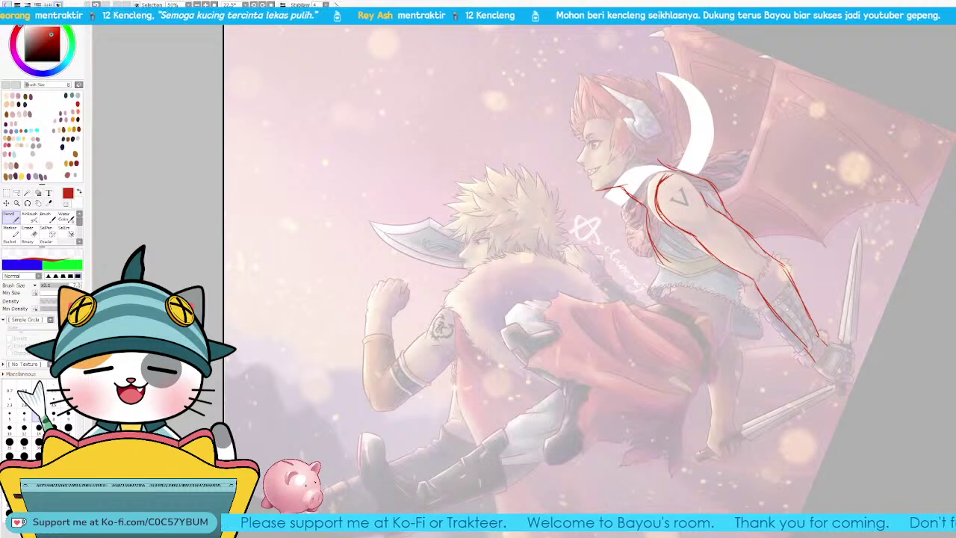
drag(648, 213, 656, 193)
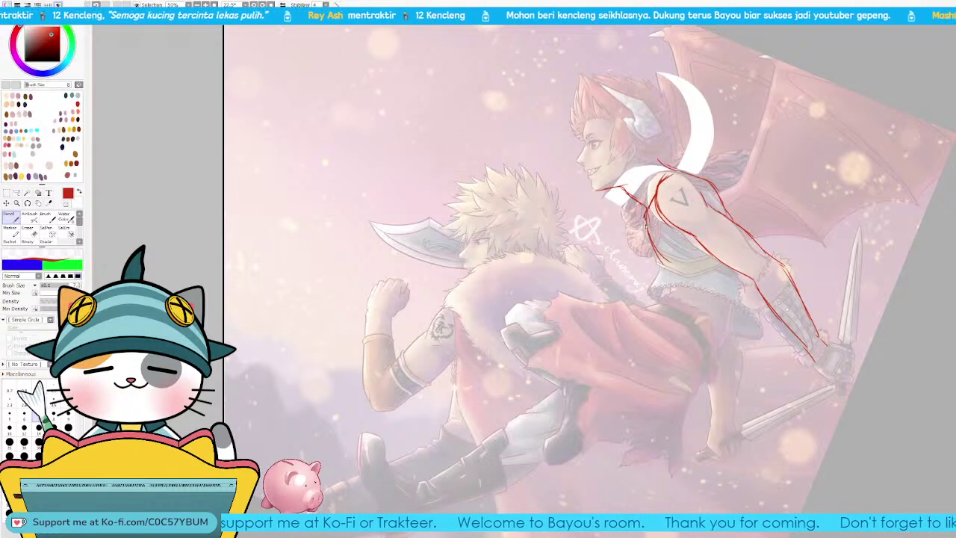
Step: Sketch the horned man's belly and lower back down to the hips, then mirror the view and redraw the waist line
drag(646, 226, 672, 282)
key(ctrl+z)
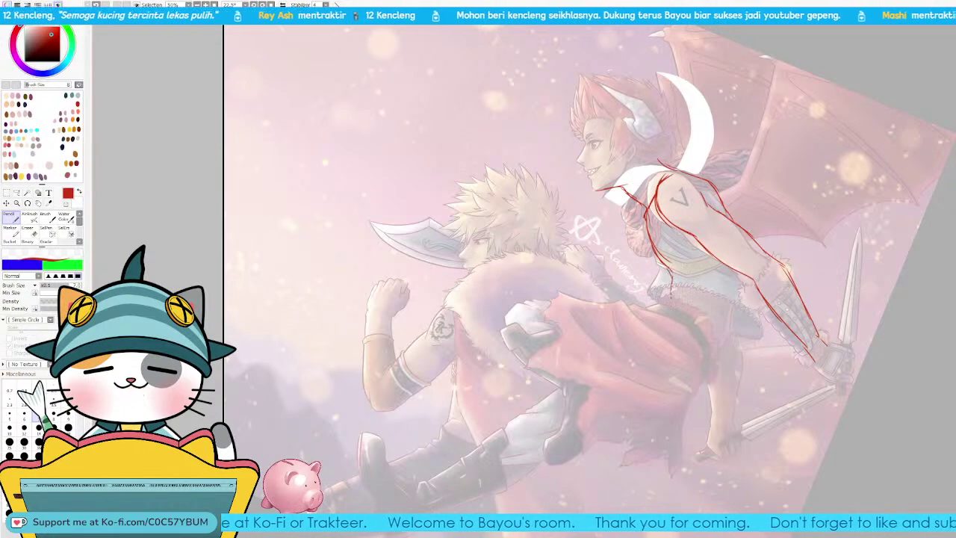
key(ctrl+z)
drag(738, 275, 735, 313)
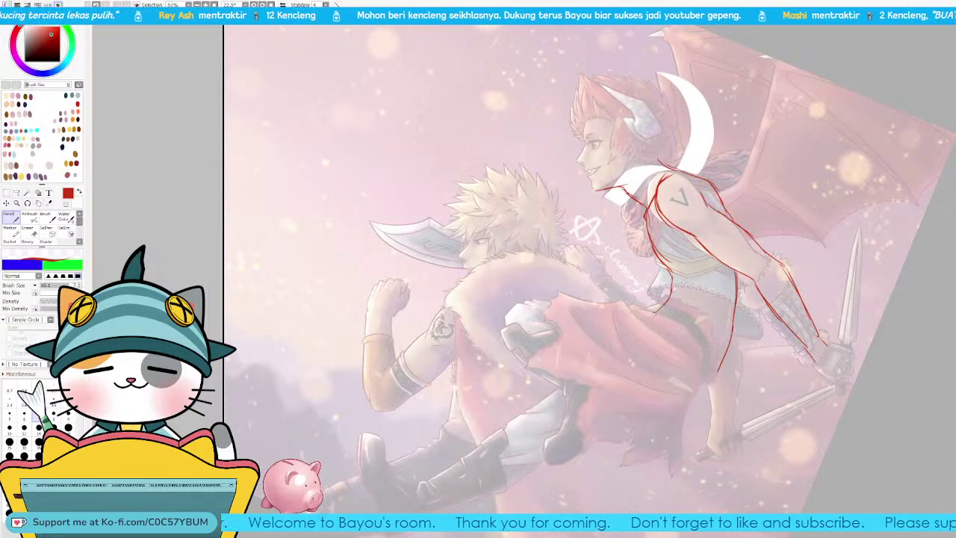
key(h)
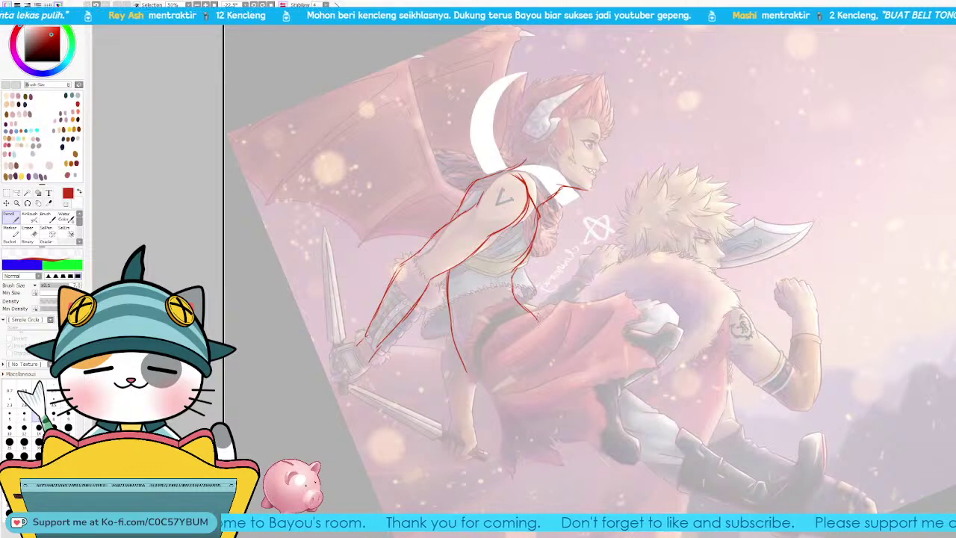
key(ctrl+z)
drag(515, 293, 529, 317)
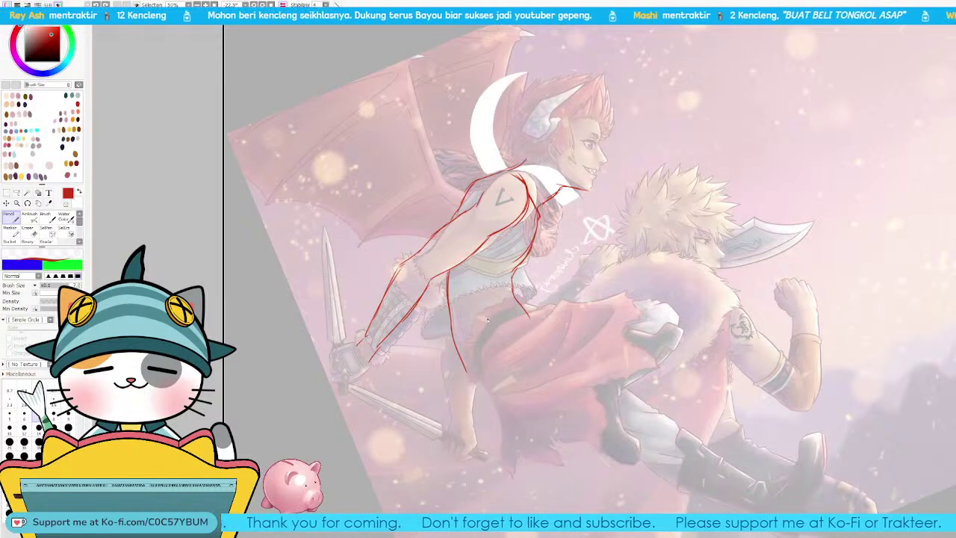
Step: Sketch the horned man's raised thigh with its bent knee and curve the buttock line into the underside of the thigh
mouse_move(588, 313)
mouse_down()
mouse_move(614, 301)
mouse_move(662, 317)
mouse_move(651, 330)
mouse_move(617, 324)
mouse_move(591, 365)
mouse_move(675, 323)
mouse_move(633, 376)
mouse_up()
key(ctrl+z)
key(ctrl+z)
mouse_move(468, 363)
mouse_down()
mouse_move(497, 385)
mouse_move(553, 374)
mouse_up()
key(ctrl+z)
mouse_move(468, 367)
mouse_down()
mouse_move(506, 389)
mouse_move(600, 352)
mouse_up()
key(ctrl+z)
drag(525, 380, 592, 366)
key(ctrl+z)
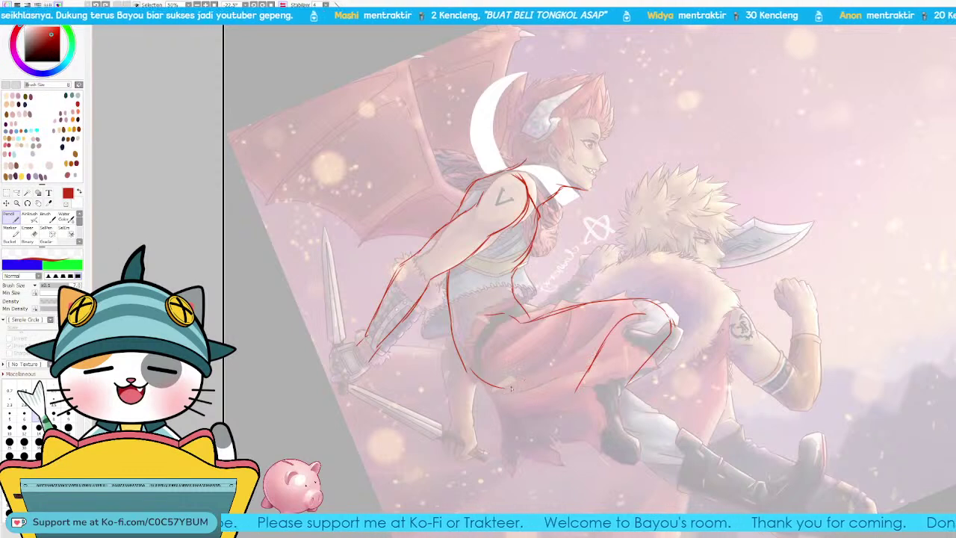
drag(528, 377, 599, 348)
key(ctrl+z)
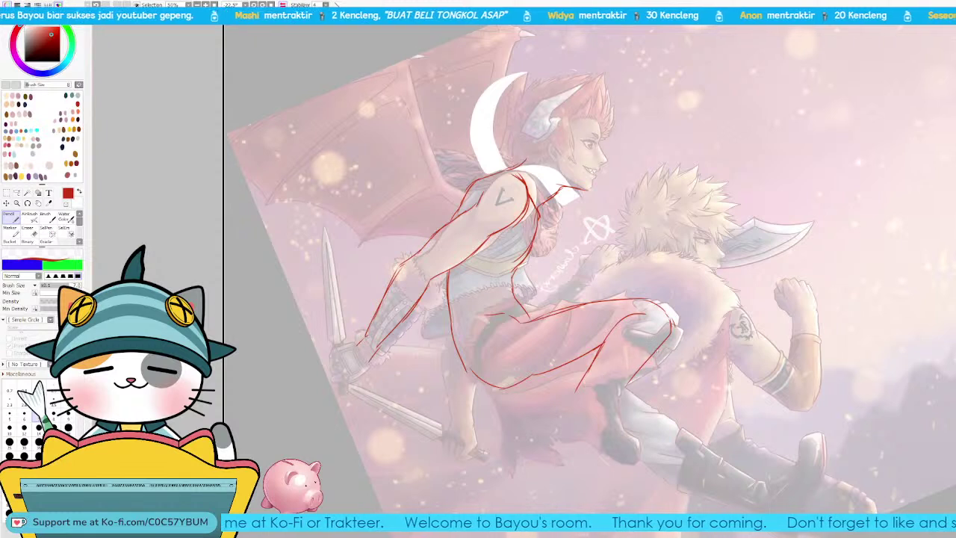
Step: Outline the horned man's lower legs and foot below the bent knee, then flip the view back
mouse_move(659, 349)
mouse_down()
mouse_move(602, 407)
mouse_move(573, 403)
mouse_up()
mouse_move(603, 344)
mouse_down()
mouse_move(557, 420)
mouse_move(563, 442)
mouse_up()
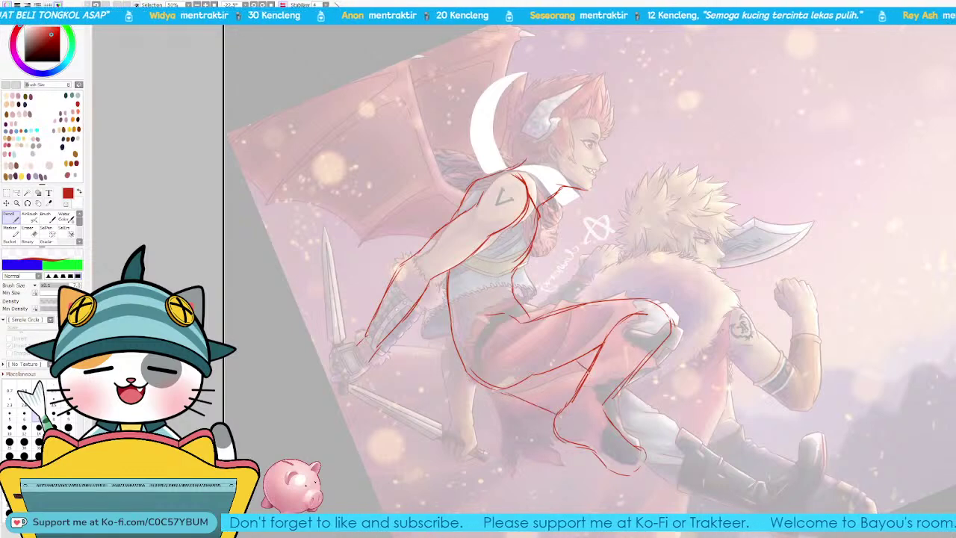
key(h)
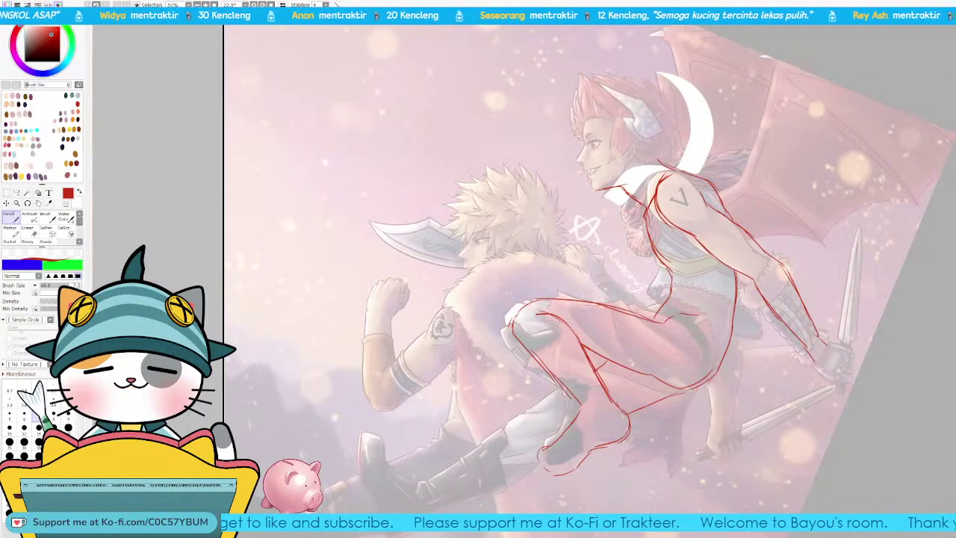
Step: Reset the canvas rotation, sketch both sides of the horned man's other lower leg along the boot, and close the raised foot's outline
drag(767, 219, 861, 172)
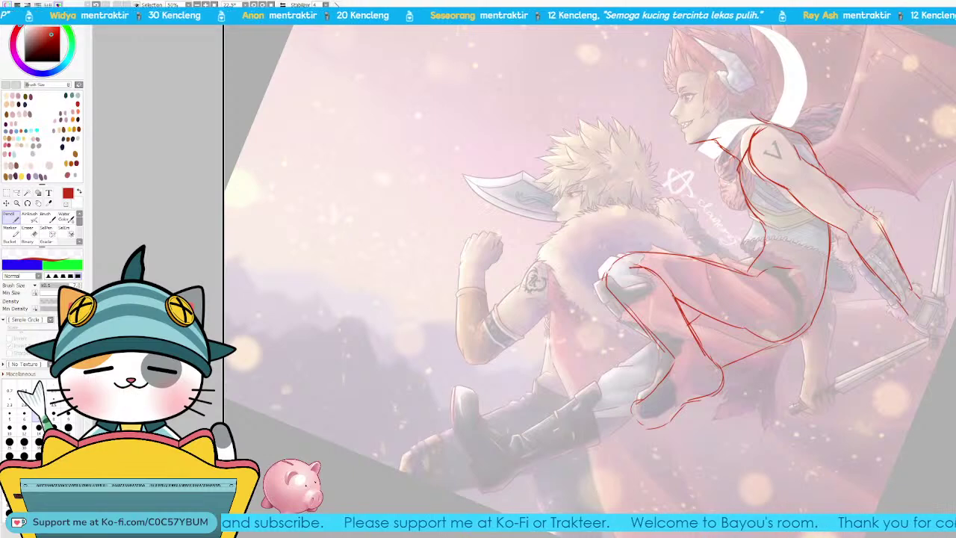
key(Delete)
key(Delete)
key(Delete)
drag(669, 312, 609, 427)
key(ctrl+z)
mouse_move(648, 345)
mouse_down()
mouse_move(596, 487)
mouse_move(660, 414)
mouse_up()
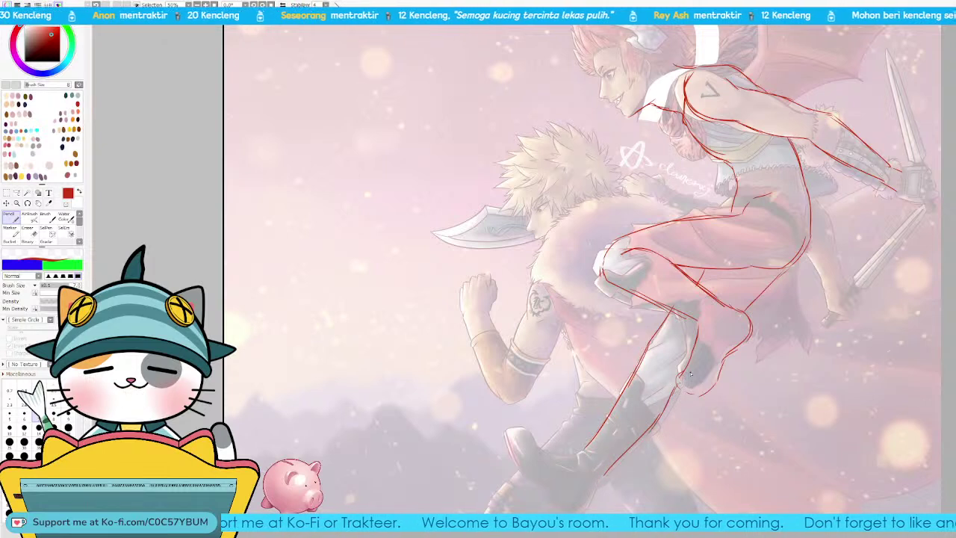
drag(731, 321, 749, 325)
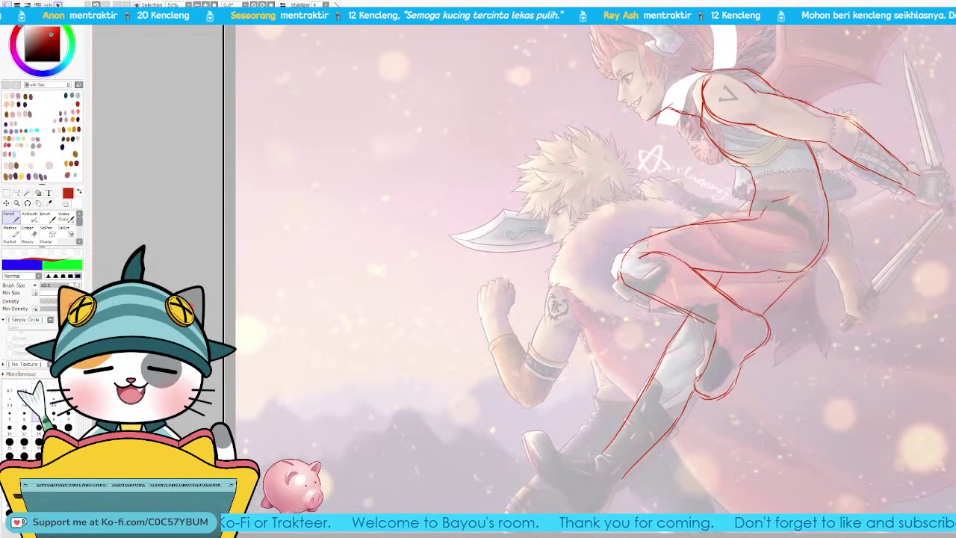
mouse_move(614, 454)
mouse_down()
mouse_move(693, 408)
mouse_move(674, 413)
mouse_up()
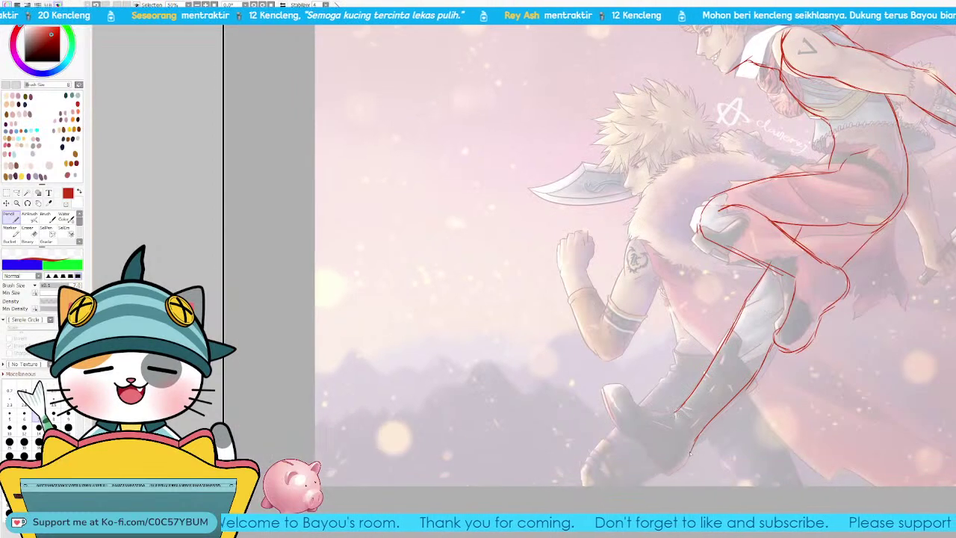
scroll(699, 407, down, 3)
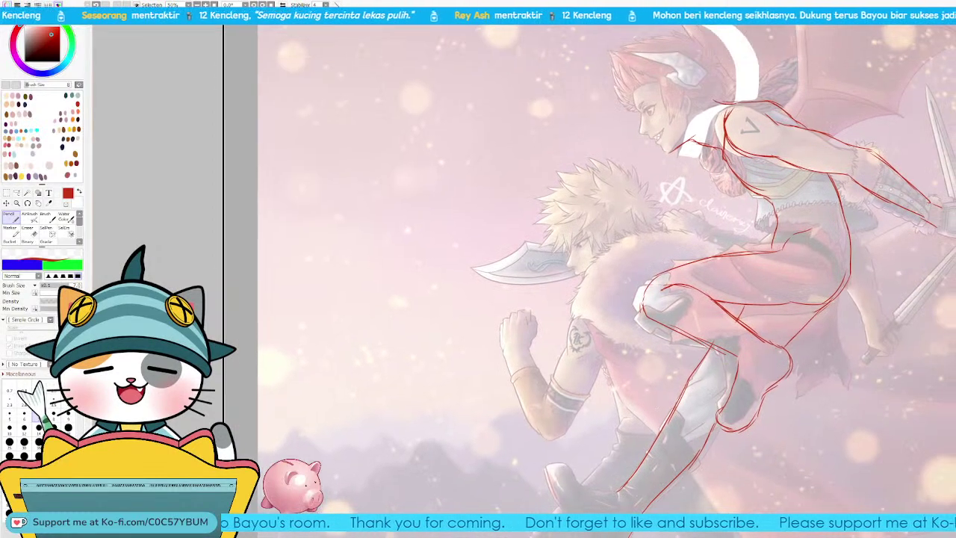
scroll(614, 269, up, 4)
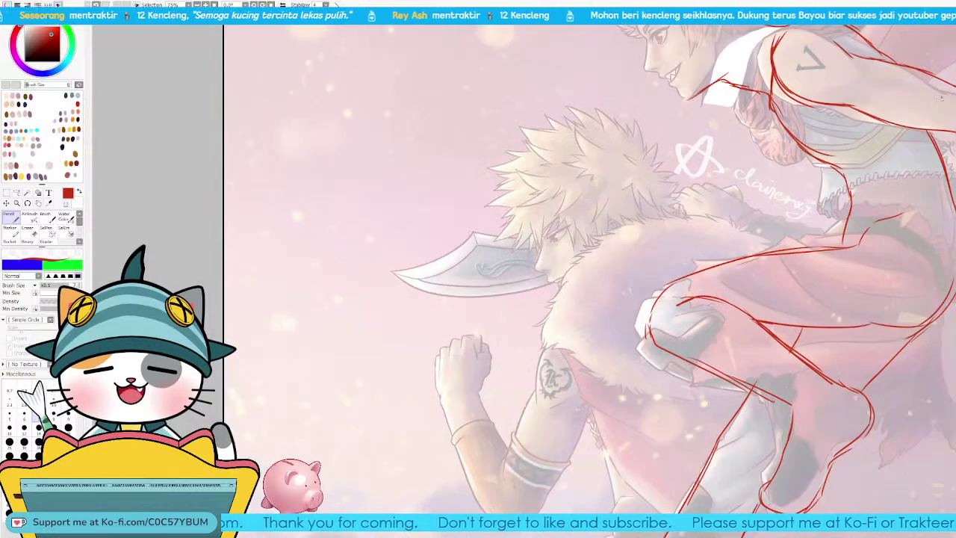
drag(939, 51, 947, 140)
scroll(925, 198, down, 3)
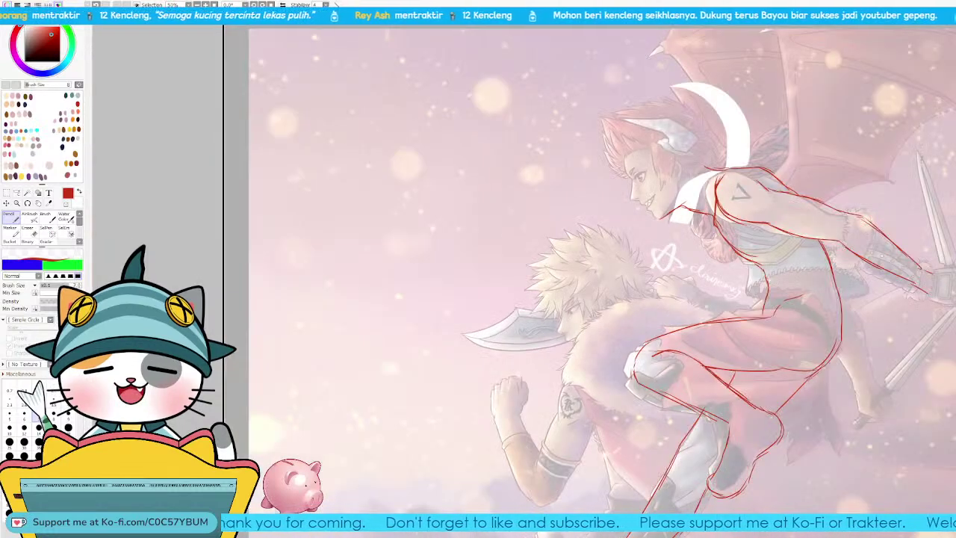
drag(925, 198, 917, 155)
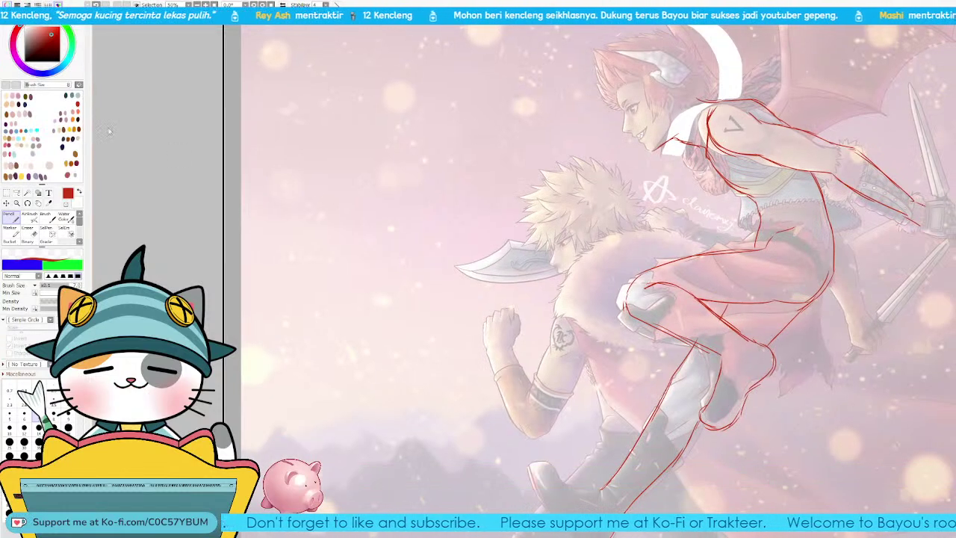
Step: Switch the drawing colour from red to a muted teal for the blond man's sketch lines
right_click(73, 96)
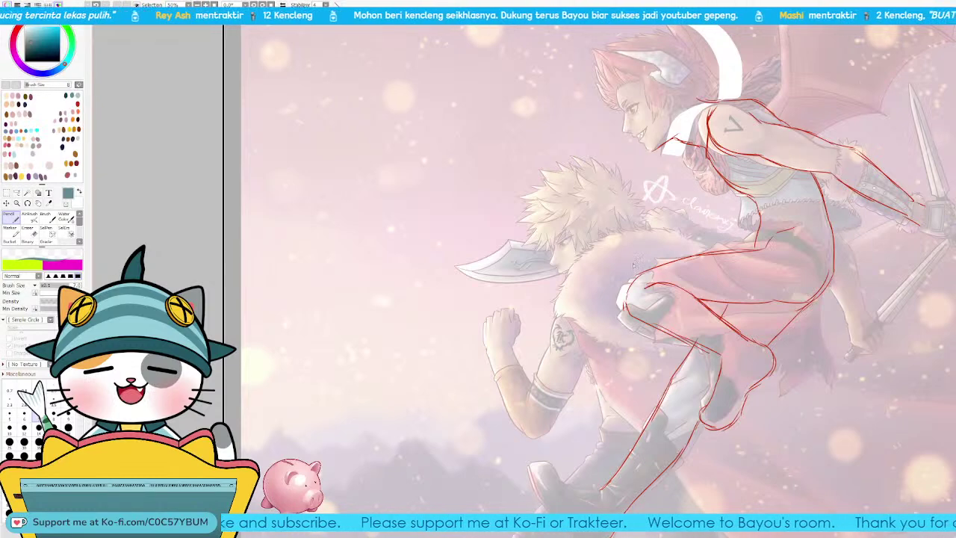
drag(667, 340, 688, 240)
drag(677, 313, 666, 367)
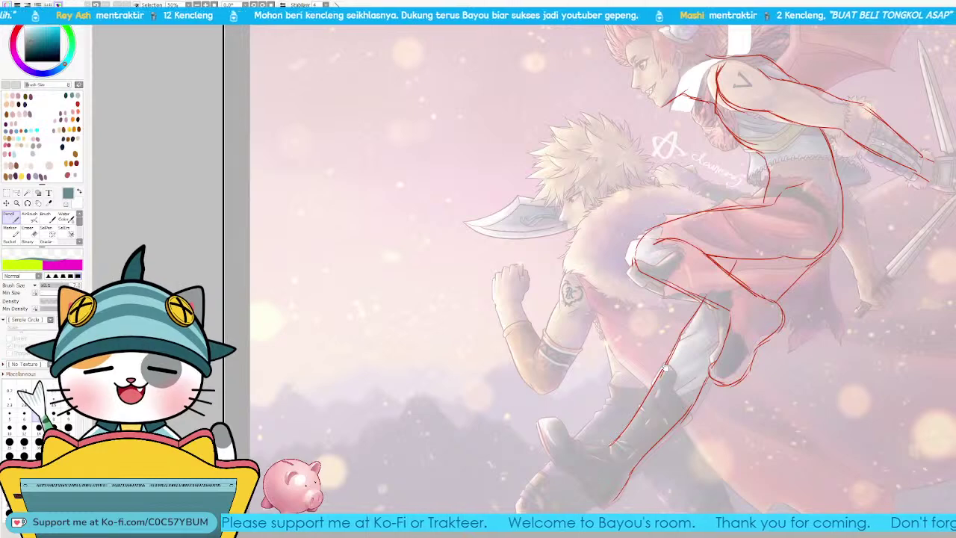
Step: Select the blond man's head with a freeform lasso, shift it slightly up and to the left, and clear the selection
key(l)
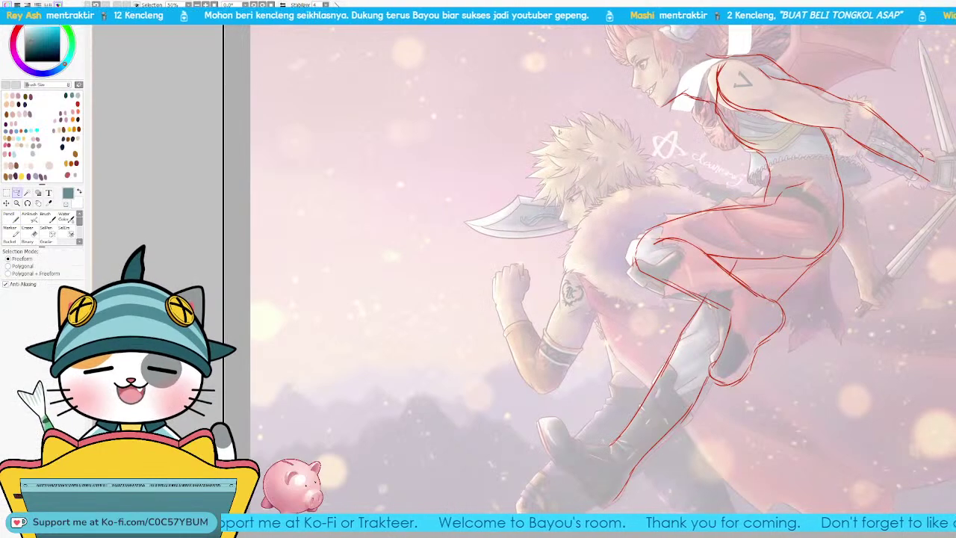
drag(552, 112, 527, 133)
mouse_move(527, 178)
mouse_down()
mouse_move(544, 227)
mouse_move(596, 240)
mouse_move(647, 213)
mouse_up()
drag(614, 105, 555, 111)
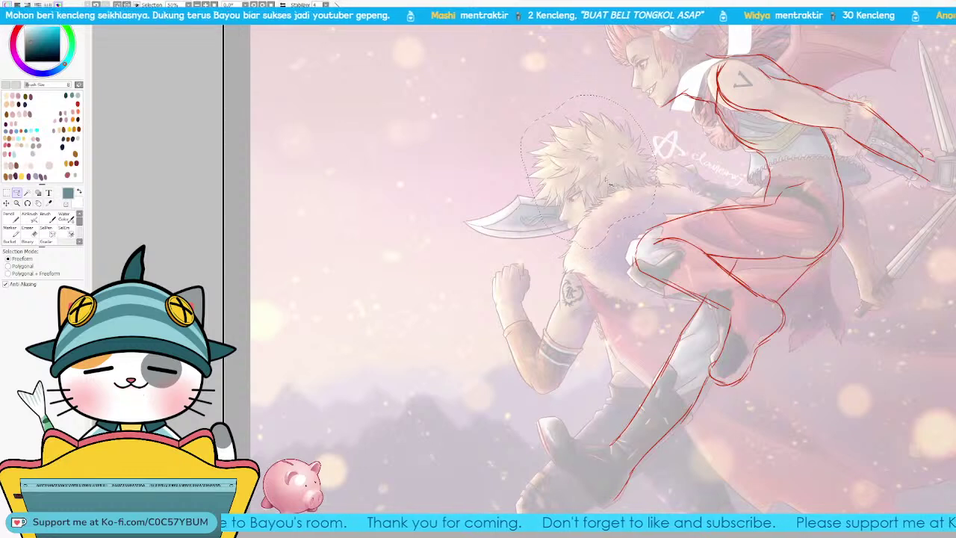
drag(612, 187, 604, 174)
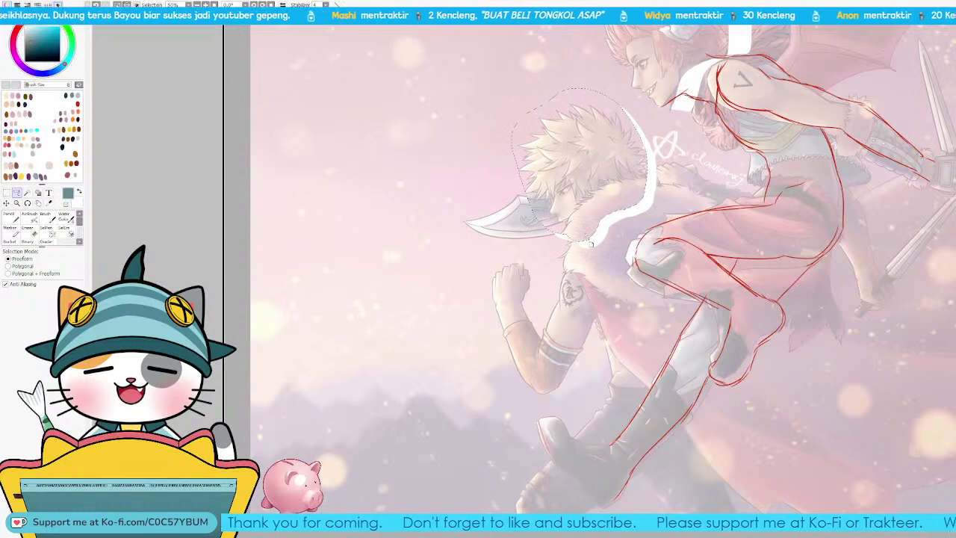
key(ctrl+d)
key(n)
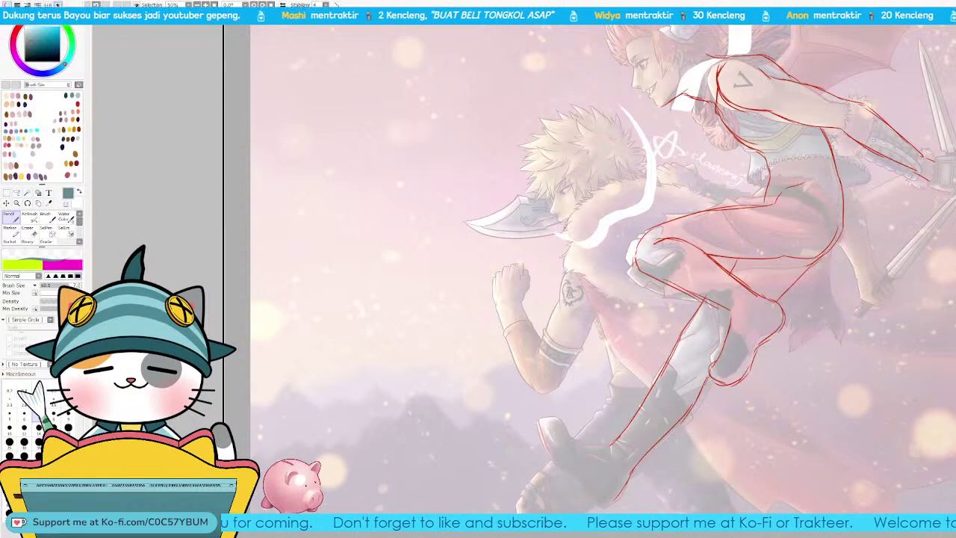
Step: Try to sketch the blond man's open mouth, chin and jaw with teal lines
key(Page_Up)
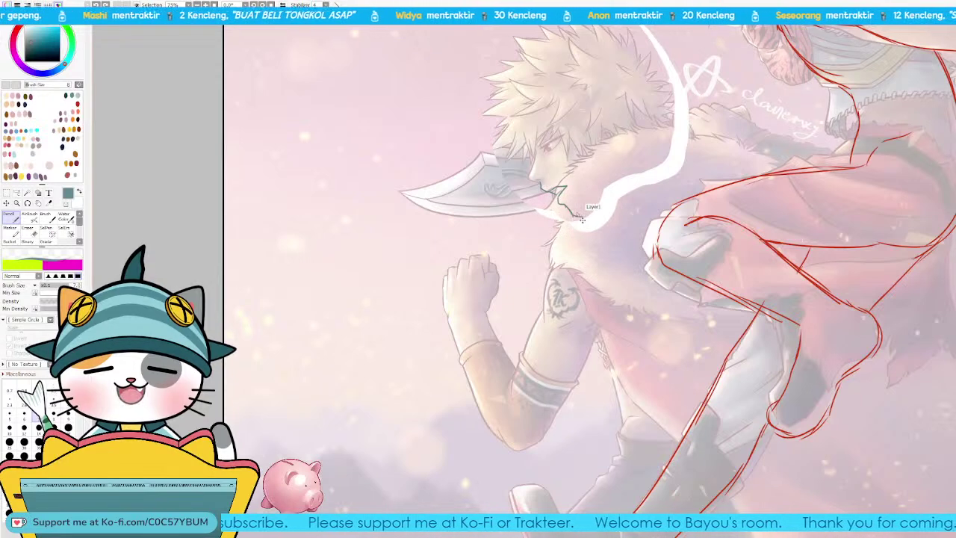
drag(581, 218, 606, 183)
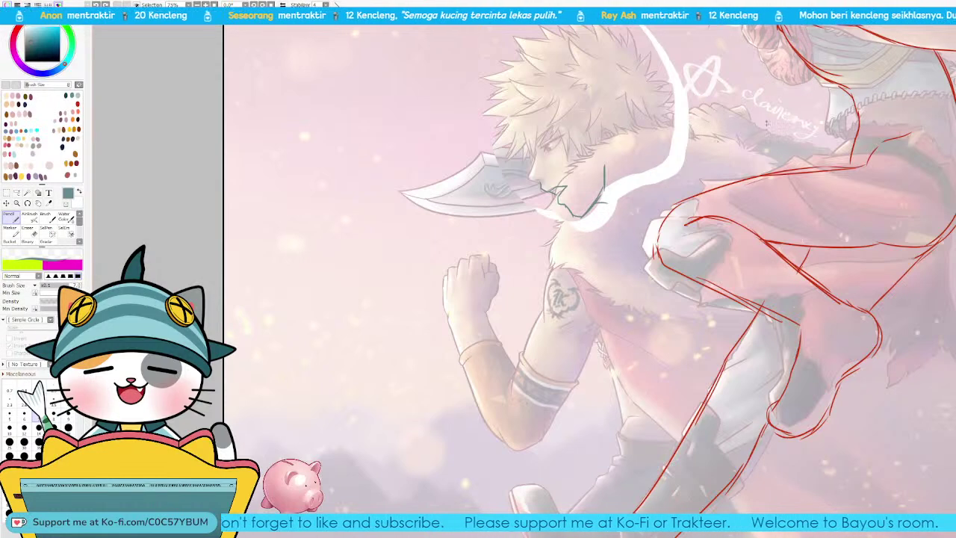
key(Page_Down)
key(Page_Down)
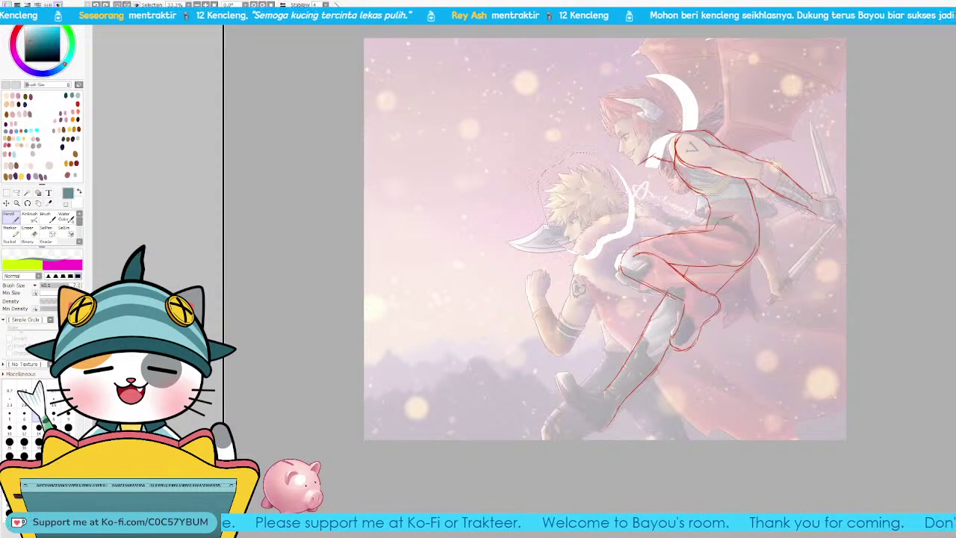
Step: Scale down the blond man's selected head slightly with a free transform and apply it
key(ctrl+t)
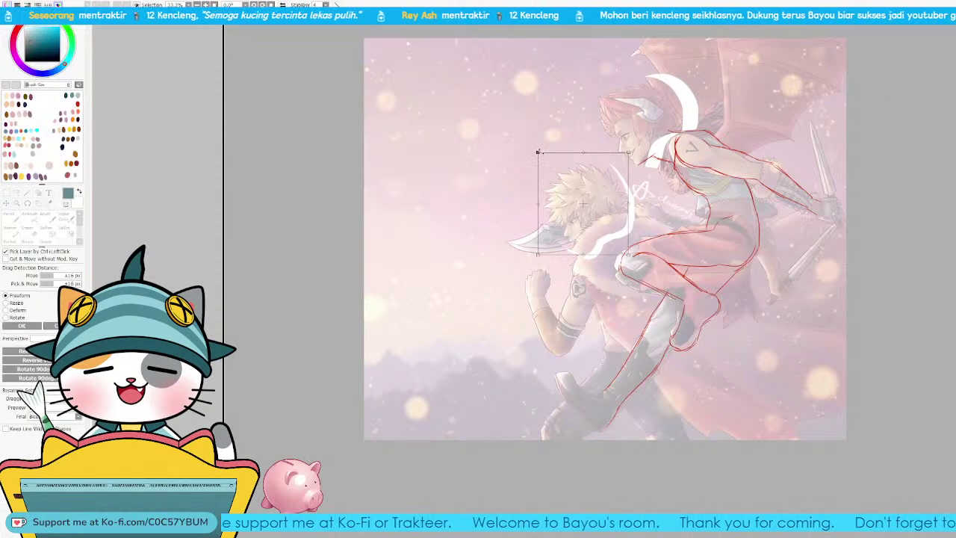
drag(539, 152, 565, 180)
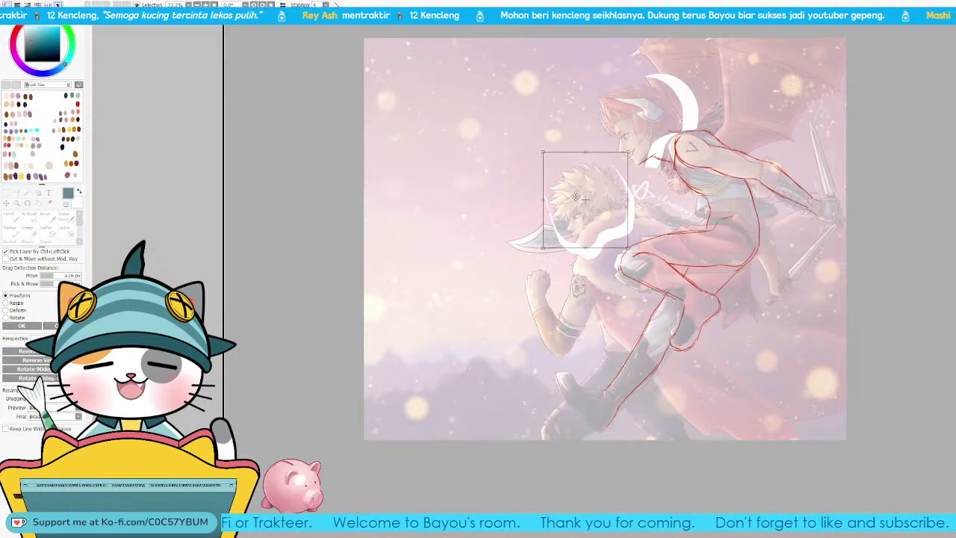
key(Return)
scroll(647, 268, up, 3)
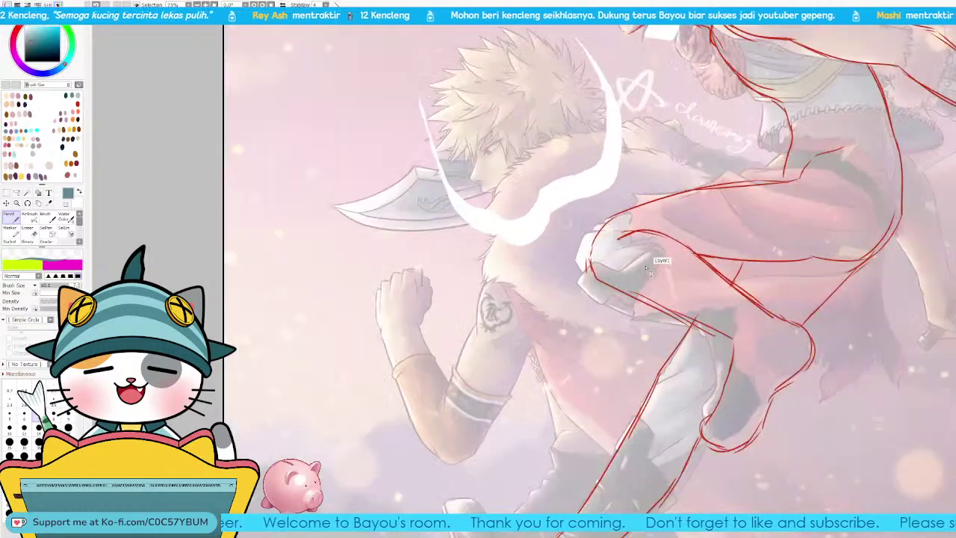
Step: Sketch the blond man's nose, open mouth, chin and jaw in teal, and mark the neck and nape
drag(647, 268, 706, 342)
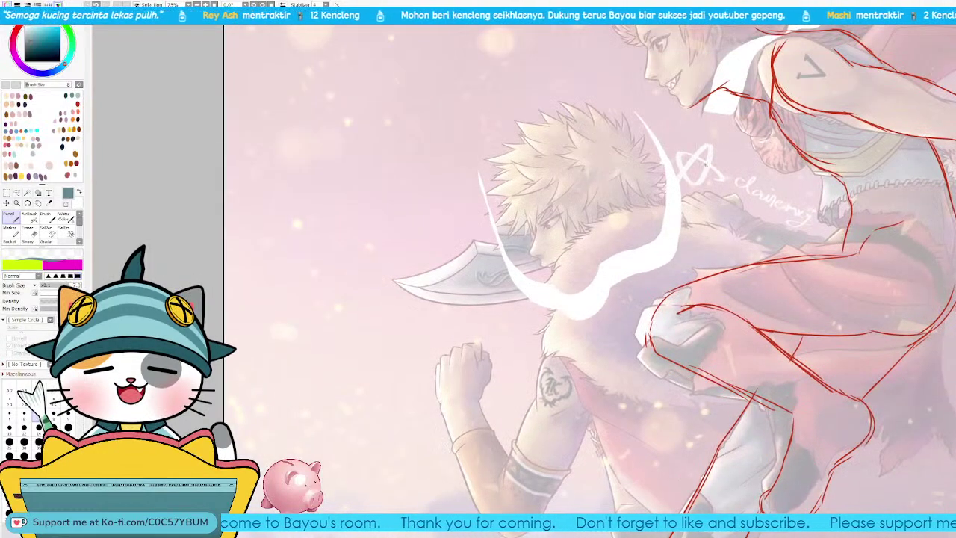
mouse_move(534, 229)
mouse_down()
mouse_move(530, 251)
mouse_move(541, 262)
mouse_up()
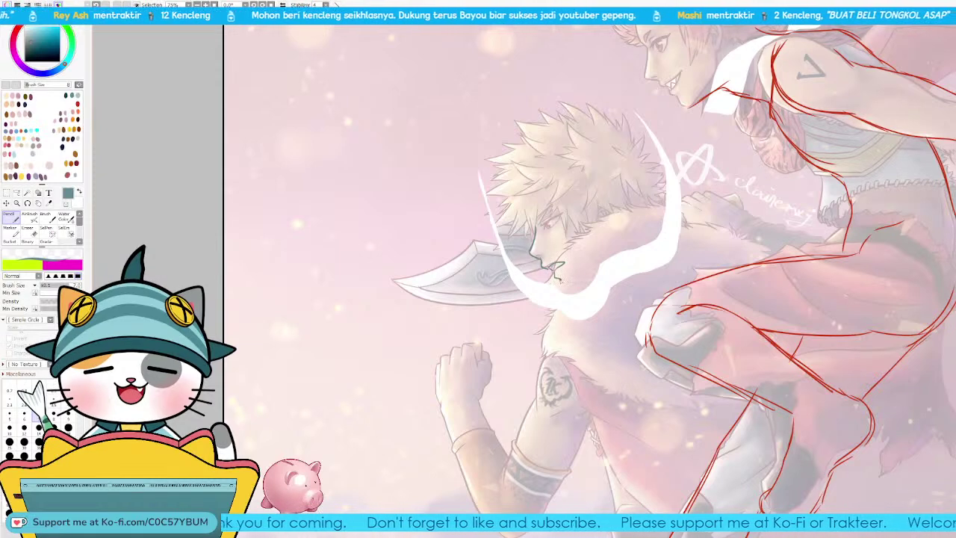
drag(560, 283, 566, 290)
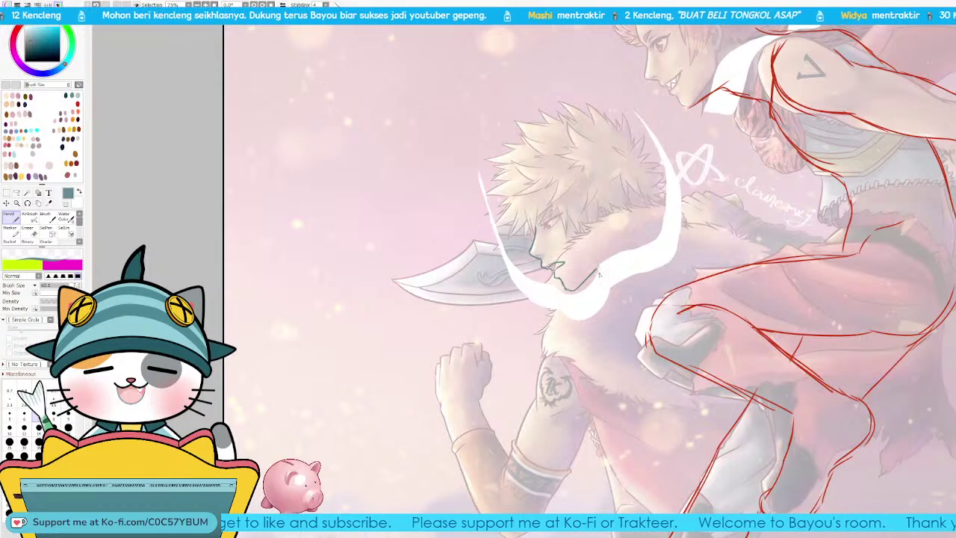
drag(636, 230, 661, 252)
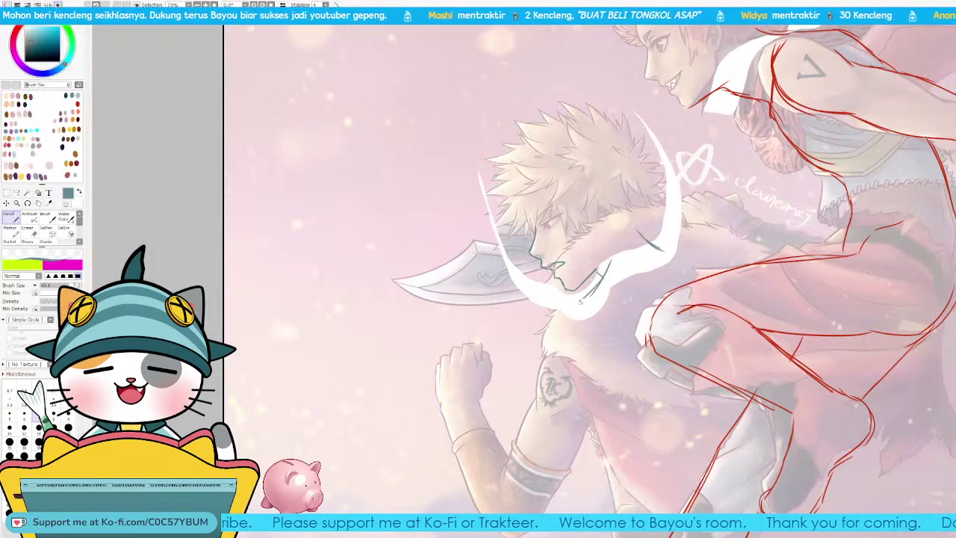
Step: Redraw the line from the blond man's neck over the front of the shoulder down to the tattooed upper arm
drag(574, 304, 549, 347)
mouse_move(604, 330)
mouse_down()
mouse_move(597, 133)
mouse_move(623, 241)
mouse_up()
key(ctrl+z)
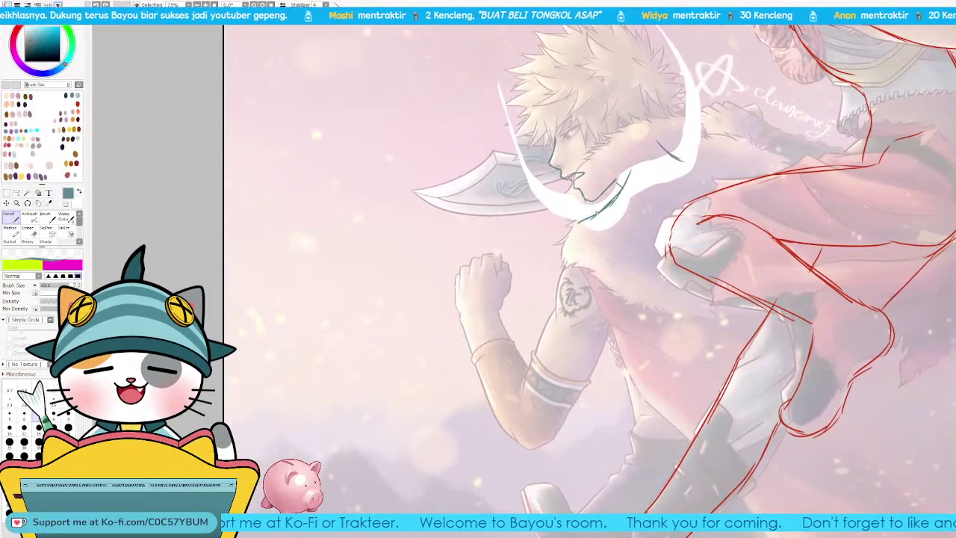
mouse_move(611, 202)
mouse_down()
mouse_move(565, 273)
mouse_move(568, 290)
mouse_up()
key(ctrl+z)
drag(581, 223, 564, 300)
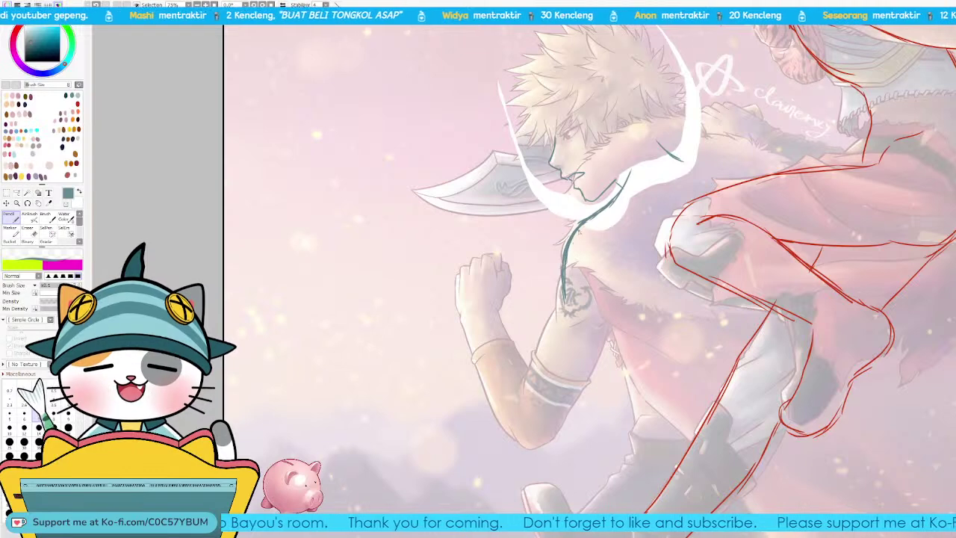
Step: Outline the front of the blond man's upper arm down to the elbow crease and its back edge below the armpit
drag(562, 288, 527, 384)
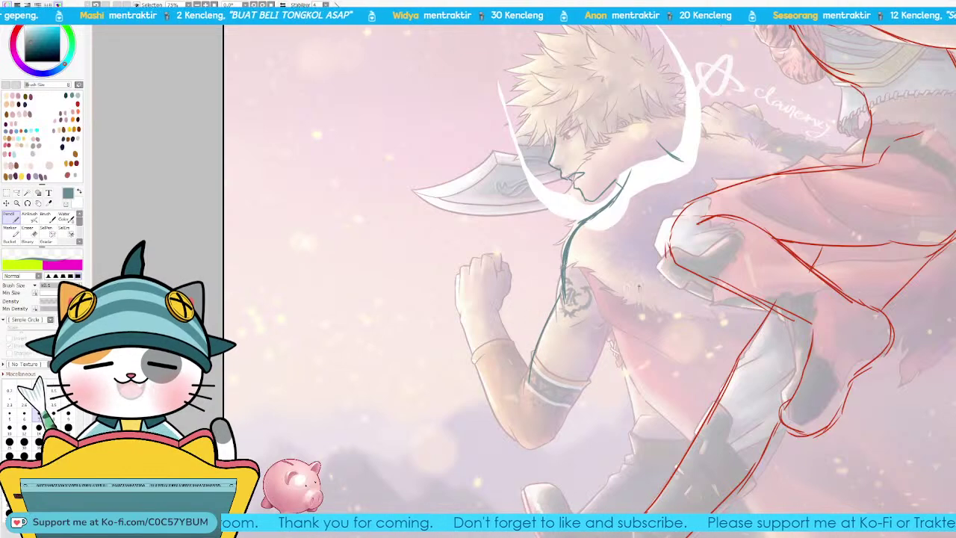
mouse_move(640, 289)
mouse_down()
mouse_move(621, 302)
mouse_move(592, 386)
mouse_up()
drag(616, 326, 578, 416)
key(ctrl+z)
key(ctrl+z)
drag(615, 322, 599, 369)
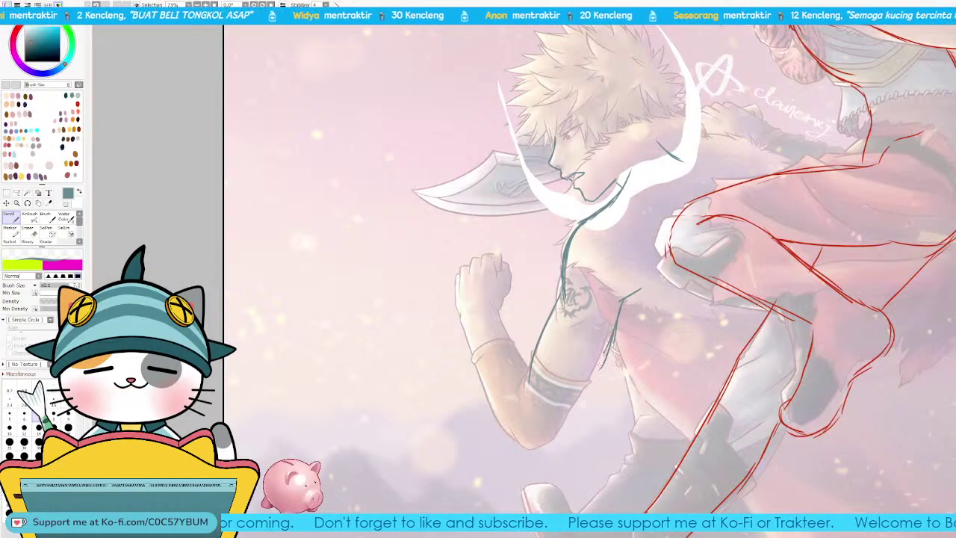
Step: Reinforce the front of the blond man's upper arm and outline both sides of the forearm from wrist to elbow
drag(560, 290, 541, 349)
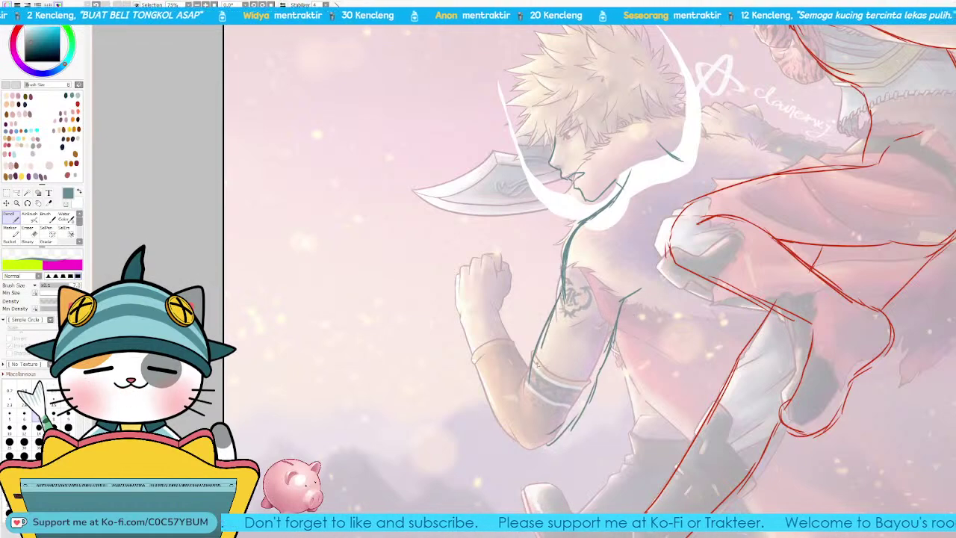
mouse_move(458, 317)
mouse_down()
mouse_move(493, 415)
mouse_move(514, 442)
mouse_up()
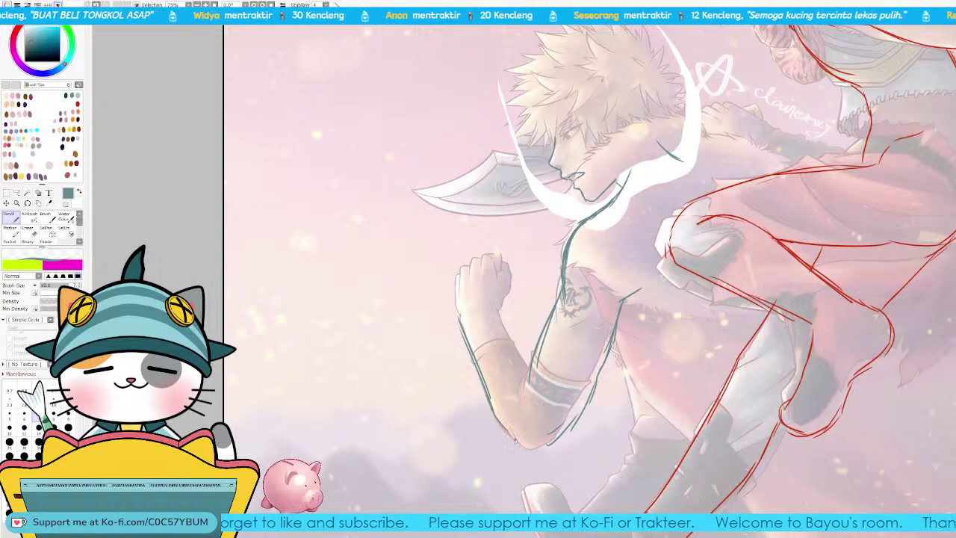
drag(493, 316, 533, 379)
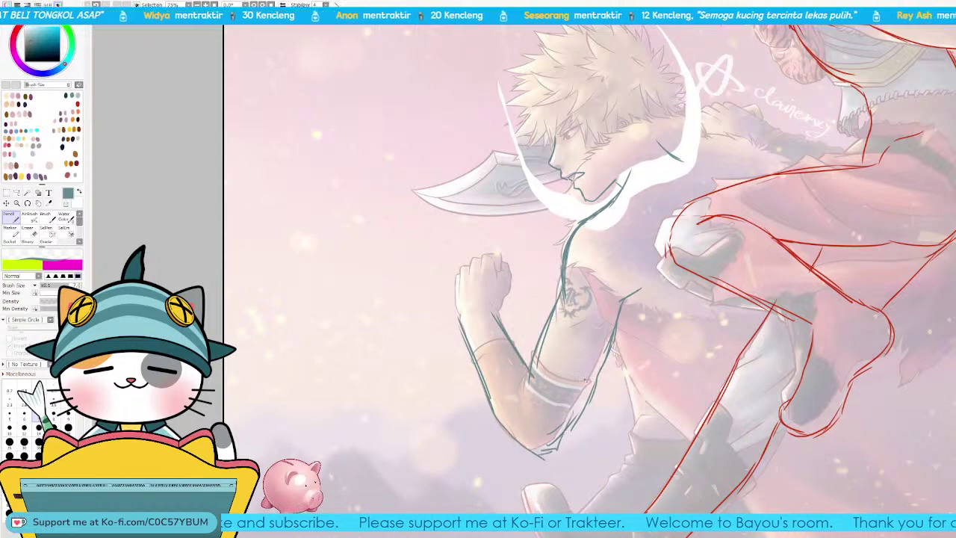
Step: Sketch the blond man's far shoulder and upper back line from the nape to behind the horned man's thigh
drag(663, 173, 574, 191)
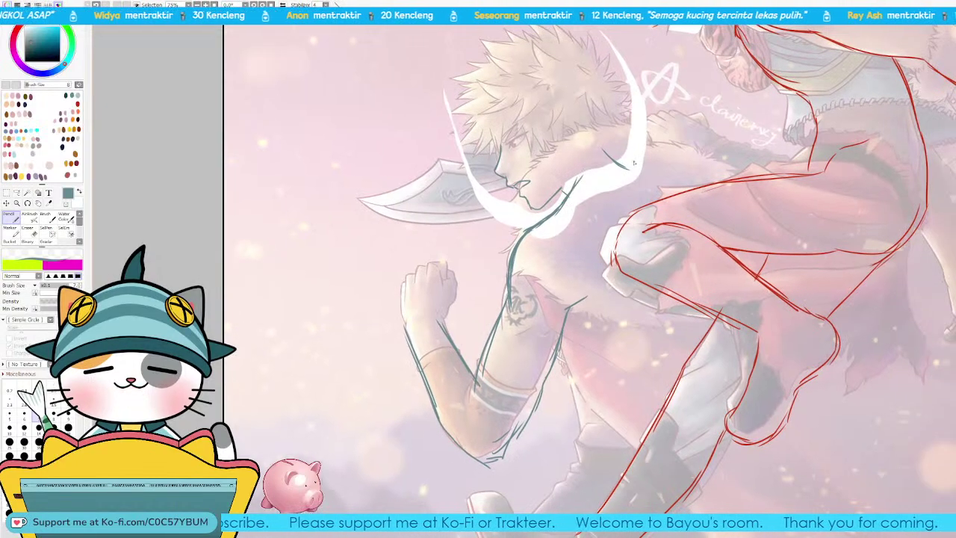
mouse_move(613, 157)
mouse_down()
mouse_move(661, 161)
mouse_move(617, 162)
mouse_up()
key(e)
key(n)
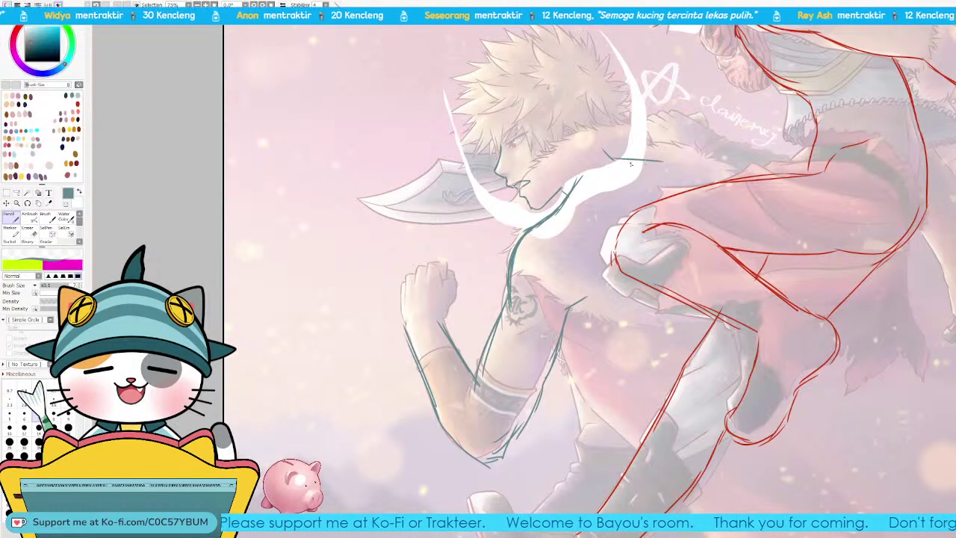
drag(581, 210, 548, 222)
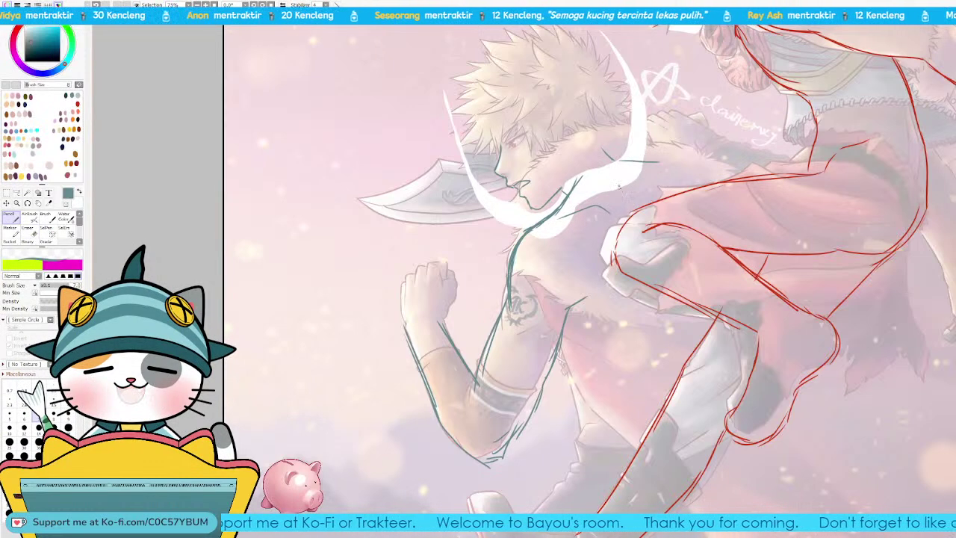
drag(656, 159, 726, 172)
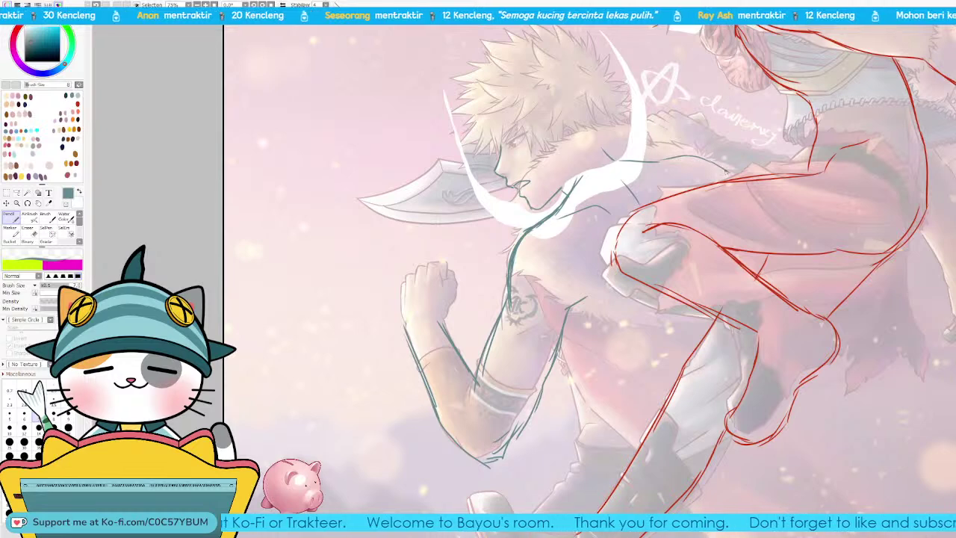
Step: Sketch the front of the blond man's torso from below the armpit down over the belly to the waist
scroll(728, 174, down, 3)
scroll(639, 206, down, 4)
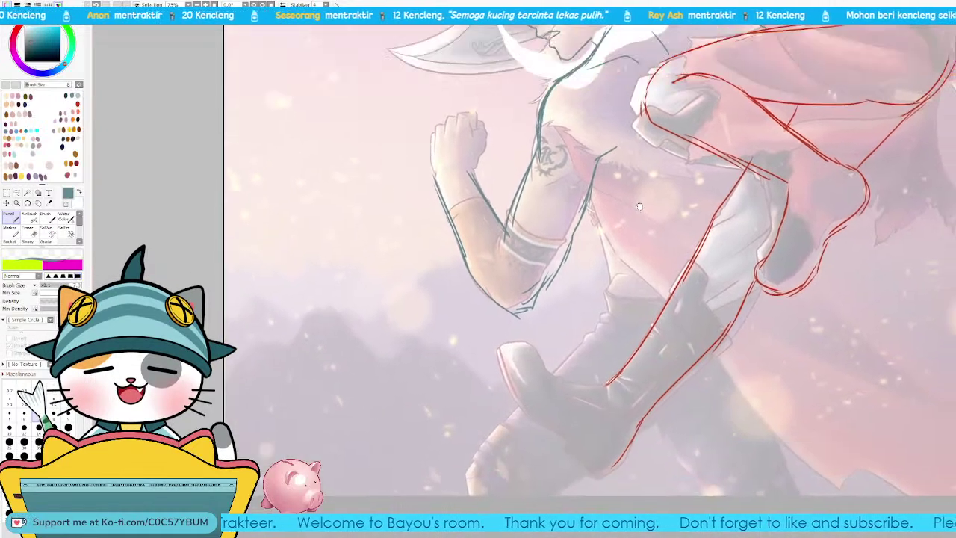
scroll(639, 206, up, 5)
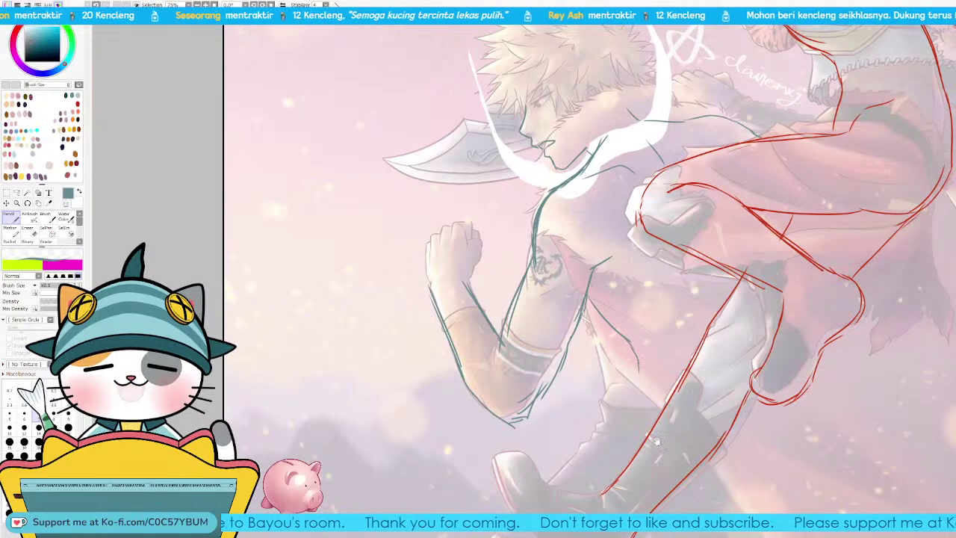
scroll(694, 307, down, 4)
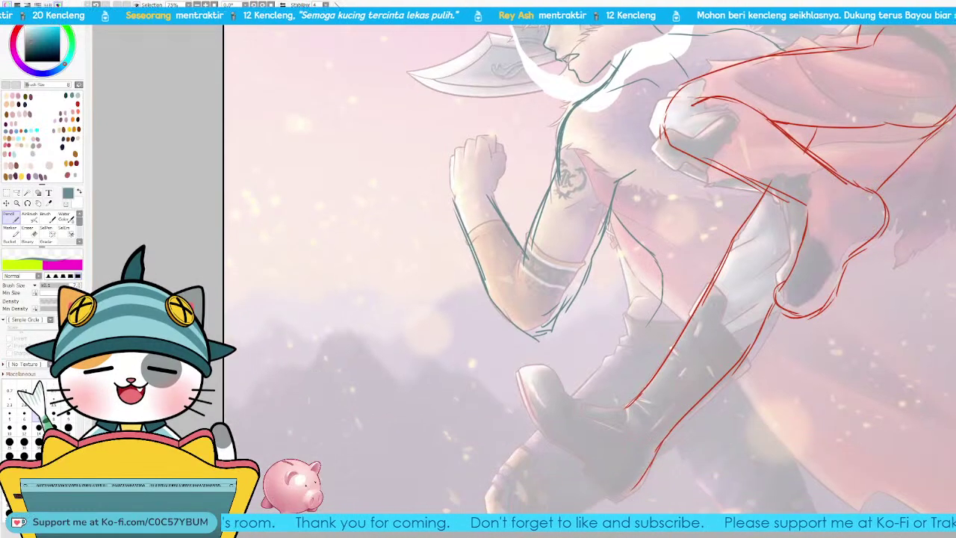
scroll(590, 269, up, 5)
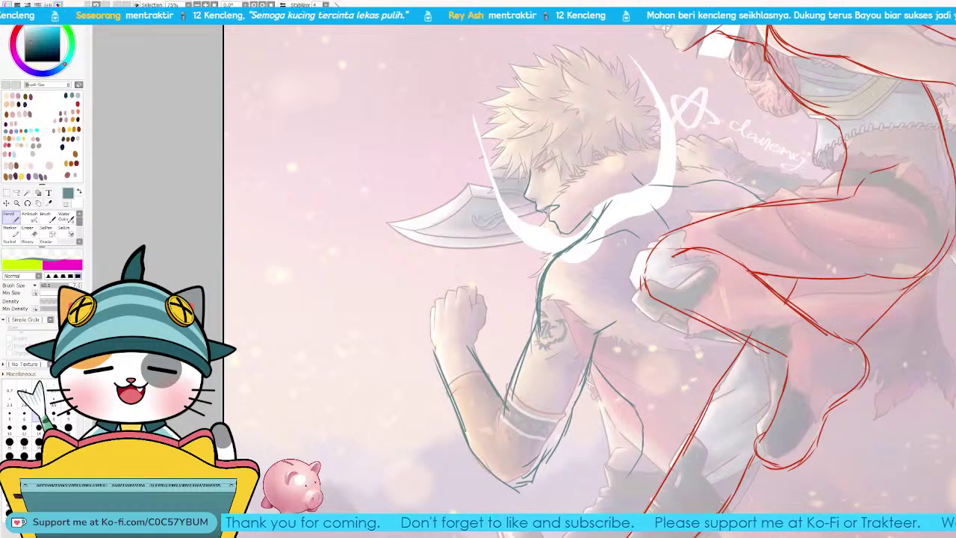
scroll(590, 272, down, 1)
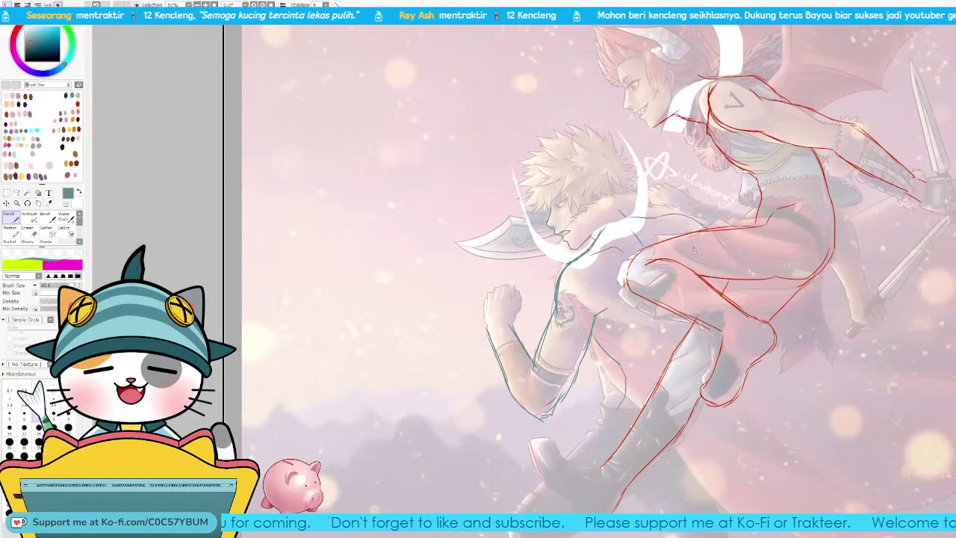
Step: Sketch the blond man's back line from behind the horned man's thigh down to the buttock, replacing the first attempt
mouse_move(696, 245)
mouse_down()
mouse_move(720, 319)
mouse_move(713, 303)
mouse_move(719, 383)
mouse_up()
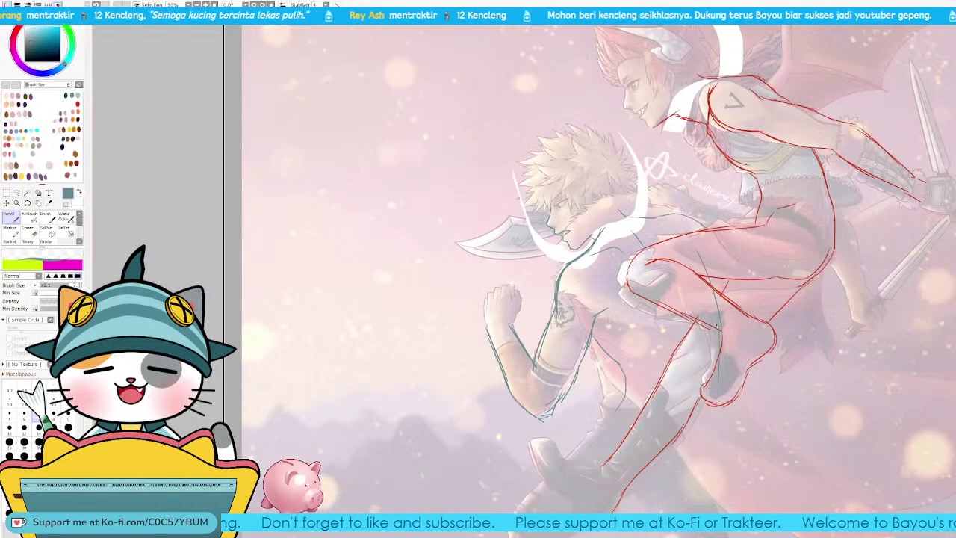
key(ctrl+z)
key(ctrl+z)
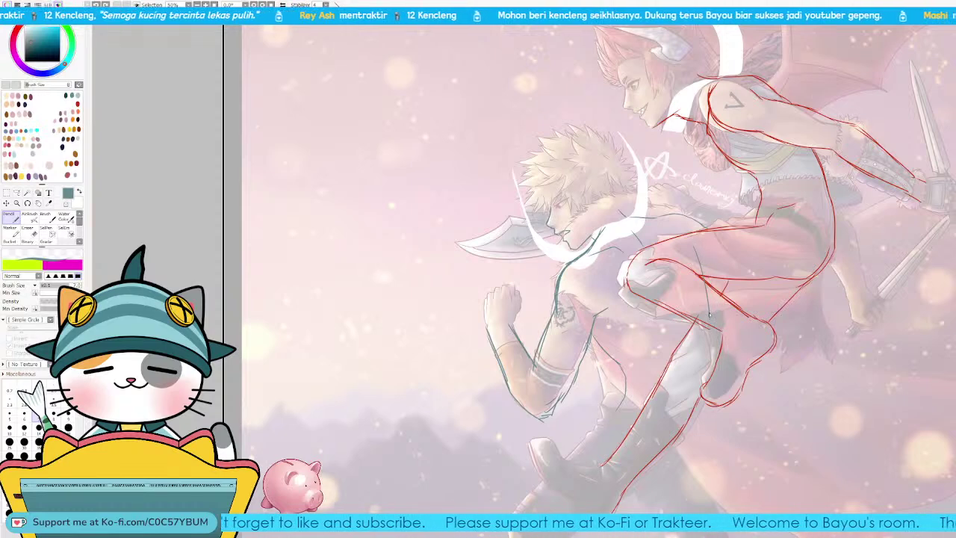
drag(713, 363, 705, 428)
drag(691, 469, 725, 404)
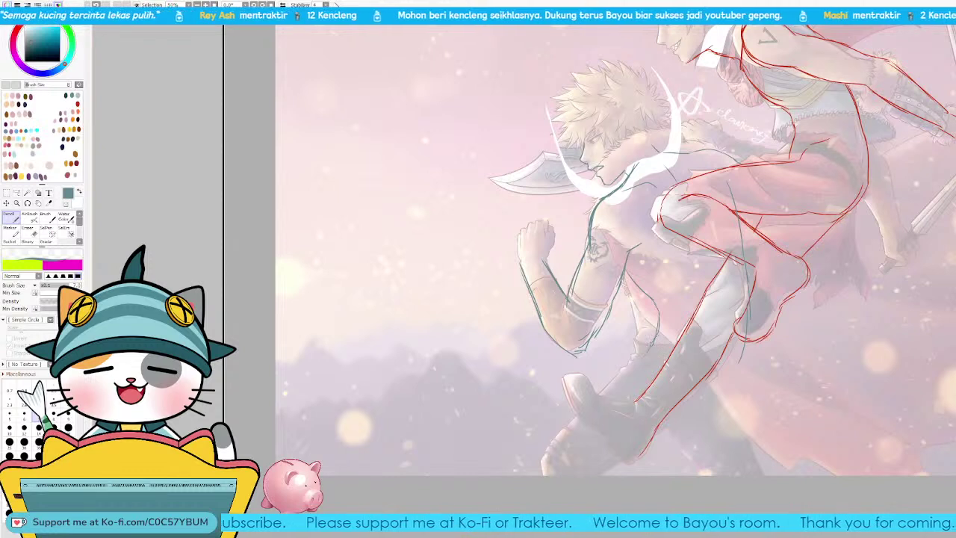
Step: Outline the blond man's front thigh along its upper edge from waist to knee, around the knee and along the underside
drag(555, 444, 633, 357)
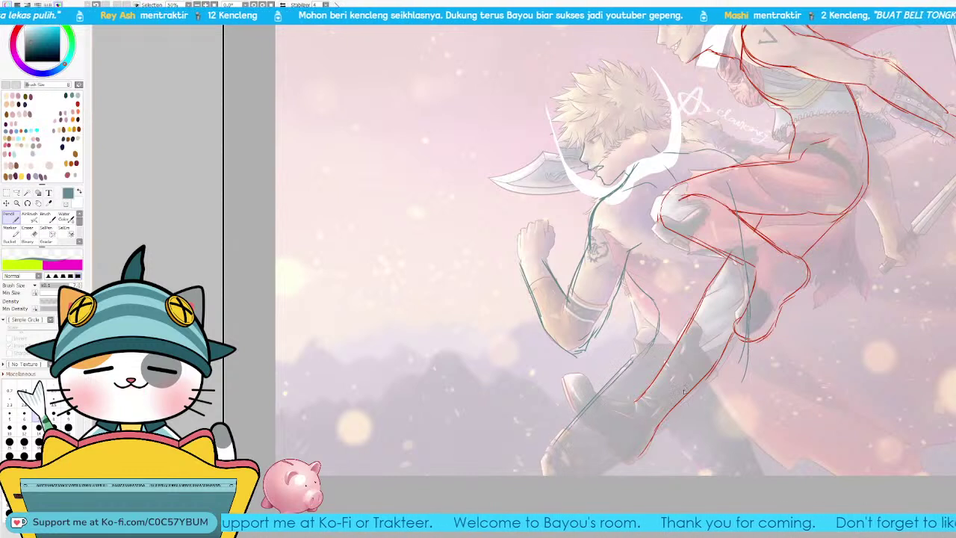
drag(635, 359, 669, 330)
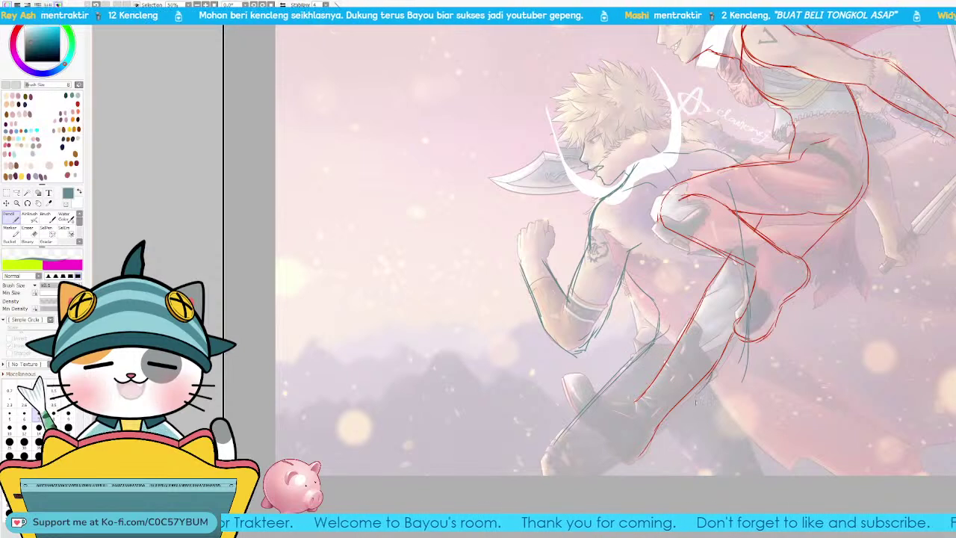
drag(721, 414, 665, 407)
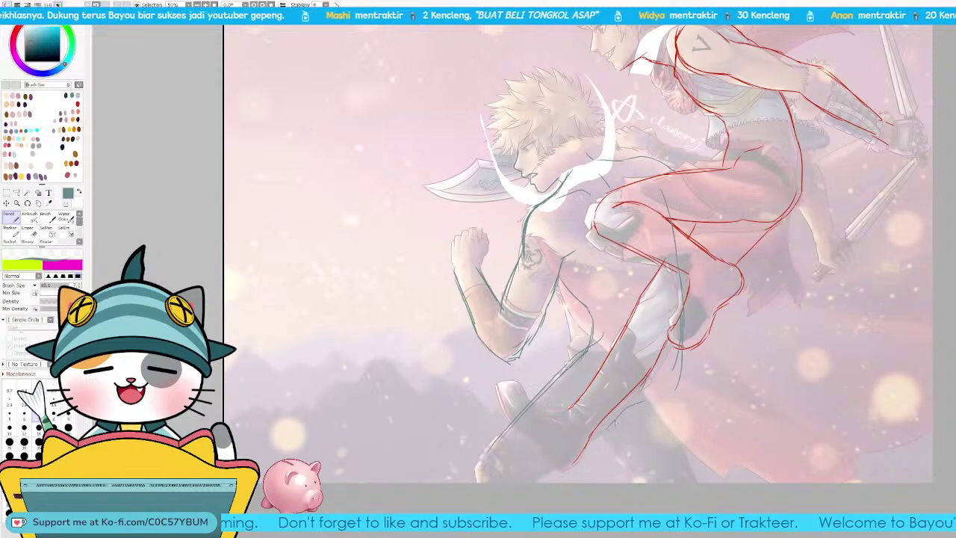
drag(641, 405, 561, 469)
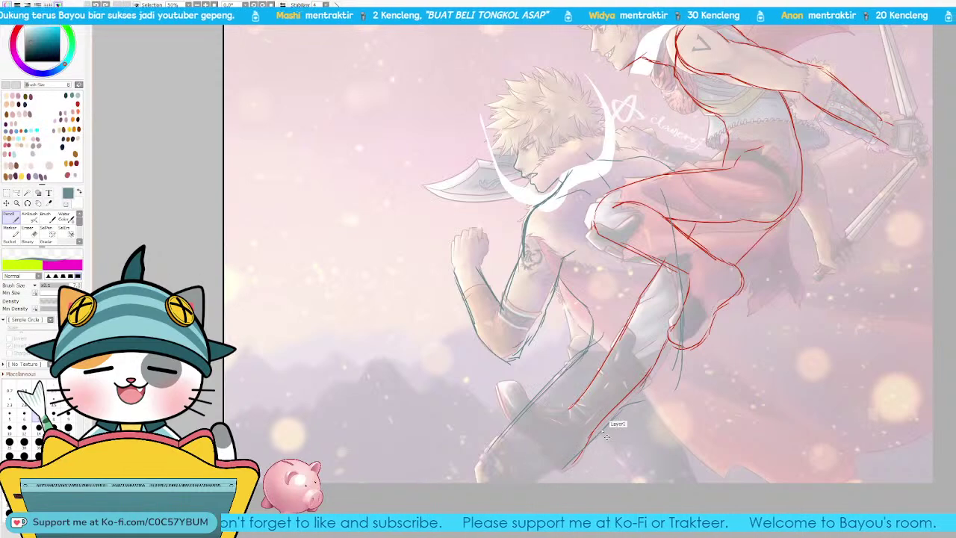
mouse_move(602, 433)
mouse_down()
mouse_move(647, 402)
mouse_move(535, 481)
mouse_up()
drag(493, 442, 475, 480)
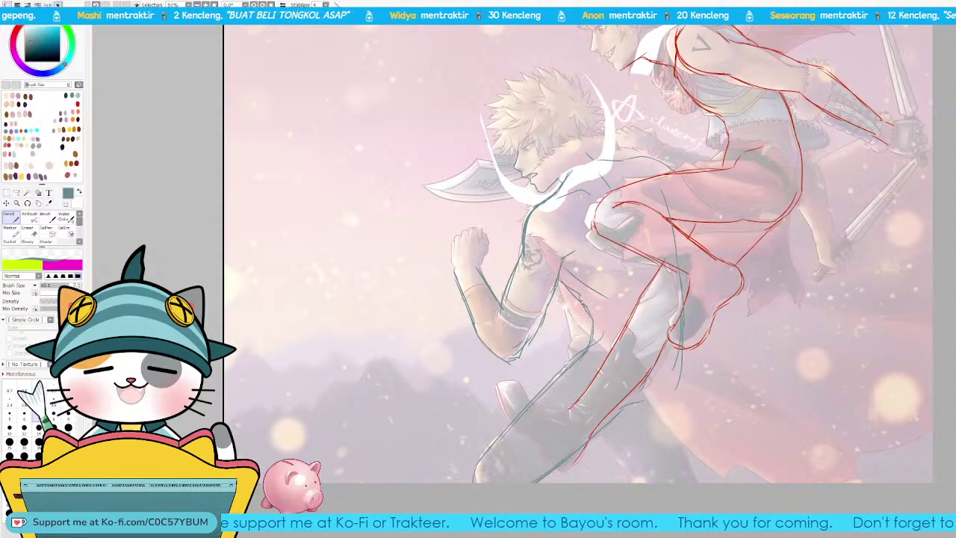
Step: Add the lower chest contour and sketch both edges of the blond man's rear leg down to the canvas's lower edge
key(e)
key(n)
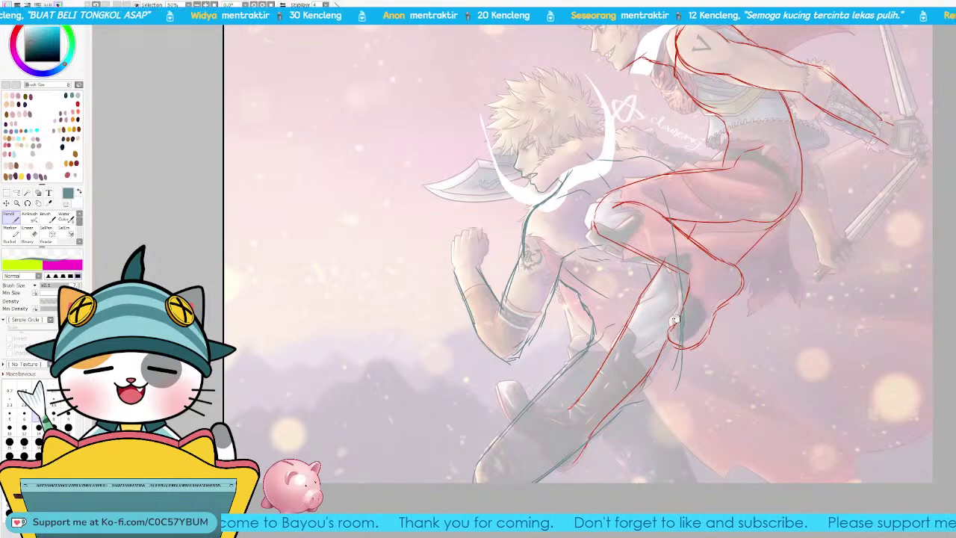
scroll(674, 319, down, 2)
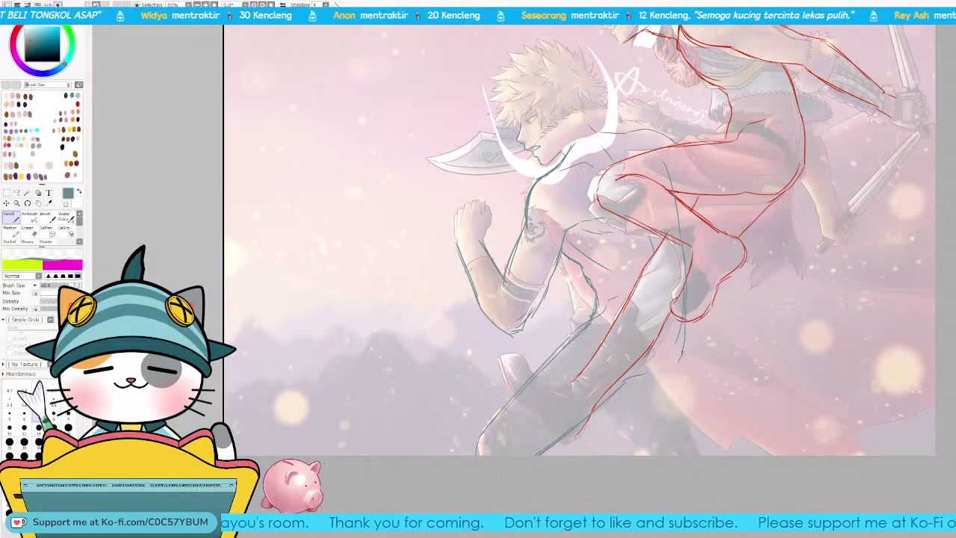
drag(625, 402, 654, 450)
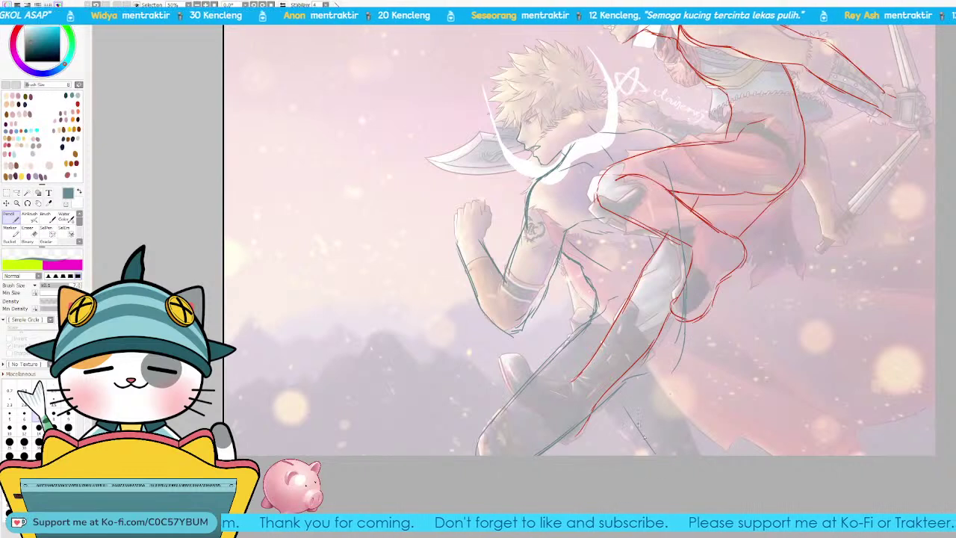
key(ctrl+z)
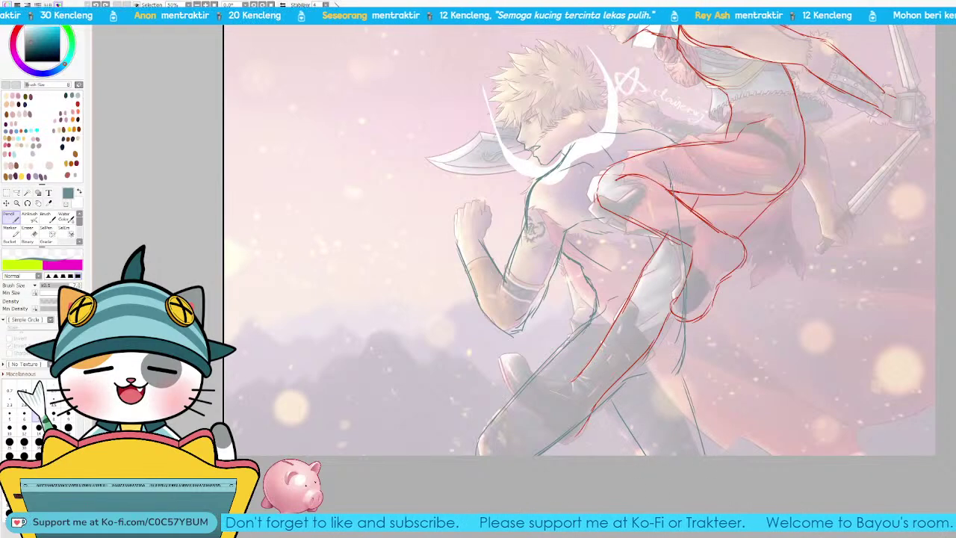
Step: Flip the canvas view horizontally and redraw the blond man's back line, erasing the stray strokes near the buttock
key(g)
key(h)
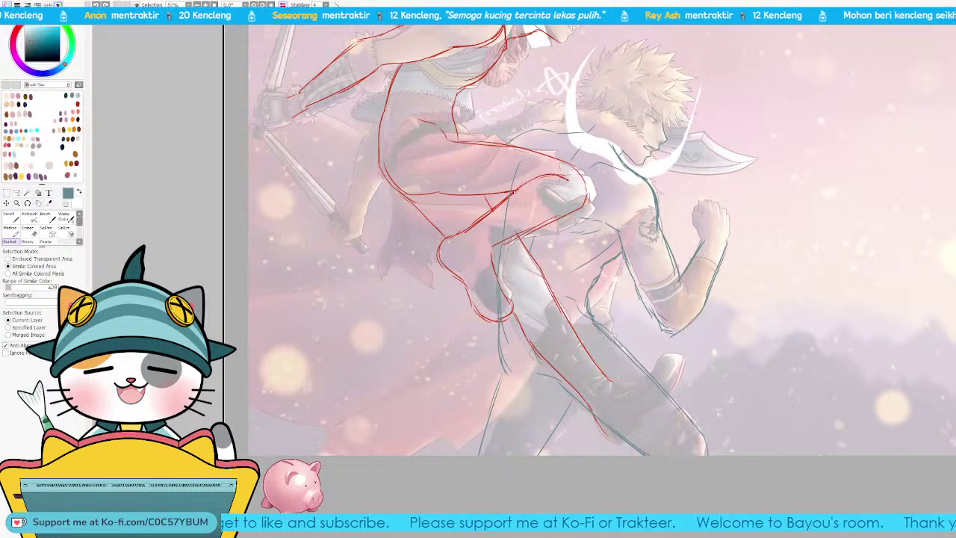
key(n)
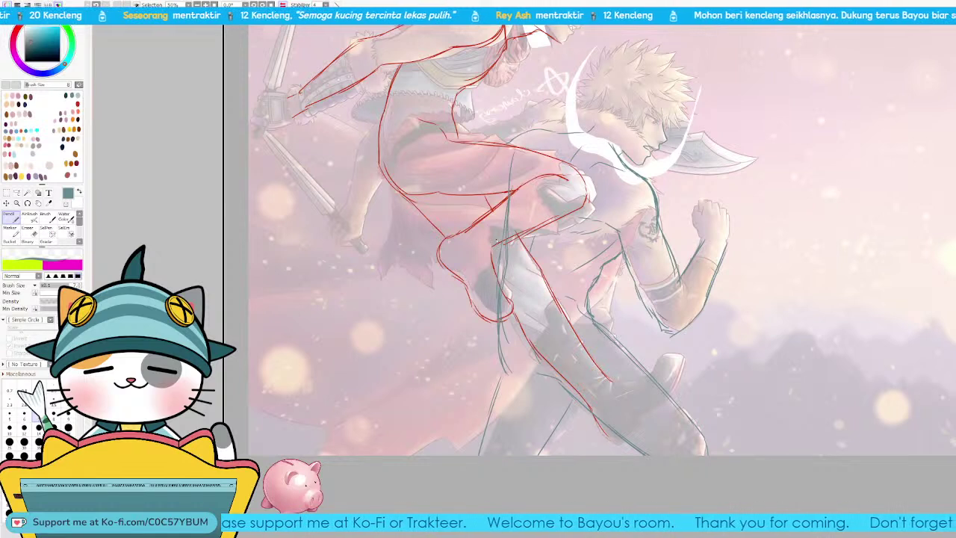
key(e)
key(n)
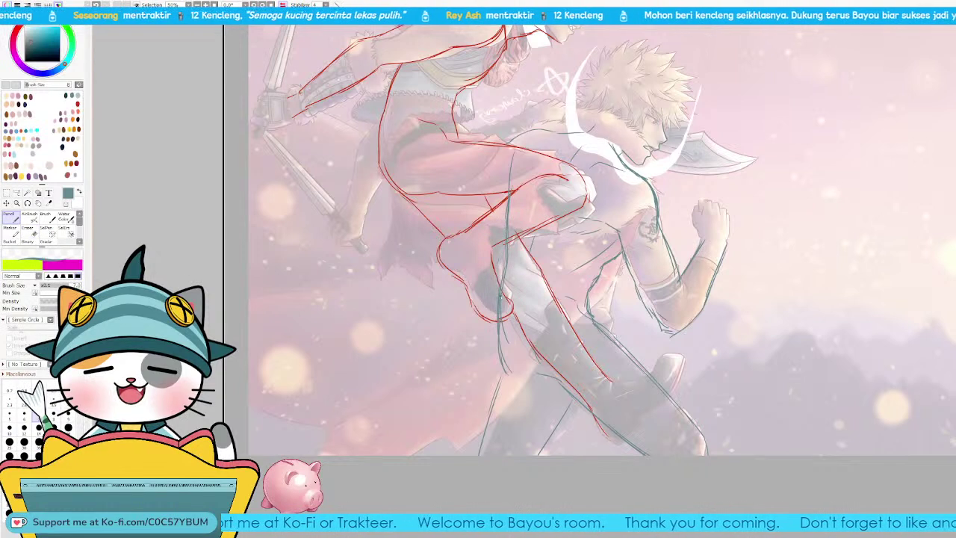
drag(513, 191, 500, 302)
key(e)
drag(504, 337, 508, 306)
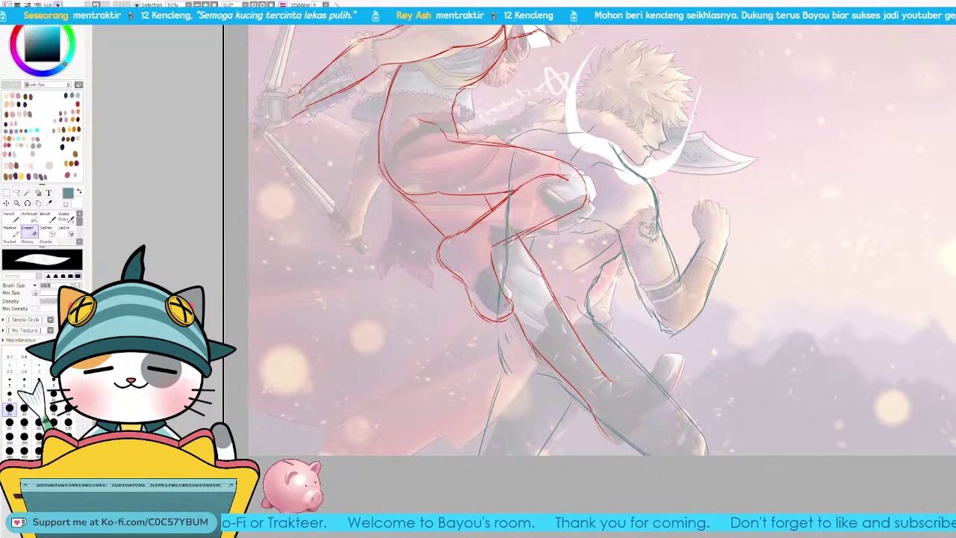
key(n)
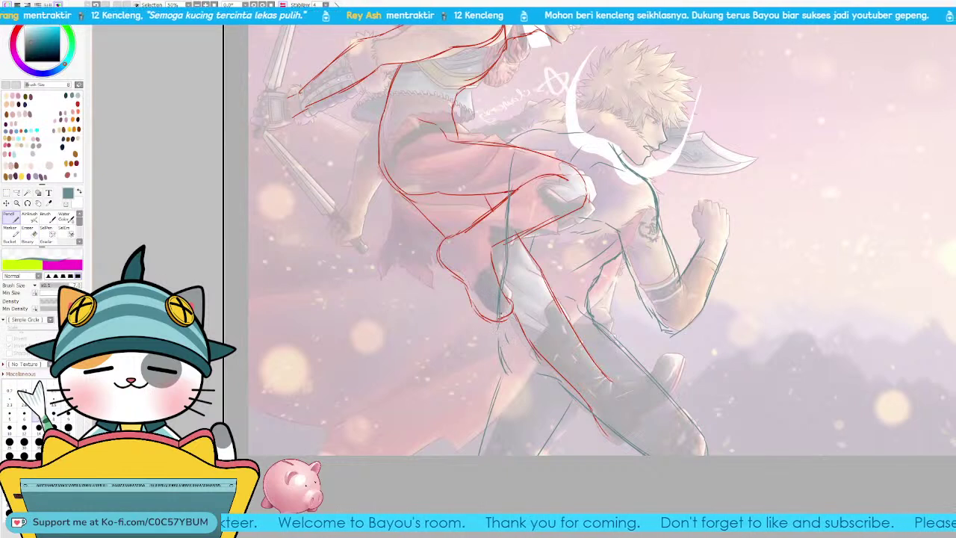
Step: Reinforce the underside of the blond man's front thigh and the edges of his rear leg in the mirrored view
mouse_move(532, 323)
mouse_down()
mouse_move(553, 378)
mouse_move(497, 418)
mouse_up()
mouse_move(557, 426)
mouse_down()
mouse_move(536, 451)
mouse_move(536, 424)
mouse_up()
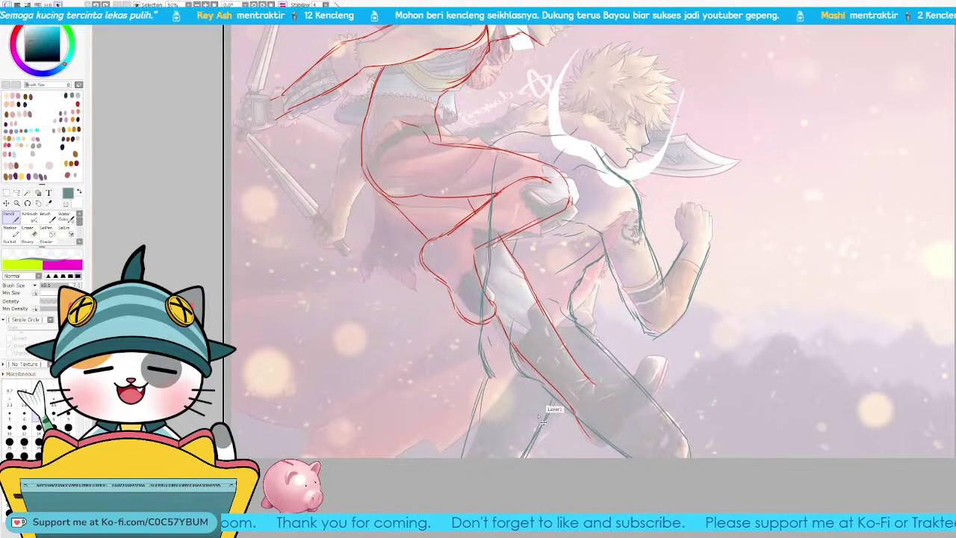
drag(600, 395, 529, 401)
Step: Flip the view back and sketch a rounded curve from the blond man's upper back across the horned man's thigh
key(h)
drag(784, 247, 756, 256)
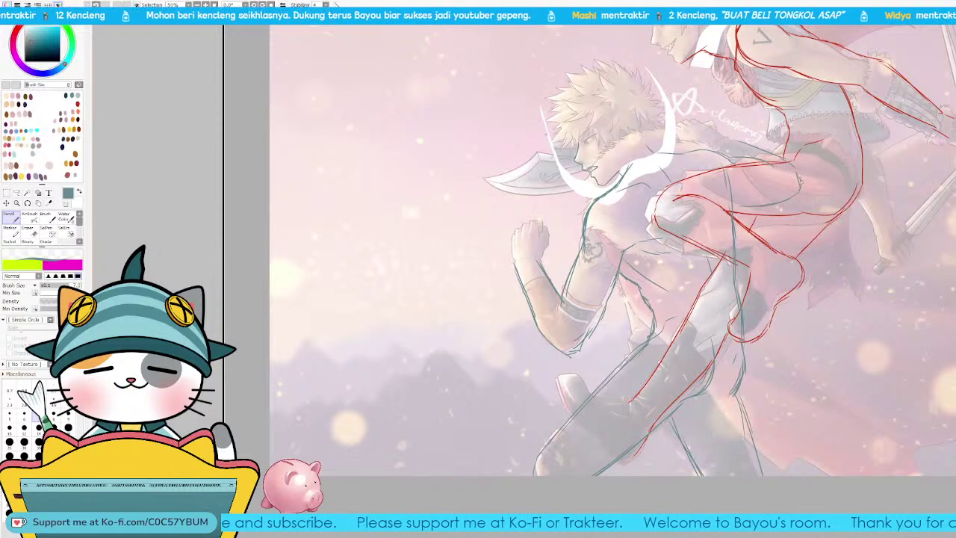
drag(736, 151, 741, 128)
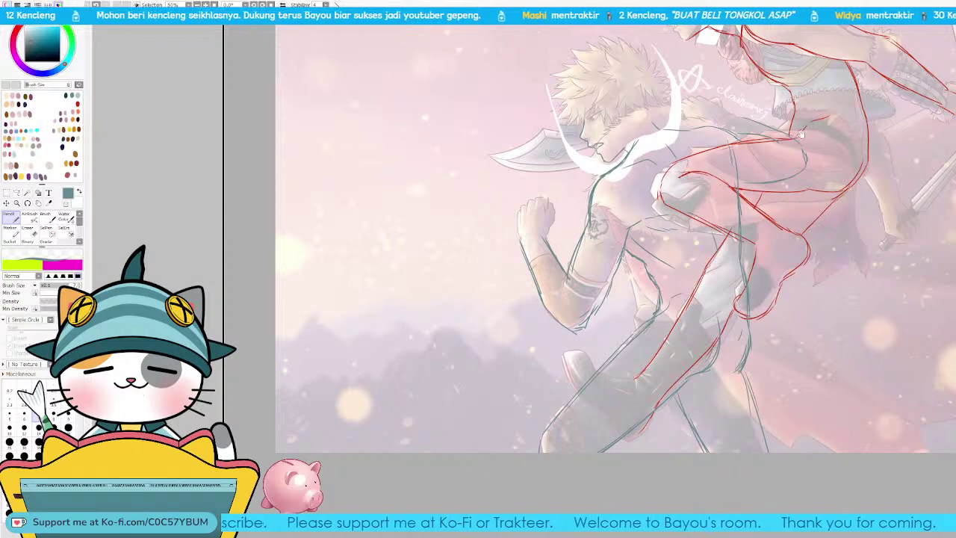
key(Page_Down)
key(Page_Down)
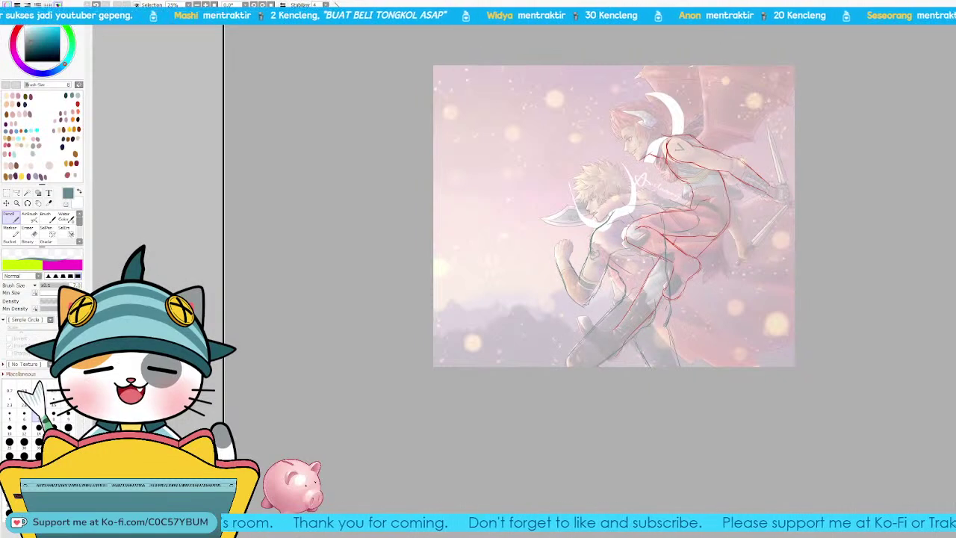
key(Page_Up)
key(Page_Up)
Step: Draw a forward-pointing arrow beside the boot and a small upward arrow beneath the blond man's front thigh
drag(805, 257, 787, 265)
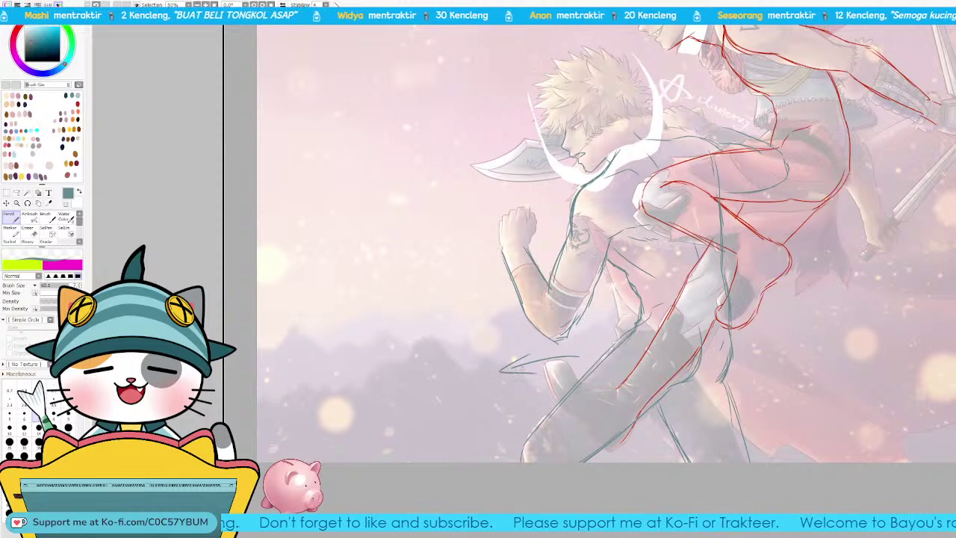
key(ctrl+z)
drag(535, 356, 522, 375)
drag(648, 318, 617, 355)
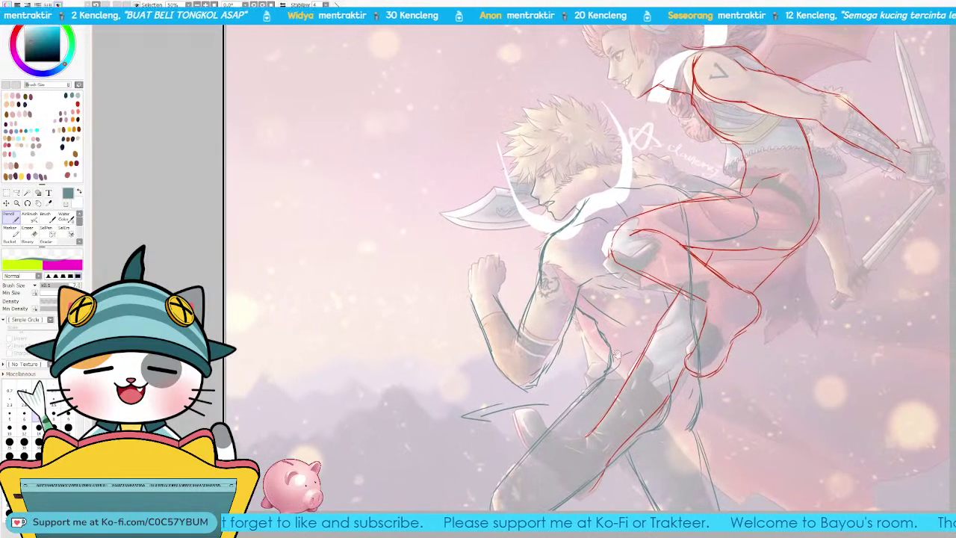
drag(633, 422, 627, 366)
scroll(657, 298, up, 4)
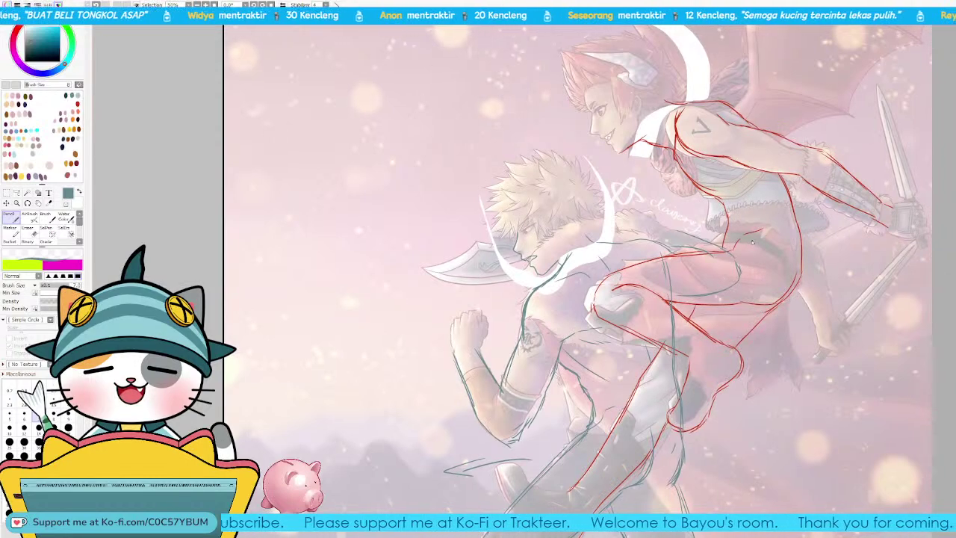
scroll(688, 299, down, 4)
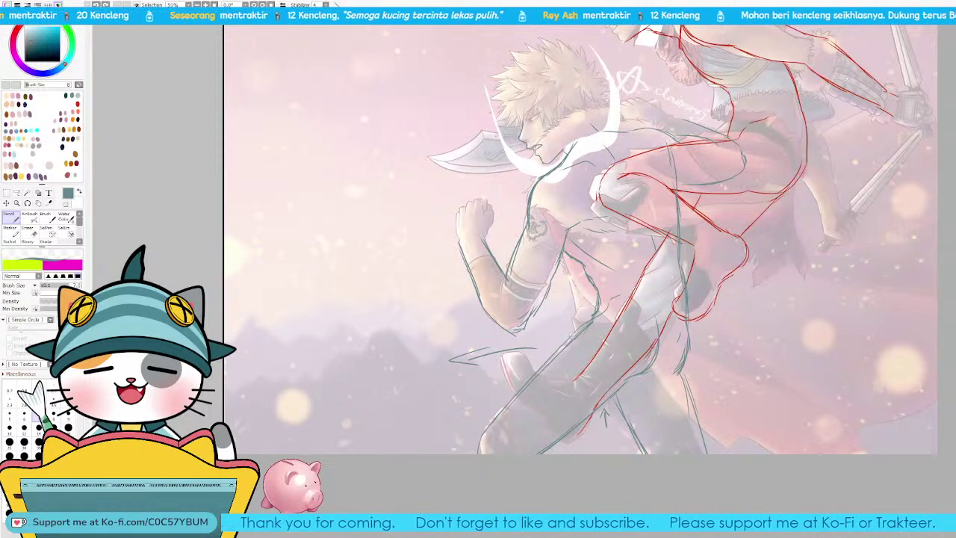
Step: Examine the whole composition with the red and teal correction sketches over both figures
key(Page_Down)
key(Page_Down)
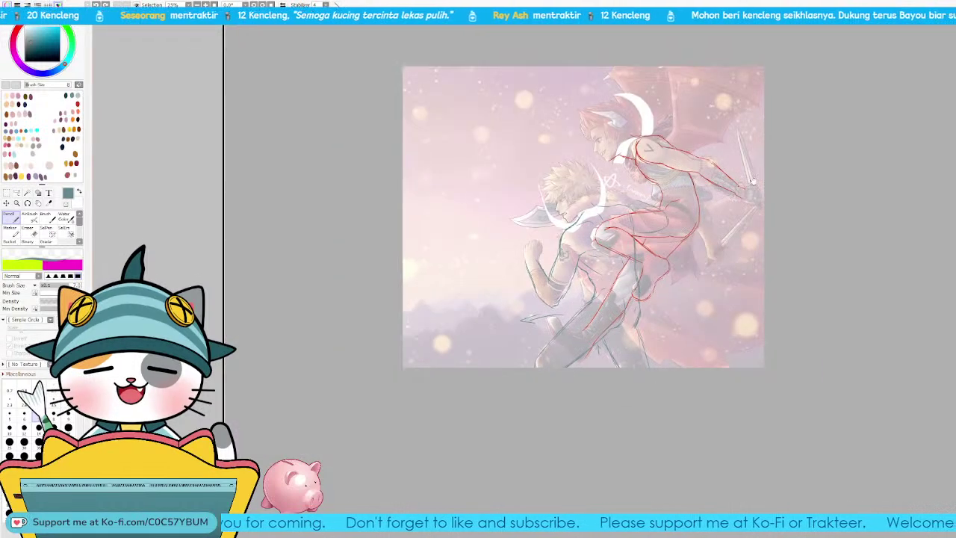
drag(777, 170, 797, 230)
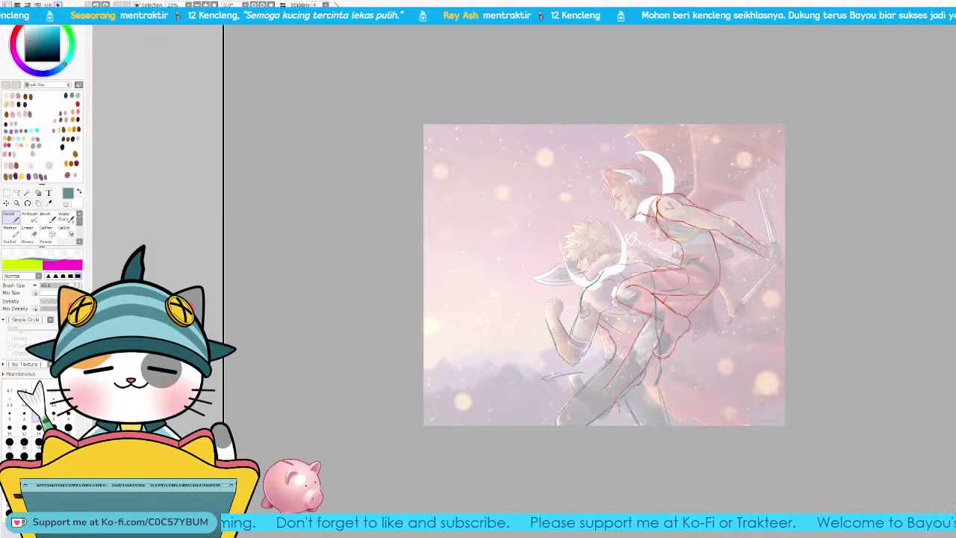
click(947, 251)
click(947, 250)
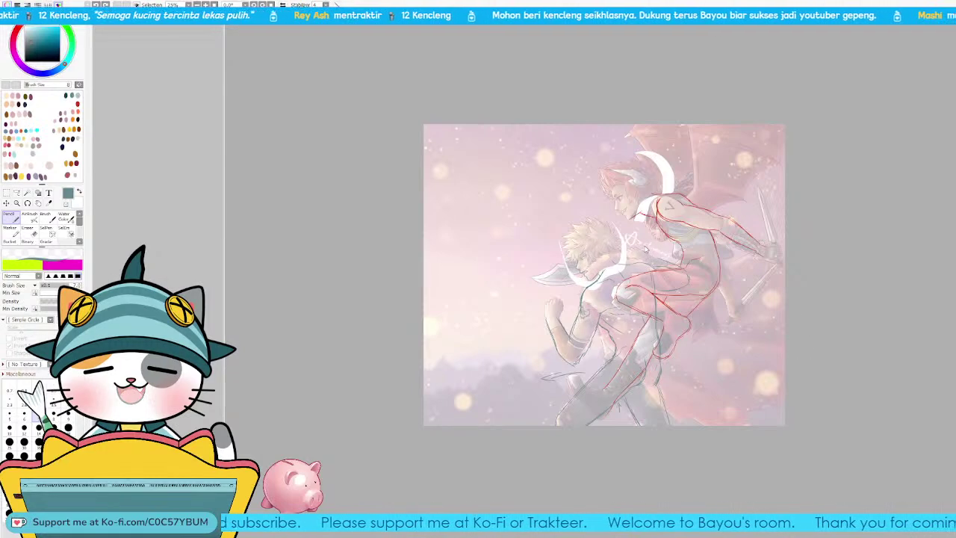
scroll(588, 280, up, 3)
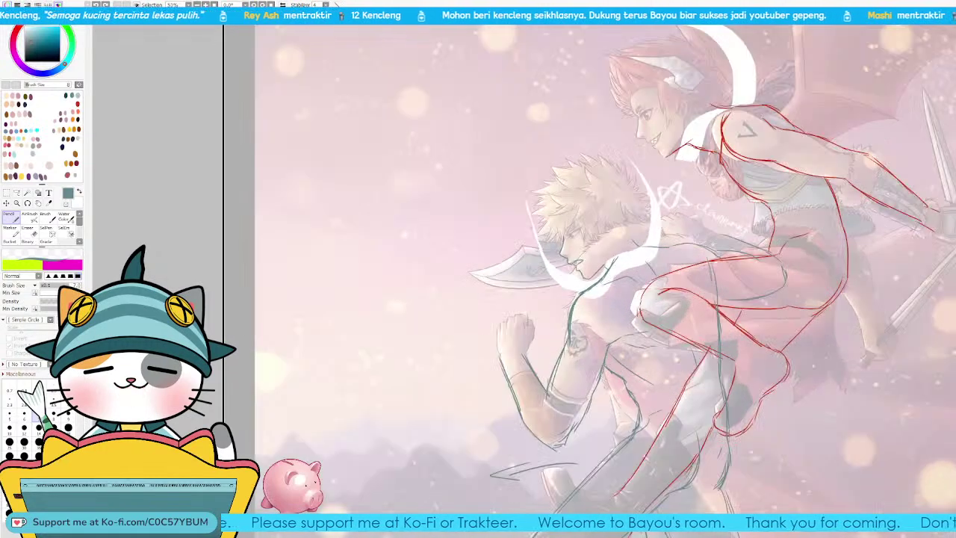
drag(832, 215, 767, 183)
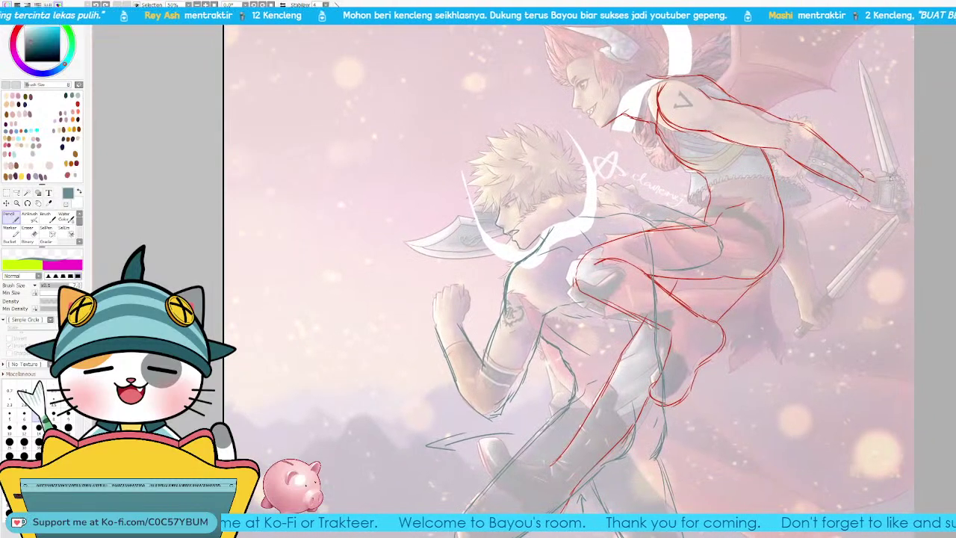
Step: Review the whole composition, hide the faded painting to isolate the red and teal correction lines, and close the canvas
key(ctrl+minus)
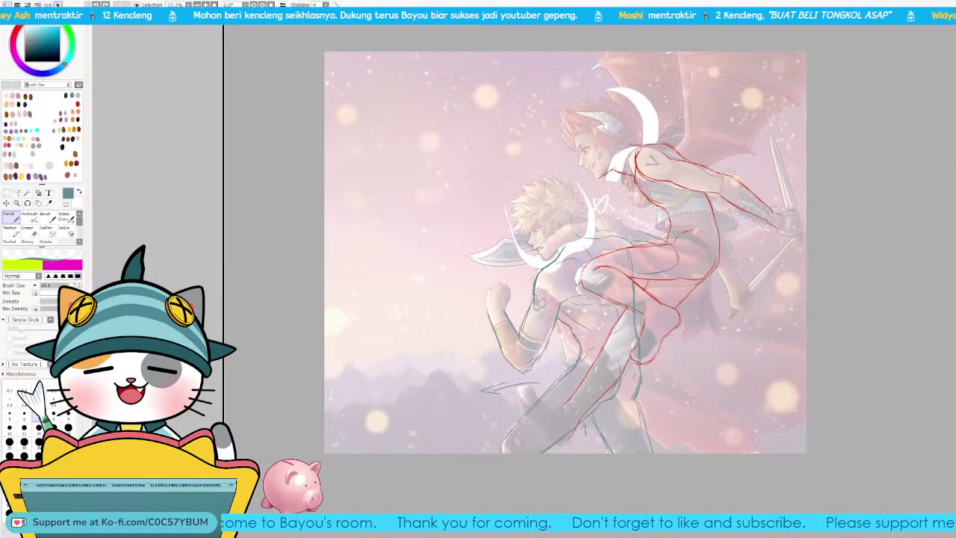
drag(575, 17, 542, 17)
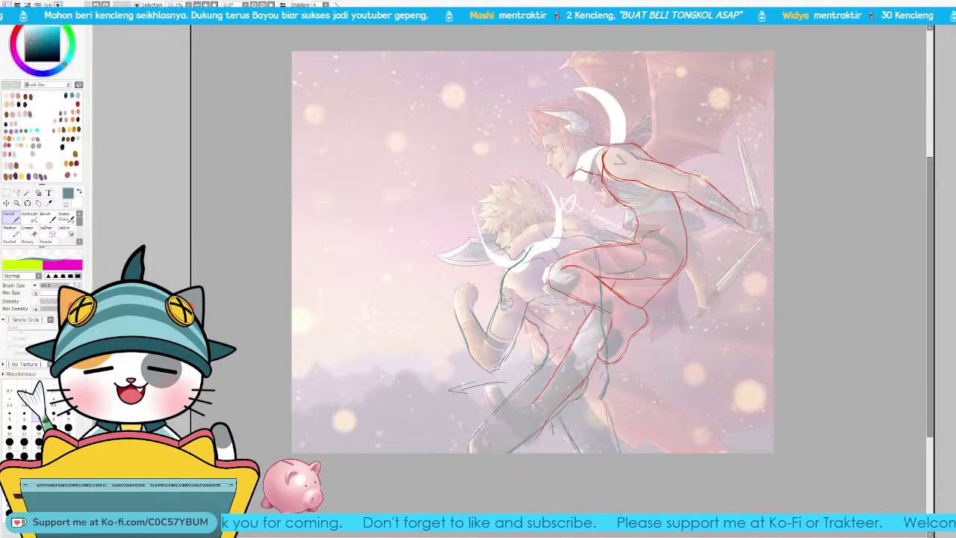
key(d)
key(ctrl+z)
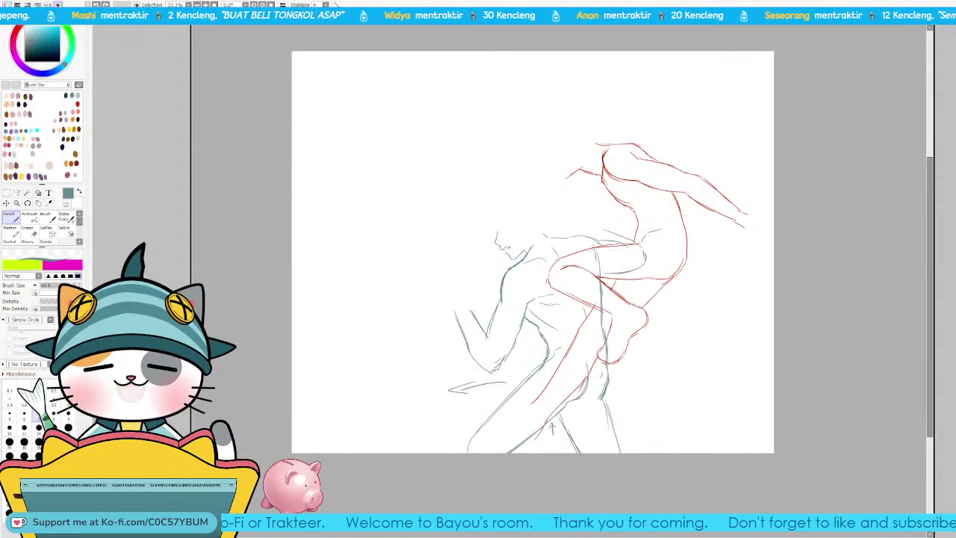
key(ctrl+w)
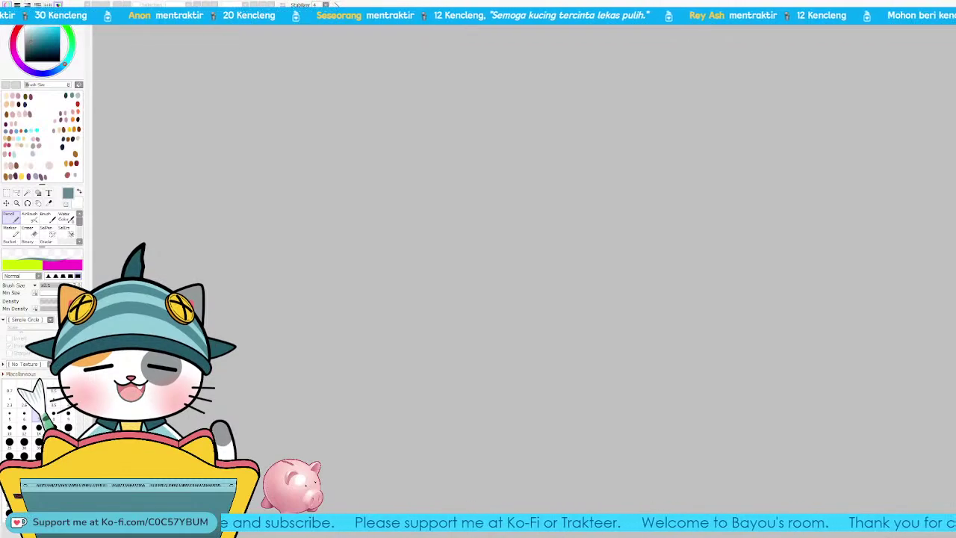
Step: Open Von Lycaon.psd and enlarge its window, leaving free workspace beside it for reference images
double_click(560, 169)
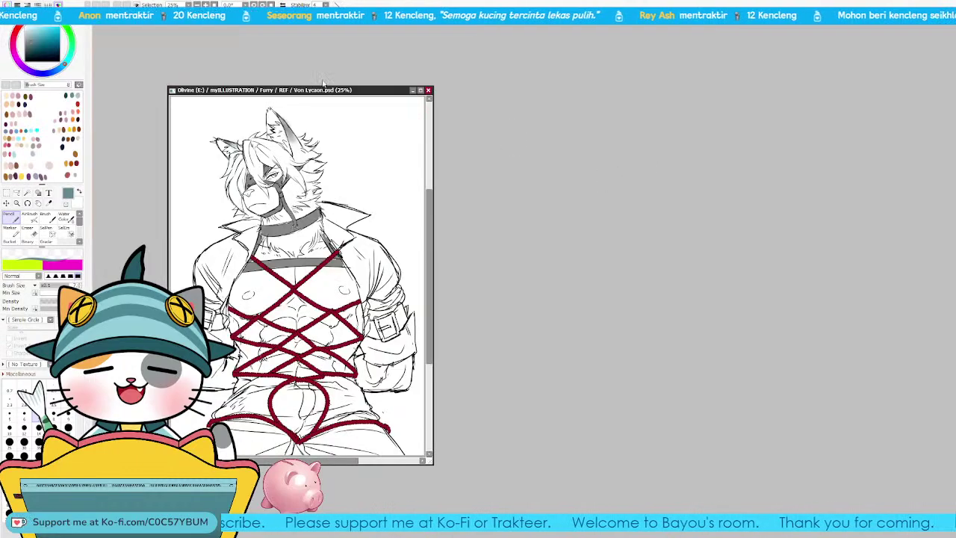
drag(335, 95, 921, 20)
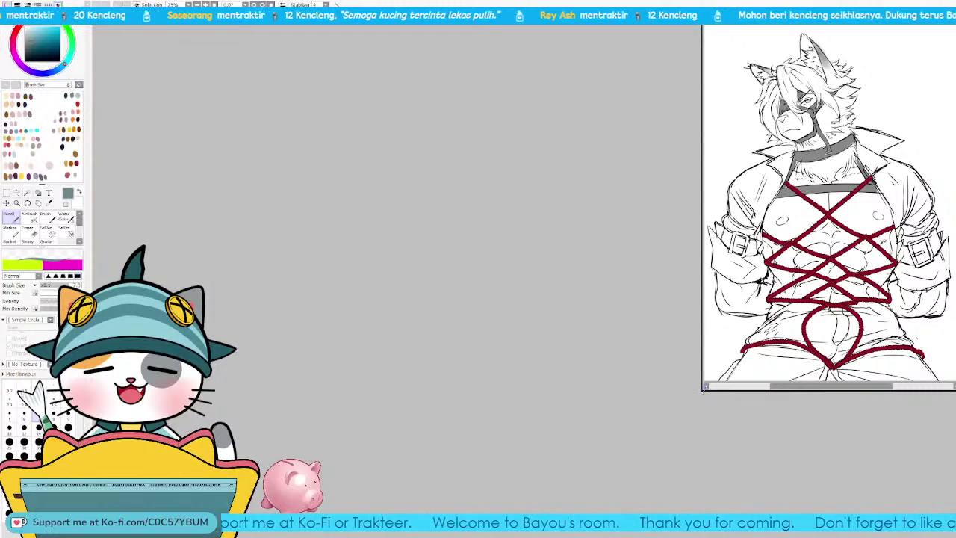
mouse_move(703, 391)
mouse_down()
mouse_move(546, 534)
mouse_move(434, 536)
mouse_up()
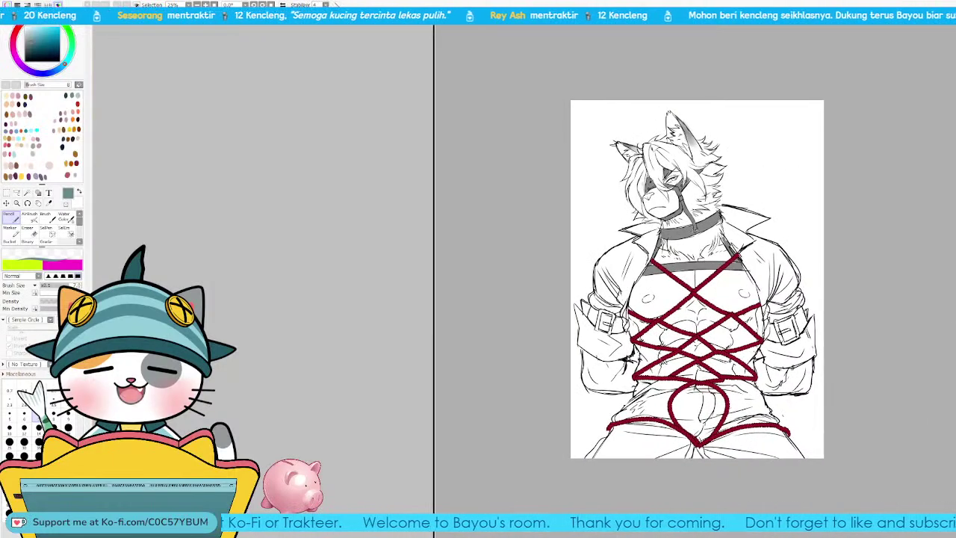
Step: Hide the finished line art and red ropes, check the pale sketch against the torso photo, and isolate the sketch around the wolf's face
key(ctrl+z)
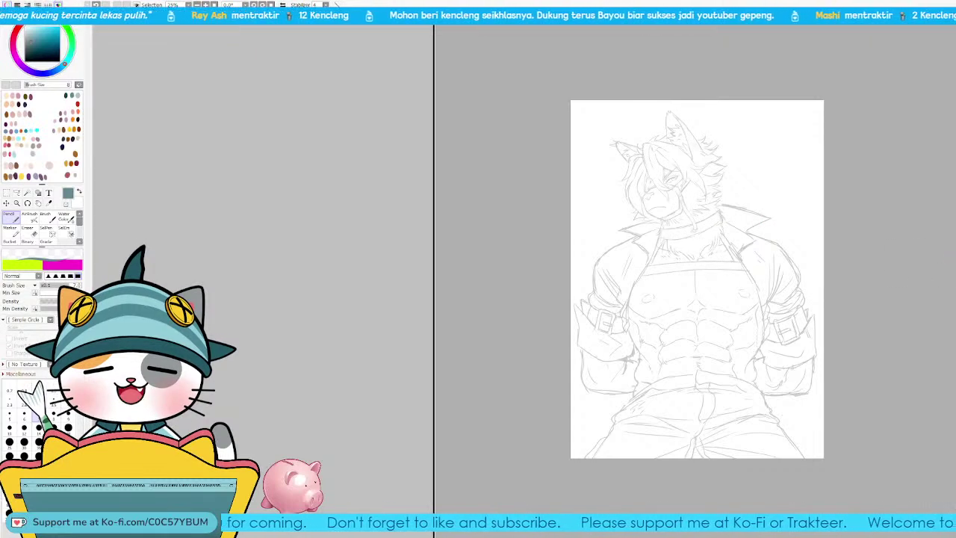
key(ctrl+v)
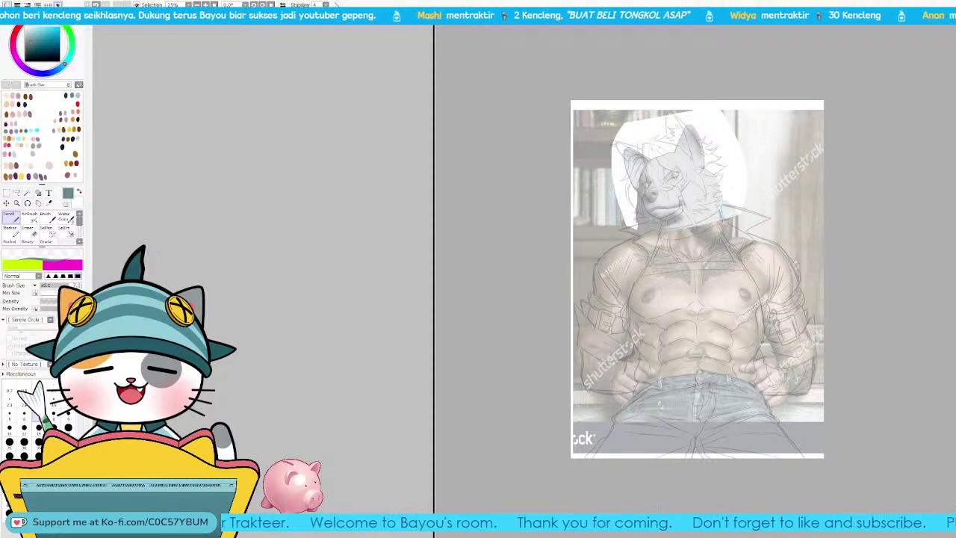
drag(809, 359, 804, 438)
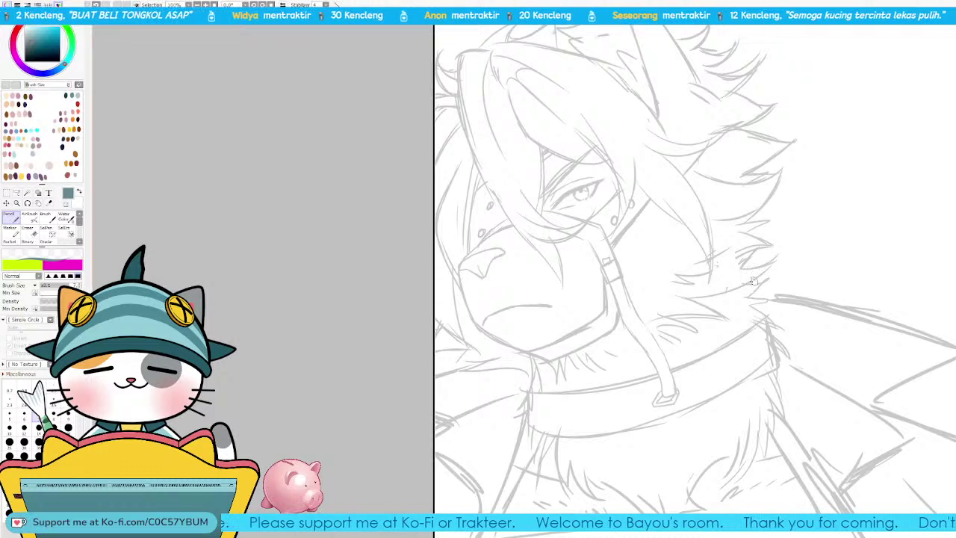
drag(748, 298, 827, 280)
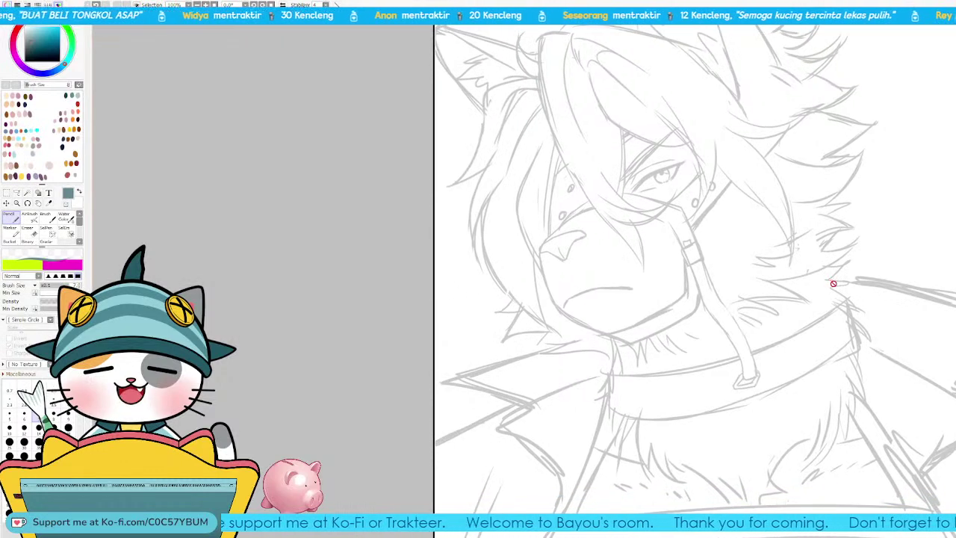
mouse_move(834, 284)
mouse_down()
mouse_move(849, 332)
mouse_move(881, 372)
mouse_up()
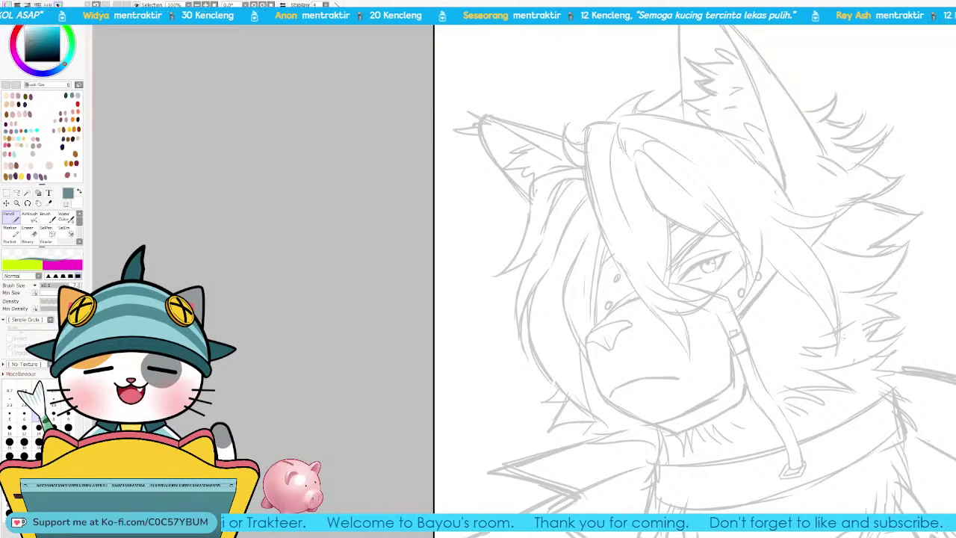
scroll(710, 262, up, 1)
scroll(737, 348, down, 2)
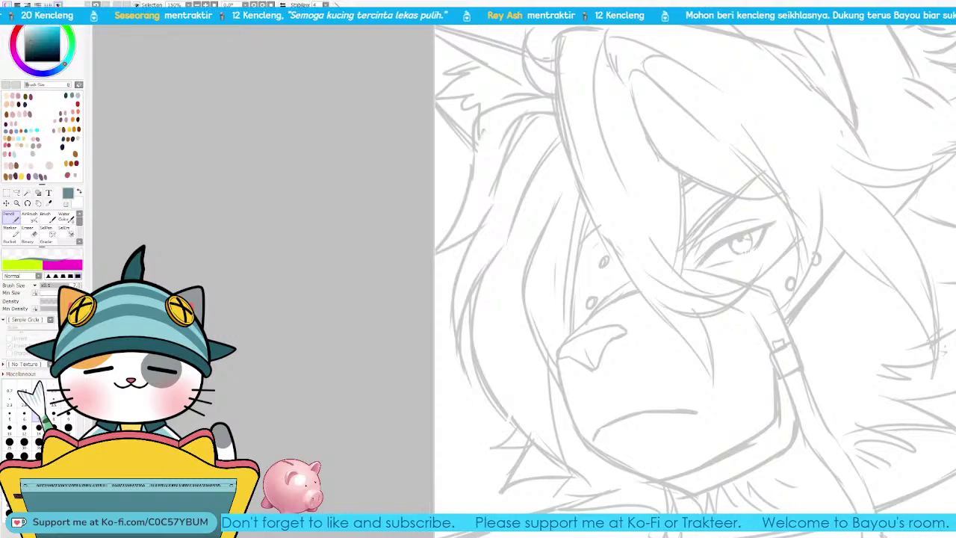
Step: Show the full-colour wolf character reference at 150% and enlarge its window beside the sketch
key(ctrl+Tab)
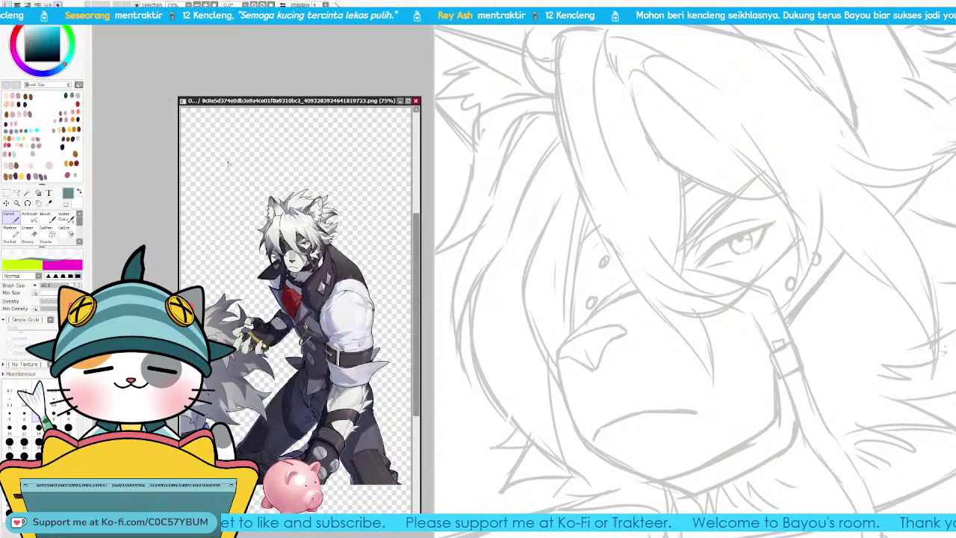
key(Page_Up)
key(Page_Up)
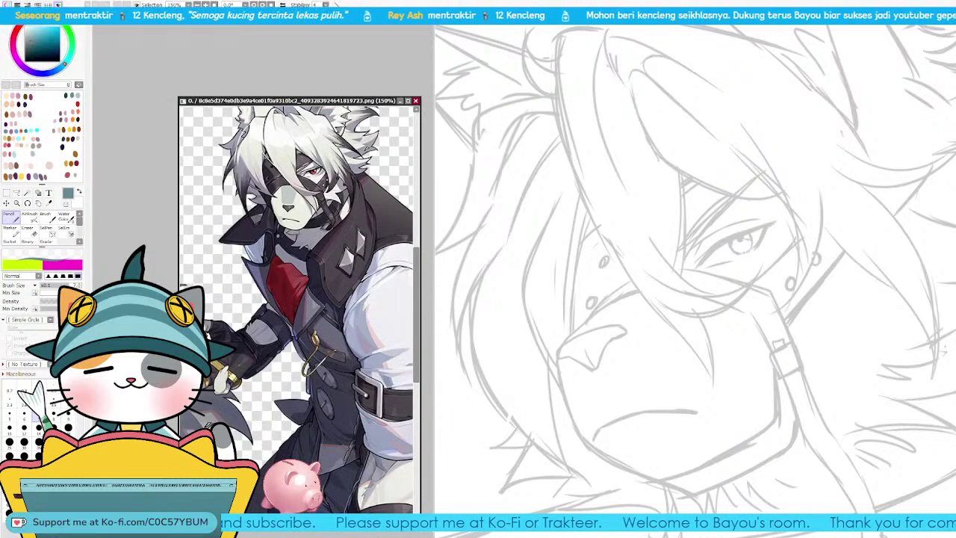
drag(333, 214, 296, 237)
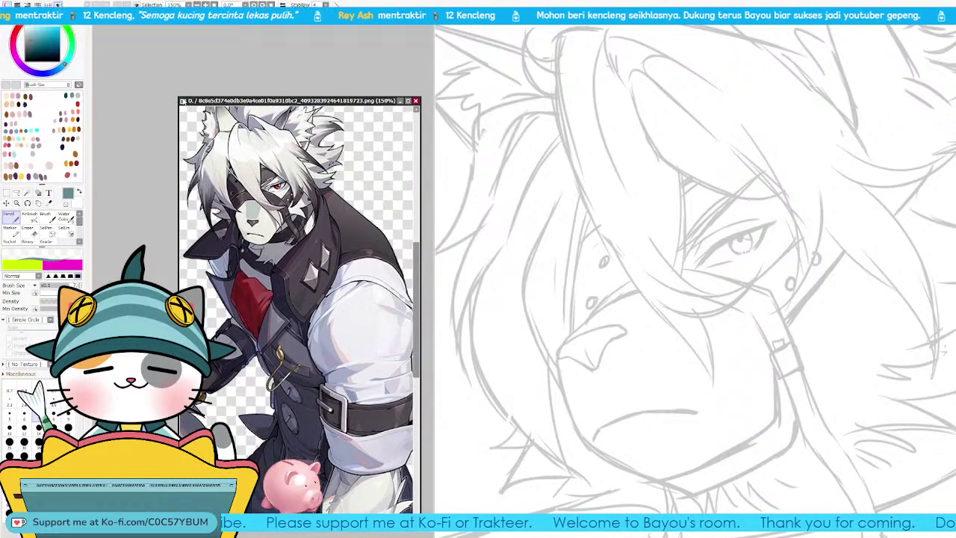
drag(179, 98, 97, 17)
click(618, 329)
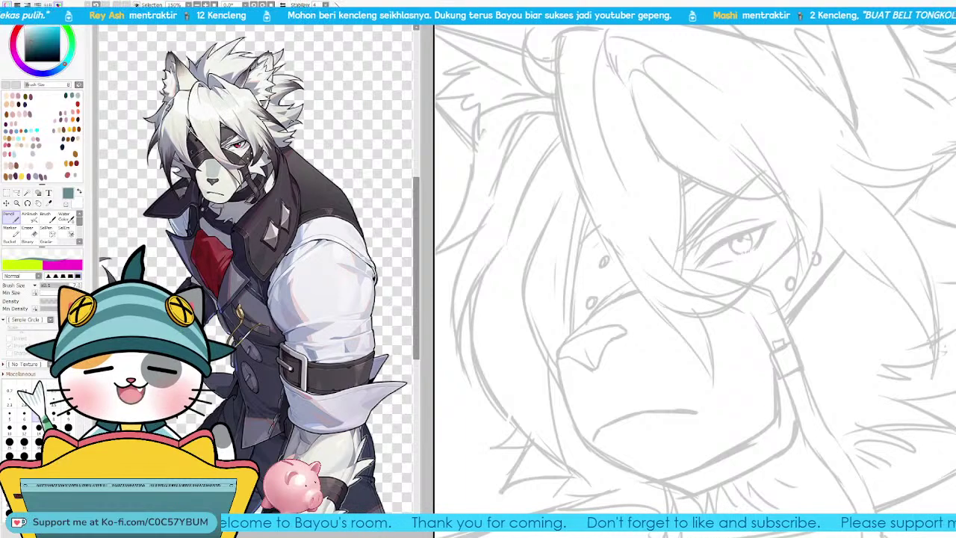
Step: Bring up the black bar gag reference photo beside the sketch and return to the wolf canvas
key(ctrl+Tab)
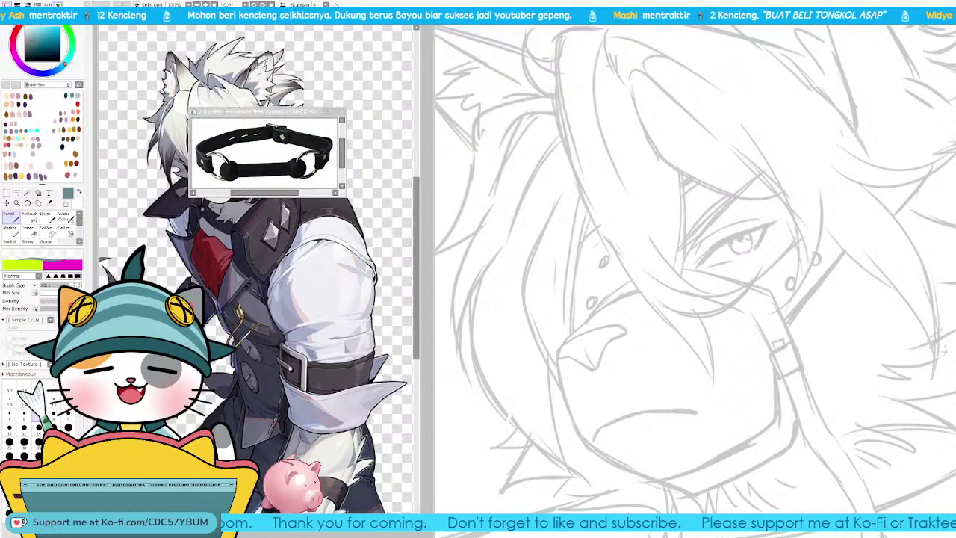
key(ctrl+Tab)
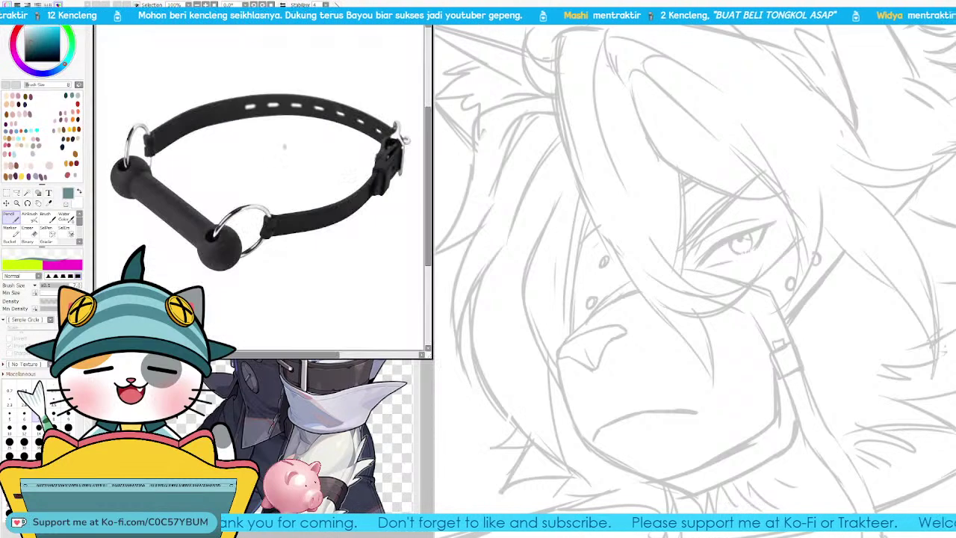
mouse_move(349, 15)
mouse_down()
mouse_move(355, 161)
mouse_move(354, 27)
mouse_up()
click(312, 112)
click(347, 111)
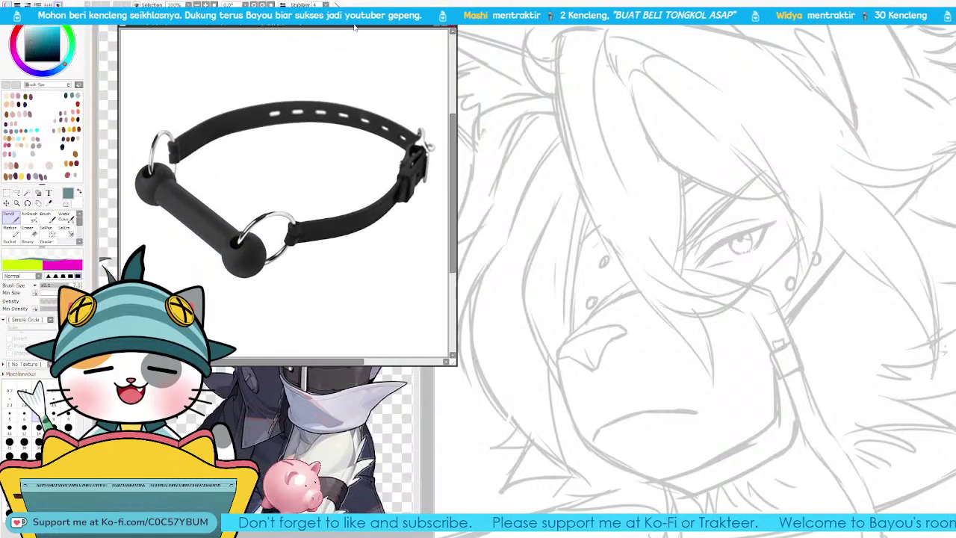
click(756, 389)
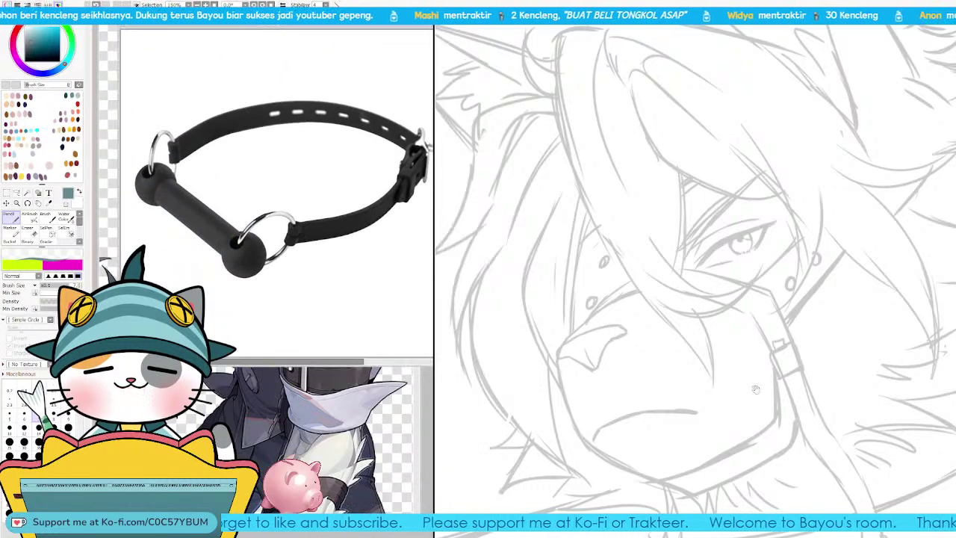
Step: Ink the upper contour of the wolf's nose in black with a smaller pencil, from the front tip to the rear corner
drag(757, 414, 751, 348)
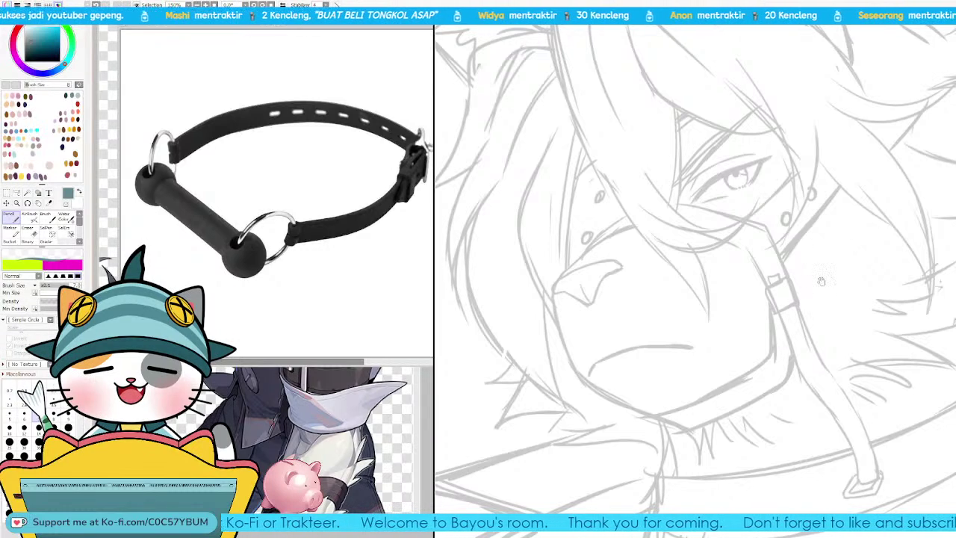
drag(821, 281, 824, 199)
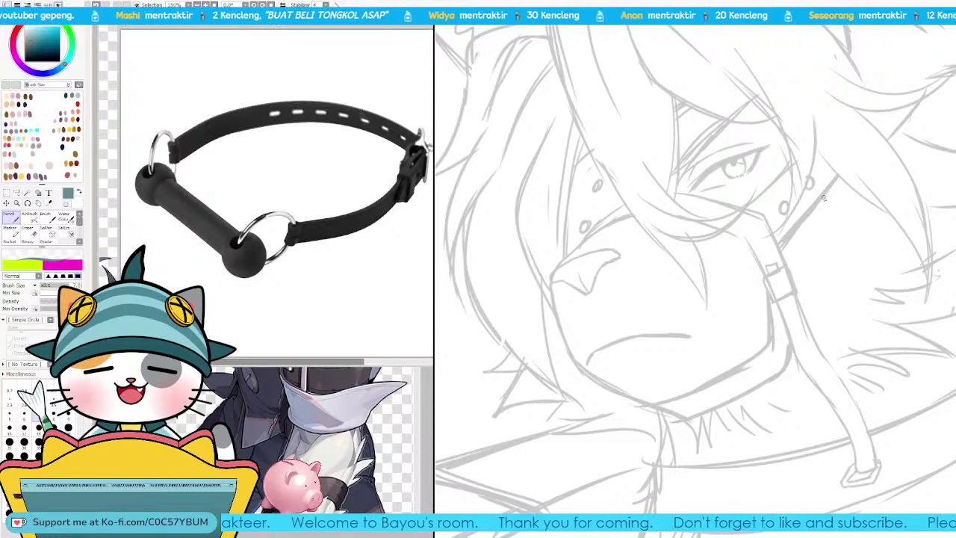
drag(846, 289, 866, 332)
scroll(697, 276, up, 2)
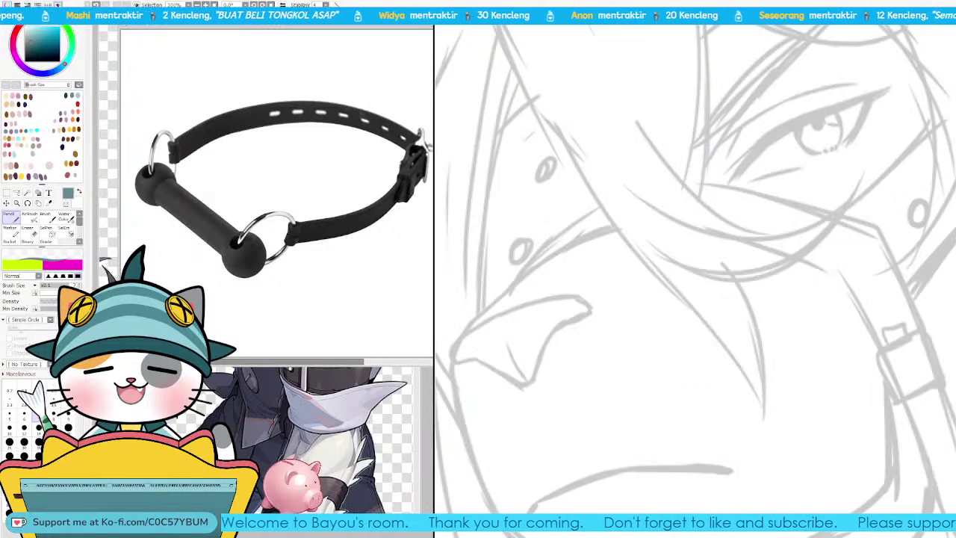
scroll(648, 259, up, 1)
drag(657, 280, 829, 155)
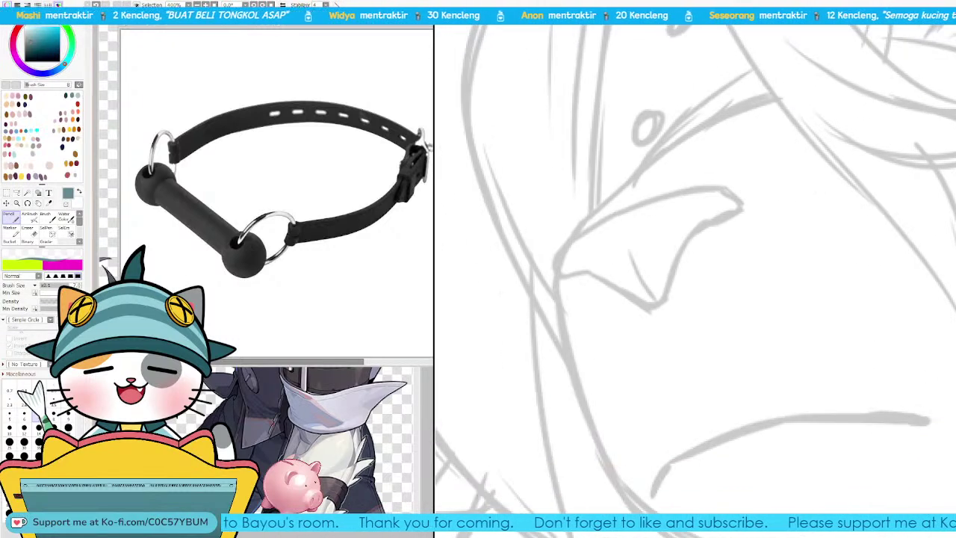
key(Delete)
key(bracketleft)
key(bracketleft)
key(bracketleft)
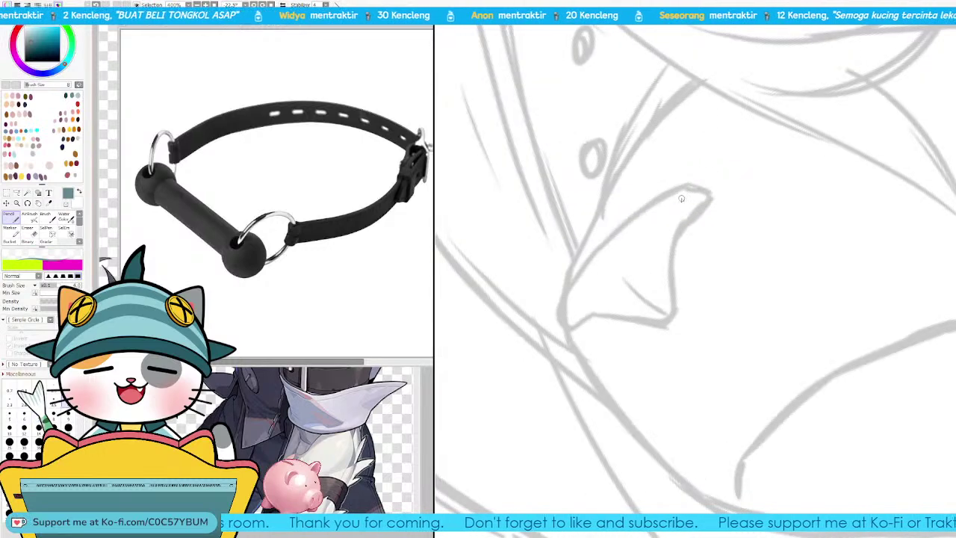
scroll(665, 216, up, 2)
drag(541, 346, 549, 313)
key(ctrl+z)
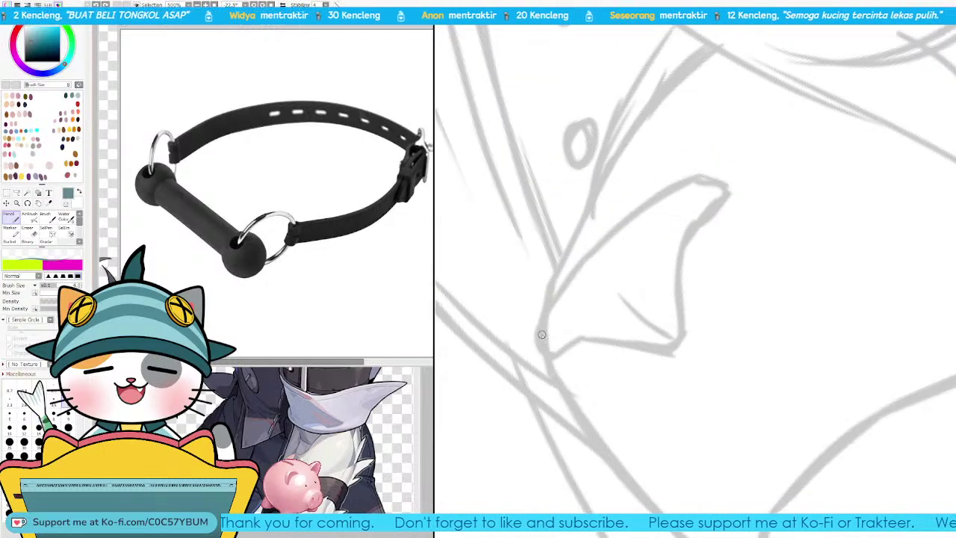
click(26, 61)
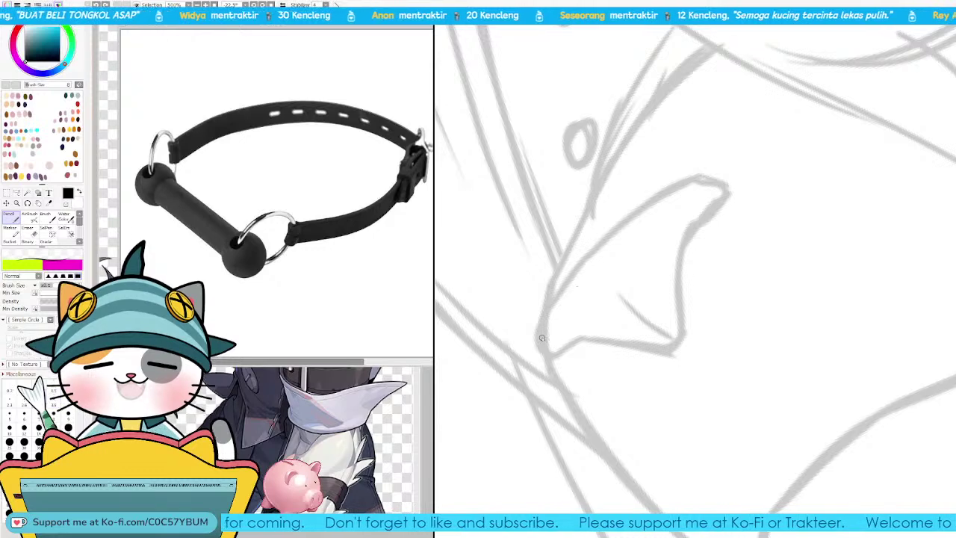
mouse_move(539, 345)
mouse_down()
mouse_move(547, 315)
mouse_move(540, 331)
mouse_move(621, 226)
mouse_move(635, 215)
mouse_move(543, 314)
mouse_move(644, 207)
mouse_move(692, 182)
mouse_move(723, 188)
mouse_up()
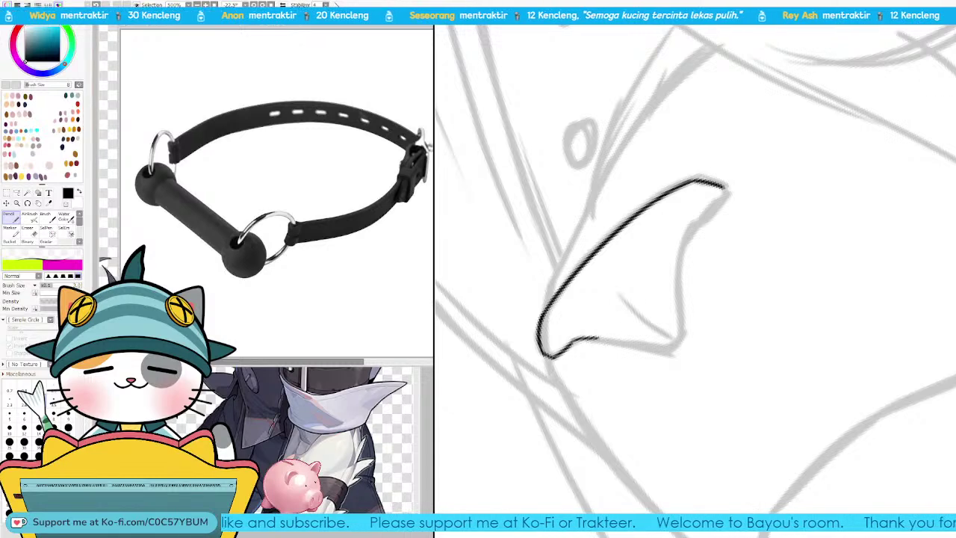
Step: Ink the lower edges of the wolf's nose down to its point and back up, closing the outline
key(End)
key(End)
key(End)
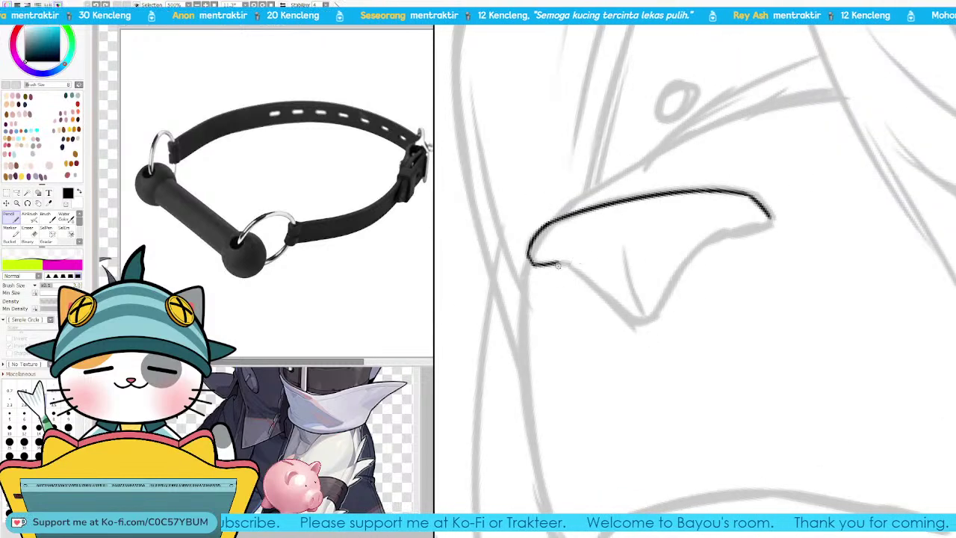
mouse_move(572, 270)
mouse_down()
mouse_move(627, 319)
mouse_move(648, 324)
mouse_move(643, 339)
mouse_up()
key(ctrl+z)
key(ctrl+z)
key(ctrl+z)
key(e)
key(n)
mouse_move(617, 308)
mouse_down()
mouse_move(636, 328)
mouse_move(675, 307)
mouse_move(655, 325)
mouse_move(701, 249)
mouse_move(689, 268)
mouse_move(740, 229)
mouse_move(723, 237)
mouse_move(729, 232)
mouse_move(764, 229)
mouse_move(735, 233)
mouse_move(760, 230)
mouse_up()
key(ctrl+z)
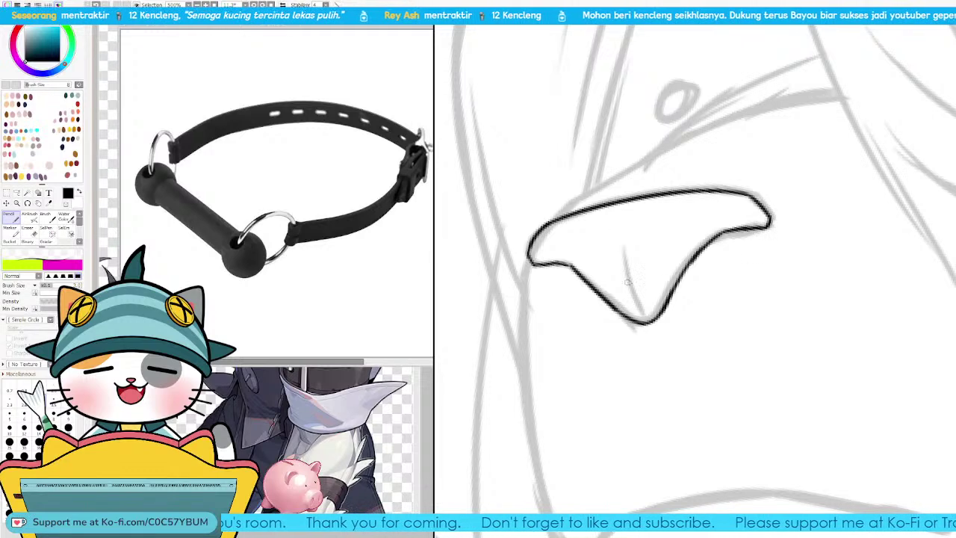
Step: Ink the short curved crease inside the nose and touch up the notch along its lower edge
drag(624, 253, 643, 319)
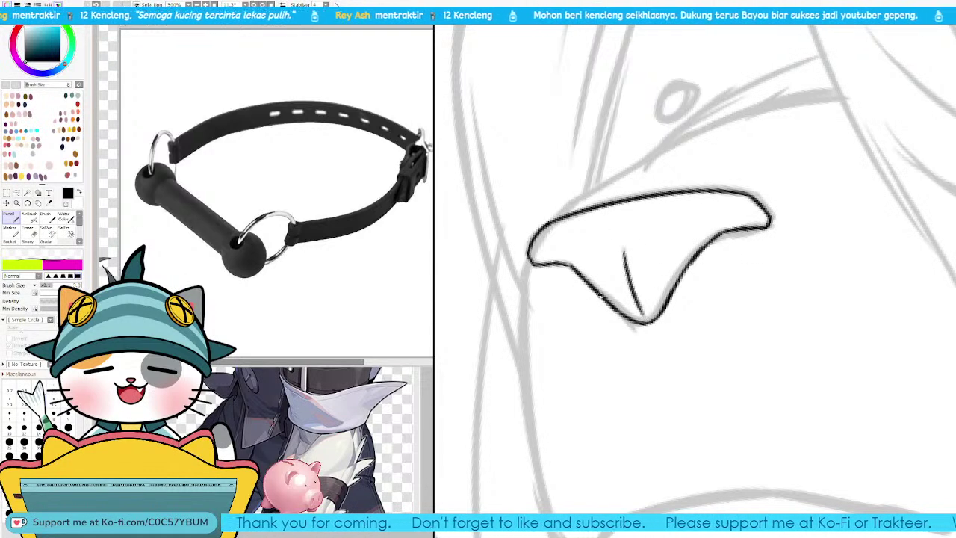
drag(559, 266, 572, 271)
drag(671, 291, 634, 371)
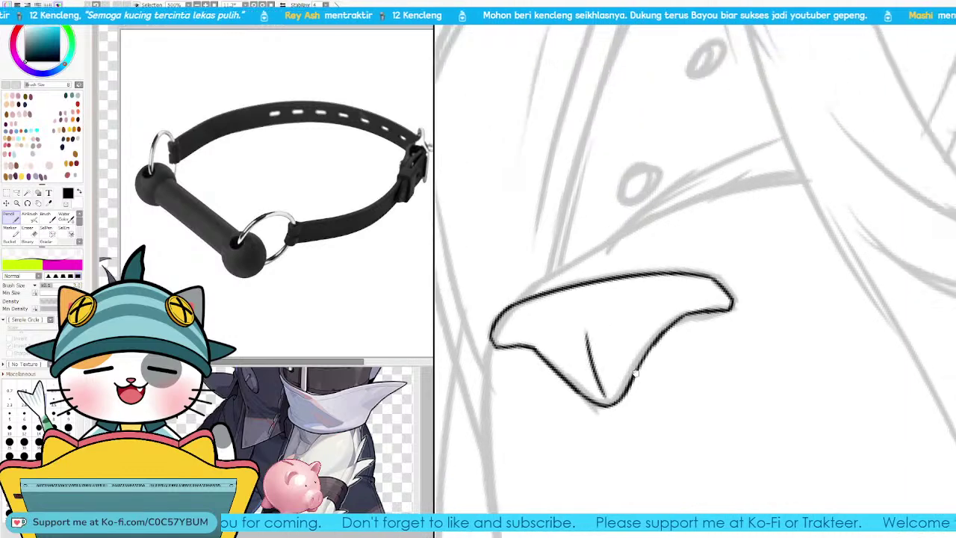
key(Delete)
key(Delete)
key(Delete)
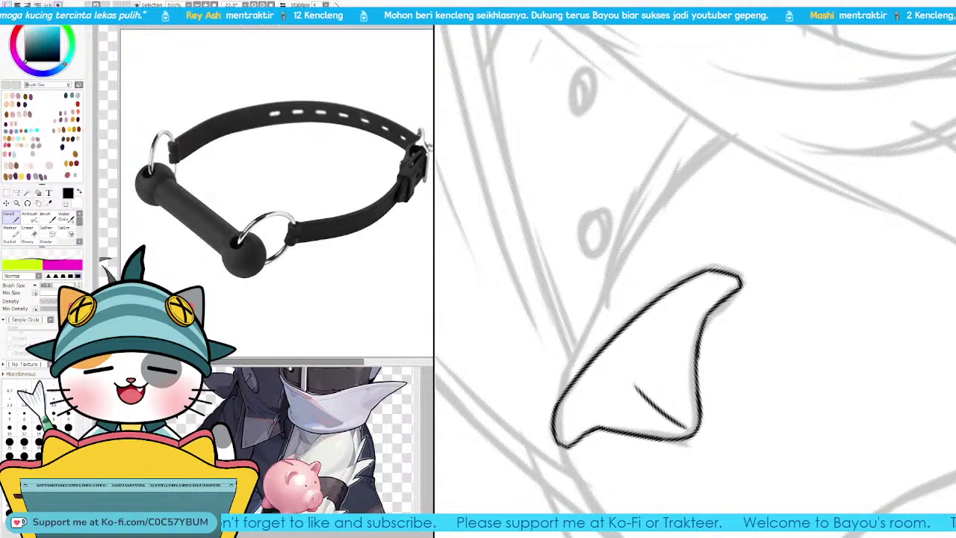
key(Page_Down)
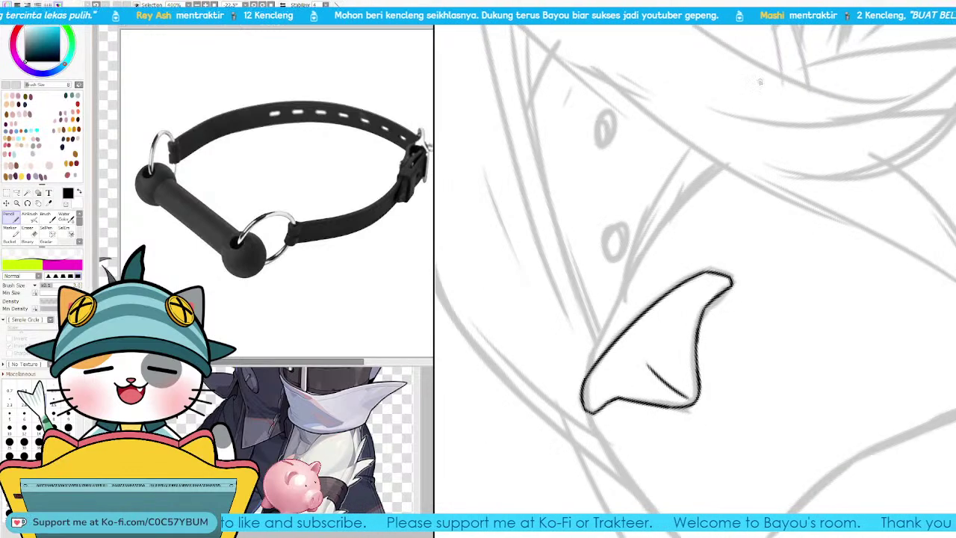
Step: Ink the bridge of the wolf's muzzle as one black line from the nose's front tip up to the hair strand
drag(646, 304, 628, 321)
drag(566, 403, 592, 330)
key(ctrl+z)
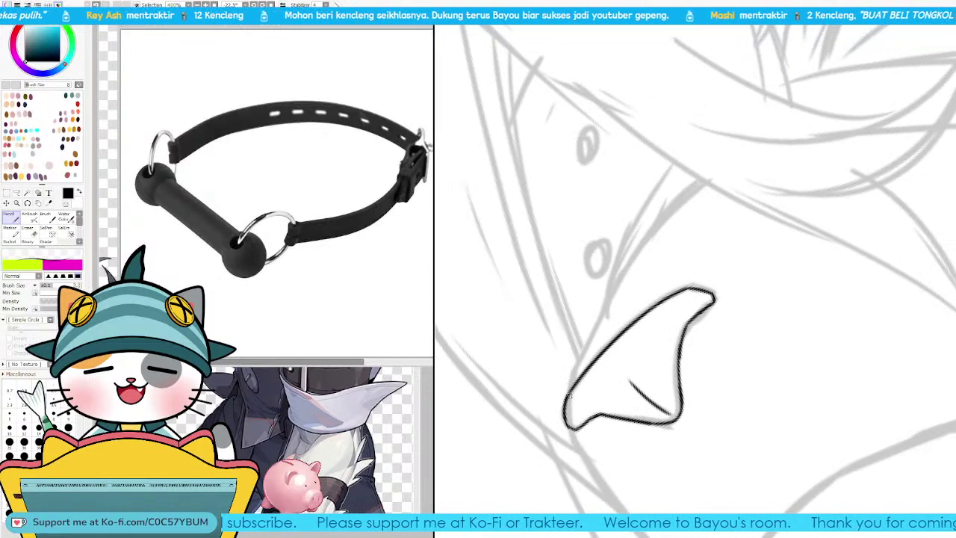
mouse_move(567, 400)
mouse_down()
mouse_move(620, 280)
mouse_move(698, 181)
mouse_up()
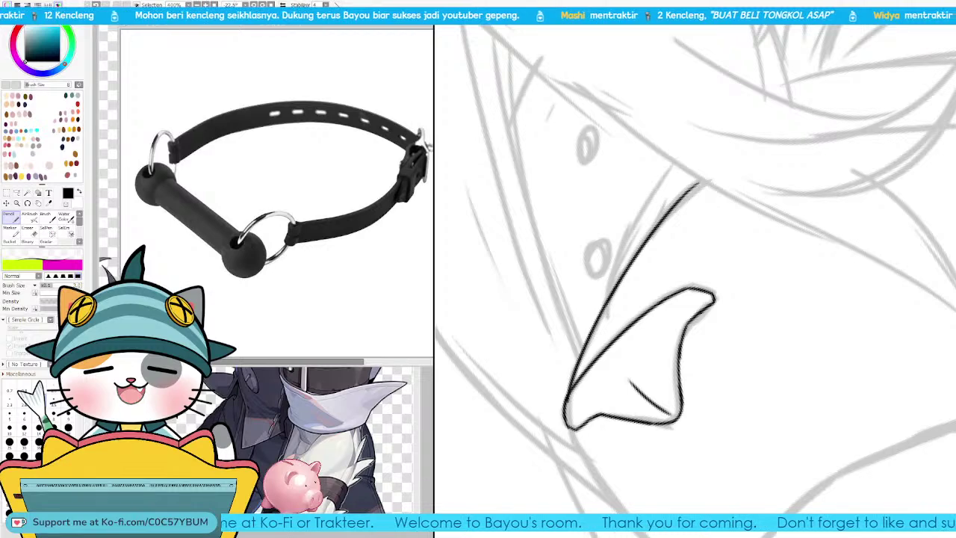
Step: Ink the front contour of the muzzle from the nose's front tip down toward the chin
key(End)
key(End)
drag(663, 289, 745, 218)
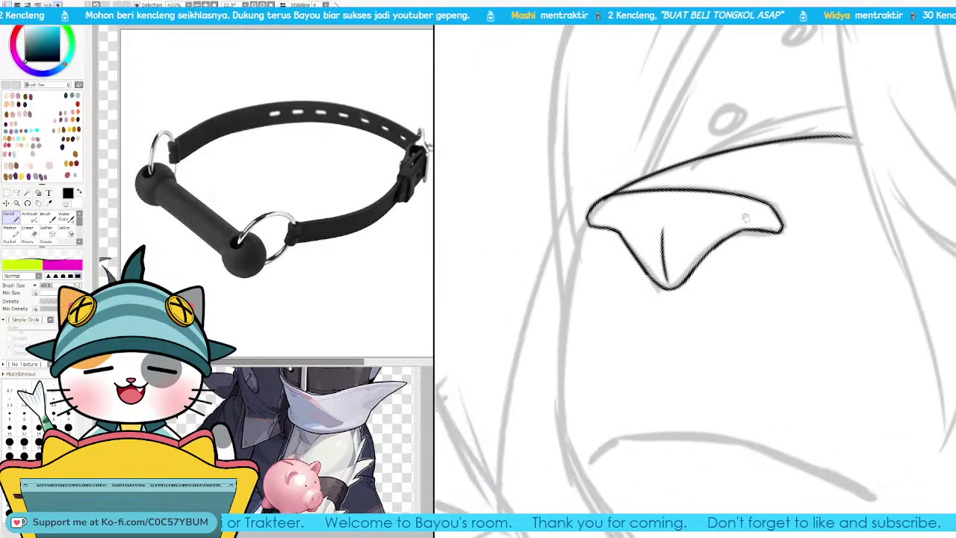
drag(590, 209, 559, 390)
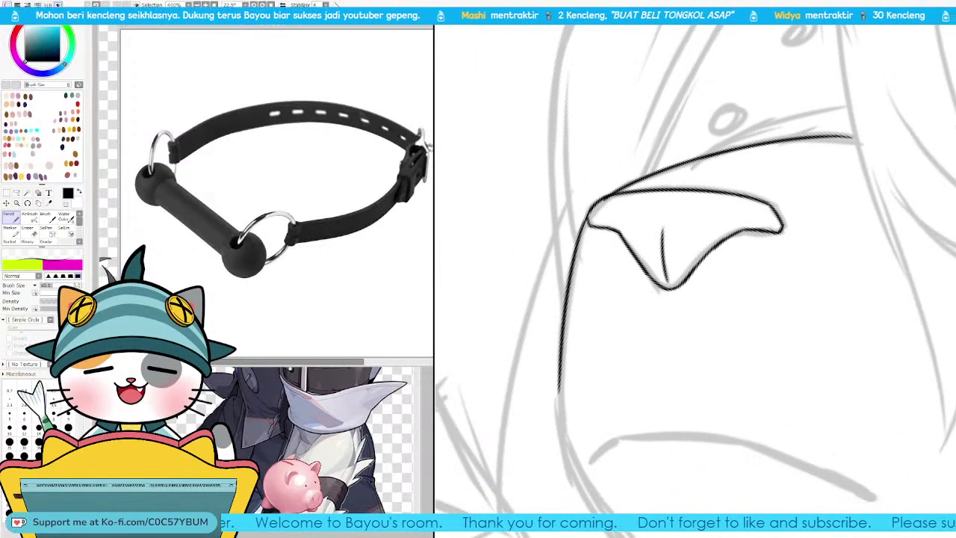
Step: Ink the underside of the chin along the sketched jaw, from the neck side toward the muzzle's front contour
key(End)
key(End)
key(End)
drag(632, 318, 809, 215)
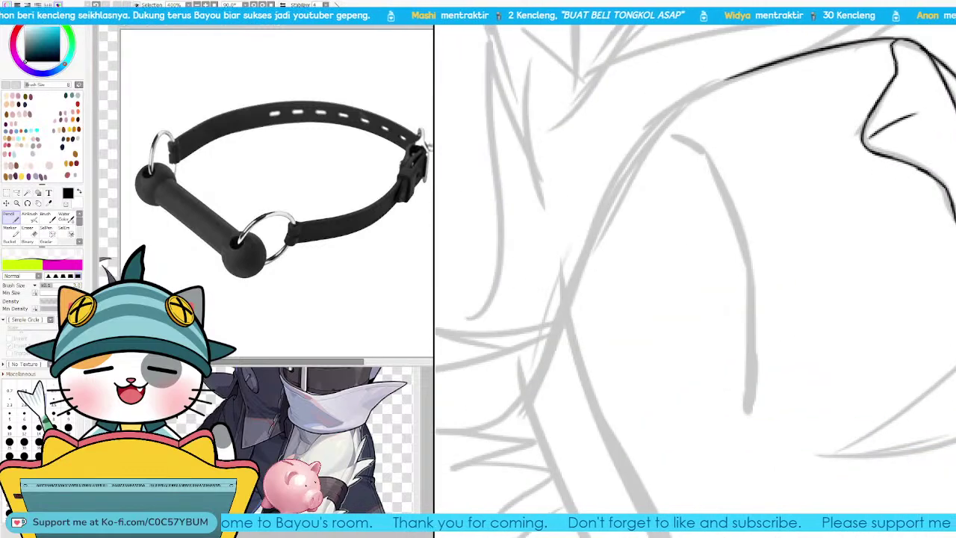
key(End)
key(End)
mouse_move(562, 316)
mouse_down()
mouse_move(681, 163)
mouse_move(587, 281)
mouse_move(655, 196)
mouse_up()
key(ctrl+z)
key(ctrl+z)
key(ctrl+z)
key(Delete)
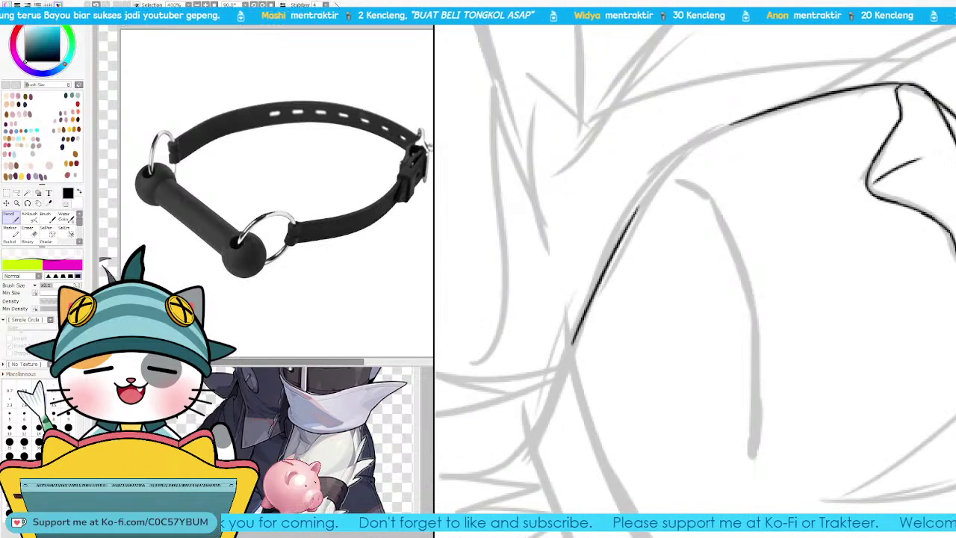
key(Page_Up)
drag(616, 264, 623, 342)
mouse_move(619, 292)
mouse_down()
mouse_move(649, 238)
mouse_move(704, 186)
mouse_up()
key(ctrl+z)
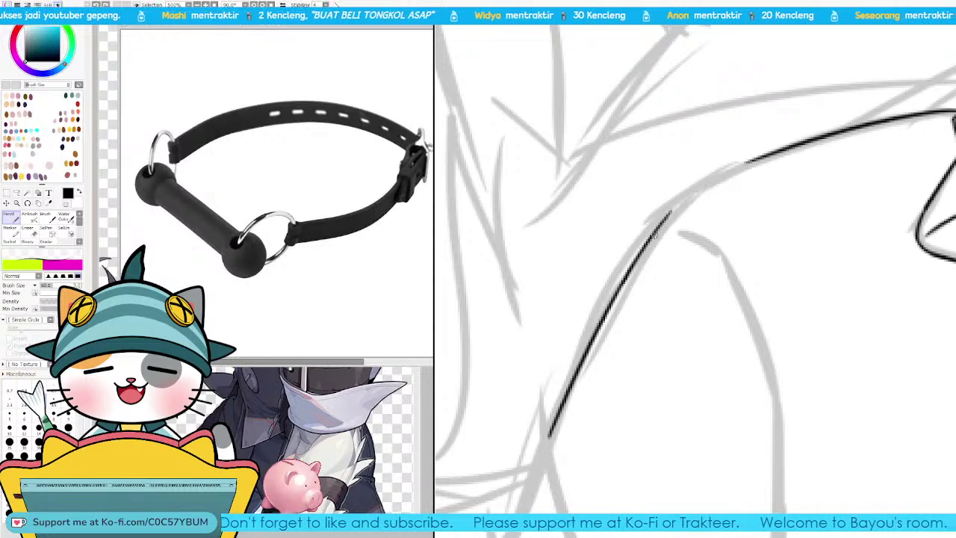
Step: Join the chin line to the muzzle's front contour with a smooth curve and even out the overlap
mouse_move(662, 222)
mouse_down()
mouse_move(719, 178)
mouse_move(705, 184)
mouse_move(748, 163)
mouse_up()
key(ctrl+z)
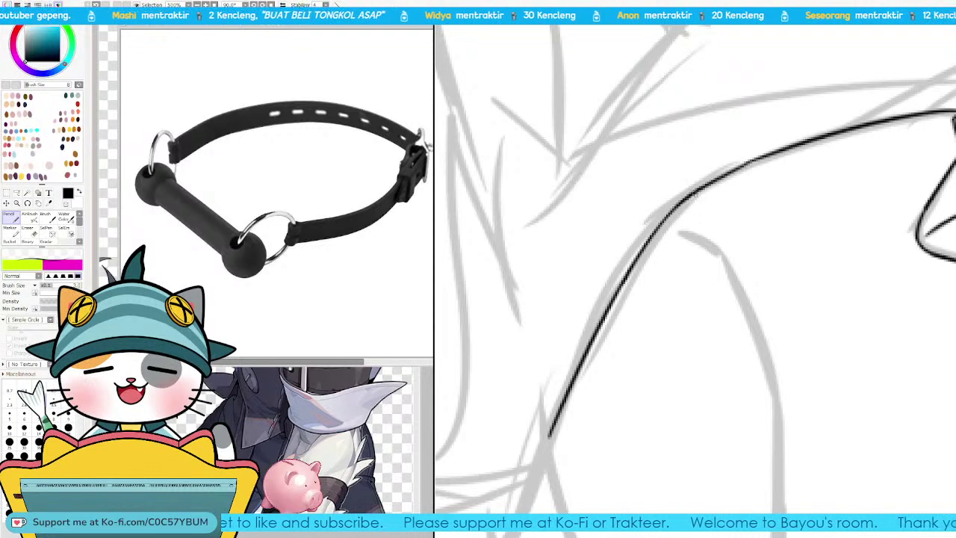
drag(678, 206, 762, 158)
drag(711, 185, 767, 158)
key(ctrl+z)
key(Delete)
key(Delete)
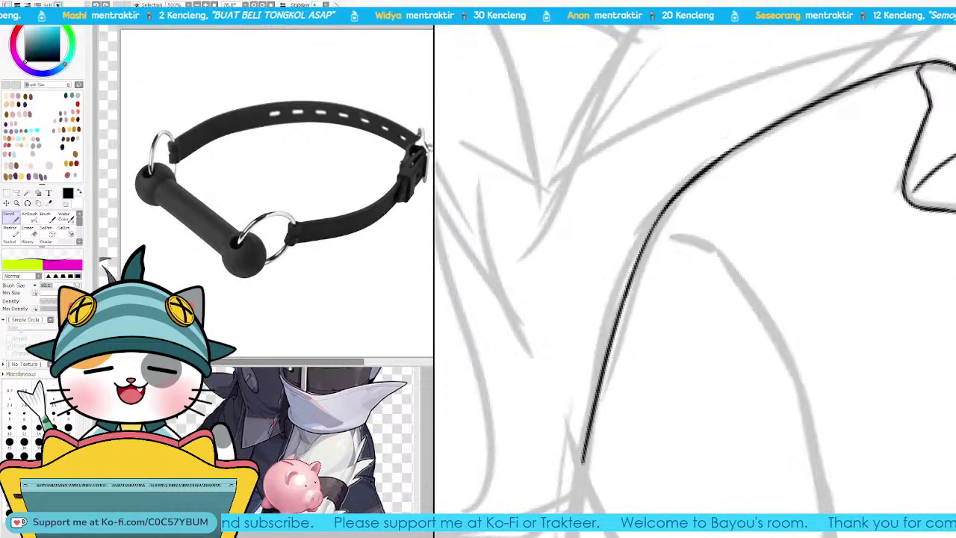
mouse_move(702, 186)
mouse_down()
mouse_move(687, 245)
mouse_move(716, 185)
mouse_up()
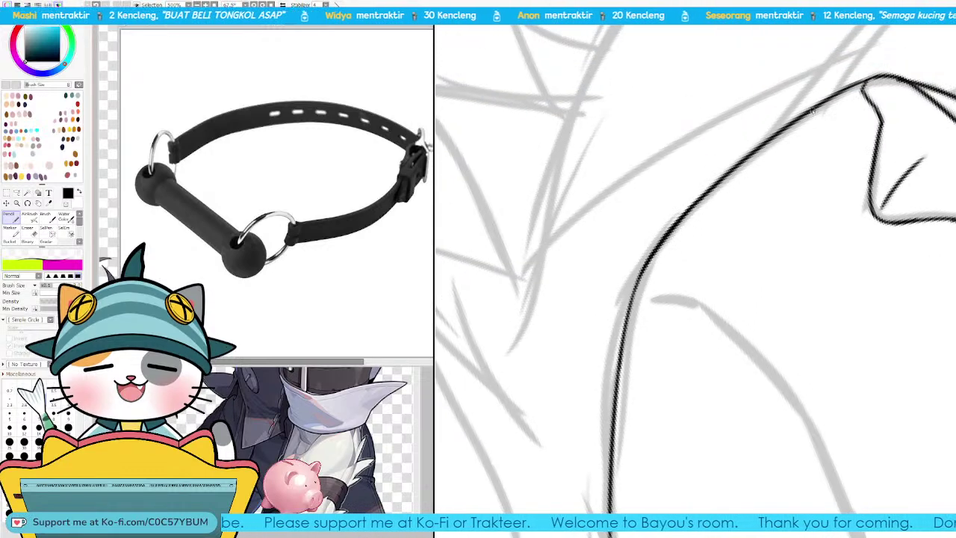
Step: Ink the short hook at the front of the mouth and the first half of the mouth line
key(Delete)
key(Delete)
key(Delete)
key(Delete)
key(Delete)
key(Delete)
key(Delete)
key(Delete)
key(Delete)
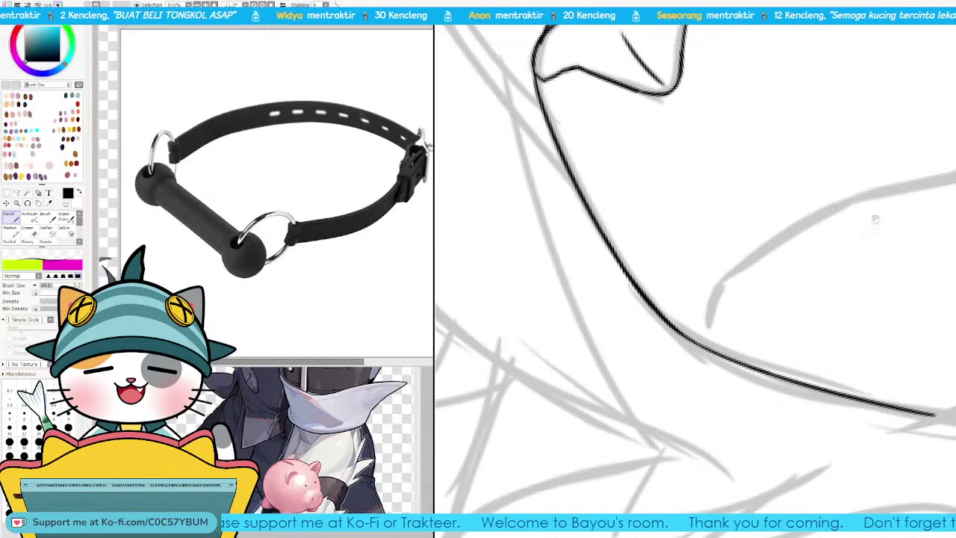
drag(652, 301, 695, 294)
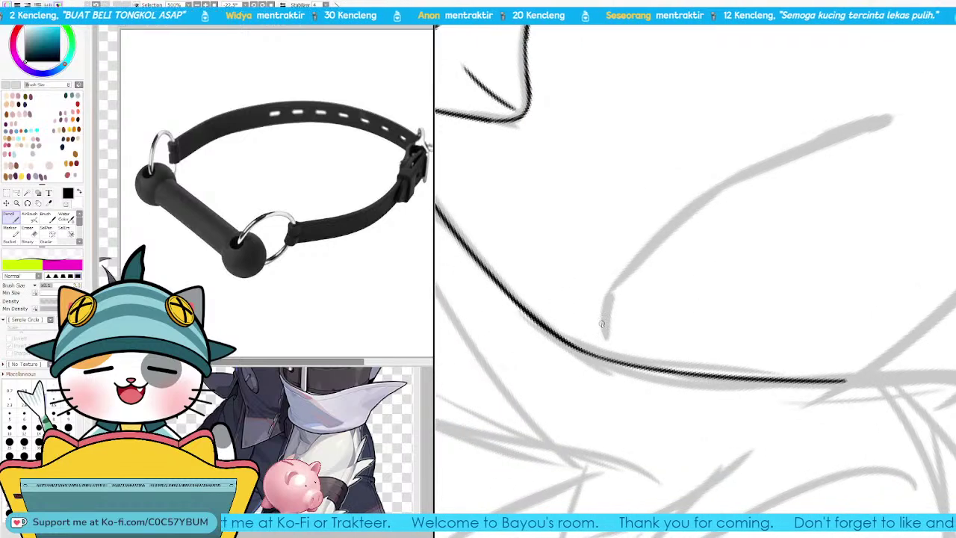
mouse_move(607, 330)
mouse_down()
mouse_move(610, 295)
mouse_move(715, 194)
mouse_up()
key(ctrl+z)
key(ctrl+z)
drag(611, 297, 738, 184)
key(ctrl+z)
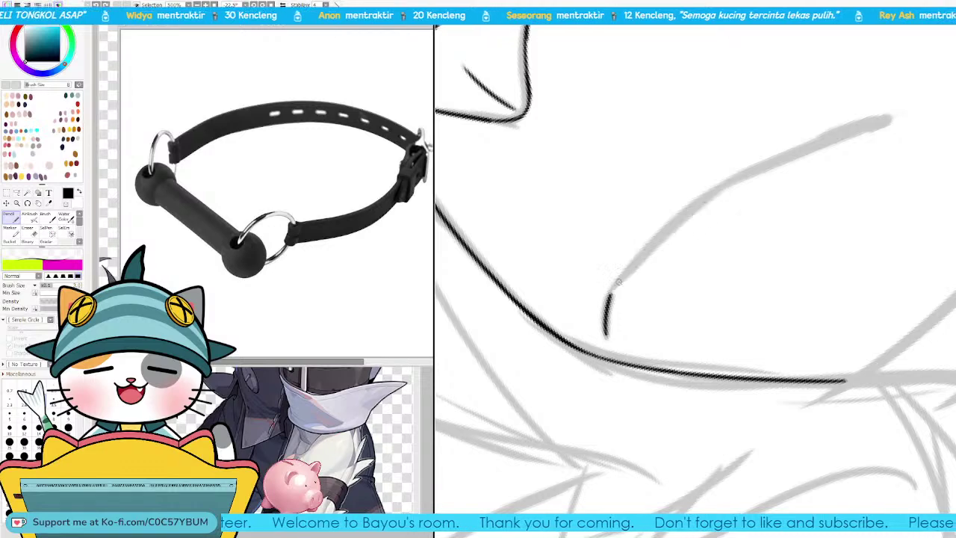
drag(614, 289, 743, 172)
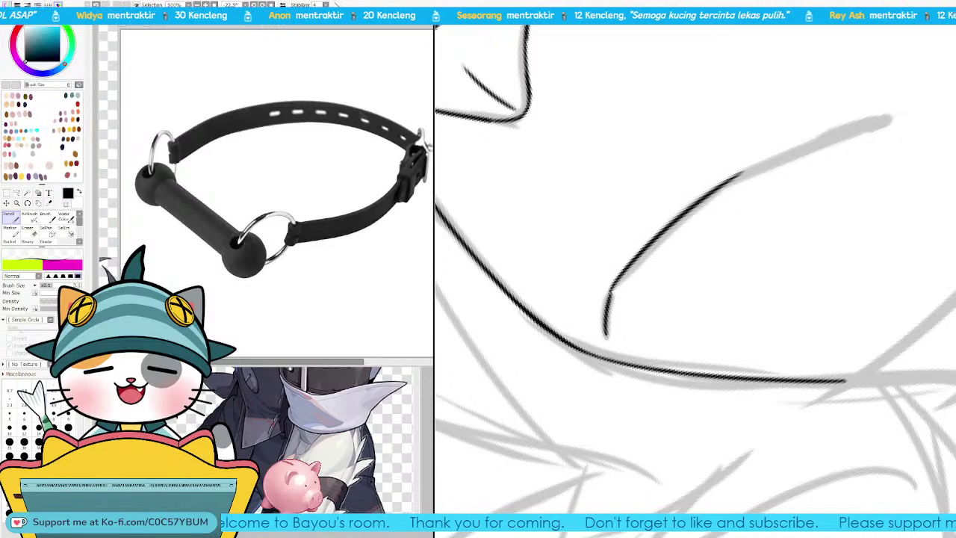
Step: Extend the mouth line to its rear end and thicken the short hook at its front
key(Delete)
drag(850, 147, 770, 249)
drag(606, 286, 711, 174)
key(ctrl+z)
drag(656, 224, 696, 188)
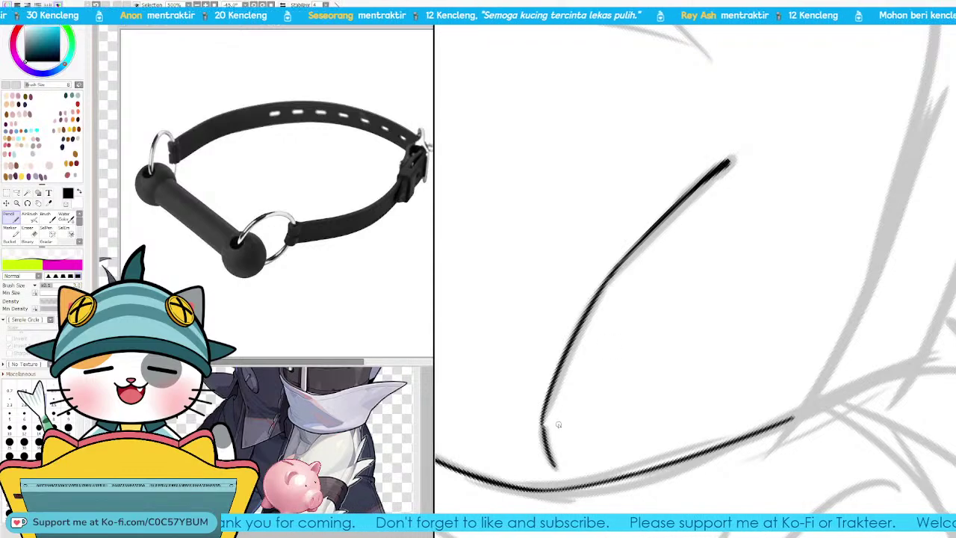
key(ctrl+z)
drag(545, 424, 553, 457)
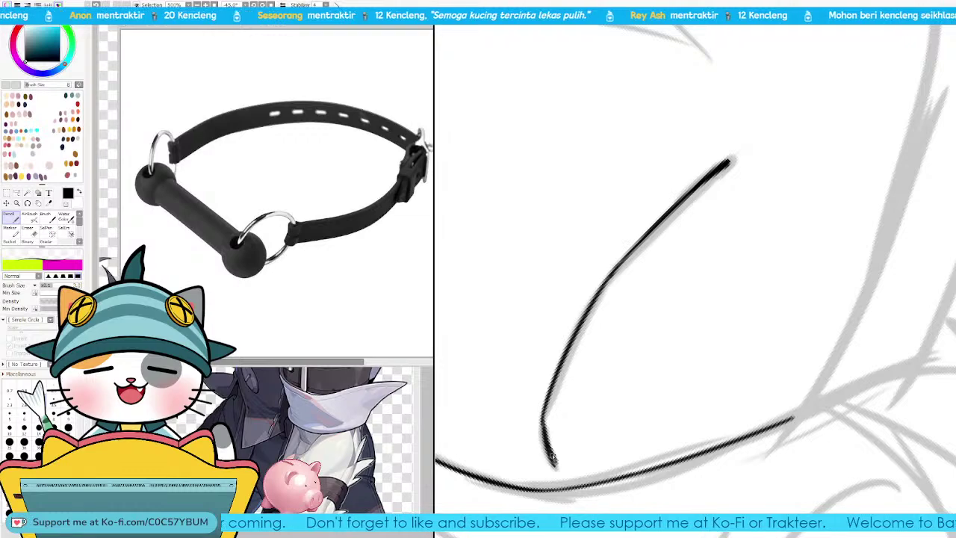
Step: Ink the upper lash line of the wolf's eye in black from the inner corner to the outer tip
key(Home)
scroll(694, 287, down, 5)
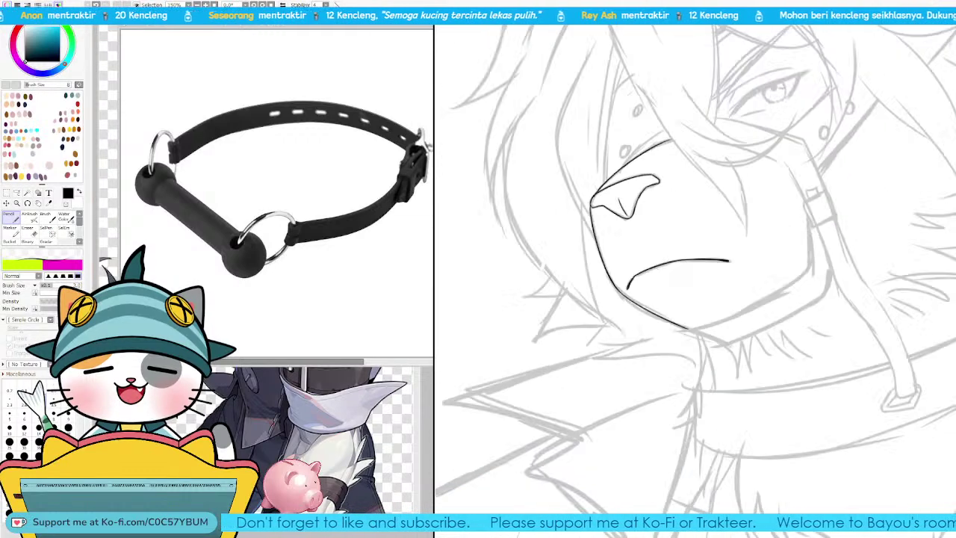
drag(742, 271, 703, 318)
scroll(703, 317, up, 5)
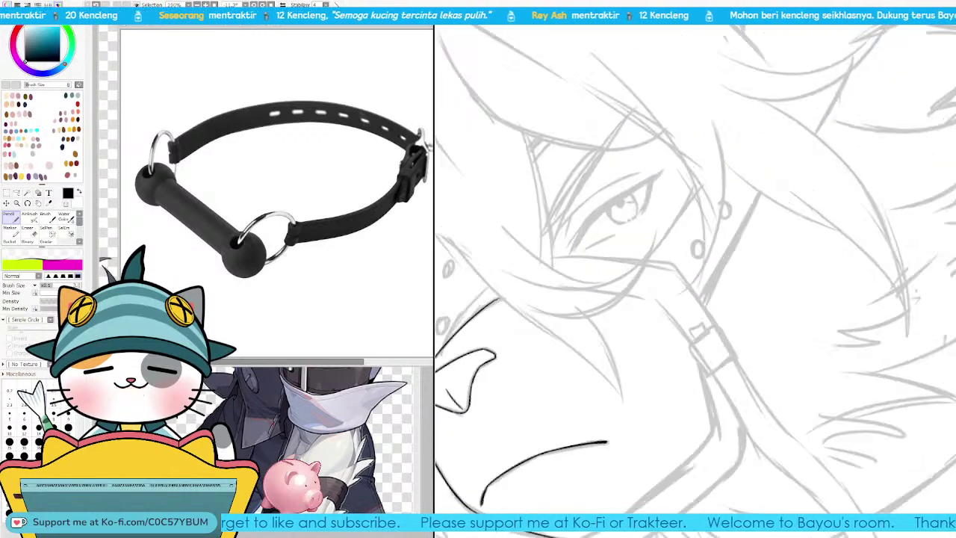
drag(538, 168, 759, 282)
mouse_move(598, 330)
mouse_down()
mouse_move(634, 252)
mouse_move(711, 189)
mouse_up()
key(ctrl+z)
drag(645, 243, 730, 181)
key(ctrl+z)
drag(671, 217, 754, 166)
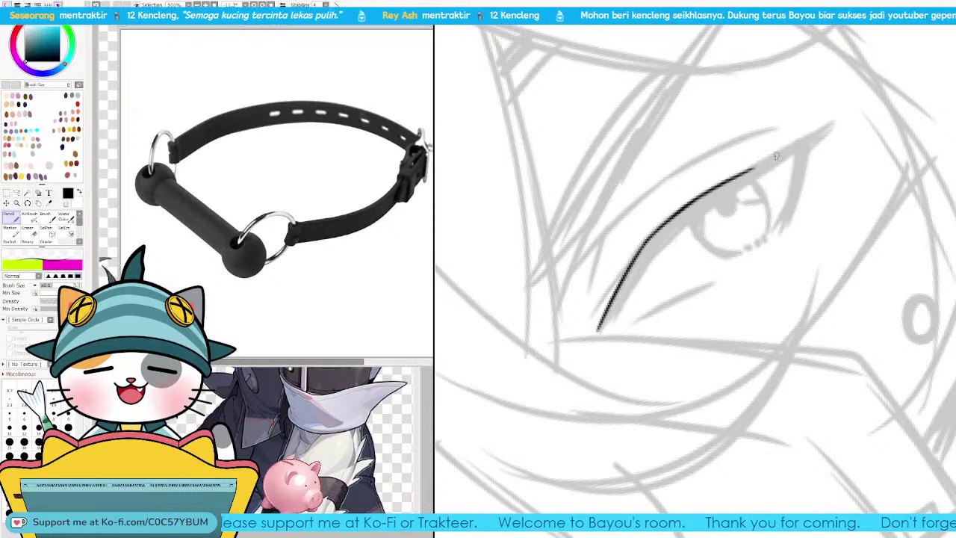
key(ctrl+z)
drag(657, 232, 807, 138)
key(ctrl+z)
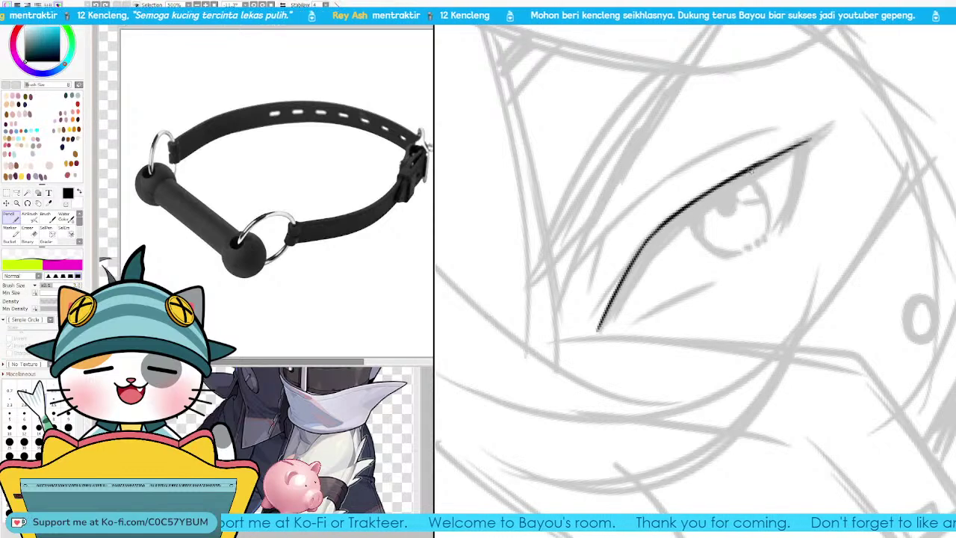
drag(748, 172, 831, 125)
Step: Thicken the inner-corner end of the upper lash line with repeated tapered strokes along its lower side
drag(599, 328, 626, 282)
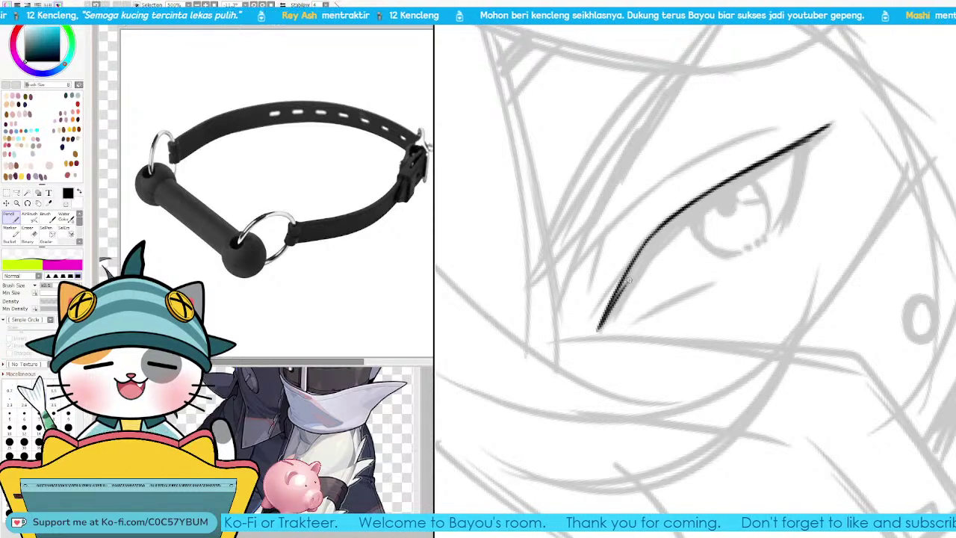
drag(605, 323, 638, 267)
drag(621, 309, 644, 263)
drag(617, 321, 660, 242)
key(ctrl+z)
key(ctrl+z)
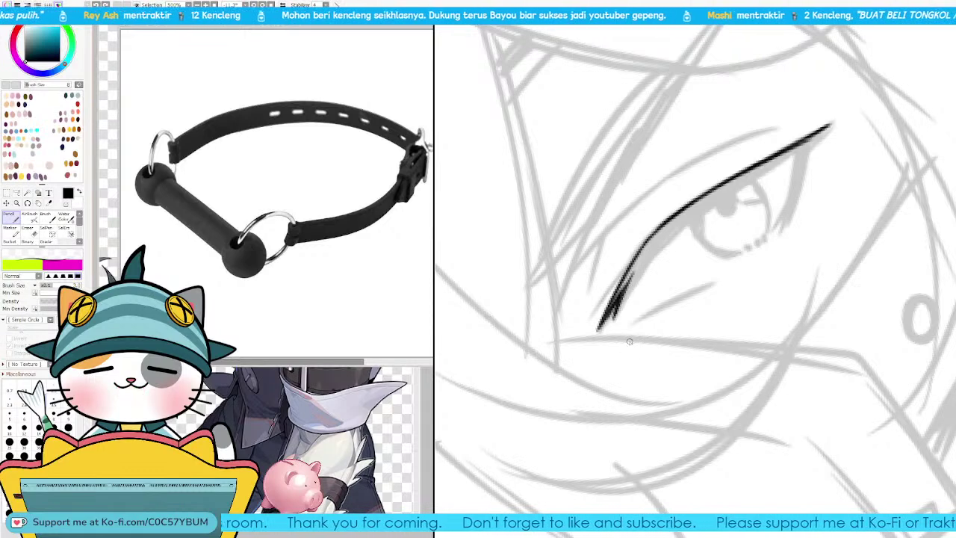
key(ctrl+z)
drag(615, 318, 665, 239)
key(ctrl+z)
key(ctrl+z)
drag(614, 317, 672, 232)
key(ctrl+z)
drag(617, 299, 655, 241)
drag(617, 297, 661, 234)
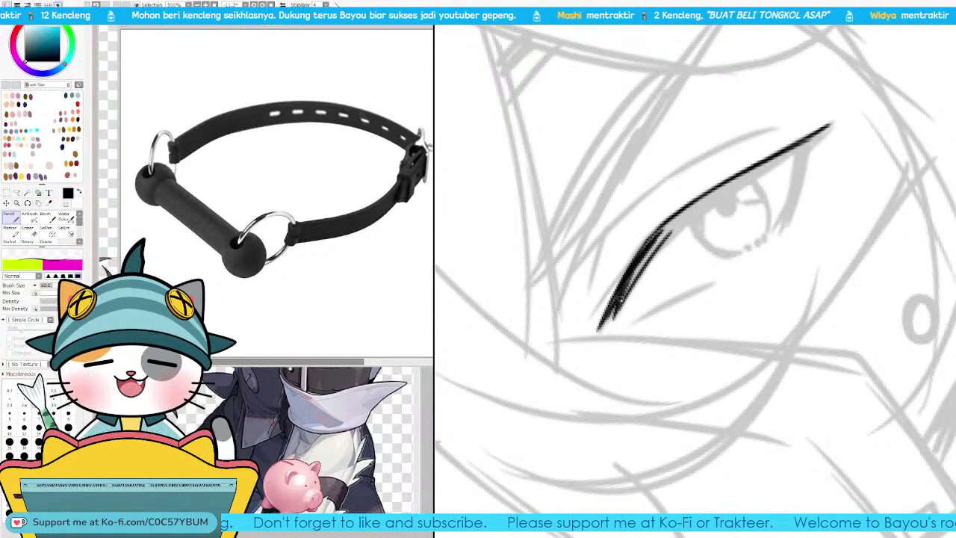
drag(619, 300, 667, 230)
drag(627, 292, 676, 225)
Step: Thicken the middle and outer parts of the upper lash line above the iris, tapering to a pointed outer tip
drag(648, 261, 709, 203)
key(ctrl+z)
key(ctrl+z)
mouse_move(659, 249)
mouse_down()
mouse_move(721, 198)
mouse_move(712, 205)
mouse_up()
key(ctrl+z)
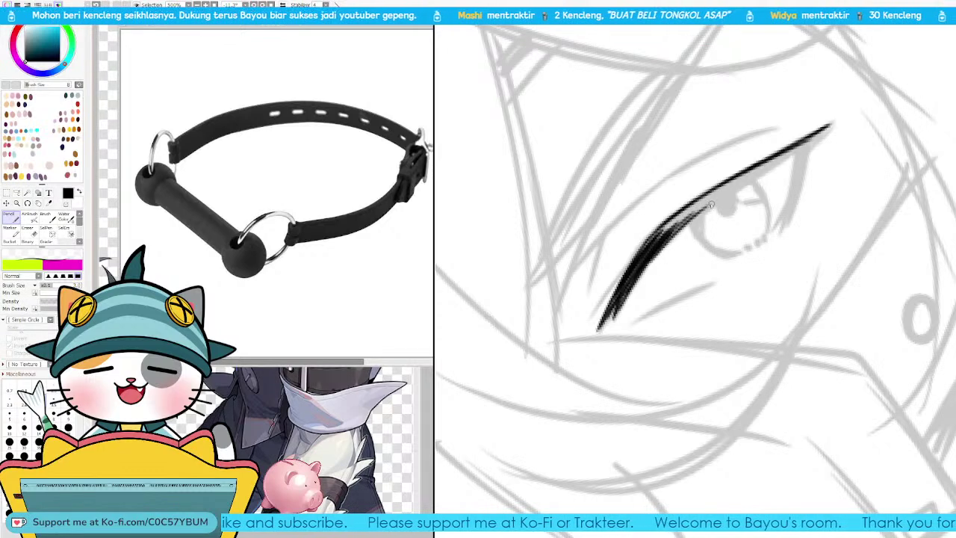
drag(657, 251, 698, 205)
drag(649, 247, 711, 196)
drag(671, 229, 737, 181)
mouse_move(679, 222)
mouse_down()
mouse_move(754, 171)
mouse_move(719, 191)
mouse_up()
drag(686, 221, 792, 152)
drag(743, 184, 837, 119)
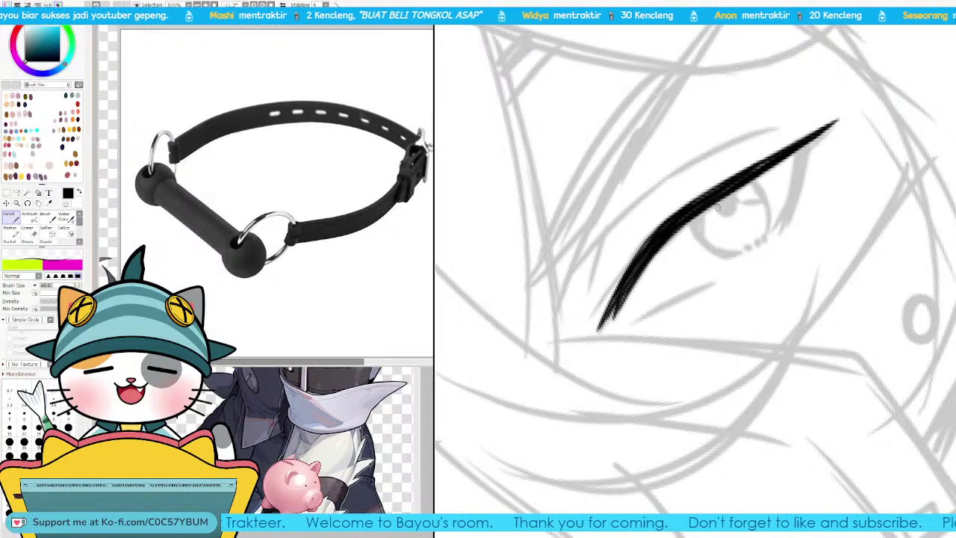
Step: Add a thin extra lash stroke along the outside of the lash line's inner-corner end
drag(591, 319, 666, 221)
key(ctrl+z)
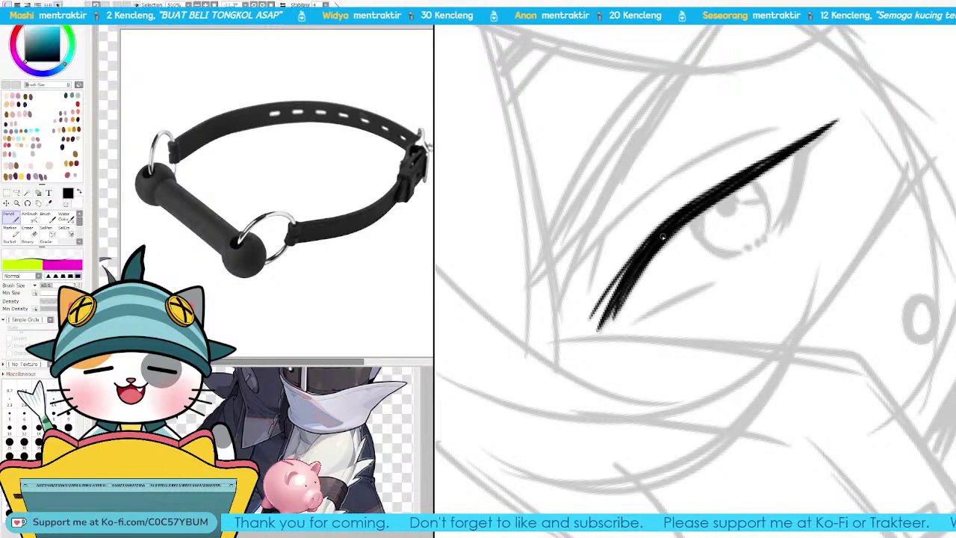
key(ctrl)
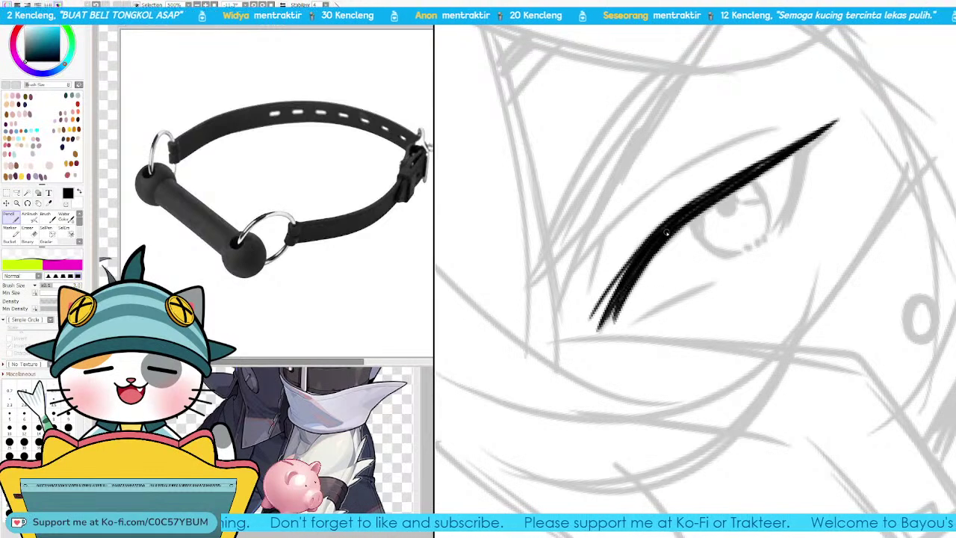
Step: Ink the eyelid crease above the lash line and a short branch line descending from its inner end
drag(618, 236, 680, 238)
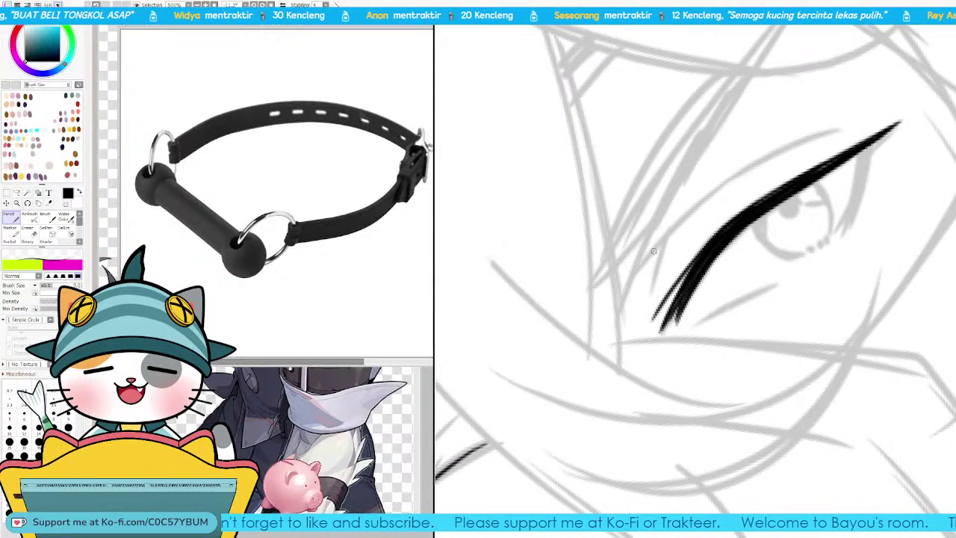
mouse_move(638, 266)
mouse_down()
mouse_move(785, 148)
mouse_move(655, 243)
mouse_move(845, 127)
mouse_move(645, 263)
mouse_move(707, 198)
mouse_up()
key(ctrl+z)
key(ctrl+z)
key(ctrl+z)
drag(629, 284, 783, 148)
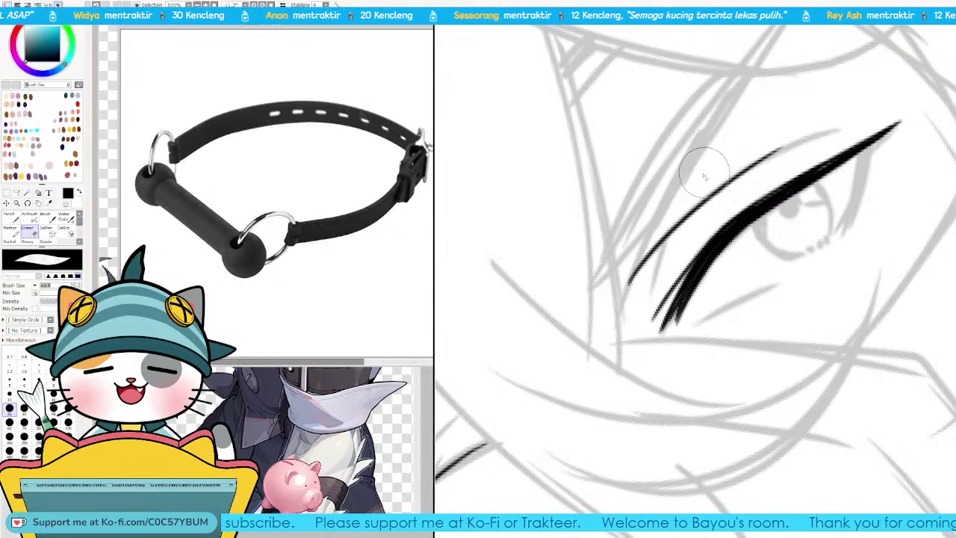
key(ctrl+z)
drag(735, 180, 853, 122)
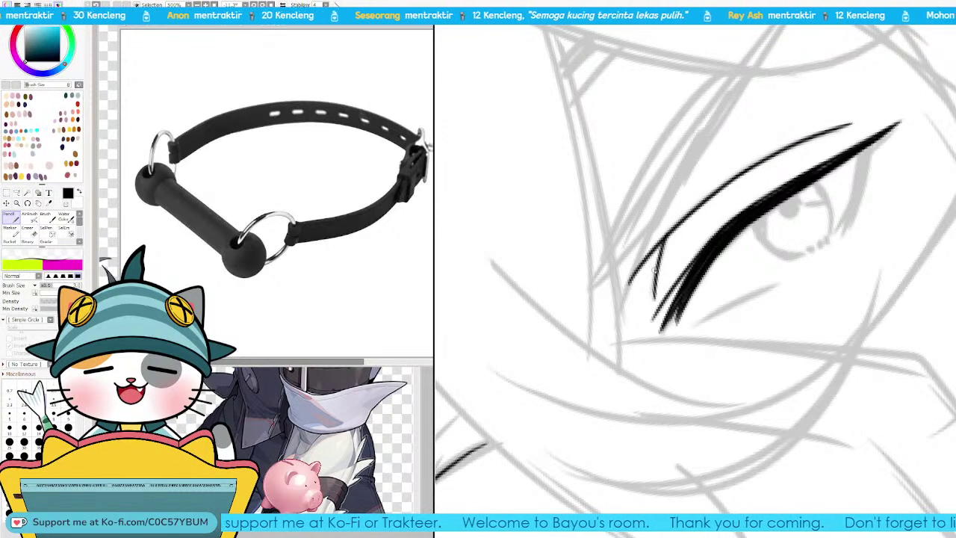
drag(667, 238, 651, 289)
Step: Ink the short slanted lower-lid line beneath the eye
drag(751, 259, 665, 283)
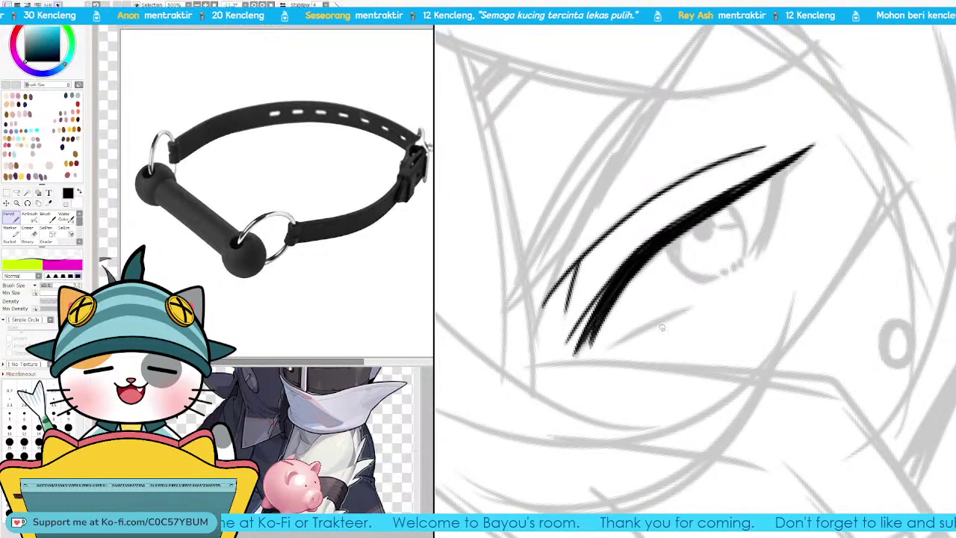
drag(615, 347, 695, 307)
key(ctrl+z)
drag(616, 347, 694, 306)
Step: Ink the outer edge of the eye down from the lash line and thicken it where it meets the upper lid
drag(775, 177, 750, 256)
key(ctrl+z)
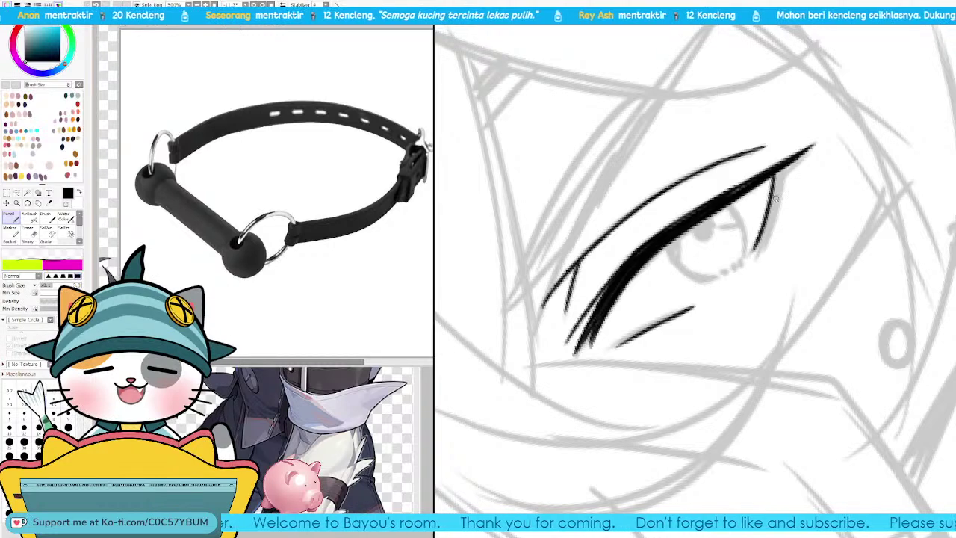
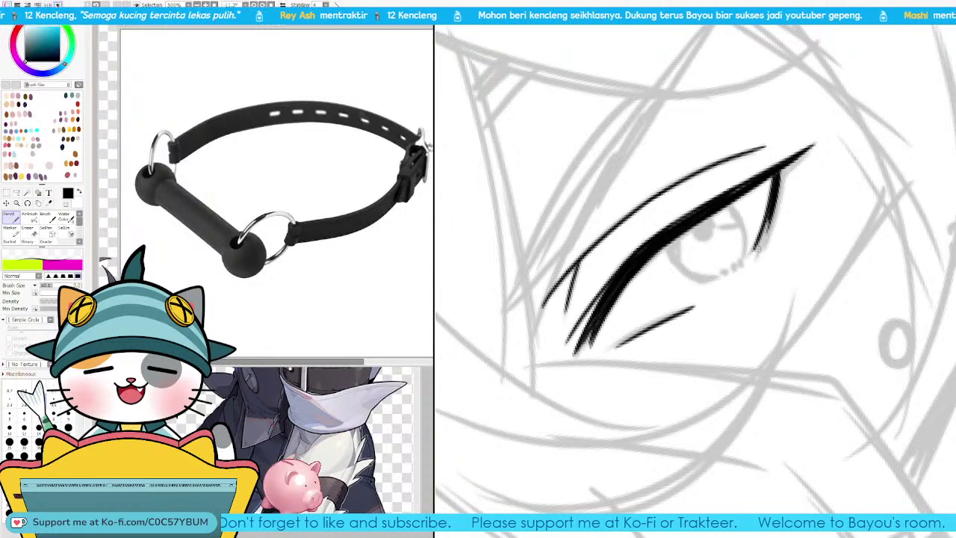
drag(780, 171, 775, 193)
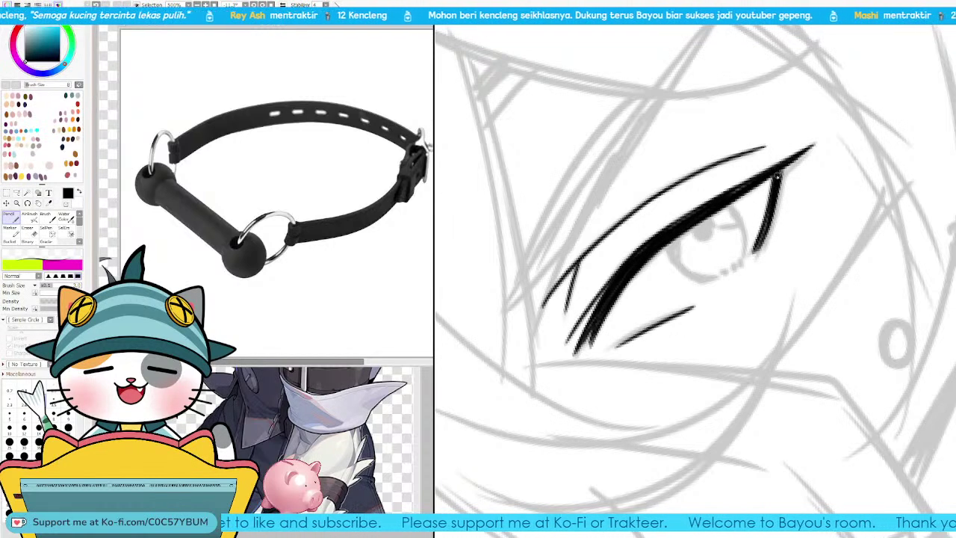
key(End)
key(End)
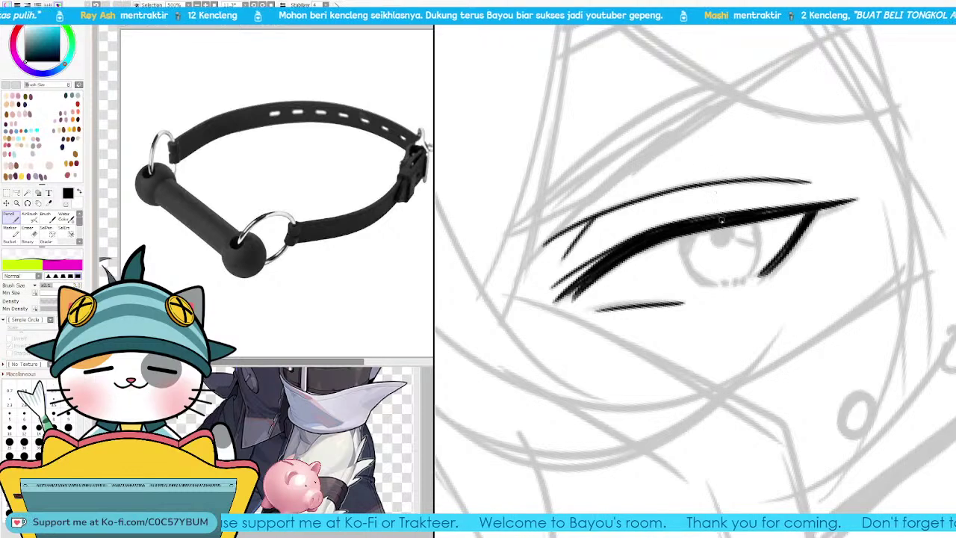
Step: Ink the rounded iris outline on both sides beneath the lash line and fill the pupil solid black
mouse_move(687, 235)
mouse_down()
mouse_move(701, 280)
mouse_move(716, 284)
mouse_move(685, 252)
mouse_move(694, 273)
mouse_up()
key(ctrl+z)
key(ctrl+z)
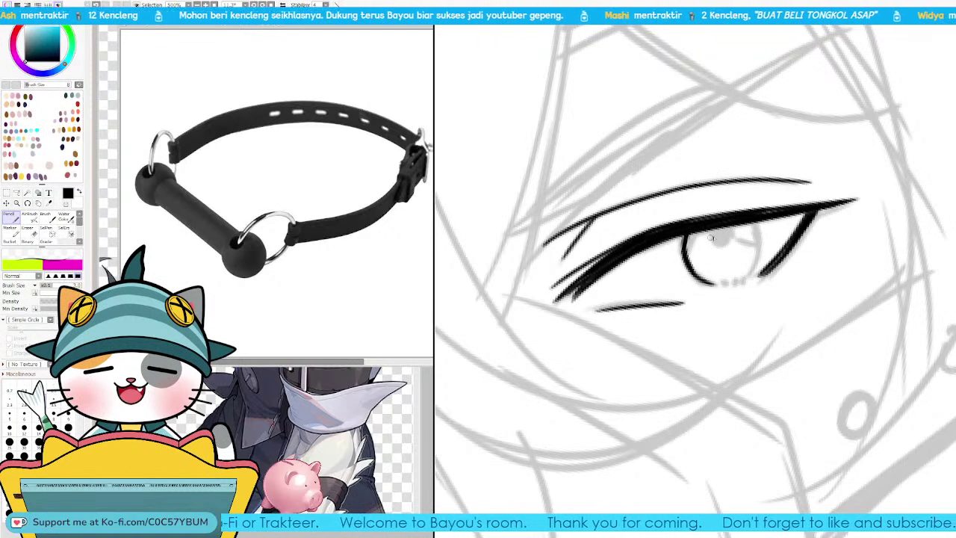
drag(757, 253, 757, 264)
key(ctrl+z)
mouse_move(754, 224)
mouse_down()
mouse_move(758, 264)
mouse_move(749, 277)
mouse_up()
key(ctrl+z)
drag(750, 222, 752, 258)
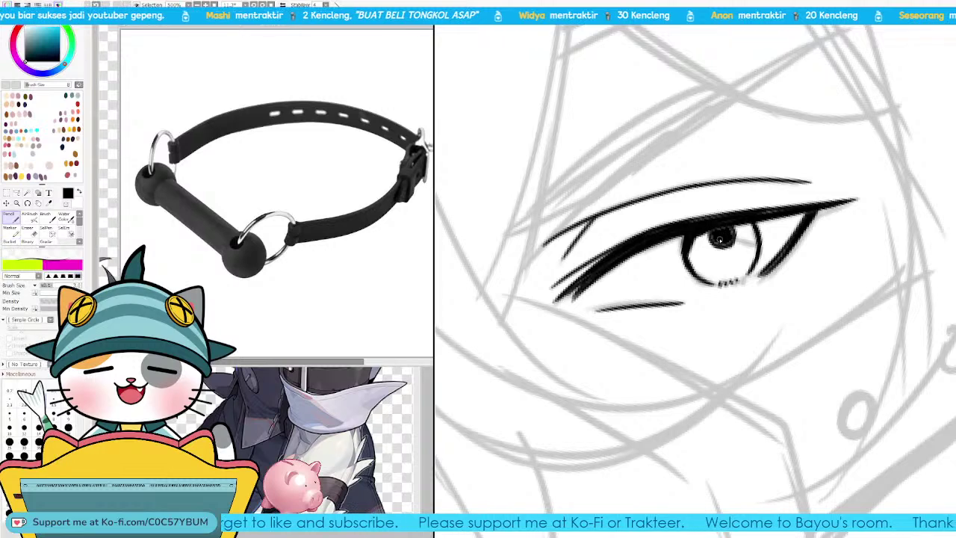
click(11, 241)
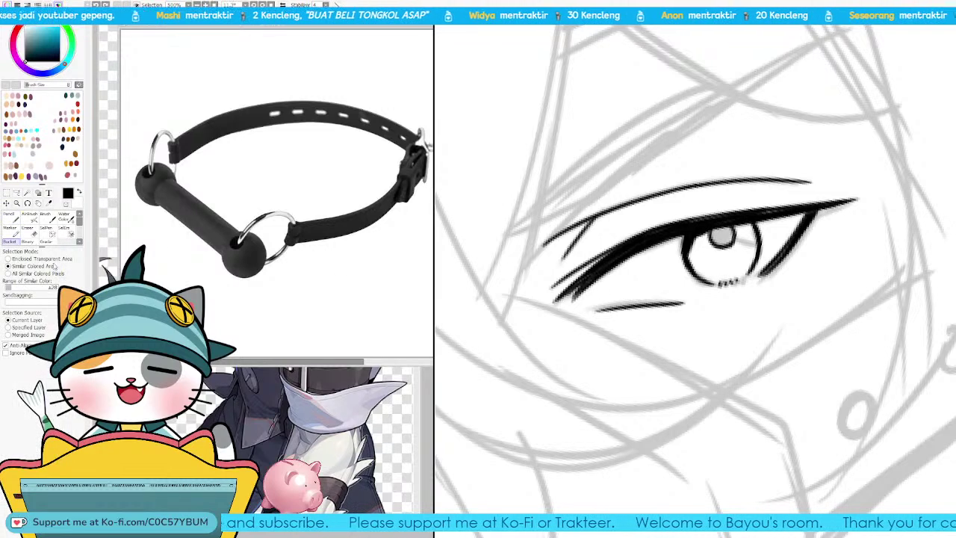
key(n)
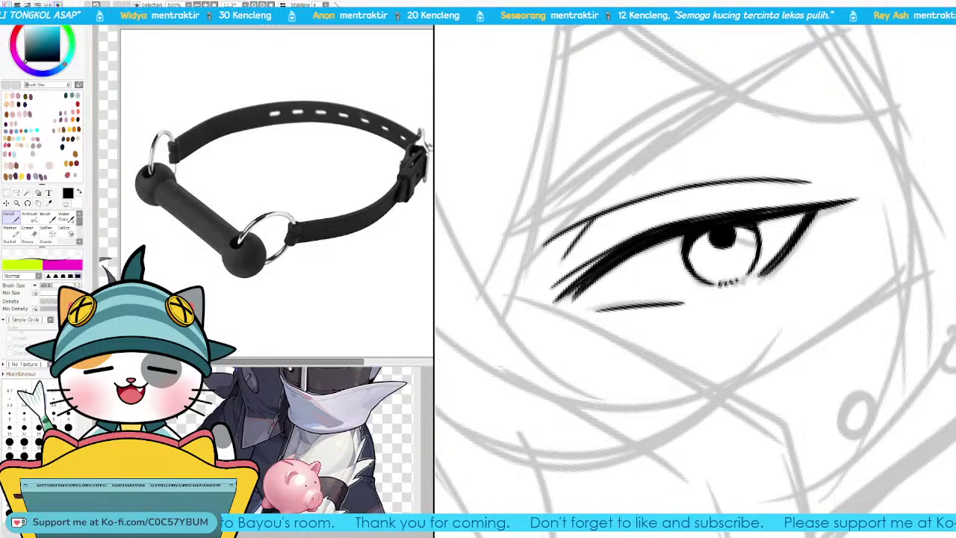
Step: Ink the eyebrow's long upper line, slanting up from its inner tip above the eyelid crease to its outer end
key(Page_Down)
drag(670, 269, 699, 308)
drag(635, 307, 724, 204)
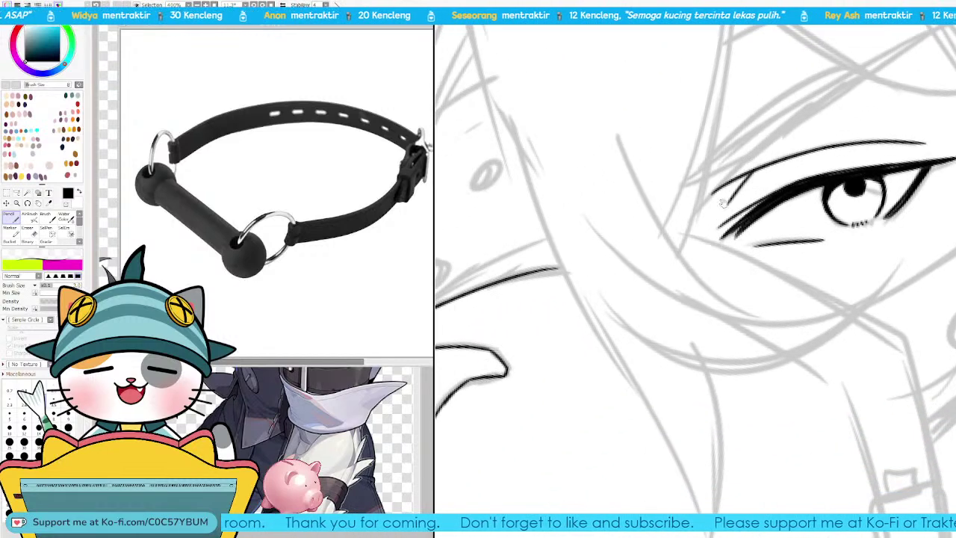
drag(764, 261, 656, 363)
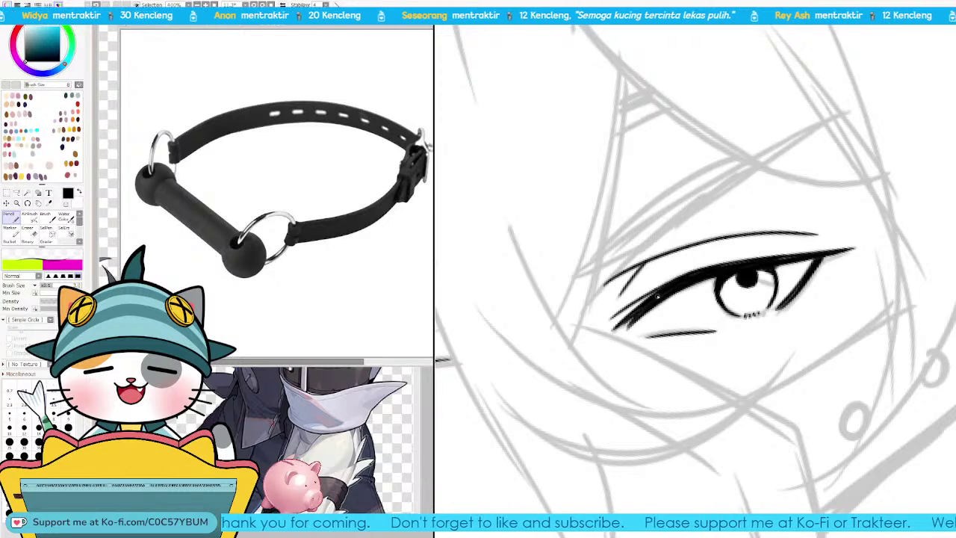
drag(747, 247, 744, 264)
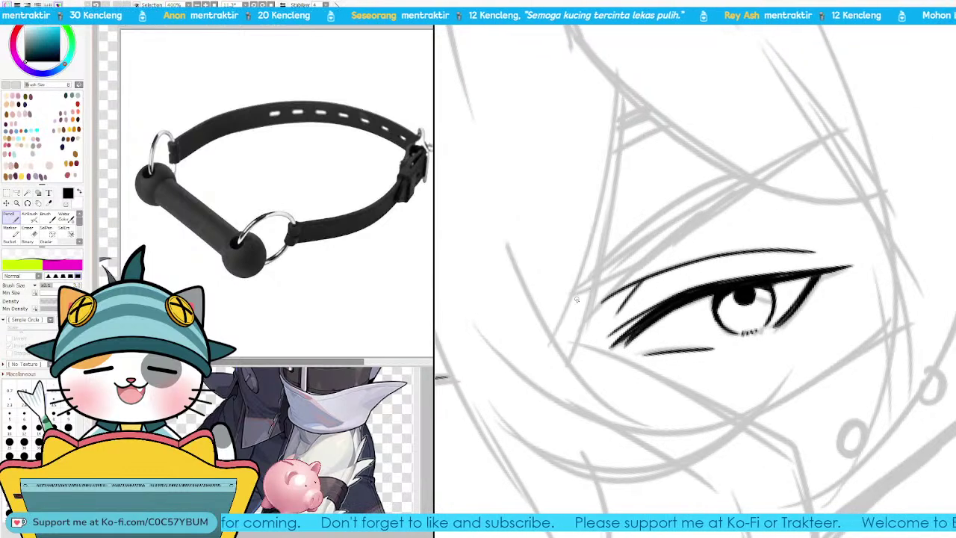
drag(574, 295, 781, 161)
key(ctrl+z)
key(ctrl+z)
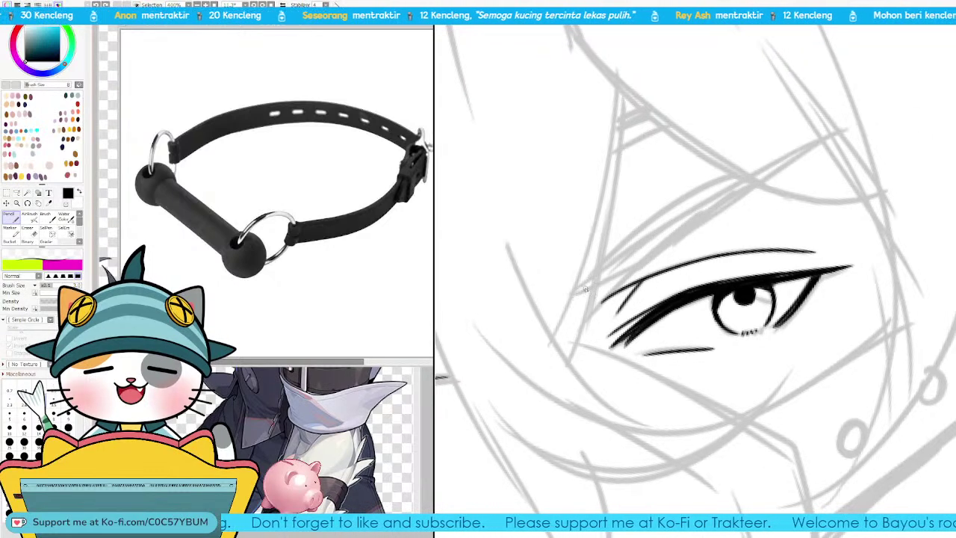
mouse_move(566, 294)
mouse_down()
mouse_move(783, 155)
mouse_move(834, 136)
mouse_up()
key(ctrl+z)
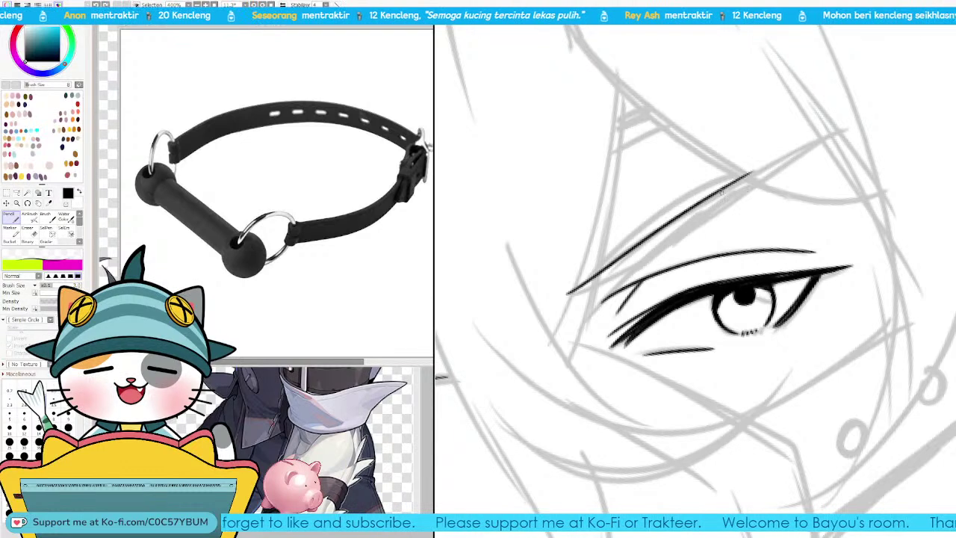
drag(718, 193, 845, 132)
key(ctrl+z)
drag(732, 185, 853, 125)
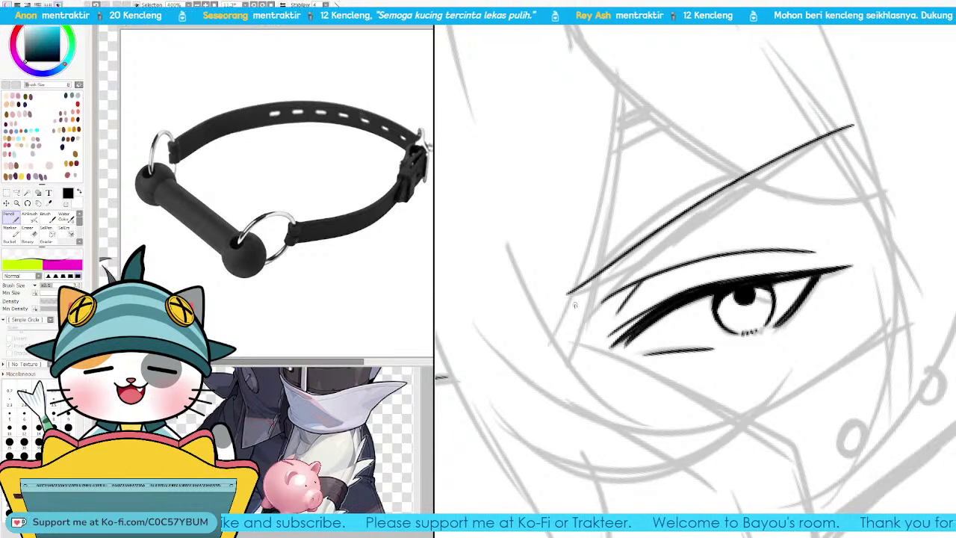
Step: Ink the eyebrow's lower edge from the inner tip so that it tapers into the upper line near the outer end
mouse_move(568, 292)
mouse_down()
mouse_move(647, 256)
mouse_move(603, 283)
mouse_move(728, 197)
mouse_up()
key(ctrl+z)
key(ctrl+z)
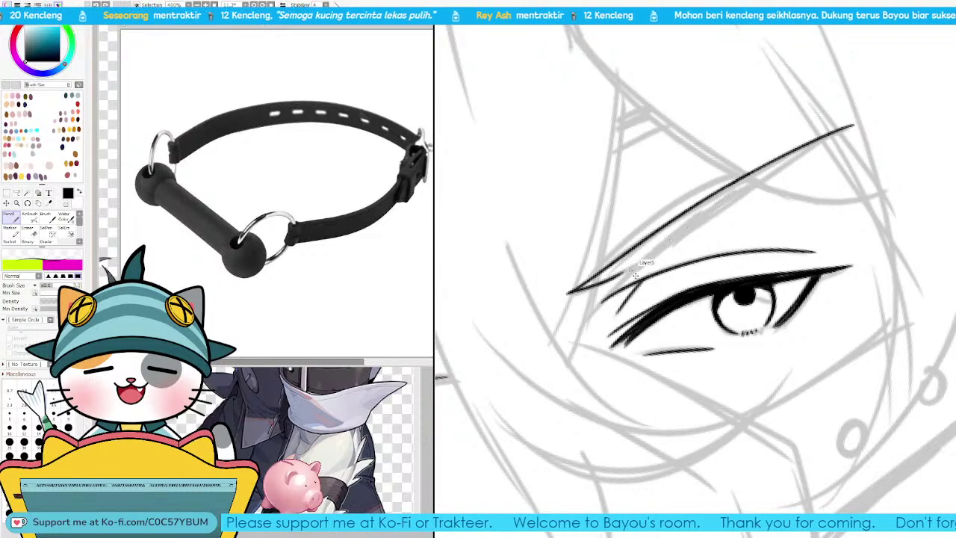
drag(616, 278, 759, 174)
drag(717, 204, 817, 144)
key(ctrl+z)
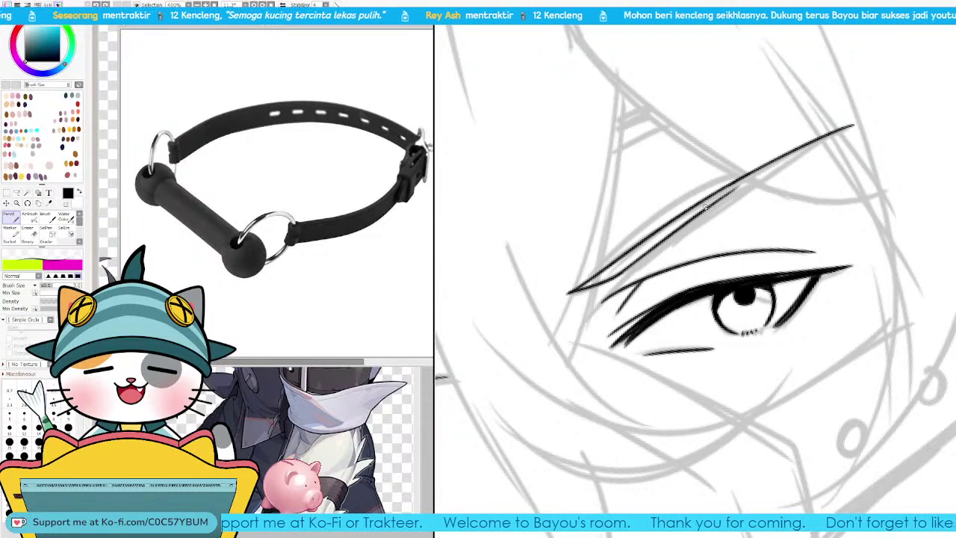
drag(706, 207, 841, 131)
key(ctrl+z)
drag(724, 196, 828, 135)
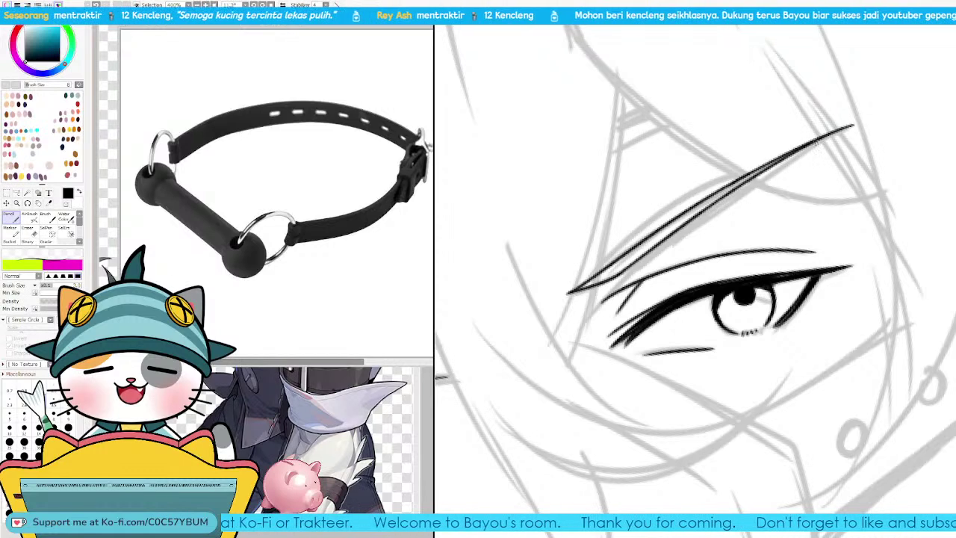
Step: Ink the outer curved edge of the hair lock hanging between the muzzle and the eye
scroll(683, 285, down, 3)
scroll(683, 284, down, 6)
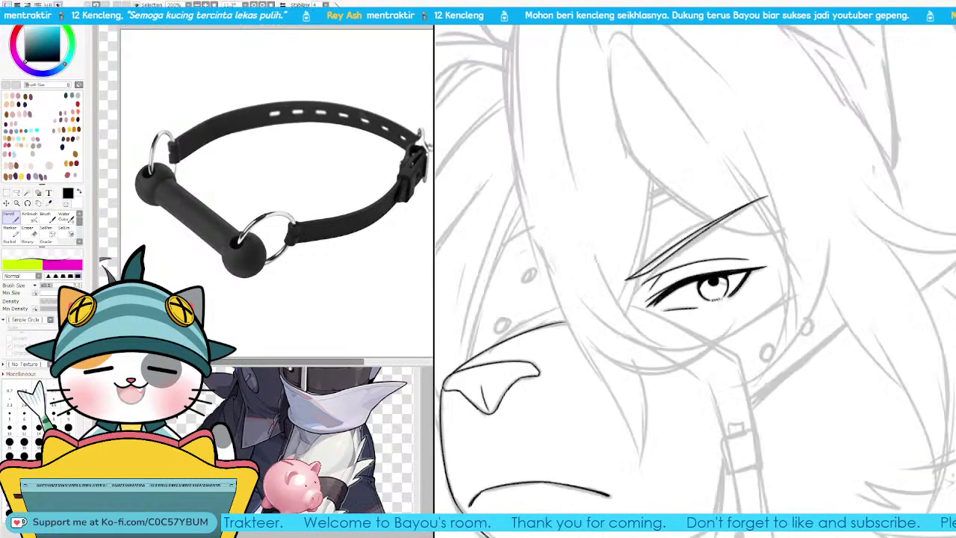
scroll(809, 312, up, 1)
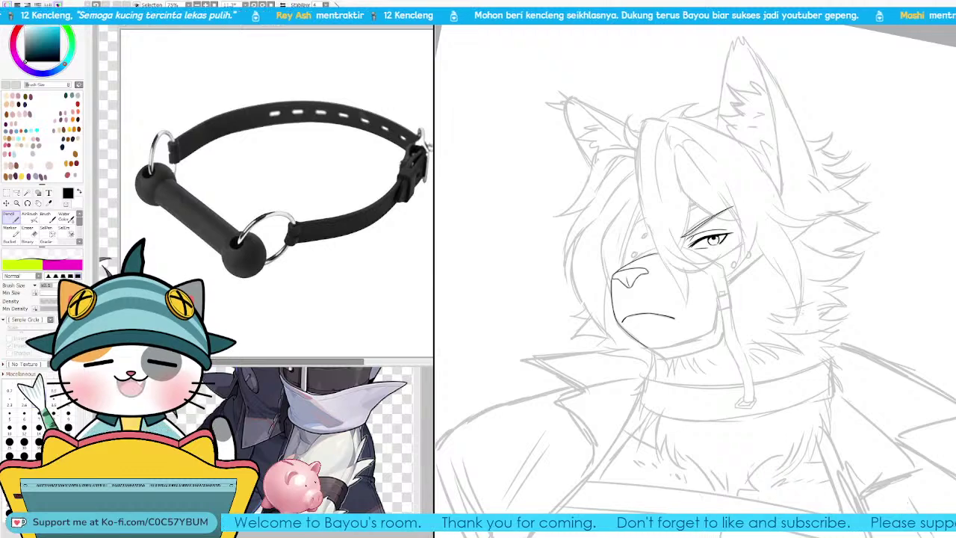
scroll(815, 299, up, 3)
drag(817, 294, 817, 323)
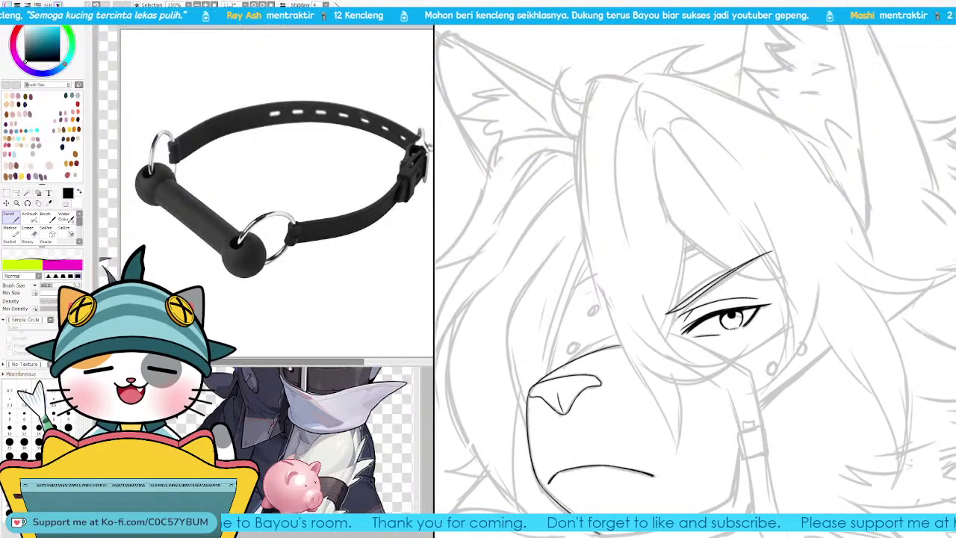
key(End)
key(End)
key(End)
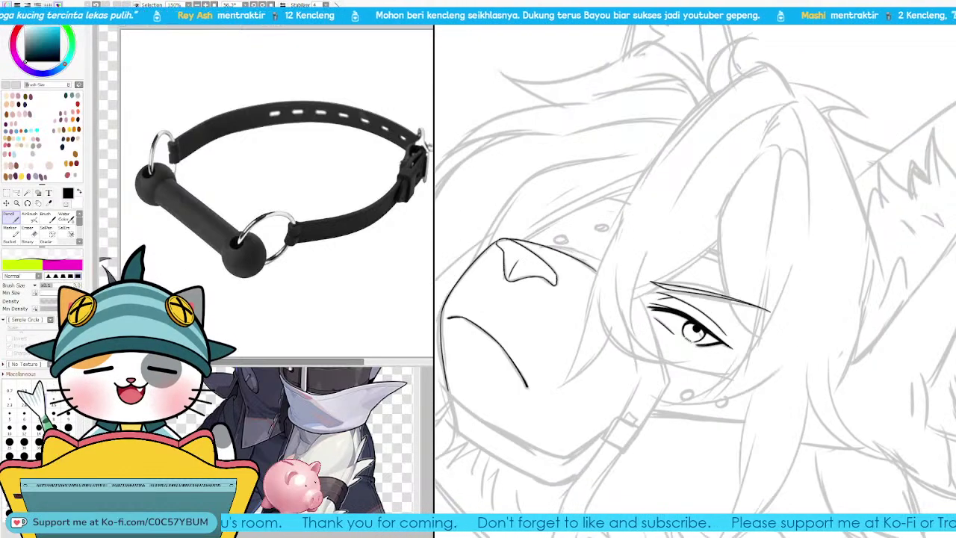
key(End)
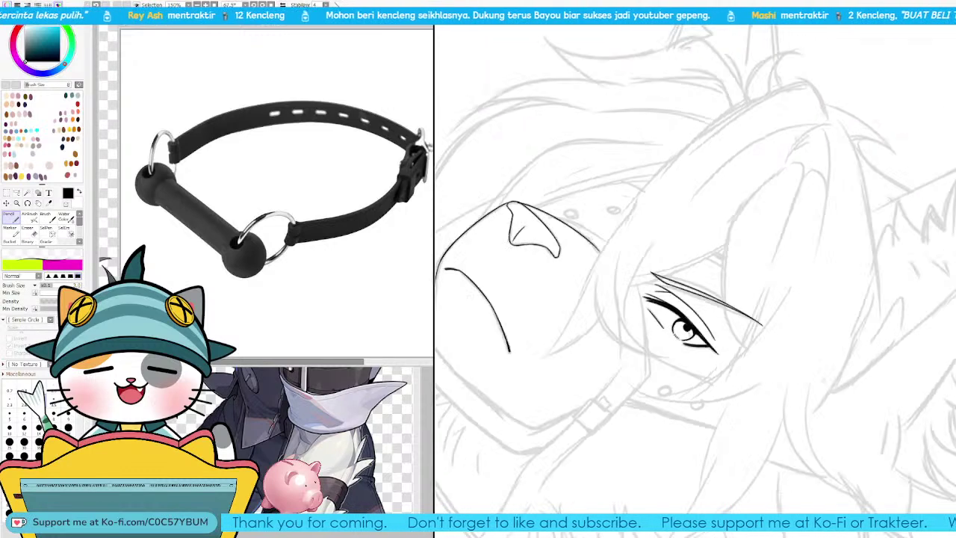
scroll(930, 263, up, 2)
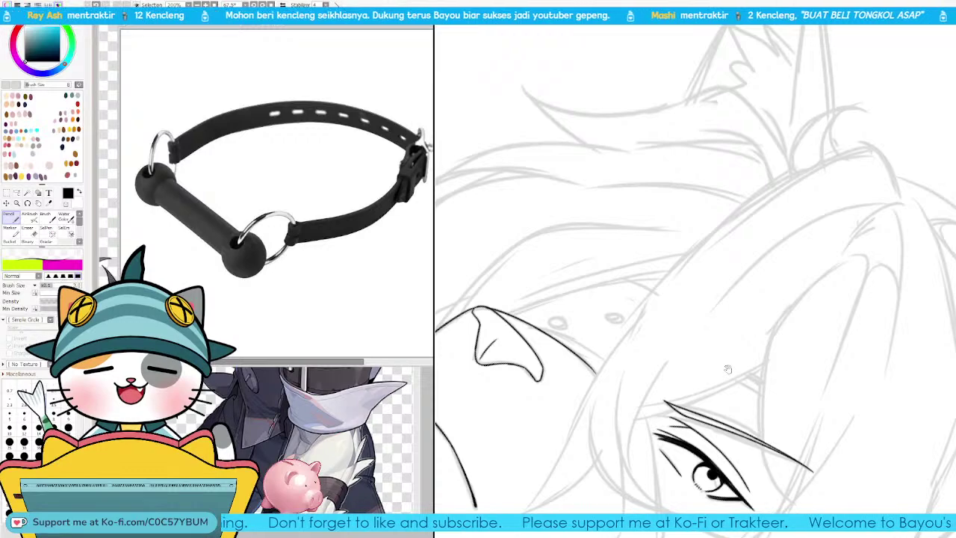
drag(740, 380, 687, 393)
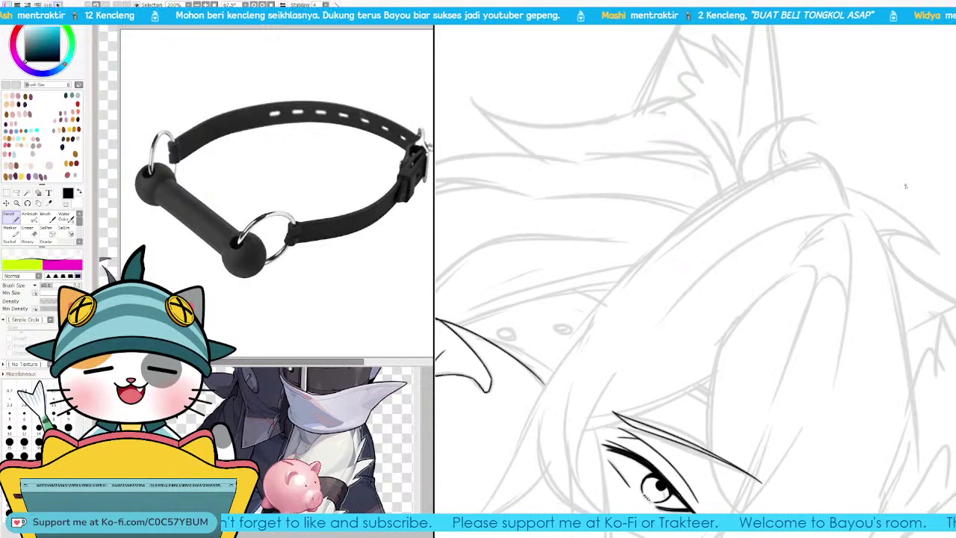
key(End)
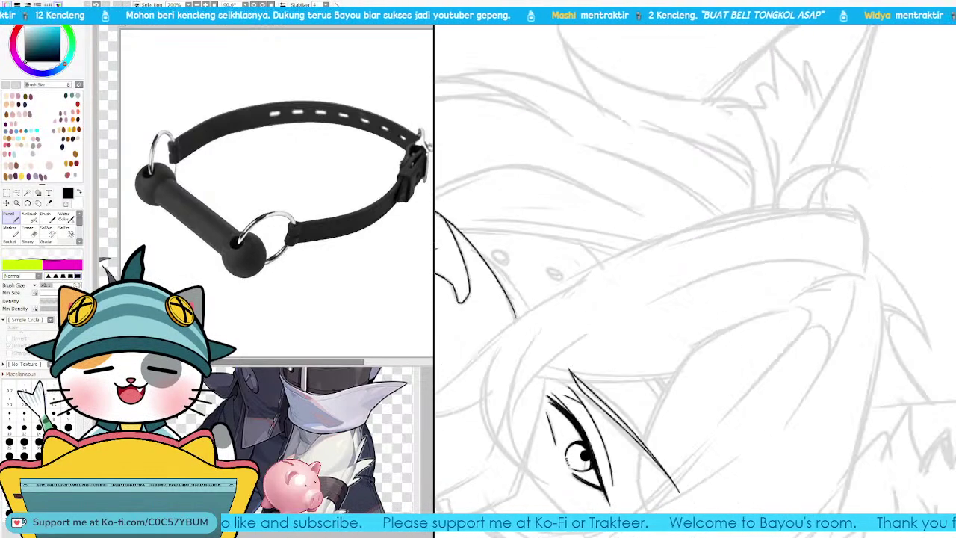
drag(672, 349, 713, 332)
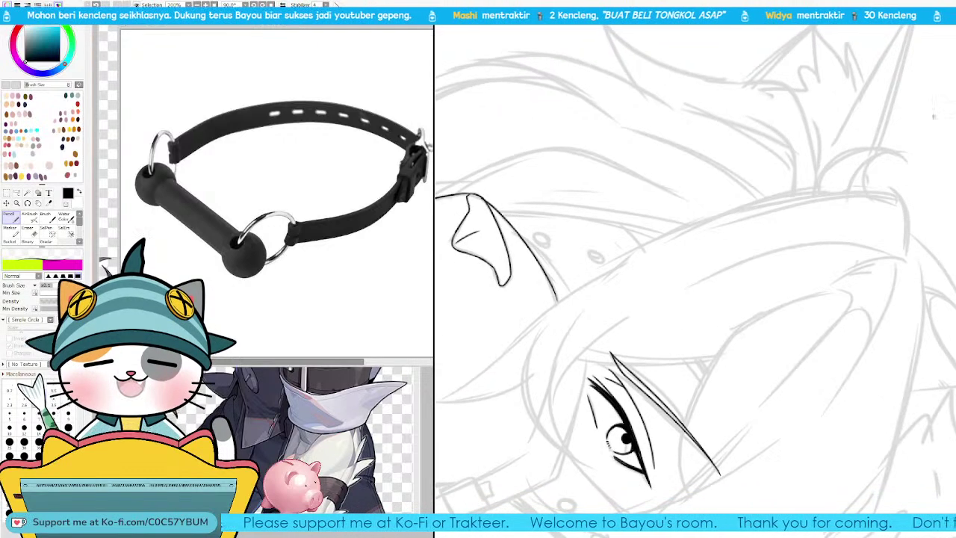
drag(739, 286, 839, 258)
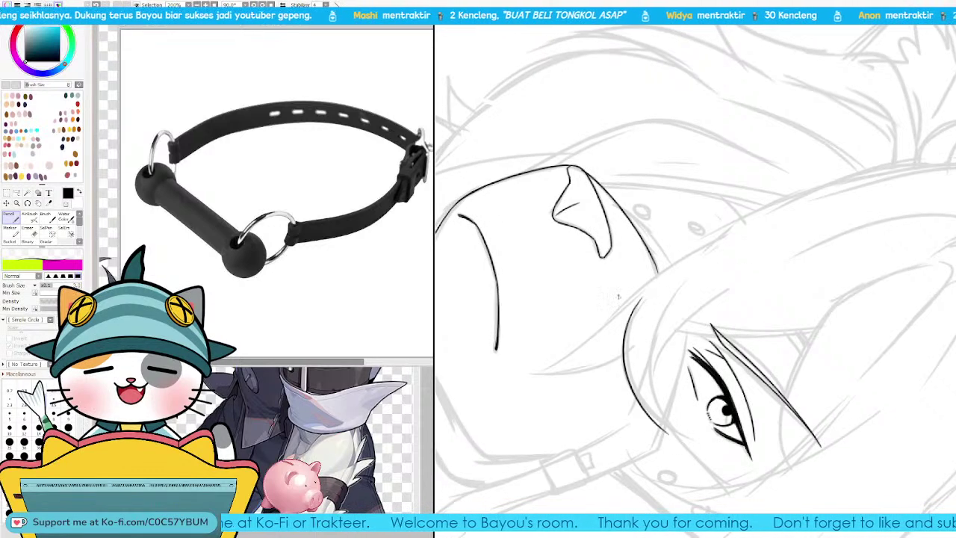
drag(643, 295, 681, 437)
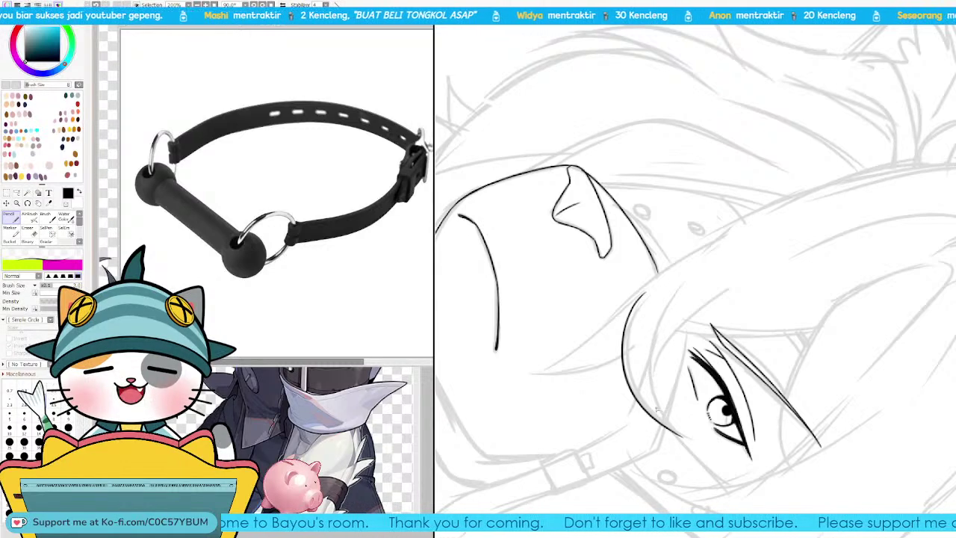
Step: Ink the second curved line inside the hair lock and extend it to meet the outer edge at the lock's tip
mouse_move(678, 434)
mouse_down()
mouse_move(692, 283)
mouse_move(652, 393)
mouse_up()
key(ctrl+z)
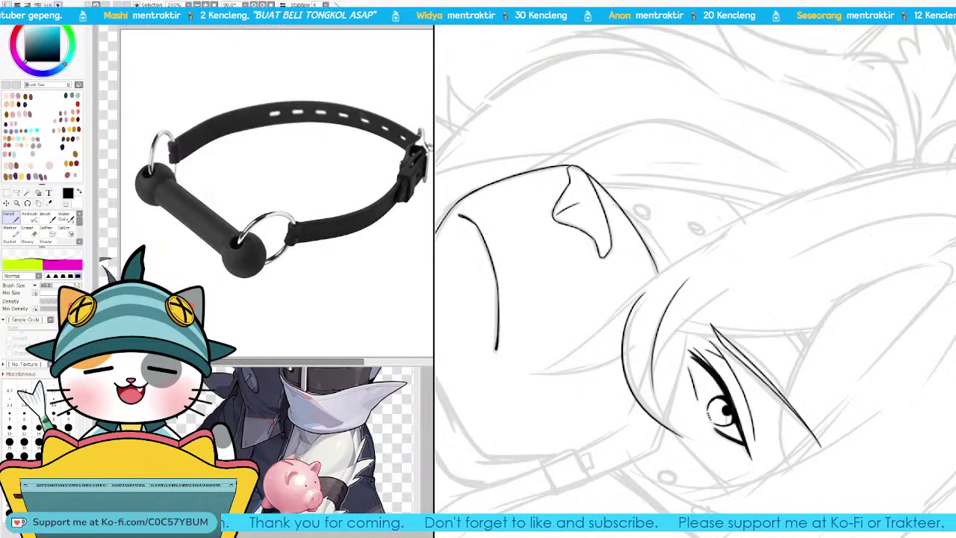
scroll(690, 306, up, 2)
key(End)
key(End)
key(End)
key(End)
key(End)
drag(629, 353, 850, 302)
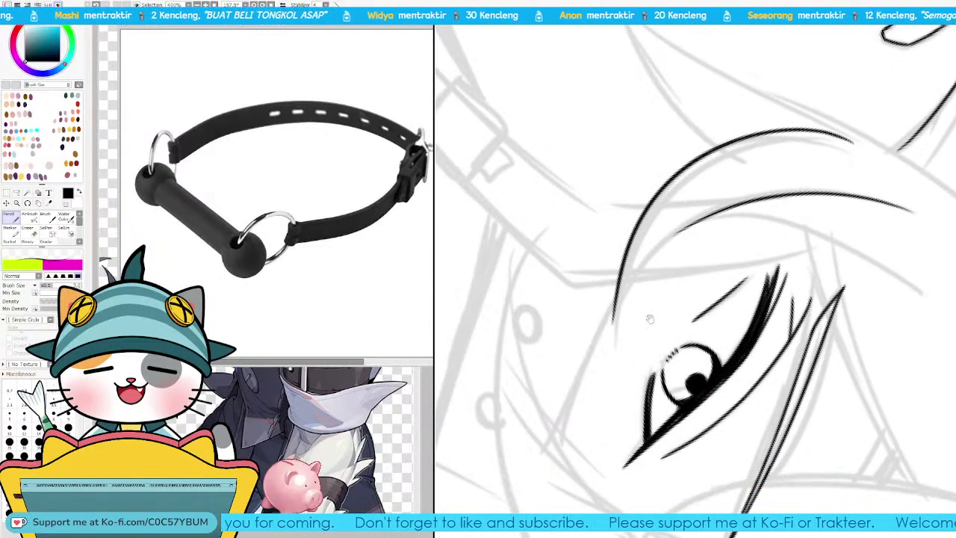
drag(614, 322, 661, 244)
key(ctrl+z)
drag(614, 321, 693, 223)
key(ctrl+z)
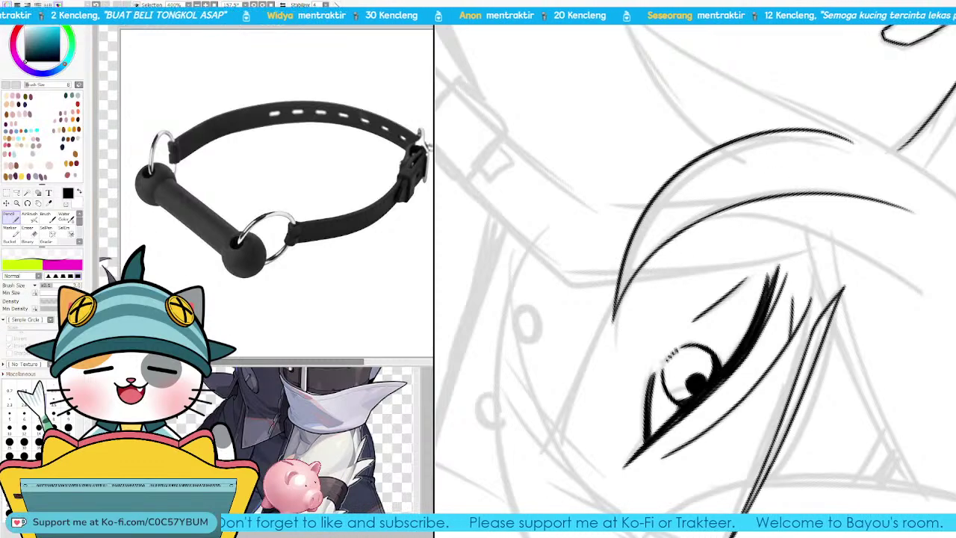
Step: Ink a third curved hair line branching from the lock's inner line and running past the eyebrow's inner tip toward the forehead
key(Delete)
key(Delete)
key(Delete)
key(Delete)
key(Delete)
key(Delete)
key(Delete)
drag(672, 239, 665, 425)
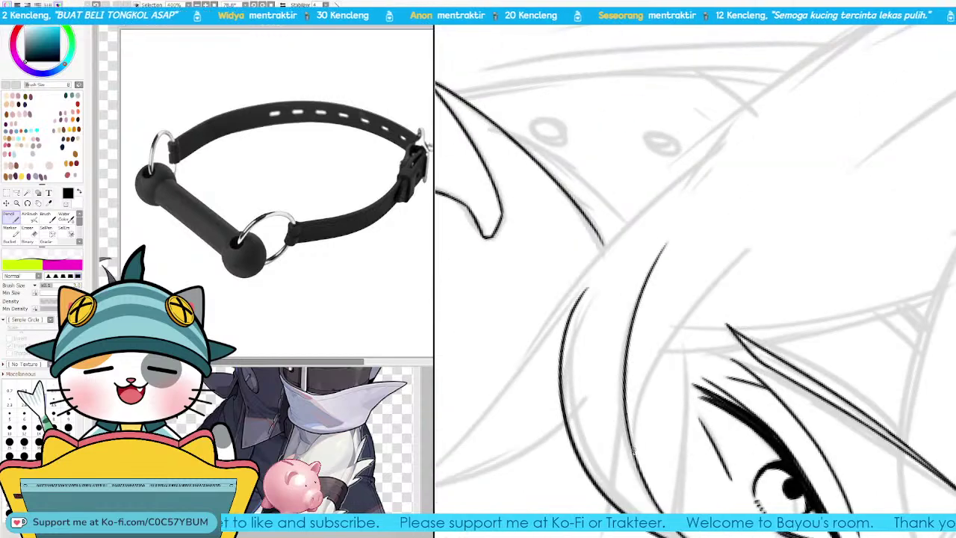
mouse_move(633, 453)
mouse_down()
mouse_move(654, 367)
mouse_move(790, 209)
mouse_up()
key(ctrl+z)
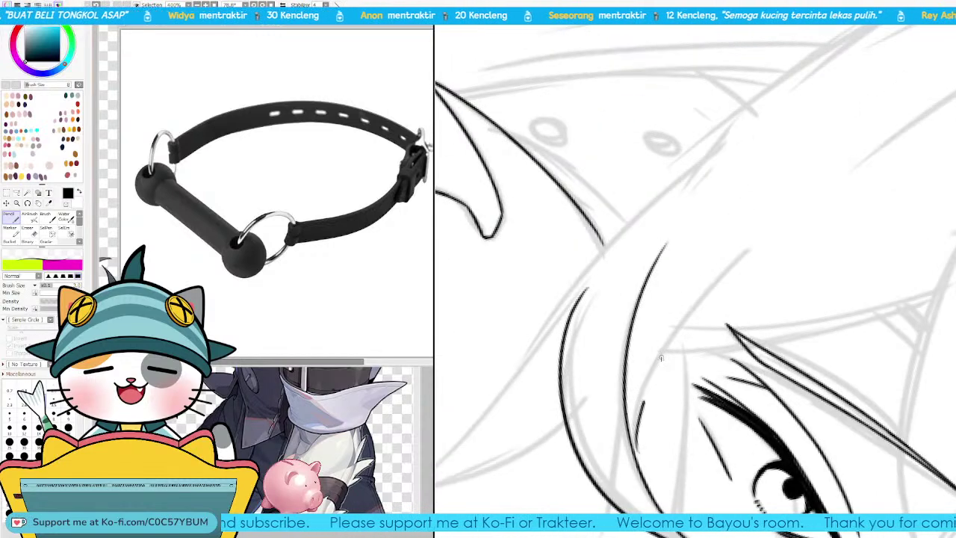
drag(642, 407, 788, 207)
key(ctrl+z)
drag(636, 448, 777, 212)
key(ctrl+z)
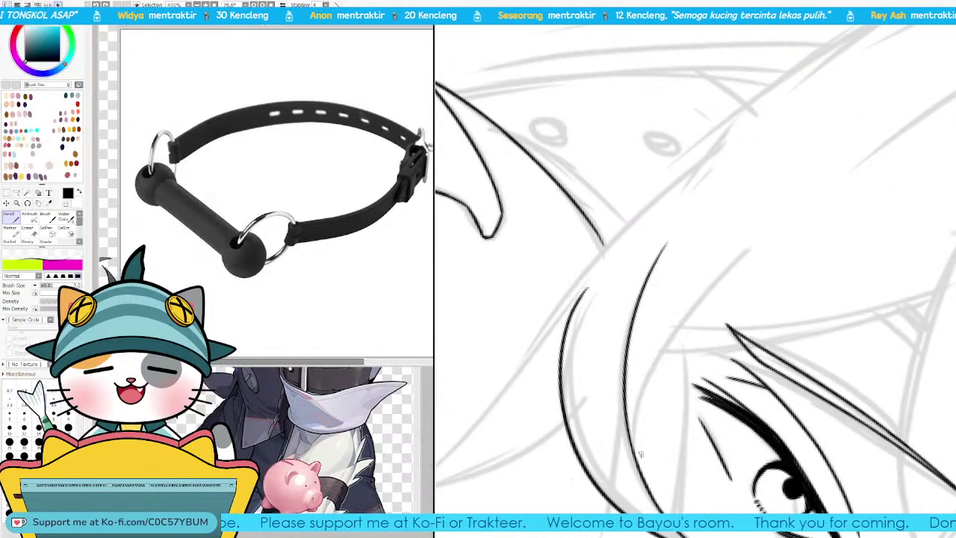
key(e)
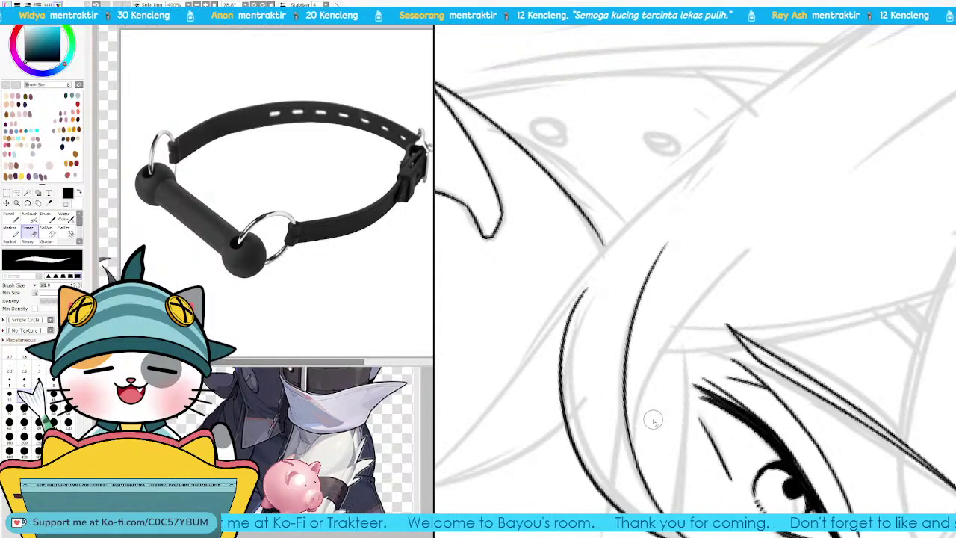
key(n)
drag(636, 452, 777, 216)
key(ctrl+z)
drag(636, 454, 762, 243)
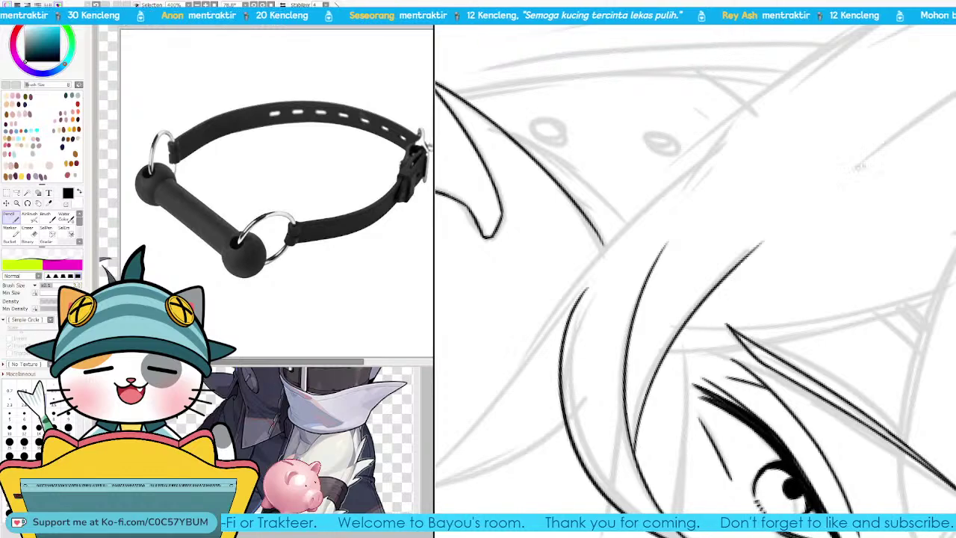
Step: Ink the long outer contour of the fringe from the forehead down past the end of the muzzle's bridge line
mouse_move(600, 307)
mouse_down()
mouse_move(600, 395)
mouse_move(751, 301)
mouse_move(617, 399)
mouse_up()
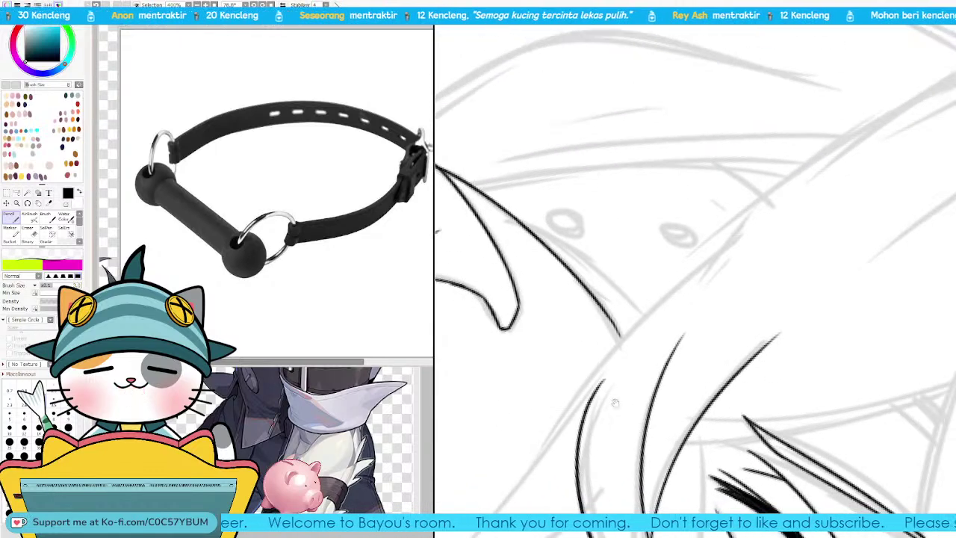
mouse_move(547, 442)
mouse_down()
mouse_move(777, 176)
mouse_move(829, 140)
mouse_up()
key(ctrl+z)
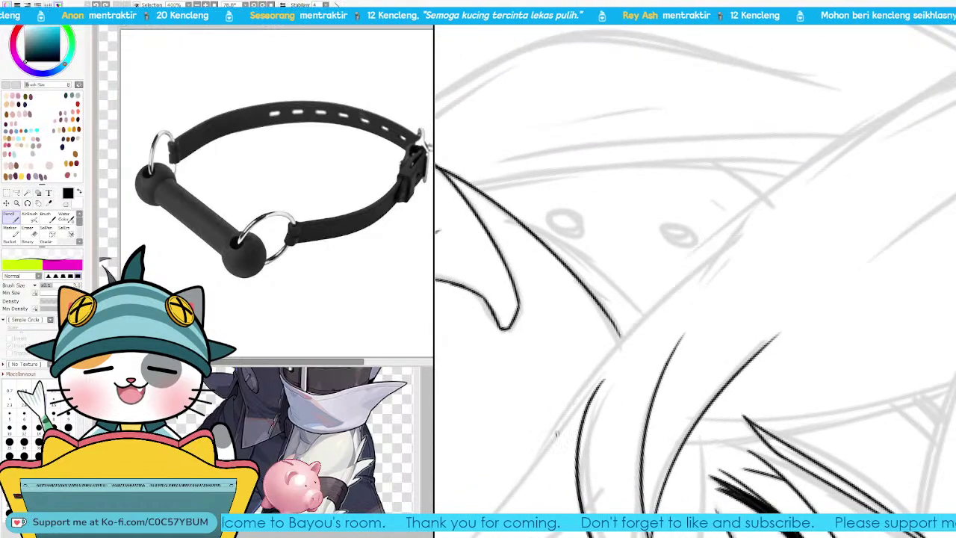
mouse_move(546, 450)
mouse_down()
mouse_move(754, 203)
mouse_move(870, 121)
mouse_up()
key(ctrl+z)
drag(533, 457, 871, 132)
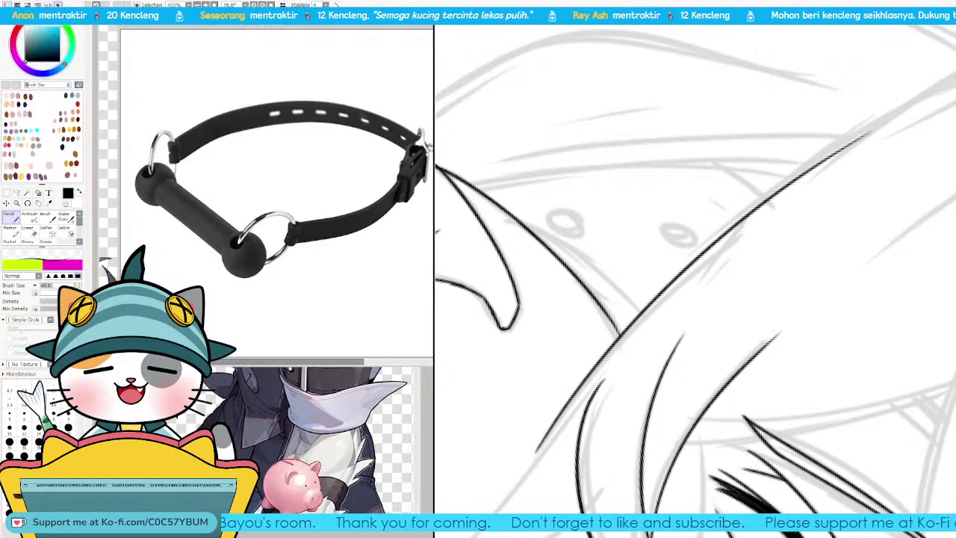
Step: Redraw the fringe's outer contour past the muzzle's bridge line and extend it along the sketch to the lock's pointed tip
key(ctrl+z)
drag(556, 433, 874, 112)
drag(597, 436, 710, 272)
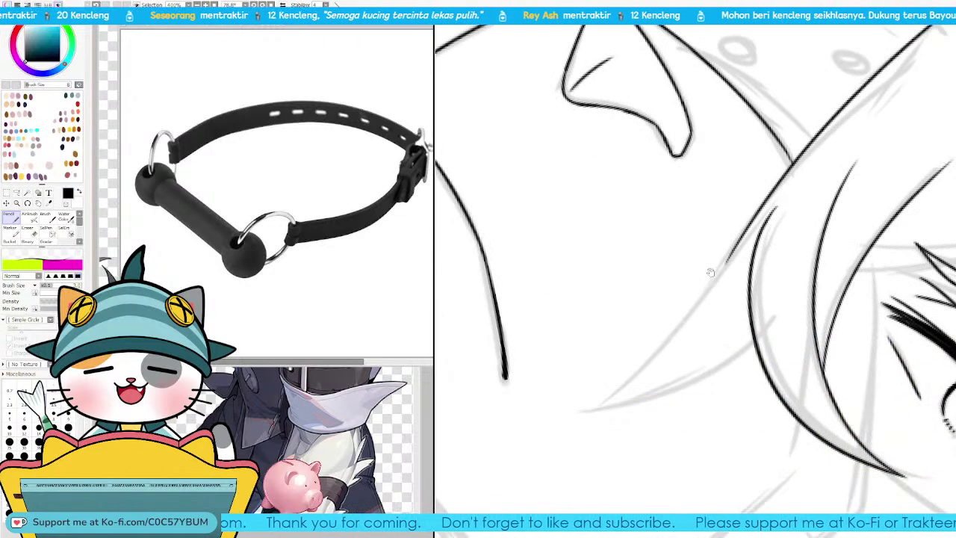
key(Delete)
key(Delete)
key(Delete)
key(Delete)
key(Delete)
key(Delete)
key(Delete)
key(Delete)
key(Delete)
key(Delete)
key(Delete)
key(Delete)
key(Delete)
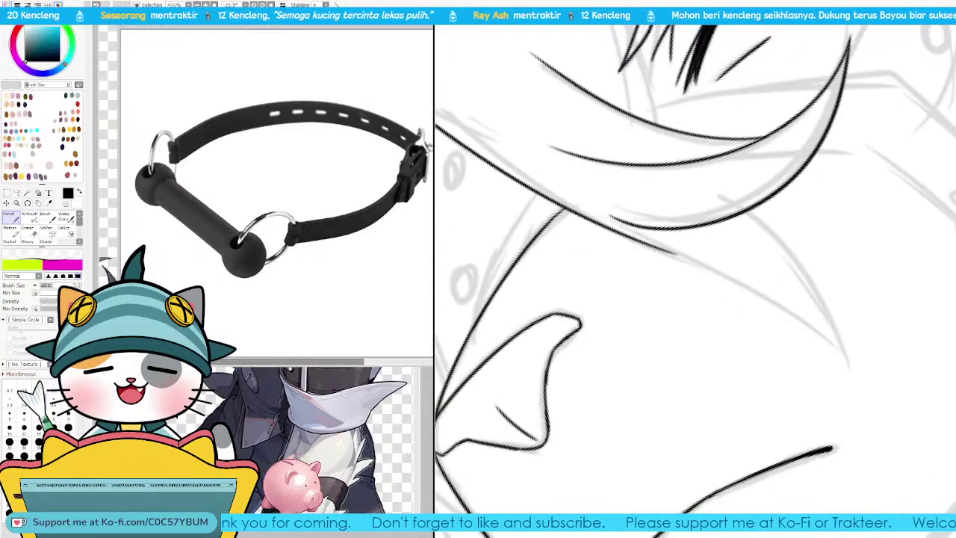
key(Delete)
key(Delete)
key(Delete)
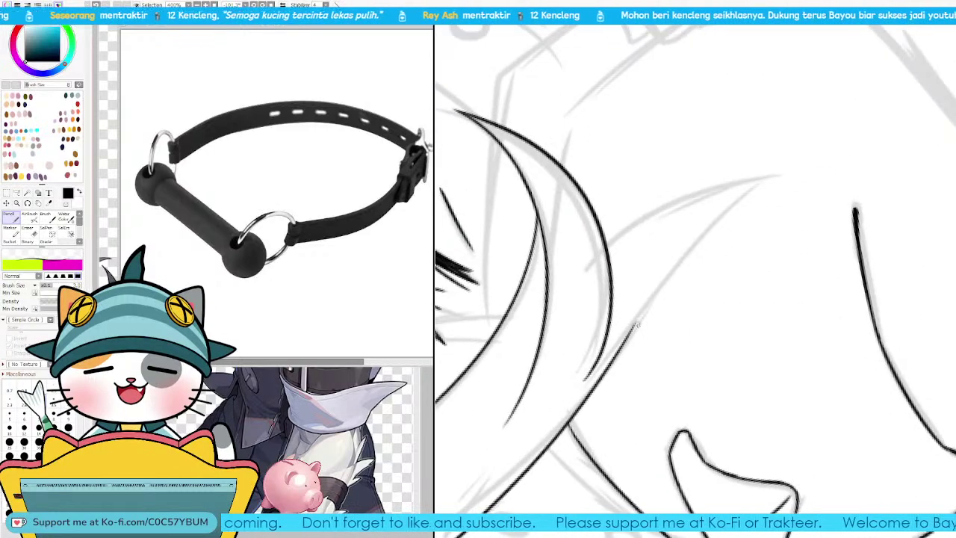
drag(633, 333, 779, 165)
key(ctrl+z)
key(ctrl+z)
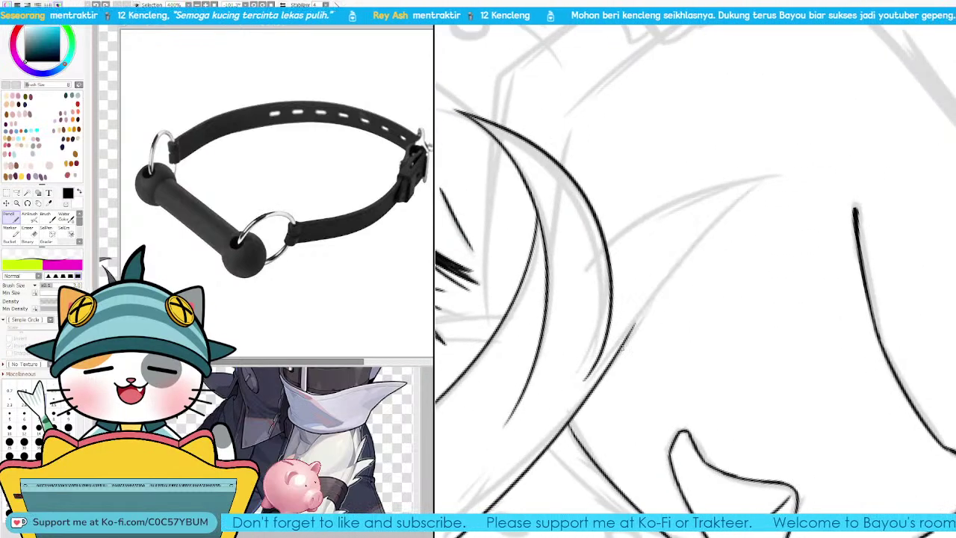
mouse_move(623, 347)
mouse_down()
mouse_move(687, 250)
mouse_move(639, 320)
mouse_move(681, 258)
mouse_up()
key(ctrl+z)
key(ctrl+z)
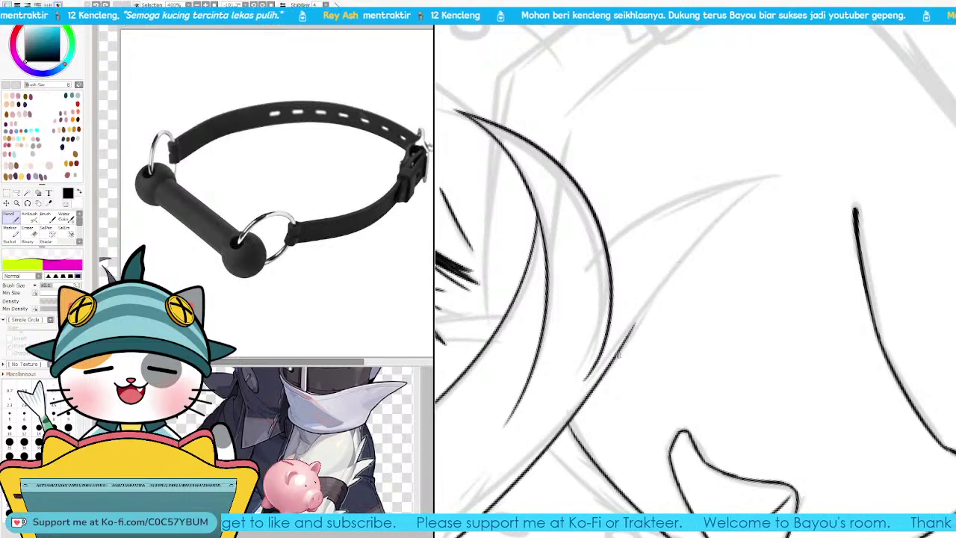
drag(622, 348, 688, 248)
key(ctrl+z)
drag(627, 341, 685, 248)
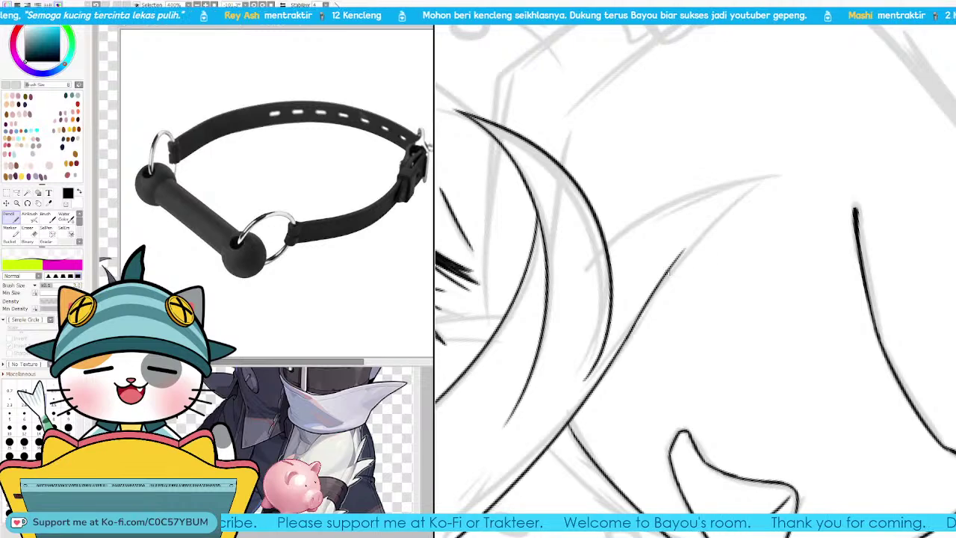
drag(666, 273, 781, 175)
key(ctrl+z)
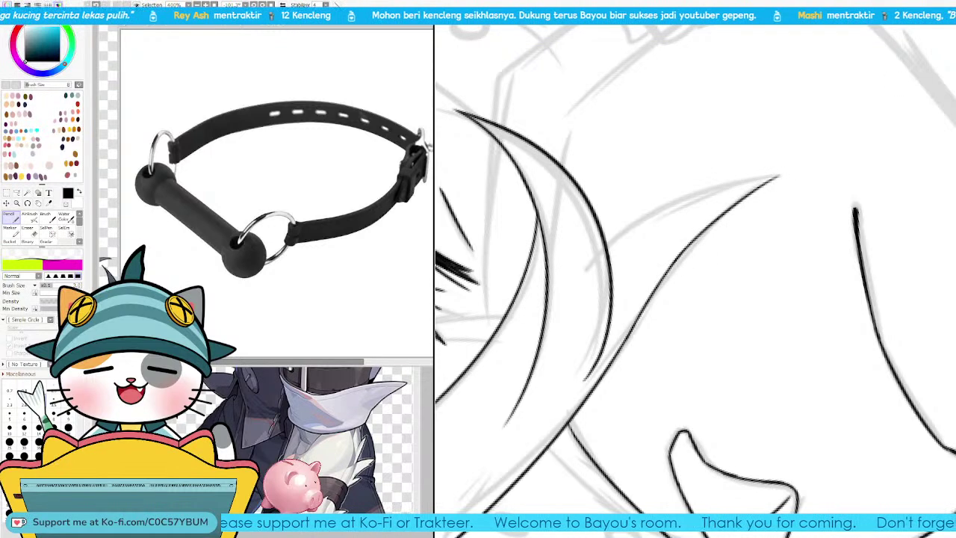
Step: Redraw the outer edge near the fringe lock's pointed tip as one smooth curve blending into the contour above
key(Delete)
key(Delete)
key(Delete)
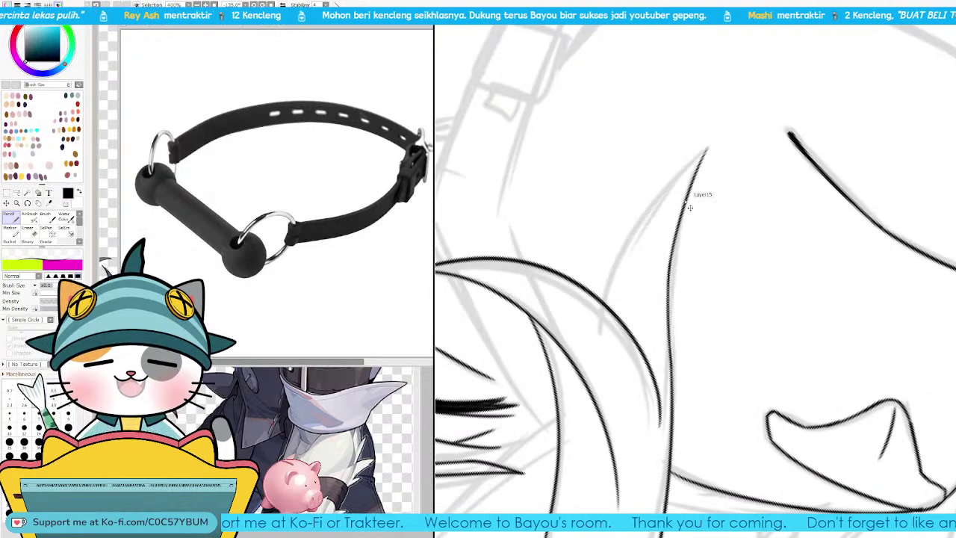
key(ctrl+z)
key(ctrl+z)
mouse_move(705, 150)
mouse_down()
mouse_move(666, 267)
mouse_move(670, 351)
mouse_up()
key(ctrl+z)
drag(670, 263, 674, 383)
key(ctrl+z)
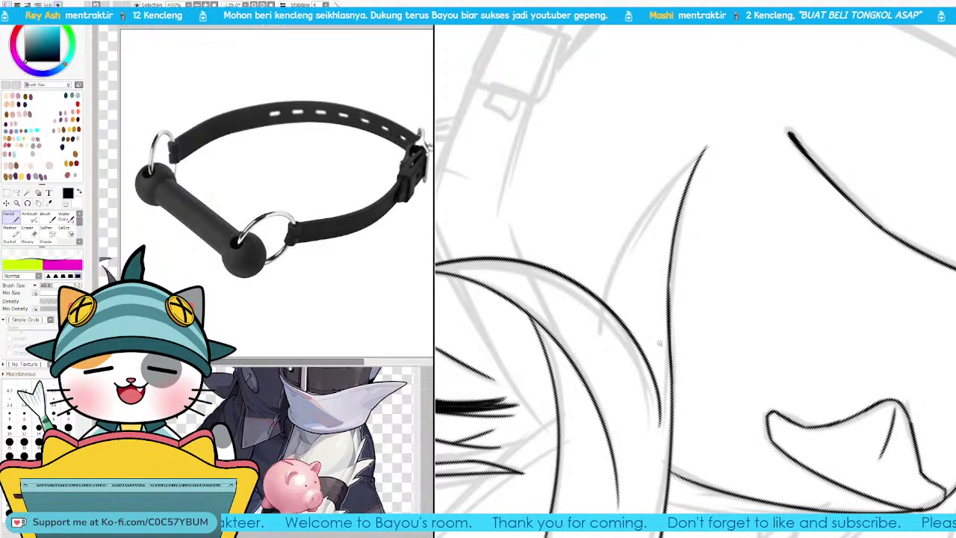
drag(671, 258, 671, 299)
key(ctrl+z)
Step: Ink the lock's inner edge from the curved hair line beside it to the pointed tip, closing the lock
drag(649, 351, 658, 441)
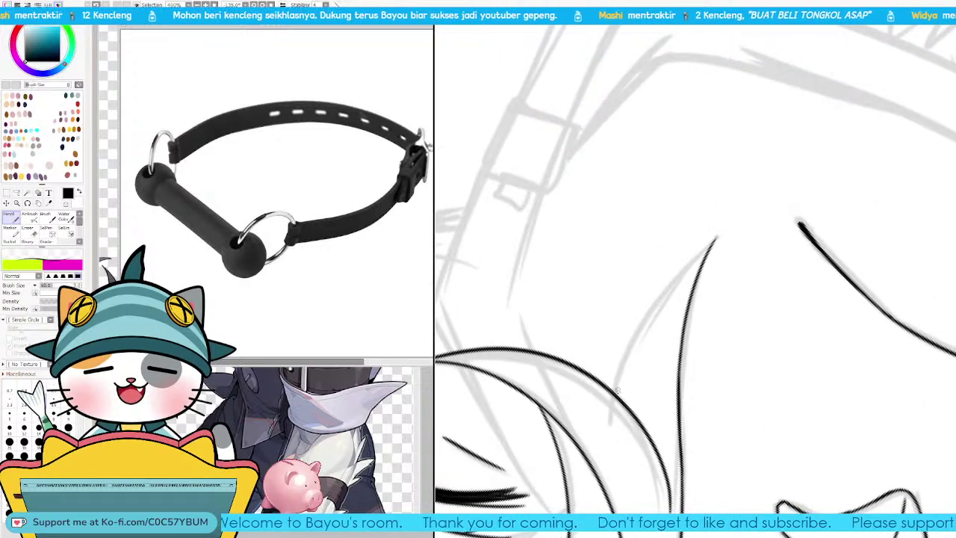
mouse_move(615, 393)
mouse_down()
mouse_move(665, 293)
mouse_move(717, 236)
mouse_up()
key(ctrl+z)
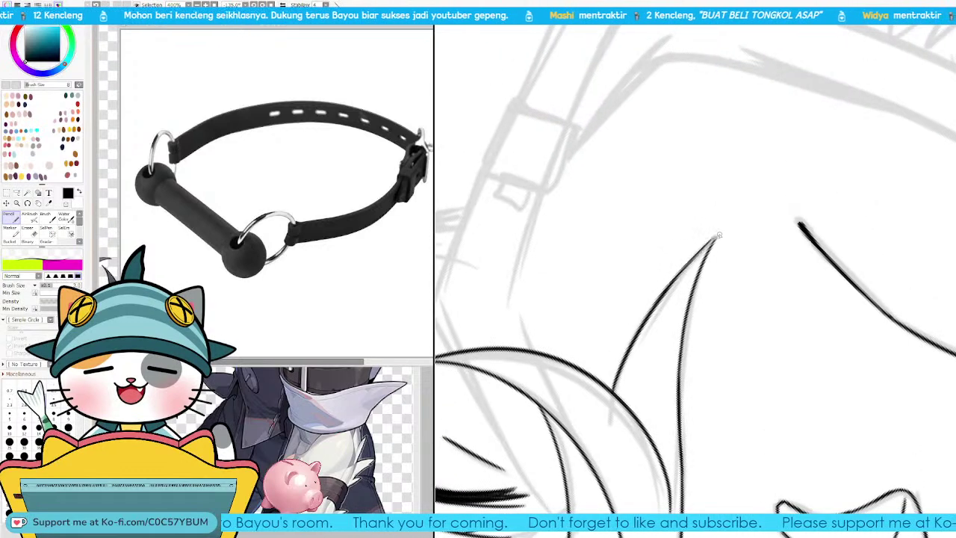
key(ctrl+z)
drag(653, 305, 721, 233)
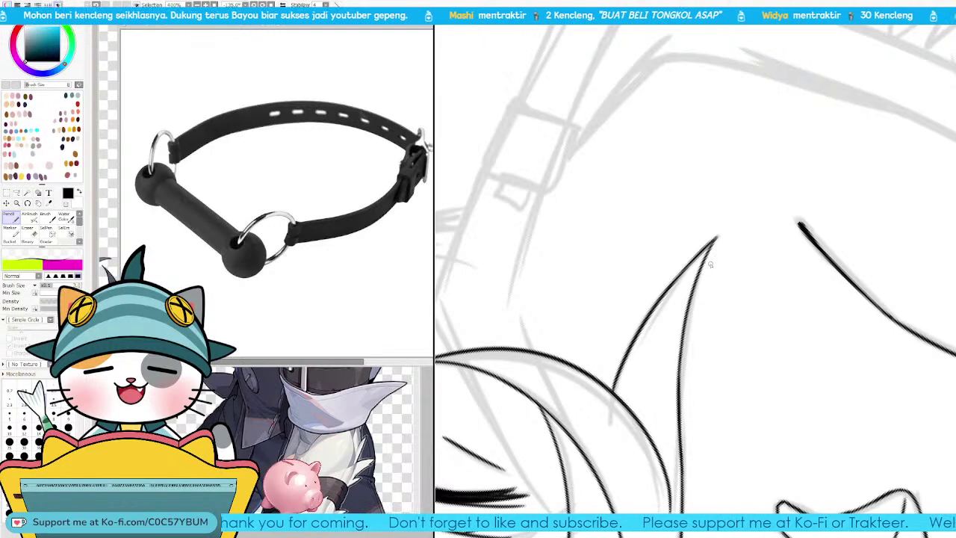
Step: Trim the upper end of the fringe's outer contour and extend the line up along the forehead toward the hair's crown
key(Home)
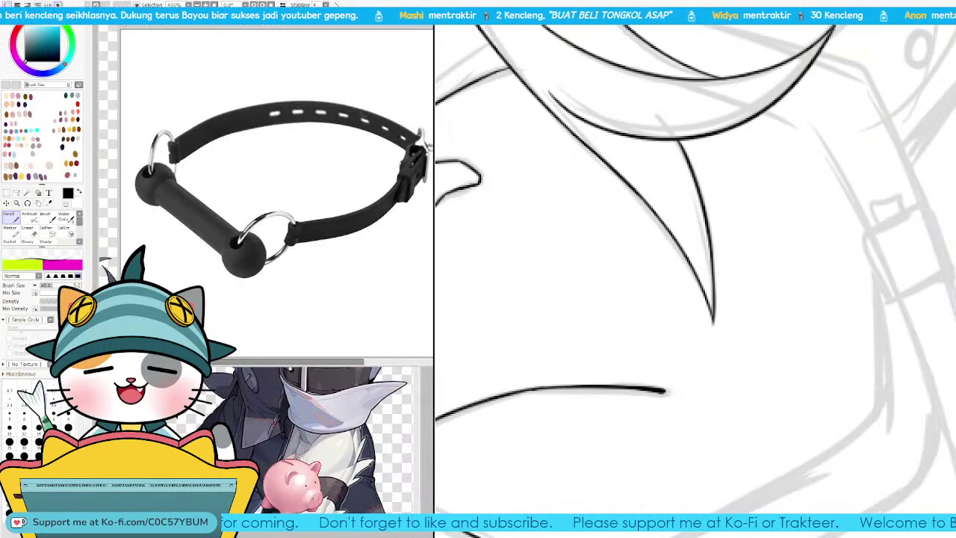
drag(741, 122, 781, 284)
drag(730, 164, 781, 271)
drag(726, 132, 817, 414)
key(End)
key(End)
key(Page_Down)
key(Page_Down)
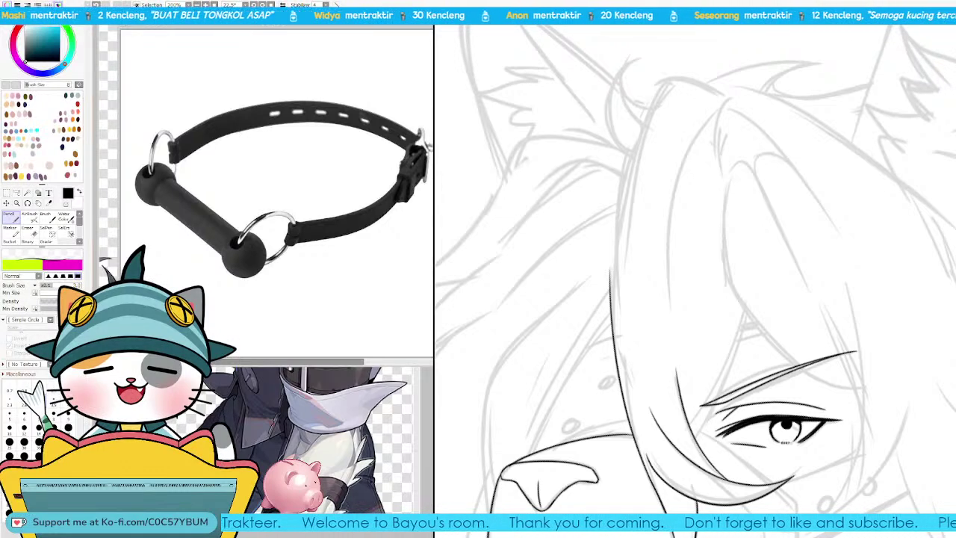
key(Page_Up)
key(Delete)
drag(856, 137, 891, 264)
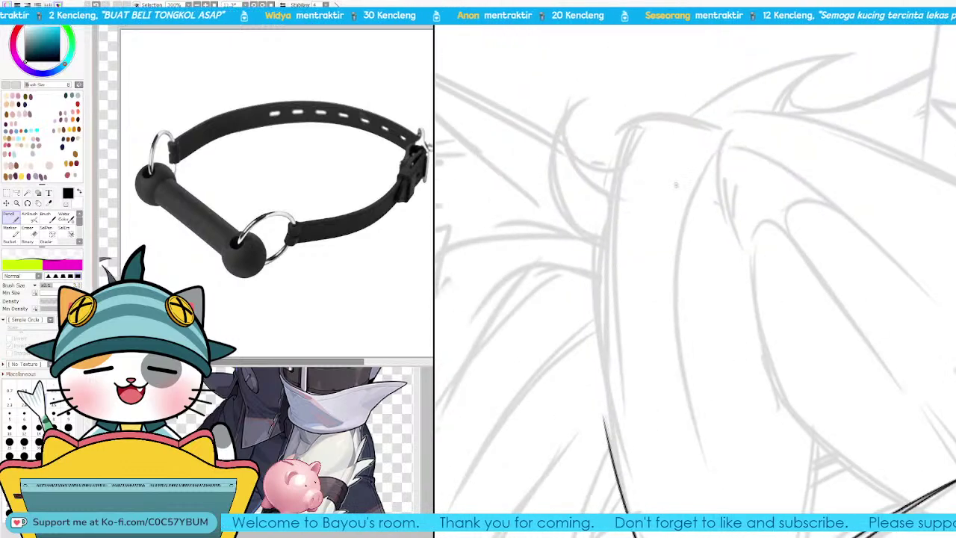
key(End)
key(End)
key(End)
key(End)
key(End)
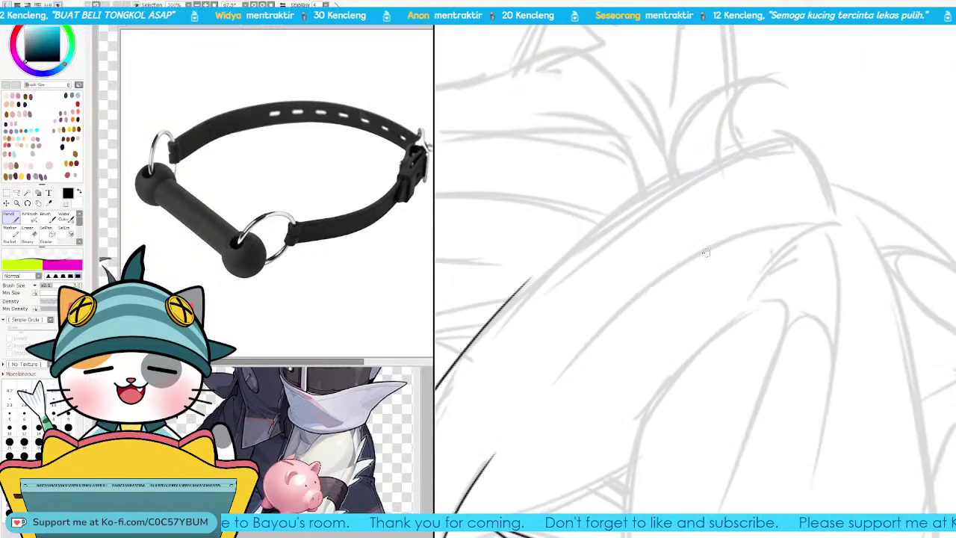
drag(706, 254, 810, 183)
key(e)
drag(607, 241, 639, 208)
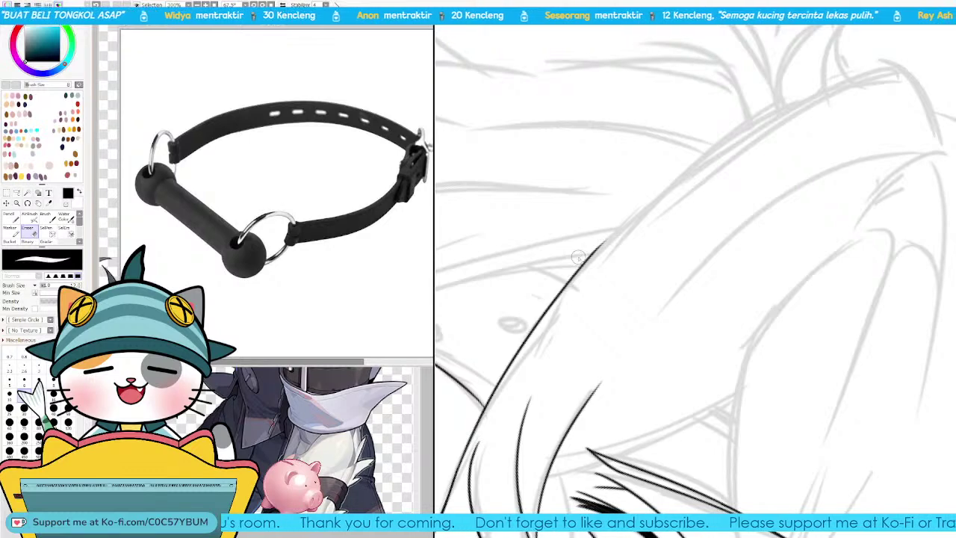
key(n)
mouse_move(581, 273)
mouse_down()
mouse_move(644, 211)
mouse_move(805, 94)
mouse_up()
key(ctrl+z)
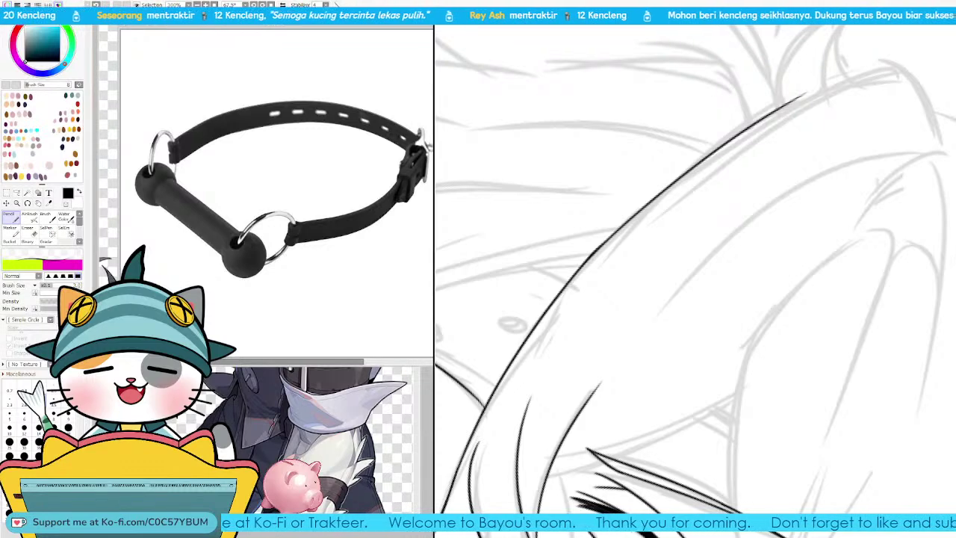
Step: Trim the contour's upper end again and ink its last stretch up to the peak of the fringe
key(Delete)
key(Delete)
drag(708, 211, 754, 400)
key(e)
drag(701, 254, 698, 267)
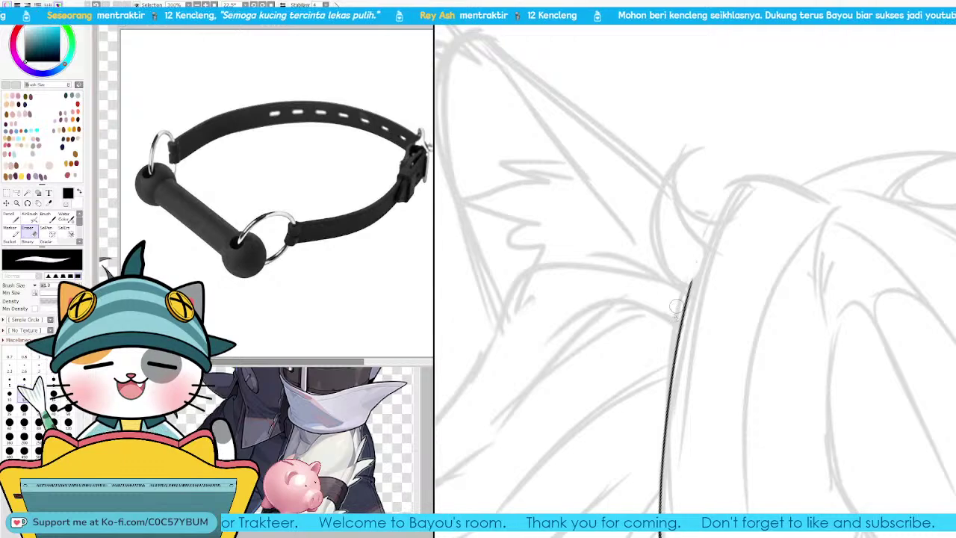
key(n)
drag(751, 180, 703, 284)
key(ctrl+z)
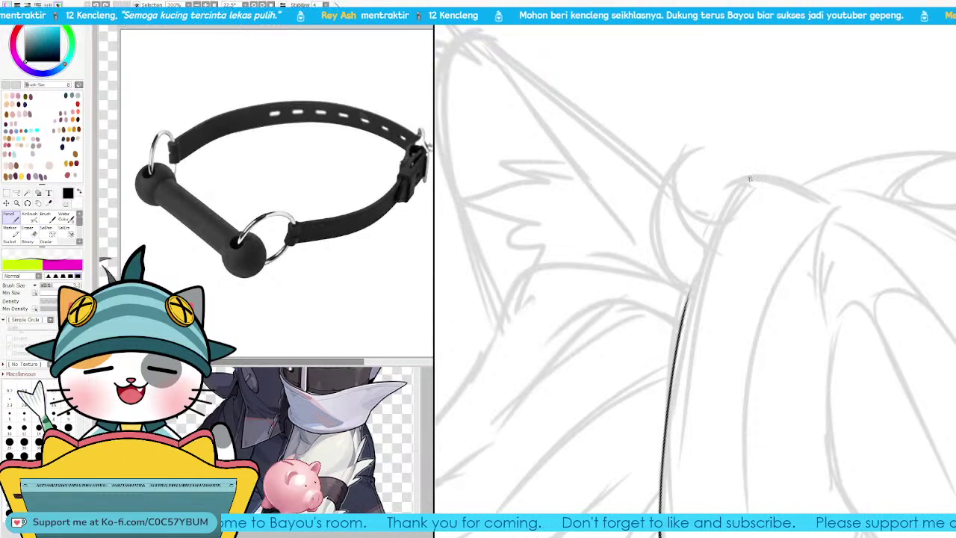
drag(750, 178, 685, 301)
key(ctrl+z)
drag(707, 241, 679, 332)
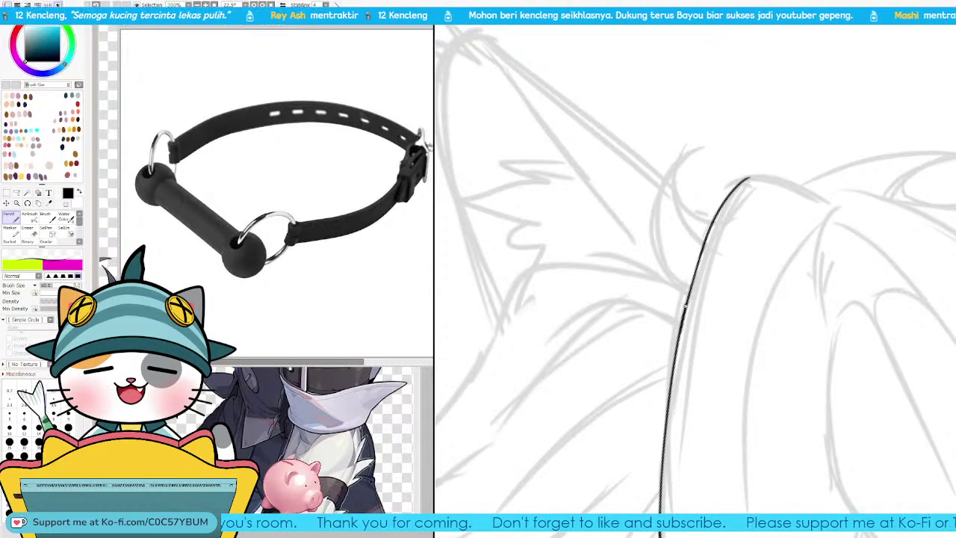
Step: Ink the short rounded edge over the fringe's peak, from the contour's upper end to the hair parting
key(Delete)
key(Delete)
key(Delete)
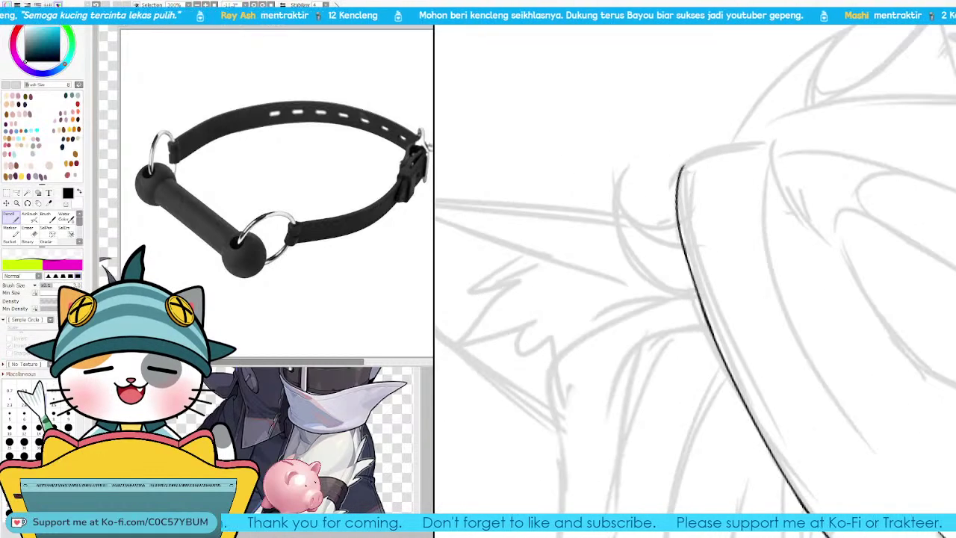
key(Delete)
key(Delete)
key(Delete)
mouse_move(606, 231)
mouse_down()
mouse_move(655, 318)
mouse_move(735, 214)
mouse_up()
key(ctrl+z)
drag(672, 290, 745, 199)
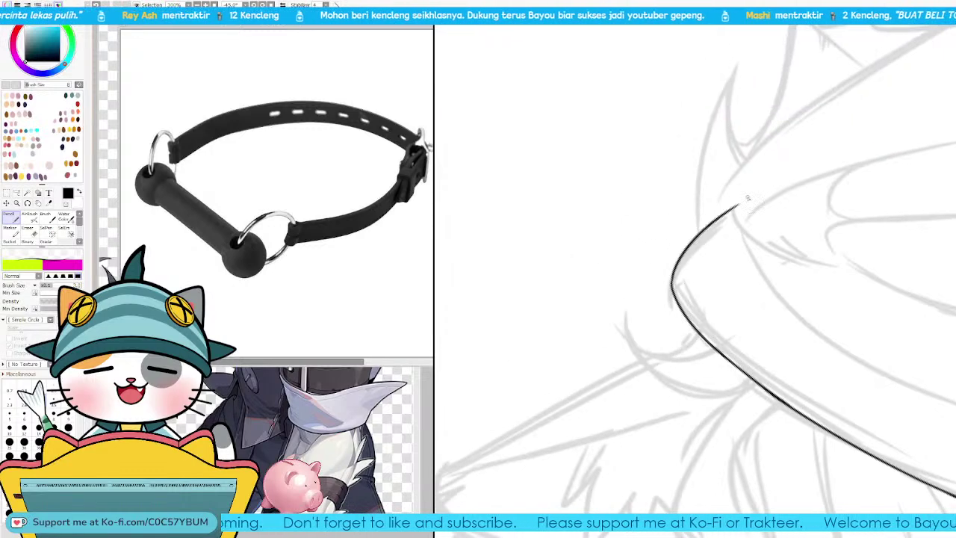
key(ctrl+z)
drag(673, 289, 732, 211)
Step: Ink the long outer line of the hair sweeping from the parting toward the ear on the far side
mouse_move(753, 178)
mouse_down()
mouse_move(661, 288)
mouse_move(915, 88)
mouse_up()
key(Page_Down)
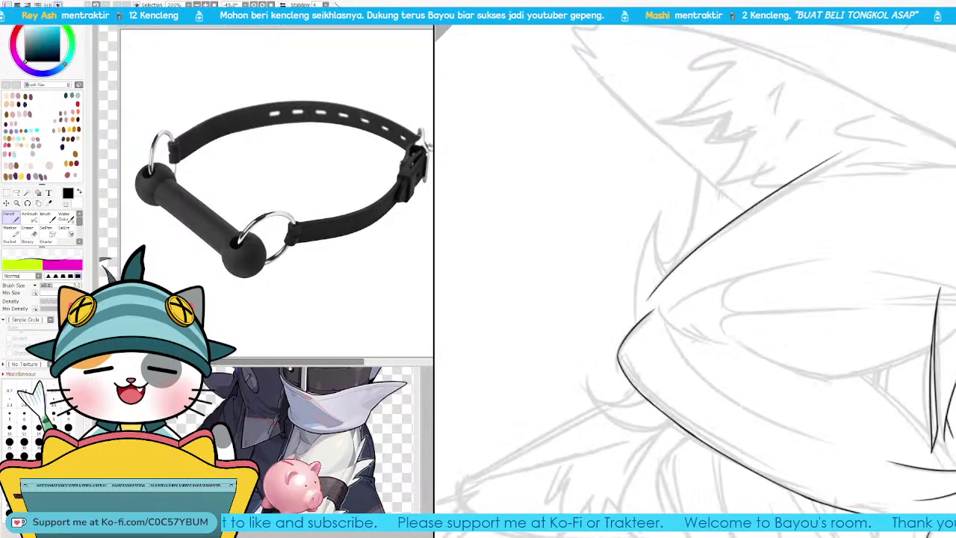
key(Delete)
drag(696, 271, 647, 329)
key(ctrl+z)
mouse_move(606, 364)
mouse_down()
mouse_move(811, 158)
mouse_move(719, 279)
mouse_move(707, 293)
mouse_move(799, 155)
mouse_up()
key(Page_Up)
key(Page_Up)
key(ctrl+z)
Step: Finish the sweeping hair line with a sharp tip and ink the short returning edge beneath it
drag(686, 275, 809, 149)
key(ctrl+z)
drag(701, 263, 802, 149)
key(ctrl+z)
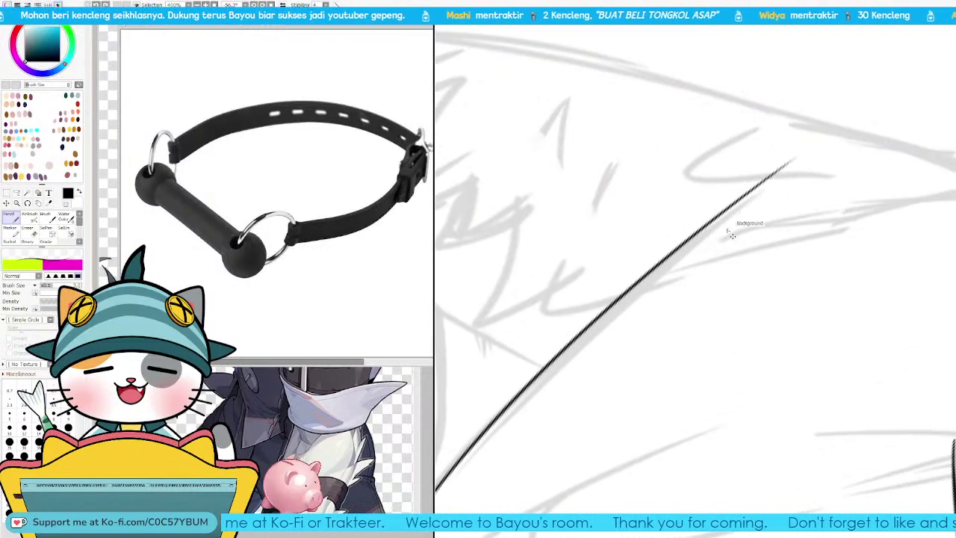
drag(705, 260, 816, 149)
key(ctrl+z)
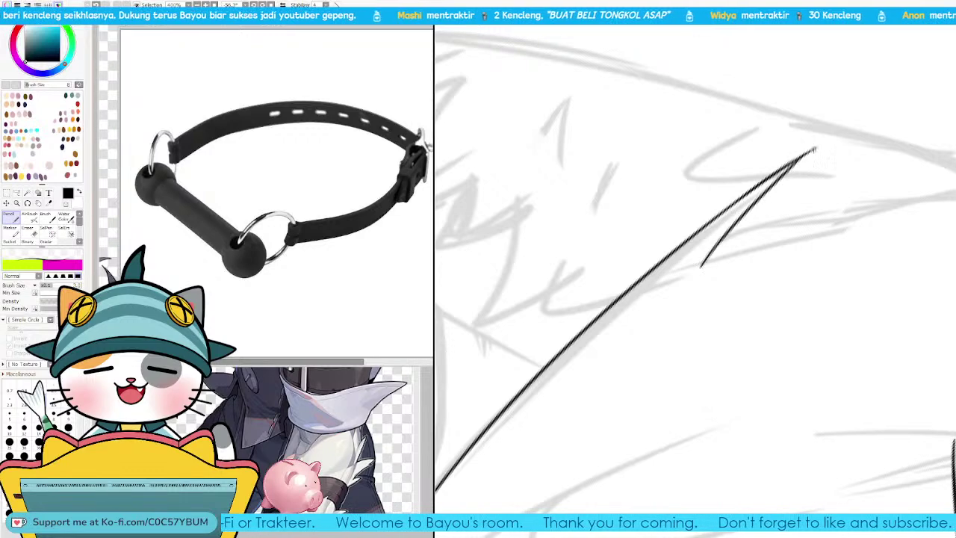
key(ctrl+z)
drag(701, 266, 811, 149)
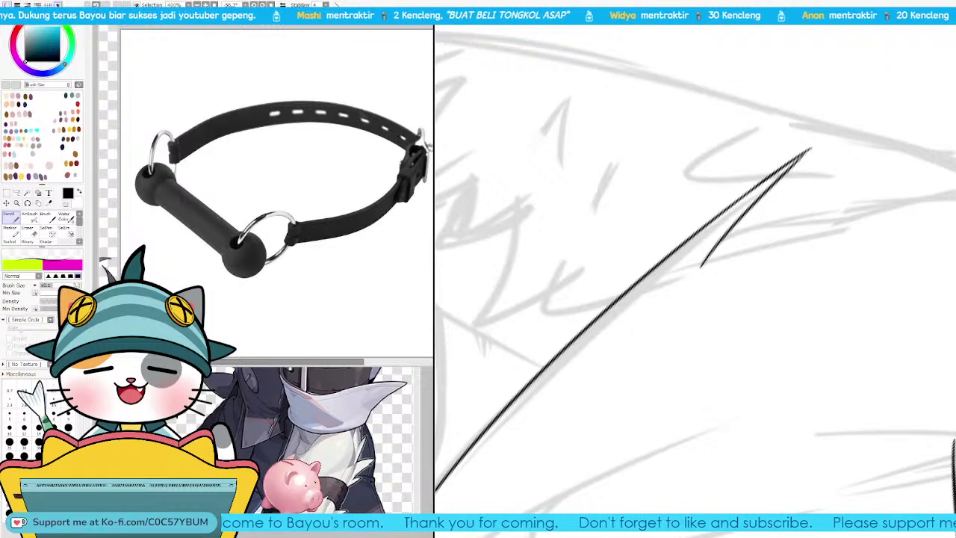
key(Delete)
key(Page_Down)
key(Delete)
drag(814, 265, 657, 316)
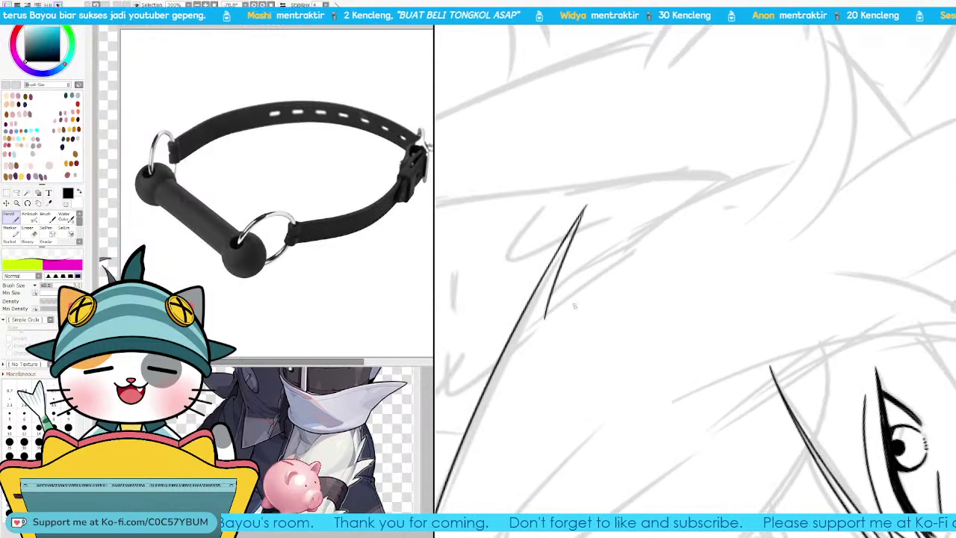
Step: Ink the side edge of the hair as a long curved stroke running from the notch of the pointed tuft, following the sketch
key(e)
drag(548, 322, 795, 147)
key(n)
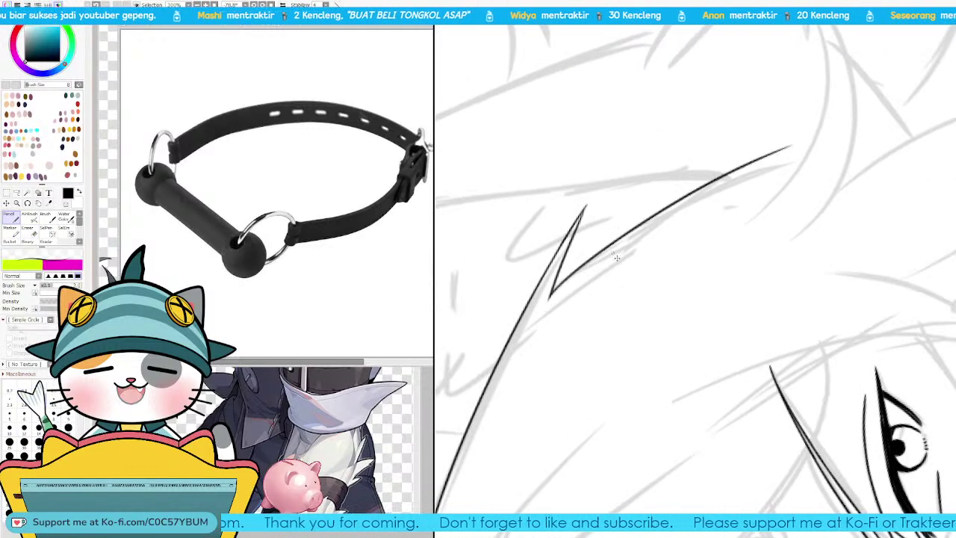
key(ctrl+z)
drag(552, 296, 797, 154)
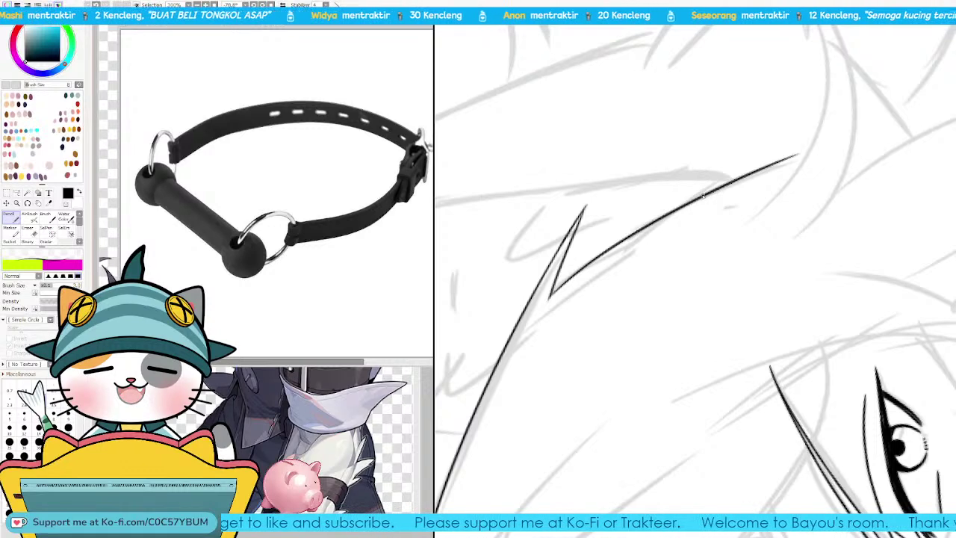
key(ctrl+z)
mouse_move(551, 294)
mouse_down()
mouse_move(805, 140)
mouse_move(619, 241)
mouse_move(799, 166)
mouse_up()
key(ctrl+z)
Step: Ink the outer curve of the curled lock where the hair's side edge ends and clean up its start with the eraser
drag(868, 173, 788, 304)
key(Delete)
key(Delete)
key(Delete)
key(Delete)
key(Delete)
key(Delete)
key(Delete)
key(Delete)
key(Delete)
key(Delete)
key(Delete)
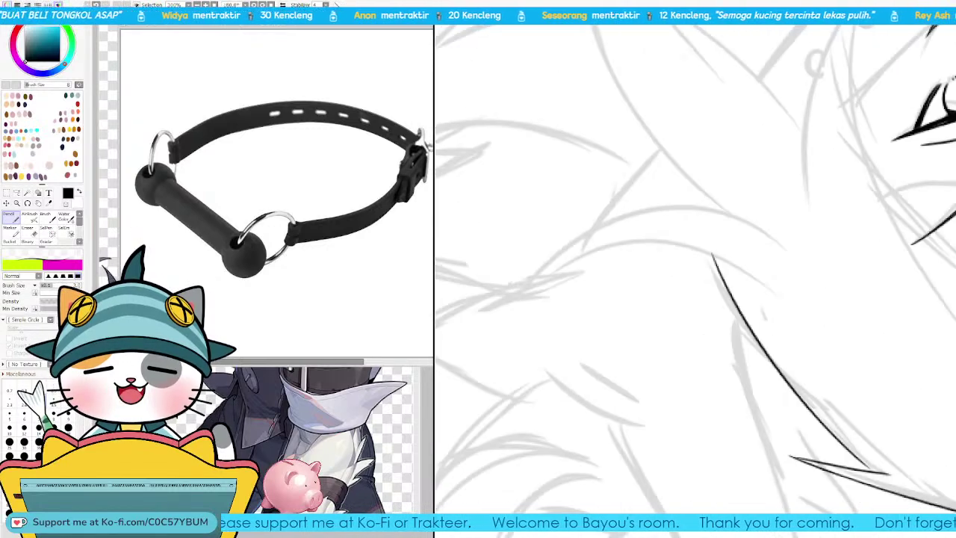
drag(725, 273, 818, 237)
mouse_move(634, 341)
mouse_down()
mouse_move(720, 203)
mouse_move(874, 179)
mouse_move(650, 276)
mouse_move(851, 176)
mouse_up()
key(ctrl+z)
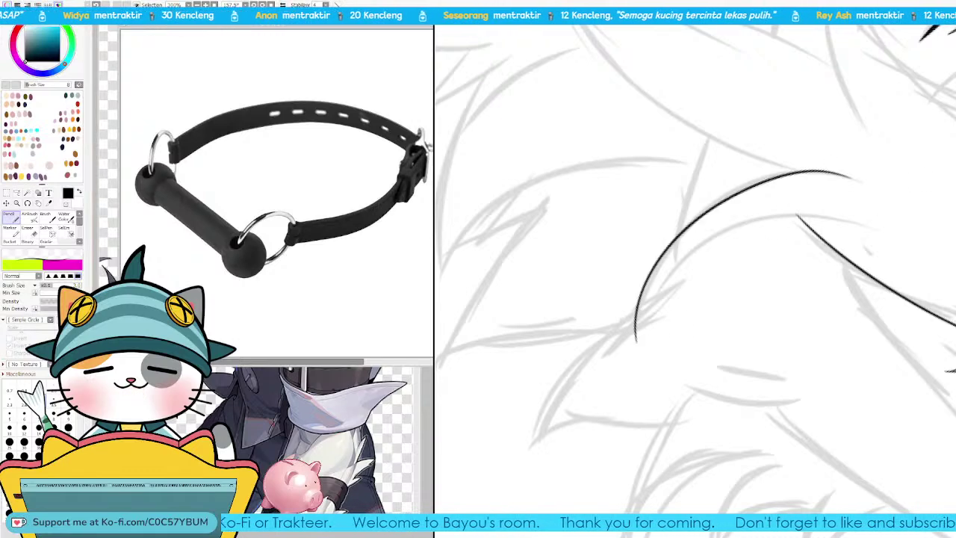
key(Delete)
key(Delete)
key(Delete)
drag(717, 263, 739, 298)
key(e)
mouse_move(790, 144)
mouse_down()
mouse_move(779, 159)
mouse_move(838, 138)
mouse_up()
key(n)
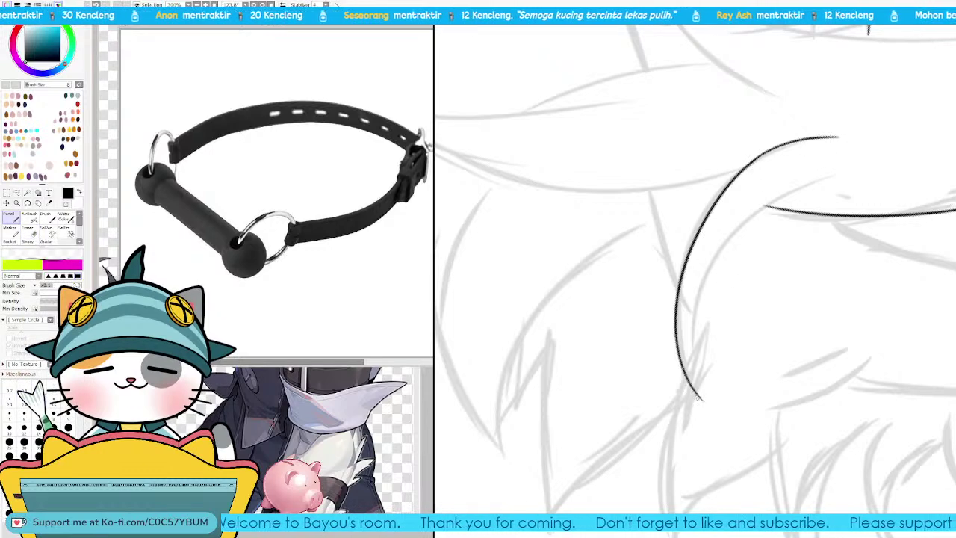
Step: Ink the inner edge of the curled lock and taper it to meet the outer curve in a sharp point
drag(690, 351, 759, 216)
key(ctrl+z)
drag(688, 321, 830, 171)
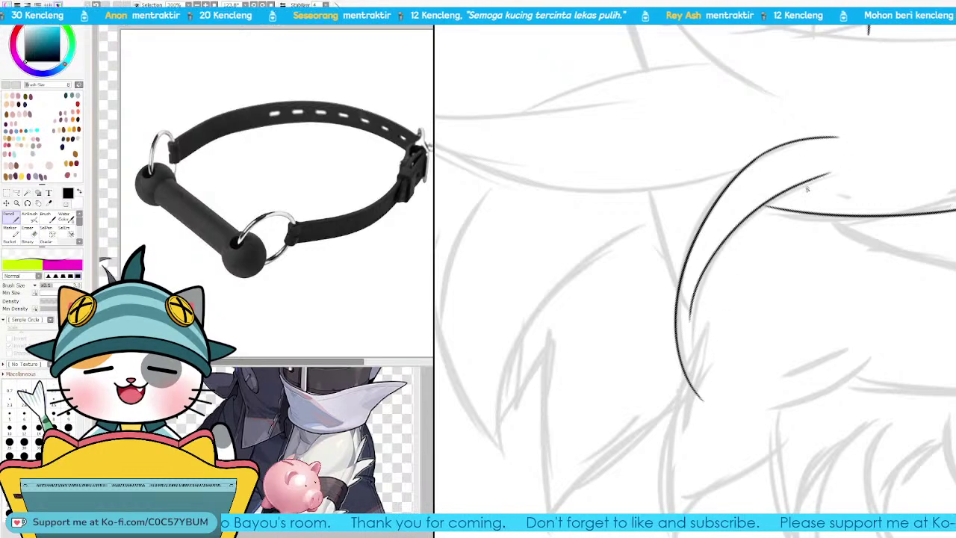
drag(692, 299, 701, 395)
key(ctrl+z)
drag(690, 315, 702, 404)
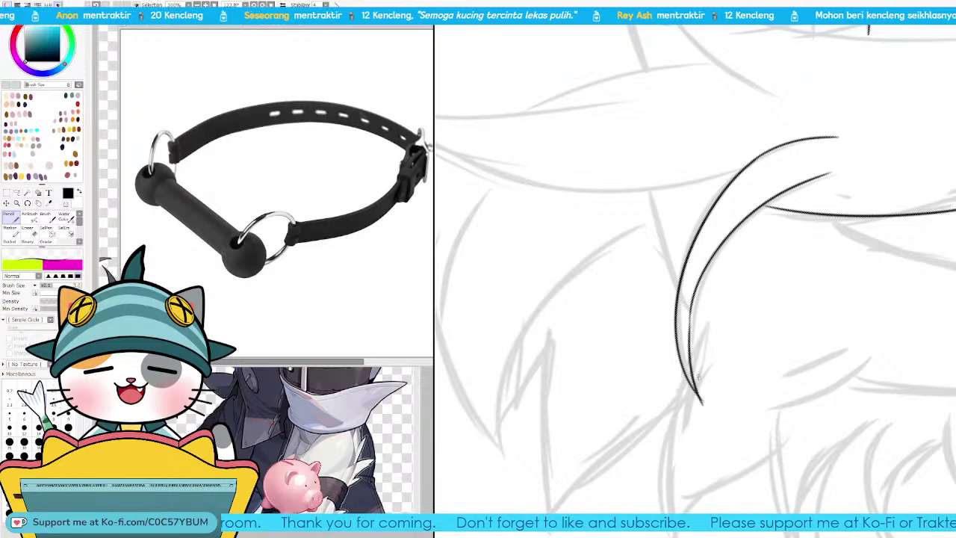
key(ctrl+z)
key(e)
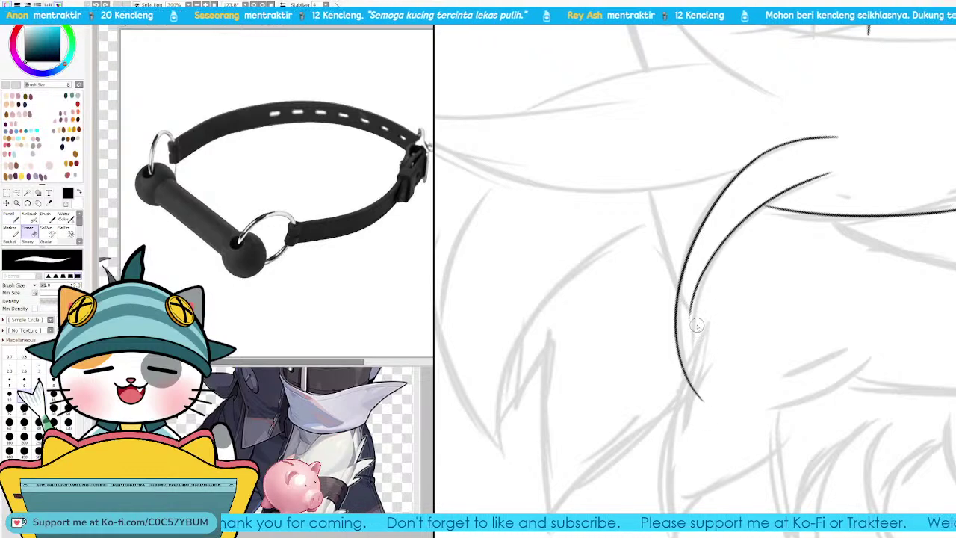
key(n)
key(ctrl+z)
drag(692, 300, 701, 397)
key(ctrl+z)
drag(689, 362, 705, 405)
key(Home)
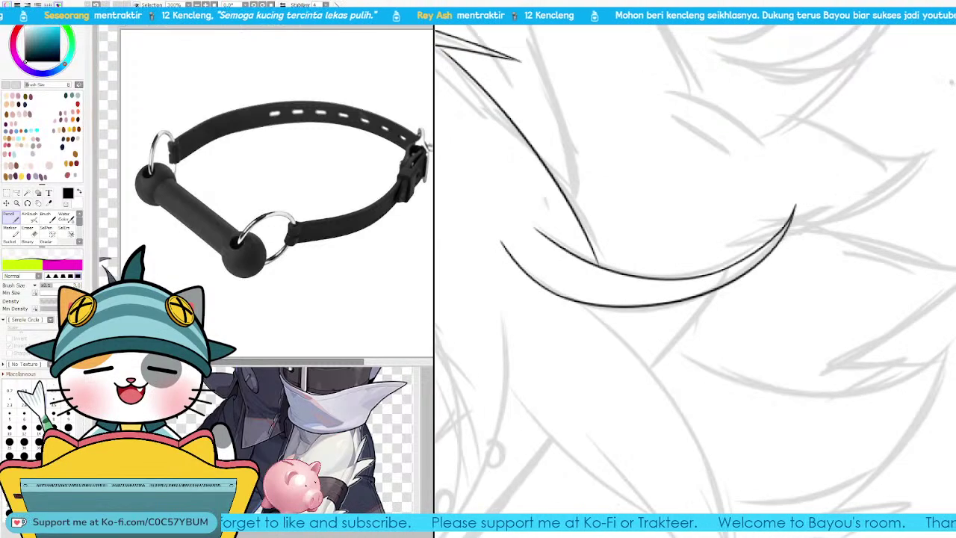
Step: Ink the lower edge of the central bang strand as a curve crossing the eyebrow above the eye
drag(713, 319, 903, 213)
mouse_move(751, 283)
mouse_down()
mouse_move(839, 265)
mouse_move(887, 391)
mouse_up()
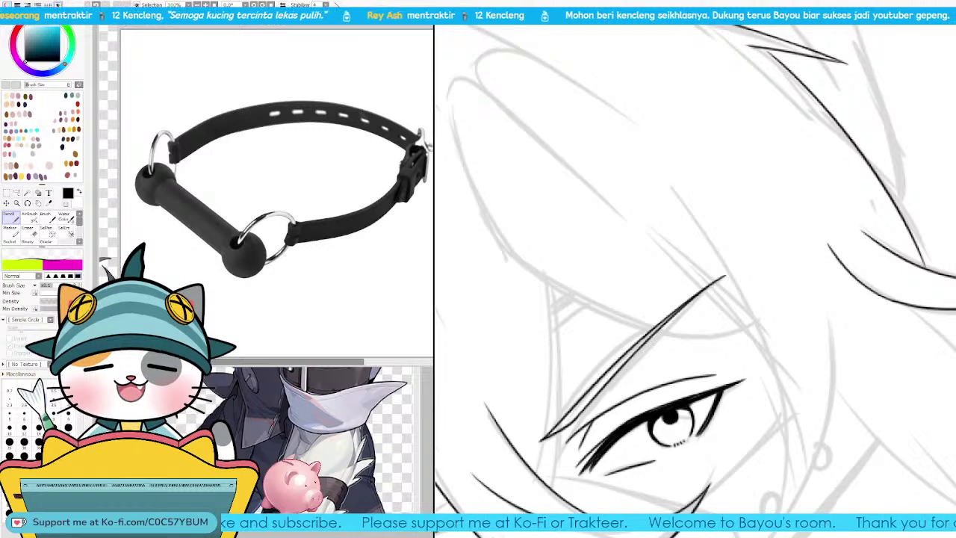
key(End)
key(Page_Down)
key(Page_Down)
key(End)
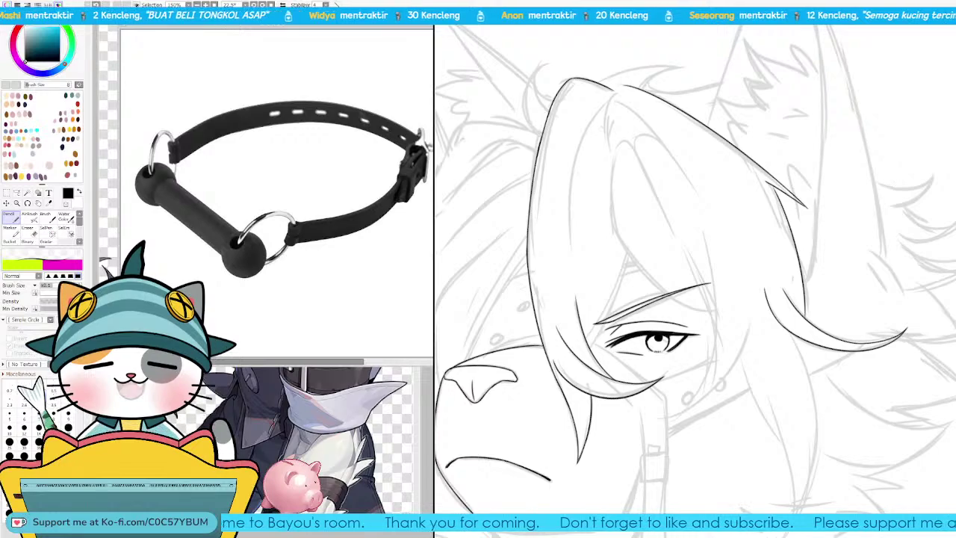
key(End)
key(End)
key(End)
key(End)
key(End)
key(End)
key(End)
key(End)
key(End)
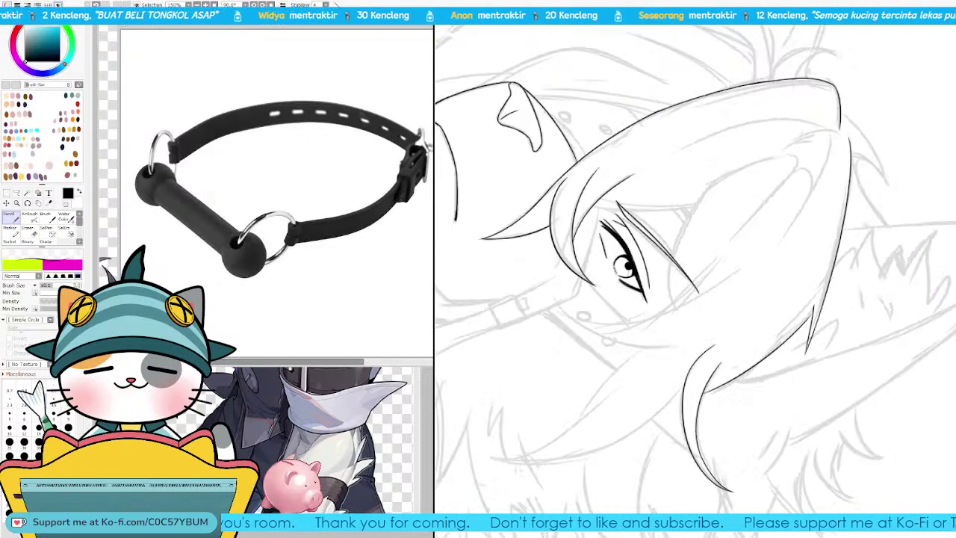
key(End)
key(End)
key(End)
key(Page_Up)
drag(717, 296, 728, 369)
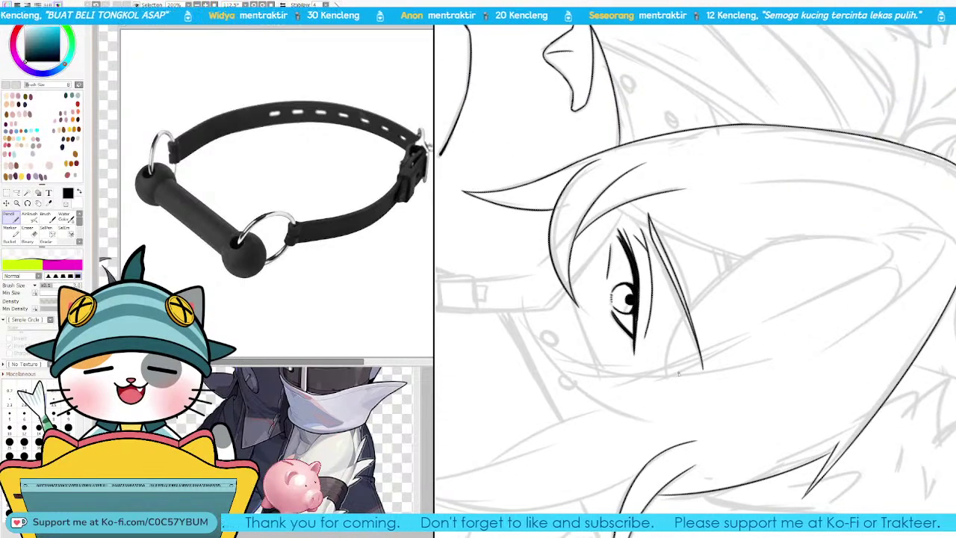
mouse_move(667, 361)
mouse_down()
mouse_move(760, 253)
mouse_move(670, 331)
mouse_move(787, 234)
mouse_up()
key(ctrl+z)
key(minus)
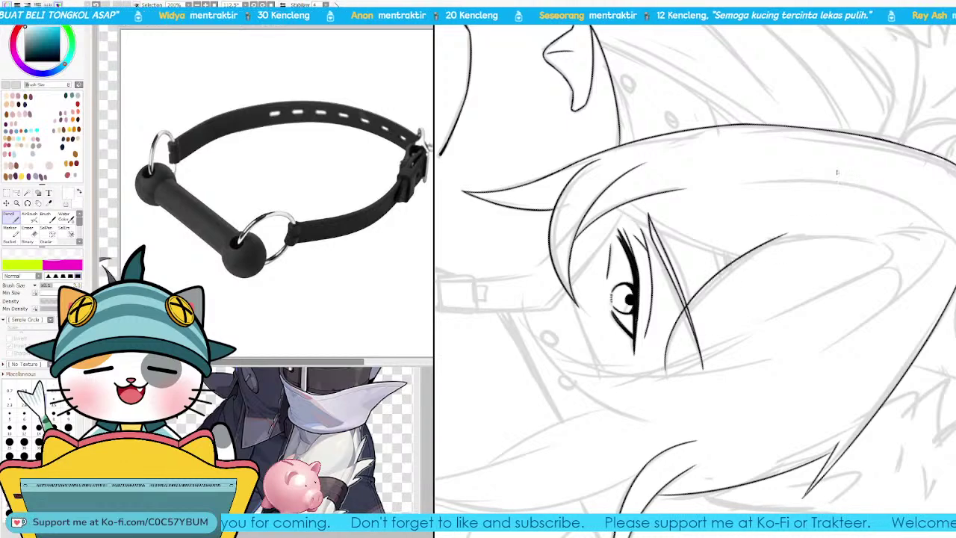
key(Delete)
key(Delete)
key(Delete)
key(Page_Up)
mouse_move(759, 131)
mouse_down()
mouse_move(737, 228)
mouse_move(740, 261)
mouse_move(811, 217)
mouse_up()
key(e)
key(n)
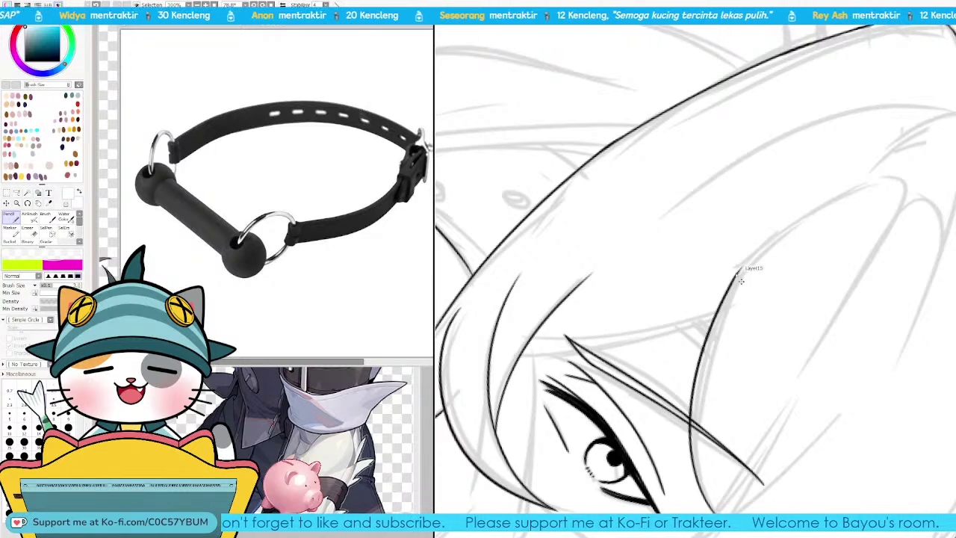
Step: Continue the bang strand's edge upward in black to its peak, trim the stroke's end, and mirror the canvas view
key(ctrl+z)
right_click(569, 182)
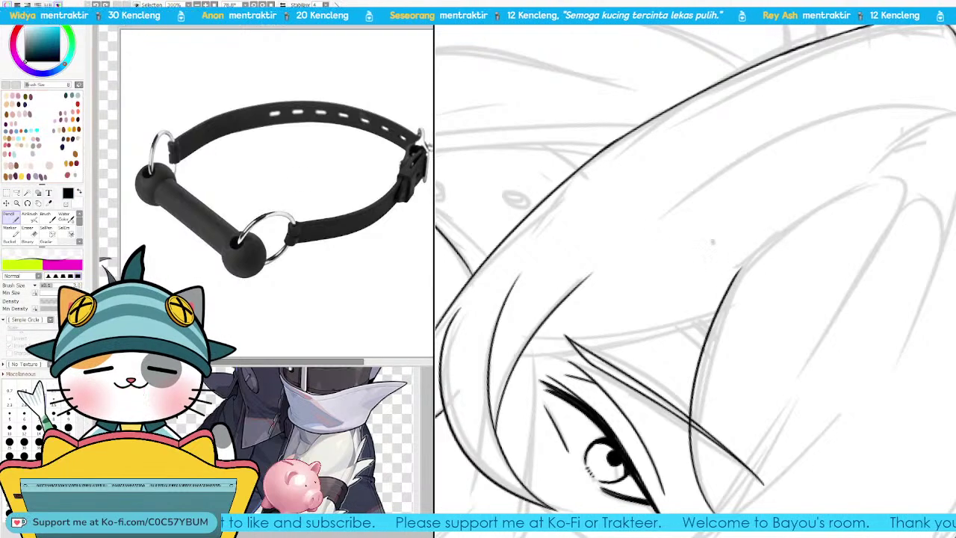
key(ctrl+z)
drag(738, 274, 865, 180)
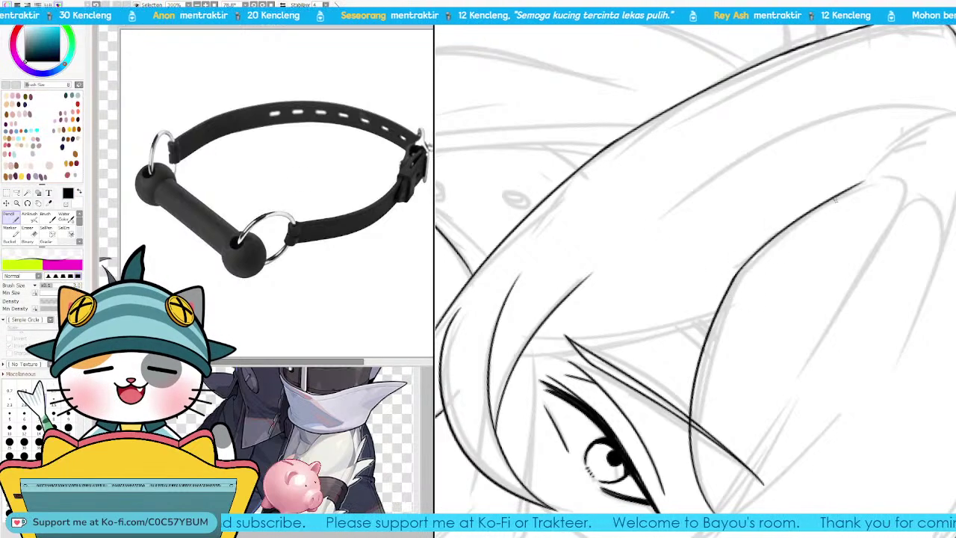
key(ctrl+z)
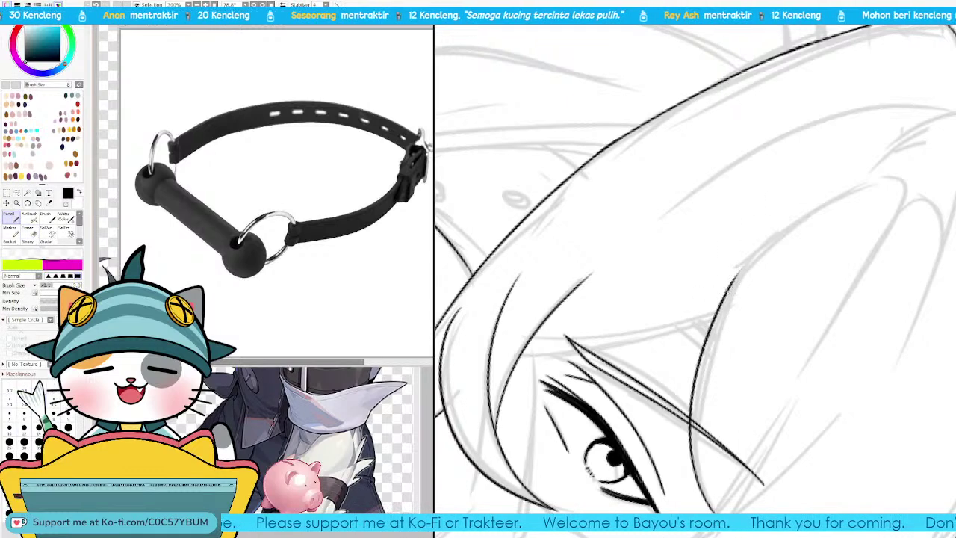
drag(731, 287, 851, 191)
key(ctrl+z)
mouse_move(730, 285)
mouse_down()
mouse_move(820, 209)
mouse_move(878, 181)
mouse_up()
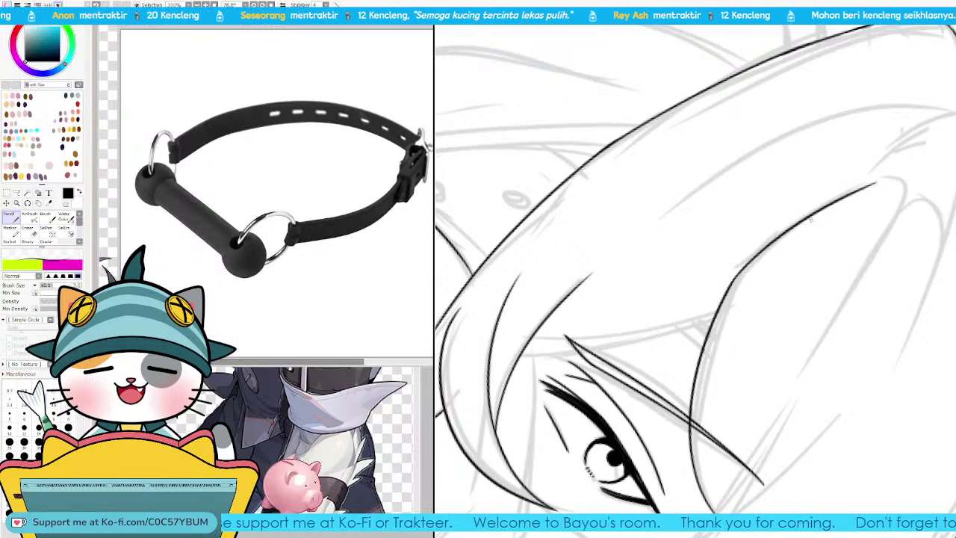
key(ctrl+z)
drag(732, 282, 898, 182)
key(ctrl+z)
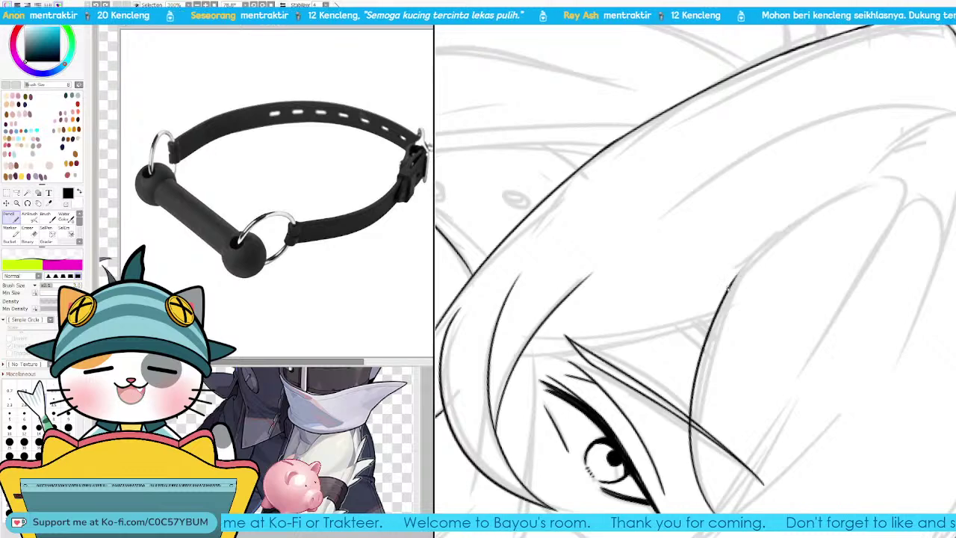
drag(733, 281, 898, 176)
key(Delete)
key(Delete)
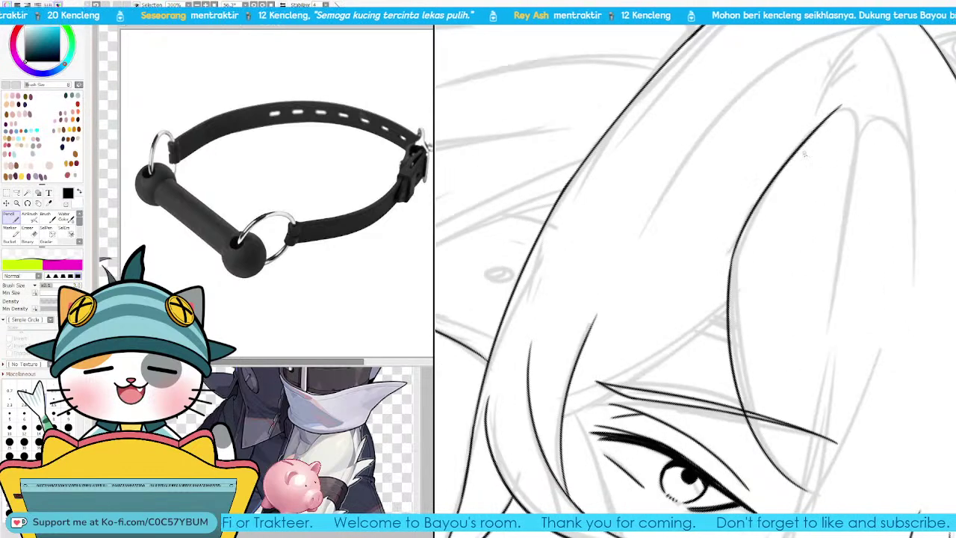
key(e)
drag(851, 99, 837, 110)
key(h)
key(n)
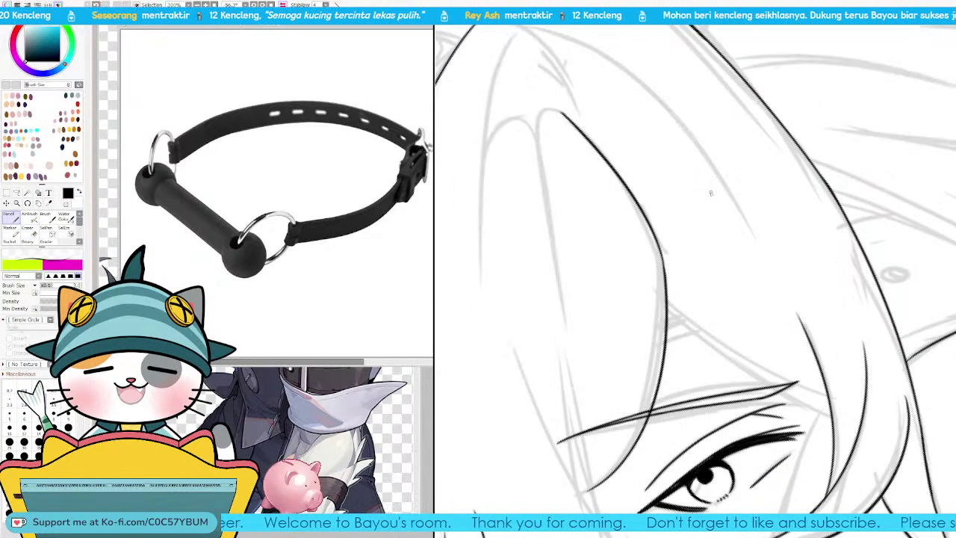
Step: Ink the rounded peak of the bang strand and the upper part of its opposite side
drag(711, 192, 747, 198)
mouse_move(601, 121)
mouse_down()
mouse_move(575, 126)
mouse_move(575, 168)
mouse_move(606, 327)
mouse_up()
key(ctrl+z)
key(ctrl+z)
drag(578, 175, 602, 321)
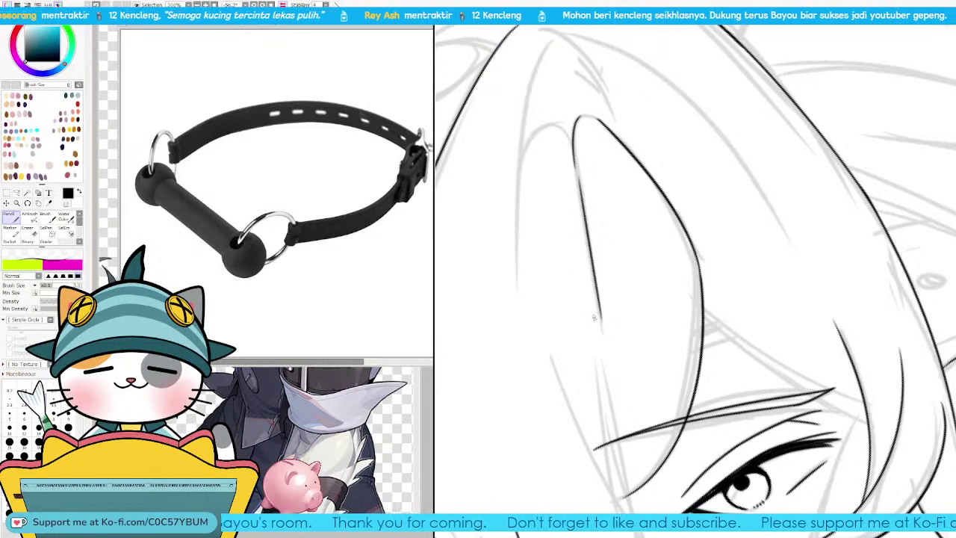
Step: Extend the open side of the bang strand down past the eyebrow to the strand's lower end beside the eye
scroll(583, 127, down, 5)
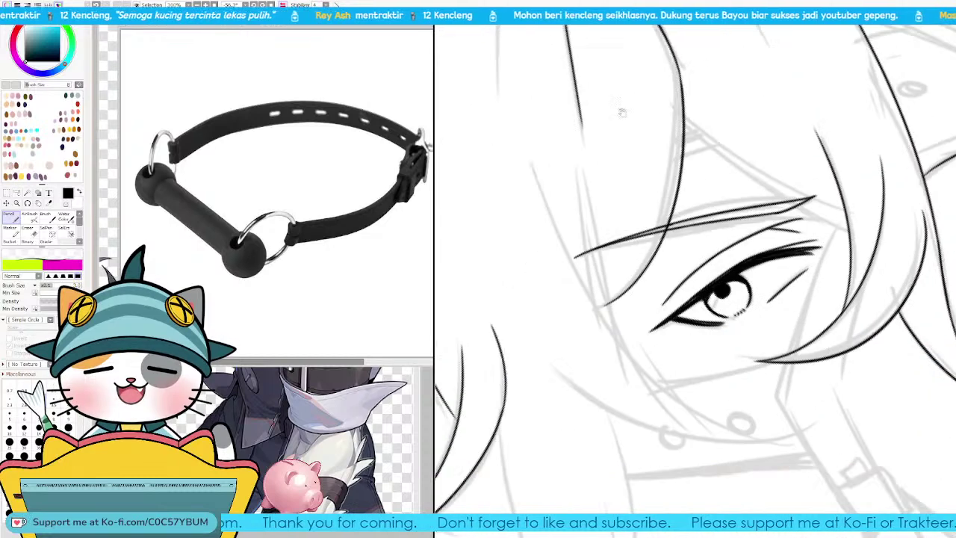
key(End)
key(End)
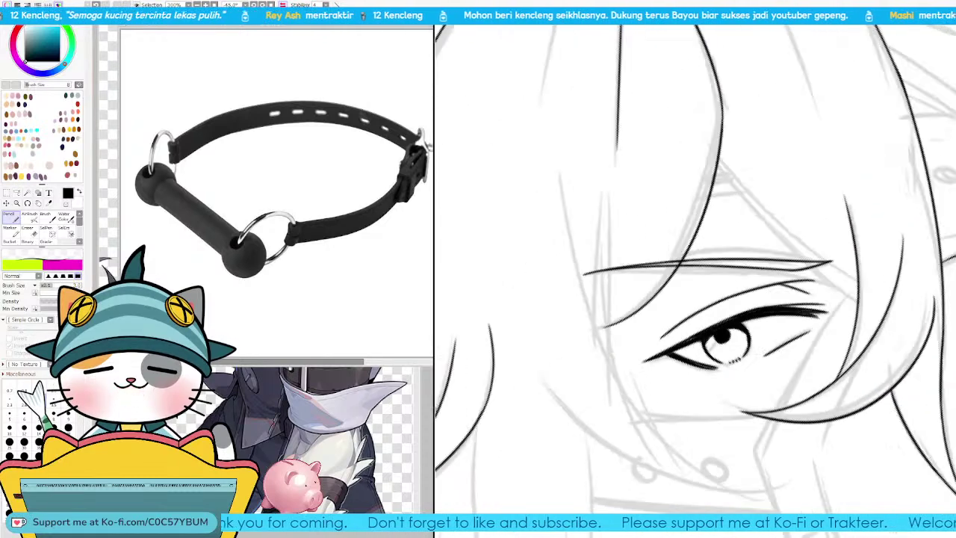
key(End)
key(Page_Down)
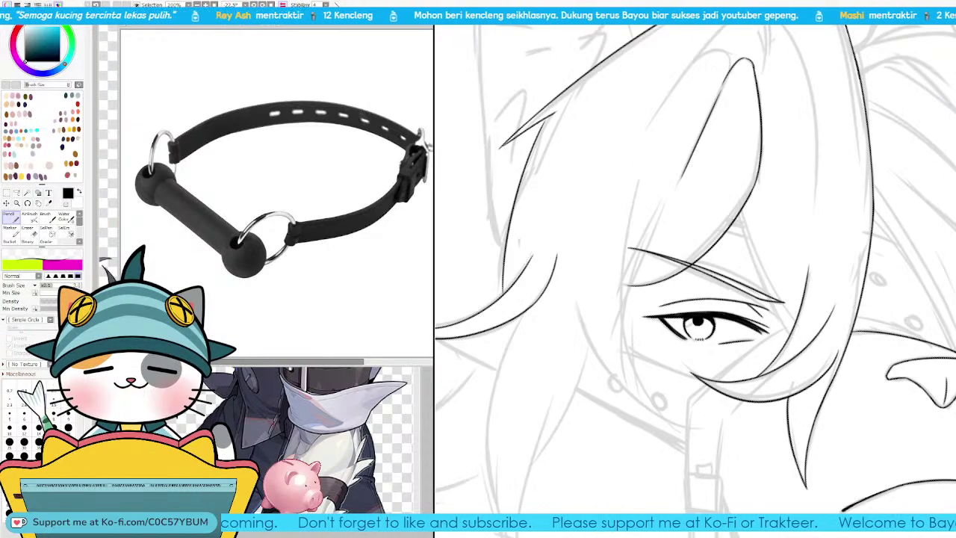
key(End)
key(Page_Up)
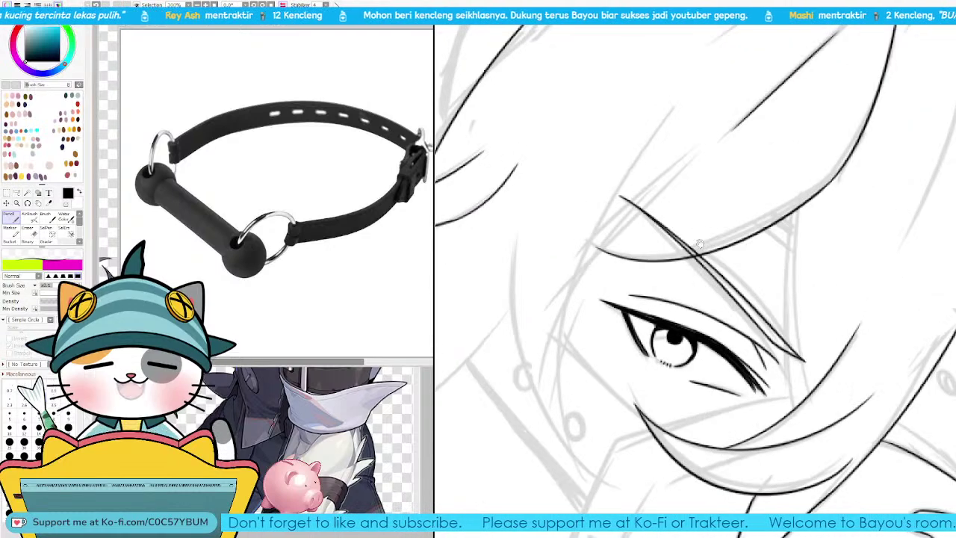
key(End)
drag(551, 321, 721, 162)
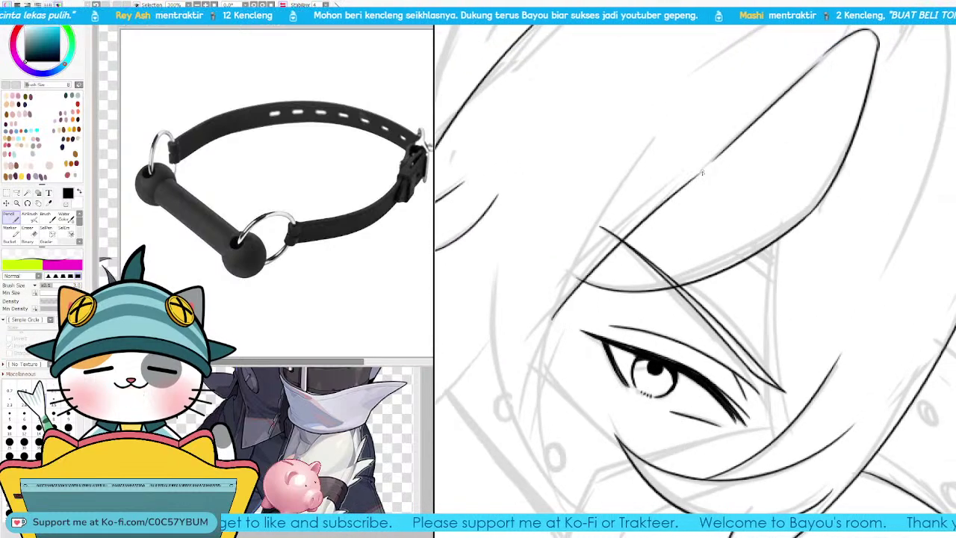
drag(636, 255, 652, 247)
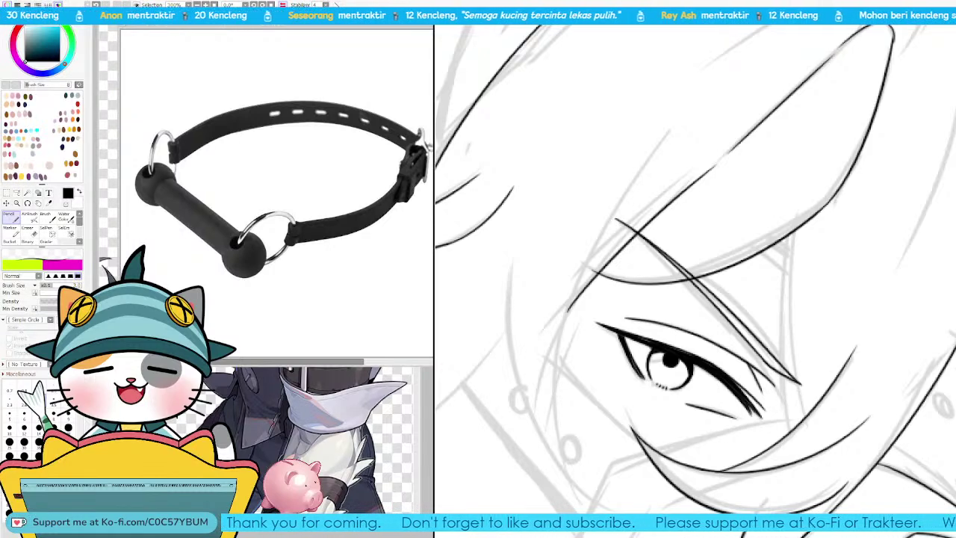
Step: Place a vector line inside the bang strand, from below its peak to beyond the eyebrow, and bend it into a smooth arc
key(Down)
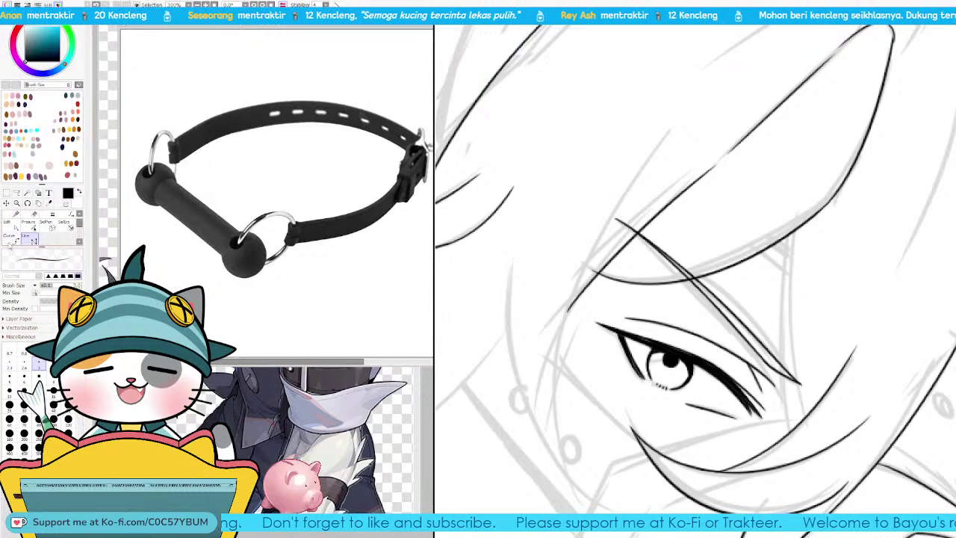
drag(536, 273, 783, 115)
click(838, 82)
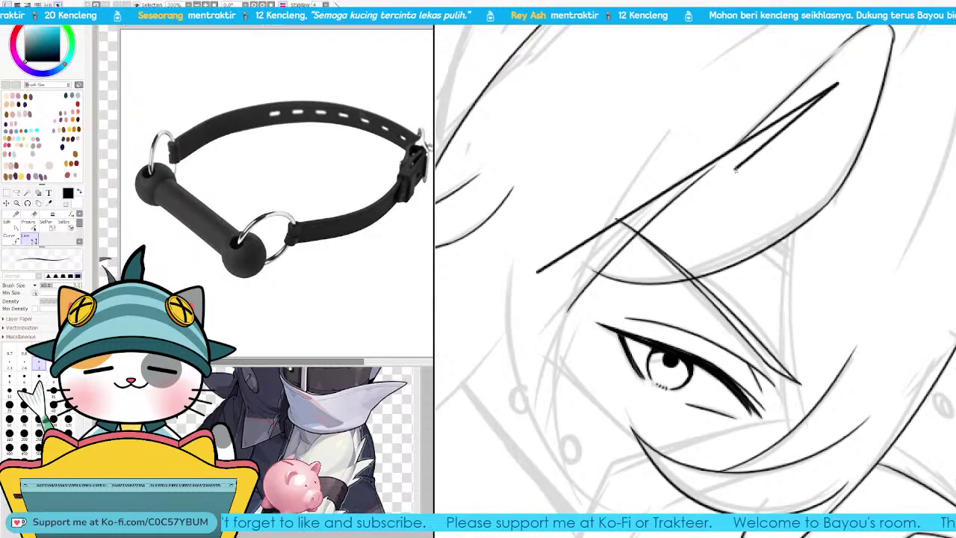
key(Return)
drag(701, 171, 715, 222)
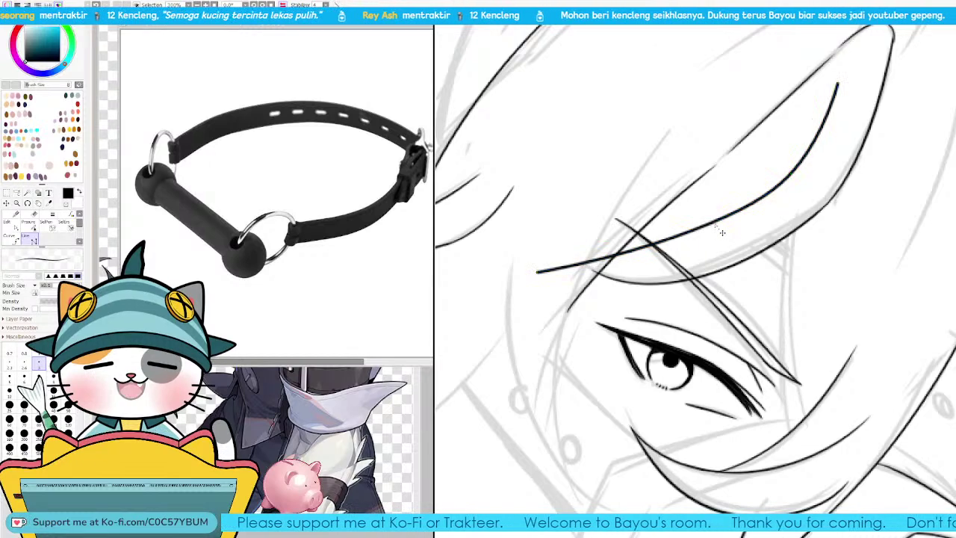
drag(803, 177, 801, 179)
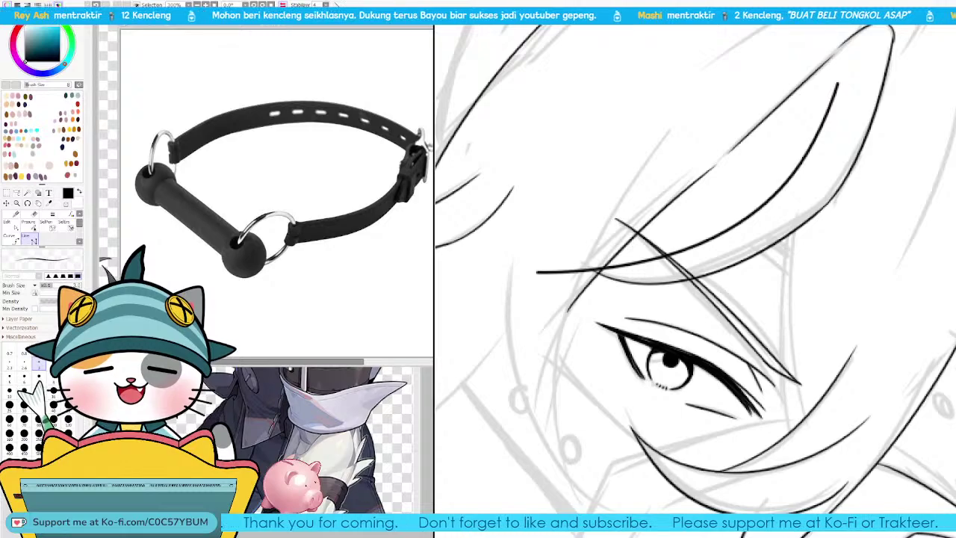
key(Page_Up)
key(Page_Up)
key(Page_Up)
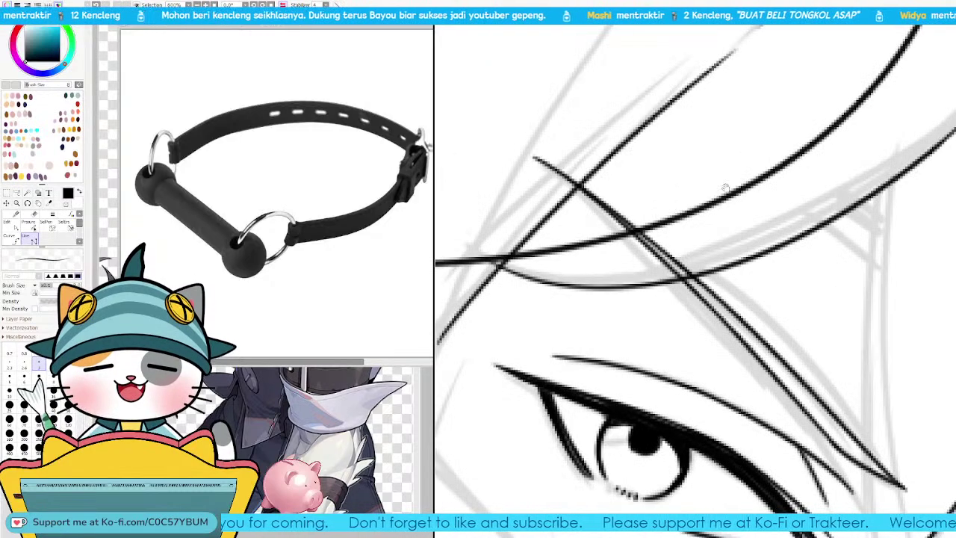
drag(692, 220, 794, 254)
scroll(696, 282, down, 5)
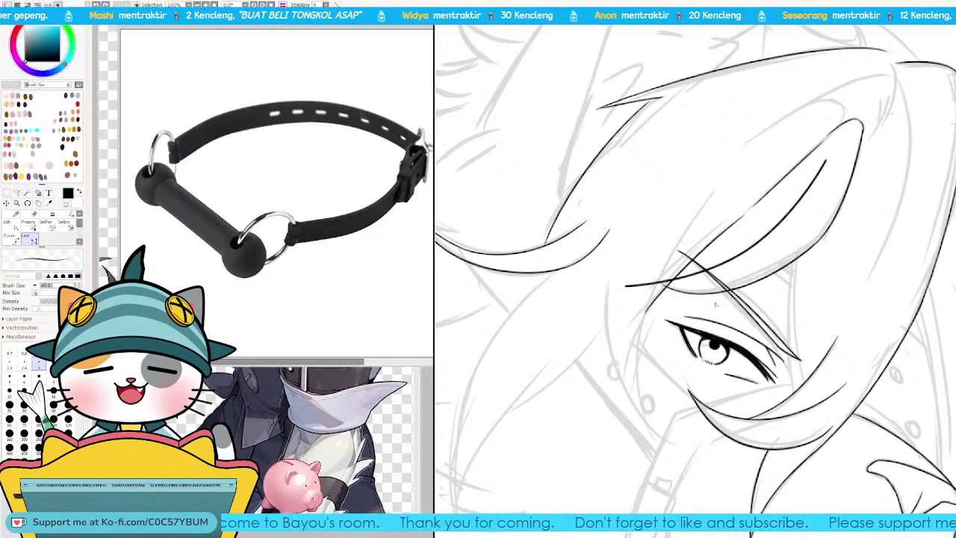
Step: Try to extend the lower end of the vector line inside the bang strand past the eyebrow and bend it upward across the forehead
mouse_move(825, 161)
mouse_down()
mouse_move(751, 237)
mouse_move(608, 299)
mouse_up()
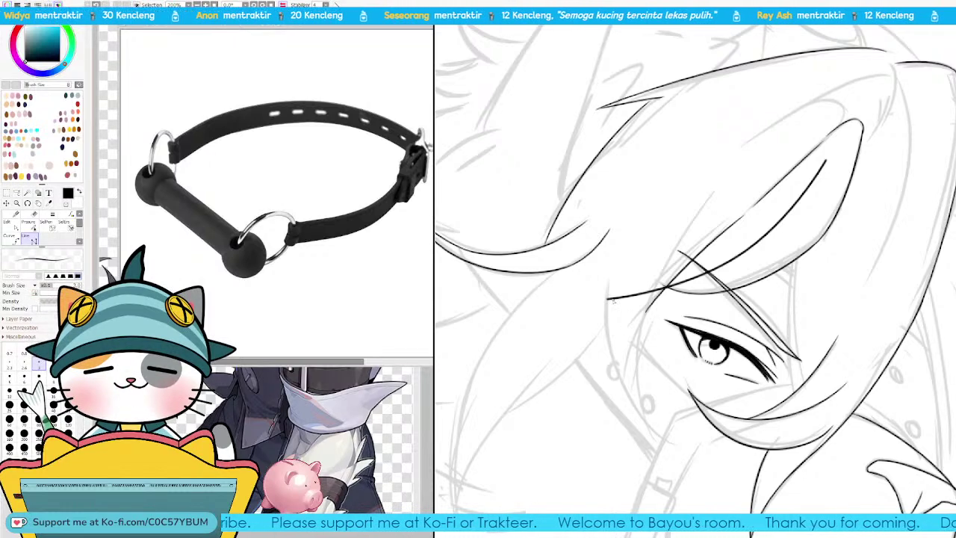
drag(745, 256, 719, 193)
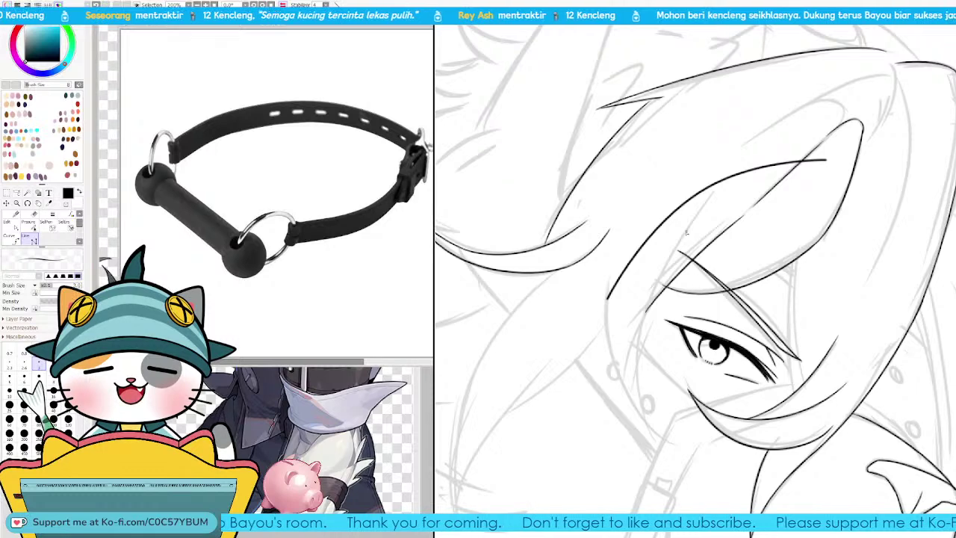
drag(621, 323, 955, 278)
key(ctrl+z)
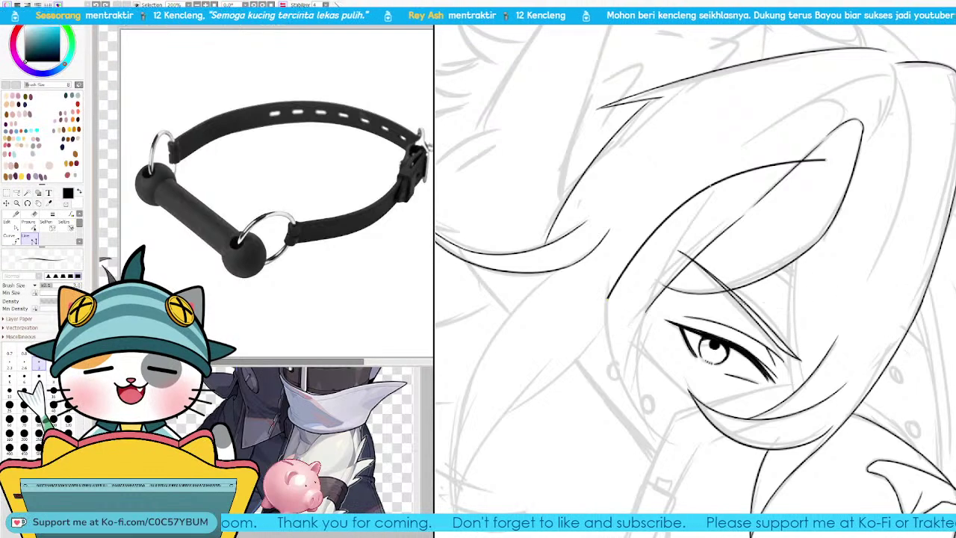
key(ctrl+z)
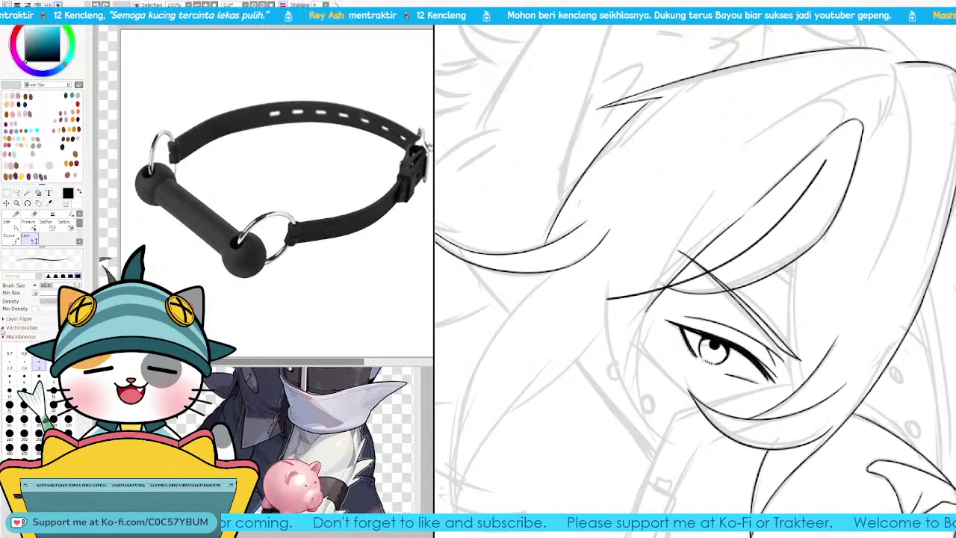
Step: Try the Ver.1 curve type with a test line across the eye, undo the line, and restore the Normal curve type
click(4, 328)
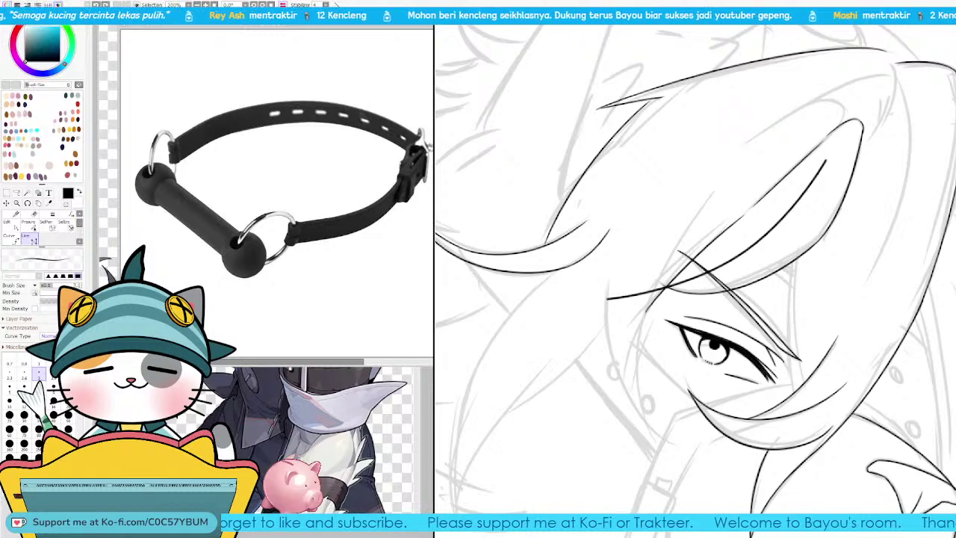
click(51, 346)
click(655, 355)
click(936, 296)
key(ctrl+z)
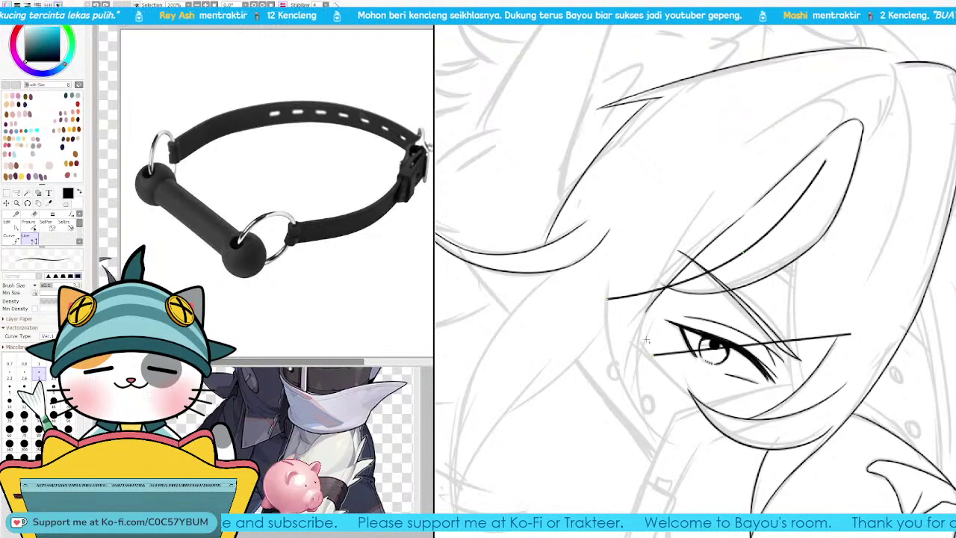
key(ctrl+z)
click(50, 336)
click(51, 345)
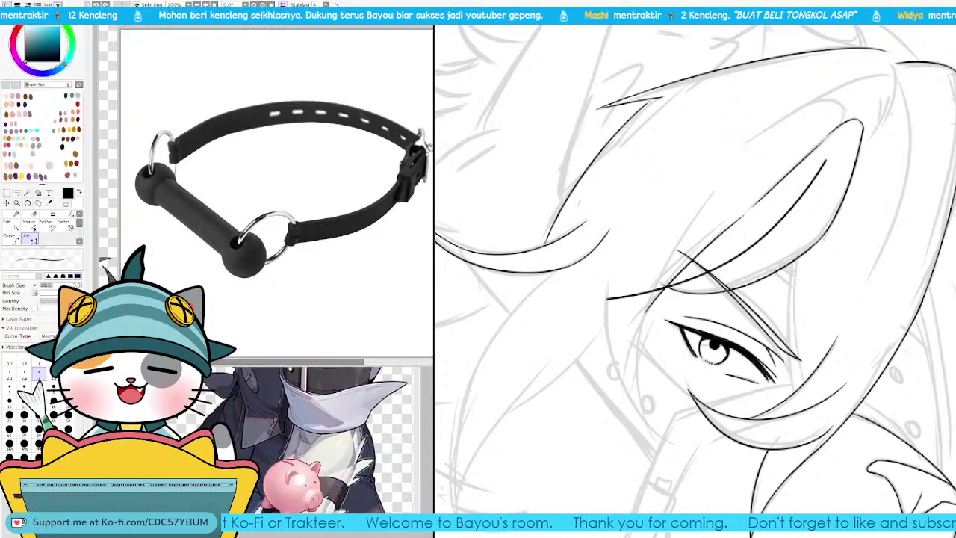
Step: Undo the arced vector line inside the bang strand
key(ctrl+z)
key(ctrl+y)
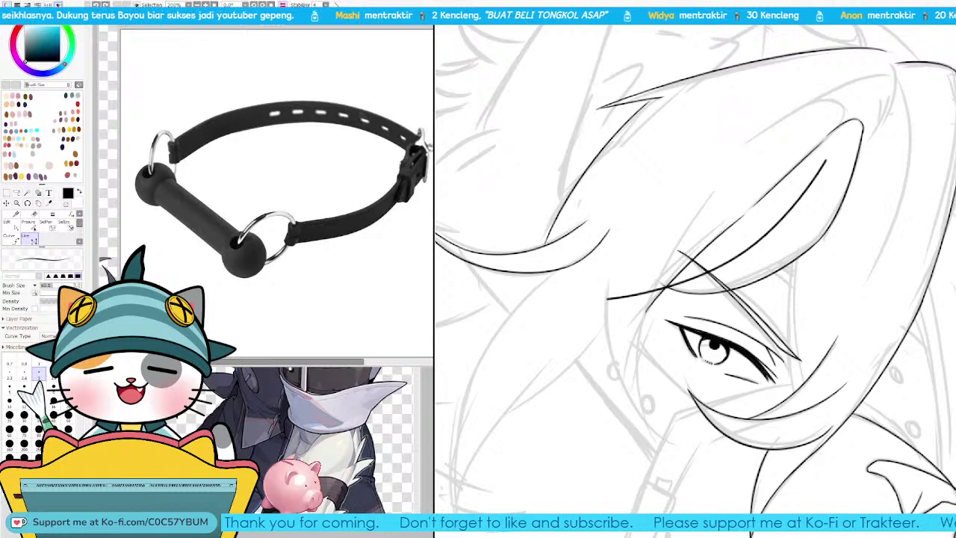
key(ctrl+z)
key(ctrl+z)
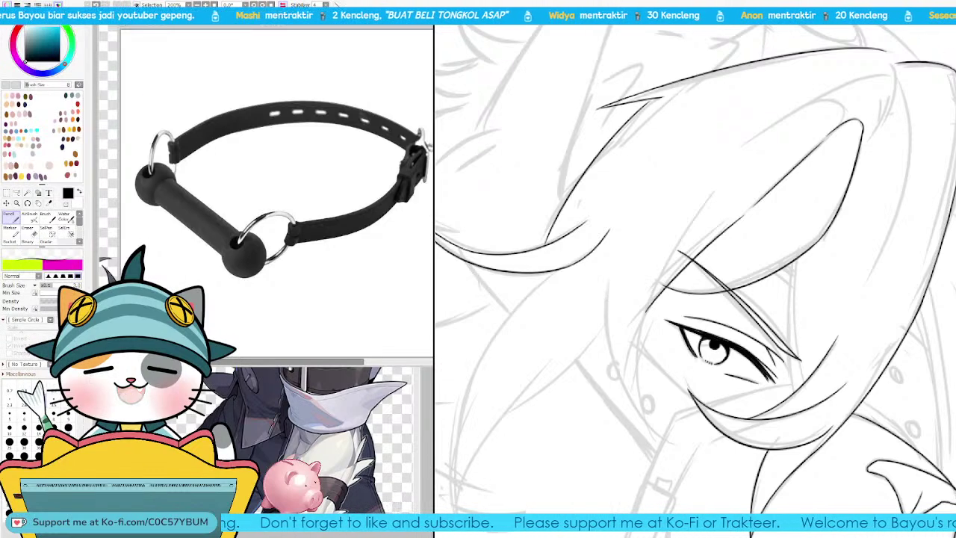
drag(609, 440, 594, 307)
key(Page_Up)
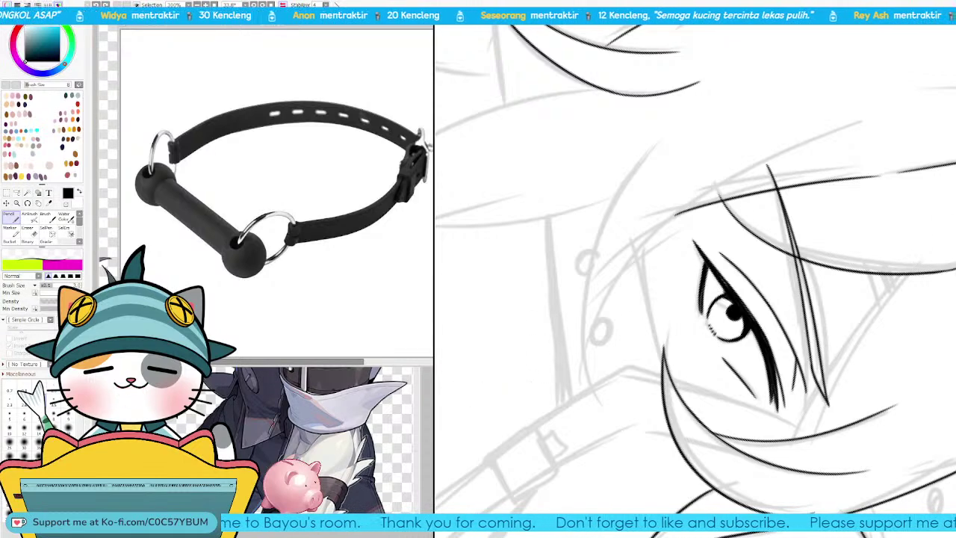
key(ctrl+z)
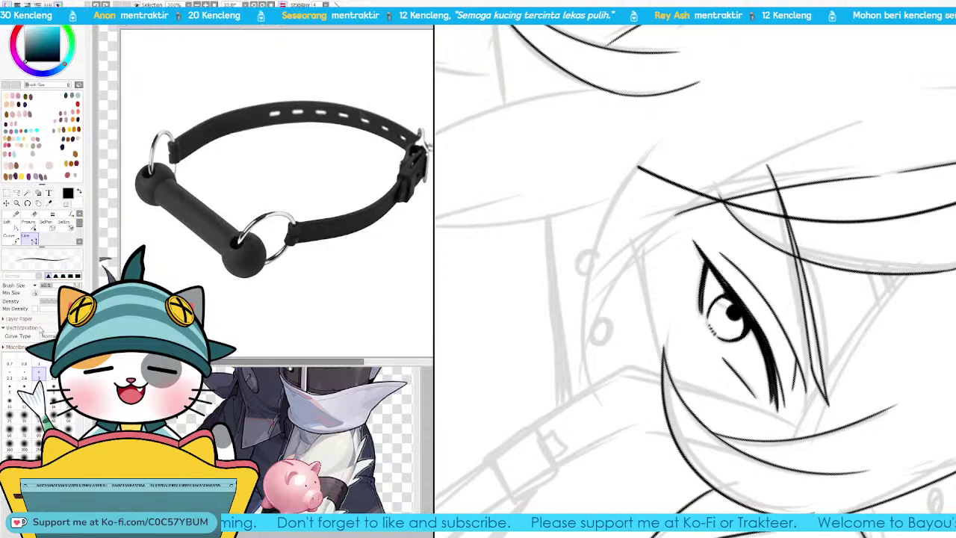
Step: Try a straight vector line from beside the cheek across the eye's corner to the forehead
click(541, 386)
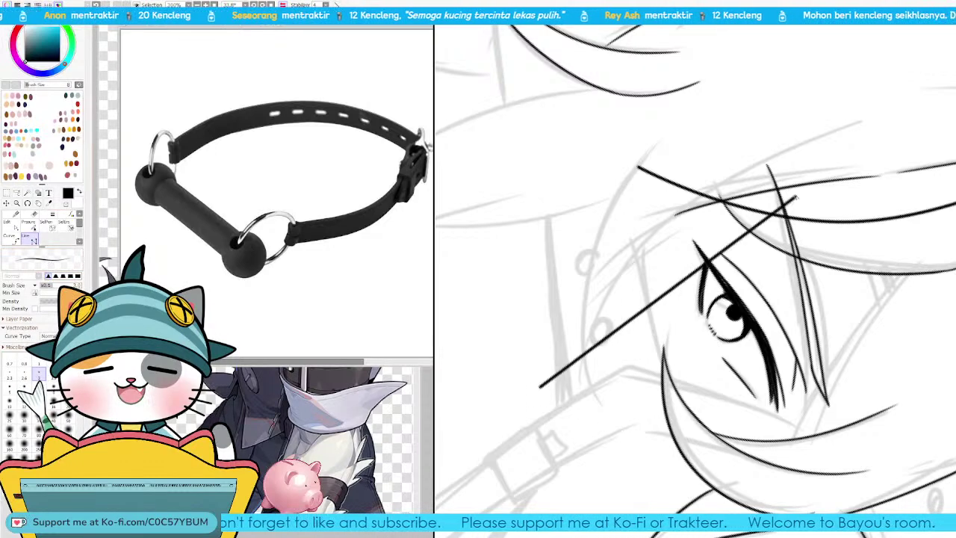
click(879, 148)
key(Escape)
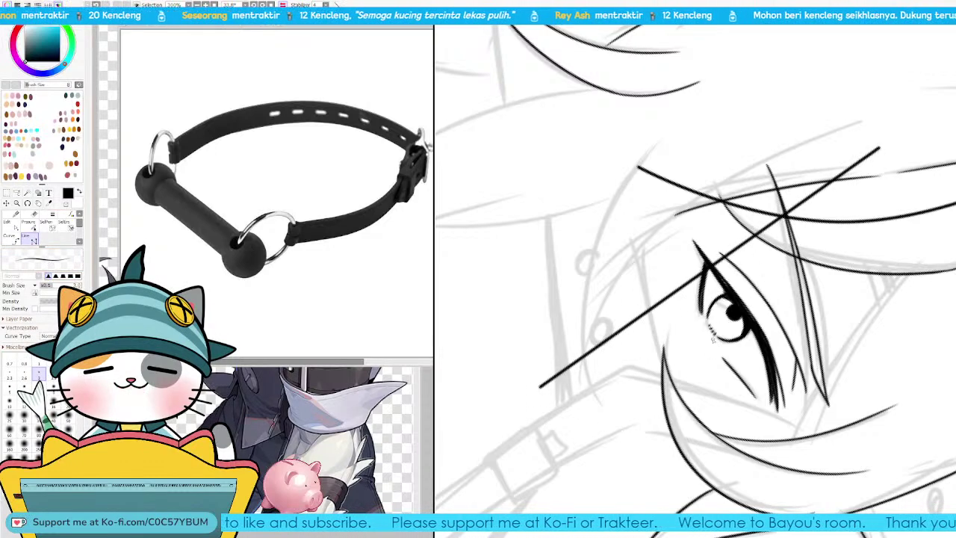
key(ctrl+z)
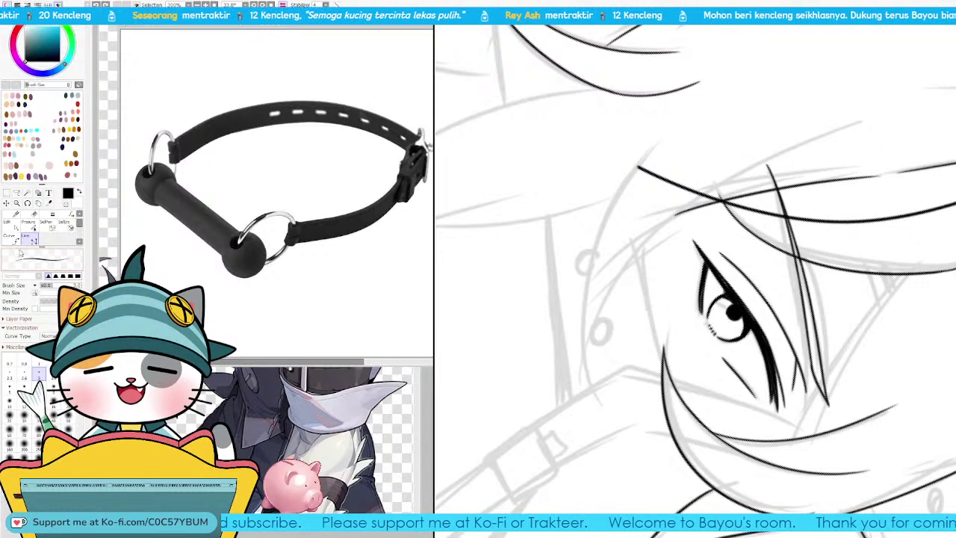
Step: Try freehand Pen strokes curving from beside the face over the eyebrow toward the forehead, testing a different brush edge shape
scroll(18, 230, up, 1)
click(12, 218)
drag(519, 257, 923, 132)
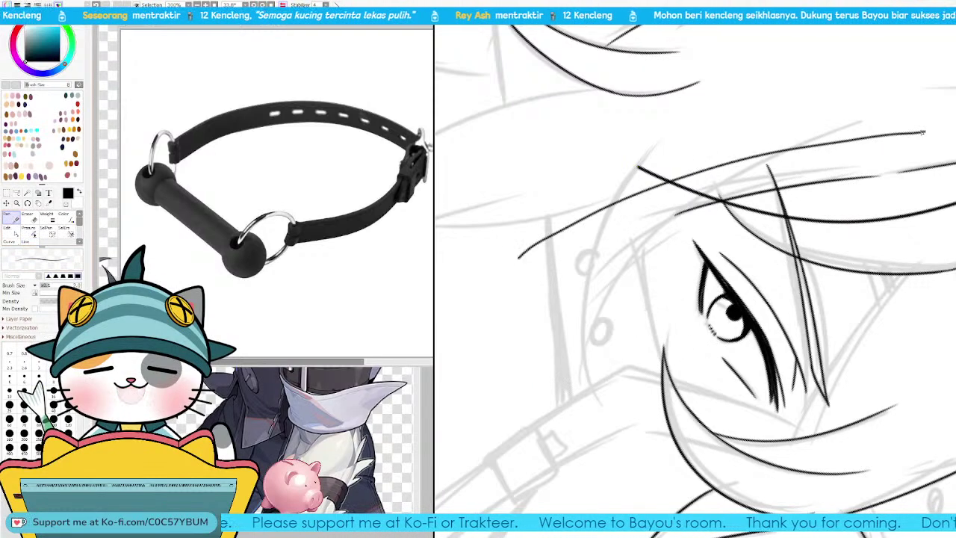
key(ctrl+z)
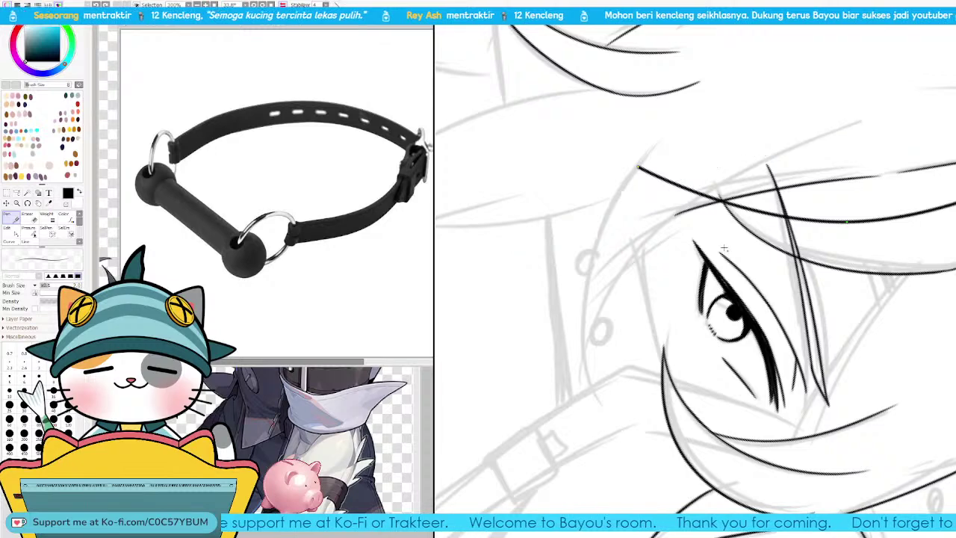
click(48, 277)
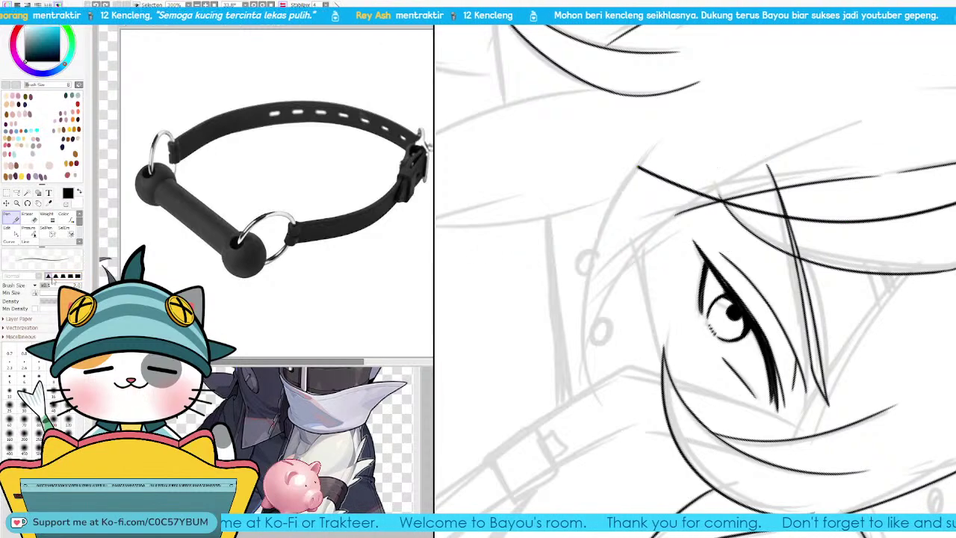
drag(438, 290, 955, 153)
drag(726, 267, 890, 222)
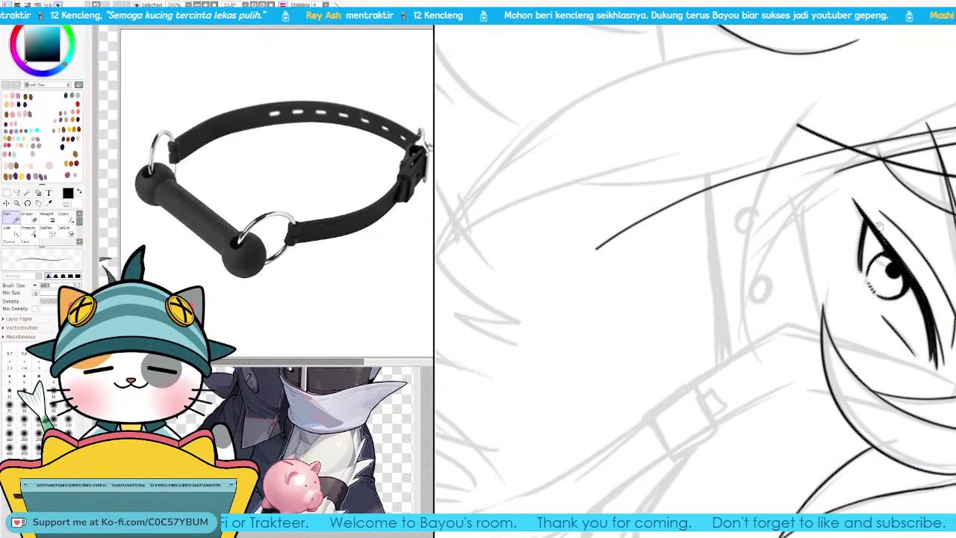
key(ctrl+z)
Step: Try two parallel curved strokes with a larger pen size, sweeping from beside the cheek up to the bang strand
key(bracketright)
key(bracketright)
key(bracketright)
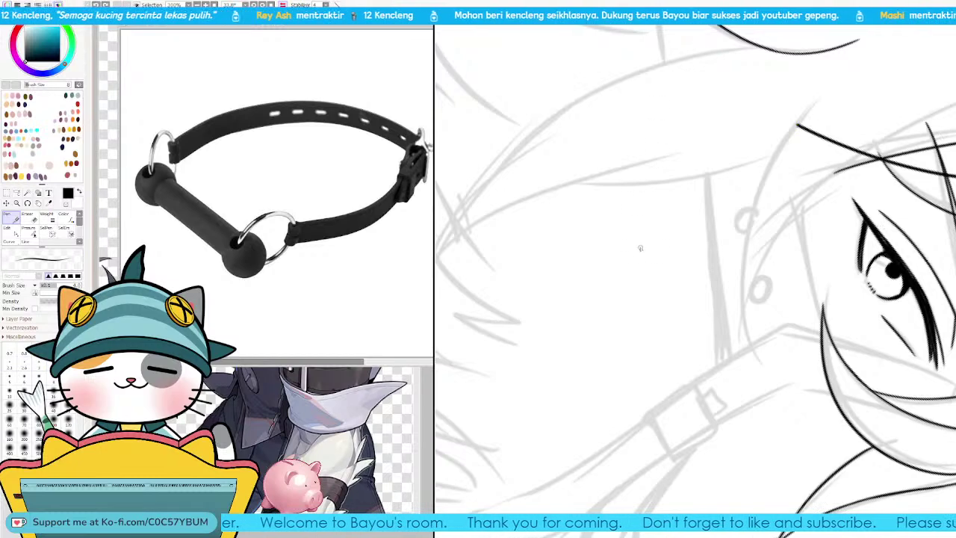
drag(575, 370, 801, 137)
drag(607, 396, 854, 162)
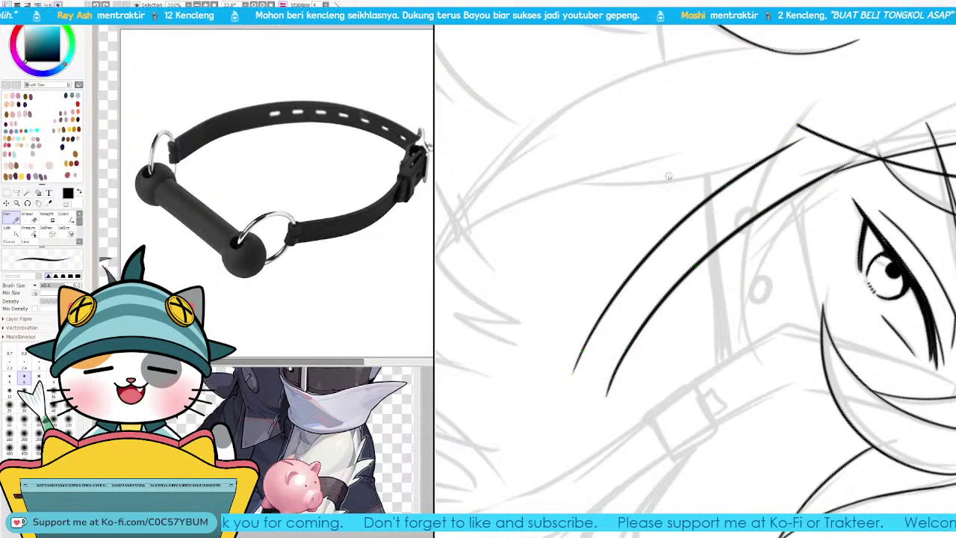
key(ctrl+z)
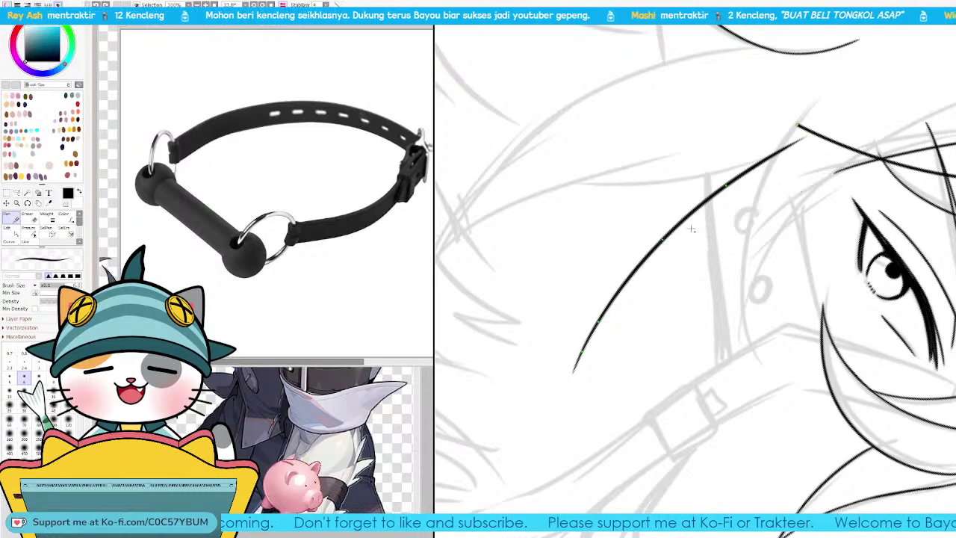
key(ctrl+z)
Step: Remove the vector line inside the bang strand by undoing its bend and placement
key(Delete)
key(Delete)
key(Delete)
key(Delete)
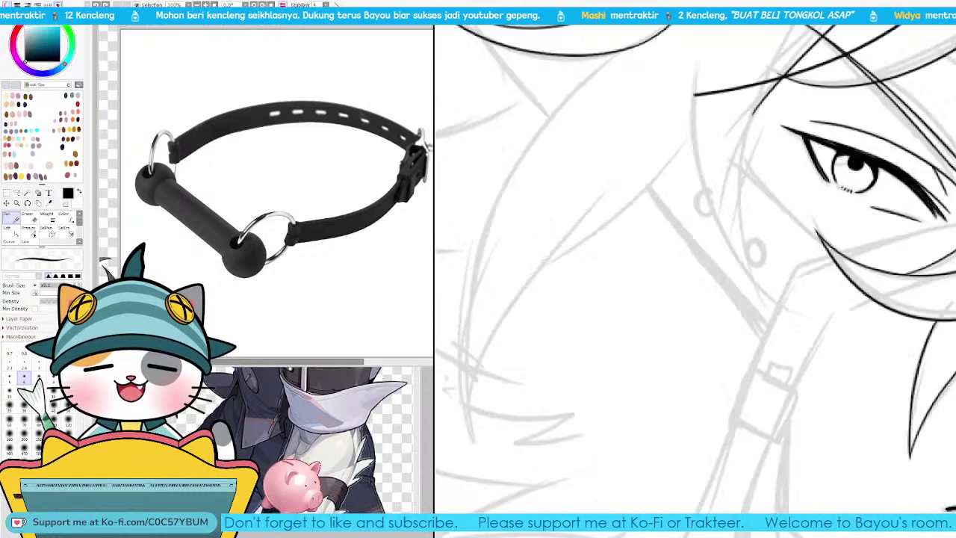
drag(788, 200, 697, 365)
key(ctrl+z)
key(ctrl+z)
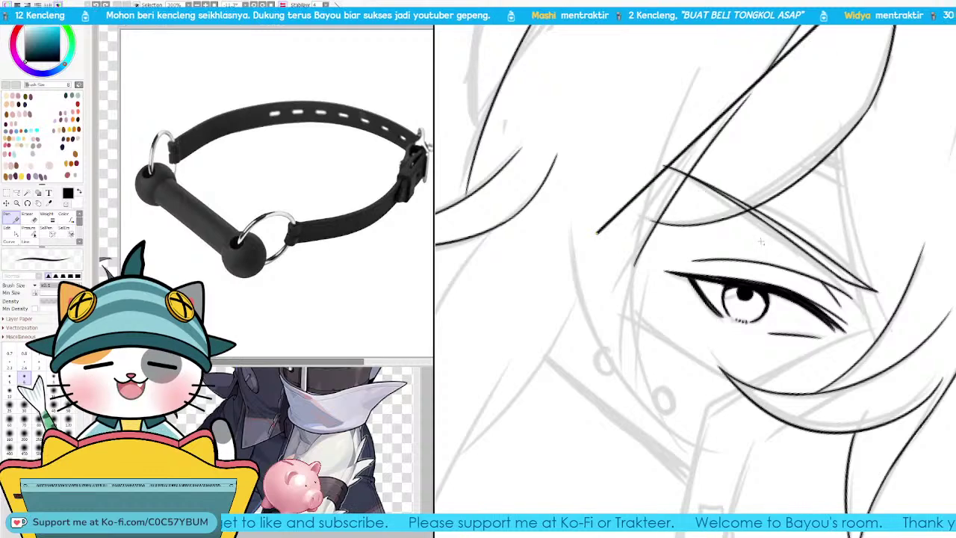
mouse_move(793, 162)
mouse_down()
mouse_move(742, 326)
mouse_move(787, 216)
mouse_up()
key(ctrl+z)
drag(753, 311, 773, 239)
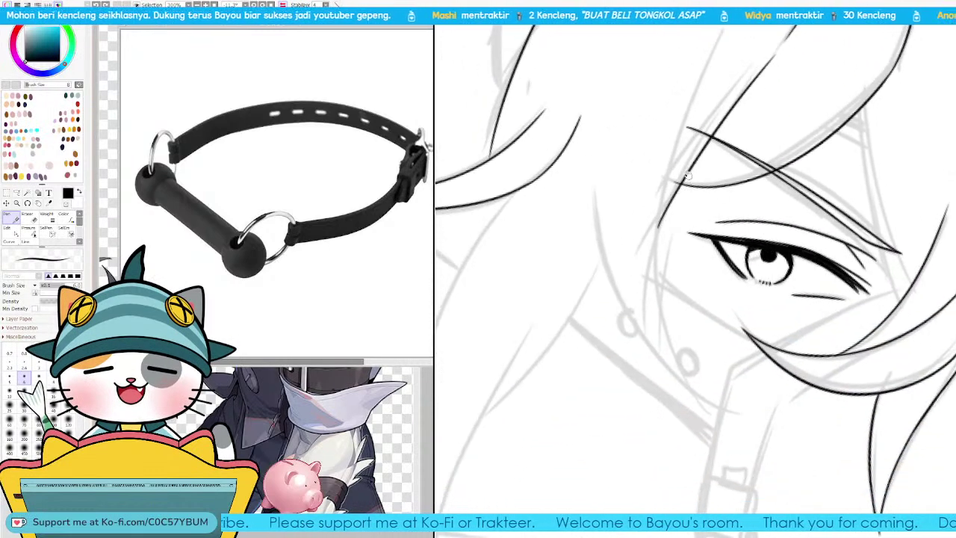
drag(749, 308, 718, 323)
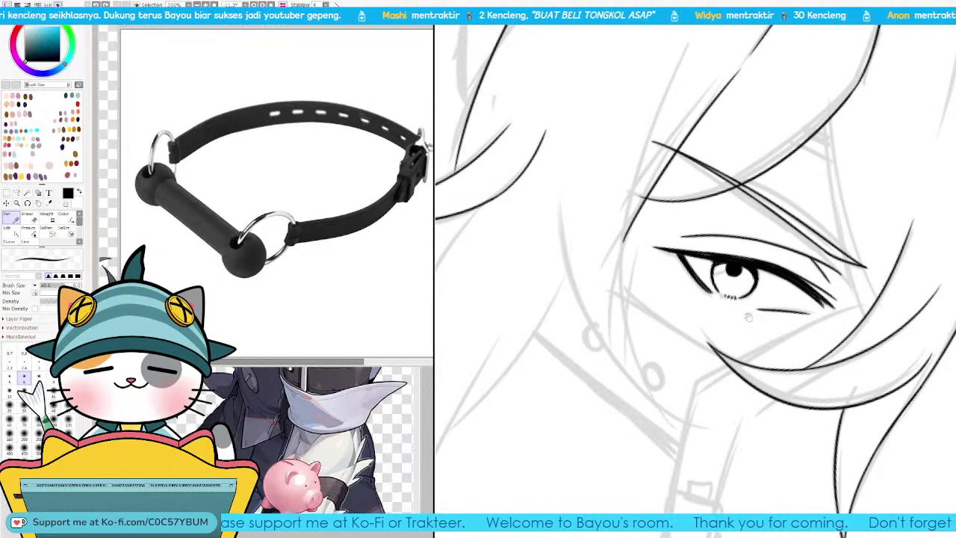
drag(771, 258, 741, 263)
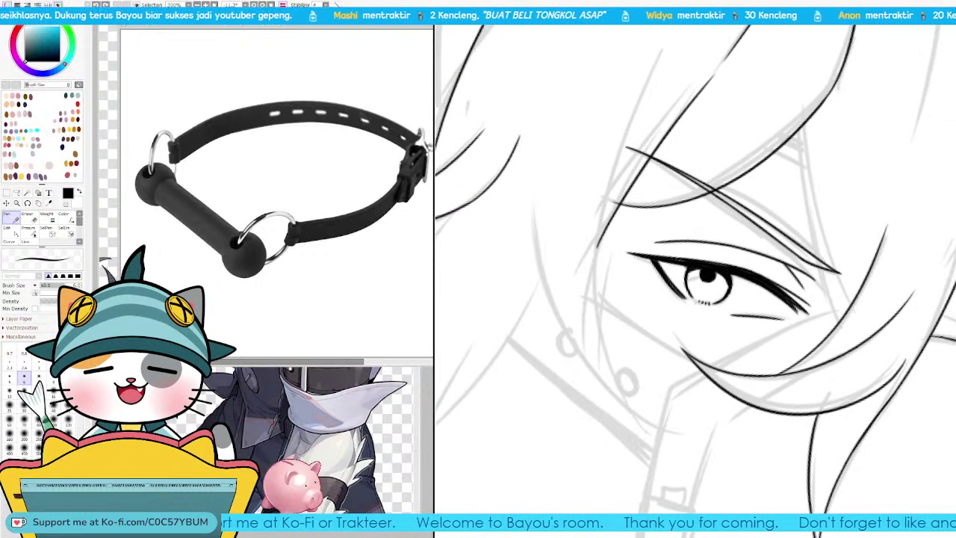
key(End)
key(End)
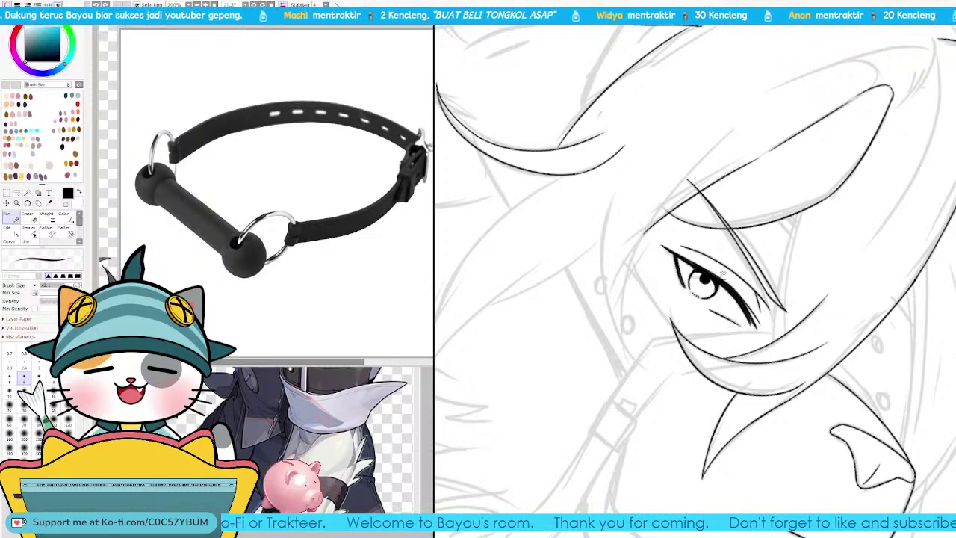
drag(724, 274, 820, 238)
drag(757, 268, 704, 281)
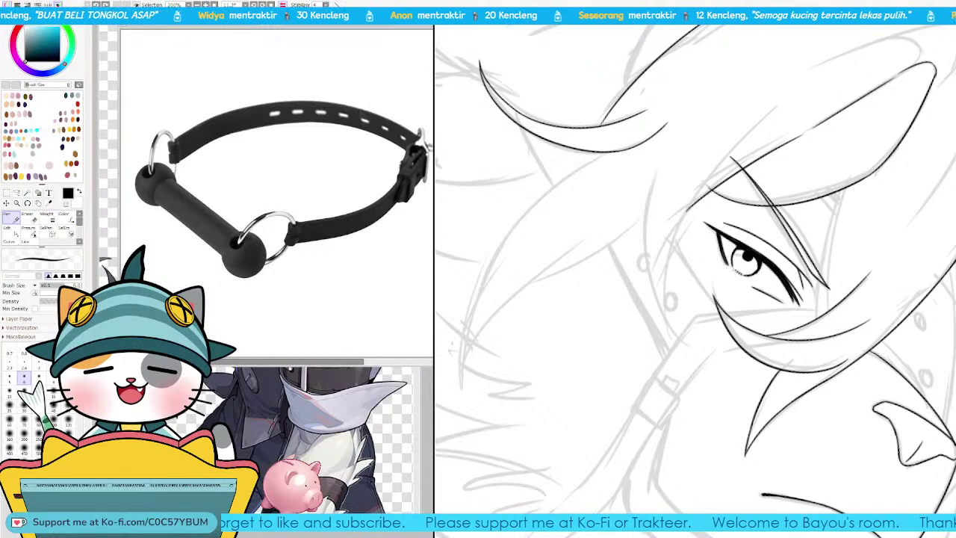
Step: Reduce the pen size and ink a long curved hair edge from beside the cheek up past the eyebrow onto the forehead
key(End)
key(End)
key(End)
key(Delete)
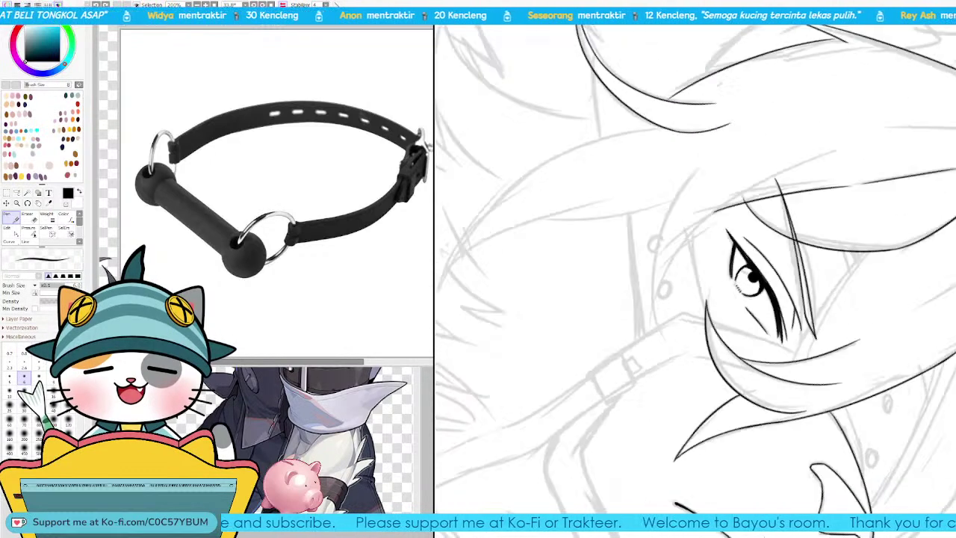
key(Page_Up)
drag(749, 265, 727, 320)
key(bracketleft)
key(bracketleft)
key(bracketleft)
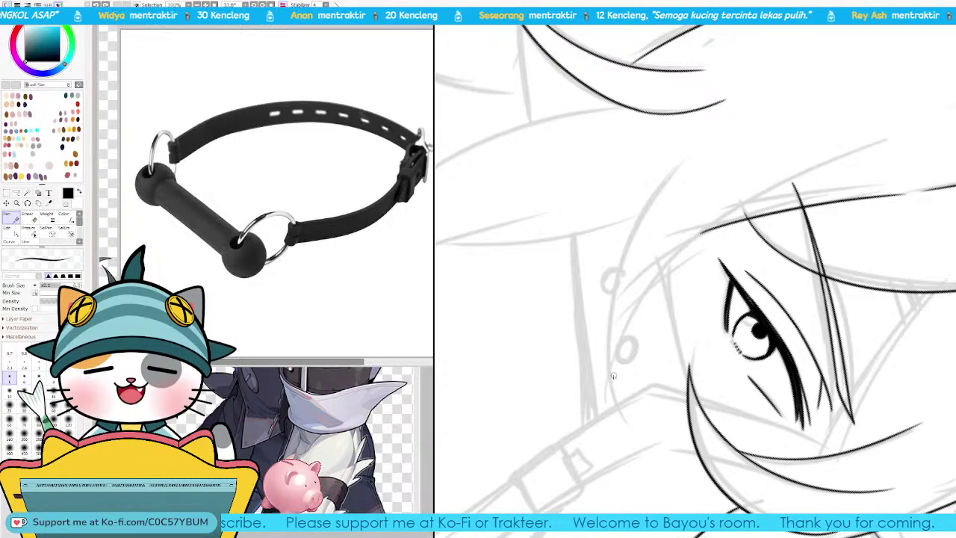
drag(613, 390, 762, 199)
key(ctrl+z)
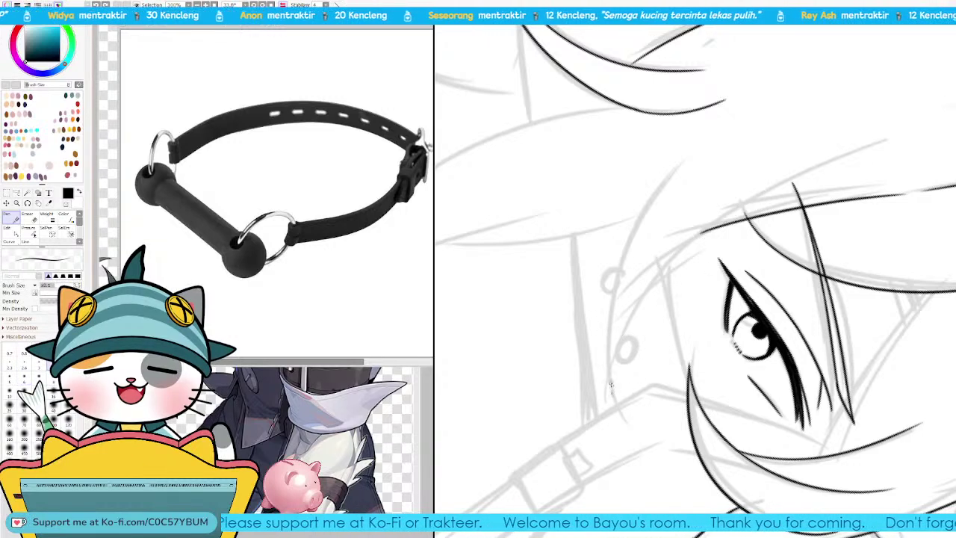
drag(611, 393, 889, 136)
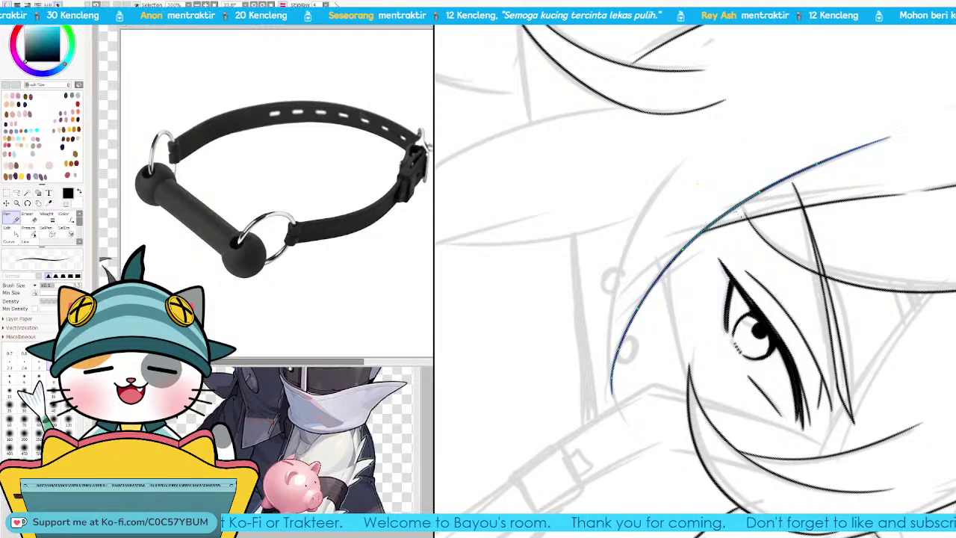
Step: Ink the adjoining hair edge from the bang strand's upper side down to the long curve beside the eyebrow
key(Delete)
key(Delete)
key(Delete)
key(Delete)
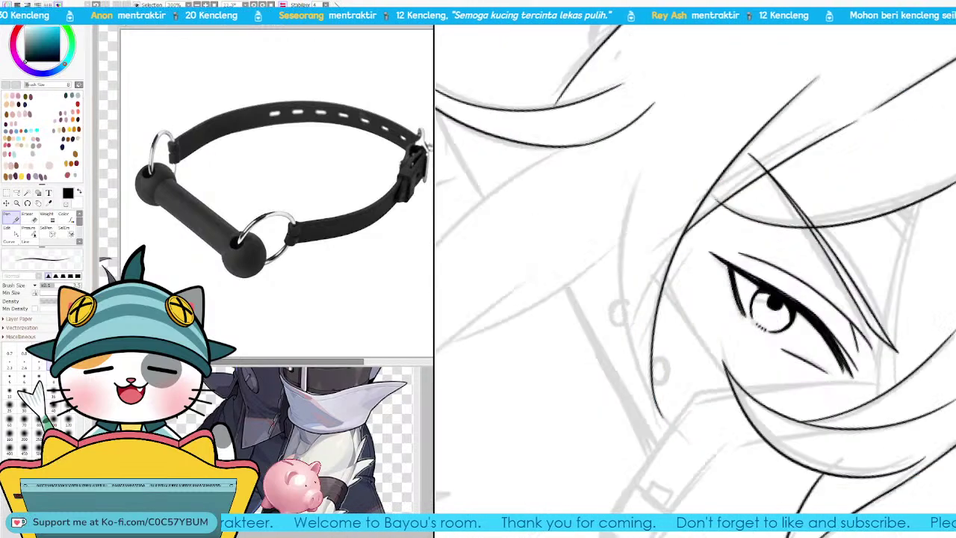
mouse_move(681, 204)
mouse_down()
mouse_move(661, 353)
mouse_move(762, 214)
mouse_up()
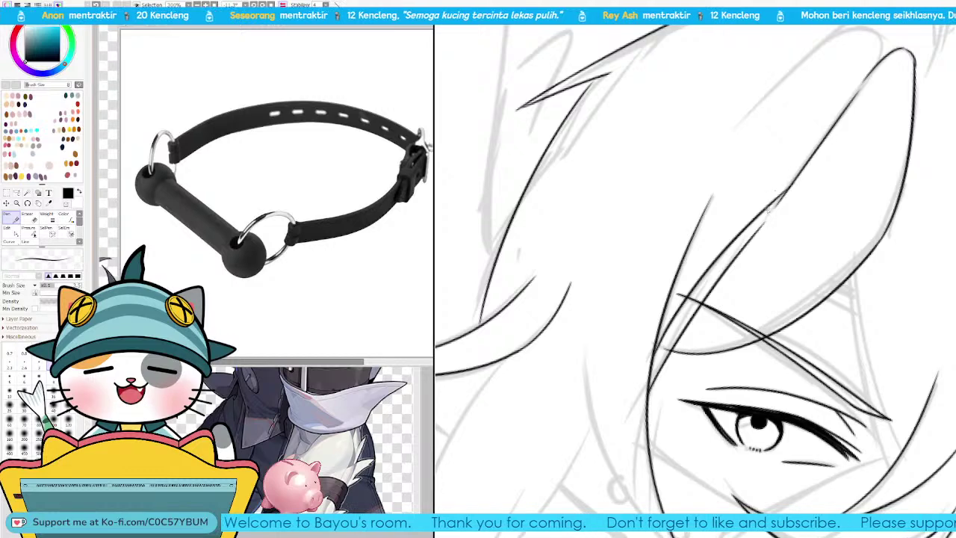
mouse_move(670, 403)
mouse_down()
mouse_move(777, 270)
mouse_move(755, 263)
mouse_up()
Step: Ink the outer curve of the side hair strand from beside the eyebrow down past the ear studs to the strap
mouse_move(673, 214)
mouse_down()
mouse_move(708, 338)
mouse_move(787, 427)
mouse_move(673, 259)
mouse_move(780, 432)
mouse_up()
key(ctrl+z)
drag(828, 410, 772, 307)
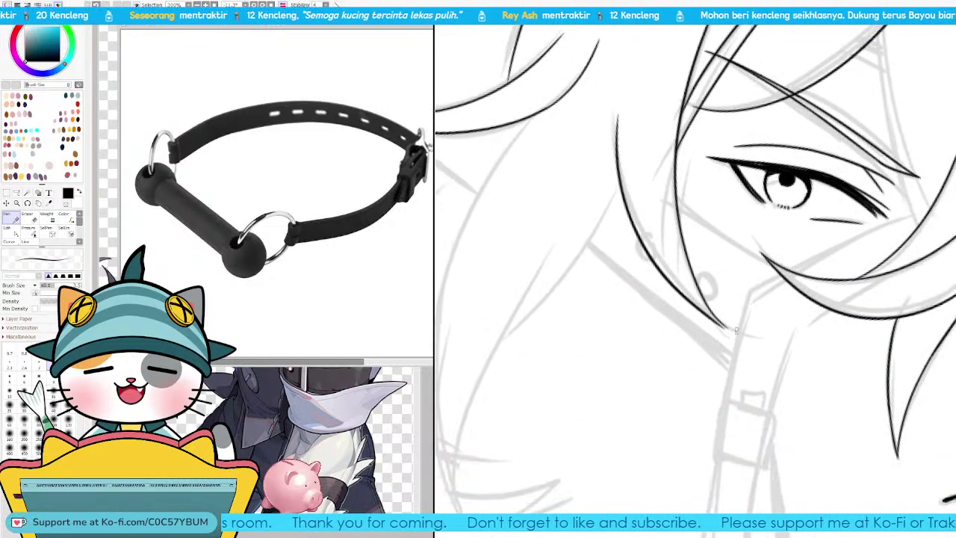
Step: Set the line weight of the side hair strand's outer curve beside the ear studs to 2.6 with the Weight tool
drag(731, 341, 733, 337)
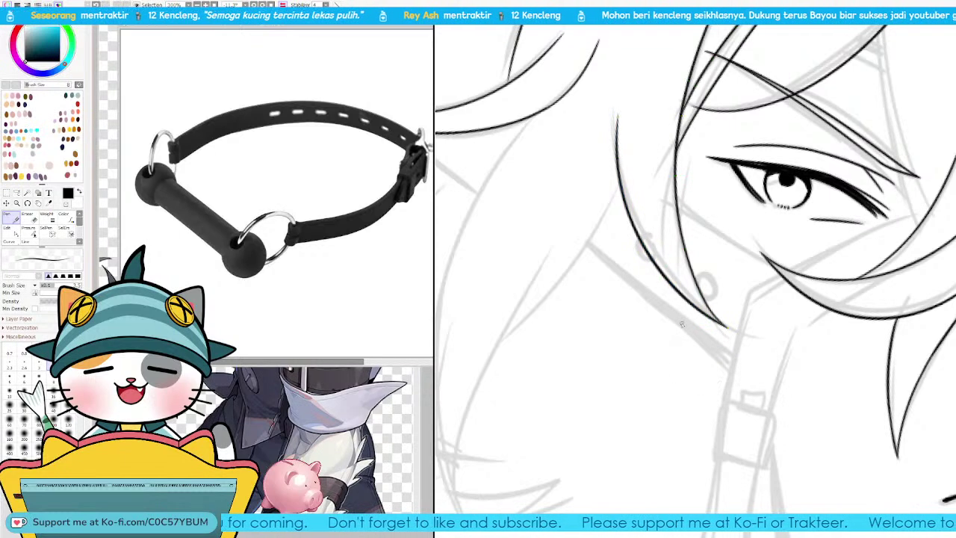
key(ctrl)
key(ctrl)
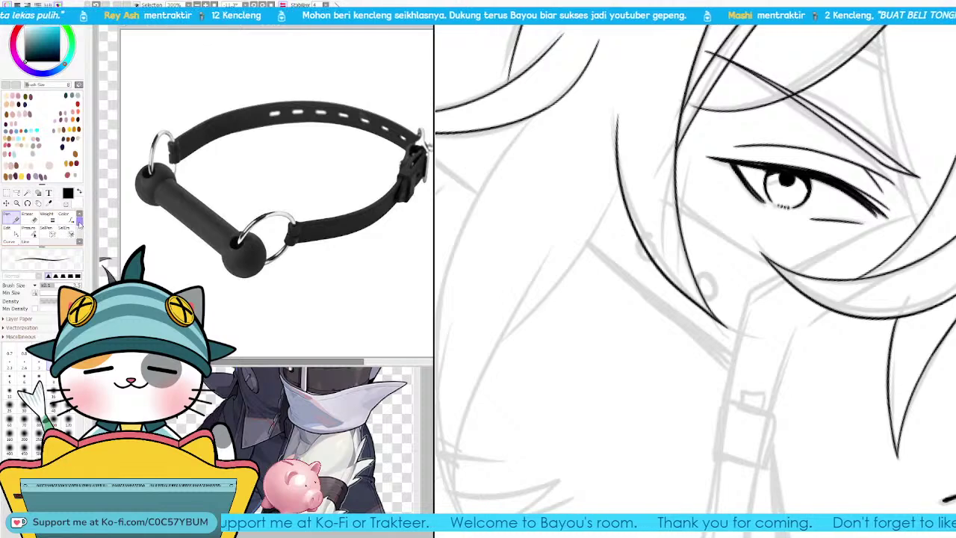
click(79, 240)
scroll(74, 224, up, 2)
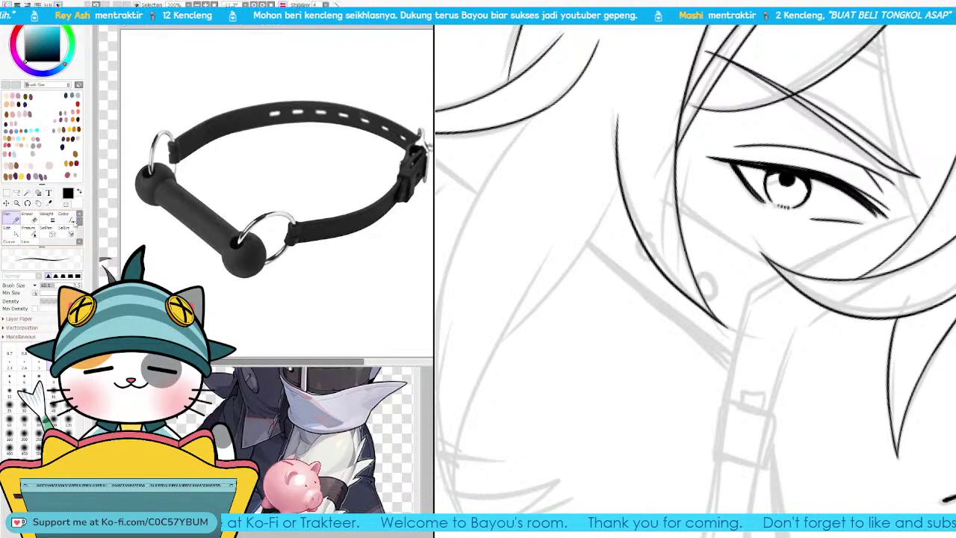
click(47, 218)
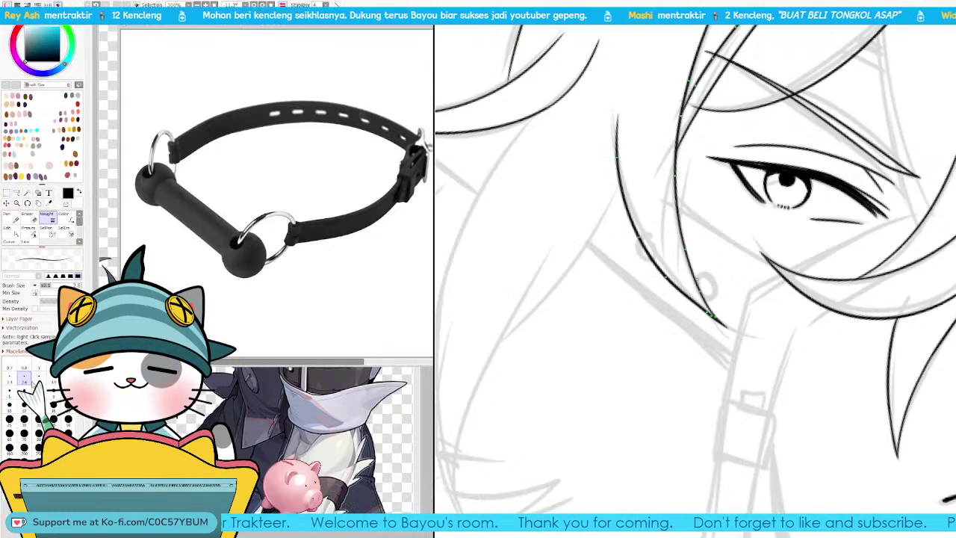
click(12, 382)
click(640, 241)
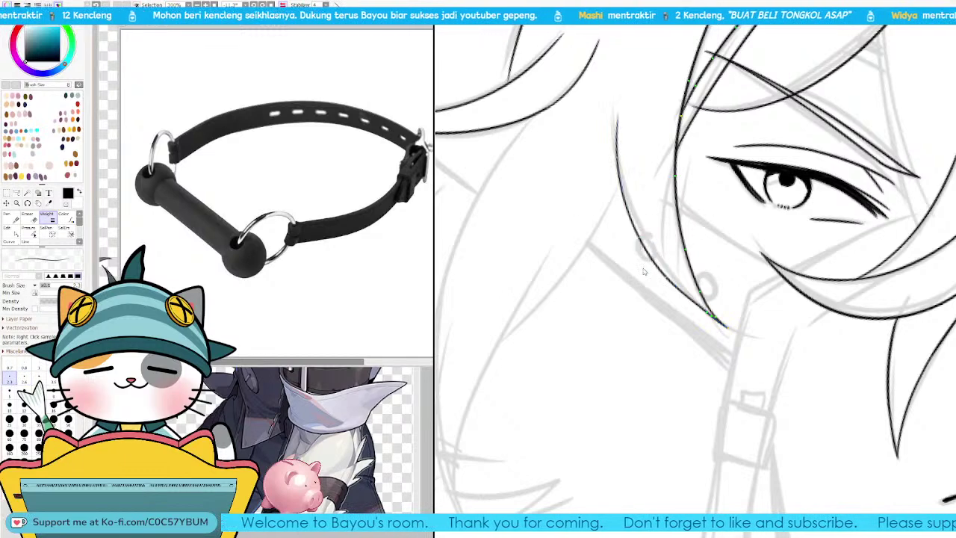
click(24, 381)
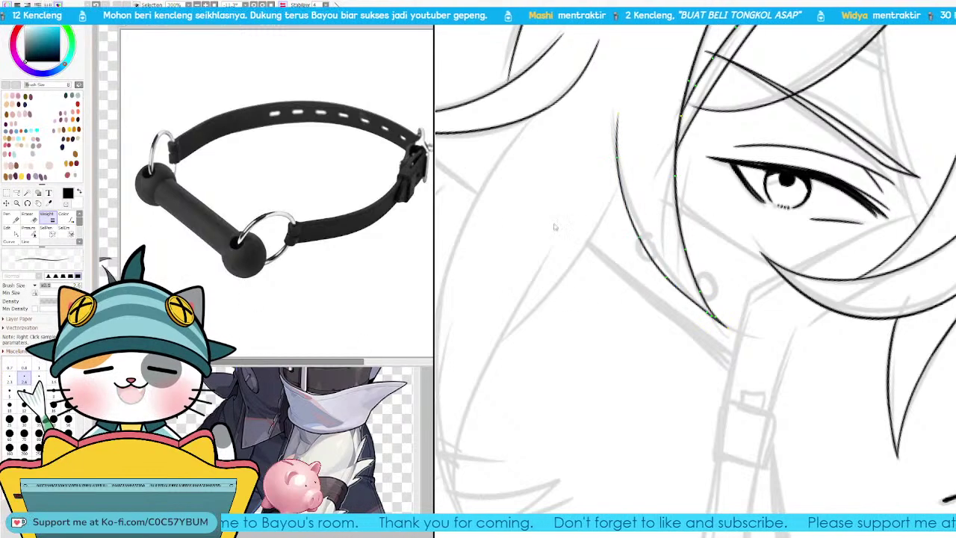
click(627, 210)
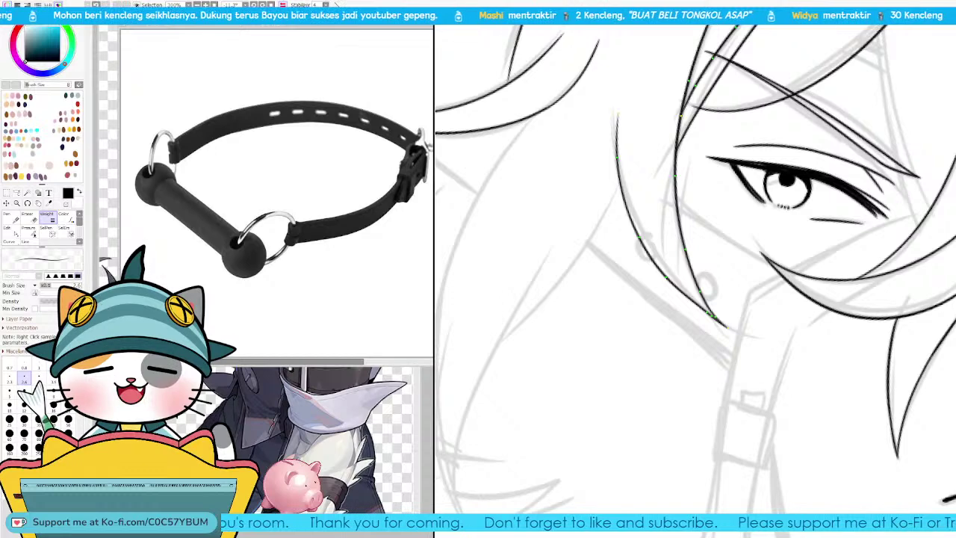
click(9, 218)
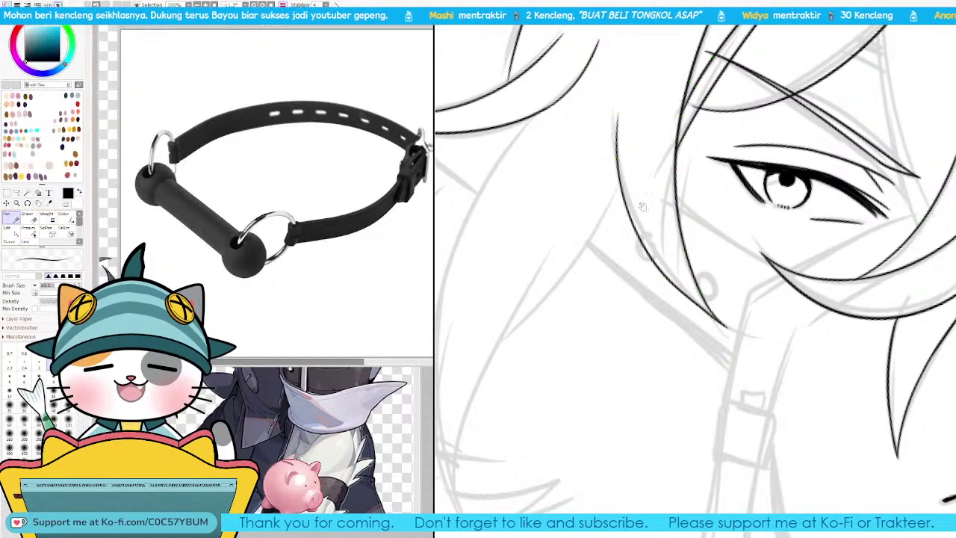
Step: Ink the inner edge of the long side lock from the outer strand curve down to its pointed tip, as two overlapping curves
drag(618, 112, 626, 194)
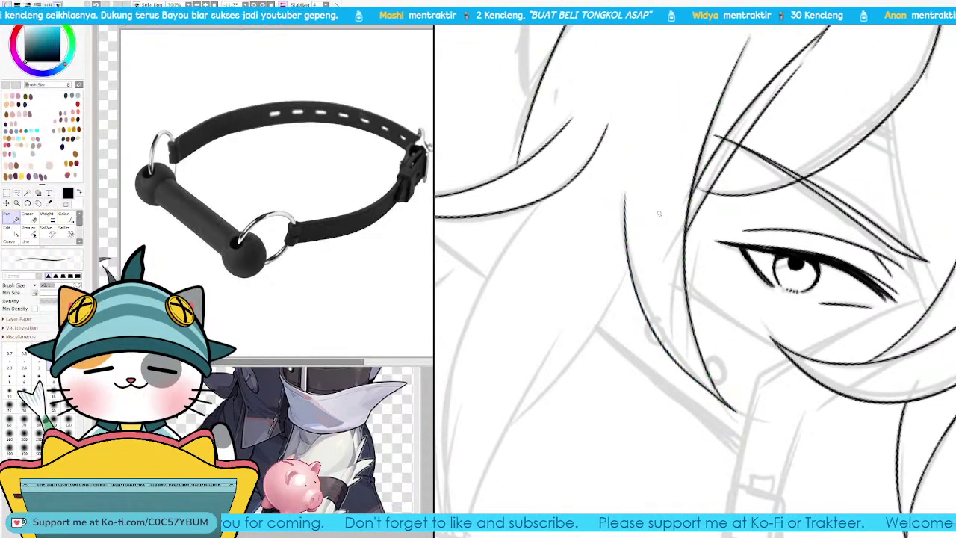
scroll(657, 213, down, 3)
drag(559, 285, 716, 254)
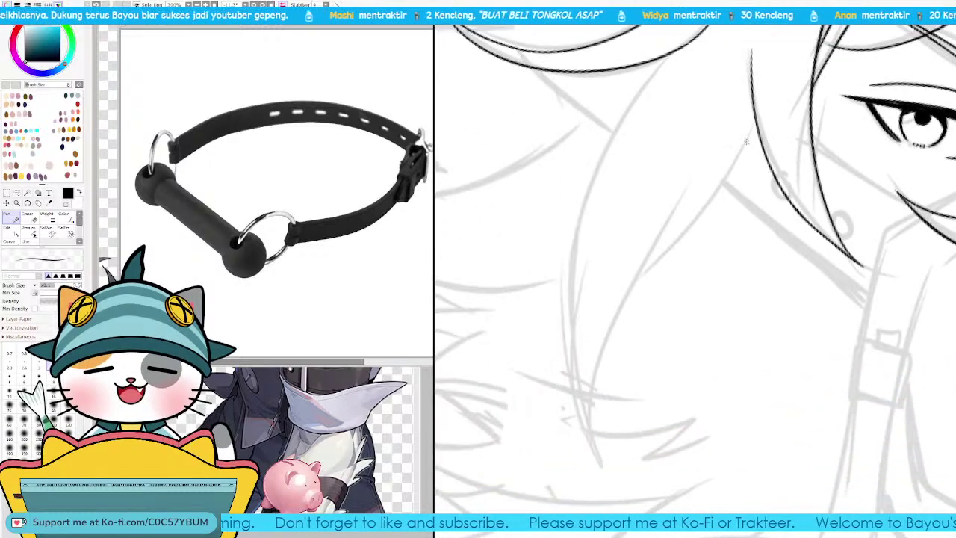
drag(753, 121, 646, 269)
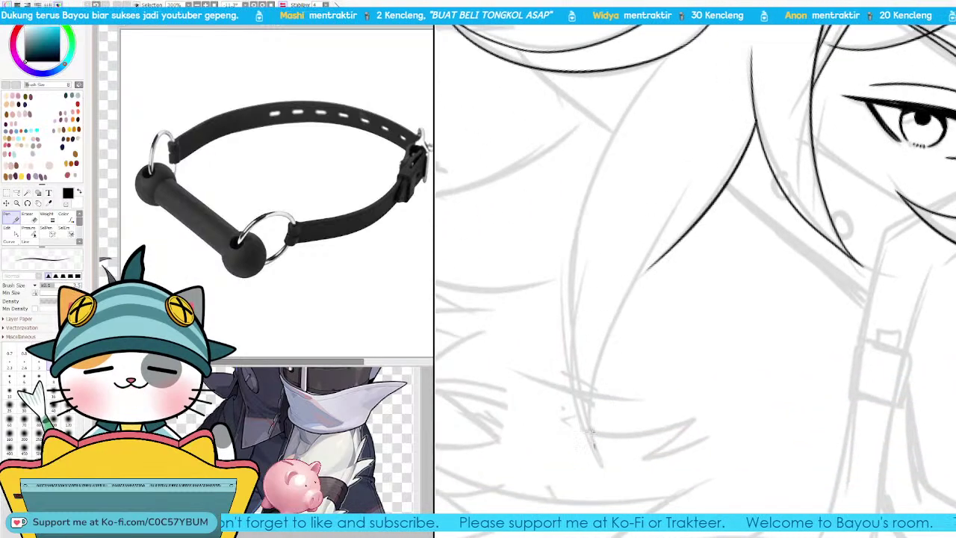
drag(593, 440, 705, 179)
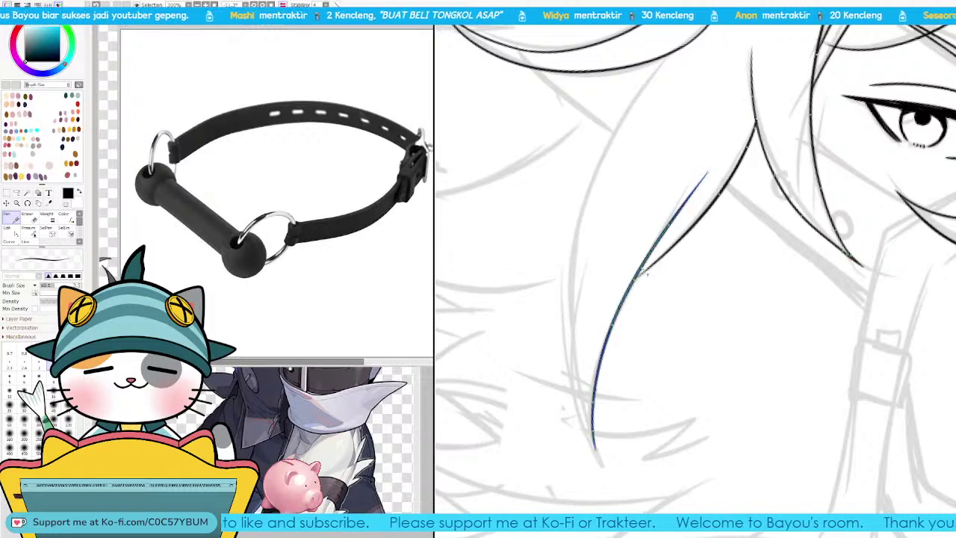
mouse_move(640, 276)
mouse_down()
mouse_move(642, 263)
mouse_move(633, 283)
mouse_move(664, 255)
mouse_up()
key(ctrl+z)
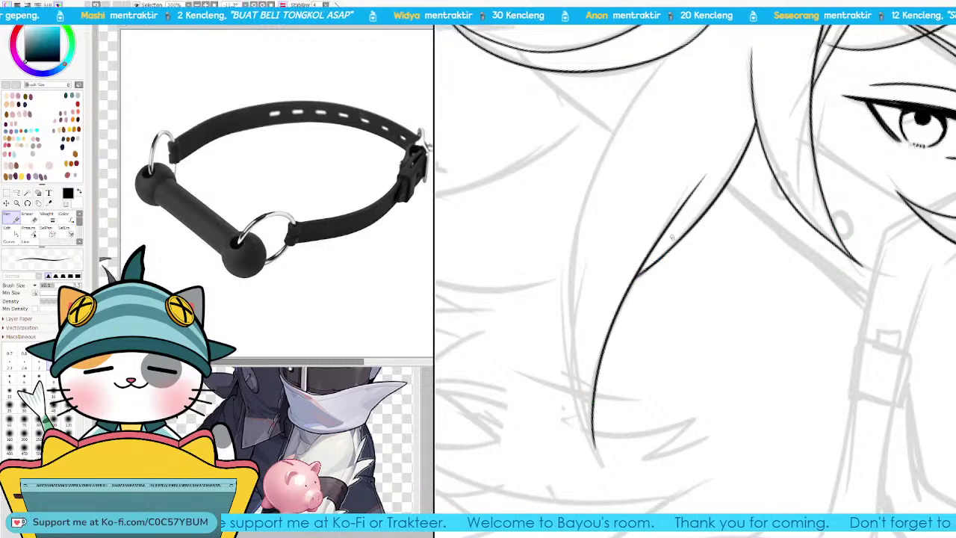
key(ctrl+z)
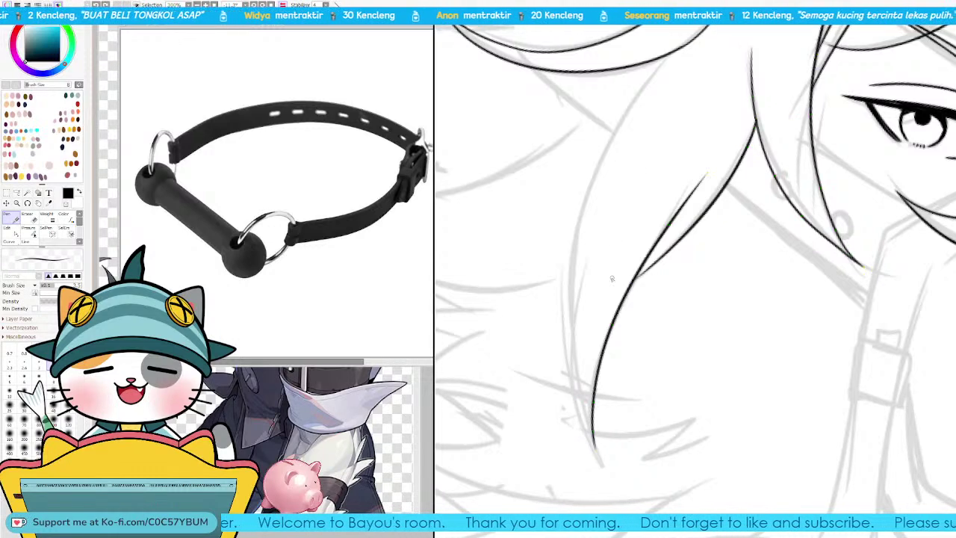
Step: Lengthen the lower end of the lock's inner curve down to the tip of the sketched hair lock
mouse_move(629, 378)
mouse_down()
mouse_move(644, 351)
mouse_move(633, 377)
mouse_up()
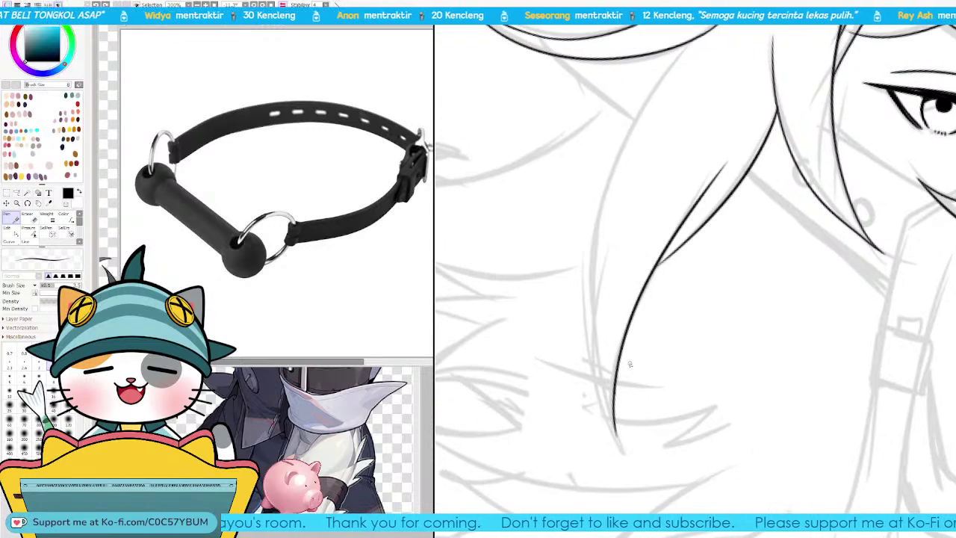
mouse_move(618, 439)
mouse_down()
mouse_move(625, 458)
mouse_move(622, 450)
mouse_up()
drag(615, 416, 618, 412)
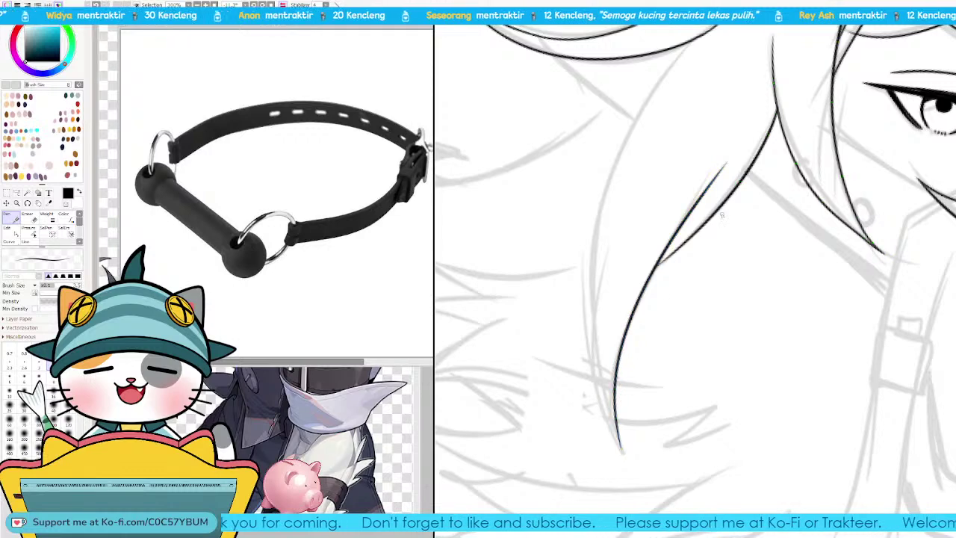
Step: Ink the outer edge of the long side lock from its pointed tip up toward the curved strand above
key(End)
key(End)
key(End)
key(End)
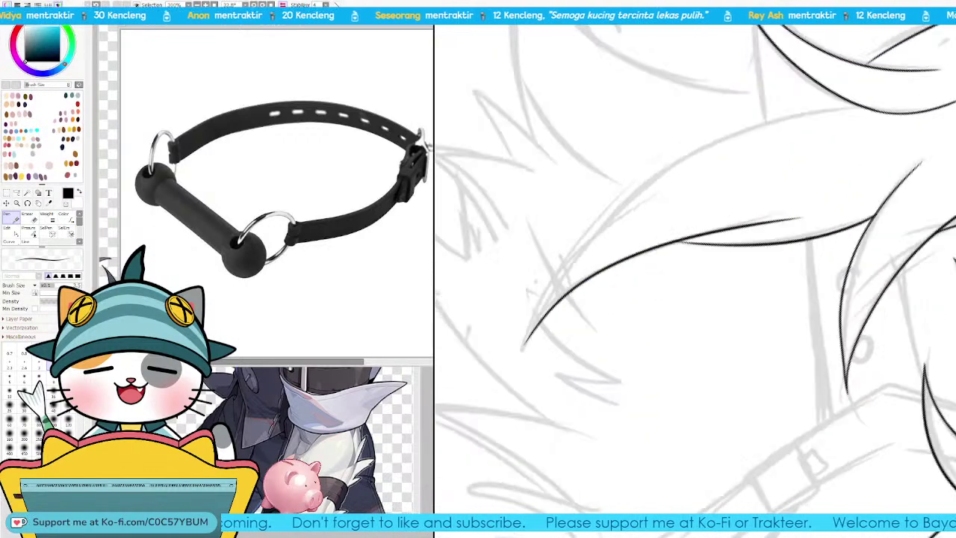
key(Page_Down)
mouse_move(582, 327)
mouse_down()
mouse_move(690, 192)
mouse_move(822, 169)
mouse_up()
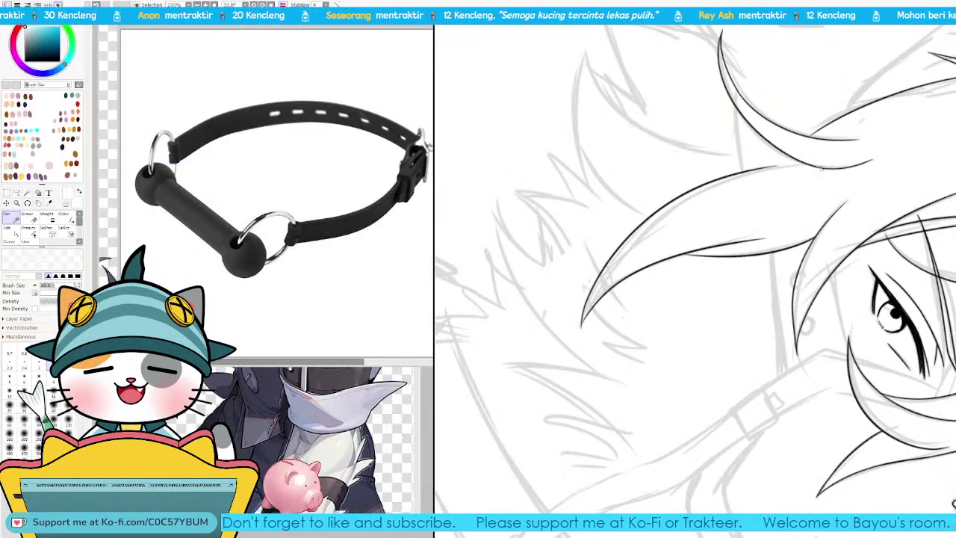
Step: Extend the upper end of the lock's outer edge to meet the curved strand above it
key(End)
key(End)
key(End)
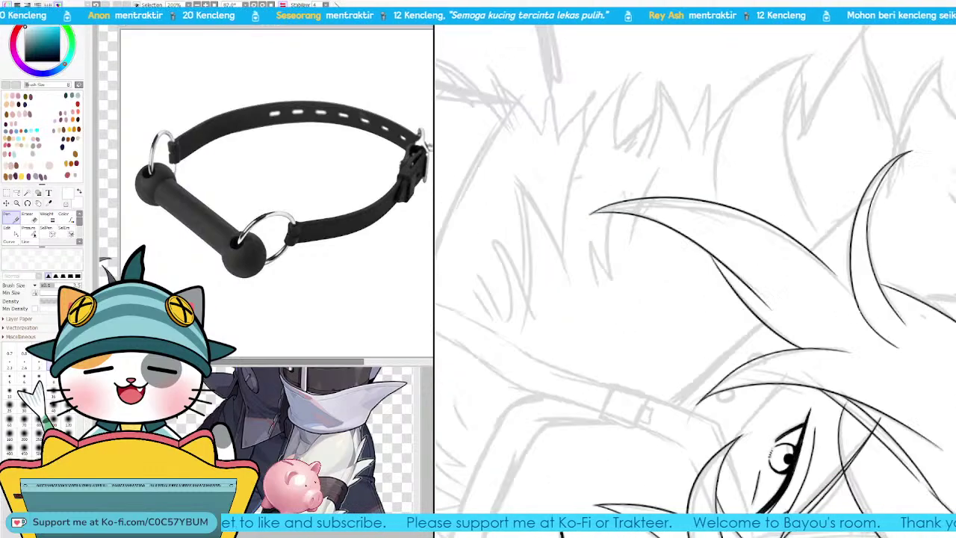
key(Page_Up)
key(Delete)
key(Delete)
drag(949, 51, 808, 191)
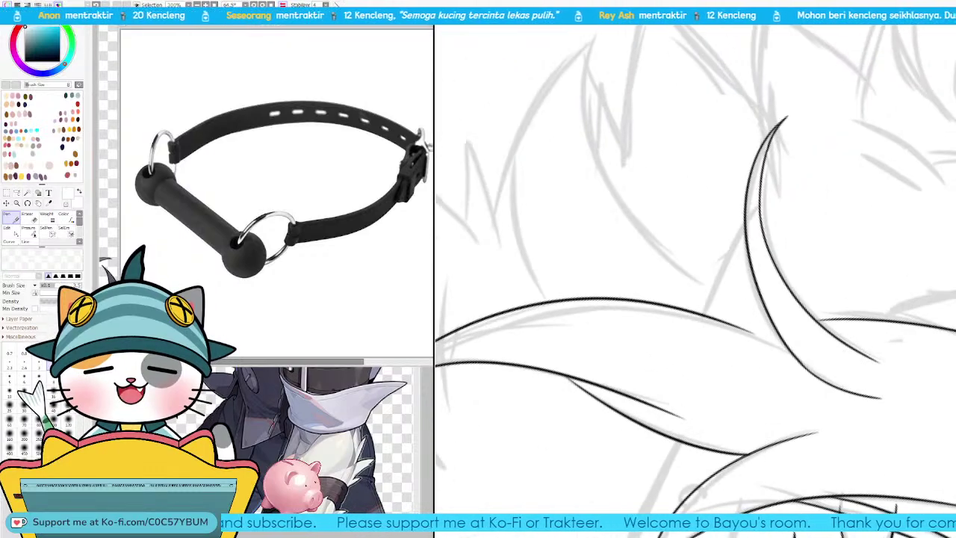
key(Delete)
key(Delete)
key(Delete)
key(Delete)
drag(856, 248, 850, 161)
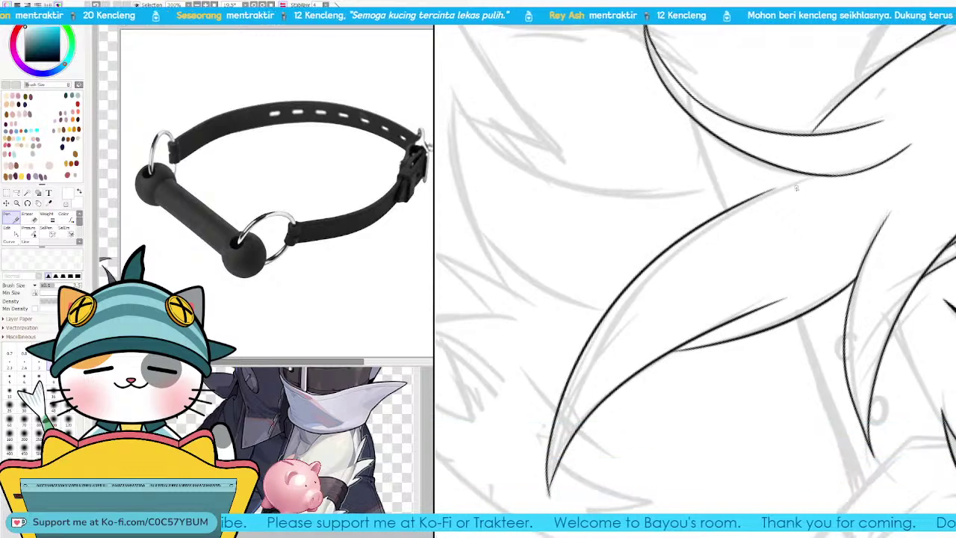
drag(779, 192, 818, 179)
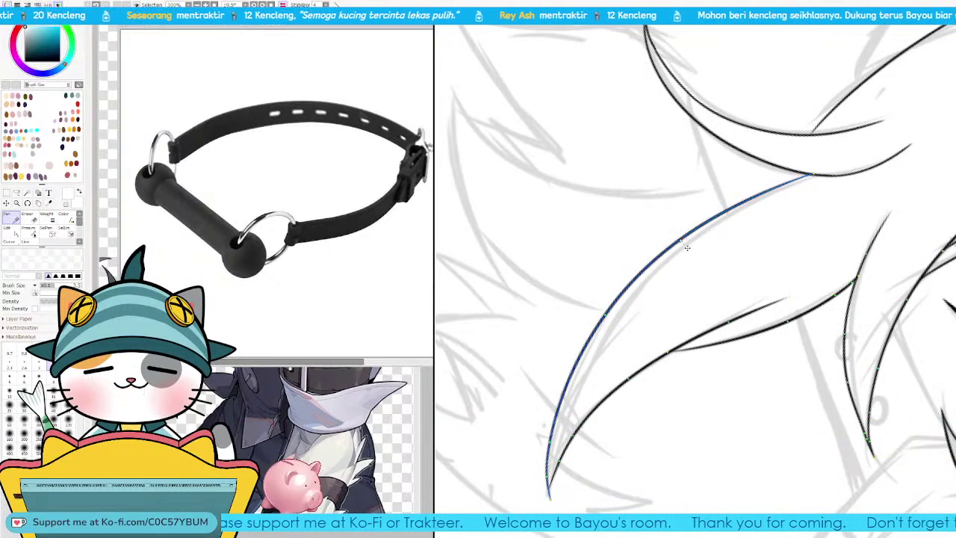
Step: Smooth the curvature of the lock's outer edge and align its lower tip with the end of the inner edge
drag(681, 242, 754, 196)
drag(620, 343, 691, 267)
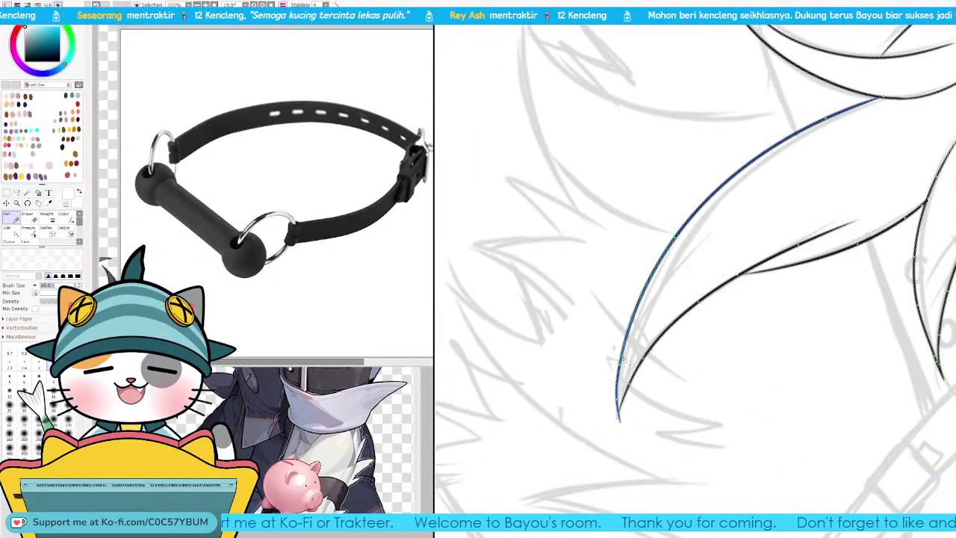
drag(621, 361, 625, 353)
drag(676, 238, 680, 229)
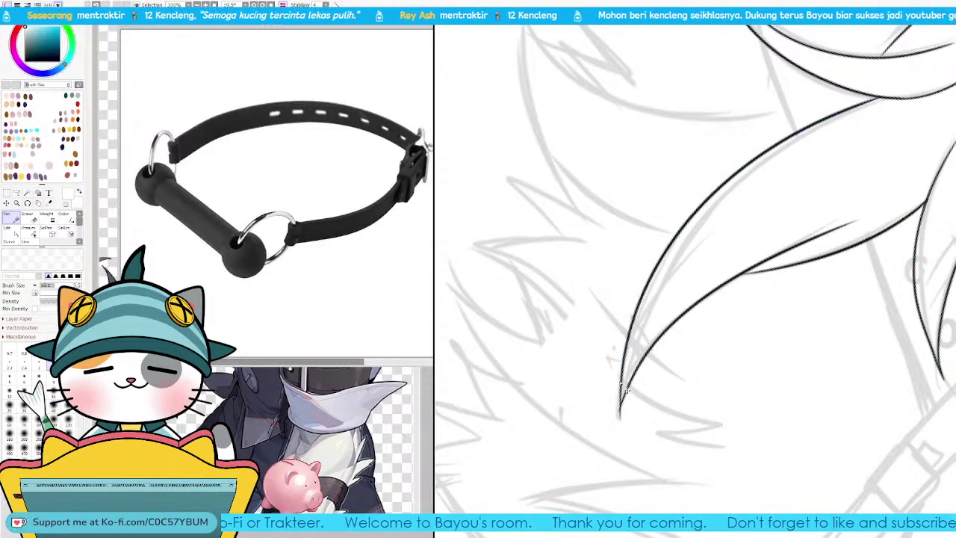
drag(620, 422, 621, 414)
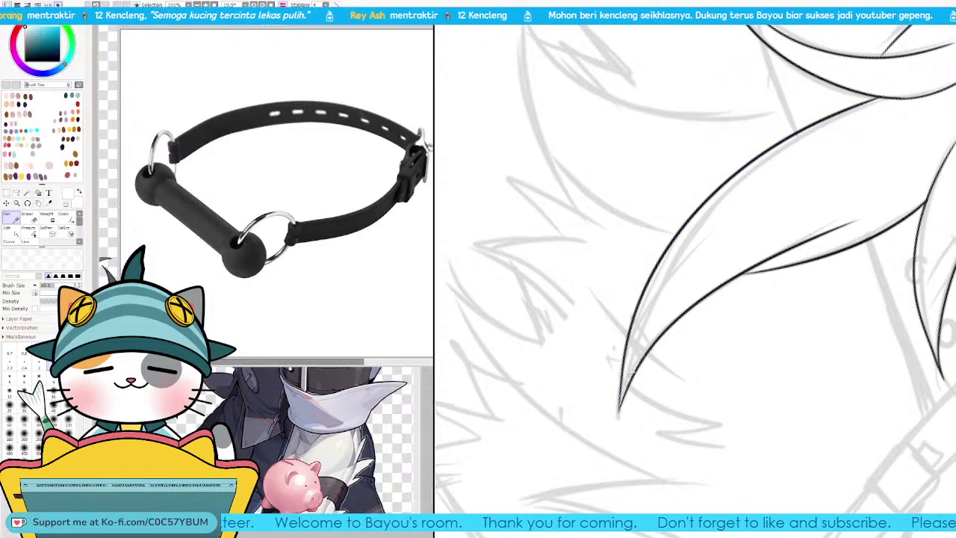
drag(625, 346, 634, 344)
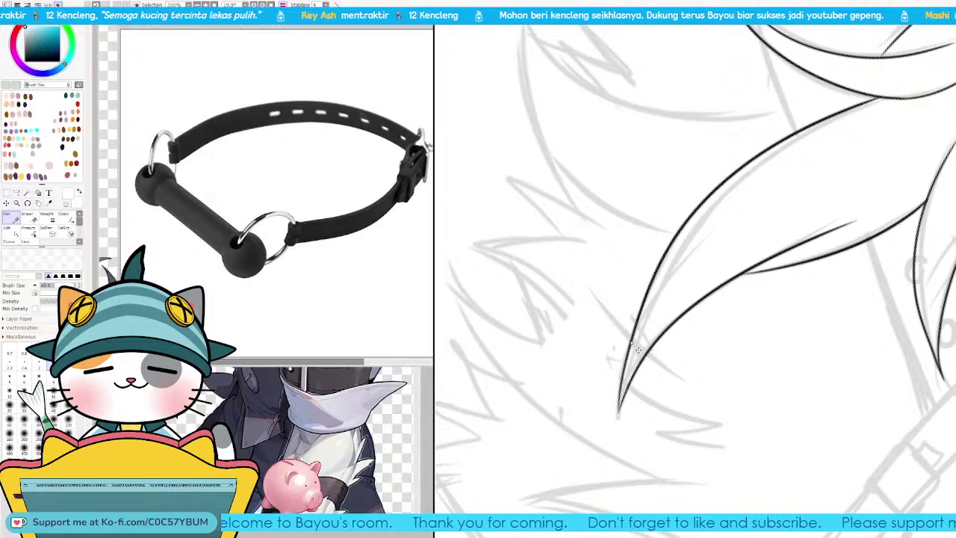
key(ctrl+z)
key(ctrl+y)
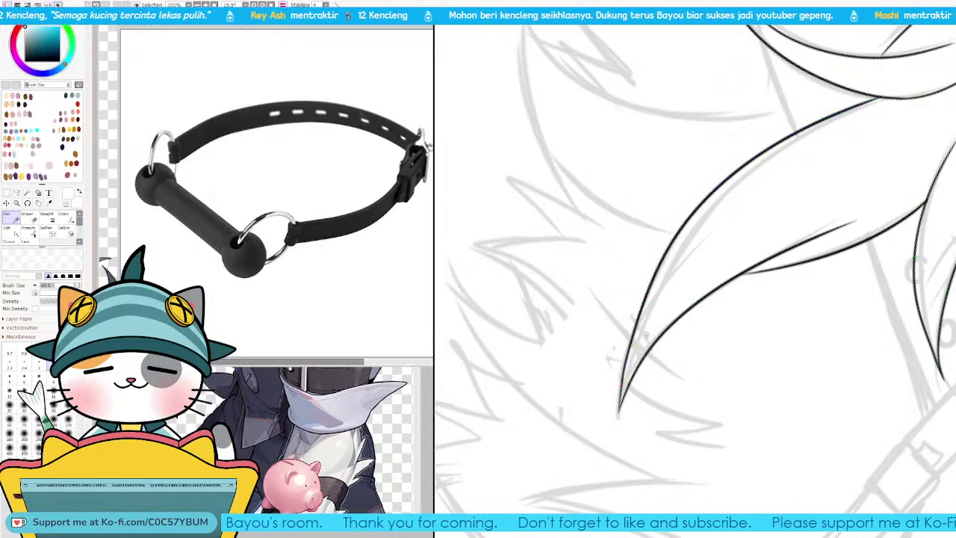
Step: Examine the inked hair strands against the whole head sketch
drag(812, 159, 655, 341)
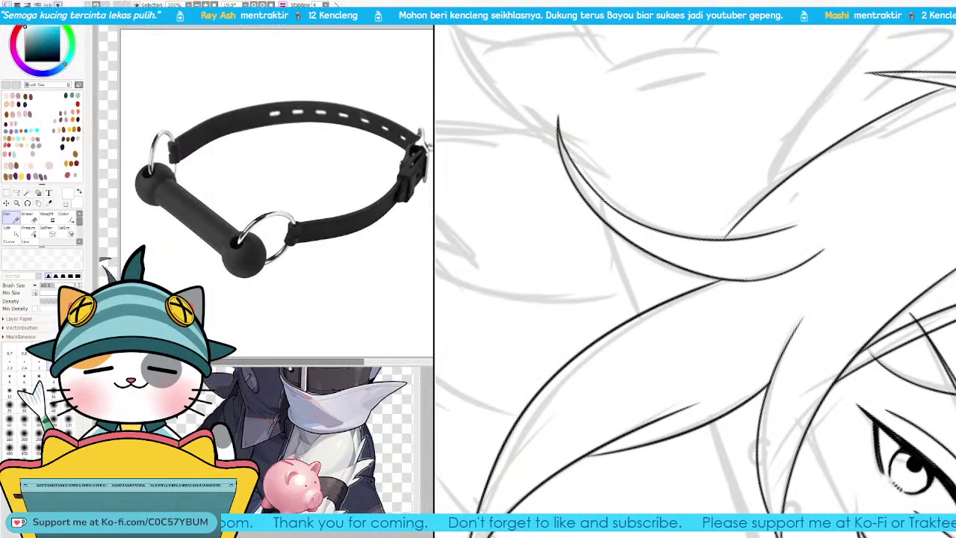
drag(897, 486, 896, 315)
drag(840, 87, 694, 433)
drag(753, 296, 894, 189)
key(Page_Down)
key(Page_Down)
key(Page_Down)
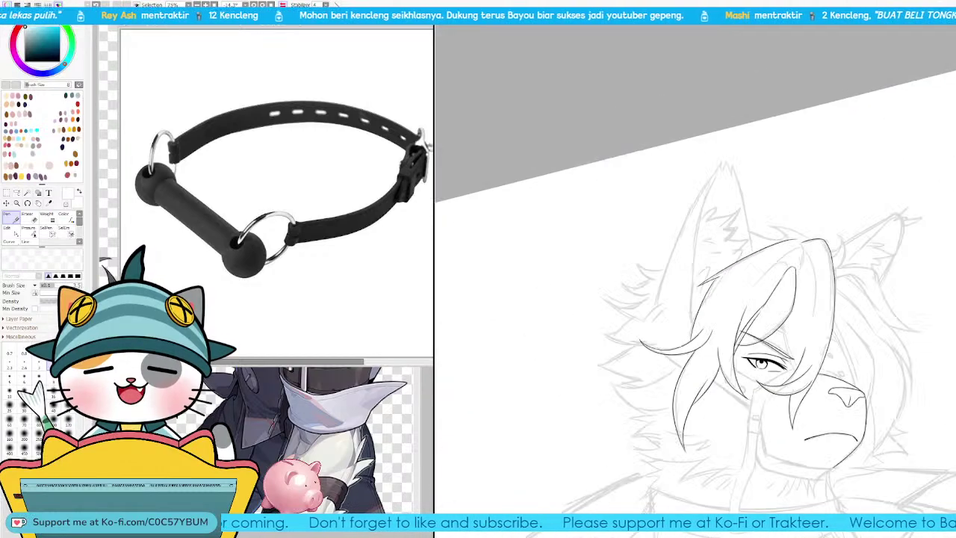
drag(735, 280, 703, 280)
drag(803, 319, 738, 241)
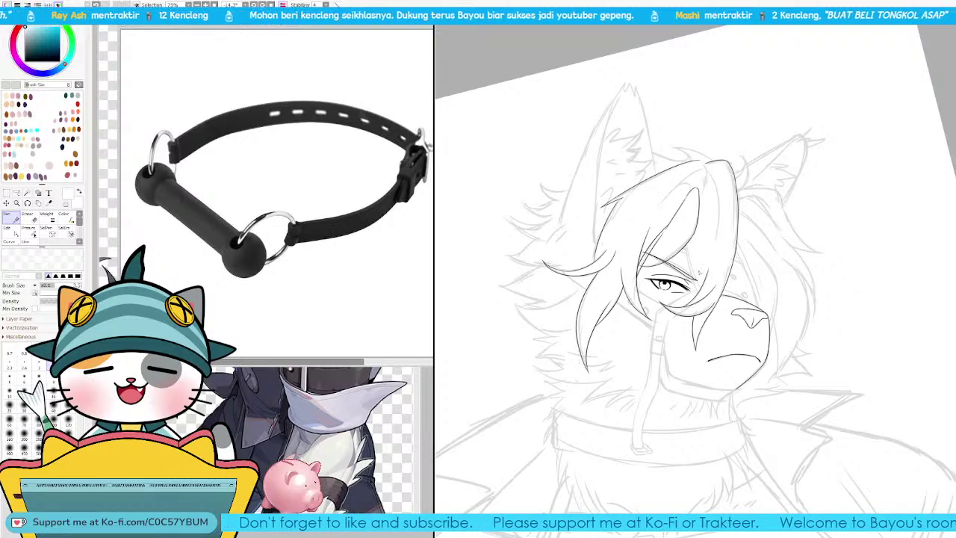
scroll(699, 270, up, 2)
scroll(694, 127, up, 2)
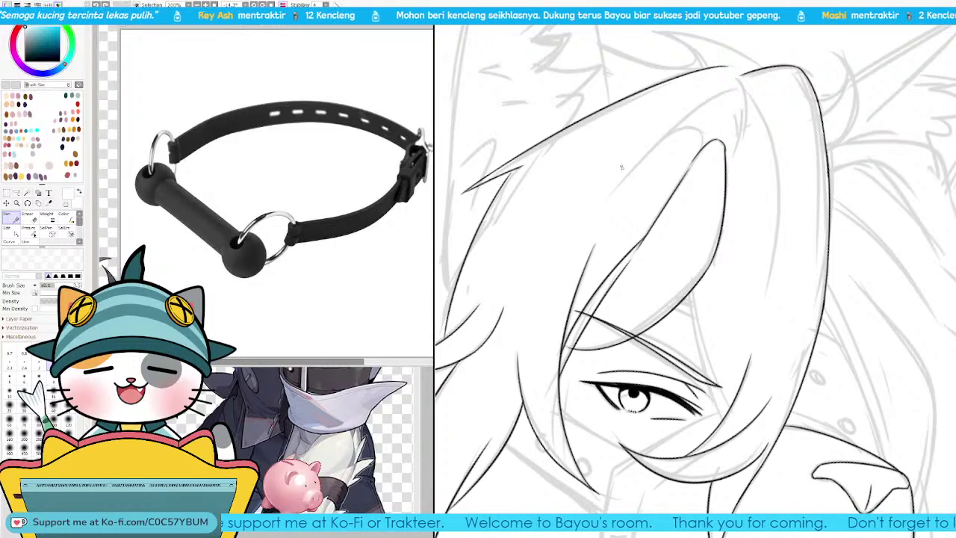
Step: Ink in black the inner bang strand curving from above the eye up to the hair parting
key(Page_Up)
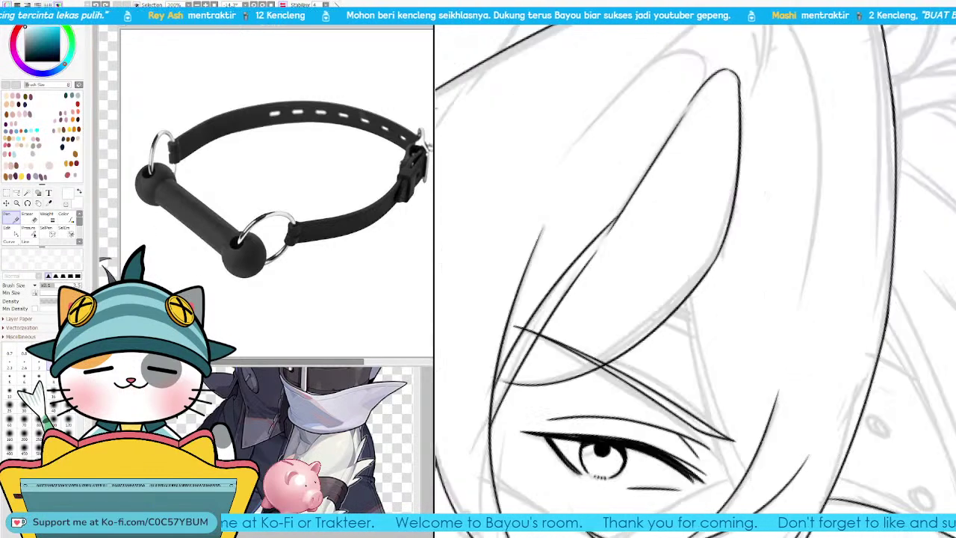
drag(677, 210, 673, 331)
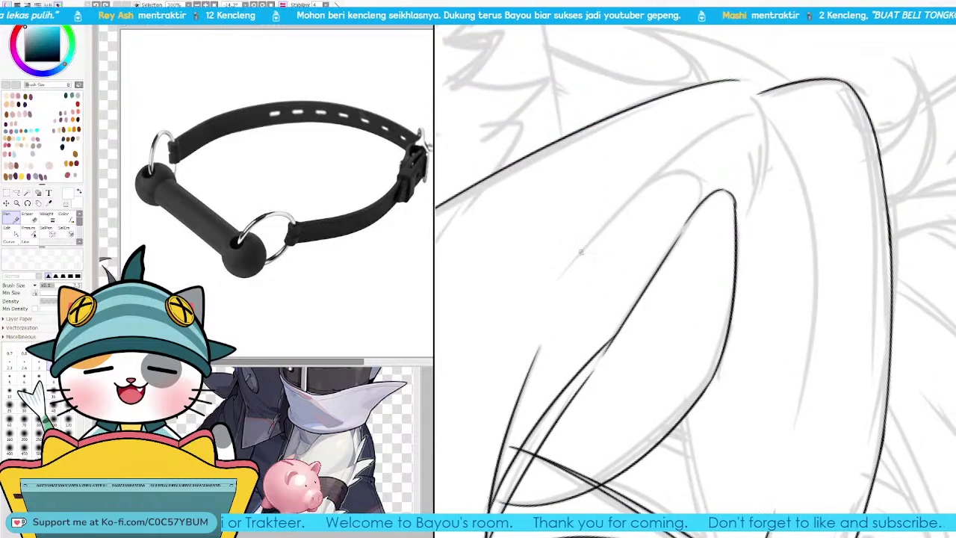
drag(654, 174, 688, 150)
key(ctrl+z)
click(25, 62)
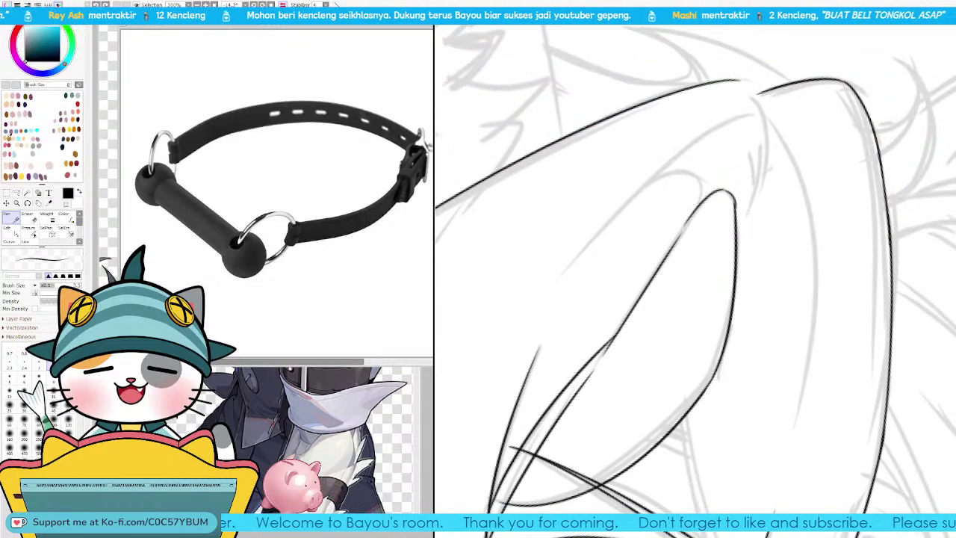
mouse_move(553, 291)
mouse_down()
mouse_move(608, 217)
mouse_move(762, 112)
mouse_up()
key(ctrl+z)
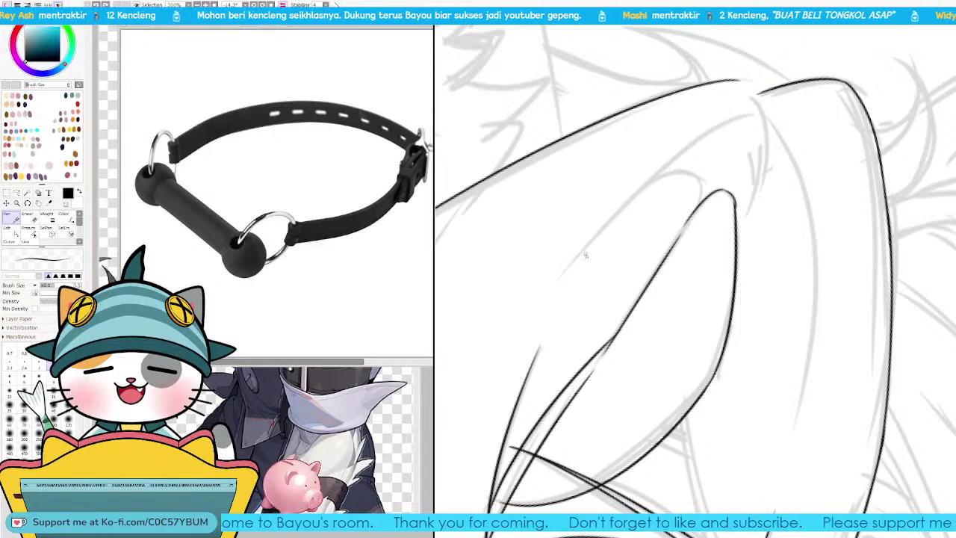
mouse_move(560, 279)
mouse_down()
mouse_move(675, 158)
mouse_move(709, 135)
mouse_move(754, 114)
mouse_up()
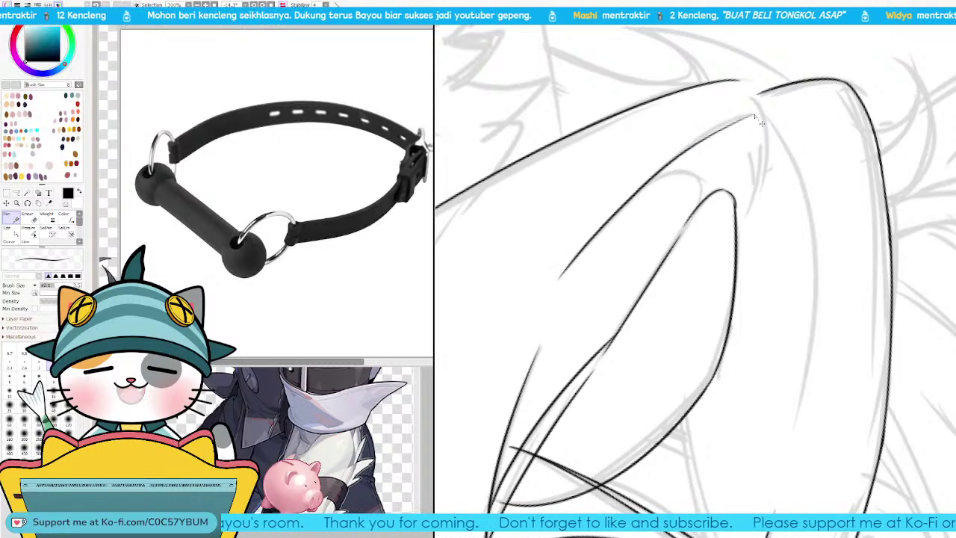
Step: Smooth the inner bang strand's curvature and ink the short curved strand dropping from the hair parting
drag(647, 186, 649, 190)
drag(678, 158, 681, 159)
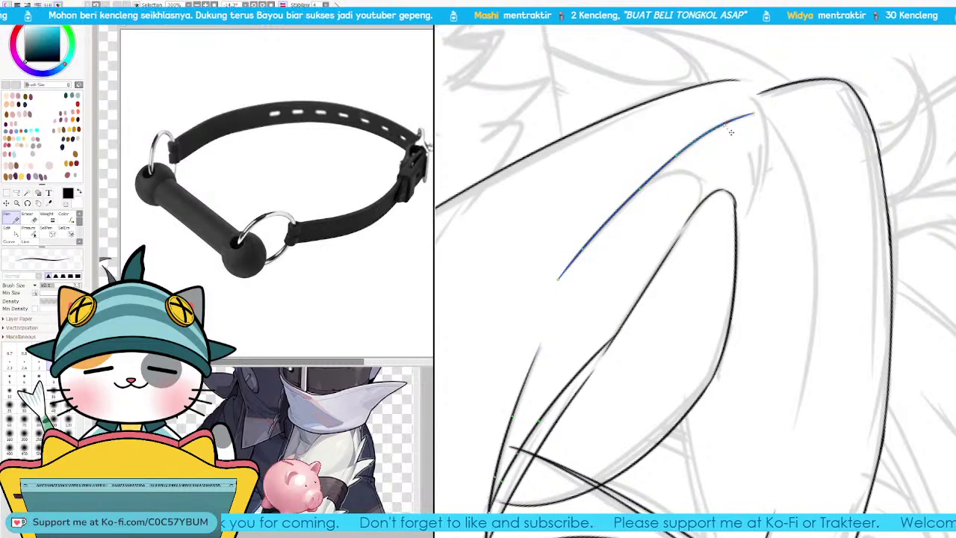
drag(726, 125, 728, 122)
drag(678, 155, 678, 156)
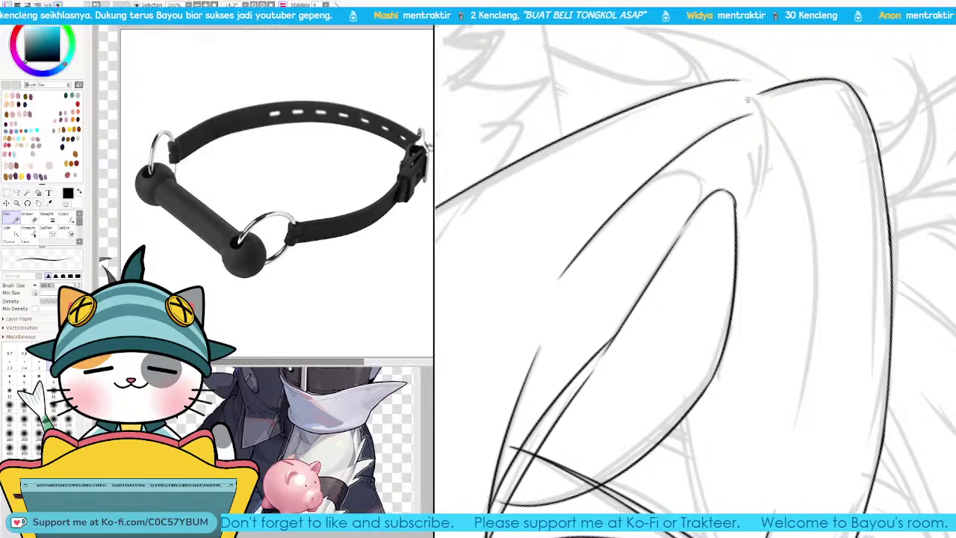
mouse_move(747, 100)
mouse_down()
mouse_move(741, 224)
mouse_move(731, 245)
mouse_move(814, 250)
mouse_up()
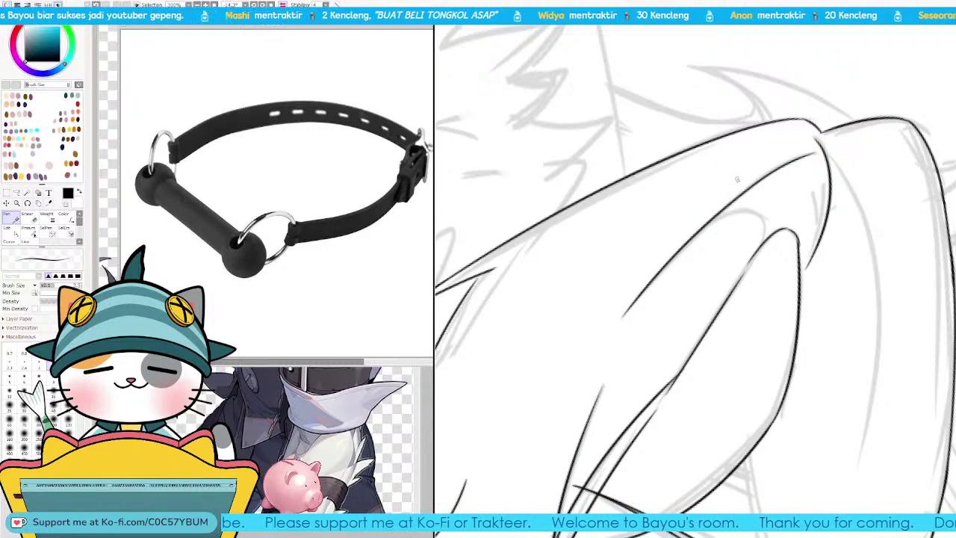
Step: Ink the long curved strand on the muzzle side of the bangs up to the hair parting, following the sketch
key(h)
key(End)
key(End)
key(End)
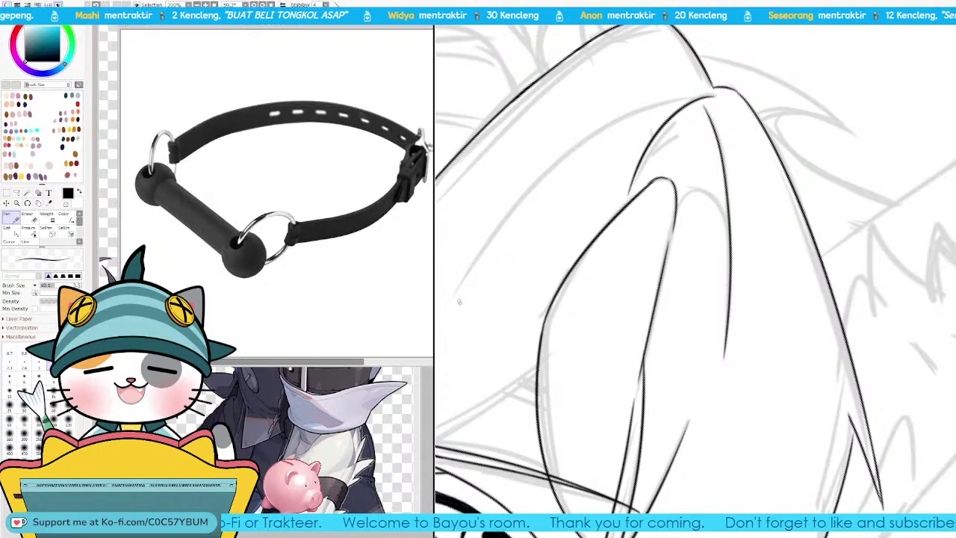
drag(452, 297, 575, 154)
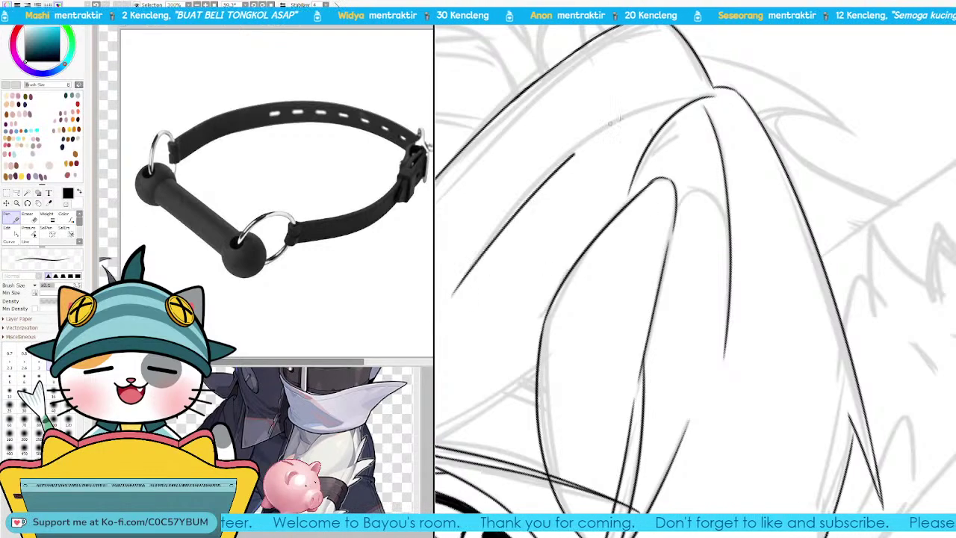
drag(613, 122, 641, 106)
key(ctrl+z)
mouse_move(457, 302)
mouse_down()
mouse_move(700, 99)
mouse_move(663, 104)
mouse_up()
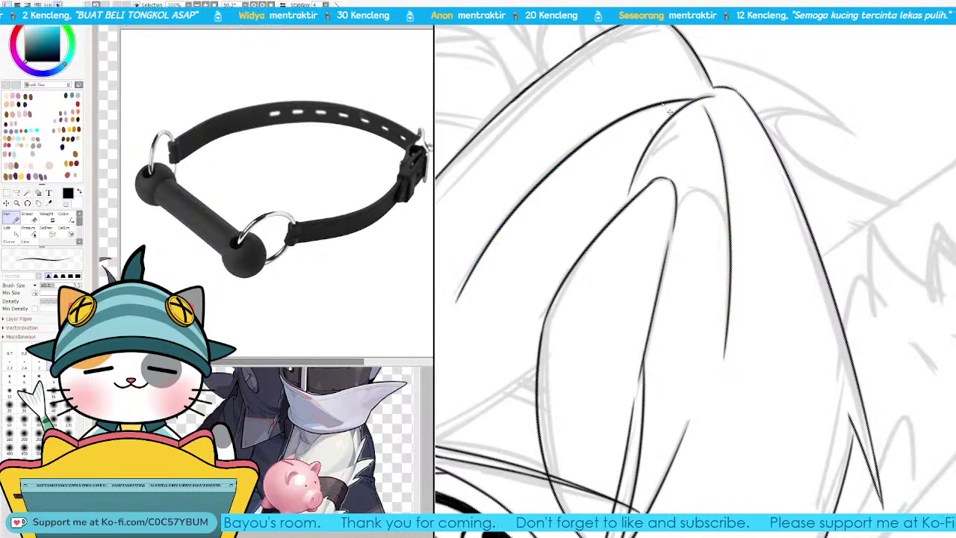
Step: Refine the curvature of the long muzzle-side strand to follow the sketch
drag(553, 174, 554, 172)
drag(484, 302, 571, 234)
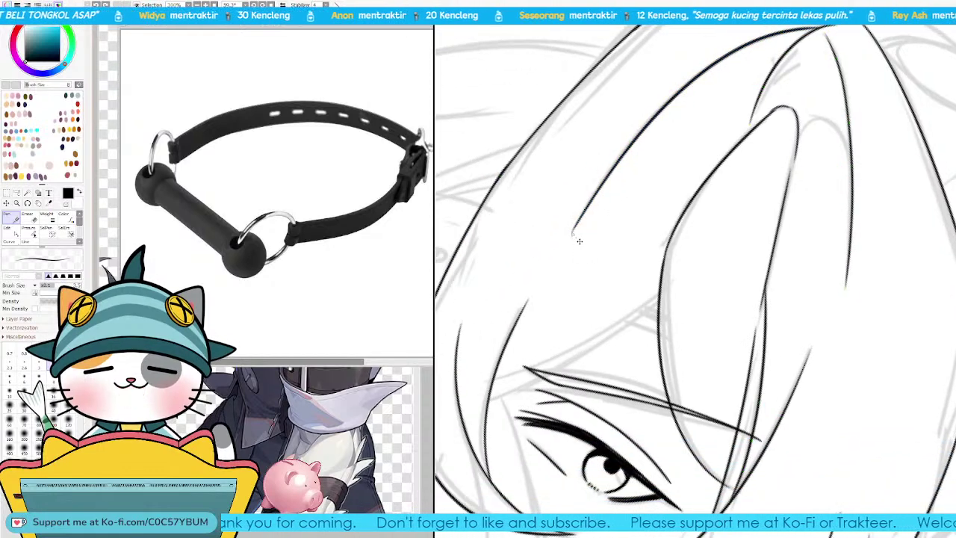
drag(693, 110, 603, 204)
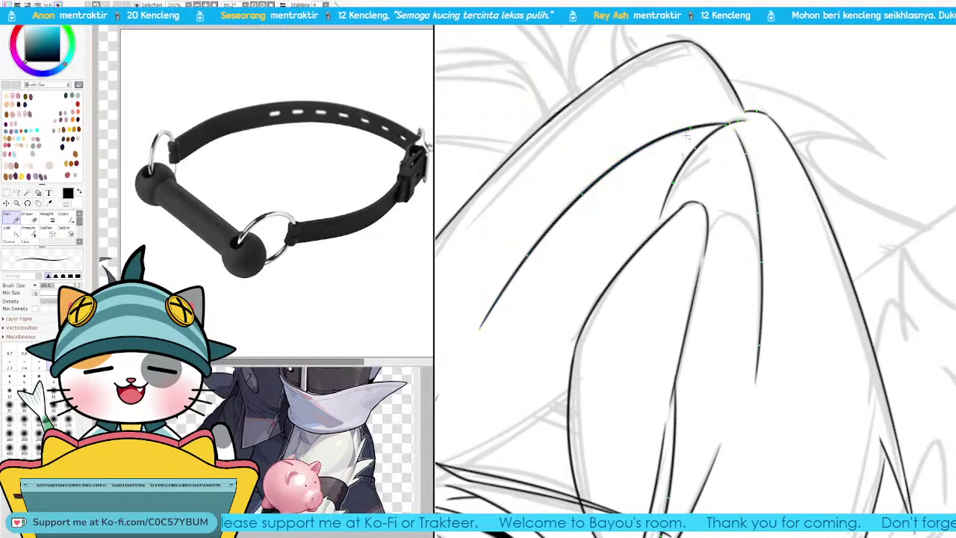
Step: Ink the thin strand edge from the central bang down past the eyebrow's end and adjust its upper end
scroll(695, 278, down, 3)
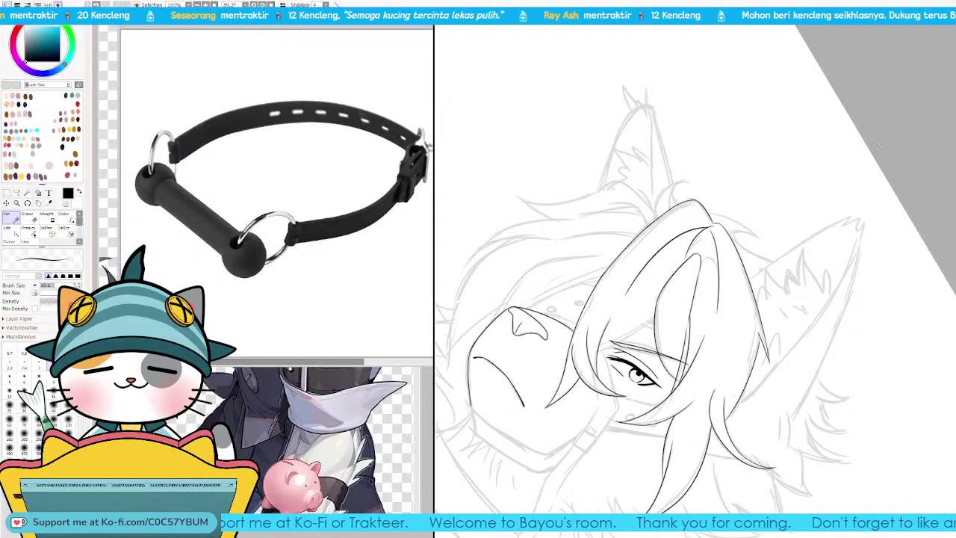
drag(834, 218, 880, 155)
scroll(921, 112, up, 4)
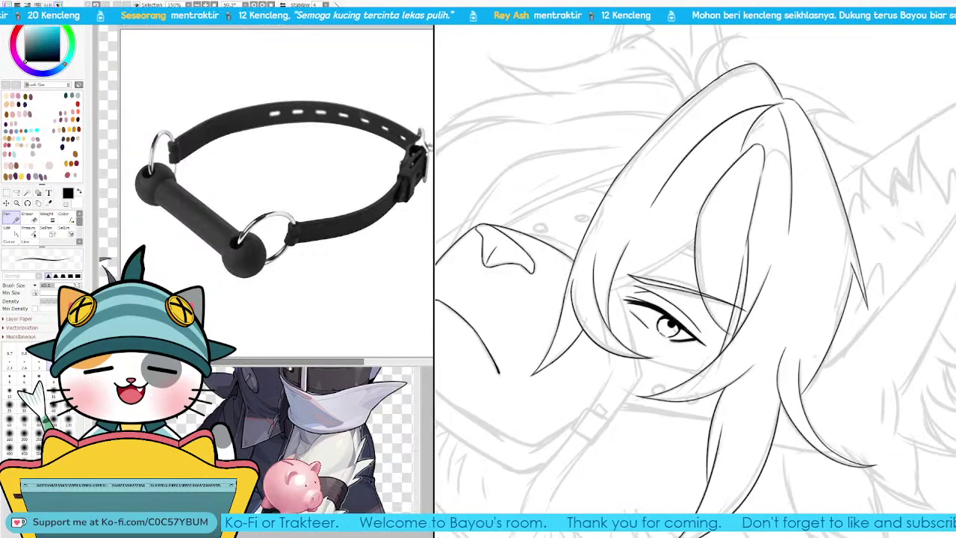
scroll(732, 192, up, 5)
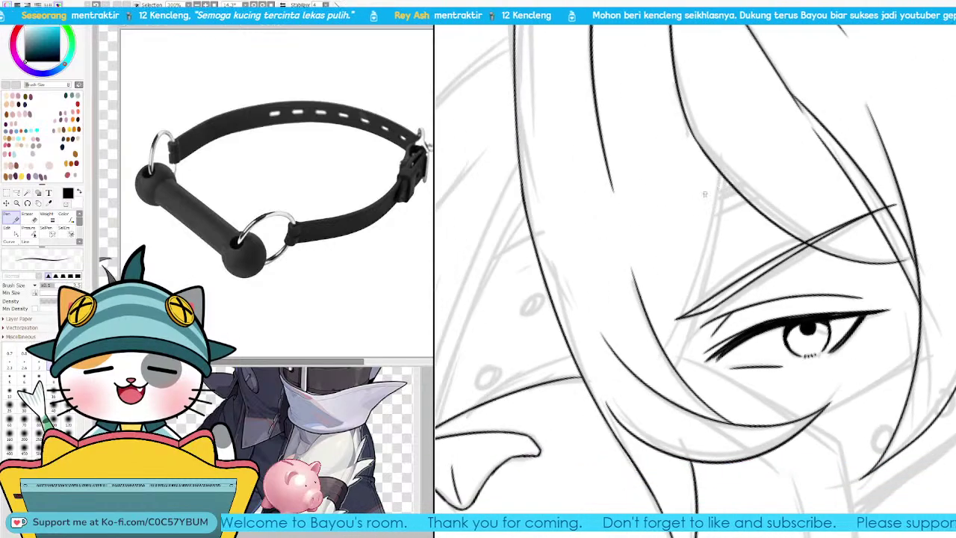
key(h)
drag(669, 178, 727, 357)
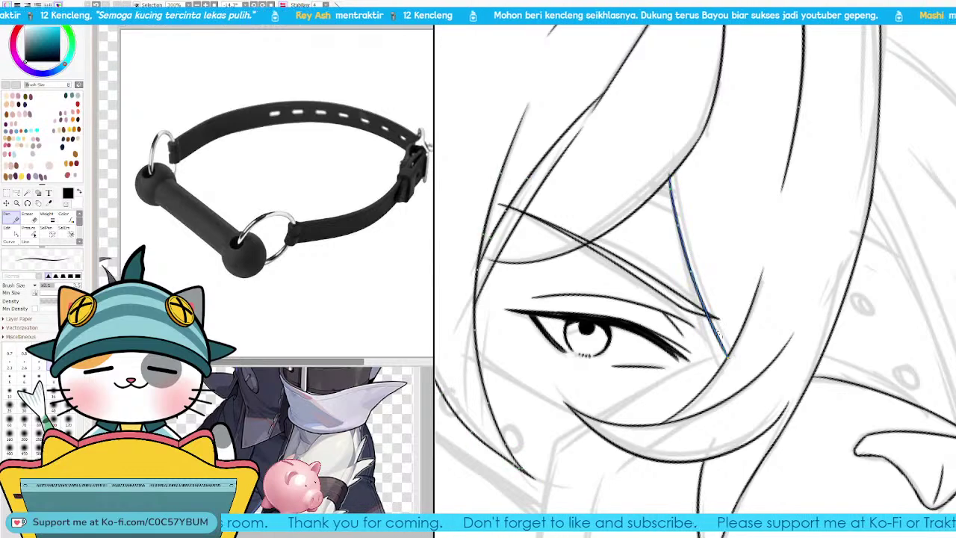
drag(671, 180, 677, 184)
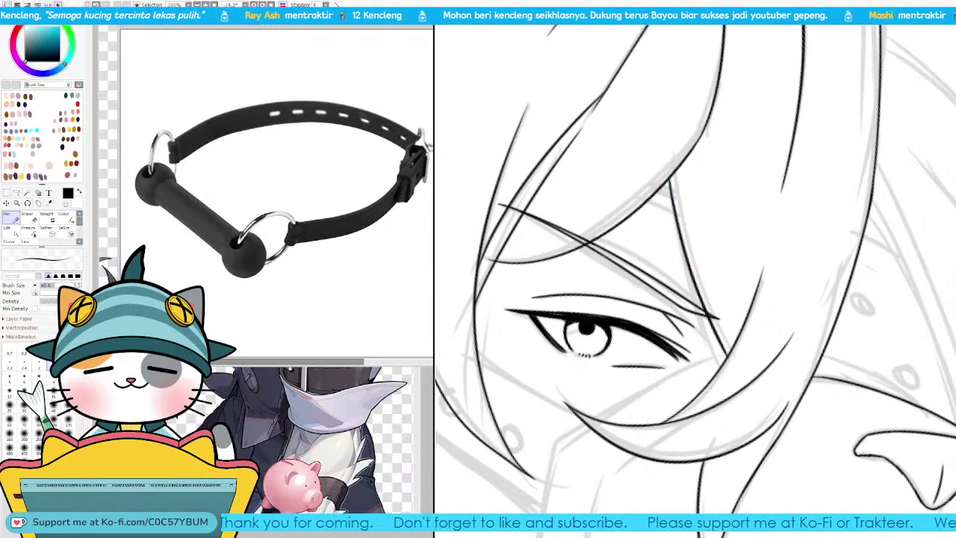
Step: Ink the strap edge running below the eye to the hair strand beside the eye's outer end
scroll(718, 232, down, 5)
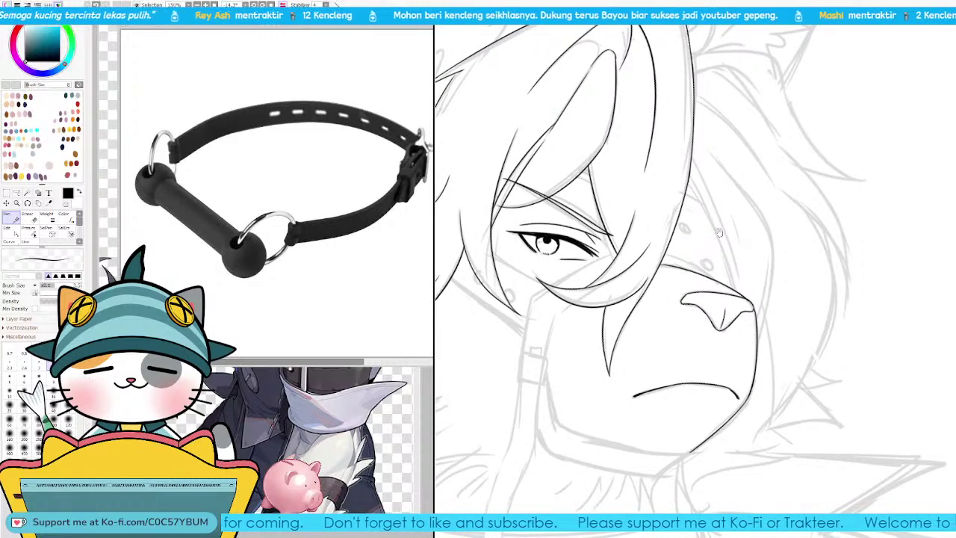
mouse_move(718, 232)
mouse_down()
mouse_move(698, 297)
mouse_move(799, 238)
mouse_up()
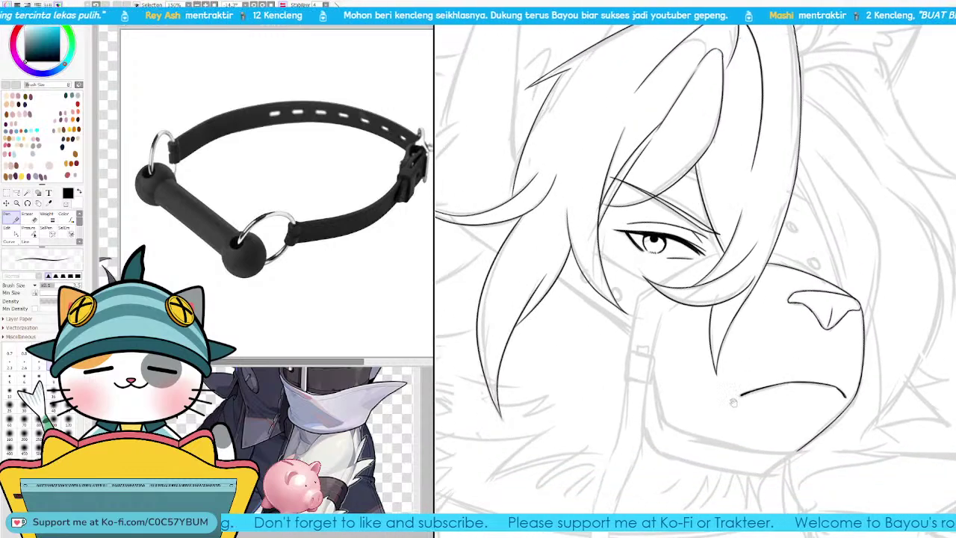
drag(734, 403, 801, 292)
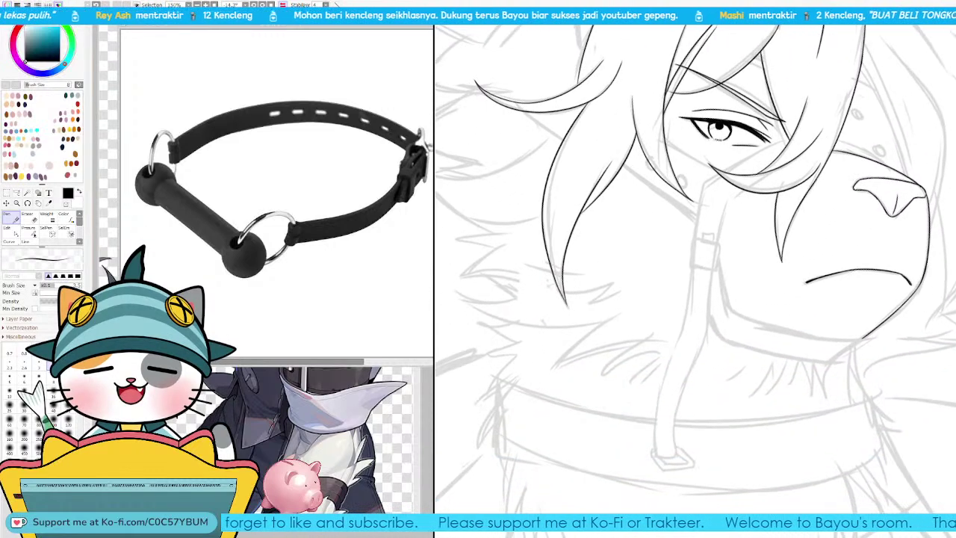
scroll(610, 296, up, 5)
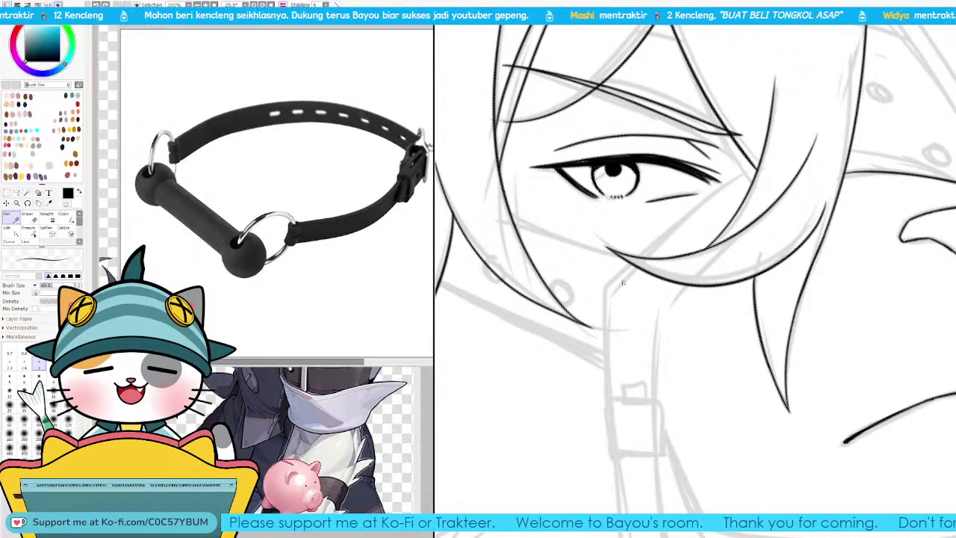
mouse_move(614, 291)
mouse_down()
mouse_move(698, 204)
mouse_move(756, 171)
mouse_up()
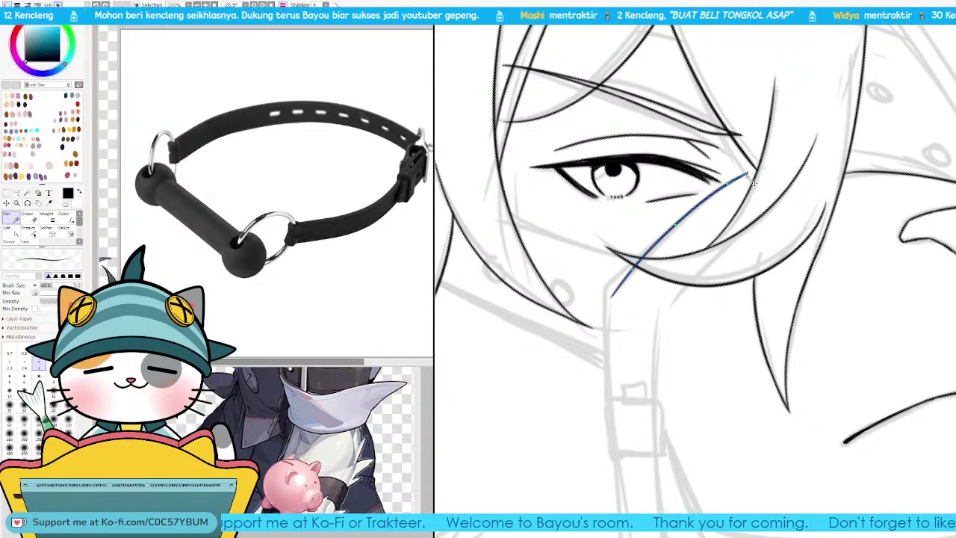
double_click(618, 306)
drag(617, 307, 624, 224)
Step: Ink the strap's long outer edge along the cheek past the buckle and bend it to follow the sketch
drag(478, 313, 704, 224)
drag(631, 294, 851, 121)
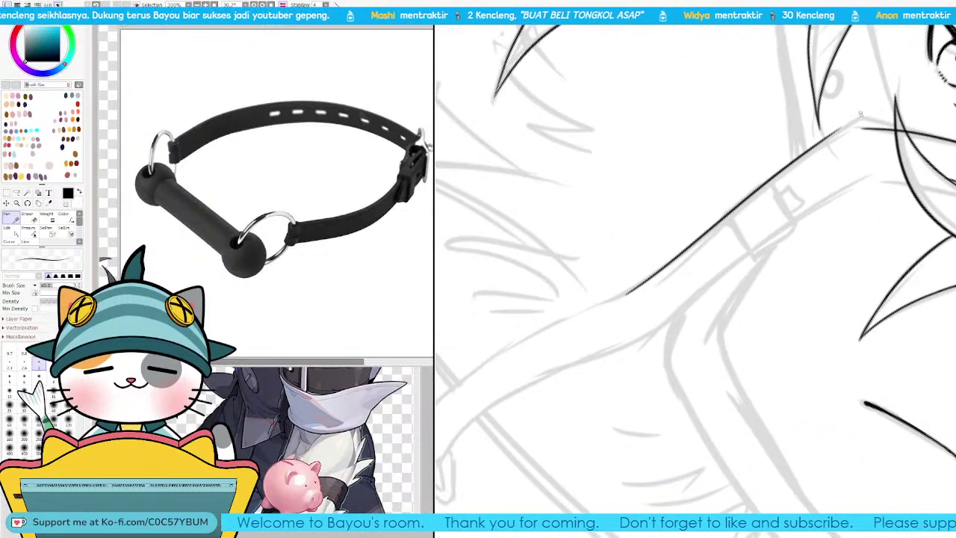
key(ctrl+z)
drag(632, 293, 863, 130)
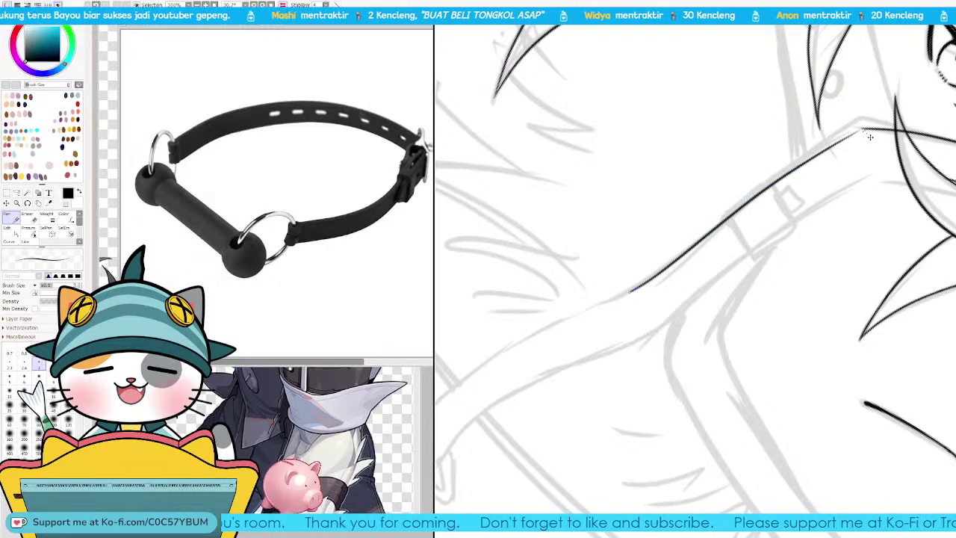
drag(797, 169, 815, 154)
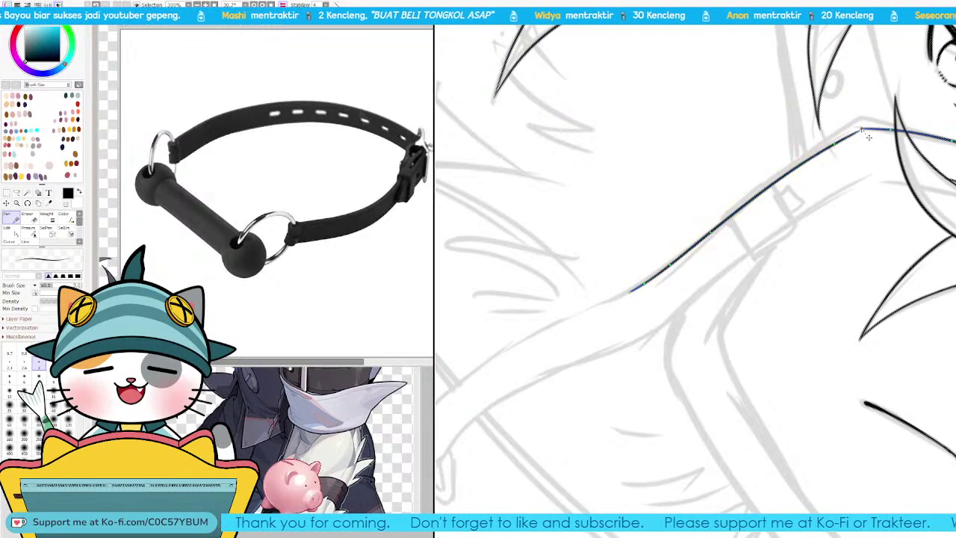
drag(863, 130, 855, 140)
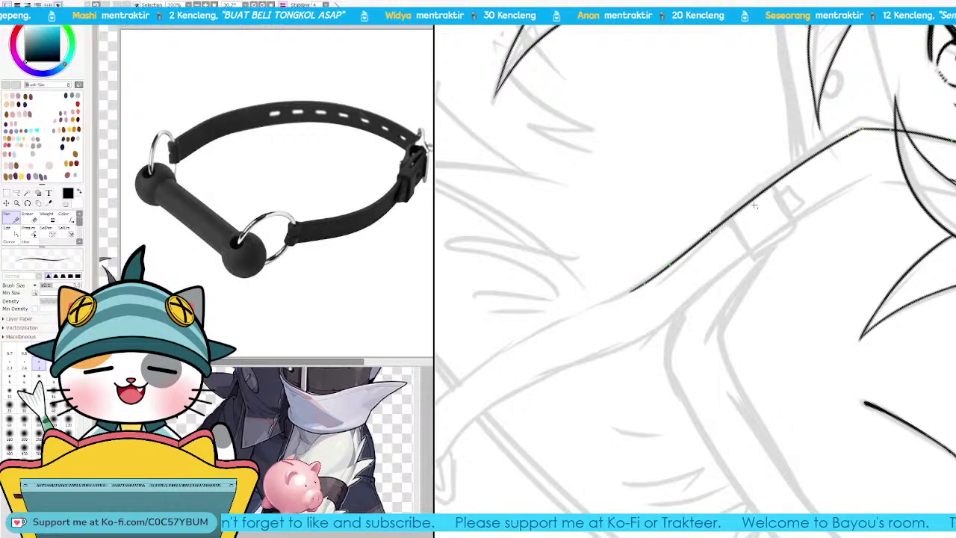
drag(729, 217, 737, 226)
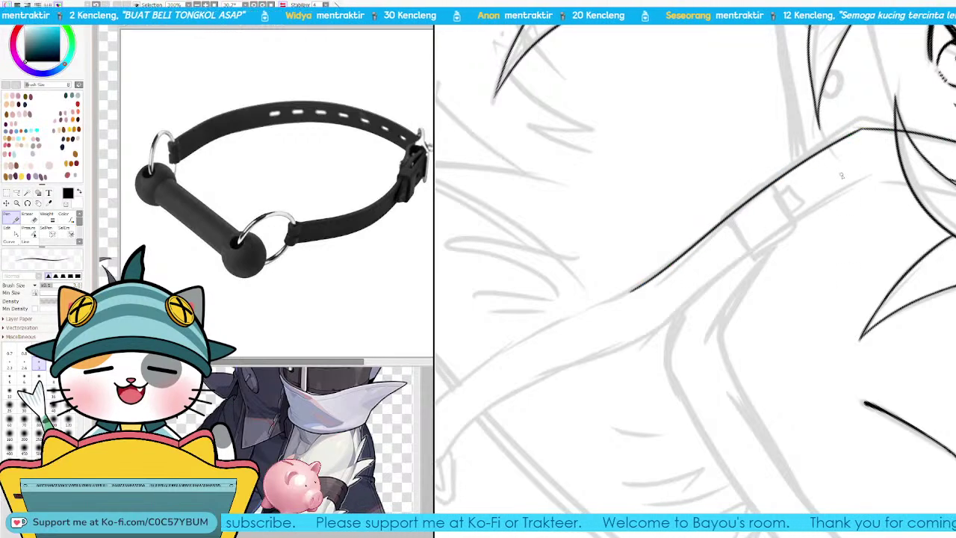
Step: Adjust the corner where the strap's long outer edge meets its edge below the eye
drag(841, 175, 740, 245)
drag(859, 283, 852, 215)
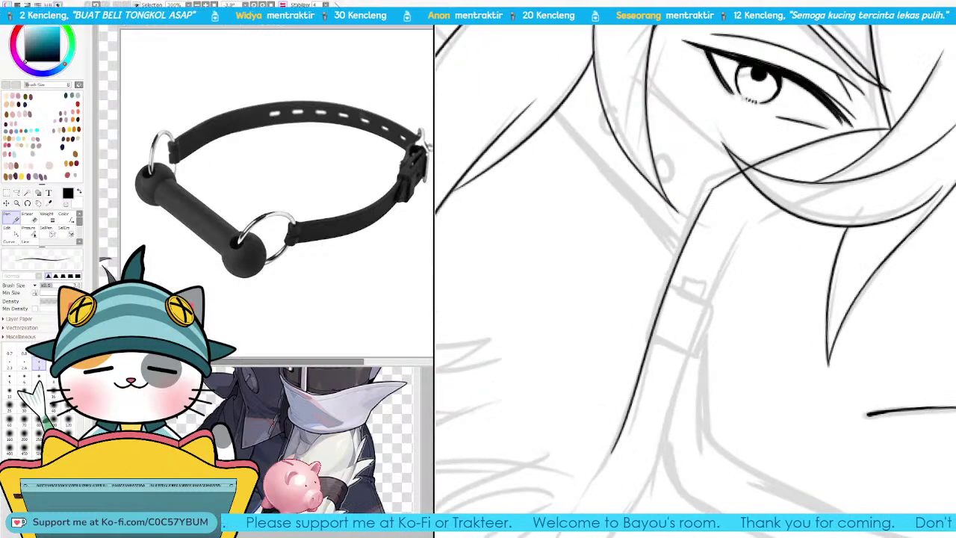
shift+click(714, 193)
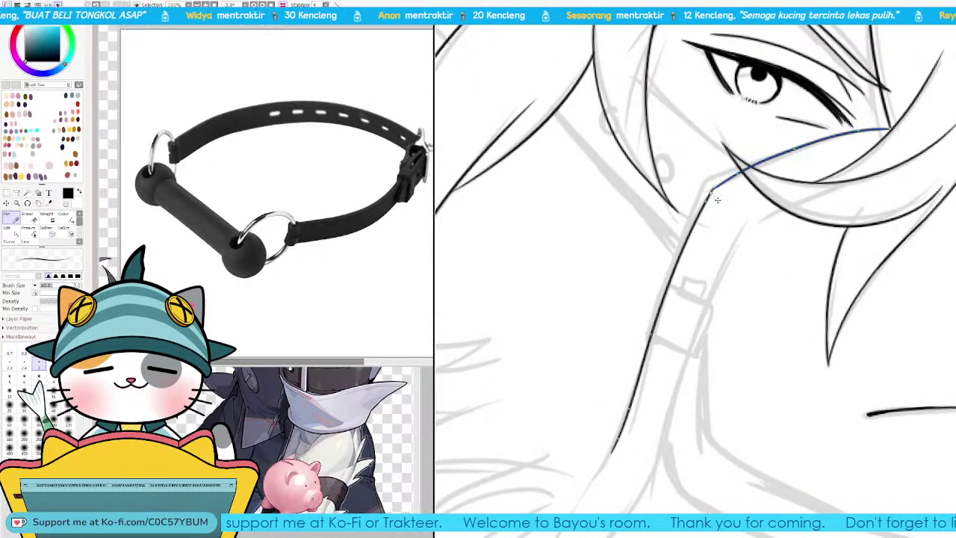
drag(713, 194, 714, 193)
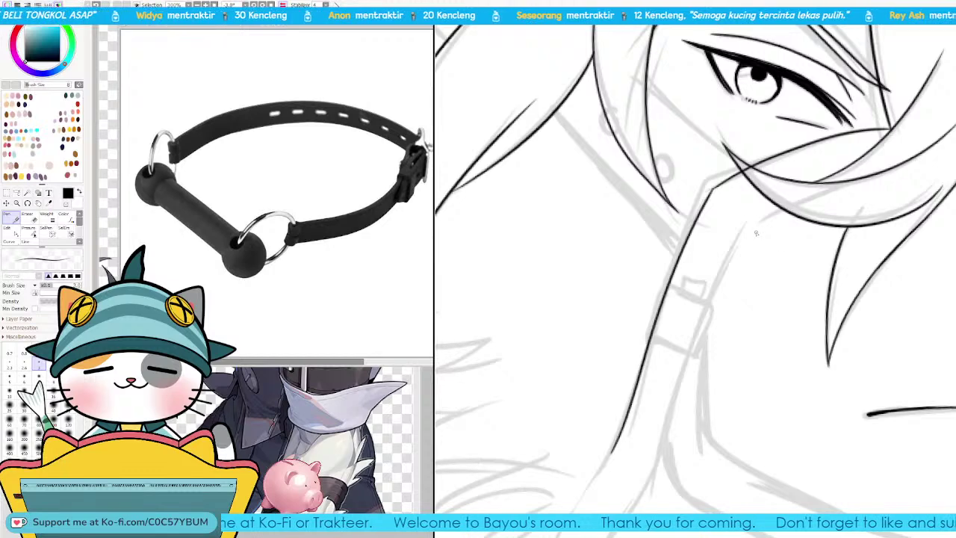
click(2, 261)
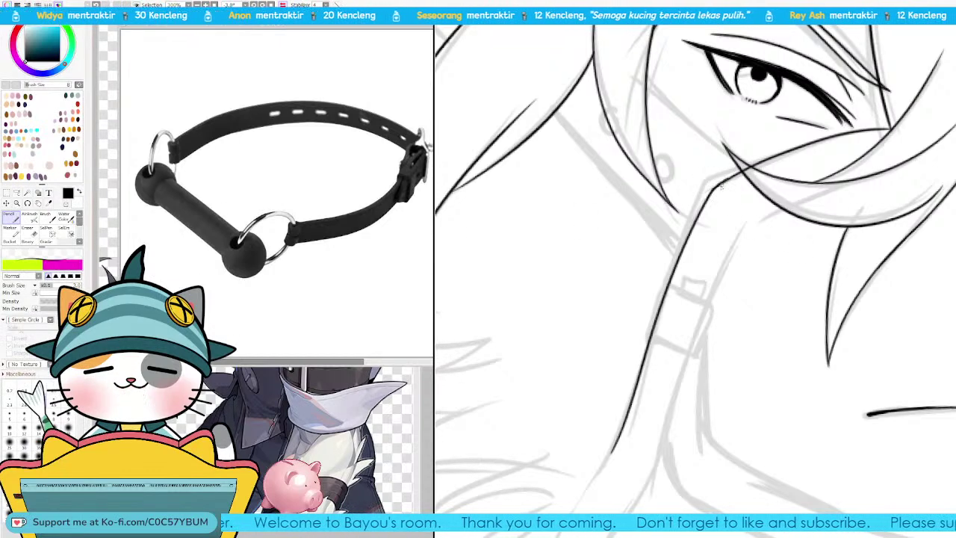
drag(706, 224, 682, 291)
key(ctrl+z)
key(ctrl+z)
key(ctrl+y)
key(ctrl+y)
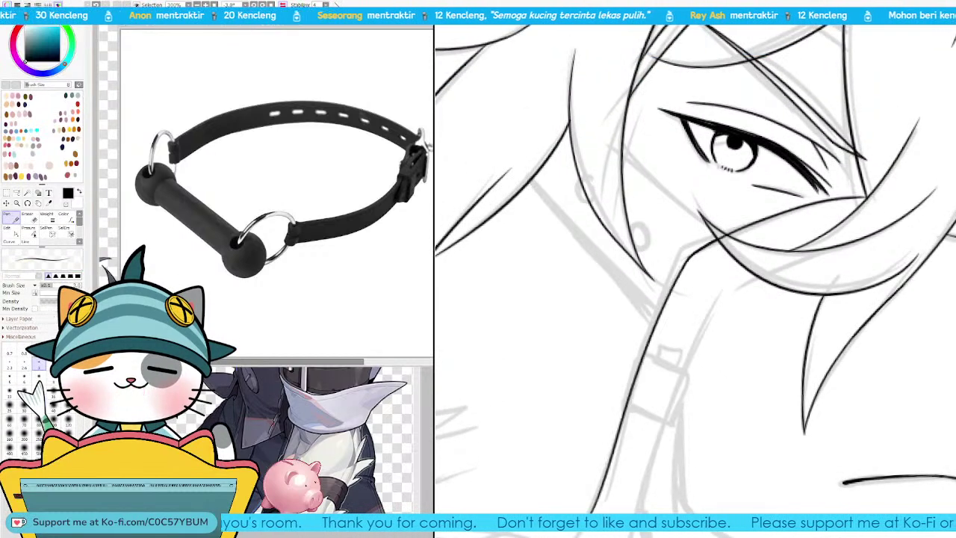
key(e)
key(n)
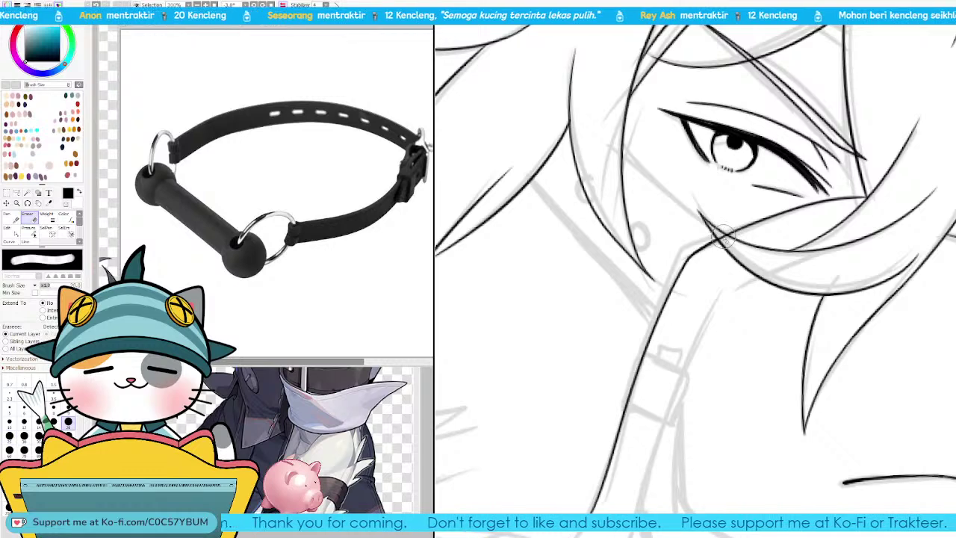
key(n)
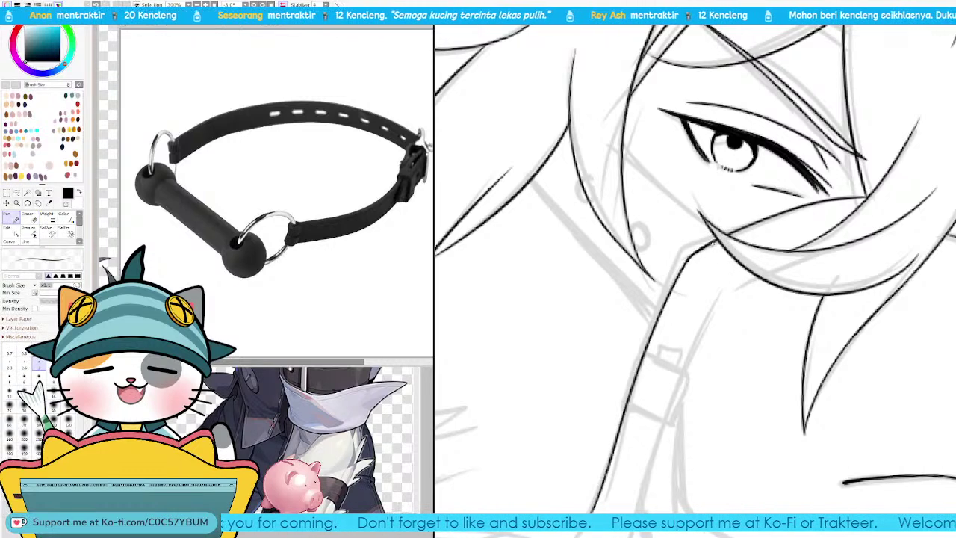
Step: Ink the strap's inner edge from below the hair strand down past the buckle, parallel to the outer edge
drag(741, 404, 748, 286)
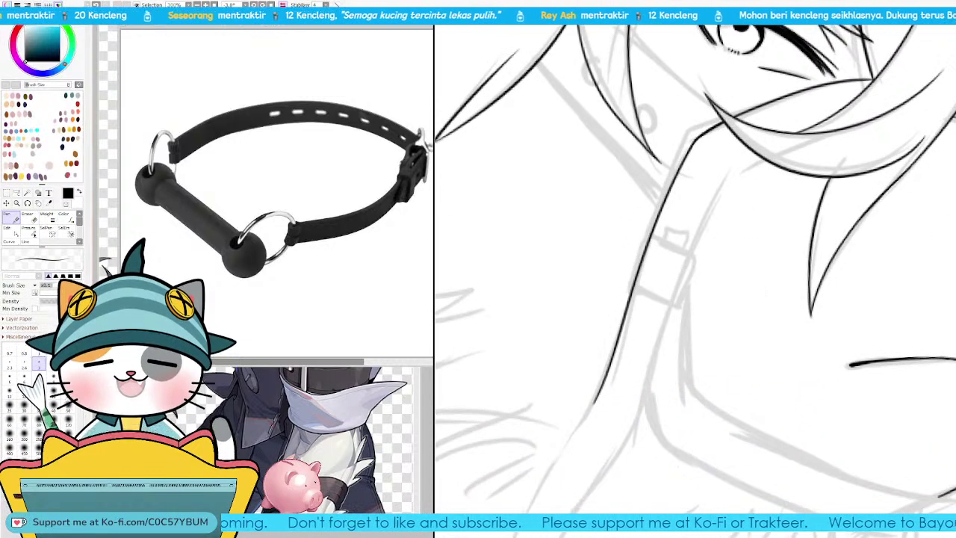
key(End)
key(End)
key(End)
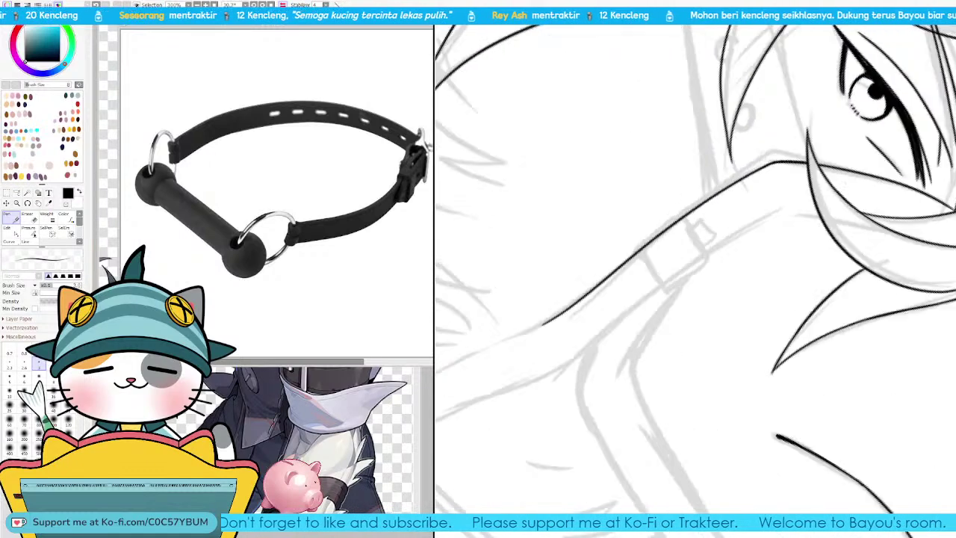
drag(560, 326, 825, 223)
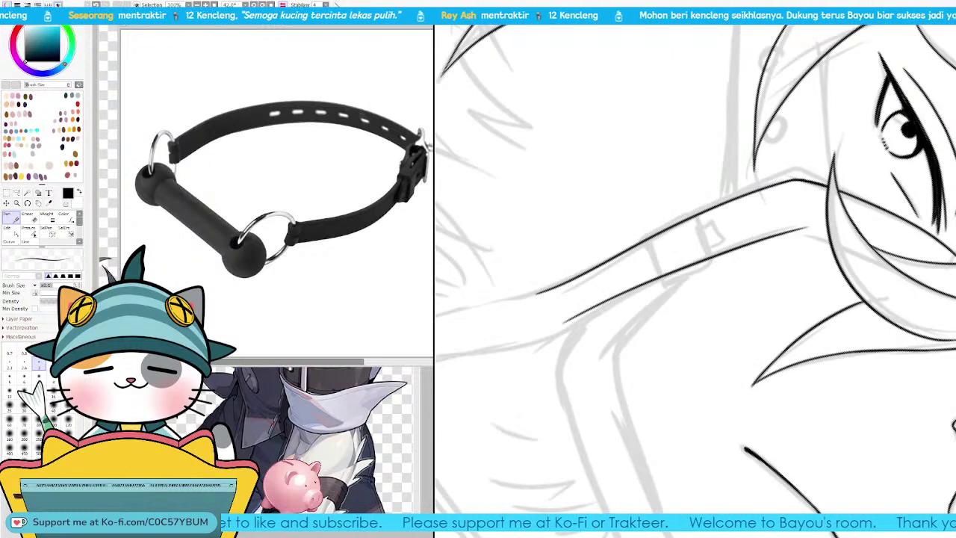
Step: Adjust the upper part of the strap's inner edge so that it bends up to meet the hair strand
key(Delete)
key(Delete)
key(Delete)
key(Delete)
key(Delete)
key(Delete)
key(Delete)
key(Delete)
key(Delete)
drag(740, 224, 785, 333)
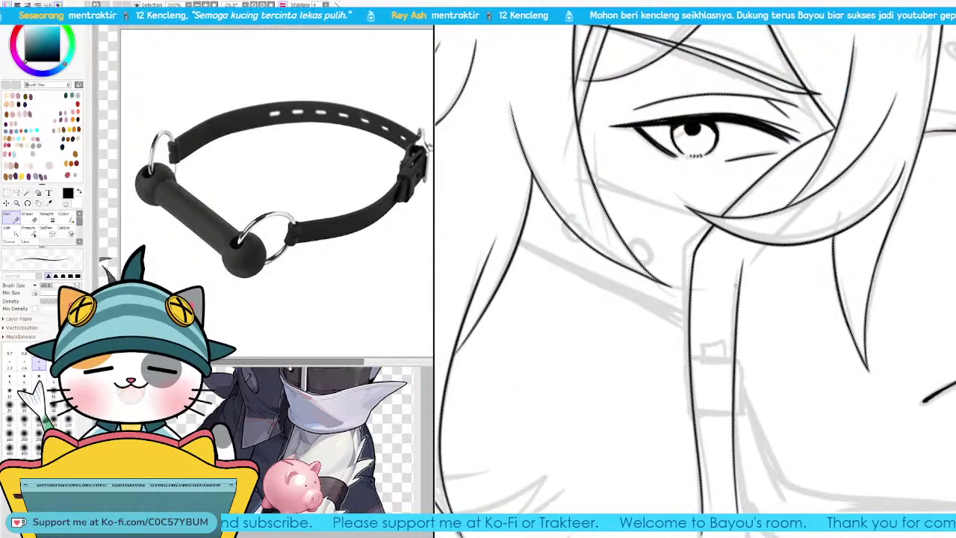
drag(739, 294, 736, 297)
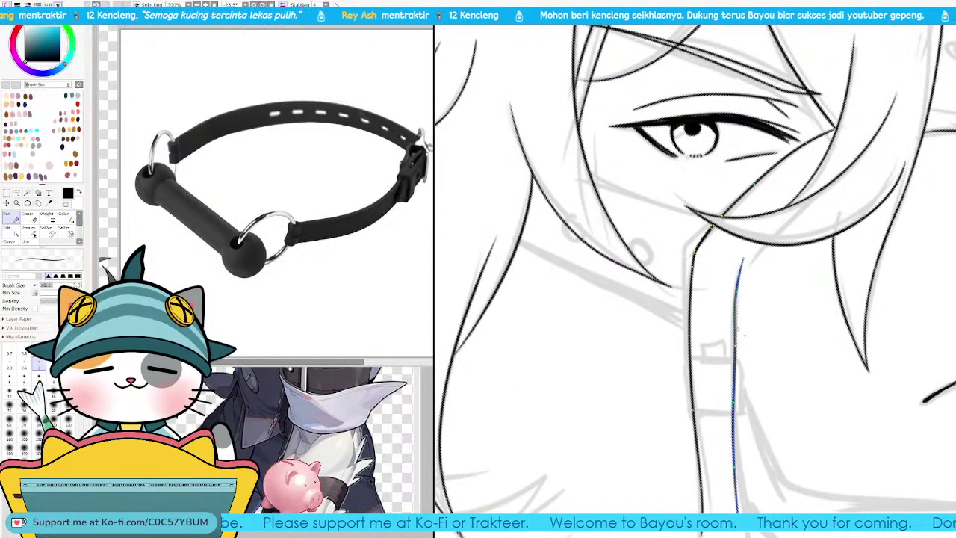
drag(736, 350, 732, 348)
drag(737, 281, 741, 267)
key(ctrl+z)
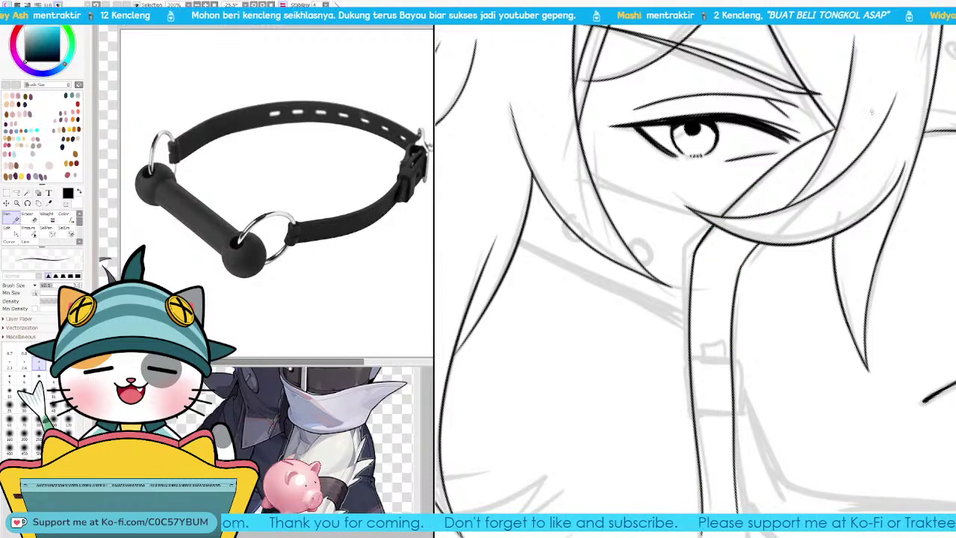
Step: Shift the lower end of the strap's inner edge outward to keep the strap's width below the buckle
key(Page_Down)
key(Page_Down)
key(Page_Down)
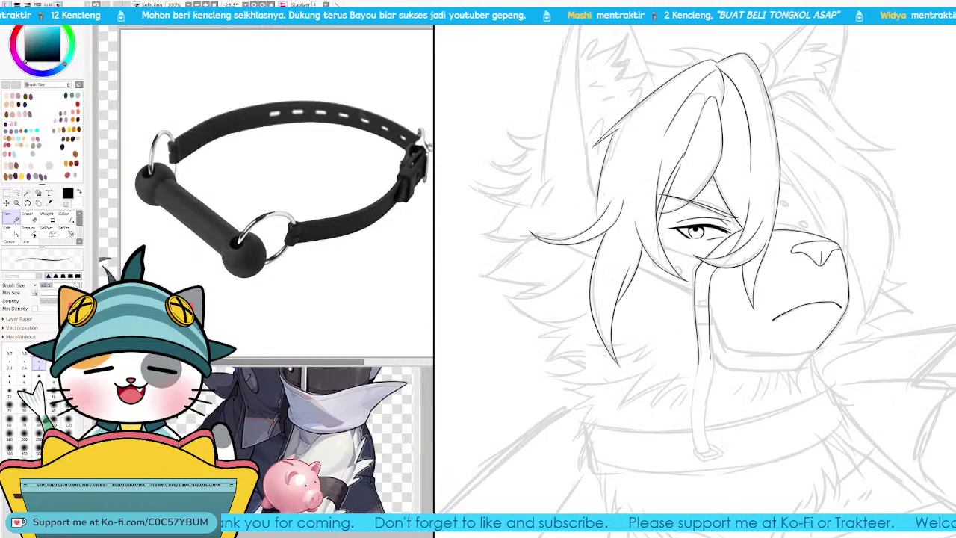
key(plus)
key(plus)
key(plus)
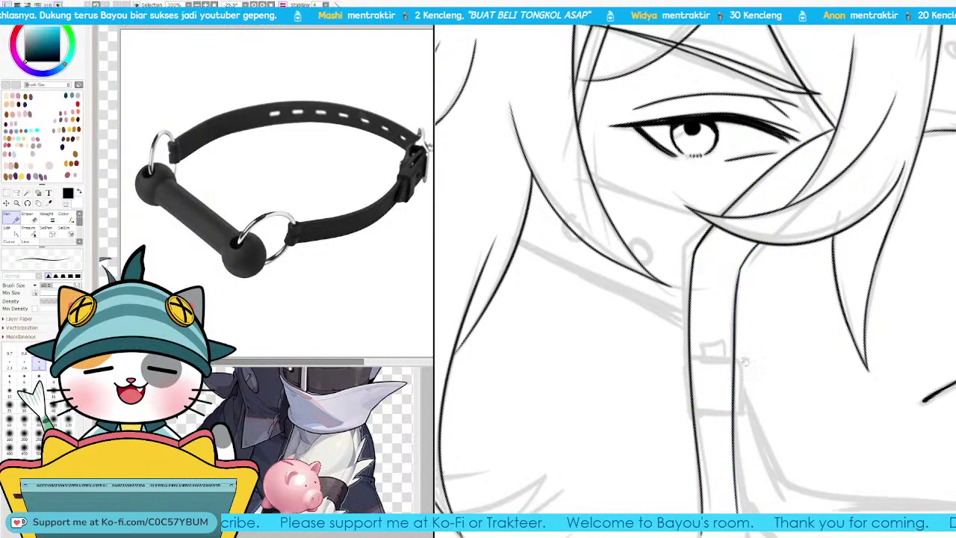
scroll(705, 298, down, 5)
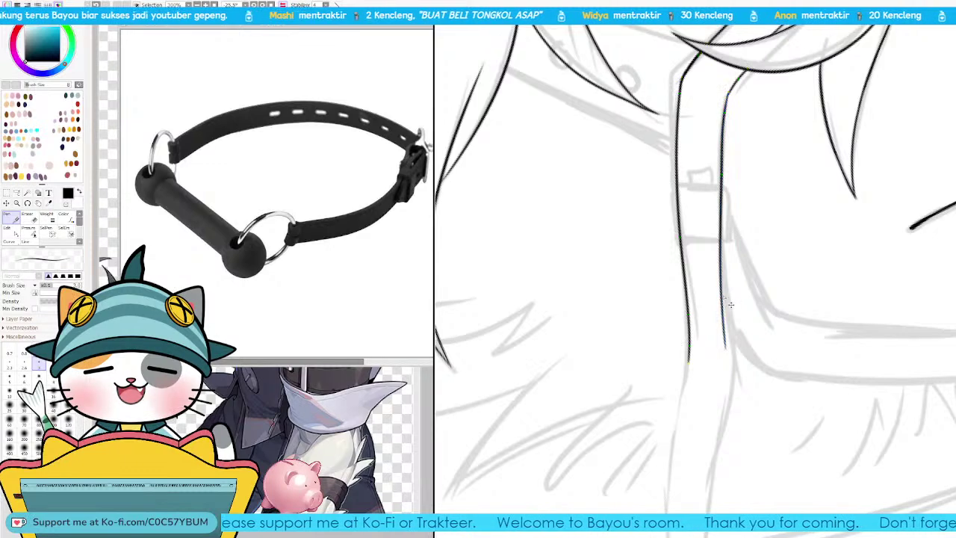
drag(726, 350, 735, 358)
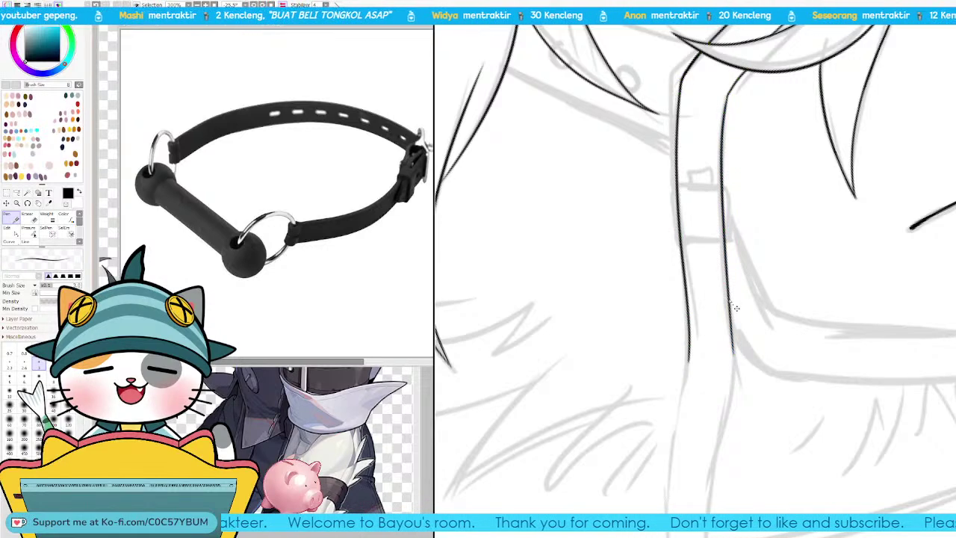
drag(721, 276, 723, 220)
Step: Ink the short rounded corner at the strap's lower end, inside the sketched metal ring
drag(710, 348, 695, 253)
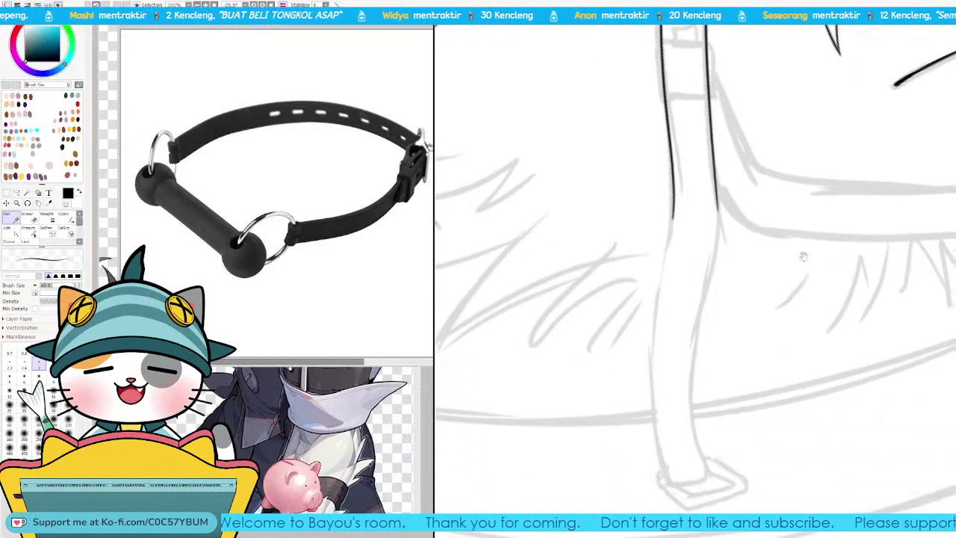
drag(803, 256, 826, 196)
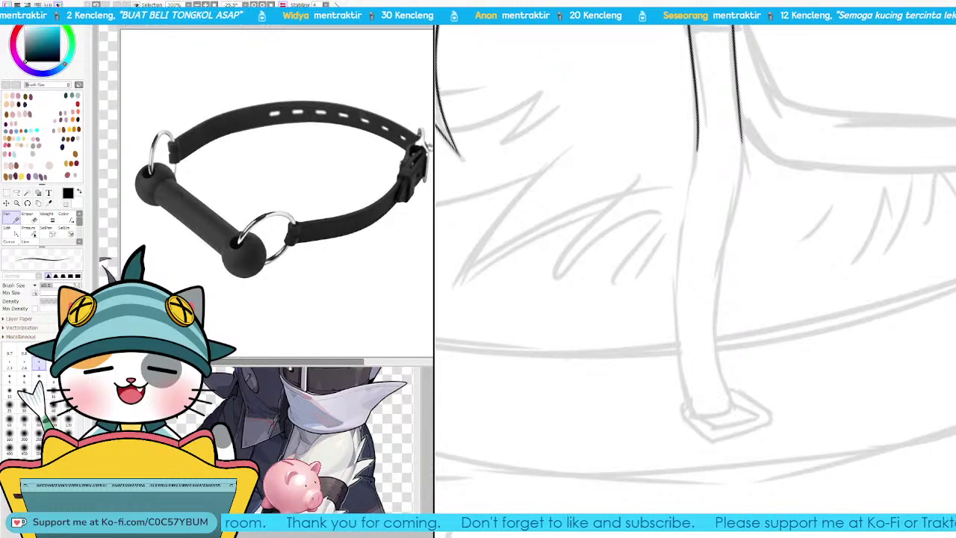
drag(822, 196, 810, 343)
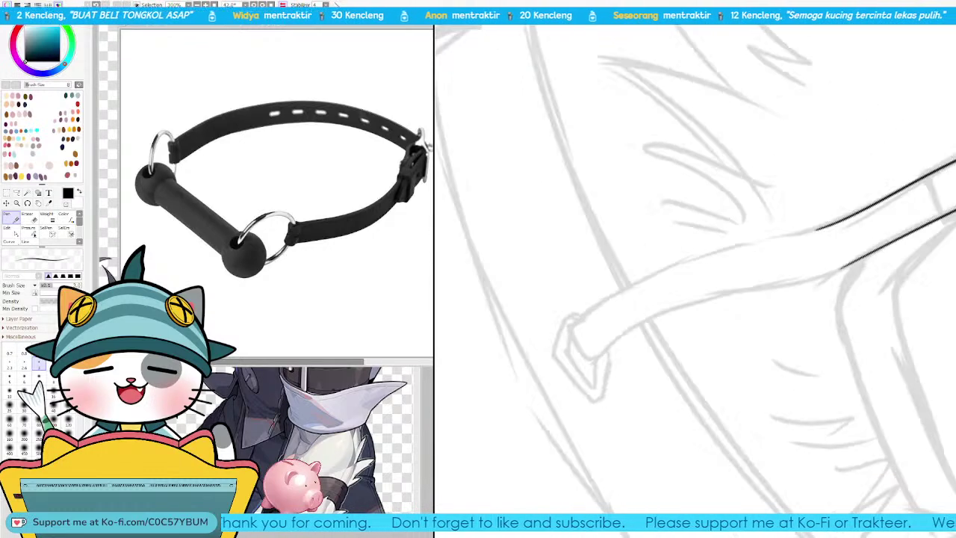
key(Page_Up)
drag(584, 337, 659, 322)
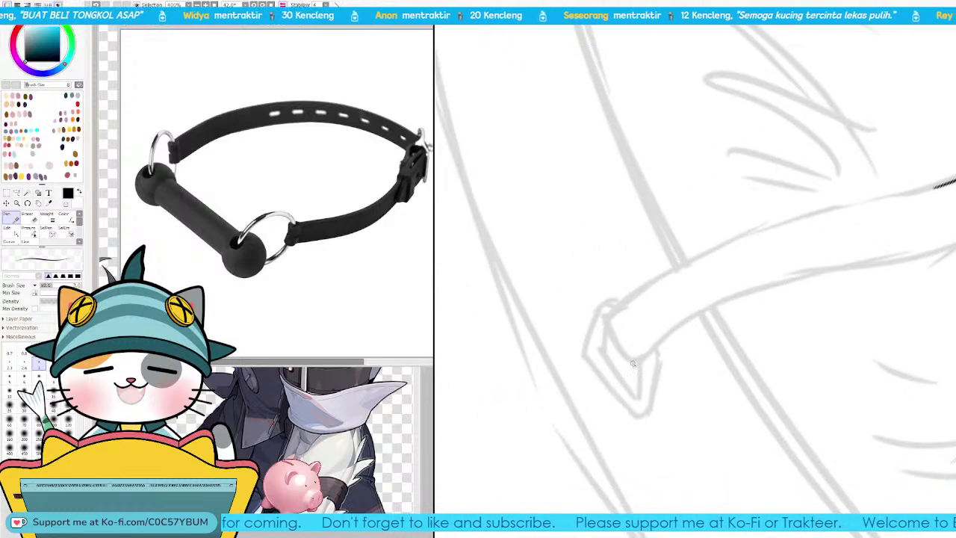
drag(634, 361, 672, 326)
key(ctrl+z)
drag(634, 362, 670, 333)
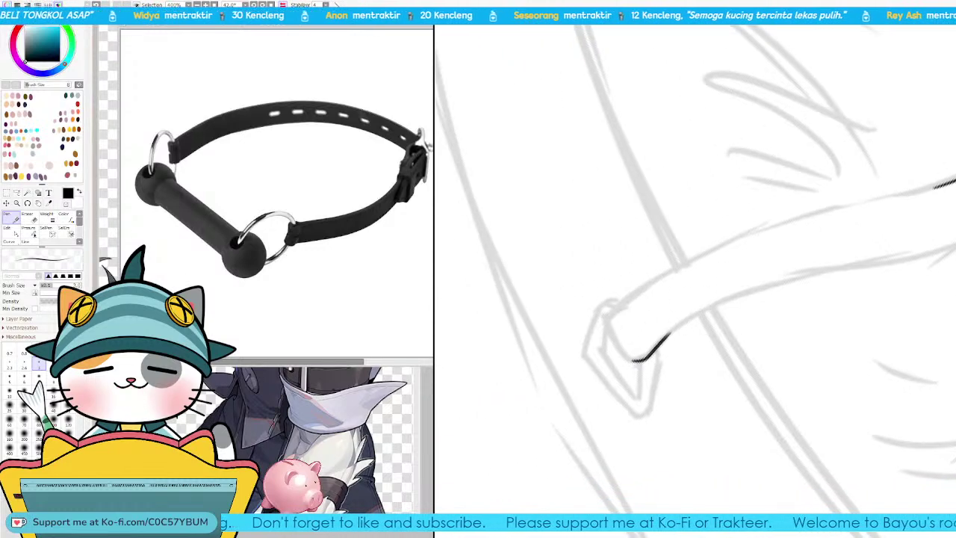
Step: Ink the strap's inner edge from the rounded corner at the ring up across the collar line
key(Delete)
key(Delete)
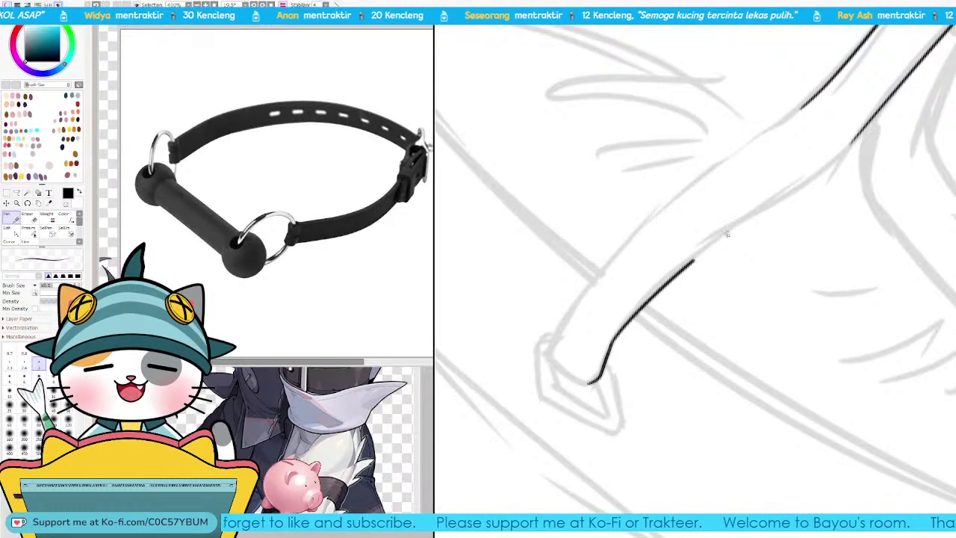
mouse_move(616, 347)
mouse_down()
mouse_move(717, 238)
mouse_move(791, 186)
mouse_up()
key(ctrl+z)
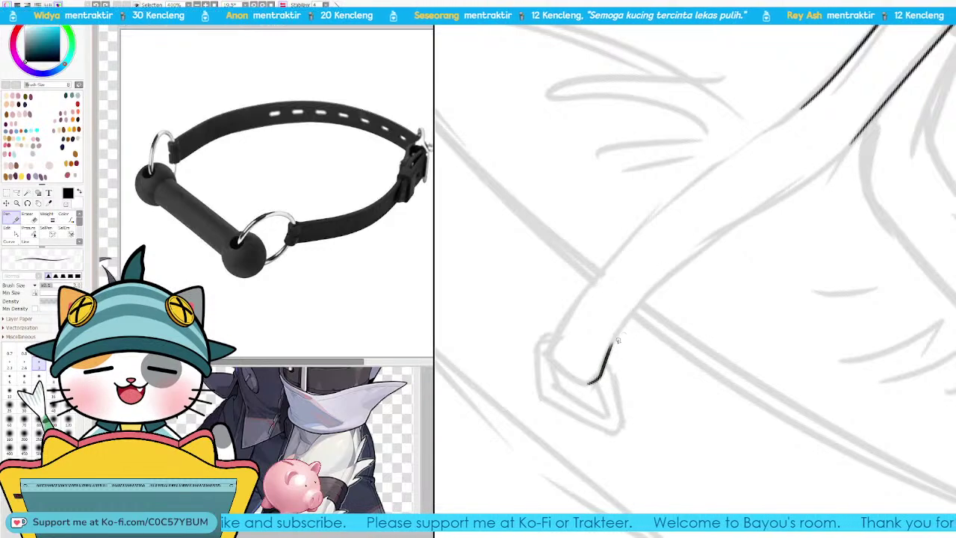
drag(607, 350, 787, 199)
key(ctrl+z)
drag(609, 348, 751, 216)
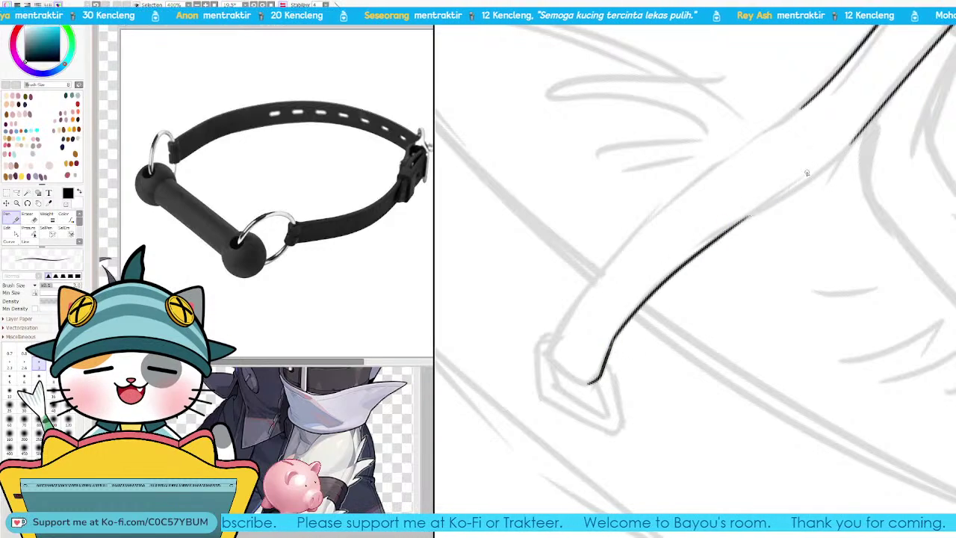
Step: Continue the lower strap's inner edge up to join the edge already inked below the buckle
drag(740, 251, 696, 339)
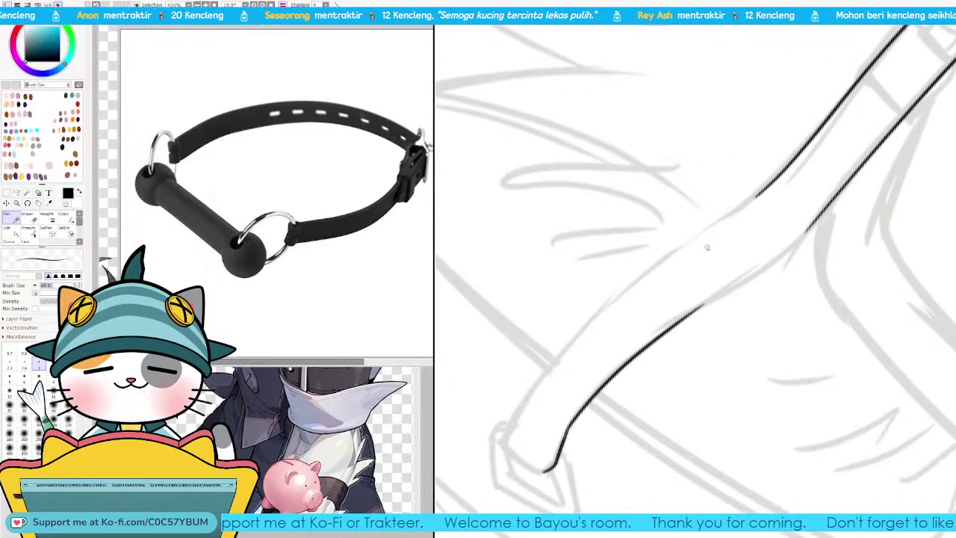
drag(712, 295, 719, 283)
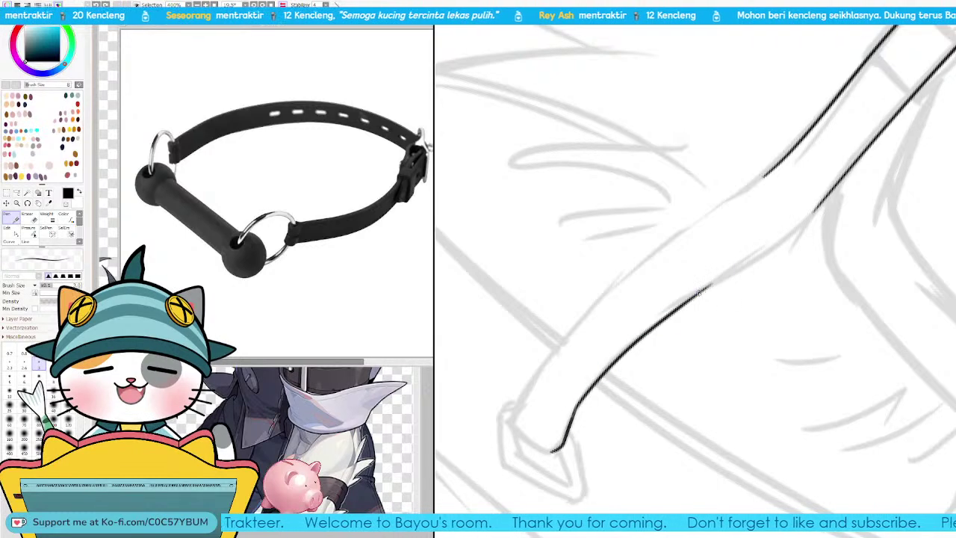
drag(700, 293, 779, 241)
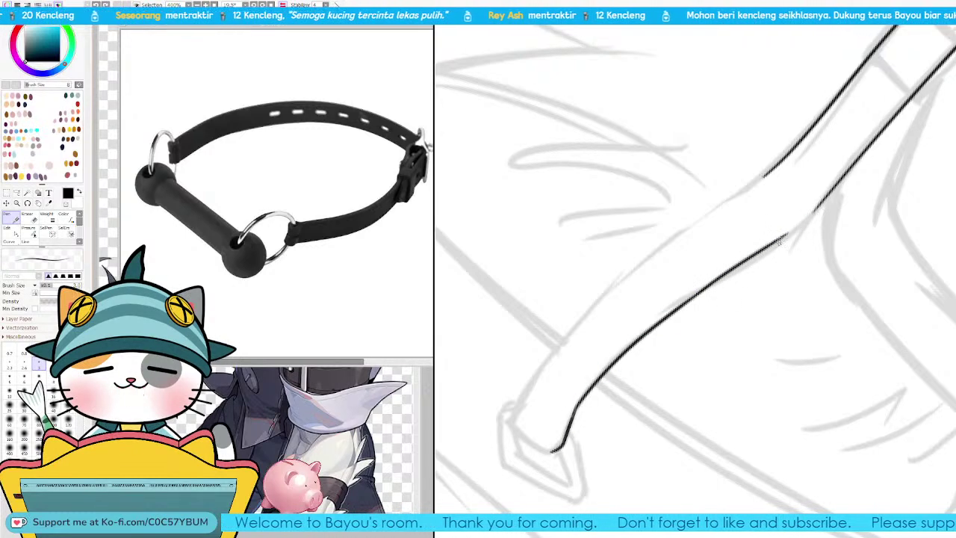
key(ctrl+z)
drag(784, 237, 817, 211)
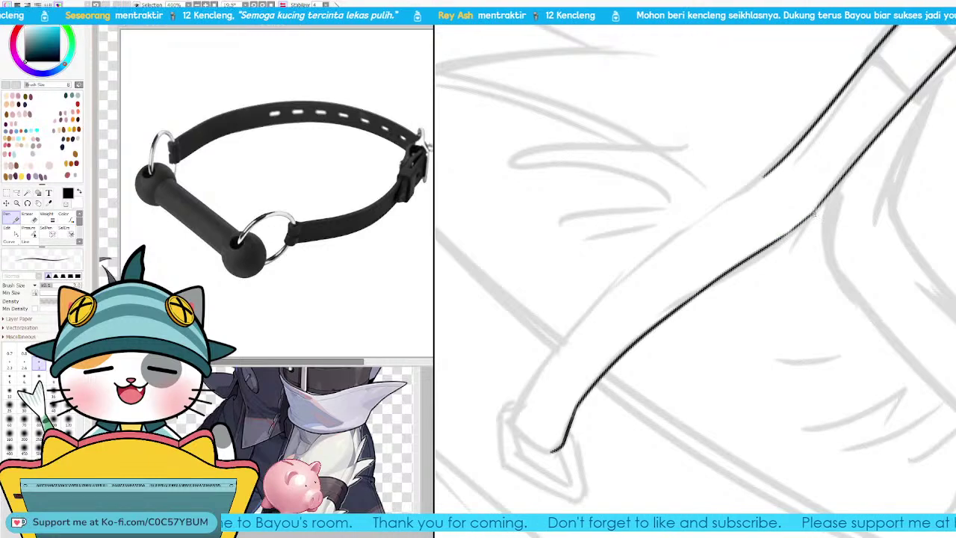
Step: Adjust the bend where the lower strap's inner edge meets the edge coming down from the buckle
key(Delete)
key(Delete)
key(Delete)
key(Delete)
key(Delete)
key(Delete)
key(Delete)
key(Delete)
key(Delete)
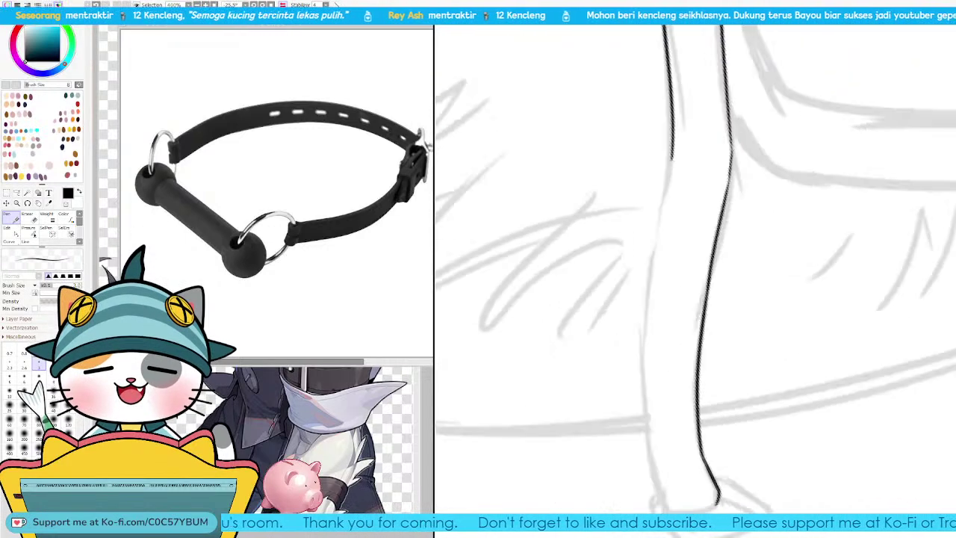
mouse_move(713, 224)
mouse_down()
mouse_move(685, 221)
mouse_move(827, 125)
mouse_up()
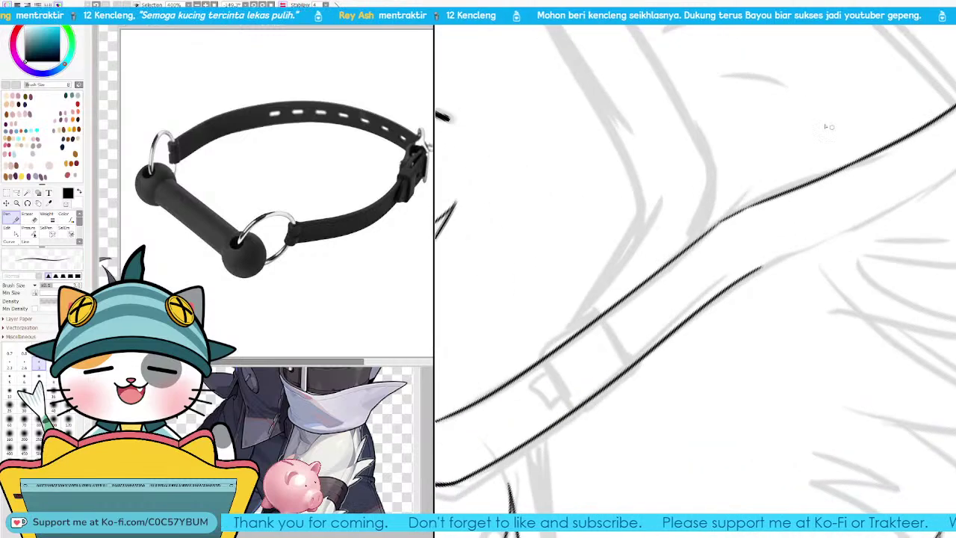
key(ctrl+z)
key(End)
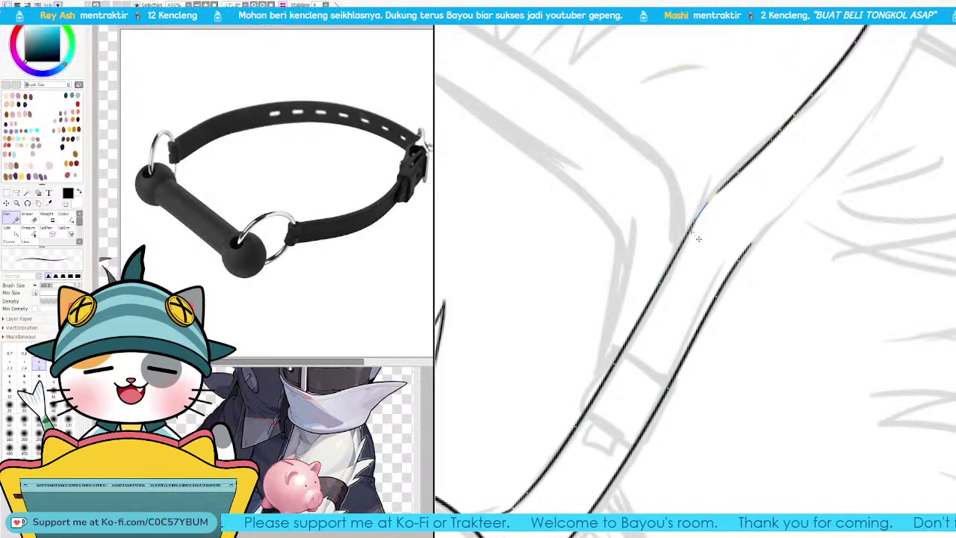
Step: Ink the strap's short end edge across its width inside the ring, starting from the rounded corner
drag(740, 219, 622, 291)
drag(773, 146, 707, 266)
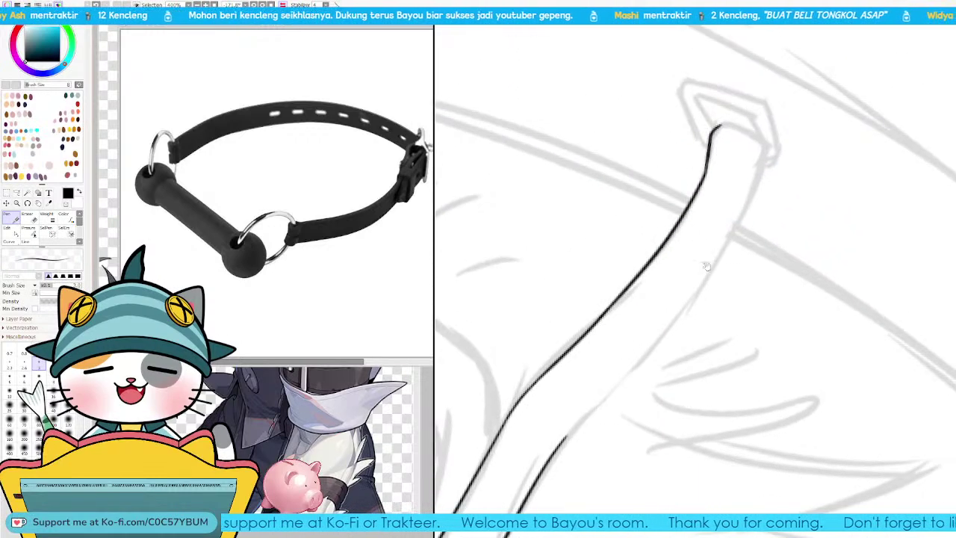
drag(728, 129, 760, 137)
key(ctrl+z)
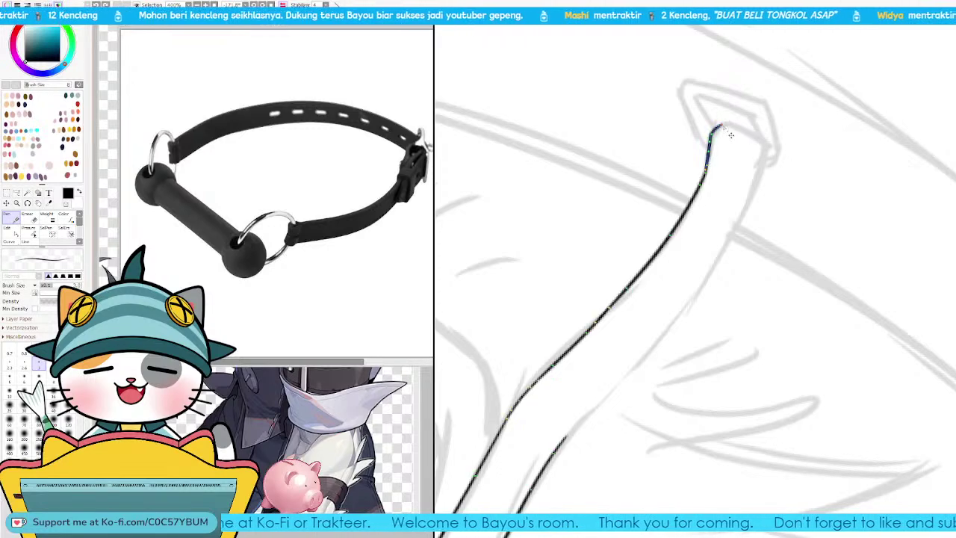
key(ctrl+y)
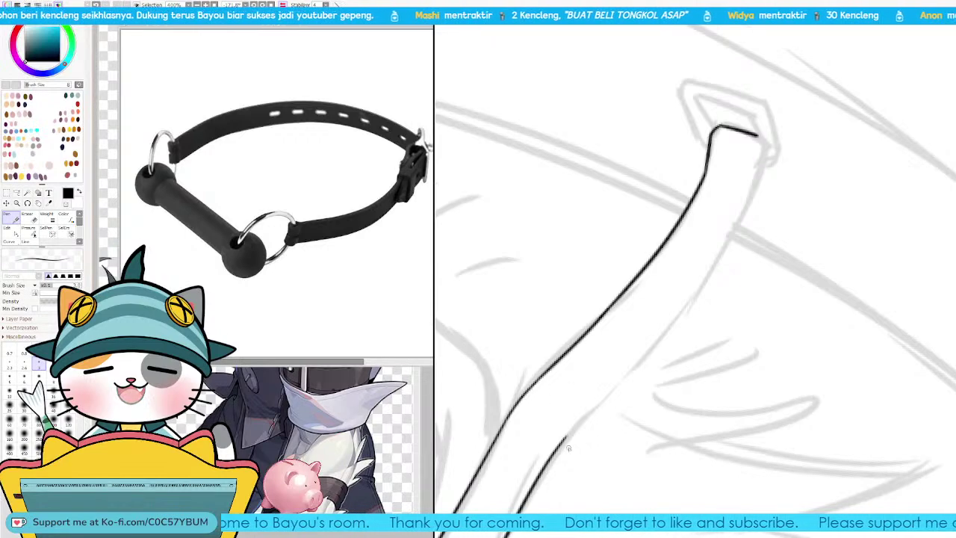
Step: Extend the strap's outer edge from its inked end below the buckle partway toward the ring
drag(554, 469, 637, 365)
key(ctrl+z)
drag(564, 439, 639, 363)
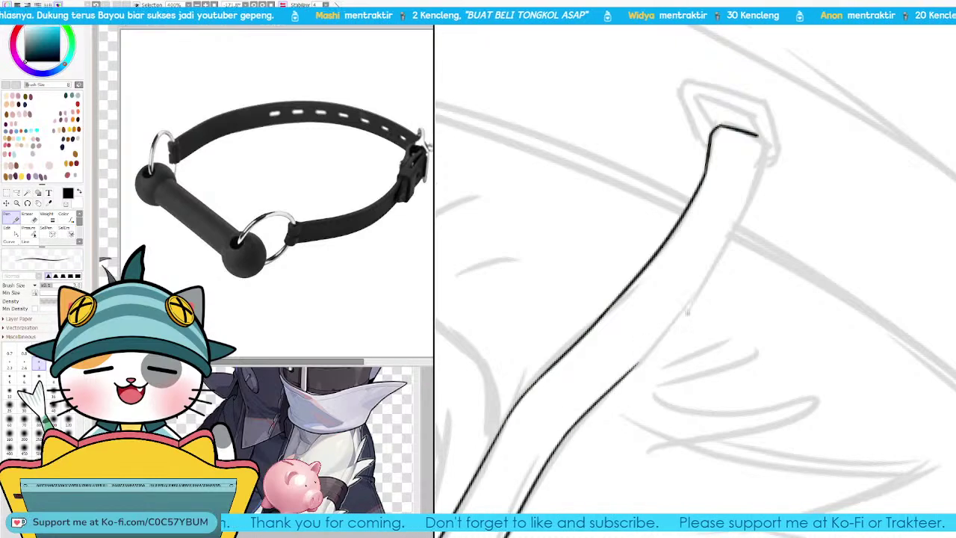
Step: Ink the strap's outer edge from its short end inside the ring up to the outer edge already inked, with a small notch at the corner
key(Delete)
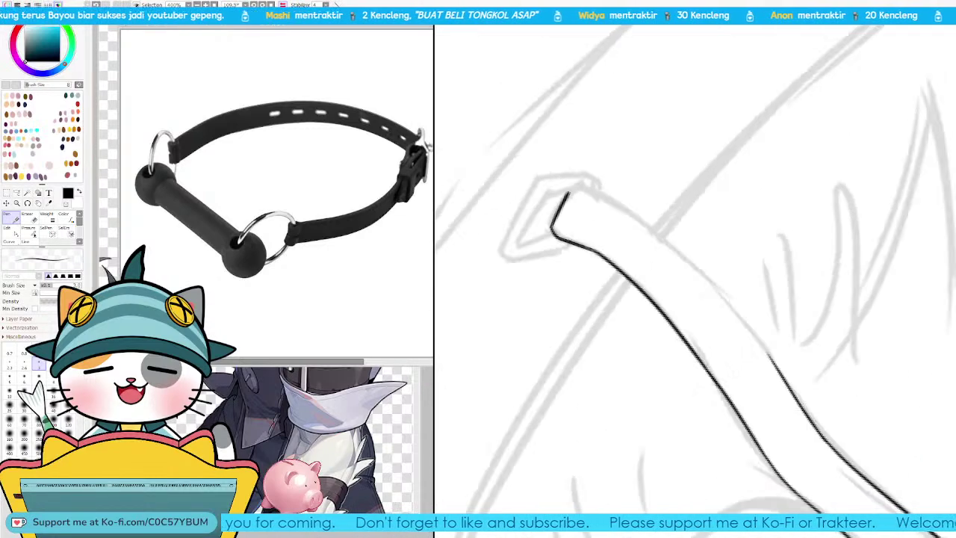
key(Delete)
drag(705, 344, 759, 331)
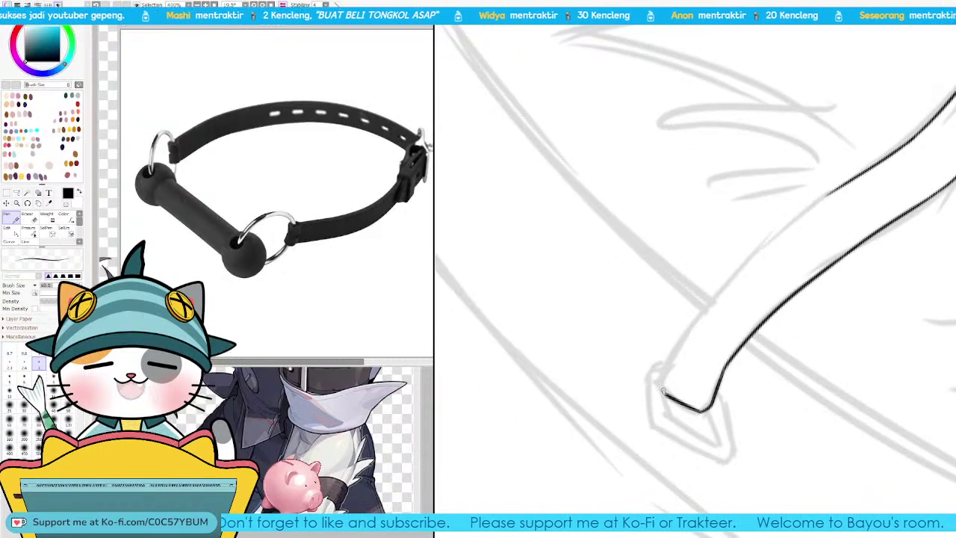
mouse_move(659, 389)
mouse_down()
mouse_move(675, 401)
mouse_move(670, 369)
mouse_up()
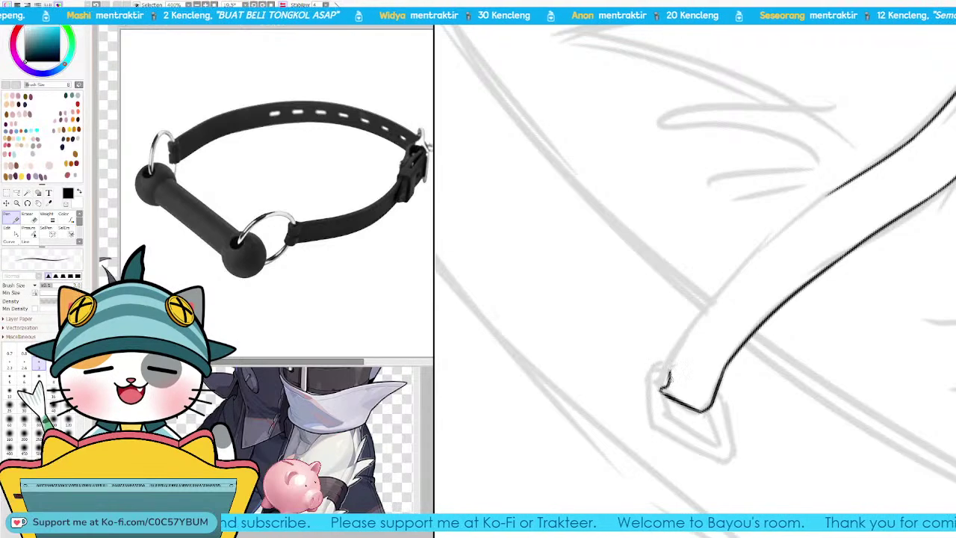
key(ctrl+z)
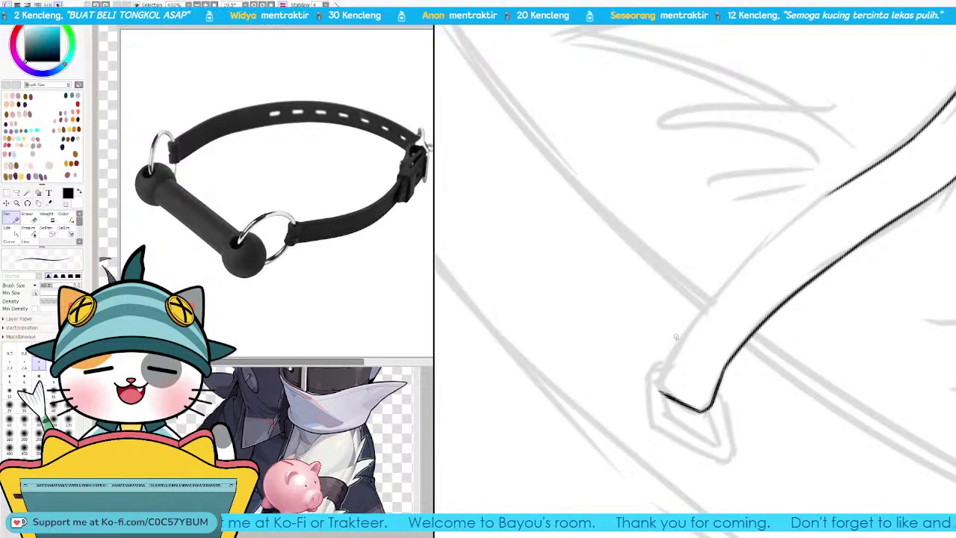
drag(711, 343, 695, 341)
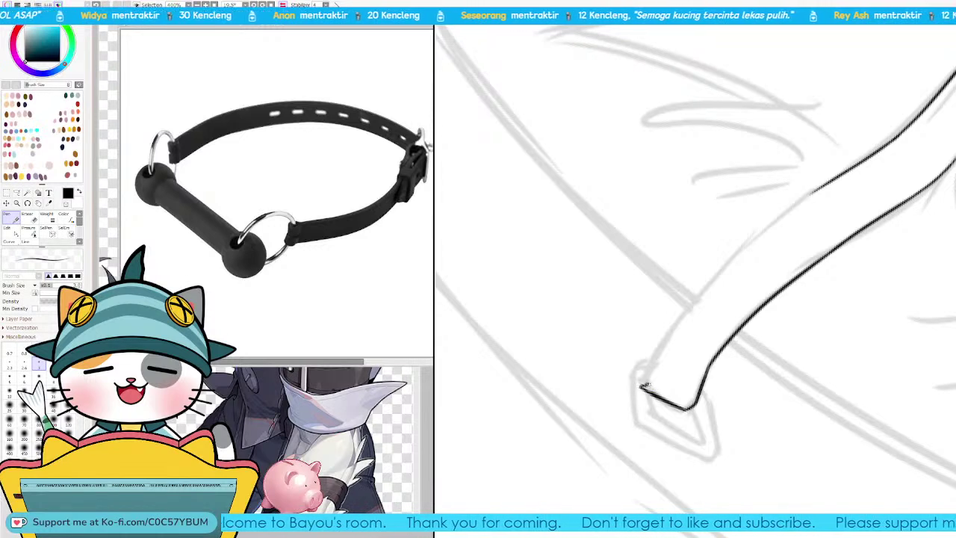
drag(650, 371, 682, 318)
key(ctrl+z)
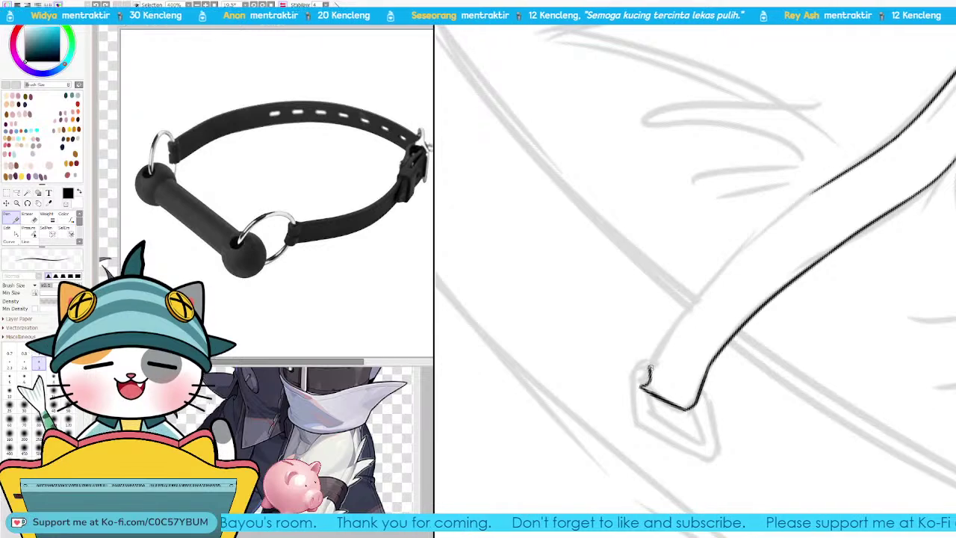
mouse_move(650, 370)
mouse_down()
mouse_move(723, 272)
mouse_move(801, 205)
mouse_move(764, 241)
mouse_move(764, 228)
mouse_move(754, 237)
mouse_move(777, 223)
mouse_up()
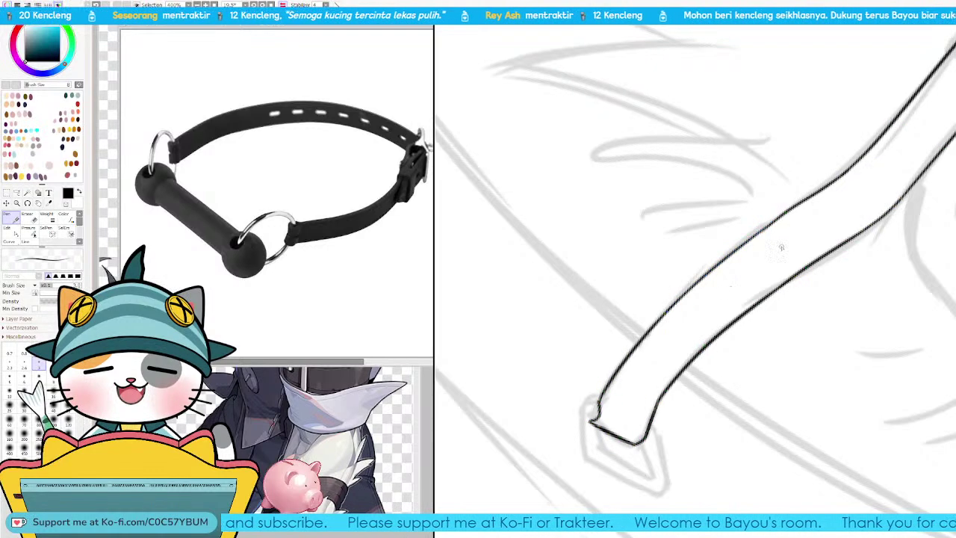
Step: Ink the ring's small rounded corner where it emerges beside the strap's outer edge
key(Delete)
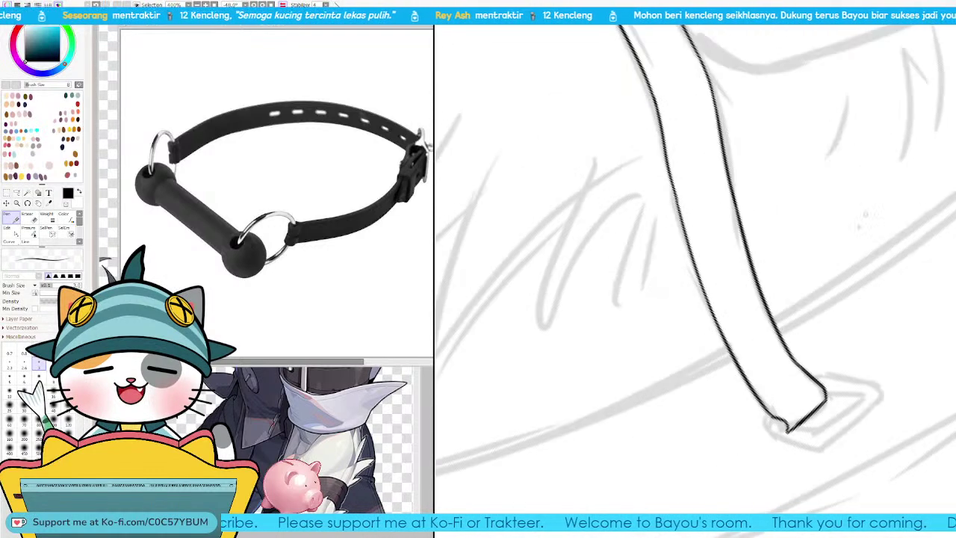
drag(787, 363, 704, 250)
mouse_move(708, 306)
mouse_down()
mouse_move(658, 324)
mouse_move(690, 343)
mouse_up()
key(ctrl+z)
key(ctrl+z)
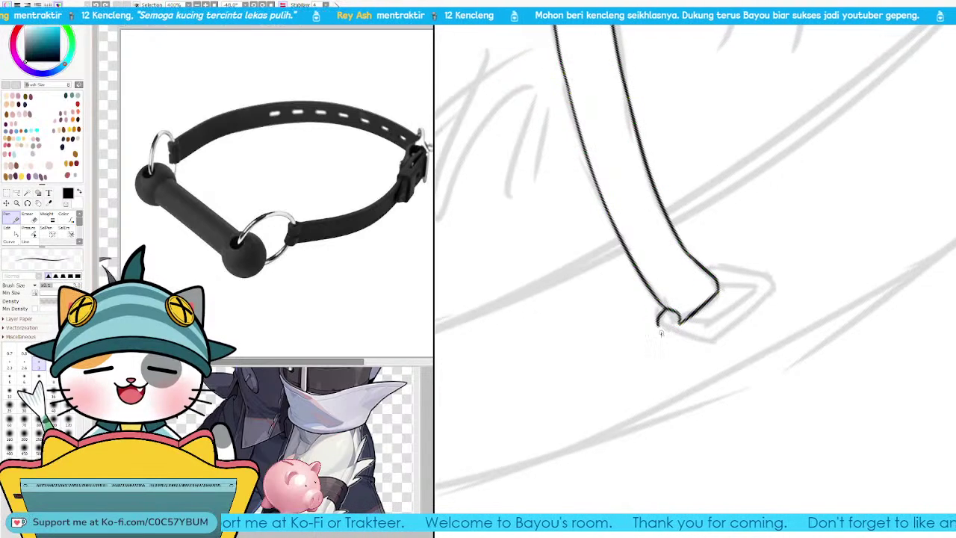
Step: Ink the ring's outer side edge from the strap's inner edge down to its rounded far corner
key(h)
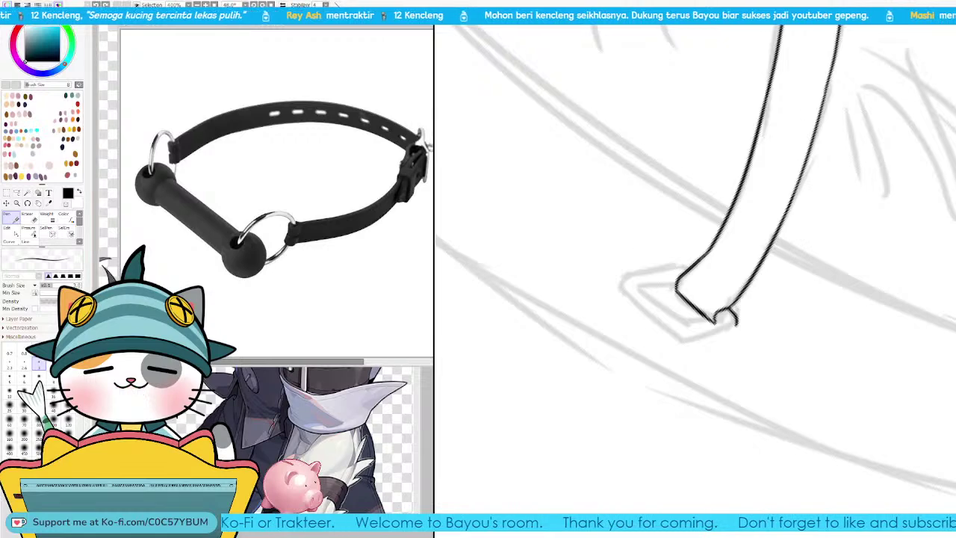
key(Delete)
drag(700, 296, 799, 255)
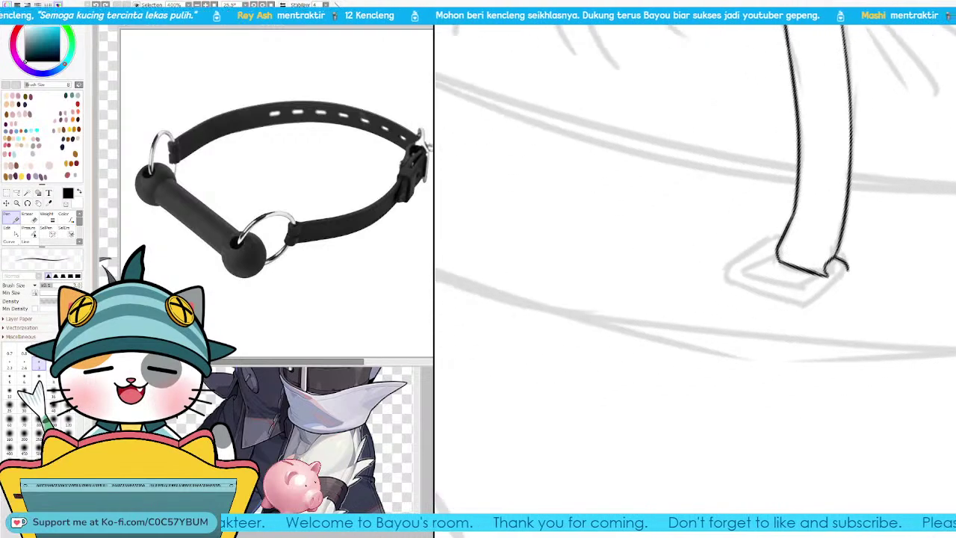
key(Delete)
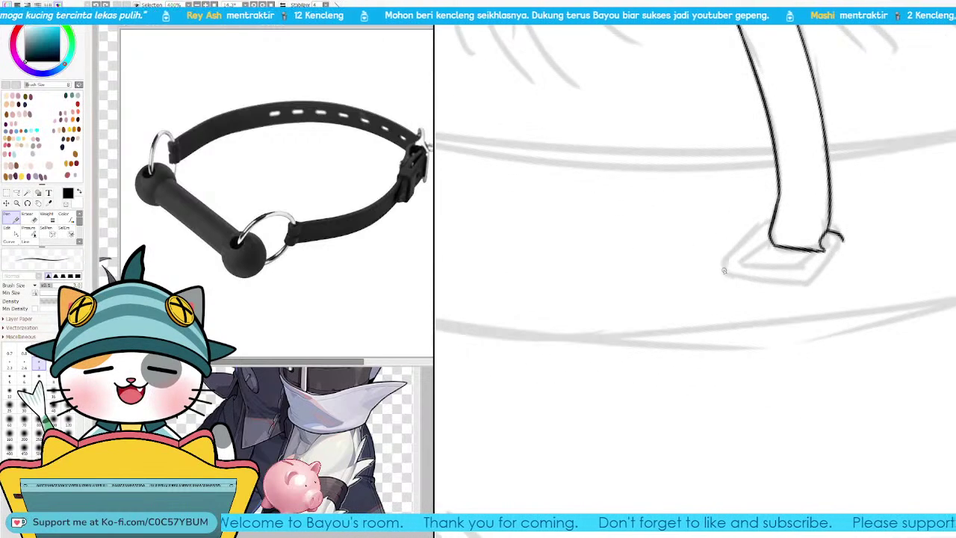
drag(723, 270, 765, 229)
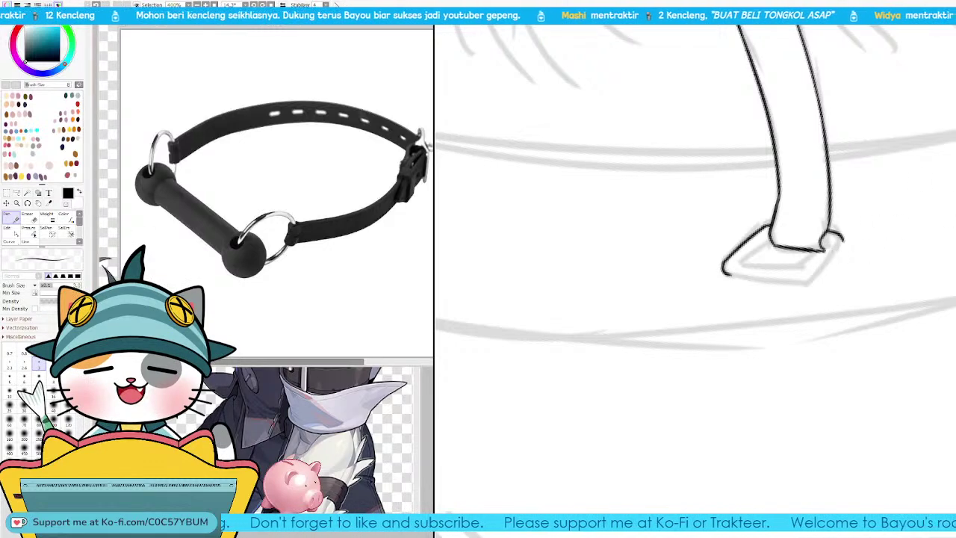
Step: Erase the strap end line where it overlaps the ring's bar and ink the ring's inner edge beside it
key(e)
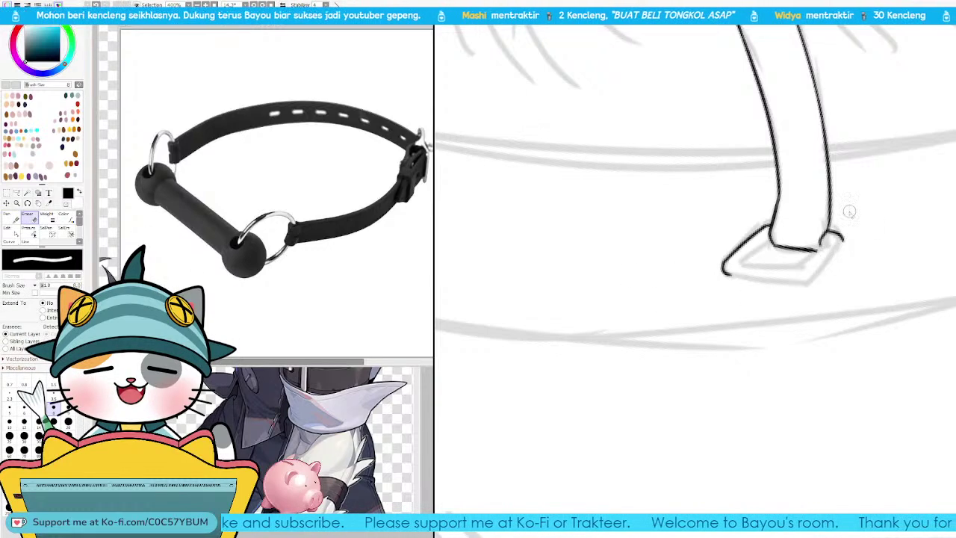
key(n)
drag(824, 242, 802, 268)
key(ctrl+z)
key(ctrl+z)
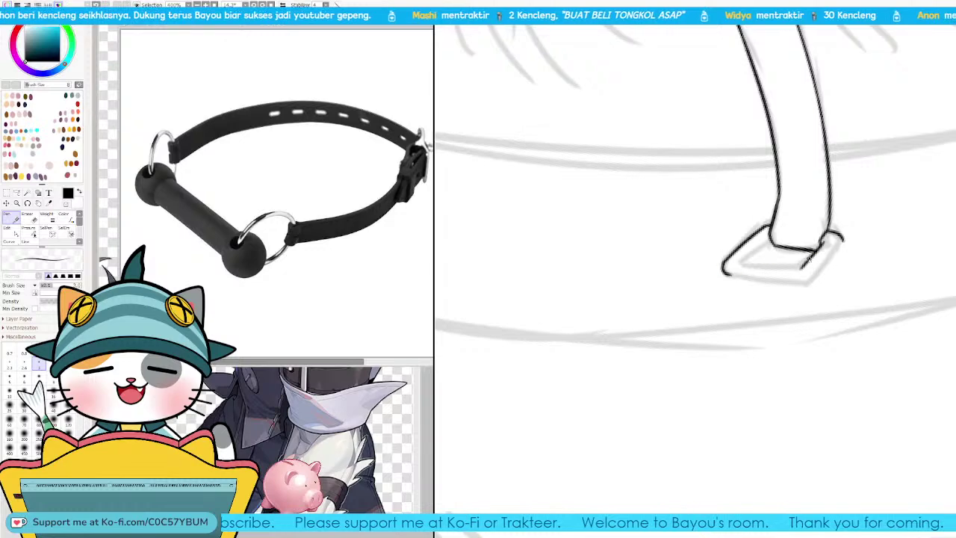
Step: Ink the ring's long lower outer edge and close its outline up to the rounded corner beside the strap
drag(843, 240, 840, 252)
mouse_move(726, 273)
mouse_down()
mouse_move(768, 282)
mouse_move(752, 288)
mouse_move(767, 279)
mouse_move(791, 283)
mouse_up()
key(Delete)
key(Delete)
key(Delete)
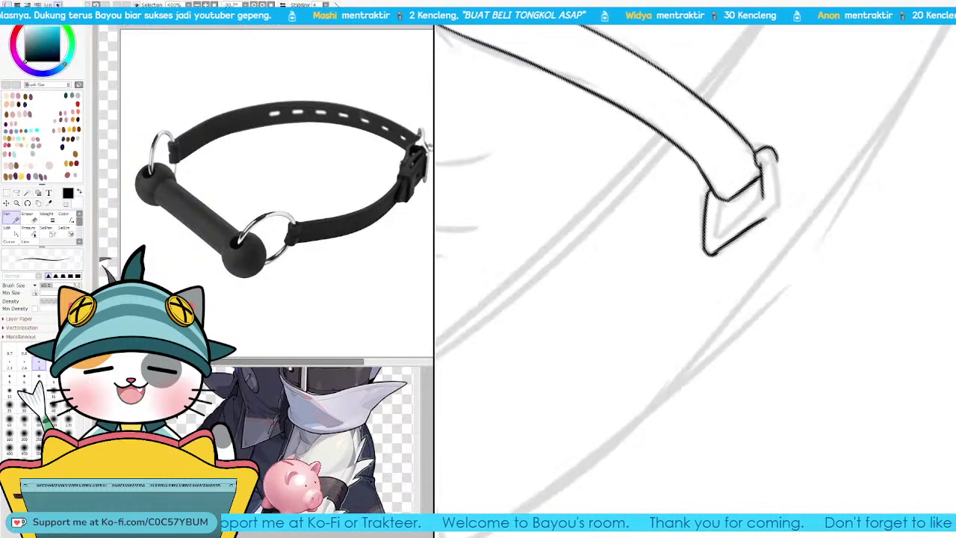
key(ctrl+z)
drag(715, 255, 775, 215)
key(ctrl+z)
drag(715, 254, 779, 212)
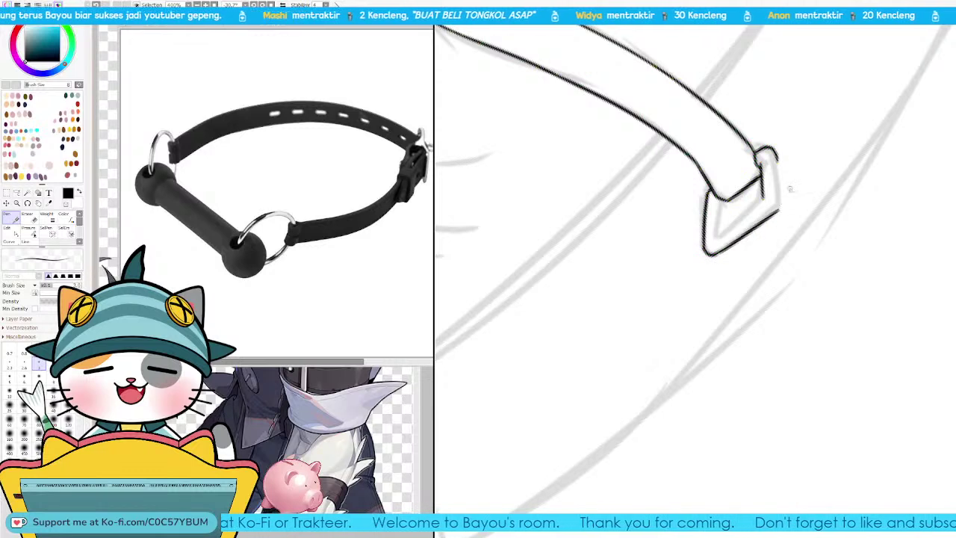
drag(778, 158, 781, 194)
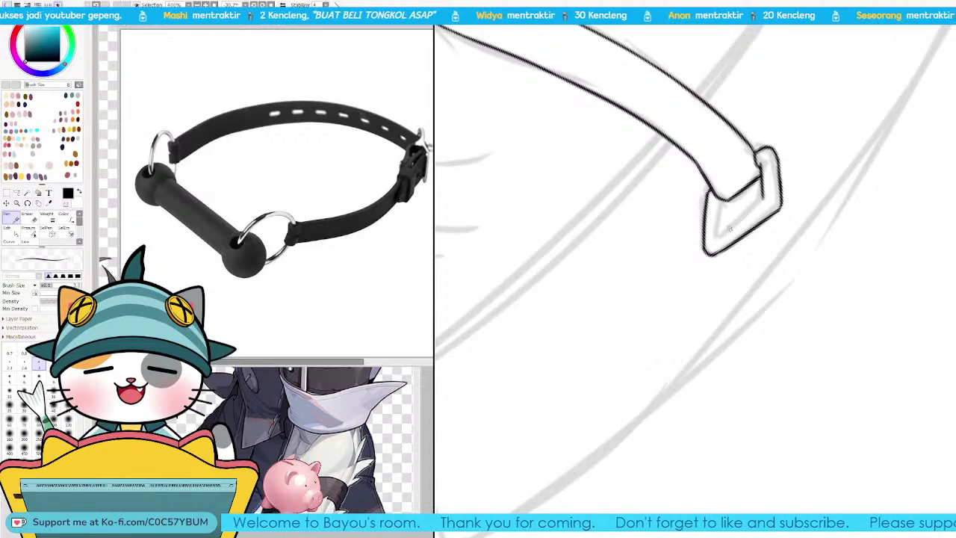
Step: Ink the remaining inner edges of the ring to close its opening below the strap end
drag(738, 219, 765, 202)
key(ctrl+z)
drag(717, 233, 763, 206)
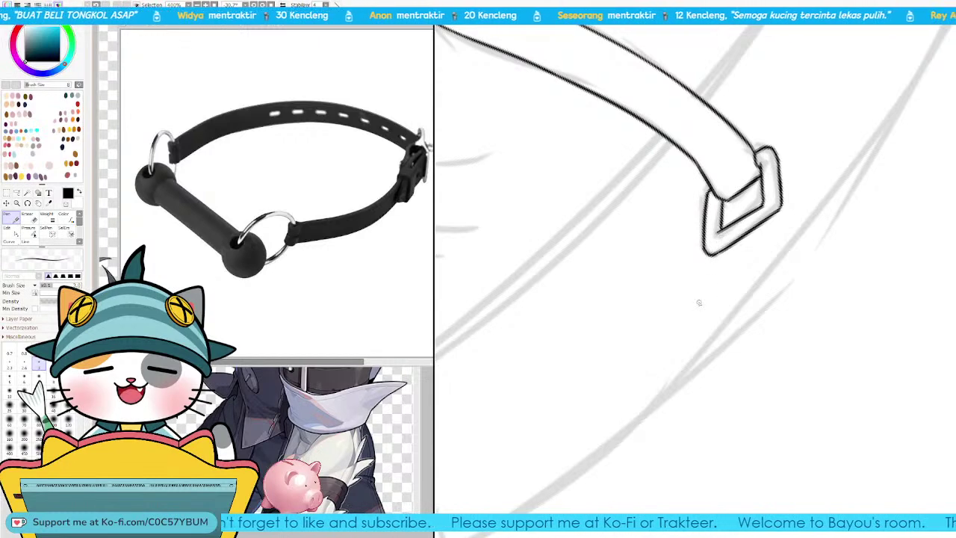
key(ctrl)
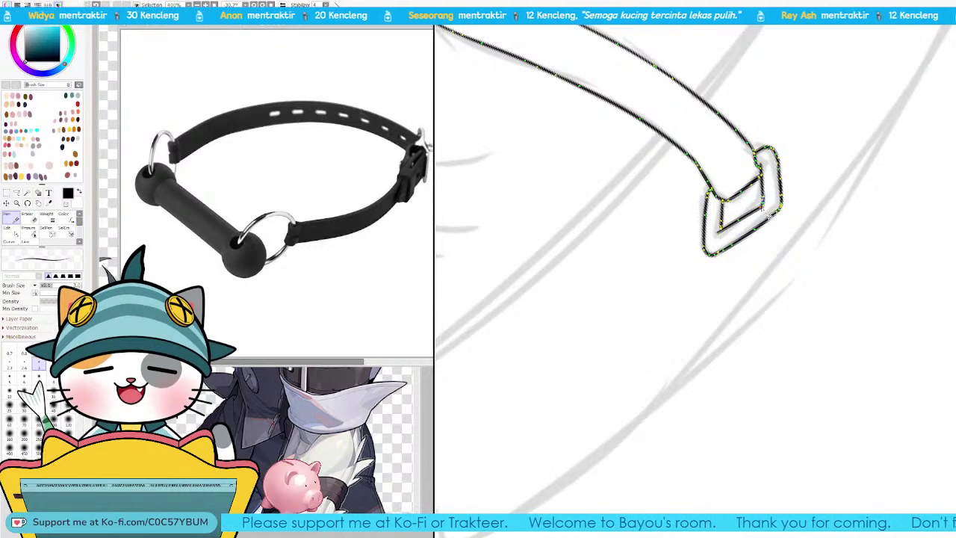
key(ctrl+d)
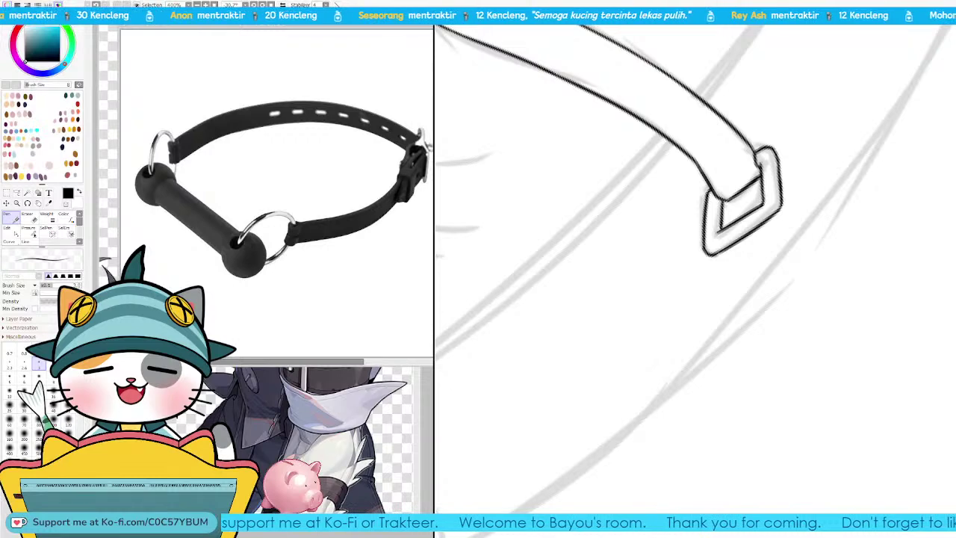
Step: Ink a thin fold line across the strap's width just above the ring
key(Home)
drag(854, 216, 762, 244)
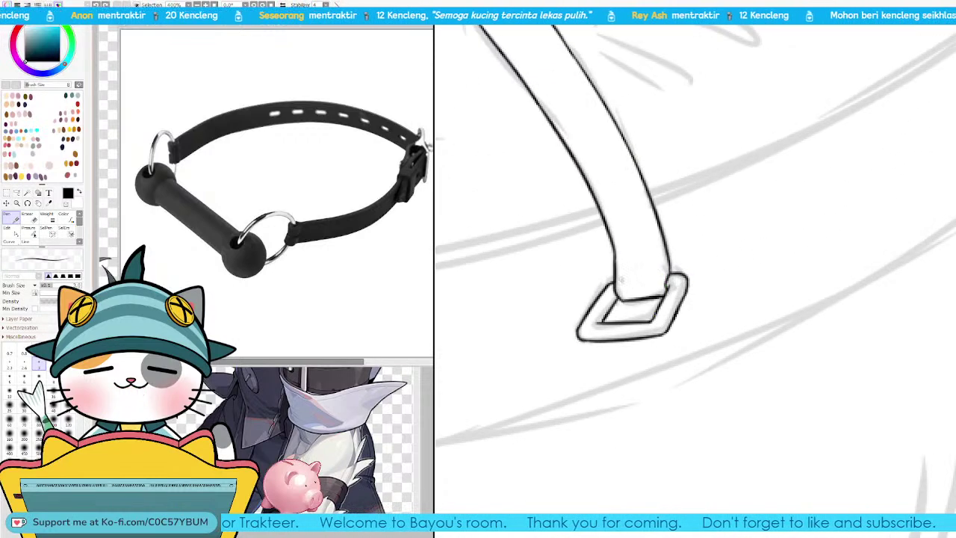
drag(618, 278, 663, 274)
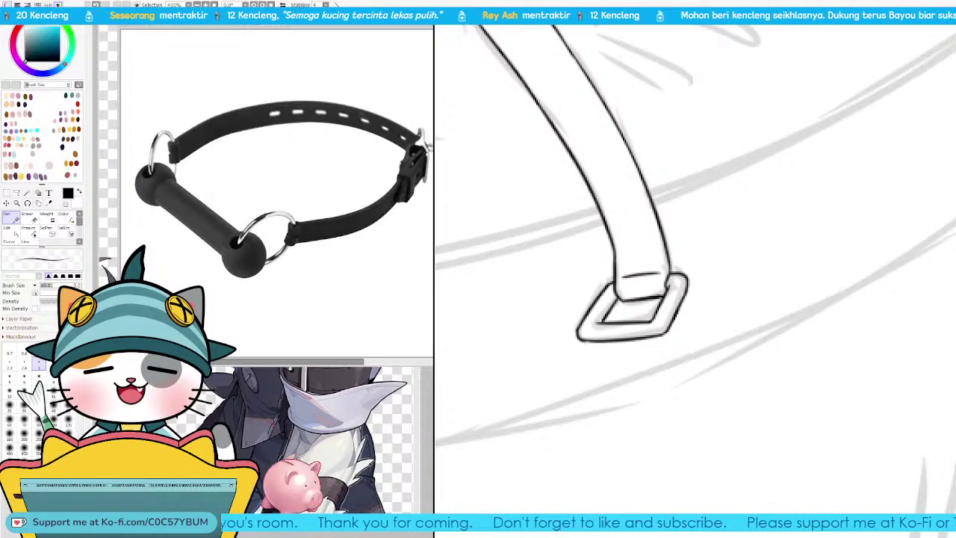
Step: Ink the side of the mid-strap buckle that protrudes past the strap's inner edge, with rounded corners, following the sketch
key(Page_Down)
key(Page_Down)
key(Page_Down)
drag(806, 260, 833, 349)
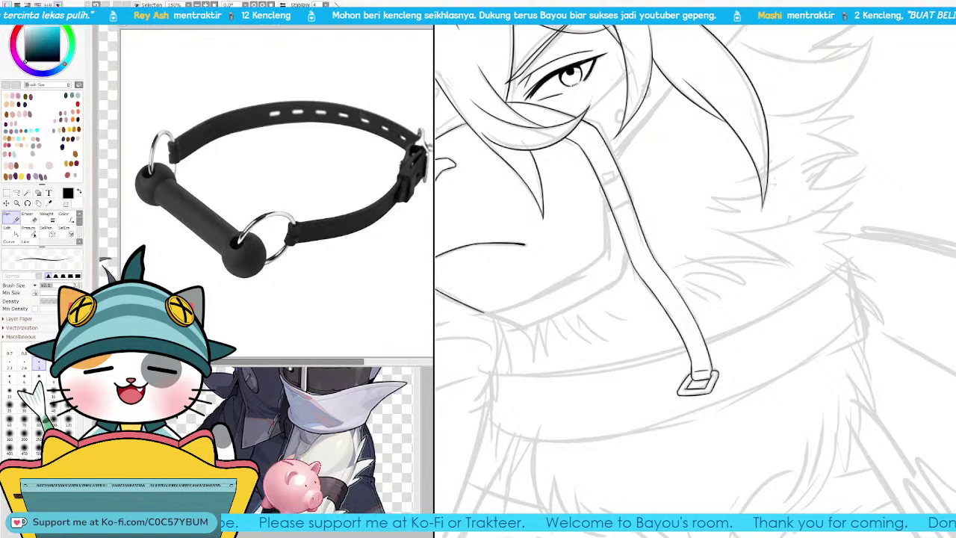
scroll(761, 195, up, 3)
drag(777, 208, 869, 289)
drag(806, 228, 867, 312)
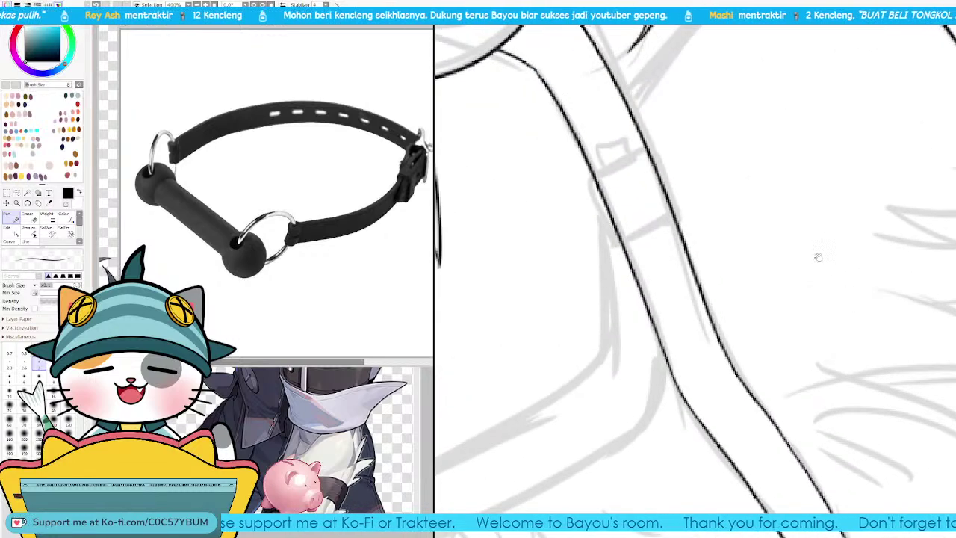
drag(821, 260, 864, 314)
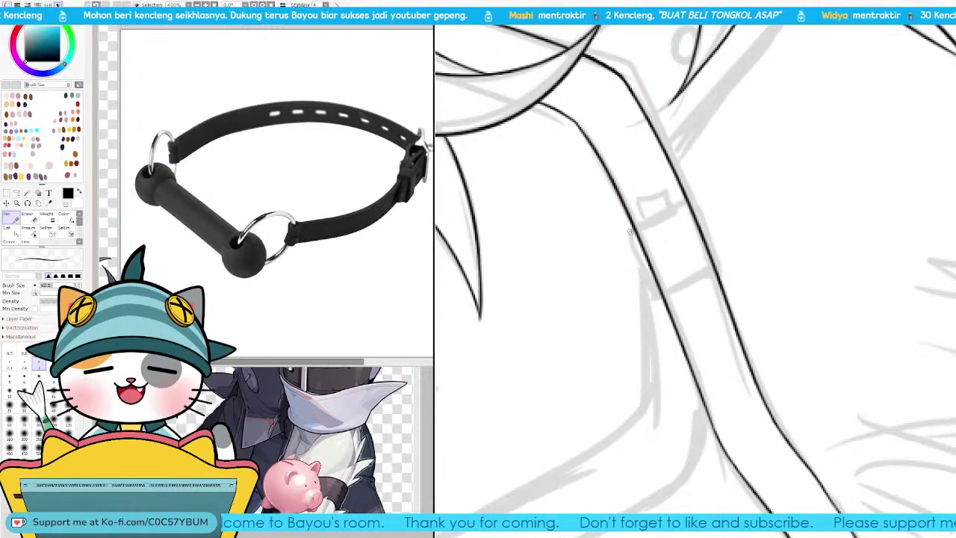
drag(630, 232, 687, 206)
key(ctrl+z)
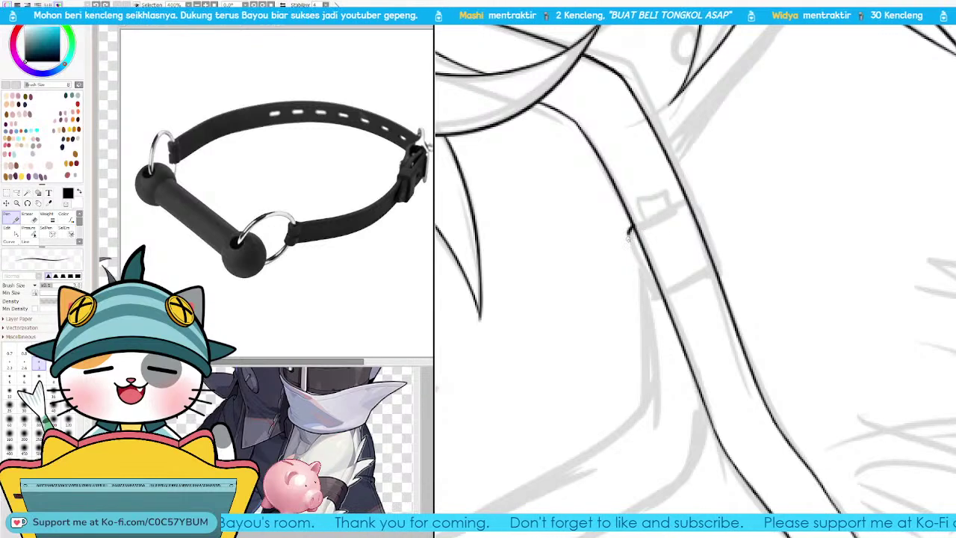
drag(627, 231, 650, 295)
key(ctrl+z)
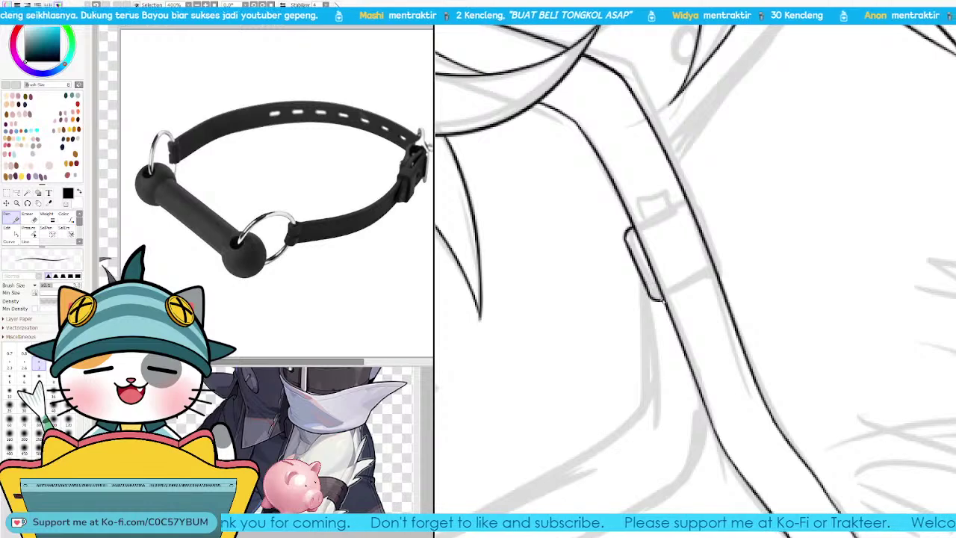
Step: Complete the buckle's outer outline as a rounded rectangle across the strap
mouse_move(629, 231)
mouse_down()
mouse_move(691, 199)
mouse_move(658, 214)
mouse_move(688, 200)
mouse_move(728, 267)
mouse_up()
key(ctrl+z)
key(ctrl+z)
drag(663, 300, 725, 272)
key(ctrl+z)
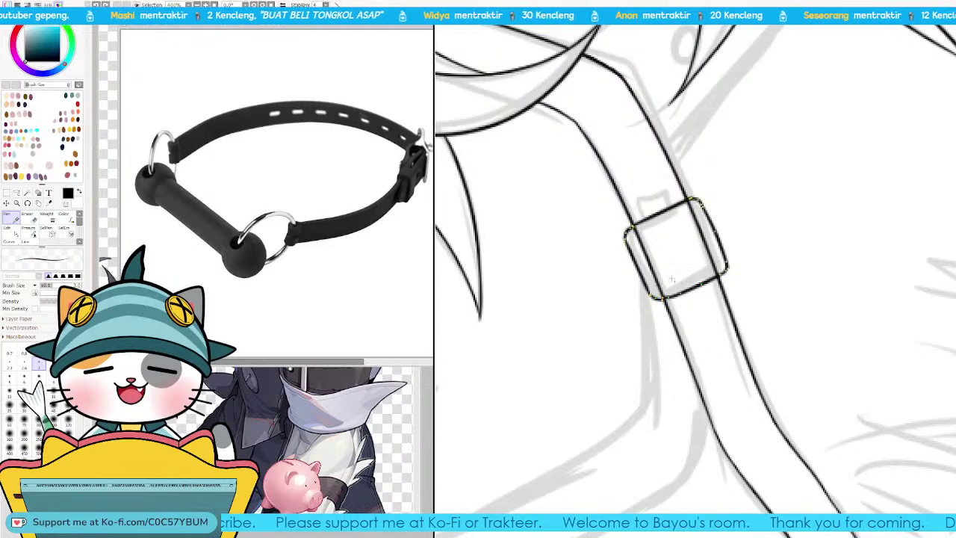
Step: Ink the buckle's two inner frame edges across the strap, parallel to its outer edges
drag(657, 287, 714, 262)
drag(645, 239, 699, 216)
key(ctrl+z)
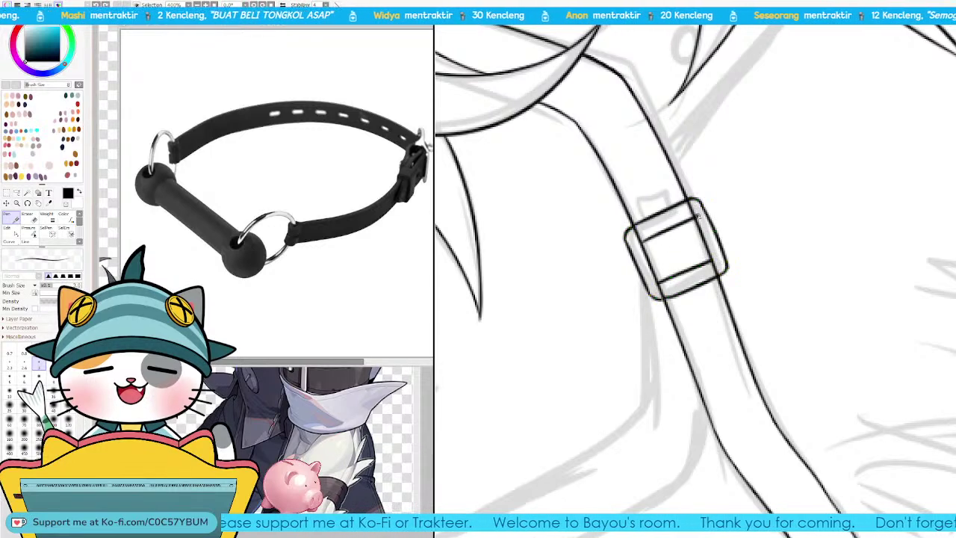
key(ctrl+z)
drag(644, 239, 691, 217)
key(ctrl+z)
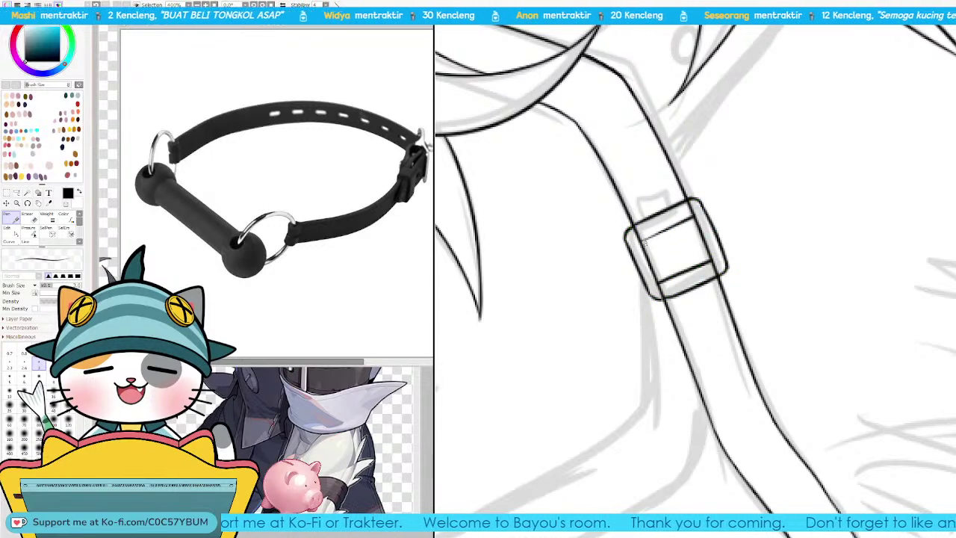
drag(640, 240, 693, 217)
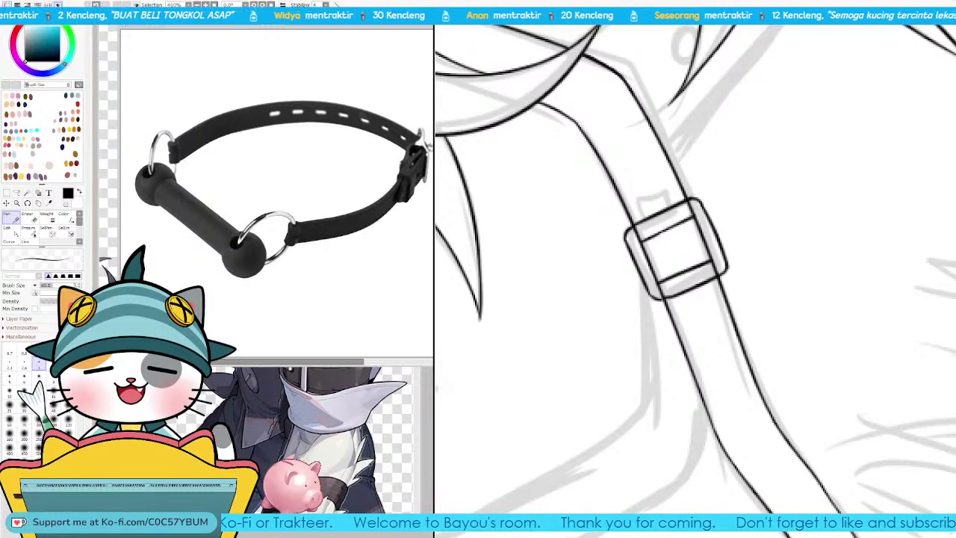
Step: Erase the strap lines crossing the buckle's frame, leaving a clean rectangular opening
key(e)
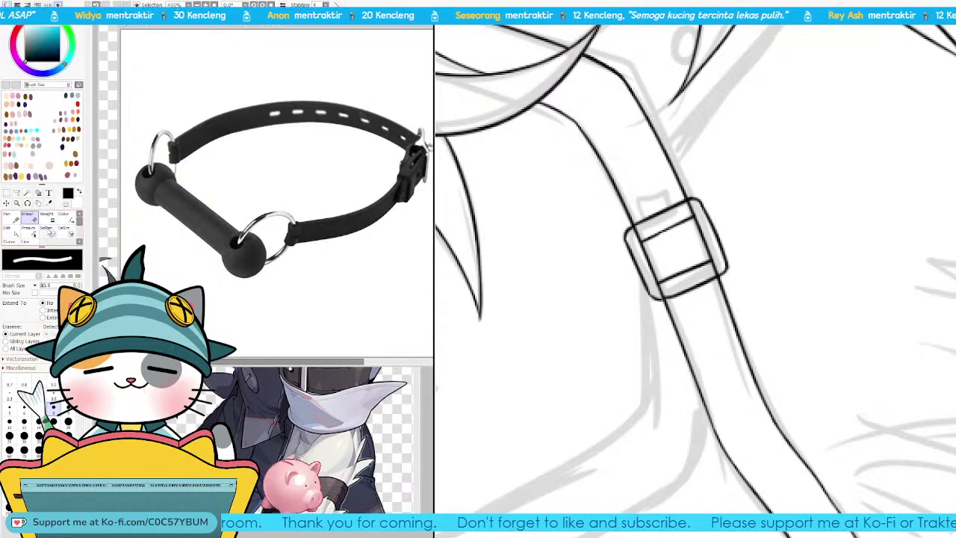
drag(640, 236, 640, 230)
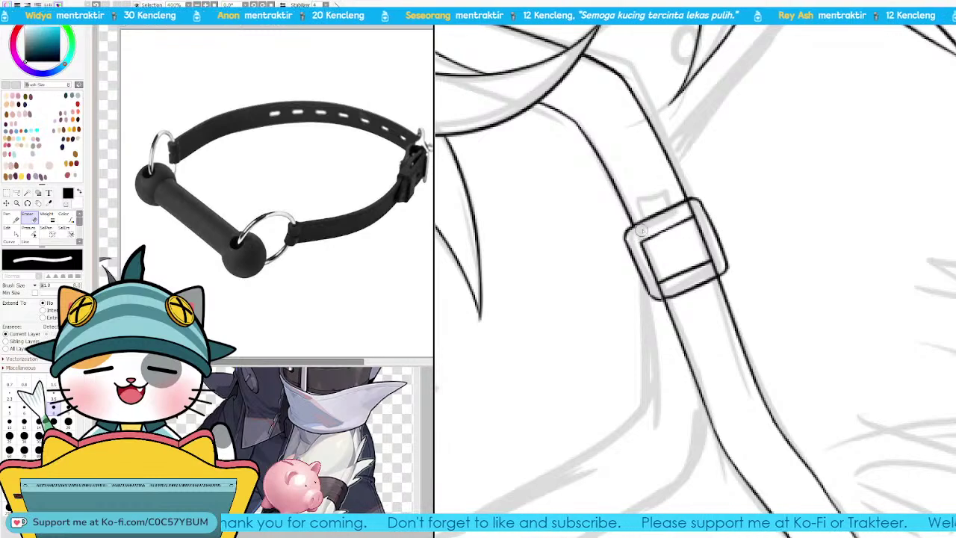
drag(693, 216, 691, 208)
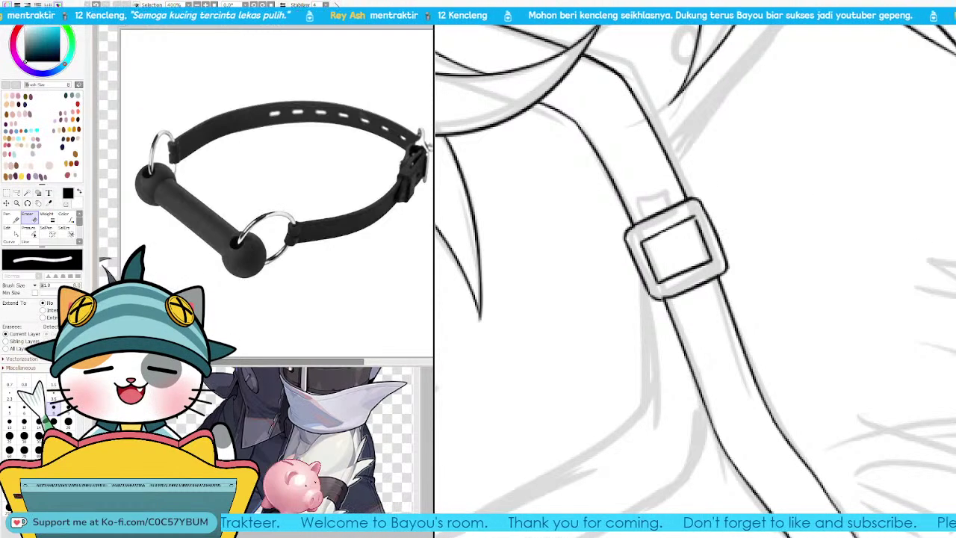
Step: Touch up the inked frame lines around the buckle's rectangular opening and outer outline
key(n)
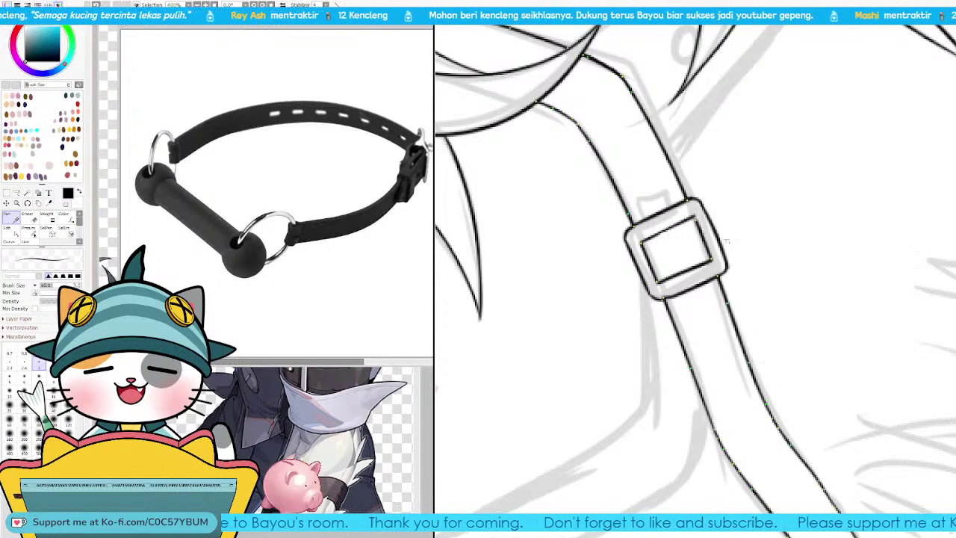
shift+click(702, 226)
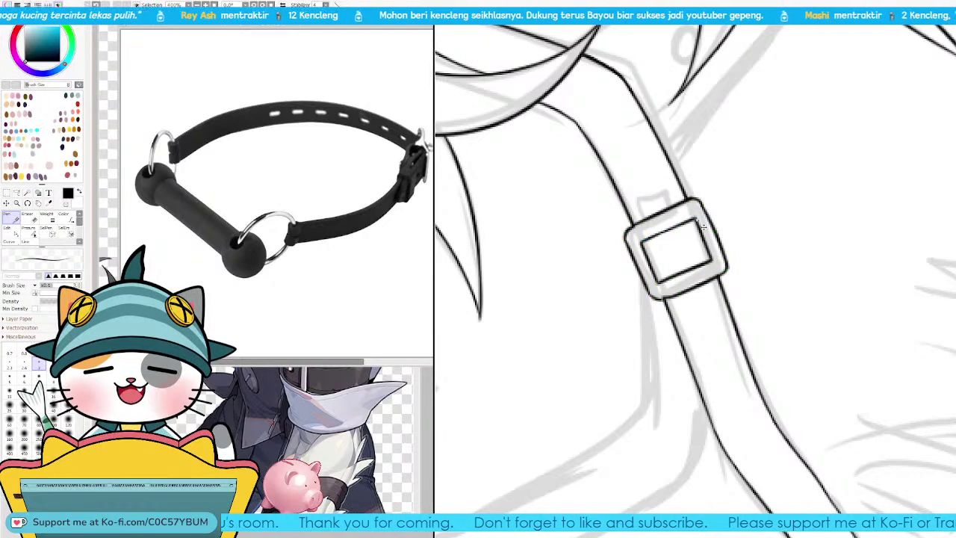
shift+click(644, 240)
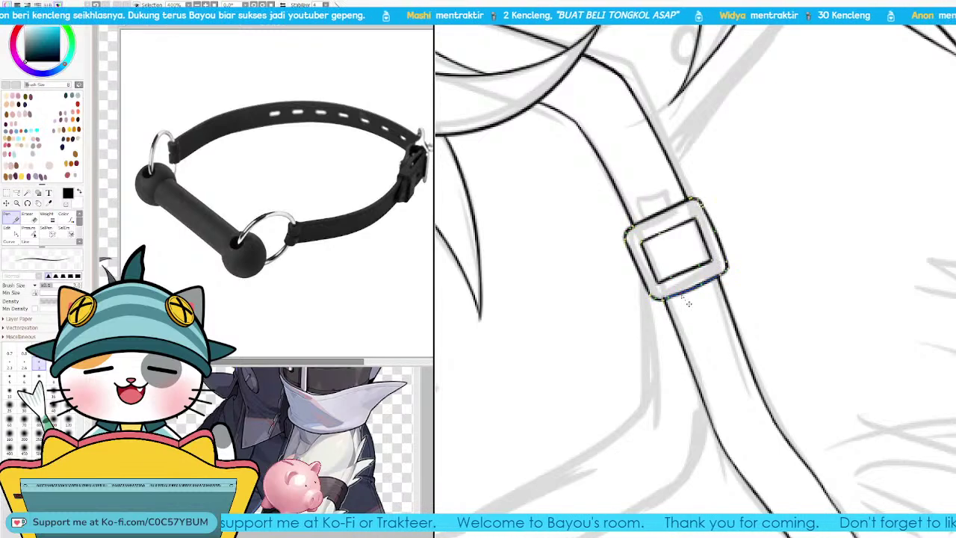
key(ctrl+d)
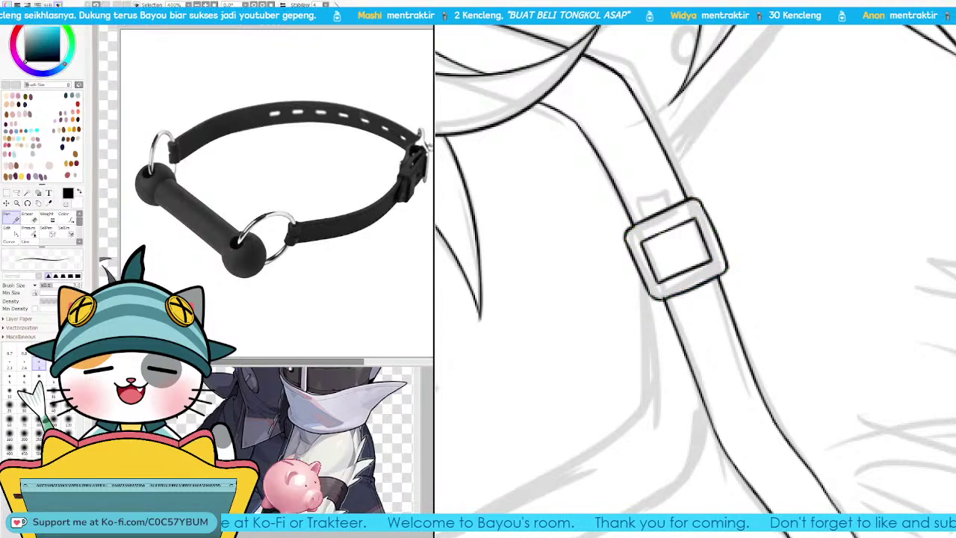
Step: Undo the last several strokes on the buckle and restore them
key(Delete)
key(Delete)
key(Delete)
key(Delete)
key(Delete)
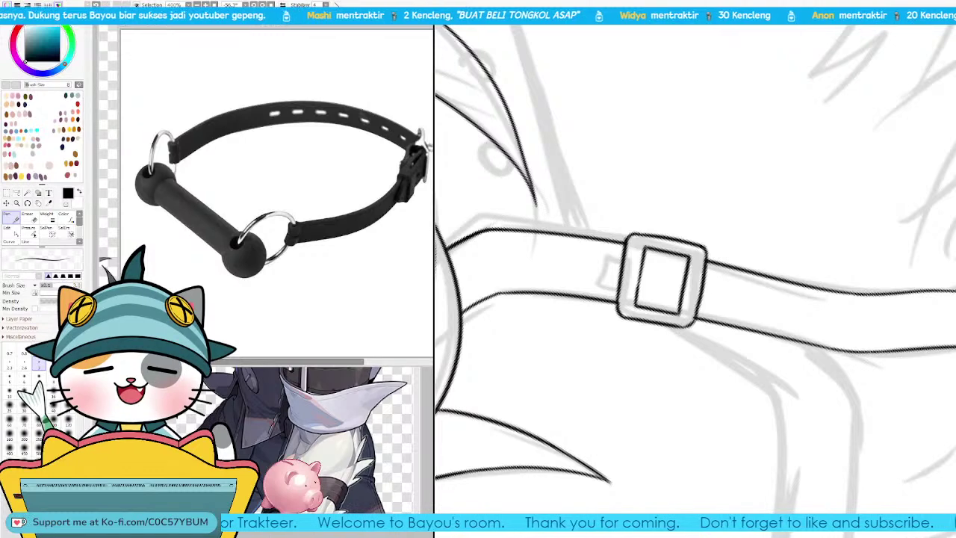
key(ctrl+z)
key(ctrl+z)
key(ctrl+z)
key(ctrl+z)
key(ctrl+z)
key(ctrl+z)
key(ctrl+z)
key(ctrl+y)
key(ctrl+y)
key(ctrl+y)
key(ctrl+y)
key(ctrl+y)
key(ctrl+y)
key(ctrl+y)
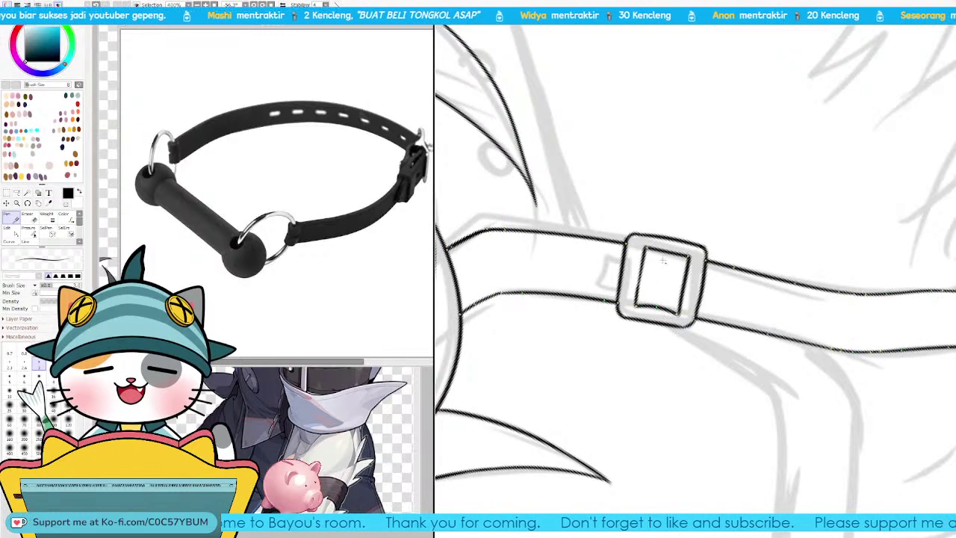
Step: Redraw the two edges of the buckle's opening that run along the strap as slight curves bowing in the same direction
key(ctrl+z)
drag(646, 248, 688, 258)
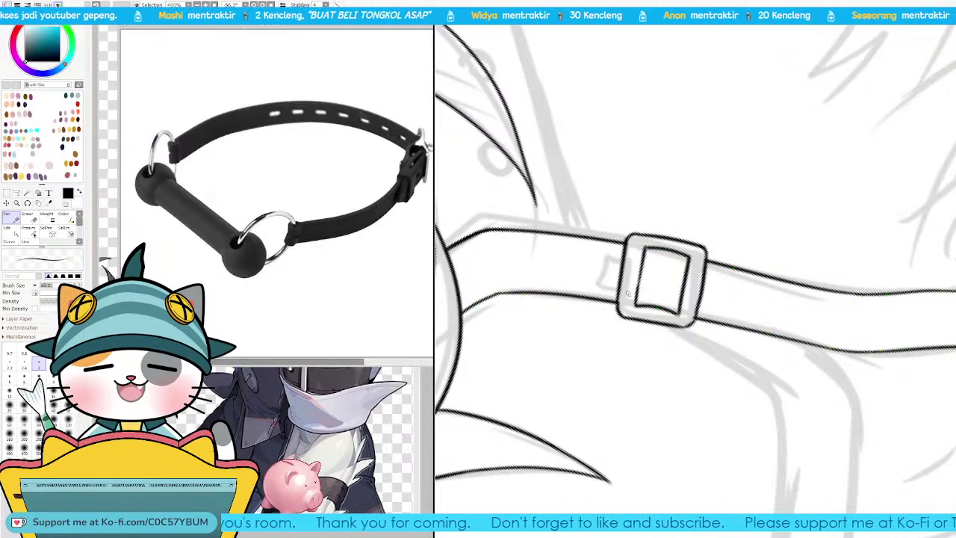
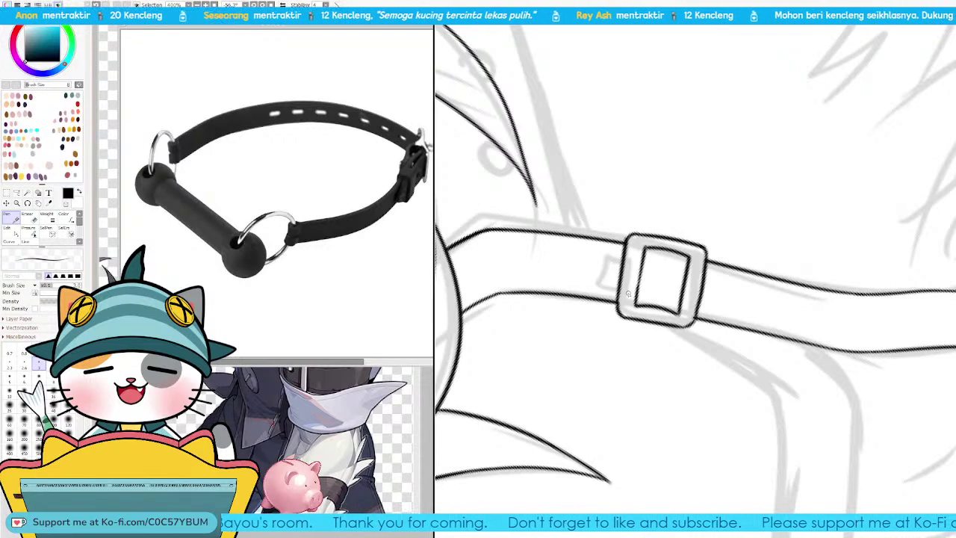
key(End)
key(End)
key(End)
key(End)
key(End)
key(End)
key(End)
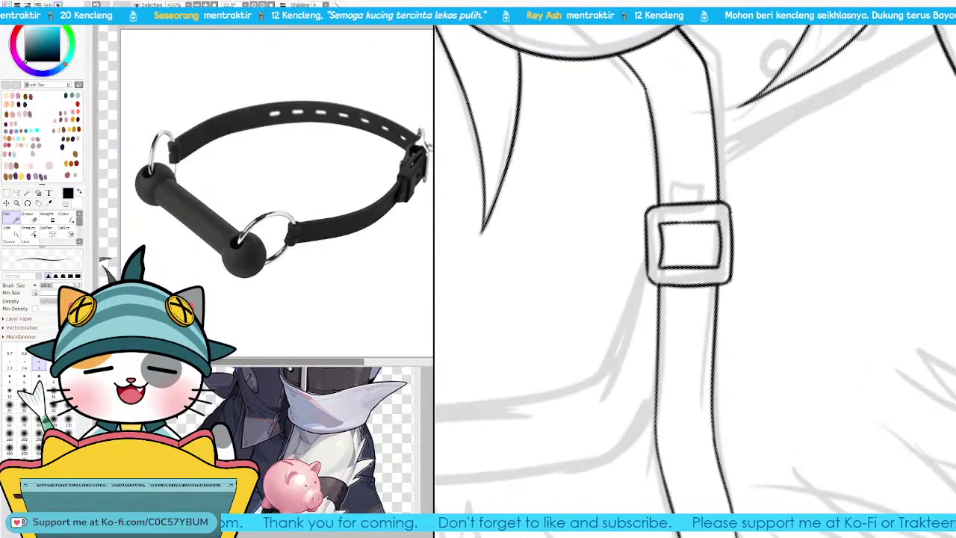
key(Delete)
key(Page_Up)
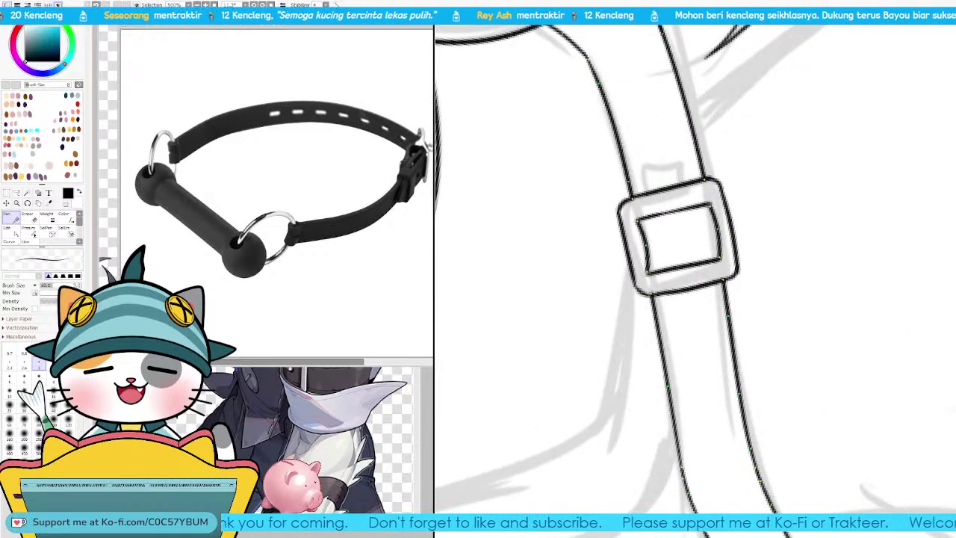
key(ctrl+z)
drag(637, 219, 655, 282)
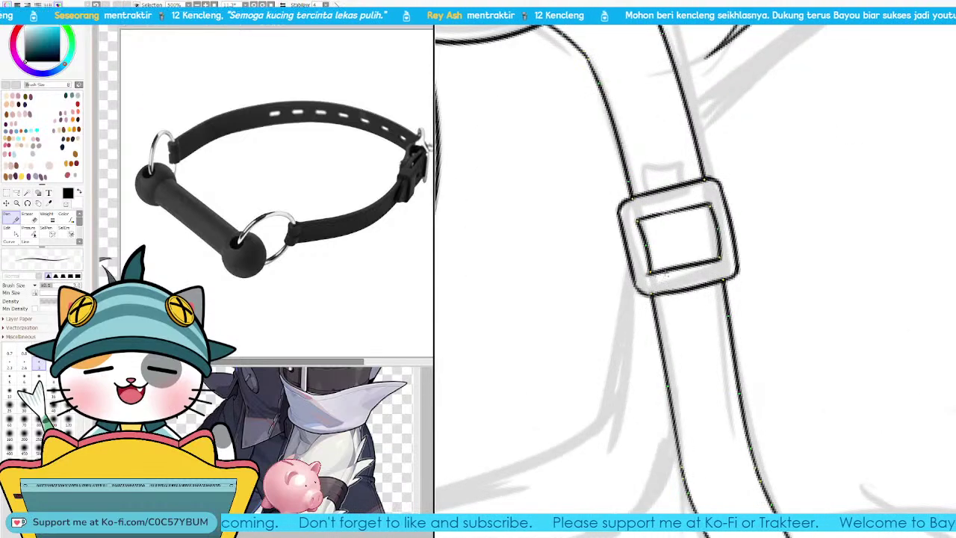
key(ctrl+z)
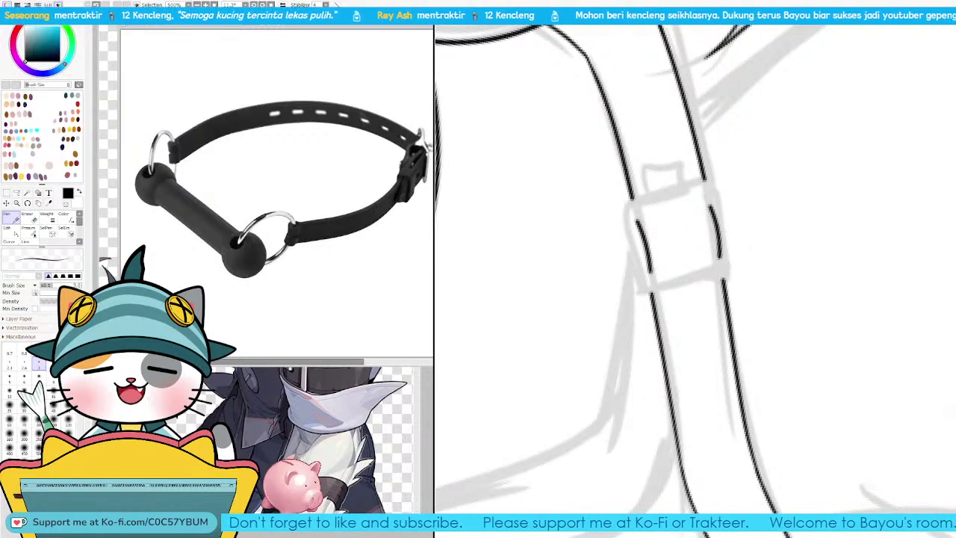
key(ctrl+y)
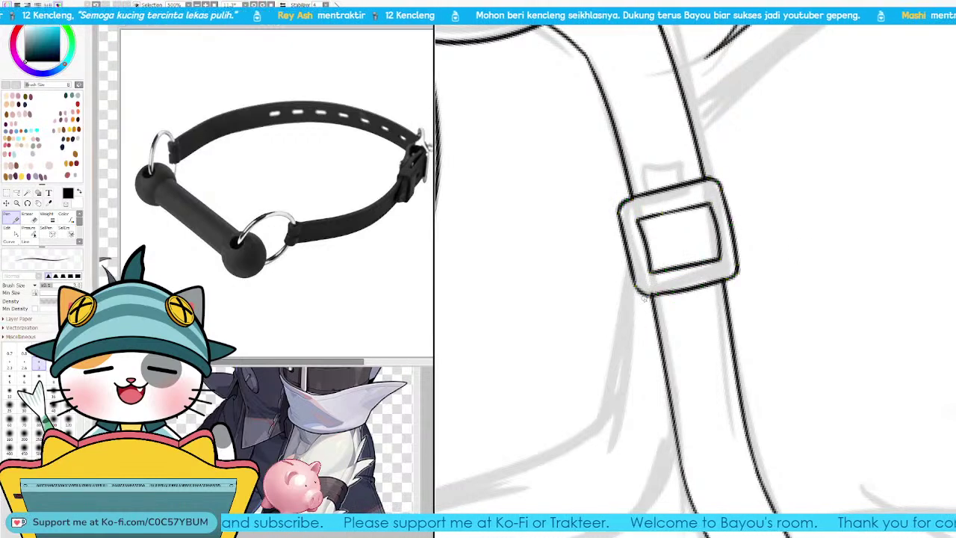
Step: Bring up the full character reference in place of the strap photo and examine its face strap and buckle close up
key(Page_Down)
key(Page_Down)
key(Page_Down)
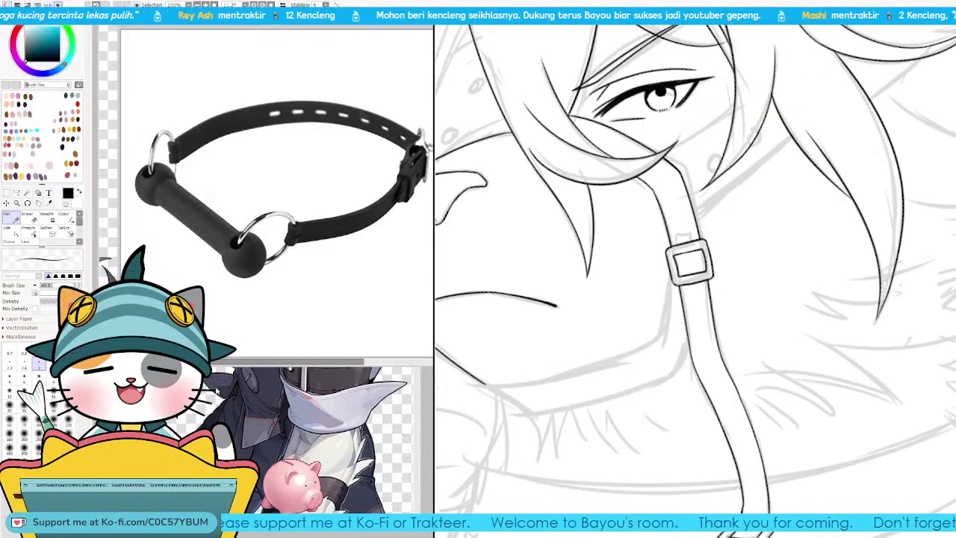
click(281, 381)
drag(301, 341, 315, 356)
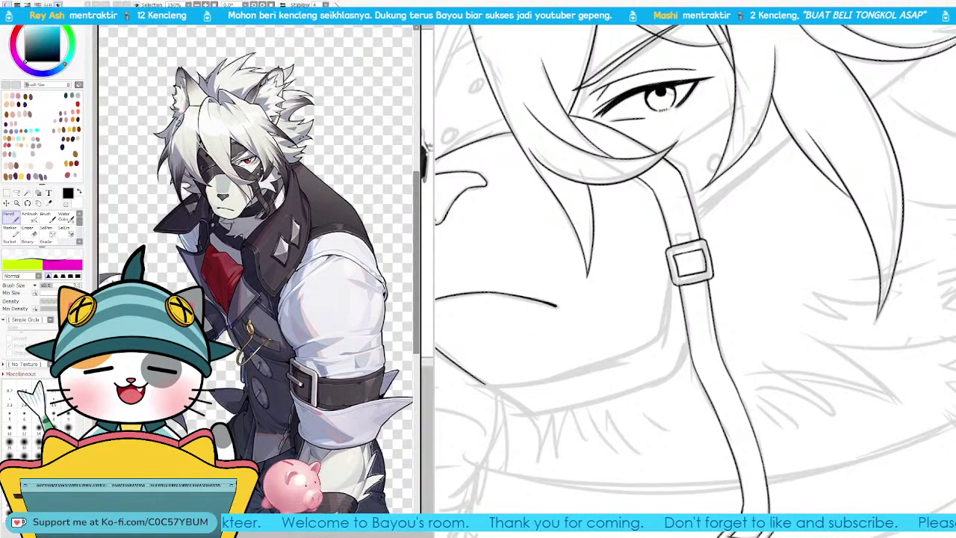
key(Page_Up)
key(Page_Up)
key(Page_Up)
key(Page_Up)
drag(363, 245, 364, 477)
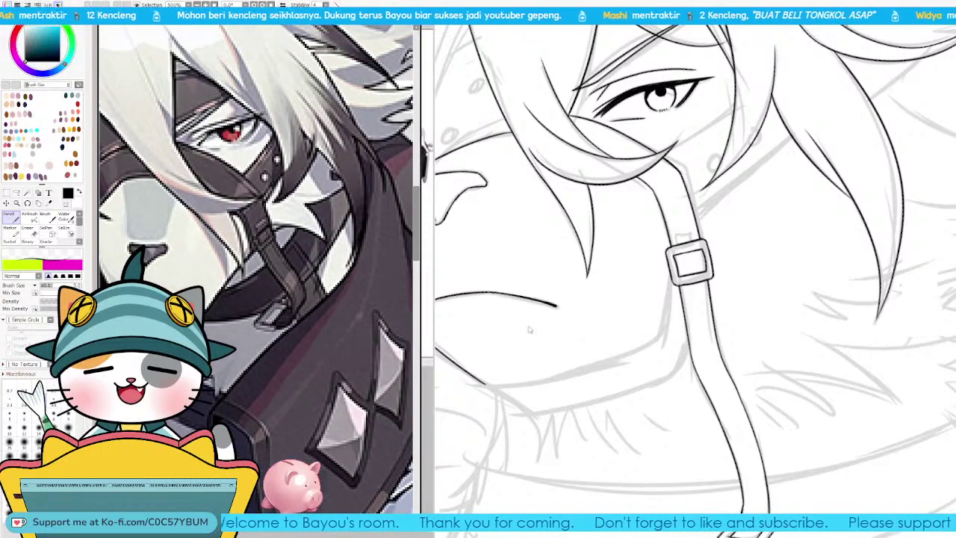
click(658, 256)
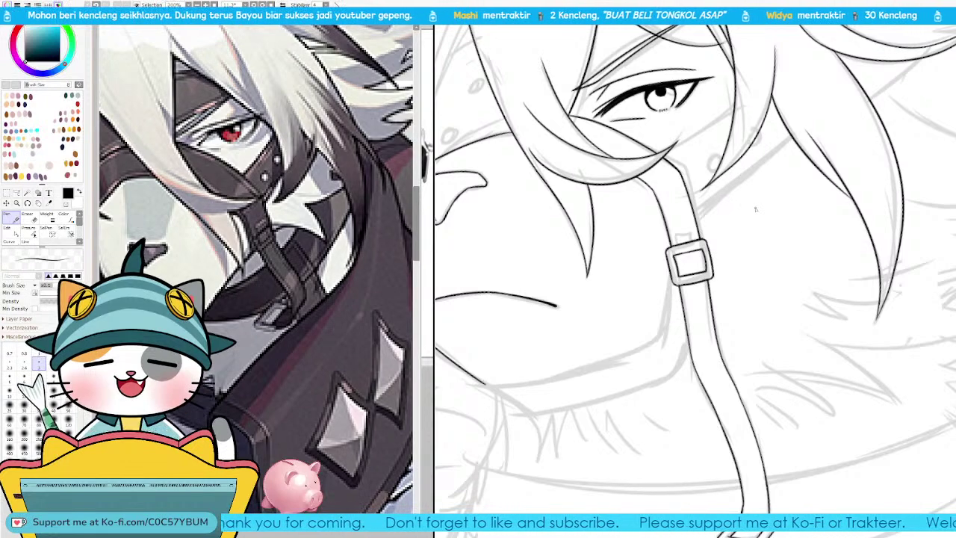
Step: Ink the small rounded rectangular tab projecting from the buckle's upper edge, following the sketch
key(Page_Up)
scroll(695, 269, up, 1)
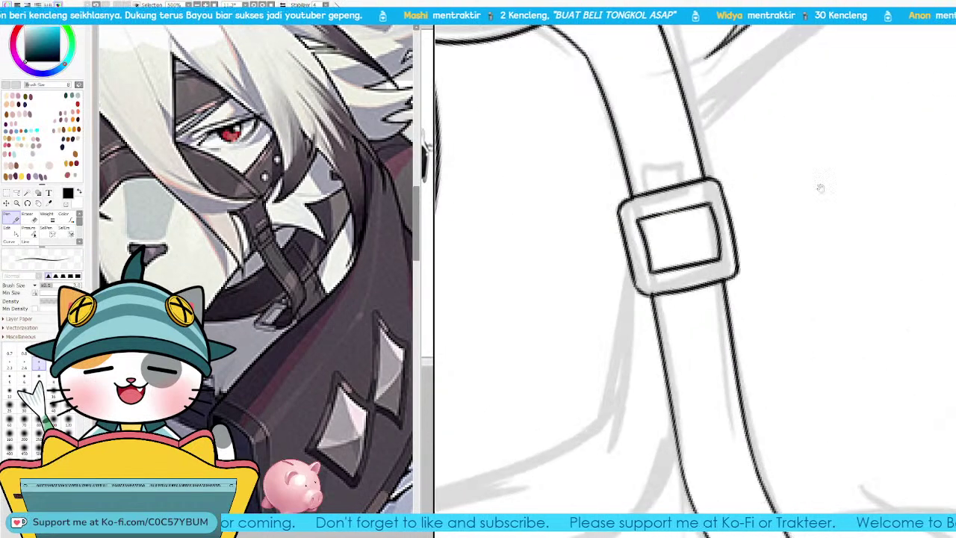
scroll(673, 224, up, 2)
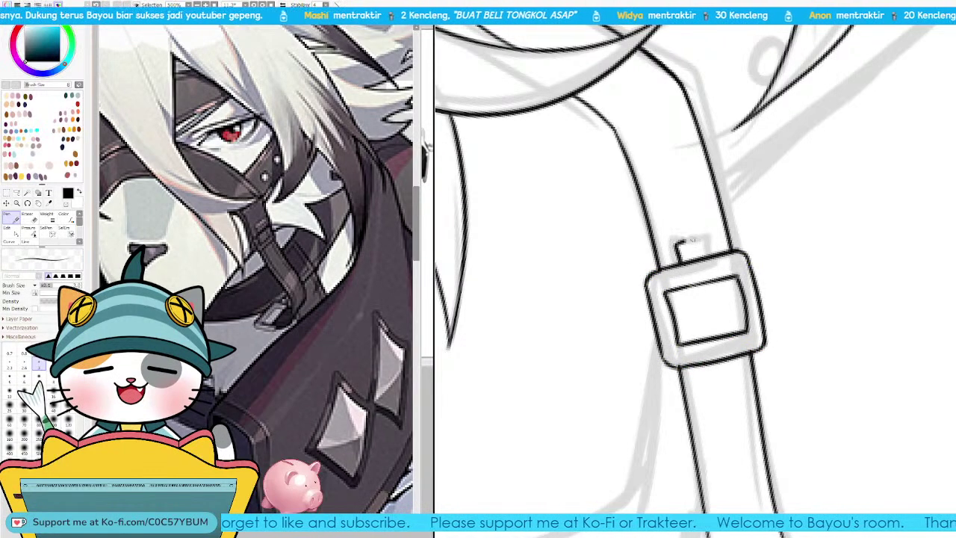
key(ctrl+z)
mouse_move(694, 240)
mouse_down()
mouse_move(711, 235)
mouse_move(715, 254)
mouse_up()
key(ctrl+z)
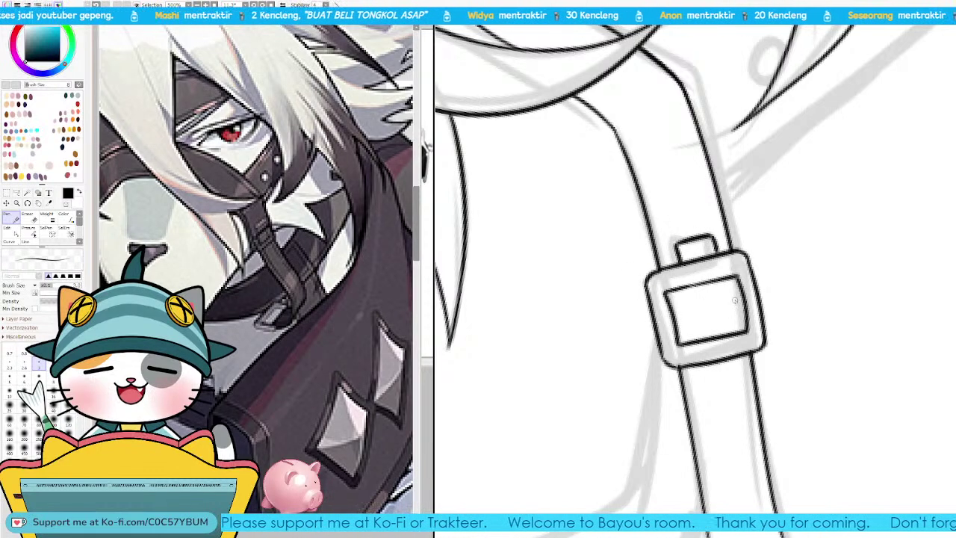
Step: Add a short thin detail line inside the buckle's opening along each of its two curved side edges
drag(674, 296, 683, 340)
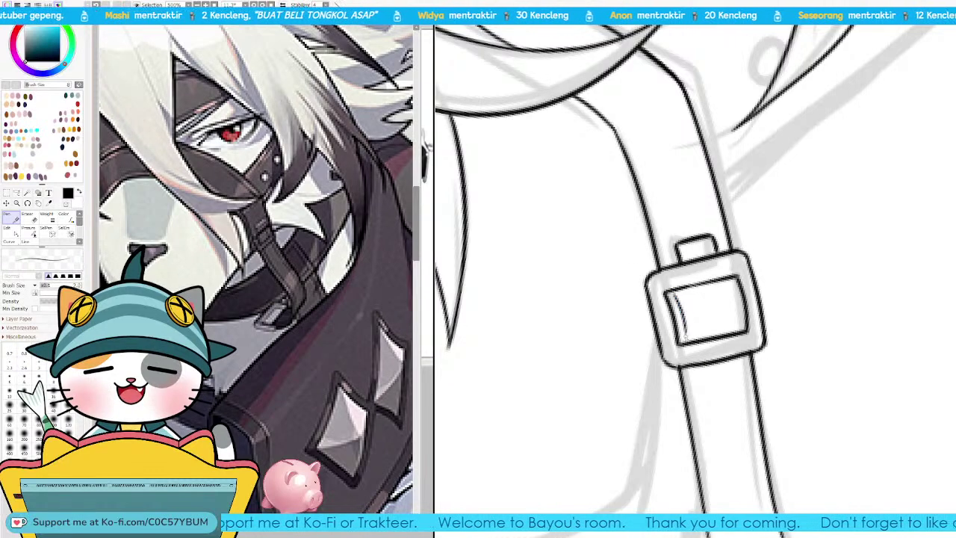
key(ctrl+z)
drag(732, 286, 741, 330)
Step: Ink a thin inner line parallel to the strap's outer edge on the section below the eye, between the hair strands
drag(679, 163, 773, 353)
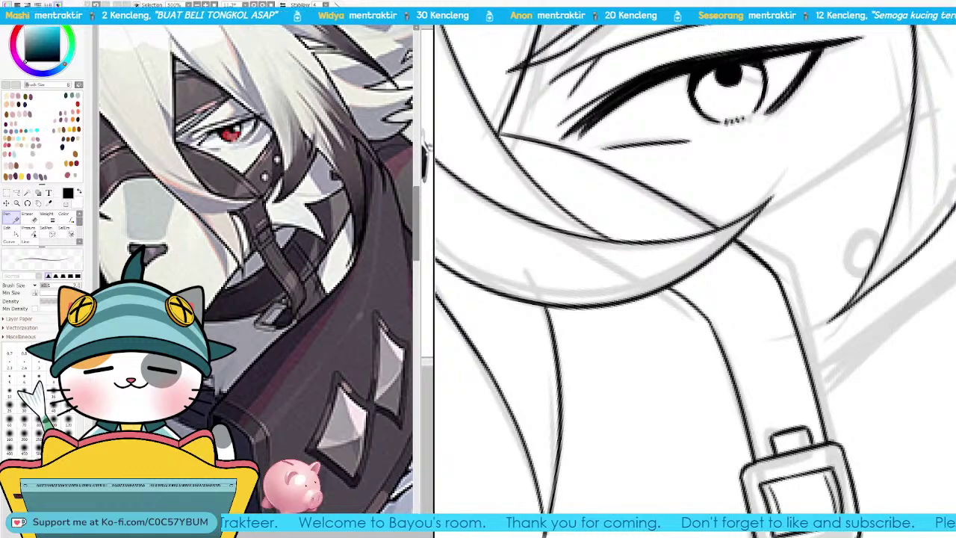
key(Delete)
key(Delete)
key(Delete)
key(Delete)
key(Delete)
key(Delete)
key(Delete)
drag(584, 397, 653, 345)
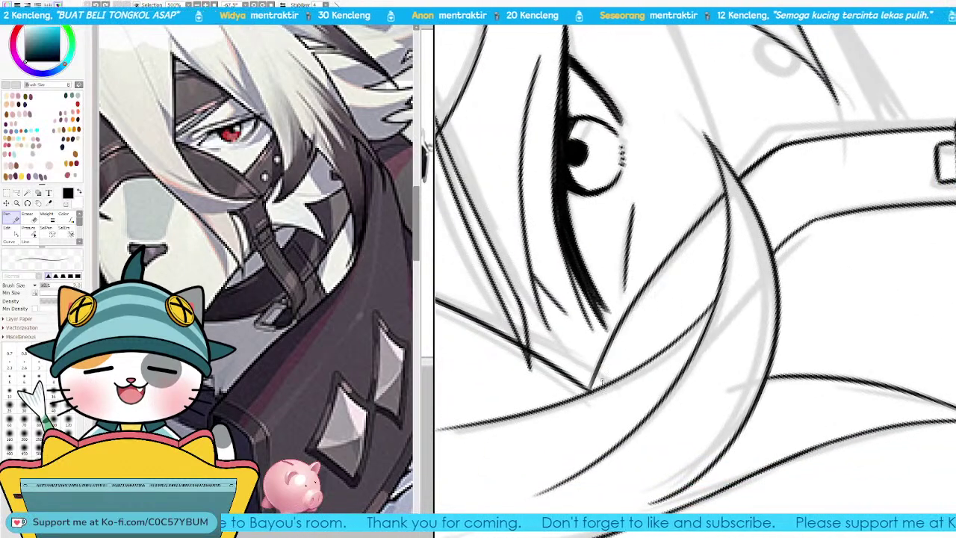
drag(601, 383, 695, 243)
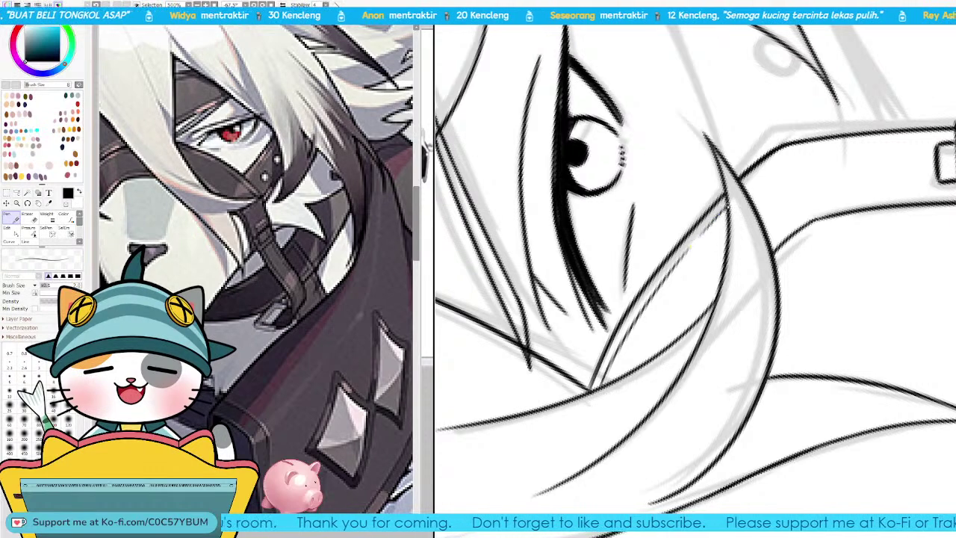
Step: Continue the thin inner line along the strap's outer edge, past the hair and around the bend up to the buckle
key(Delete)
key(Delete)
drag(830, 175, 732, 321)
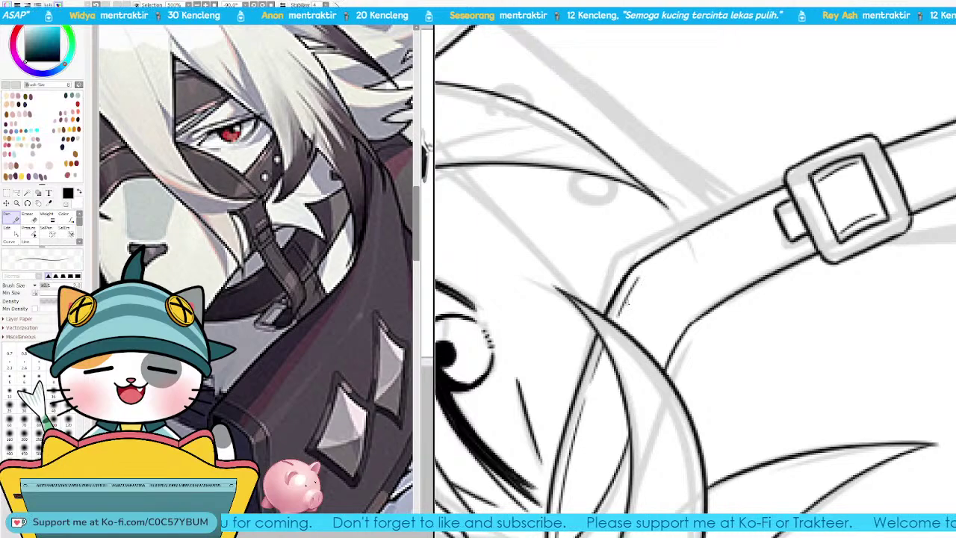
key(Delete)
key(Delete)
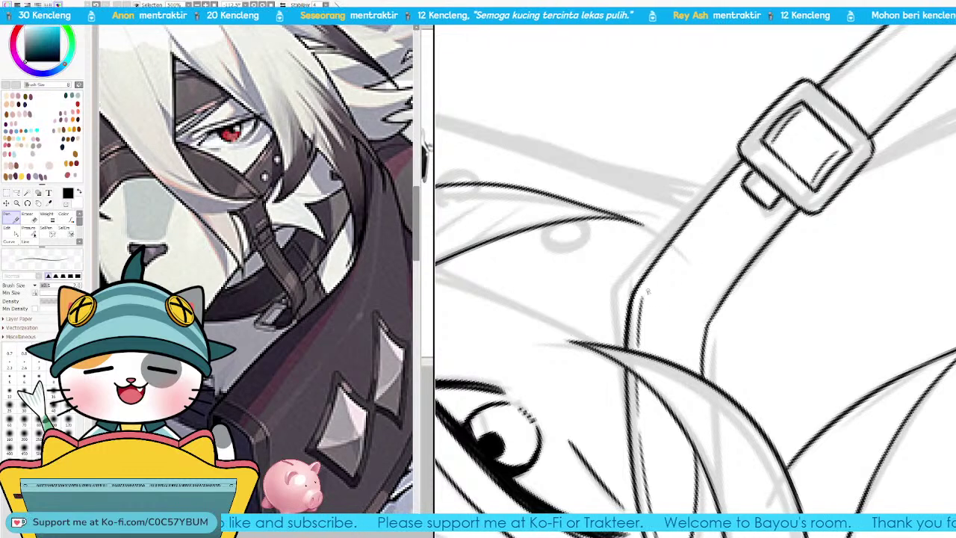
drag(643, 297, 699, 222)
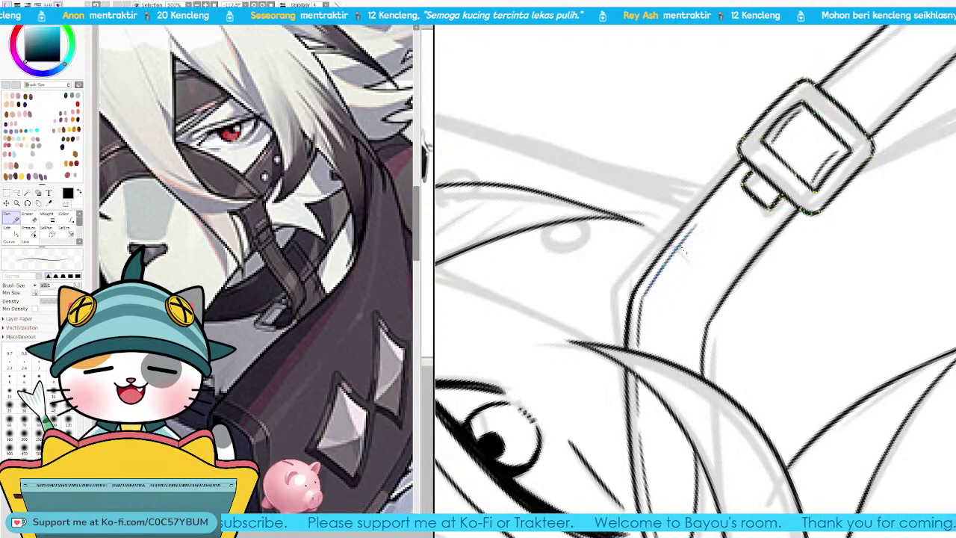
key(ctrl+z)
drag(644, 295, 735, 183)
key(ctrl+z)
drag(644, 296, 749, 171)
key(ctrl+z)
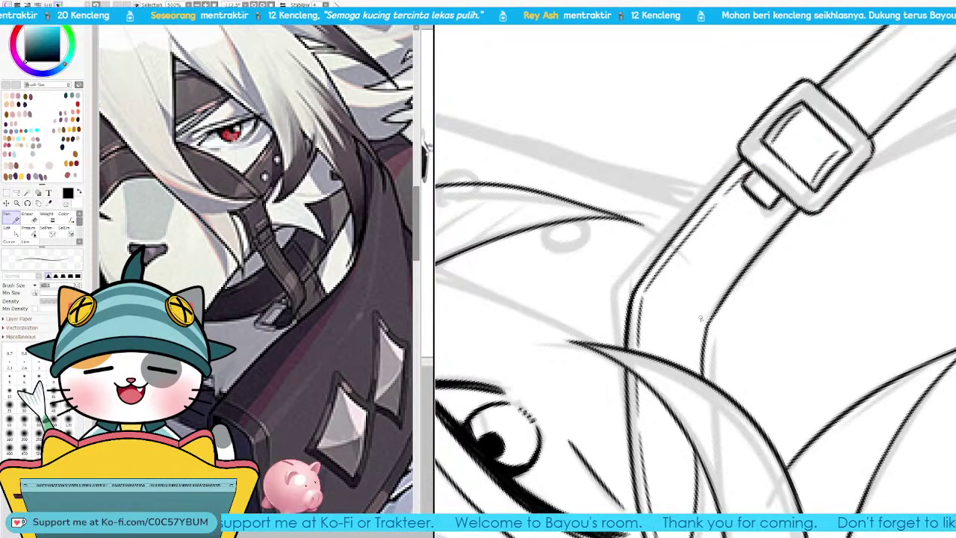
Step: Ink a matching thin line inside the strap's opposite edge, from the buckle around the bend to the hair strand
mouse_move(701, 320)
mouse_down()
mouse_move(785, 206)
mouse_move(765, 229)
mouse_move(724, 336)
mouse_move(772, 215)
mouse_up()
key(ctrl+z)
key(ctrl+z)
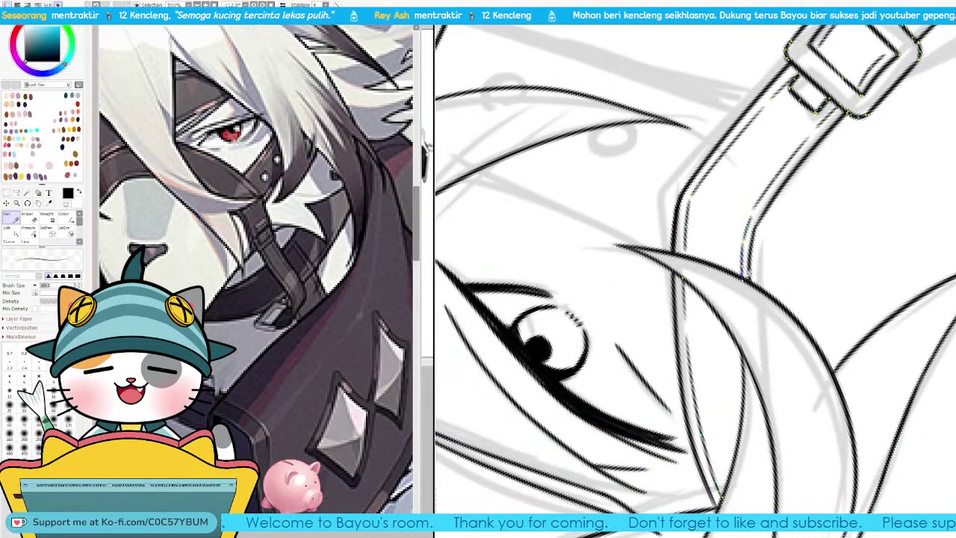
Step: Ink thin inner lines parallel to both strap edges on the section just below the buckle
scroll(743, 224, down, 3)
scroll(744, 222, up, 3)
scroll(647, 354, up, 8)
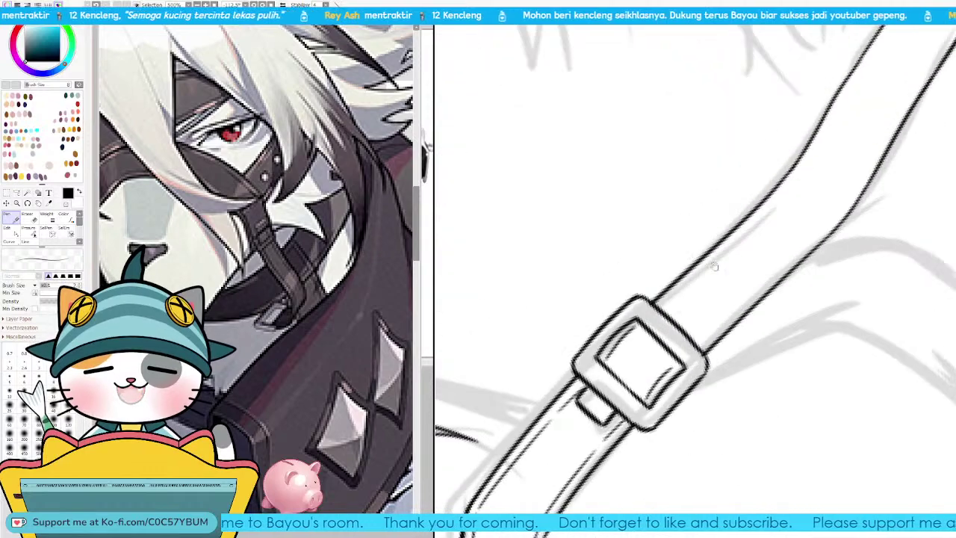
drag(647, 354, 723, 284)
key(ctrl+z)
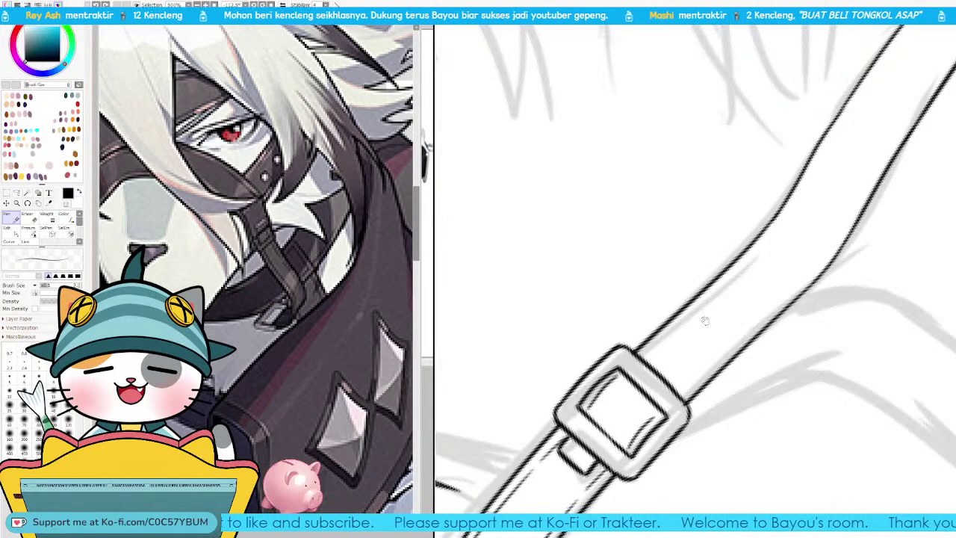
drag(704, 321, 621, 395)
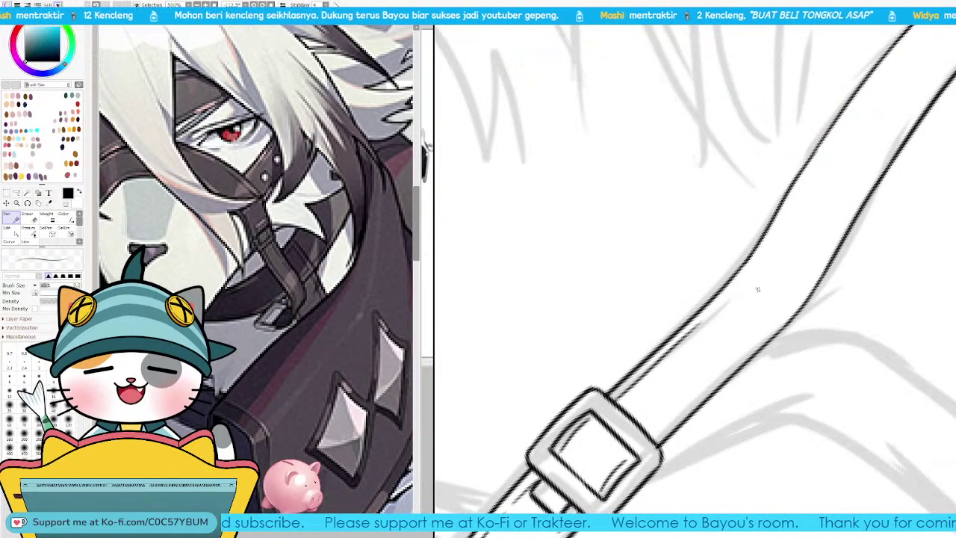
drag(800, 286, 720, 342)
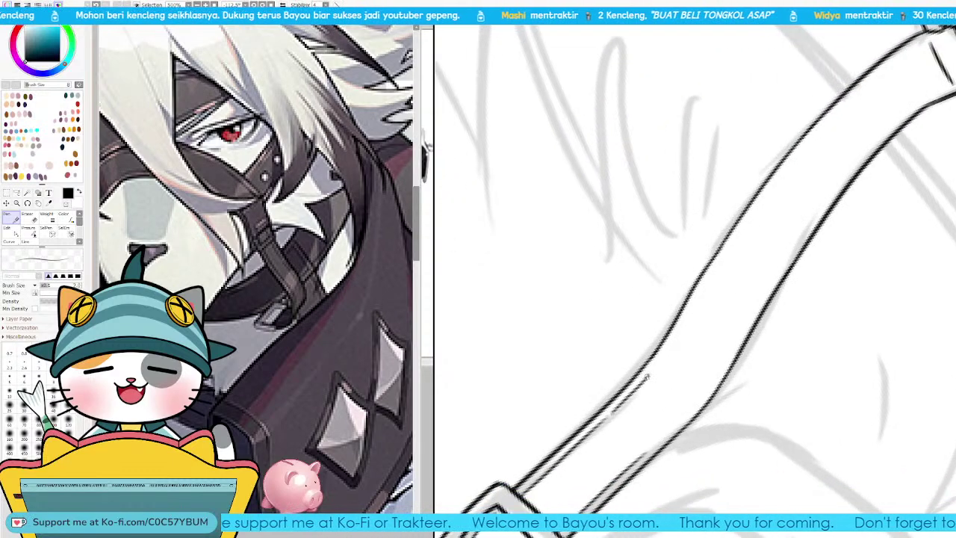
Step: Extend the thin inner line along the strap's upper-left edge from just above the buckle through the bend
drag(714, 303, 666, 359)
key(ctrl+z)
drag(603, 436, 678, 315)
drag(728, 257, 665, 342)
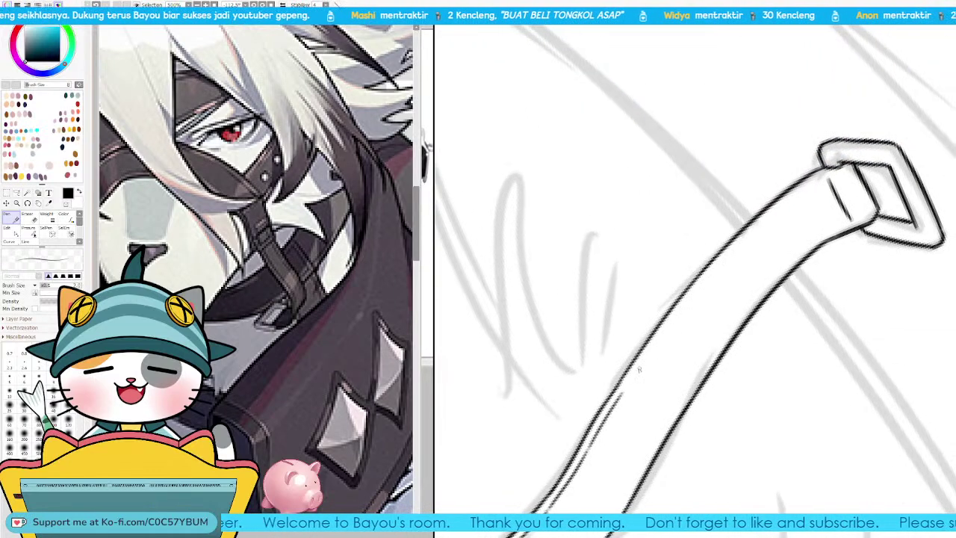
drag(624, 390, 751, 234)
key(ctrl+z)
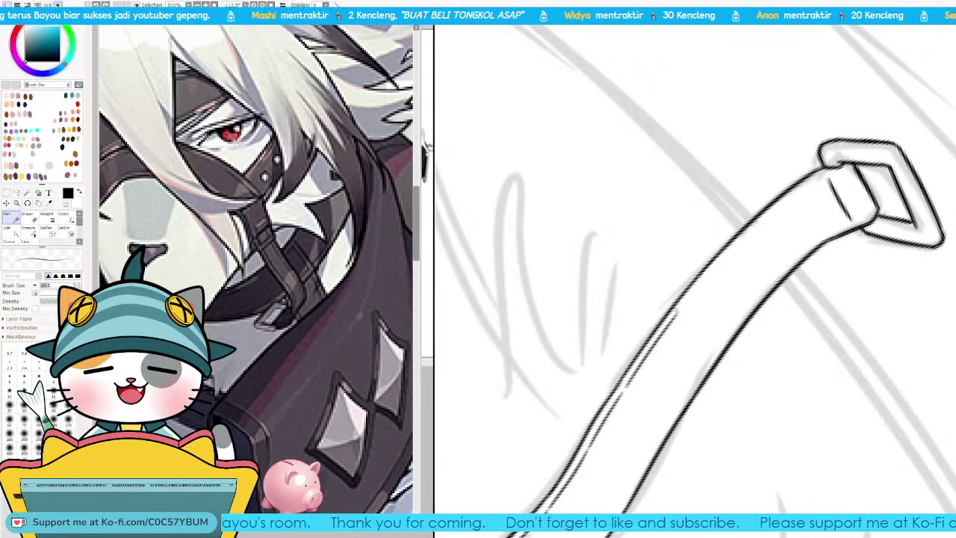
Step: Continue the same inner line in short strokes along the strap's curve to its end at the ring
drag(677, 312, 751, 236)
key(ctrl+z)
drag(678, 312, 807, 193)
key(ctrl+z)
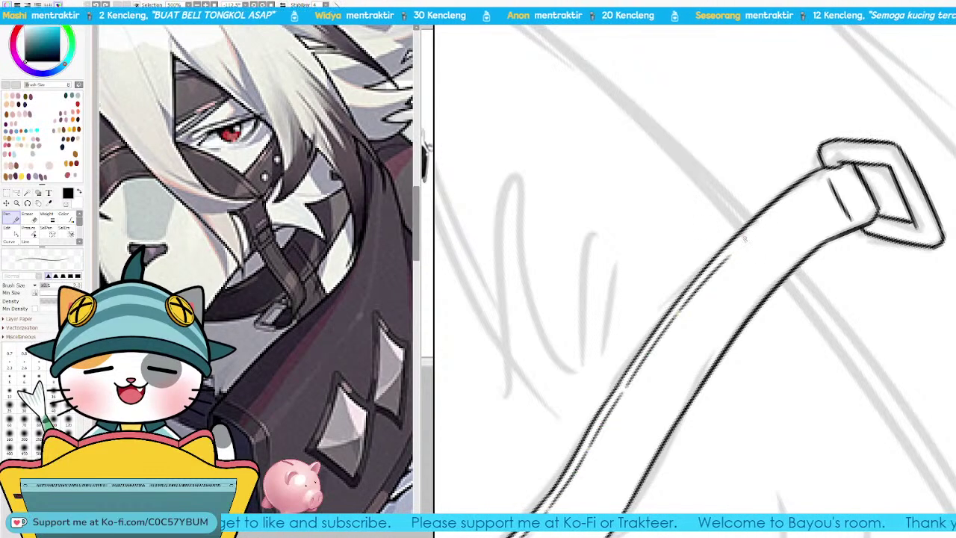
drag(735, 251, 820, 184)
key(ctrl+z)
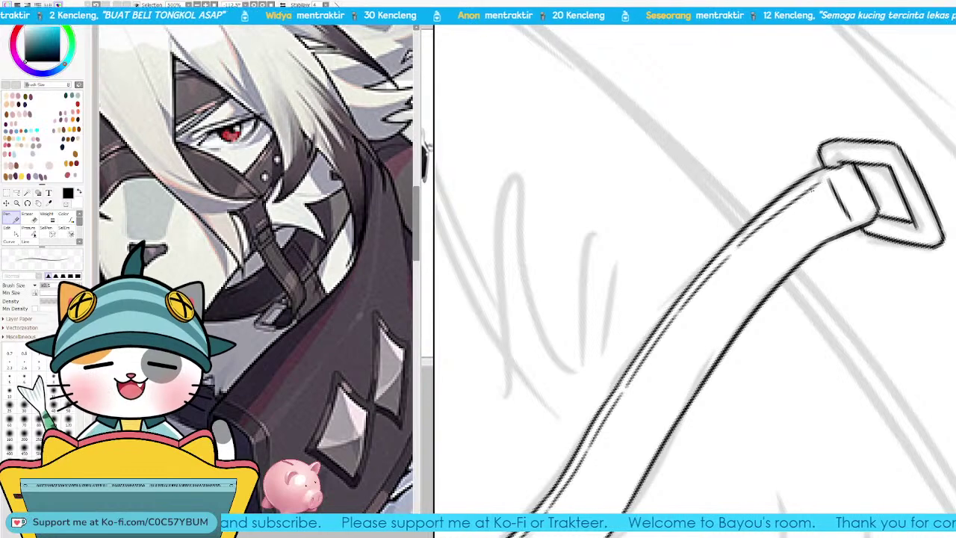
key(ctrl+z)
mouse_move(734, 253)
mouse_down()
mouse_move(818, 181)
mouse_move(850, 174)
mouse_up()
key(ctrl+z)
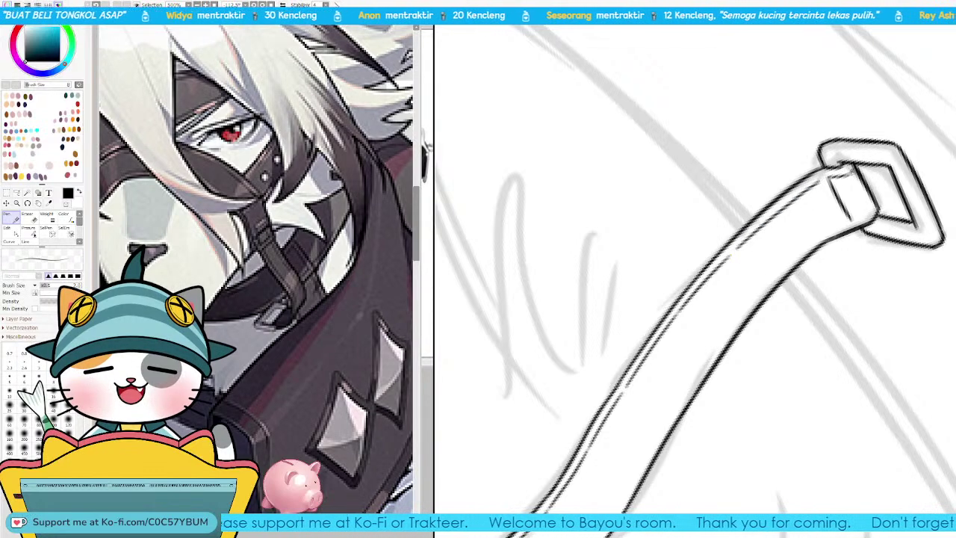
Step: Ink a matching thin line inside the strap's opposite edge, from above the buckle through the bend toward the ring
scroll(782, 304, down, 3)
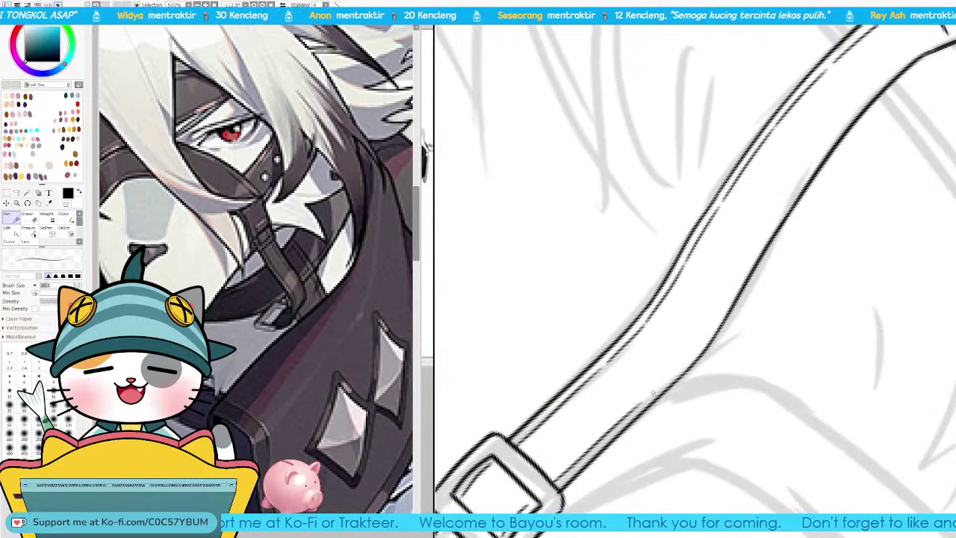
mouse_move(646, 401)
mouse_down()
mouse_move(704, 327)
mouse_move(698, 348)
mouse_move(796, 190)
mouse_move(766, 214)
mouse_up()
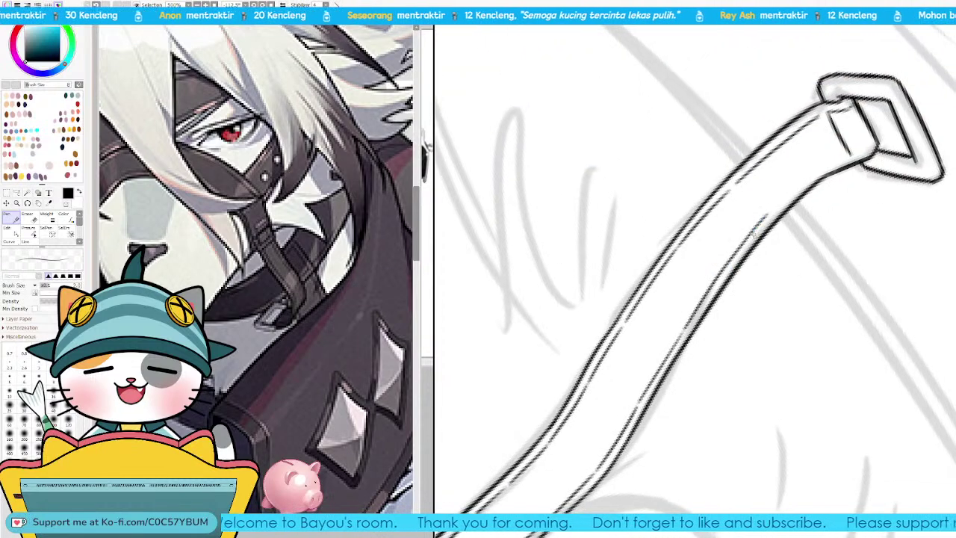
key(ctrl+z)
drag(683, 333, 746, 247)
key(ctrl+z)
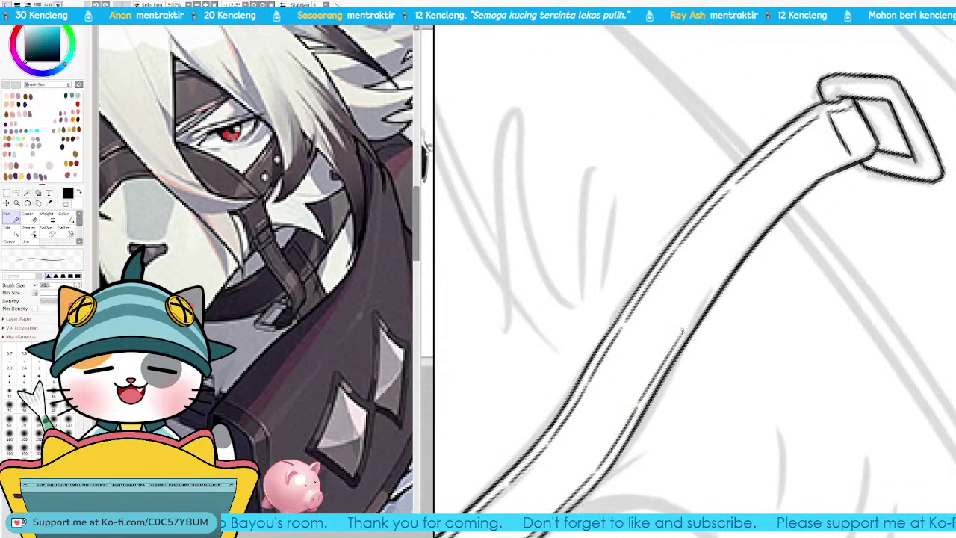
drag(683, 332, 732, 258)
key(ctrl+z)
drag(685, 332, 785, 203)
key(ctrl+z)
Step: Finish the inner line on the strap's opposite edge up to the end piece at the ring
drag(741, 245, 834, 164)
key(ctrl+z)
key(ctrl+z)
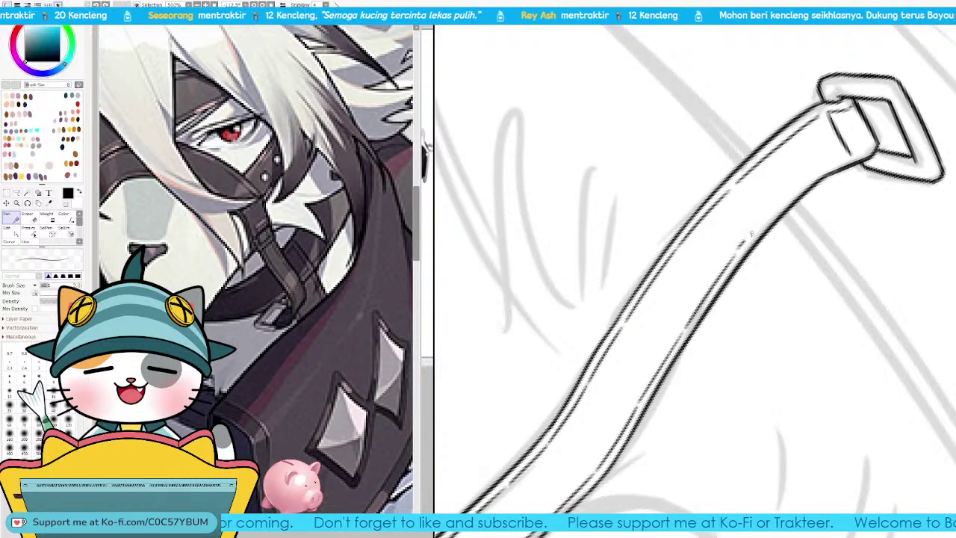
mouse_move(751, 233)
mouse_down()
mouse_move(826, 164)
mouse_move(820, 169)
mouse_move(872, 140)
mouse_up()
key(ctrl+z)
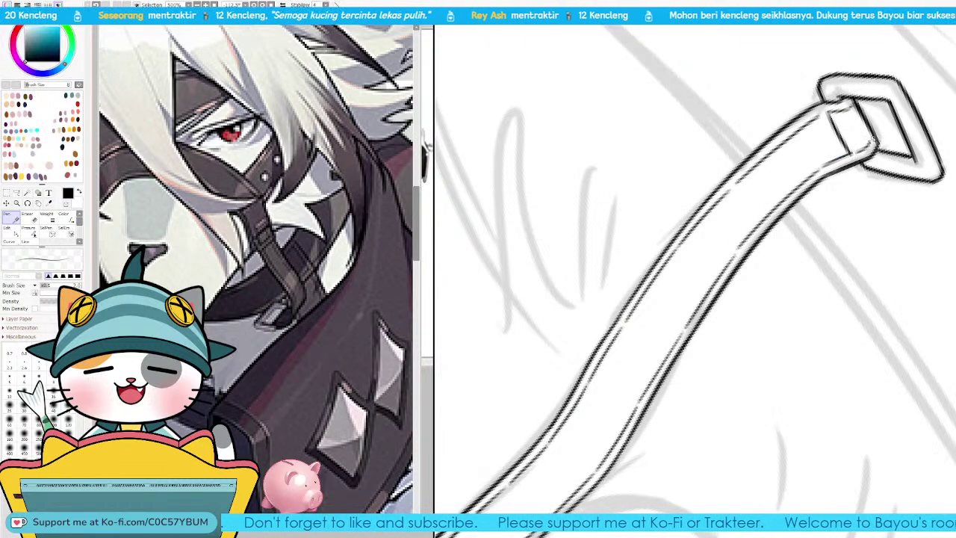
Step: Examine the inked strap lines from the ring past the buckle, and compare them with the whole head drawing
drag(796, 305, 813, 270)
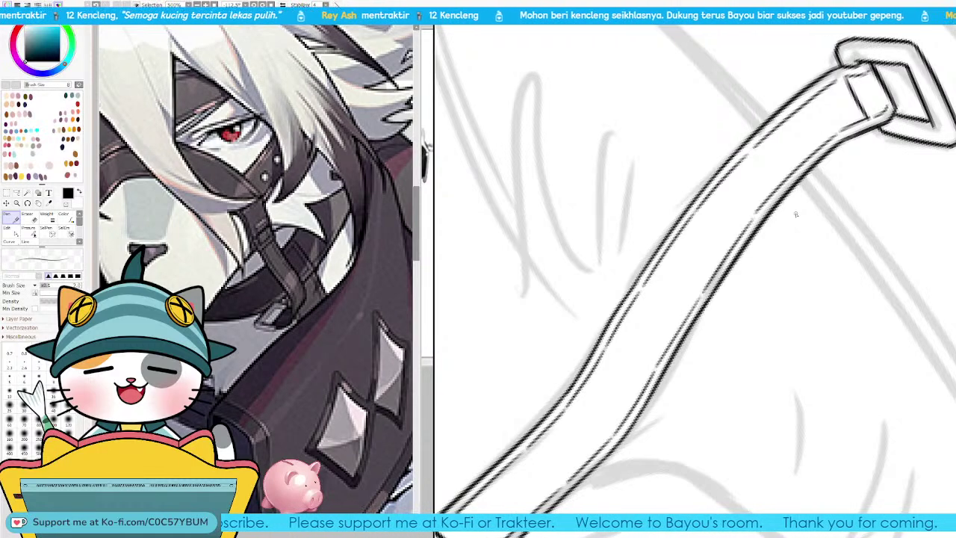
mouse_move(722, 274)
mouse_down()
mouse_move(776, 259)
mouse_move(854, 197)
mouse_move(842, 240)
mouse_up()
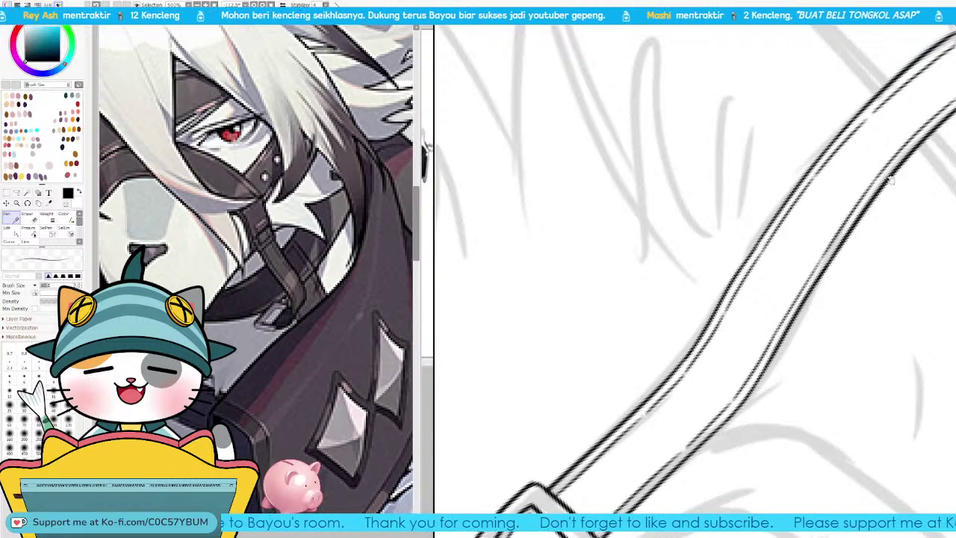
mouse_move(868, 127)
mouse_down()
mouse_move(798, 223)
mouse_move(807, 205)
mouse_up()
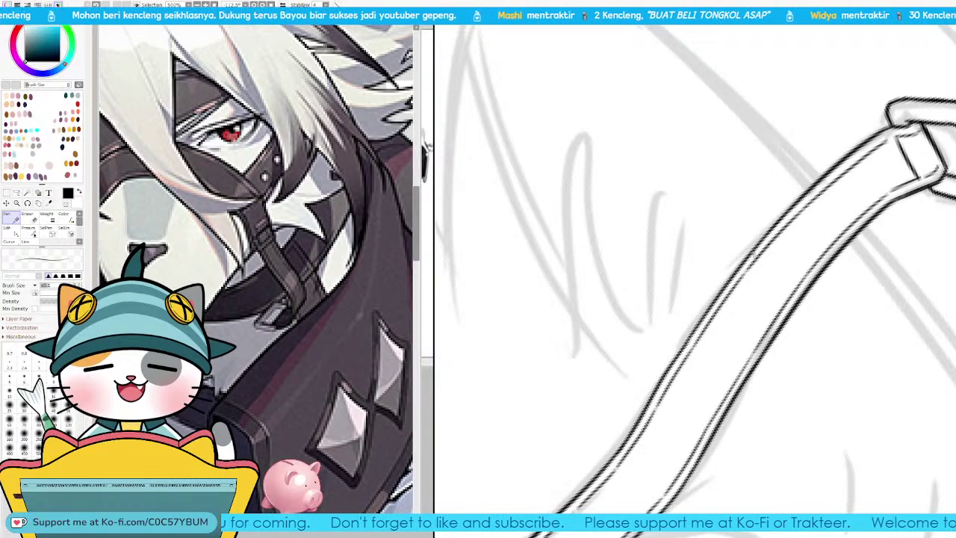
drag(727, 444, 735, 278)
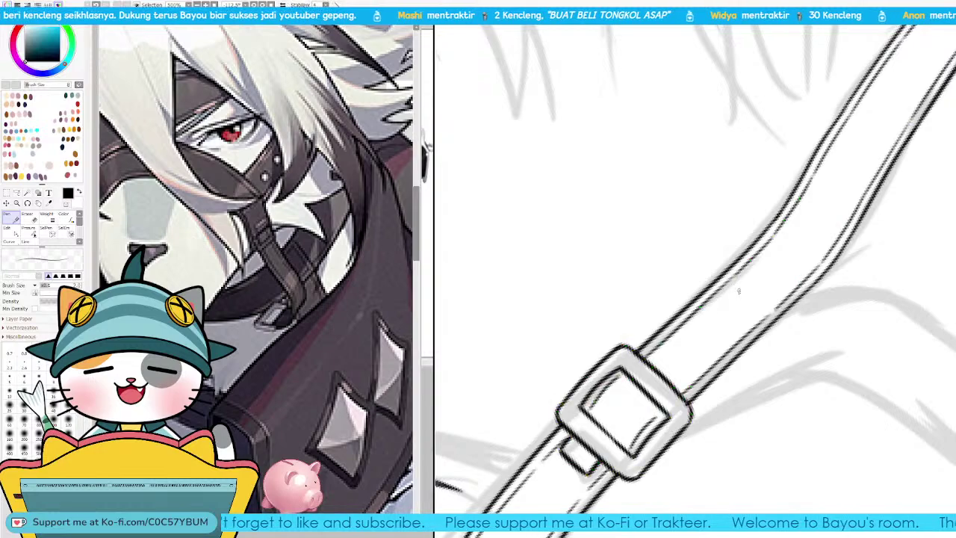
key(Page_Down)
key(Page_Down)
drag(778, 376, 859, 209)
key(Page_Up)
key(Page_Up)
scroll(683, 302, up, 2)
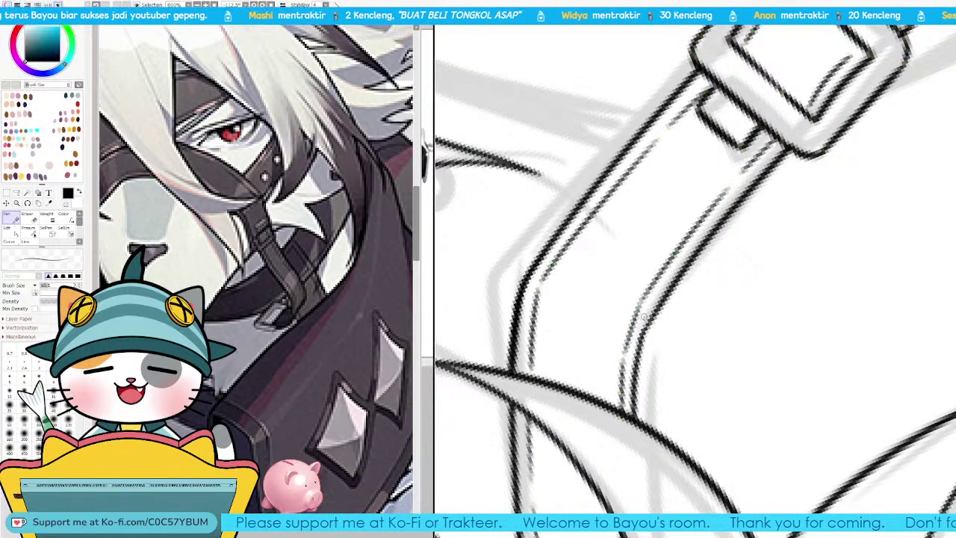
scroll(683, 302, down, 6)
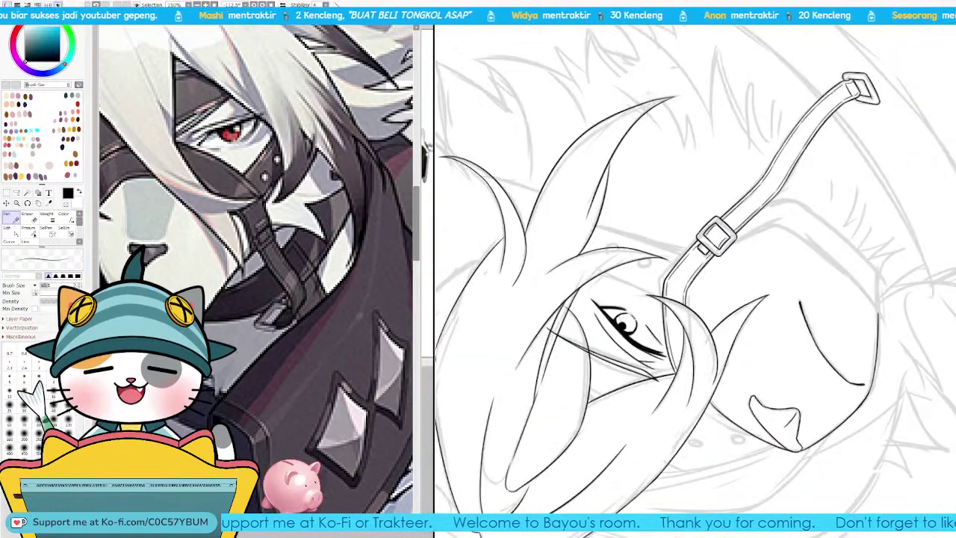
key(End)
key(End)
key(End)
key(End)
key(End)
key(End)
key(End)
key(End)
key(End)
key(End)
key(End)
key(End)
key(End)
key(End)
key(End)
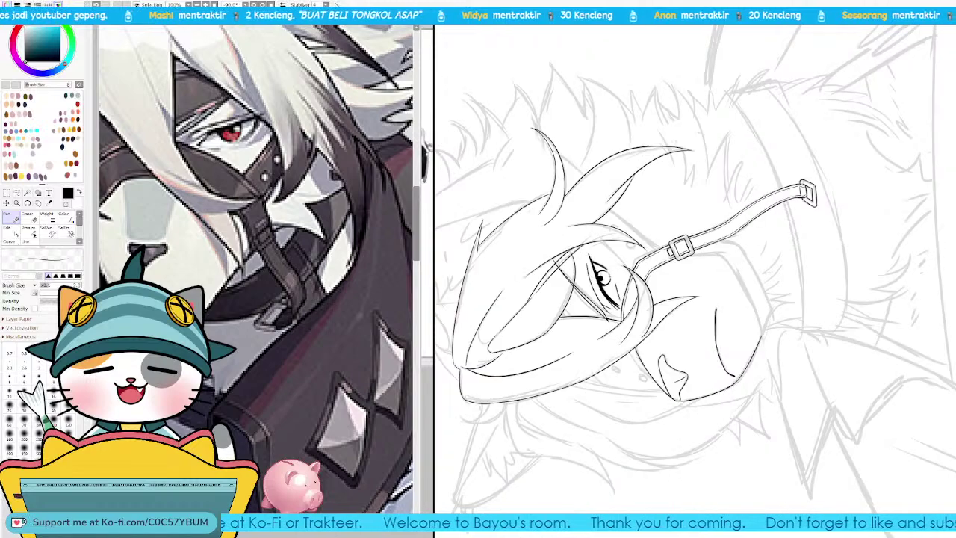
scroll(699, 276, up, 3)
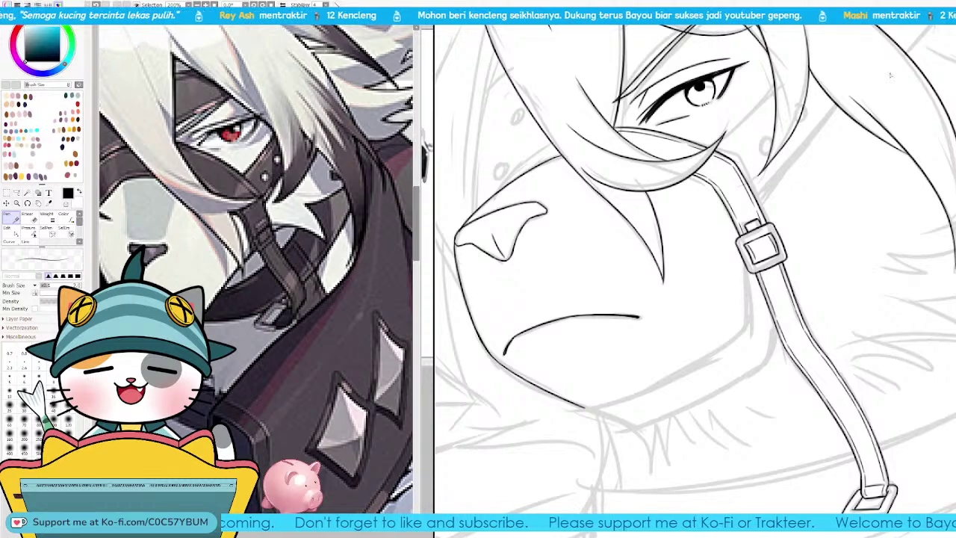
Step: Enlarge the pen slightly and ink the first curved section of the jawline, starting at the strap buckle
mouse_move(690, 202)
mouse_down()
mouse_move(644, 222)
mouse_move(620, 270)
mouse_up()
key(Delete)
key(Delete)
key(Delete)
key(Delete)
key(Delete)
key(Delete)
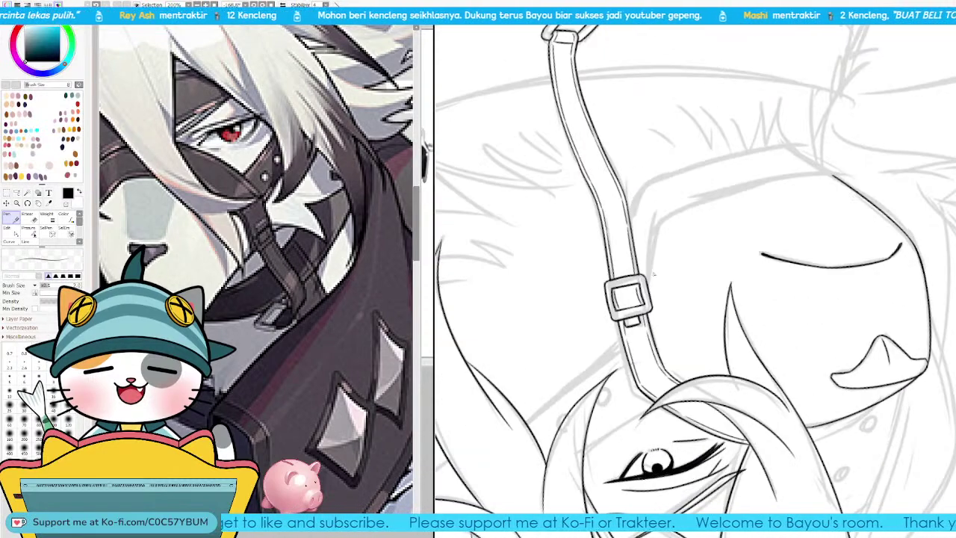
key(Page_Up)
key(Page_Up)
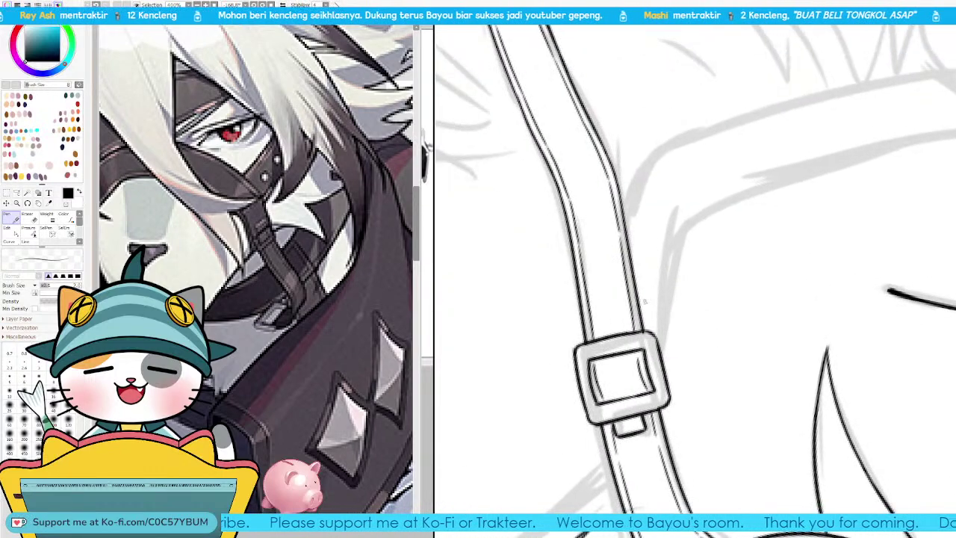
key(bracketright)
key(bracketright)
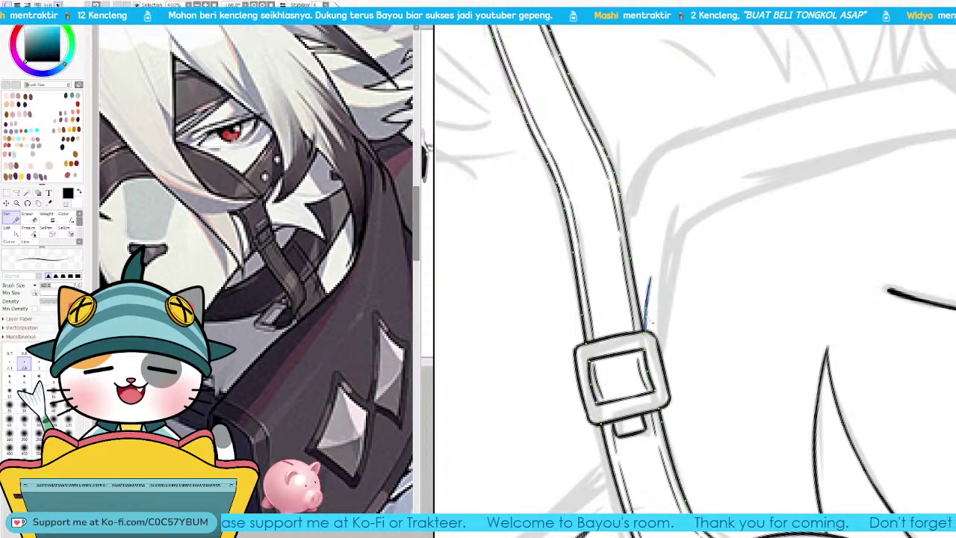
drag(644, 334, 669, 244)
key(Delete)
key(Delete)
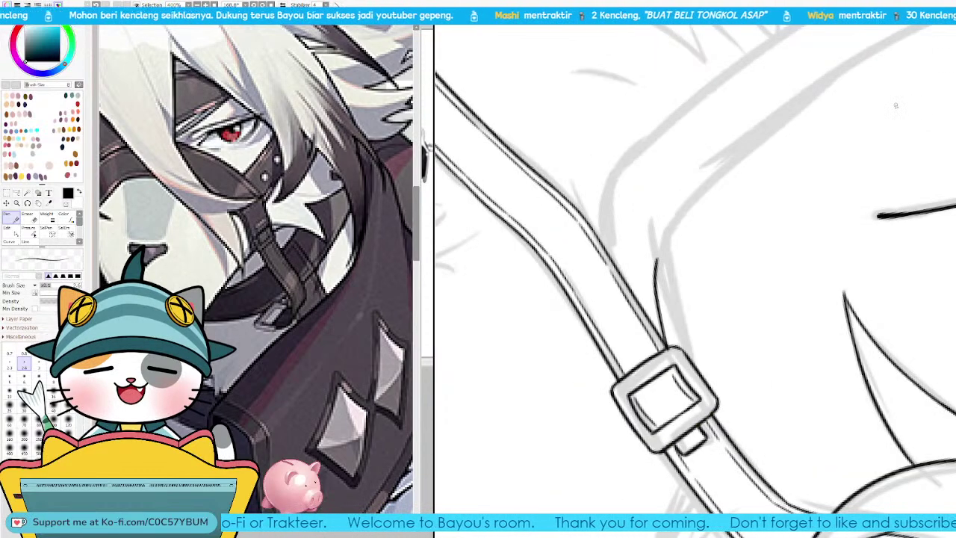
key(ctrl+z)
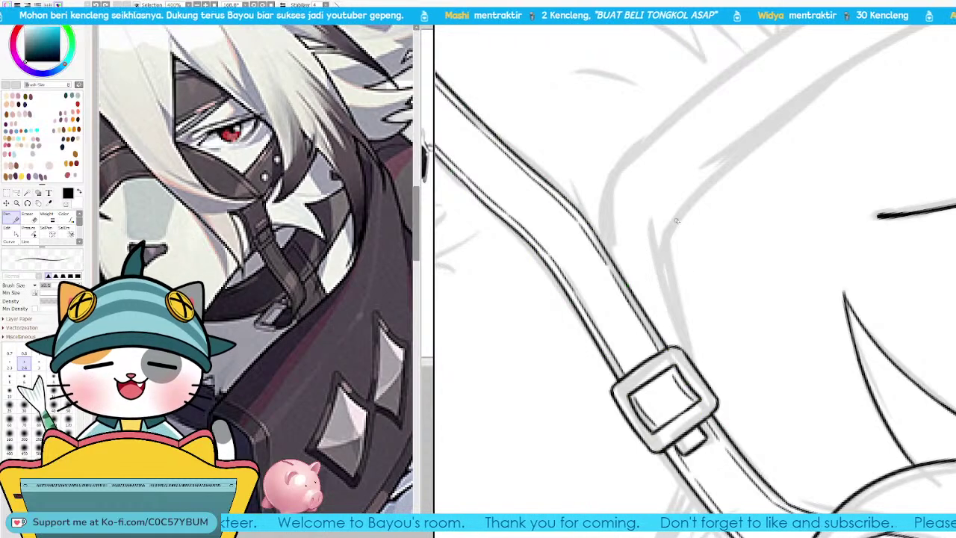
key(ctrl+z)
mouse_move(697, 194)
mouse_down()
mouse_move(656, 256)
mouse_move(666, 331)
mouse_up()
key(ctrl+z)
drag(658, 253, 665, 350)
key(ctrl+z)
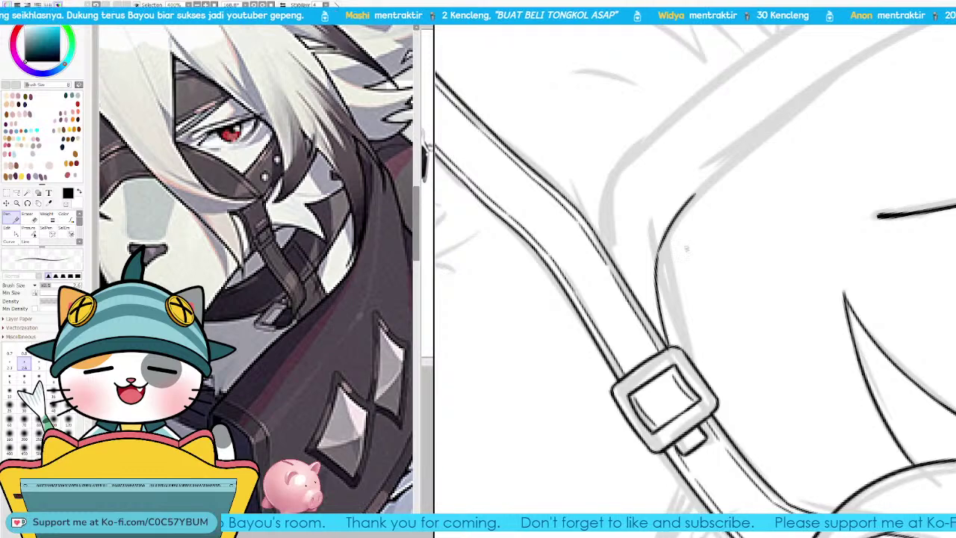
Step: Continue the jawline in a long curve from the section near the buckle to the end of the chin line
key(Delete)
key(Delete)
drag(736, 237, 645, 417)
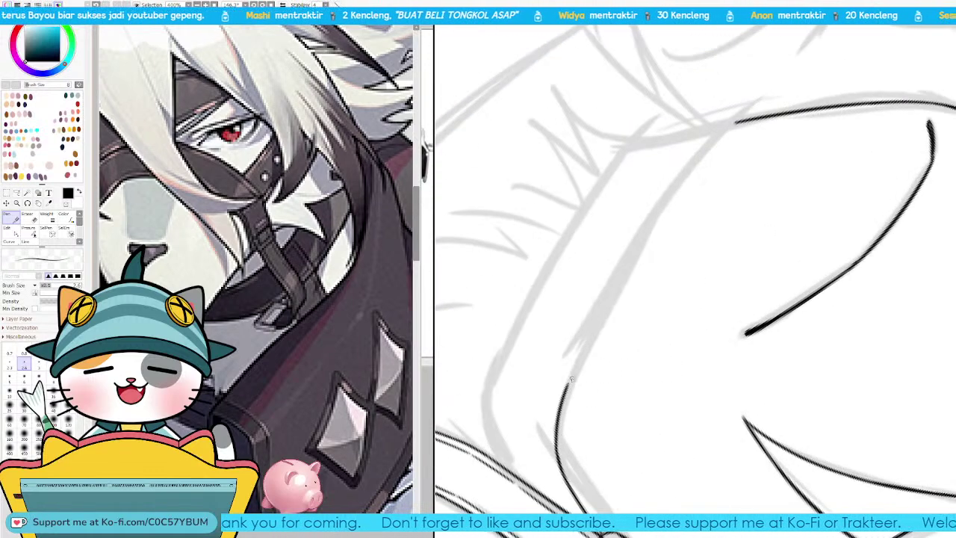
drag(571, 379, 683, 186)
key(ctrl+z)
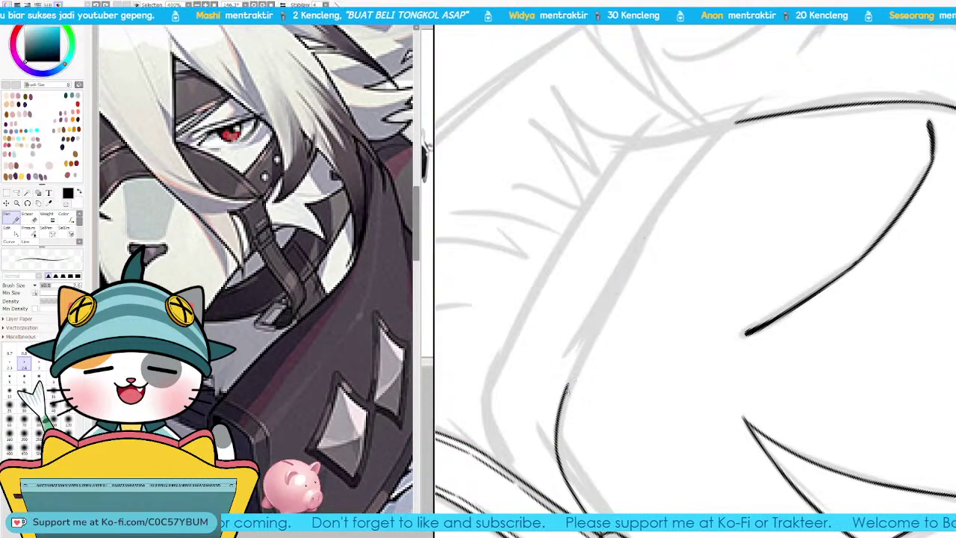
mouse_move(566, 389)
mouse_down()
mouse_move(689, 159)
mouse_move(720, 126)
mouse_up()
key(ctrl+z)
mouse_move(569, 387)
mouse_down()
mouse_move(687, 168)
mouse_move(731, 124)
mouse_up()
key(ctrl+z)
key(ctrl+z)
drag(693, 164, 738, 120)
drag(586, 327, 621, 309)
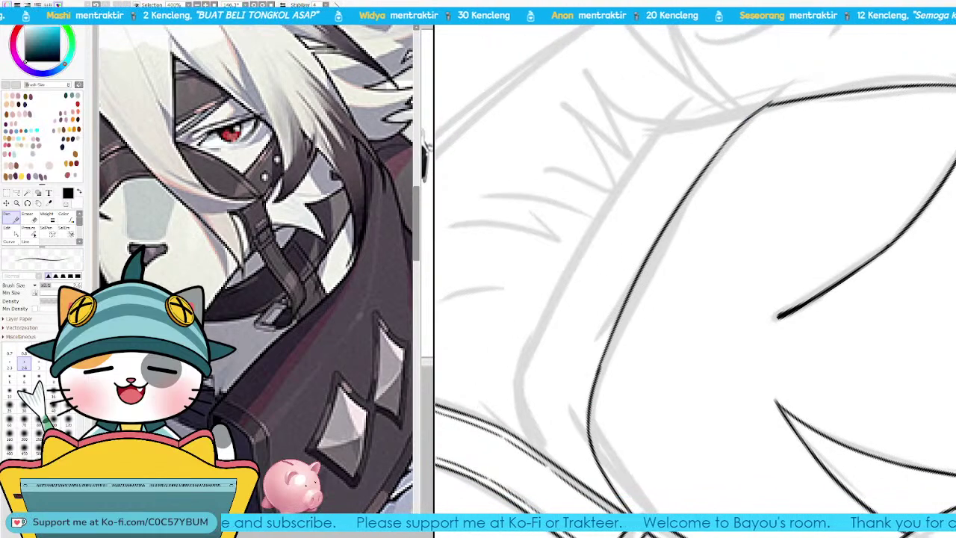
Step: Ink the outer sketch line that runs parallel to the jawline beneath the chin as one long curve
drag(557, 337, 544, 391)
drag(506, 430, 652, 199)
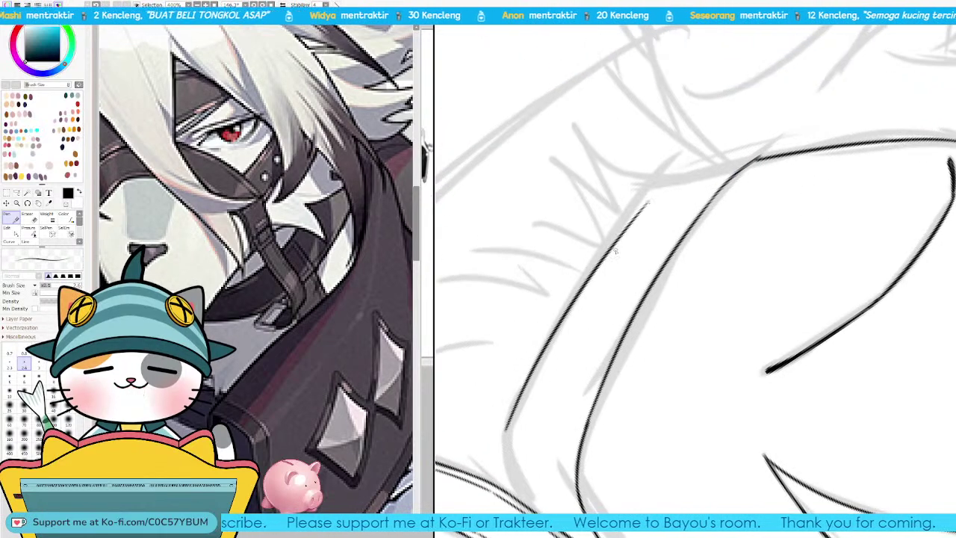
key(ctrl+z)
mouse_move(511, 422)
mouse_down()
mouse_move(545, 347)
mouse_move(648, 183)
mouse_move(652, 202)
mouse_up()
key(ctrl+z)
key(ctrl+z)
mouse_move(513, 423)
mouse_down()
mouse_move(545, 348)
mouse_move(662, 187)
mouse_up()
key(ctrl+z)
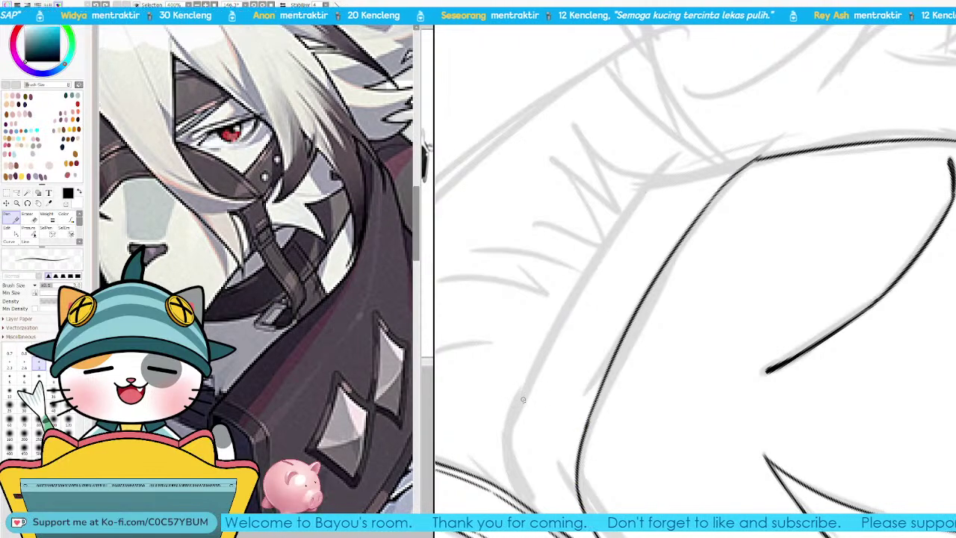
drag(639, 310, 652, 360)
mouse_move(519, 478)
mouse_down()
mouse_move(534, 436)
mouse_move(688, 209)
mouse_up()
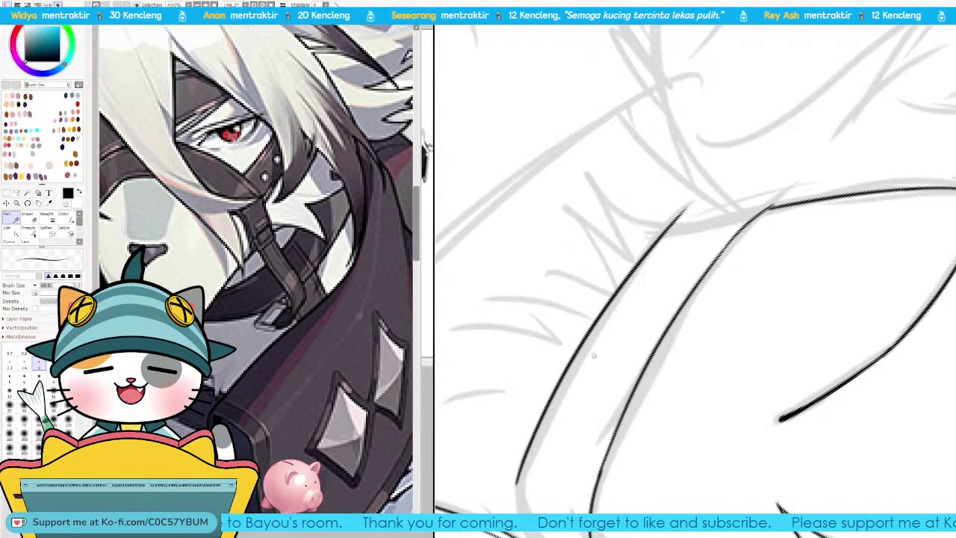
key(ctrl+z)
mouse_move(519, 479)
mouse_down()
mouse_move(560, 388)
mouse_move(685, 221)
mouse_up()
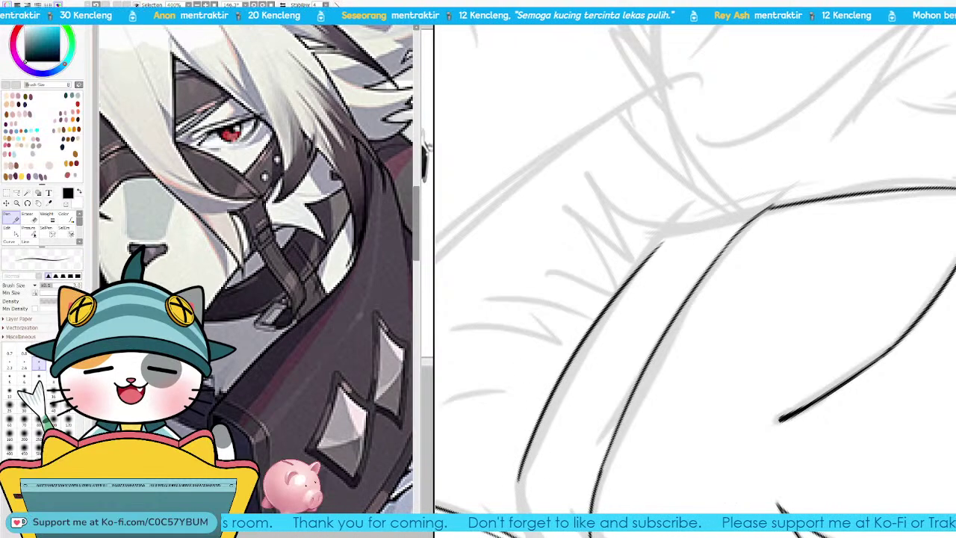
Step: Adjust the chin-side end of the outer parallel line so it reaches slightly farther along the sketch
key(Delete)
key(Delete)
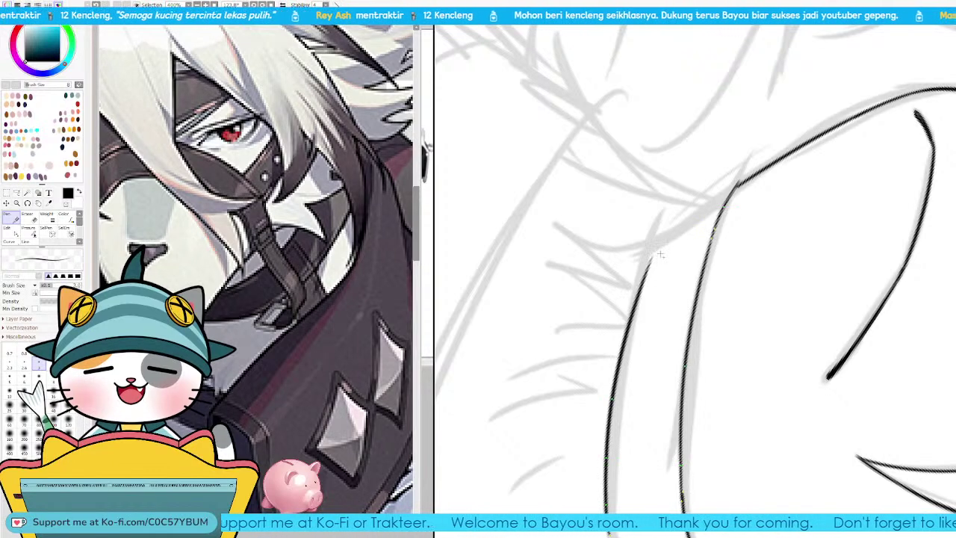
drag(653, 256, 656, 245)
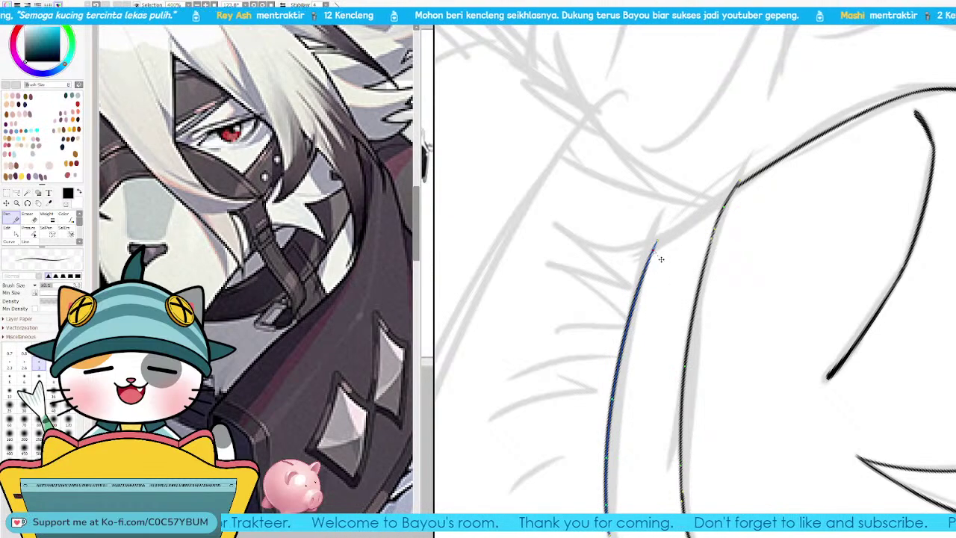
key(Delete)
key(Delete)
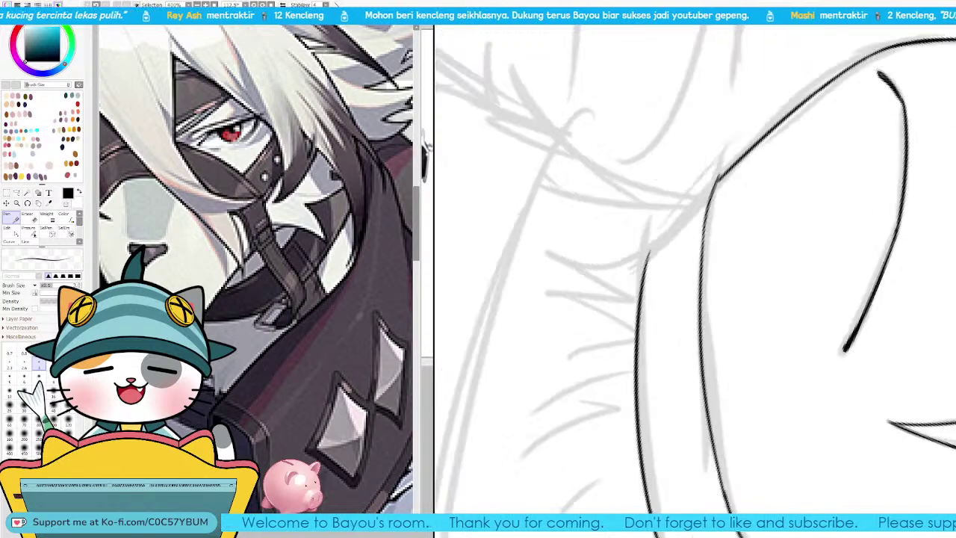
drag(633, 205, 610, 256)
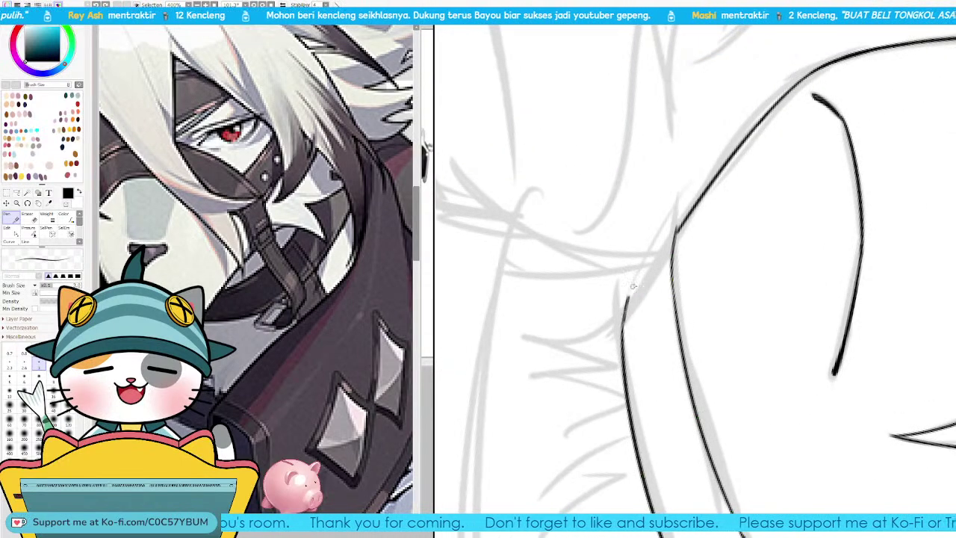
Step: Ink the short curve joining the outer parallel line beneath the jaw to the hanging strap below the buckle
mouse_move(627, 309)
mouse_down()
mouse_move(644, 271)
mouse_move(674, 228)
mouse_up()
key(ctrl+z)
drag(644, 273, 682, 222)
key(ctrl+z)
key(Home)
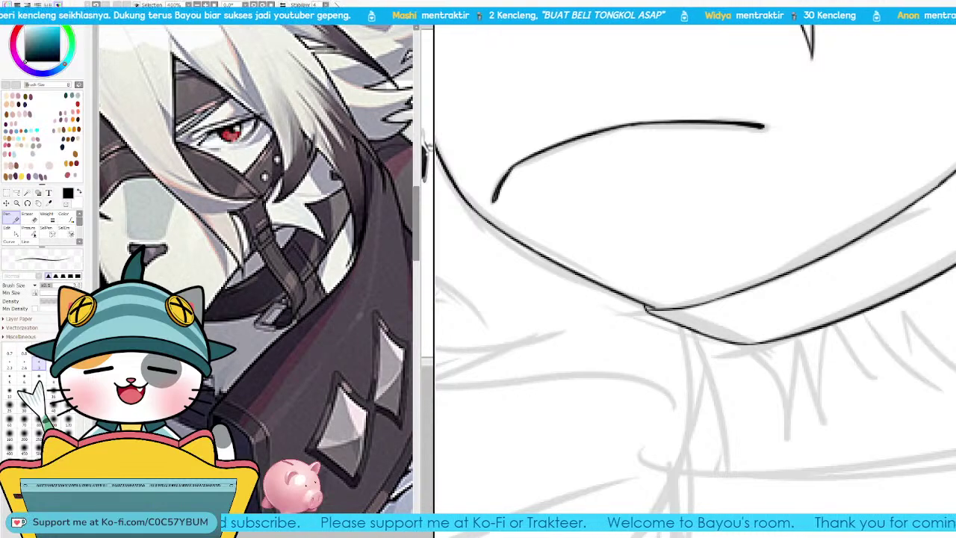
drag(792, 225, 709, 388)
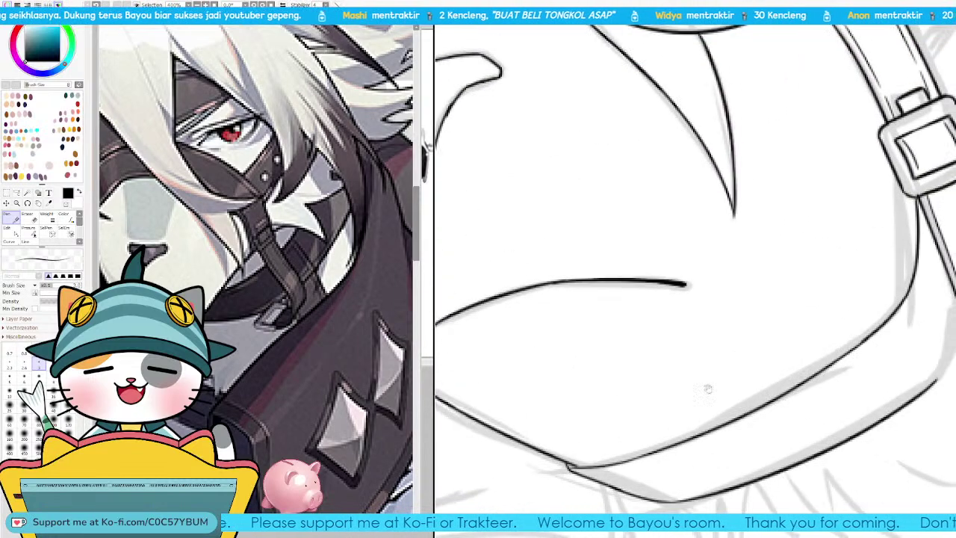
mouse_move(831, 318)
mouse_down()
mouse_move(743, 316)
mouse_move(737, 304)
mouse_up()
scroll(844, 333, down, 1)
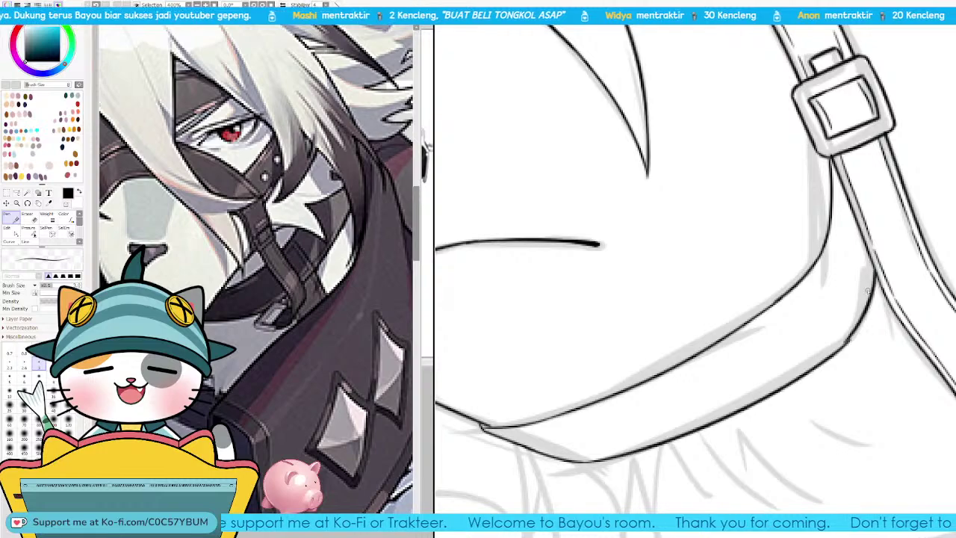
drag(849, 342, 874, 272)
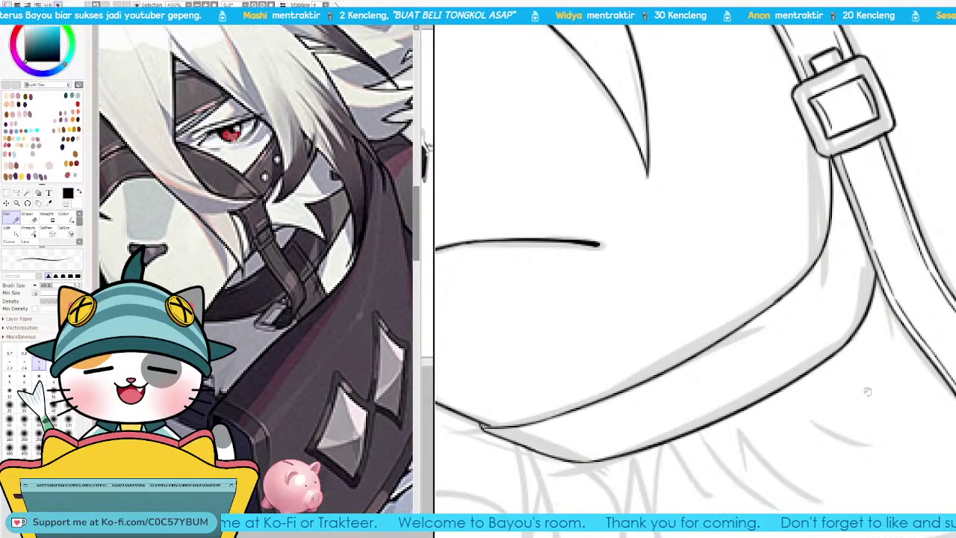
Step: Ink the strap's curved edge beside the muzzle, from the muzzle outline above the nose to the hair lock
drag(868, 393, 949, 313)
drag(836, 254, 768, 450)
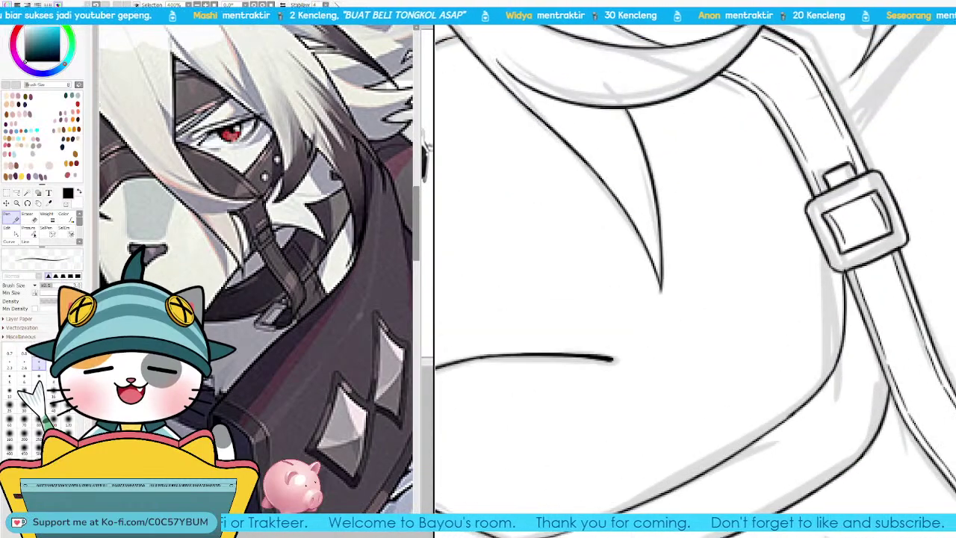
key(Page_Down)
key(Page_Down)
scroll(820, 299, down, 1)
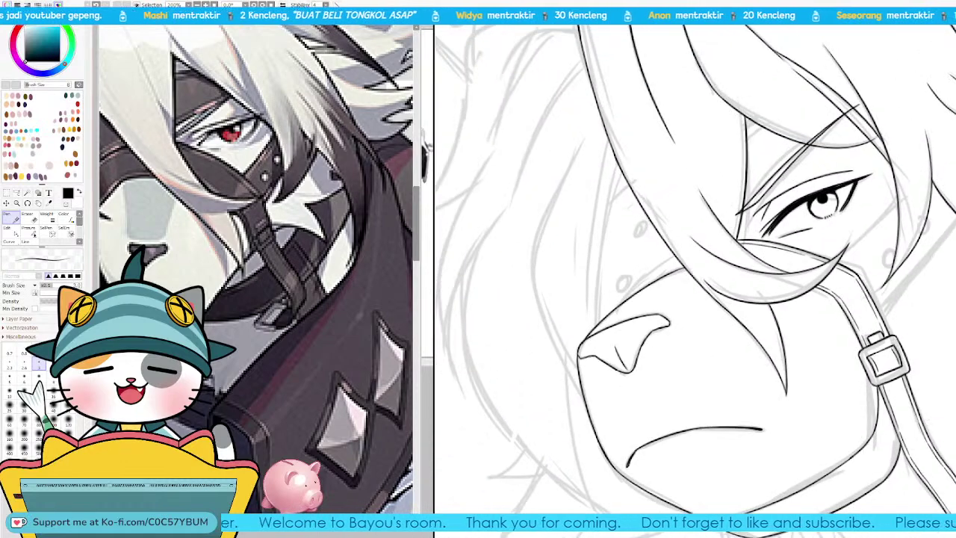
scroll(686, 345, up, 2)
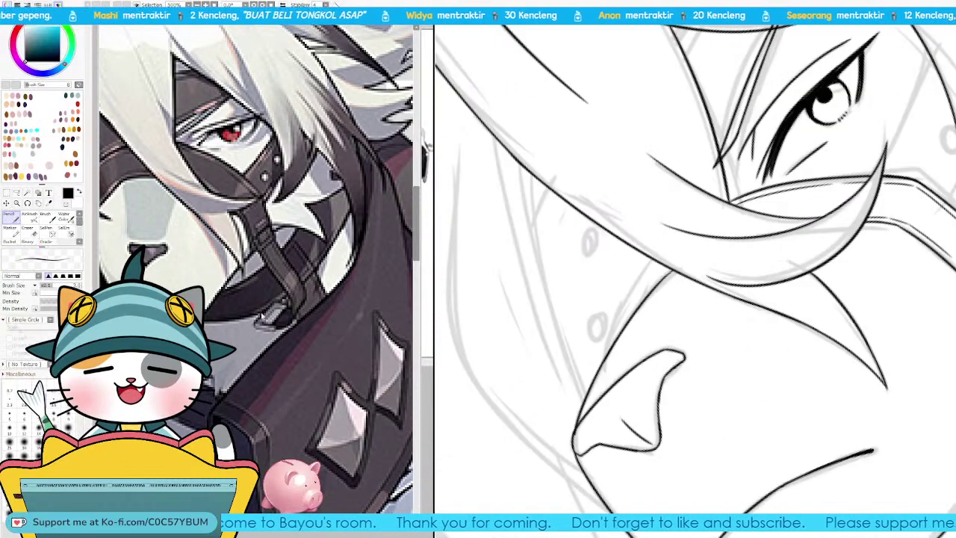
drag(254, 265, 360, 319)
drag(615, 347, 654, 260)
key(ctrl+z)
drag(607, 360, 655, 259)
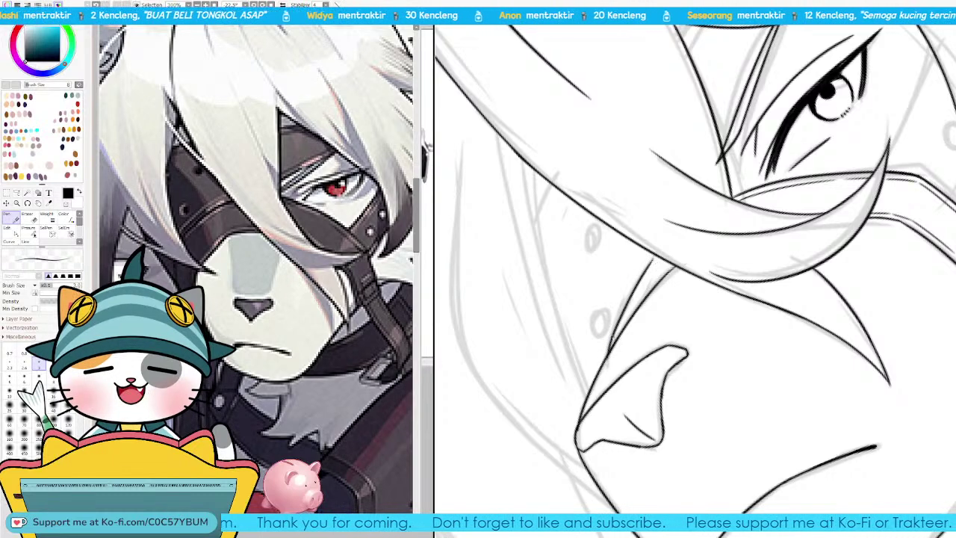
key(ctrl+z)
drag(606, 364, 640, 277)
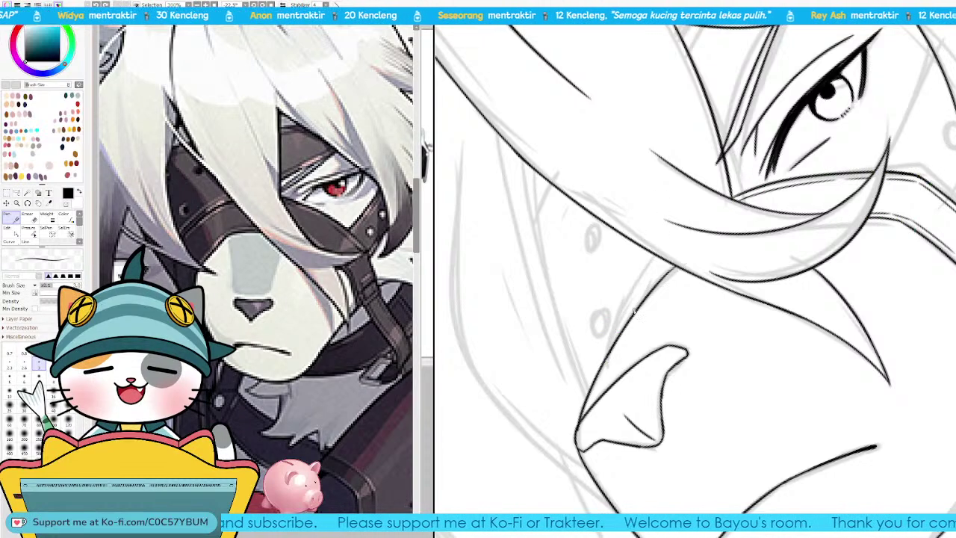
drag(608, 354, 648, 270)
key(ctrl+z)
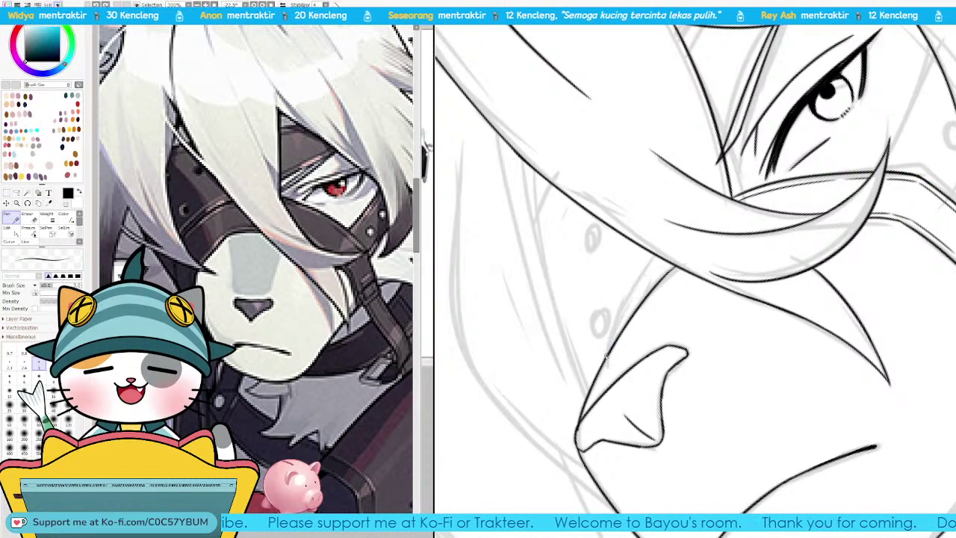
drag(610, 354, 653, 260)
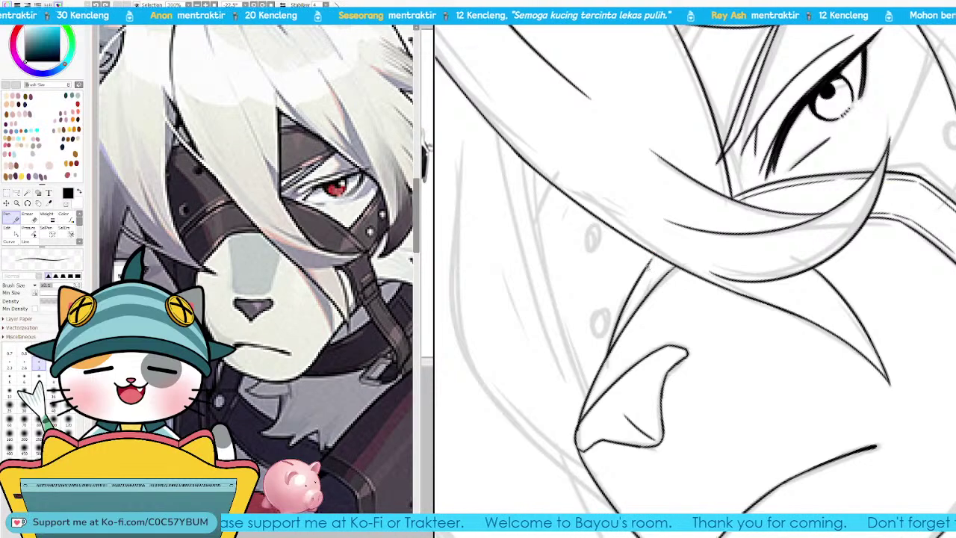
drag(658, 271, 650, 261)
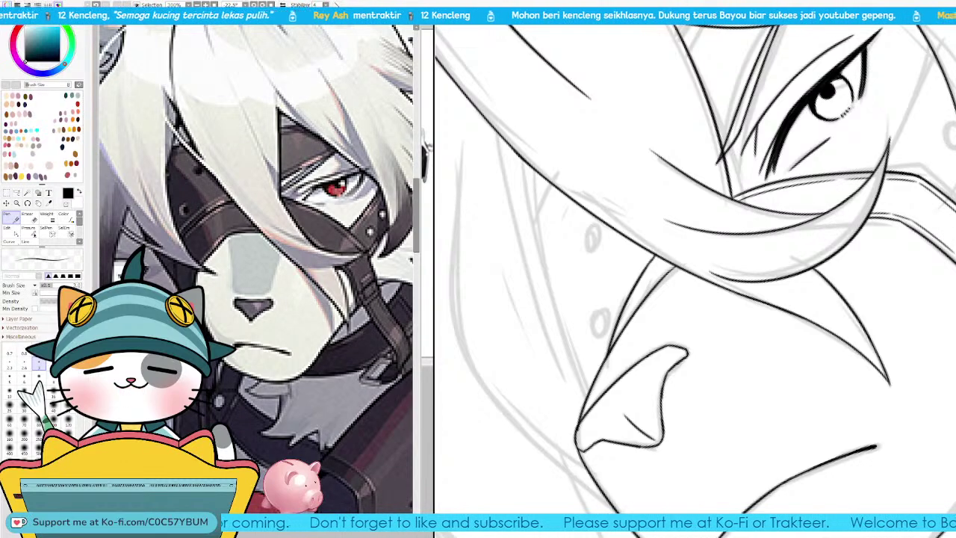
Step: Ink a thin inner line parallel to the muzzle outline between it and the new strap edge, then enlarge the pen again
key(Delete)
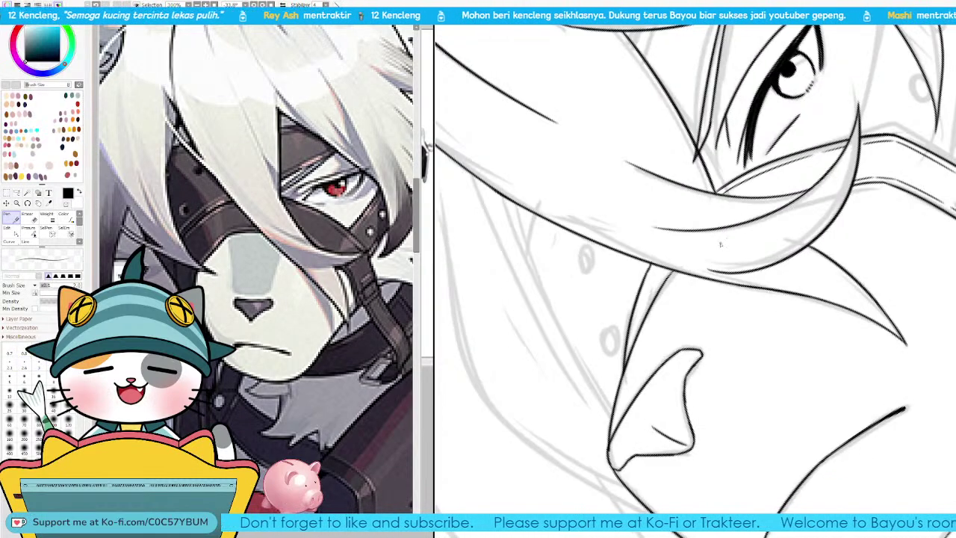
key(Delete)
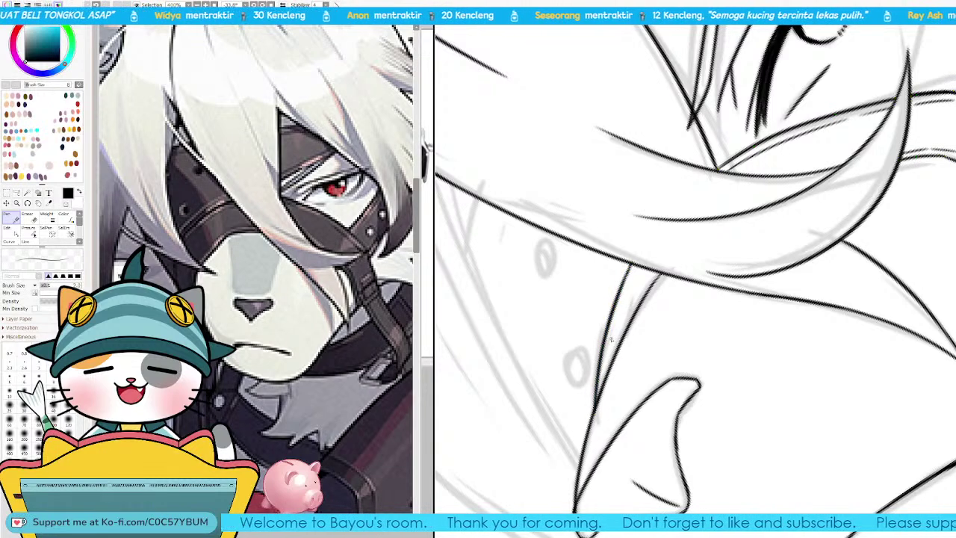
key([)
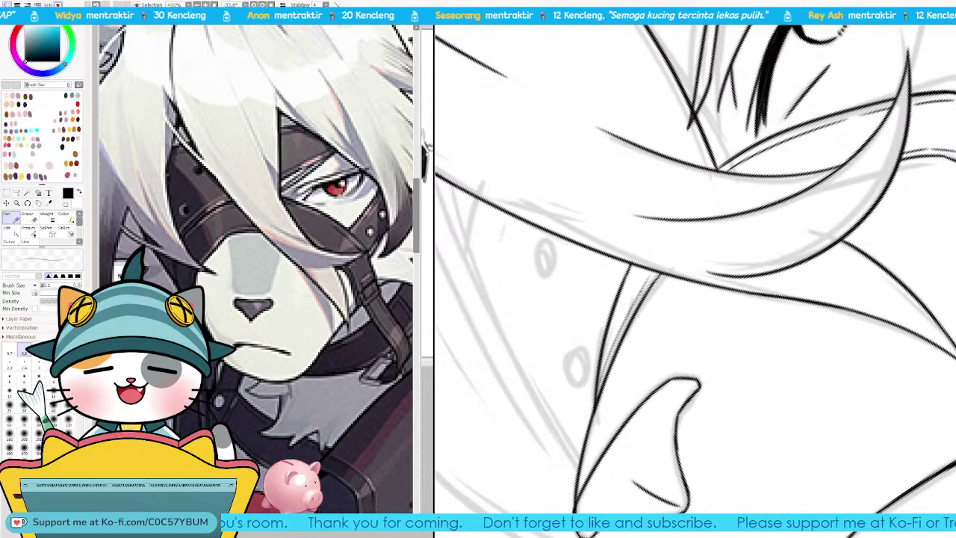
key(])
key(])
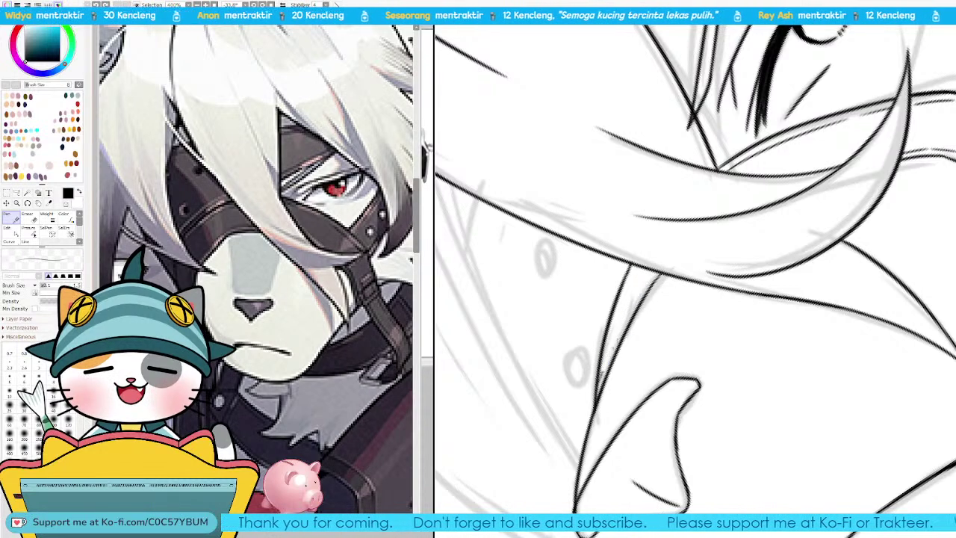
drag(604, 367, 632, 308)
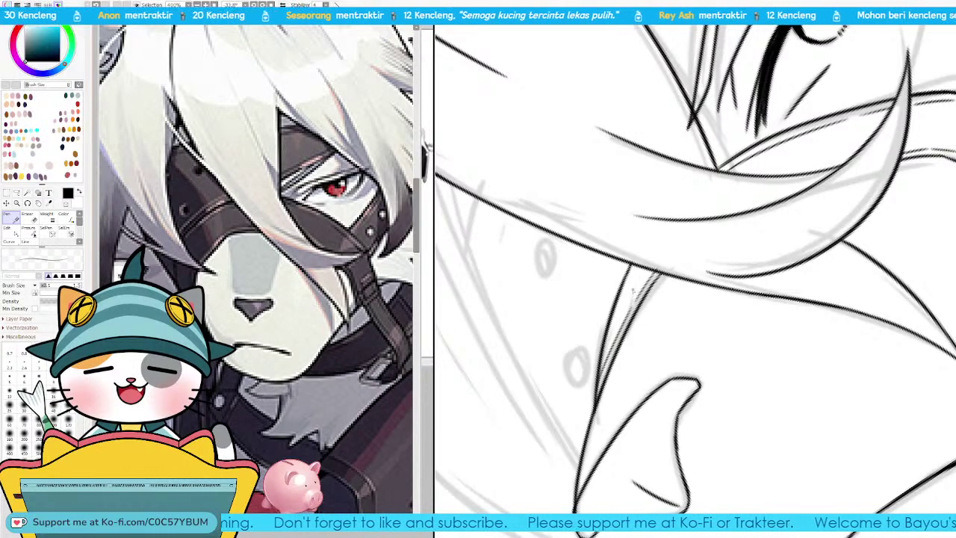
key(bracketright)
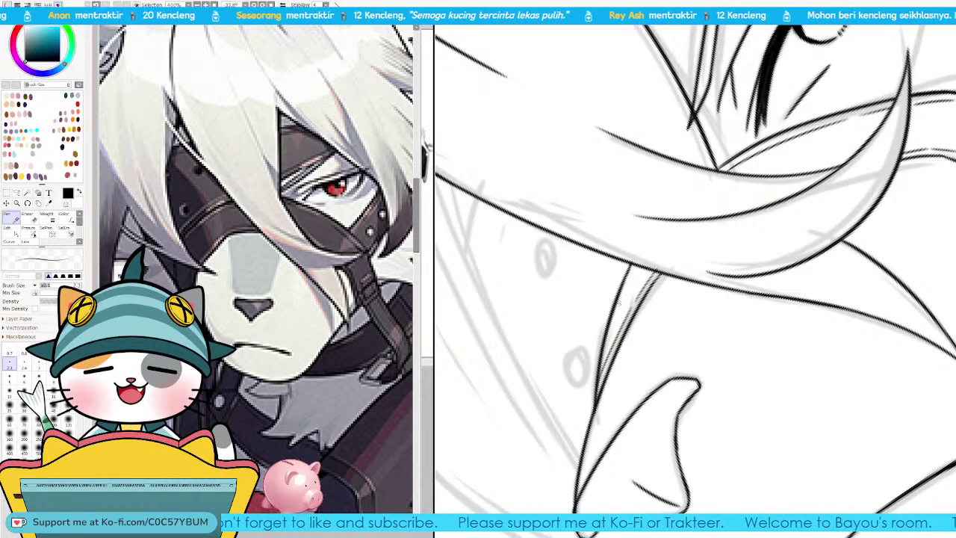
Step: Start a thin second line just outside the jawline with a short curve running from the strap buckle
scroll(633, 275, down, 2)
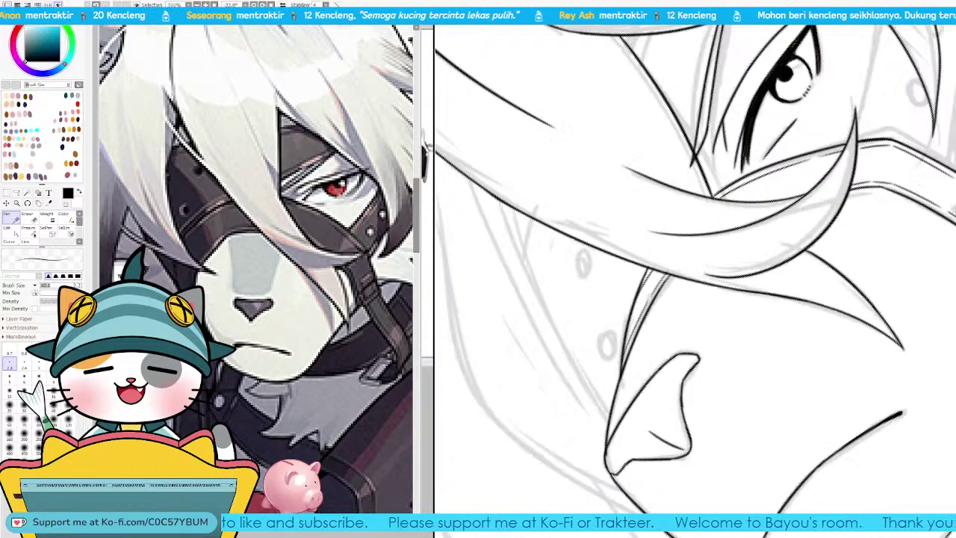
drag(846, 280, 721, 263)
mouse_move(848, 318)
mouse_down()
mouse_move(778, 294)
mouse_move(744, 263)
mouse_up()
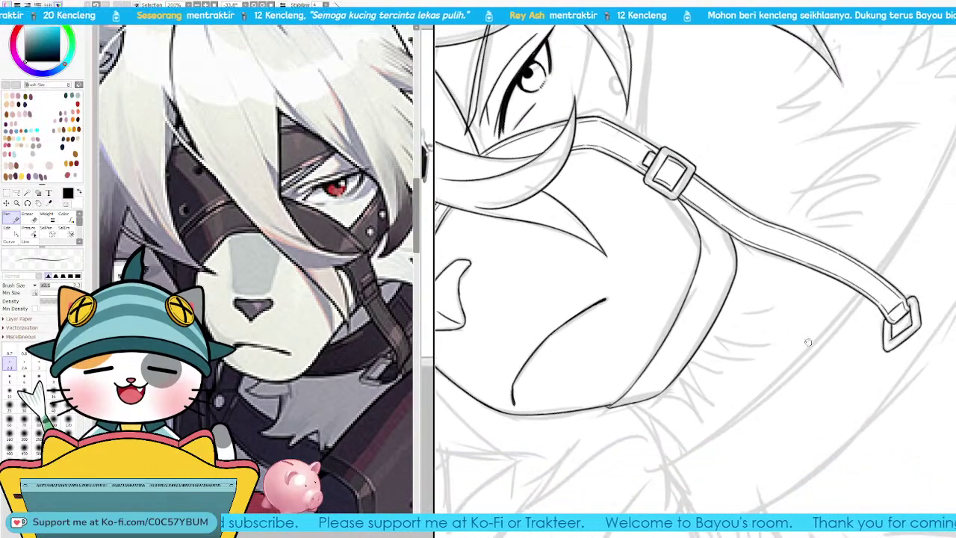
mouse_move(809, 340)
mouse_down()
mouse_move(808, 289)
mouse_move(819, 273)
mouse_up()
key(Delete)
key(Delete)
key(Delete)
key(Delete)
key(Delete)
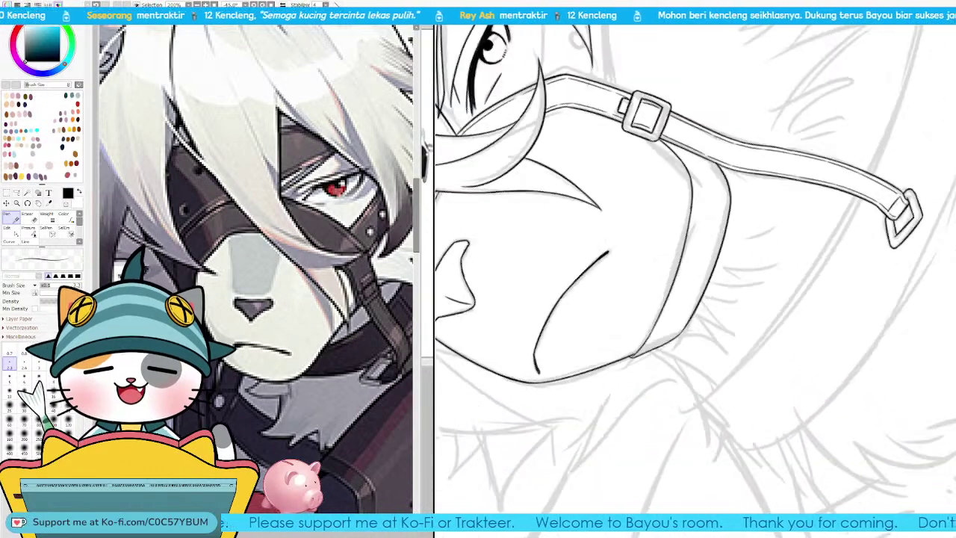
key(Delete)
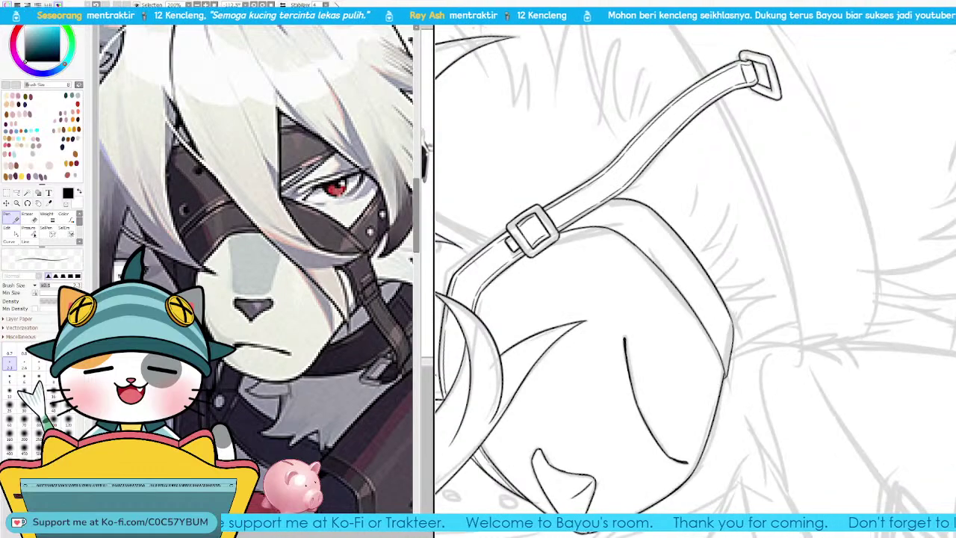
key(Delete)
key(Delete)
key(Delete)
key(Delete)
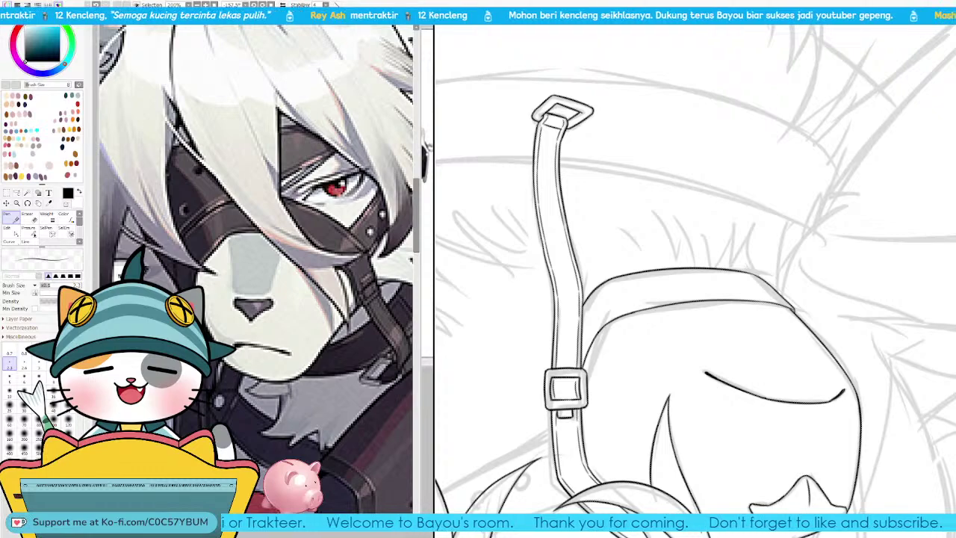
key(Delete)
key(Delete)
key(Page_Up)
key(Page_Up)
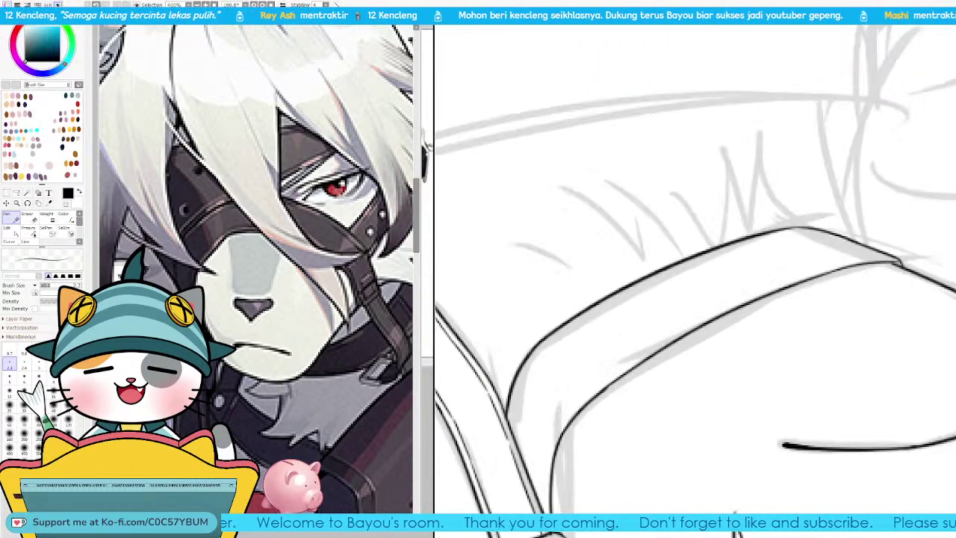
drag(735, 376, 790, 261)
key(Delete)
key(Delete)
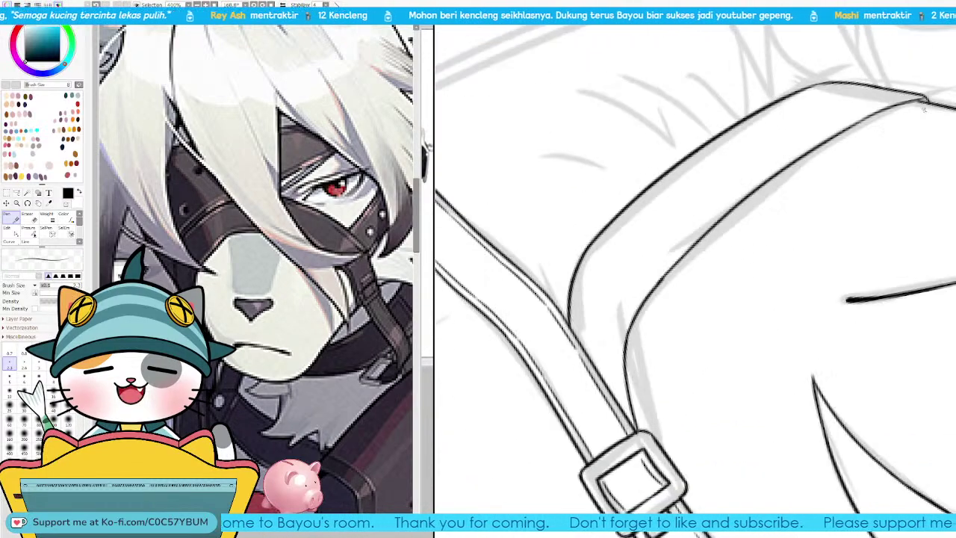
drag(626, 422, 618, 350)
key(ctrl+z)
key(ctrl+z)
key(ctrl+z)
drag(628, 427, 618, 355)
key(ctrl+z)
drag(627, 423, 619, 351)
key(Delete)
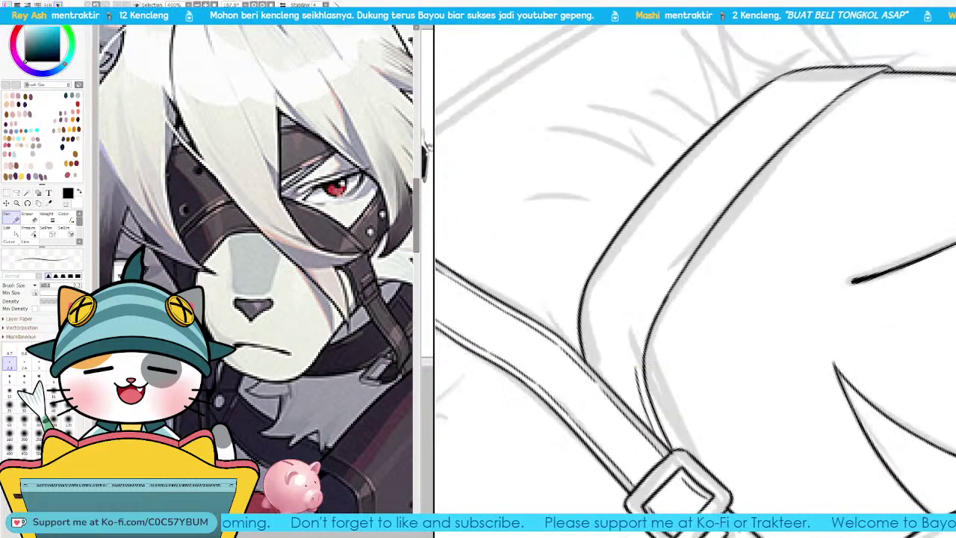
Step: Continue the thin second line around the bend of the jawline near the buckle, keeping it closely parallel
drag(718, 282, 699, 333)
drag(619, 419, 644, 326)
key(ctrl+z)
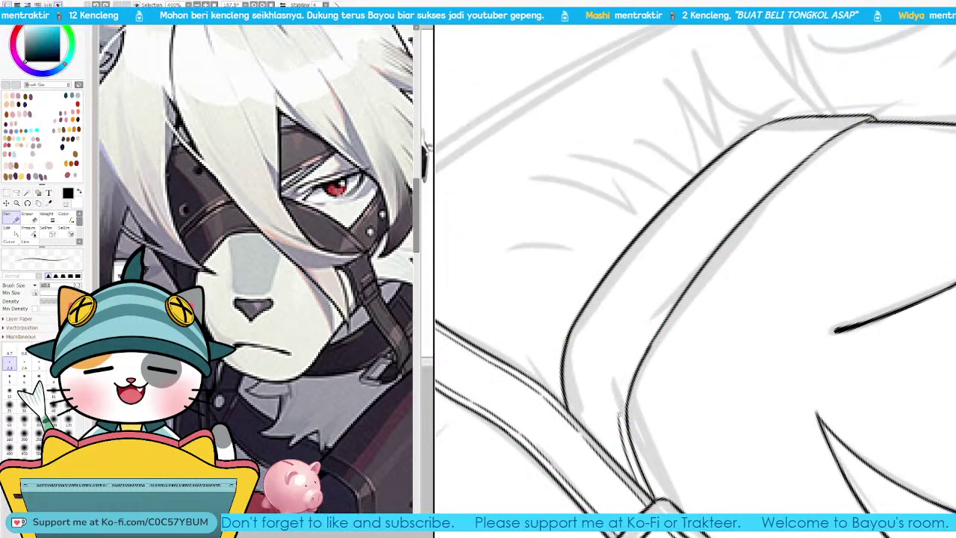
drag(620, 410, 662, 300)
key(ctrl+z)
drag(619, 409, 651, 331)
key(ctrl+z)
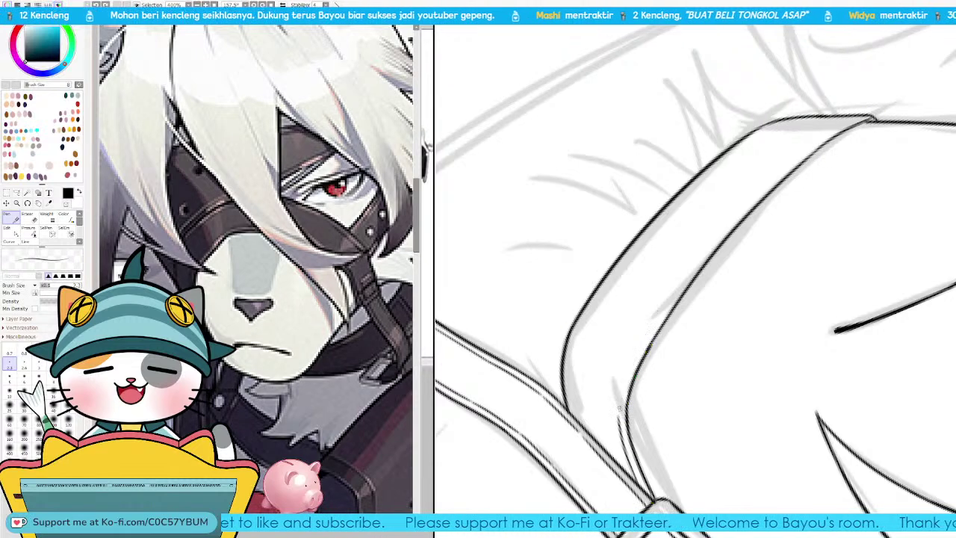
drag(619, 410, 632, 356)
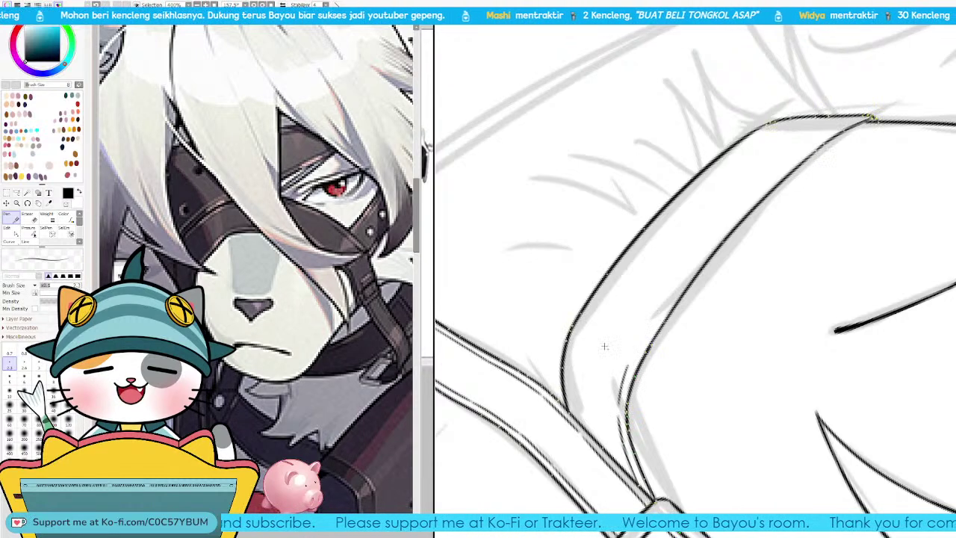
key(ctrl+z)
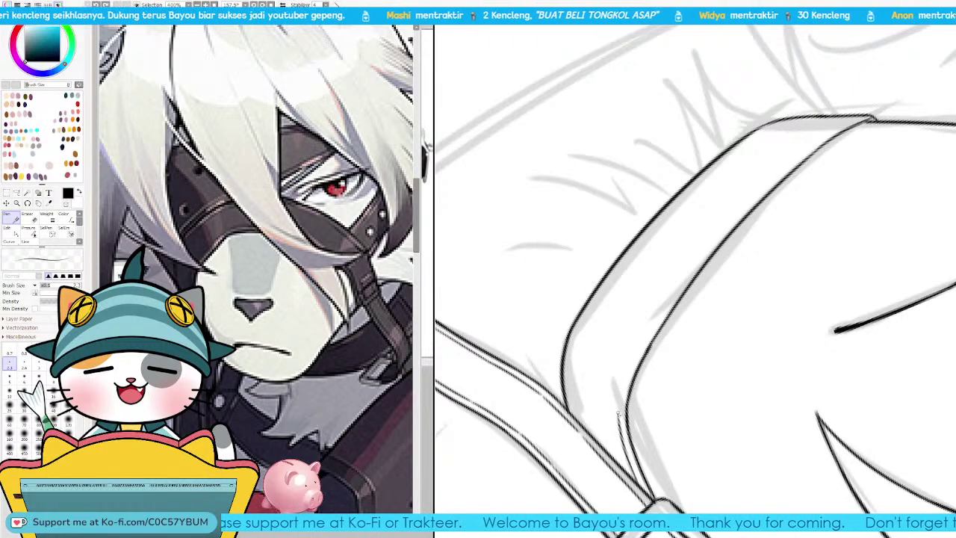
drag(620, 416, 641, 341)
key(ctrl+z)
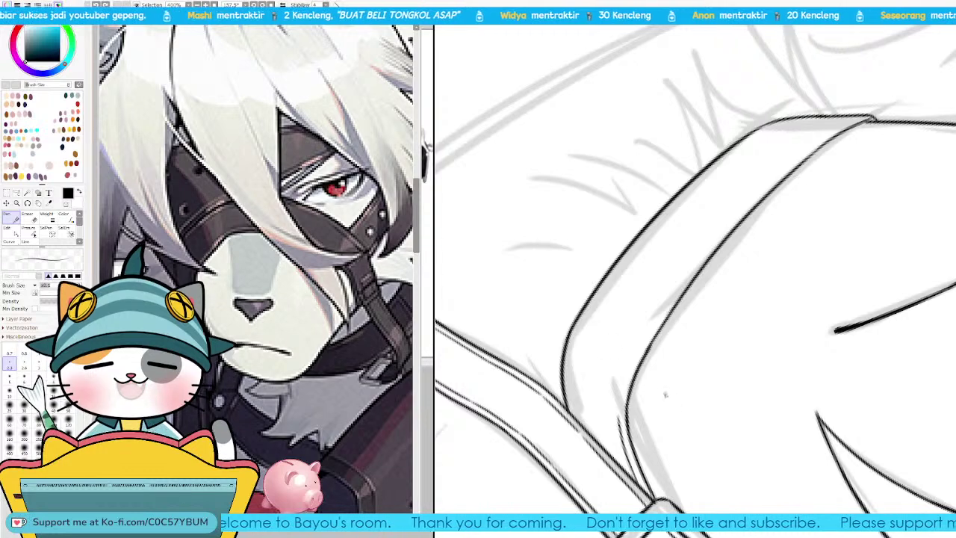
drag(620, 417, 639, 348)
key(ctrl+z)
drag(619, 412, 644, 340)
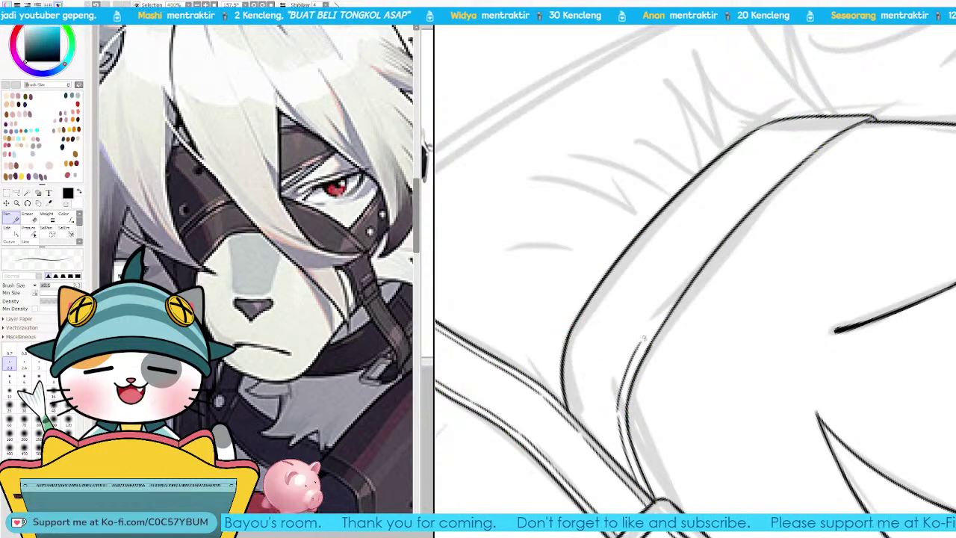
key(ctrl+z)
drag(618, 411, 654, 325)
key(ctrl+z)
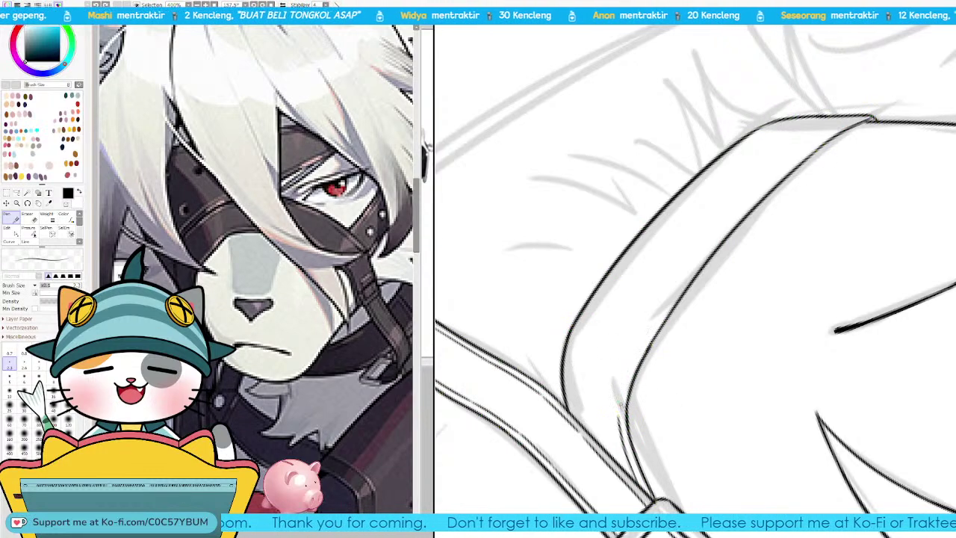
mouse_move(620, 413)
mouse_down()
mouse_move(631, 361)
mouse_move(702, 259)
mouse_up()
key(ctrl+z)
Step: Extend the thin second line past the jaw bend, keeping it closely parallel to the jawline along the chin strap
mouse_move(648, 333)
mouse_down()
mouse_move(703, 250)
mouse_move(709, 257)
mouse_move(697, 263)
mouse_move(709, 248)
mouse_move(674, 305)
mouse_move(715, 255)
mouse_up()
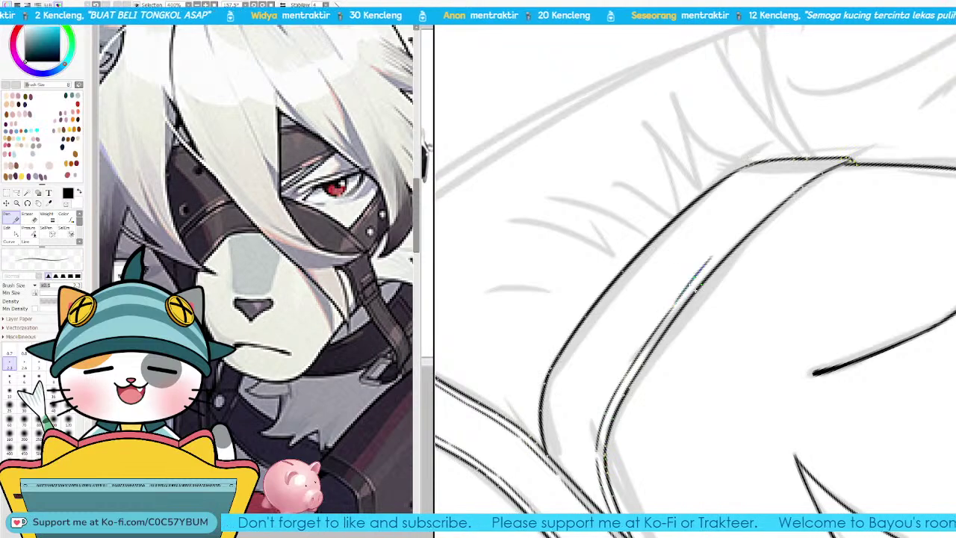
key(ctrl+z)
drag(673, 307, 726, 242)
key(ctrl+z)
drag(678, 301, 738, 233)
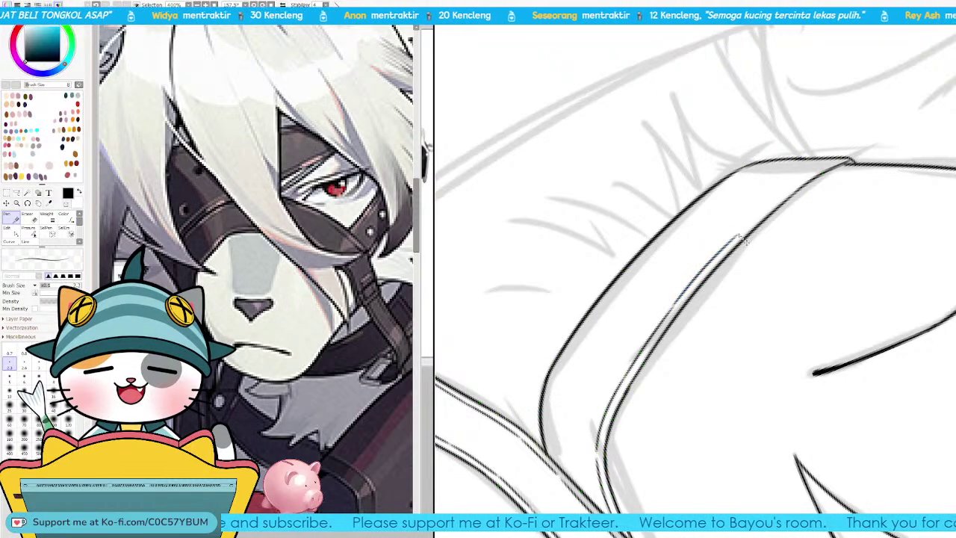
Step: Finish the thin second line beside the jawline up to the corner where the chin strap meets the chin
key(Delete)
drag(947, 87, 877, 190)
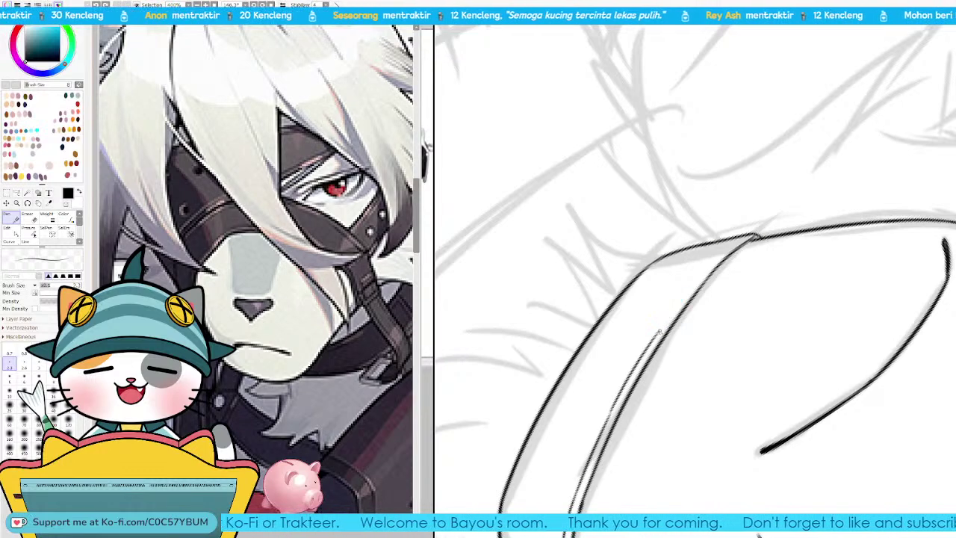
drag(663, 324, 724, 252)
key(ctrl+z)
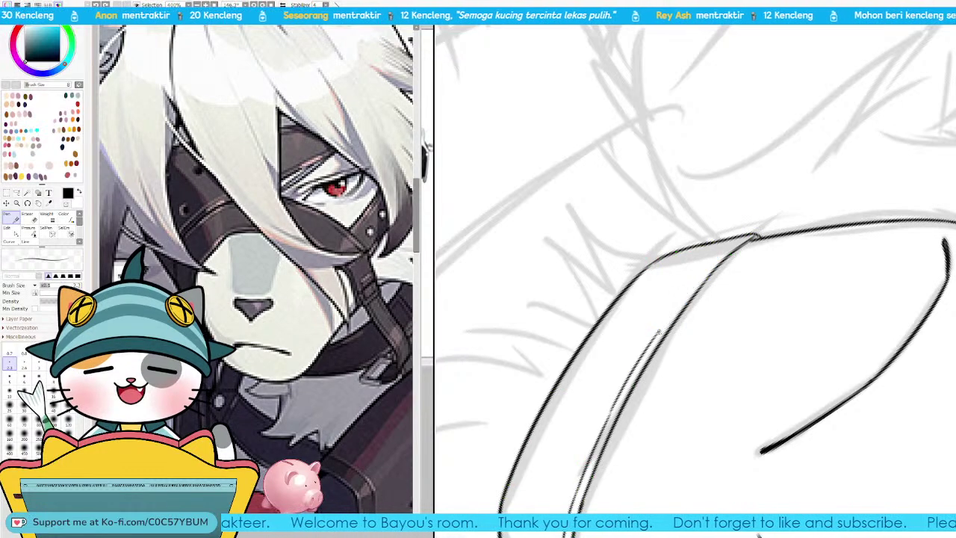
drag(659, 330, 720, 256)
key(ctrl+z)
drag(660, 331, 747, 233)
drag(649, 378, 761, 221)
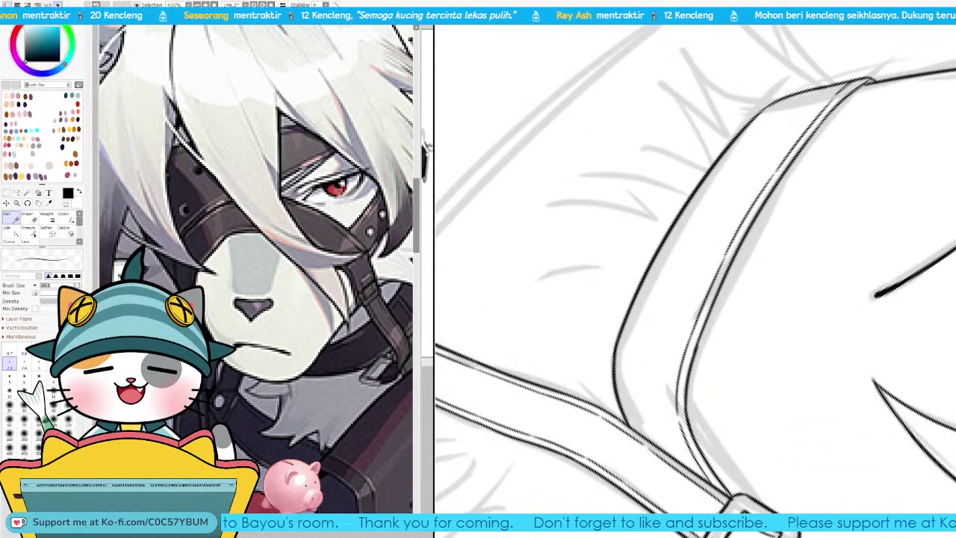
Step: Start a thin line inside the chin strap's outer edge with a short curve beginning at the hanging buckle strap
drag(726, 168, 784, 204)
drag(719, 273, 829, 223)
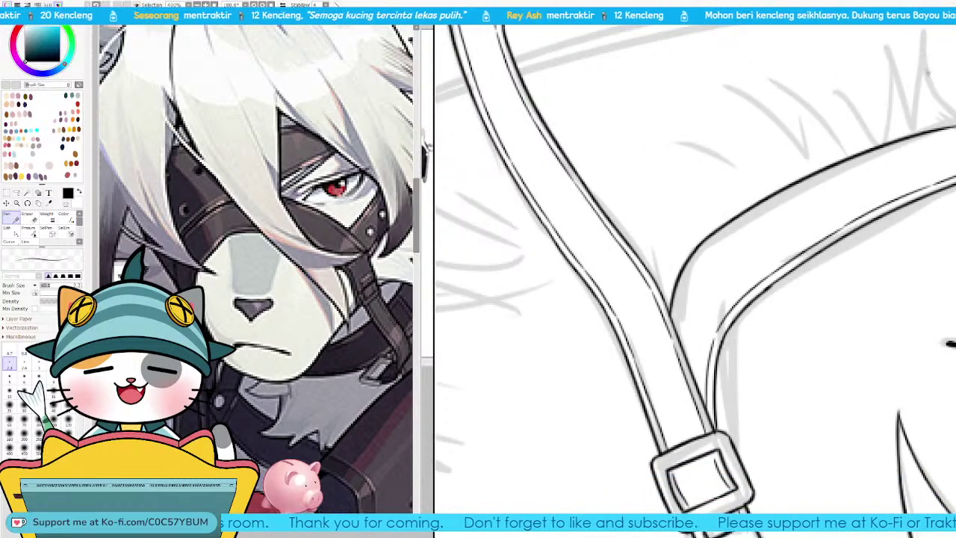
key(Delete)
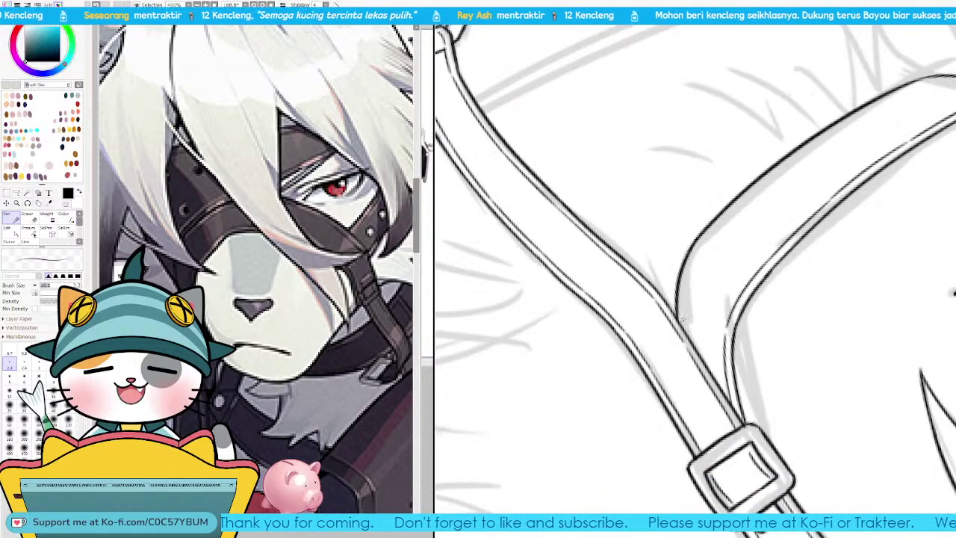
key(ctrl+z)
mouse_move(684, 322)
mouse_down()
mouse_move(694, 258)
mouse_move(670, 401)
mouse_up()
key(Delete)
key(Delete)
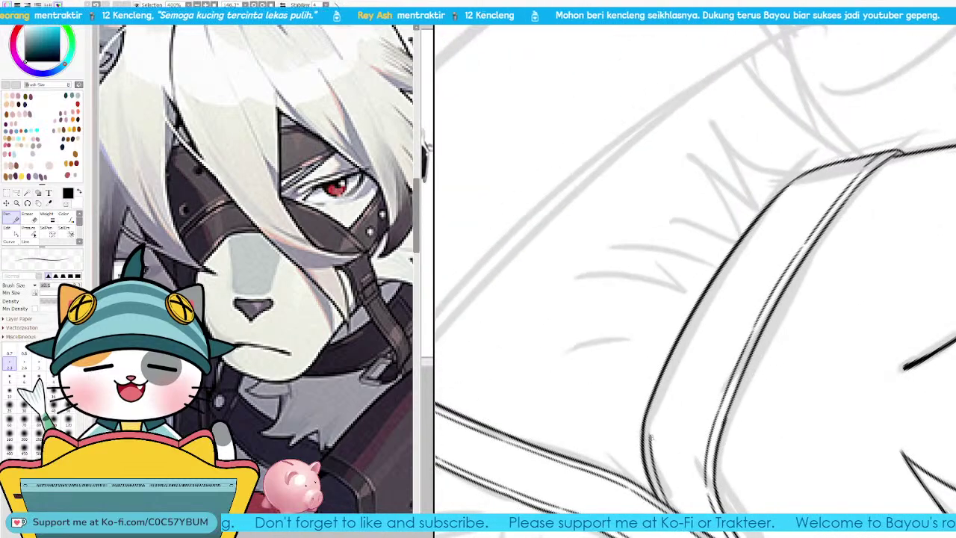
Step: Continue the thin inner line around the bend and along the middle of the chin strap's outer edge
drag(651, 436, 674, 359)
key(ctrl+z)
drag(650, 436, 677, 354)
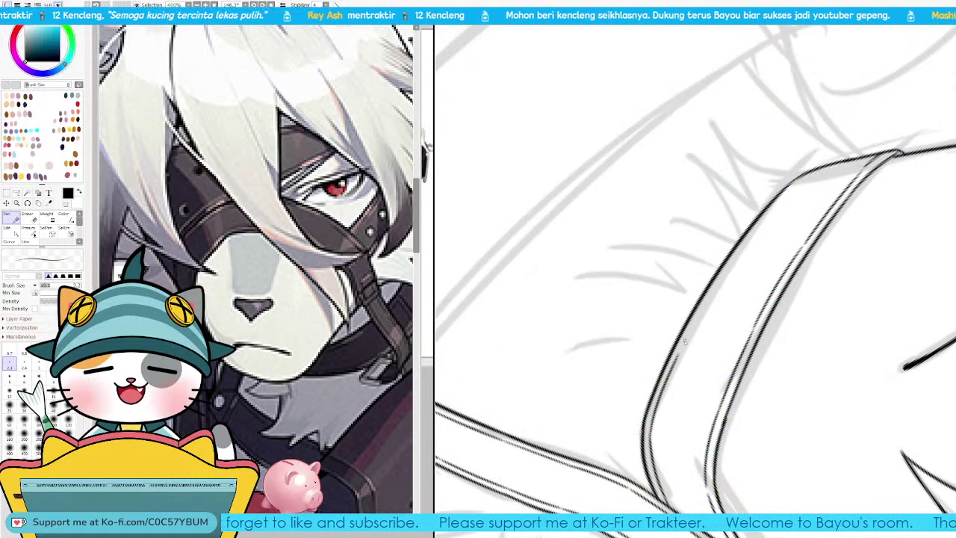
key(ctrl+z)
drag(650, 434, 696, 329)
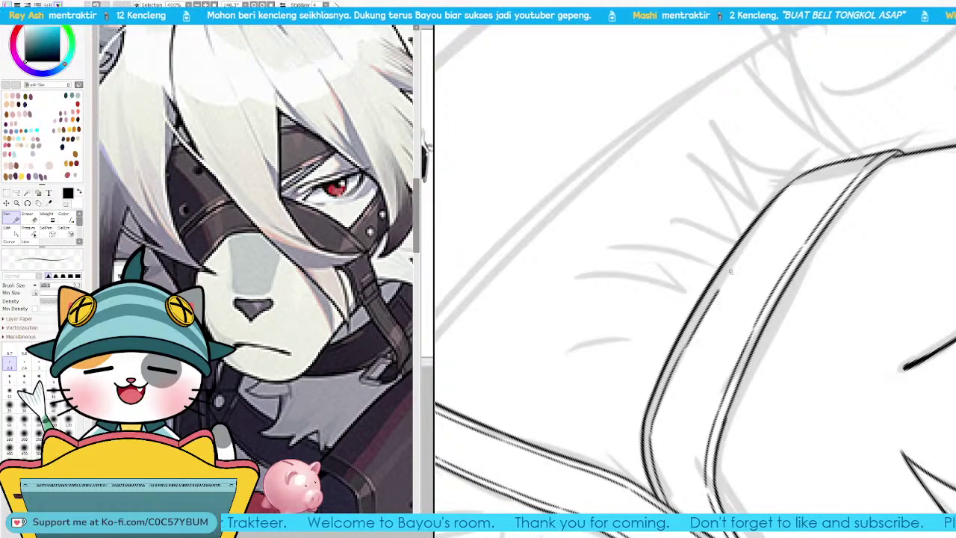
drag(686, 345, 738, 255)
key(ctrl+z)
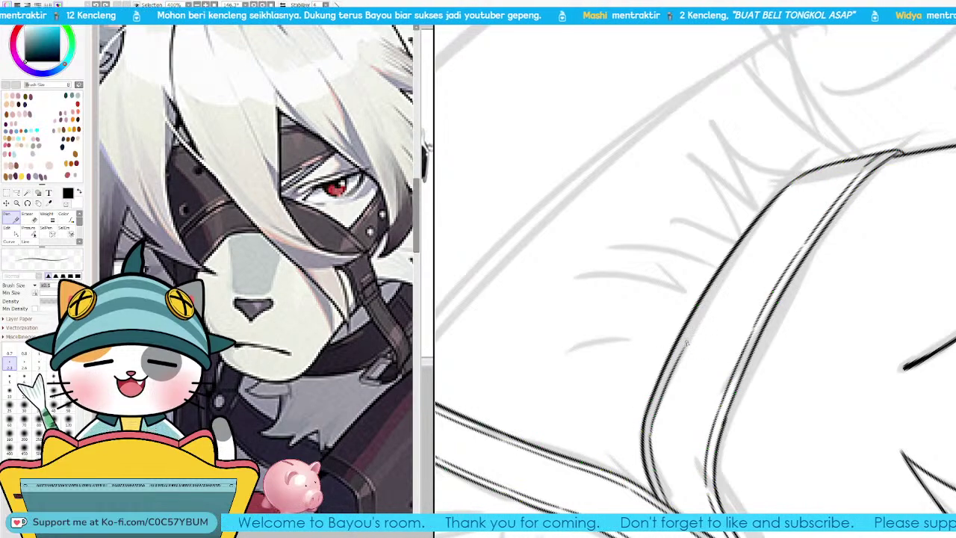
drag(687, 342, 732, 266)
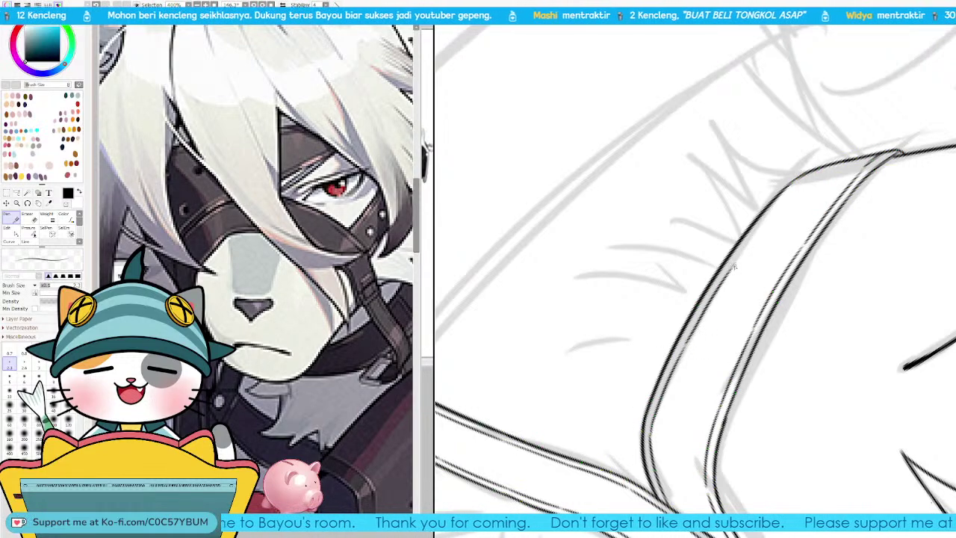
Step: Complete the thin inner line along the outer edge up to the chin strap's end corner
drag(733, 266, 784, 194)
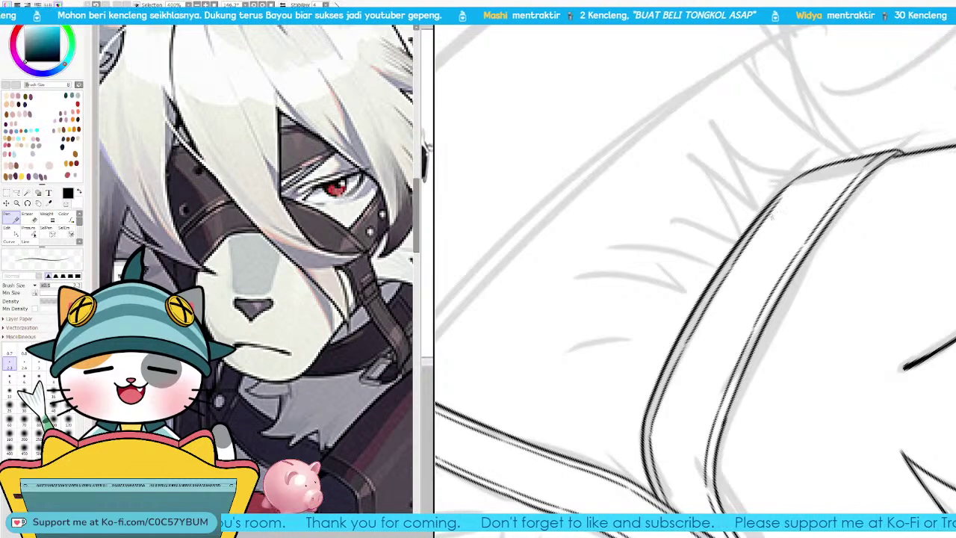
key(ctrl+z)
drag(732, 270, 795, 181)
key(ctrl+z)
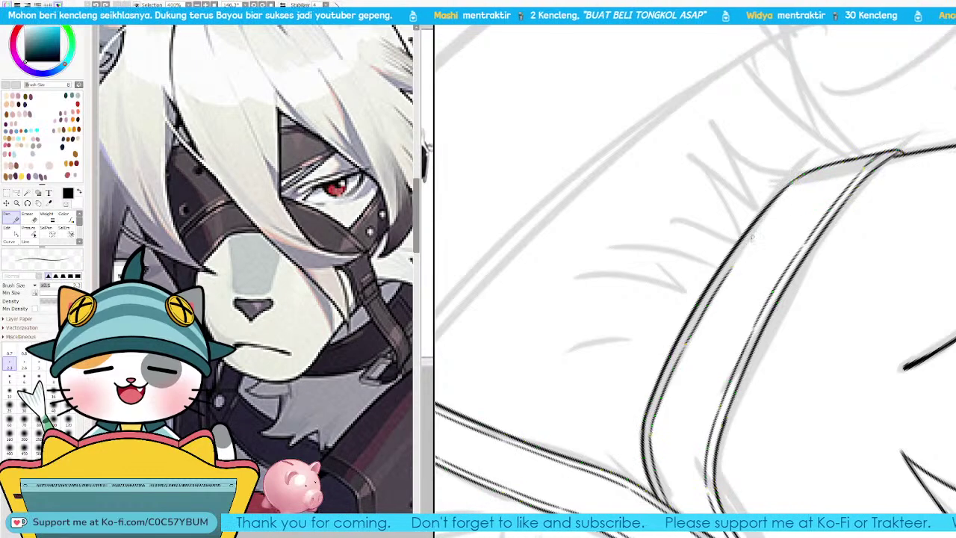
drag(732, 268, 793, 182)
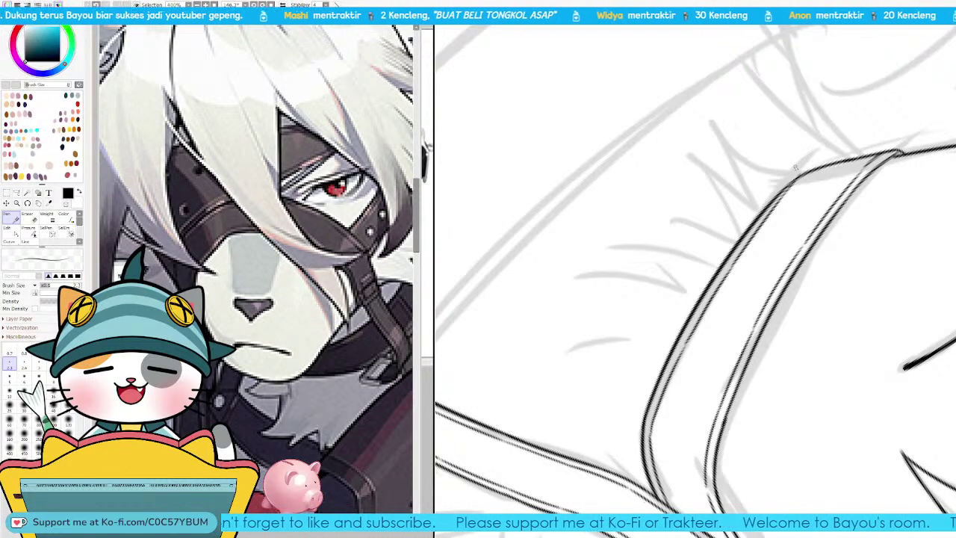
drag(733, 266, 736, 267)
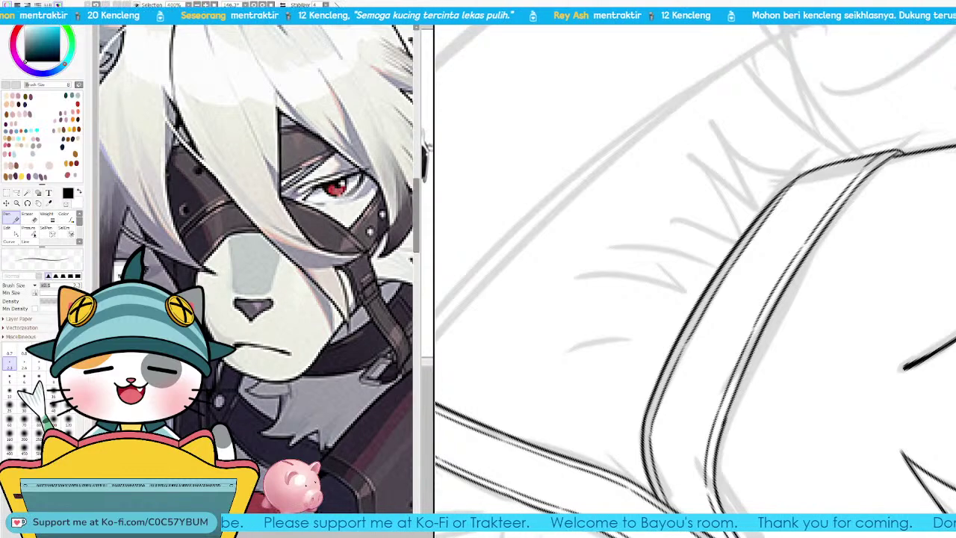
Step: Review the inked chin strap and buckle against the muzzle, eye and hair, comparing the latest stroke undone and redone
key(Home)
key(Delete)
key(Delete)
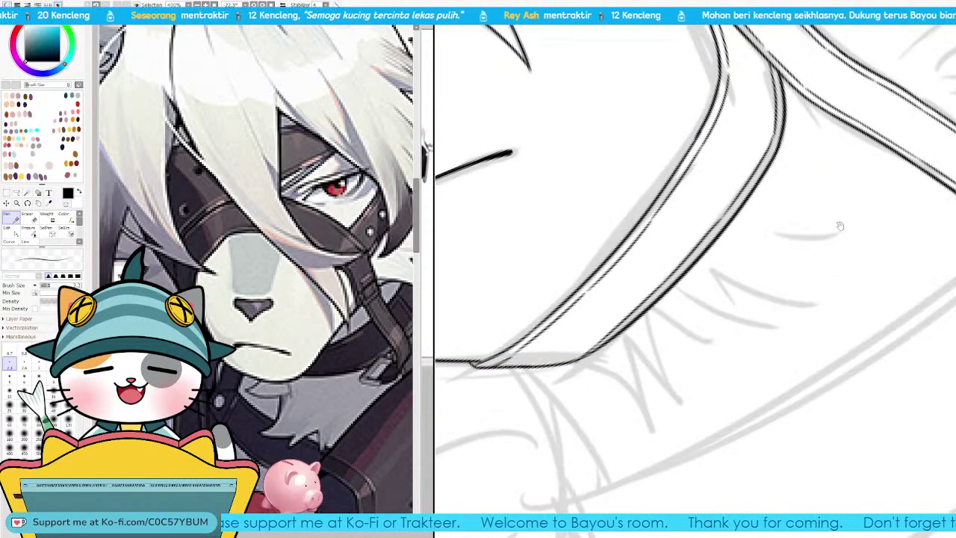
drag(832, 179, 847, 274)
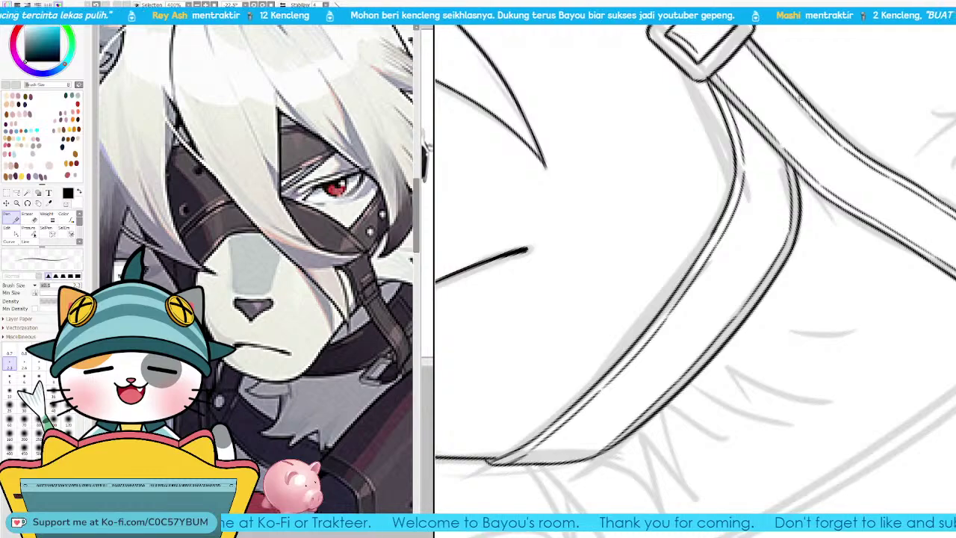
key(Page_Down)
key(Page_Down)
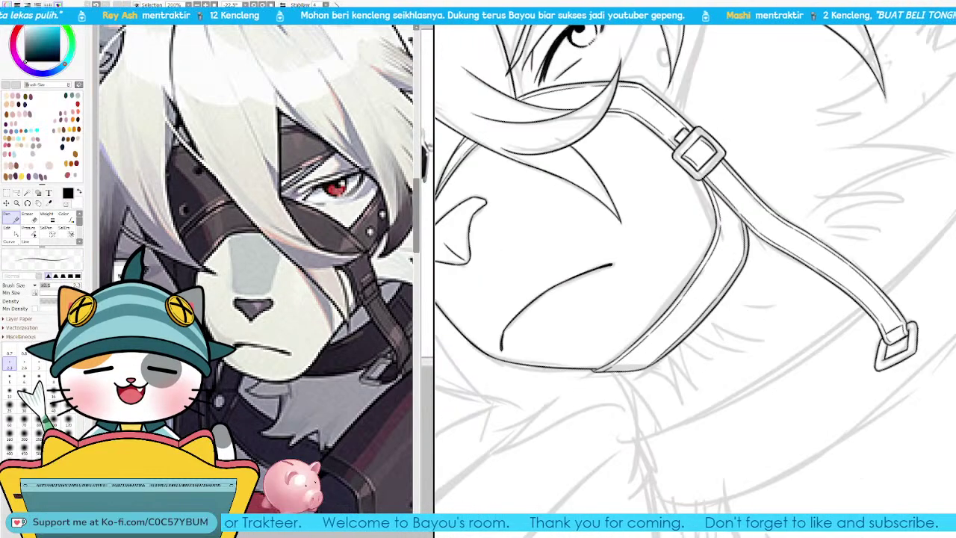
key(End)
drag(837, 182, 920, 259)
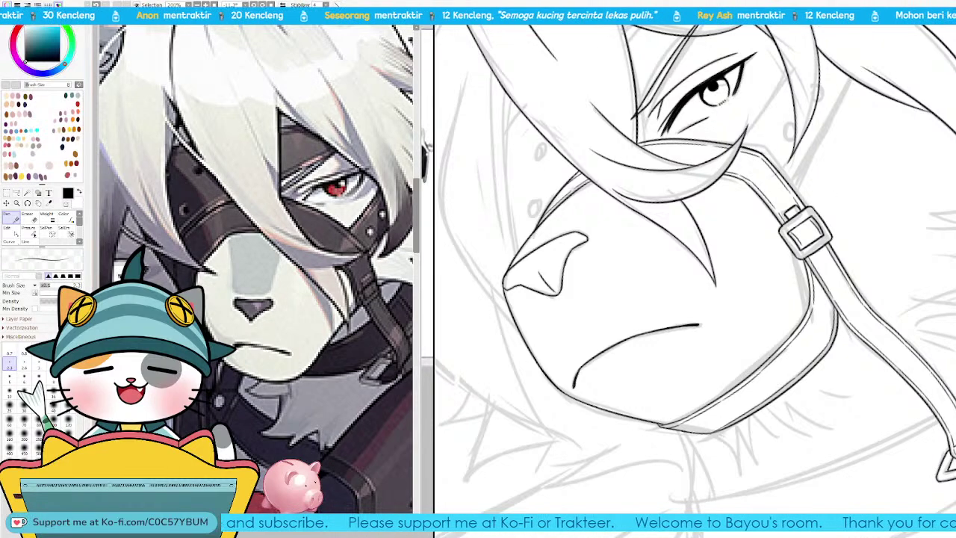
key(End)
key(End)
key(End)
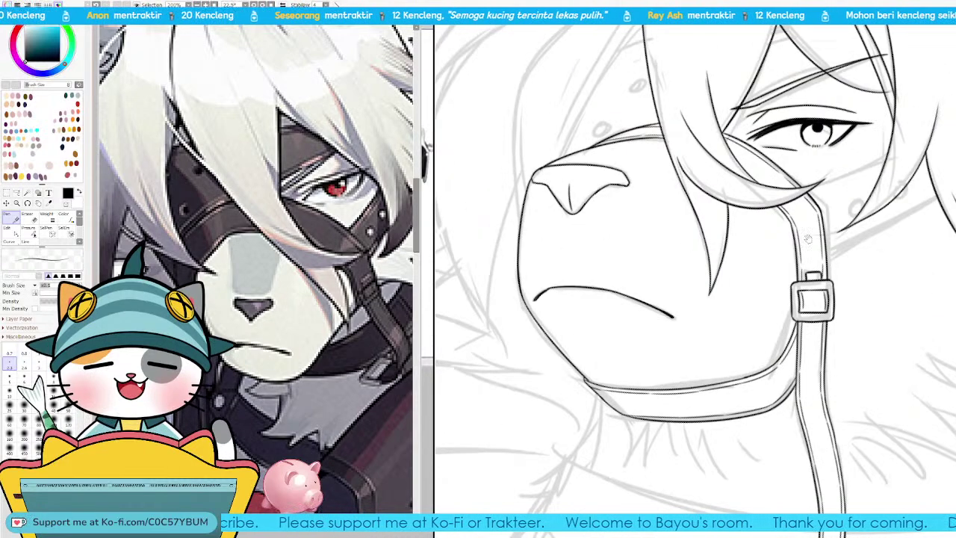
mouse_move(855, 178)
mouse_down()
mouse_move(790, 269)
mouse_move(734, 294)
mouse_up()
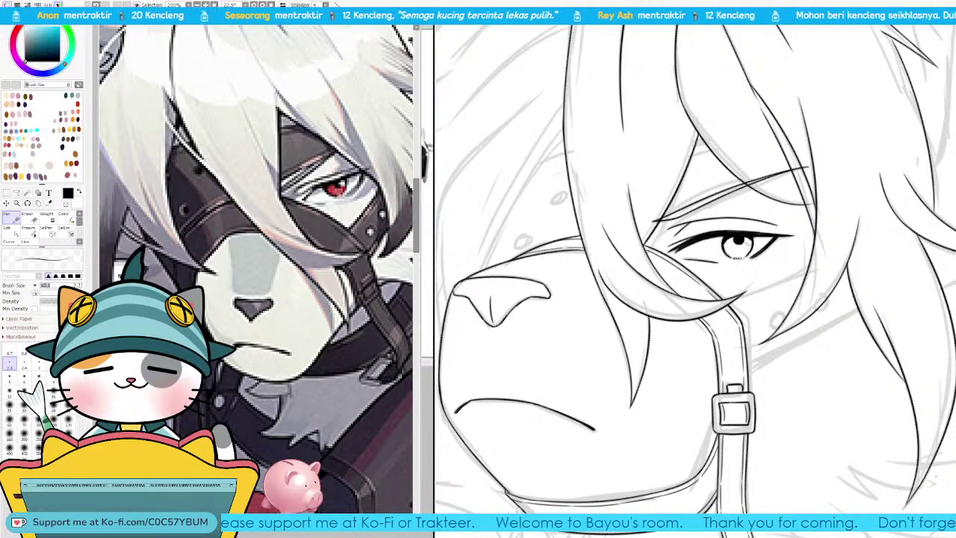
key(ctrl+z)
key(ctrl+y)
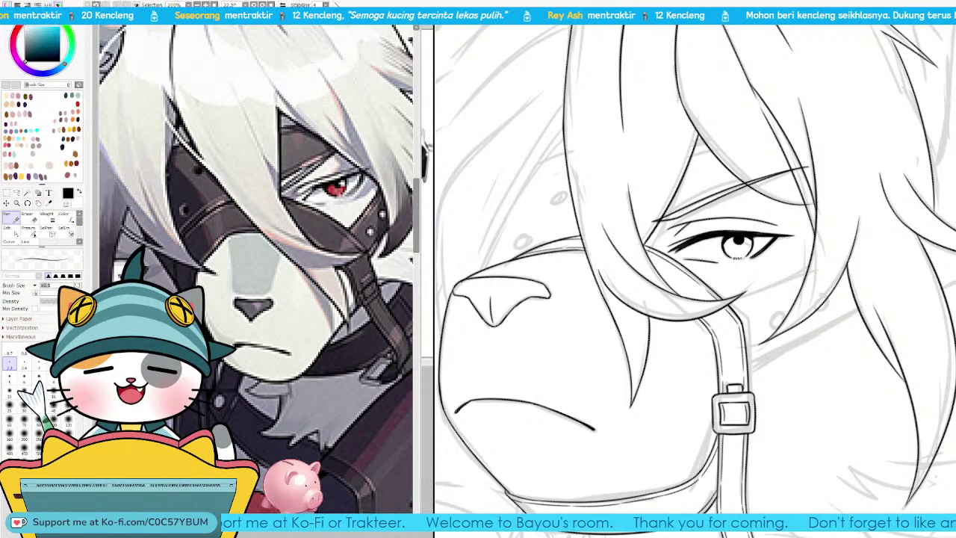
key(ctrl+z)
key(ctrl+y)
key(ctrl+y)
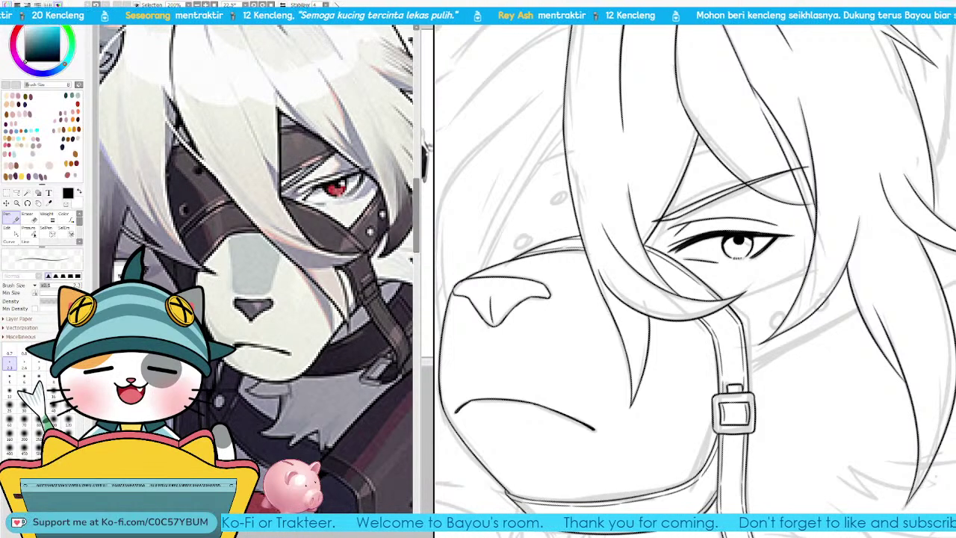
Step: Ink the cheek strap's upper edge below the eye with a slightly thicker pen, from the muzzle strap's bend to the hair lock
key(Delete)
key(Delete)
key(Delete)
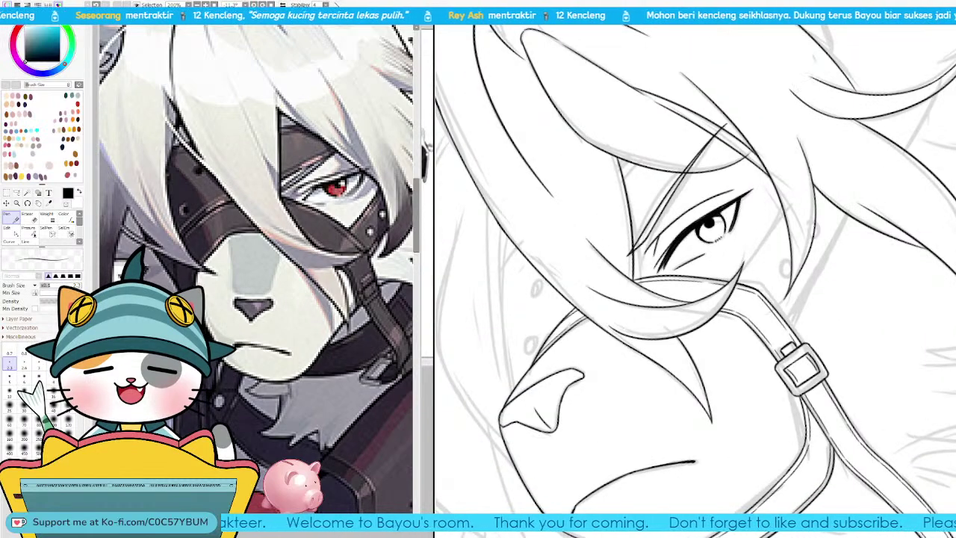
key(Page_Up)
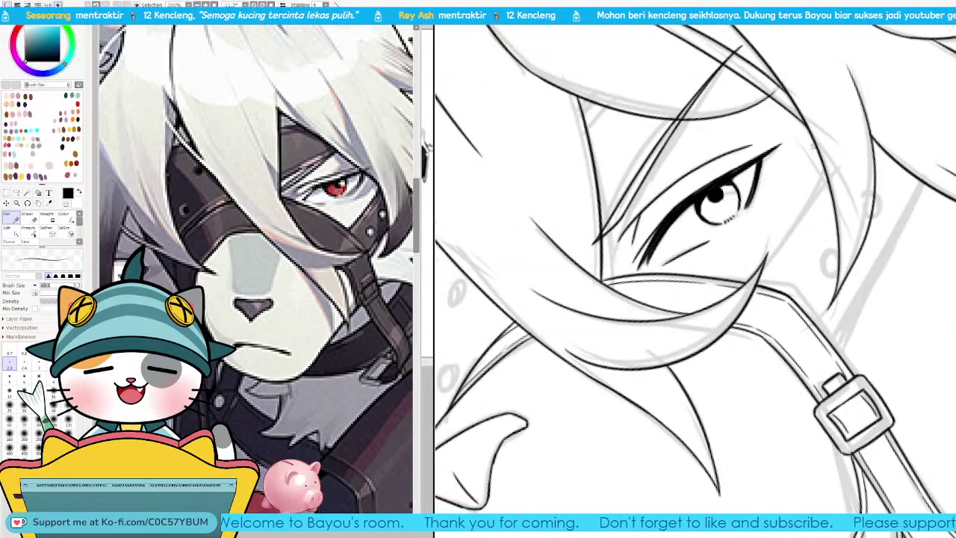
key(Delete)
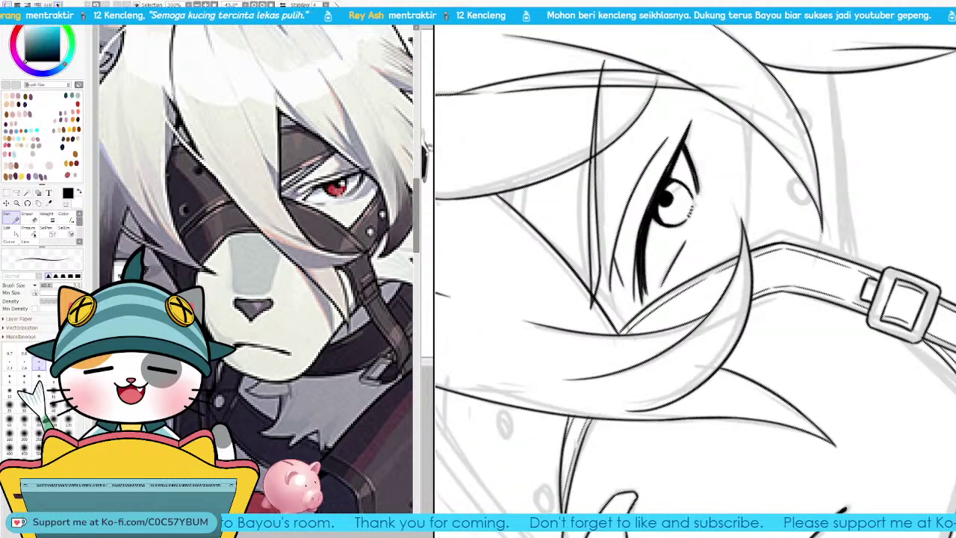
key(bracketleft)
key(bracketleft)
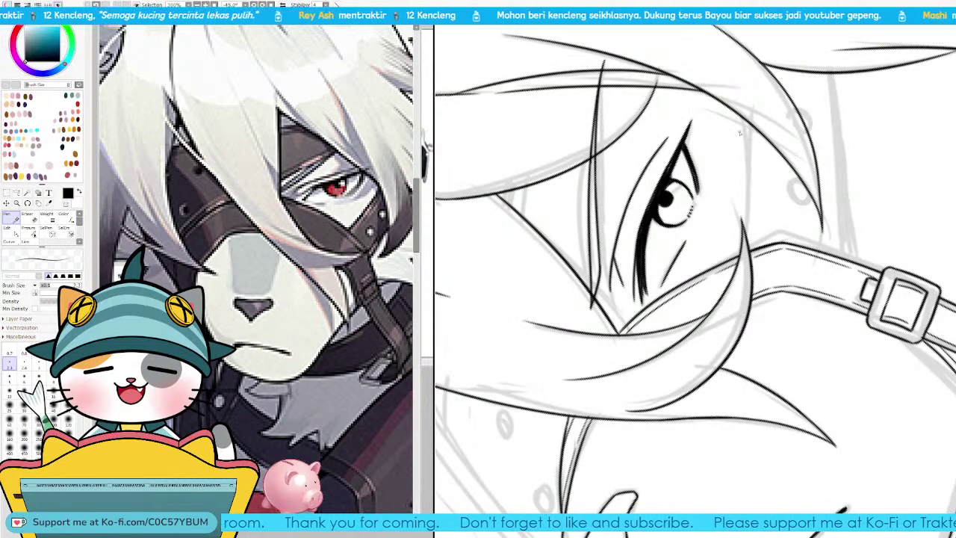
key(bracketright)
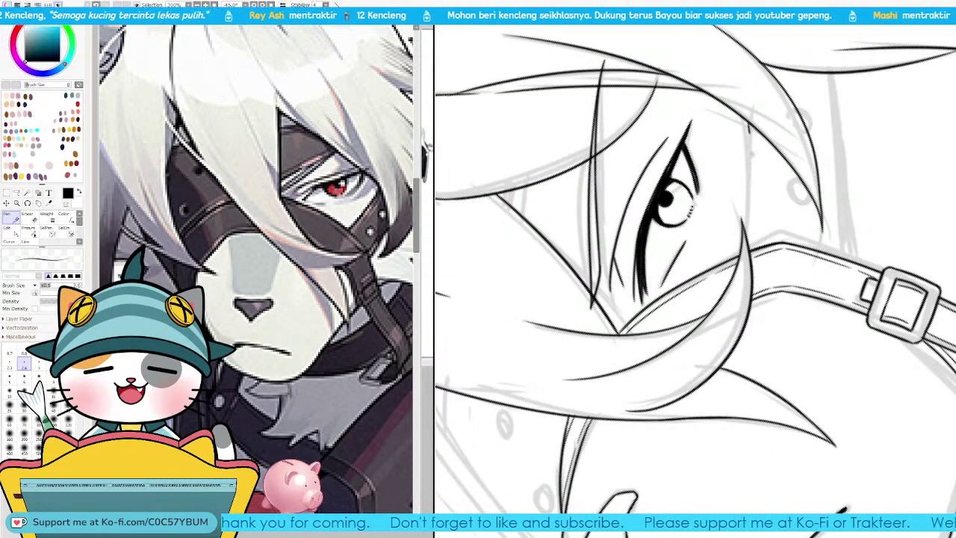
key(Delete)
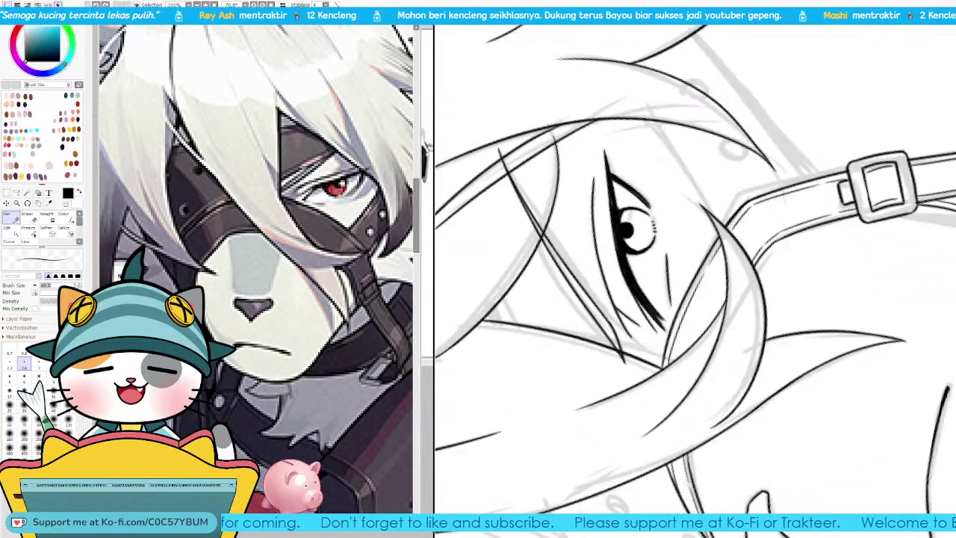
key(Delete)
key(Delete)
key(Delete)
key(Delete)
key(Delete)
key(Delete)
key(Delete)
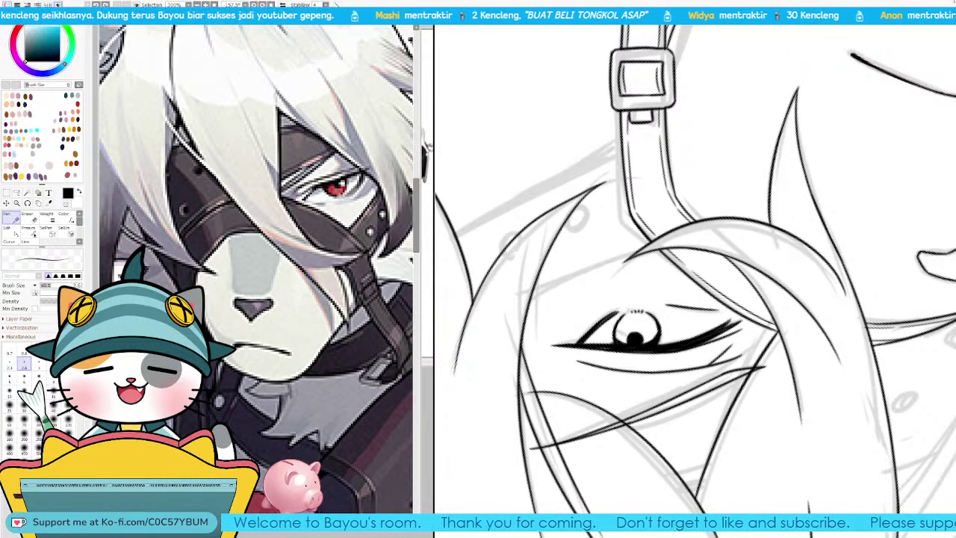
key(Delete)
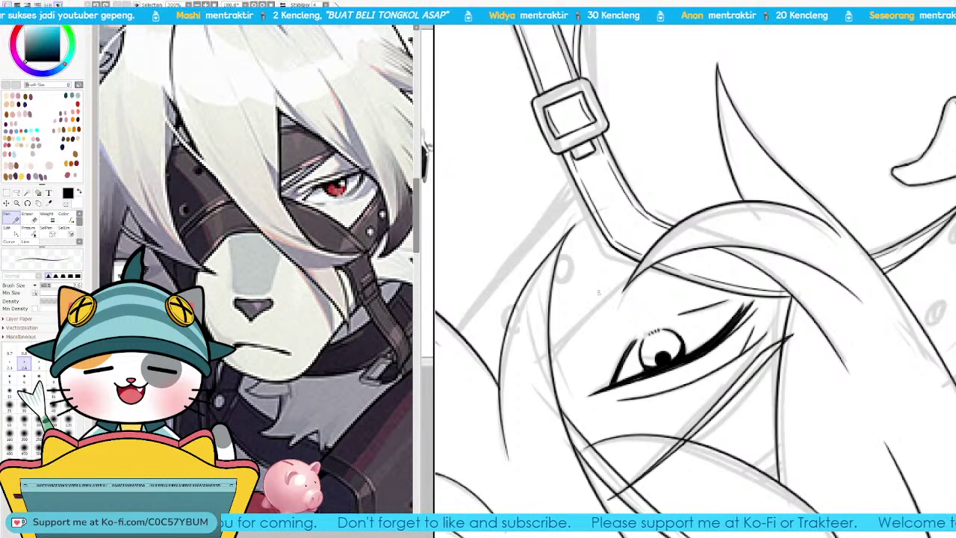
mouse_move(551, 355)
mouse_down()
mouse_move(617, 256)
mouse_move(551, 352)
mouse_up()
key(ctrl+z)
Step: Enlarge the pen one size and ink the cheek strap's lower edge from the hair outline to the muzzle strap above the buckle
key(])
drag(596, 262, 731, 251)
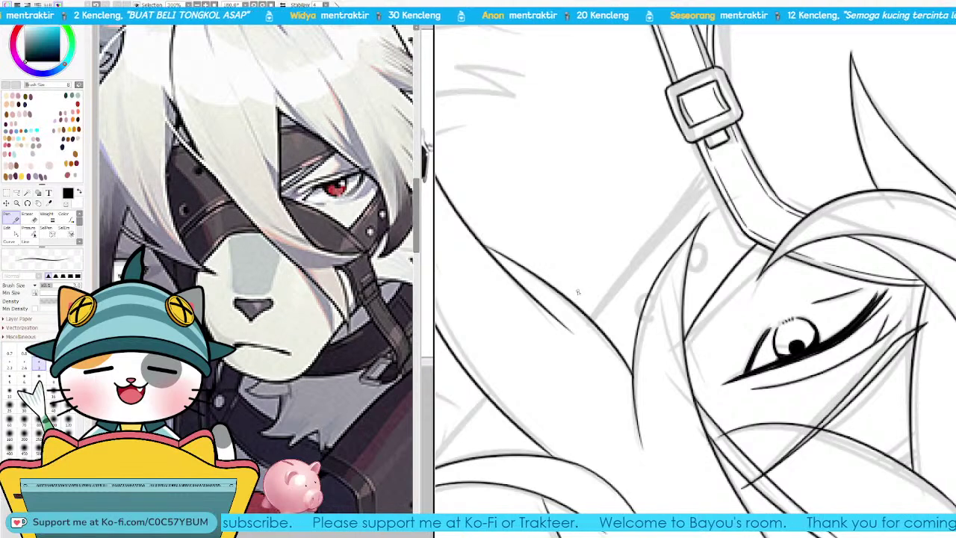
drag(577, 298, 702, 168)
key(ctrl+z)
drag(577, 299, 691, 183)
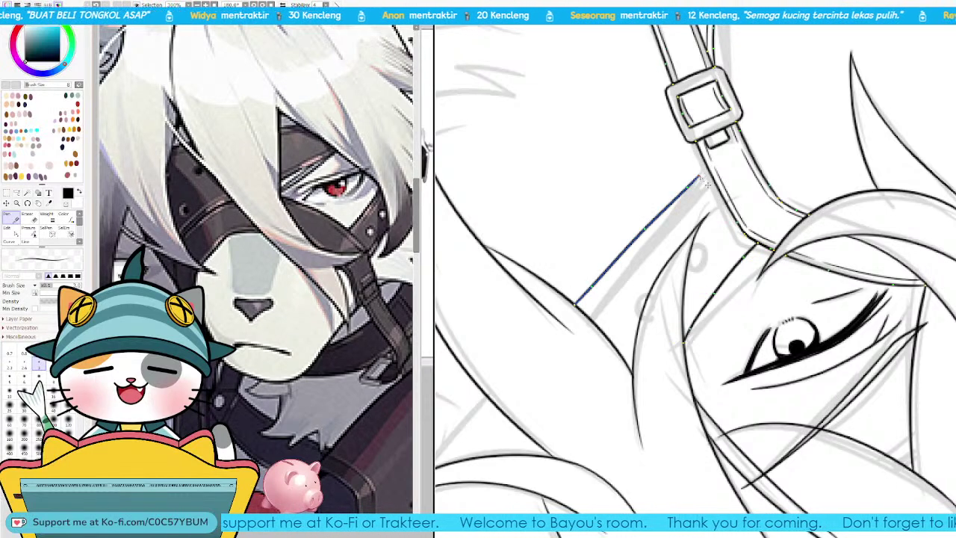
key(ctrl+z)
drag(575, 304, 710, 172)
key(Home)
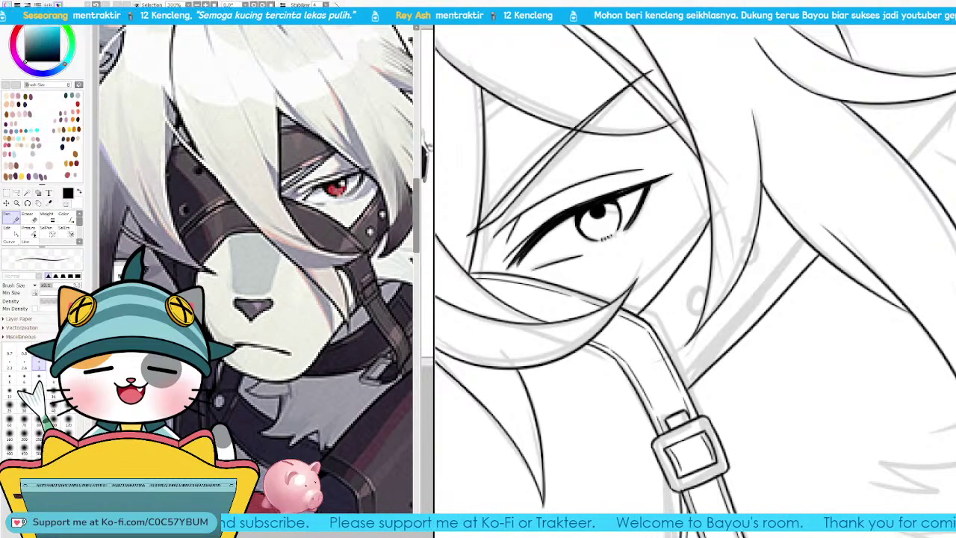
Step: Ink a finer line just below the cheek strap's upper edge, parallel to it, from the muzzle strap's bend to the hair lock
key(End)
key(End)
key(End)
drag(696, 228, 754, 180)
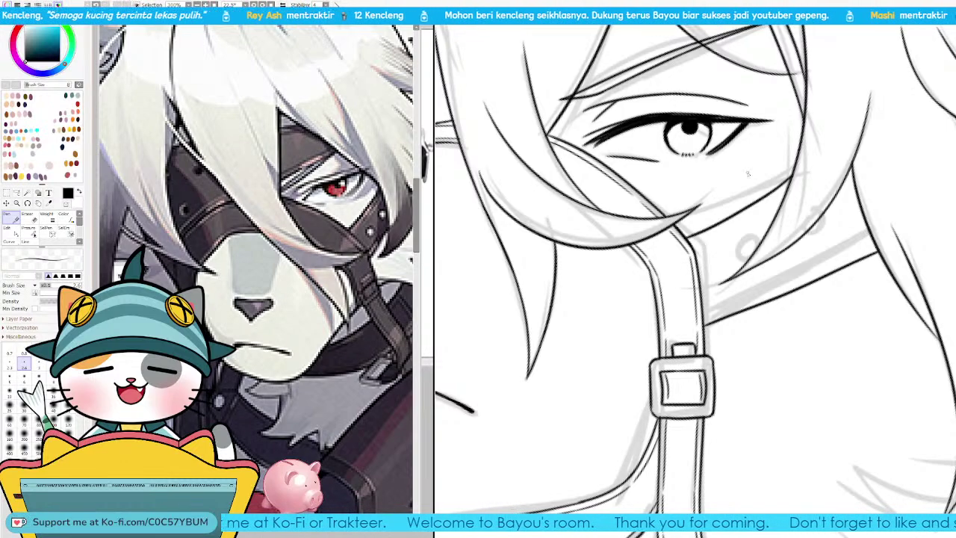
key(Delete)
mouse_move(717, 260)
mouse_down()
mouse_move(670, 308)
mouse_move(717, 234)
mouse_up()
key(ctrl+z)
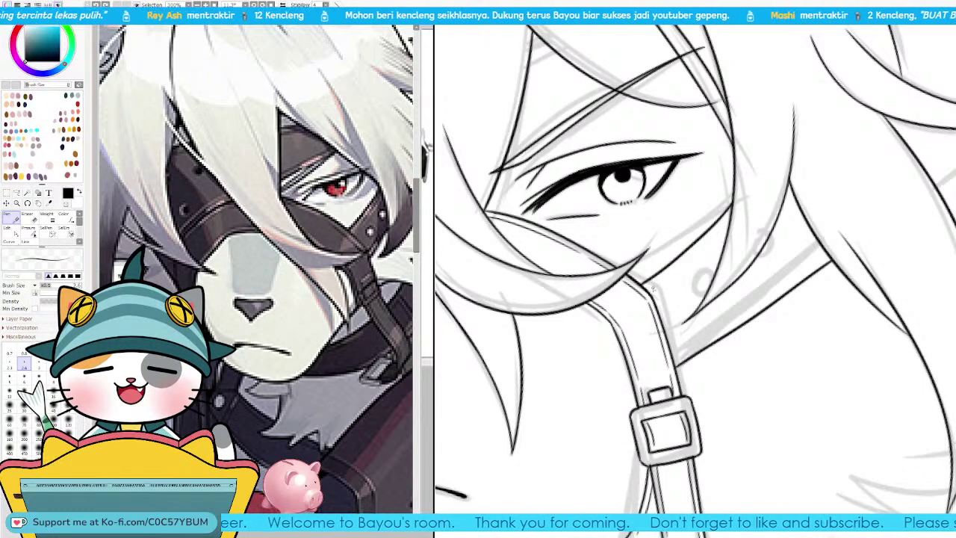
drag(649, 288, 723, 228)
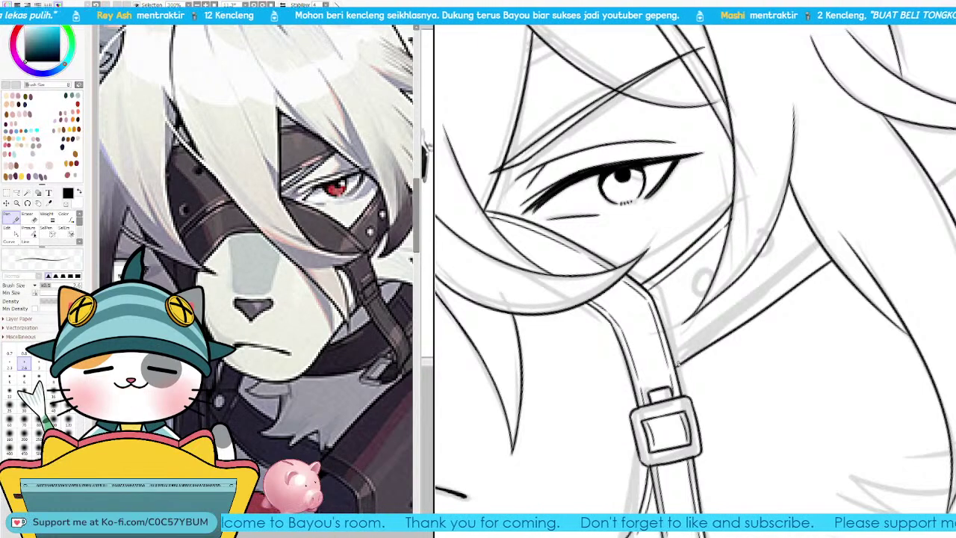
Step: Ink the lower edge of the cheek strap from the buckle strap to the hair lock, with a broken inner stitch line parallel to it
drag(676, 364, 832, 260)
key(ctrl+z)
drag(676, 358, 782, 289)
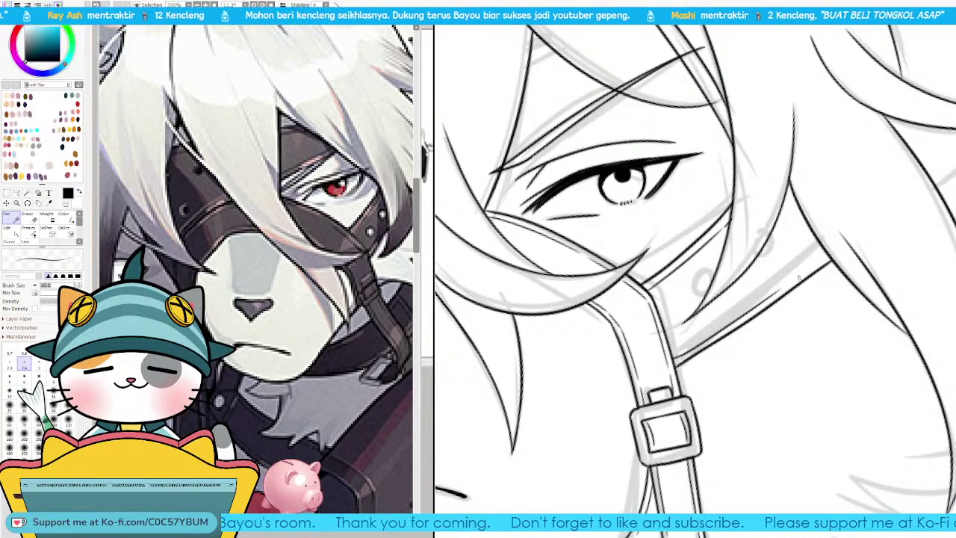
key(ctrl+z)
drag(676, 358, 792, 284)
key(ctrl+z)
drag(676, 365, 831, 262)
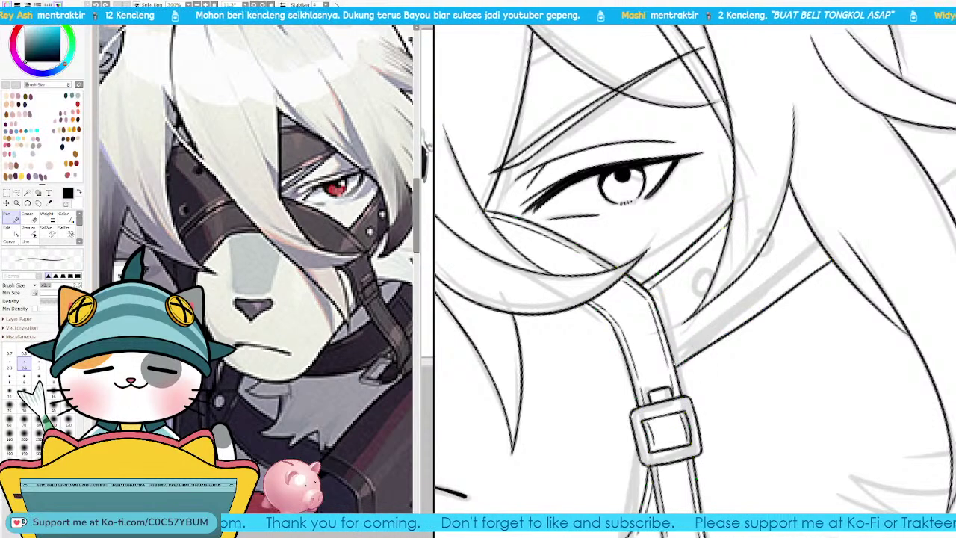
drag(783, 287, 829, 256)
key(ctrl+z)
key(ctrl+z)
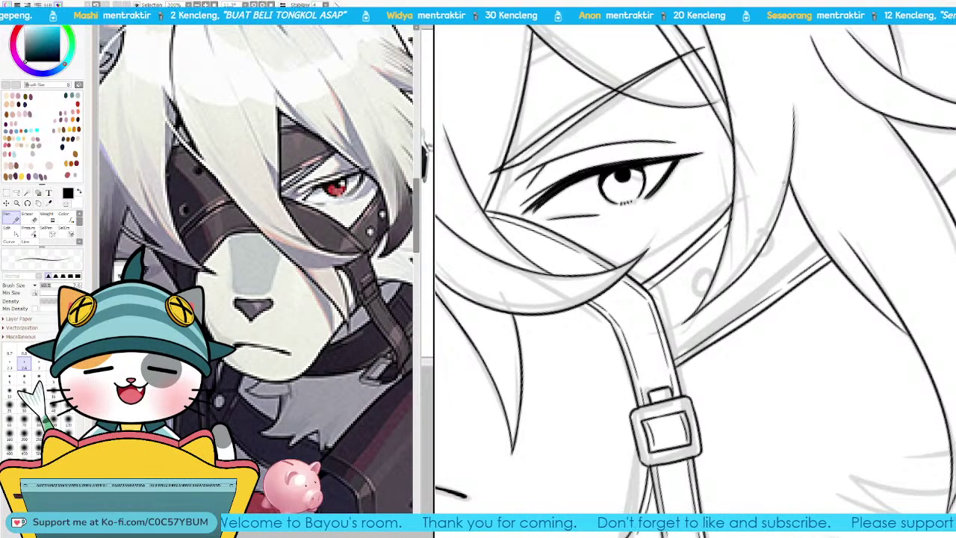
key(ctrl)
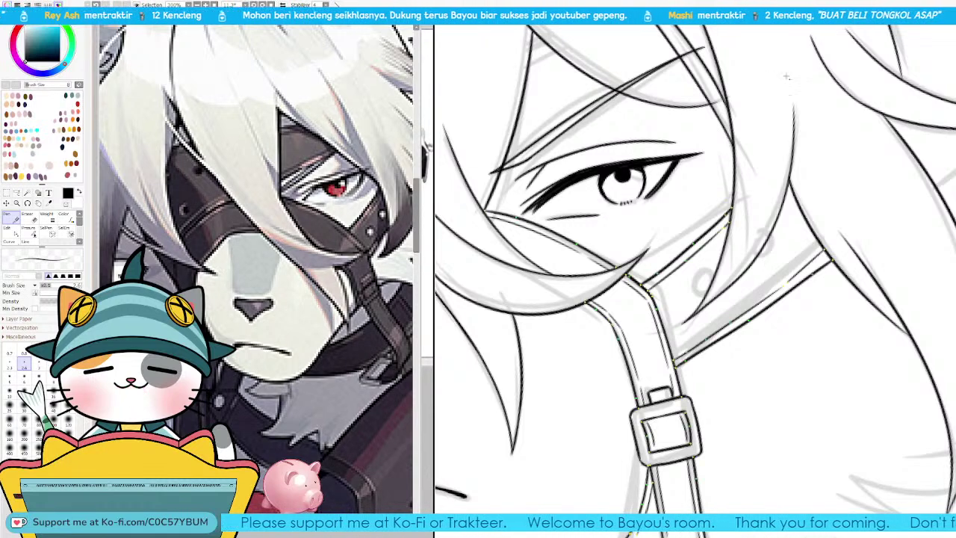
Step: Create a new blank canvas and enlarge its window so the whole page fits
key(ctrl+n)
click(462, 366)
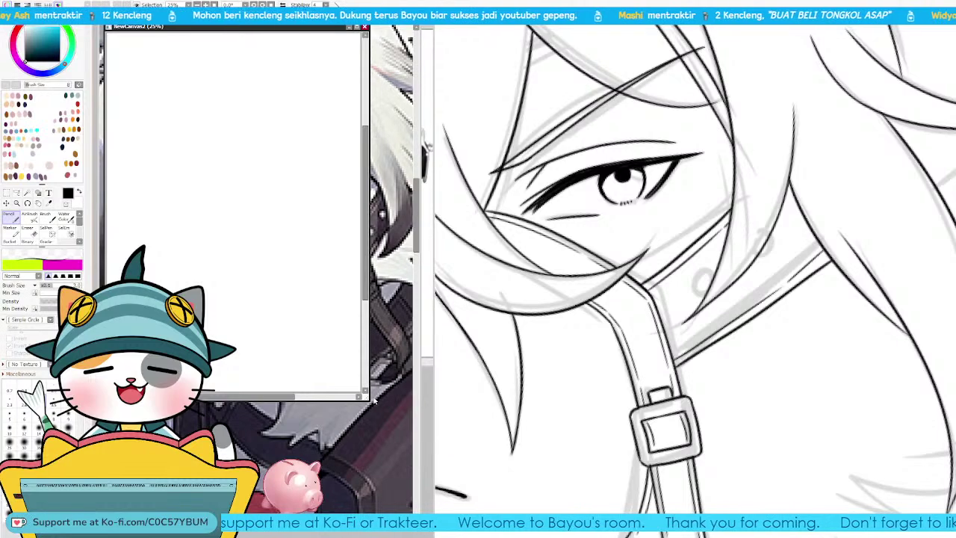
drag(368, 400, 882, 463)
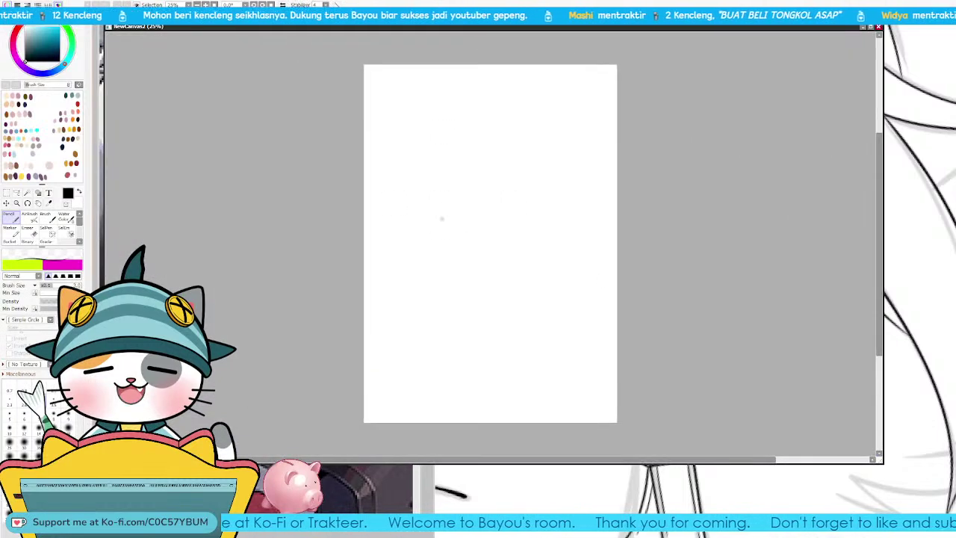
Step: Doodle a stepped surface with a two-circle box, a small oval and a hooked shape on the new canvas, and minimise that canvas
drag(396, 231, 501, 223)
mouse_move(397, 240)
mouse_down()
mouse_move(511, 238)
mouse_move(505, 197)
mouse_move(593, 195)
mouse_up()
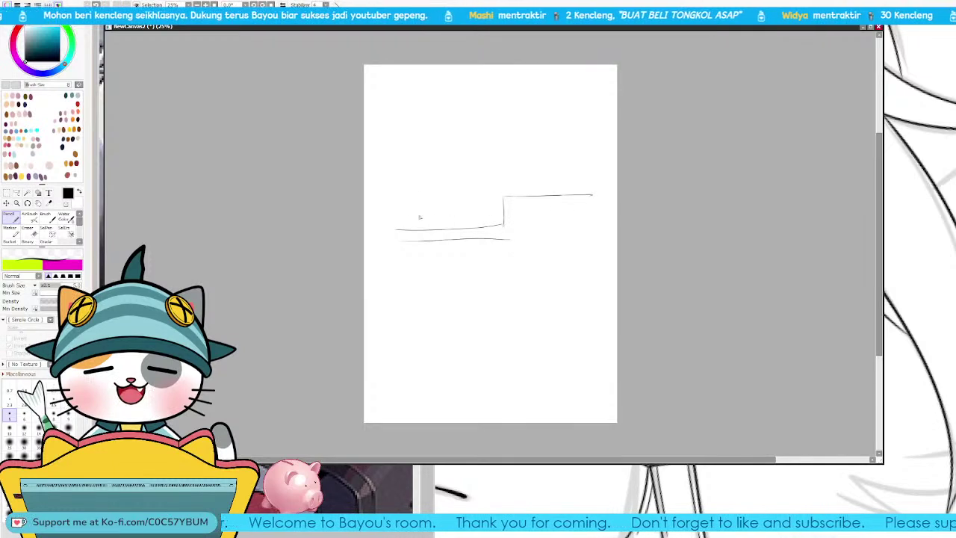
drag(428, 214, 461, 212)
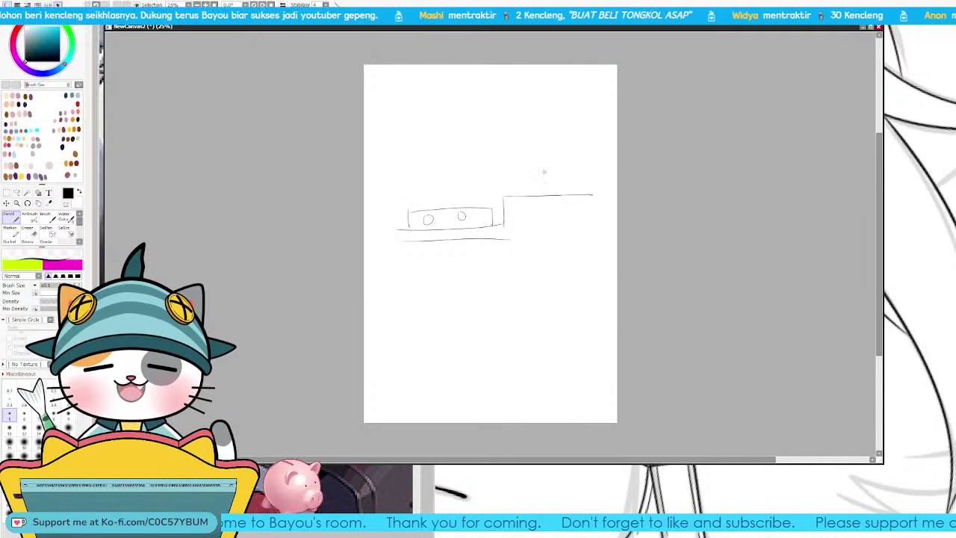
drag(534, 162, 549, 179)
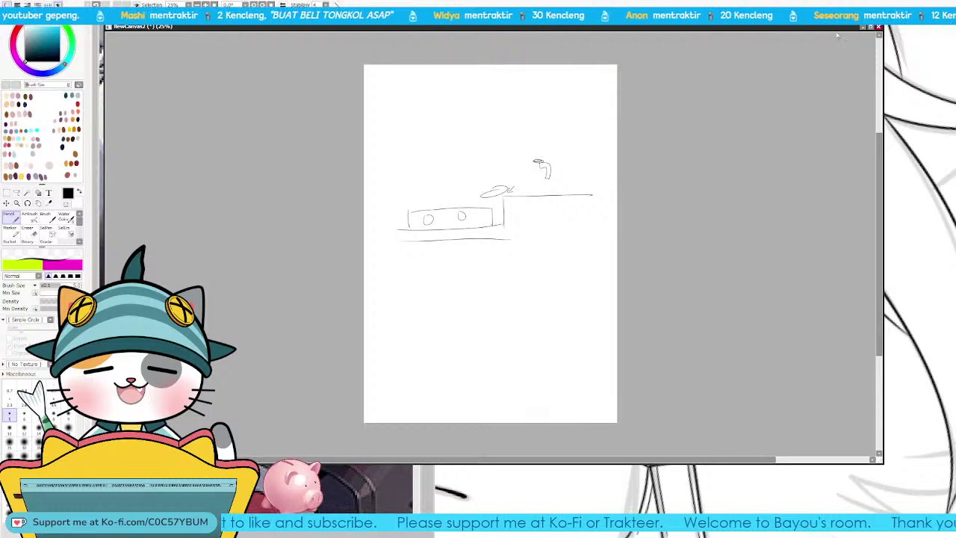
click(862, 27)
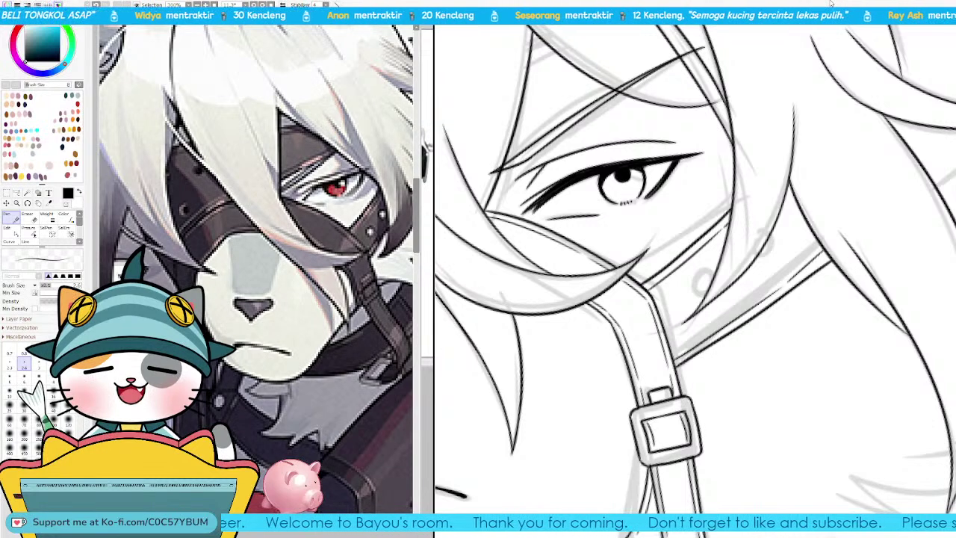
Step: Touch up the cheek strap's inner stitch line near the hair lock and at its end by the buckle strap
drag(827, 262, 747, 263)
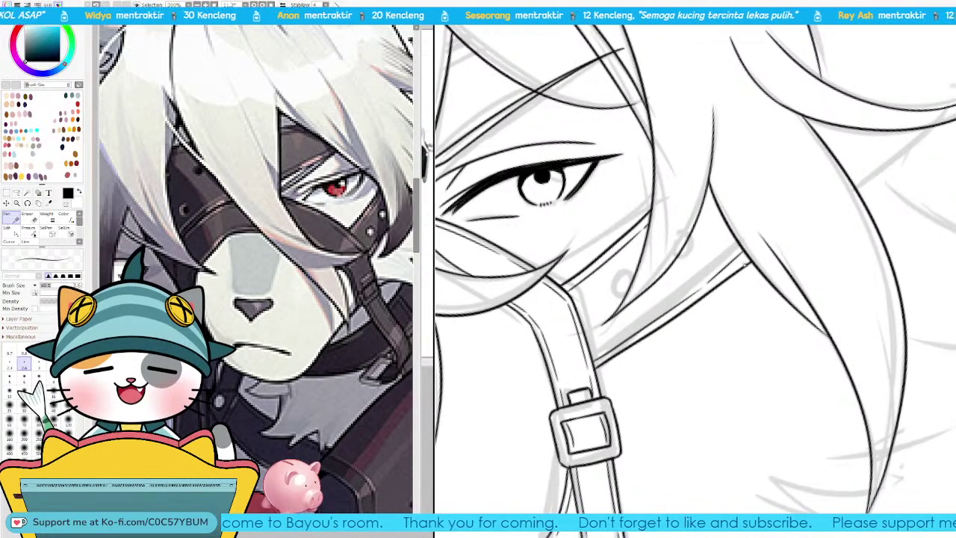
drag(708, 287, 736, 272)
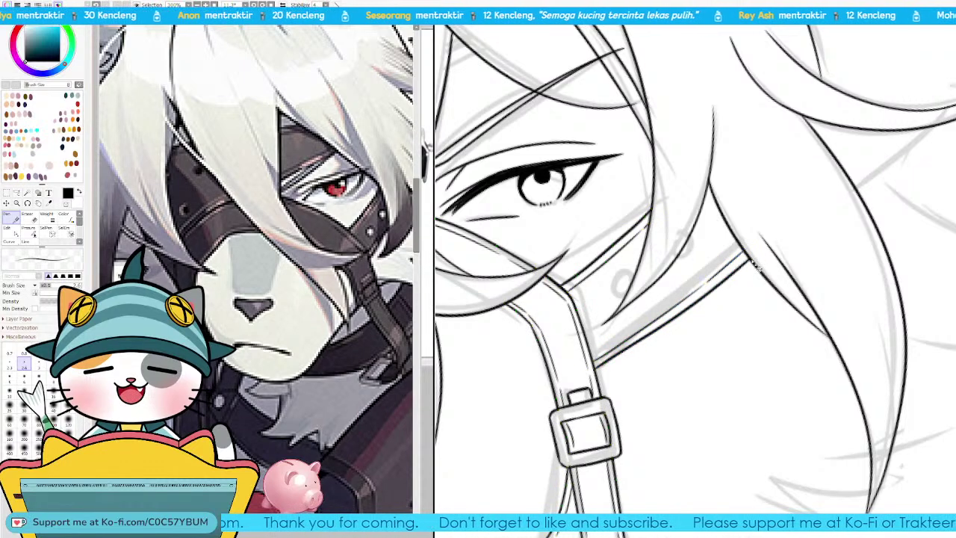
drag(623, 347, 610, 359)
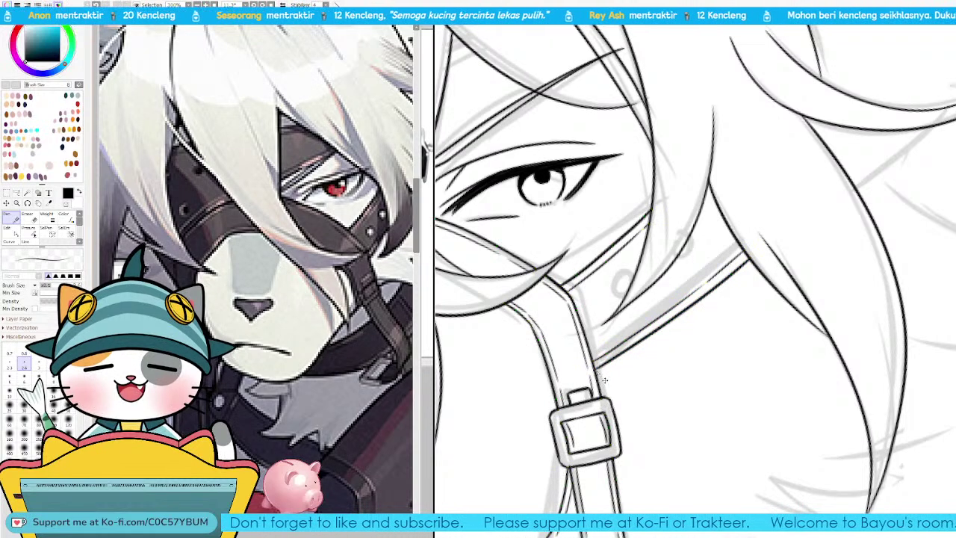
Step: Ink the strap section visible between the long hair lock and the upper curved lock as two parallel lines
drag(807, 298, 680, 364)
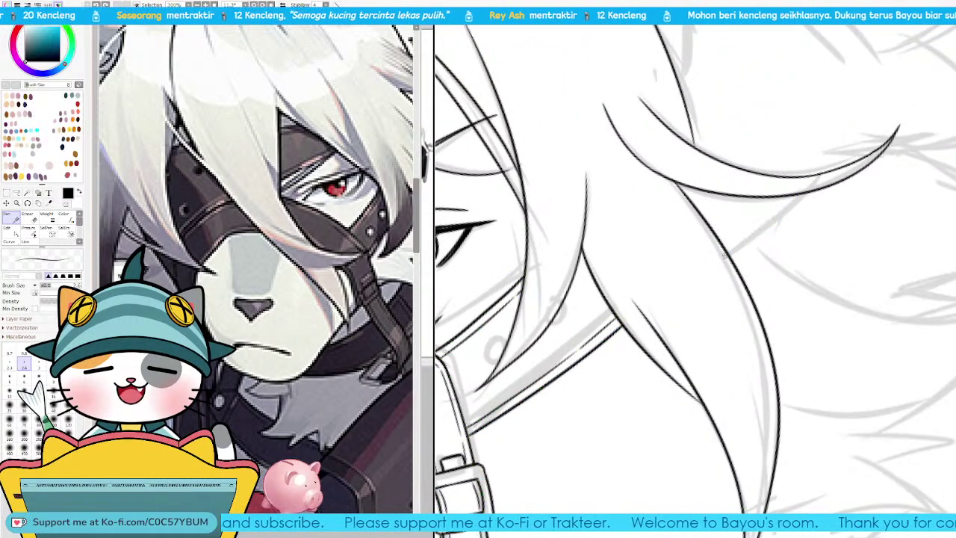
drag(726, 254, 796, 199)
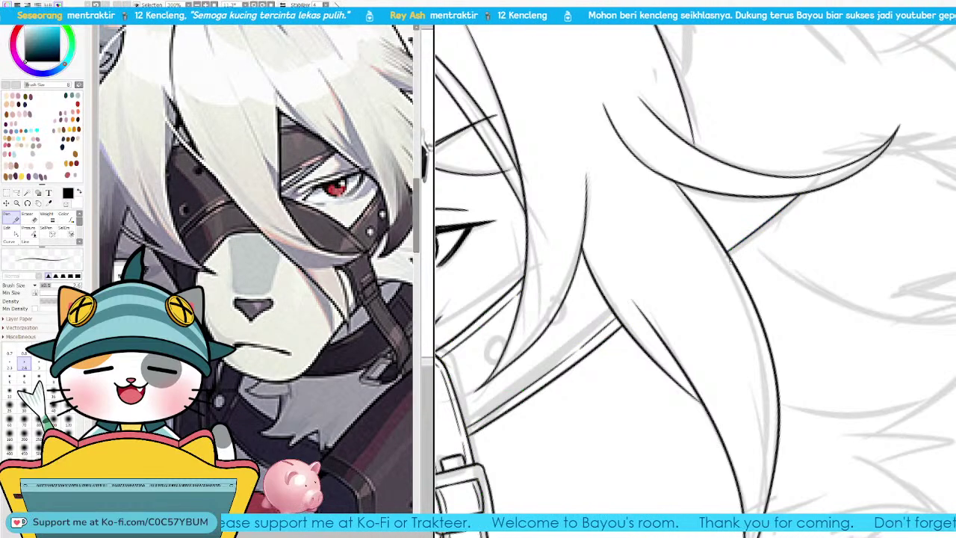
drag(757, 287, 722, 298)
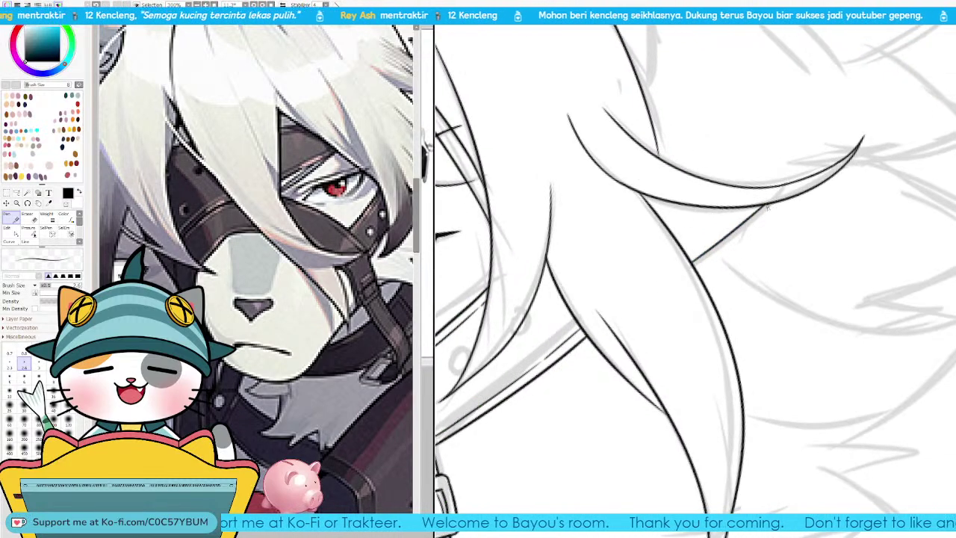
drag(688, 258, 748, 212)
key(ctrl+z)
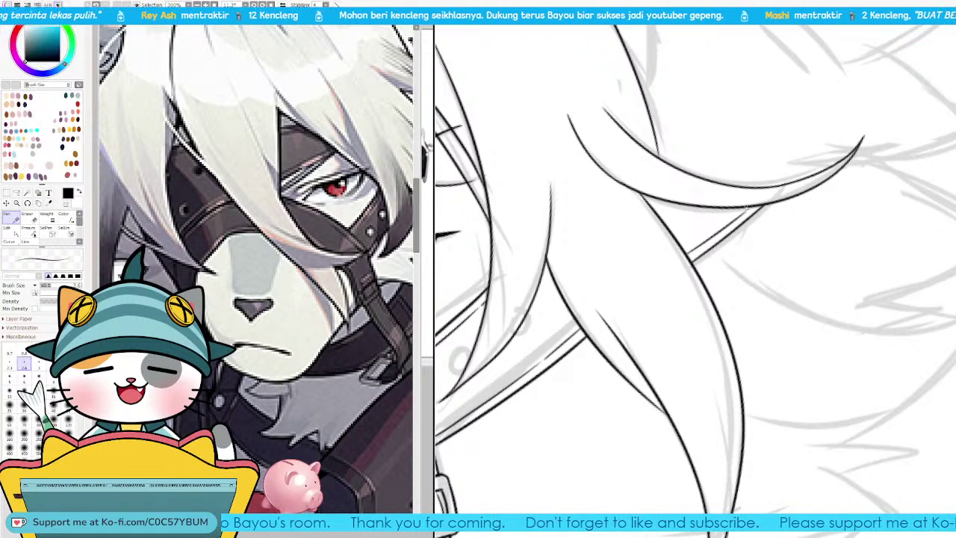
Step: Adjust the ends of the two upper cheek-strap lines below the eye so they meet the hair strand cleanly
key(Page_Down)
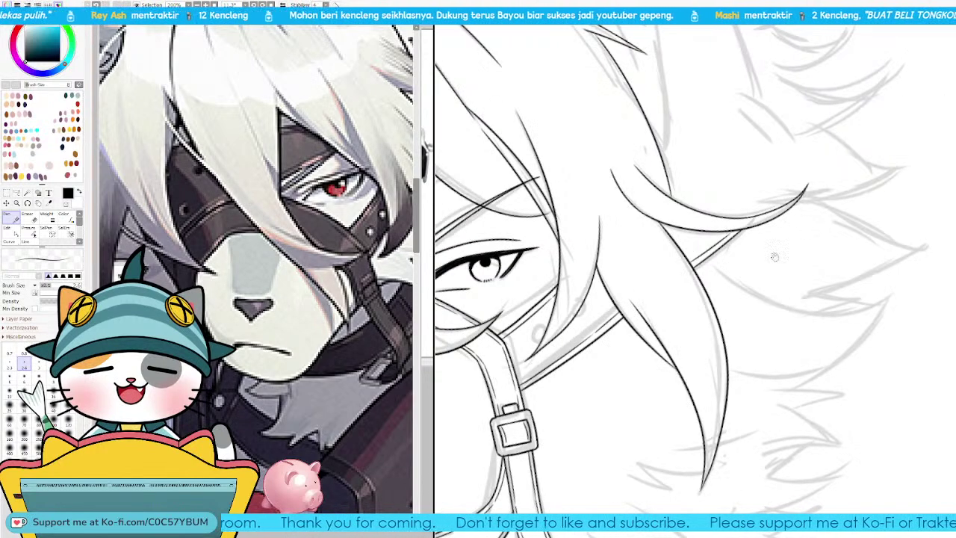
drag(776, 258, 887, 226)
scroll(886, 226, up, 4)
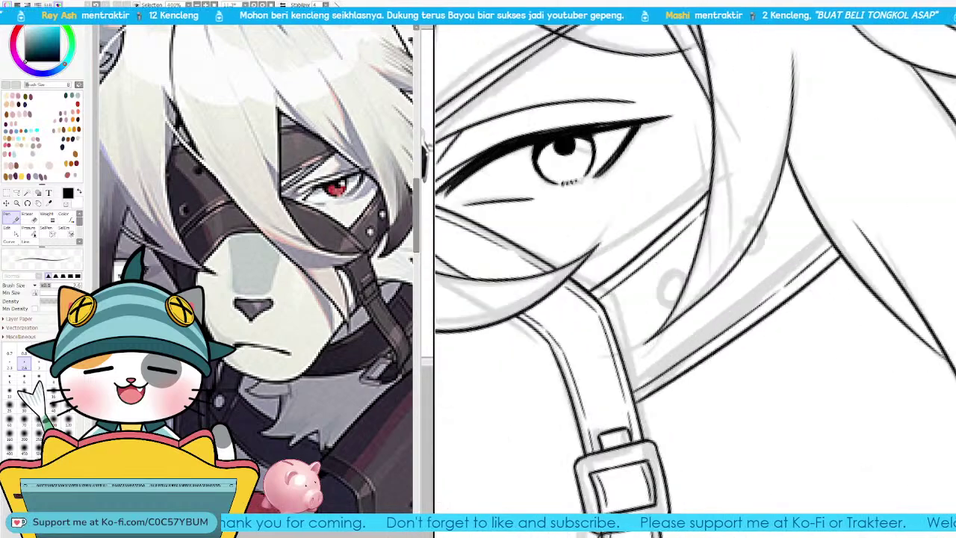
drag(714, 315, 740, 375)
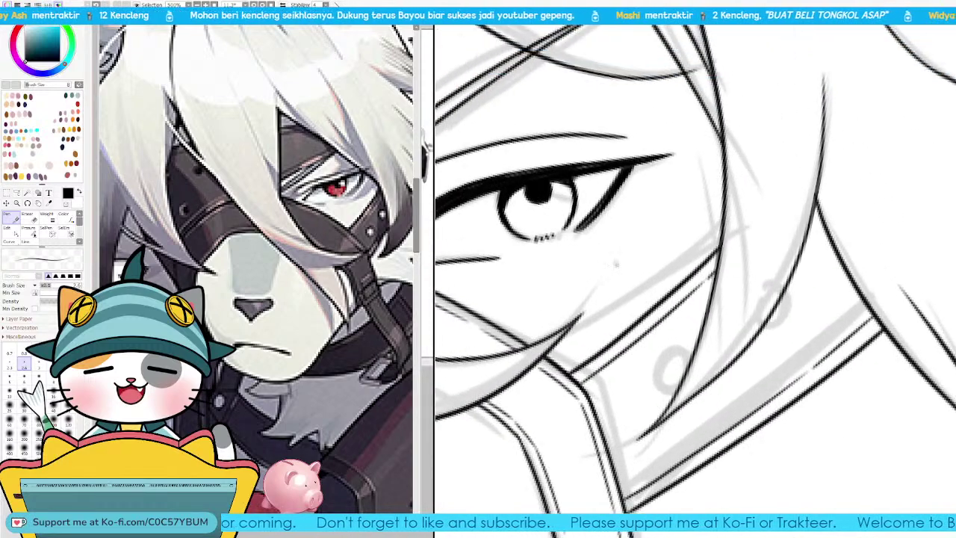
drag(708, 284, 715, 272)
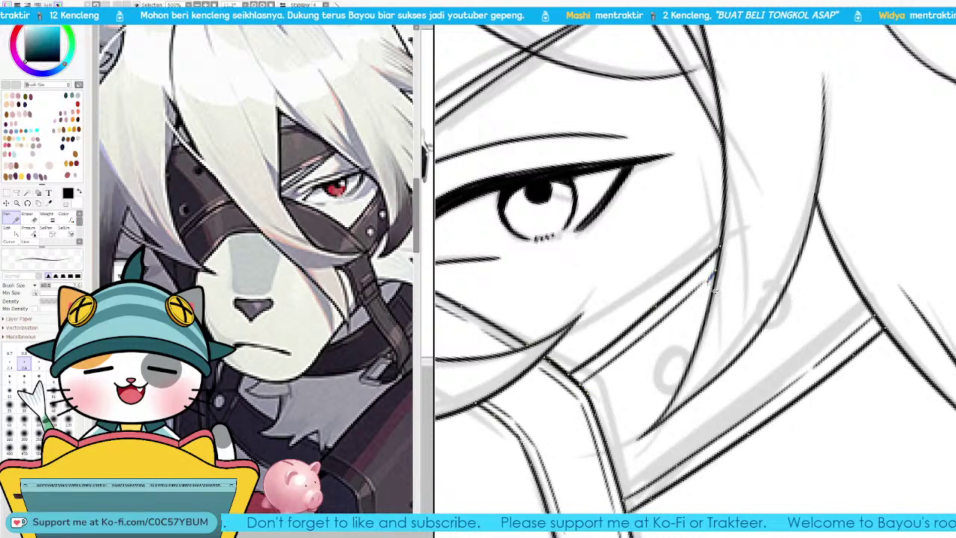
mouse_move(572, 373)
mouse_down()
mouse_move(672, 310)
mouse_move(719, 252)
mouse_up()
drag(656, 306, 657, 304)
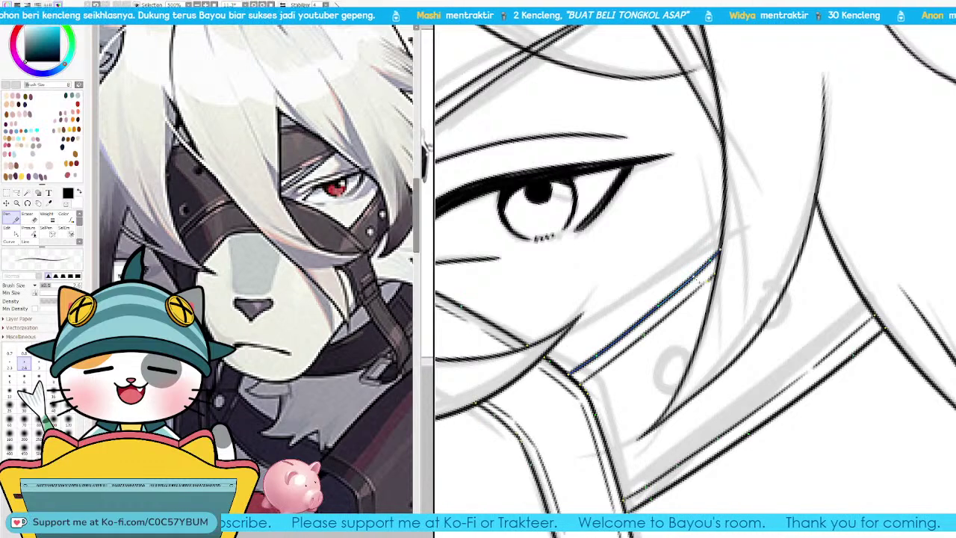
drag(720, 252, 718, 256)
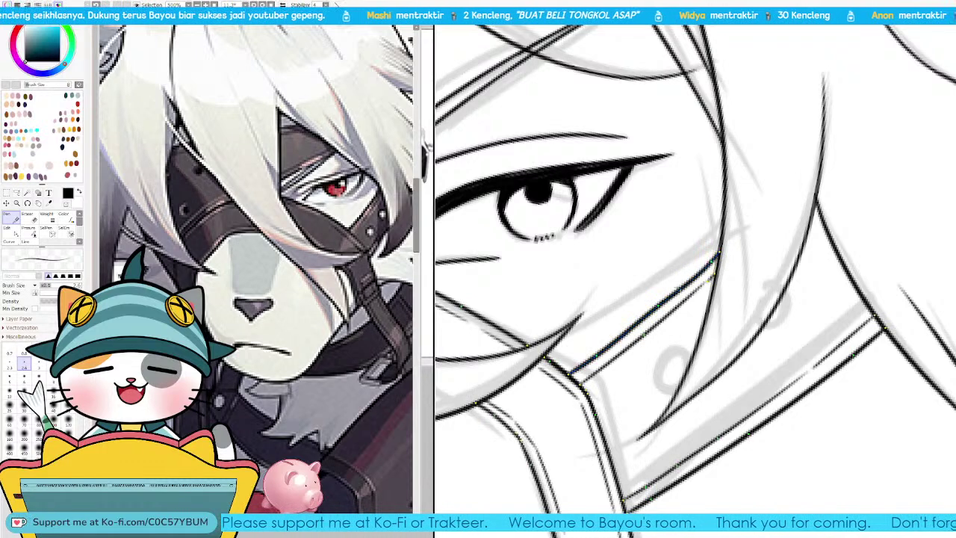
drag(664, 308, 667, 315)
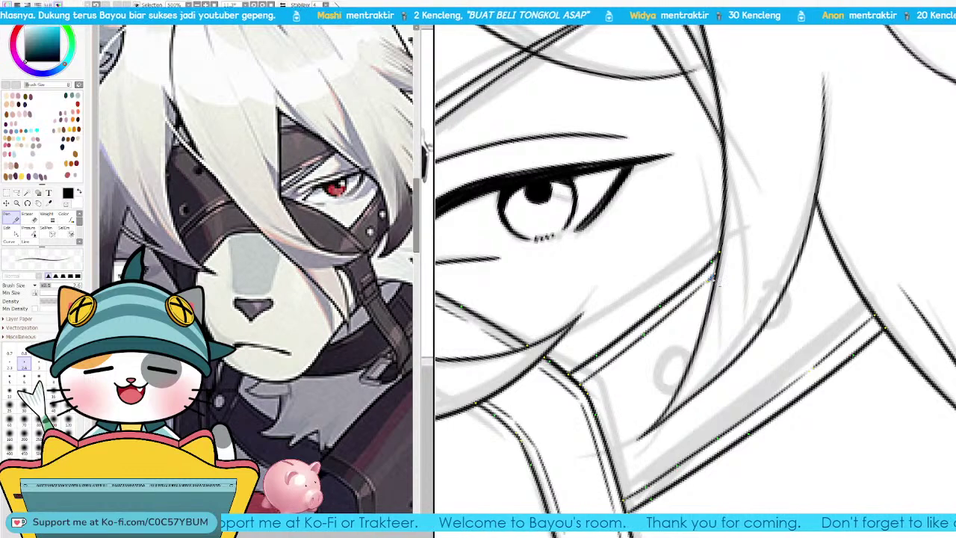
drag(713, 291, 723, 284)
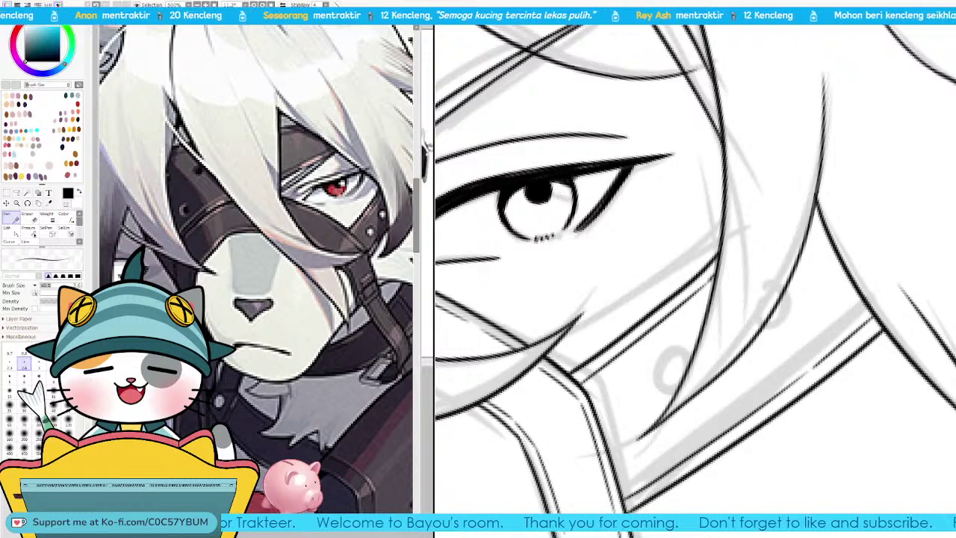
Step: Check the inked cheek strap, buckle strap and nearby hair locks against the sketch underneath
scroll(693, 275, down, 3)
drag(901, 307, 755, 354)
mouse_move(666, 440)
mouse_down()
mouse_move(758, 297)
mouse_move(802, 291)
mouse_move(815, 334)
mouse_up()
scroll(800, 310, up, 4)
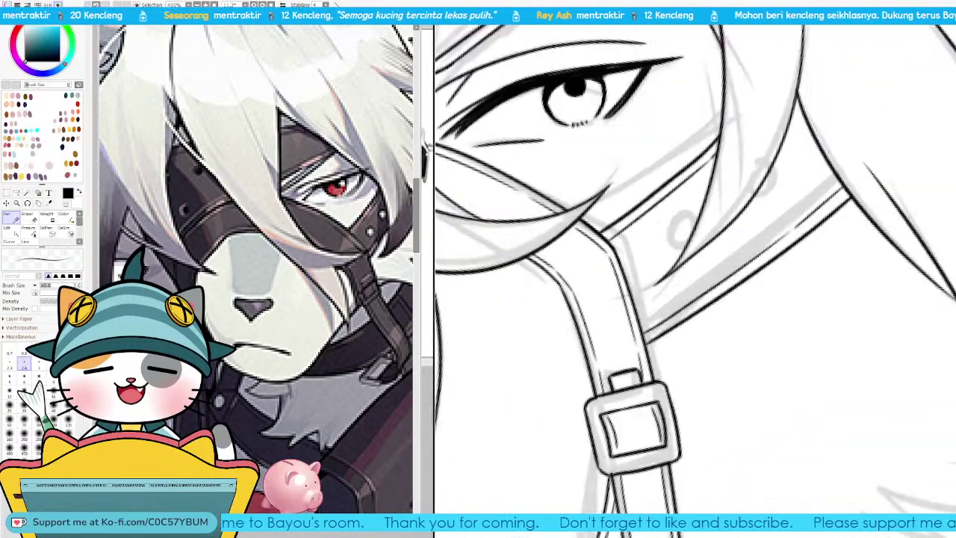
drag(801, 311, 821, 269)
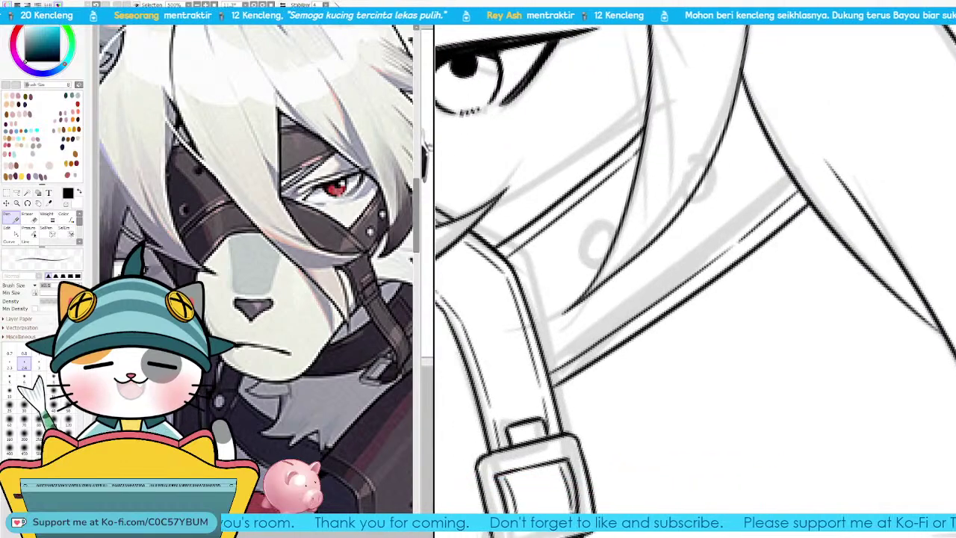
scroll(821, 262, down, 2)
drag(838, 209, 850, 279)
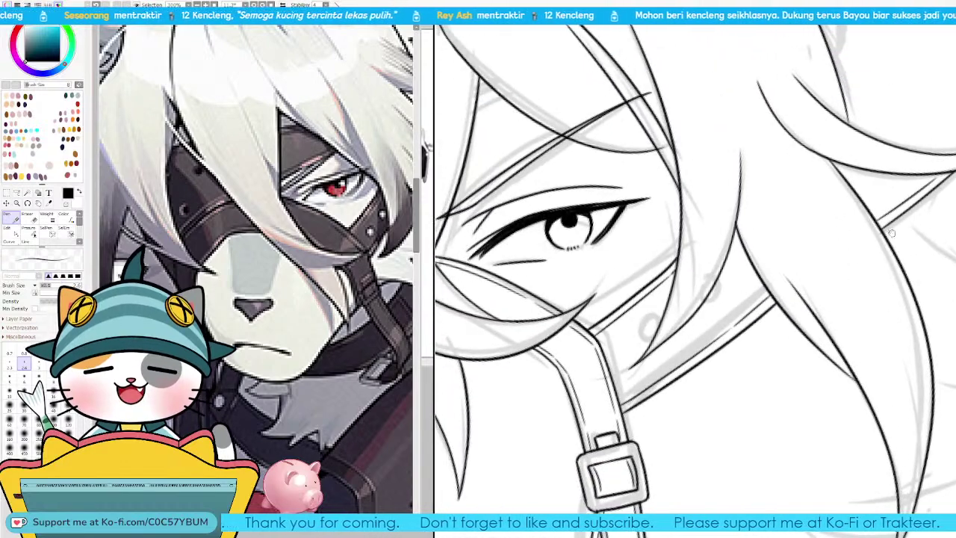
drag(847, 313, 855, 200)
drag(853, 250, 878, 224)
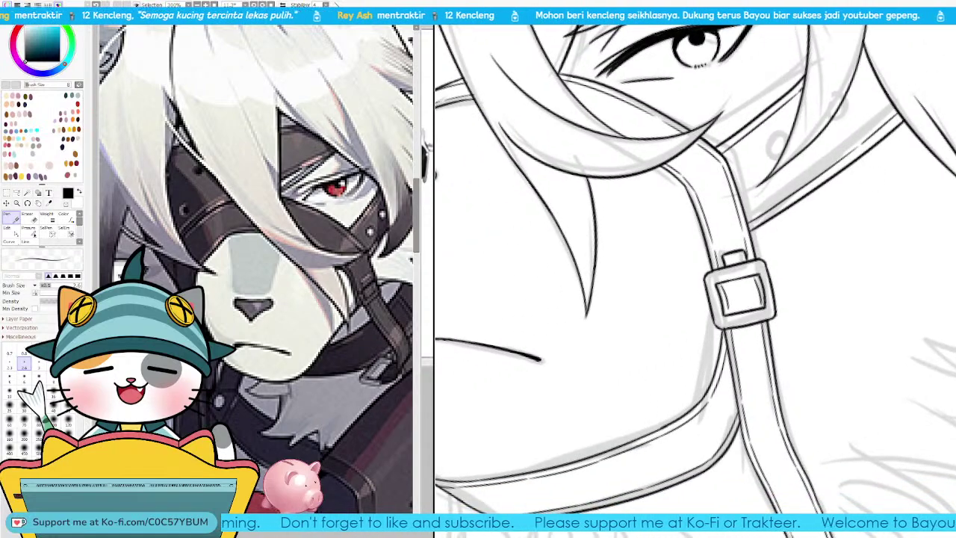
Step: Ink a seam across the strap bend above the buckle, clean up the stitch line there and add an inner line along the seam
key(Delete)
key(Delete)
key(Page_Up)
mouse_move(649, 186)
mouse_down()
mouse_move(719, 290)
mouse_move(743, 224)
mouse_up()
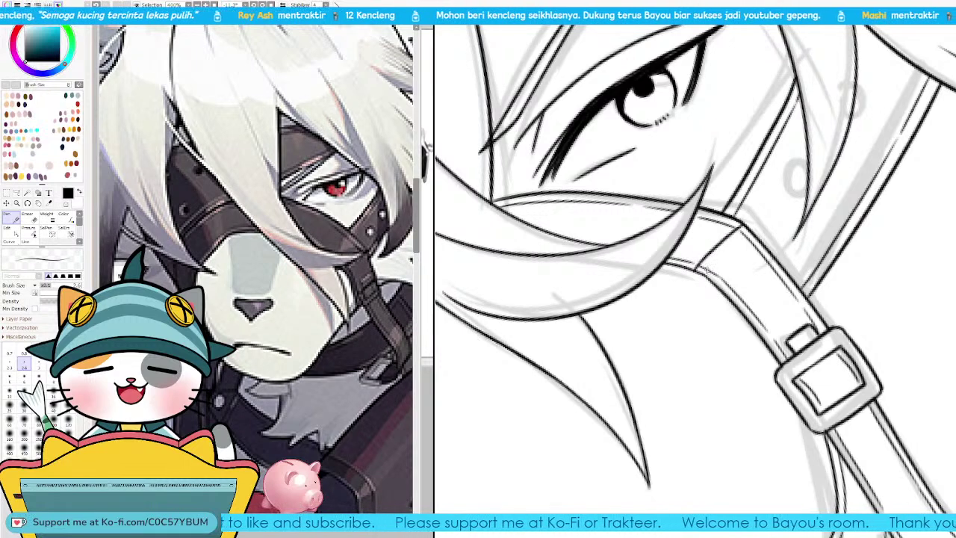
key(ctrl+z)
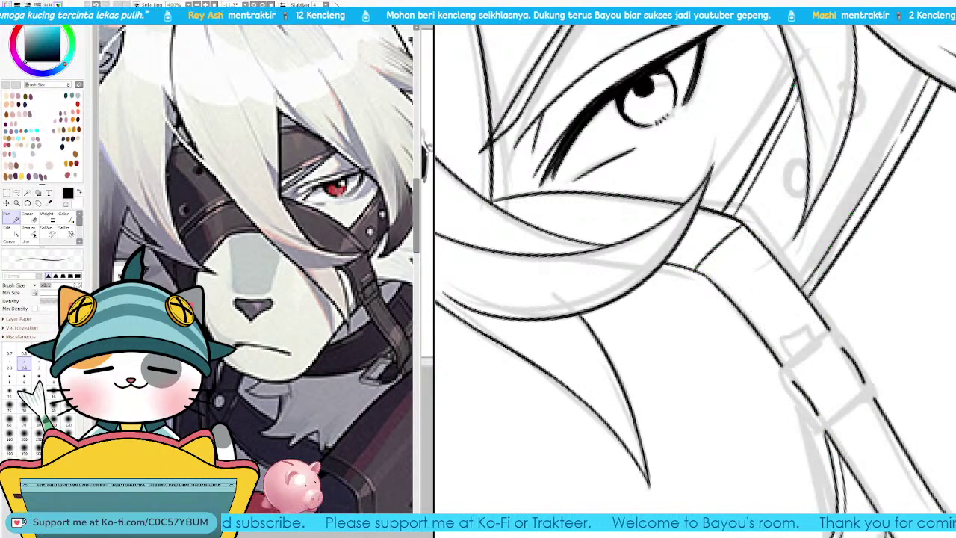
key(ctrl+y)
key(e)
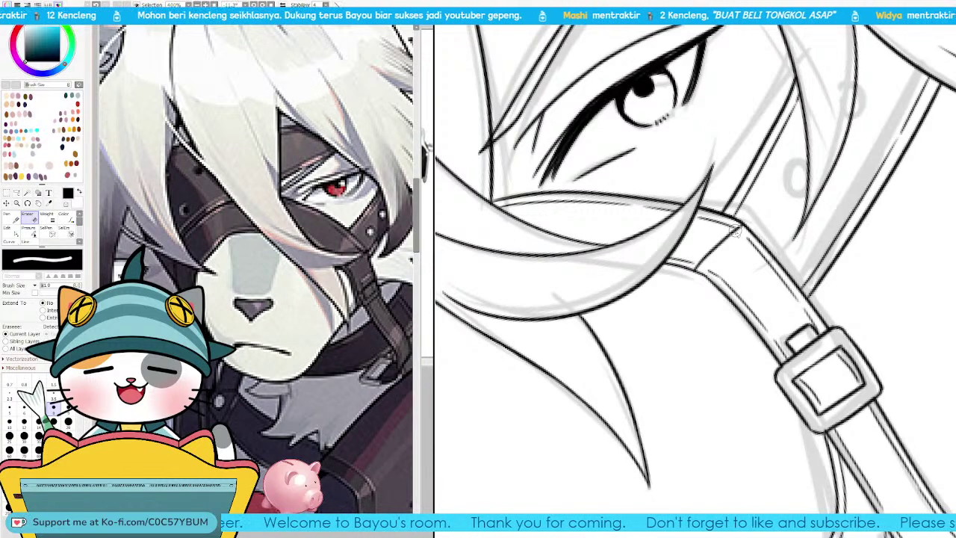
key(n)
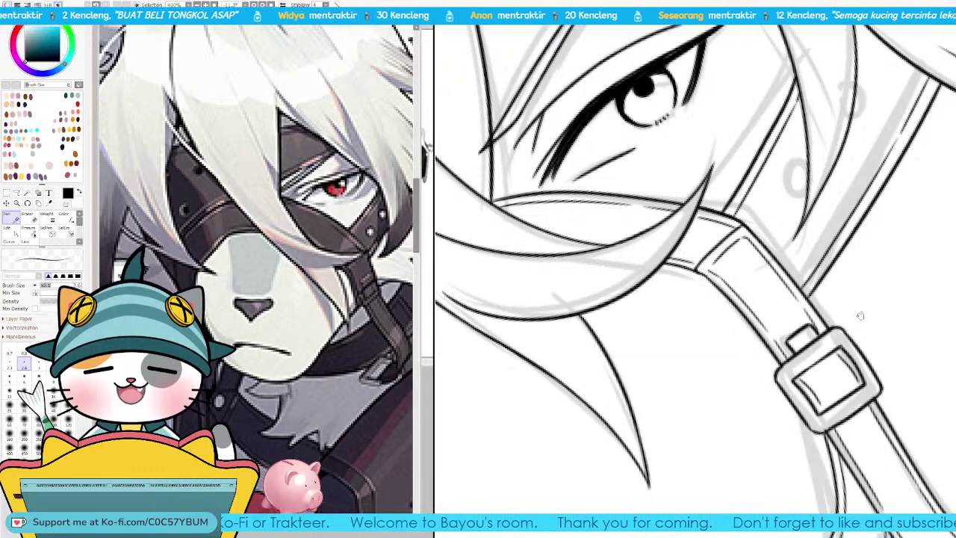
drag(858, 298, 704, 286)
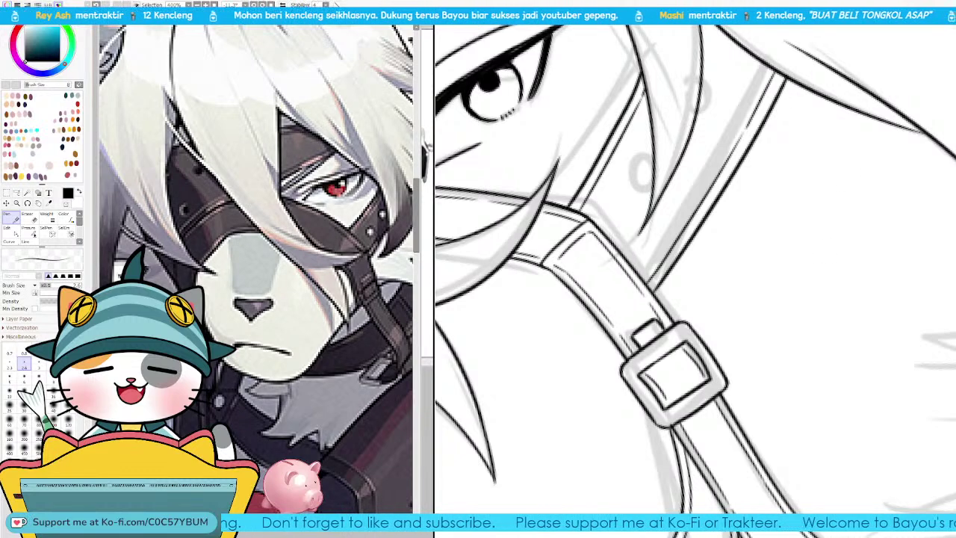
scroll(878, 159, down, 1)
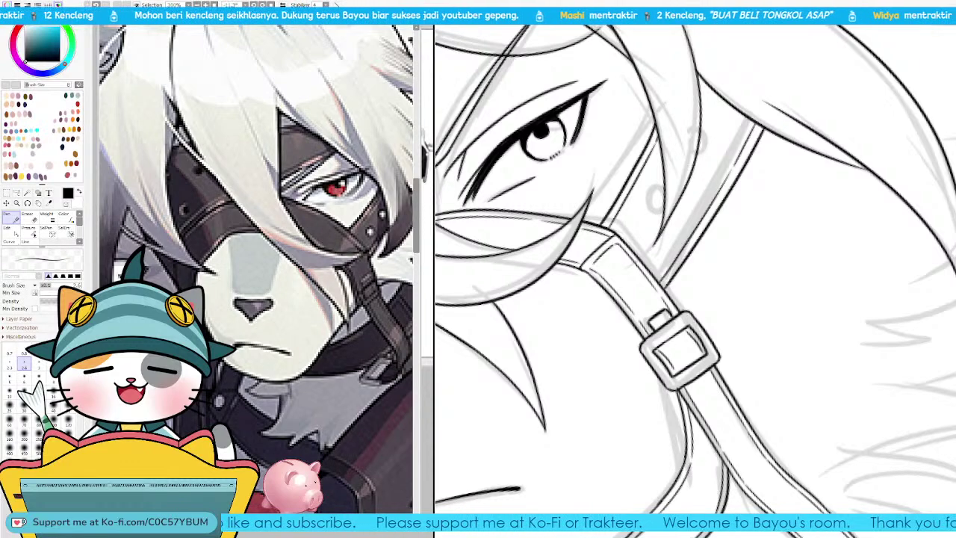
Step: Examine the inked hair locks, eye, muzzle straps and buckle against the sketch at different zoom levels
drag(916, 203, 734, 365)
mouse_move(784, 342)
mouse_down()
mouse_move(767, 424)
mouse_move(811, 493)
mouse_up()
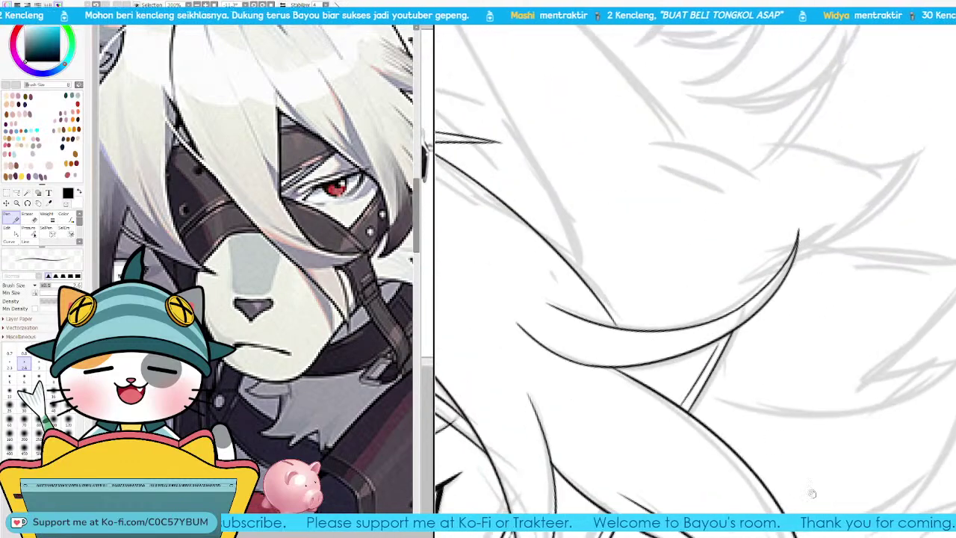
drag(706, 336, 783, 448)
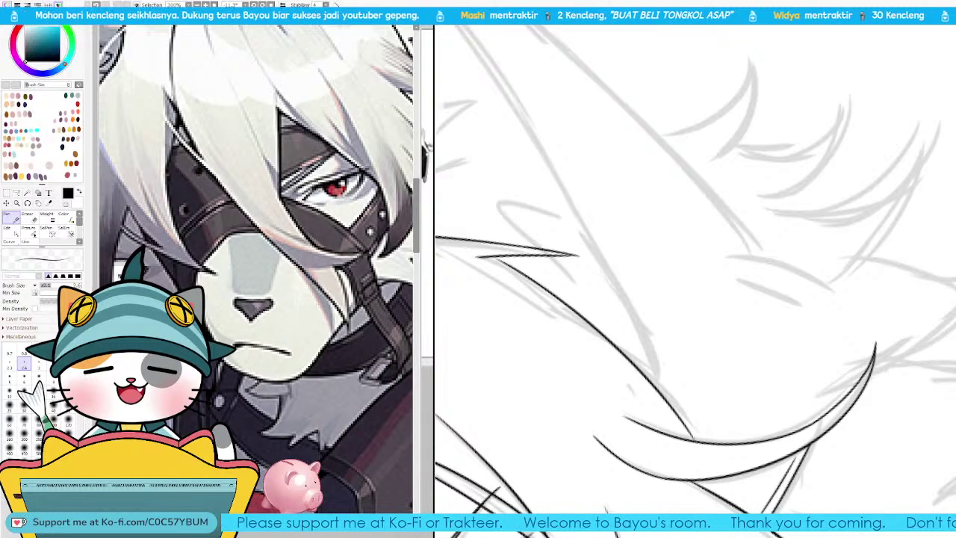
key(Home)
key(Page_Down)
key(Page_Down)
drag(719, 295, 803, 235)
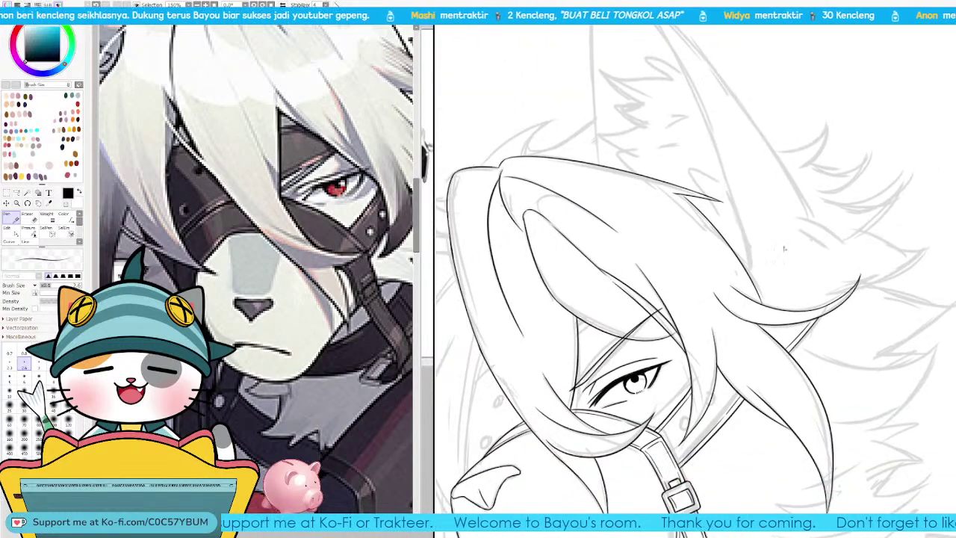
drag(777, 297, 811, 248)
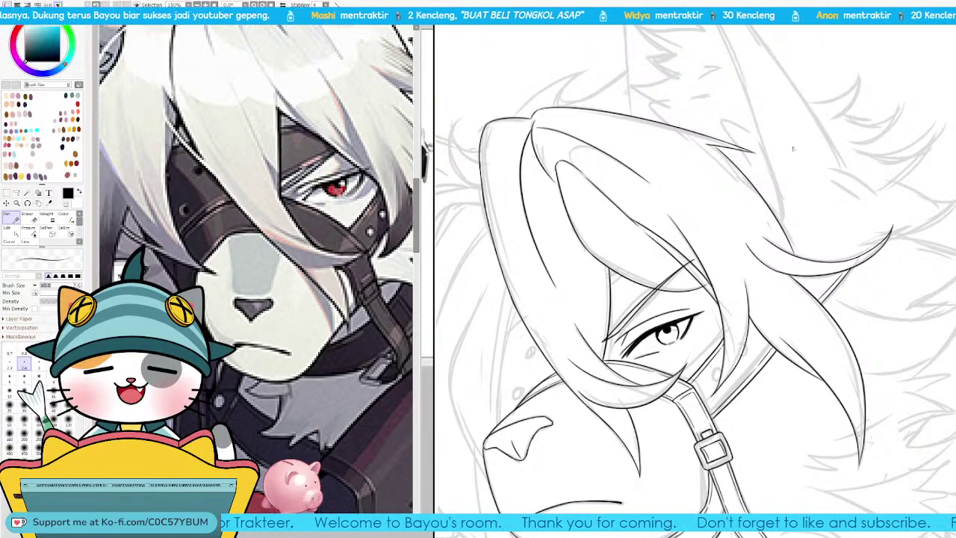
drag(745, 345, 810, 265)
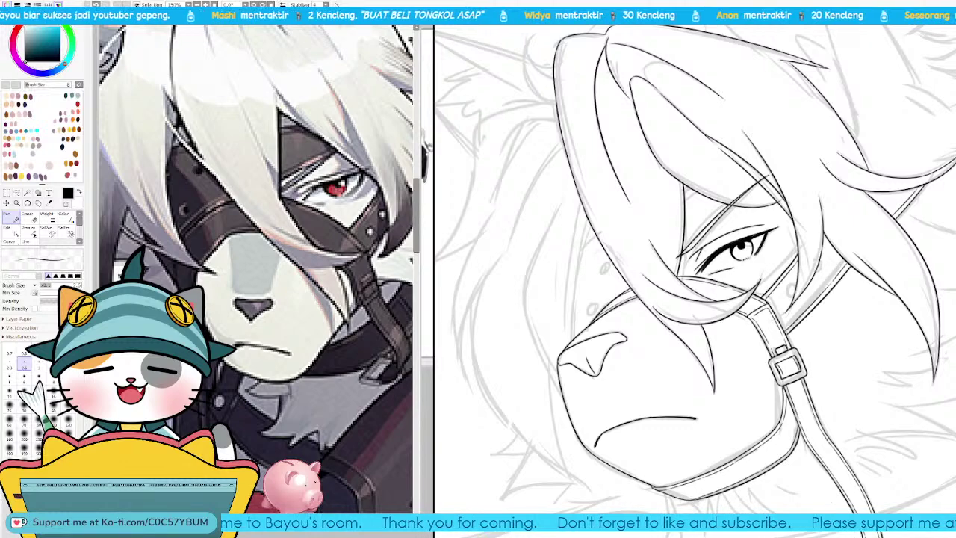
key(Page_Up)
key(Page_Up)
key(Page_Up)
Step: Ink the upper edge of the mask as one long diagonal line across the broad hair lock beside the eye
drag(830, 237, 804, 351)
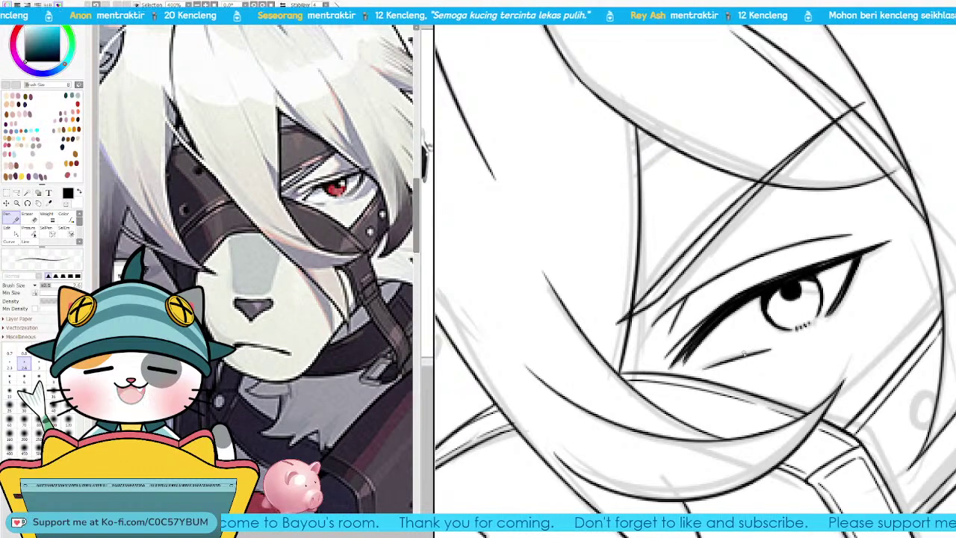
drag(744, 353, 819, 407)
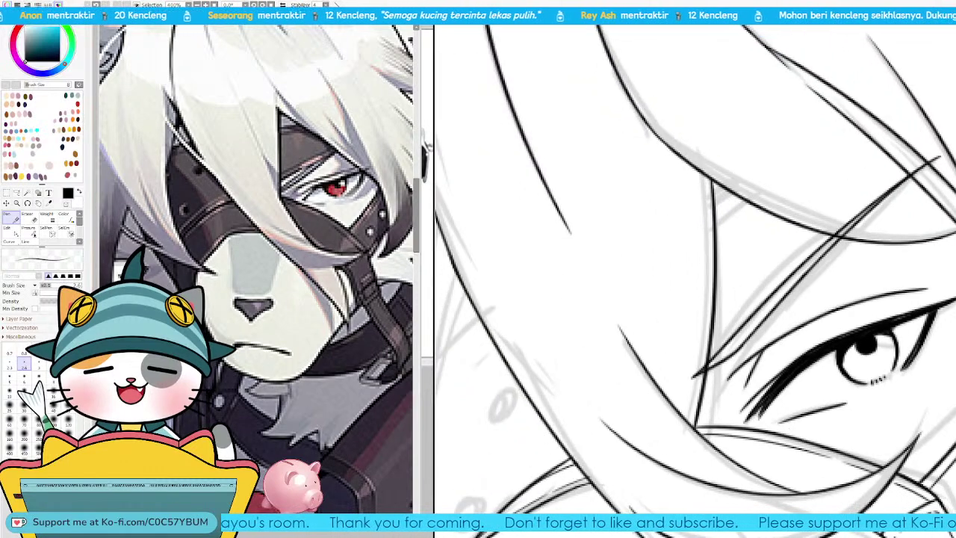
key(Delete)
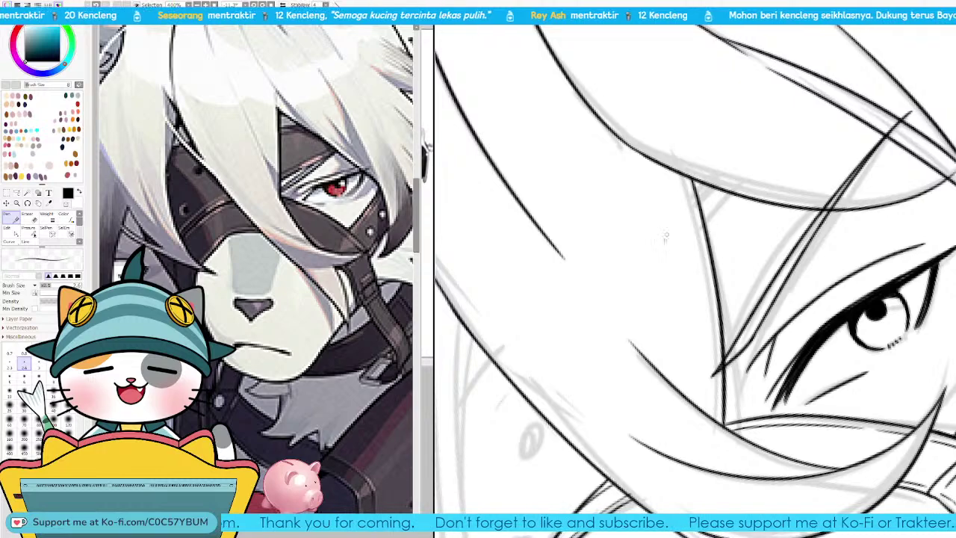
drag(656, 283, 762, 193)
key(Page_Down)
key(Page_Down)
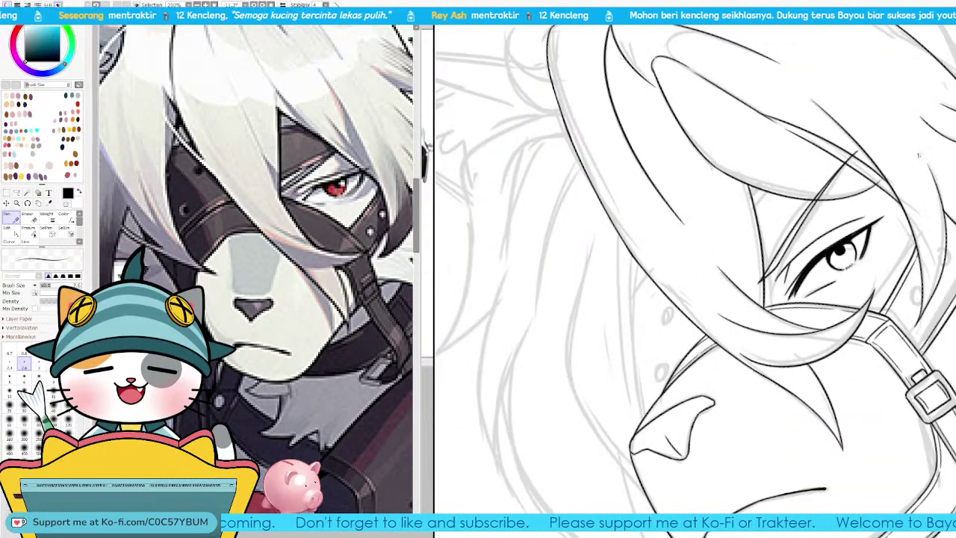
drag(694, 264, 611, 351)
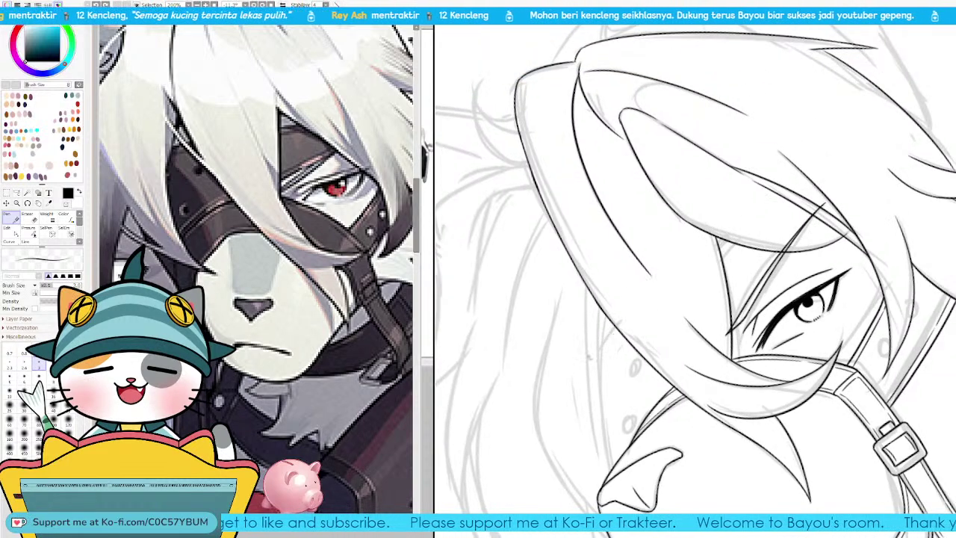
drag(581, 364, 777, 198)
Step: Erase the parts of the diagonal mask line that cross the hair locks, keeping only the piece outside the broad lock
key(Page_Up)
key(Page_Up)
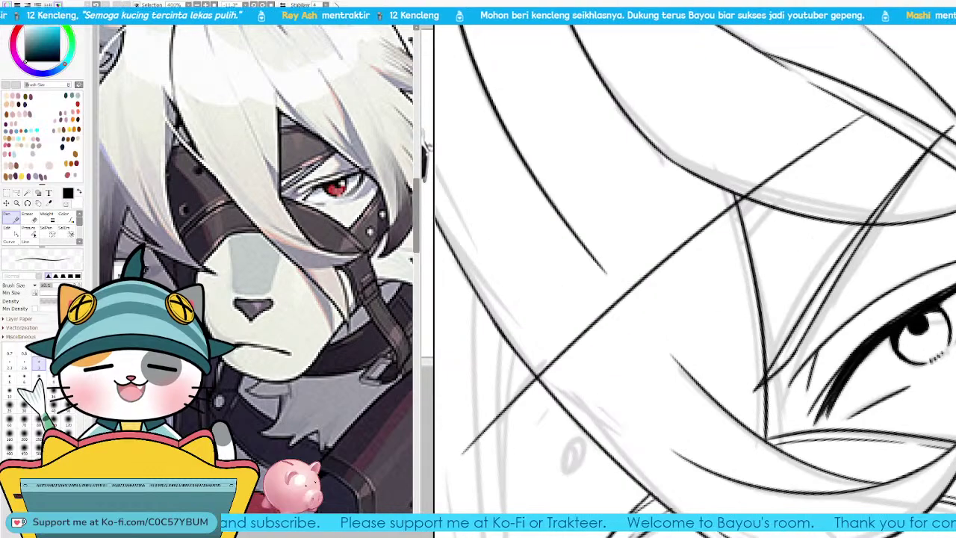
key(e)
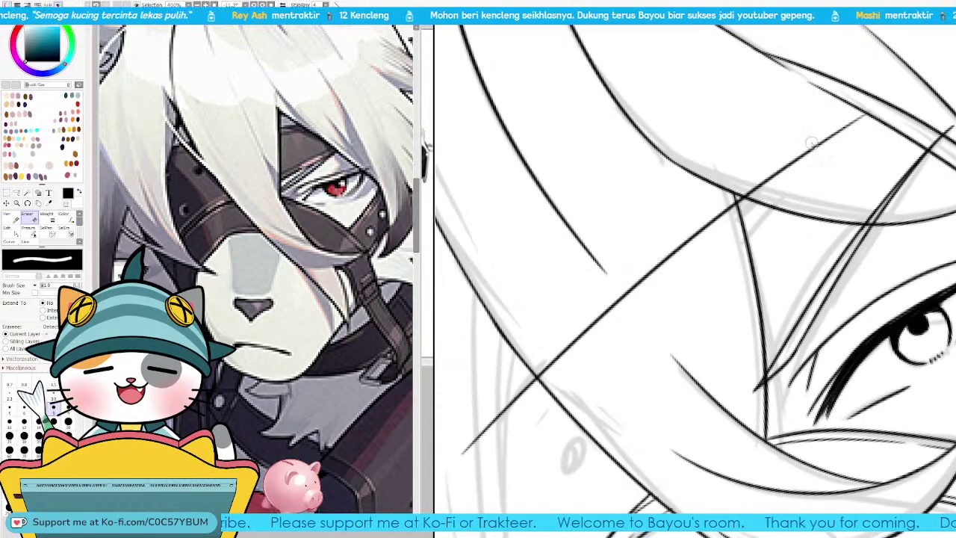
drag(747, 187, 895, 98)
drag(788, 185, 635, 252)
scroll(634, 252, down, 5)
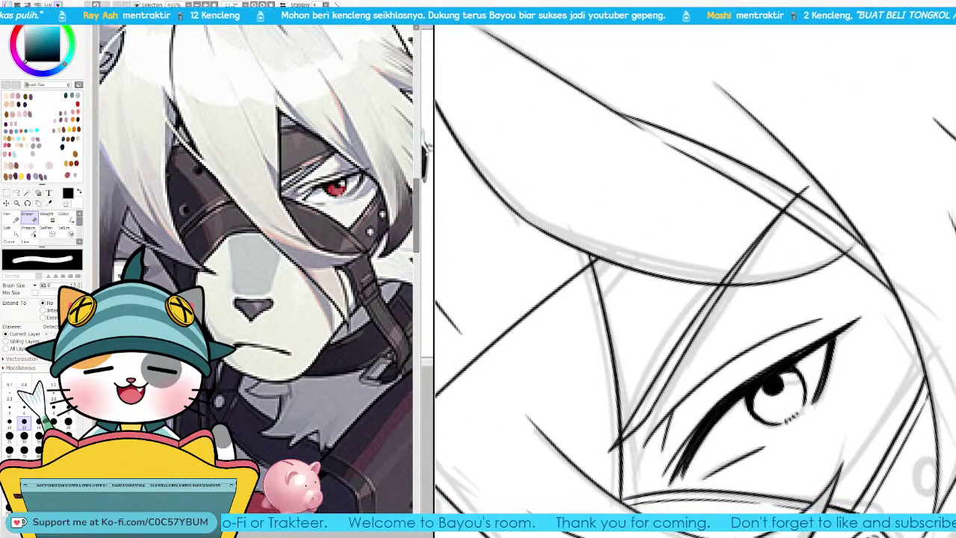
scroll(657, 237, up, 5)
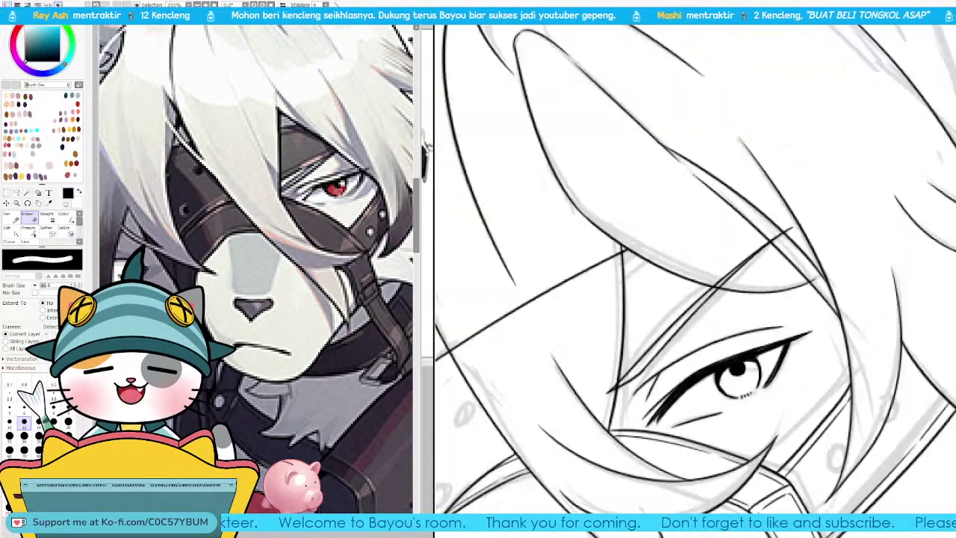
drag(726, 219, 784, 192)
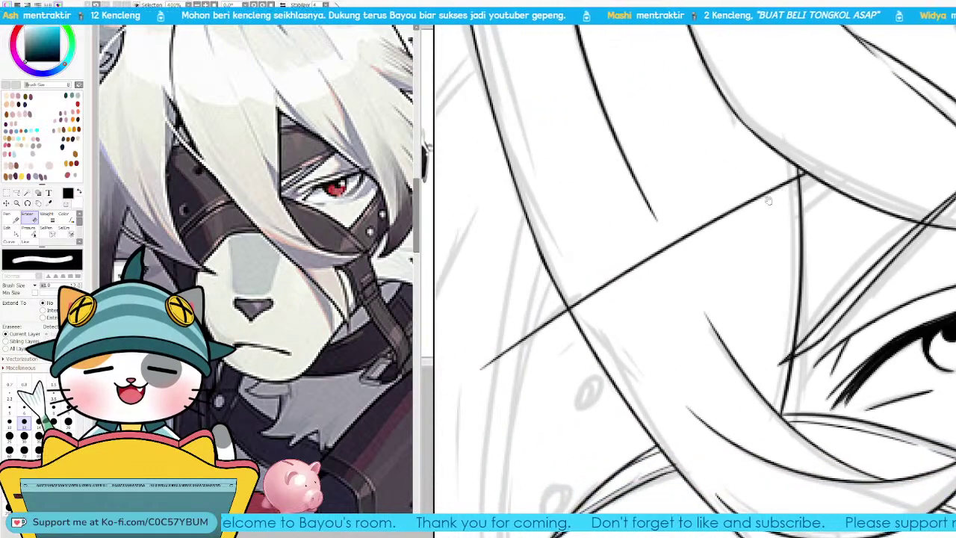
drag(664, 261, 752, 222)
scroll(629, 299, up, 2)
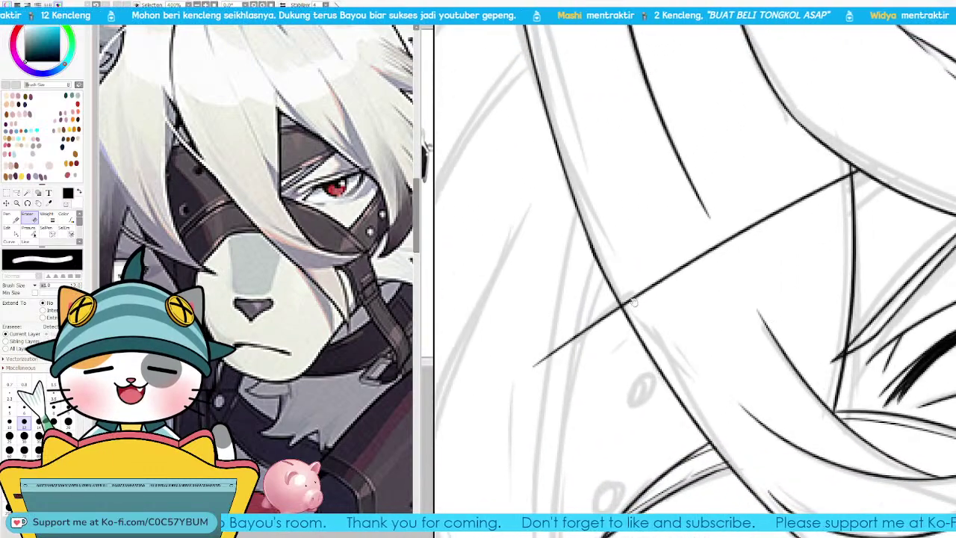
drag(630, 298, 850, 171)
drag(811, 248, 638, 166)
Step: Ink a line parallel to the strap edge above the eye and trim its end where it meets the hair lock
key(n)
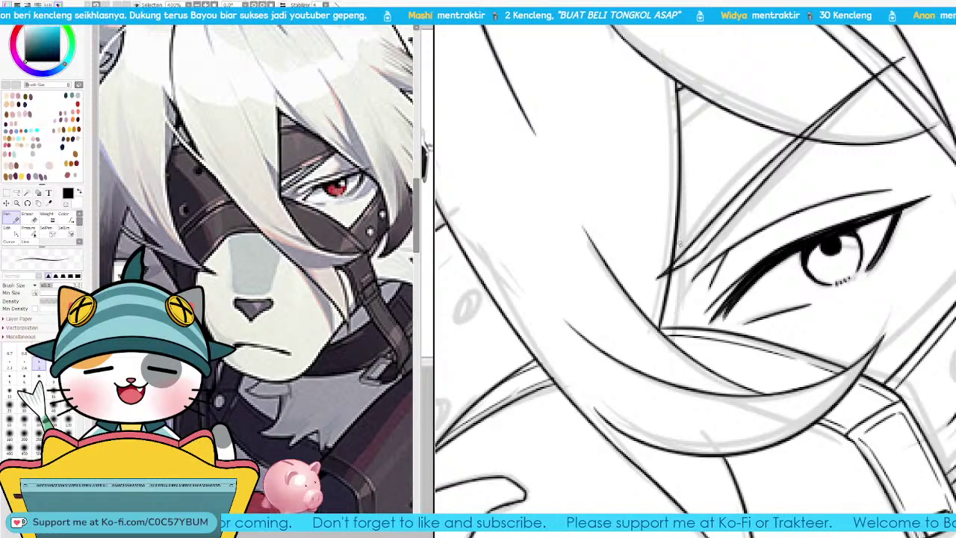
drag(673, 265, 772, 147)
key(ctrl+z)
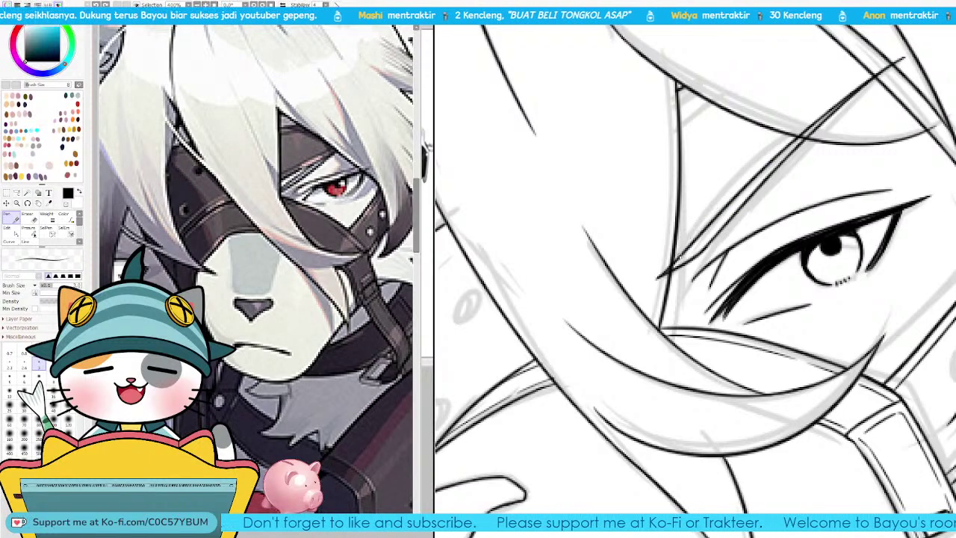
mouse_move(675, 262)
mouse_down()
mouse_move(774, 145)
mouse_move(811, 120)
mouse_up()
key(e)
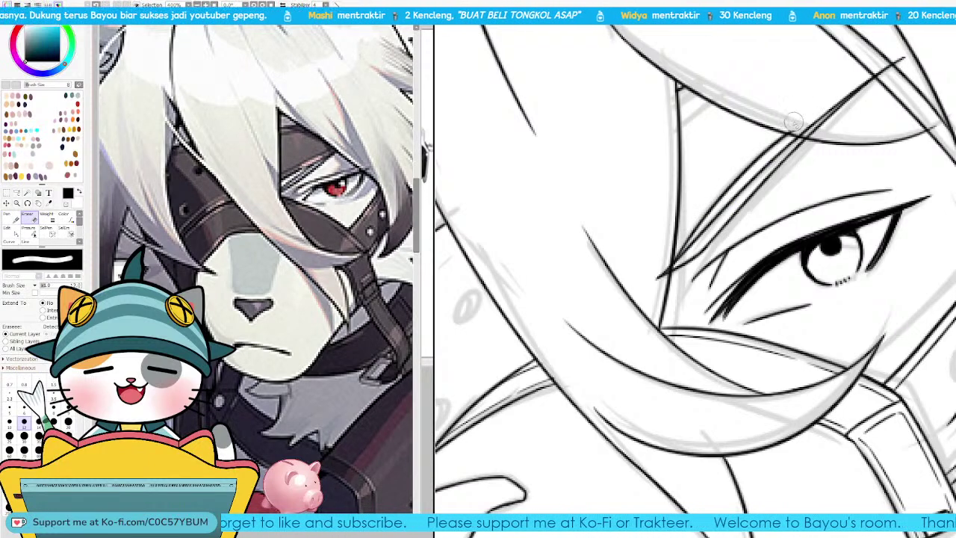
Step: Ink a second fine line alongside the strap lines above the eye, retrying the stroke until it follows their curve
key(n)
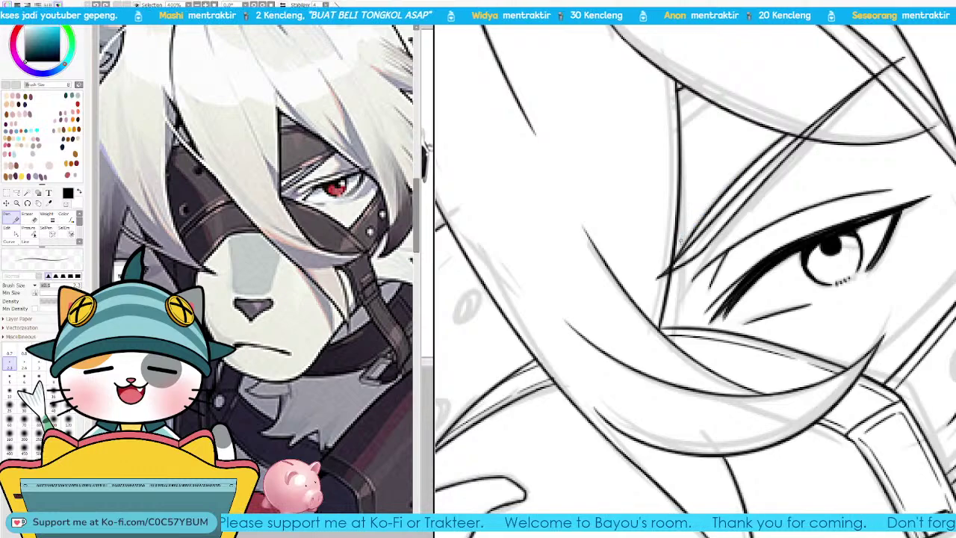
key(bracketright)
drag(674, 250, 755, 148)
key(ctrl+z)
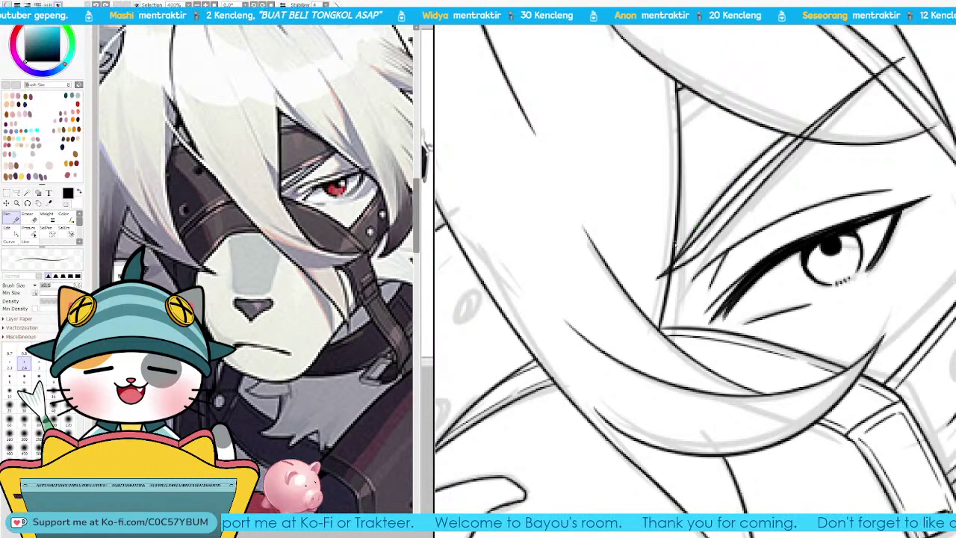
drag(677, 239, 777, 132)
key(ctrl+z)
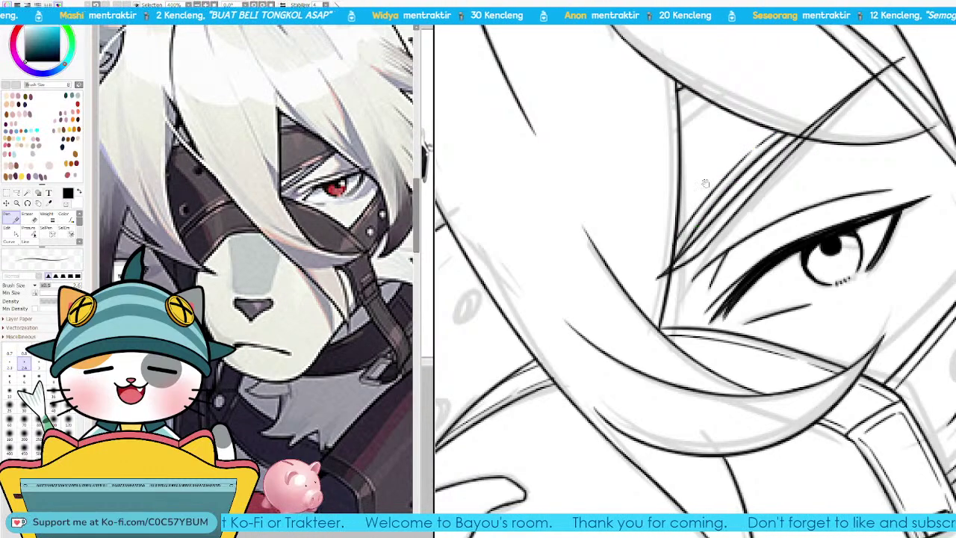
Step: Ink a short inner line just beneath the mask's upper edge on the far side of the broad hair lock
mouse_move(706, 183)
mouse_down()
mouse_move(726, 278)
mouse_move(715, 184)
mouse_up()
drag(542, 327, 772, 177)
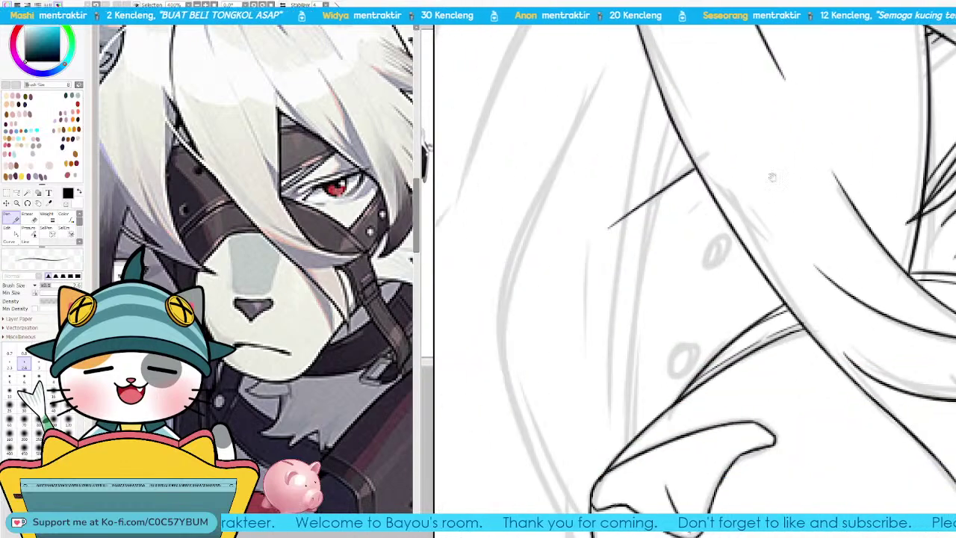
drag(682, 292, 708, 270)
drag(688, 185, 726, 155)
key(ctrl+z)
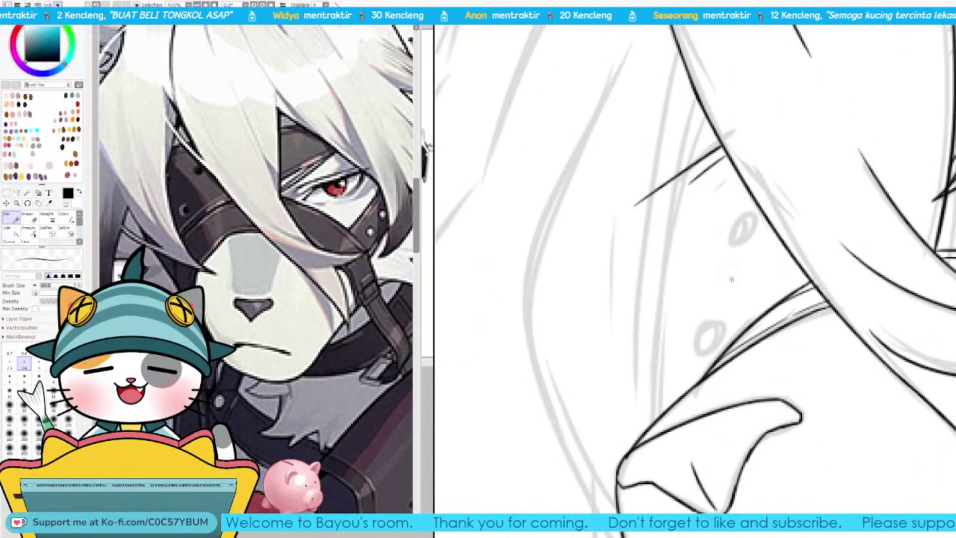
Step: Add short inner lines above the nose strap and in the corner where the mask meets the hair beside the eye
mouse_move(692, 379)
mouse_down()
mouse_move(633, 316)
mouse_move(676, 259)
mouse_up()
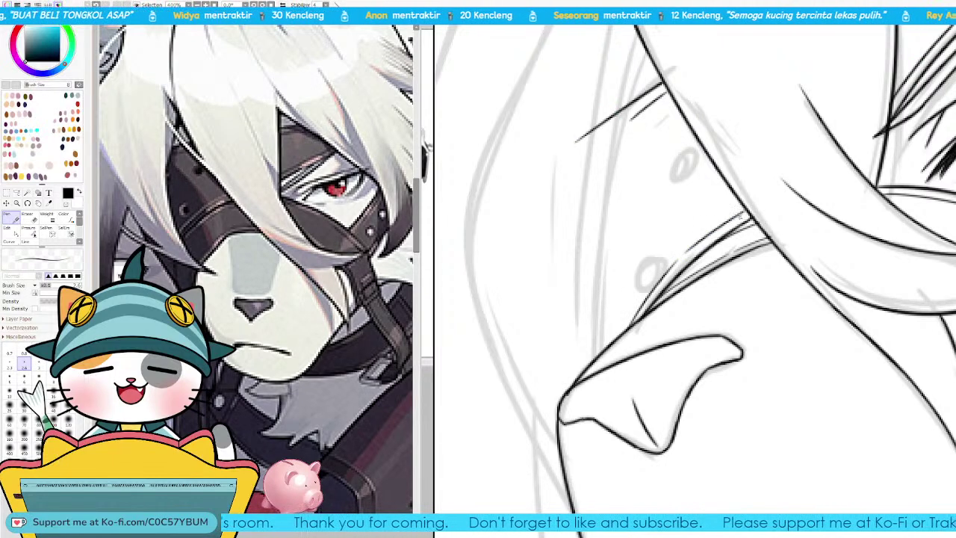
scroll(778, 259, down, 2)
drag(780, 259, 771, 301)
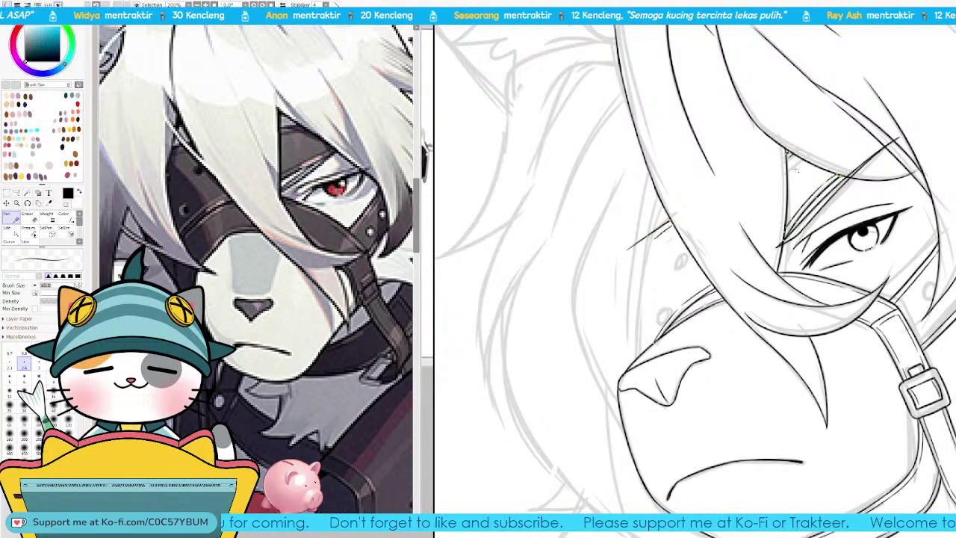
scroll(792, 156, up, 2)
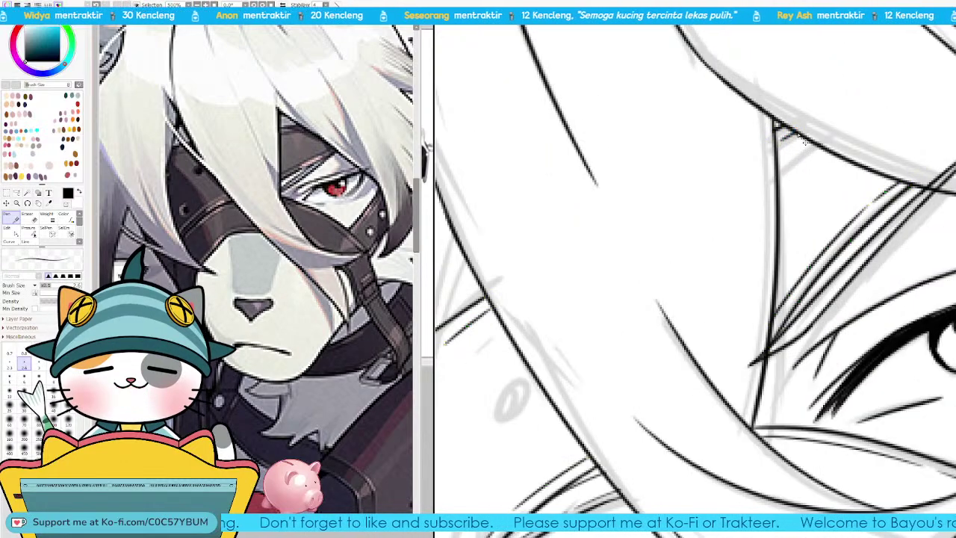
scroll(792, 133, down, 1)
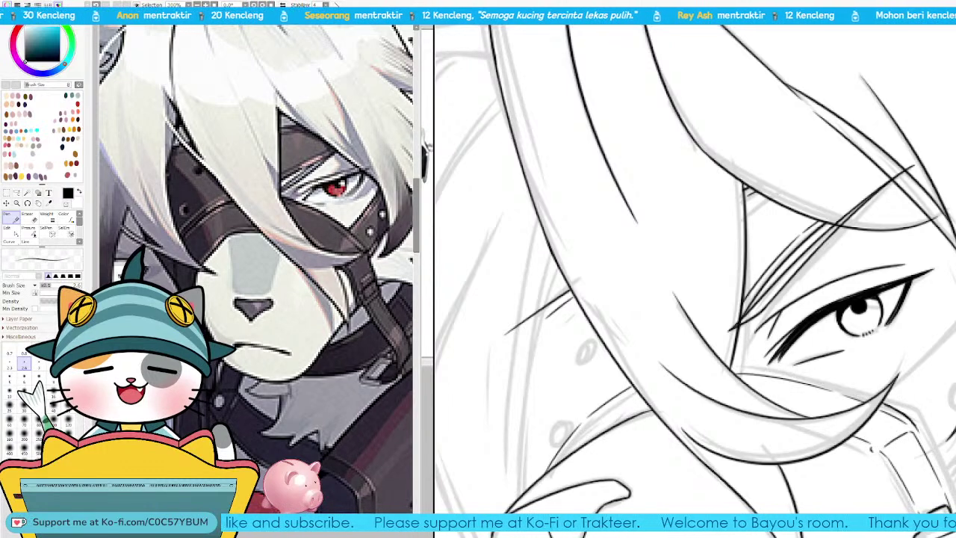
Step: Step back through the last edits to restore the missing outlines of the nose strap and buckle strap
key(ctrl+z)
key(ctrl+z)
key(ctrl+z)
key(ctrl+z)
key(ctrl+y)
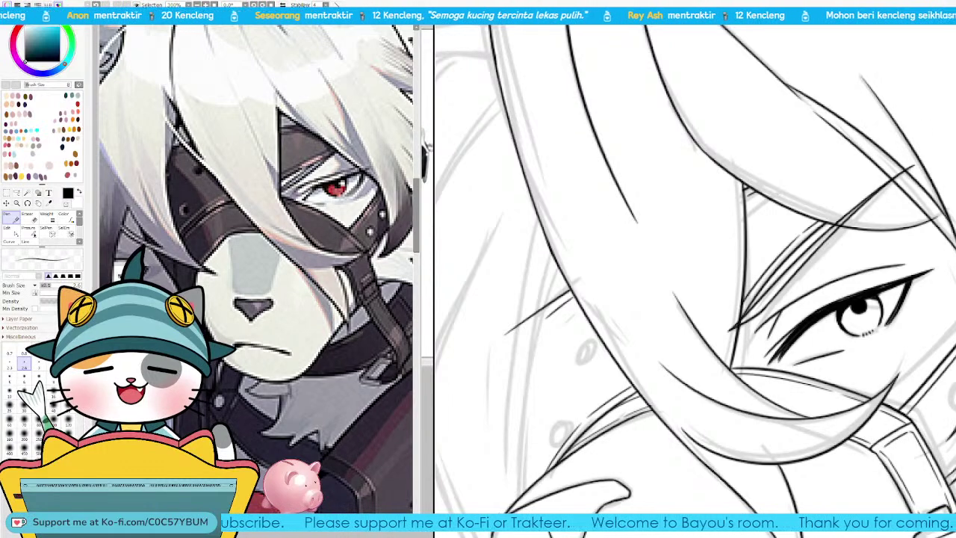
Step: Ink two long, nearly parallel curved lines from near the nose, past the rivets, to the broad hair lock as the mask's far edge
drag(735, 190, 865, 106)
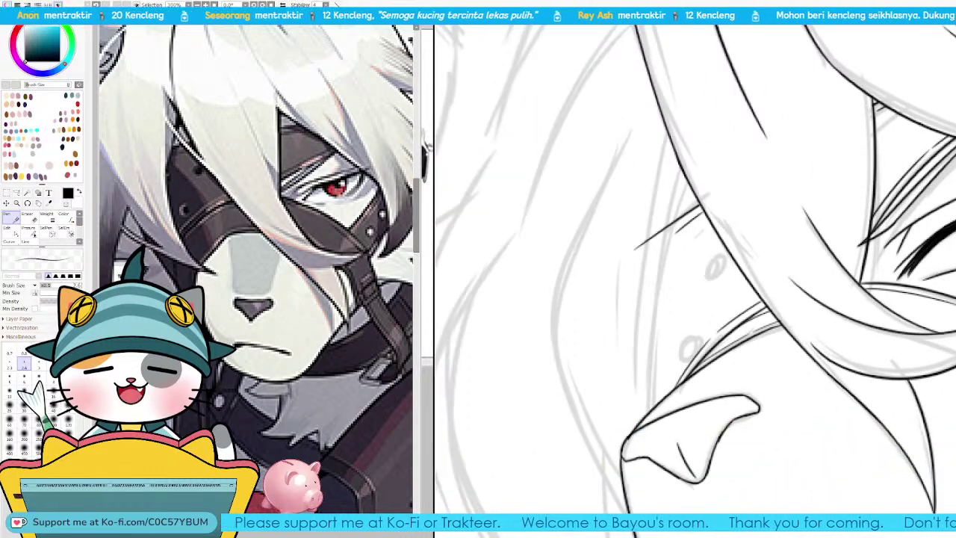
key(Page_Up)
drag(694, 299, 737, 230)
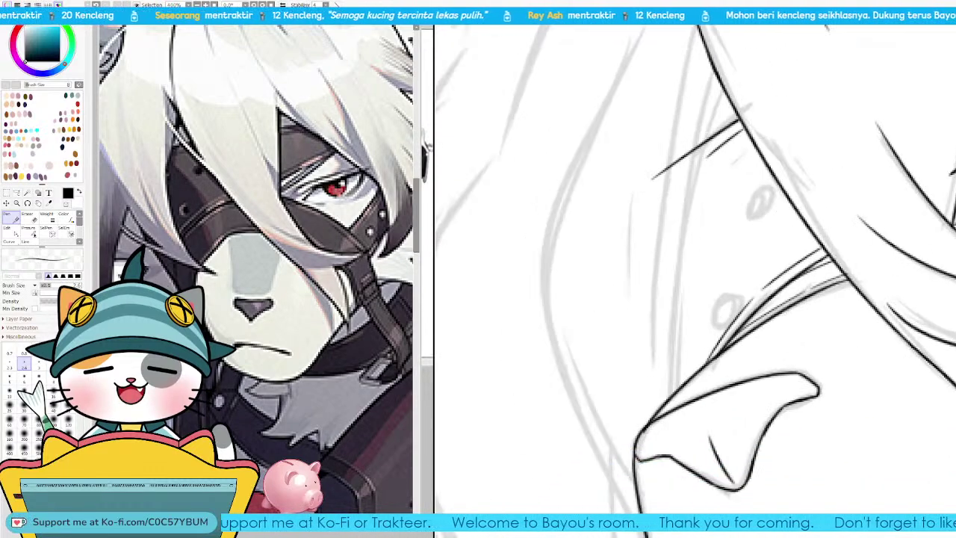
key(End)
key(End)
key(End)
drag(703, 246, 655, 239)
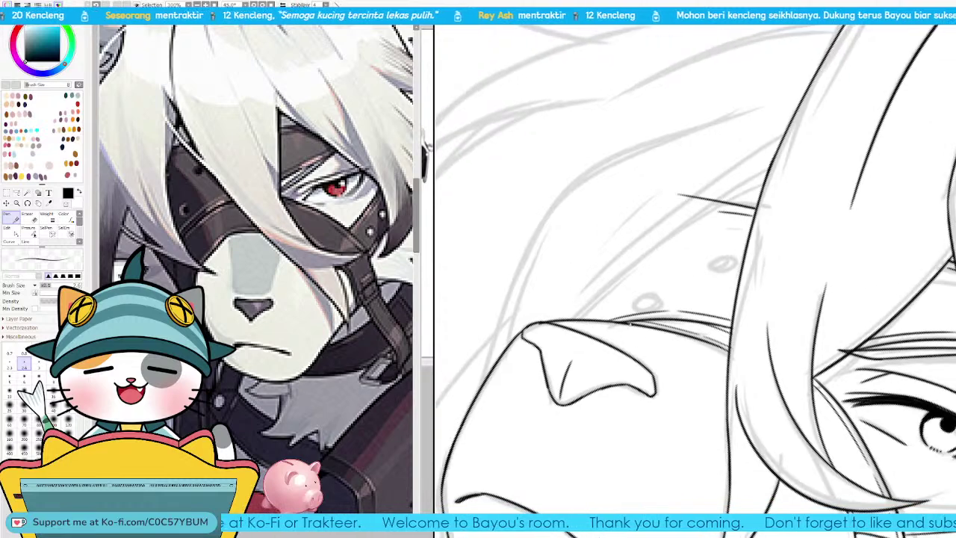
drag(554, 338, 832, 148)
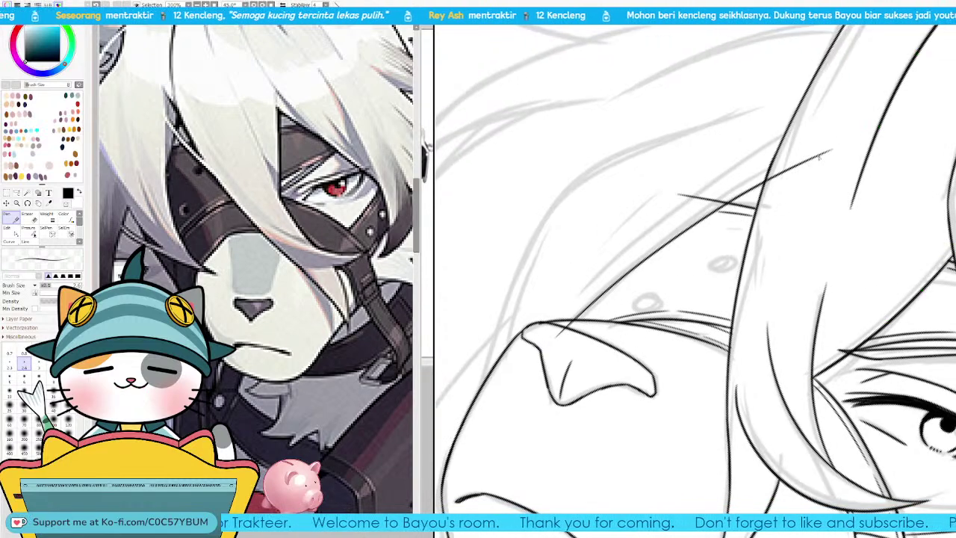
mouse_move(641, 260)
mouse_down()
mouse_move(633, 339)
mouse_move(624, 317)
mouse_up()
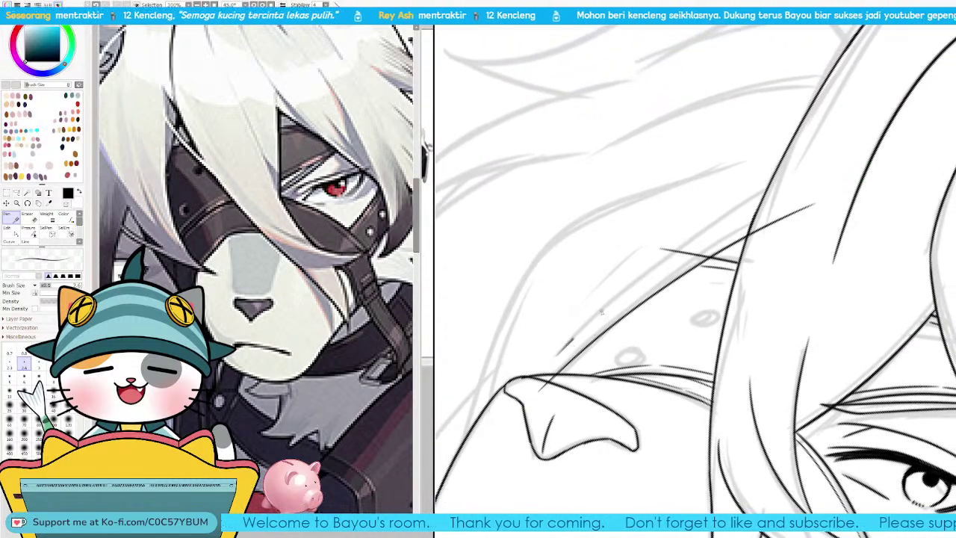
drag(560, 351, 807, 168)
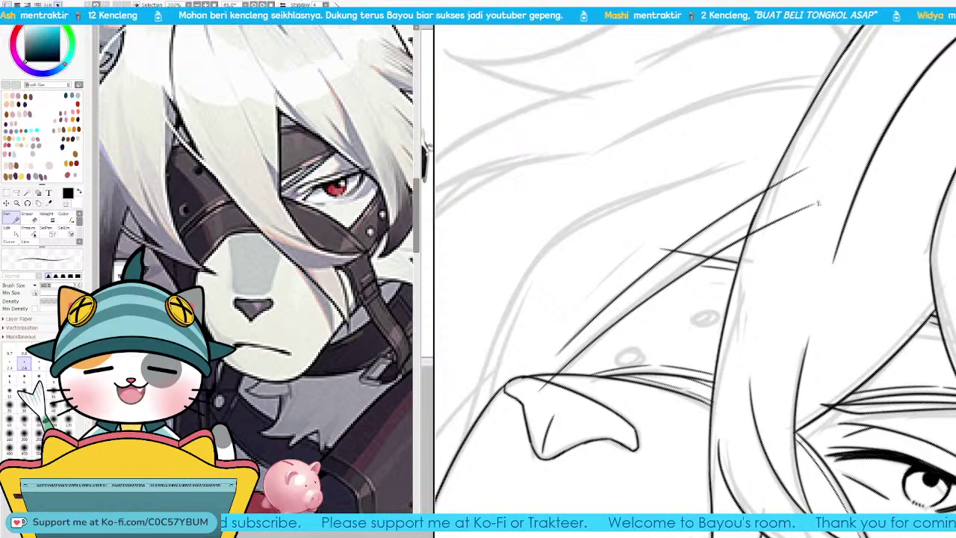
Step: Erase the ends of the two mask edge lines that overlap the broad hair lock and adjust the lower line's weight
key(e)
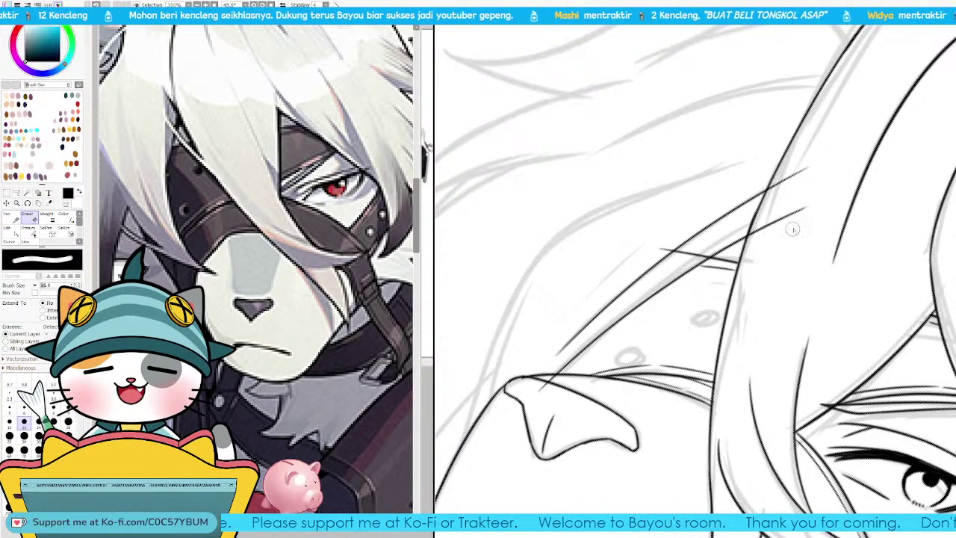
drag(754, 244, 761, 233)
drag(781, 182, 794, 186)
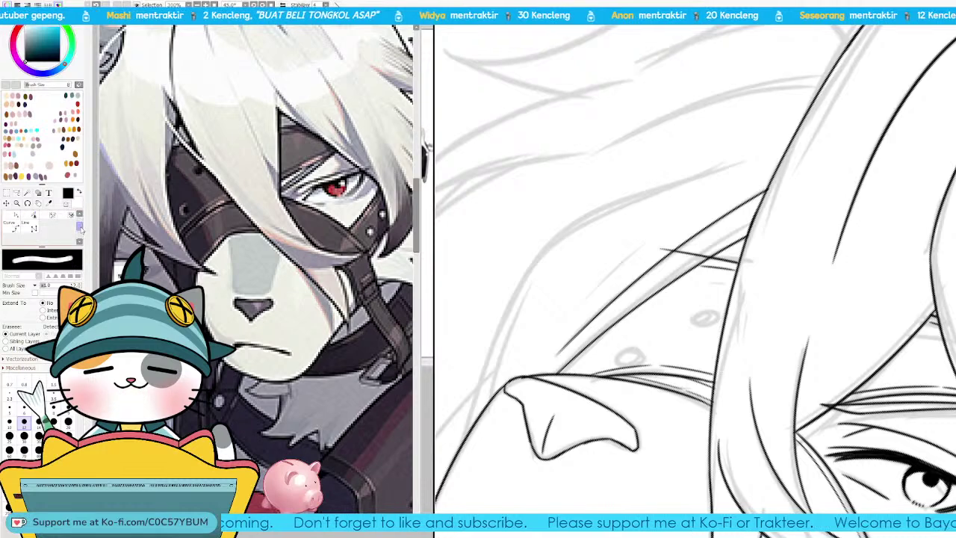
click(48, 217)
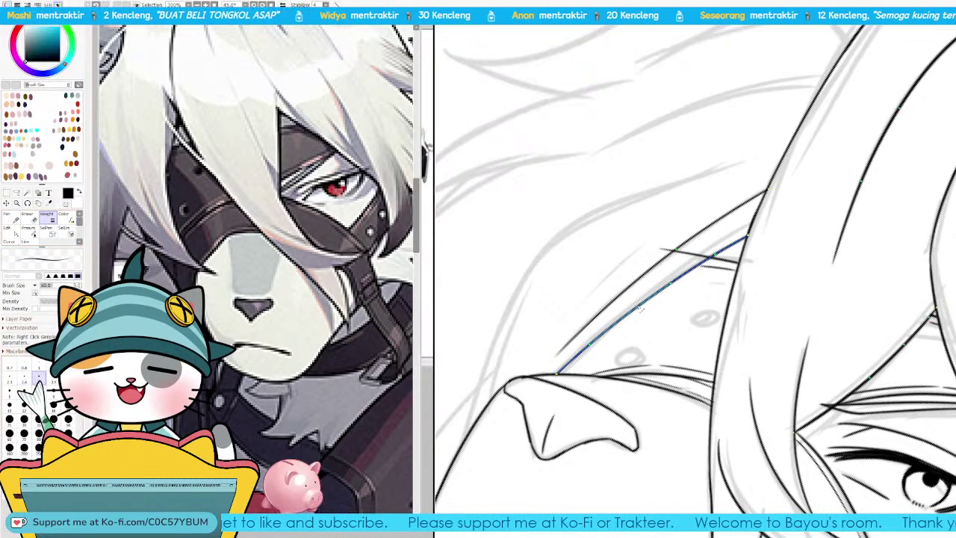
click(9, 219)
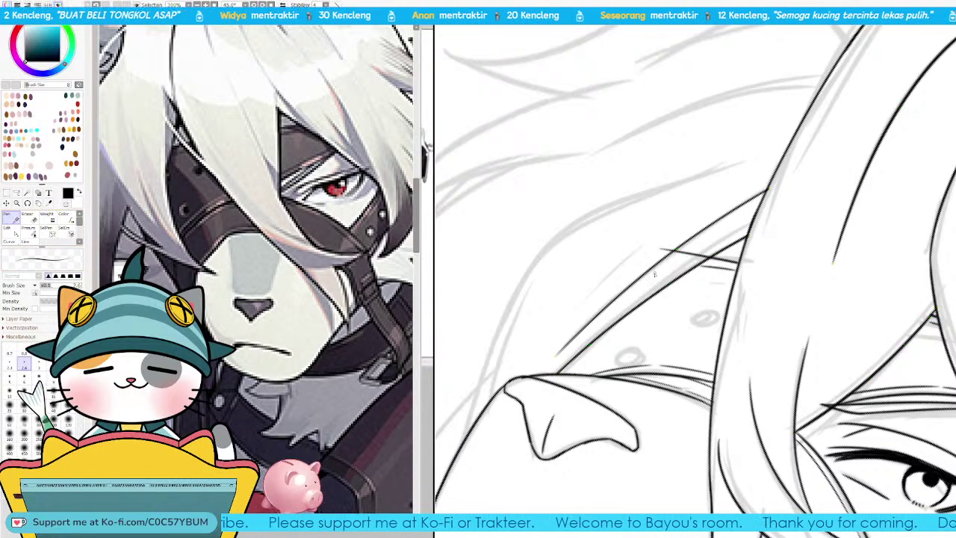
Step: Ink a curve rising from the muzzle's contour beside the nose as the lower part of the far-side hair outline
drag(552, 359, 669, 366)
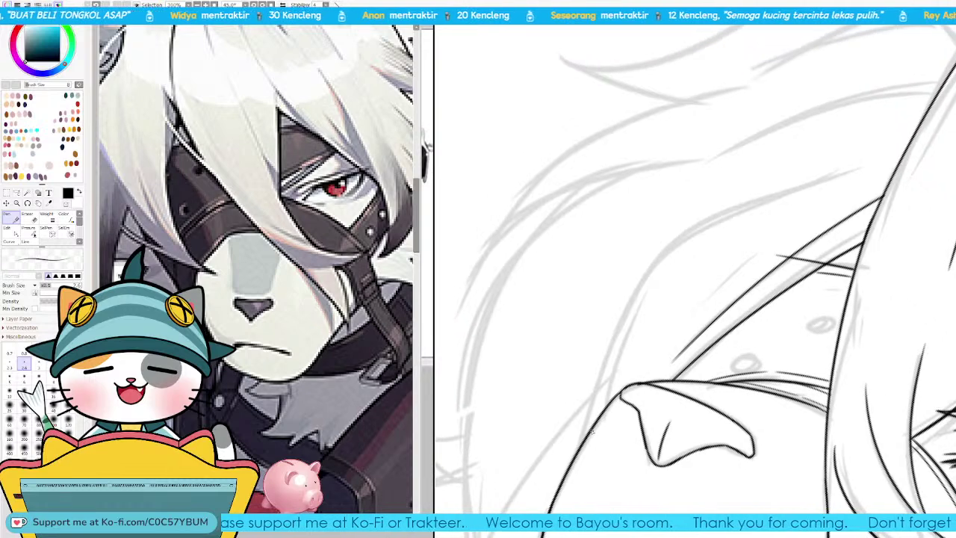
drag(575, 456, 642, 289)
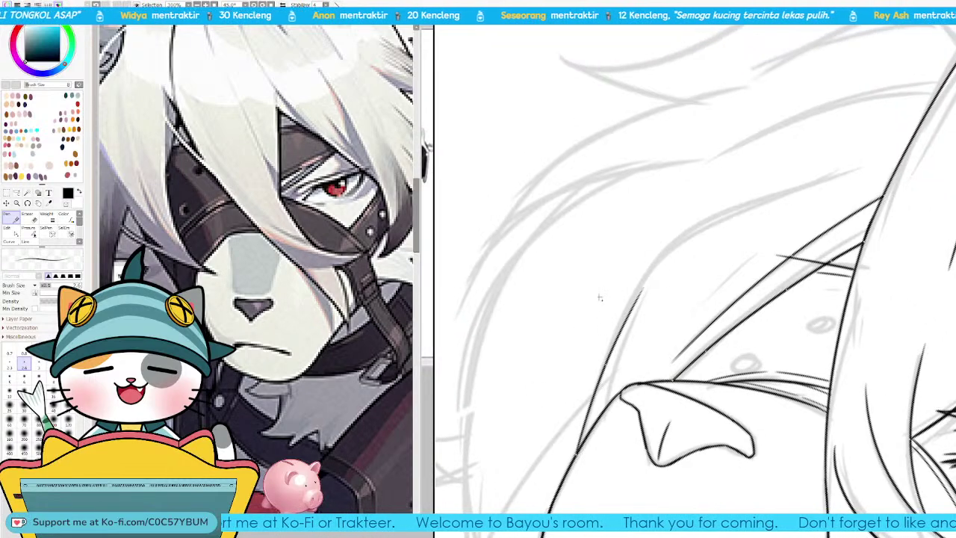
key(ctrl+z)
key(ctrl+y)
key(ctrl+z)
drag(580, 453, 606, 360)
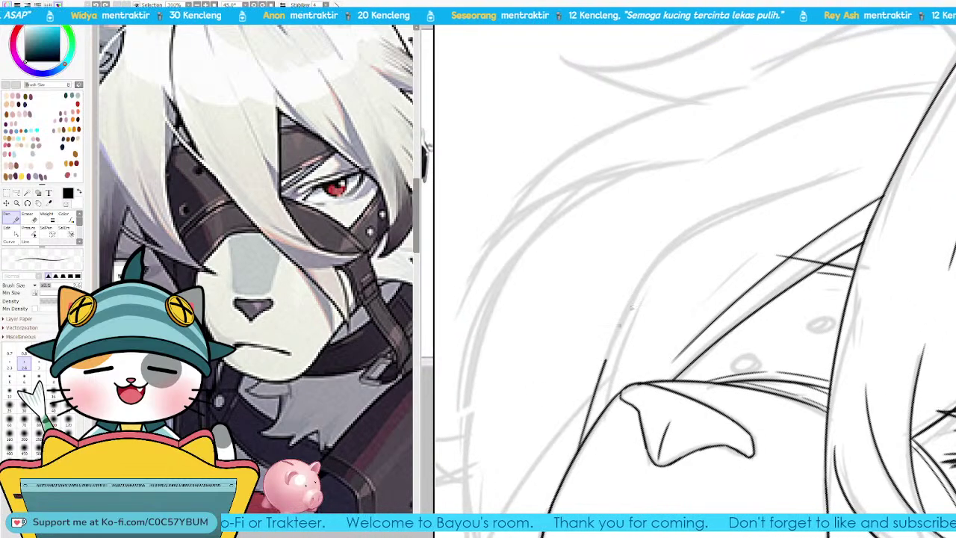
drag(631, 308, 666, 257)
Step: Continue the far-side hair outline from the end of that curve up to the broad hair lock, following the sketch
key(Delete)
key(Delete)
drag(729, 240, 707, 289)
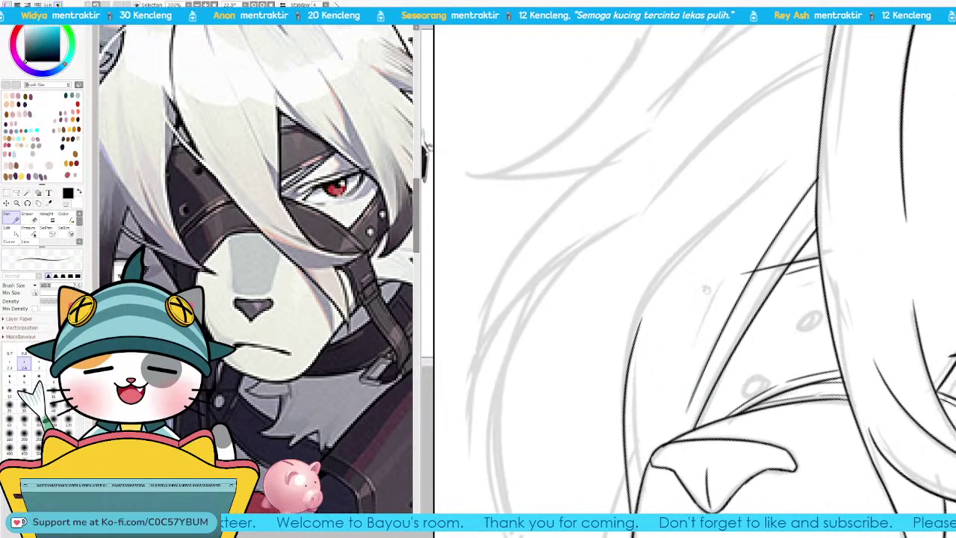
drag(642, 322, 760, 189)
key(ctrl+z)
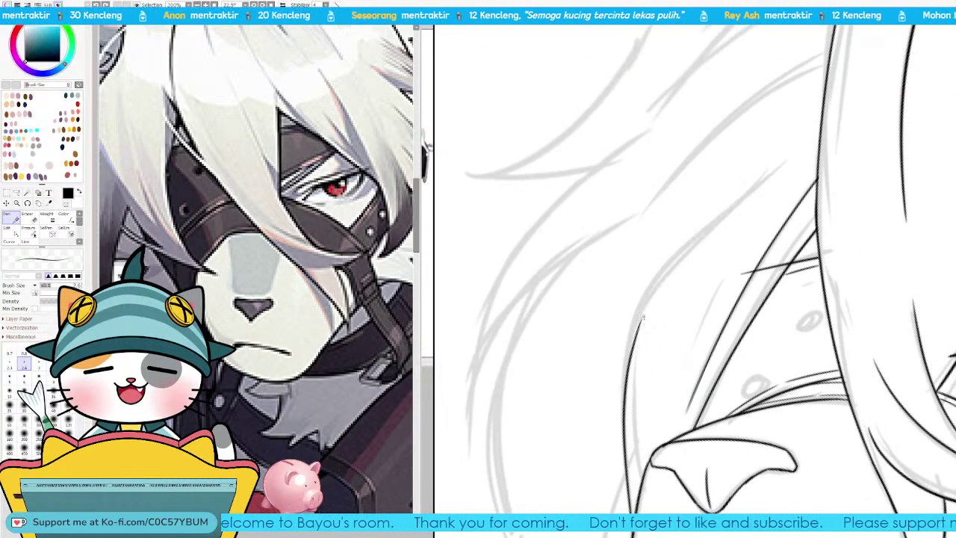
drag(644, 317, 796, 162)
key(ctrl+z)
key(ctrl+y)
key(ctrl+z)
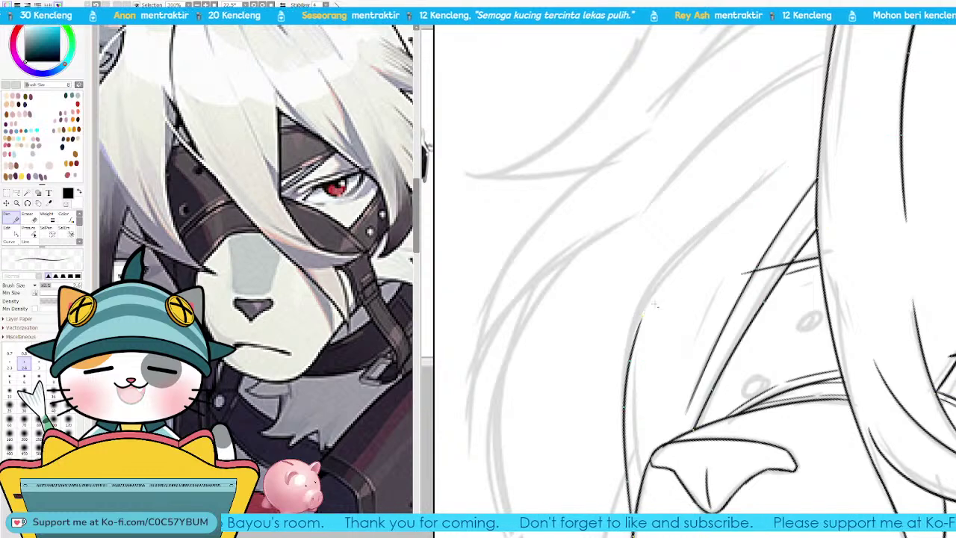
drag(648, 309, 812, 144)
Step: Ink a curved hair line outside the muzzle contour from nose height down to just below the mouth
drag(711, 300, 795, 131)
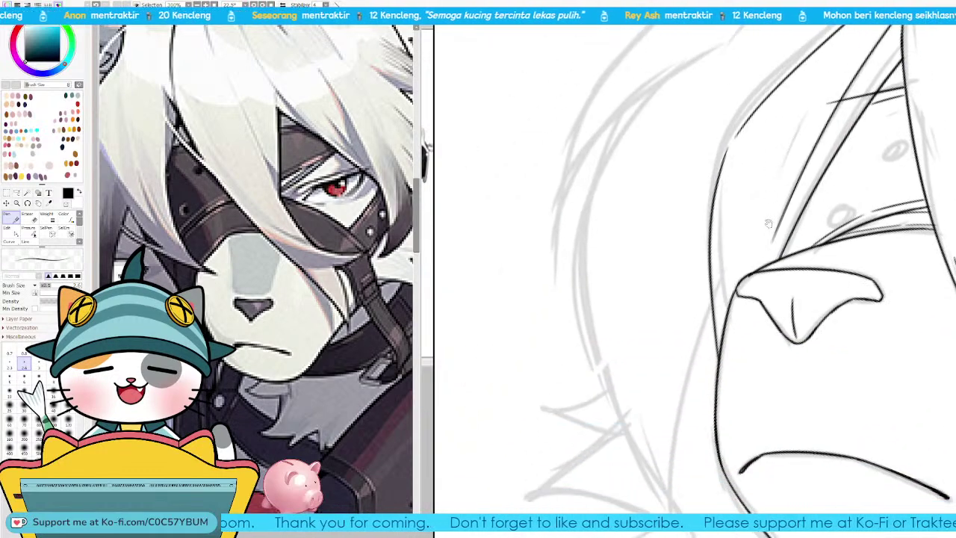
drag(752, 330, 719, 194)
drag(681, 163, 646, 413)
key(ctrl+z)
drag(681, 163, 645, 383)
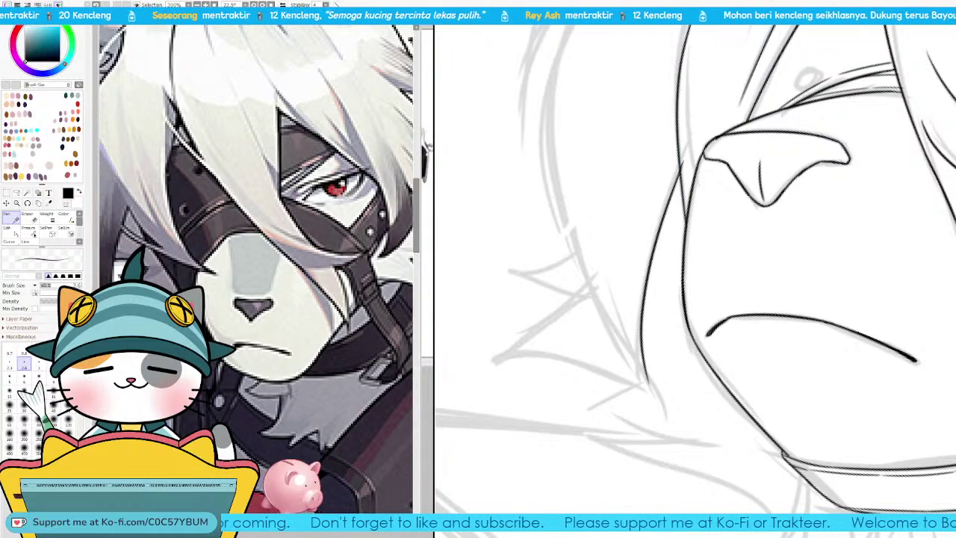
Step: Ink the large ear's long outer edge as one curve from its base up to the tip
key(Page_Down)
key(Page_Down)
key(Page_Down)
key(Page_Down)
key(Page_Up)
key(Page_Up)
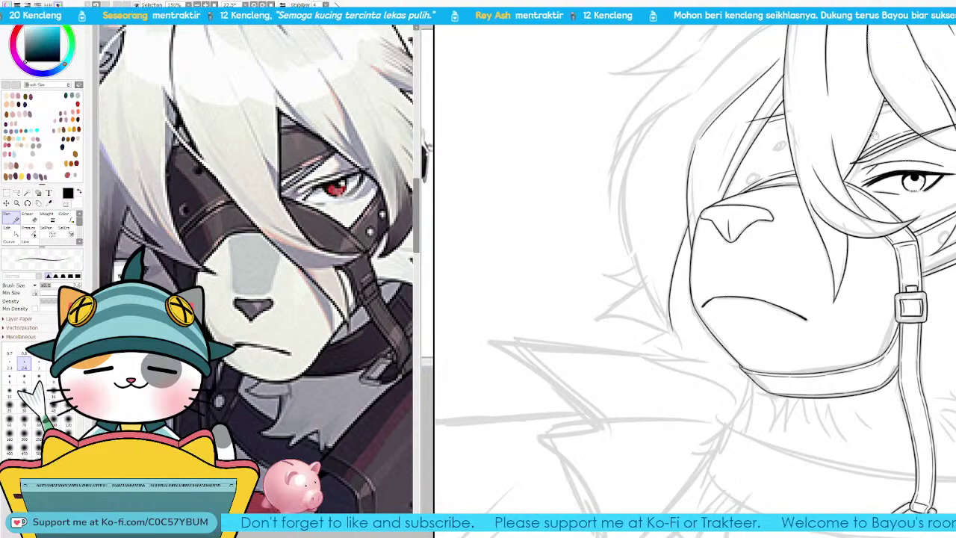
drag(754, 179, 641, 388)
key(h)
key(End)
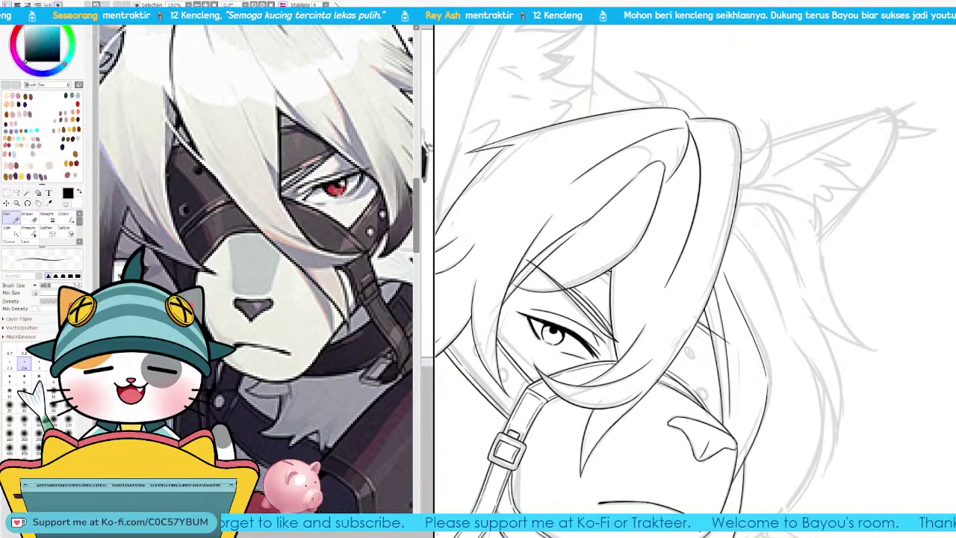
drag(716, 233, 853, 336)
drag(693, 282, 719, 308)
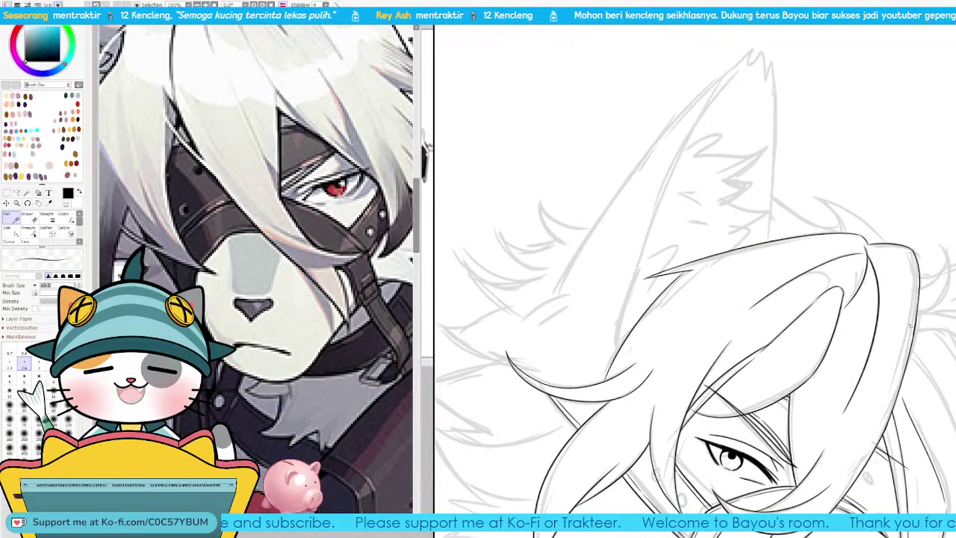
drag(557, 295, 679, 99)
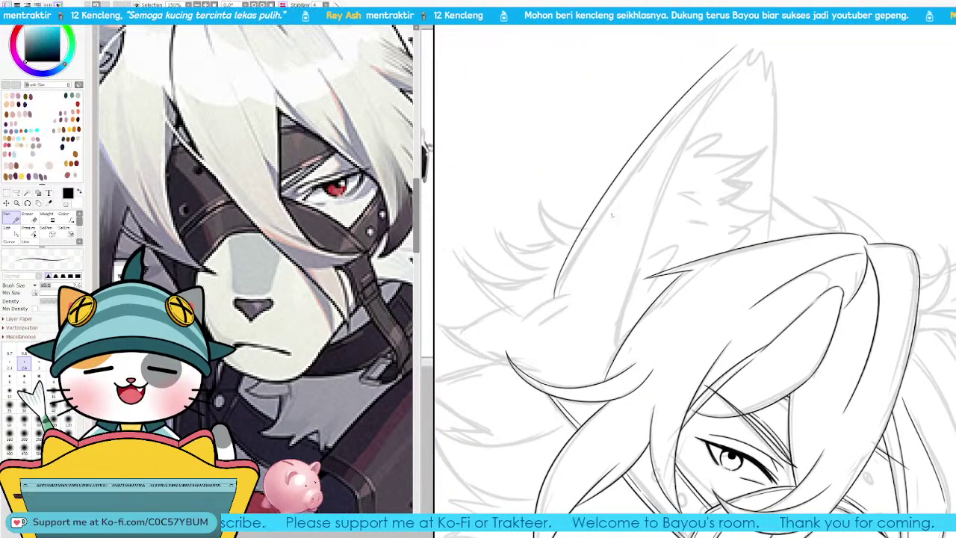
key(ctrl+z)
drag(556, 284, 751, 52)
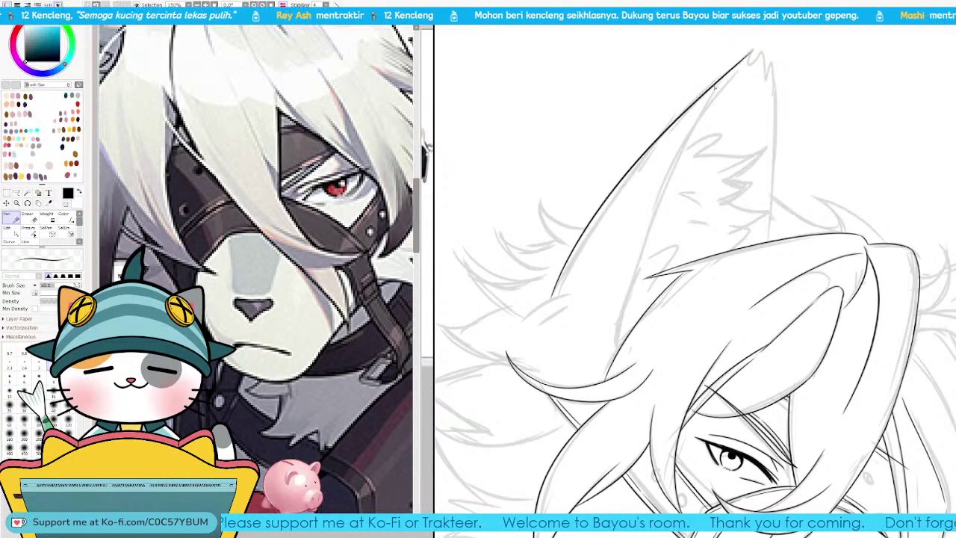
Step: Ink a small jagged fur tuft at the ear's tip, connecting to the outer edge line
scroll(778, 55, up, 2)
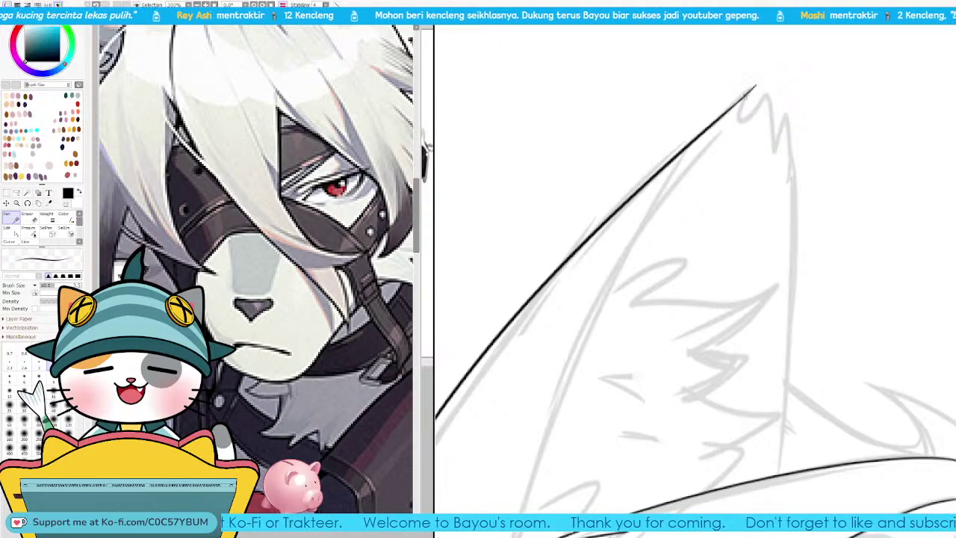
key(ctrl+z)
key(ctrl+z)
key(ctrl+y)
mouse_move(745, 102)
mouse_down()
mouse_move(779, 90)
mouse_move(772, 114)
mouse_move(785, 111)
mouse_move(774, 118)
mouse_move(784, 109)
mouse_move(793, 155)
mouse_up()
key(ctrl+z)
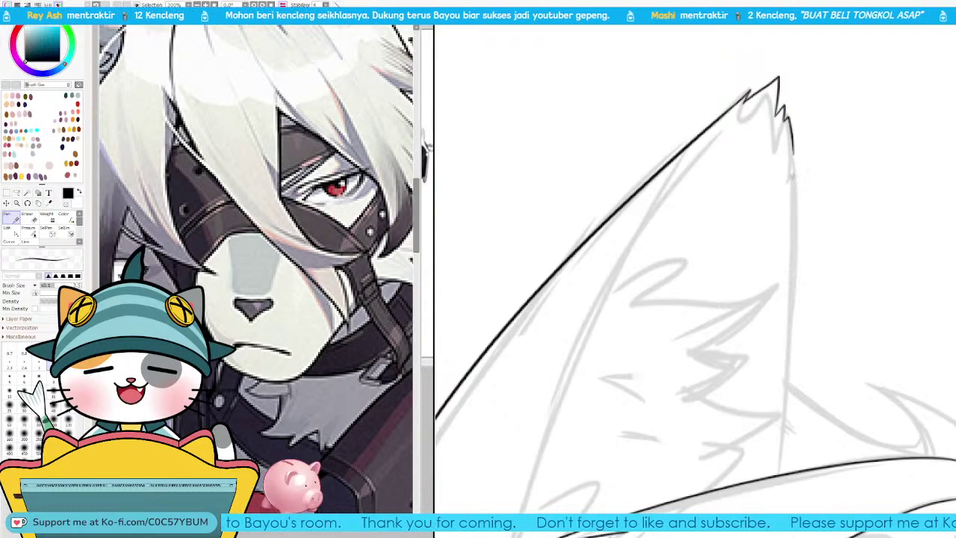
Step: Ink the ear's other side edge from the hair outline up to the jagged tuft at the tip
key(h)
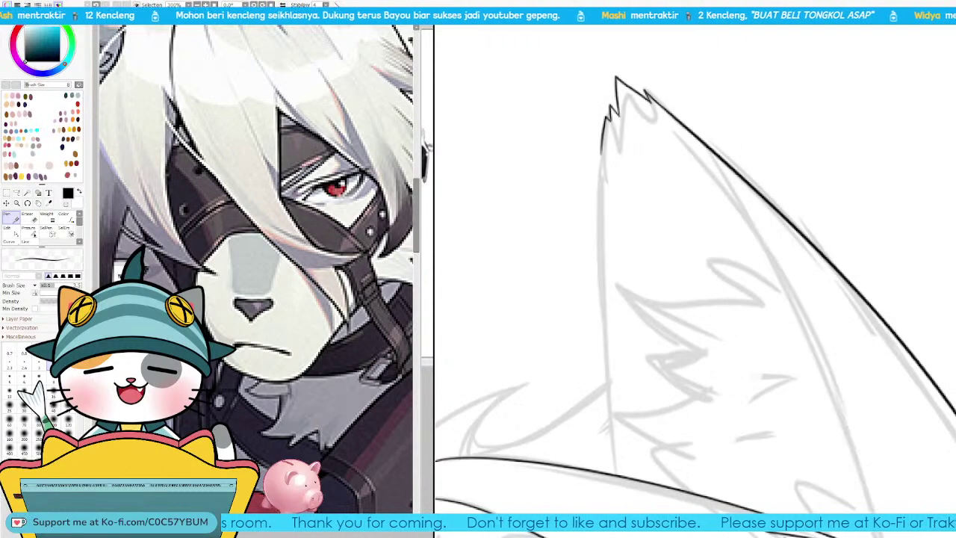
drag(687, 67, 901, 116)
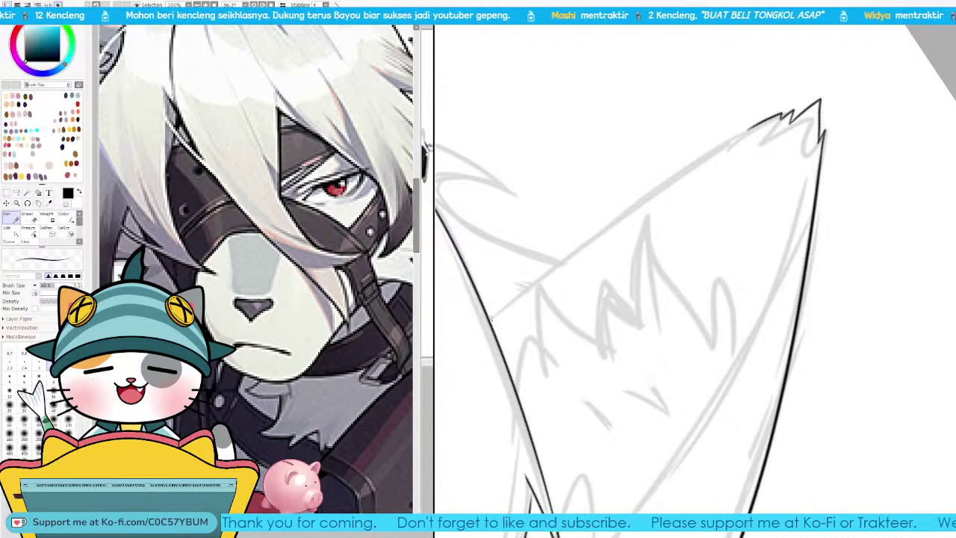
drag(490, 319, 695, 158)
key(ctrl+z)
drag(489, 320, 749, 130)
key(ctrl+z)
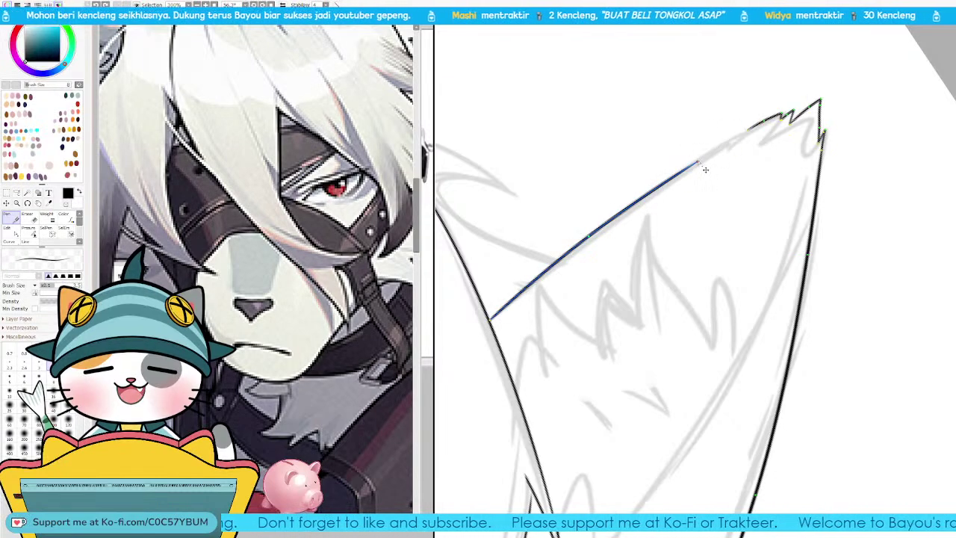
drag(647, 196, 751, 129)
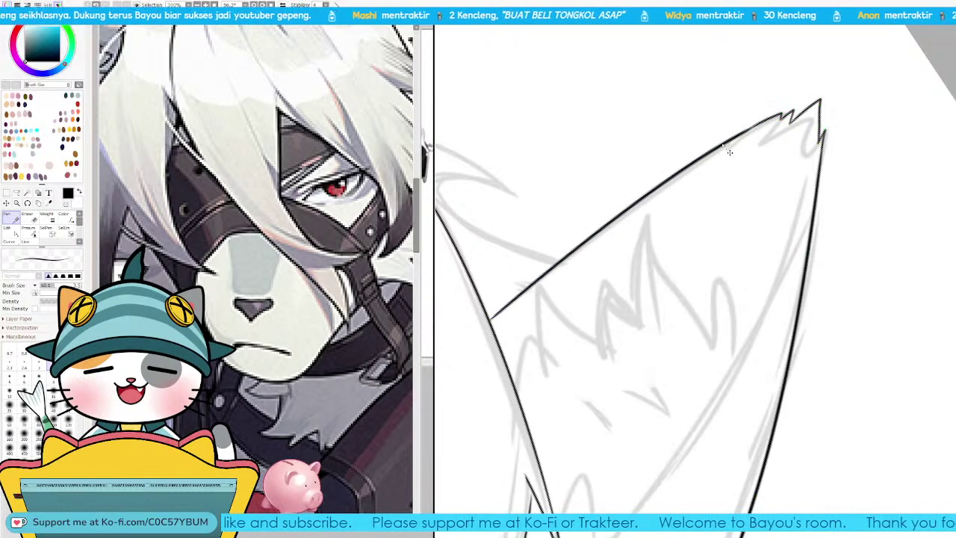
drag(723, 145, 722, 147)
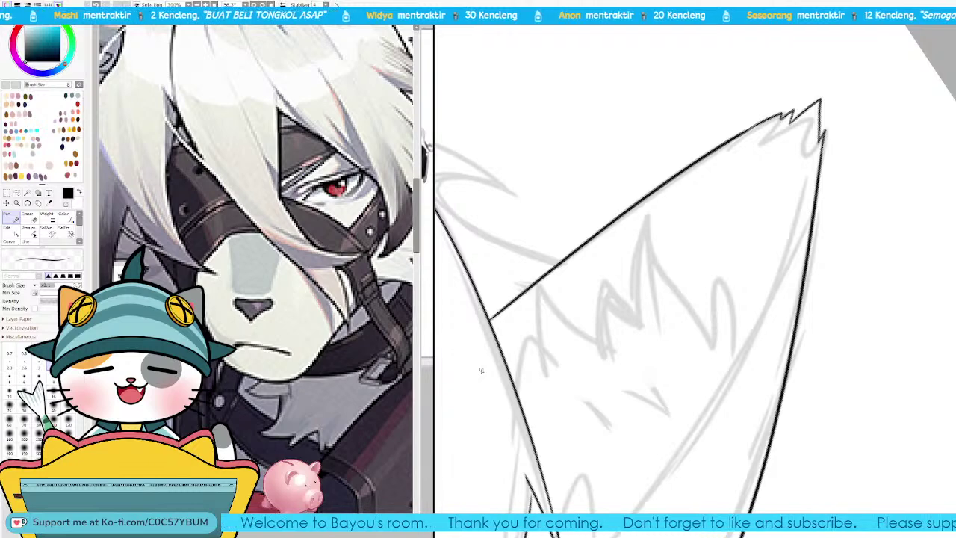
Step: Ink the inner rim of the ear as a long curve from near the tip down towards the hair at its base
drag(686, 282, 667, 207)
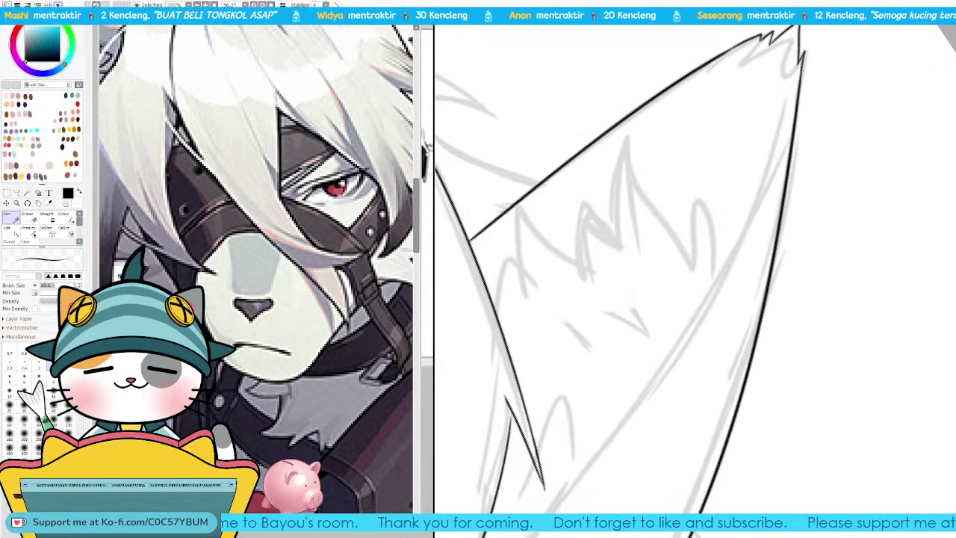
key(Delete)
key(Delete)
key(Delete)
key(Delete)
key(Delete)
key(Delete)
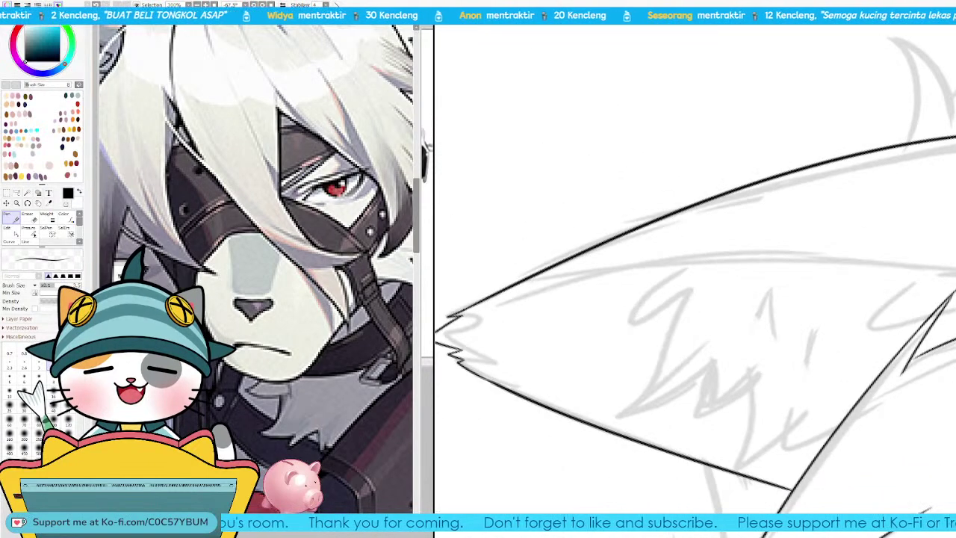
drag(736, 333, 641, 328)
key(Page_Down)
key(Delete)
key(Delete)
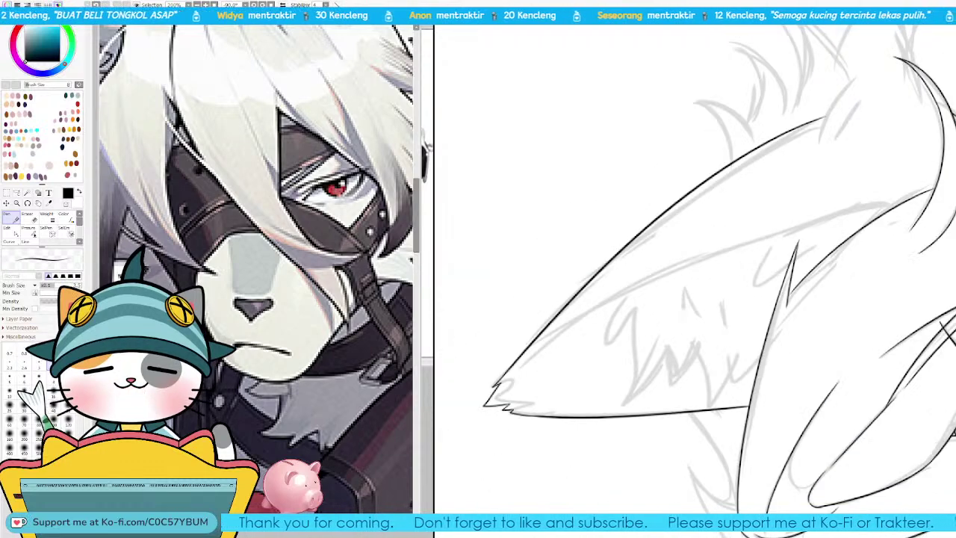
key(Delete)
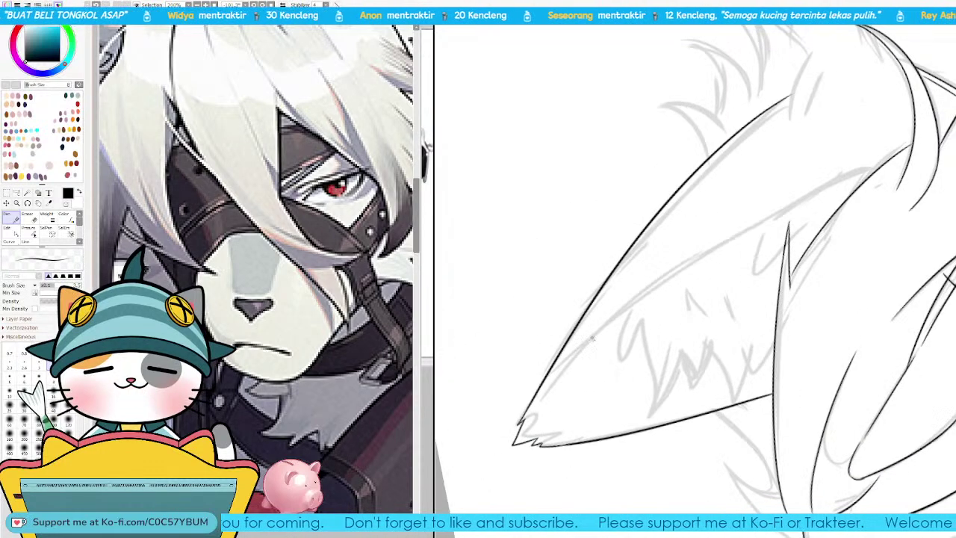
drag(534, 407, 871, 154)
key(ctrl+z)
drag(536, 396, 866, 171)
Step: Extend the lower end of the ear's inner rim line to meet the hair outline
key(Delete)
key(Delete)
key(Page_Up)
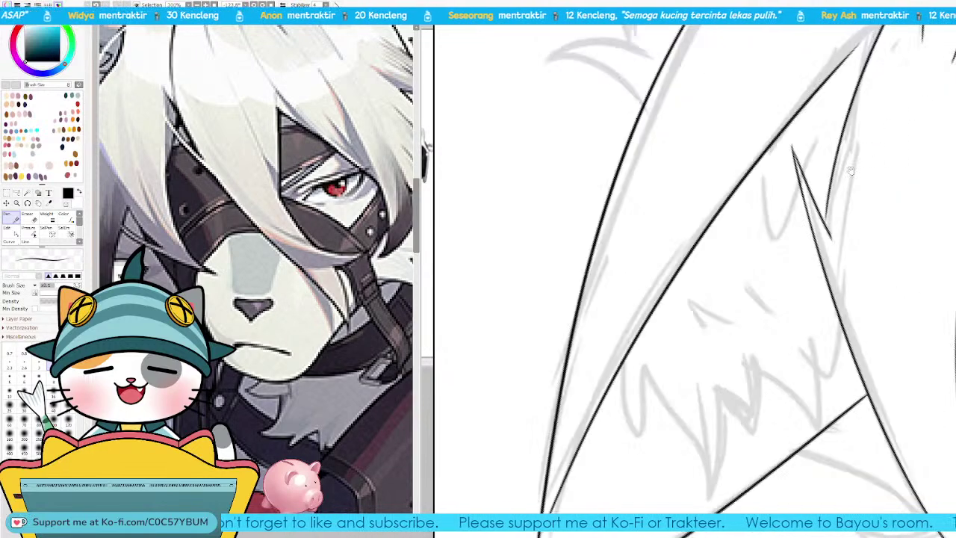
drag(817, 136, 702, 328)
drag(749, 238, 753, 233)
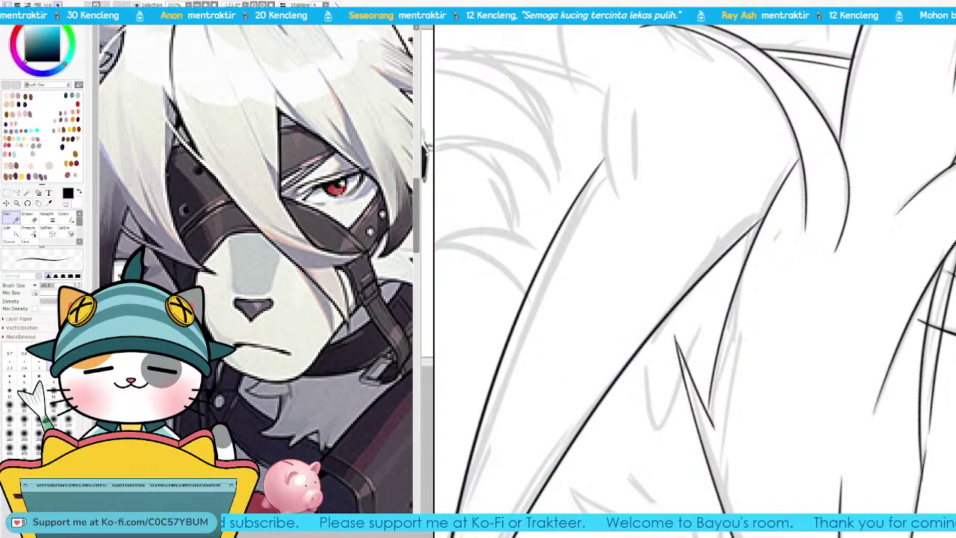
Step: Review the inked head as a whole and bring the reference character's ears and hair into view for comparison
key(Home)
key(Page_Down)
key(Page_Down)
key(Page_Down)
drag(743, 287, 768, 306)
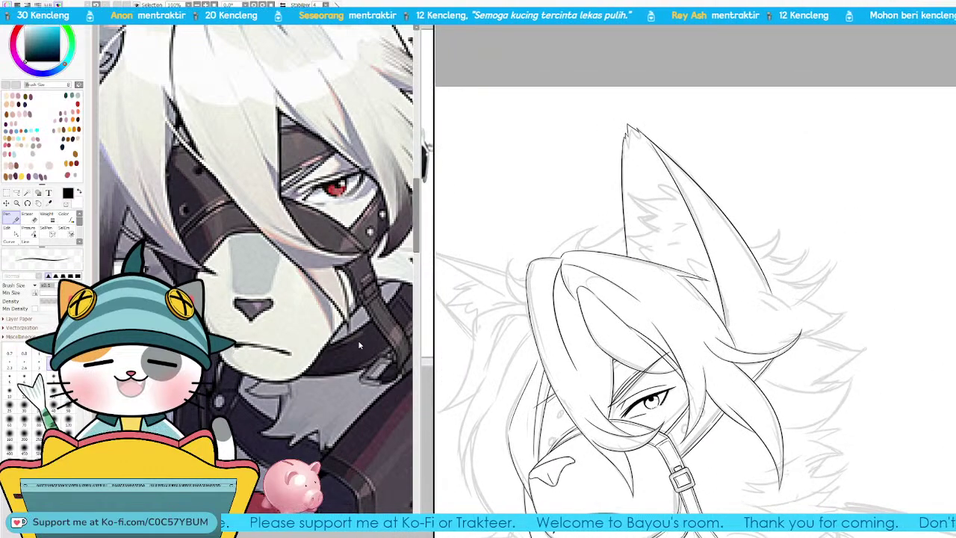
drag(367, 269, 385, 365)
key(Page_Down)
key(Page_Down)
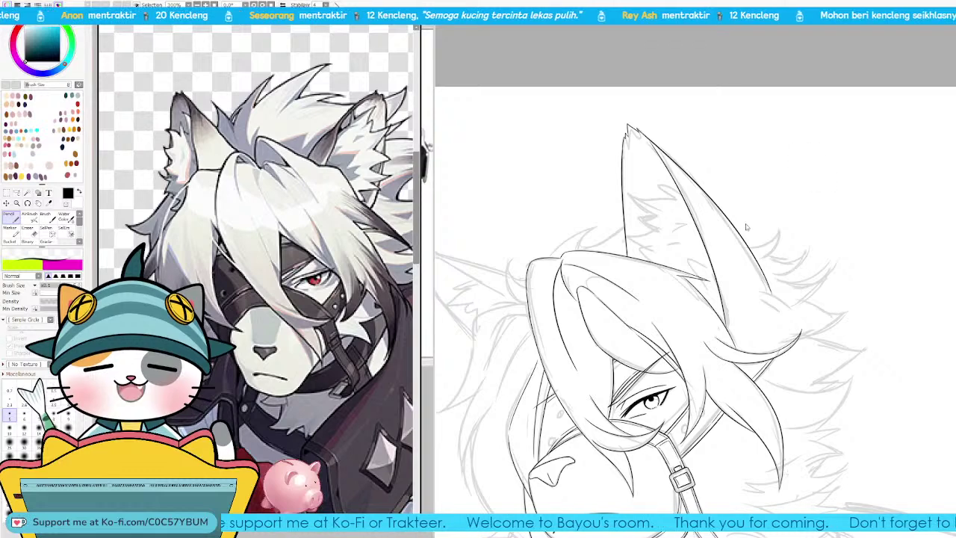
Step: Flip the canvas horizontally and ink the first tuft and the upper edge of the large ear's inner fur
click(746, 225)
key(h)
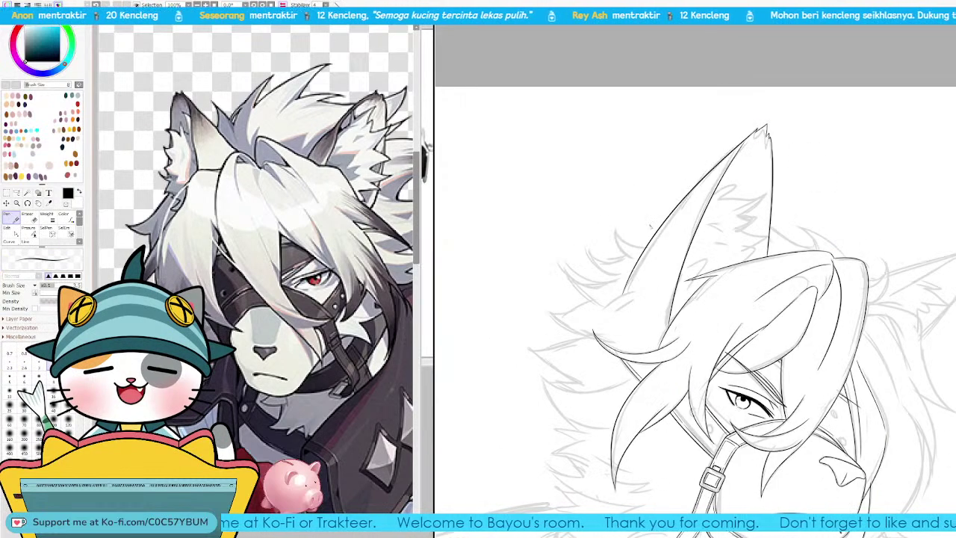
scroll(650, 227, up, 2)
key(Delete)
key(Delete)
key(Delete)
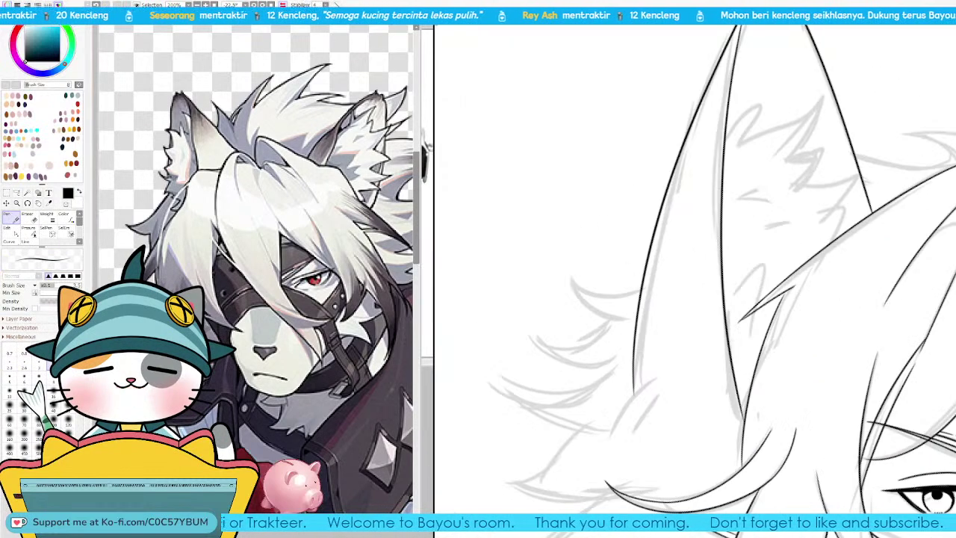
drag(729, 135, 666, 195)
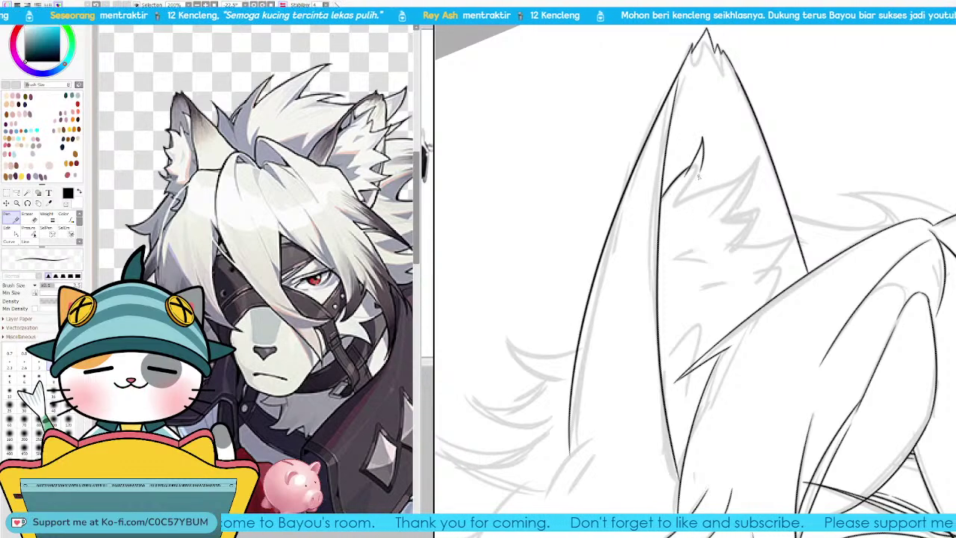
mouse_move(699, 177)
mouse_down()
mouse_move(749, 173)
mouse_move(753, 163)
mouse_move(706, 186)
mouse_move(750, 165)
mouse_move(760, 145)
mouse_move(750, 190)
mouse_up()
key(ctrl+z)
key(ctrl+z)
key(ctrl+z)
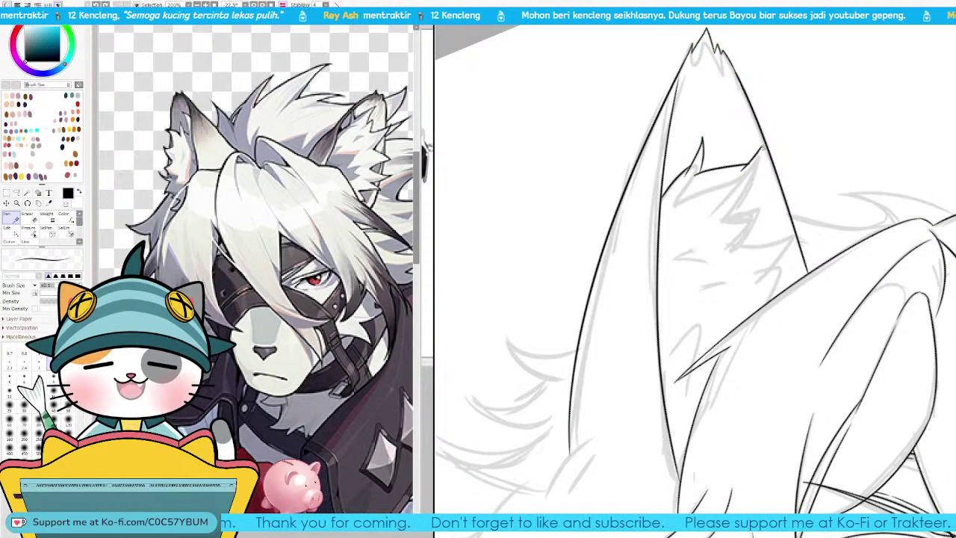
Step: Ink the jagged spikes of the large ear's inner fur from its upper peak down to the hair outline
drag(762, 148, 733, 212)
key(e)
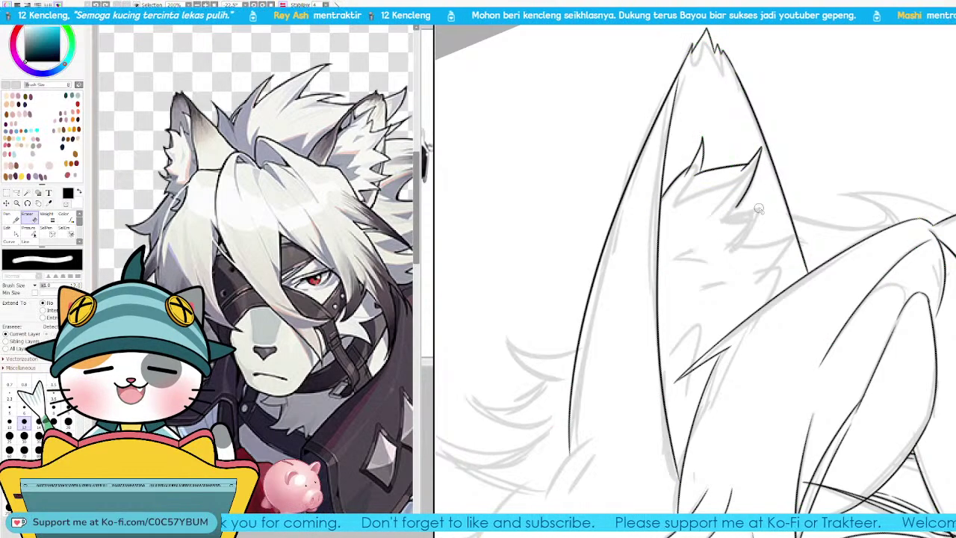
key(n)
drag(730, 208, 767, 197)
key(ctrl+z)
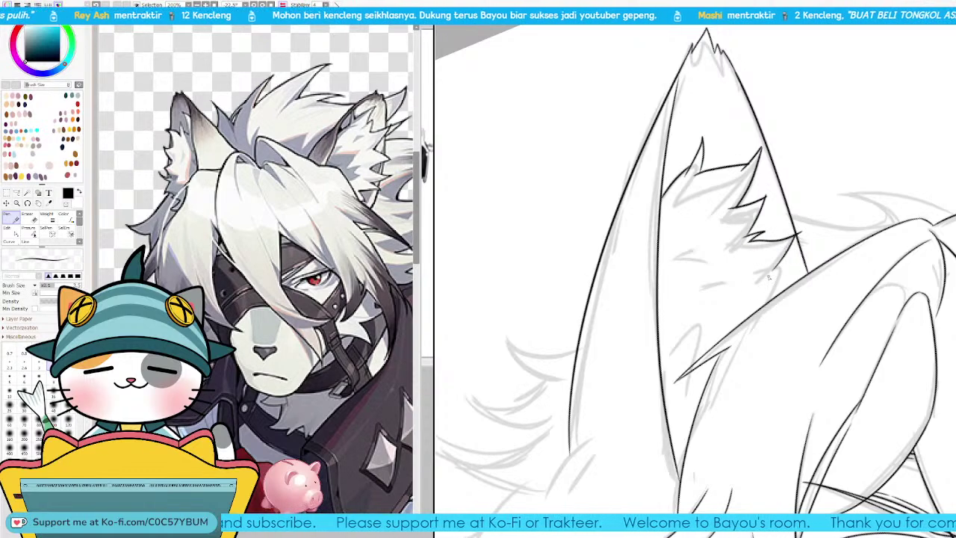
drag(778, 282, 768, 298)
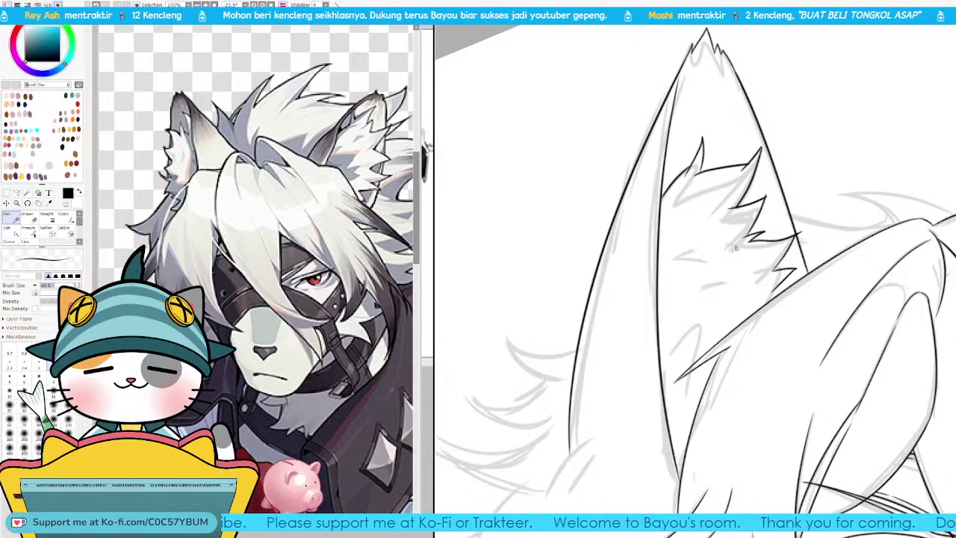
key(ctrl+z)
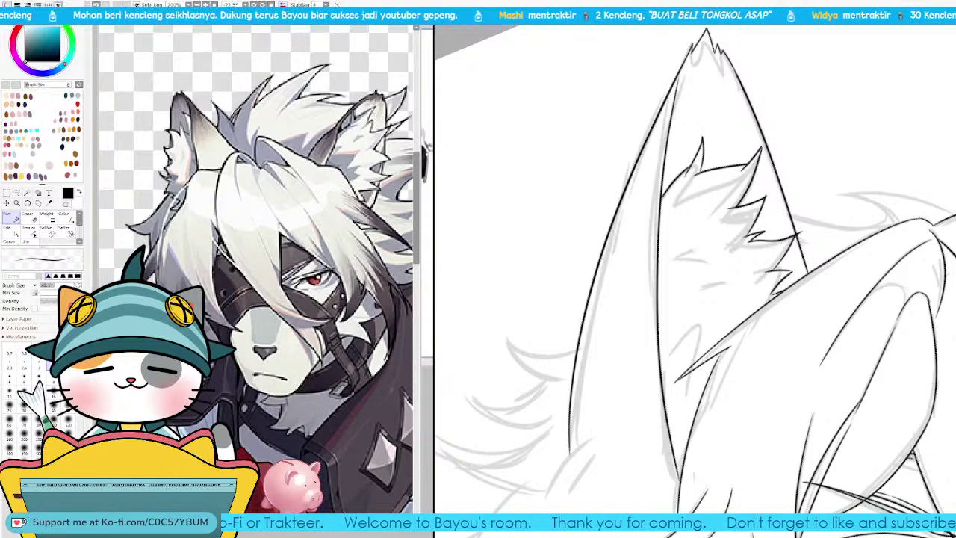
Step: Examine the ear's inked inner fur up close and judge it against the whole head
scroll(792, 277, up, 1)
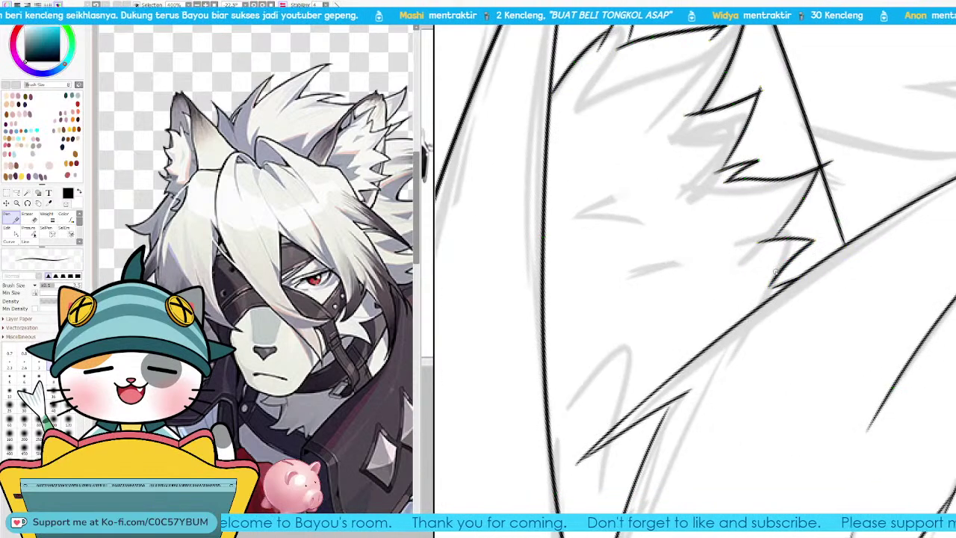
drag(754, 311, 750, 321)
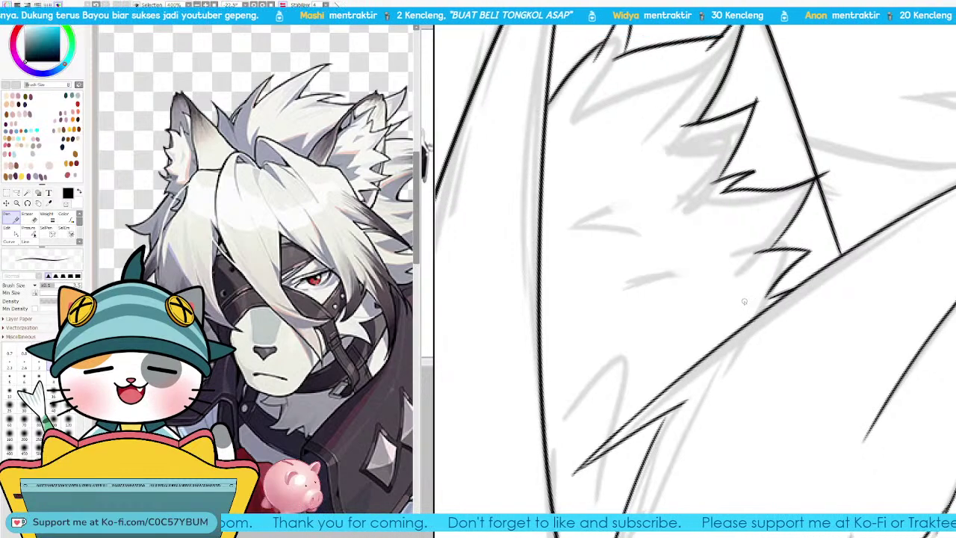
drag(668, 406, 803, 205)
scroll(702, 336, down, 2)
drag(690, 296, 629, 354)
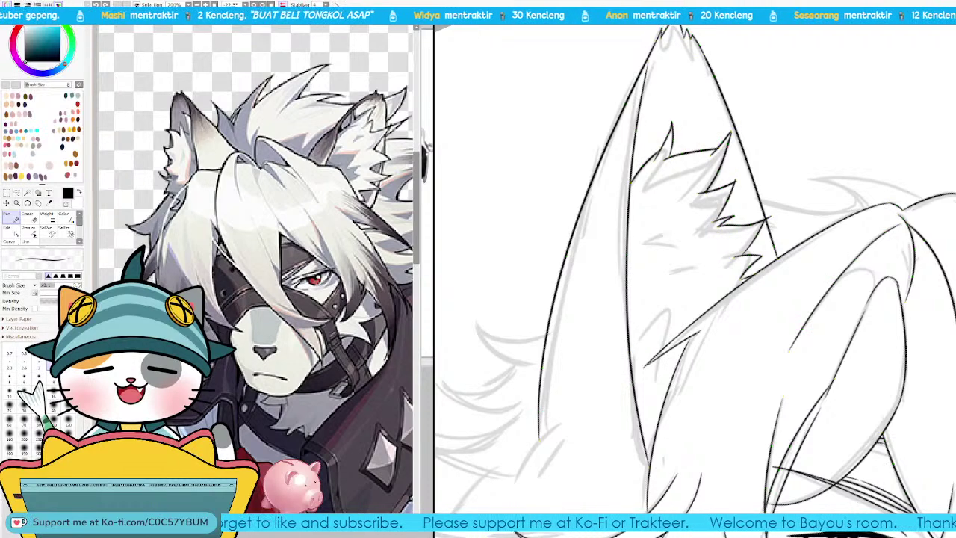
scroll(695, 269, down, 3)
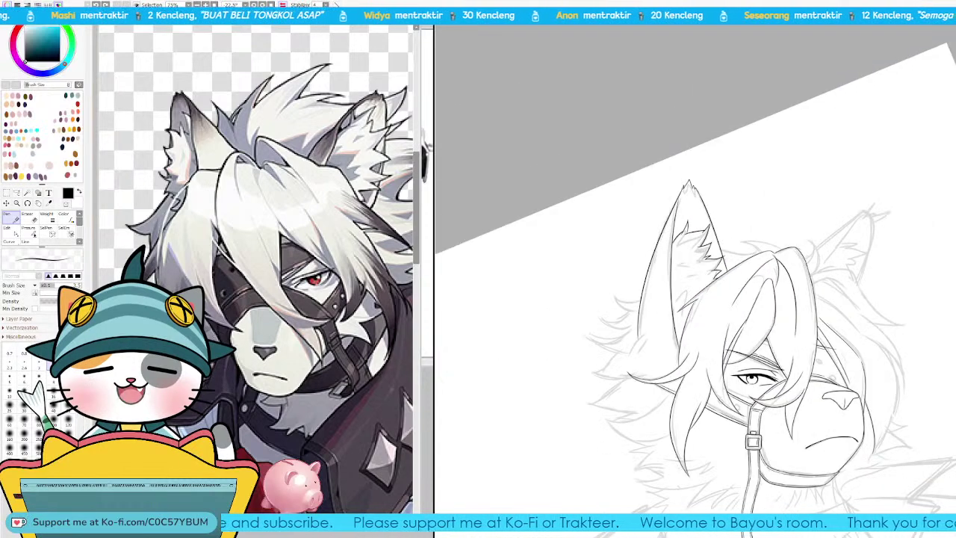
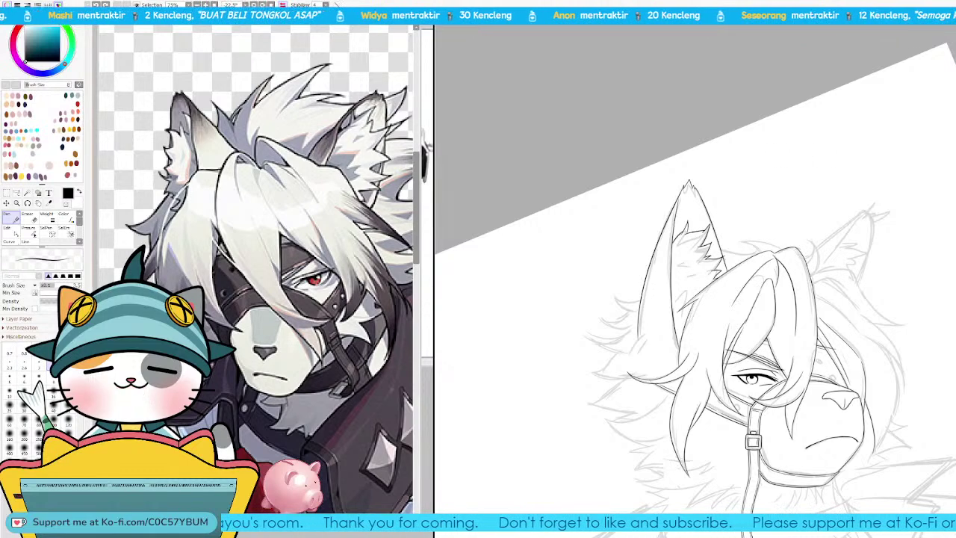
key(Page_Up)
key(Page_Up)
key(Page_Up)
key(Page_Up)
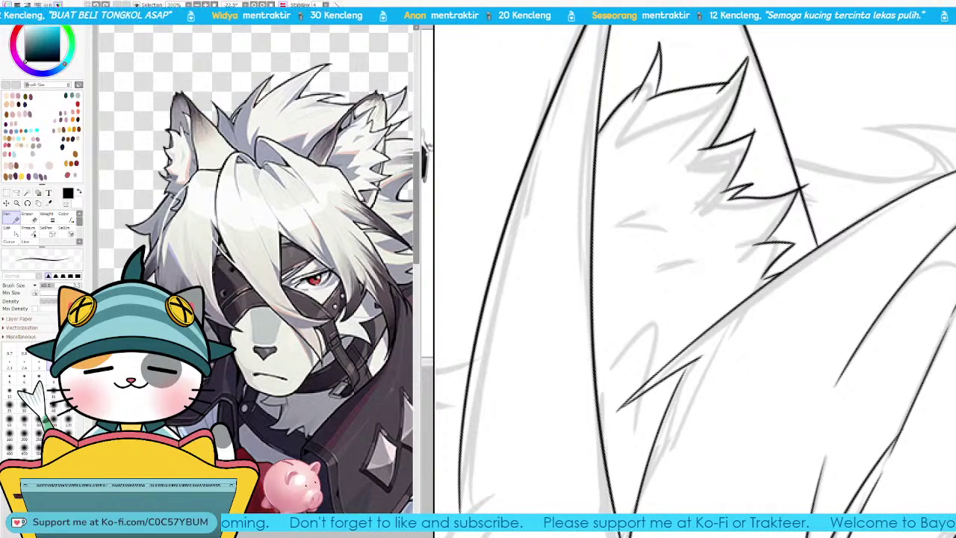
key(ctrl+z)
key(ctrl+y)
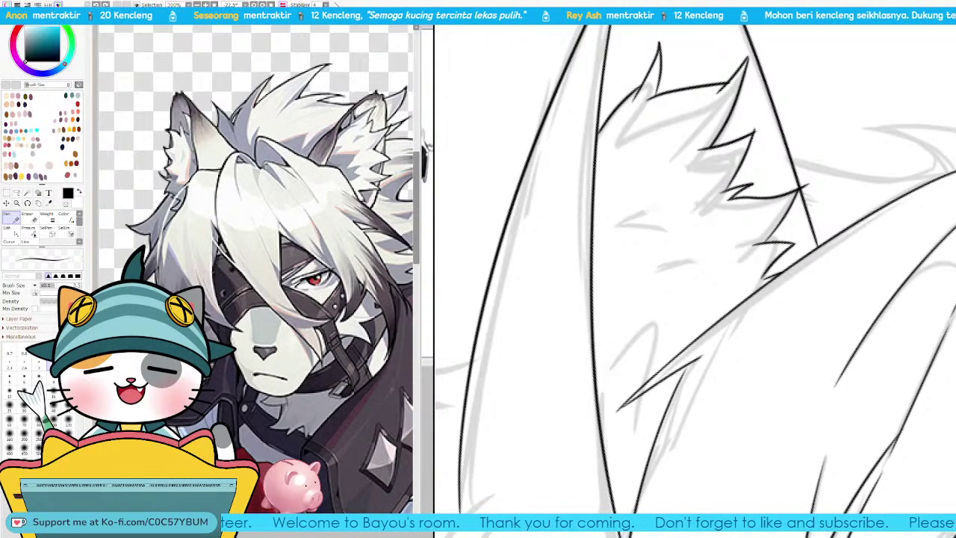
key(Page_Down)
key(Page_Down)
key(Page_Down)
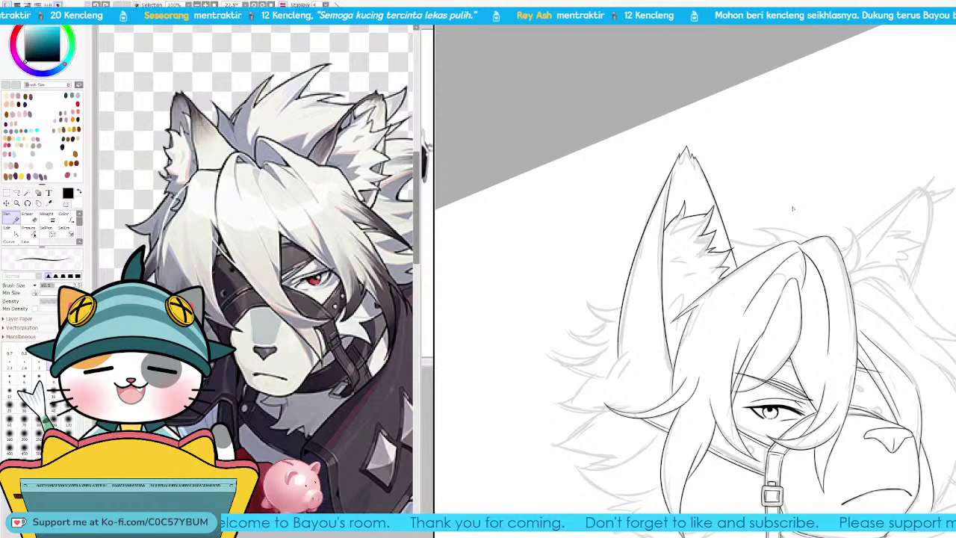
Step: Flip the canvas back horizontally and compare the ear and hair line work by undoing and redoing the recent strokes
key(h)
drag(574, 375, 701, 274)
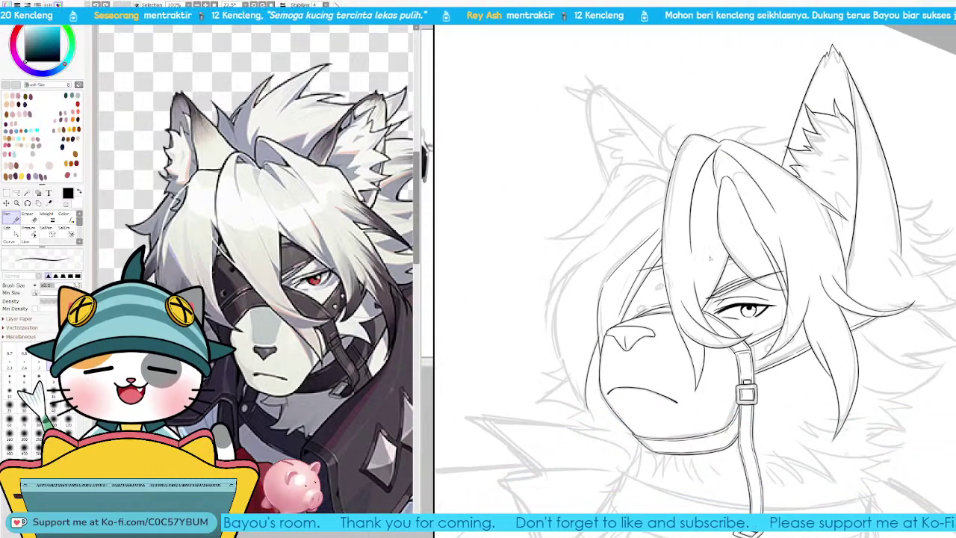
key(Page_Up)
key(Page_Up)
drag(864, 207, 780, 396)
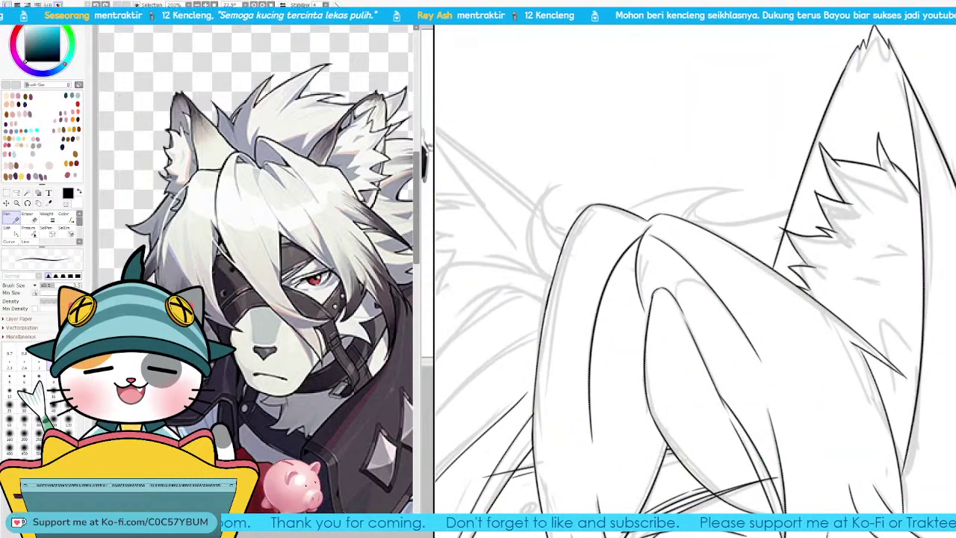
key(ctrl+z)
key(ctrl+y)
key(ctrl+z)
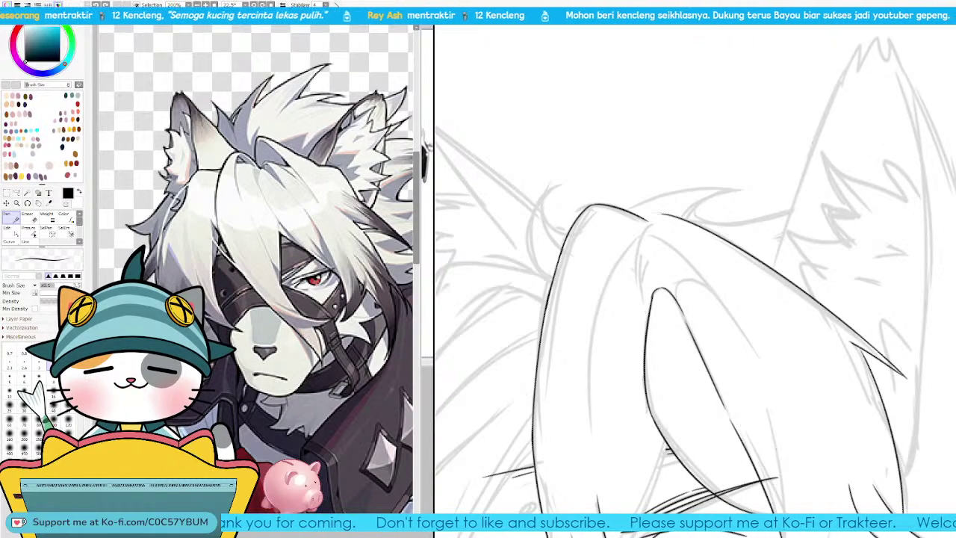
key(ctrl+y)
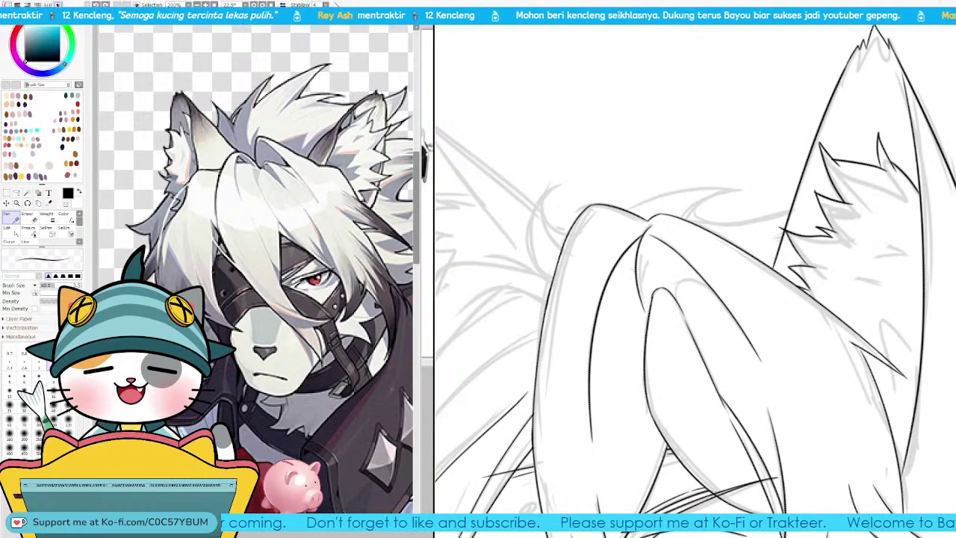
Step: Ink the outer curve of the small hair tuft beside the front hair outline, near the far ear's base
key(Delete)
key(Page_Up)
drag(550, 239, 637, 290)
key(End)
key(End)
key(End)
key(End)
key(End)
key(End)
key(End)
key(End)
key(End)
key(End)
key(End)
key(End)
key(End)
key(End)
key(End)
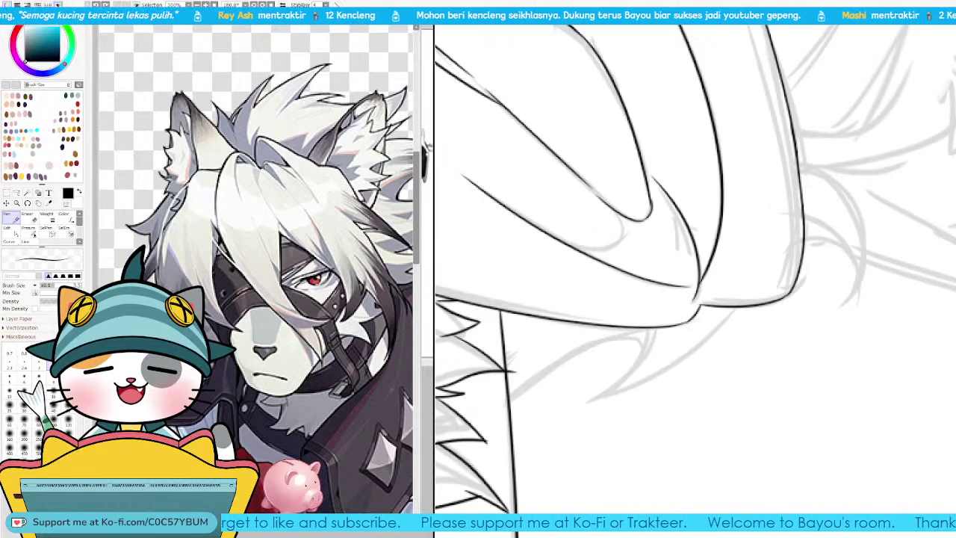
key(Delete)
key(Delete)
key(Delete)
key(Delete)
key(Delete)
key(Delete)
key(Delete)
key(Delete)
key(Delete)
key(Delete)
key(Delete)
key(Delete)
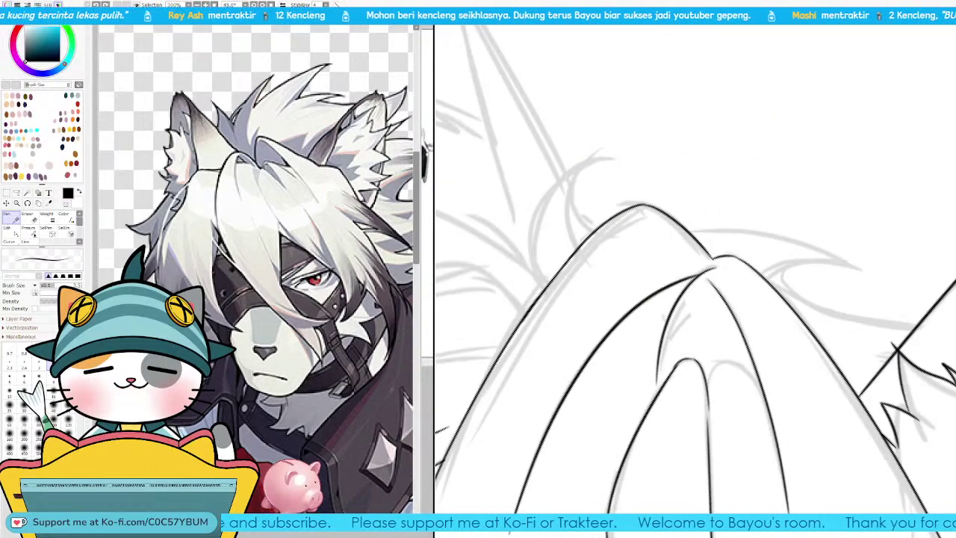
drag(618, 194, 715, 215)
mouse_move(707, 182)
mouse_down()
mouse_move(642, 306)
mouse_move(628, 290)
mouse_move(642, 310)
mouse_up()
key(ctrl+z)
key(ctrl+z)
drag(703, 180, 653, 318)
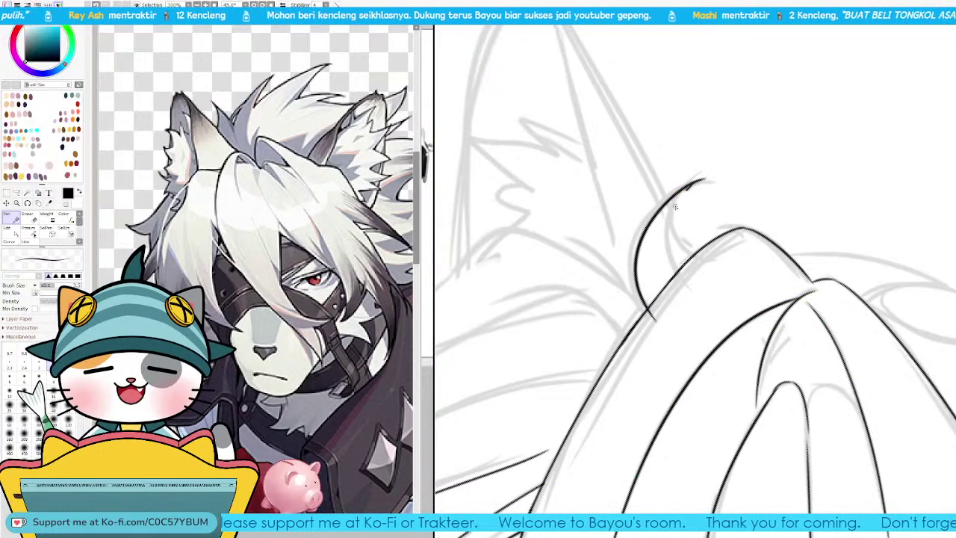
Step: Ink the small tuft's inner curve with an extra strand line, and trim its overrun at the hair outline
key(ctrl+z)
mouse_move(692, 185)
mouse_down()
mouse_move(681, 276)
mouse_move(689, 266)
mouse_up()
key(ctrl+z)
drag(700, 181, 690, 251)
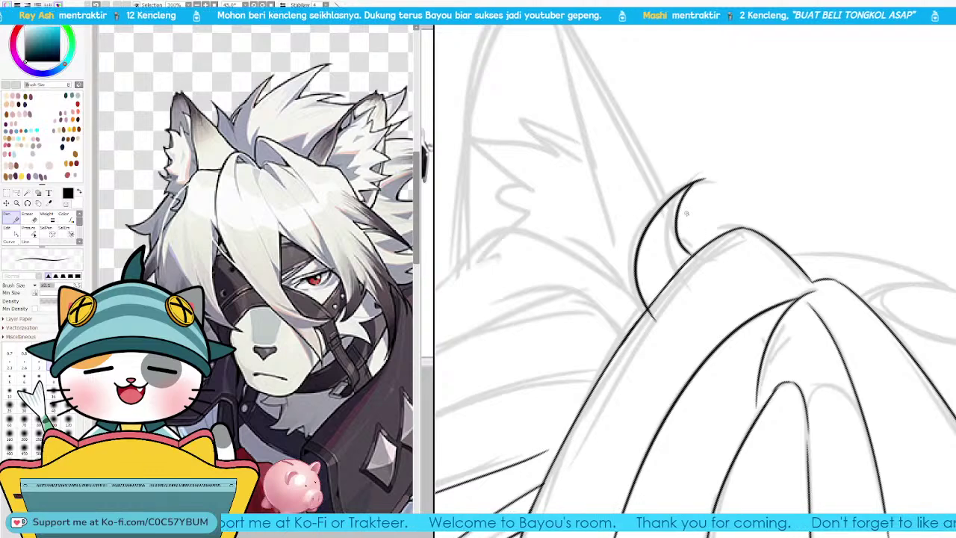
drag(671, 216, 675, 273)
drag(706, 335, 532, 290)
key(e)
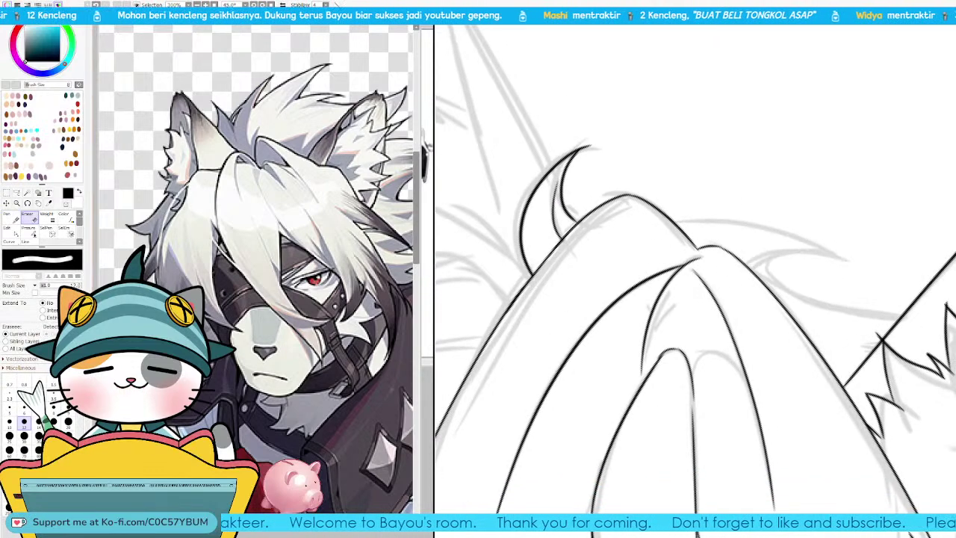
Step: Ink the pointed hair tuft rising behind the hair parting, with its outer curve and inner strand lines
key(Delete)
key(n)
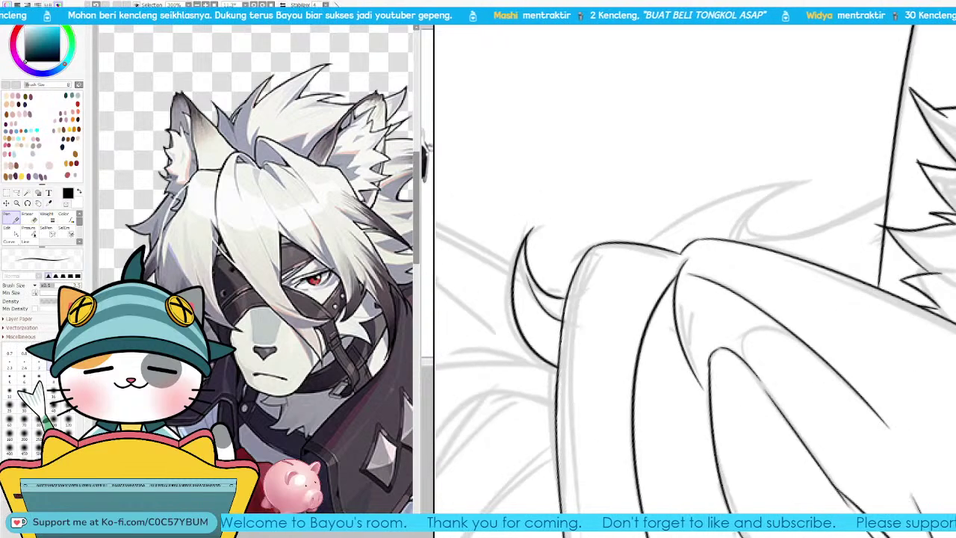
key(Delete)
key(Delete)
key(Delete)
key(Delete)
key(Delete)
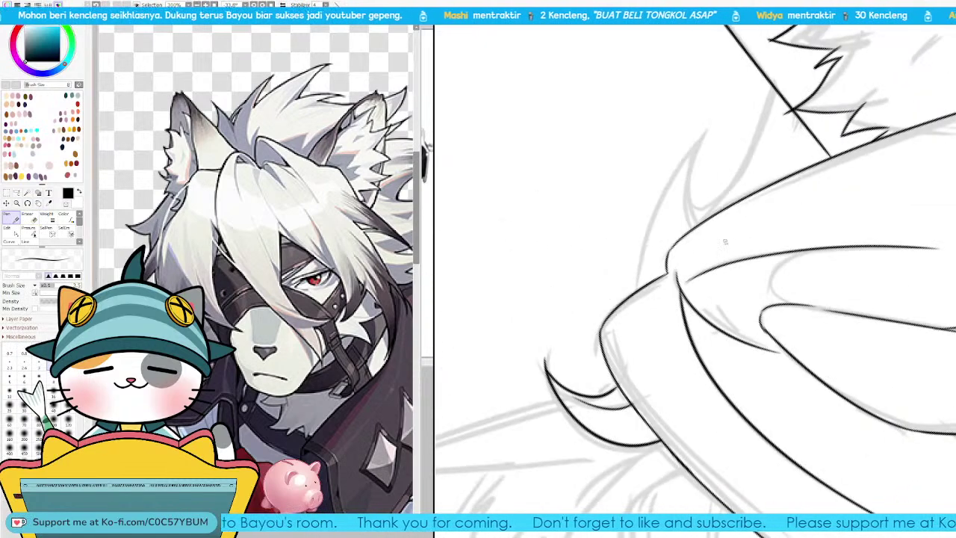
drag(726, 242, 739, 263)
mouse_move(651, 336)
mouse_down()
mouse_move(734, 140)
mouse_move(715, 255)
mouse_up()
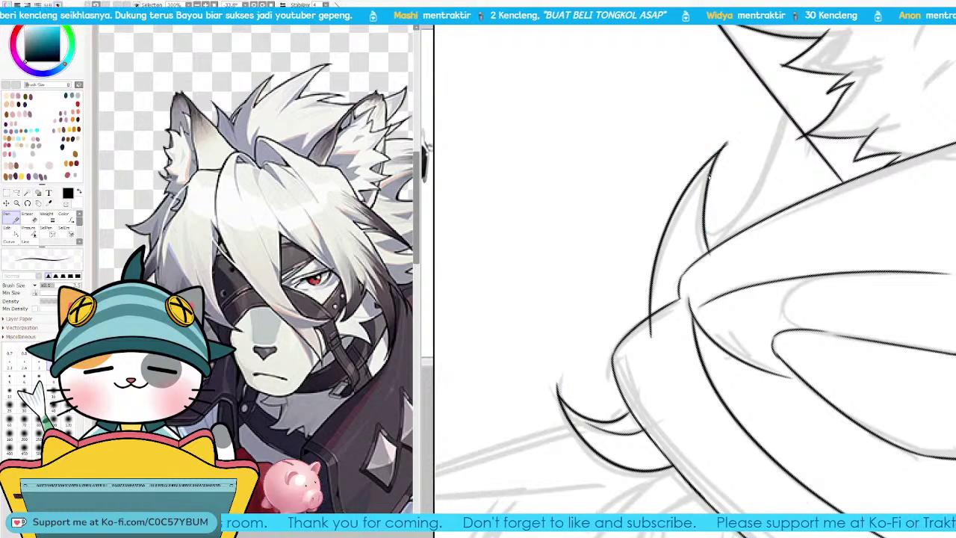
key(ctrl+z)
drag(727, 142, 713, 244)
key(ctrl+z)
drag(727, 143, 706, 258)
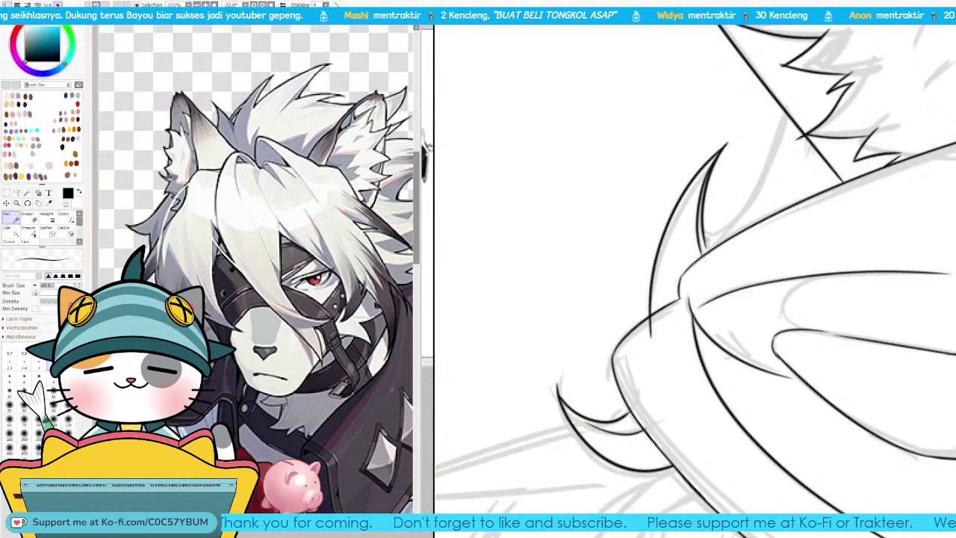
Step: Ink the curved hair strand running from the large ear's edge down to the base of the pointed tuft
drag(784, 112, 720, 241)
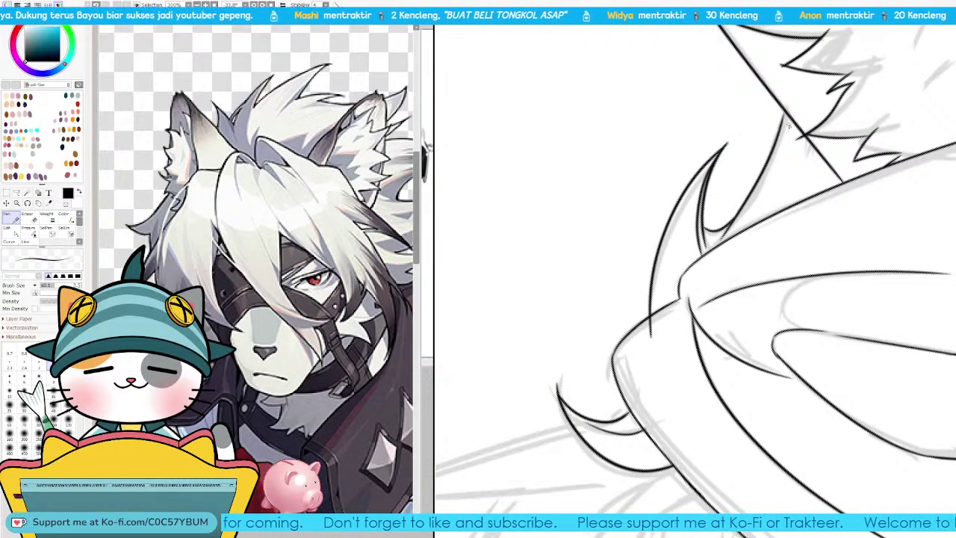
drag(792, 123, 773, 177)
drag(789, 143, 769, 213)
Step: Ink both curved sides of the first pointed fur tuft at the outer base of the large ear
drag(830, 116, 662, 319)
mouse_move(825, 282)
mouse_down()
mouse_move(717, 203)
mouse_move(653, 136)
mouse_up()
drag(947, 71, 858, 243)
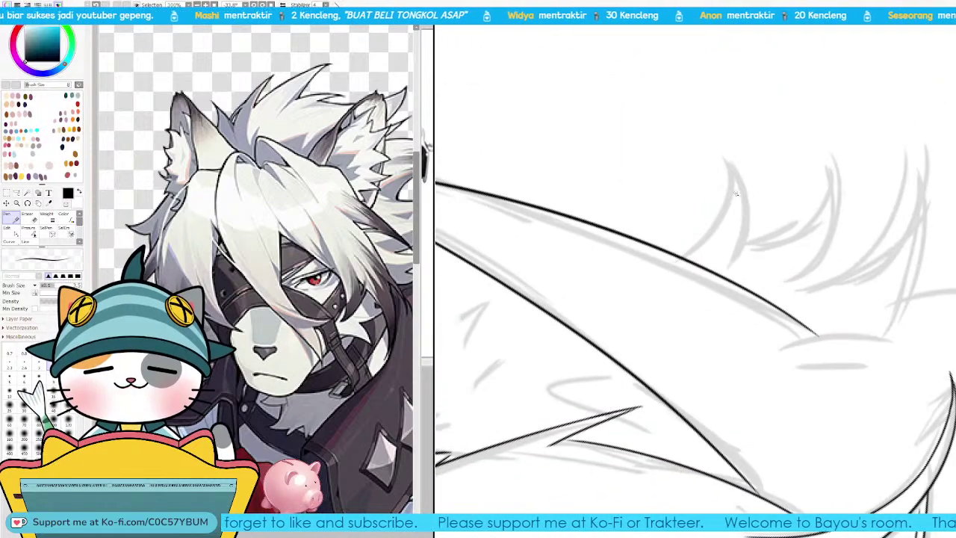
key(ctrl+z)
key(ctrl+z)
key(ctrl+y)
key(ctrl+y)
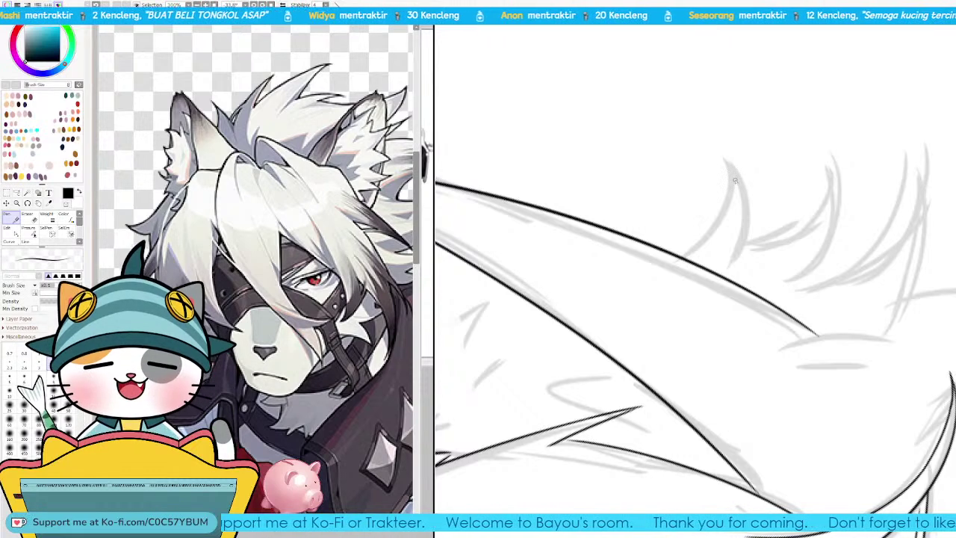
drag(724, 159, 648, 284)
key(ctrl+z)
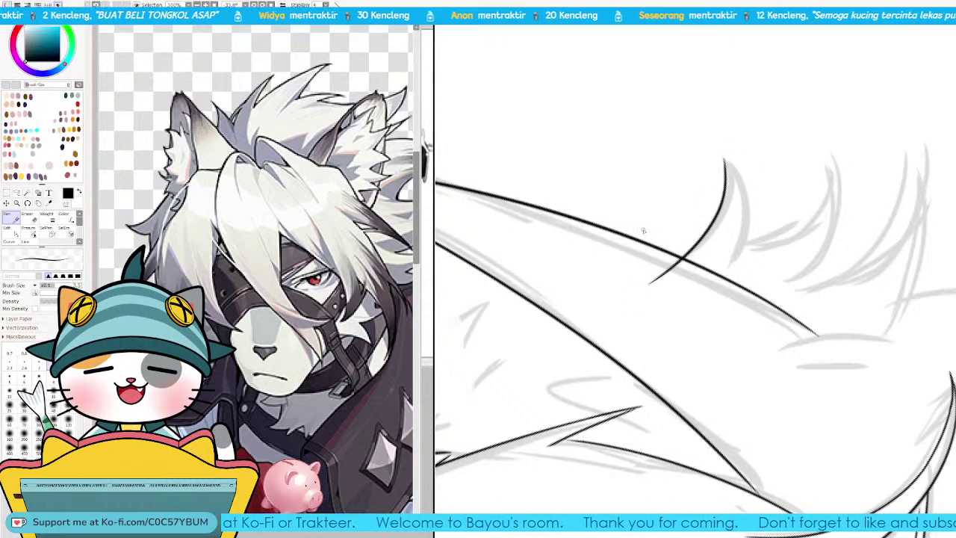
drag(742, 198, 735, 290)
key(ctrl+z)
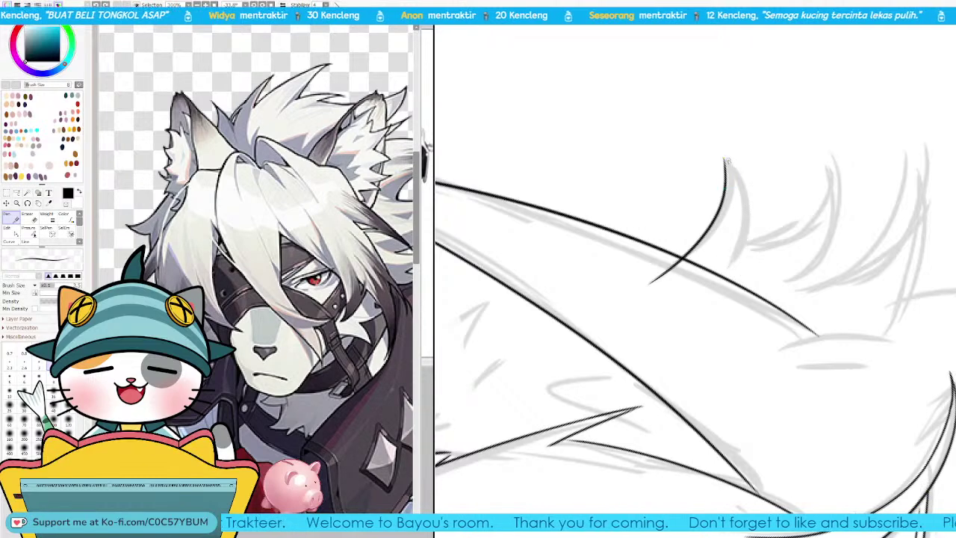
mouse_move(725, 158)
mouse_down()
mouse_move(745, 277)
mouse_move(741, 263)
mouse_move(802, 212)
mouse_up()
key(ctrl+z)
key(ctrl+z)
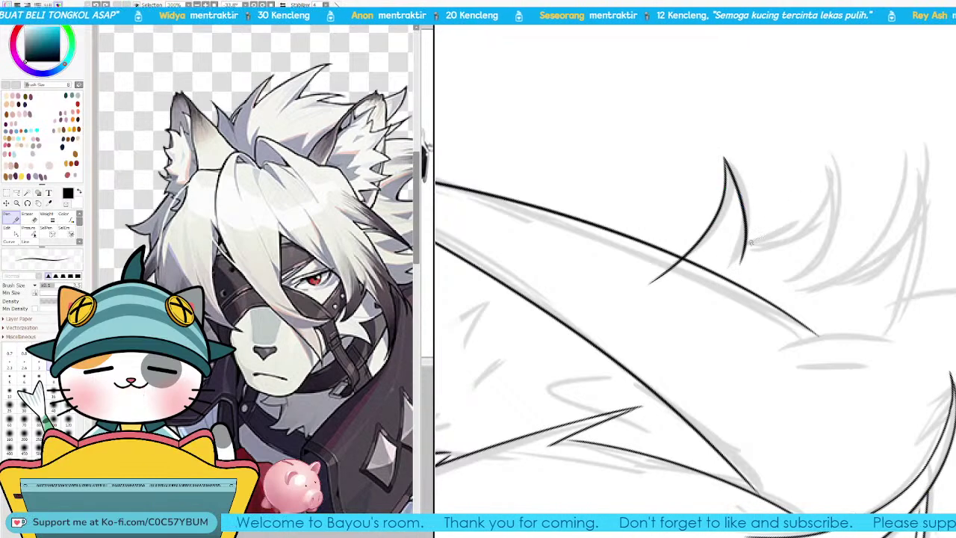
Step: Ink both sides of the small fur spike just beside the first pointed tuft at the large ear's base
drag(746, 243, 802, 208)
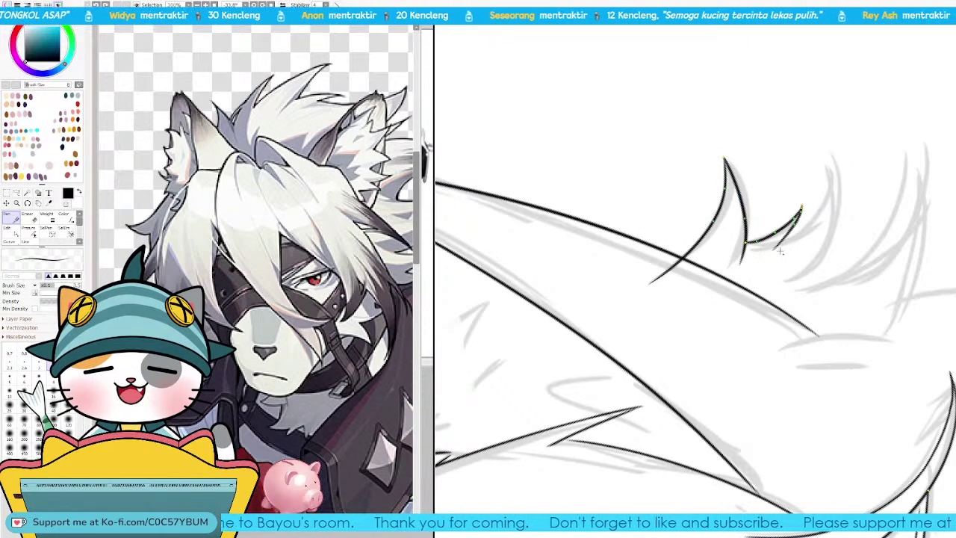
key(ctrl+z)
key(ctrl+z)
drag(747, 240, 802, 214)
key(ctrl+z)
drag(747, 241, 802, 202)
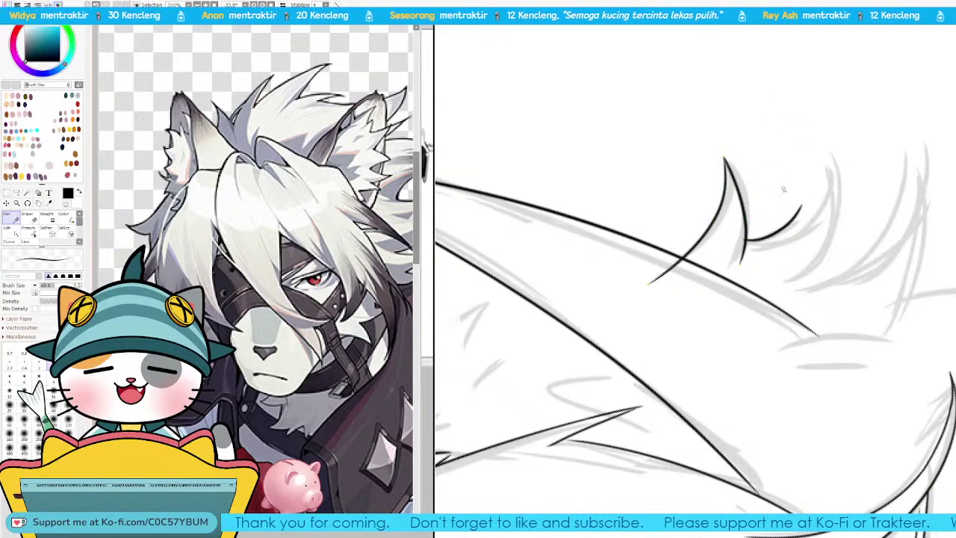
drag(801, 207, 774, 246)
key(ctrl+z)
key(ctrl+z)
Step: Ink both curved sides of the second large pointed fur tuft, meeting in a sharp tip next to the small spike
mouse_move(829, 177)
mouse_down()
mouse_move(791, 239)
mouse_move(745, 259)
mouse_move(833, 178)
mouse_up()
key(ctrl+z)
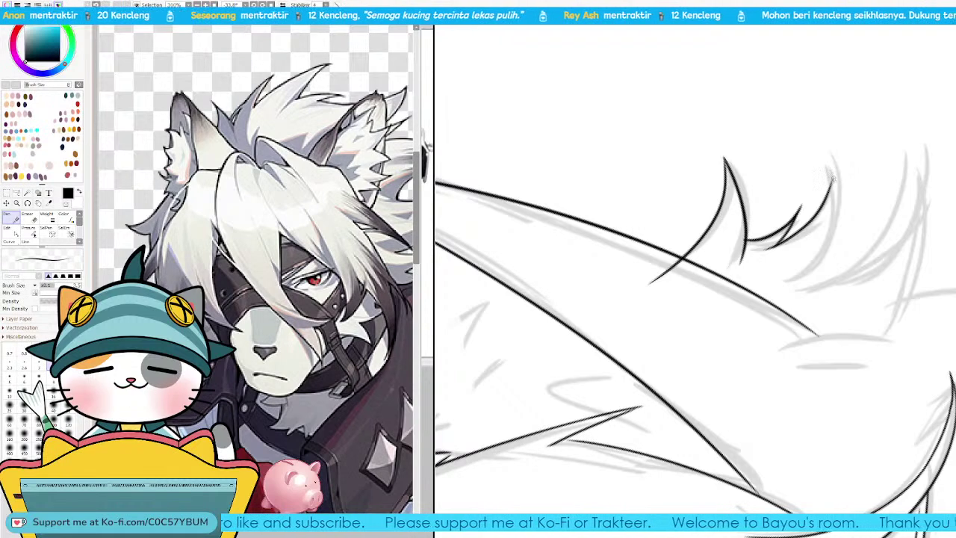
mouse_move(835, 164)
mouse_down()
mouse_move(798, 297)
mouse_move(782, 303)
mouse_up()
key(ctrl+z)
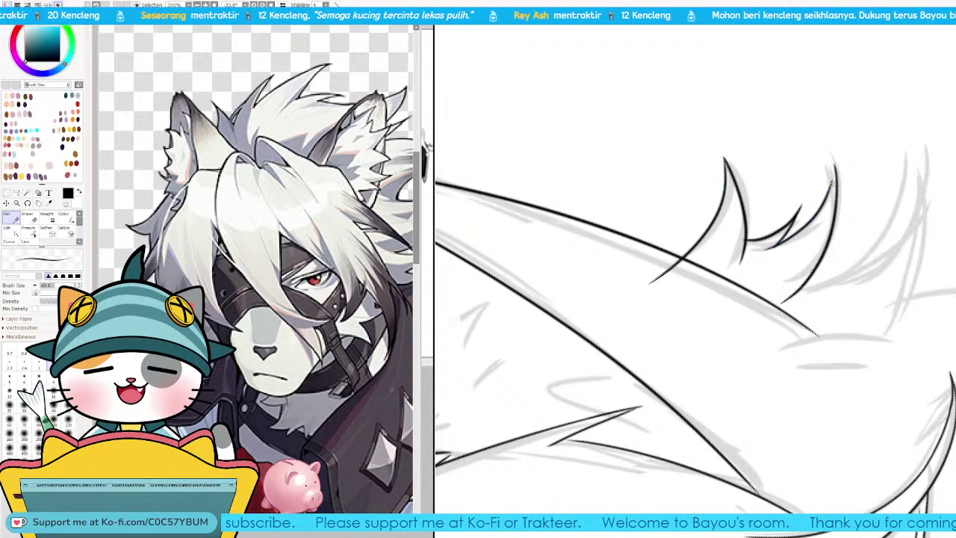
drag(834, 178, 835, 168)
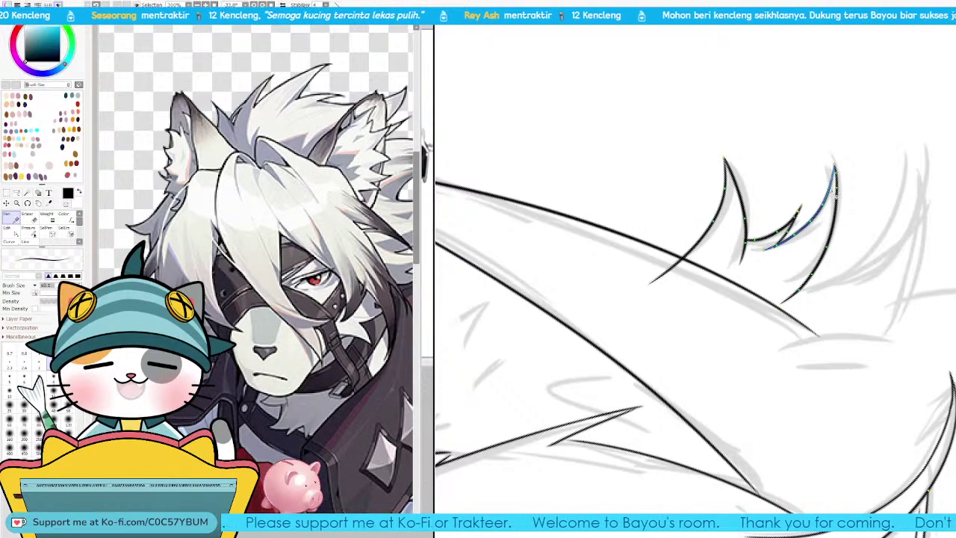
Step: Ink the long outer curve of the third pointed fur tuft at the large ear's base
mouse_move(825, 205)
mouse_down()
mouse_move(836, 192)
mouse_move(729, 204)
mouse_up()
drag(787, 222, 708, 177)
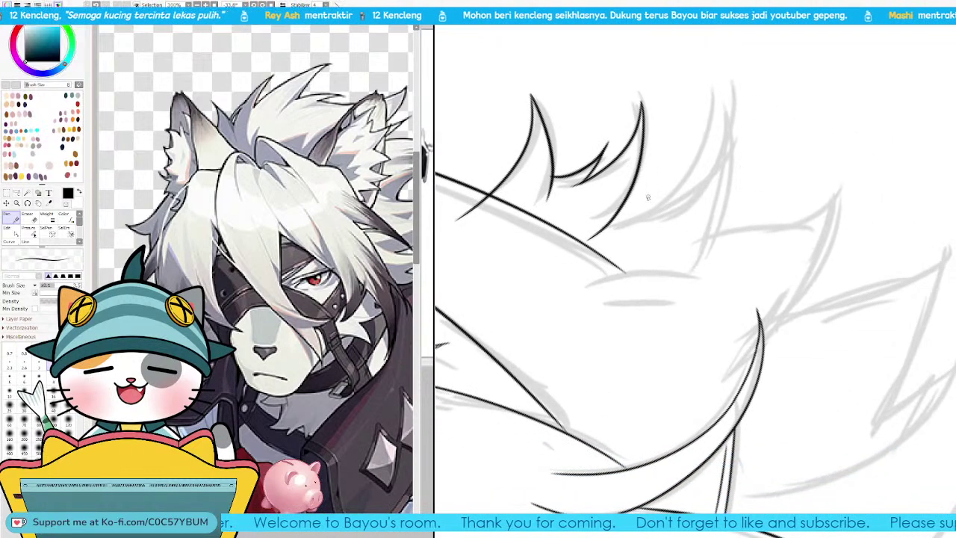
drag(553, 177, 607, 230)
key(Delete)
key(Delete)
key(Delete)
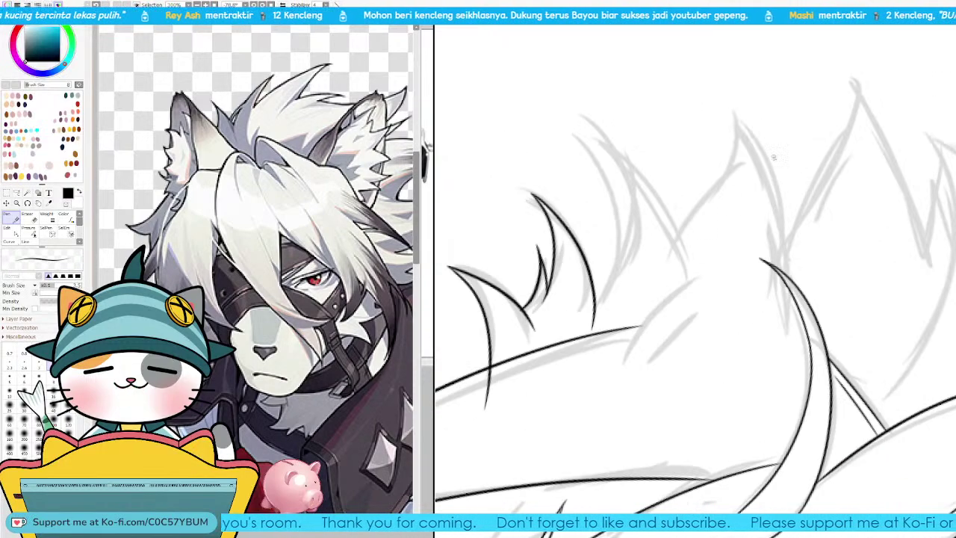
key(Delete)
key(Delete)
key(Delete)
key(Delete)
key(Delete)
key(Delete)
key(Delete)
key(Delete)
key(Delete)
key(Delete)
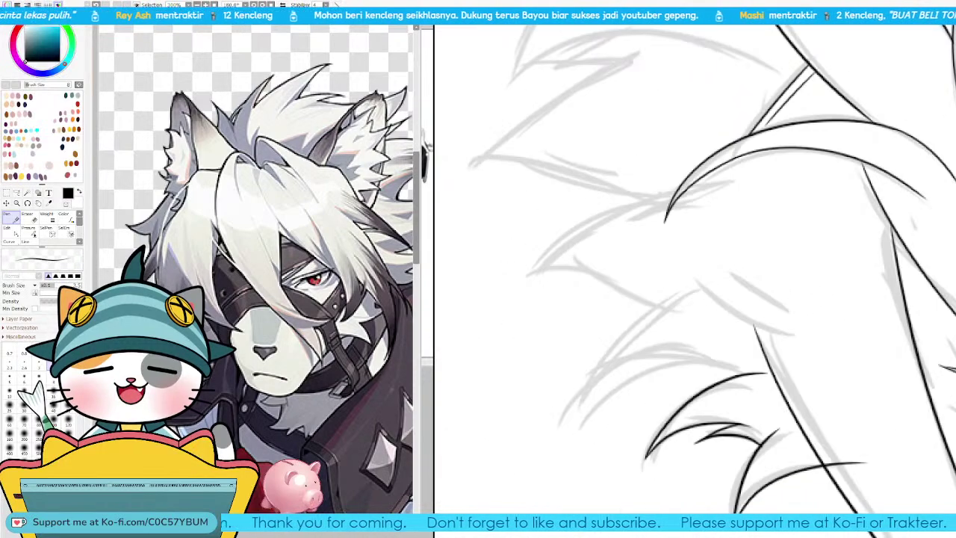
scroll(612, 330, down, 2)
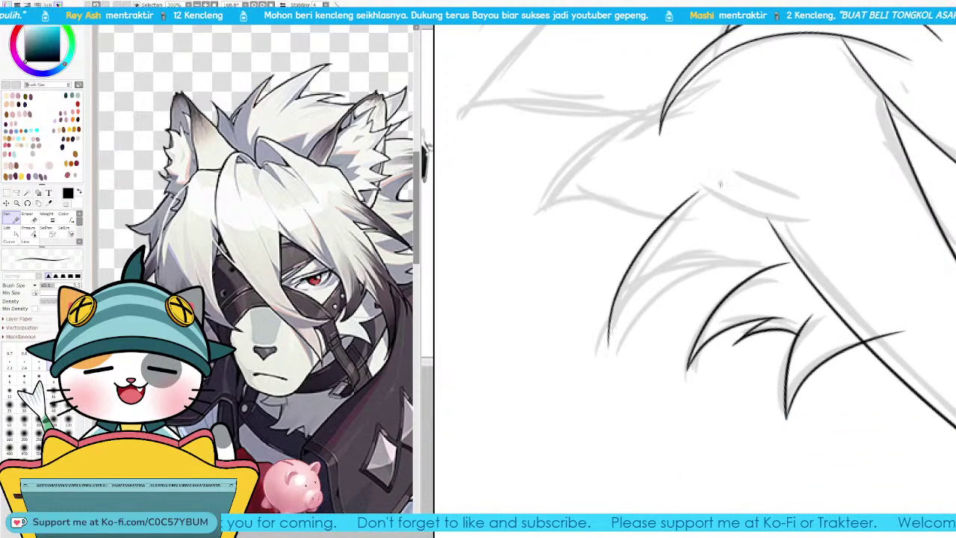
drag(612, 348, 710, 185)
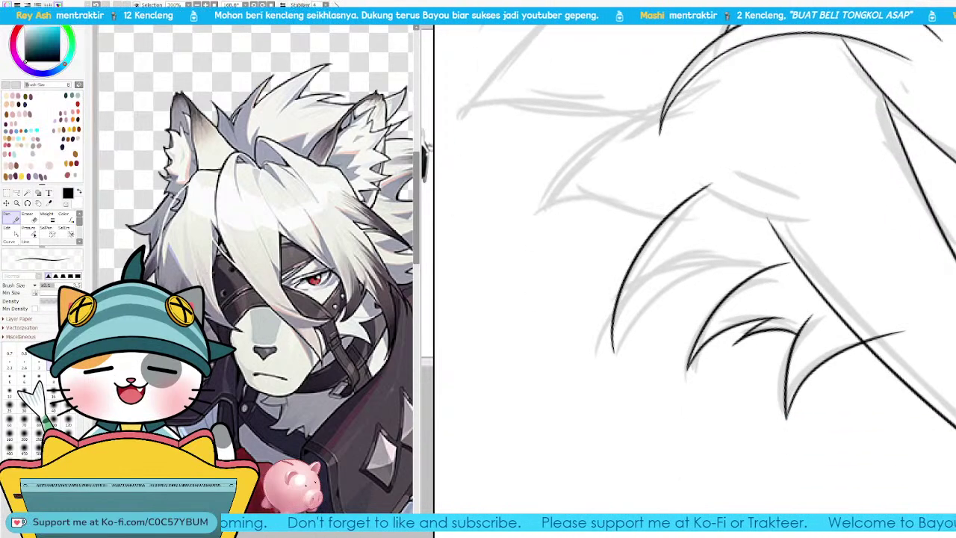
Step: Ink the inner curve of the third fur tuft, running from the second tuft's side to the third tuft's tip
key(Delete)
key(Delete)
key(Delete)
drag(756, 228, 679, 382)
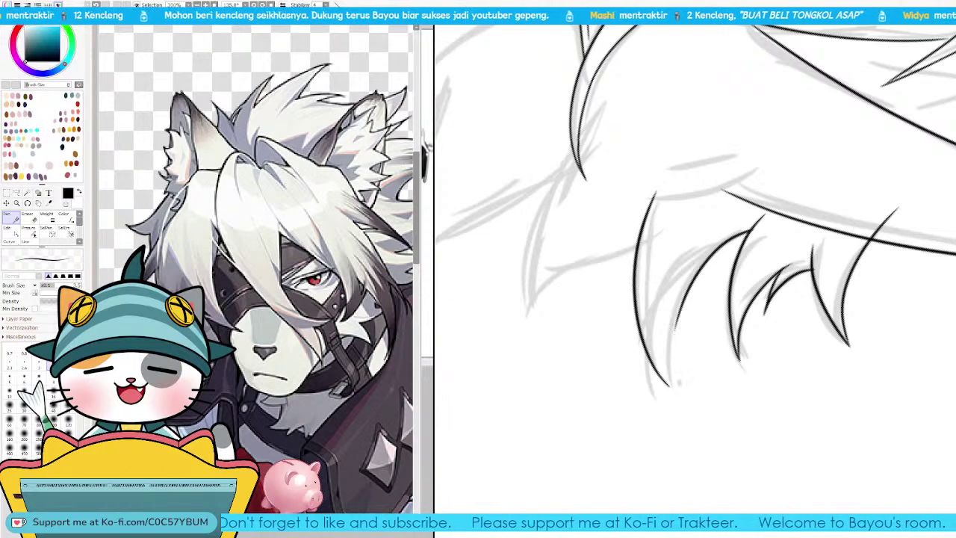
key(ctrl+z)
drag(753, 229, 668, 384)
key(ctrl+z)
drag(749, 233, 668, 385)
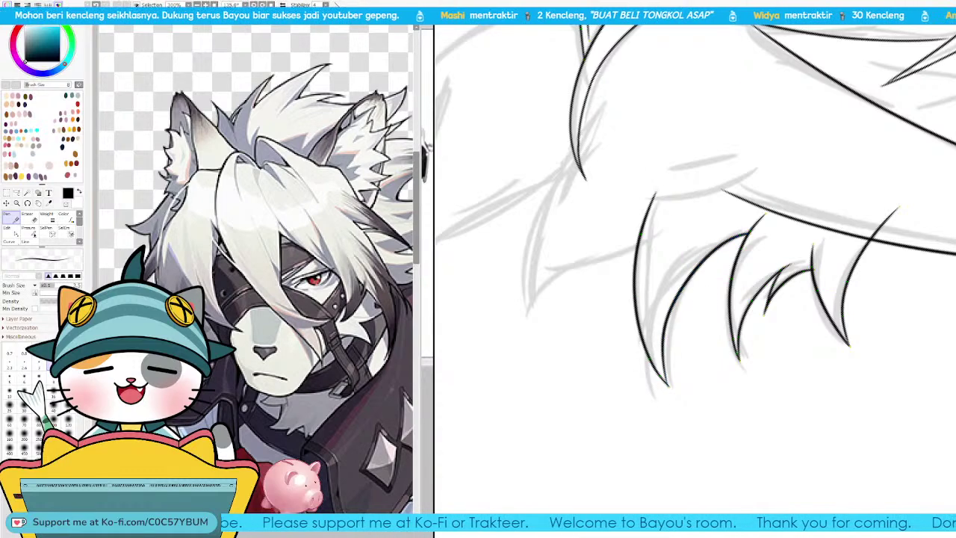
Step: Ink the curved line that links the end of the large ear's outer edge to the base of the third fur tuft
key(Delete)
key(Delete)
key(Delete)
key(e)
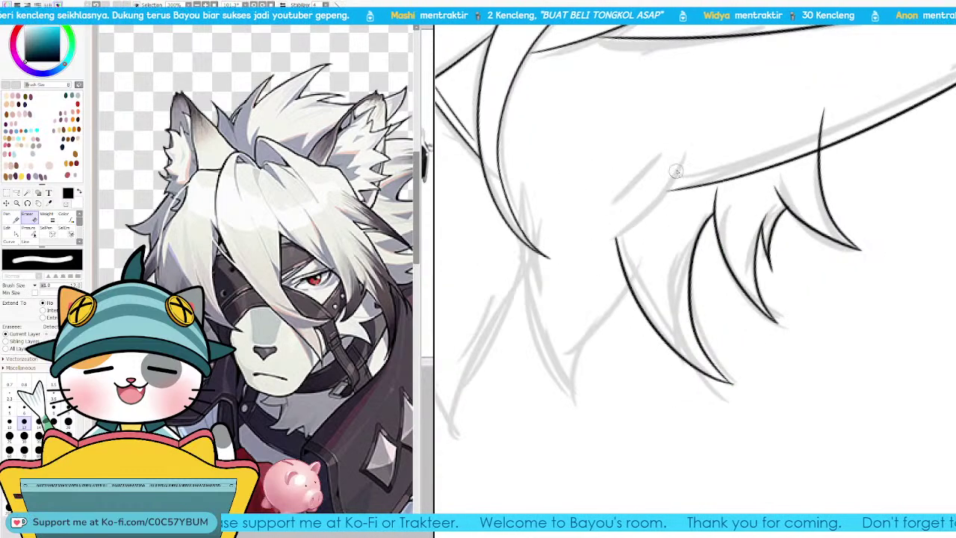
key(n)
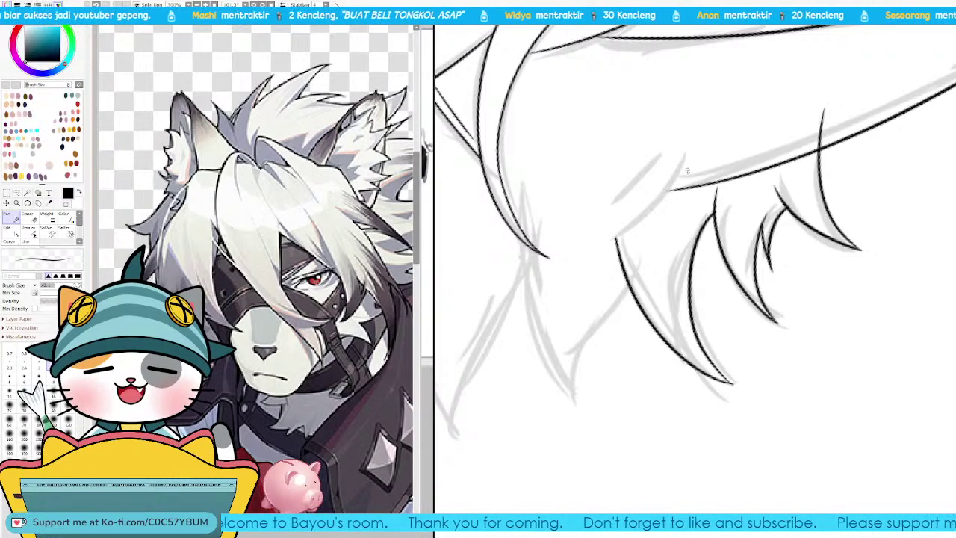
mouse_move(687, 154)
mouse_down()
mouse_move(589, 257)
mouse_move(641, 219)
mouse_move(590, 255)
mouse_up()
key(ctrl+z)
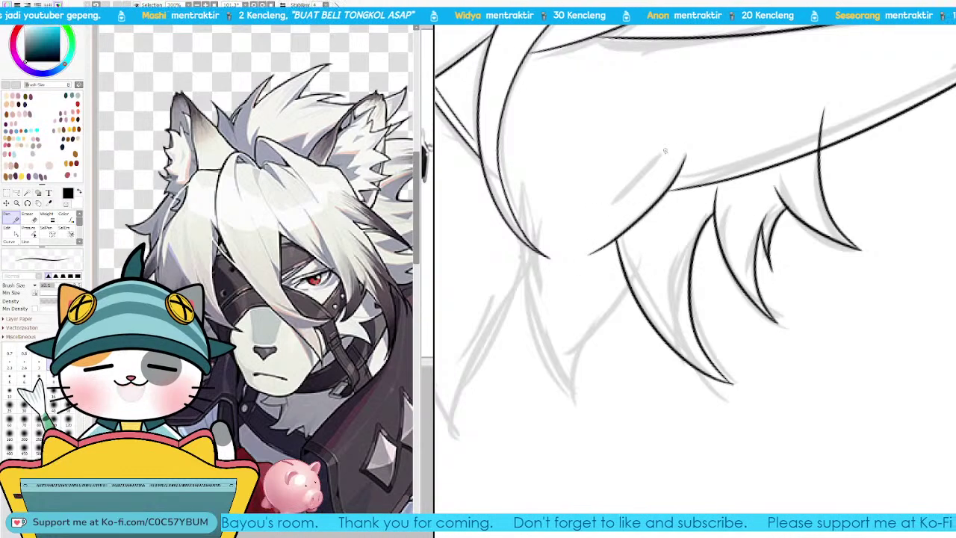
Step: Ink the bent outer edge of the next fur tuft below the ear fur, down to its pointed tip
key(Home)
key(Page_Down)
key(Page_Down)
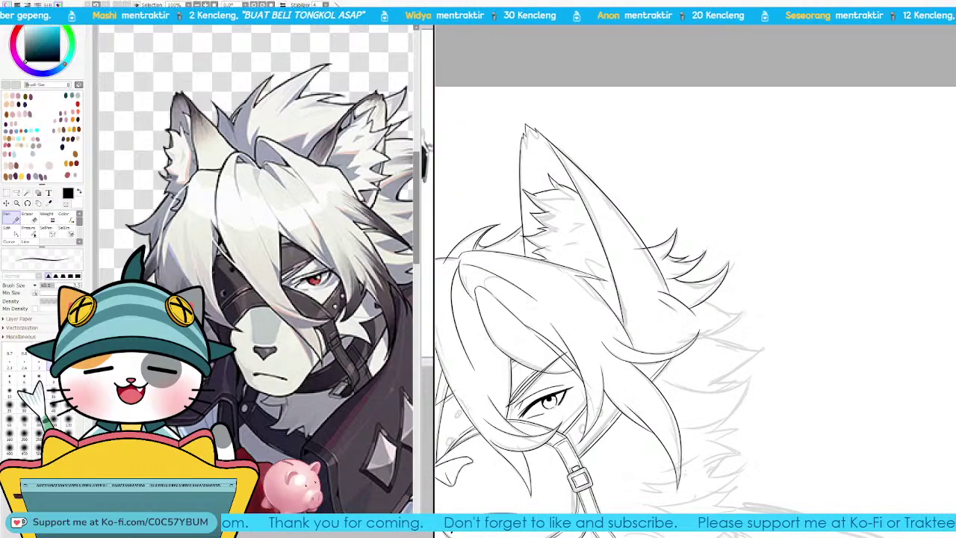
mouse_move(687, 328)
mouse_down()
mouse_move(647, 191)
mouse_move(647, 266)
mouse_up()
key(Page_Down)
key(Page_Down)
key(Page_Down)
scroll(693, 198, up, 5)
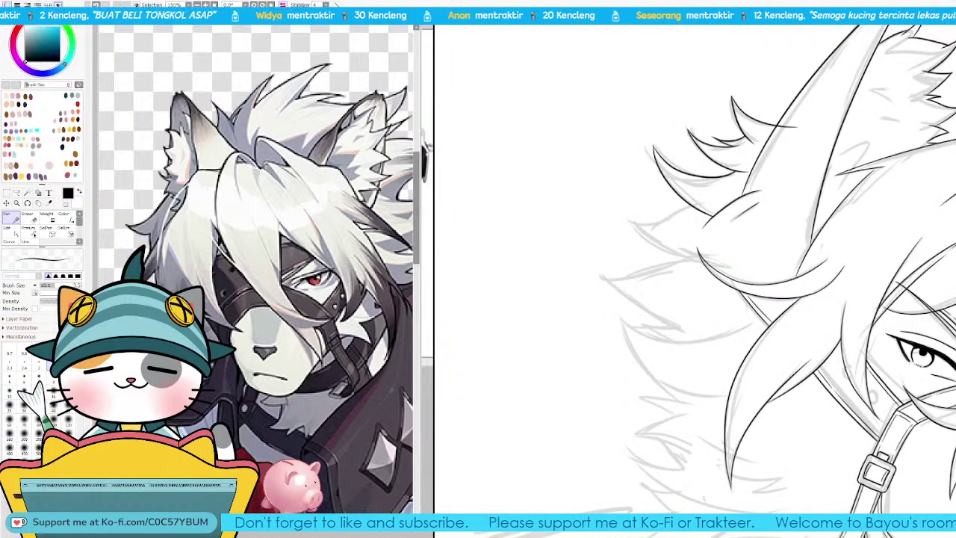
scroll(693, 198, up, 4)
mouse_move(764, 114)
mouse_down()
mouse_move(724, 150)
mouse_move(709, 187)
mouse_up()
key(Delete)
key(Delete)
key(Delete)
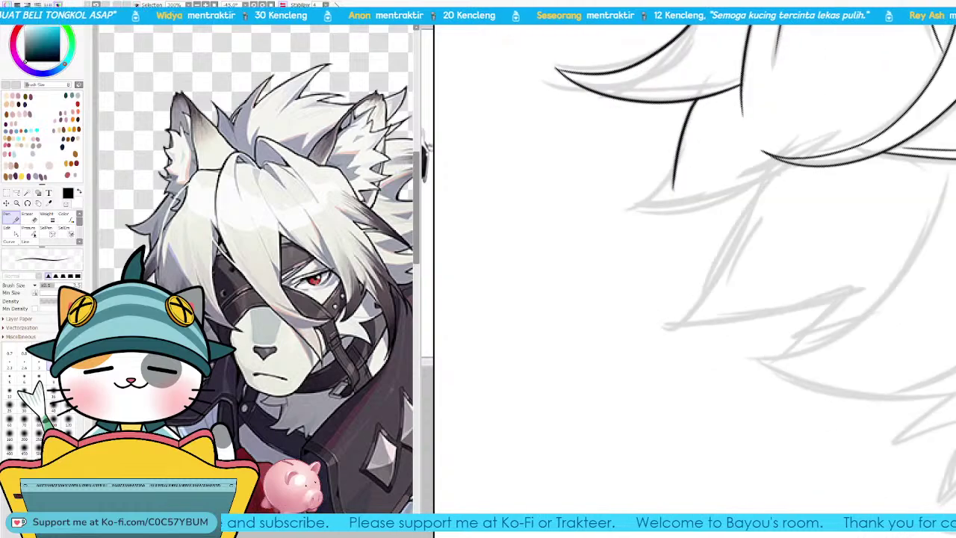
key(ctrl+z)
key(ctrl+z)
mouse_move(662, 106)
mouse_down()
mouse_move(655, 197)
mouse_move(649, 185)
mouse_move(602, 231)
mouse_up()
key(ctrl+z)
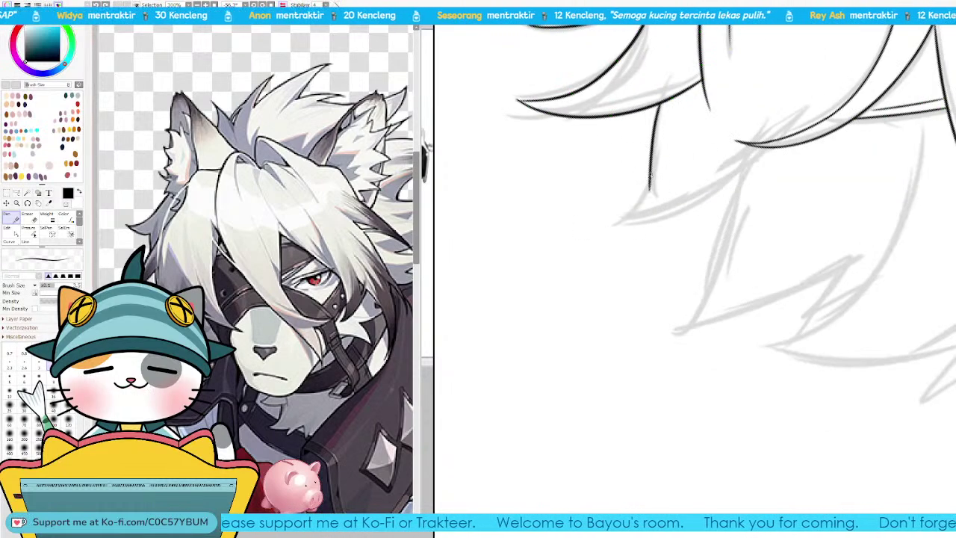
drag(651, 178, 606, 228)
Step: Ink the lower edge of this fur tuft, curving from its tip back toward the hair strand's end
drag(606, 229, 747, 157)
key(ctrl+z)
drag(607, 228, 761, 154)
key(ctrl+z)
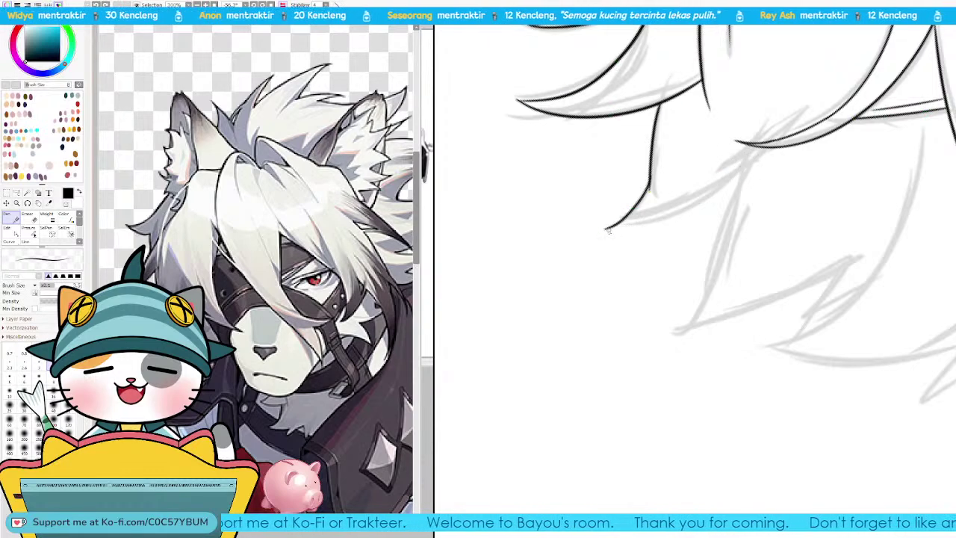
key(ctrl+z)
mouse_move(607, 228)
mouse_down()
mouse_move(700, 208)
mouse_move(767, 158)
mouse_up()
key(ctrl+z)
drag(607, 229, 757, 155)
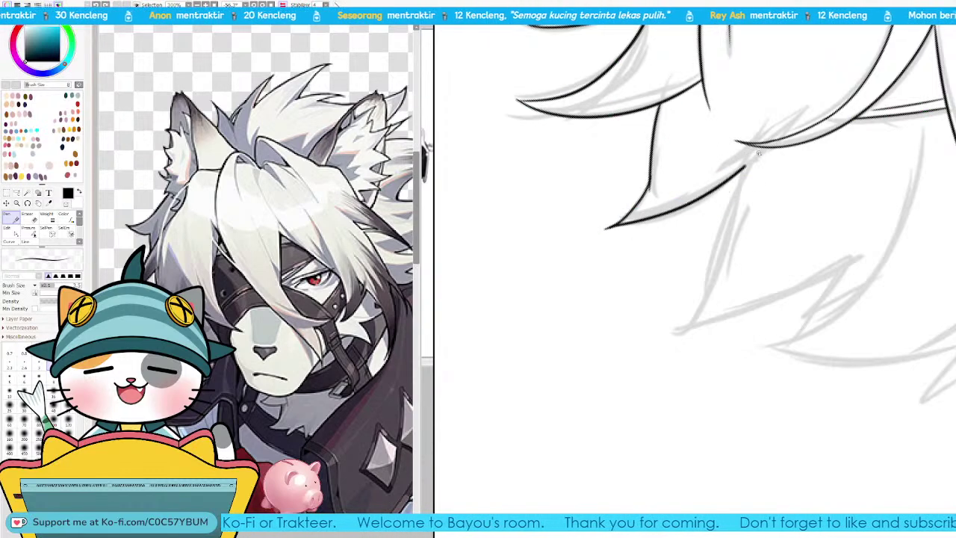
Step: Ink the outer and lower edges of the next large cheek fur tuft, meeting in a sharp tip
drag(738, 264, 721, 203)
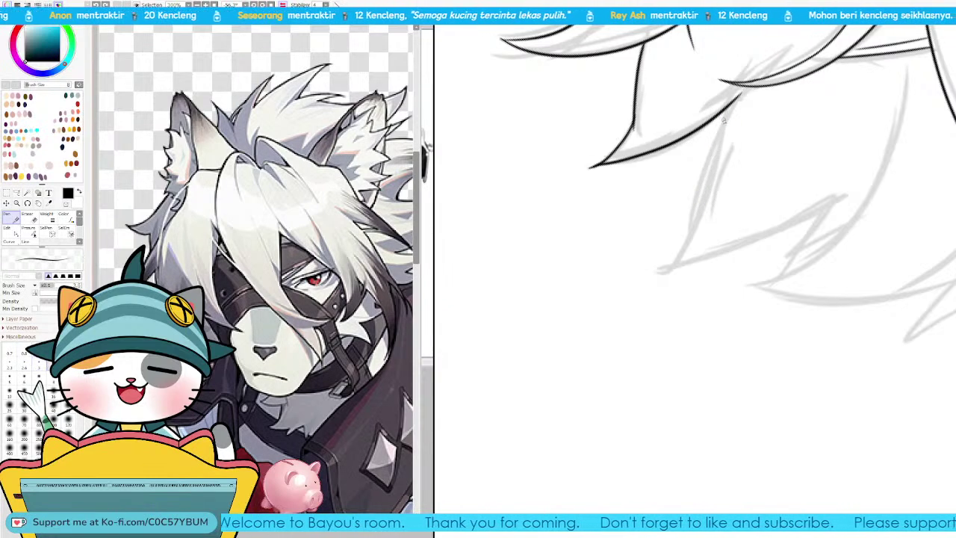
drag(727, 111, 694, 219)
key(ctrl+z)
key(ctrl+z)
mouse_move(729, 106)
mouse_down()
mouse_move(700, 212)
mouse_move(664, 267)
mouse_up()
key(ctrl+z)
mouse_move(703, 199)
mouse_down()
mouse_move(660, 258)
mouse_move(676, 274)
mouse_move(661, 274)
mouse_move(721, 258)
mouse_up()
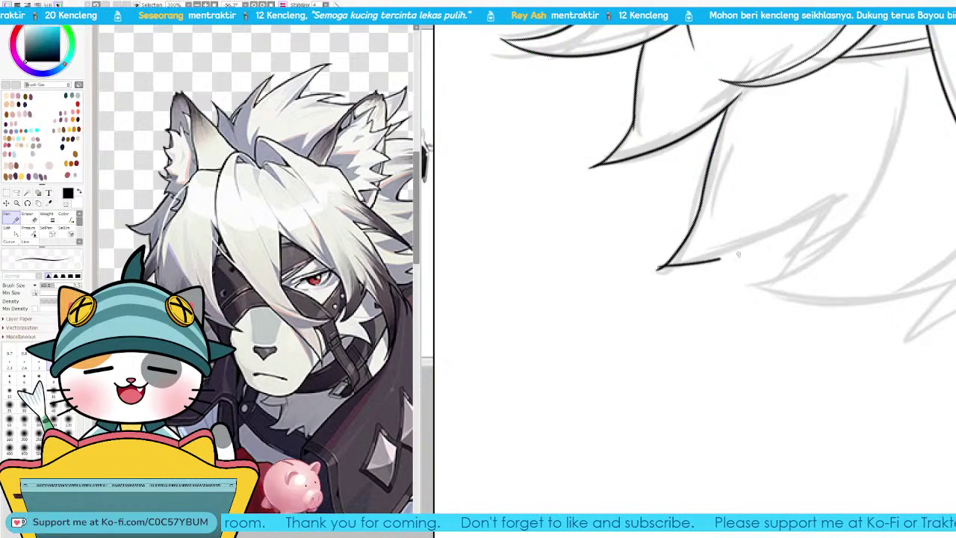
key(ctrl+z)
mouse_move(657, 270)
mouse_down()
mouse_move(848, 182)
mouse_move(723, 255)
mouse_move(857, 182)
mouse_move(710, 220)
mouse_move(733, 235)
mouse_up()
key(ctrl+z)
Step: Ink the short strand branching off the large tuft's lower edge and the long curve sweeping down beside it to the next tip
mouse_move(690, 270)
mouse_down()
mouse_move(646, 342)
mouse_move(669, 312)
mouse_move(634, 345)
mouse_up()
key(ctrl+z)
drag(772, 141, 650, 331)
key(ctrl+z)
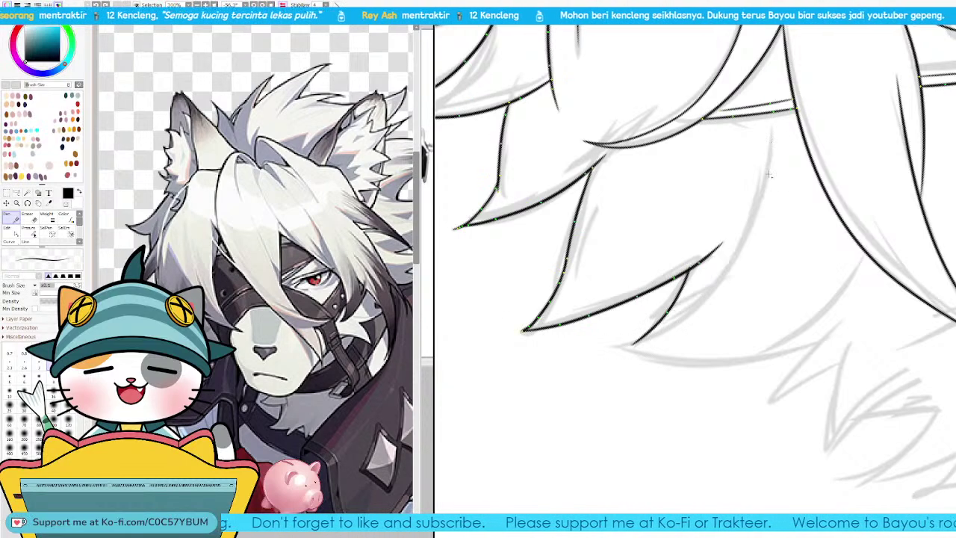
mouse_move(772, 145)
mouse_down()
mouse_move(756, 218)
mouse_move(637, 343)
mouse_up()
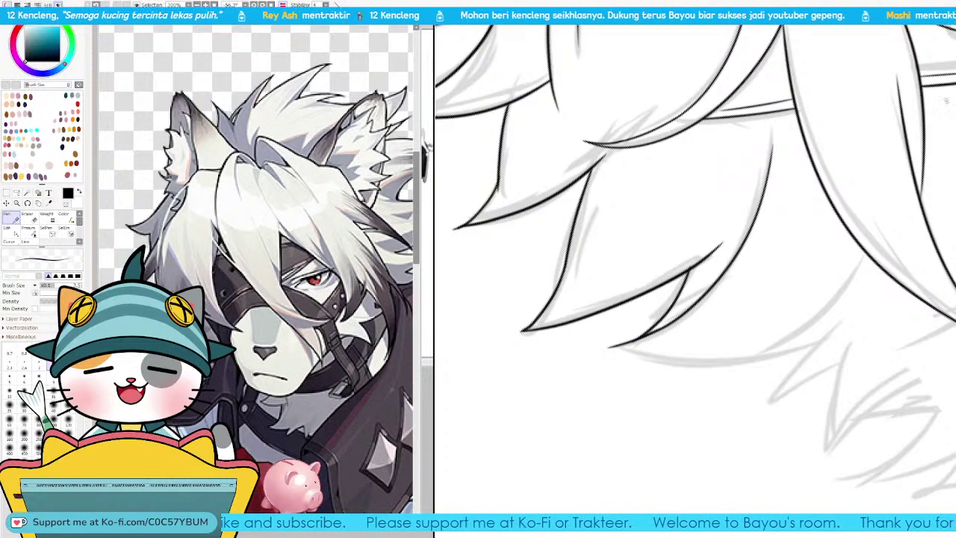
Step: Ink the outer curve of the following cheek fur tuft up from its tip, plus the curved strand line inside it
key(Delete)
key(Delete)
key(Delete)
key(Delete)
key(Delete)
key(Delete)
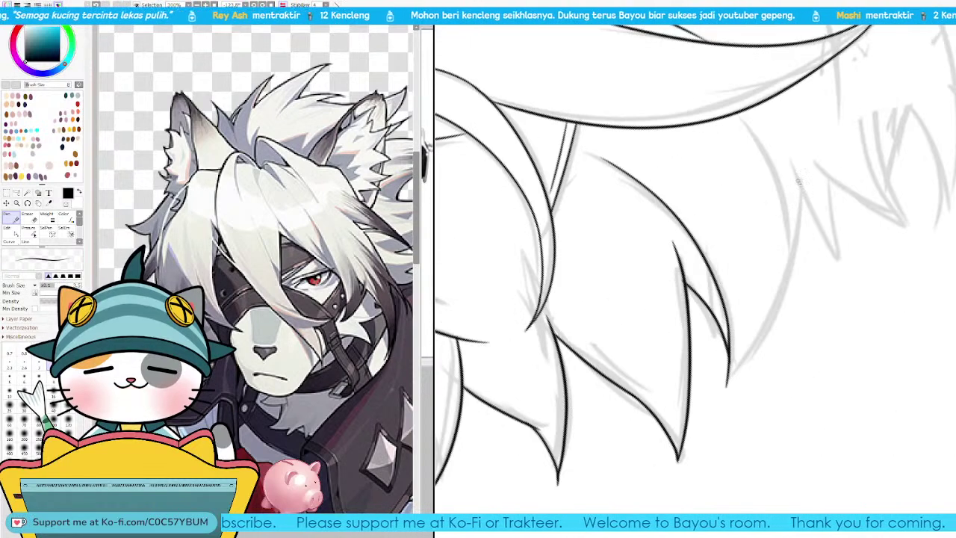
mouse_move(798, 179)
mouse_down()
mouse_move(732, 371)
mouse_move(801, 228)
mouse_move(723, 393)
mouse_move(730, 384)
mouse_up()
key(ctrl+z)
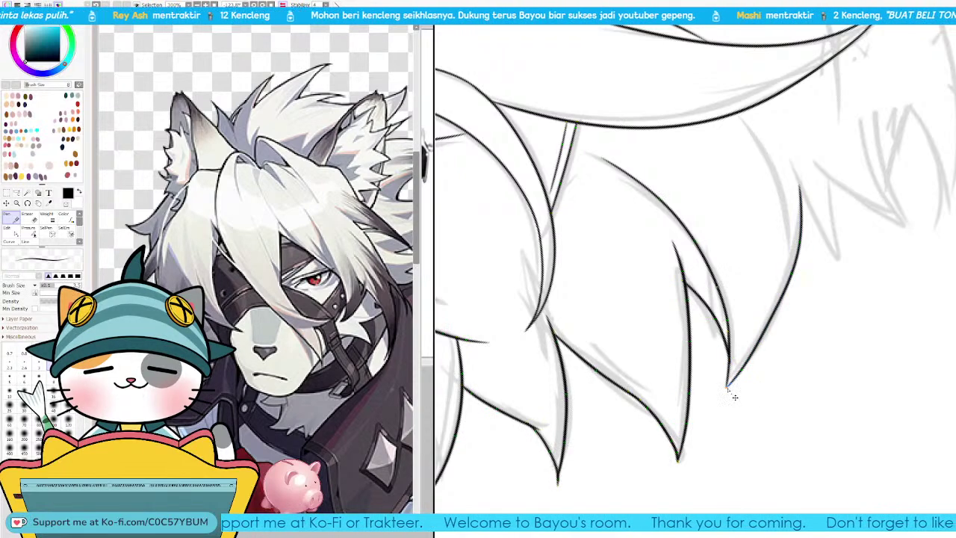
drag(761, 177, 771, 253)
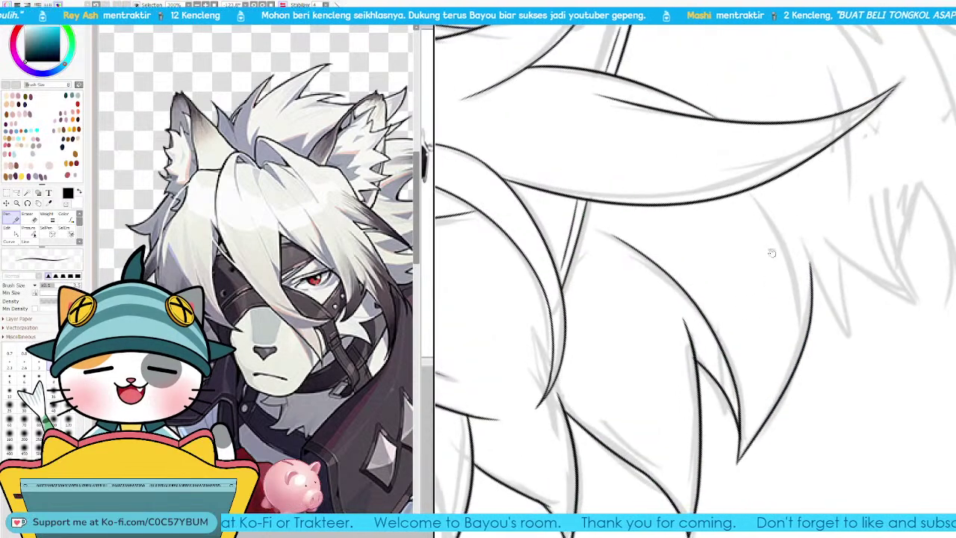
drag(755, 193, 800, 307)
Step: Ink the narrow pointed fur spike beside the large tuft and the first edge of the neighbouring spike
drag(805, 345, 664, 355)
mouse_move(663, 247)
mouse_down()
mouse_move(716, 355)
mouse_move(788, 326)
mouse_up()
key(ctrl+z)
drag(685, 249, 790, 315)
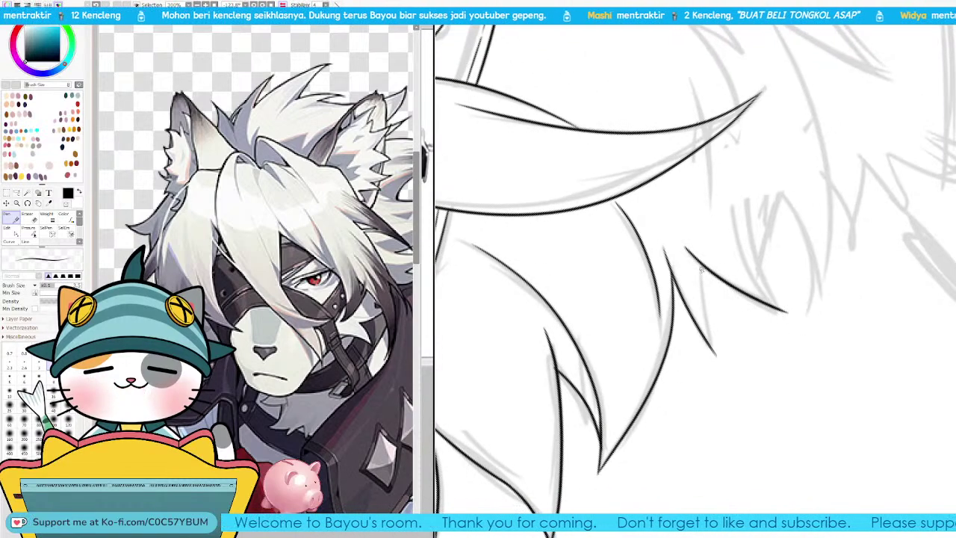
drag(699, 261, 714, 353)
key(ctrl+z)
key(ctrl+z)
drag(699, 260, 714, 354)
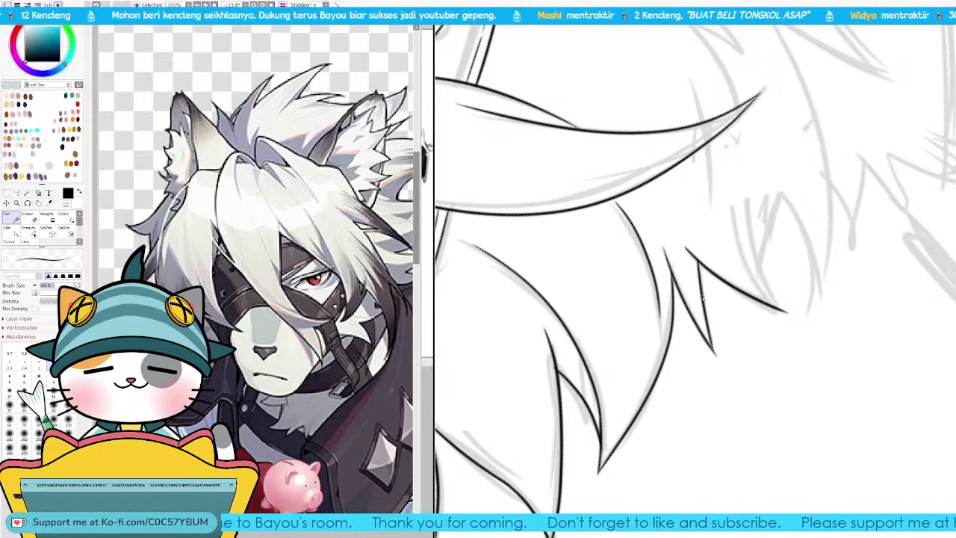
key(ctrl)
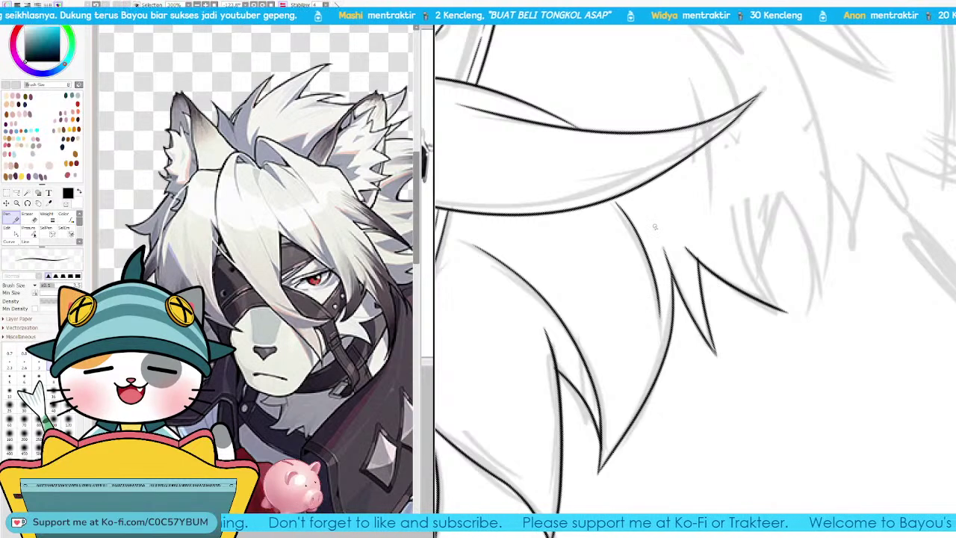
Step: Ink two curved strand lines fanning inward from the tip of the next fur spike
key(Home)
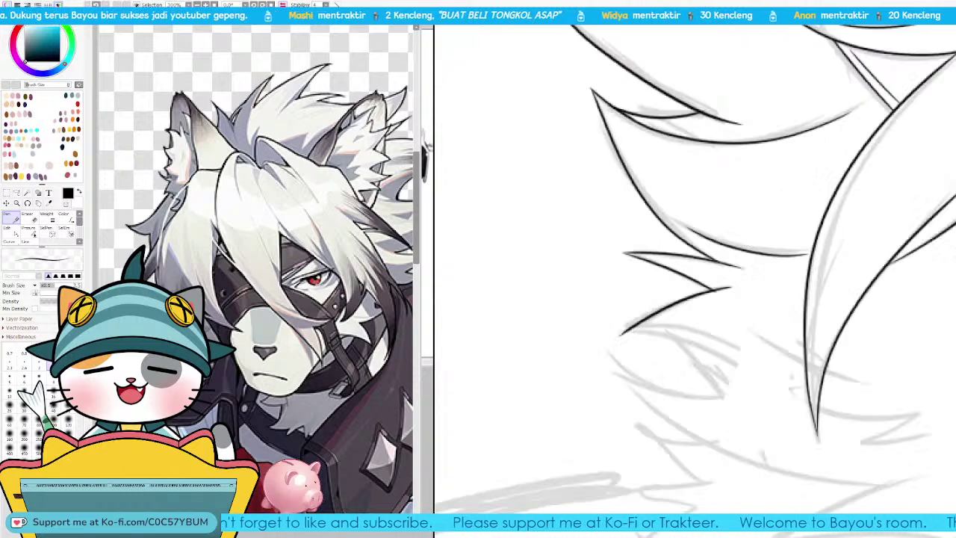
drag(660, 368, 632, 252)
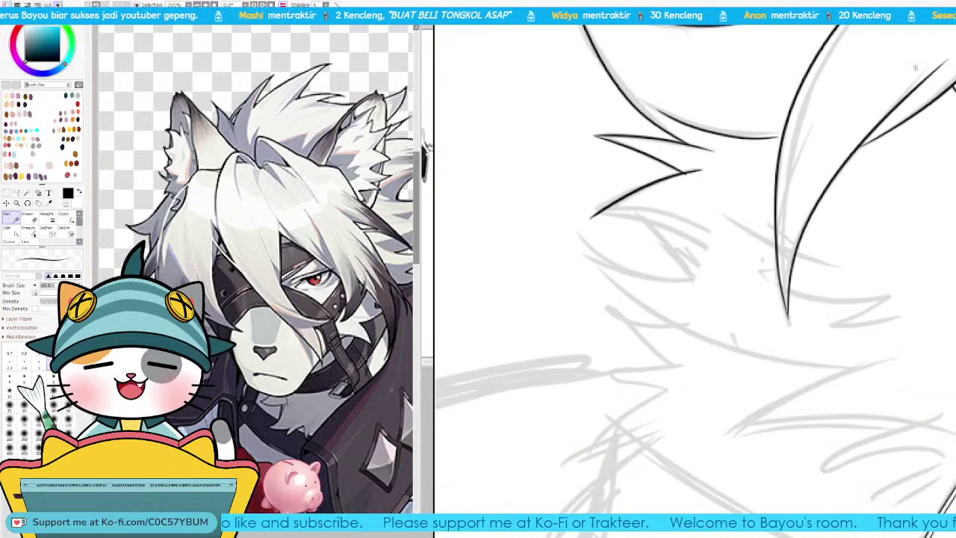
key(Delete)
key(Delete)
key(Delete)
mouse_move(650, 332)
mouse_down()
mouse_move(663, 290)
mouse_move(695, 304)
mouse_up()
mouse_move(626, 277)
mouse_down()
mouse_move(694, 225)
mouse_move(753, 218)
mouse_move(641, 265)
mouse_move(757, 216)
mouse_up()
key(ctrl+z)
key(ctrl+z)
key(ctrl+z)
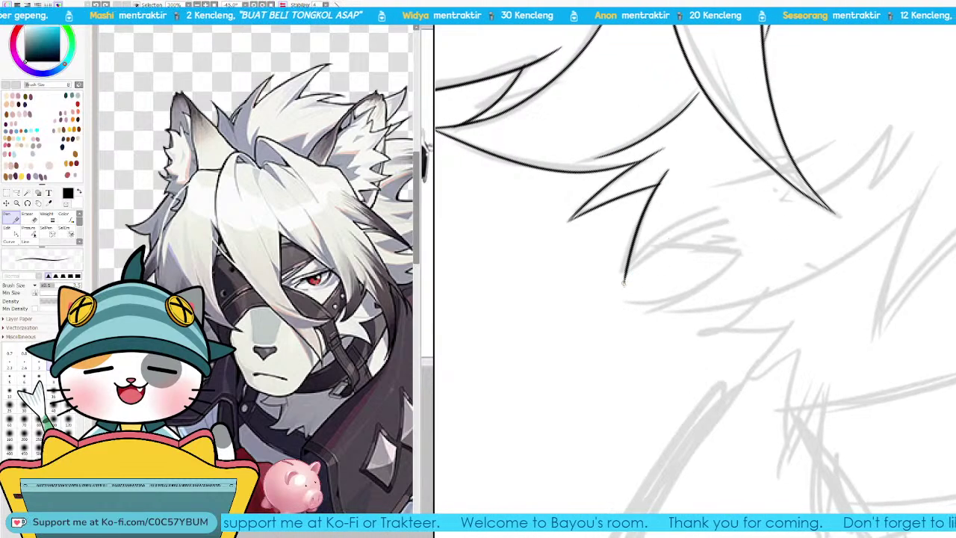
drag(627, 278, 757, 221)
drag(626, 279, 746, 195)
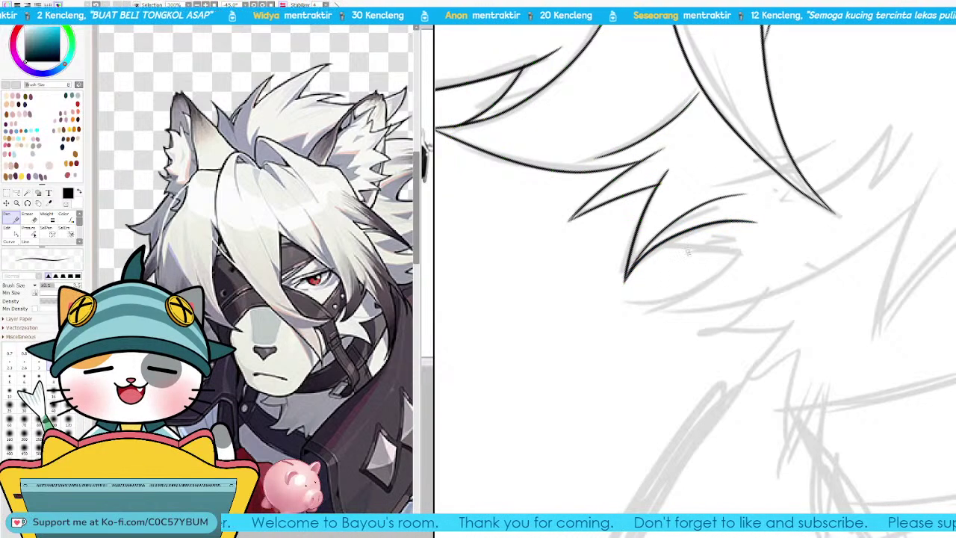
Step: Ink the short strand line inside the fur spike and the lower curve rising from the next cheek fur tip to meet it
mouse_move(658, 251)
mouse_down()
mouse_move(752, 260)
mouse_move(723, 250)
mouse_move(751, 259)
mouse_move(744, 255)
mouse_up()
key(ctrl+z)
key(ctrl+z)
key(ctrl+z)
drag(626, 301, 753, 254)
key(ctrl+z)
drag(624, 301, 759, 236)
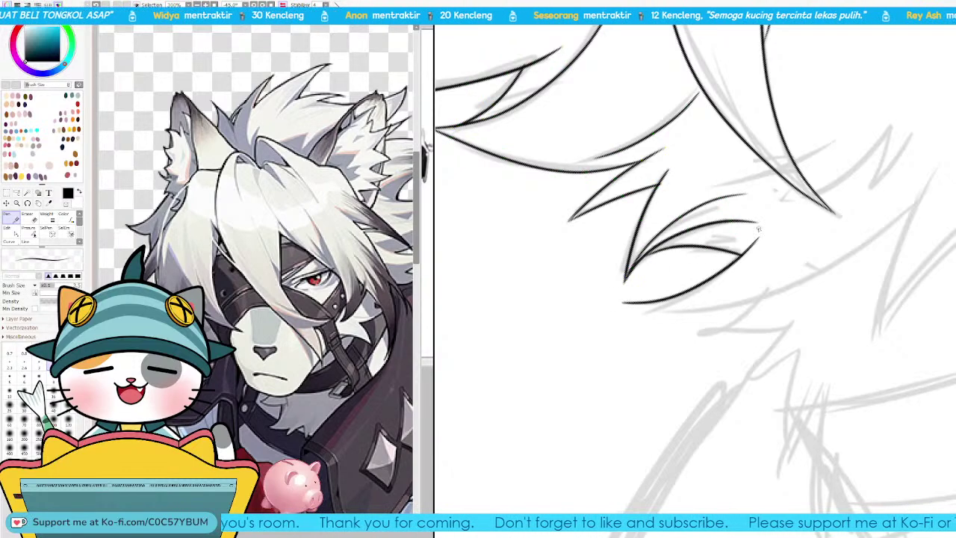
Step: Ink the long lower curve sweeping from the lowest cheek fur tip up toward the neck
mouse_move(679, 354)
mouse_down()
mouse_move(563, 355)
mouse_move(548, 373)
mouse_up()
drag(532, 340, 768, 285)
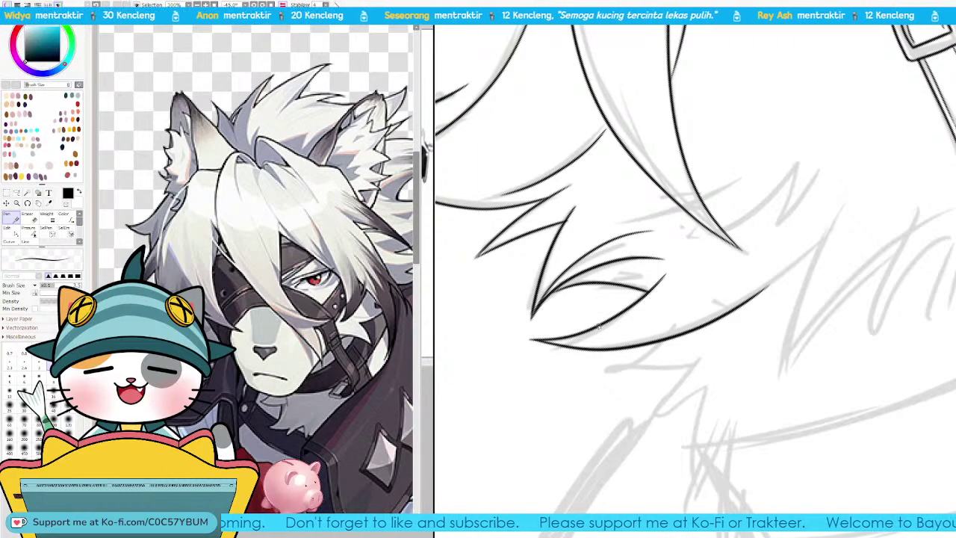
key(ctrl+z)
drag(530, 340, 769, 273)
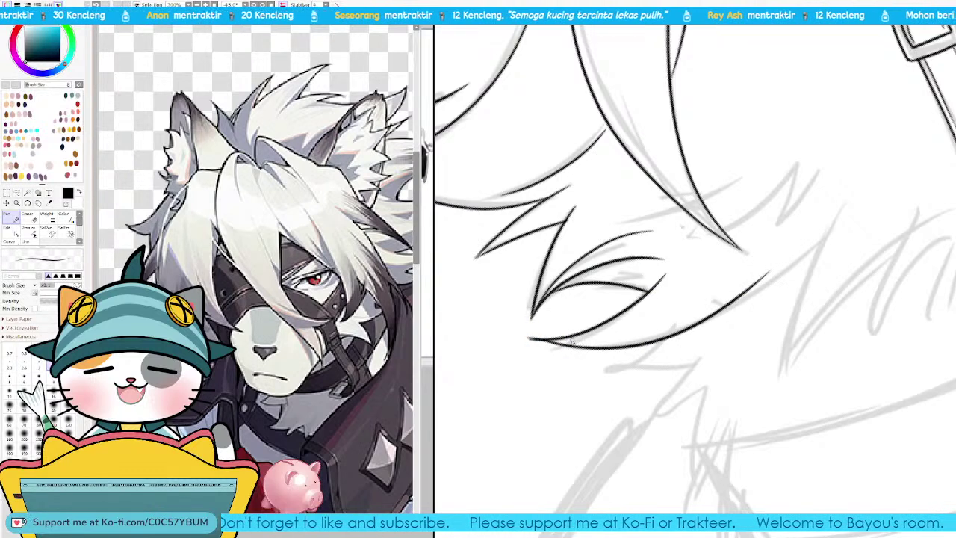
key(ctrl+z)
drag(529, 341, 792, 273)
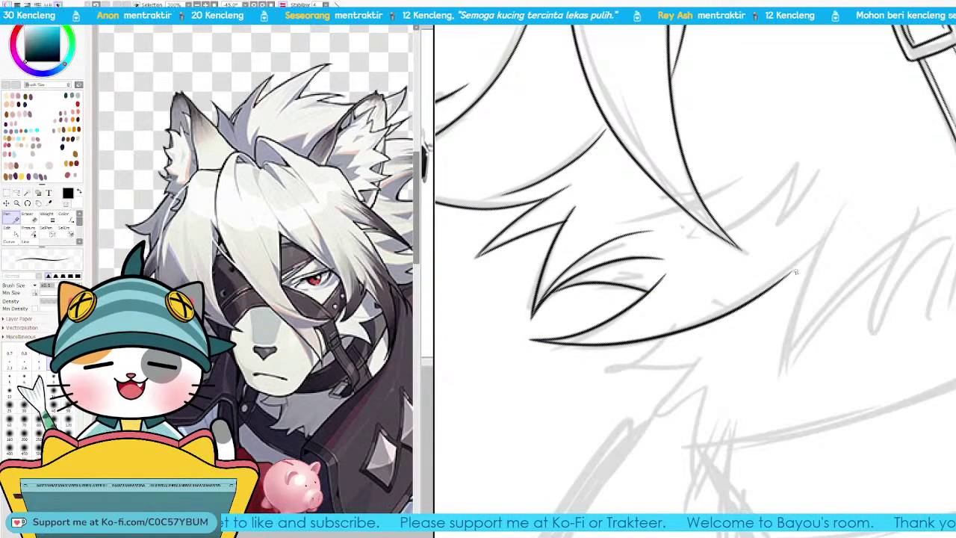
key(ctrl+z)
drag(531, 340, 819, 244)
key(ctrl)
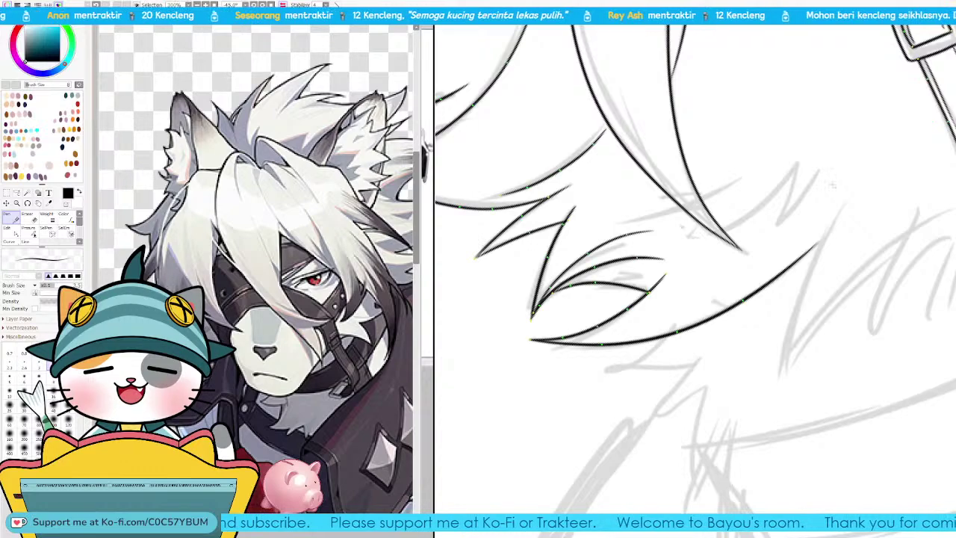
Step: Ink the curve rising from the small hair tuft on top of the head along the far ear's base
key(Page_Down)
key(Page_Down)
key(Page_Down)
key(Page_Down)
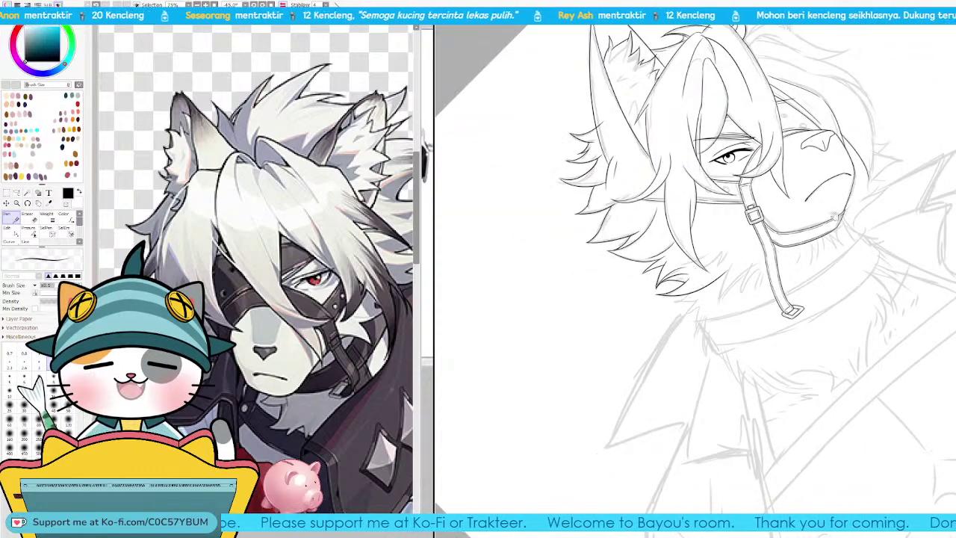
drag(814, 231, 773, 296)
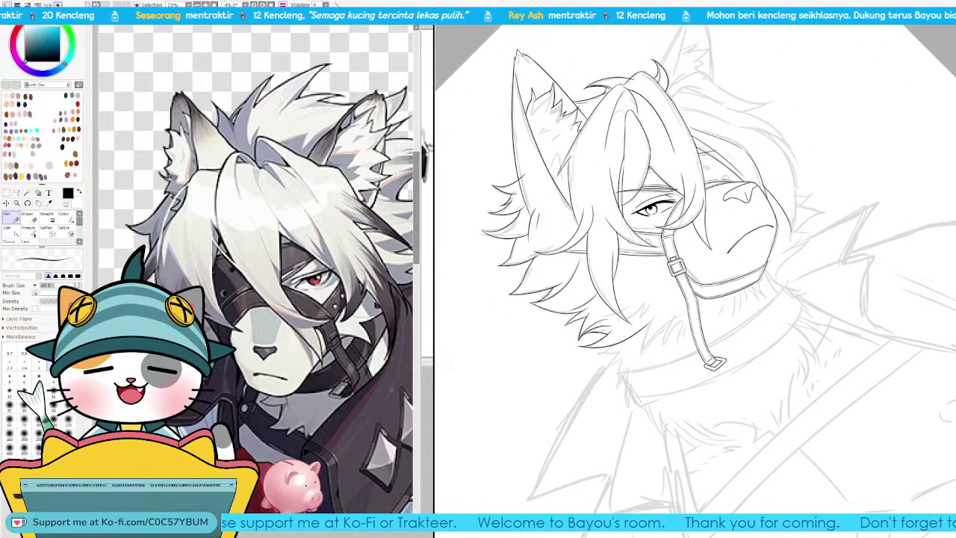
drag(899, 69, 864, 149)
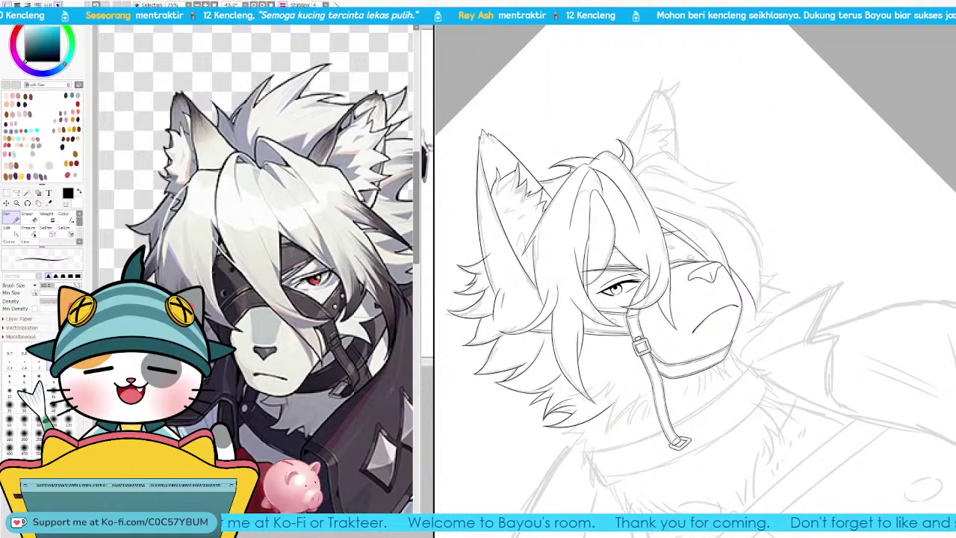
scroll(729, 164, up, 4)
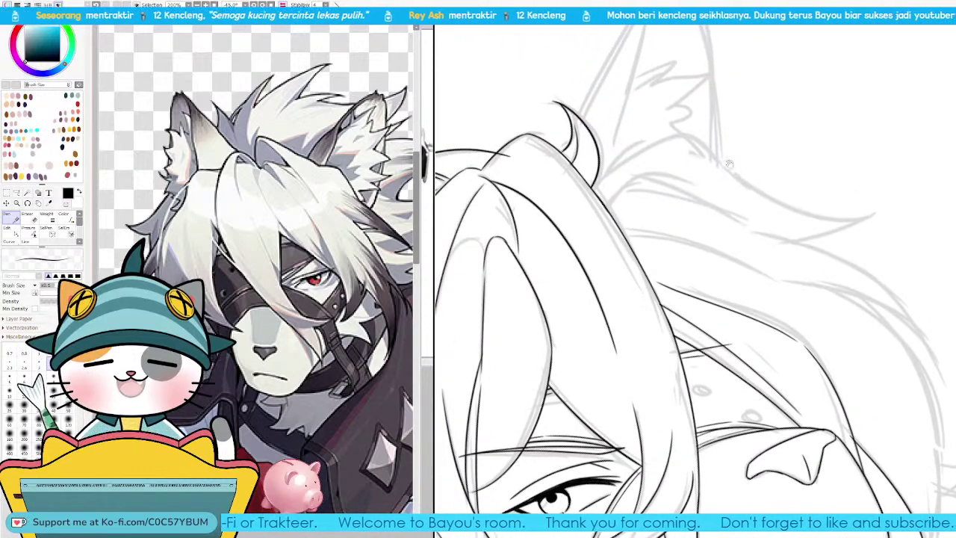
scroll(735, 192, up, 3)
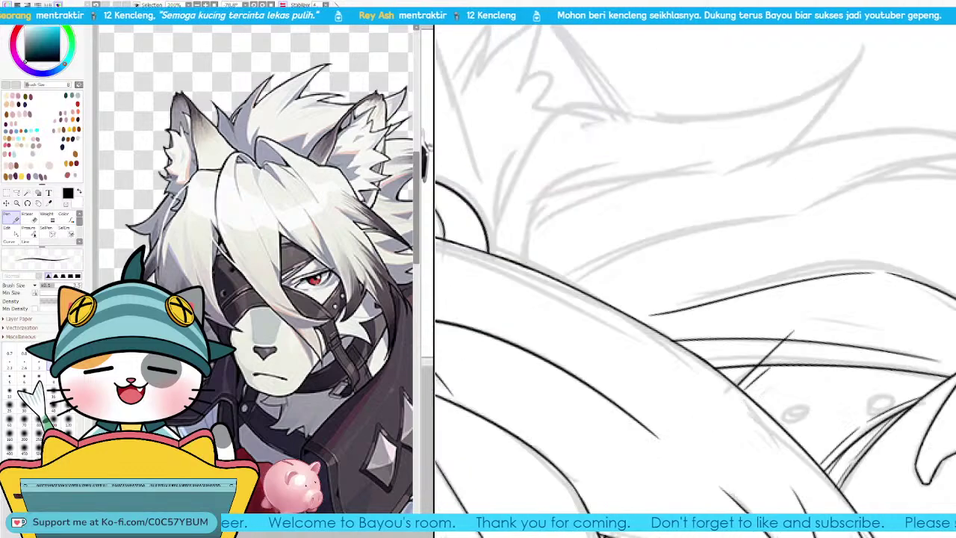
drag(641, 264, 637, 321)
drag(583, 350, 626, 224)
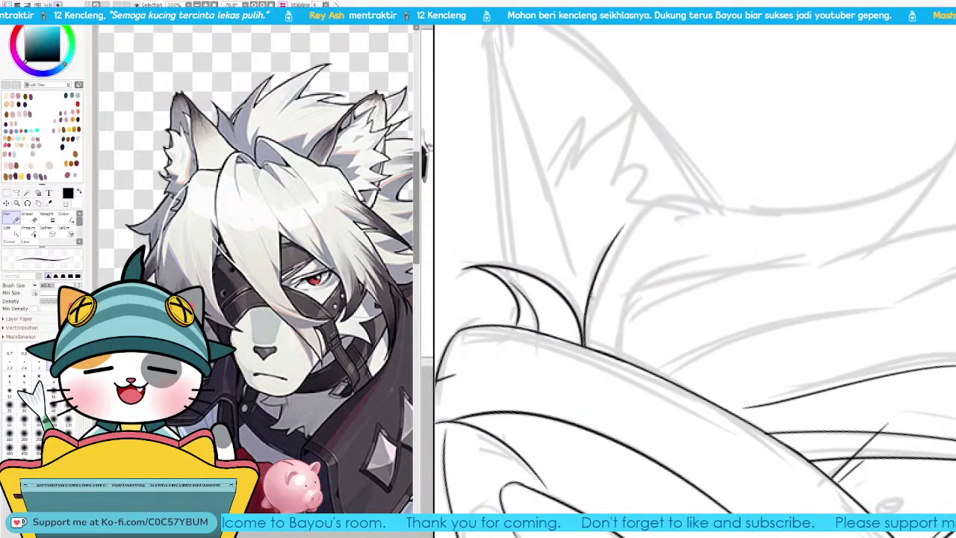
key(ctrl+z)
mouse_move(582, 345)
mouse_down()
mouse_move(628, 229)
mouse_move(662, 199)
mouse_up()
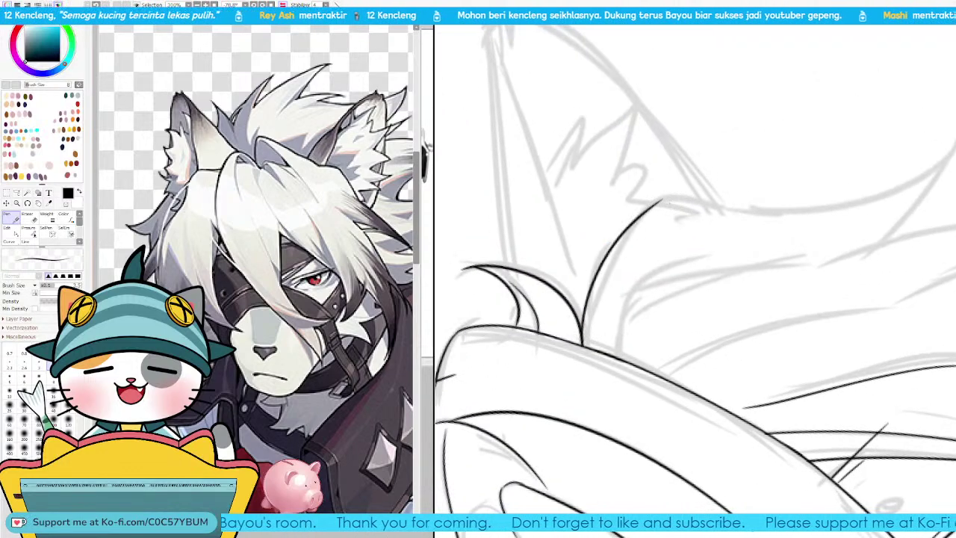
Step: Reshape the far ear's base curve by adjusting its control points near the upper end
key(Delete)
key(Delete)
key(Delete)
key(Delete)
key(Delete)
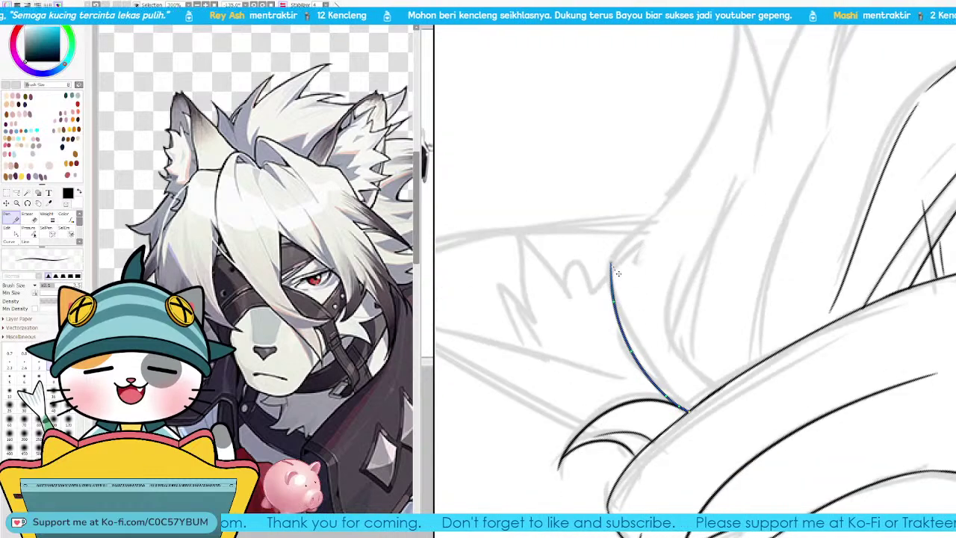
drag(620, 272, 617, 276)
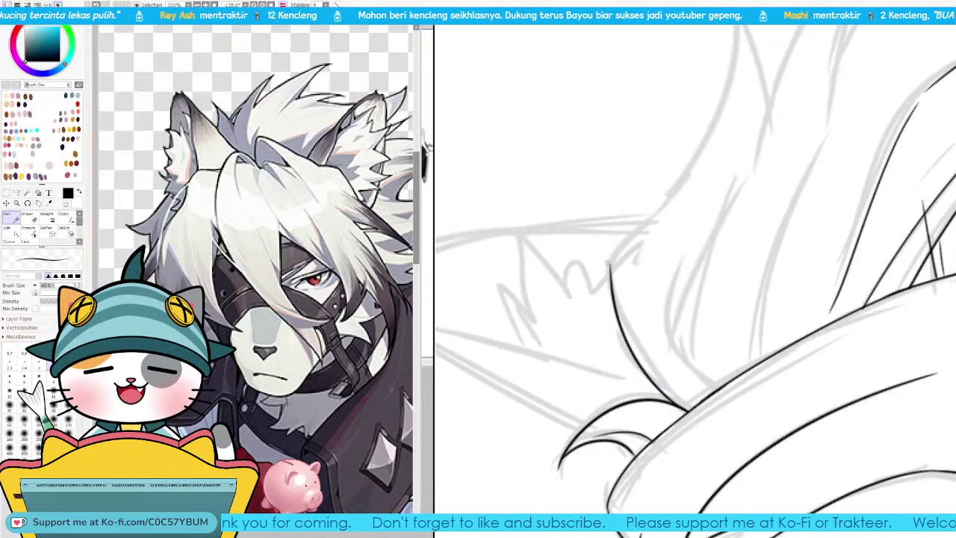
drag(615, 302, 613, 304)
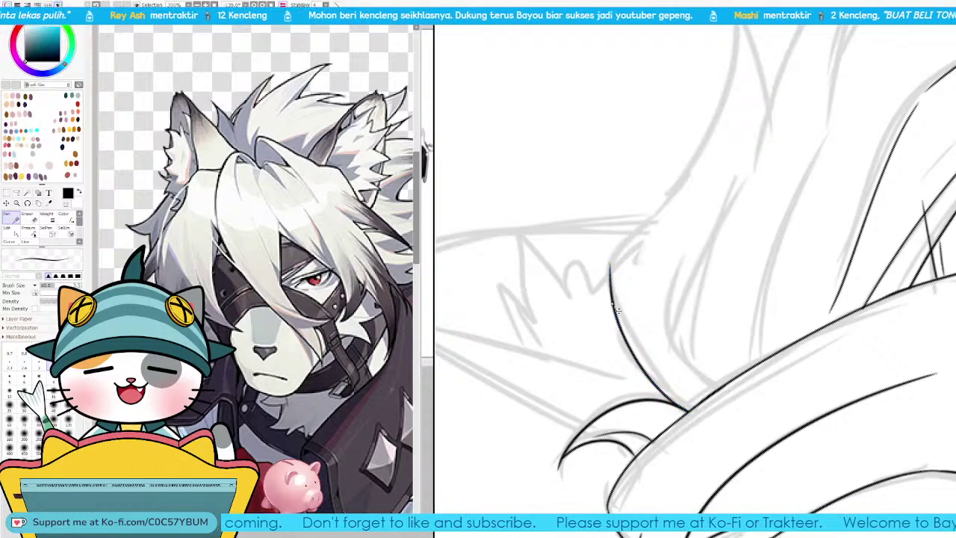
Step: Ink the outer edge of the back hair lock from its flicked tip up to the far ear's base curve
drag(648, 224, 630, 367)
key(Delete)
key(Delete)
key(Delete)
key(Delete)
key(Delete)
key(Delete)
key(Delete)
key(Delete)
key(Delete)
key(Delete)
key(Delete)
key(Delete)
key(Delete)
key(Delete)
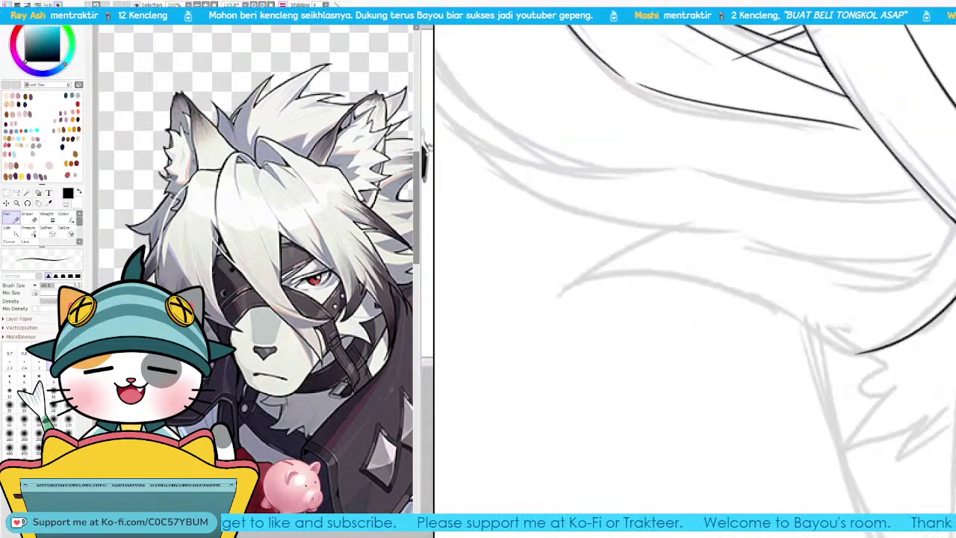
drag(691, 250, 693, 203)
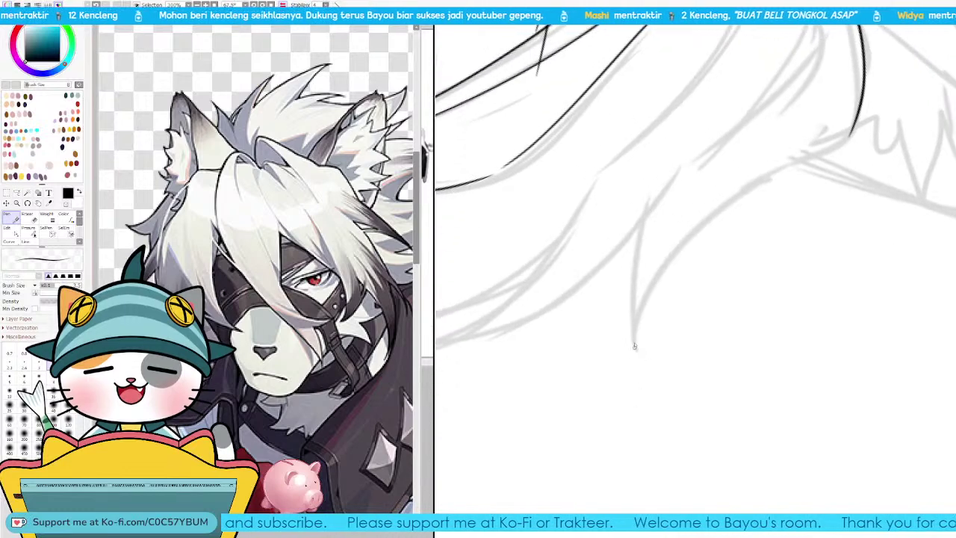
mouse_move(635, 345)
mouse_down()
mouse_move(823, 159)
mouse_move(655, 279)
mouse_move(855, 149)
mouse_move(826, 157)
mouse_up()
key(ctrl+z)
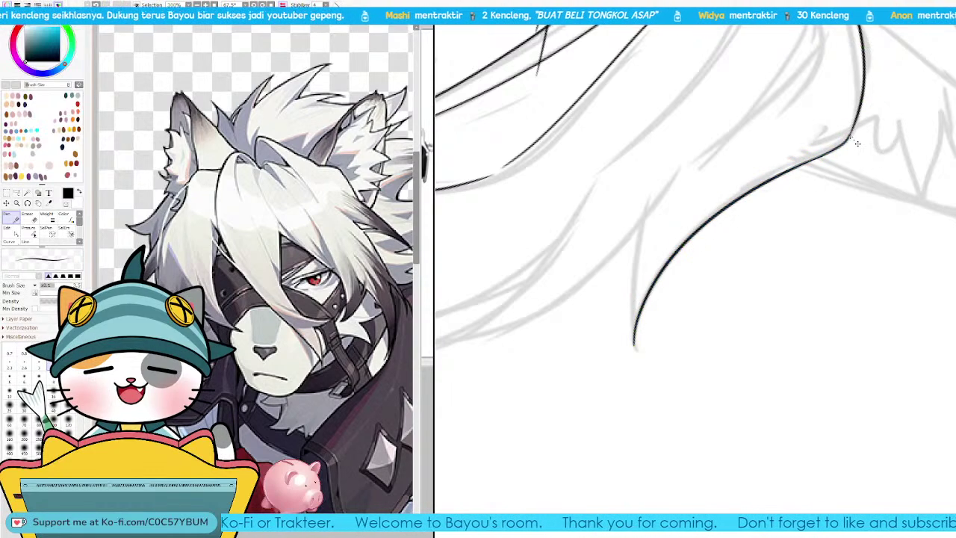
Step: Ink the long outer curve of the back of the head and the short inner edge joining it to the flicked hair tip
drag(646, 233, 640, 281)
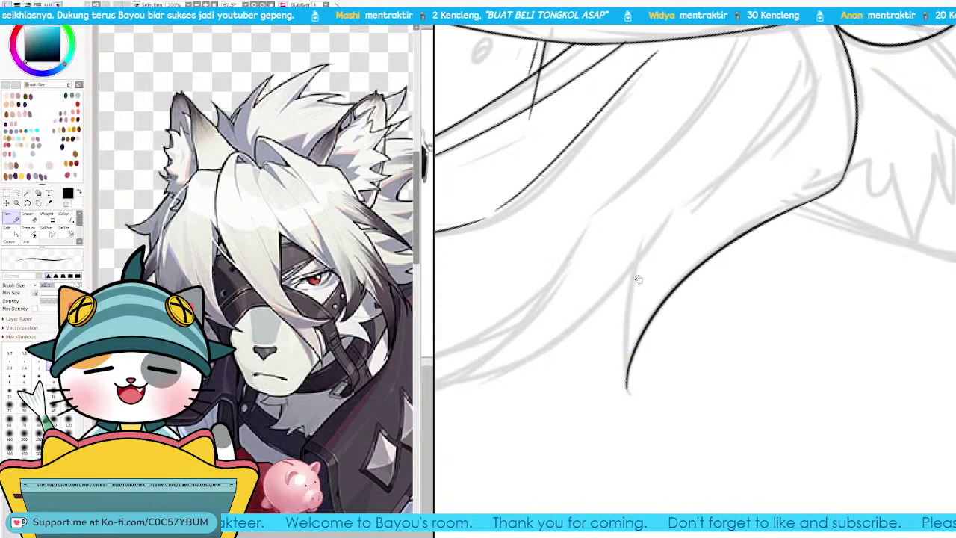
drag(670, 250, 765, 200)
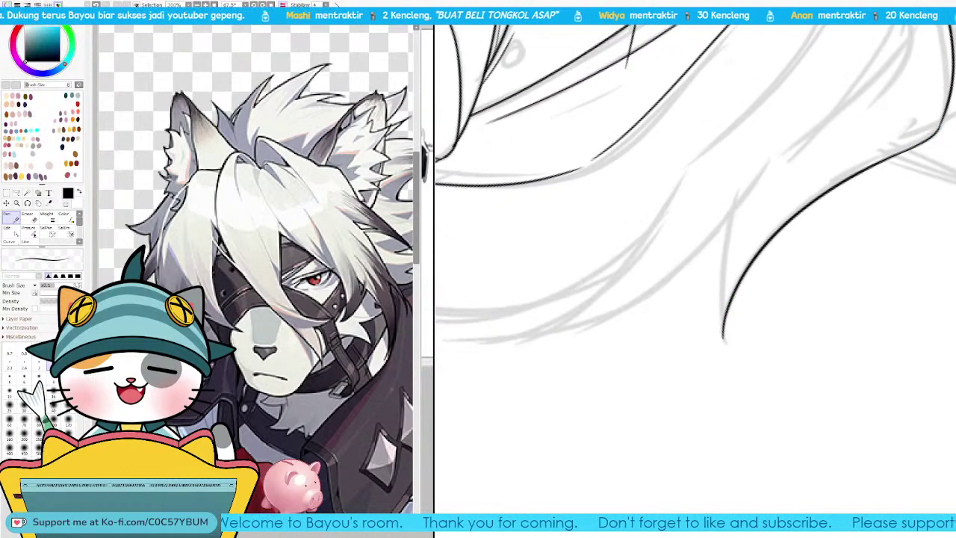
key(Delete)
key(Delete)
key(Delete)
key(Delete)
key(Delete)
key(Delete)
key(Delete)
key(Delete)
key(Delete)
key(Delete)
key(Delete)
key(Delete)
key(Delete)
key(Delete)
key(Delete)
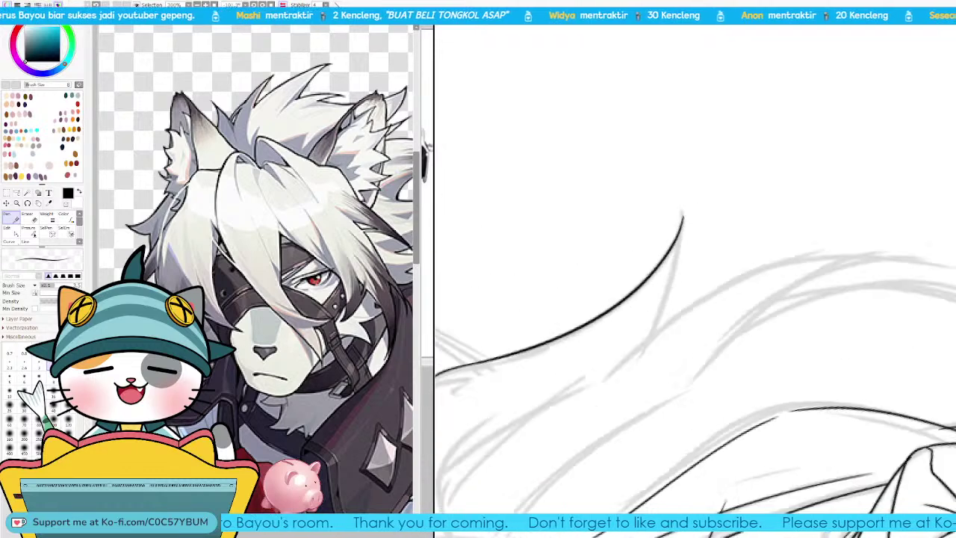
key(Delete)
key(Delete)
key(Delete)
drag(762, 237, 659, 262)
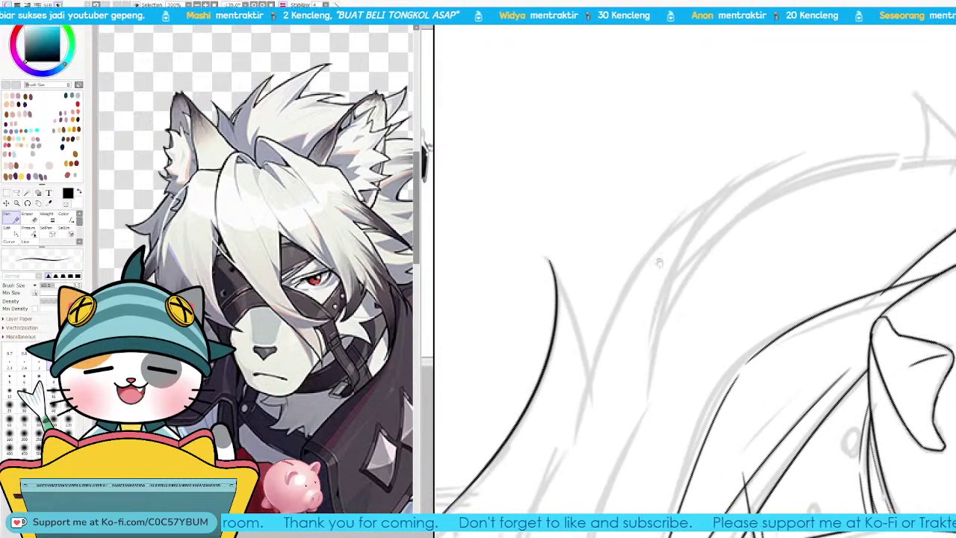
drag(581, 433, 806, 157)
key(ctrl+z)
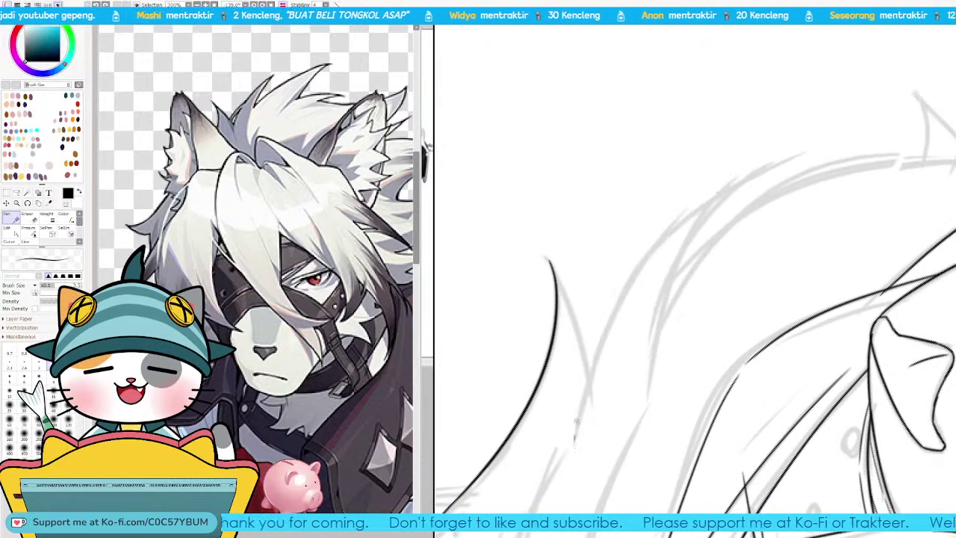
key(ctrl+y)
drag(549, 260, 586, 360)
drag(568, 298, 589, 364)
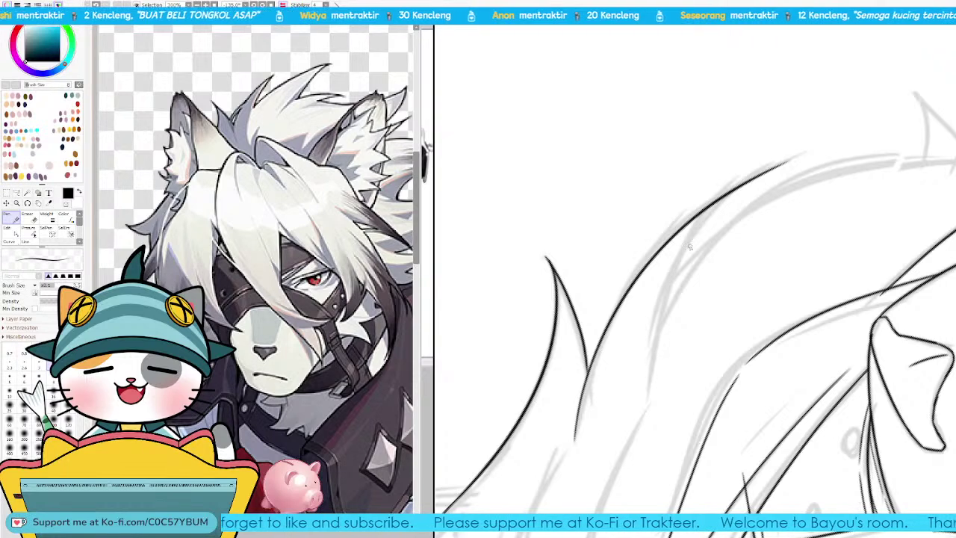
Step: Ink the inner strand line of the back hair lock, curving up to taper into the outer curve
drag(647, 403, 761, 172)
key(ctrl+z)
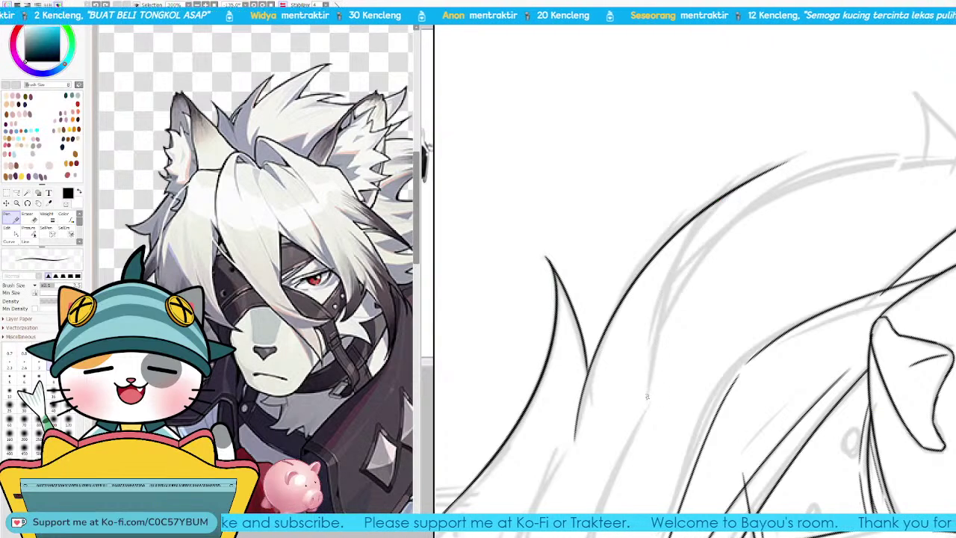
drag(648, 400, 756, 183)
key(ctrl+z)
mouse_move(647, 402)
mouse_down()
mouse_move(702, 232)
mouse_move(776, 172)
mouse_up()
key(ctrl+z)
key(ctrl+z)
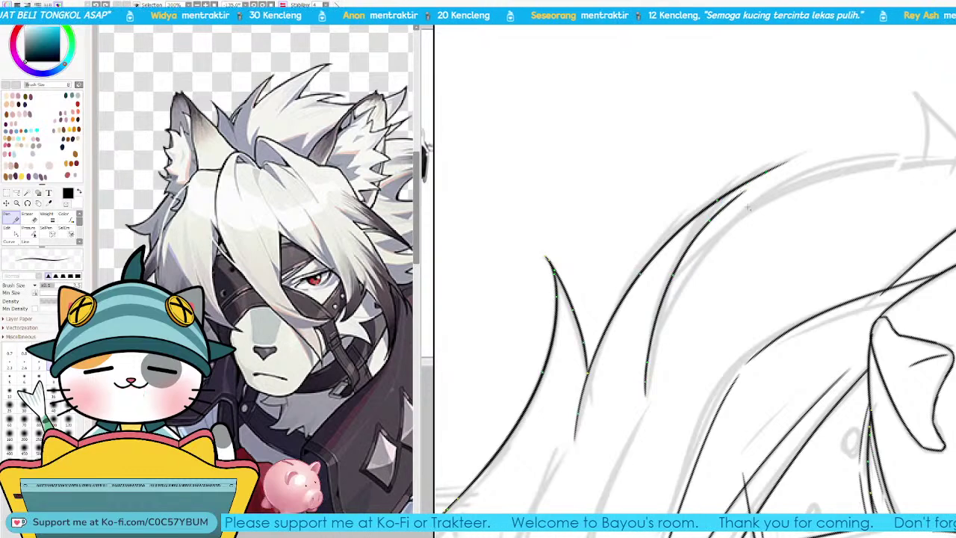
mouse_move(647, 391)
mouse_down()
mouse_move(693, 241)
mouse_move(777, 173)
mouse_up()
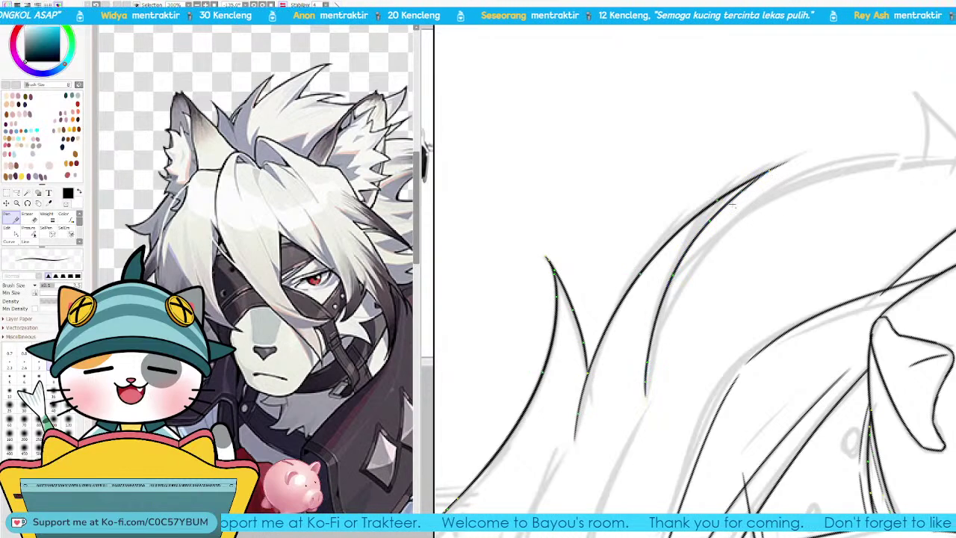
key(ctrl+z)
drag(646, 391, 762, 177)
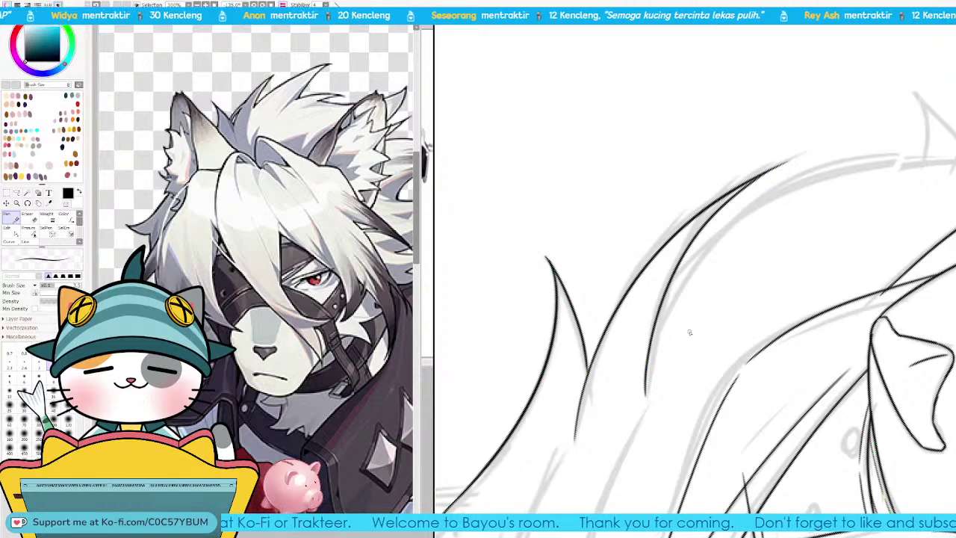
Step: Ink the next outer curve along the back of the head and the short strand line branching inward from it
drag(874, 123, 839, 42)
key(Delete)
drag(847, 139, 813, 273)
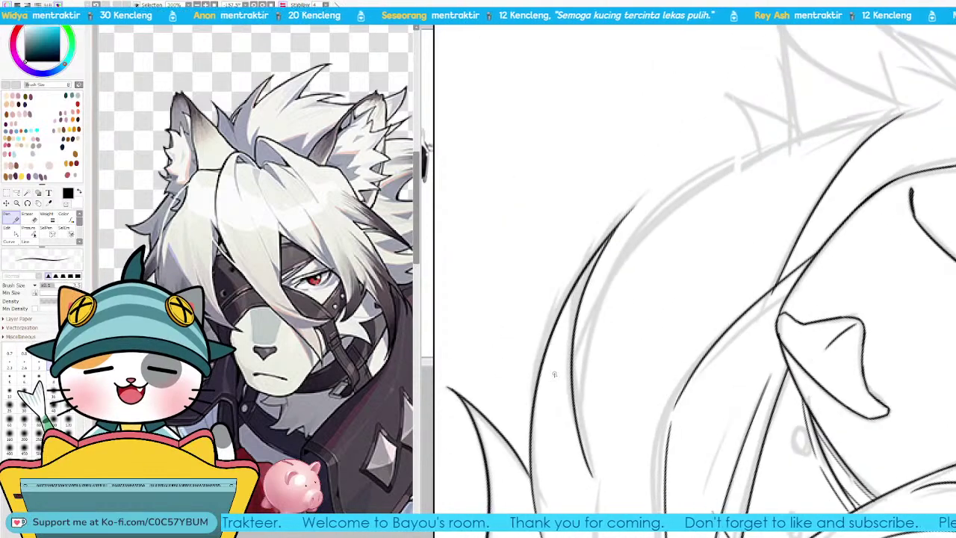
drag(573, 364, 761, 154)
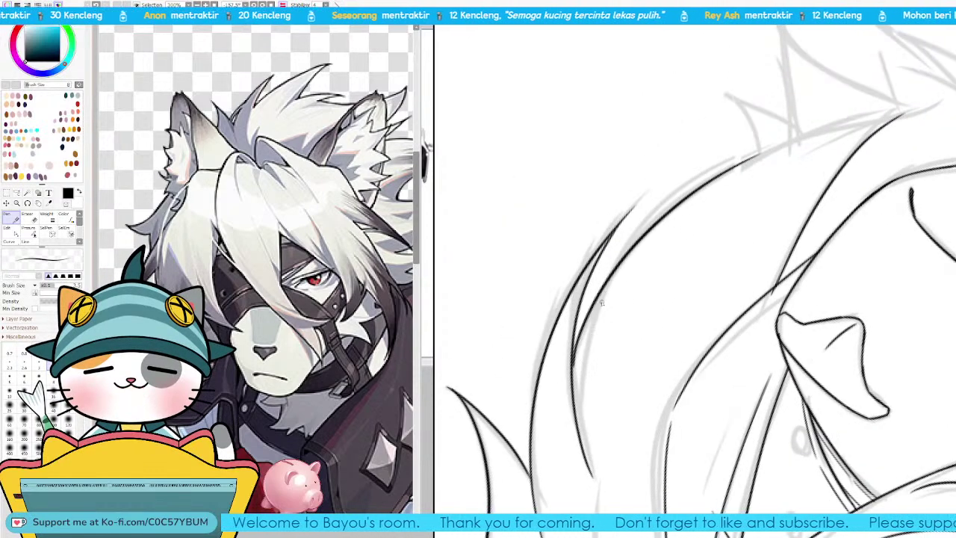
drag(617, 268, 585, 409)
key(ctrl+z)
key(ctrl+z)
key(ctrl+y)
drag(618, 266, 582, 392)
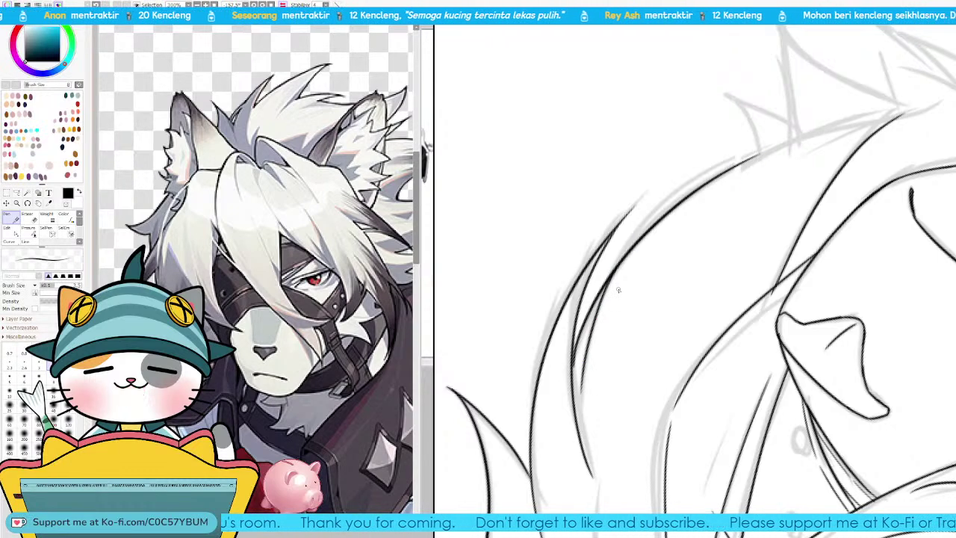
Step: Extend the back-of-head outline past the small fur spikes to the end of the muzzle strap line
drag(784, 260, 726, 404)
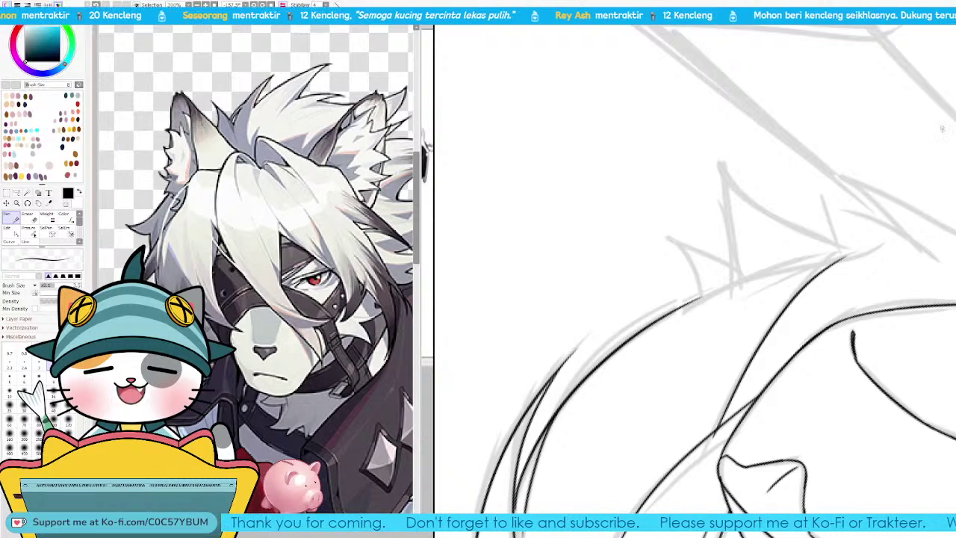
key(Delete)
key(Delete)
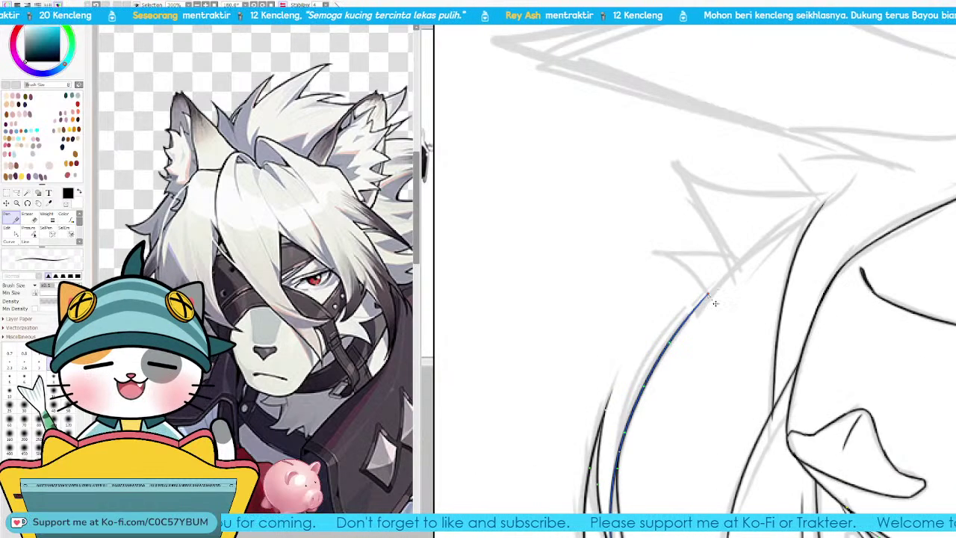
drag(669, 342, 678, 331)
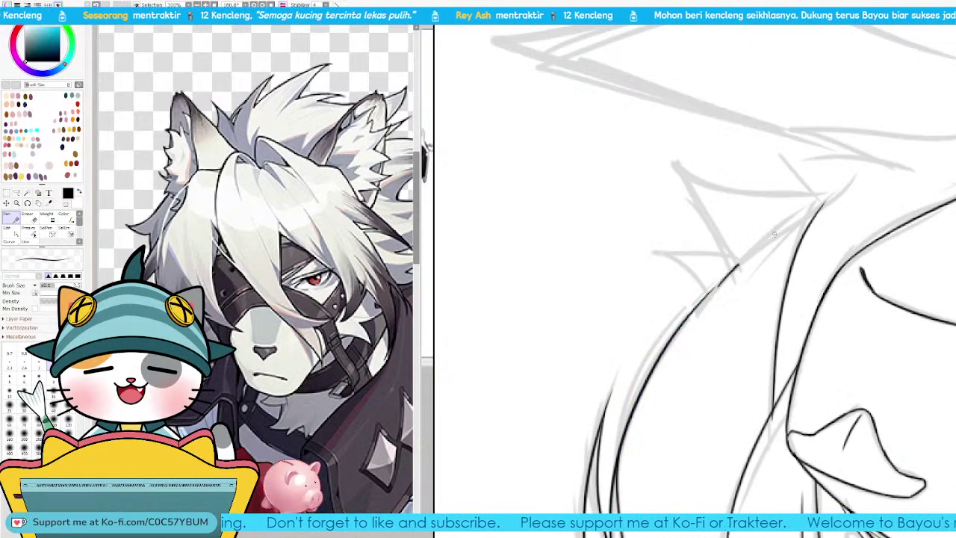
drag(719, 286, 856, 183)
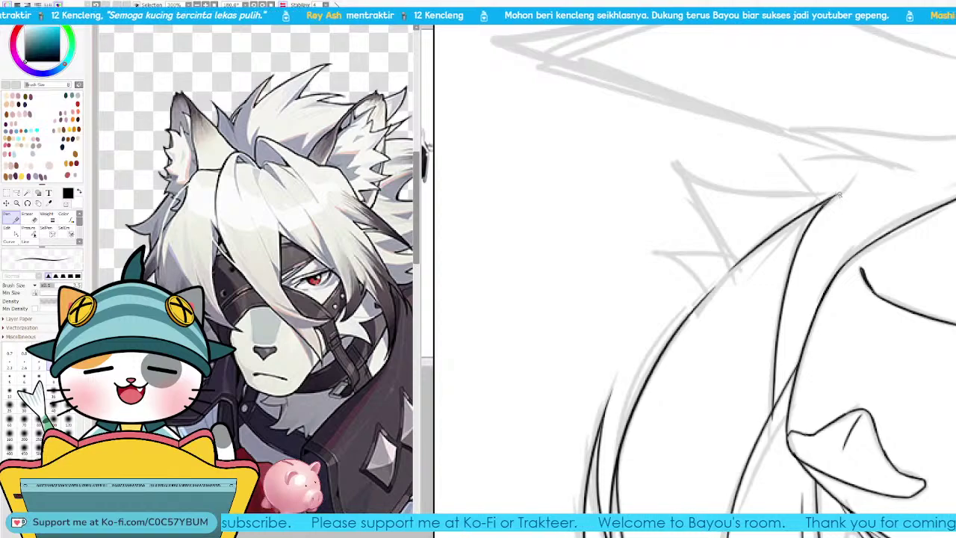
Step: Review the inked back-of-head outline, the muzzle edge and the remaining fur sketch from several rotations, then in a wider view
key(End)
key(End)
key(End)
key(End)
key(End)
key(End)
key(End)
key(End)
key(End)
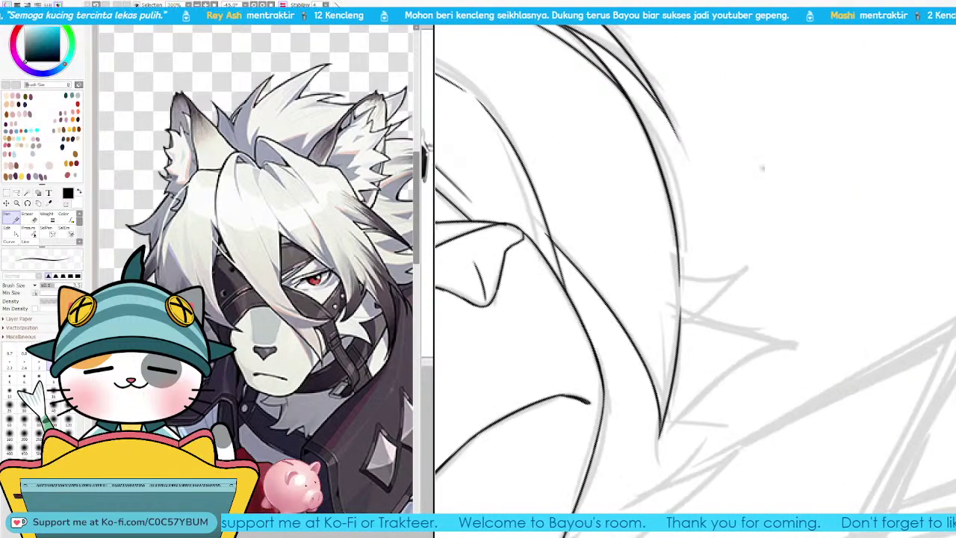
key(End)
key(End)
key(End)
drag(718, 285, 721, 284)
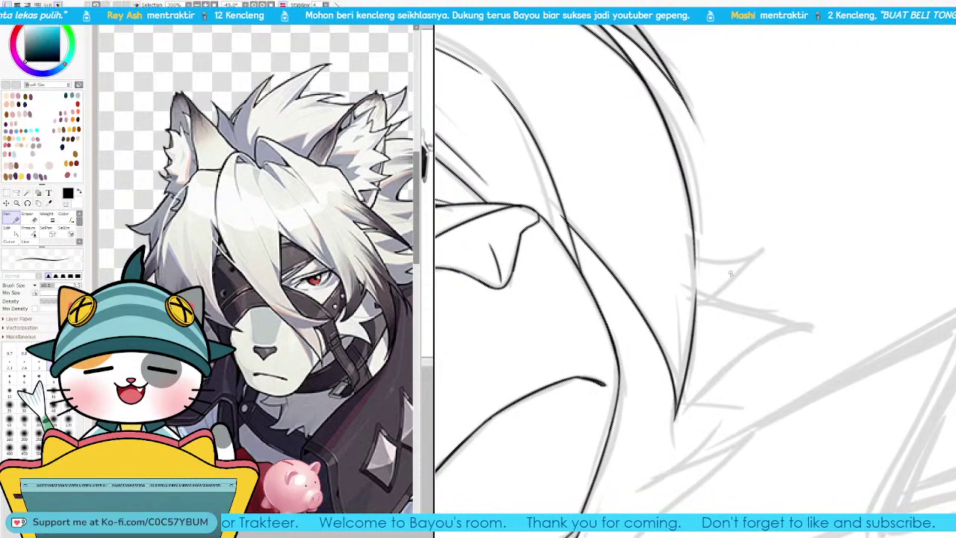
key(Page_Down)
key(Page_Down)
key(Page_Down)
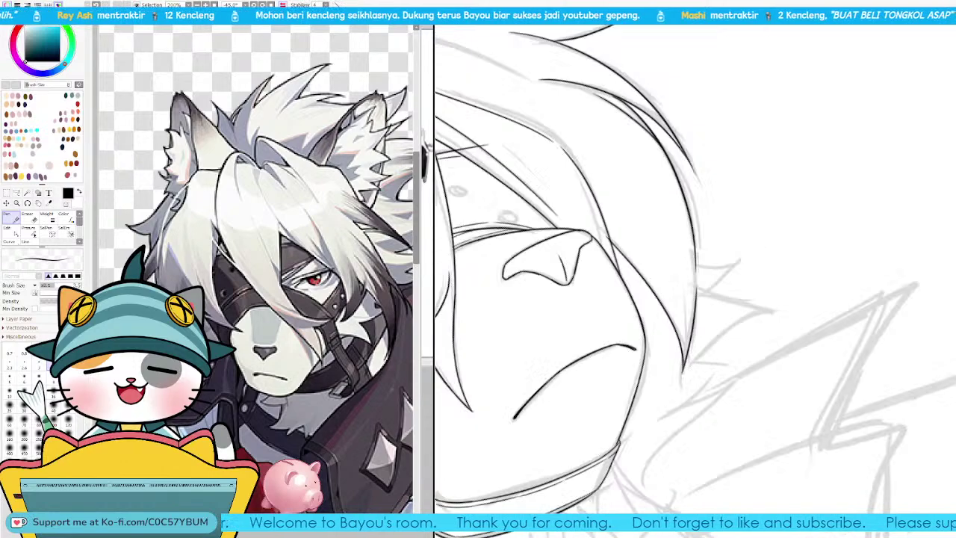
key(Delete)
key(Delete)
key(Delete)
key(Delete)
key(Delete)
key(Delete)
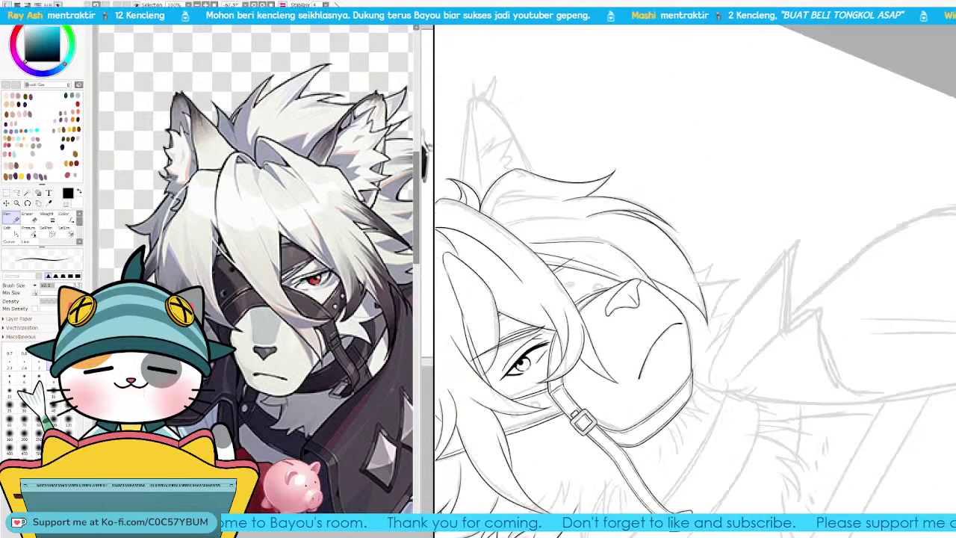
Step: Ink the long curved strand line running from the fringe edge into the back hair, and erase its overshoot at the fringe
key(Page_Up)
key(Page_Up)
key(Page_Up)
drag(681, 368, 946, 105)
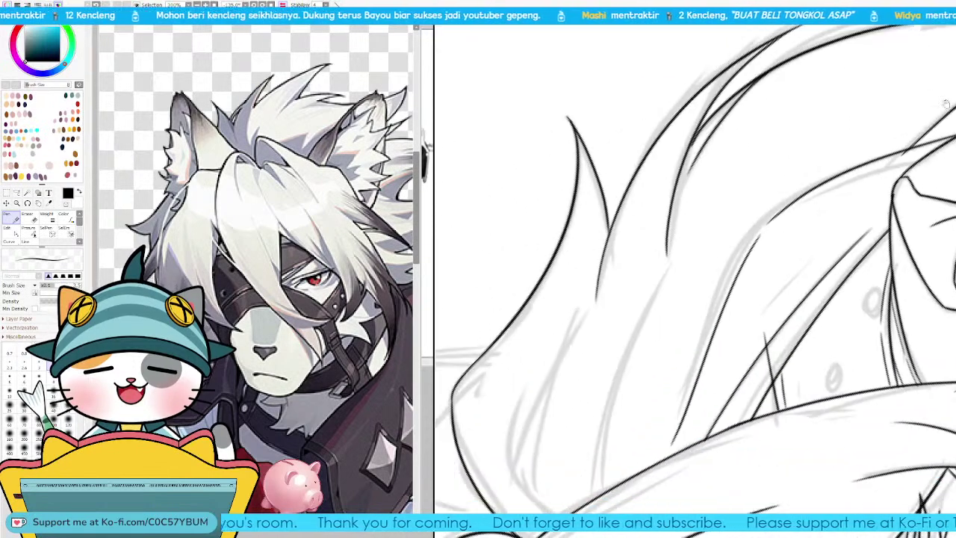
mouse_move(777, 266)
mouse_down()
mouse_move(780, 277)
mouse_move(788, 222)
mouse_up()
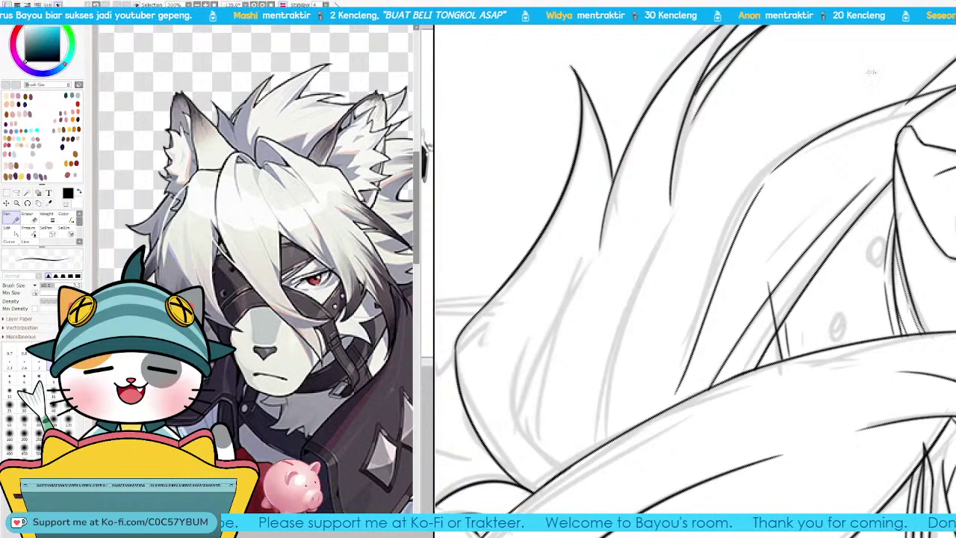
key(End)
key(End)
key(End)
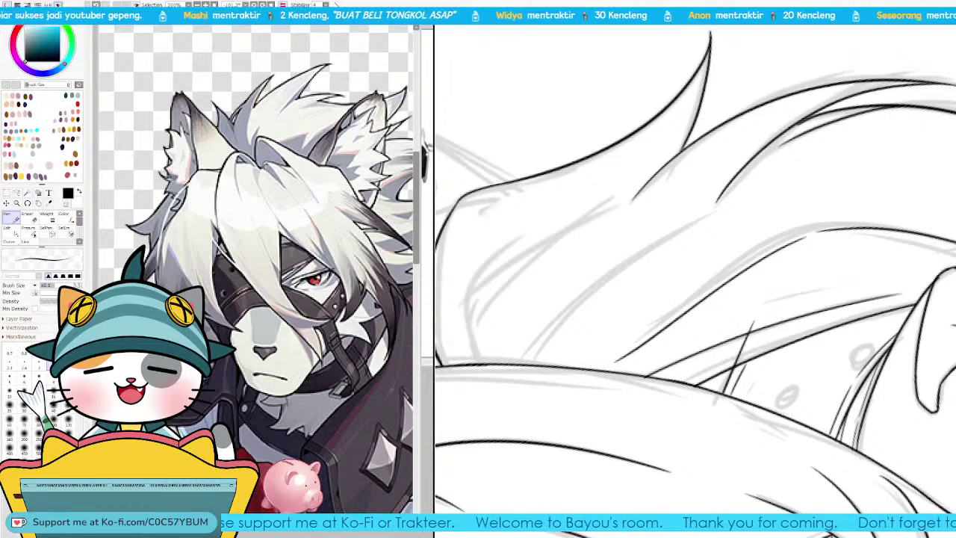
key(Delete)
key(Delete)
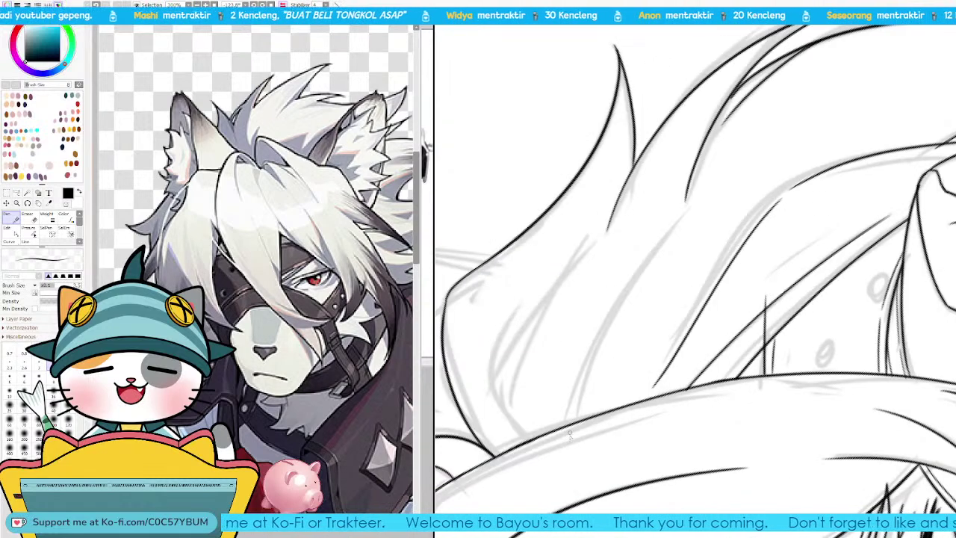
mouse_move(570, 435)
mouse_down()
mouse_move(702, 225)
mouse_move(589, 353)
mouse_move(702, 198)
mouse_move(614, 298)
mouse_up()
key(ctrl+z)
key(ctrl+z)
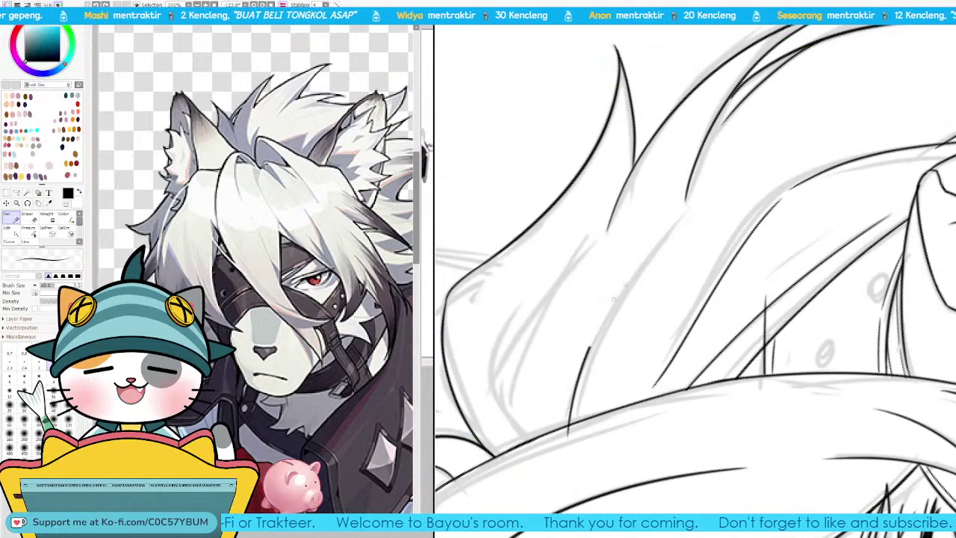
drag(579, 379, 672, 227)
drag(674, 306, 687, 337)
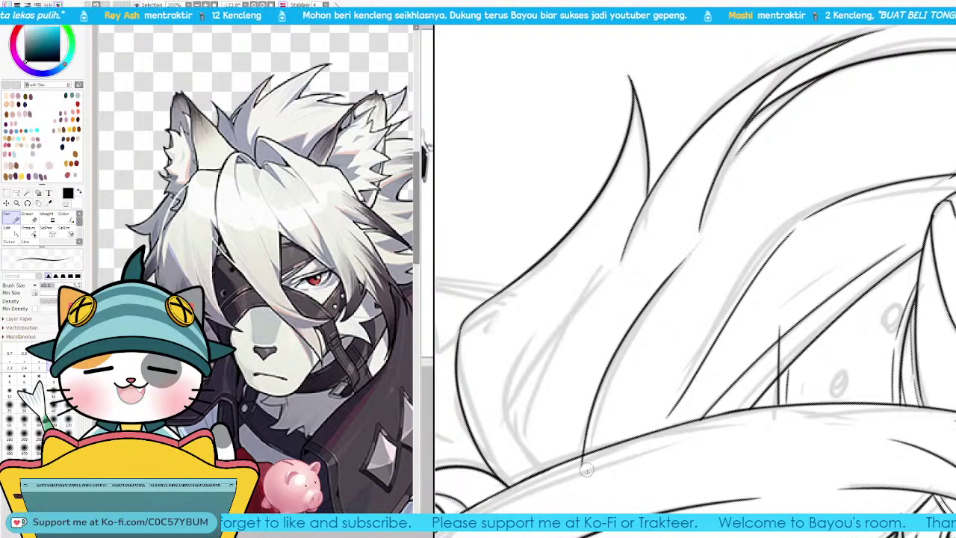
key(e)
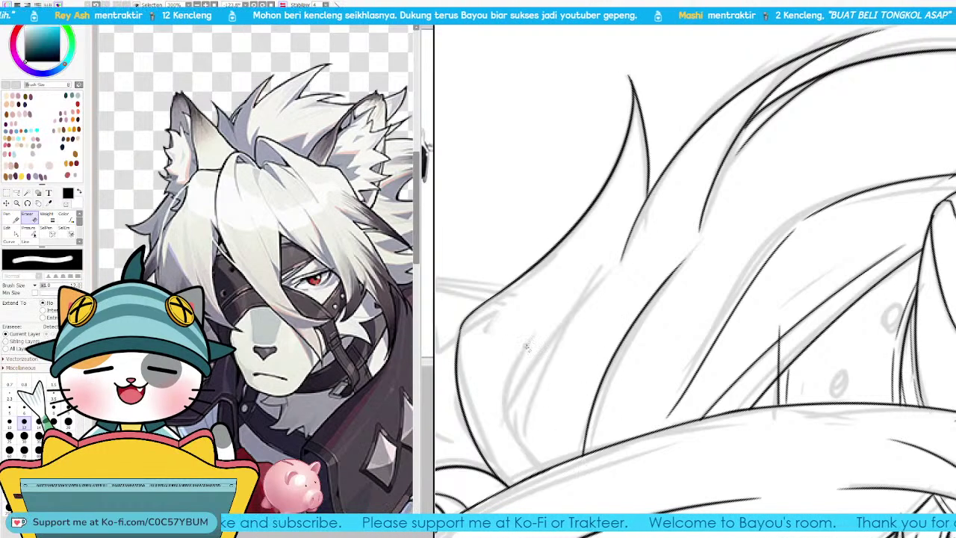
Step: Ink the next strand as a short curve meeting the fringe edge and a tapering curve running back into the hair
key(n)
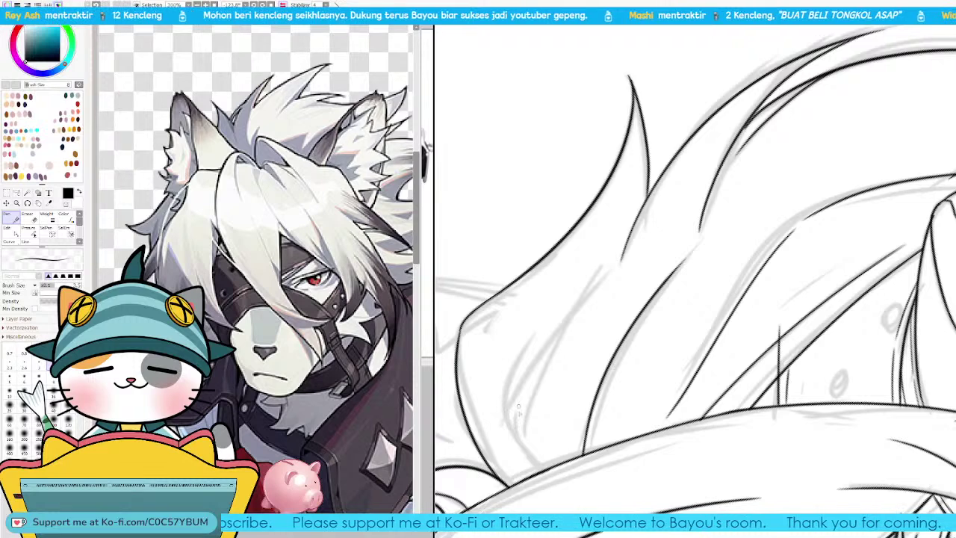
drag(504, 396, 539, 470)
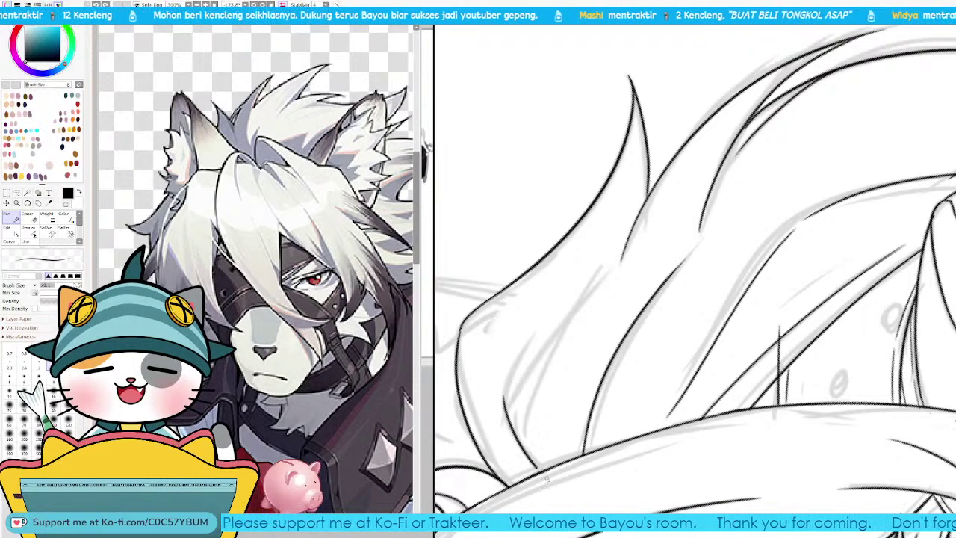
key(ctrl+z)
drag(504, 393, 542, 471)
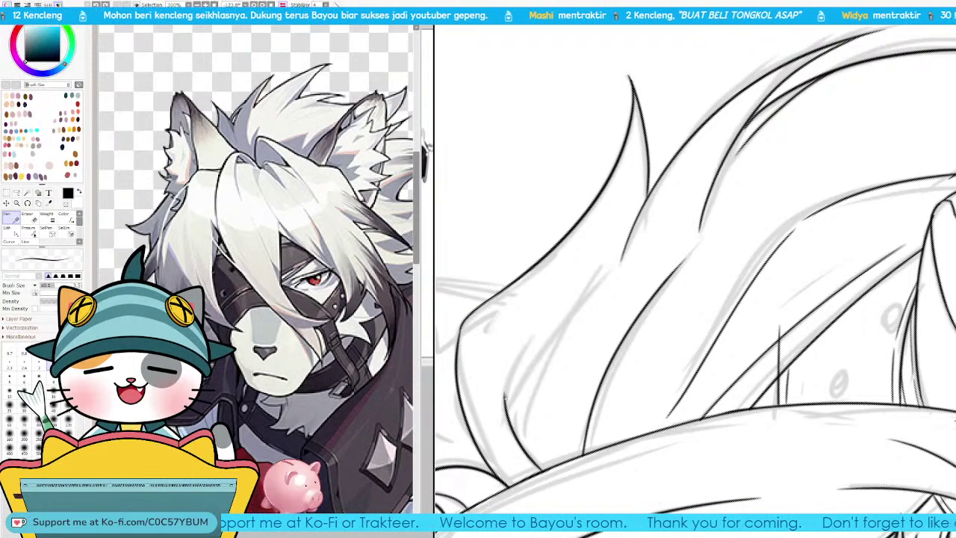
drag(506, 396, 562, 301)
key(ctrl+z)
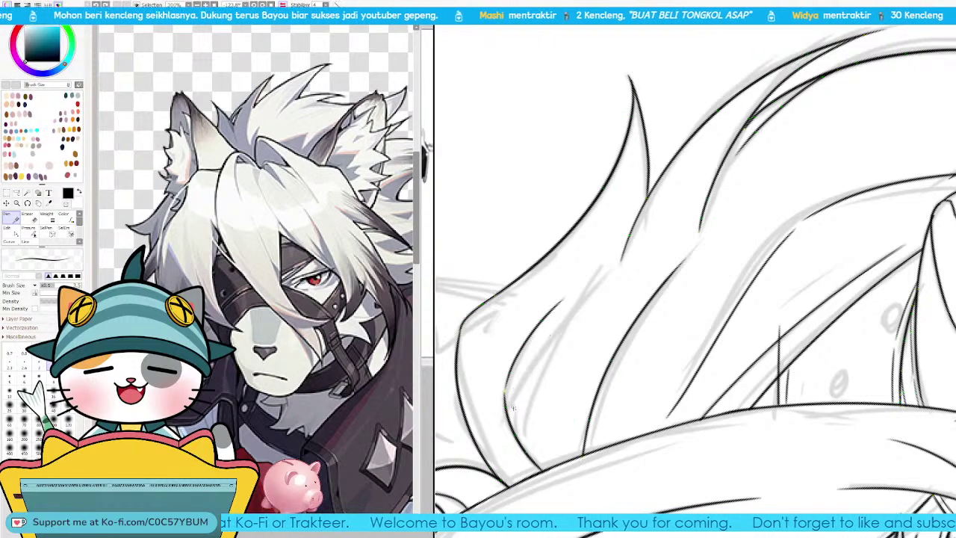
Step: Ink the second edge of this strand as a broken tapering line reaching the base of the flicked hair tip
drag(508, 418, 606, 284)
key(ctrl+z)
drag(507, 416, 612, 282)
key(ctrl+z)
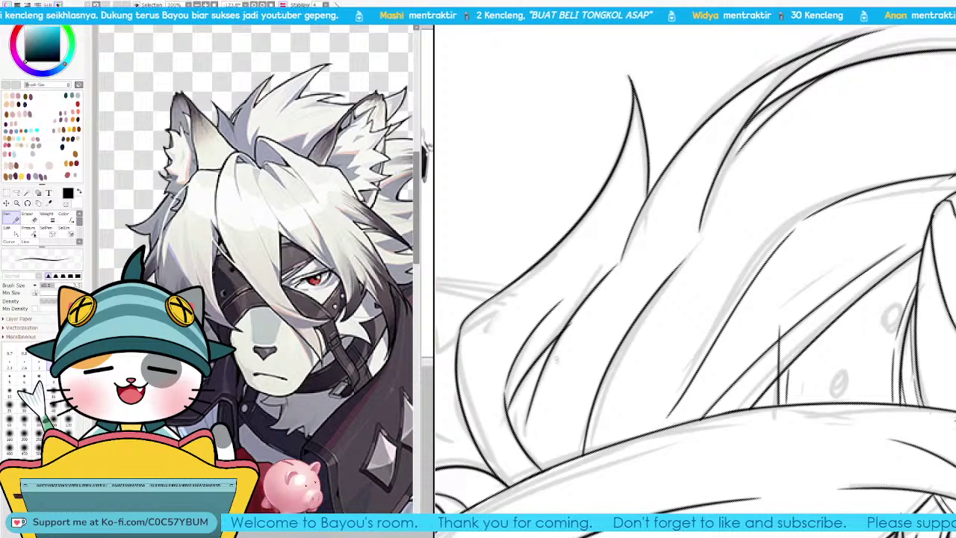
key(ctrl+z)
drag(574, 323, 570, 325)
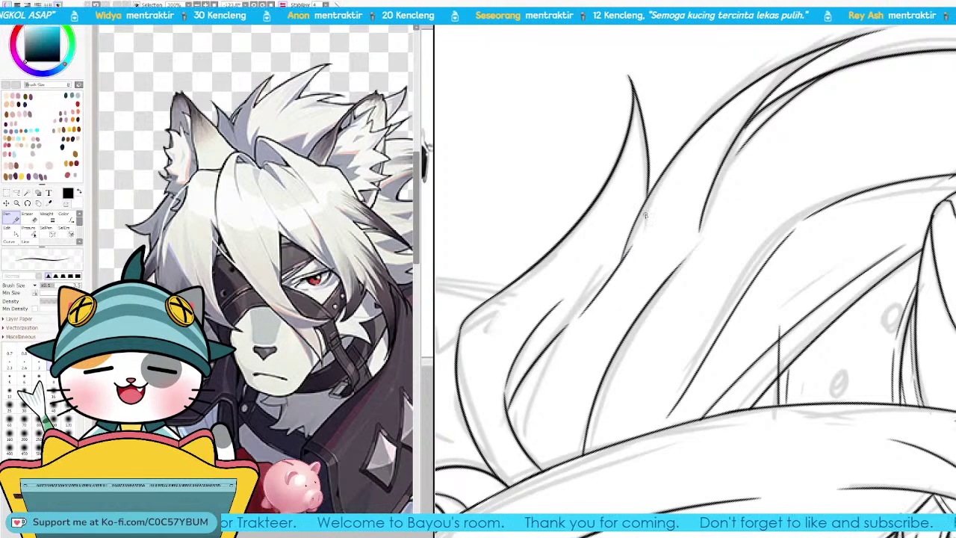
Step: Ink the two short edges of the notch in the cheek fur beside the hanging hair lock's tip
drag(881, 148, 893, 96)
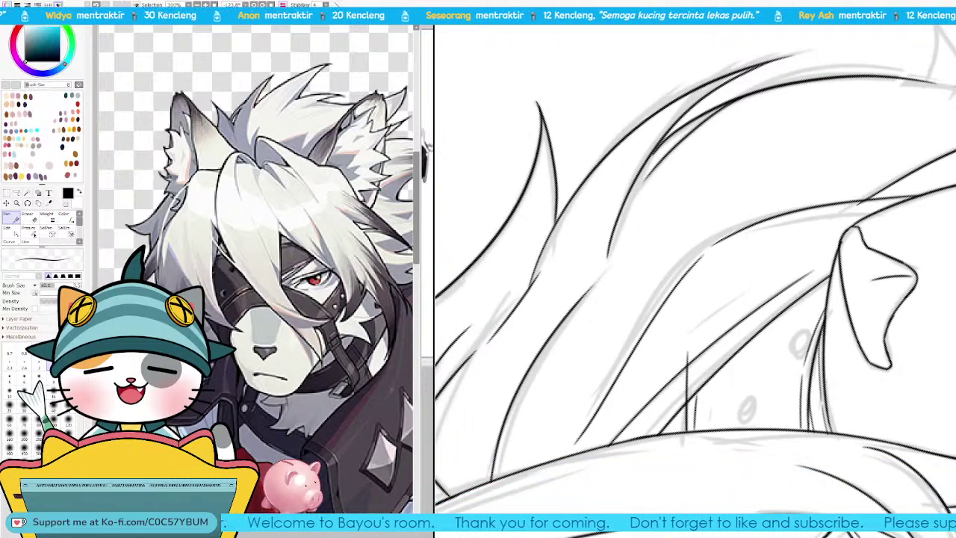
key(Home)
key(Page_Down)
key(Page_Down)
scroll(681, 213, up, 2)
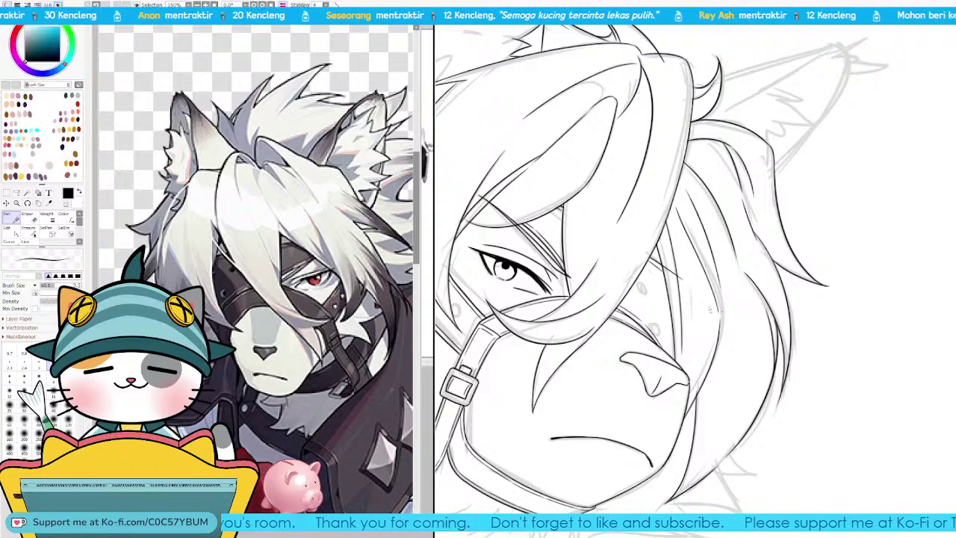
drag(721, 366, 867, 210)
drag(599, 299, 661, 356)
scroll(695, 276, up, 1)
drag(663, 317, 809, 236)
scroll(809, 224, up, 2)
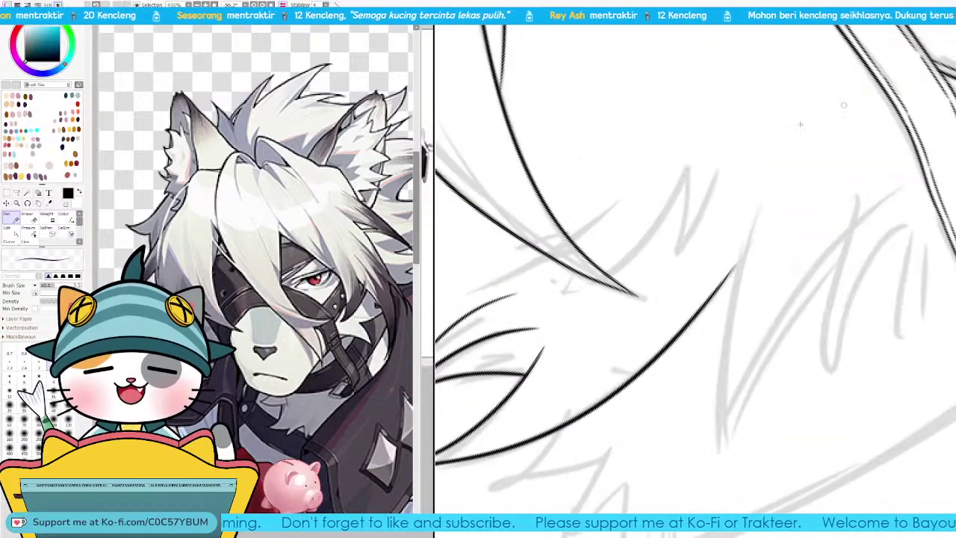
key(ctrl+z)
drag(689, 158, 665, 275)
drag(719, 172, 664, 275)
key(ctrl+z)
key(ctrl+z)
drag(671, 226, 731, 213)
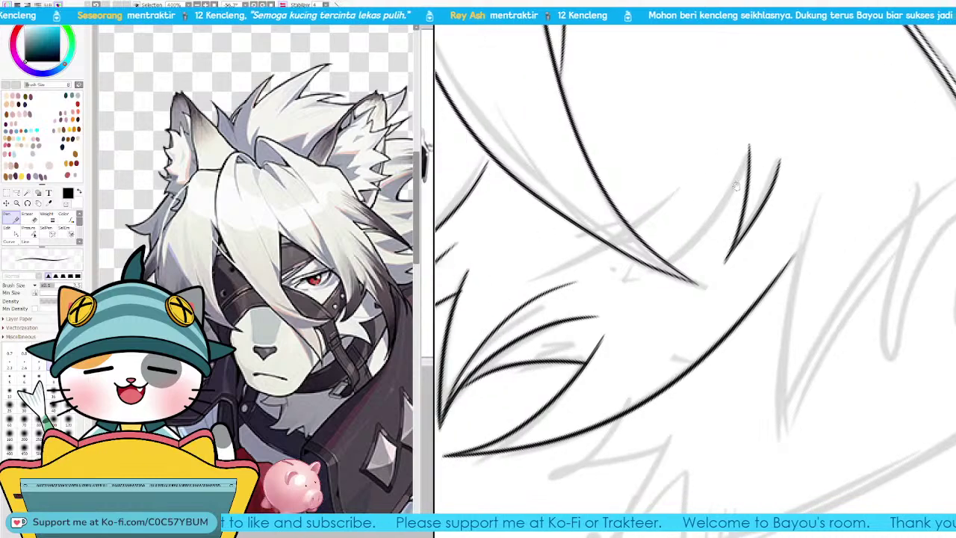
Step: Redraw the notch's edge and ink the curve connecting the cheek fur tip to the hanging hair lock
drag(749, 147, 683, 255)
key(ctrl+z)
key(ctrl+z)
key(ctrl+z)
drag(749, 147, 726, 261)
mouse_move(749, 147)
mouse_down()
mouse_move(685, 249)
mouse_move(656, 272)
mouse_up()
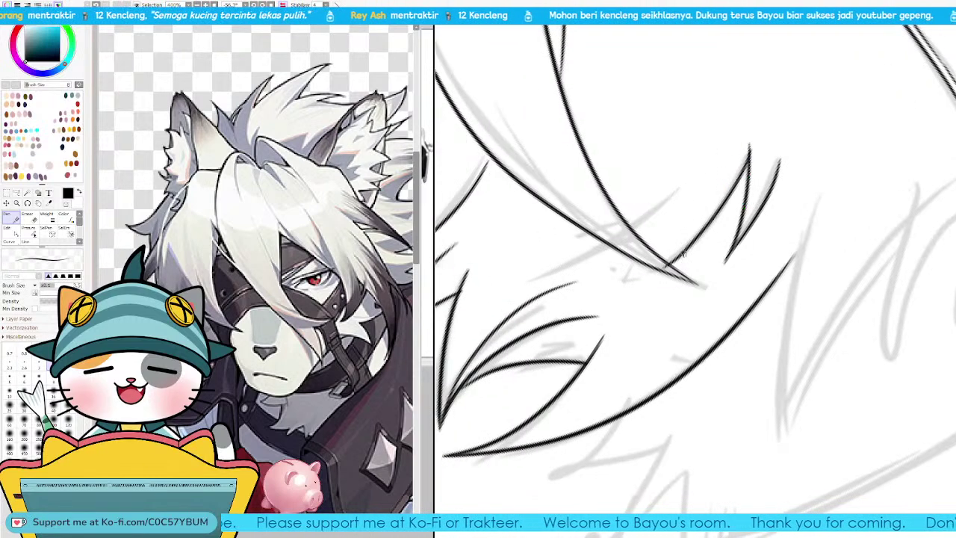
Step: Ink the small pointed fur tuft emerging on the other side of the hanging hair lock's tip
key(Delete)
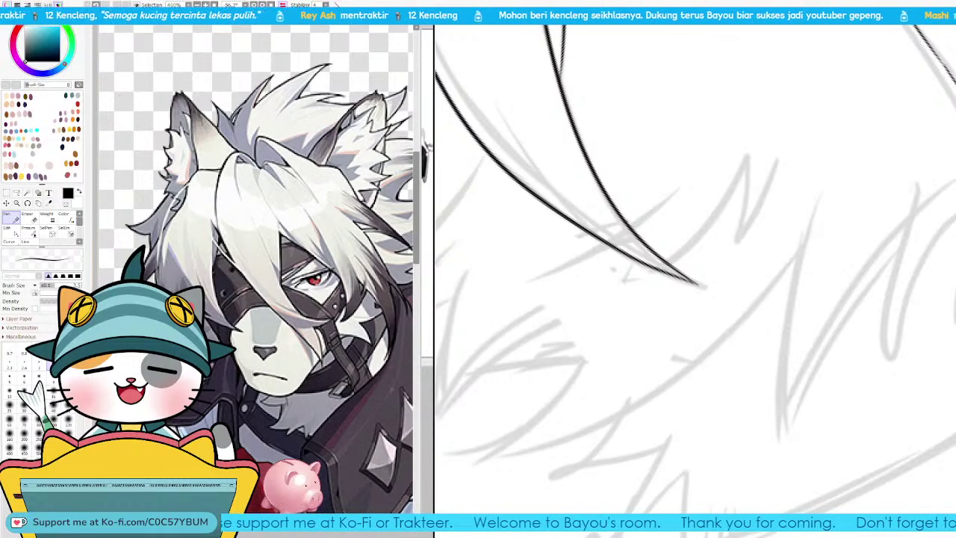
key(ctrl+z)
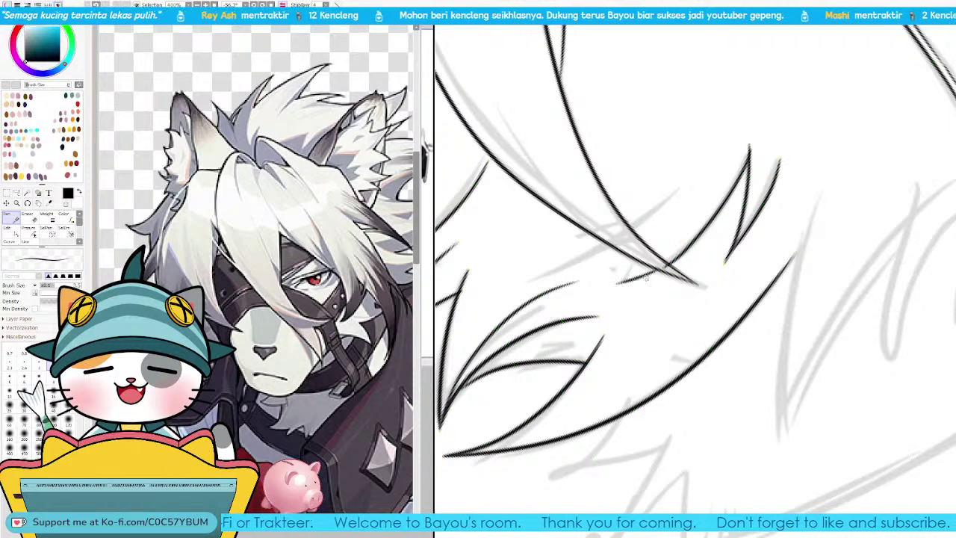
key(ctrl+z)
drag(607, 286, 663, 272)
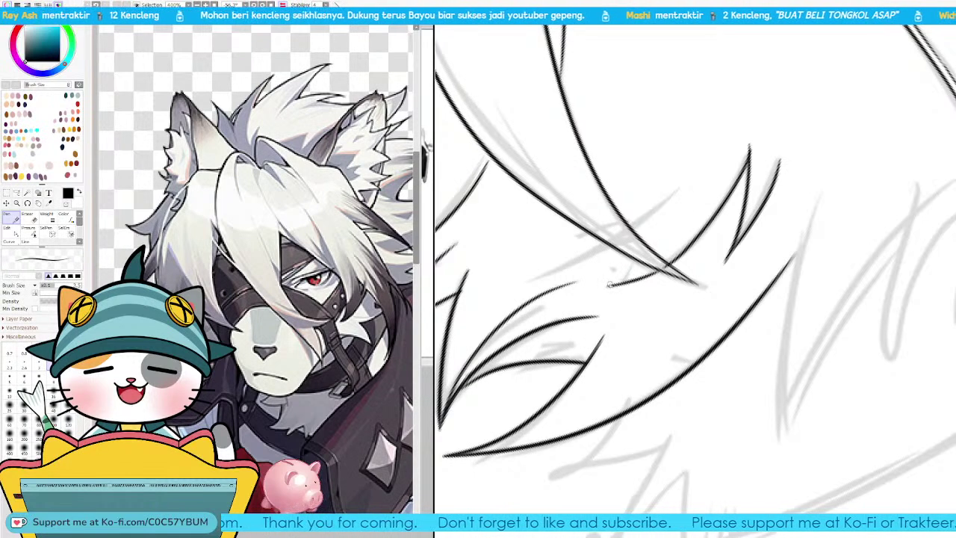
drag(609, 286, 641, 269)
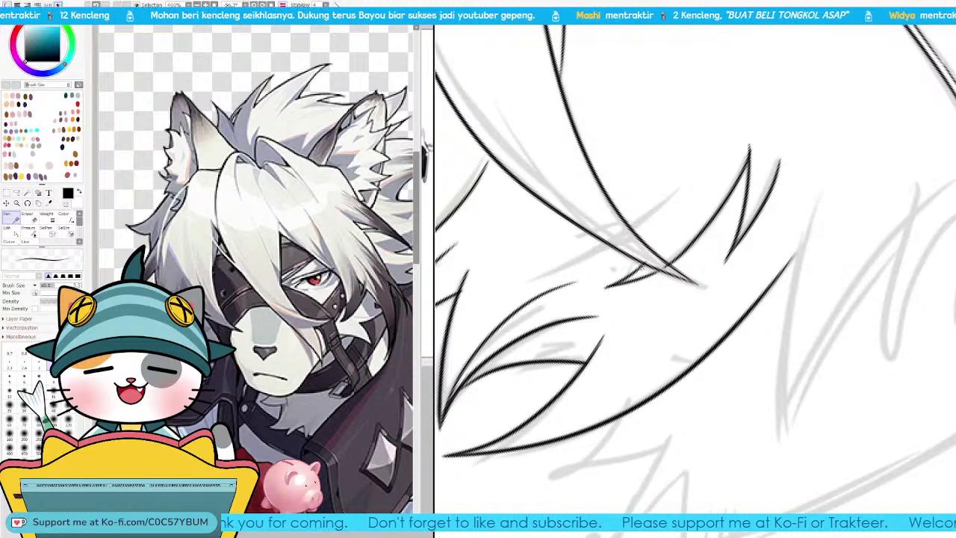
Step: Ink the upper cheek fur tip as a curved edge with a short line joining it to the hanging hair lock
drag(679, 237, 673, 300)
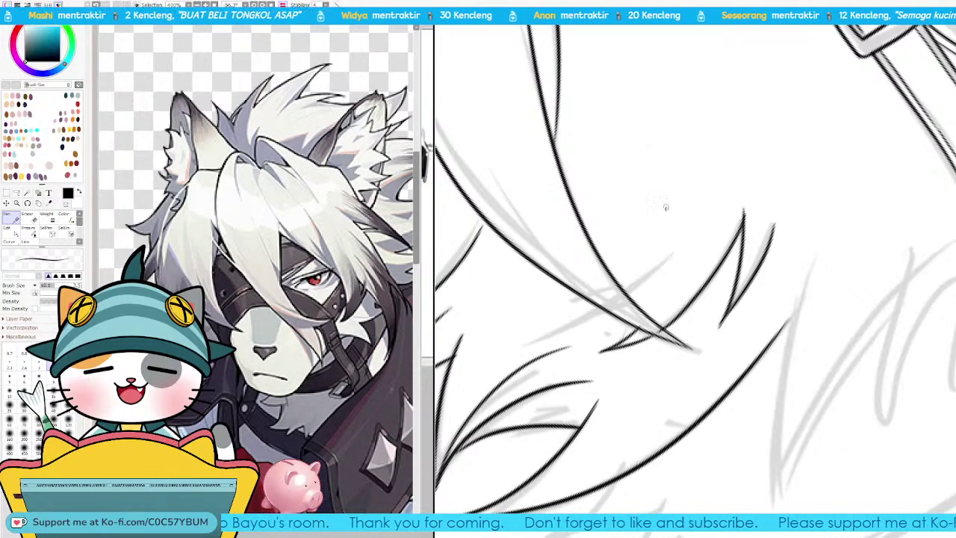
mouse_move(655, 169)
mouse_down()
mouse_move(644, 302)
mouse_move(665, 273)
mouse_move(650, 319)
mouse_move(647, 309)
mouse_up()
key(ctrl+z)
key(ctrl+z)
key(ctrl+z)
drag(591, 354, 719, 253)
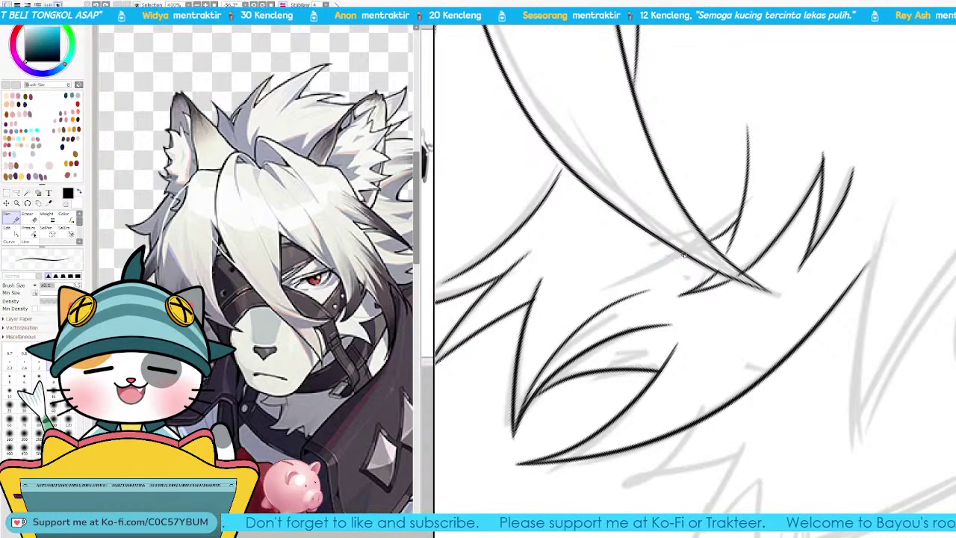
Step: Ink the long narrow fur spike extending from behind the hanging hair lock, with both edges meeting at a point
drag(682, 254, 581, 278)
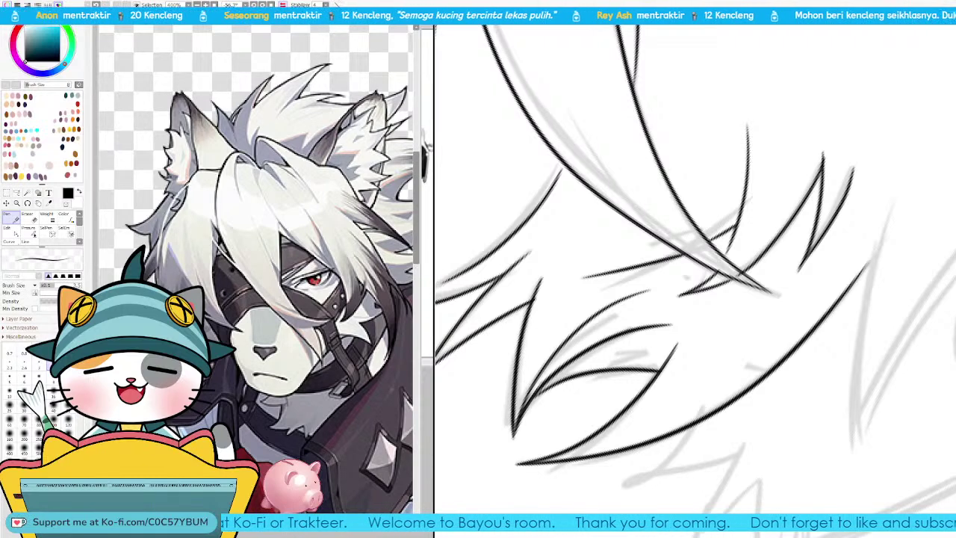
key(Delete)
key(Delete)
key(Delete)
key(ctrl+z)
mouse_move(646, 265)
mouse_down()
mouse_move(586, 364)
mouse_move(590, 357)
mouse_up()
key(ctrl+z)
drag(702, 129, 632, 266)
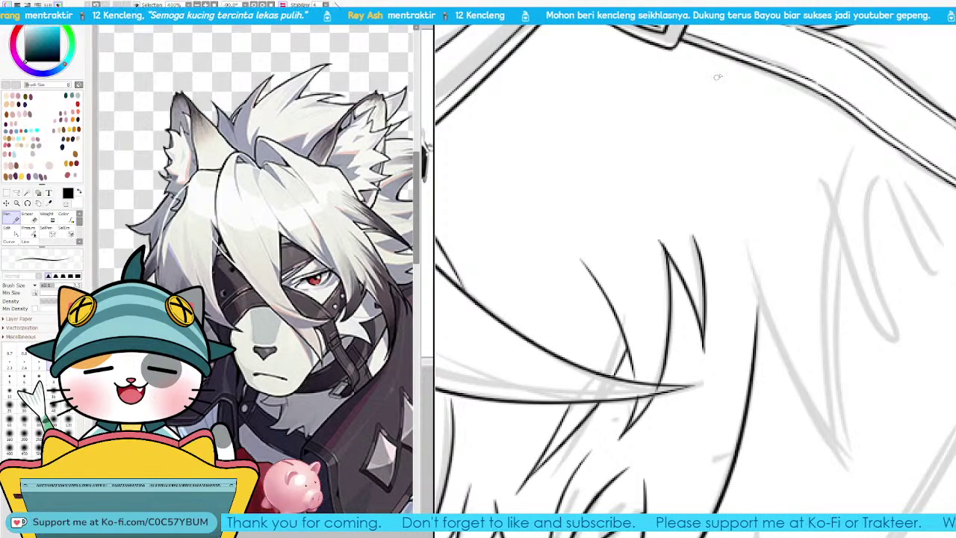
Step: Ink the first curved edge of the large pointed fur tuft below the cheek fur, beside the muzzle's vertical strap
key(Home)
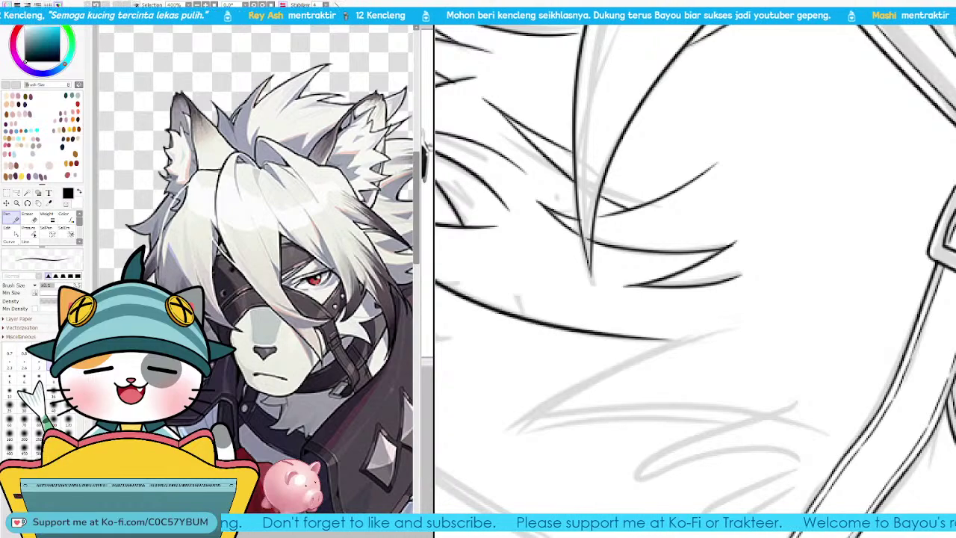
key(Delete)
key(Delete)
key(Delete)
key(Page_Down)
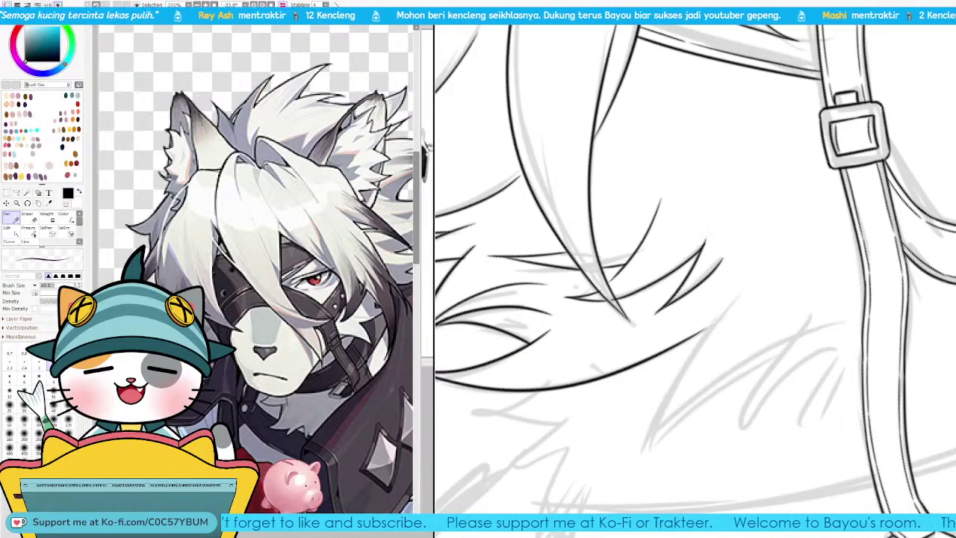
drag(758, 325, 731, 161)
drag(666, 204, 631, 271)
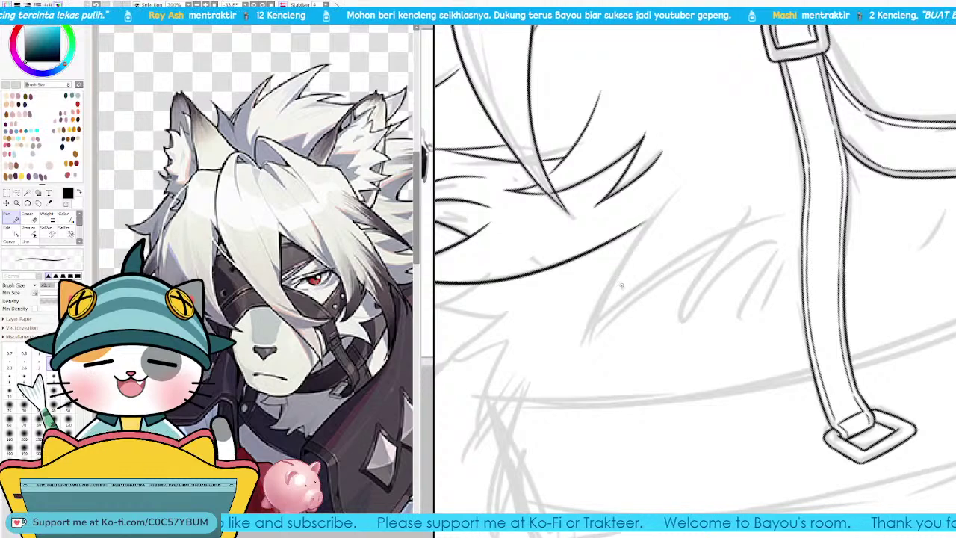
drag(581, 351, 696, 163)
key(ctrl+z)
drag(577, 369, 703, 175)
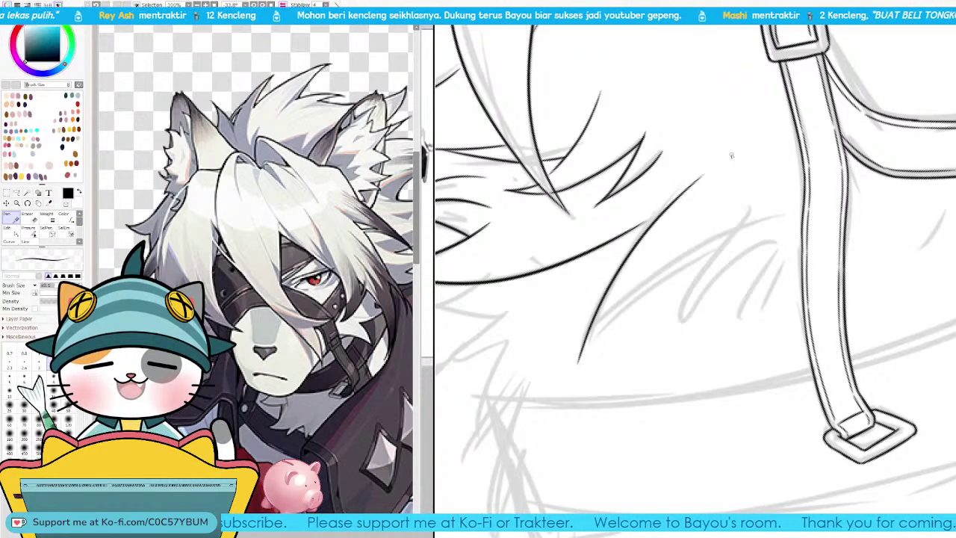
Step: Ink the second edge of the large fur tuft from its sharp tip back toward the muzzle's vertical strap
mouse_move(575, 367)
mouse_down()
mouse_move(727, 231)
mouse_move(616, 318)
mouse_move(719, 233)
mouse_up()
key(ctrl+z)
key(ctrl+z)
drag(578, 361, 723, 231)
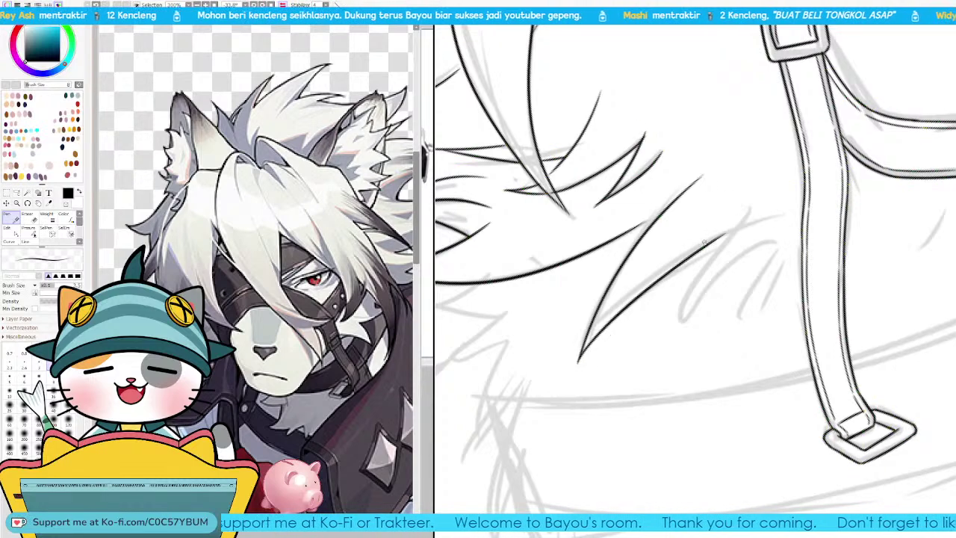
Step: Re-ink the lower edge of the large fur tuft and ink the first edge of the middle tuft beside it
key(ctrl+z)
drag(576, 366, 731, 242)
mouse_move(755, 210)
mouse_down()
mouse_move(659, 361)
mouse_move(743, 222)
mouse_move(672, 334)
mouse_move(770, 238)
mouse_up()
key(ctrl+z)
key(ctrl+z)
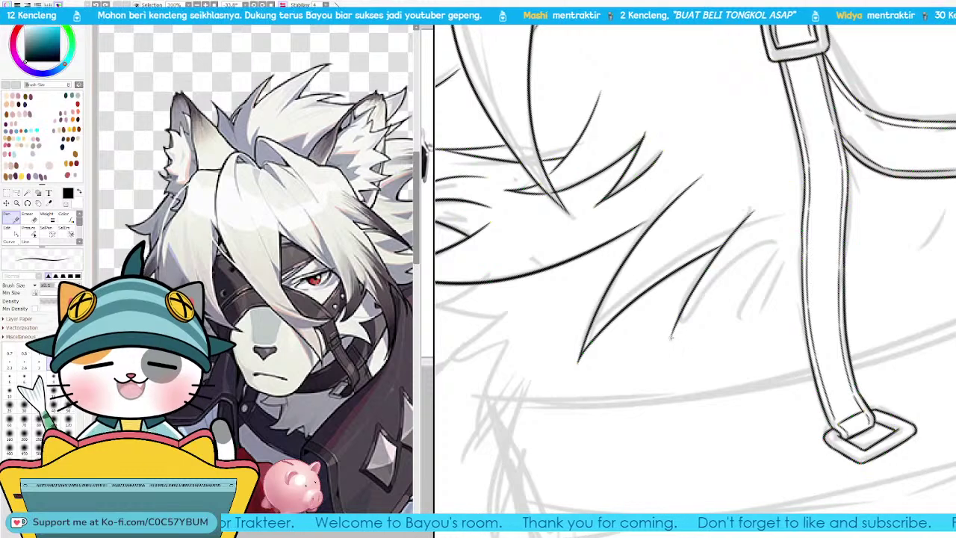
Step: Ink the second edge of the middle fur tuft, curving from its tip up toward the muzzle's vertical strap
drag(672, 336, 789, 228)
key(ctrl+z)
mouse_move(671, 336)
mouse_down()
mouse_move(792, 230)
mouse_move(703, 297)
mouse_move(785, 235)
mouse_move(730, 328)
mouse_up()
key(ctrl+z)
key(e)
key(n)
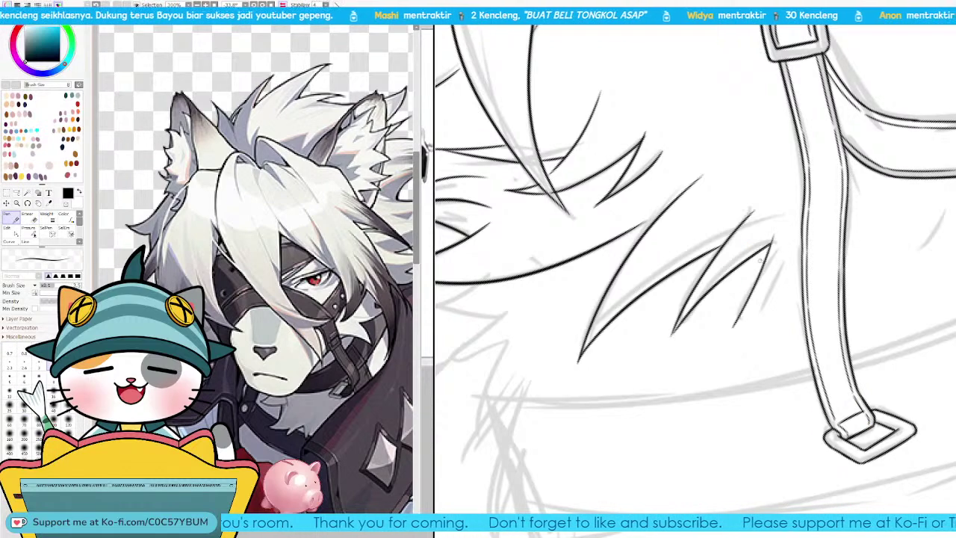
Step: Ink both edges of the small third fur tuft closest to the vertical strap, meeting in a sharp tip
key(ctrl+z)
drag(775, 223, 728, 334)
drag(789, 266, 726, 335)
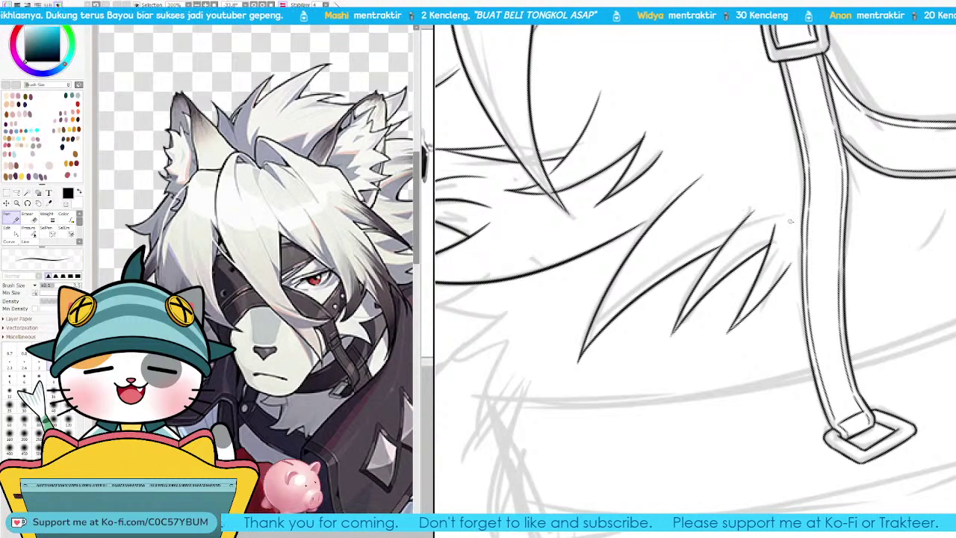
drag(780, 217, 774, 283)
Step: Erase the overshooting upper end of the middle fur tuft's first edge where it meets the large tuft's line
key(Page_Down)
key(Page_Down)
key(Page_Down)
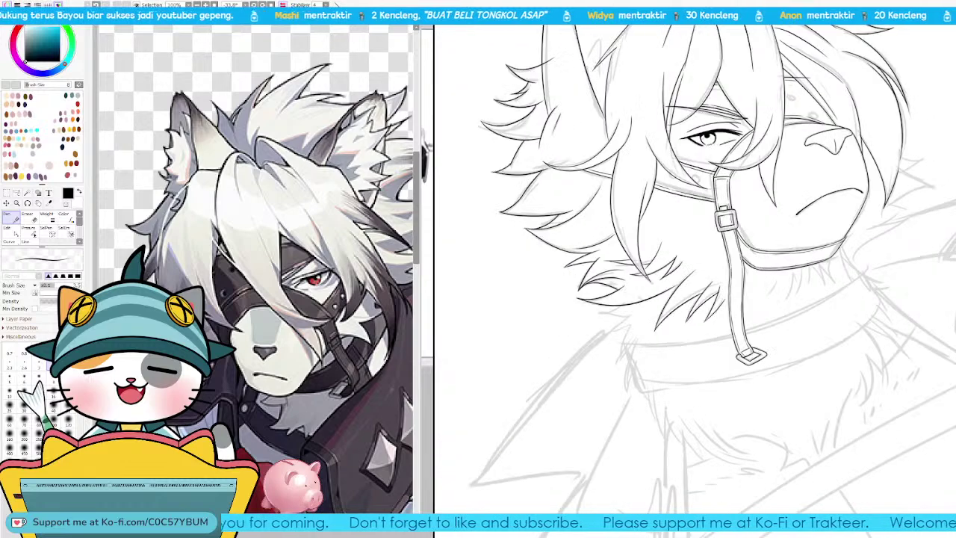
scroll(764, 221, up, 4)
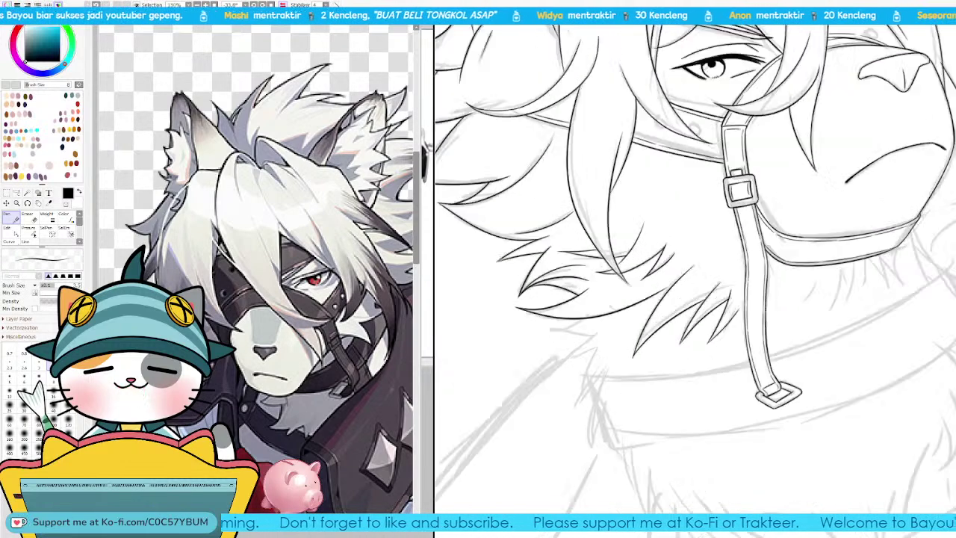
drag(690, 253, 681, 259)
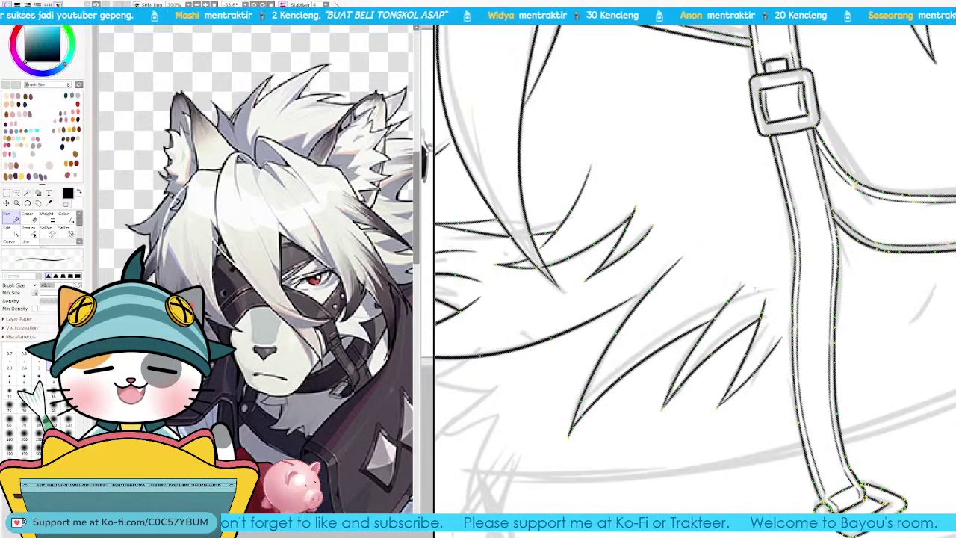
mouse_move(744, 285)
mouse_down()
mouse_move(750, 297)
mouse_move(734, 296)
mouse_move(722, 314)
mouse_up()
key(e)
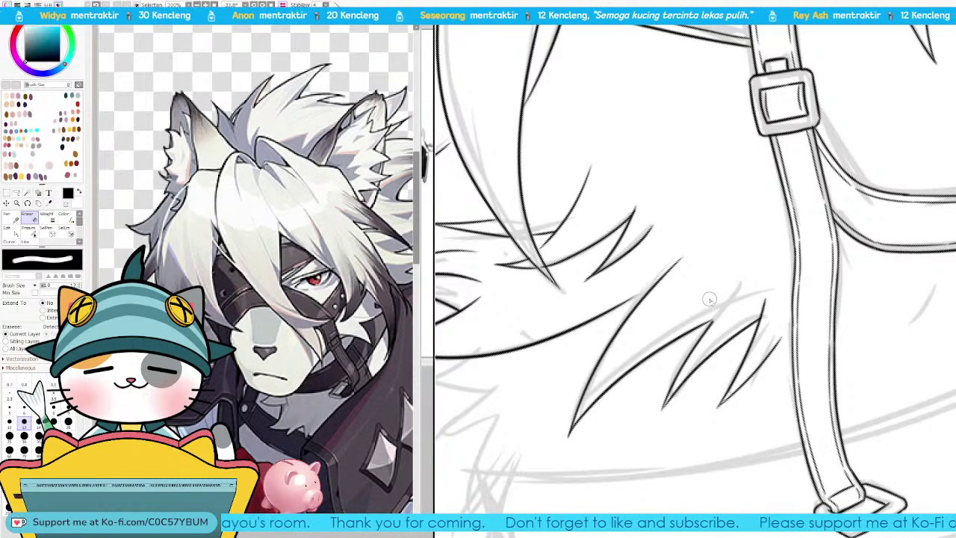
key(n)
Step: Examine the three fur tufts beside the vertical strap up close and within the whole face
drag(718, 330, 667, 396)
drag(750, 395, 678, 329)
drag(693, 206, 750, 240)
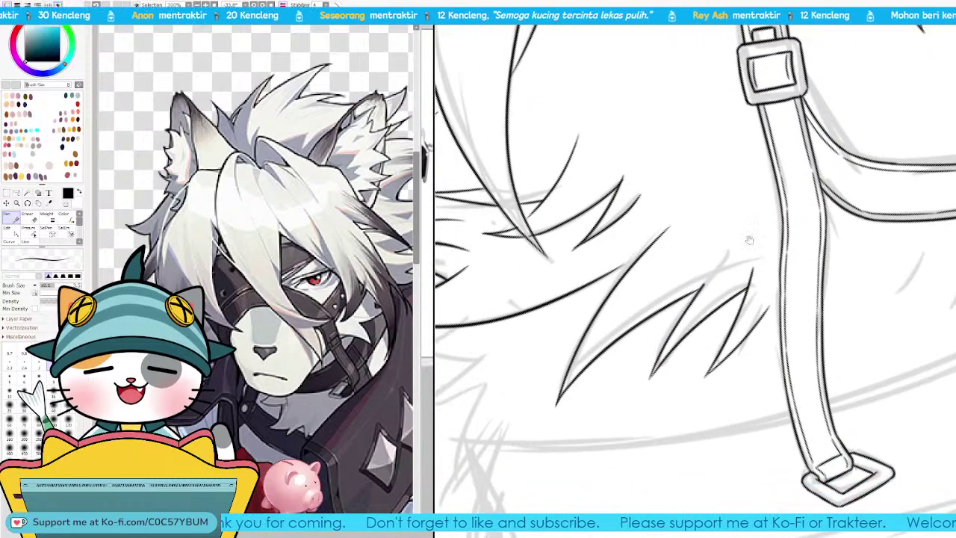
key(Page_Down)
key(Page_Up)
key(Page_Up)
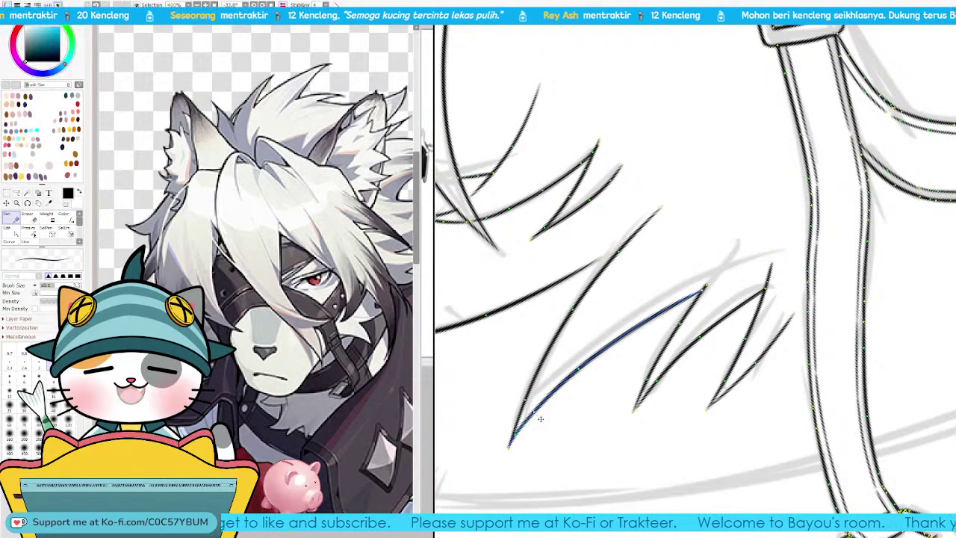
key(Page_Down)
key(Page_Down)
key(minus)
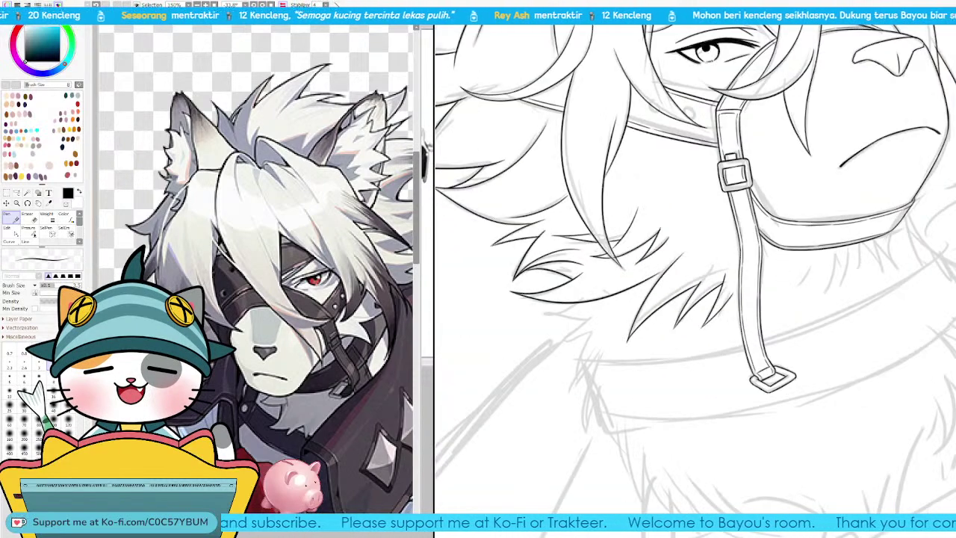
Step: Erase the overshooting upper end of the large fur tuft's first edge near the cheek fur's lower line
key(Page_Up)
key(Page_Up)
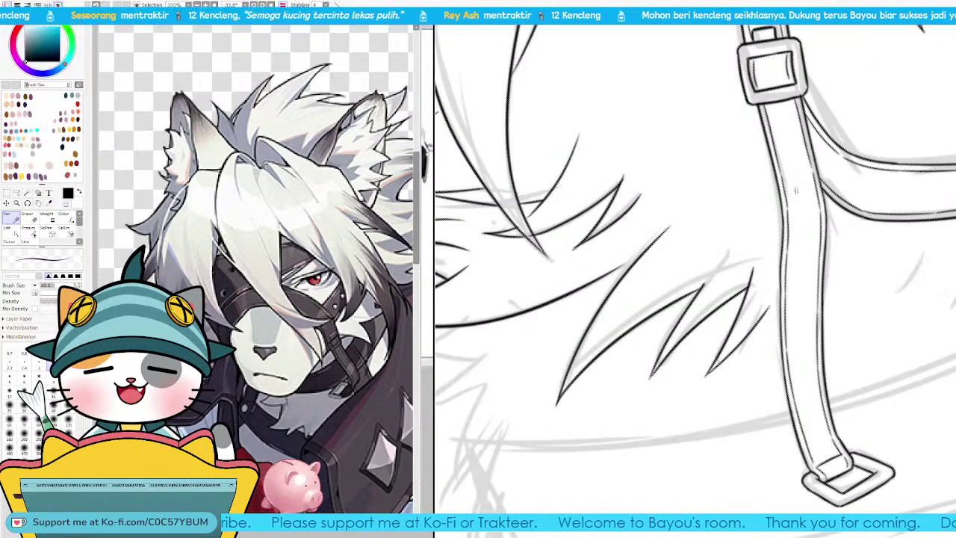
key(w)
key(e)
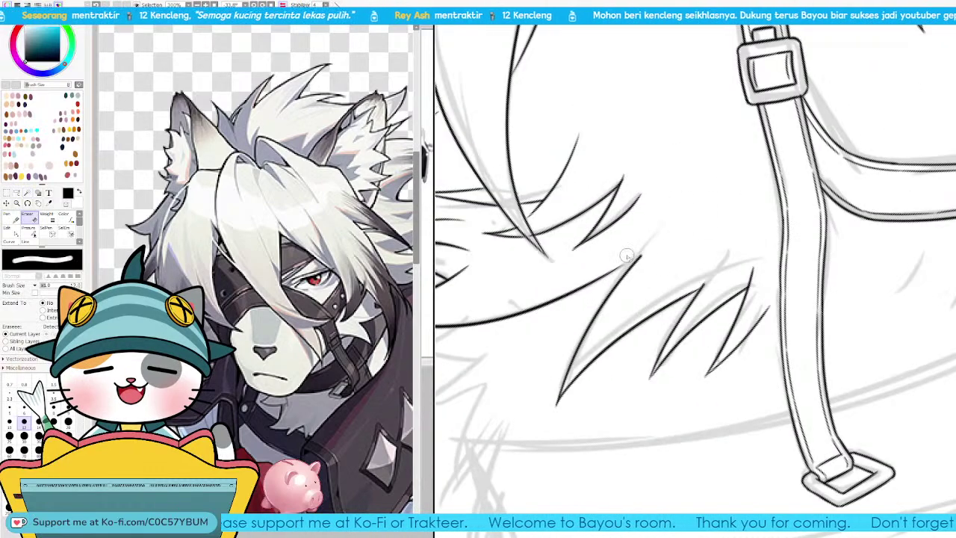
key(n)
Step: Ink a short curved line above the large tuft's upper end, continuing the cheek fur's lower contour toward the strap
drag(583, 271, 703, 222)
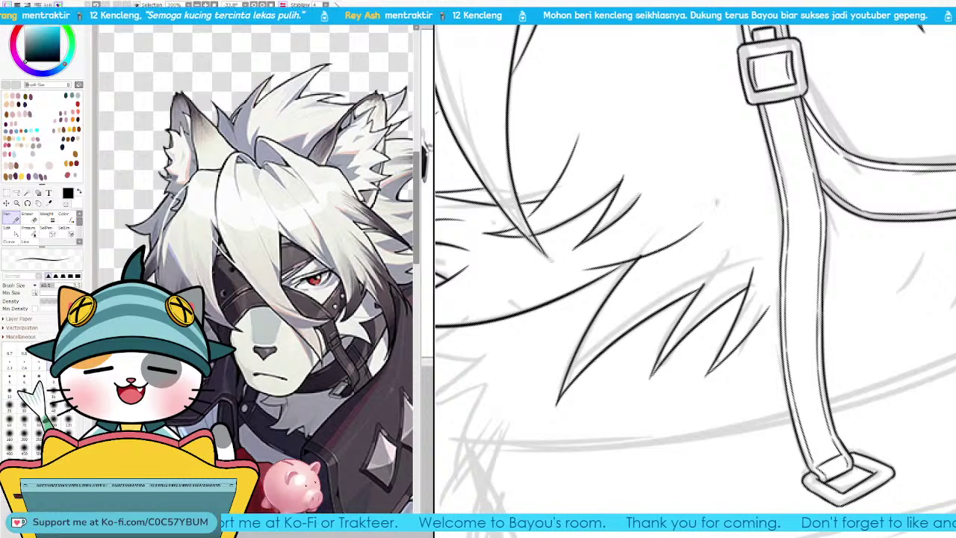
key(ctrl+z)
drag(595, 266, 712, 215)
key(ctrl+z)
drag(575, 279, 695, 228)
key(ctrl+z)
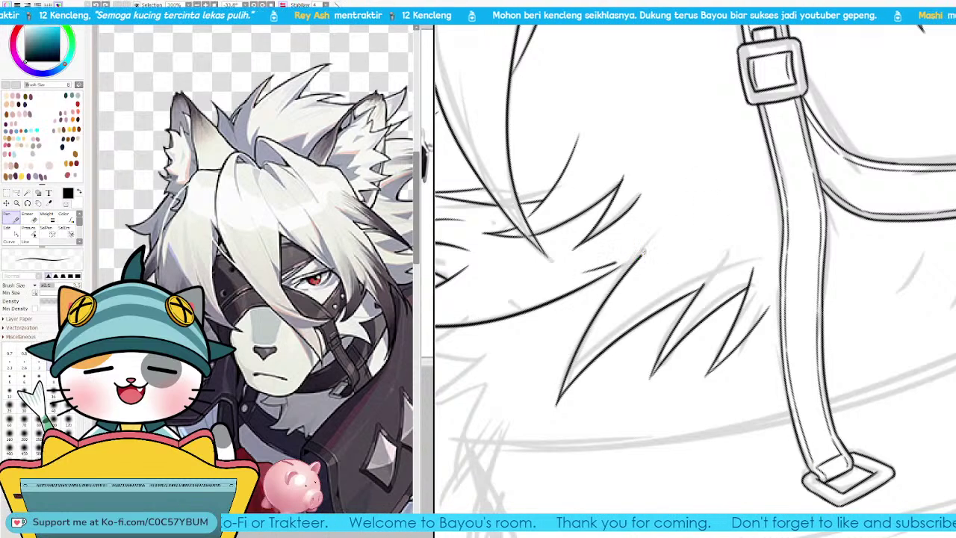
mouse_move(583, 272)
mouse_down()
mouse_move(692, 223)
mouse_move(734, 219)
mouse_move(706, 302)
mouse_up()
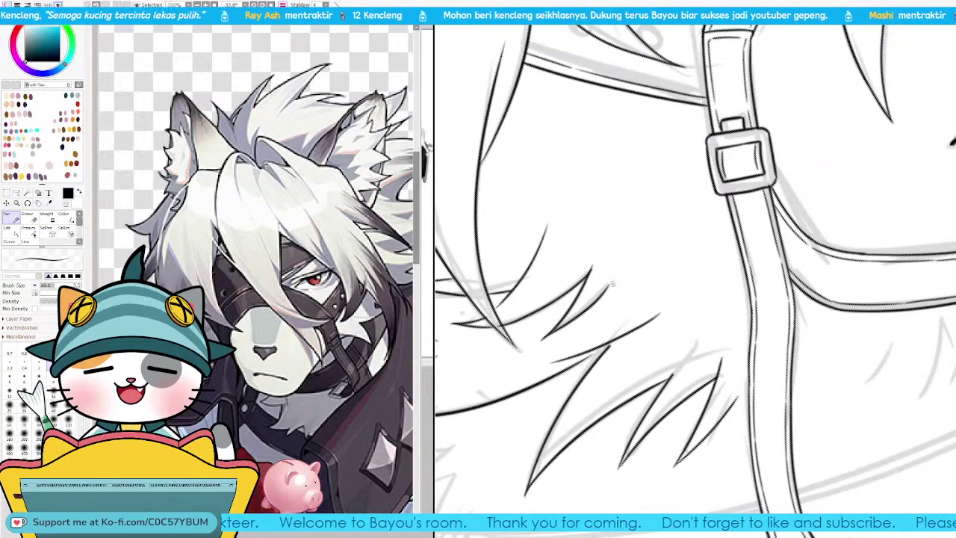
Step: Ink a short slanted fur line alongside the small cheek fur spike beside the hanging hair lock
drag(612, 269, 578, 339)
key(ctrl+z)
key(ctrl+z)
mouse_move(613, 273)
mouse_down()
mouse_move(553, 353)
mouse_move(576, 335)
mouse_up()
key(ctrl+z)
scroll(695, 268, down, 3)
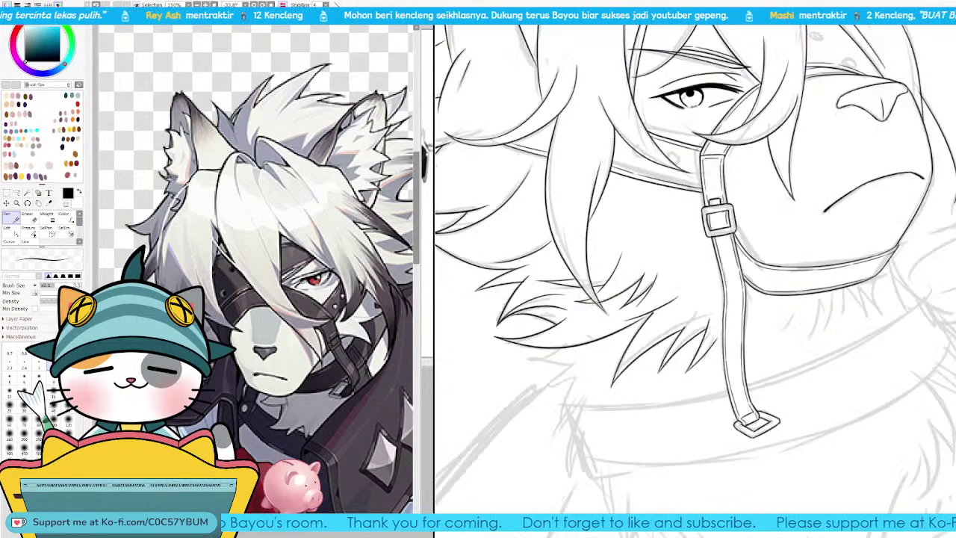
scroll(694, 269, up, 4)
drag(585, 265, 533, 353)
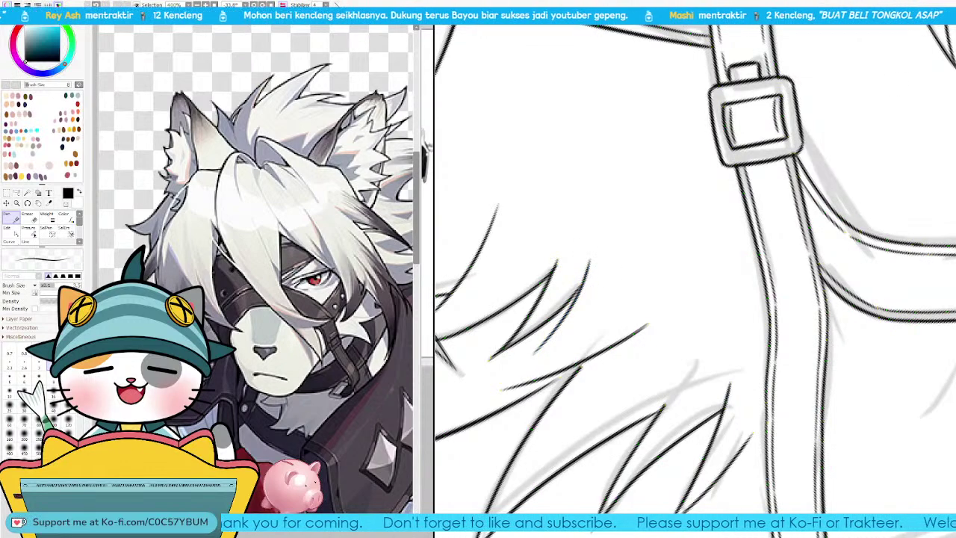
Step: Ink the two edges of a pointed chin fur tuft hanging from the far corner of the muzzle's under-chin strap
scroll(695, 276, down, 1)
scroll(694, 269, down, 2)
drag(754, 284, 581, 268)
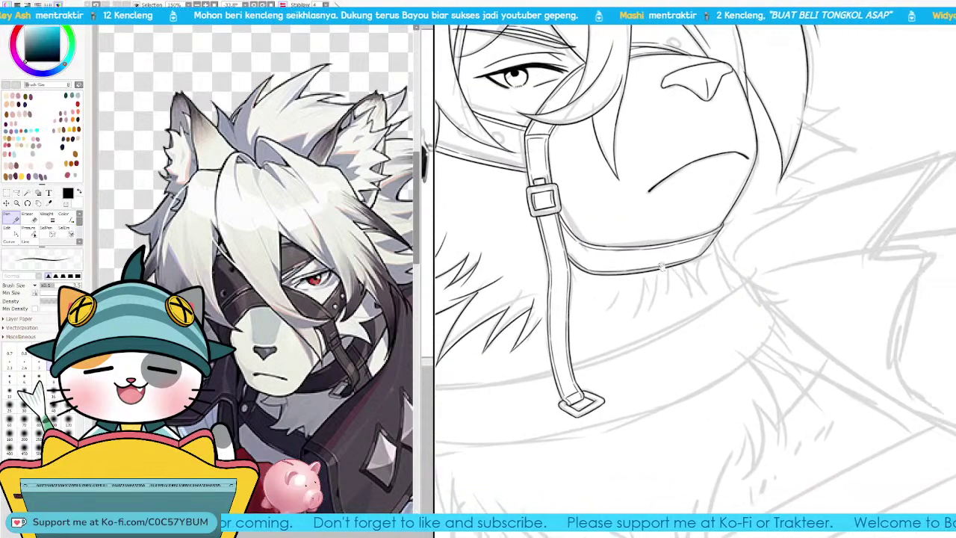
scroll(695, 269, up, 3)
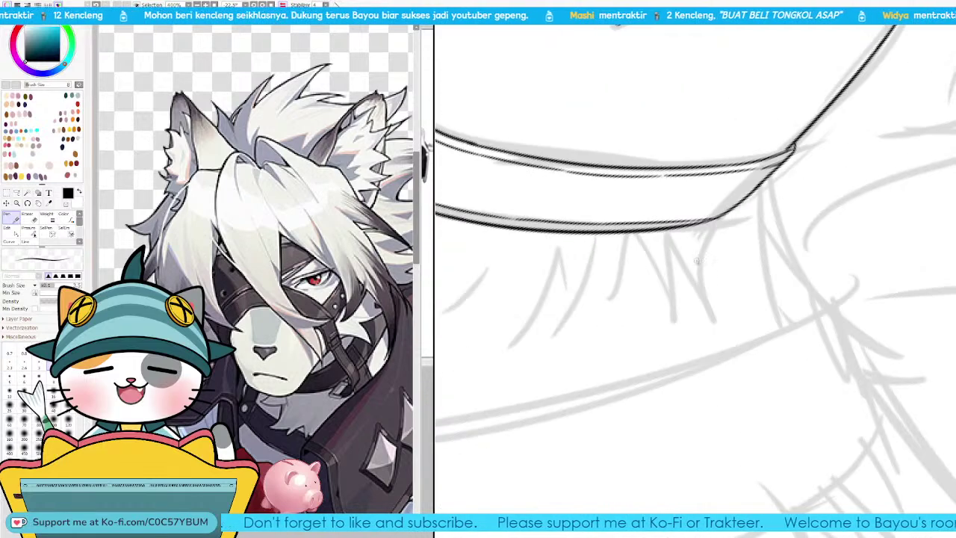
mouse_move(721, 218)
mouse_down()
mouse_move(708, 253)
mouse_move(710, 330)
mouse_up()
drag(689, 286, 709, 330)
key(ctrl+z)
drag(680, 248, 710, 331)
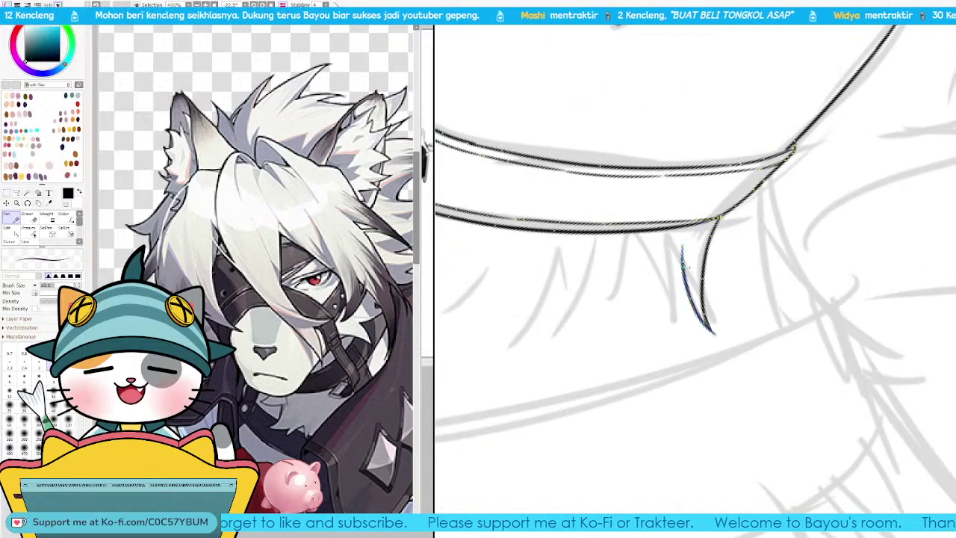
Step: Ink the narrow neighbouring chin fur tuft with two short edges next to the strap-corner tuft
drag(680, 250, 663, 330)
drag(657, 260, 662, 328)
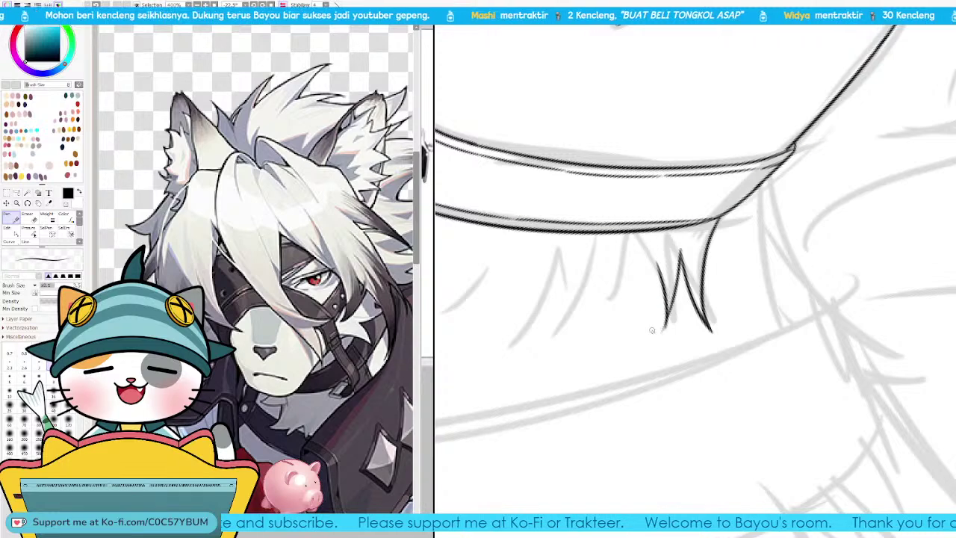
key(ctrl+z)
mouse_move(660, 267)
mouse_down()
mouse_move(659, 342)
mouse_move(663, 311)
mouse_move(661, 333)
mouse_move(756, 327)
mouse_up()
key(ctrl+z)
Step: Ink the zigzag row of chin fur tufts below the muzzle strap, with a long curve joining it to the corner tufts
drag(665, 251, 607, 345)
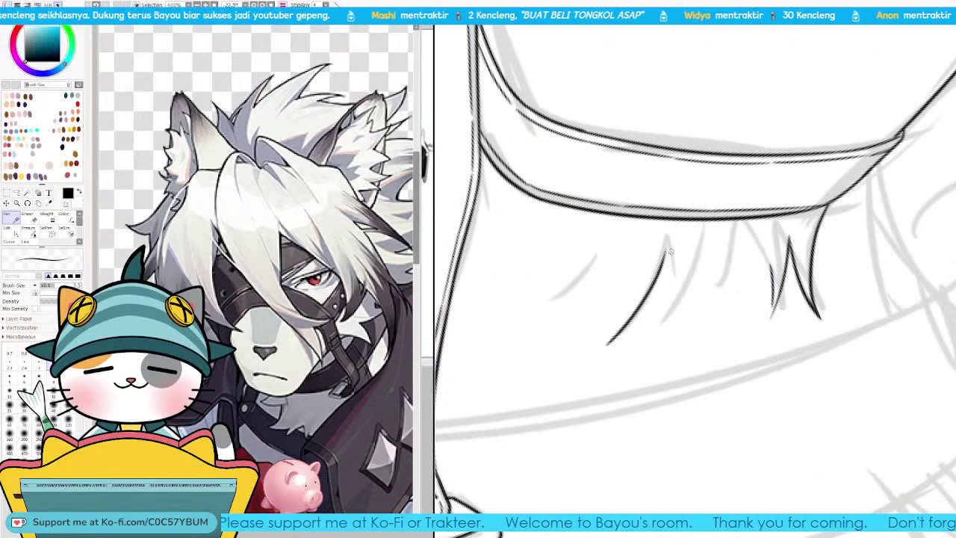
drag(665, 245, 672, 313)
drag(696, 242, 644, 338)
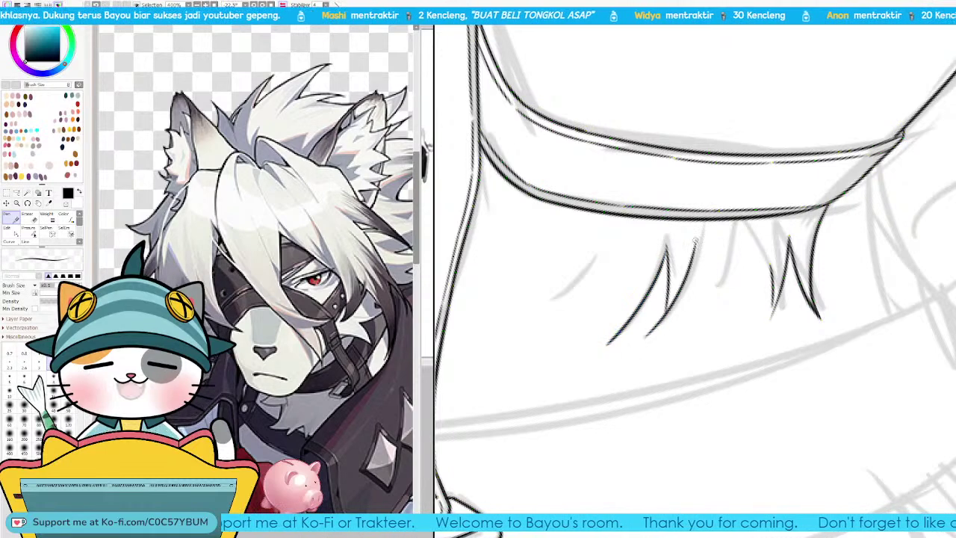
mouse_move(694, 241)
mouse_down()
mouse_move(697, 310)
mouse_move(714, 263)
mouse_move(731, 327)
mouse_up()
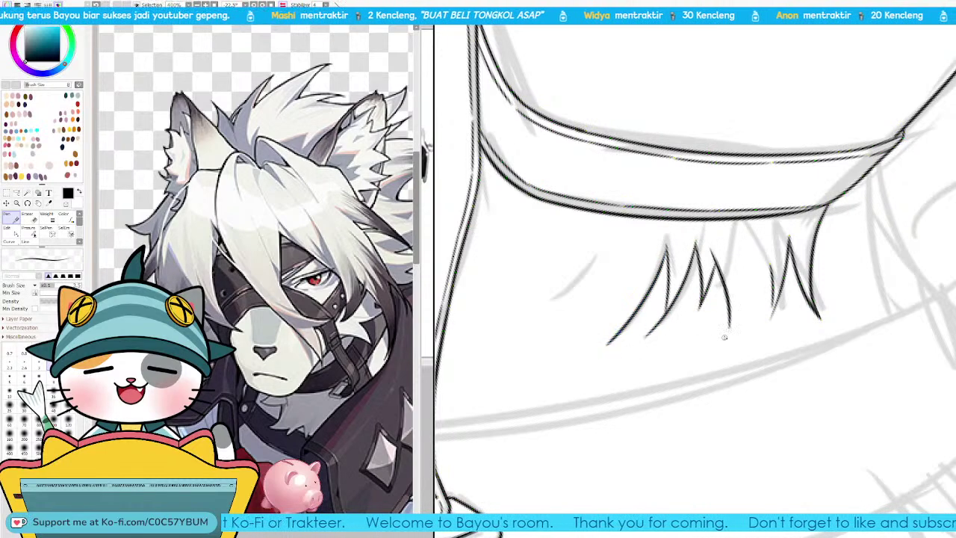
mouse_move(776, 241)
mouse_down()
mouse_move(759, 299)
mouse_move(715, 352)
mouse_up()
key(ctrl+z)
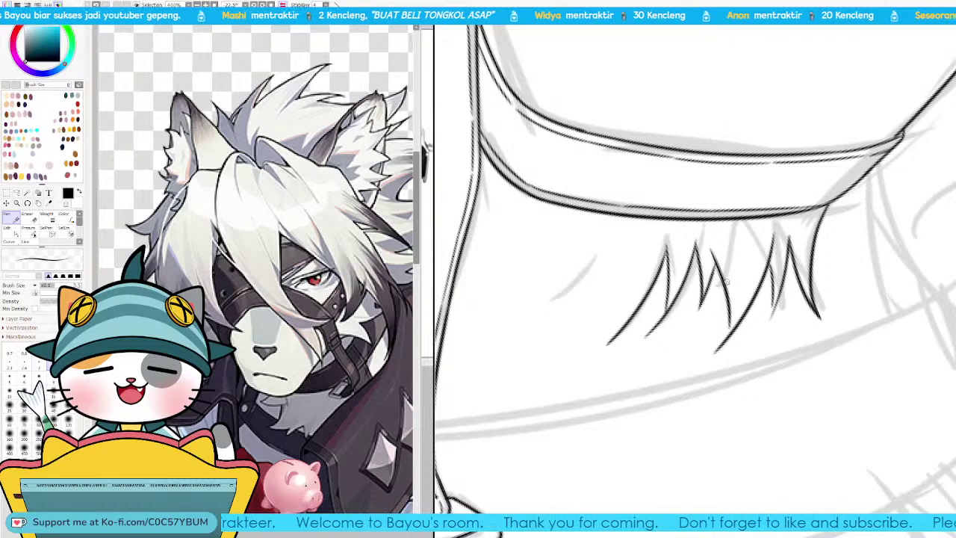
Step: Ink a separate small fur tuft with two curved edges between the chin fur row and the vertical strap
mouse_move(605, 251)
mouse_down()
mouse_move(522, 326)
mouse_move(517, 314)
mouse_up()
key(ctrl+z)
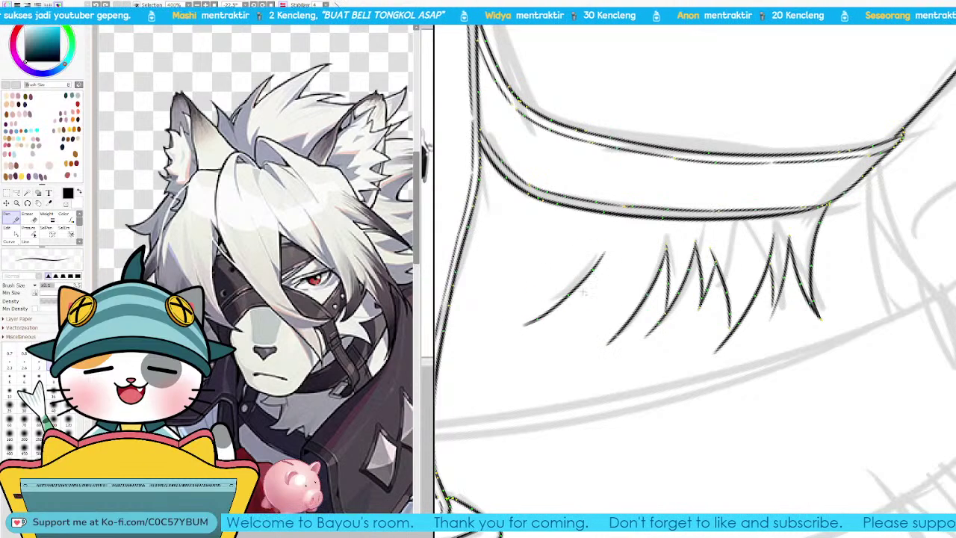
key(ctrl+z)
drag(610, 248, 521, 321)
mouse_move(521, 321)
mouse_down()
mouse_move(593, 295)
mouse_move(613, 281)
mouse_up()
drag(557, 336, 683, 356)
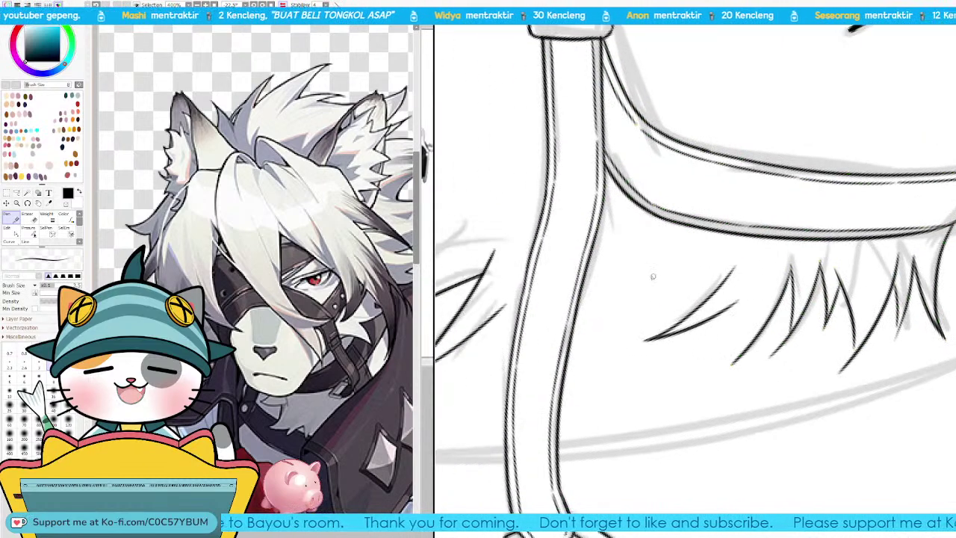
drag(745, 330, 632, 297)
key(ctrl+z)
Step: Erase the overshooting line tips at the lower points of the chin fur tufts
mouse_move(786, 372)
mouse_down()
mouse_move(678, 346)
mouse_move(666, 326)
mouse_move(735, 312)
mouse_up()
key(e)
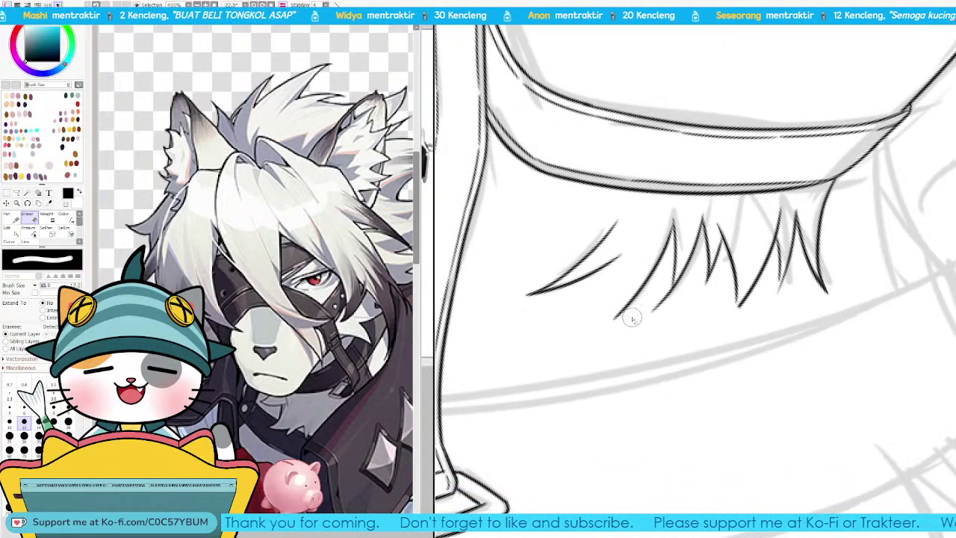
drag(663, 285, 651, 309)
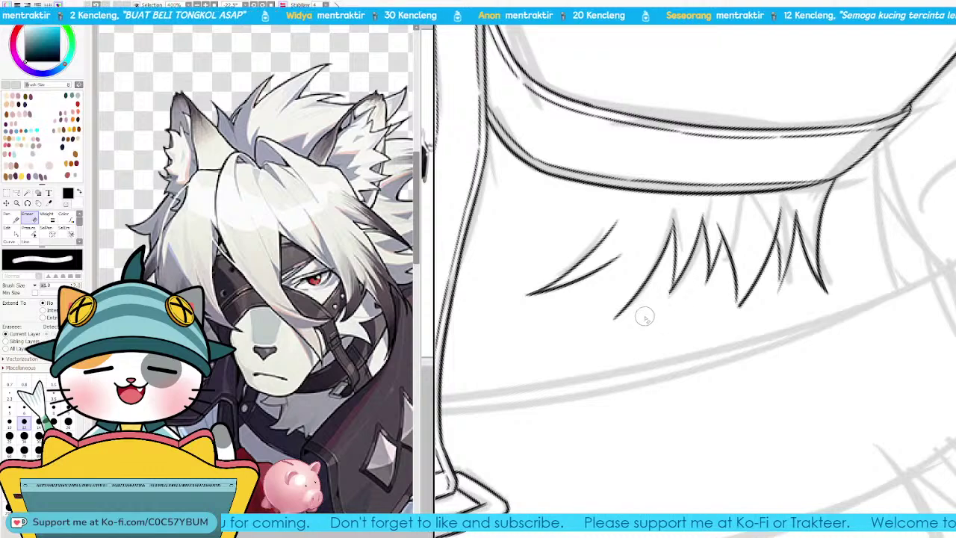
scroll(700, 276, up, 6)
scroll(876, 187, down, 7)
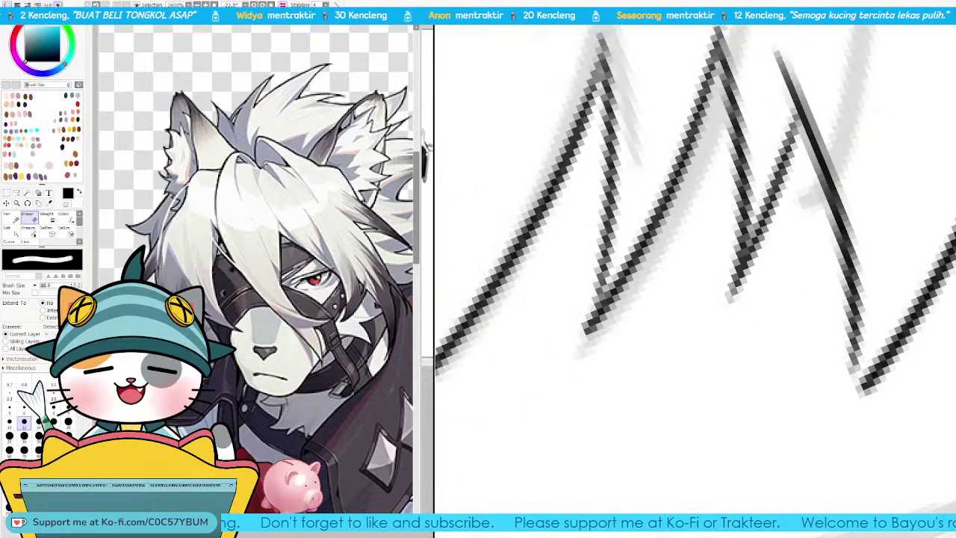
drag(821, 150, 753, 197)
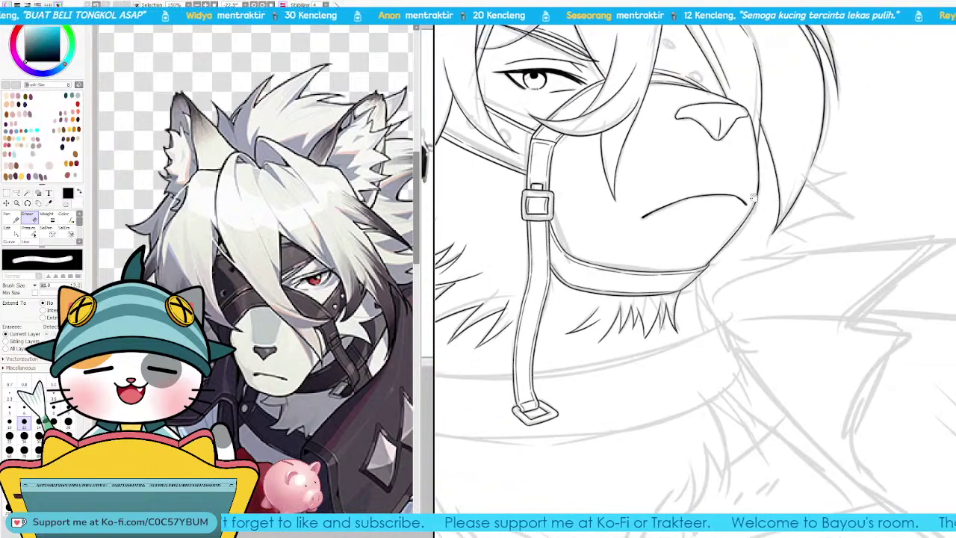
Step: Flip the view horizontally and ink the first pointed fur tuft protruding below the long hair strand on the muzzle's far side
key(h)
key(n)
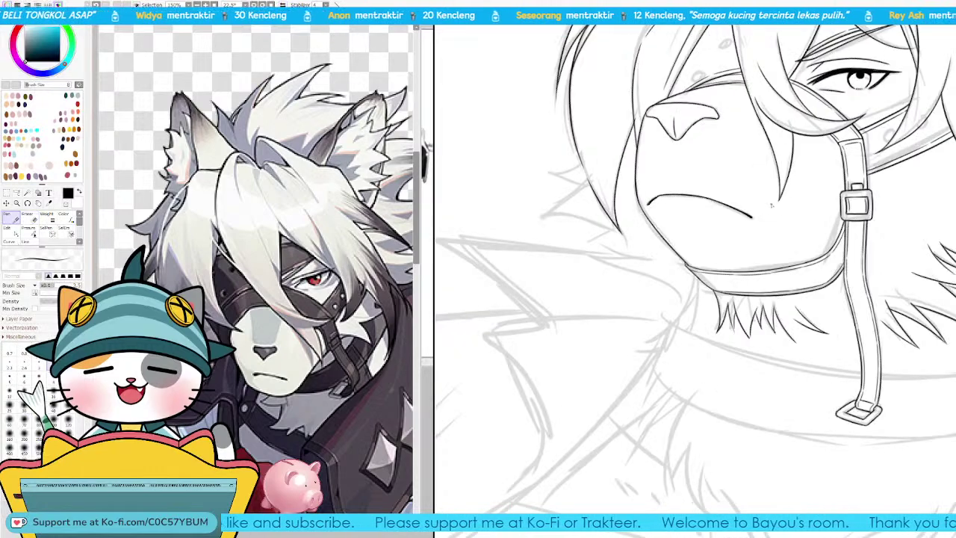
scroll(768, 278, up, 6)
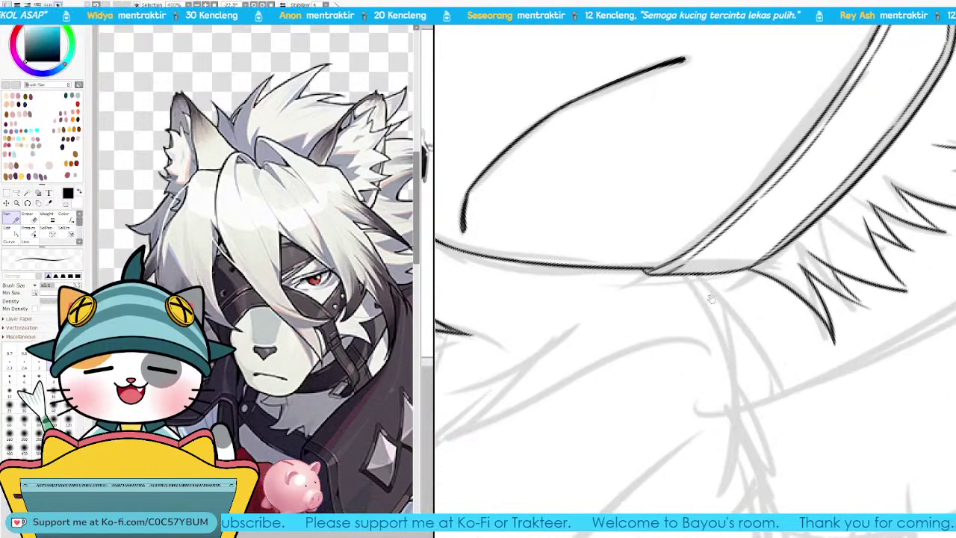
drag(767, 279, 955, 298)
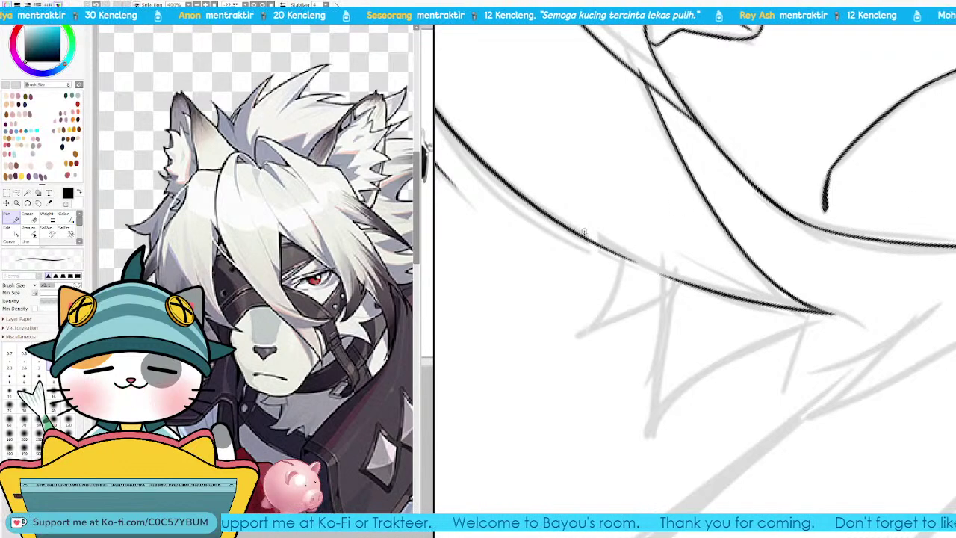
mouse_move(623, 234)
mouse_down()
mouse_move(614, 280)
mouse_move(562, 337)
mouse_move(666, 295)
mouse_up()
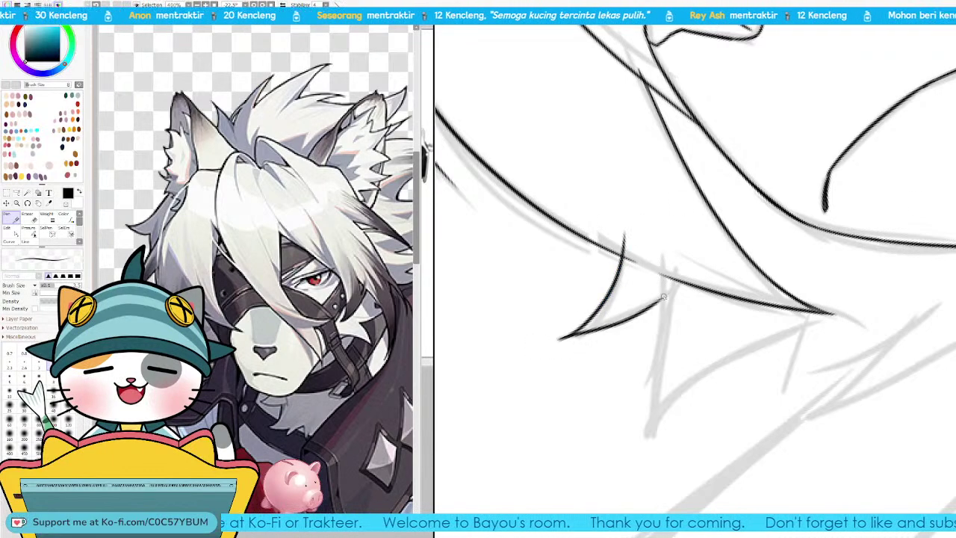
Step: Ink the lower curved edge of the first fur tuft below the long hair strand and try the steep edge of the second tuft
key(ctrl+z)
mouse_move(555, 342)
mouse_down()
mouse_move(641, 309)
mouse_move(678, 279)
mouse_move(646, 444)
mouse_up()
key(ctrl+z)
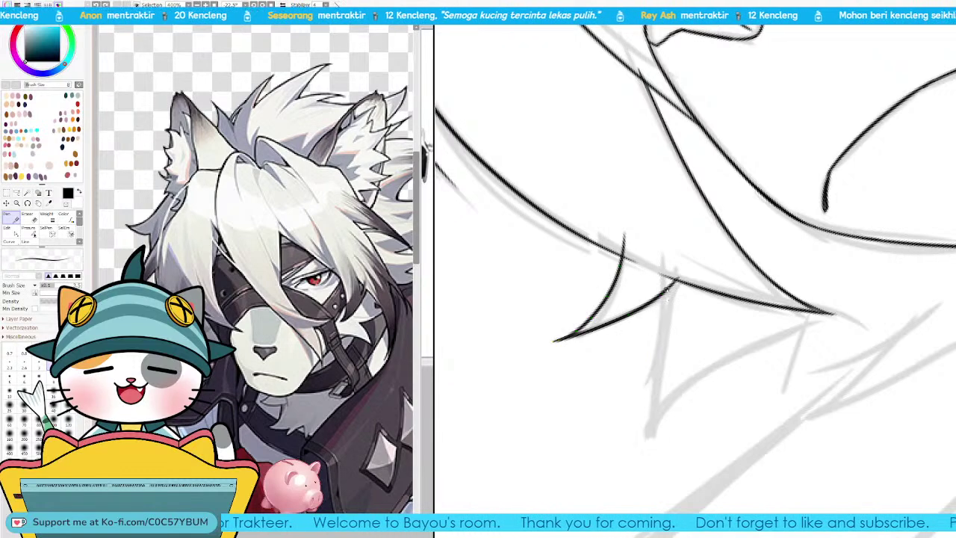
mouse_move(673, 288)
mouse_down()
mouse_move(651, 443)
mouse_move(640, 442)
mouse_up()
key(ctrl+z)
drag(671, 387, 645, 291)
key(ctrl+z)
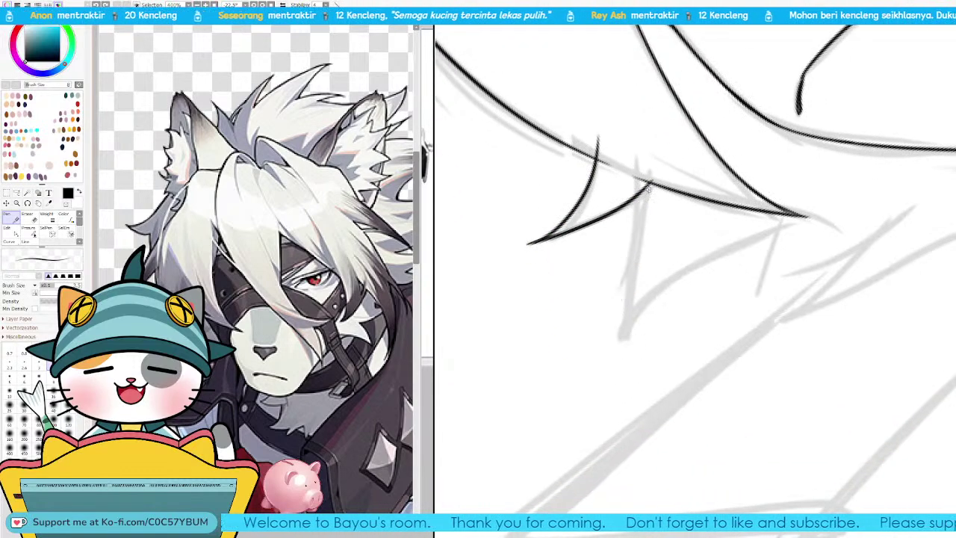
Step: Ink the larger second fur tuft with a steep edge and long returning curve, plus the short first edge of the third tuft
drag(648, 185, 617, 345)
key(ctrl+z)
key(ctrl+z)
mouse_move(646, 186)
mouse_down()
mouse_move(627, 333)
mouse_move(773, 227)
mouse_up()
key(ctrl+z)
key(ctrl+z)
key(ctrl+y)
mouse_move(629, 330)
mouse_down()
mouse_move(784, 227)
mouse_move(679, 243)
mouse_move(678, 312)
mouse_up()
key(ctrl+z)
mouse_move(711, 243)
mouse_down()
mouse_move(651, 328)
mouse_move(852, 213)
mouse_move(791, 206)
mouse_move(749, 226)
mouse_up()
key(ctrl+z)
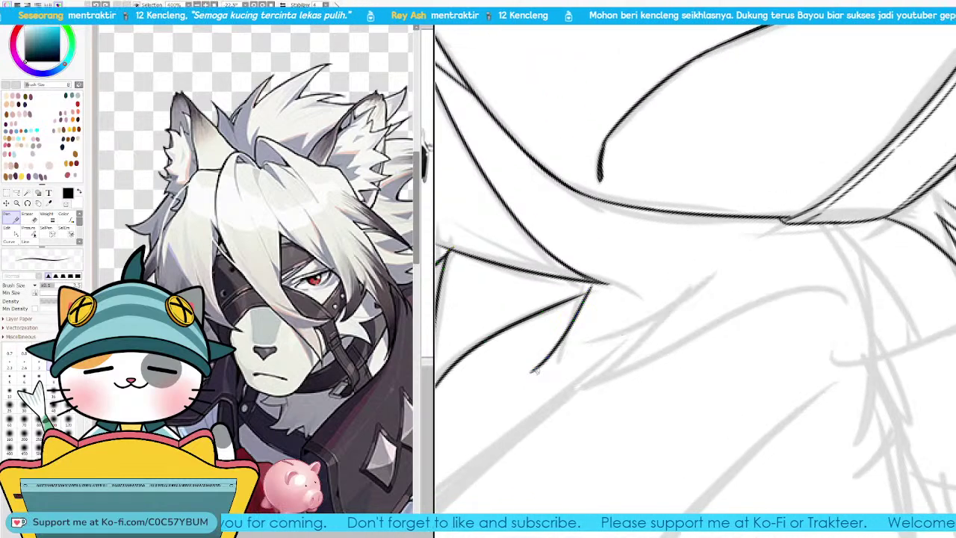
Step: Ink the small overlapping zigzag fur tufts below the jaw, with a long curve running from their tips toward the neck
drag(649, 334, 617, 382)
drag(619, 380, 668, 340)
drag(674, 333, 639, 380)
drag(633, 383, 843, 294)
drag(660, 351, 689, 323)
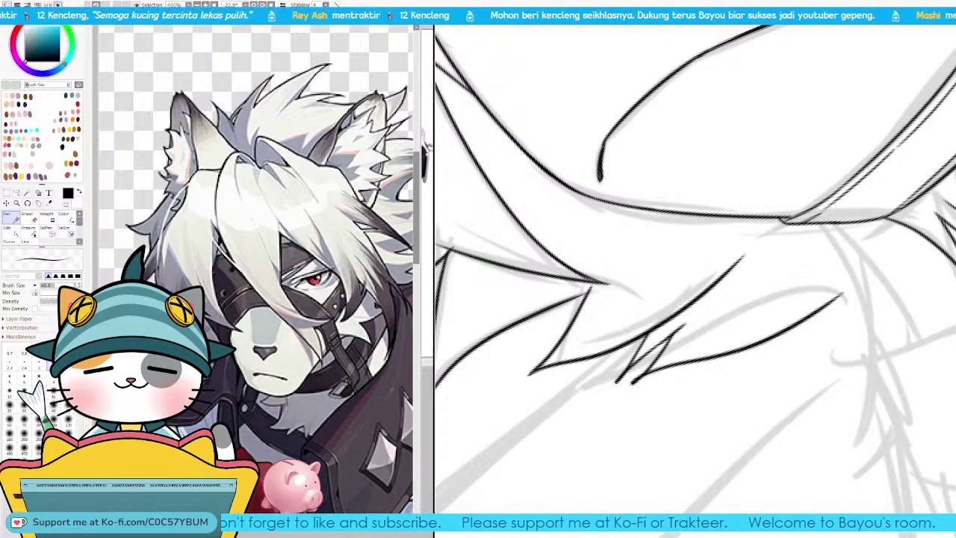
Step: Check the inked head against the whole body sketch in both zoomed-out and mirrored views
key(Page_Down)
key(Page_Down)
key(Page_Down)
key(Page_Down)
key(Page_Down)
scroll(691, 284, down, 2)
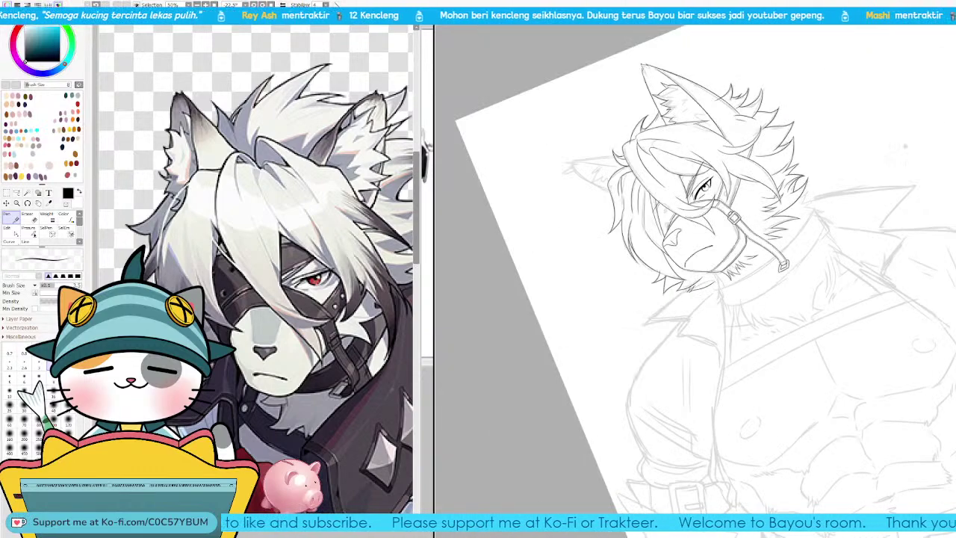
drag(832, 177, 811, 247)
key(h)
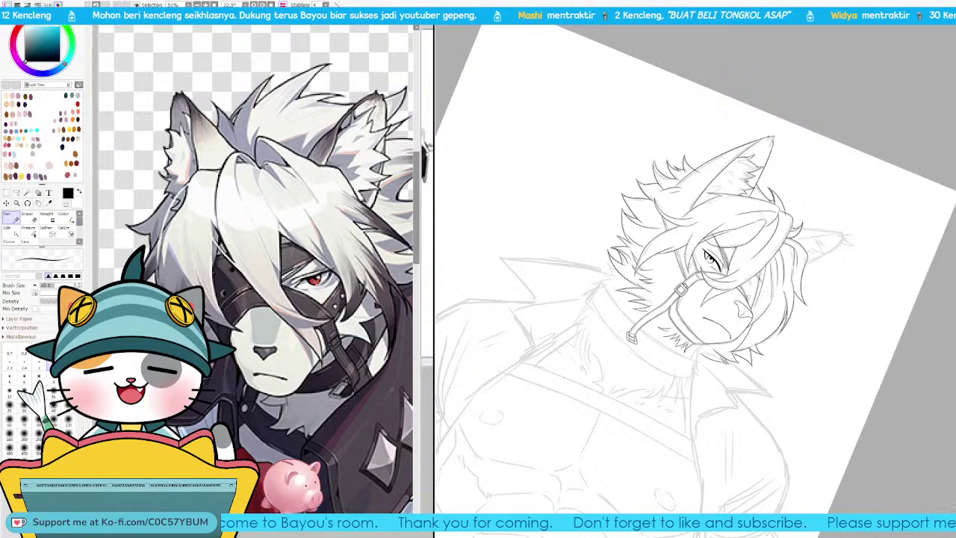
Step: Switch to the scratch canvas and doodle two figures riding side by side, a spiky-haired stick figure next to them, and arrows
key(ctrl+Tab)
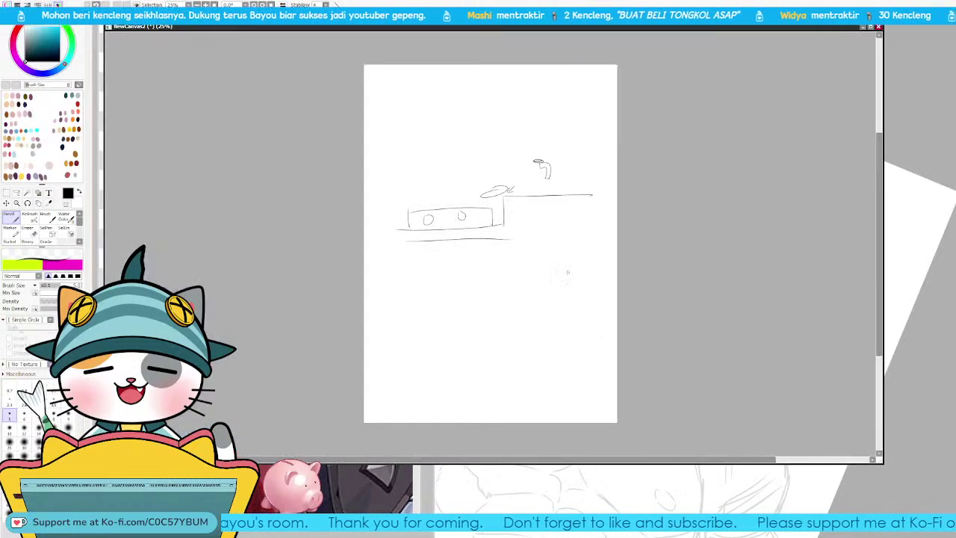
drag(540, 269, 540, 288)
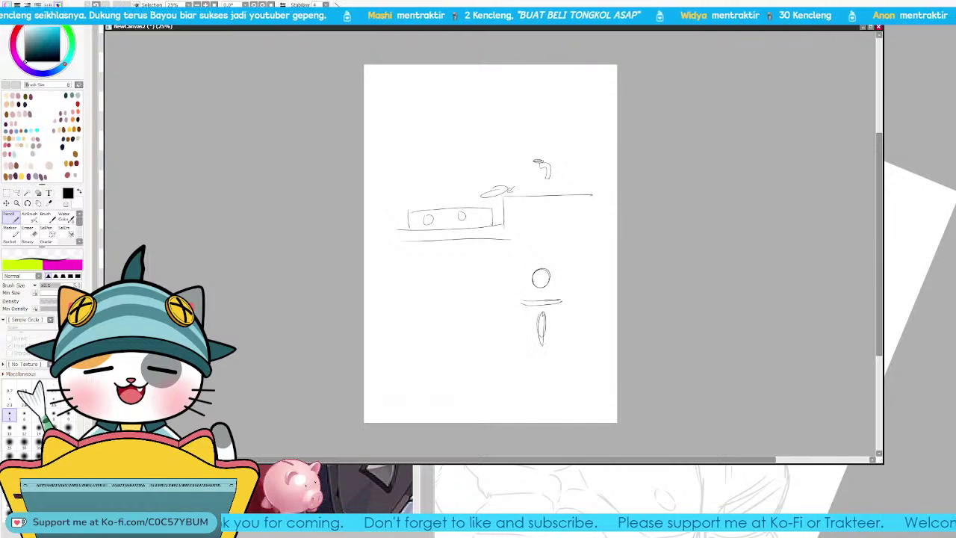
mouse_move(535, 288)
mouse_down()
mouse_move(558, 302)
mouse_move(501, 276)
mouse_up()
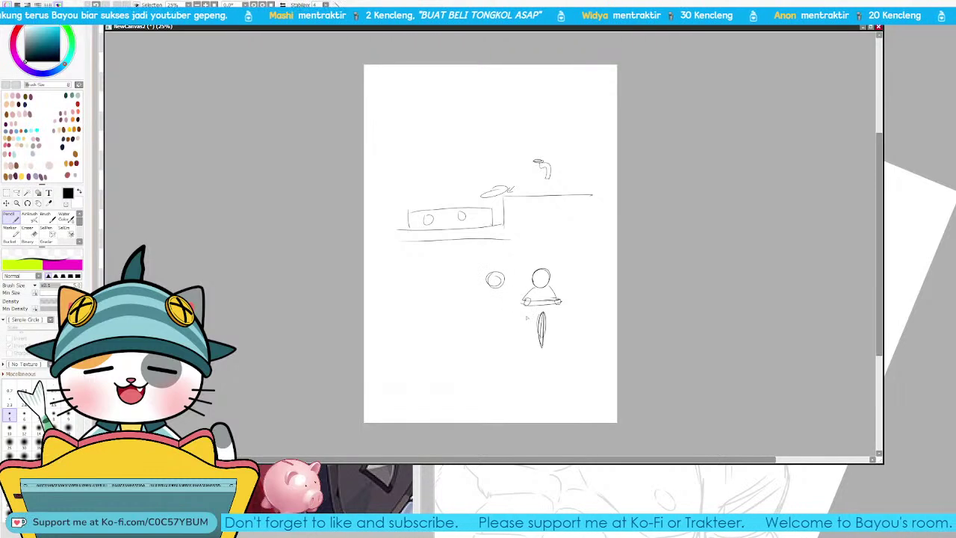
drag(530, 312, 532, 336)
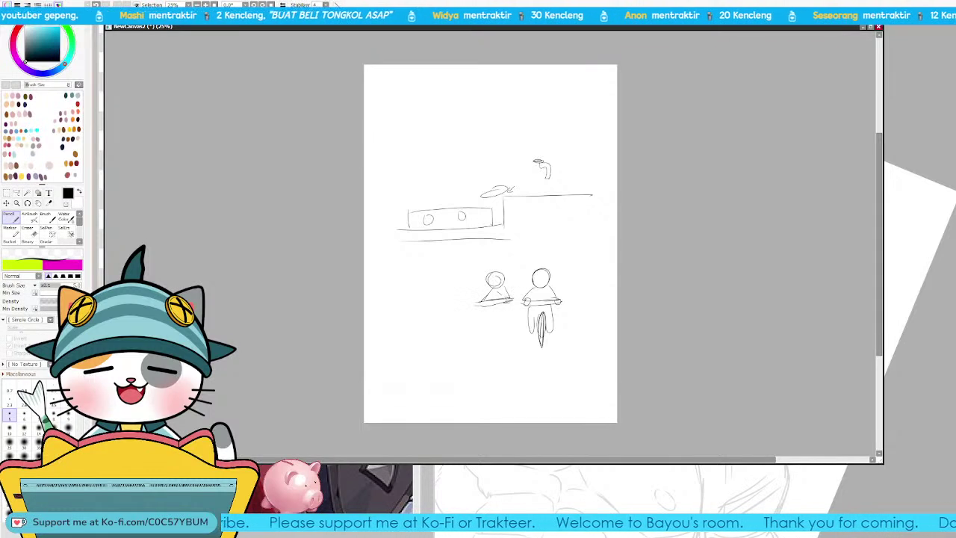
mouse_move(497, 309)
mouse_down()
mouse_move(494, 341)
mouse_move(486, 309)
mouse_move(489, 326)
mouse_move(506, 306)
mouse_move(526, 324)
mouse_up()
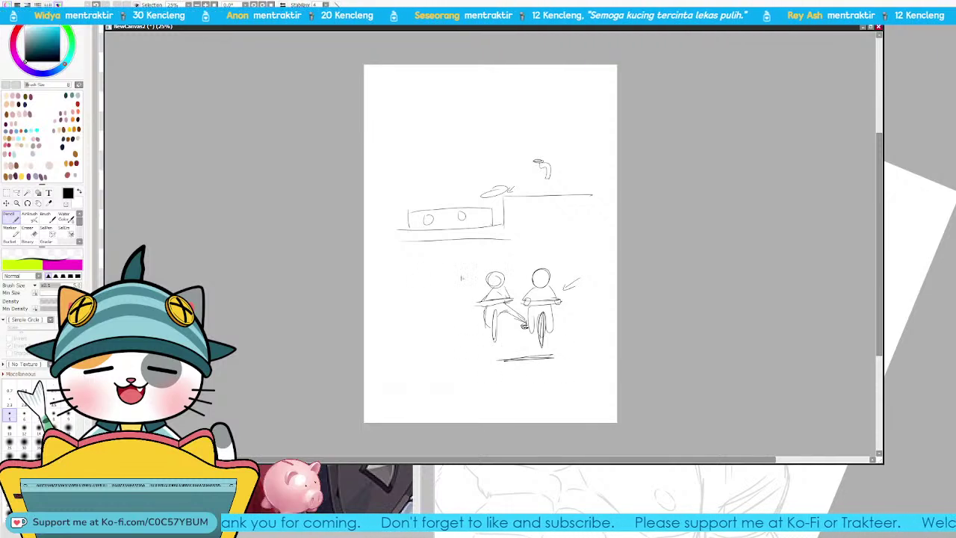
mouse_move(459, 283)
mouse_down()
mouse_move(473, 251)
mouse_move(469, 272)
mouse_up()
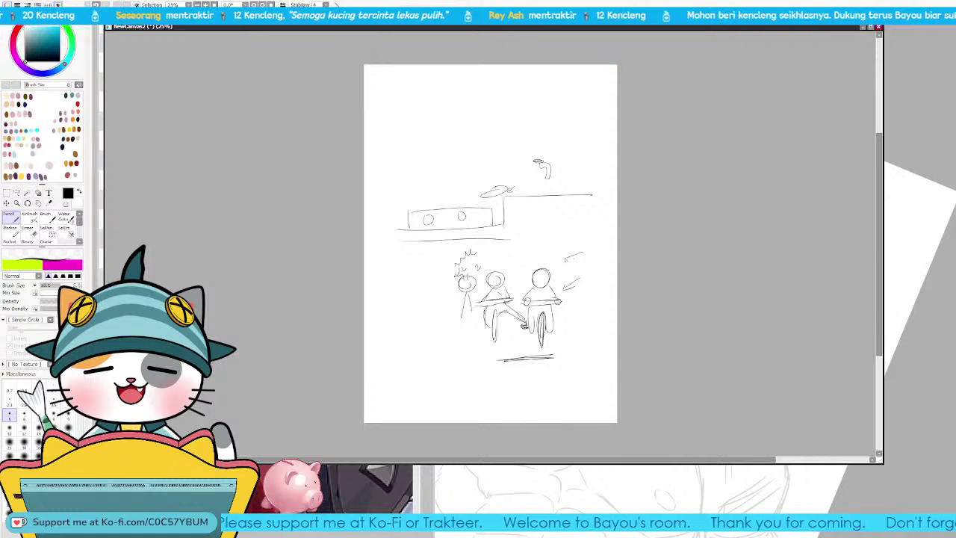
drag(483, 262, 511, 262)
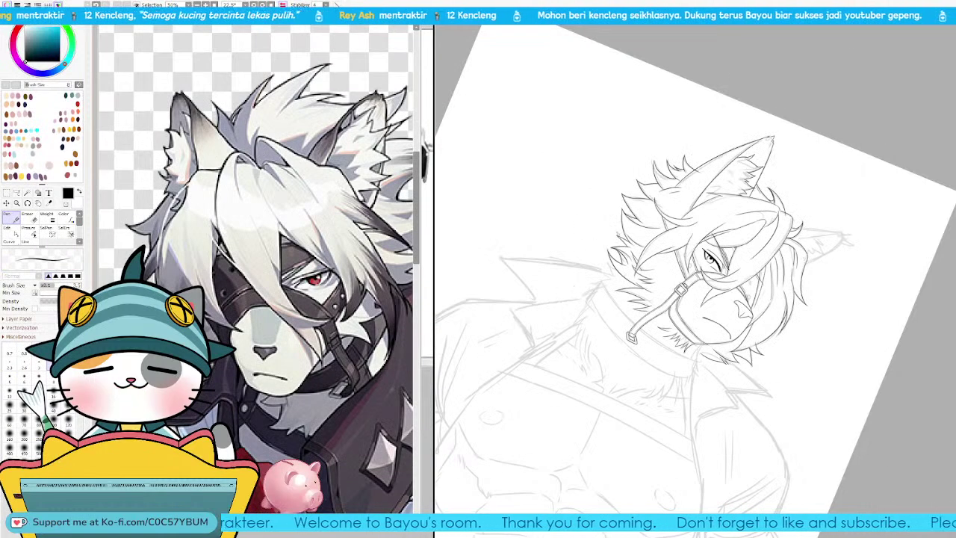
Step: Erase the ends of the upper mask strap lines that overshoot the thin hair strand on the muzzle's far side
drag(645, 400, 665, 268)
drag(666, 326, 675, 341)
key(Delete)
key(Delete)
key(Delete)
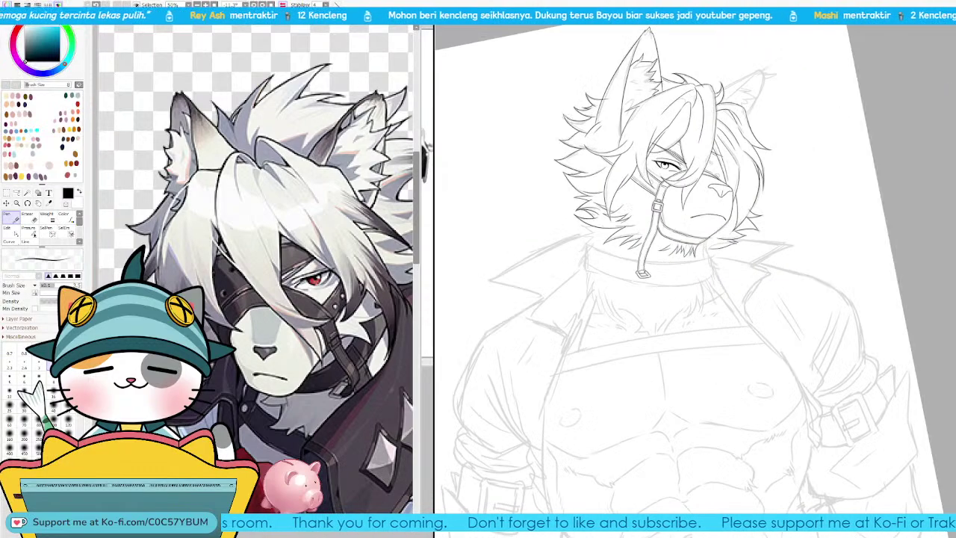
drag(673, 216, 670, 346)
key(Delete)
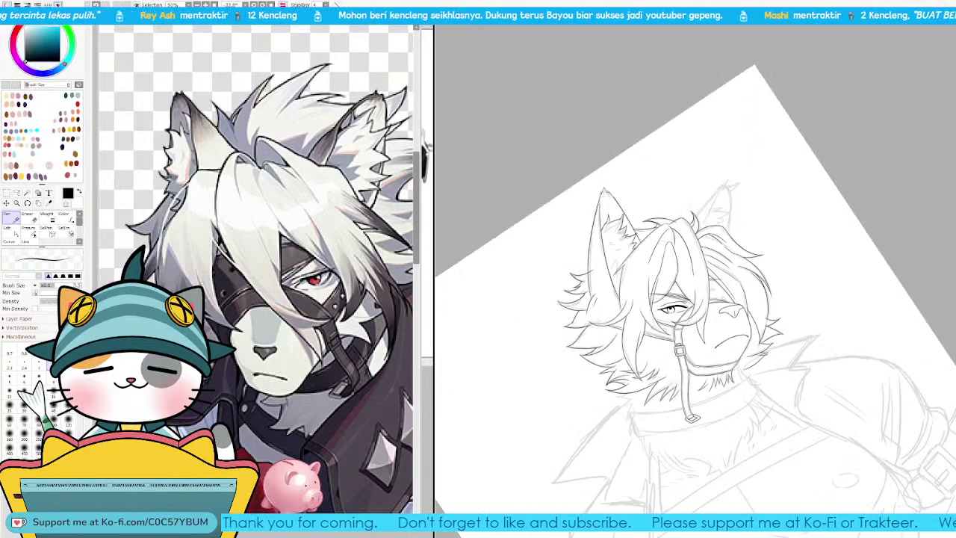
key(Page_Up)
key(Page_Up)
key(Page_Up)
key(Page_Up)
key(Page_Up)
key(Page_Up)
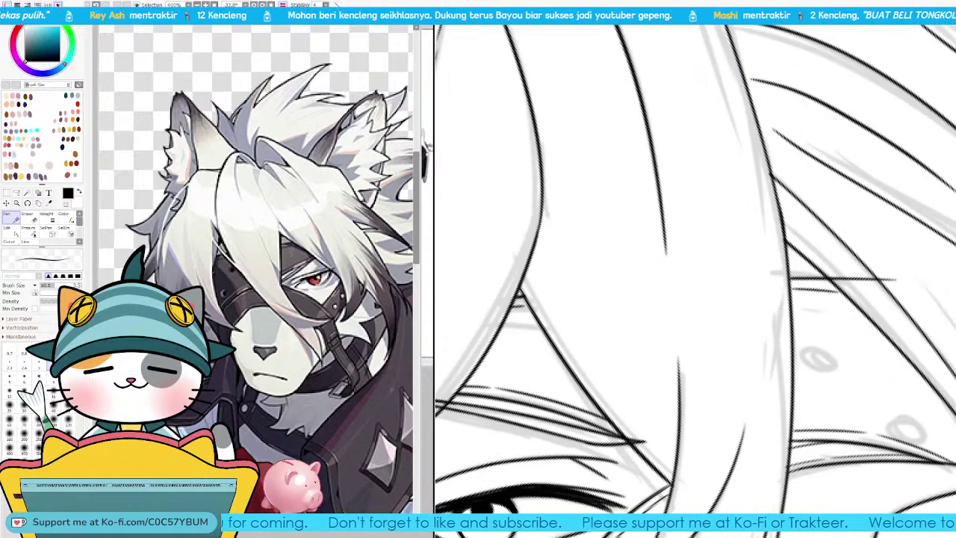
drag(822, 288, 679, 281)
ctrl+shift+click(710, 283)
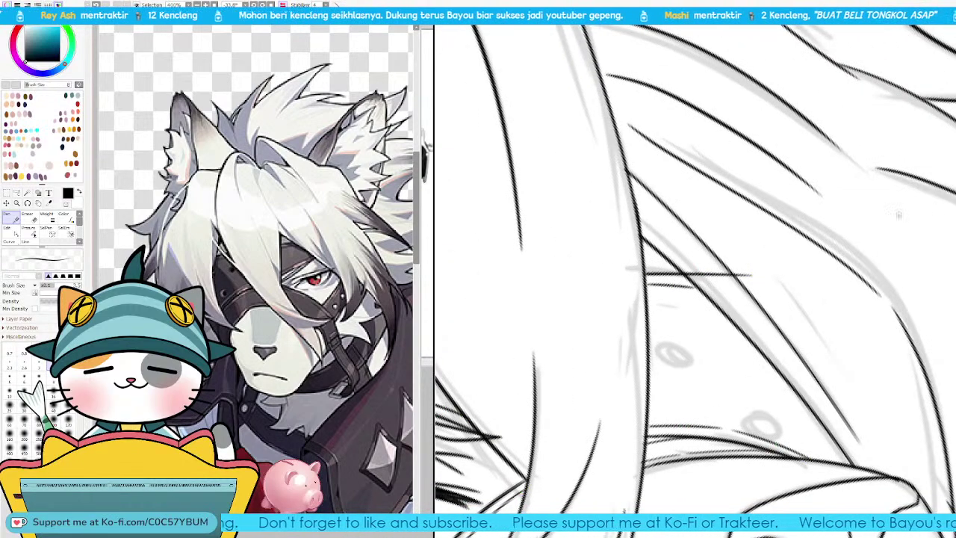
key(e)
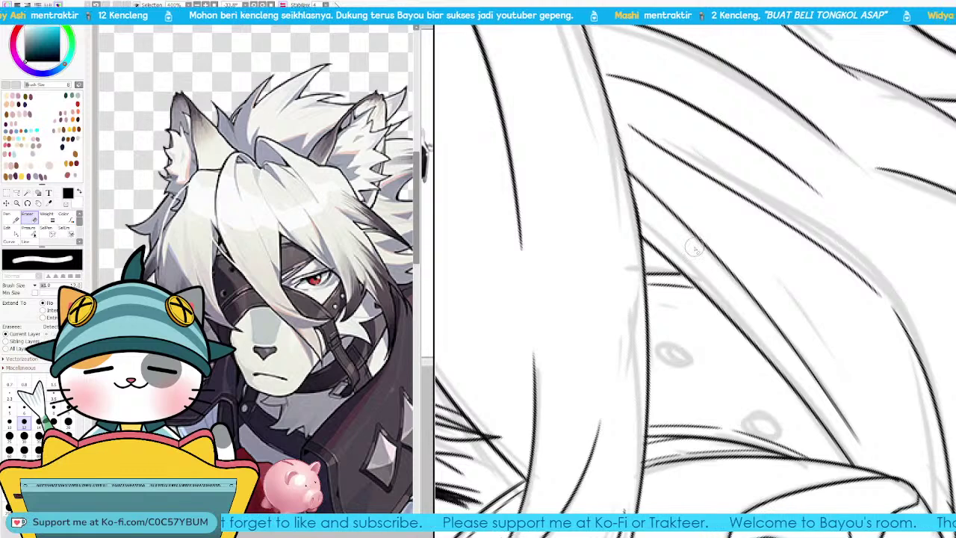
key(n)
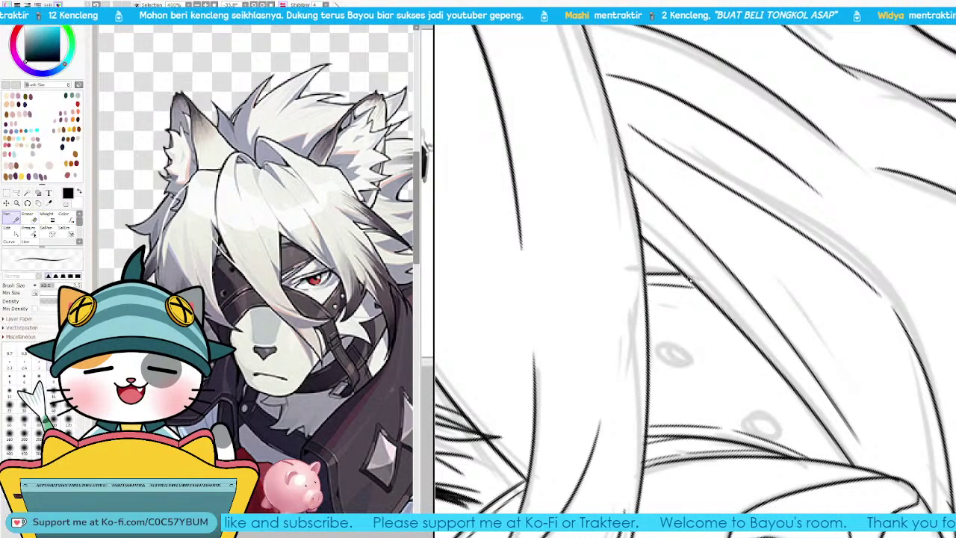
Step: Flip the view horizontally and ink two small round rivets on the mask between the hair strands and the nose bridge
drag(701, 335, 730, 266)
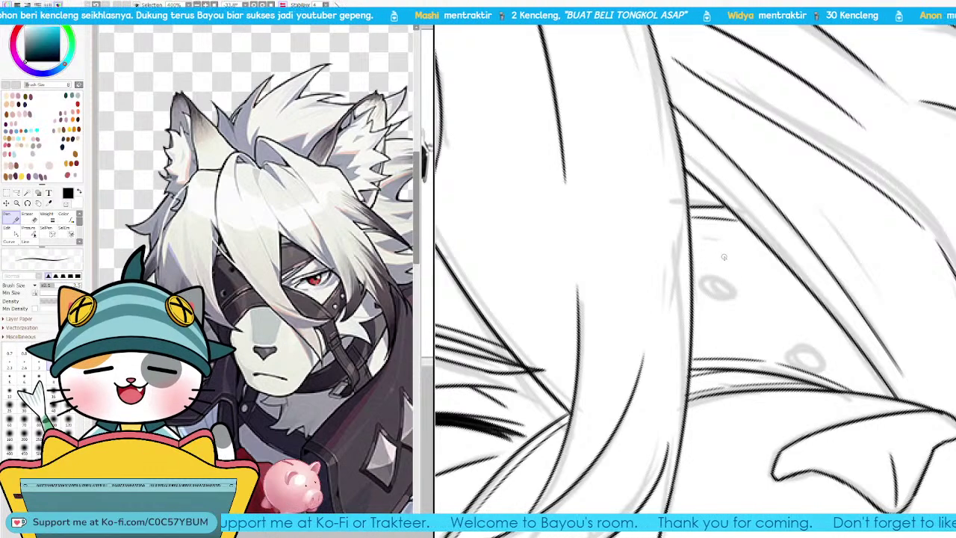
key(h)
mouse_move(709, 285)
mouse_down()
mouse_move(777, 269)
mouse_move(747, 260)
mouse_move(737, 275)
mouse_move(746, 260)
mouse_move(737, 276)
mouse_move(744, 260)
mouse_move(736, 275)
mouse_move(754, 265)
mouse_move(743, 260)
mouse_move(738, 281)
mouse_up()
key(ctrl+z)
key(ctrl+z)
key(ctrl+z)
key(ctrl+z)
key(ctrl+z)
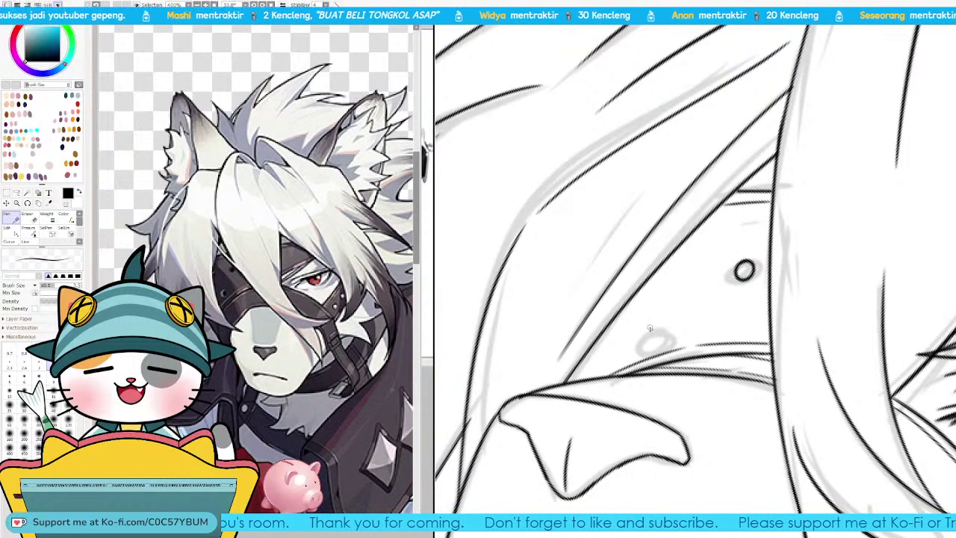
drag(653, 329, 648, 346)
key(ctrl+z)
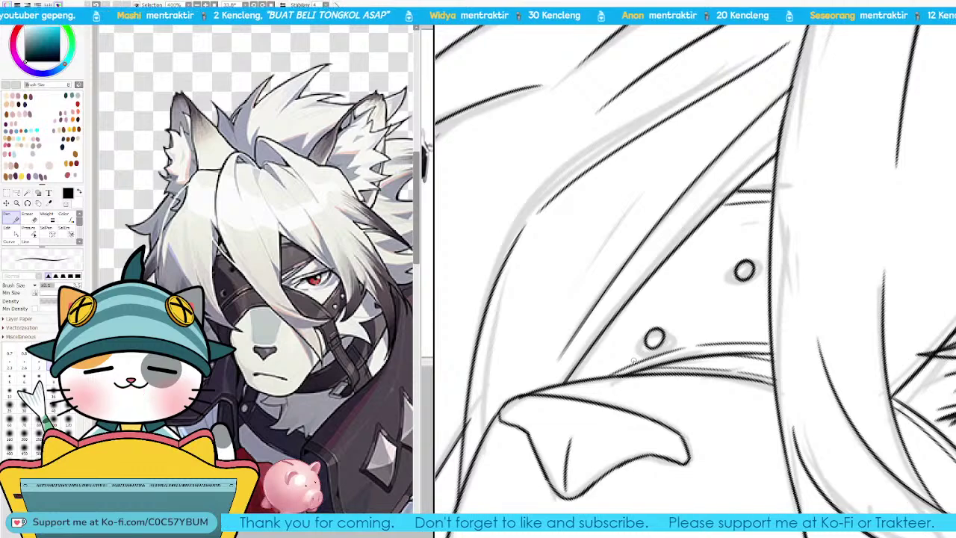
Step: Examine the inked face, mask and new rivets together from a wider view
drag(702, 284, 672, 301)
drag(773, 308, 681, 302)
drag(745, 316, 651, 318)
key(Page_Down)
key(Page_Down)
key(Page_Down)
drag(812, 255, 843, 192)
key(Delete)
key(Delete)
key(Delete)
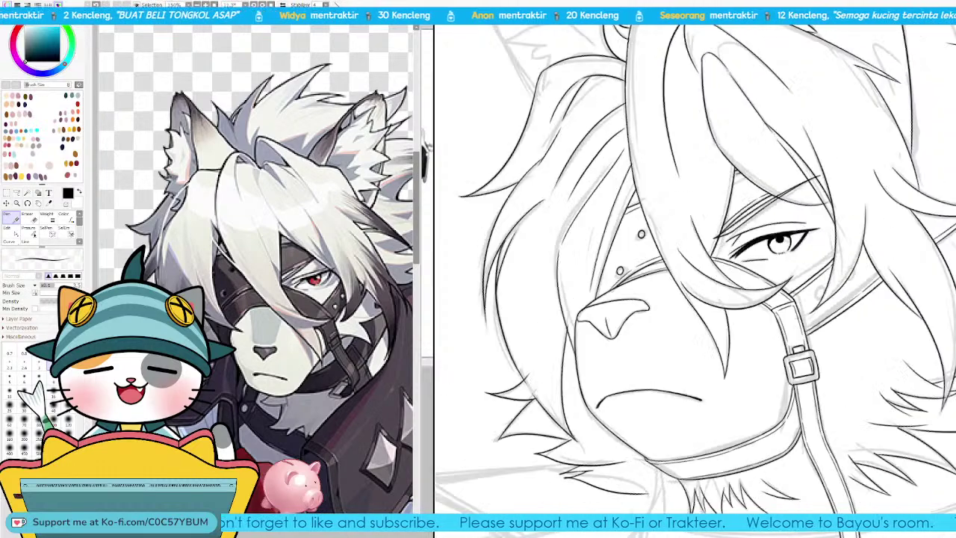
Step: Ink the long, nearly straight upper edge of the far ear from the hair up to its pointed tip
drag(891, 215, 719, 343)
mouse_move(779, 243)
mouse_down()
mouse_move(843, 234)
mouse_move(838, 196)
mouse_up()
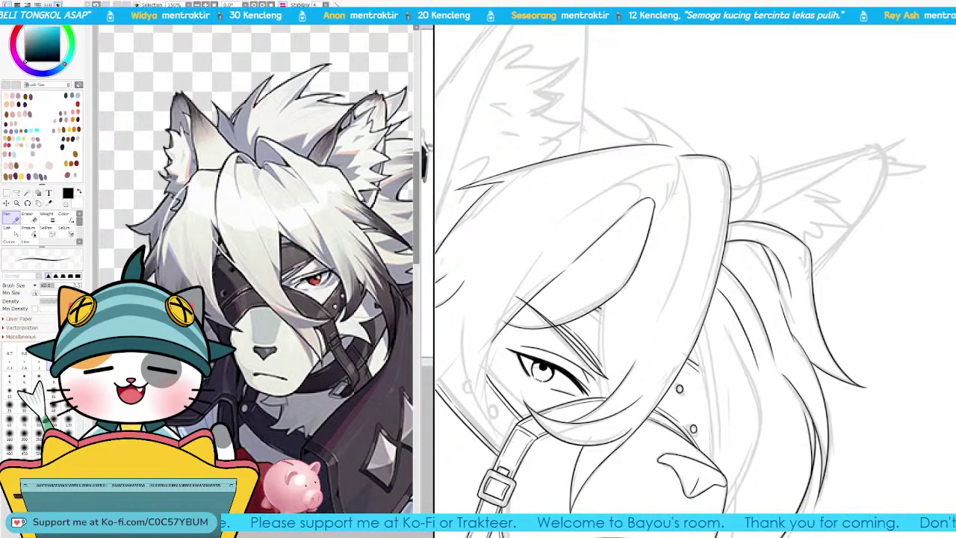
key(Delete)
key(Delete)
key(Page_Up)
key(Page_Up)
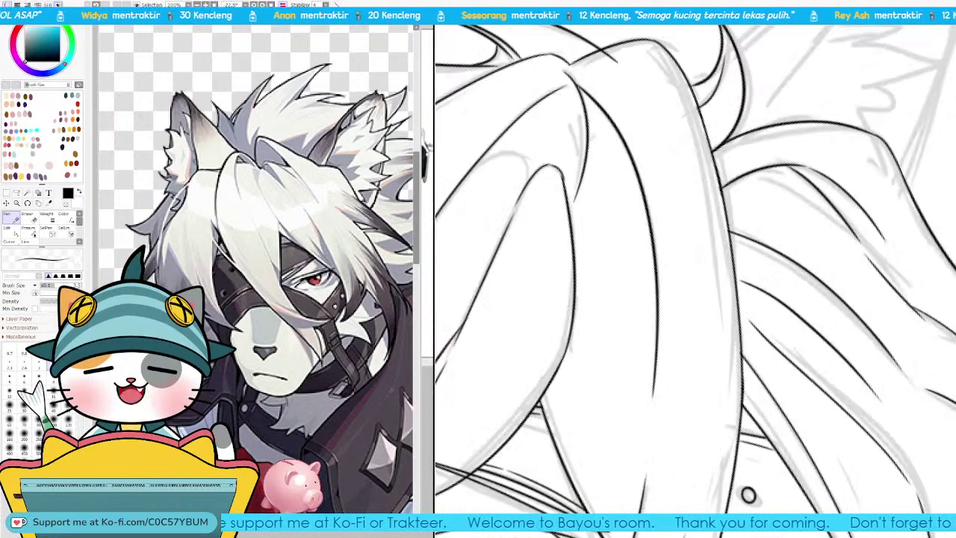
drag(844, 191, 716, 371)
drag(707, 223, 686, 304)
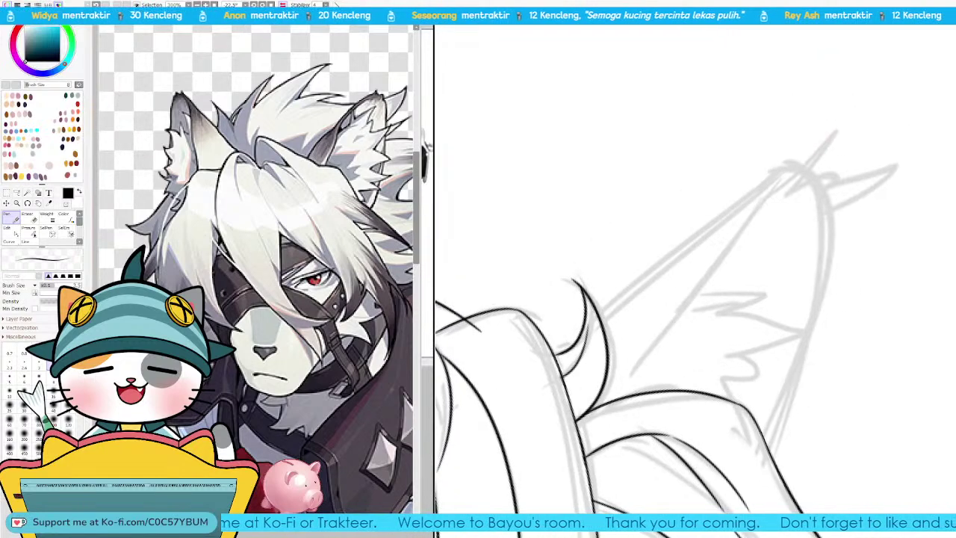
key(ctrl+z)
key(ctrl+y)
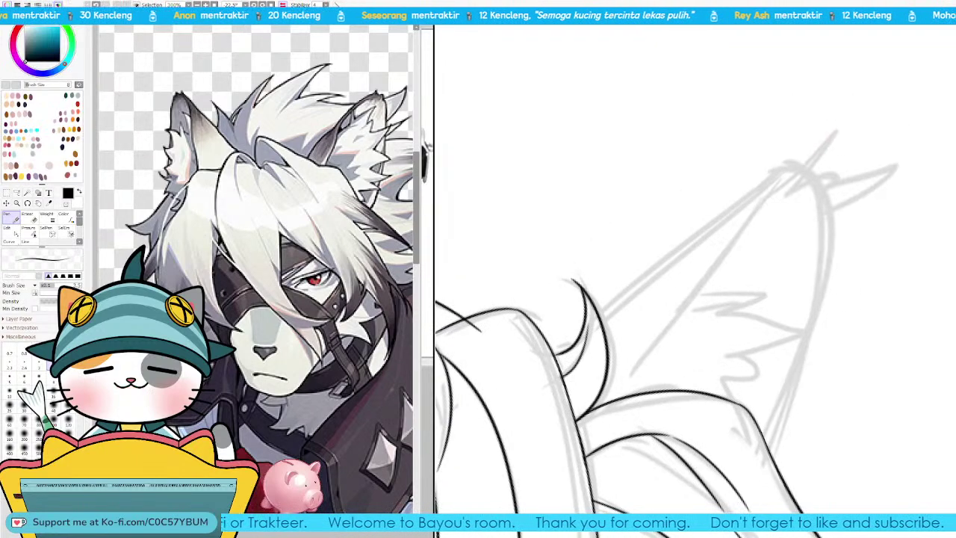
key(ctrl+z)
key(ctrl+z)
key(ctrl+y)
key(ctrl+y)
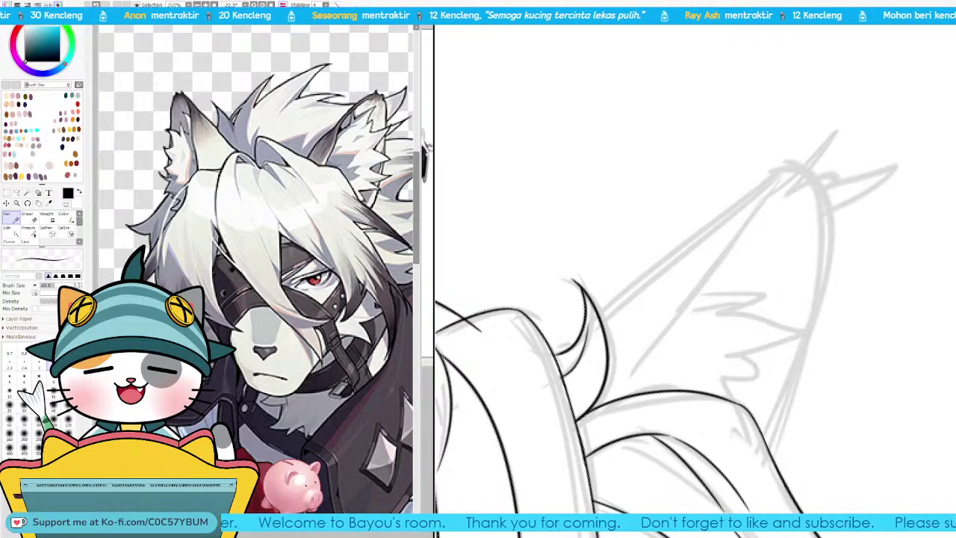
drag(556, 344, 784, 174)
key(ctrl+z)
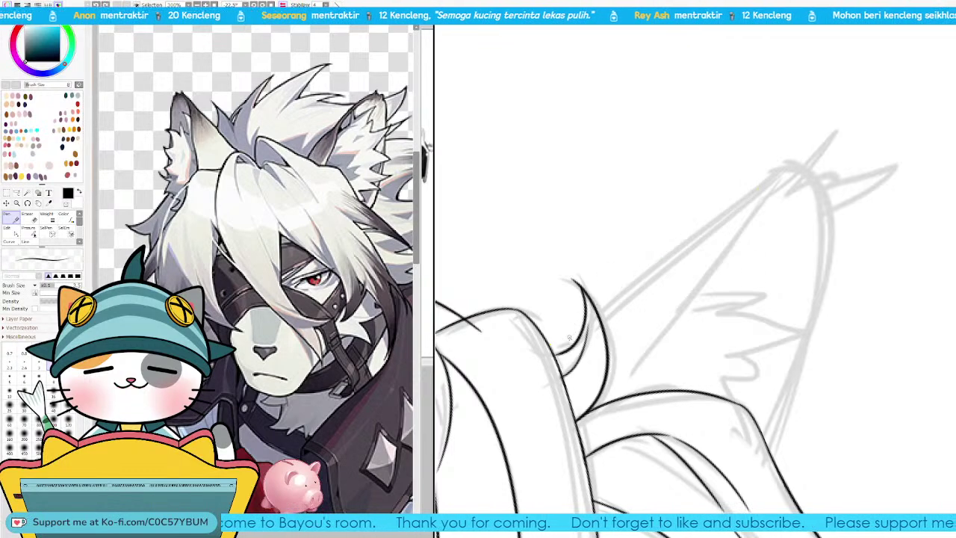
drag(559, 346, 734, 201)
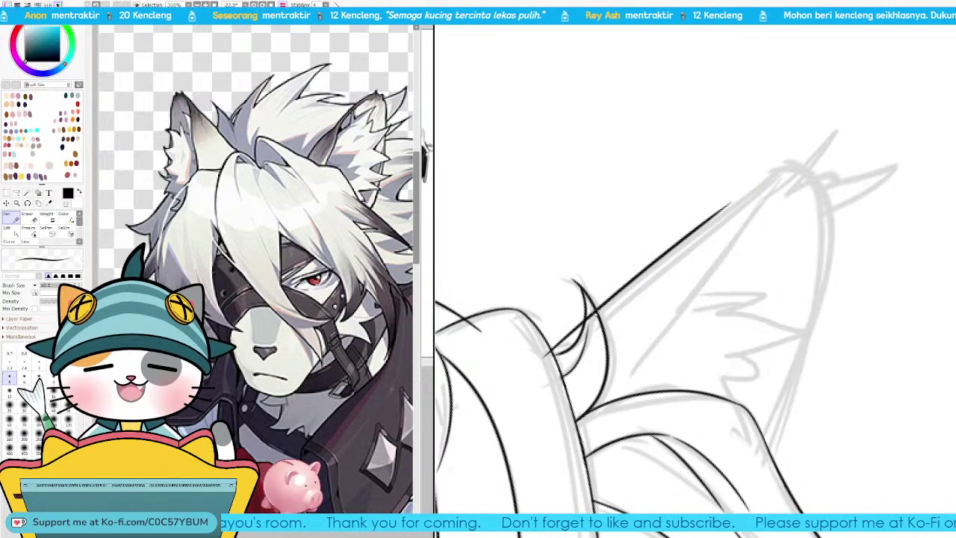
key(ctrl+z)
drag(554, 349, 790, 171)
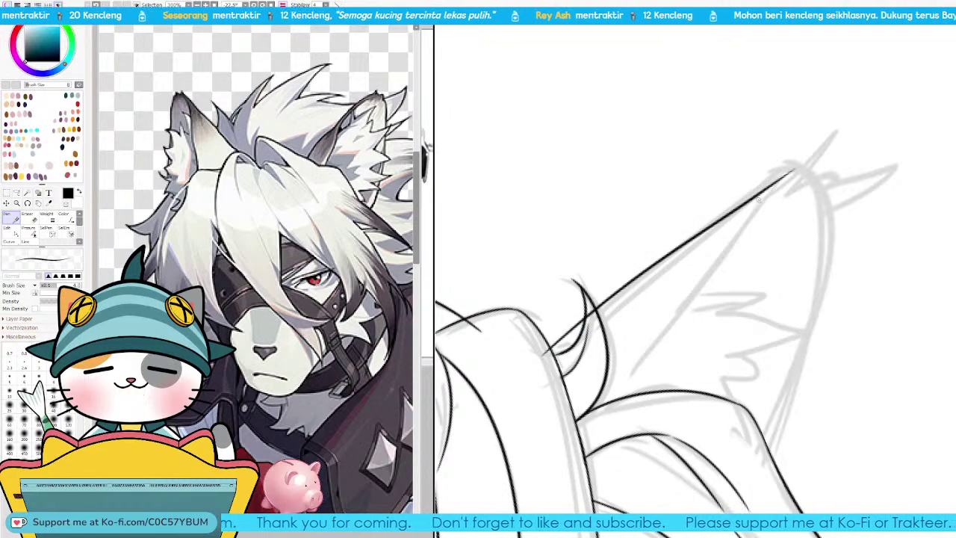
key(ctrl+z)
mouse_move(541, 360)
mouse_down()
mouse_move(806, 146)
mouse_move(803, 163)
mouse_move(833, 206)
mouse_up()
key(ctrl+z)
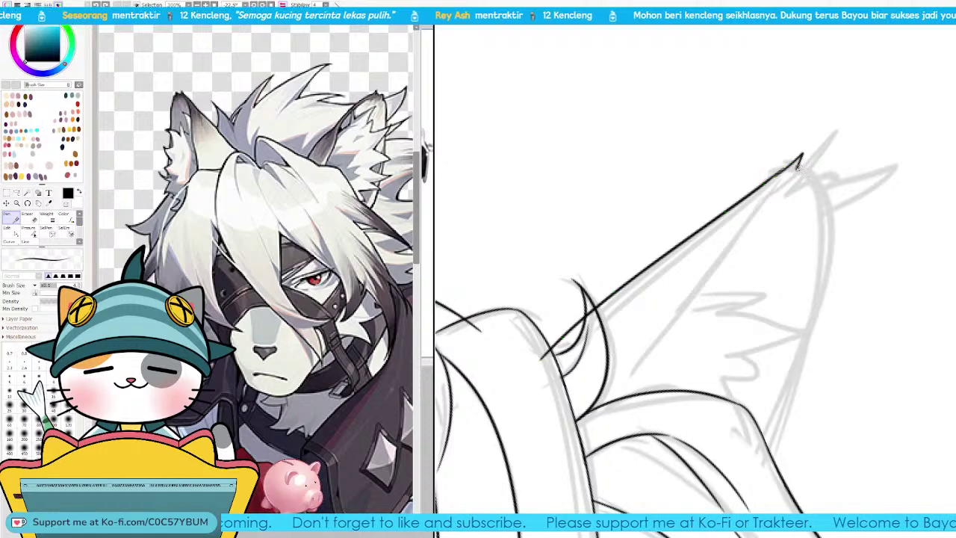
Step: Ink the far ear's jagged fur tip and the upper part of its outer edge, flipping the view horizontally for the long curve
mouse_move(798, 166)
mouse_down()
mouse_move(824, 187)
mouse_move(830, 218)
mouse_up()
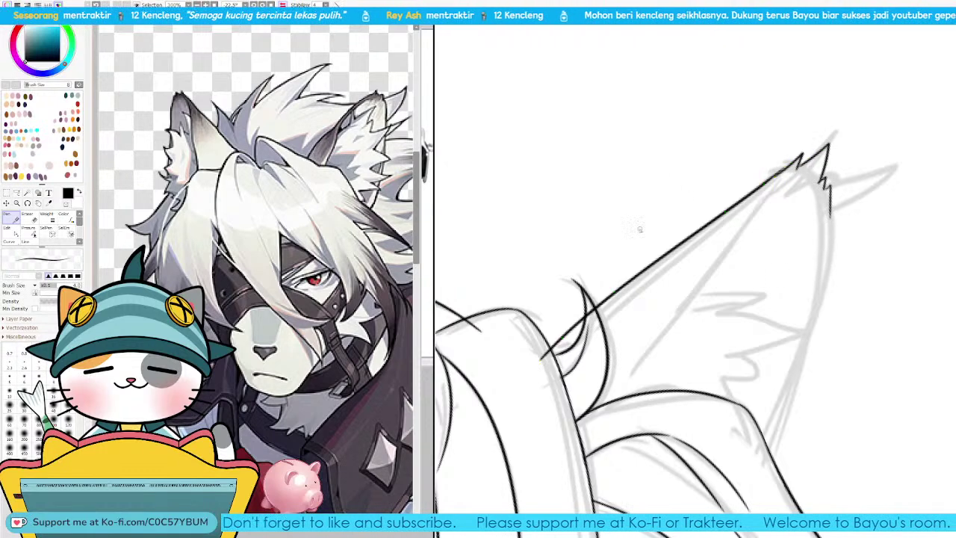
key(h)
mouse_move(674, 352)
mouse_down()
mouse_move(721, 265)
mouse_move(759, 362)
mouse_up()
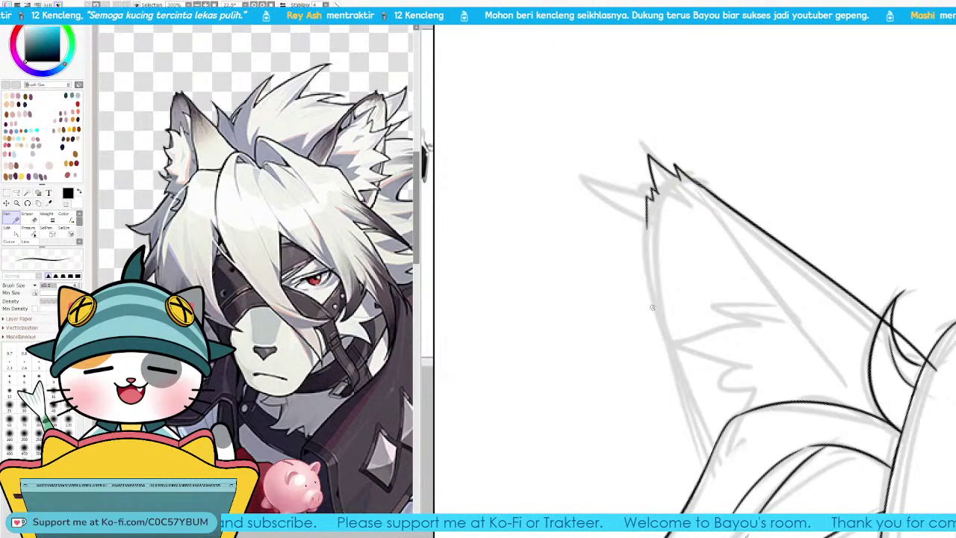
drag(647, 213, 665, 348)
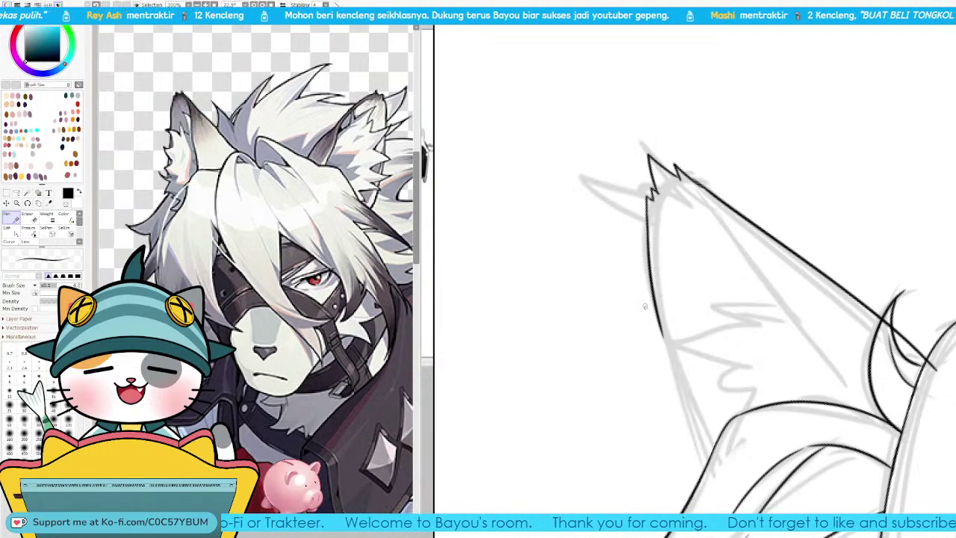
drag(665, 347, 668, 357)
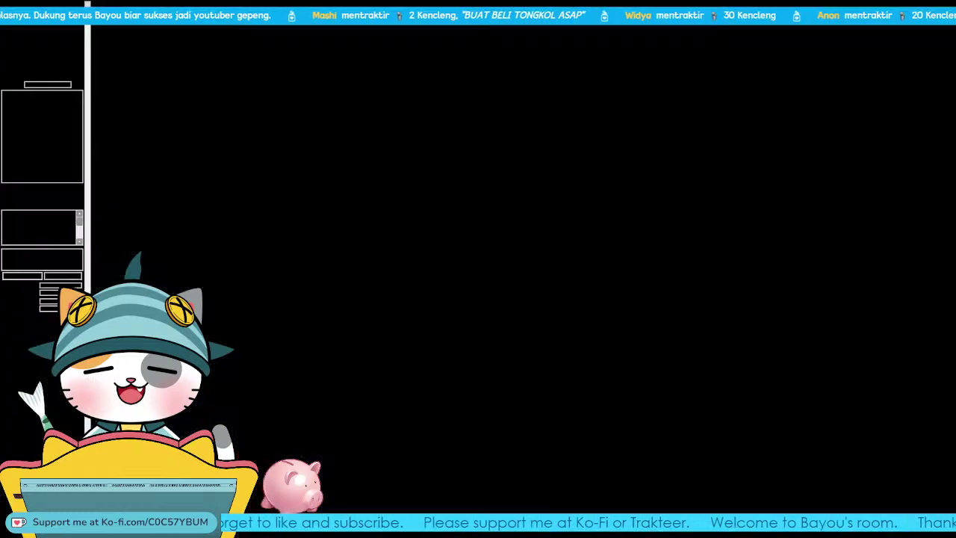
Step: Switch to the NewCanvas2 scratch canvas and clear the old stick-figure doodles from it
key(ctrl+Tab)
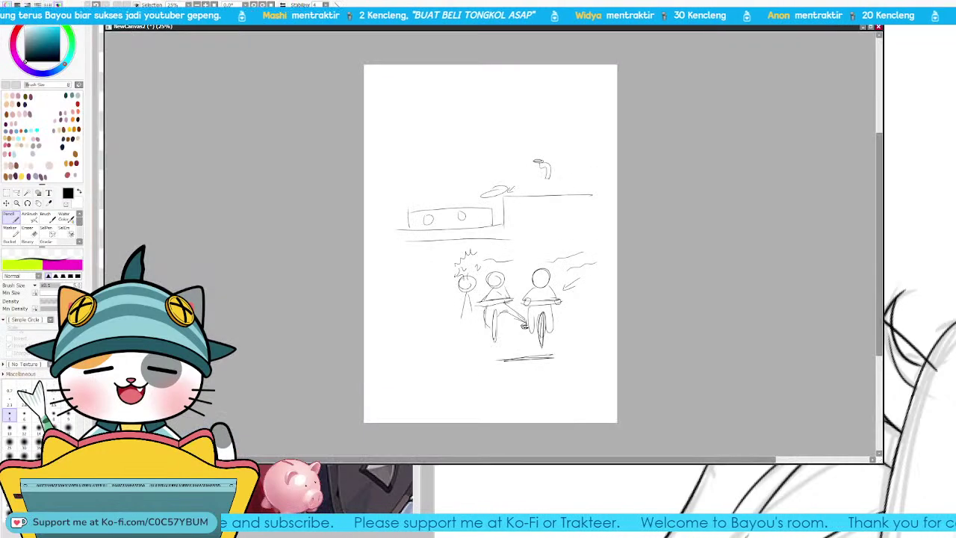
key(d)
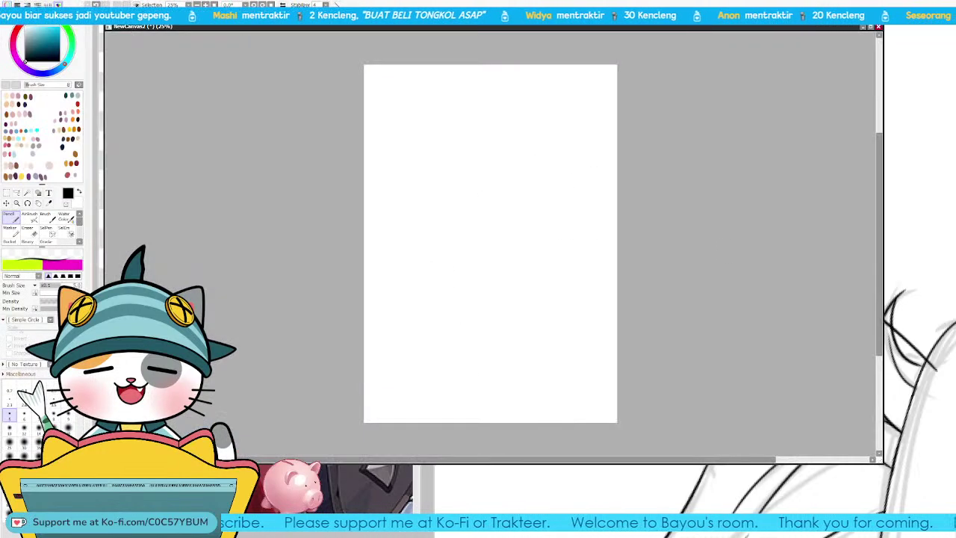
drag(620, 333, 731, 340)
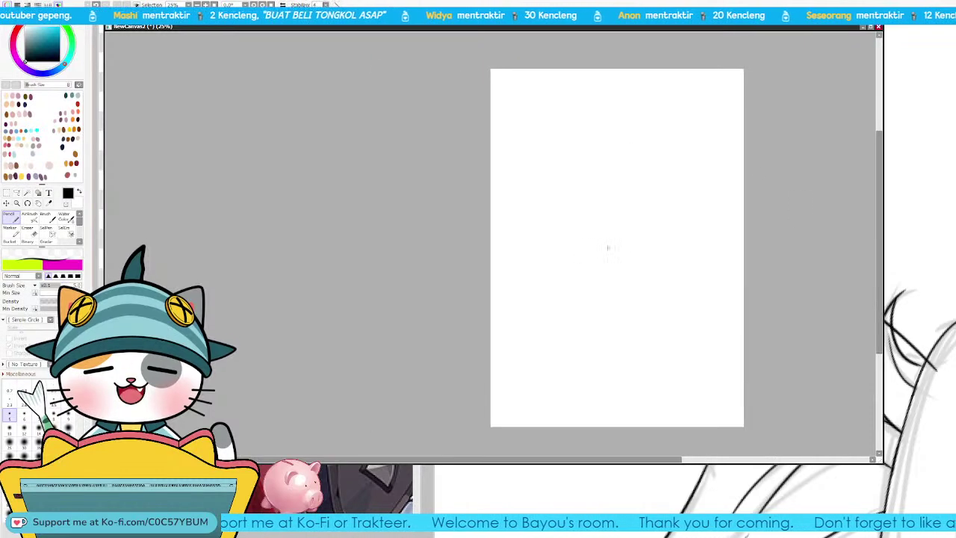
Step: Doodle a side view of a scooter with an upright front shield, short handlebar, two small wheels, flat deck and rounded rear body
drag(674, 219, 676, 261)
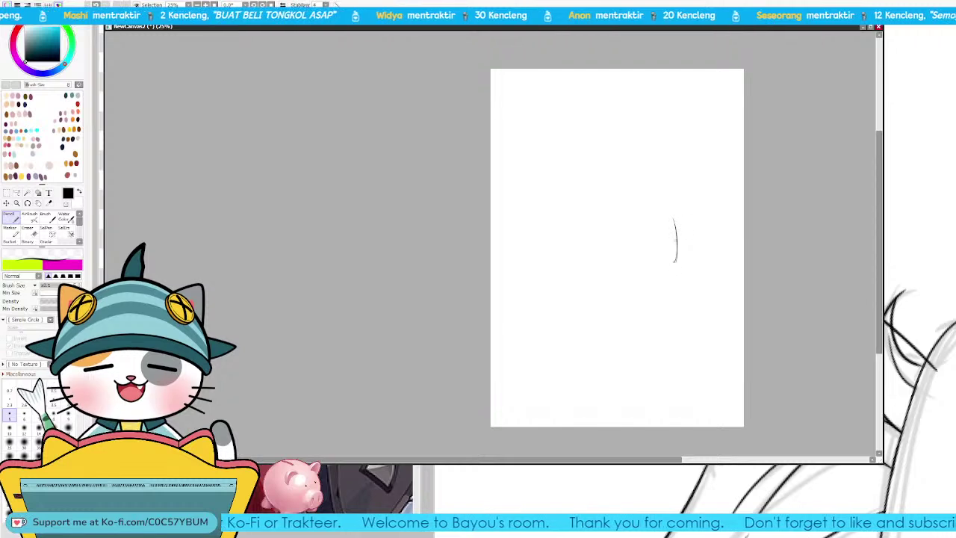
mouse_move(680, 222)
mouse_down()
mouse_move(682, 277)
mouse_move(681, 267)
mouse_up()
key(ctrl+z)
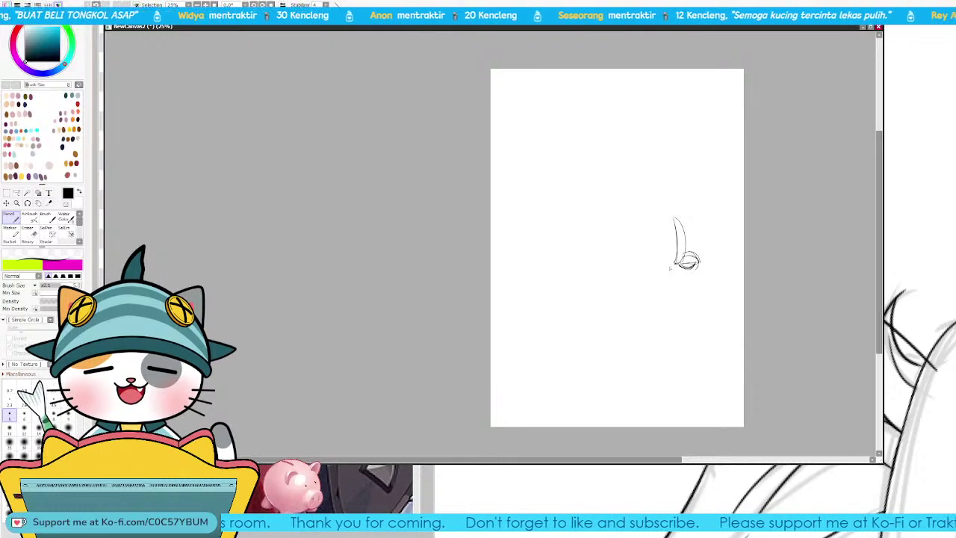
drag(564, 268, 679, 260)
mouse_move(593, 267)
mouse_down()
mouse_move(555, 268)
mouse_move(600, 258)
mouse_move(556, 266)
mouse_up()
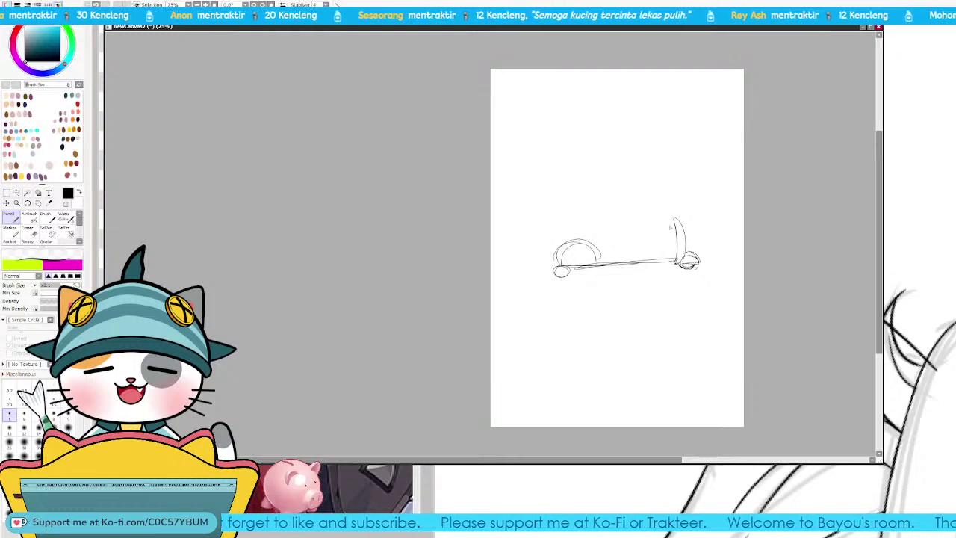
drag(673, 219, 684, 219)
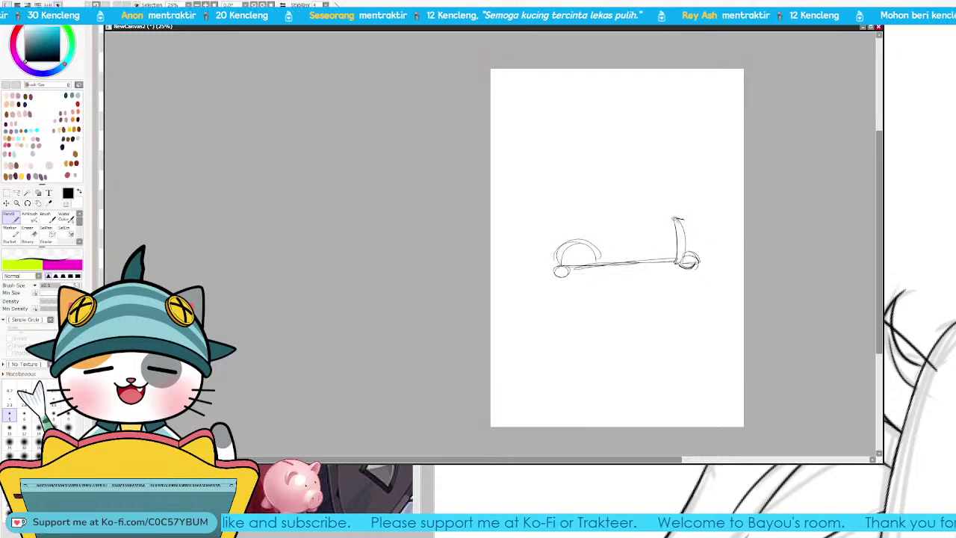
drag(602, 265, 673, 258)
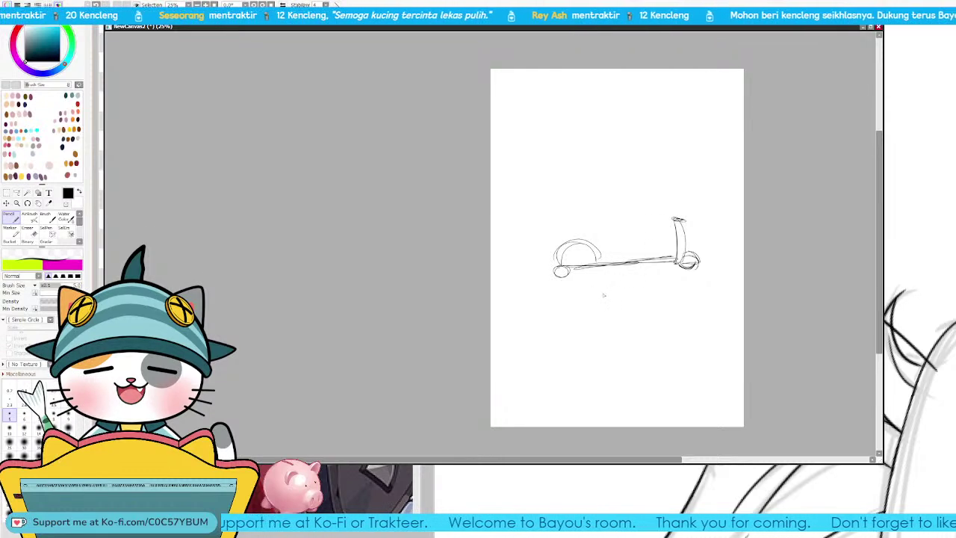
Step: Annotate the scooter doodle with arrows at the deck and front shield, a thickened mid-deck section, a dark split line and a retraced rear wheel
drag(620, 278, 626, 269)
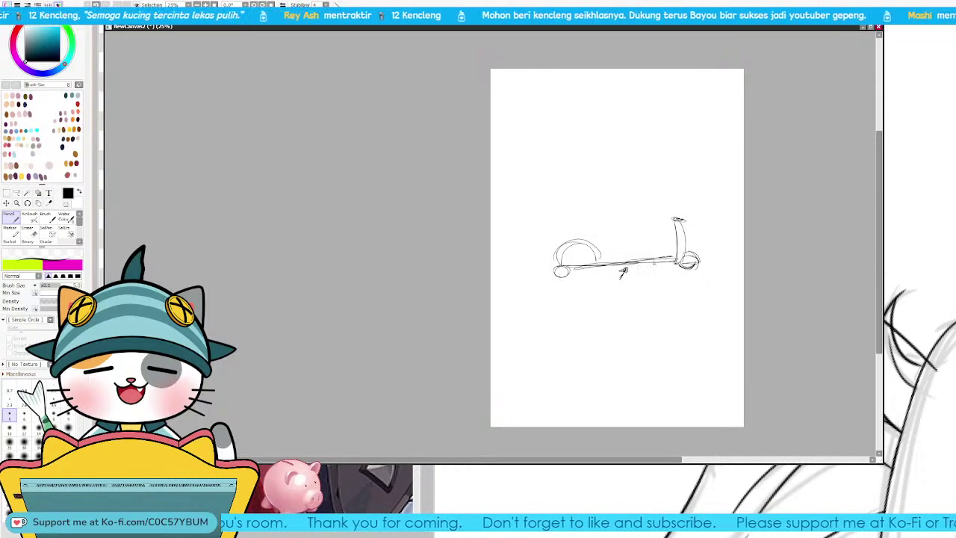
drag(650, 257, 600, 266)
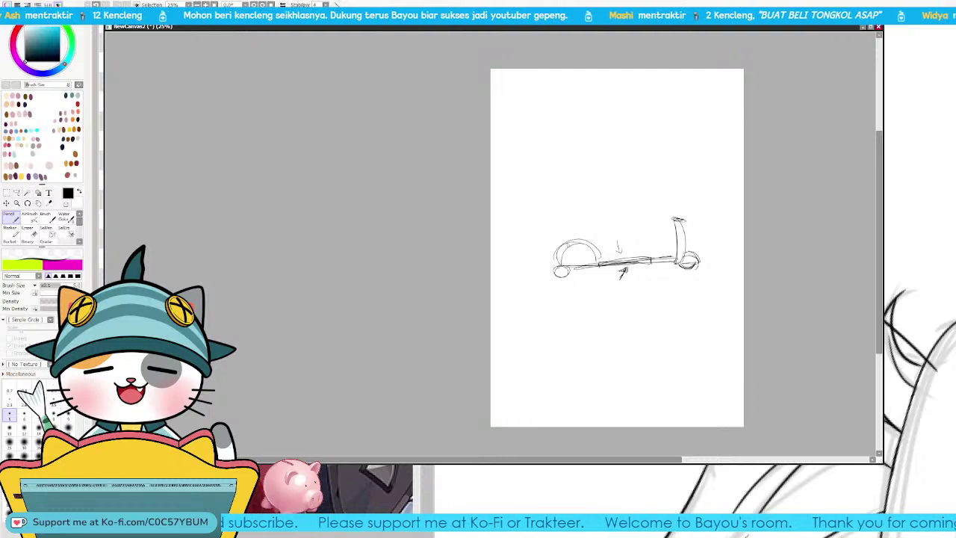
mouse_move(570, 239)
mouse_down()
mouse_move(555, 263)
mouse_move(572, 266)
mouse_up()
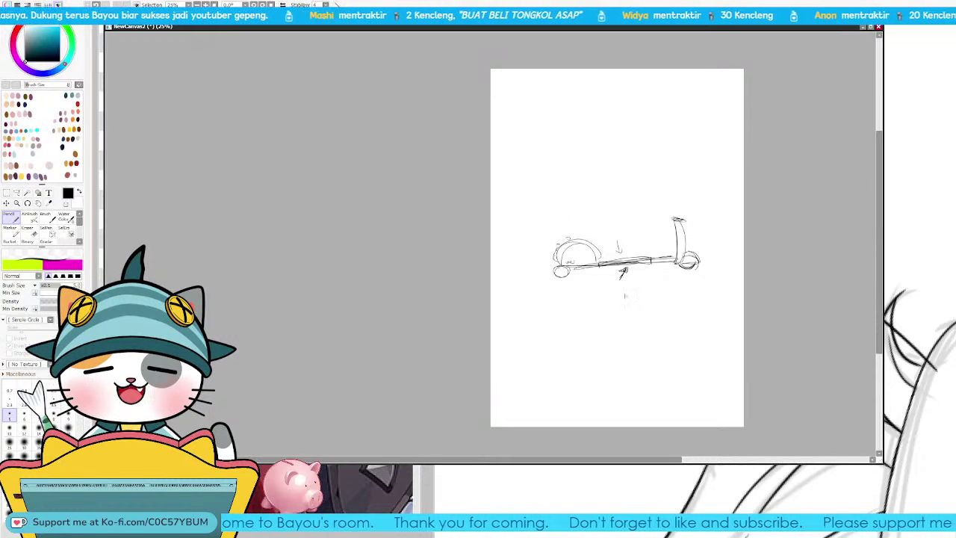
drag(629, 255, 628, 269)
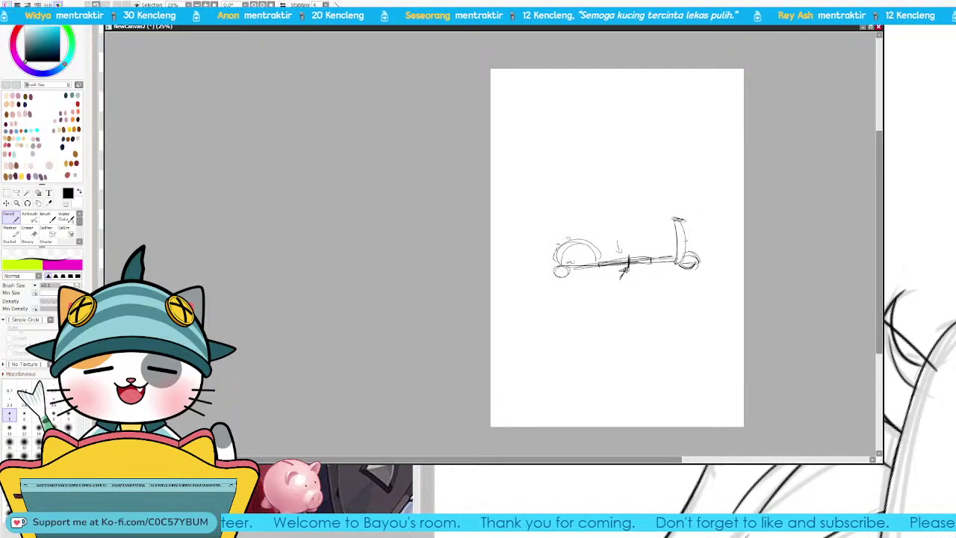
drag(659, 242, 676, 241)
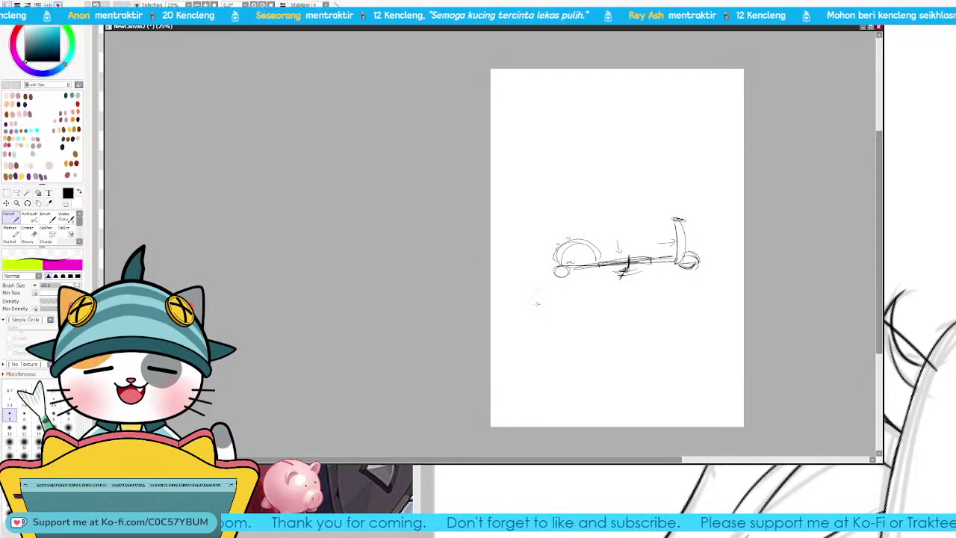
mouse_move(559, 266)
mouse_down()
mouse_move(568, 274)
mouse_move(558, 267)
mouse_up()
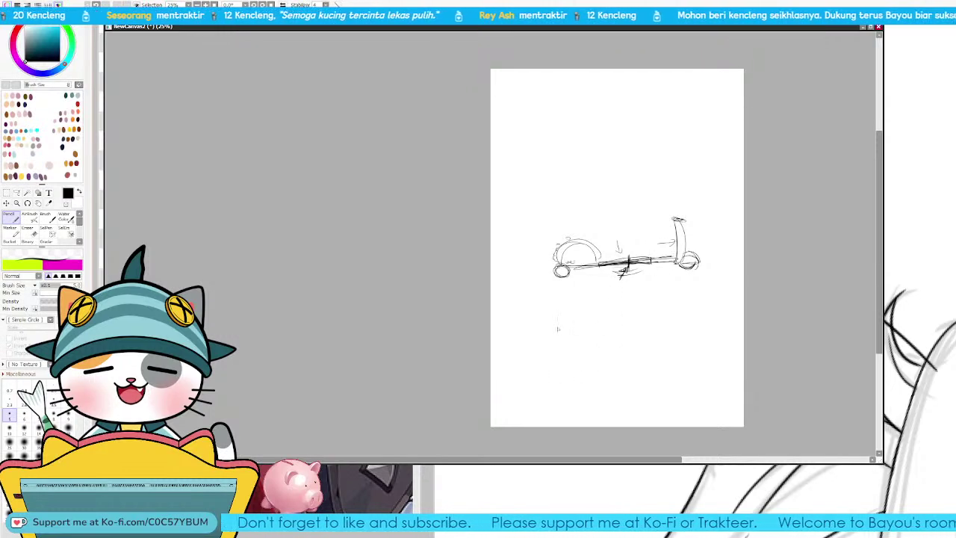
Step: Lasso the rear half of the scooter doodle and move it away from the front half at the deck's split line
key(l)
mouse_move(621, 235)
mouse_down()
mouse_move(543, 297)
mouse_move(628, 240)
mouse_up()
drag(602, 274, 570, 275)
key(ctrl+d)
mouse_move(626, 263)
mouse_down()
mouse_move(610, 278)
mouse_move(620, 278)
mouse_up()
drag(631, 244, 640, 255)
key(ctrl+z)
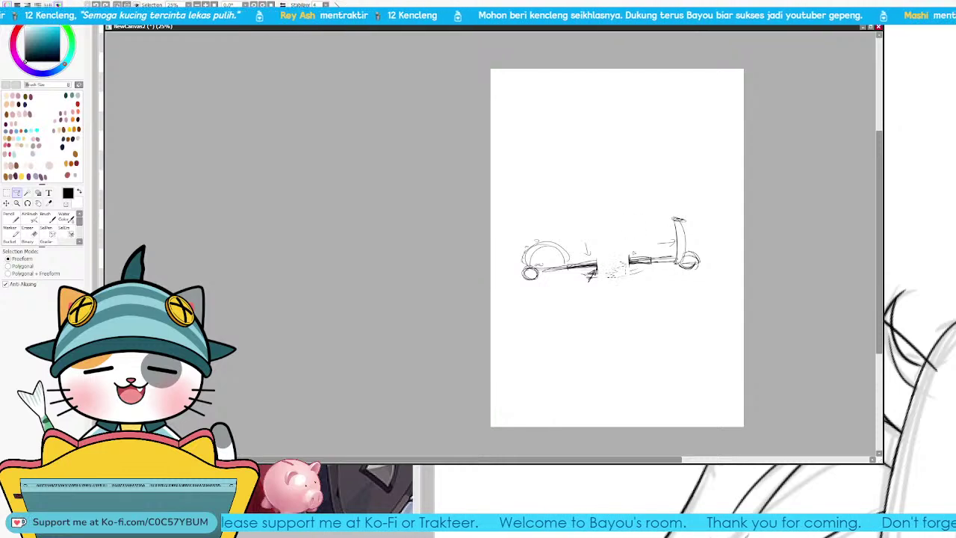
Step: Sketch a simple rider on the front half, motion strokes in the gap and a circle around the rear half, then minimize the scratch canvas
key(n)
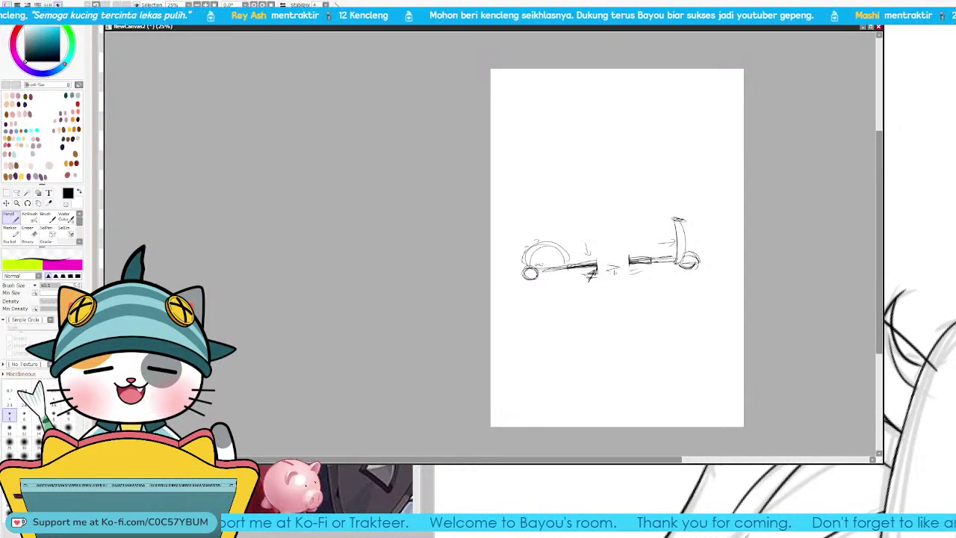
mouse_move(641, 218)
mouse_down()
mouse_move(641, 229)
mouse_move(642, 217)
mouse_up()
mouse_move(641, 230)
mouse_down()
mouse_move(637, 248)
mouse_move(675, 225)
mouse_up()
drag(618, 275, 625, 279)
drag(617, 264, 627, 268)
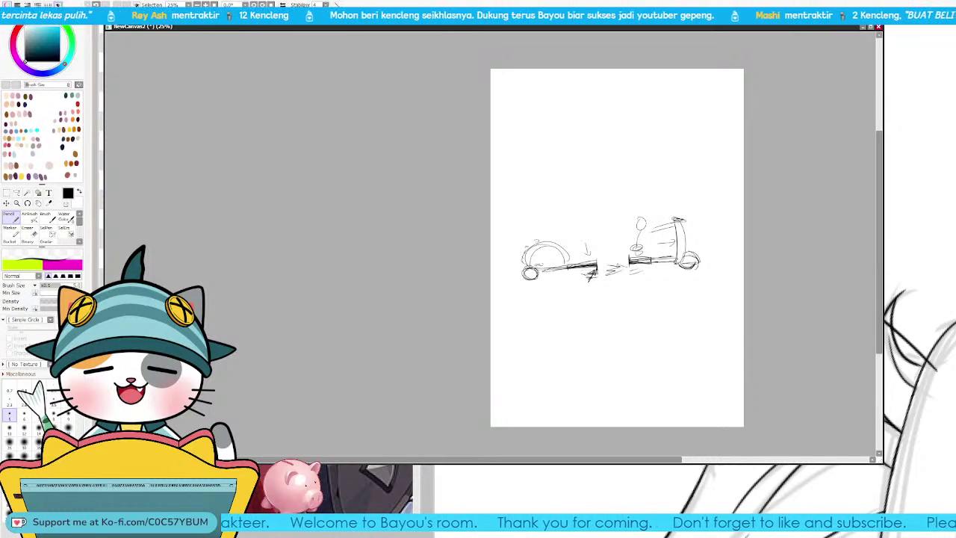
drag(537, 234, 574, 248)
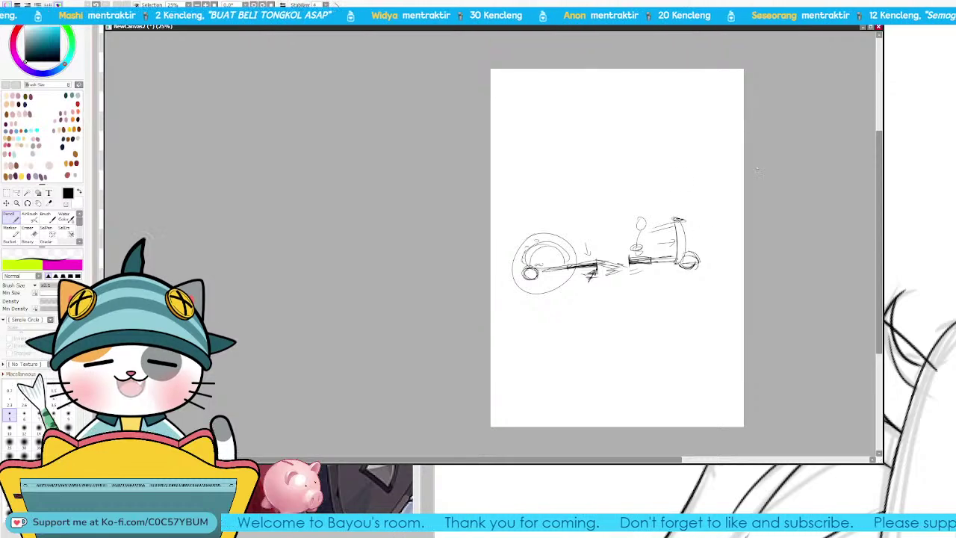
click(862, 27)
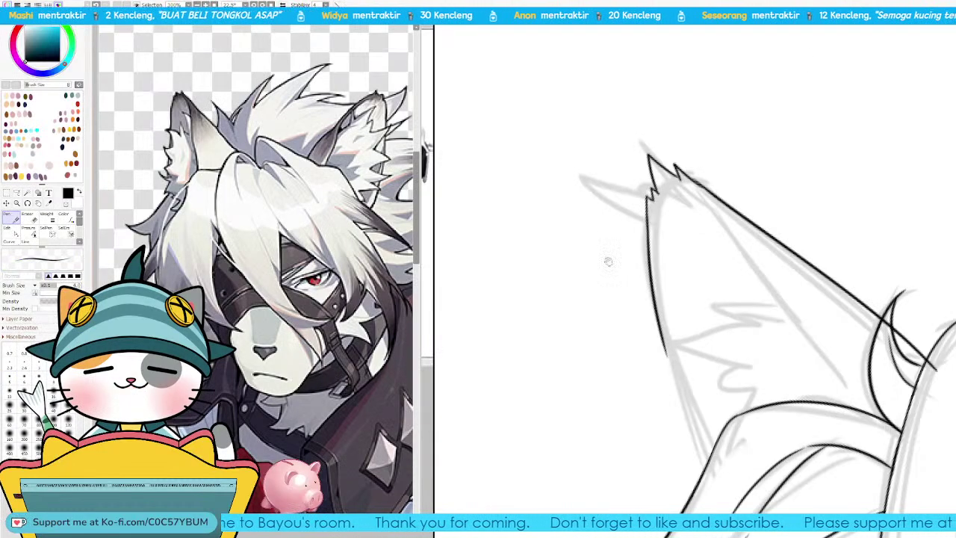
Step: Ink the lower part of the far ear's outer edge down to the hair, redrawing the stroke until it joins smoothly
drag(617, 318, 563, 301)
click(606, 287)
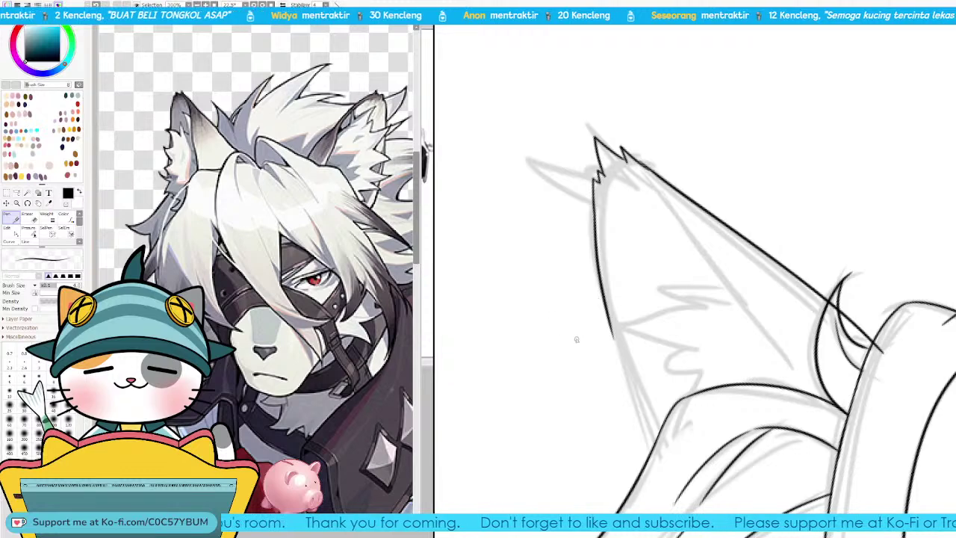
drag(612, 330, 649, 427)
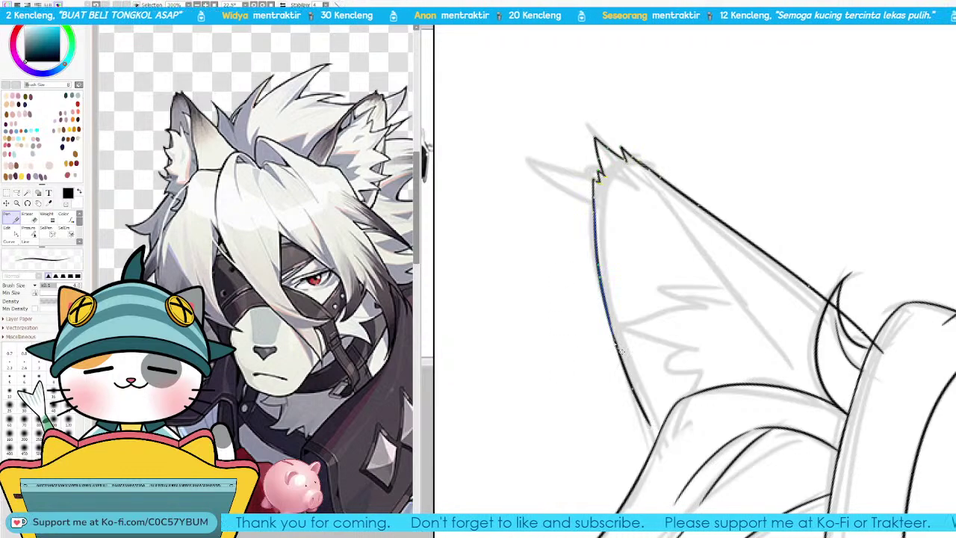
key(ctrl+z)
drag(611, 324, 647, 436)
key(ctrl+z)
drag(611, 331, 649, 450)
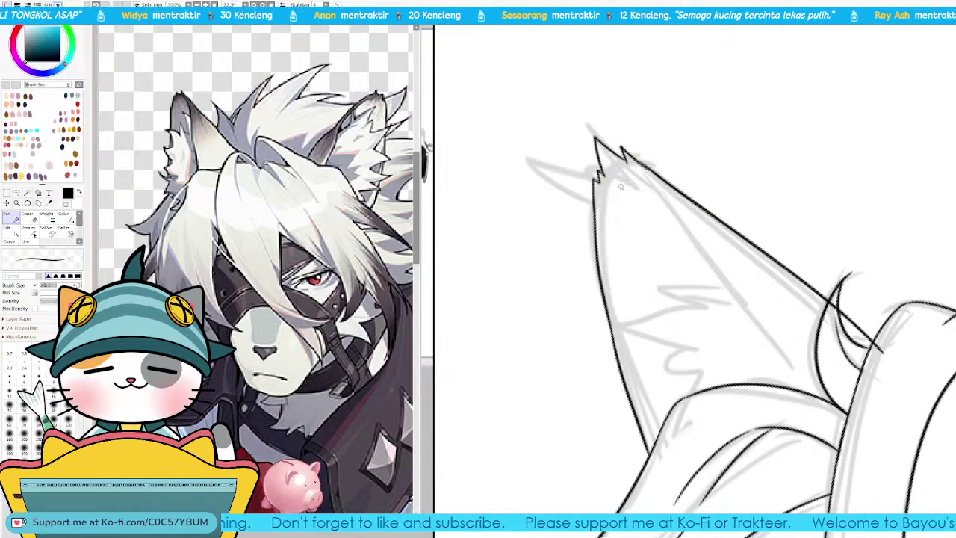
Step: Flip the view back and ink the far ear's long inner fold line from just below the tip down to the hair
key(h)
drag(654, 358, 645, 393)
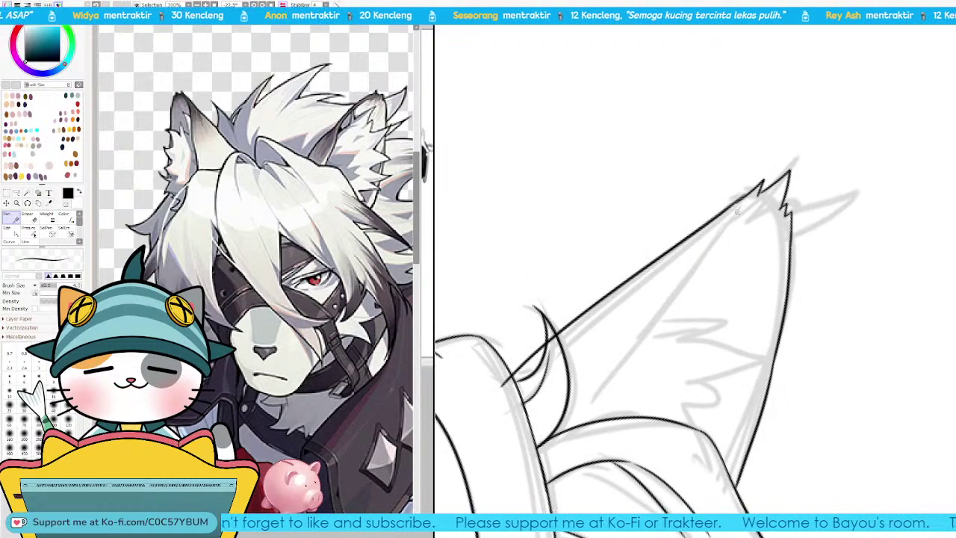
key(ctrl+z)
drag(737, 211, 590, 414)
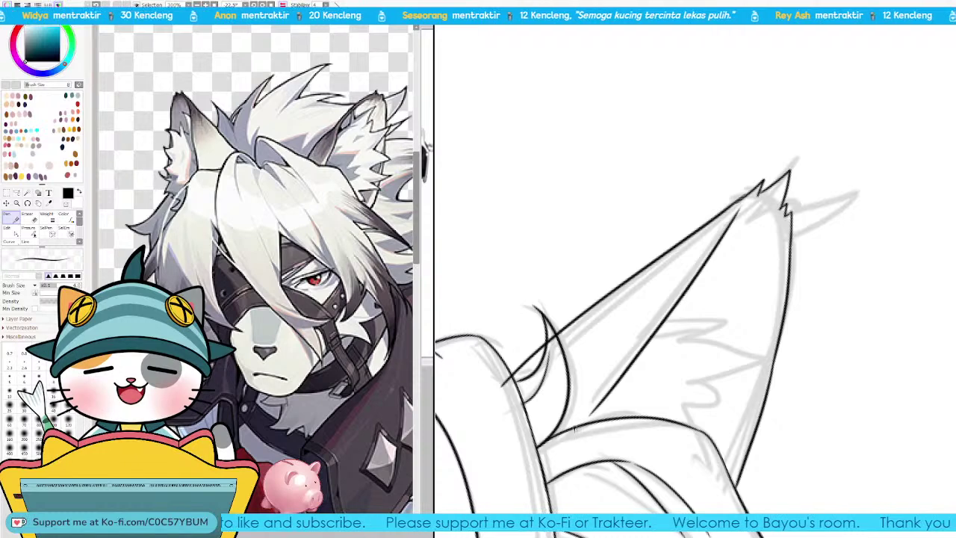
key(ctrl+z)
key(ctrl+y)
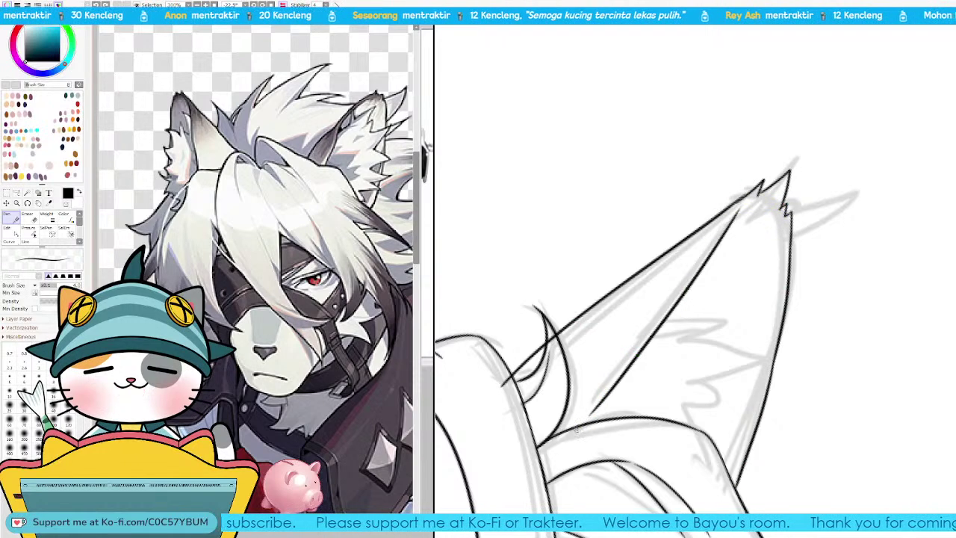
key(Delete)
key(Delete)
key(Delete)
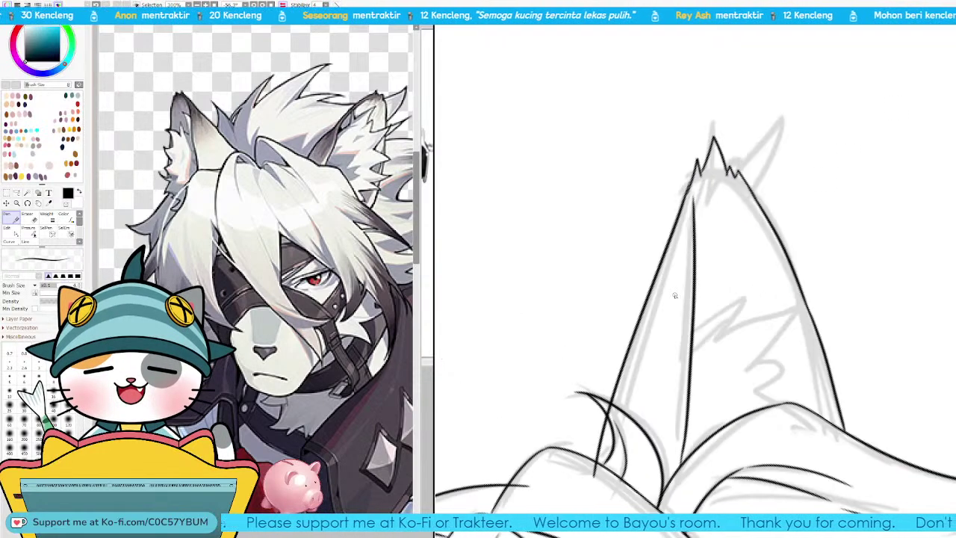
Step: Ink the uppermost jagged fur tufts inside the character's far ear with the Pen tool
key(Page_Down)
key(Page_Down)
key(Page_Down)
key(Page_Down)
key(Page_Down)
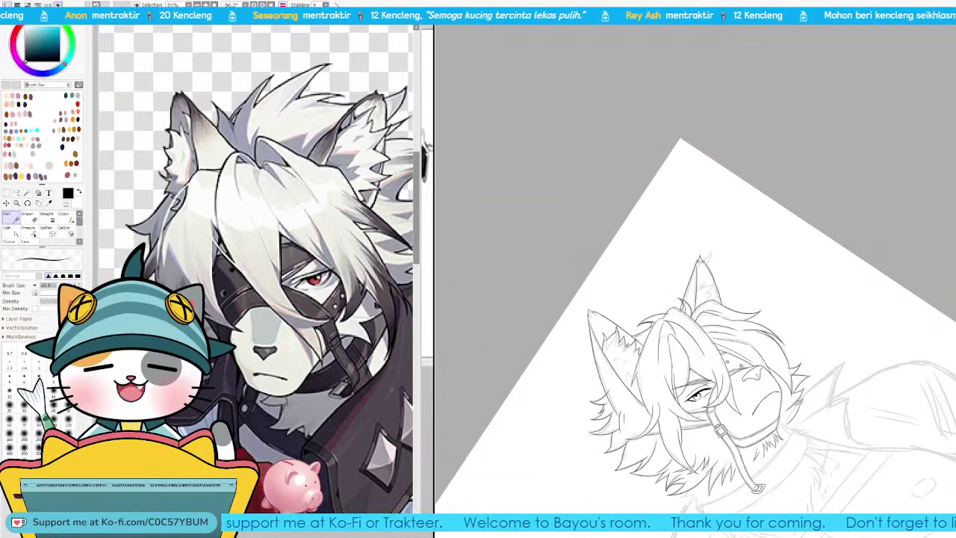
key(Page_Up)
key(Page_Up)
key(Page_Up)
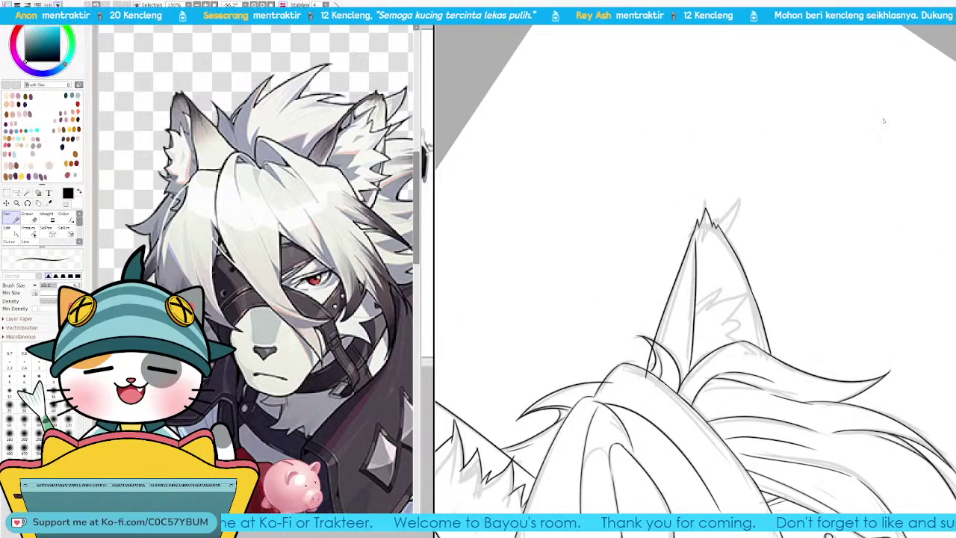
drag(804, 294, 767, 225)
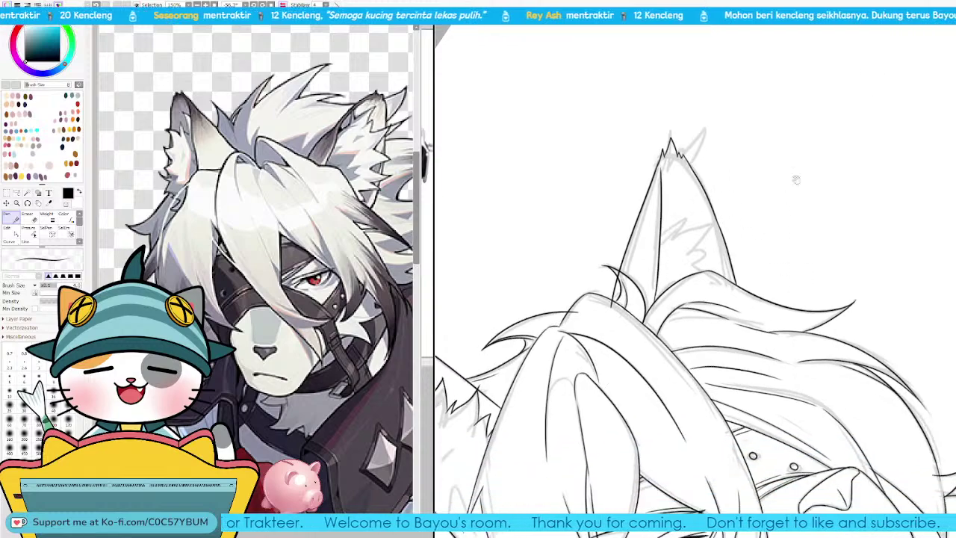
key(Page_Up)
drag(659, 219, 741, 266)
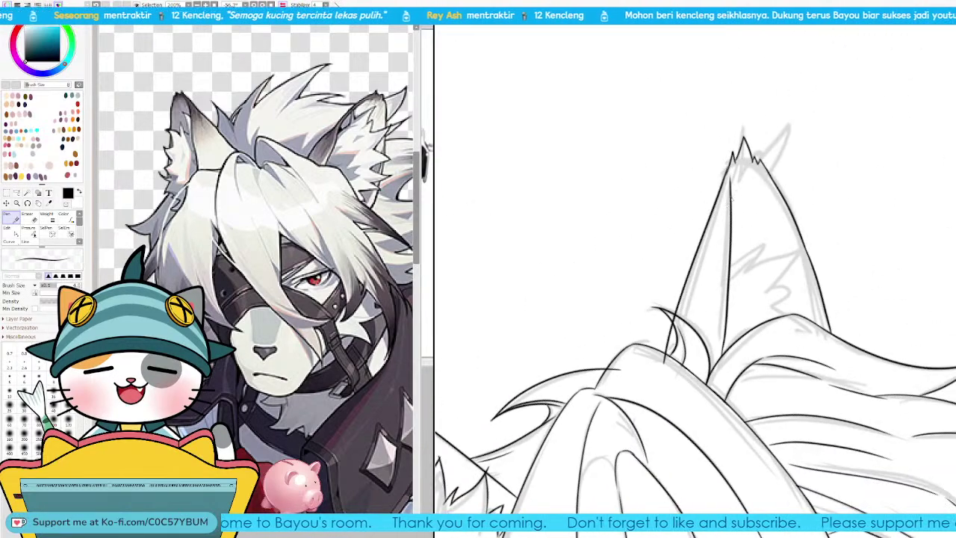
drag(681, 282, 716, 239)
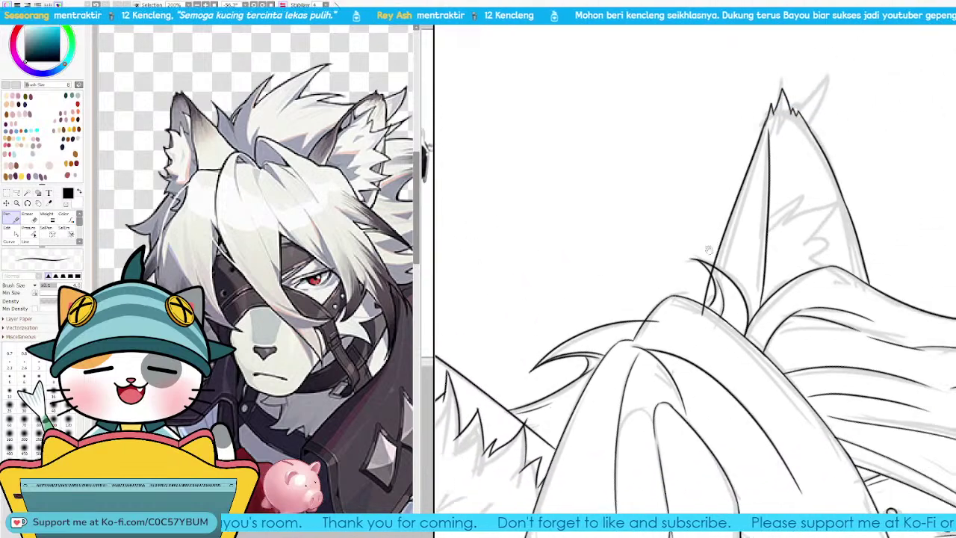
mouse_move(769, 191)
mouse_down()
mouse_move(802, 176)
mouse_move(821, 198)
mouse_up()
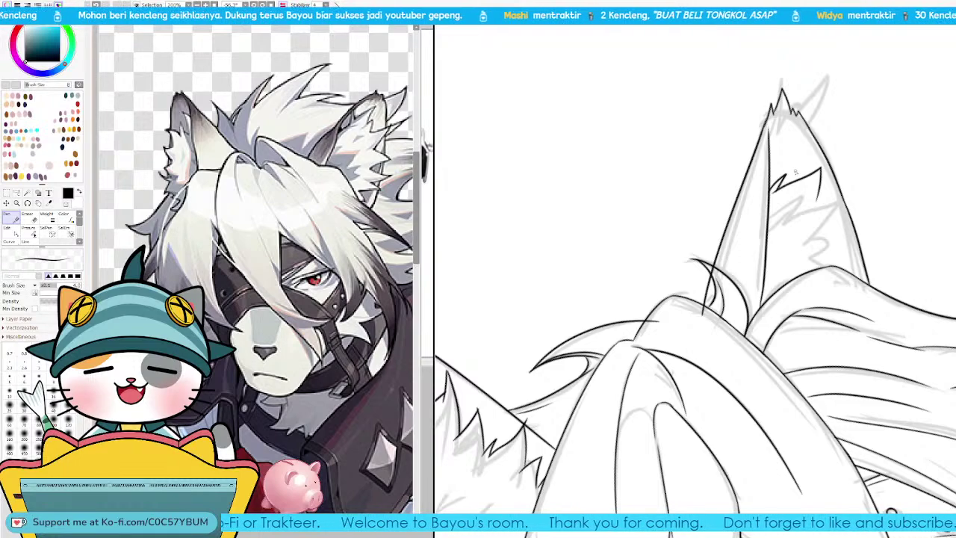
Step: Continue the jagged inner-fur outline of the far ear from the upper tufts toward its outer edge
key(Delete)
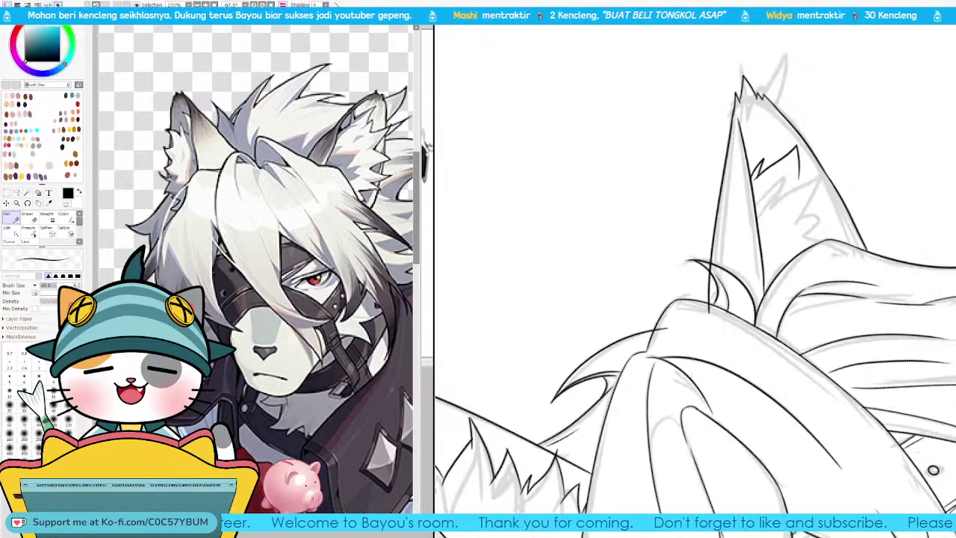
key(Page_Up)
mouse_move(861, 161)
mouse_down()
mouse_move(700, 236)
mouse_move(682, 284)
mouse_move(696, 234)
mouse_up()
key(ctrl+z)
key(ctrl+z)
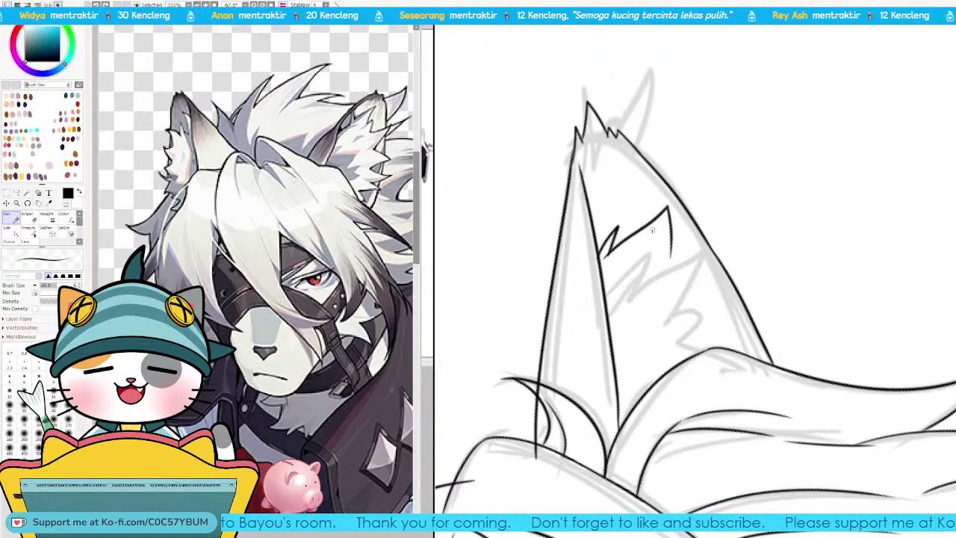
mouse_move(672, 256)
mouse_down()
mouse_move(688, 241)
mouse_move(708, 295)
mouse_move(700, 308)
mouse_move(720, 294)
mouse_move(714, 303)
mouse_up()
key(ctrl+z)
key(ctrl+z)
key(ctrl+z)
Step: Ink the lowest fur spikes of the far ear down to the hair at its base
drag(715, 303, 735, 335)
key(ctrl+z)
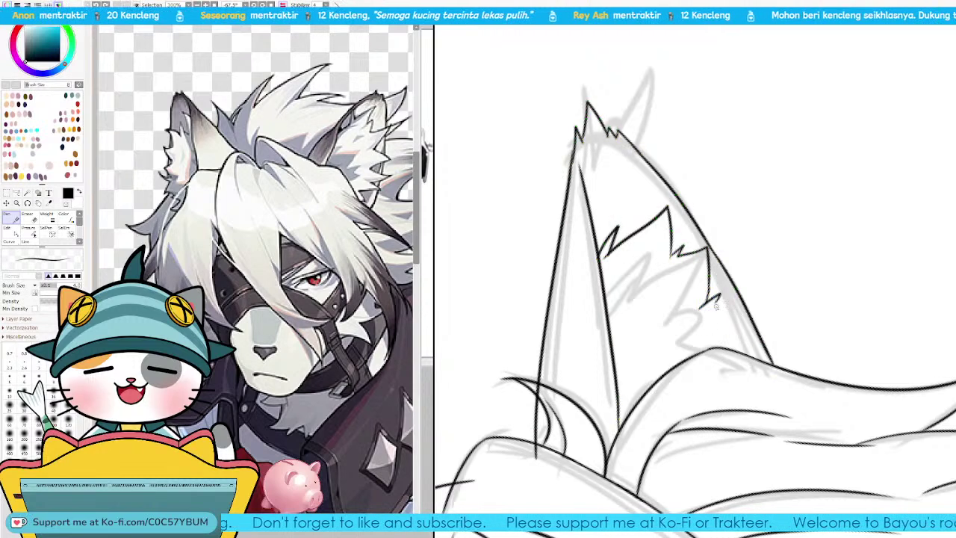
drag(715, 303, 748, 311)
mouse_move(748, 311)
mouse_down()
mouse_move(736, 343)
mouse_move(748, 345)
mouse_up()
drag(748, 345, 741, 352)
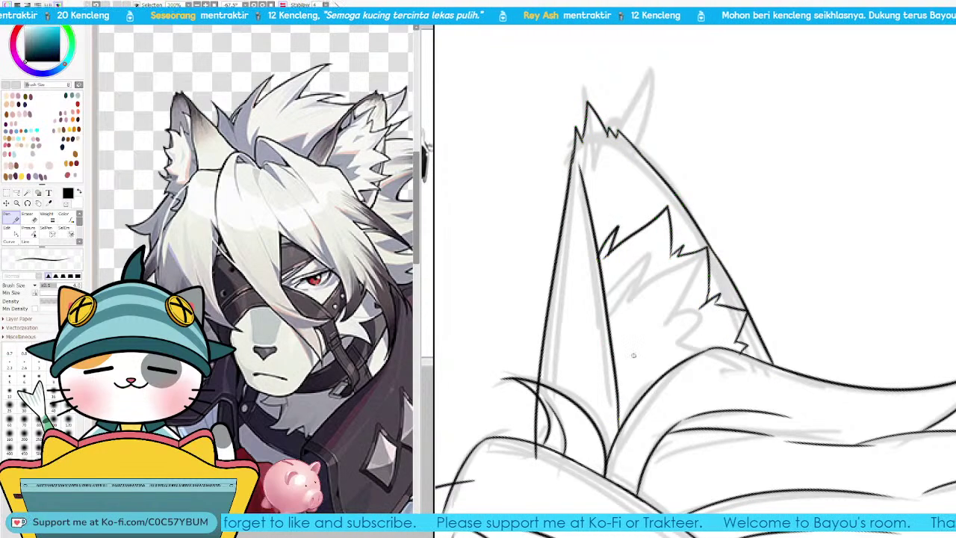
Step: Redraw the short fur stroke at the lower middle tuft inside the far ear
key(Page_Down)
key(Page_Down)
mouse_move(840, 411)
mouse_down()
mouse_move(854, 294)
mouse_move(911, 196)
mouse_up()
scroll(911, 196, up, 2)
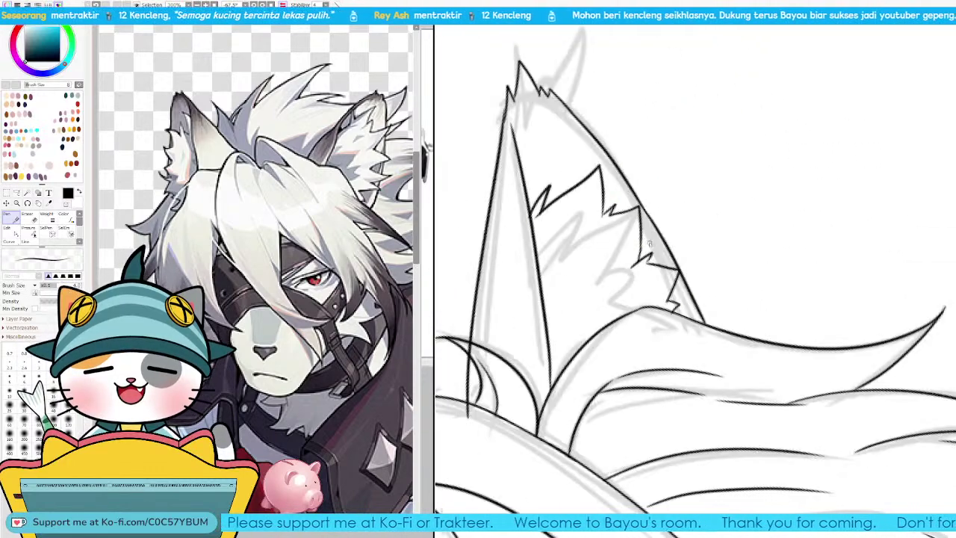
key(ctrl+z)
mouse_move(650, 256)
mouse_down()
mouse_move(626, 292)
mouse_move(653, 270)
mouse_move(652, 258)
mouse_up()
key(ctrl+z)
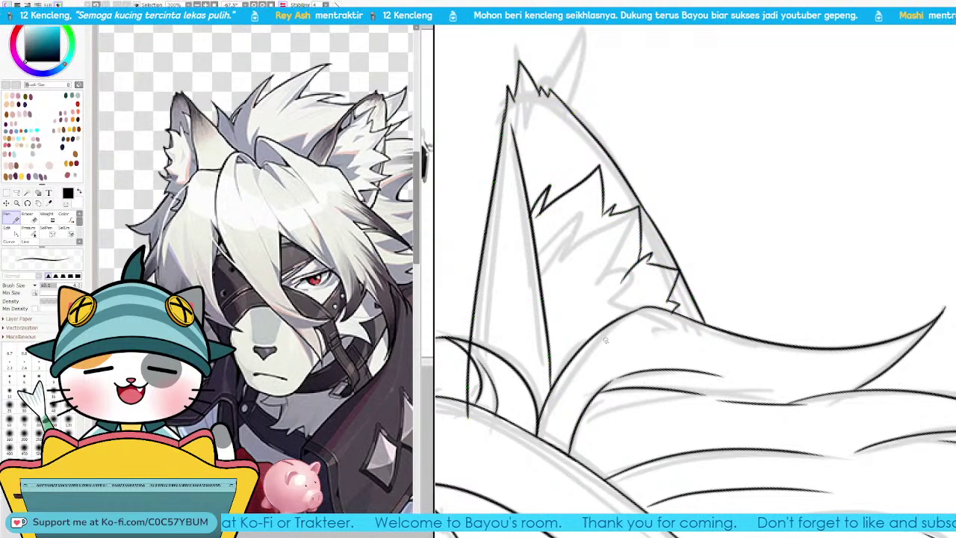
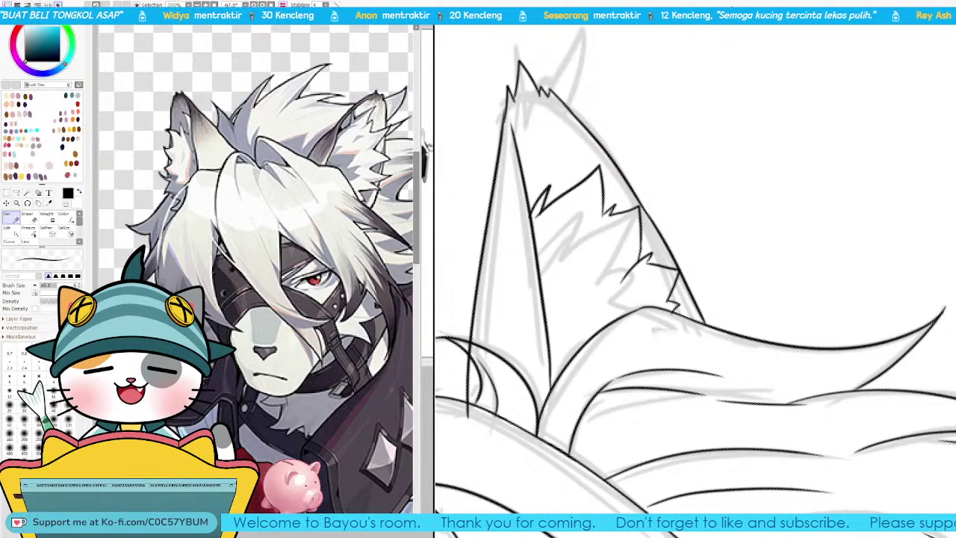
Step: Examine the inked line art of the ears, hair, eye and muzzle at different zoom levels
scroll(696, 281, down, 4)
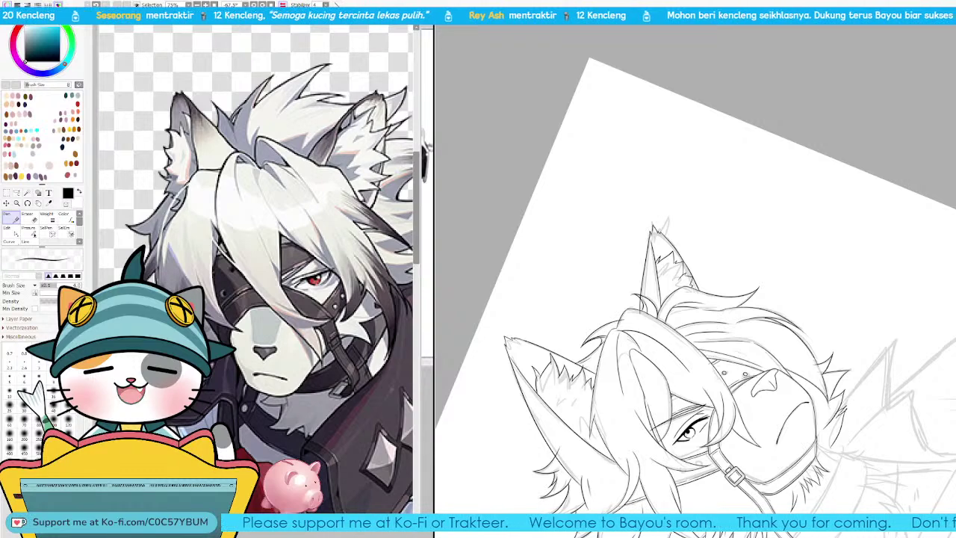
key(End)
key(Page_Up)
key(Page_Up)
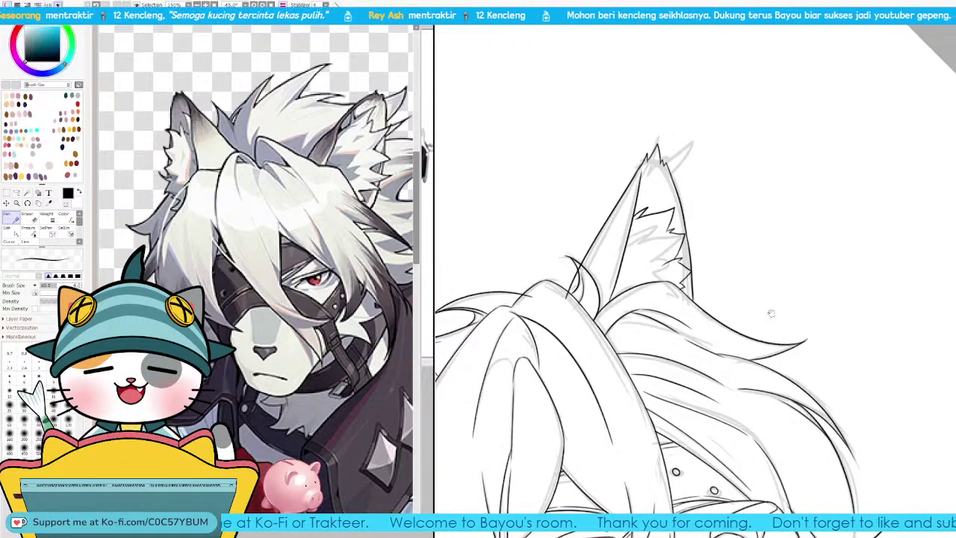
drag(705, 340, 778, 296)
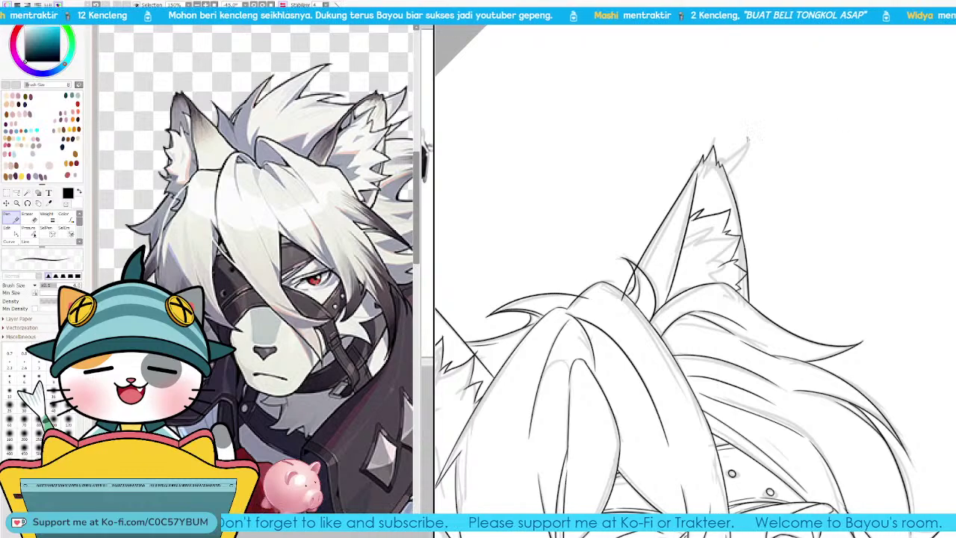
key(Page_Up)
key(Page_Up)
drag(823, 315, 826, 166)
drag(784, 455, 767, 227)
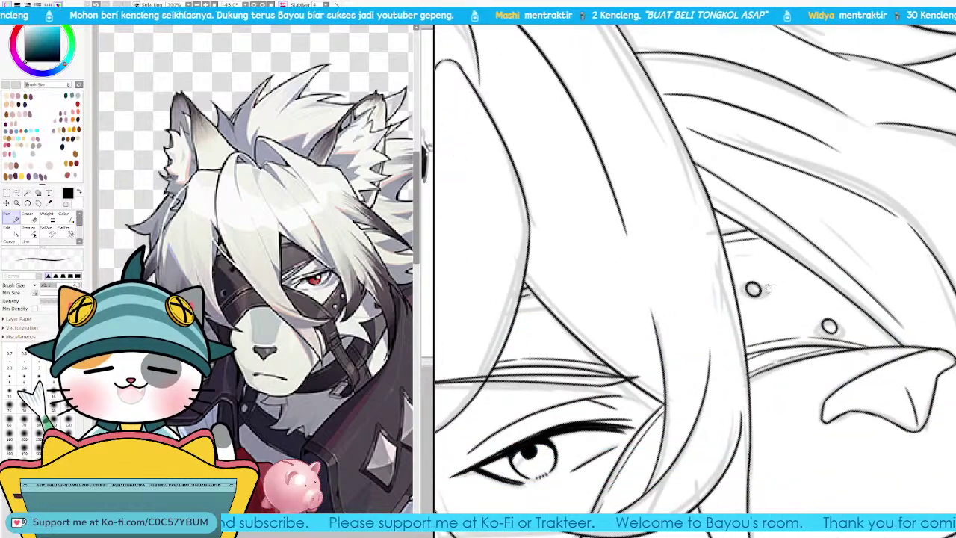
drag(760, 389, 771, 242)
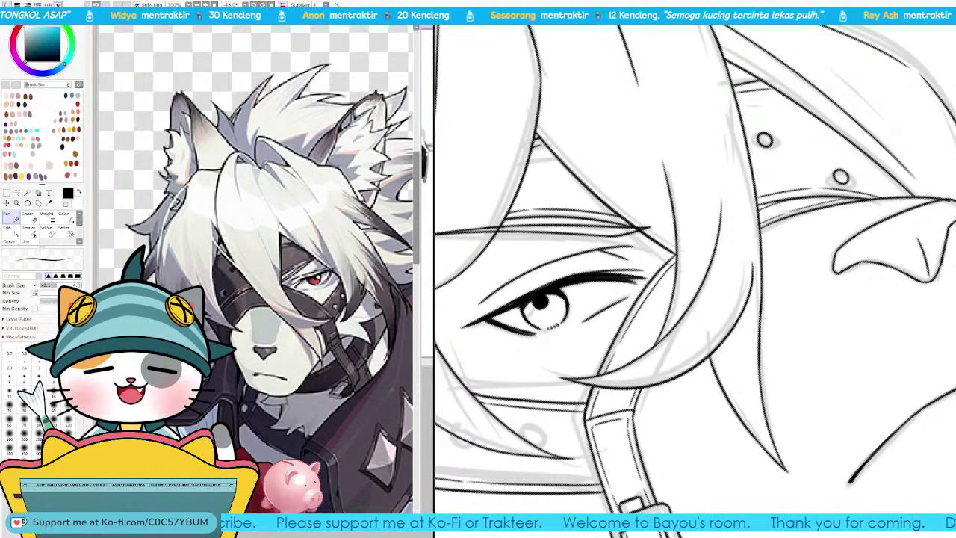
key(Page_Down)
key(Page_Down)
key(Page_Down)
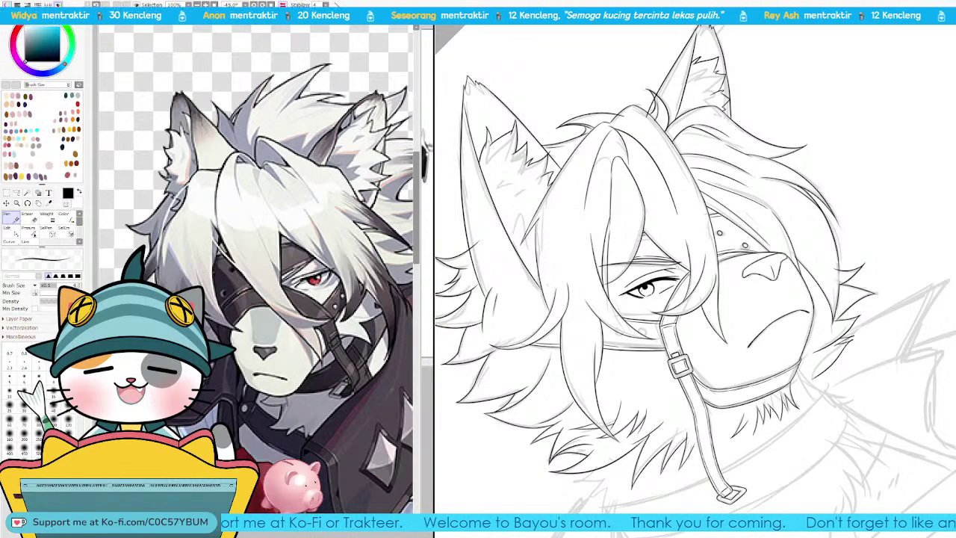
Step: Adjust the curve of the long outer hair line beside the cheek fur, and switch to the Eraser
scroll(724, 269, up, 2)
scroll(825, 223, up, 3)
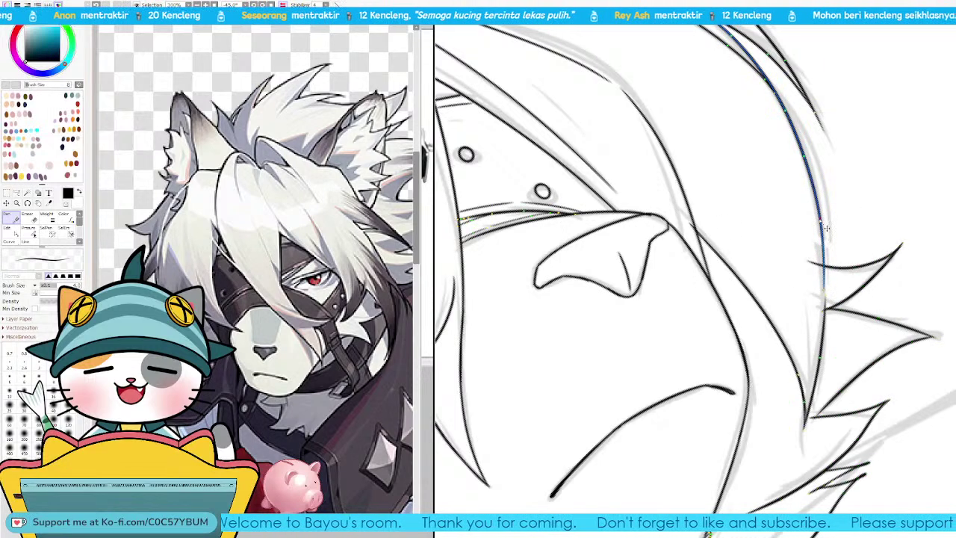
drag(821, 222, 823, 238)
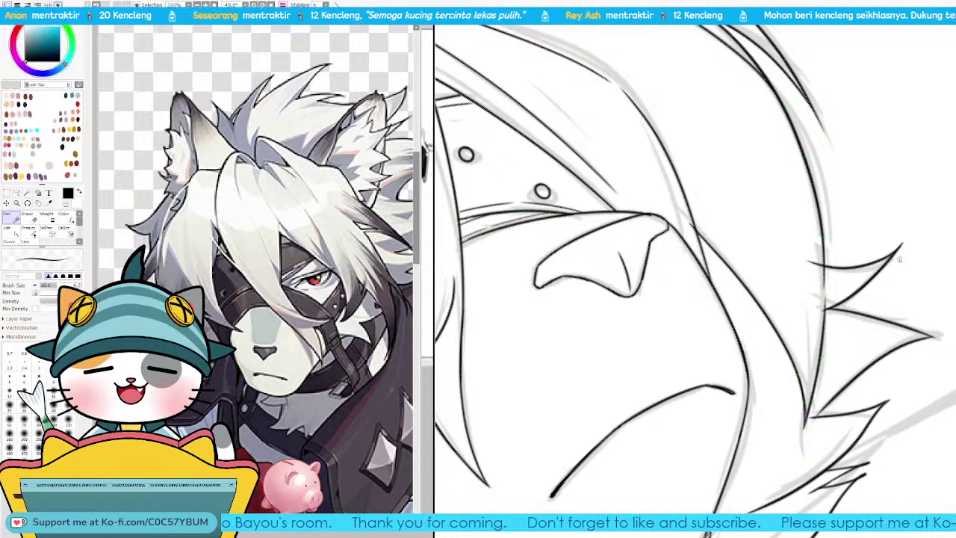
key(e)
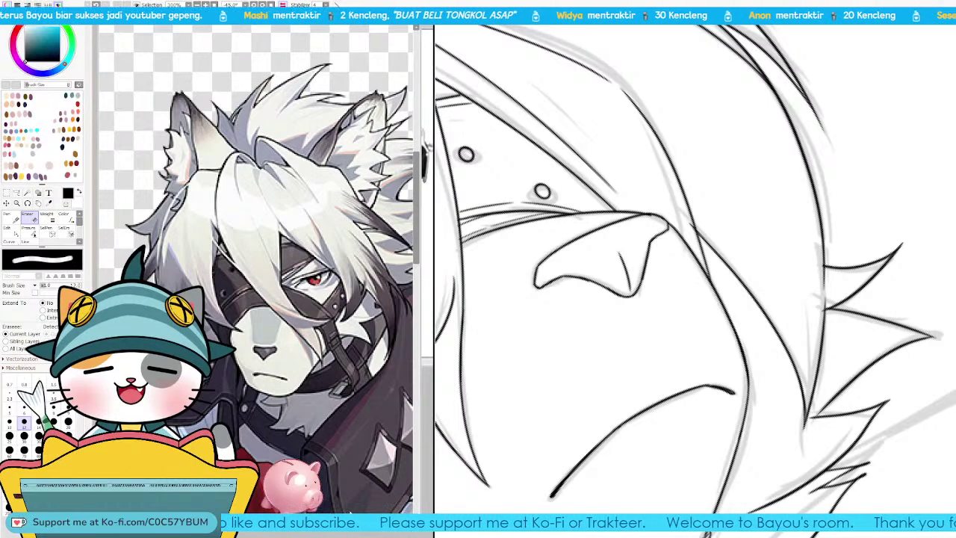
Step: Bring up the scooter sketch canvas and draw vertical road edge lines above the scooter sketch
click(396, 525)
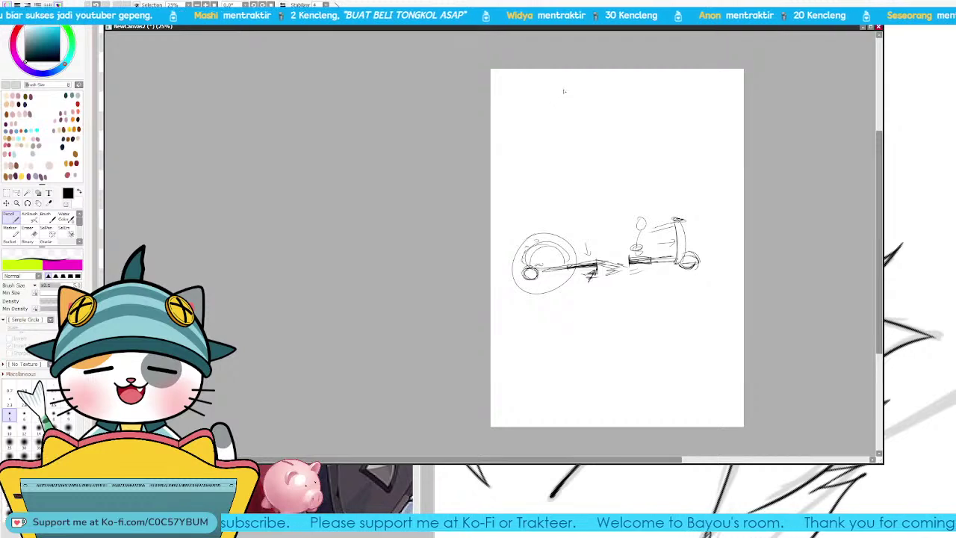
drag(547, 89, 547, 206)
key(ctrl+z)
drag(658, 90, 656, 177)
drag(687, 88, 687, 183)
drag(658, 89, 659, 194)
Step: Draw a heavy vertical divider line along the middle of the road diagram
drag(603, 91, 603, 206)
mouse_move(627, 95)
mouse_down()
mouse_move(611, 97)
mouse_move(603, 187)
mouse_up()
key(ctrl+z)
key(ctrl+z)
drag(604, 89, 603, 198)
drag(602, 91, 603, 175)
Step: Draw an upward arrow left of the road diagram and a downward arrow on its right side
drag(521, 113, 522, 159)
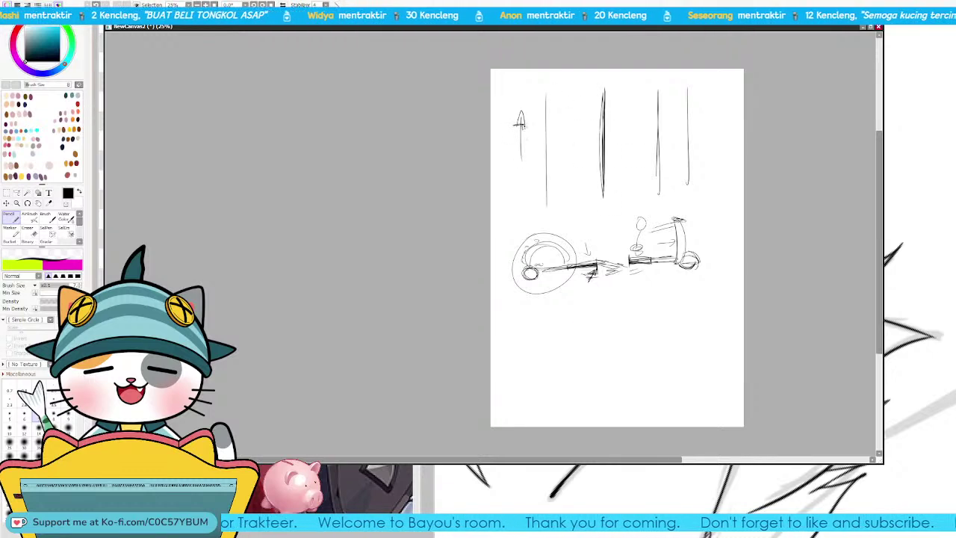
drag(711, 105, 712, 137)
drag(707, 127, 719, 127)
Step: Replace the solid left lane line with a dashed one and add a dashed line in the right lane
drag(576, 94, 578, 204)
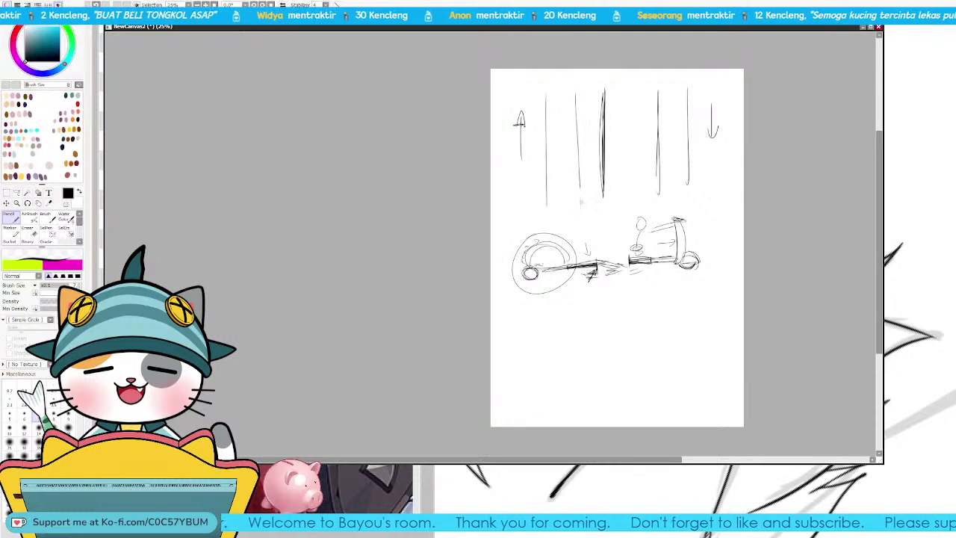
key(ctrl+z)
mouse_move(634, 90)
mouse_down()
mouse_move(634, 197)
mouse_move(658, 180)
mouse_up()
Step: Sketch cloud-like clumps and small circles in the right-hand strip, and one large and two small boxes beside the divider
mouse_move(691, 87)
mouse_down()
mouse_move(667, 97)
mouse_move(682, 110)
mouse_move(668, 112)
mouse_move(667, 127)
mouse_move(690, 130)
mouse_up()
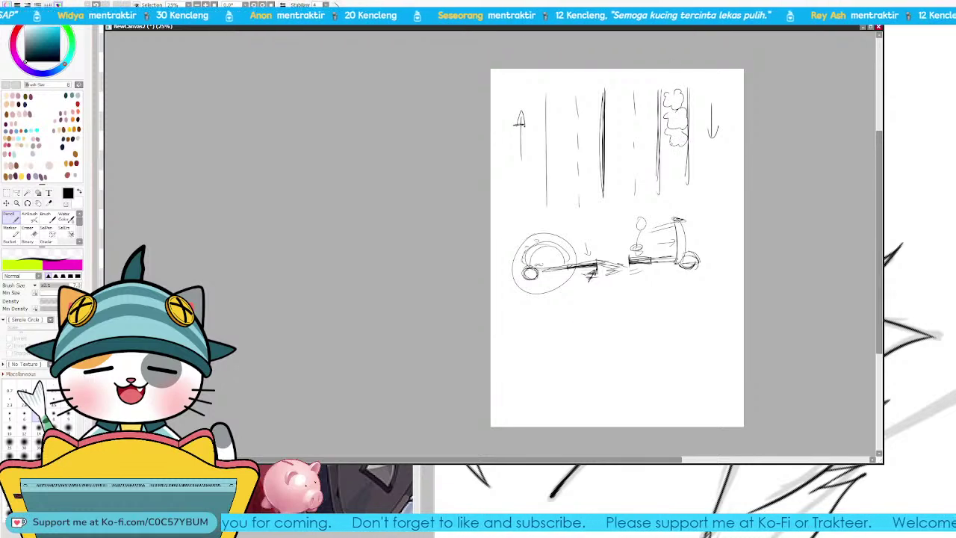
drag(669, 157, 677, 162)
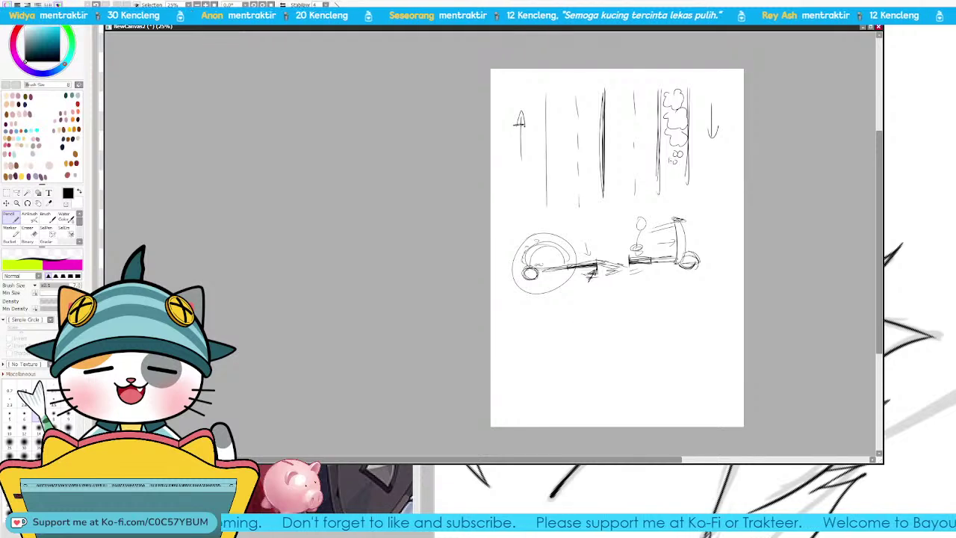
mouse_move(608, 147)
mouse_down()
mouse_move(627, 182)
mouse_move(612, 182)
mouse_move(626, 176)
mouse_up()
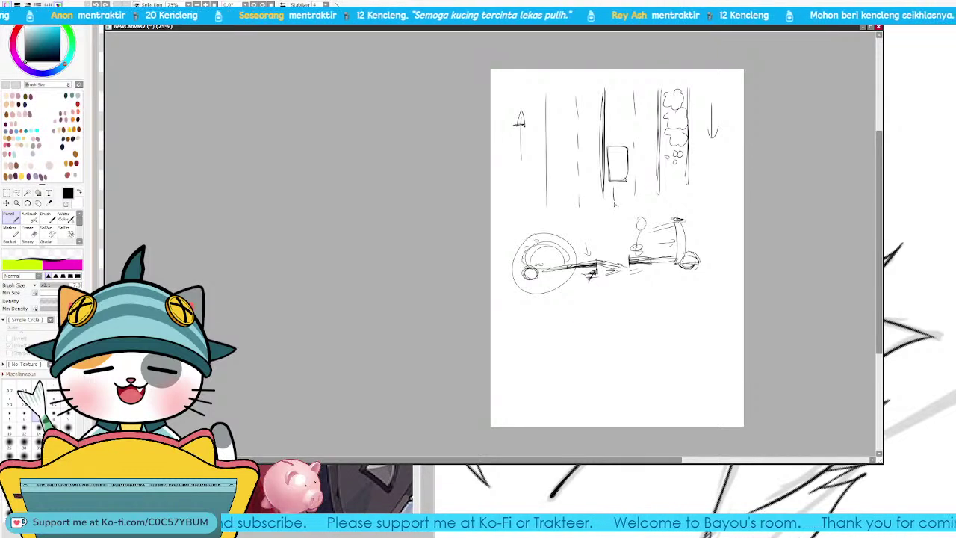
mouse_move(622, 204)
mouse_down()
mouse_move(614, 194)
mouse_move(622, 229)
mouse_up()
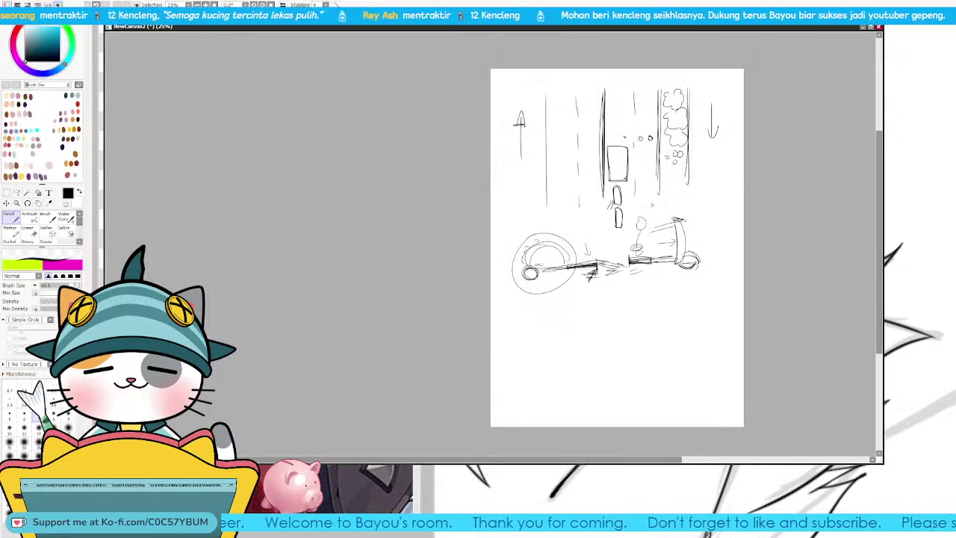
Step: Lasso the old scooter and wheel sketch below the road diagram and delete it
key(a)
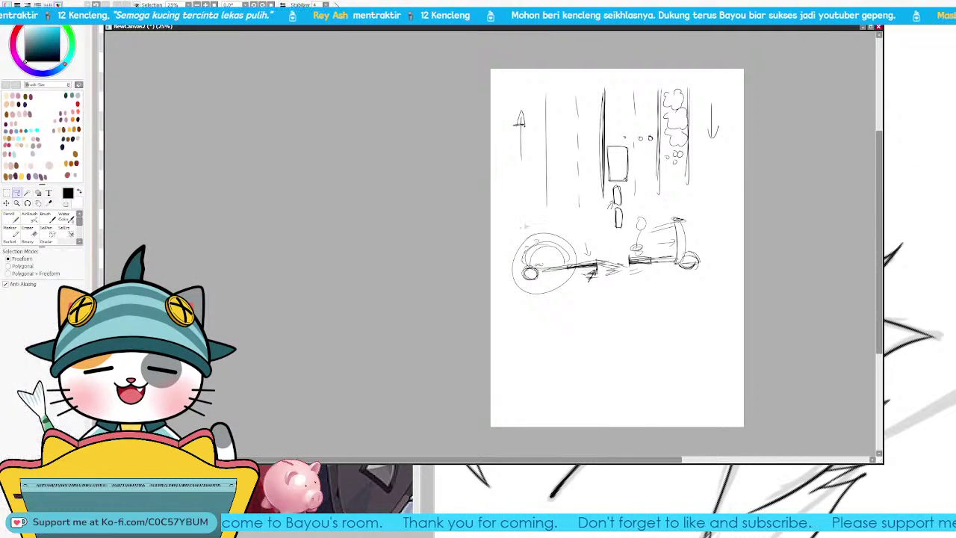
mouse_move(521, 224)
mouse_down()
mouse_move(629, 241)
mouse_move(722, 221)
mouse_move(580, 364)
mouse_up()
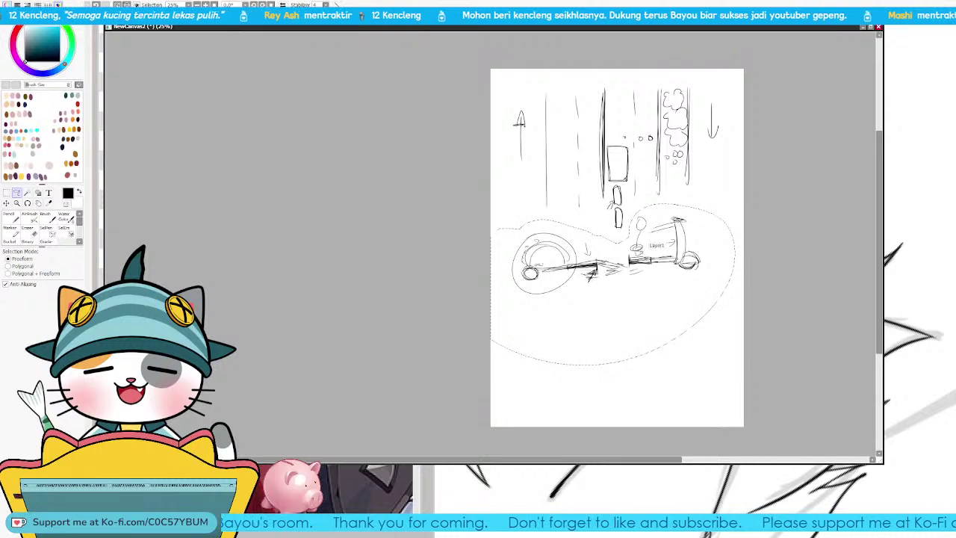
key(Delete)
key(ctrl+z)
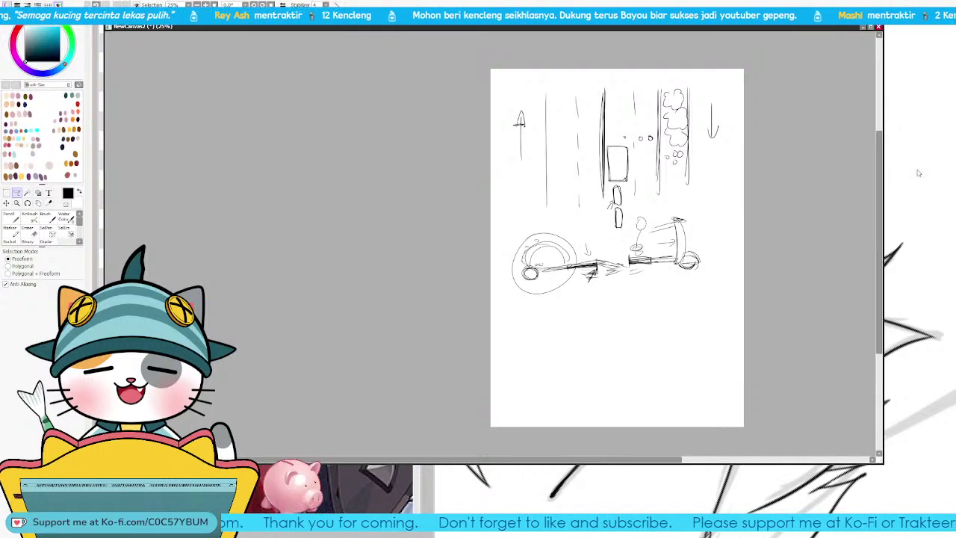
key(ctrl+y)
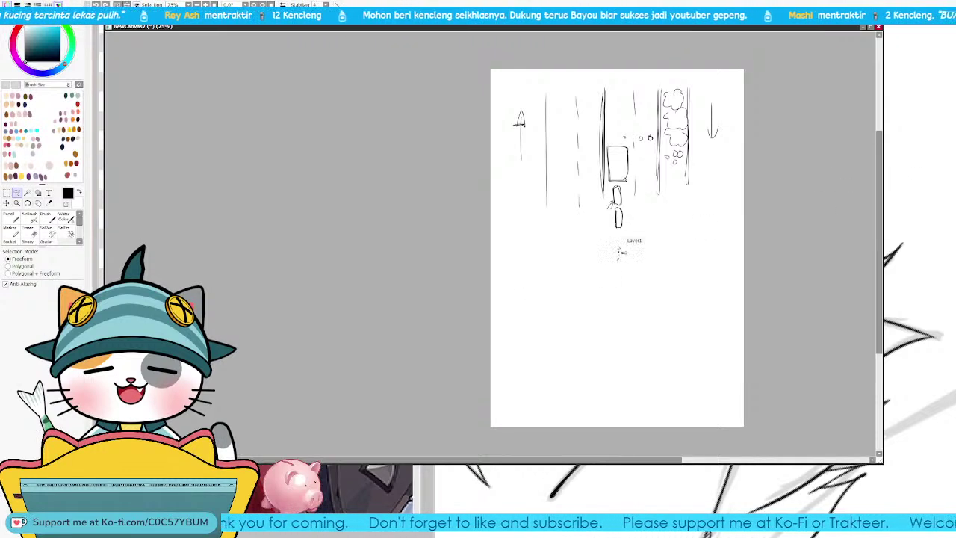
Step: Draw a larger upright box below the two small boxes with the Pencil
key(n)
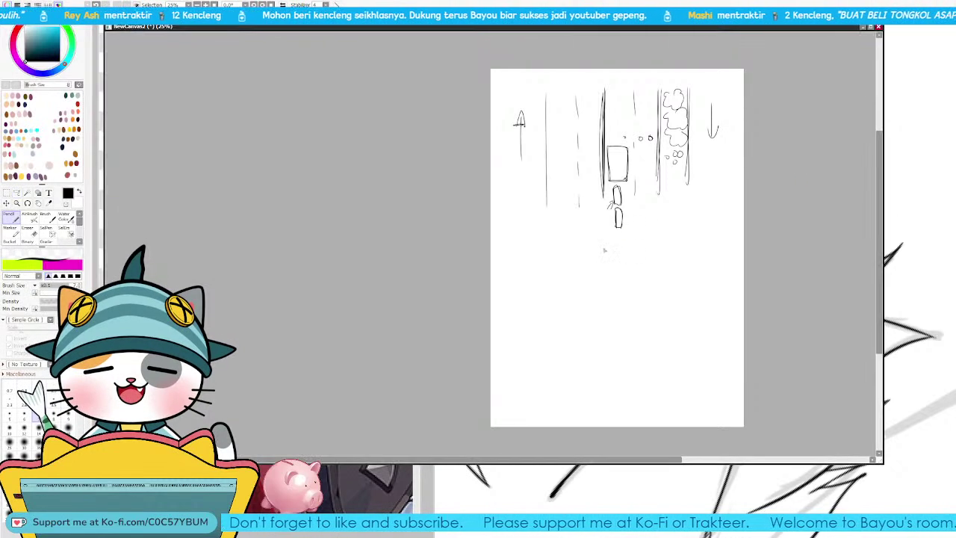
drag(617, 237, 623, 276)
drag(607, 236, 609, 275)
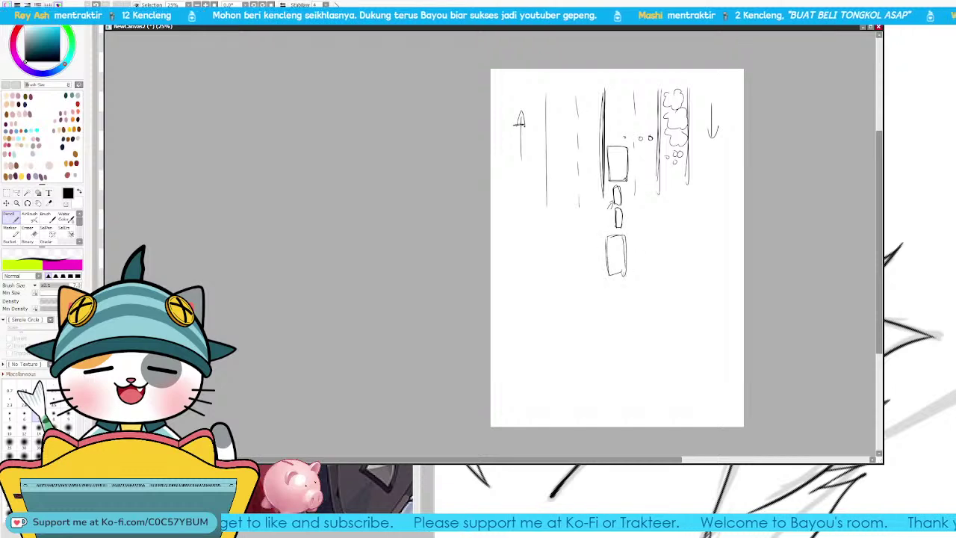
Step: Sketch another upright box at the end of the queue, plus a separate box beside it with a long upward arrow
drag(665, 146, 665, 151)
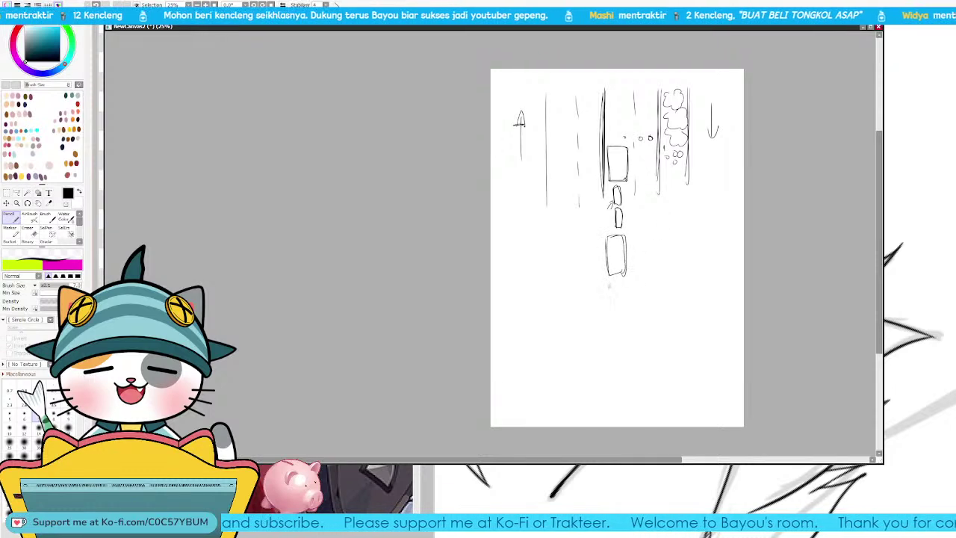
mouse_move(610, 288)
mouse_down()
mouse_move(614, 322)
mouse_move(627, 317)
mouse_up()
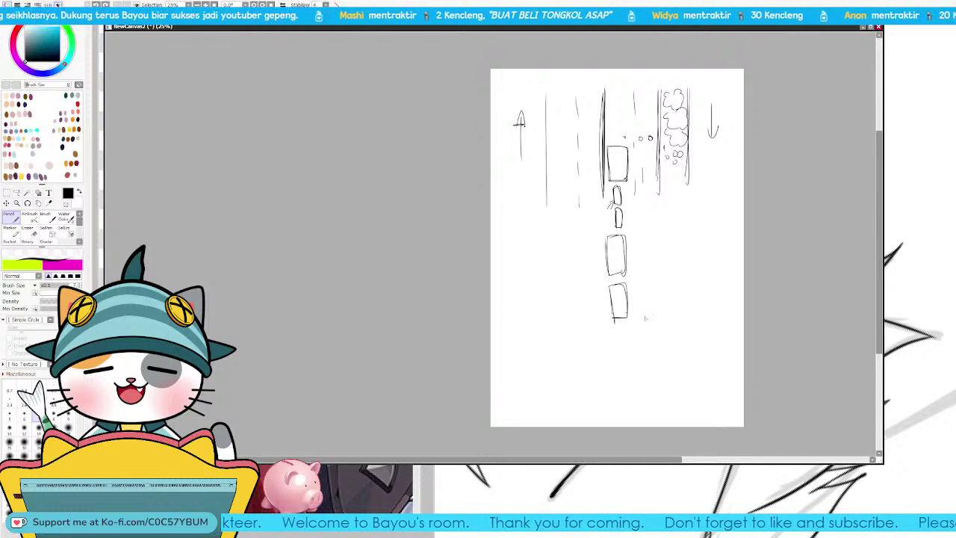
mouse_move(645, 336)
mouse_down()
mouse_move(646, 364)
mouse_move(663, 364)
mouse_move(649, 360)
mouse_move(651, 372)
mouse_move(656, 221)
mouse_up()
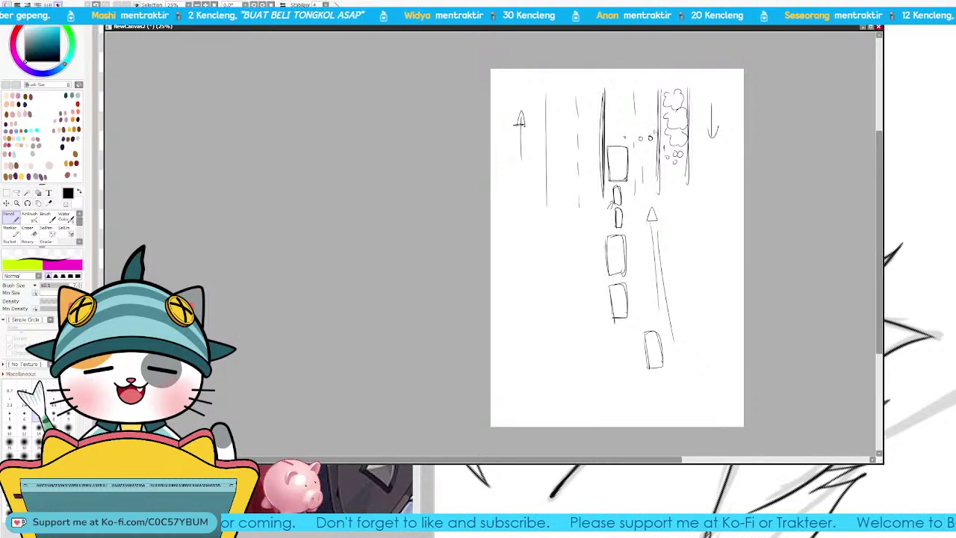
Step: Ring the circles in the right lane, add arrows around them, and sketch a box below them and a line beside the queue
mouse_move(633, 138)
mouse_down()
mouse_move(640, 147)
mouse_move(615, 139)
mouse_move(623, 138)
mouse_up()
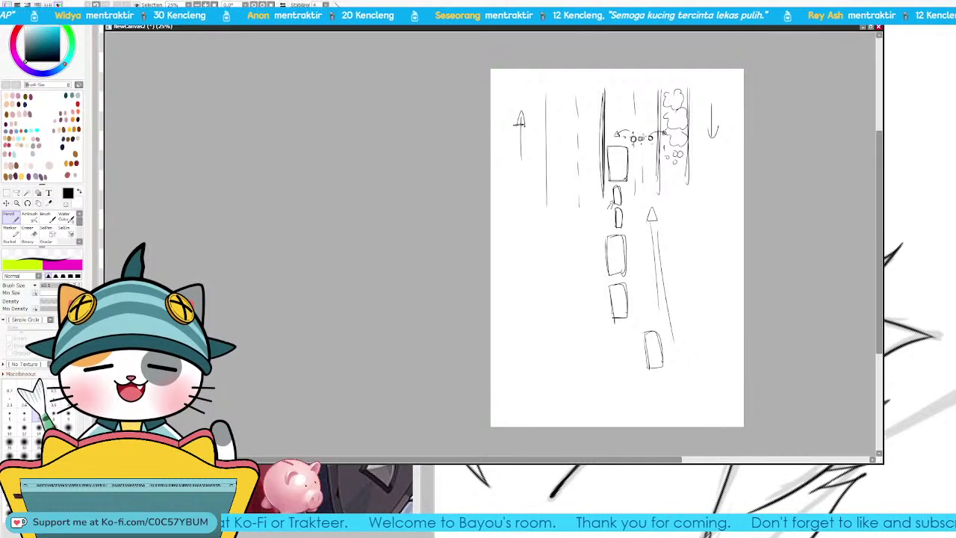
mouse_move(641, 131)
mouse_down()
mouse_move(636, 153)
mouse_move(652, 142)
mouse_up()
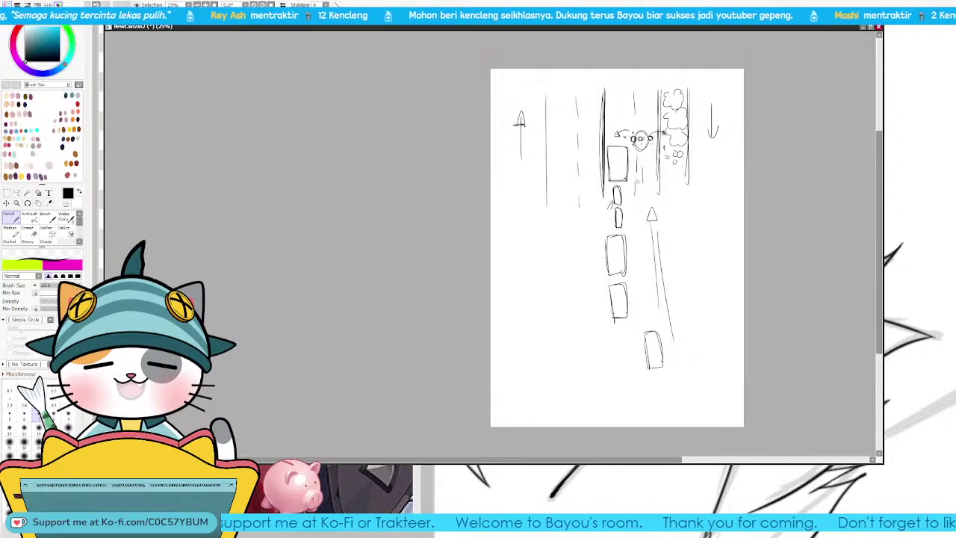
mouse_move(637, 156)
mouse_down()
mouse_move(654, 182)
mouse_move(637, 173)
mouse_move(639, 186)
mouse_up()
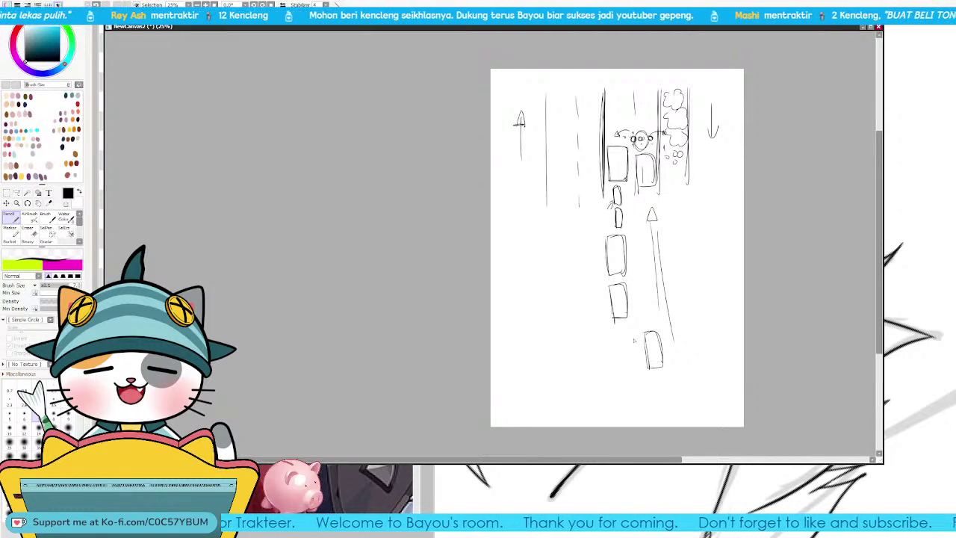
drag(640, 336, 638, 294)
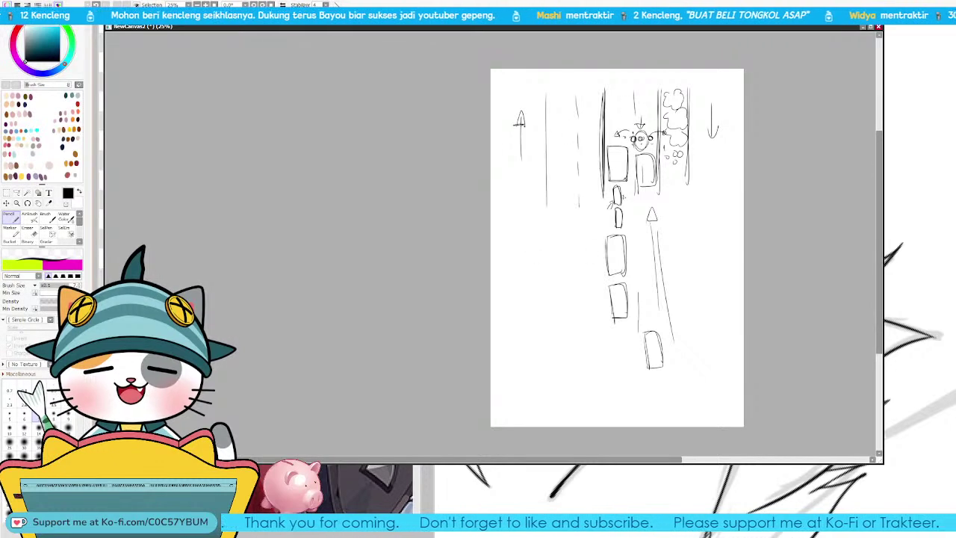
Step: Draw a smaller rectangle inside the front box, a long downward arrow beside the queue, and a curved path above the box
drag(612, 156, 612, 171)
drag(612, 156, 624, 169)
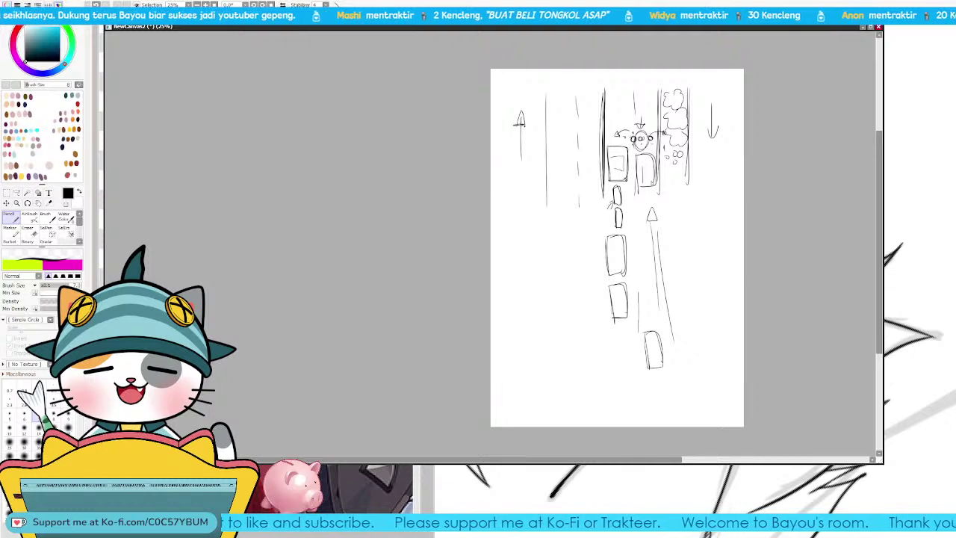
drag(628, 185, 635, 258)
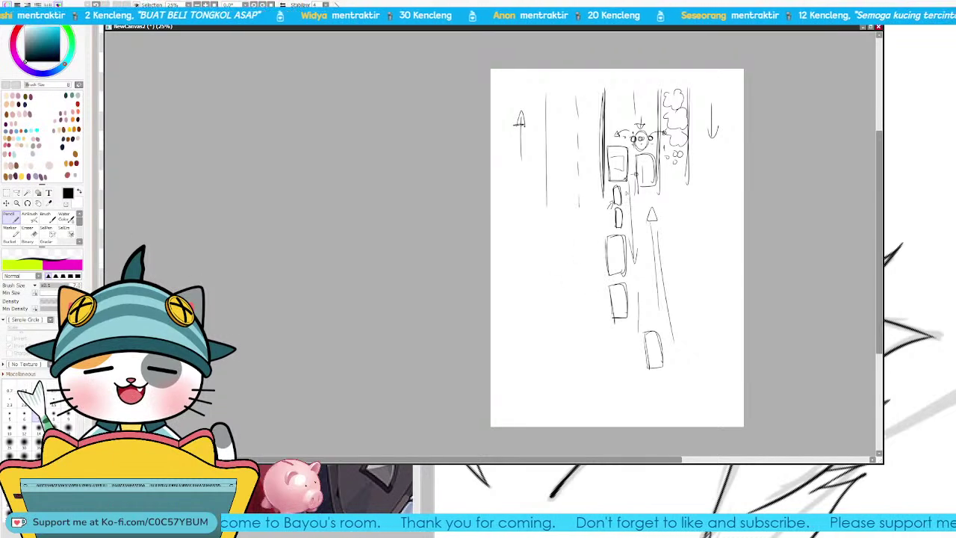
drag(618, 84, 613, 94)
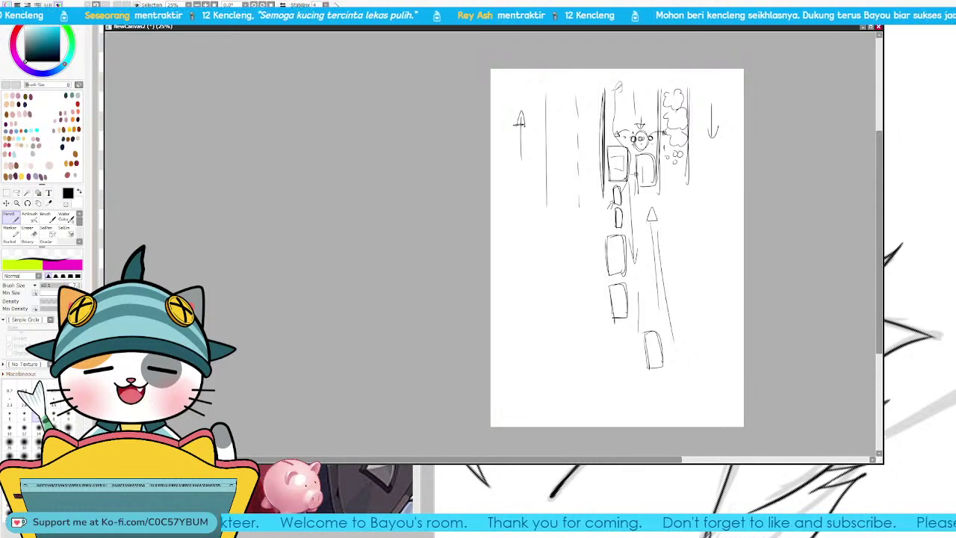
Step: Return to the wolf line-art canvas and switch to the Pen for inking the fur around the jaw and collar
key(d)
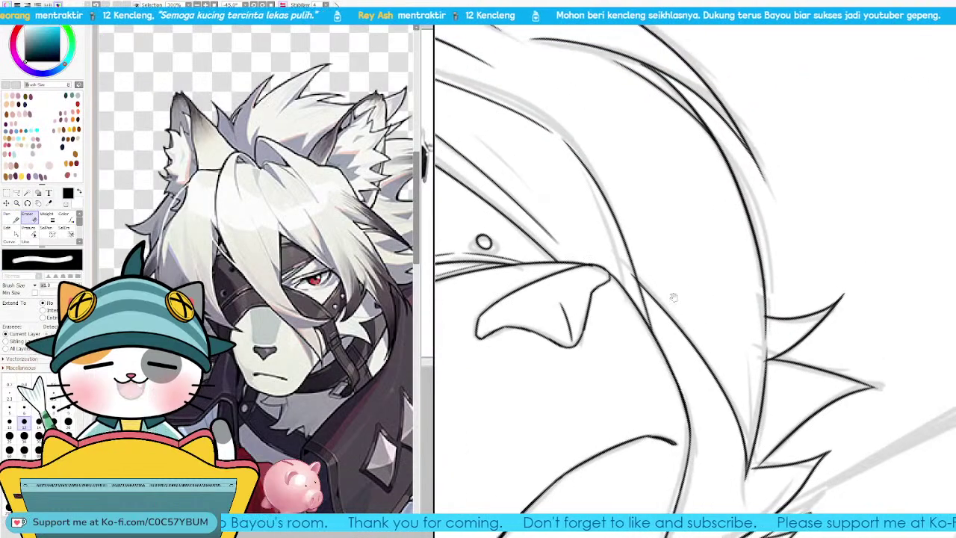
scroll(739, 292, down, 3)
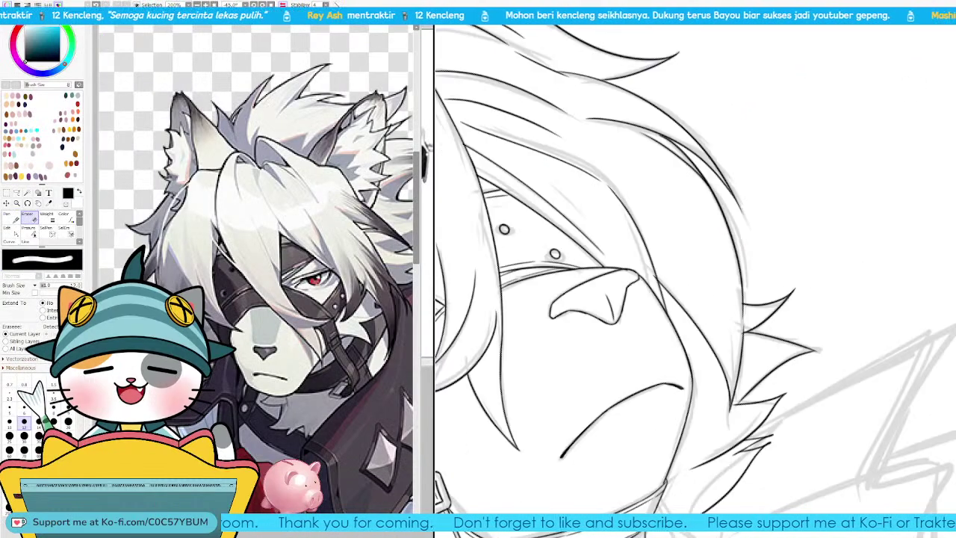
drag(726, 279, 854, 226)
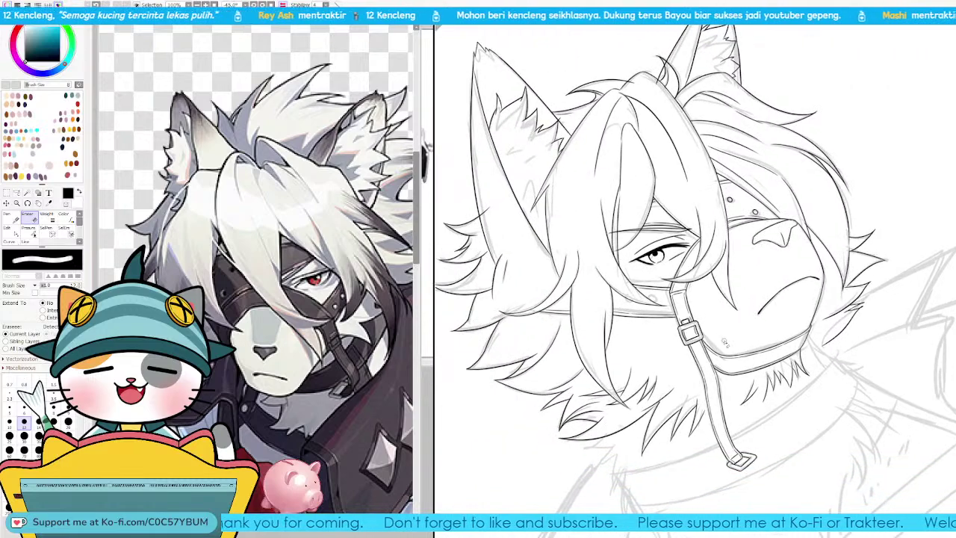
key(n)
mouse_move(803, 485)
mouse_down()
mouse_move(775, 357)
mouse_move(742, 380)
mouse_up()
mouse_move(825, 259)
mouse_down()
mouse_move(873, 242)
mouse_move(826, 285)
mouse_up()
key(h)
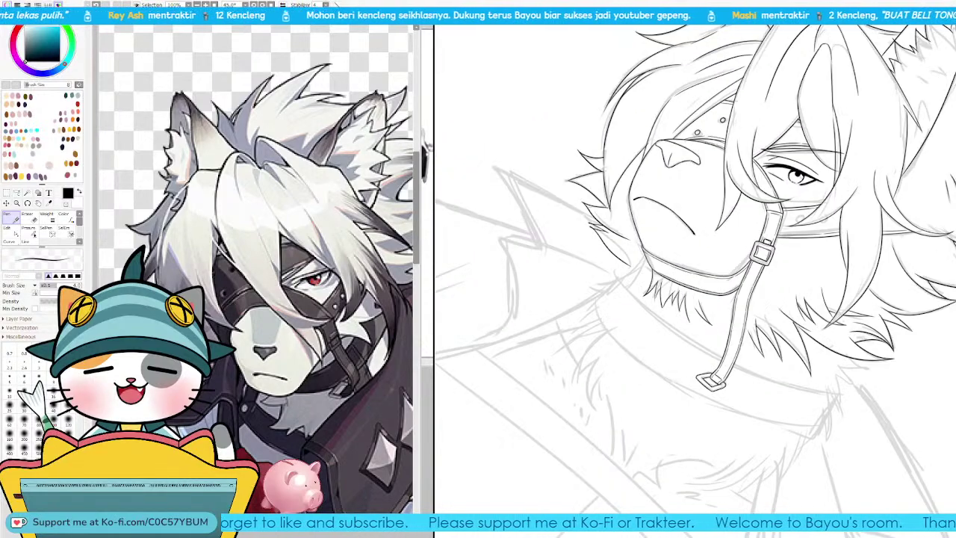
key(Delete)
key(Delete)
key(Page_Up)
mouse_move(609, 311)
mouse_down()
mouse_move(737, 290)
mouse_move(718, 313)
mouse_up()
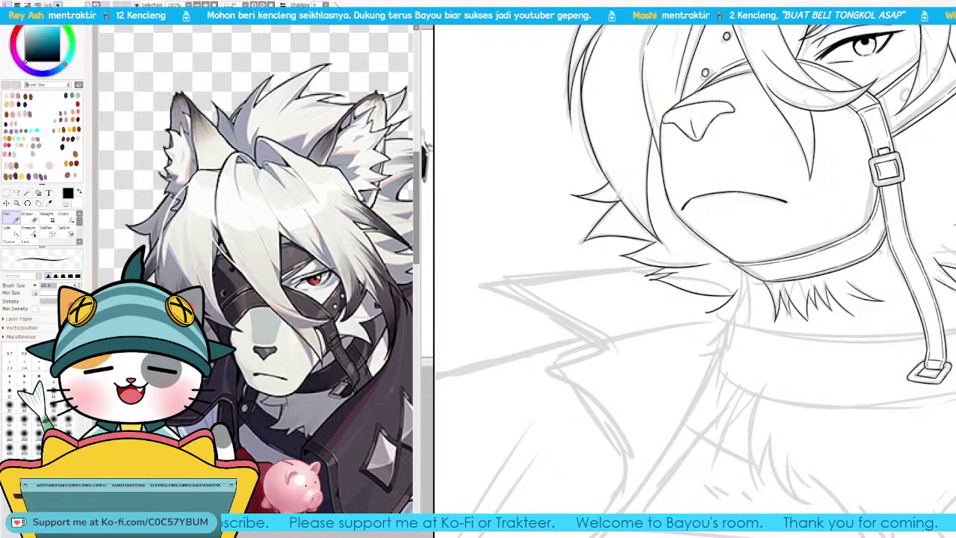
key(ctrl+z)
key(ctrl+z)
key(ctrl+z)
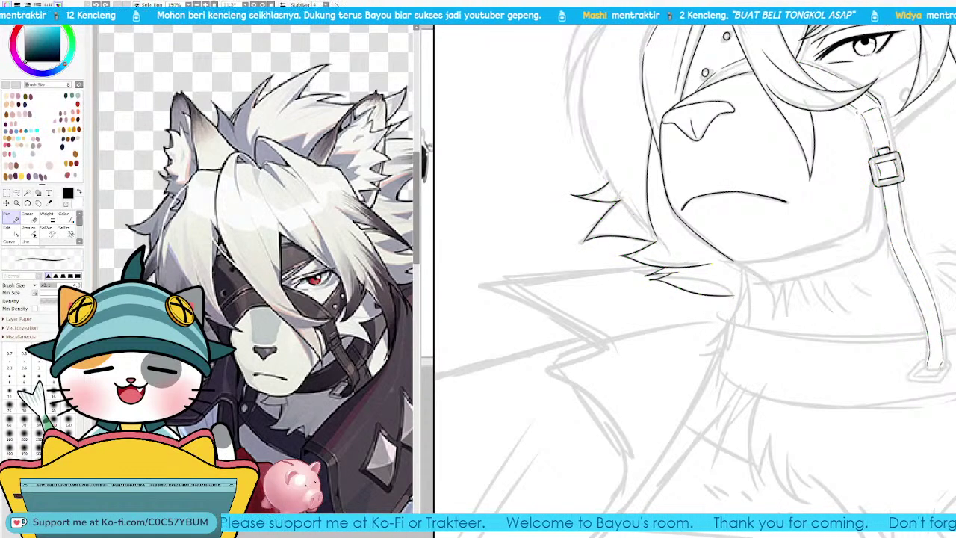
key(ctrl+z)
key(ctrl+z)
key(ctrl+z)
key(ctrl+z)
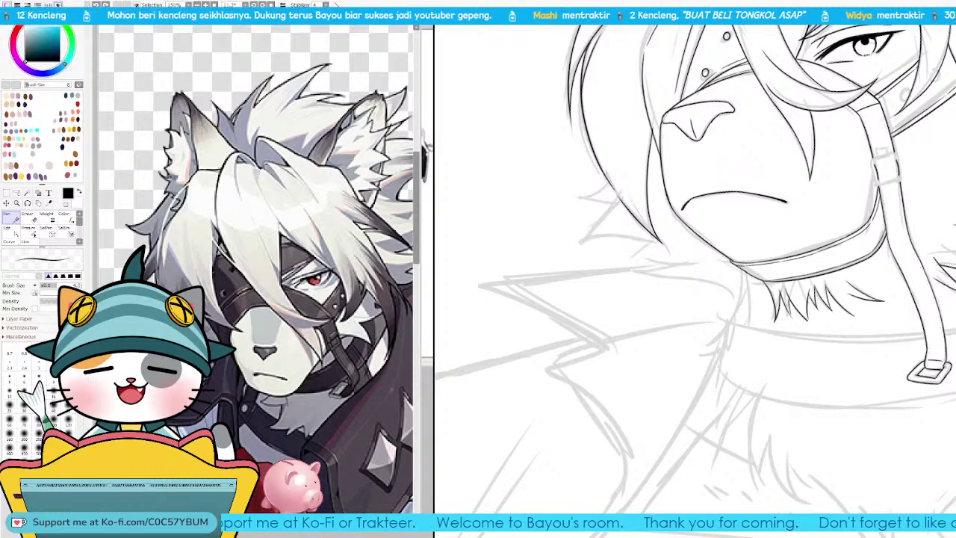
key(ctrl+y)
key(ctrl+y)
key(ctrl+y)
key(ctrl+y)
key(Home)
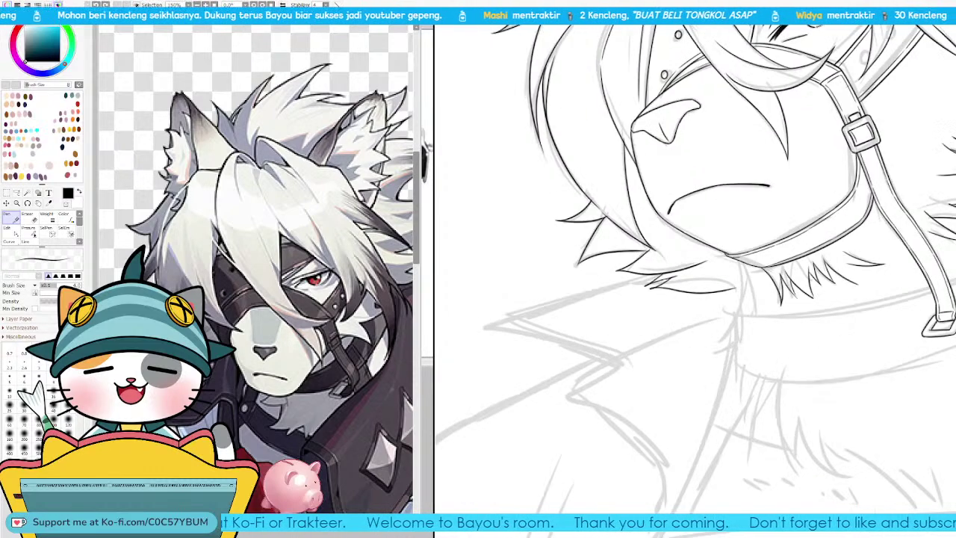
Step: Ink a cluster of short, pointed fur spikes beneath the jaw, between the outer cheek fur and the chin tuft
drag(805, 277, 745, 294)
drag(679, 296, 647, 327)
mouse_move(647, 328)
mouse_down()
mouse_move(686, 320)
mouse_move(680, 337)
mouse_move(692, 322)
mouse_up()
drag(692, 322, 698, 340)
drag(772, 350, 717, 376)
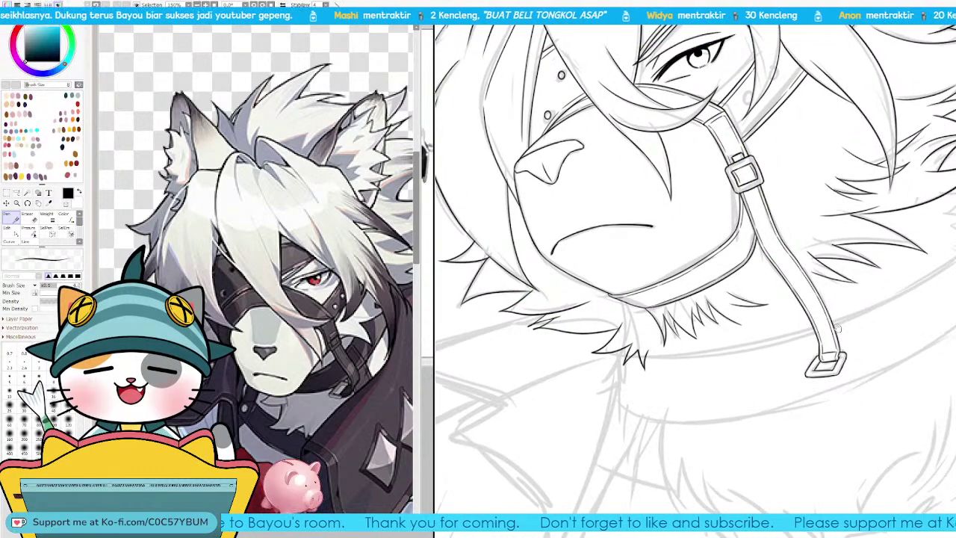
Step: Ink a pointed fur strand along the lower outer edge of the cheek fur, undoing misplaced strokes
drag(838, 327, 681, 386)
drag(793, 252, 827, 240)
key(ctrl+z)
key(ctrl+z)
key(ctrl+z)
drag(827, 239, 801, 277)
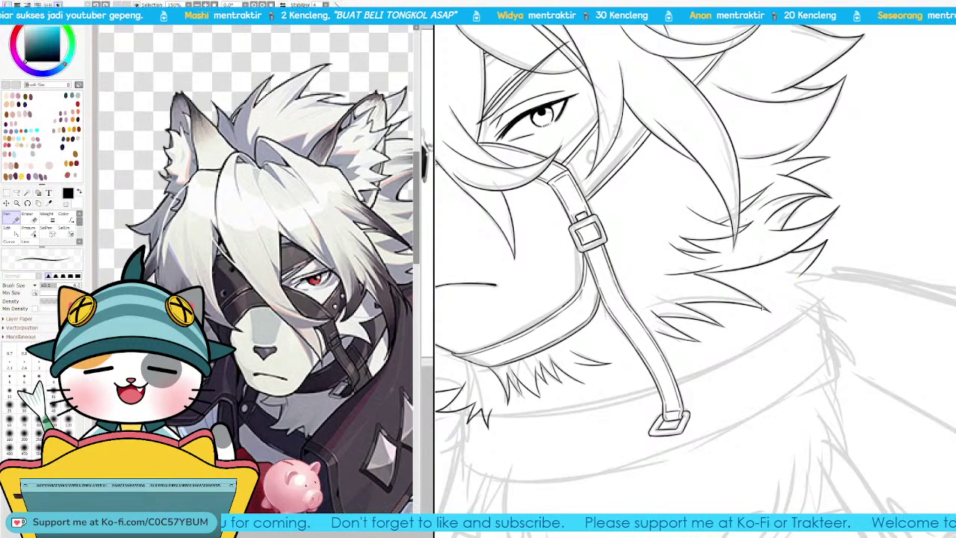
Step: Check the cheek fur in the mirrored view and ink a short fur stroke below its lowest tip
key(h)
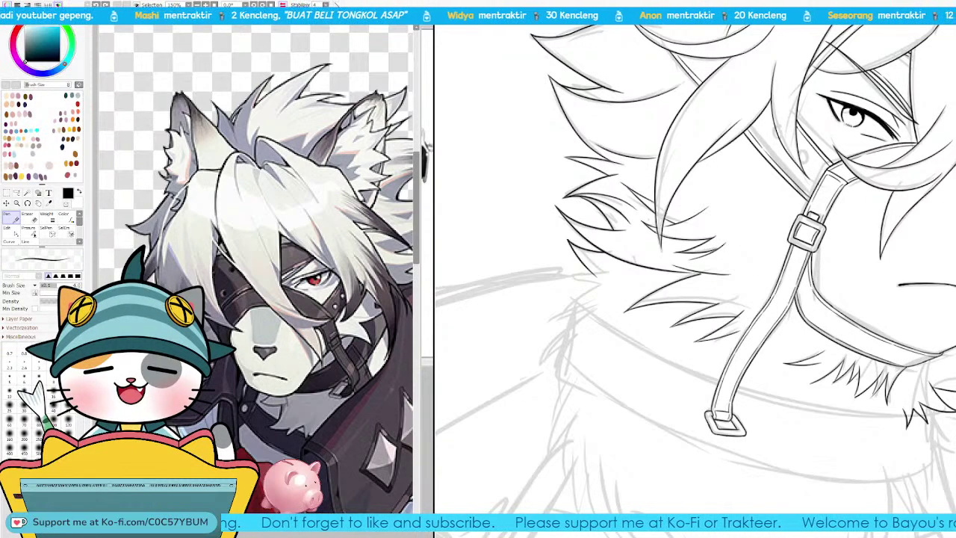
key(h)
key(h)
key(h)
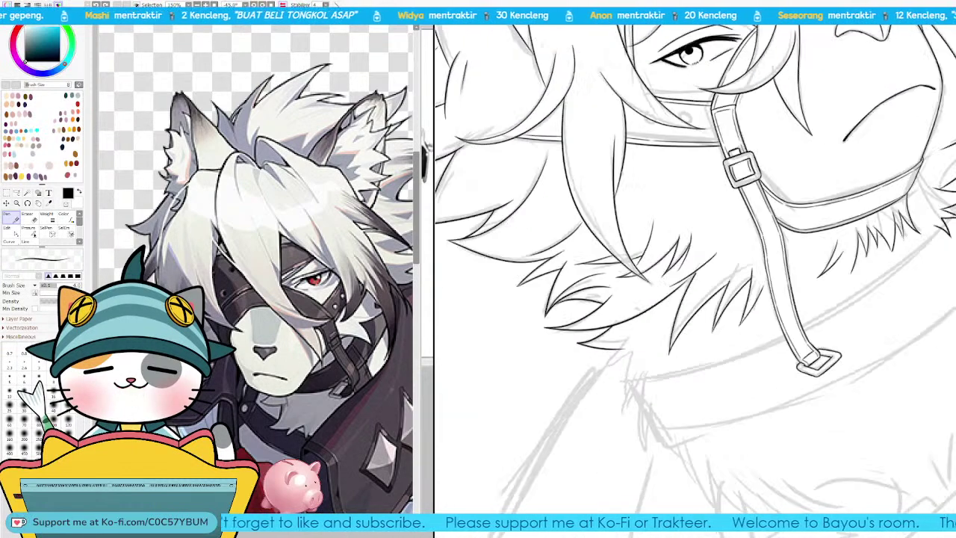
drag(611, 374, 705, 330)
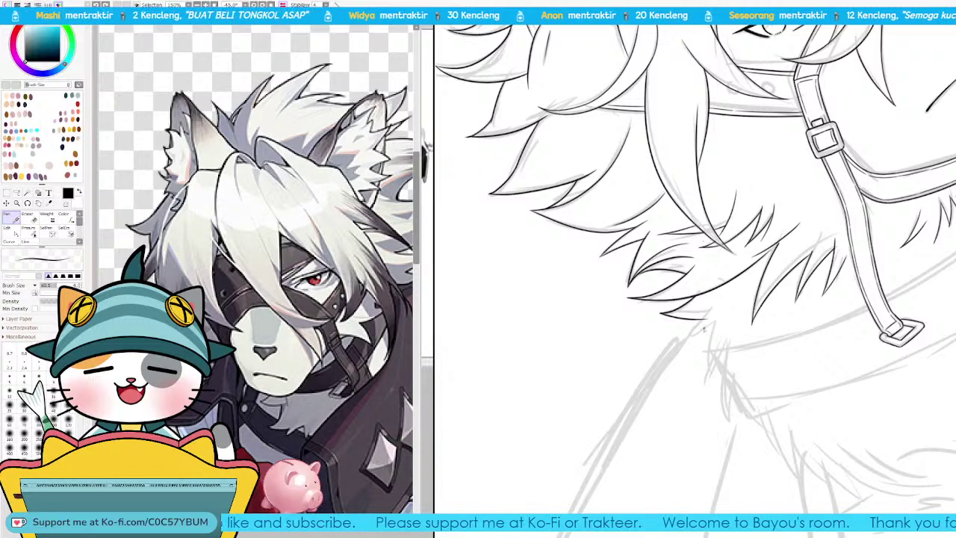
key(e)
key(n)
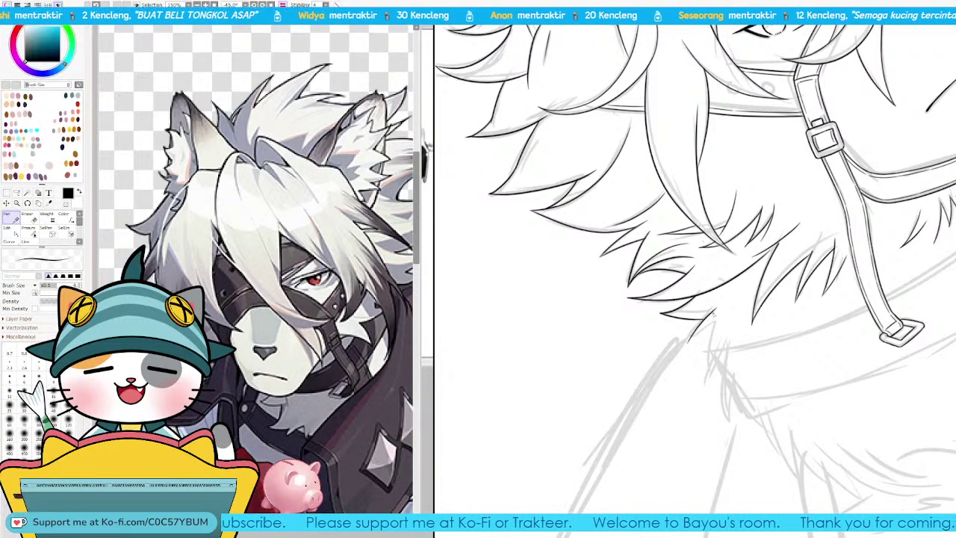
Step: Ink jagged fur spikes under the cheek where it meets the end of the collar, redrawing misplaced strokes
mouse_move(691, 340)
mouse_down()
mouse_move(707, 321)
mouse_move(710, 329)
mouse_up()
key(ctrl+z)
mouse_move(704, 343)
mouse_down()
mouse_move(718, 327)
mouse_move(702, 363)
mouse_move(732, 338)
mouse_up()
key(ctrl+z)
key(ctrl+z)
key(ctrl+z)
key(ctrl+z)
key(ctrl+z)
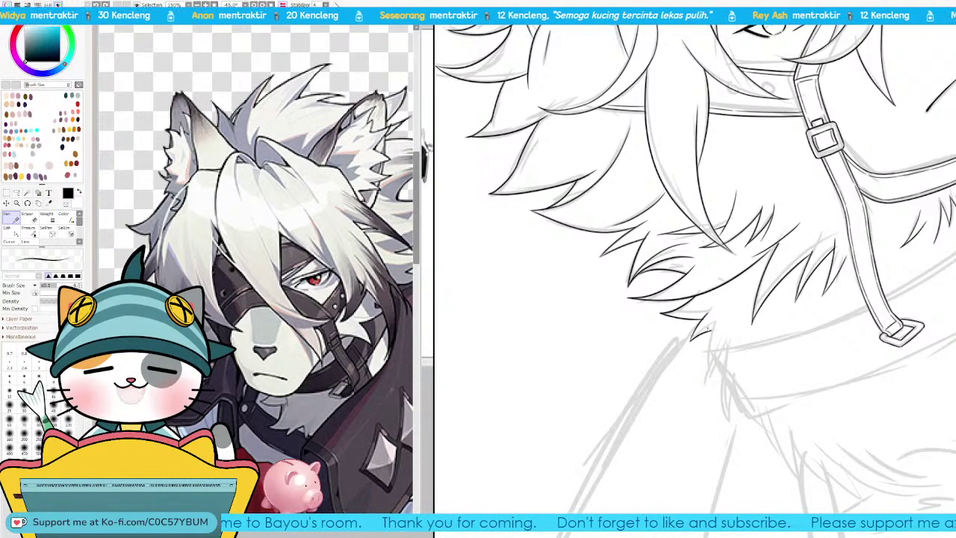
mouse_move(712, 328)
mouse_down()
mouse_move(704, 360)
mouse_move(737, 333)
mouse_move(744, 354)
mouse_up()
drag(743, 354, 752, 333)
drag(834, 359, 638, 371)
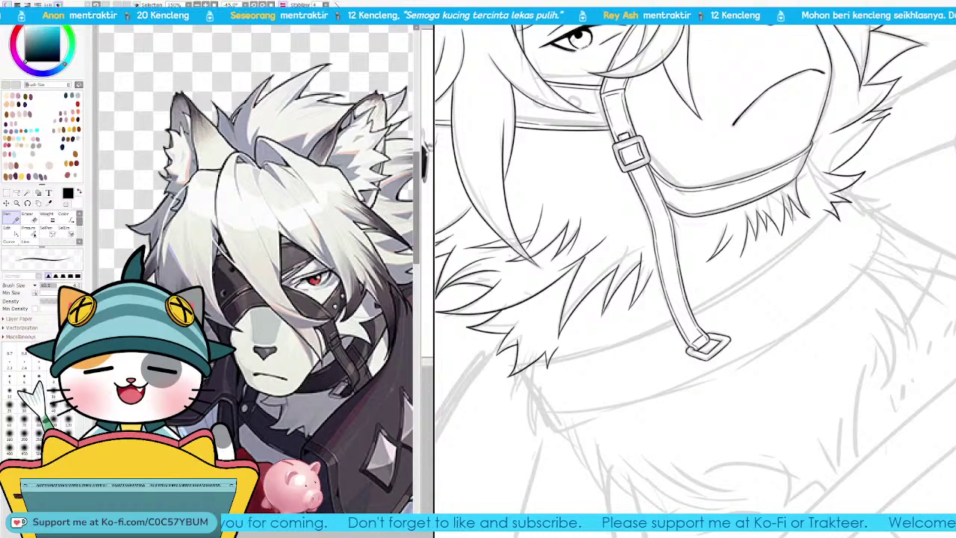
key(Delete)
key(Delete)
key(Delete)
key(Delete)
key(Delete)
key(Delete)
key(Delete)
key(Delete)
key(Delete)
key(Delete)
key(Delete)
key(Delete)
key(Delete)
key(Delete)
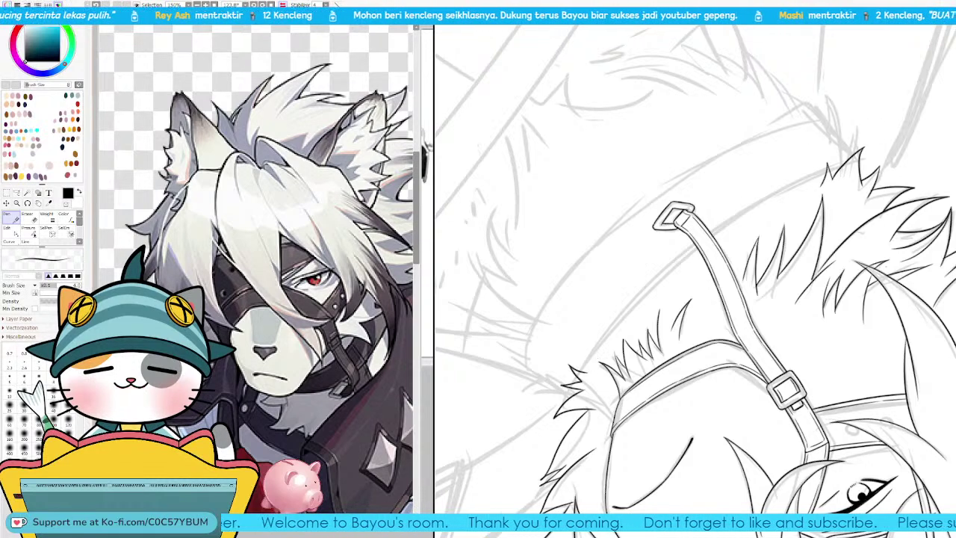
key(Delete)
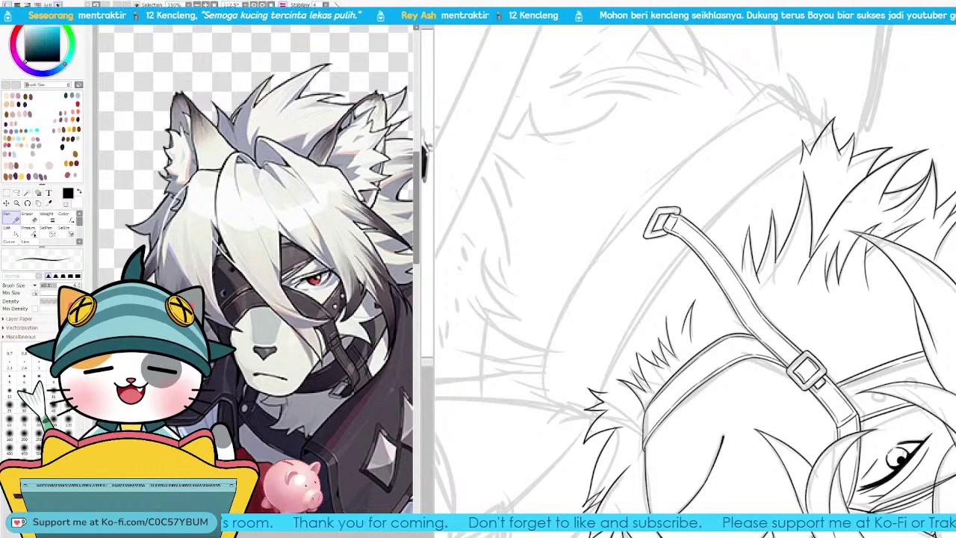
Step: Switch to the blank sketch canvas and draw two long parallel vertical lines and a small downward arrow near the page's bottom
key(ctrl+Tab)
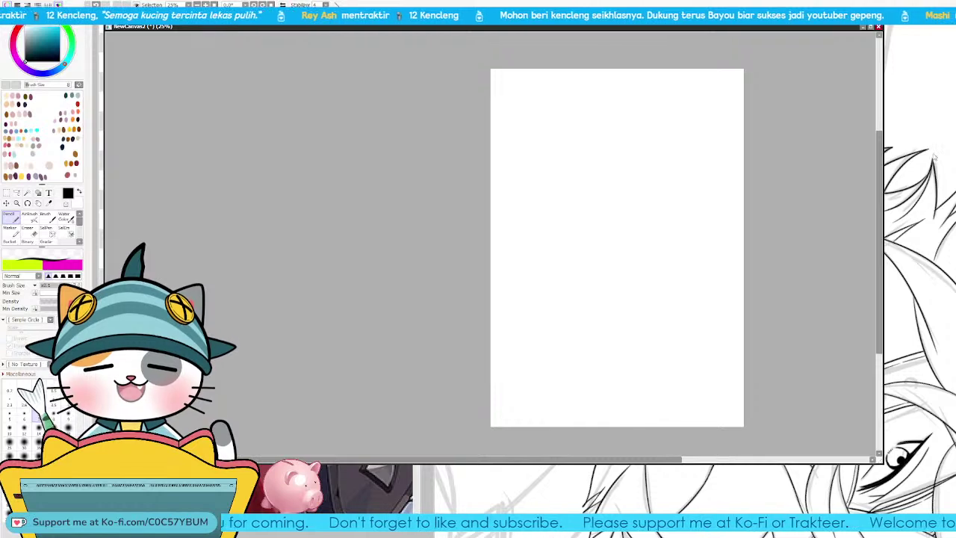
drag(649, 151, 646, 345)
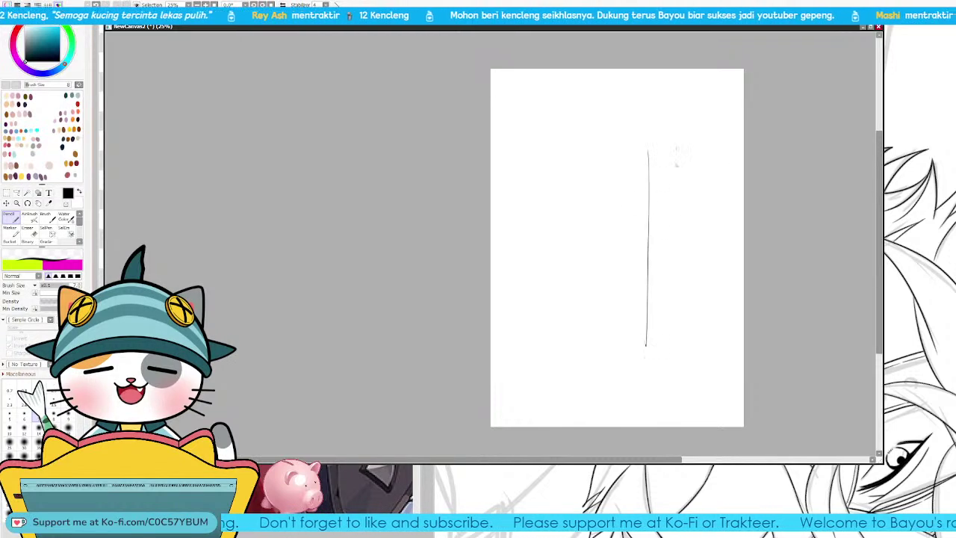
drag(676, 149, 678, 342)
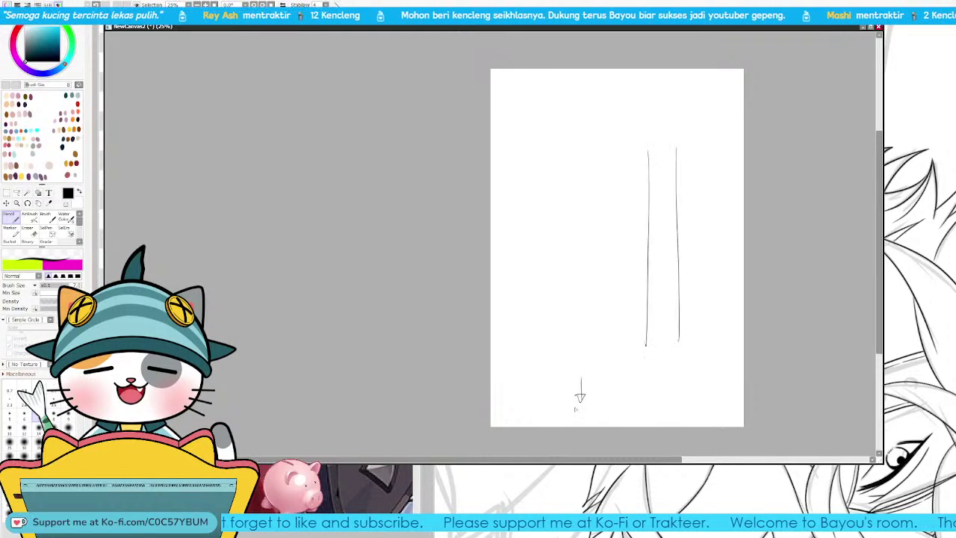
Step: Draw a small upward arrow near the page's top and handwrite "Depok" beside it
drag(580, 125, 584, 108)
drag(576, 109, 594, 102)
key(ctrl+z)
key(ctrl+z)
drag(598, 99, 604, 104)
drag(604, 96, 605, 99)
drag(609, 97, 610, 100)
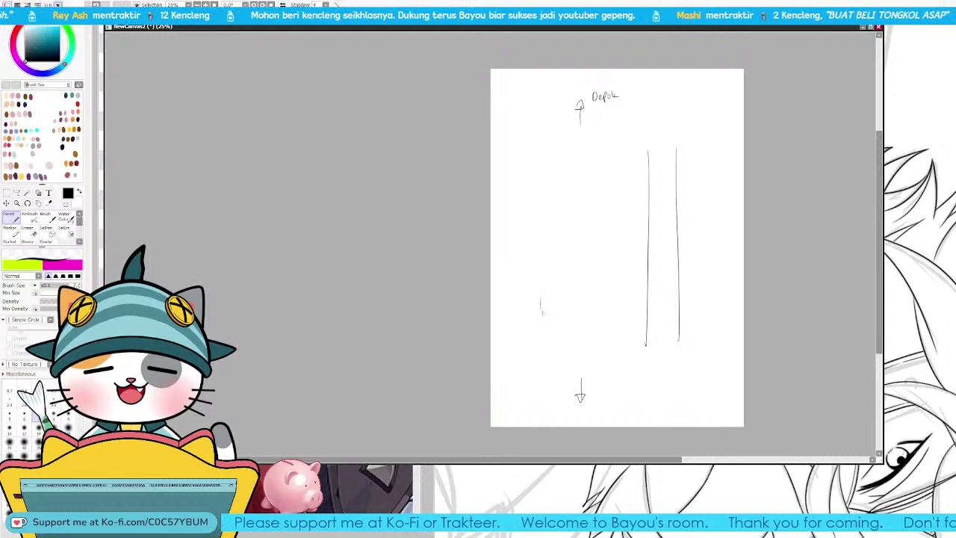
Step: Sketch four upright ovals beside the parallel lines, a row of small circles above them, and a long arrow pointing left
mouse_move(542, 294)
mouse_down()
mouse_move(540, 310)
mouse_move(543, 294)
mouse_move(571, 276)
mouse_up()
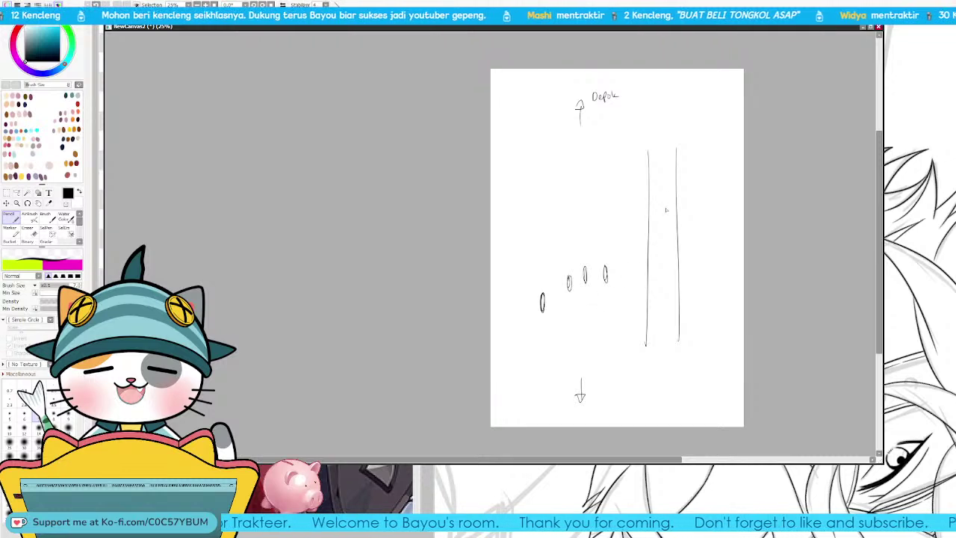
drag(661, 211, 626, 210)
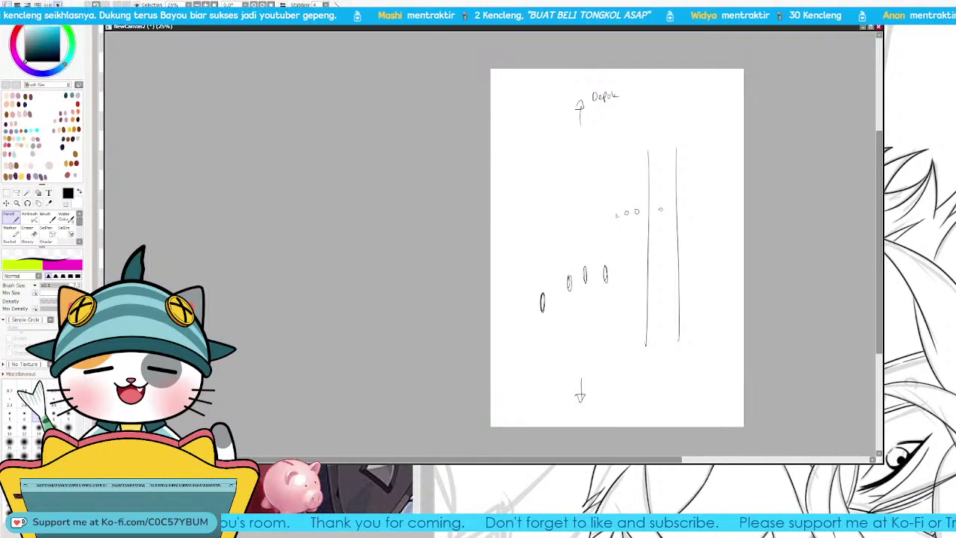
drag(609, 203, 553, 210)
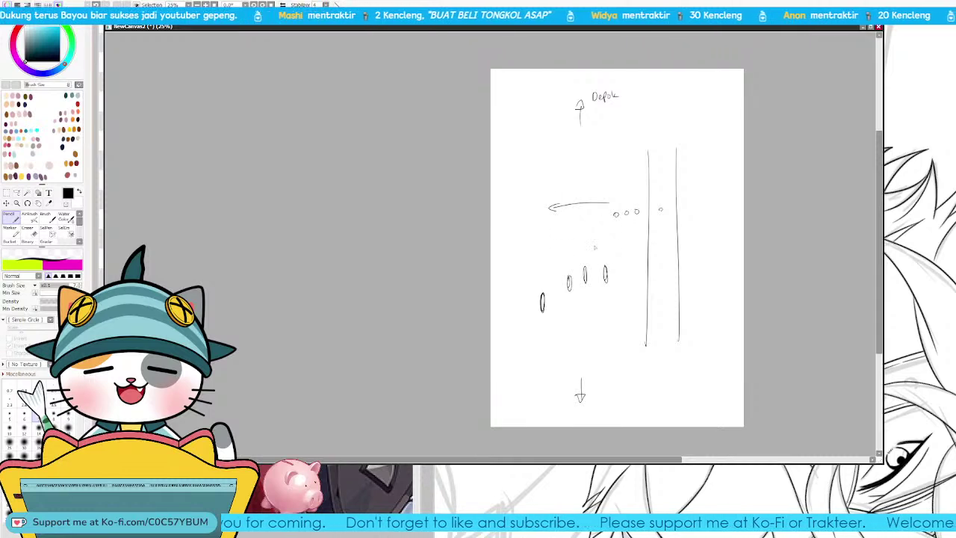
Step: Add a curved arc below the ovals, a dark circle under the long arrow, and arrows leading upward from the ovals
mouse_move(569, 297)
mouse_down()
mouse_move(589, 304)
mouse_move(604, 295)
mouse_up()
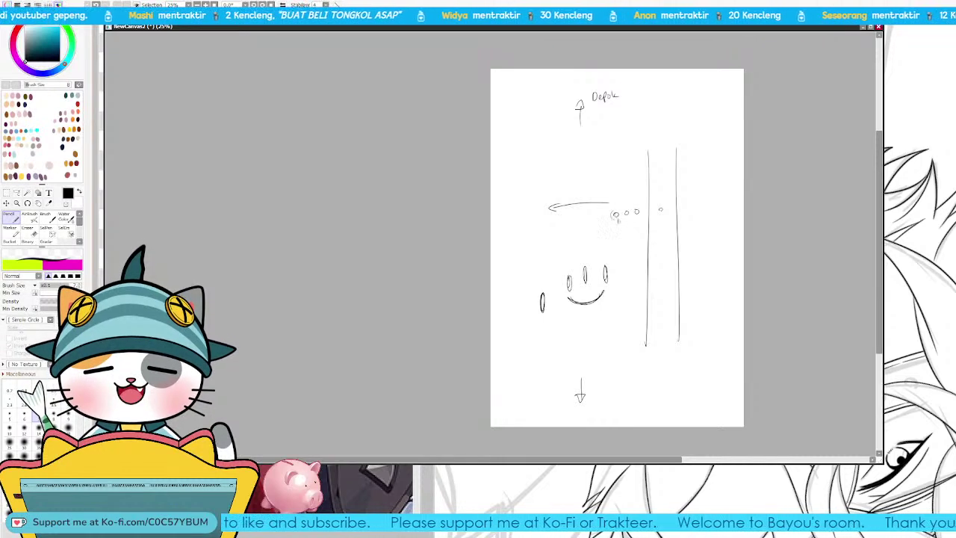
drag(583, 216, 586, 223)
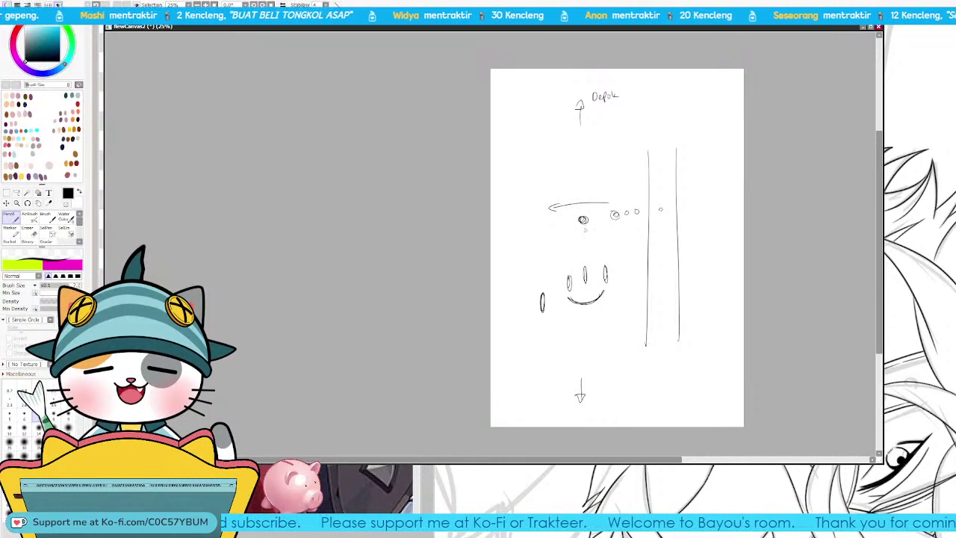
drag(560, 290, 566, 286)
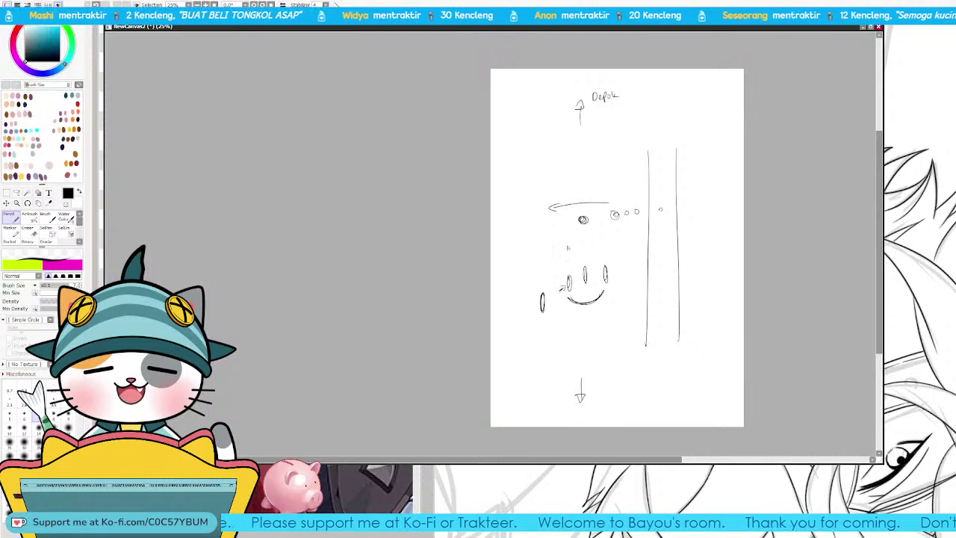
drag(544, 220, 547, 233)
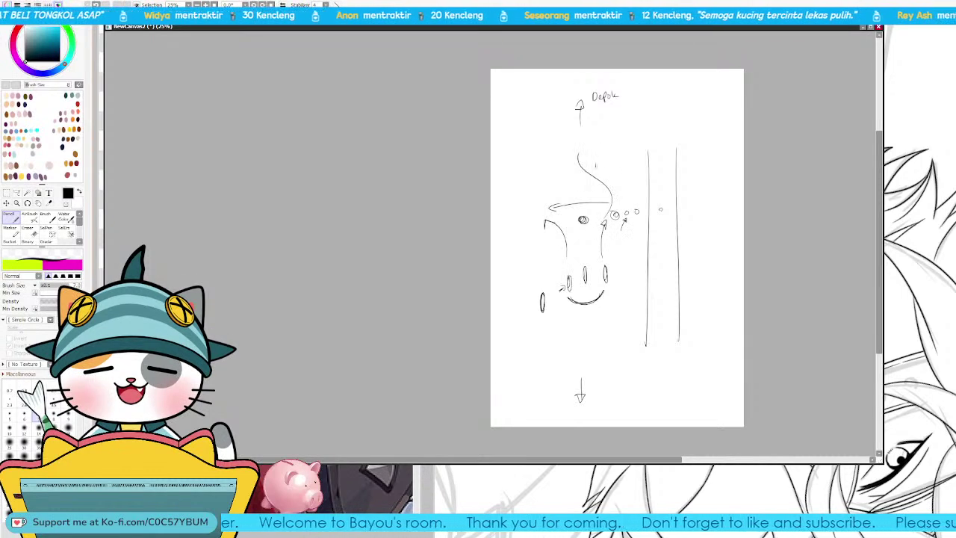
drag(581, 217, 587, 220)
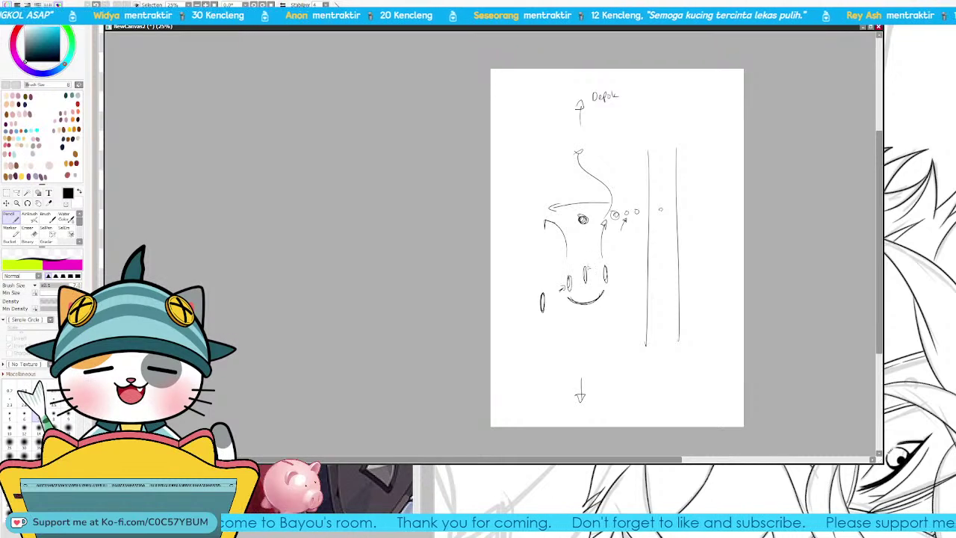
drag(586, 267, 588, 232)
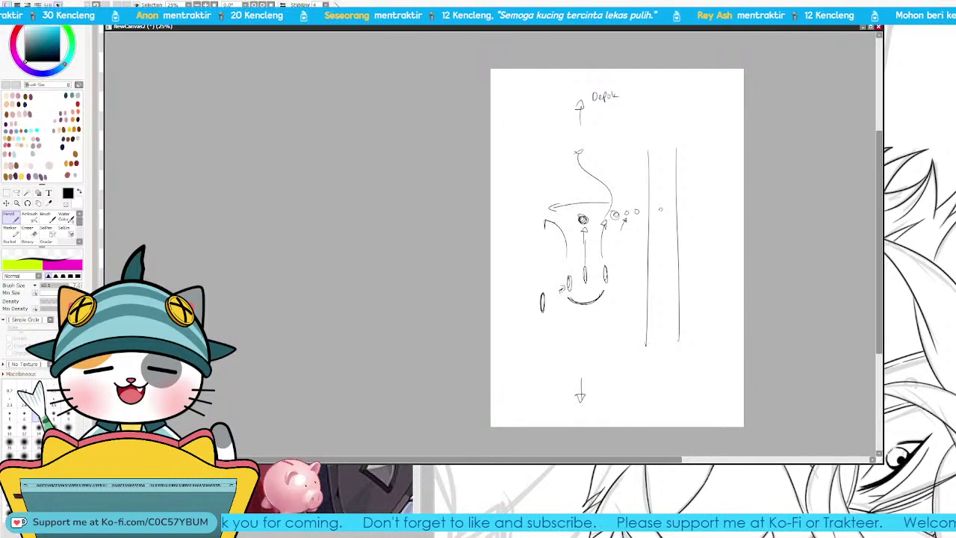
Step: Return to the wolf drawing and ink the collar's long lower edge in two joined strokes, redrawing misplaced ones
click(863, 28)
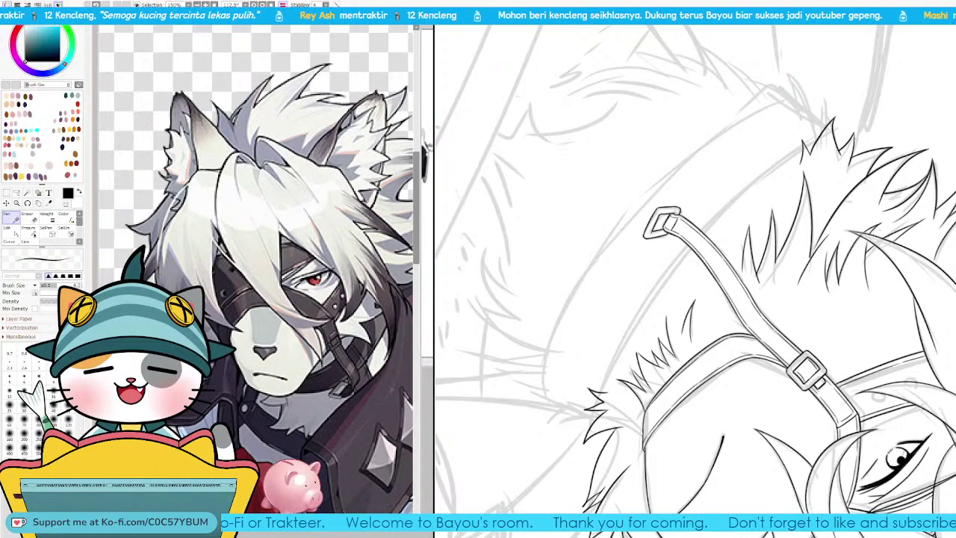
key(Page_Down)
scroll(701, 275, up, 3)
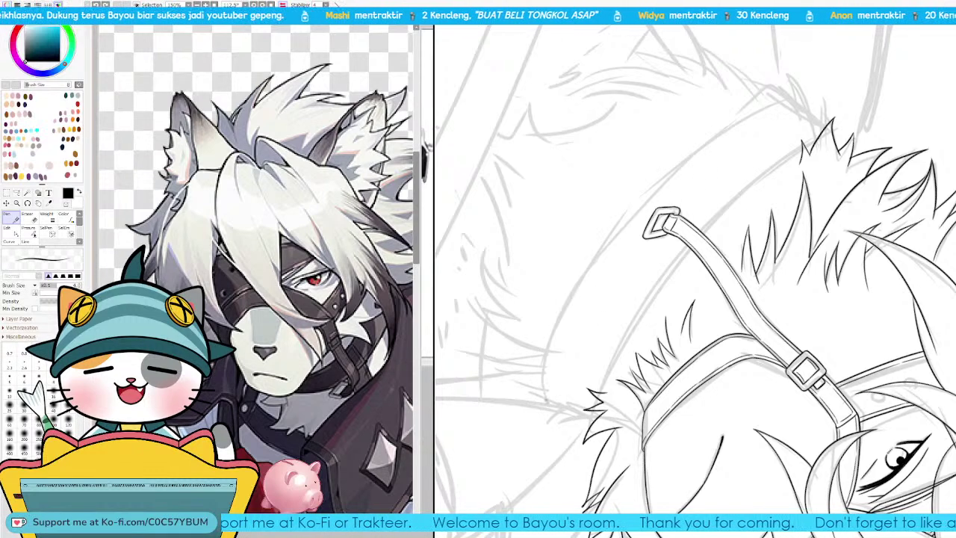
mouse_move(546, 404)
mouse_down()
mouse_move(590, 263)
mouse_move(711, 150)
mouse_up()
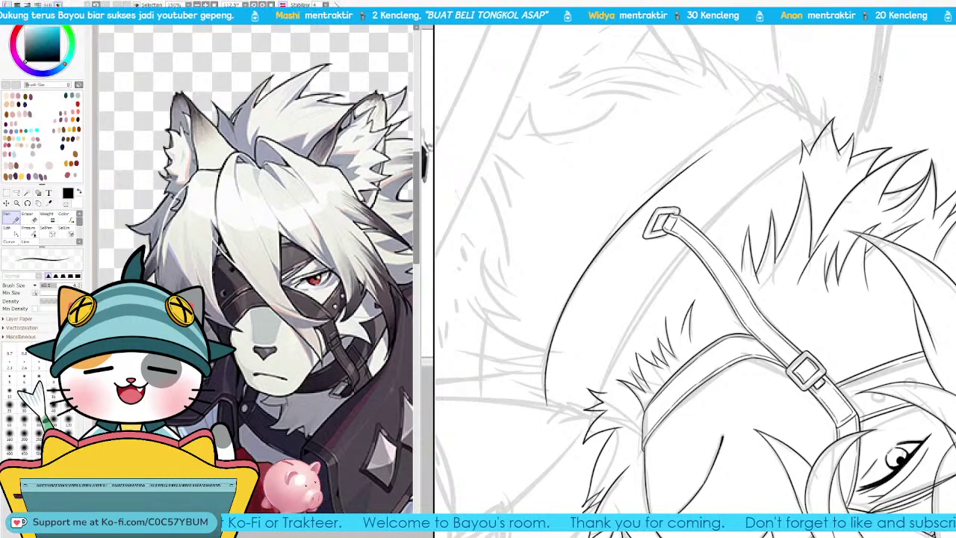
key(ctrl+z)
mouse_move(547, 401)
mouse_down()
mouse_move(546, 383)
mouse_move(687, 151)
mouse_move(687, 227)
mouse_up()
key(Delete)
key(Delete)
key(Delete)
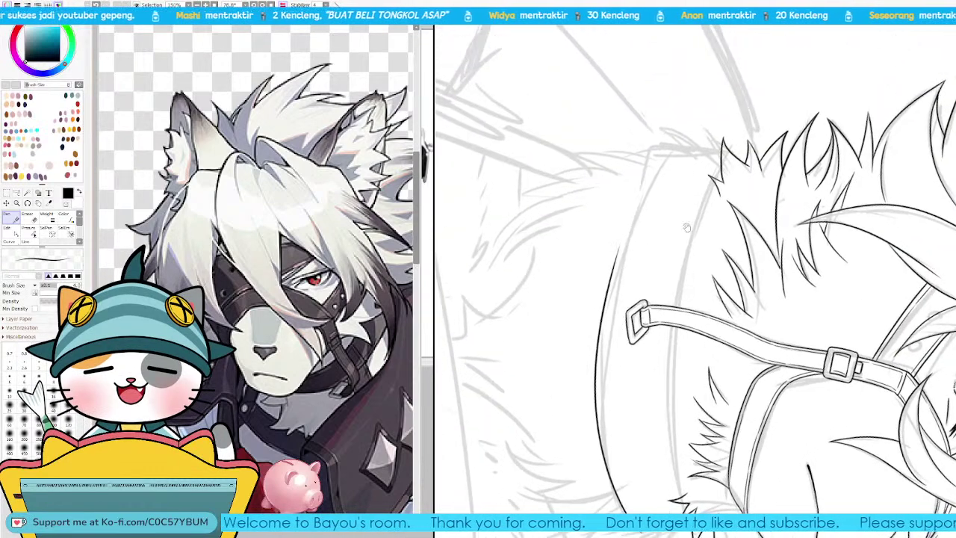
drag(661, 150, 610, 267)
key(ctrl+z)
drag(666, 151, 609, 291)
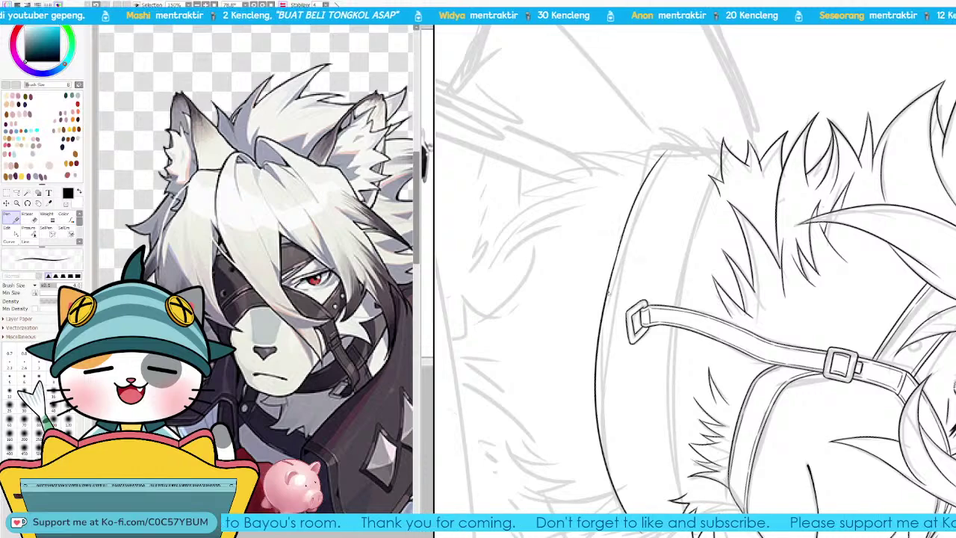
Step: Adjust the curve of the collar's lower edge so that its joined strokes flow smoothly
key(Delete)
key(Delete)
key(Delete)
key(Delete)
key(Delete)
key(Delete)
key(Delete)
key(Delete)
key(Delete)
key(Delete)
key(Delete)
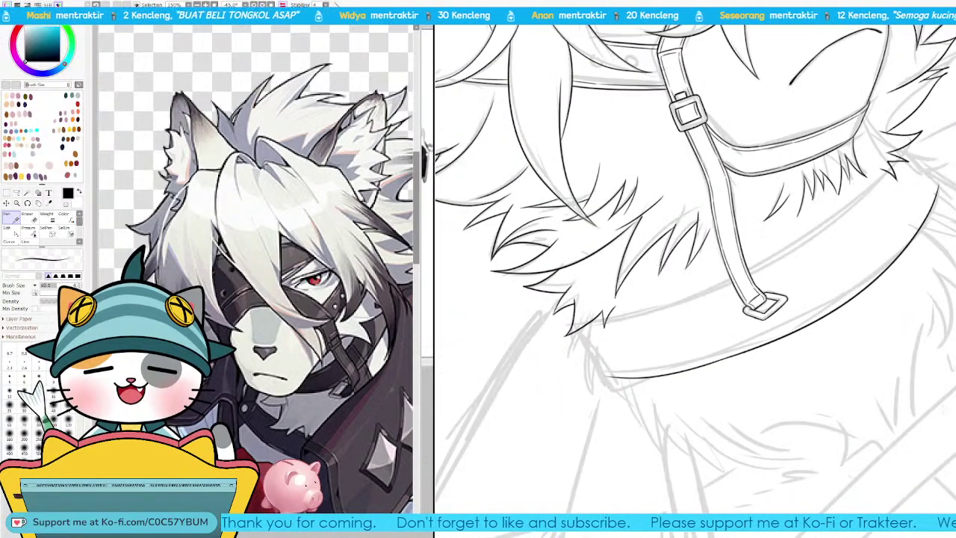
key(Delete)
key(Delete)
key(Delete)
key(Delete)
key(Delete)
key(Delete)
key(Delete)
key(Delete)
key(Delete)
key(Delete)
key(Delete)
key(Delete)
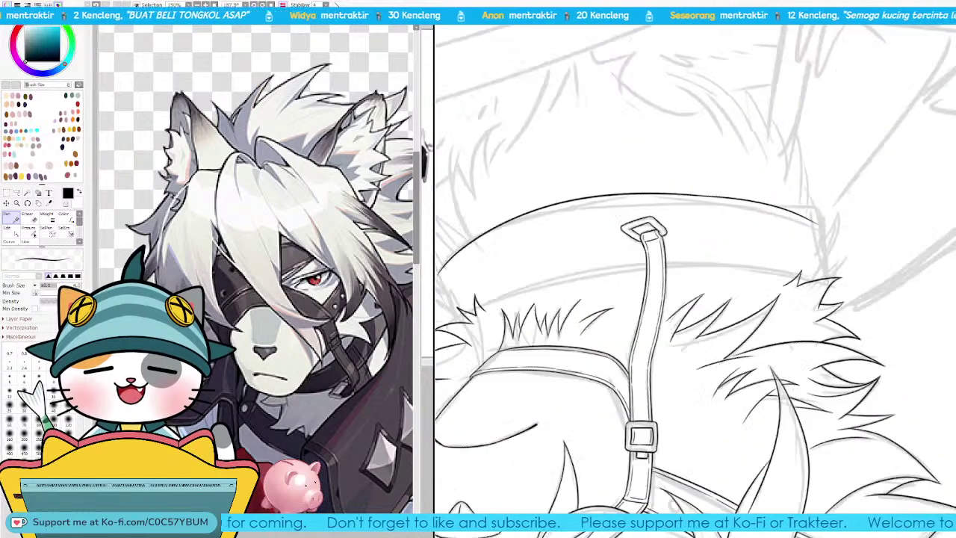
drag(561, 207, 571, 218)
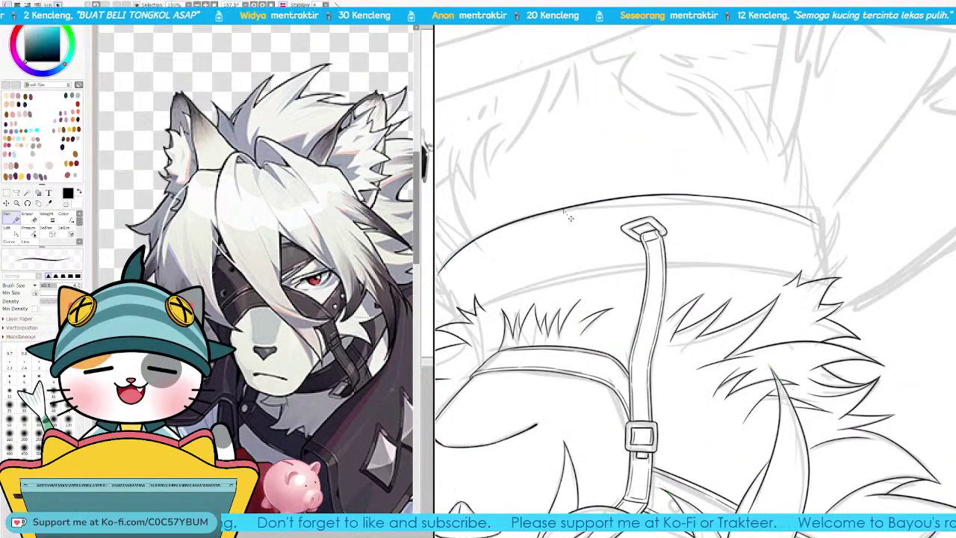
mouse_move(691, 197)
mouse_down()
mouse_move(697, 205)
mouse_move(673, 199)
mouse_up()
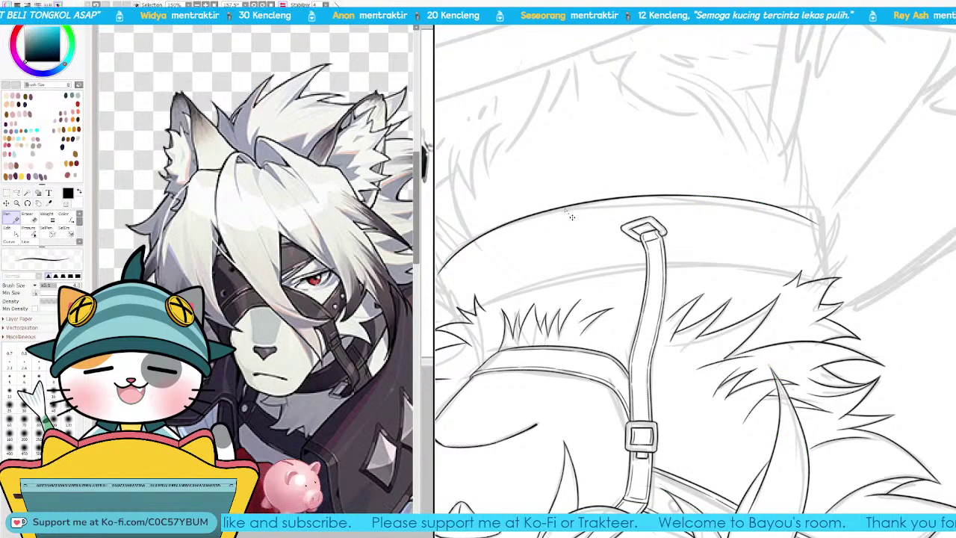
Step: Ink the collar's upper edge from the chin fur across the hanging strap to the cheek fur
key(Delete)
key(Delete)
key(Delete)
key(Delete)
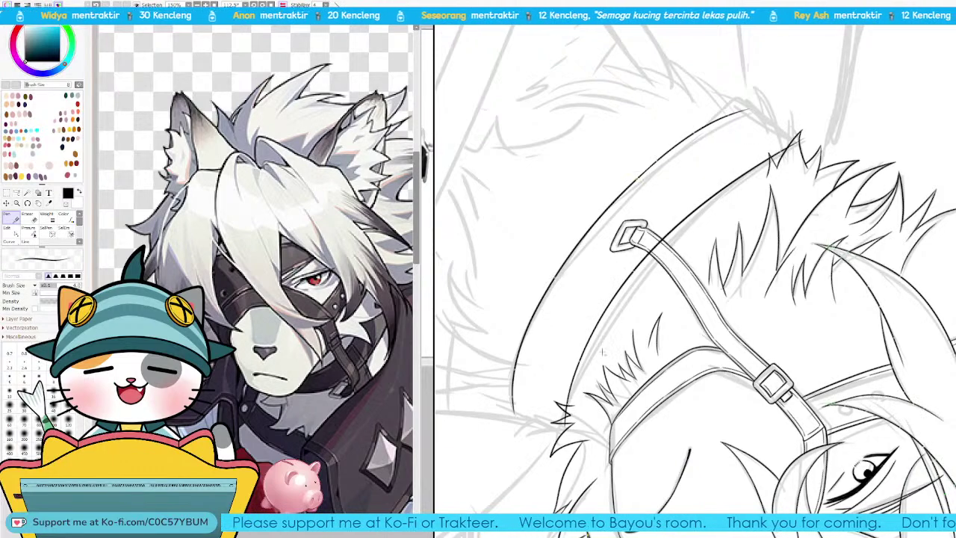
key(Delete)
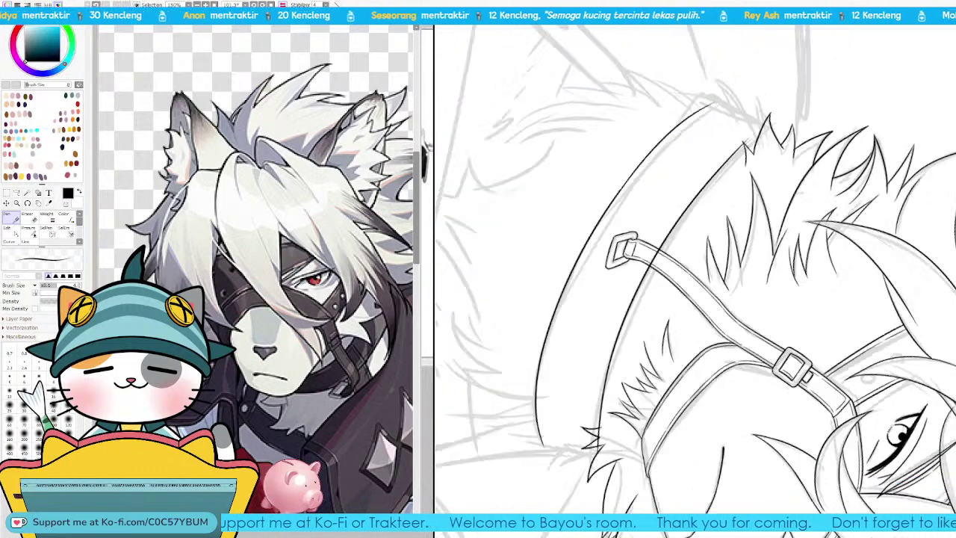
key(Page_Up)
key(Page_Up)
drag(735, 164, 688, 351)
drag(753, 182, 773, 175)
drag(630, 321, 786, 166)
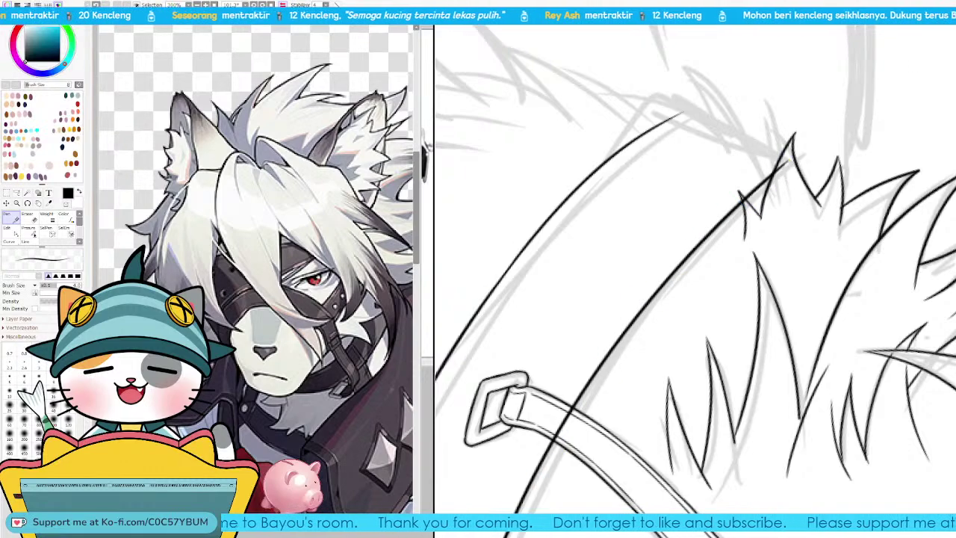
Step: Ink the short back end of the collar below the cheek fur, joining both long edges, and trim the corner
key(End)
key(Delete)
key(Delete)
key(Delete)
key(Delete)
key(Delete)
key(Delete)
key(Delete)
key(Delete)
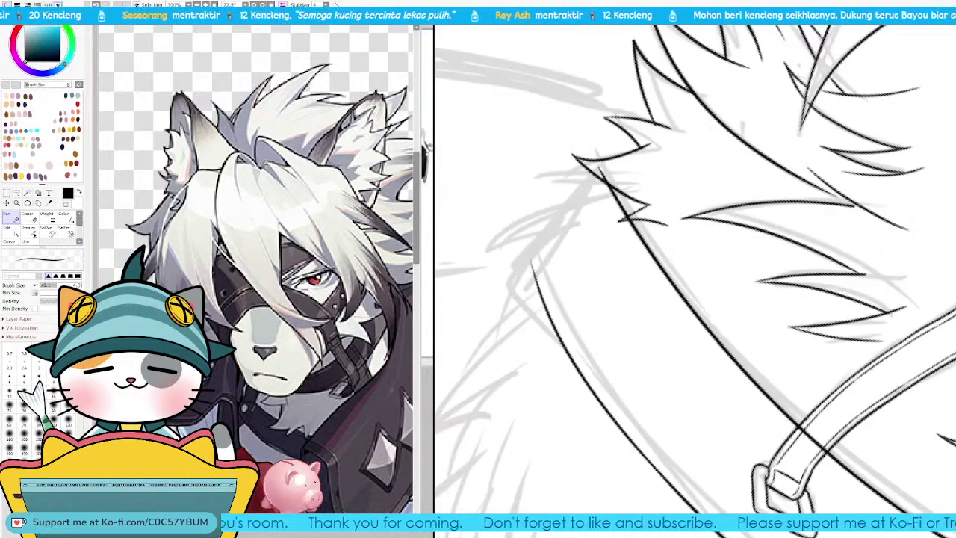
drag(638, 261, 667, 301)
drag(590, 305, 652, 218)
key(ctrl+z)
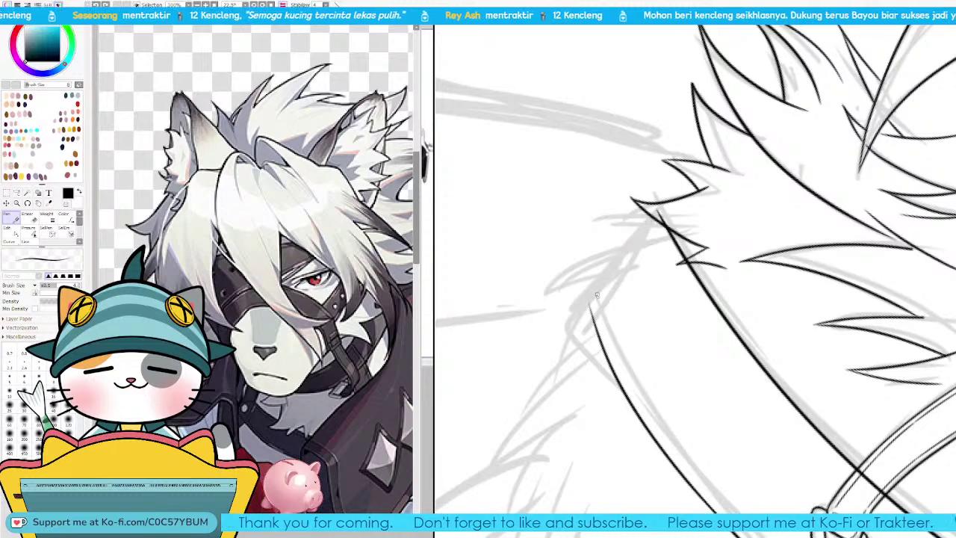
drag(590, 304, 655, 215)
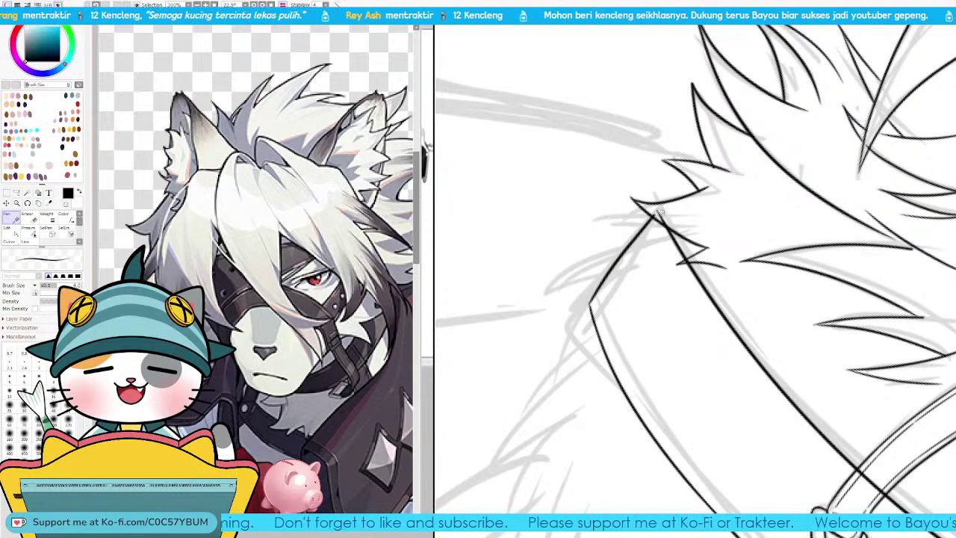
key(e)
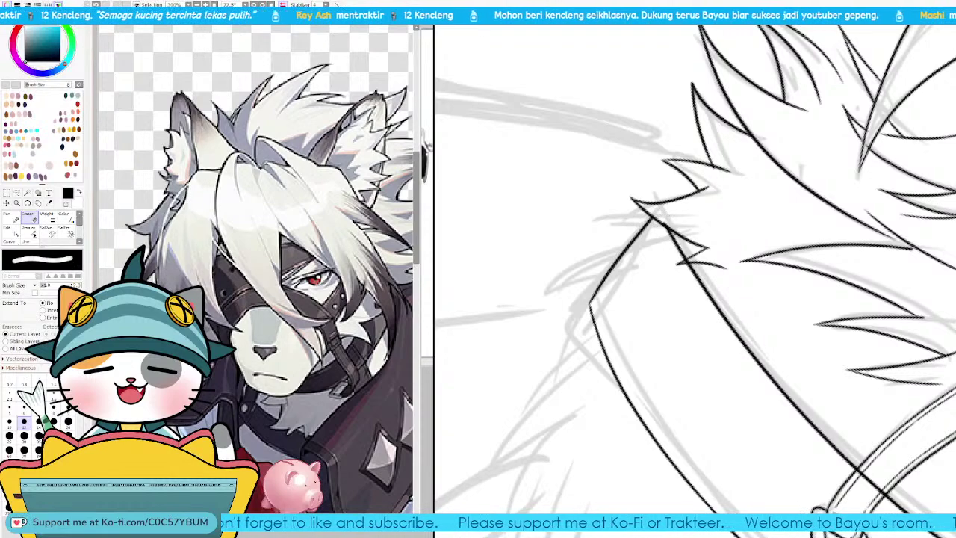
scroll(726, 176, down, 5)
scroll(633, 213, up, 1)
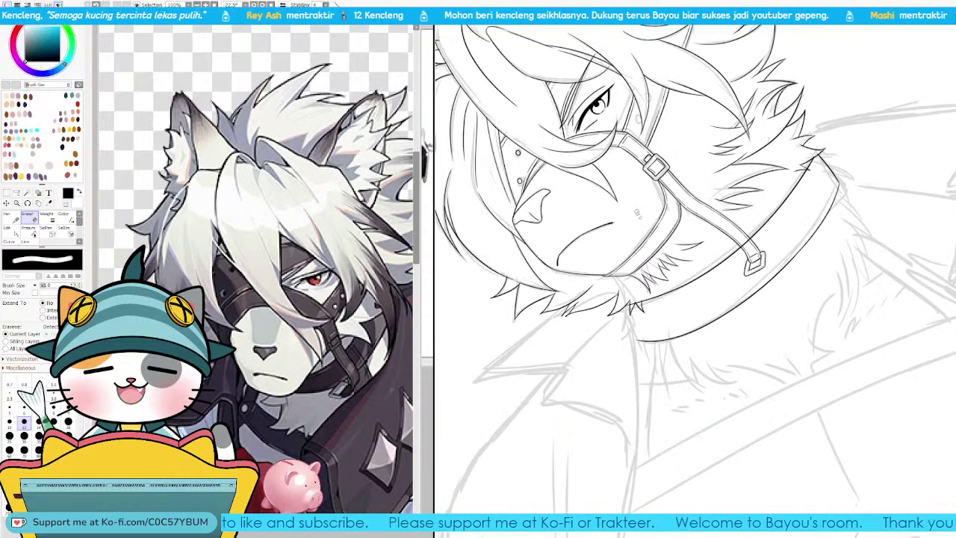
Step: Ink the short front end of the collar below the chin fur, undoing misplaced strokes
key(n)
scroll(637, 351, up, 4)
scroll(618, 287, up, 3)
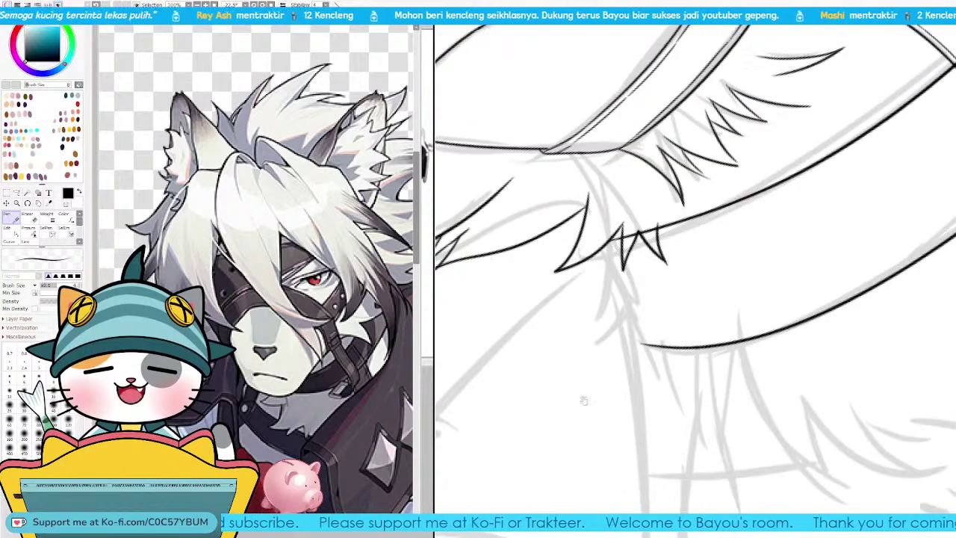
drag(603, 248, 641, 343)
key(ctrl+z)
key(ctrl+z)
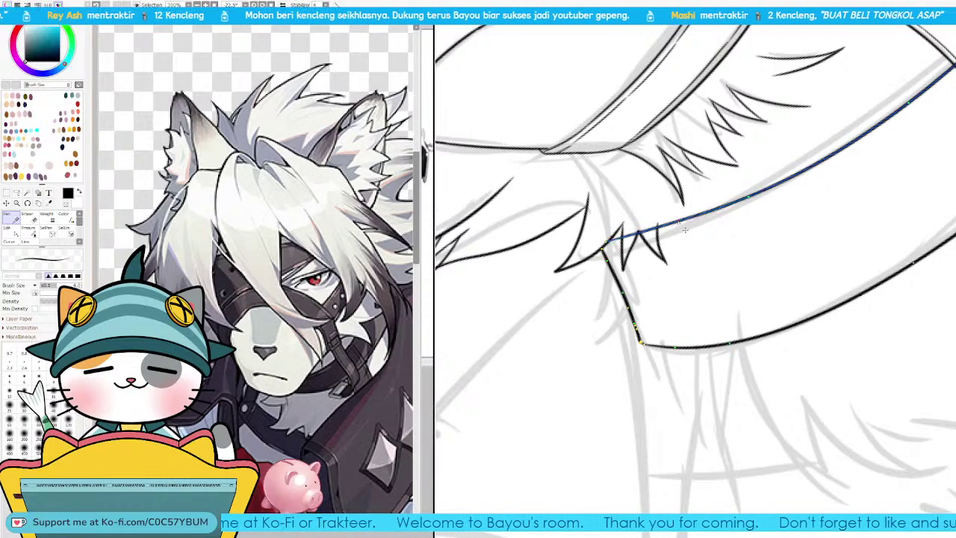
Step: Erase the parts of the collar's upper edge that overlap the chin fur spikes and the hanging strap
key(e)
drag(648, 233, 649, 220)
key(Page_Down)
scroll(697, 279, down, 3)
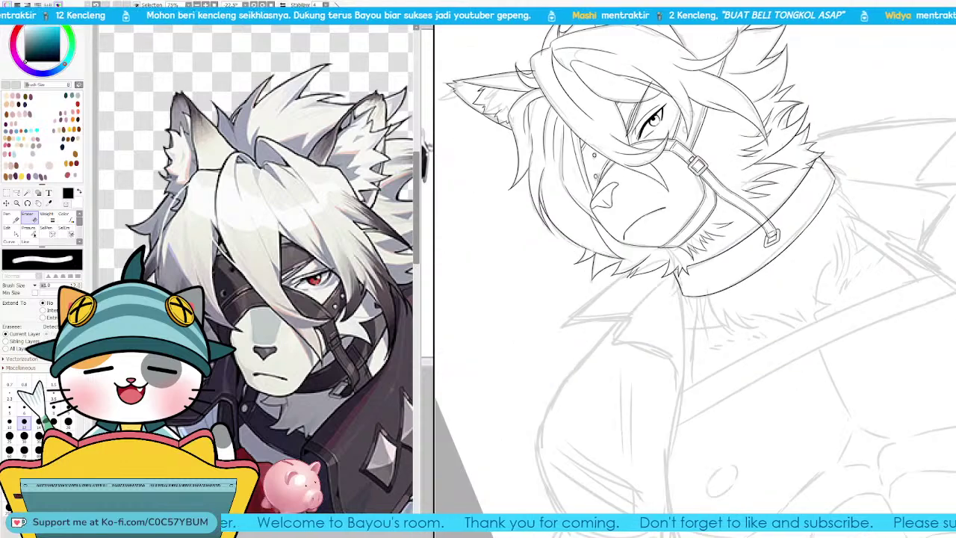
scroll(688, 262, up, 3)
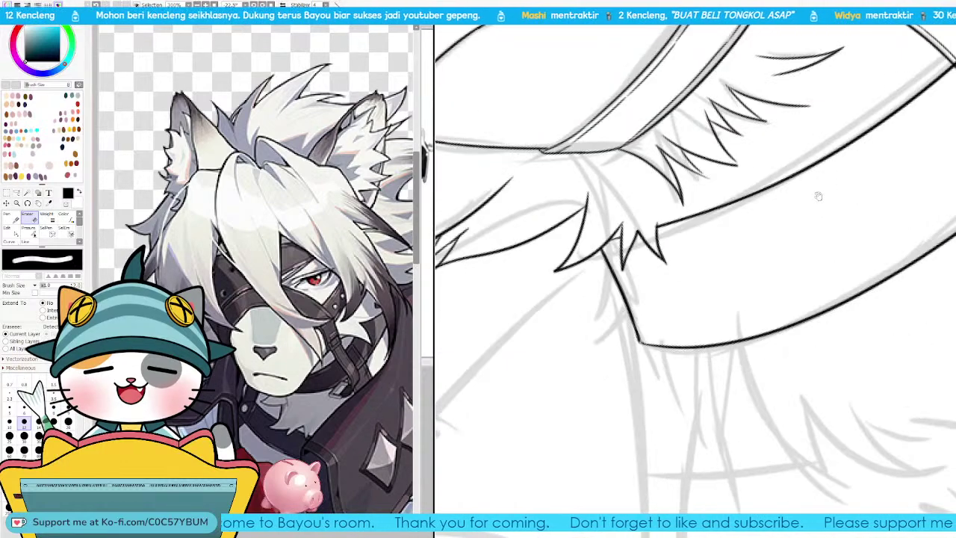
scroll(688, 262, up, 2)
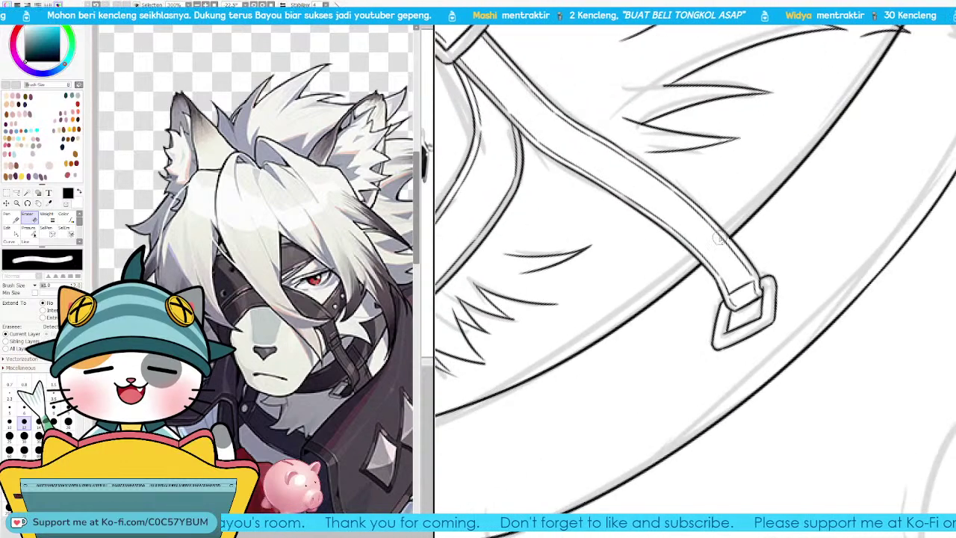
scroll(845, 85, down, 4)
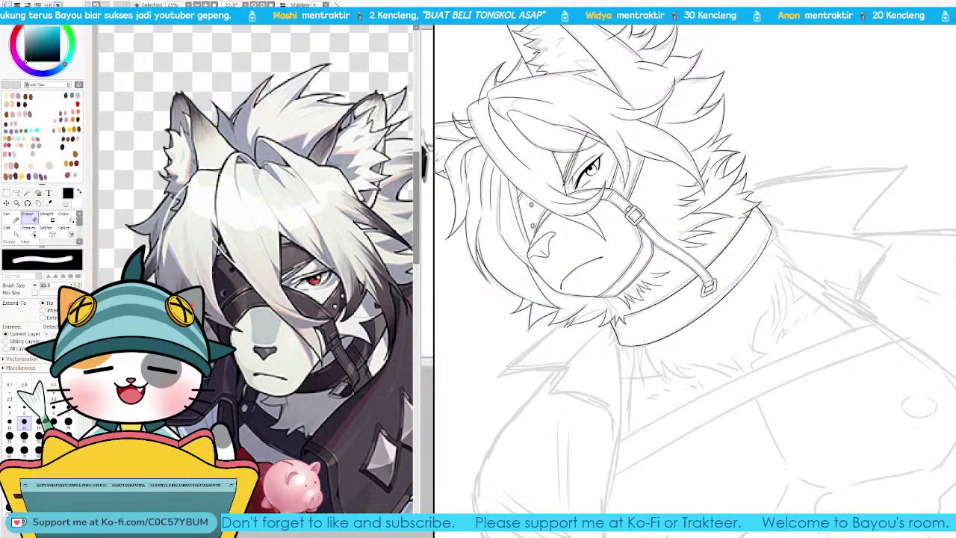
Step: Reshape the collar's short back edge so it runs from the cheek fur to the lower corner
key(End)
key(End)
key(End)
key(Page_Up)
key(Page_Up)
key(Page_Up)
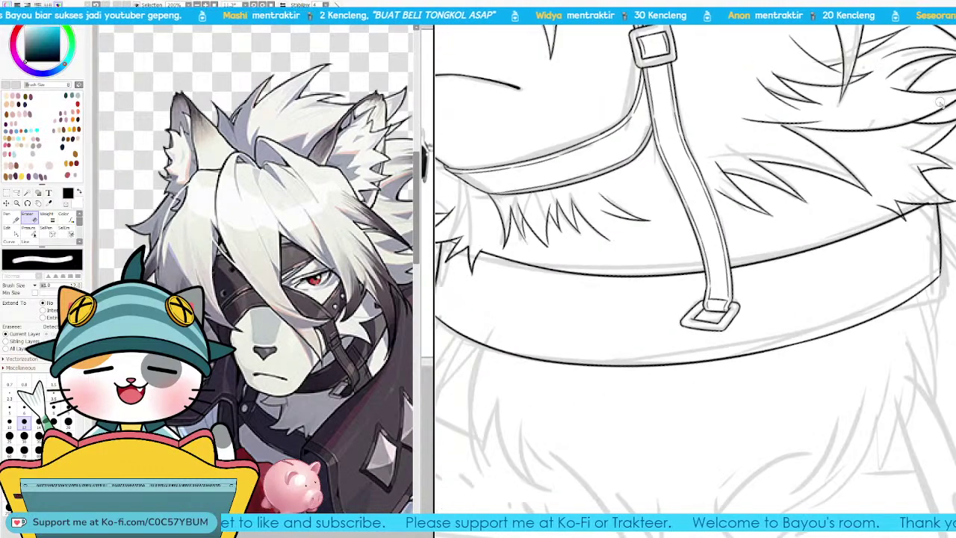
drag(863, 152, 658, 175)
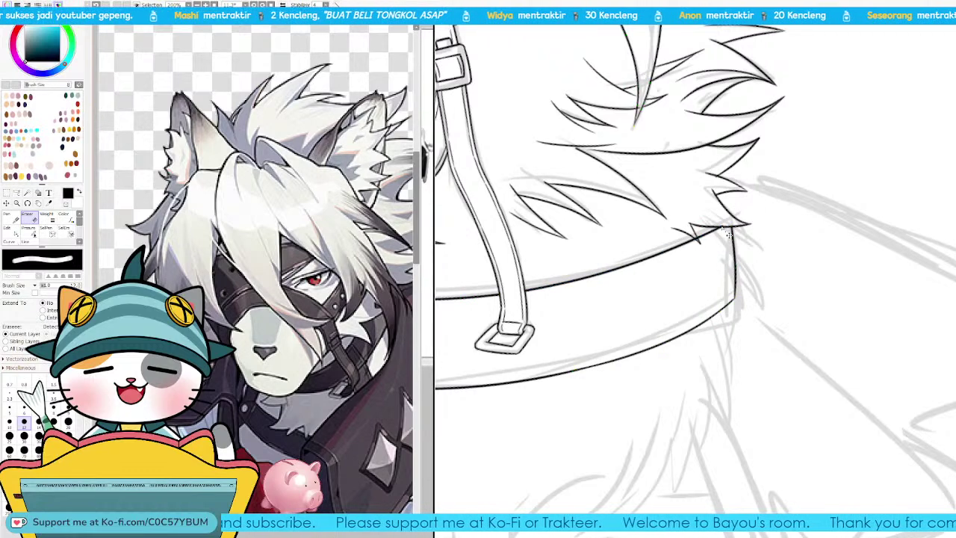
drag(730, 230, 735, 297)
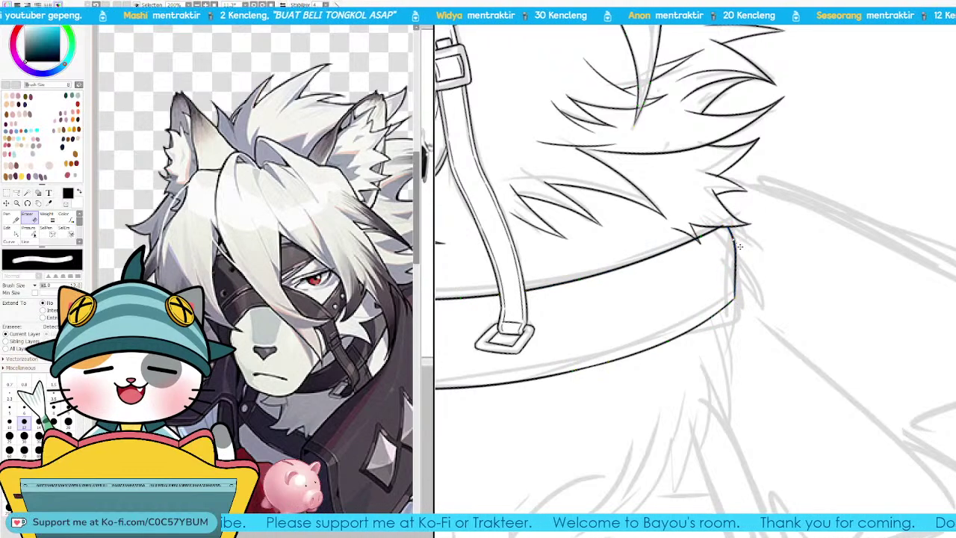
drag(732, 236, 734, 260)
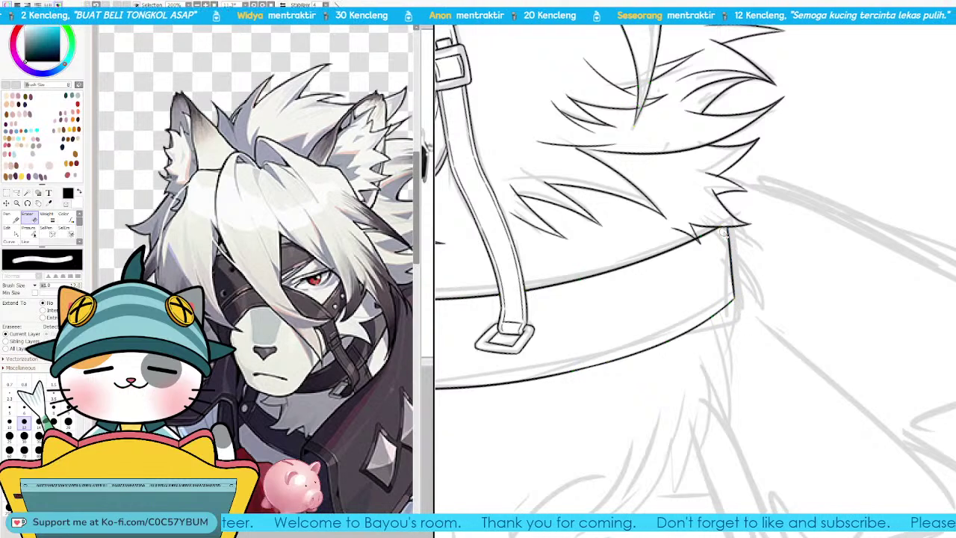
key(n)
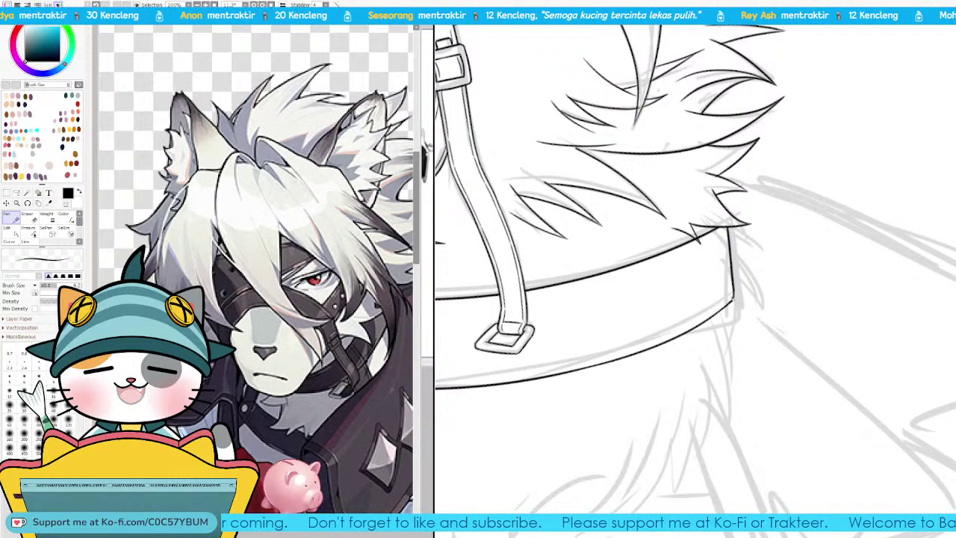
drag(672, 377, 864, 318)
drag(667, 303, 753, 317)
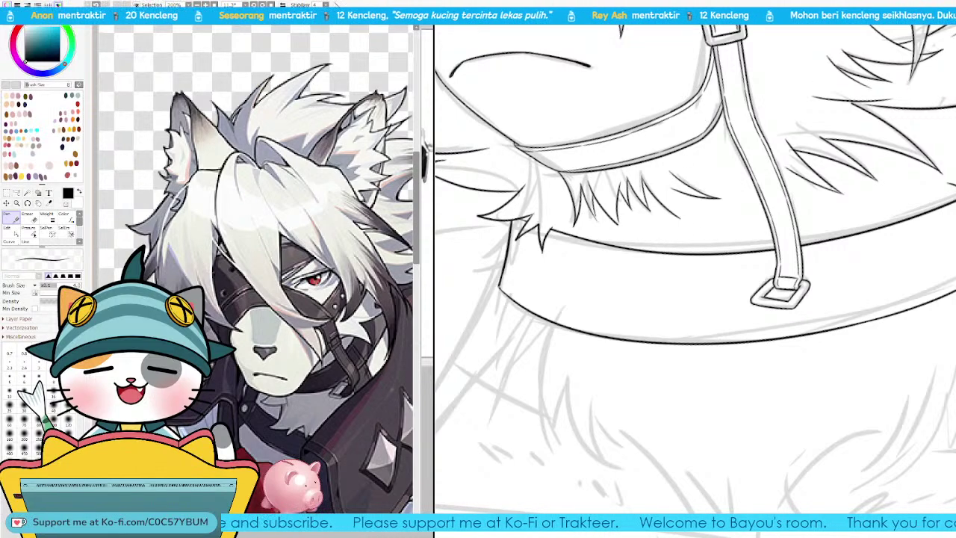
Step: Examine the inked collar outline and how it sits against the muzzle strap, chin fur and cheek fur
key(Page_Down)
drag(828, 195, 803, 254)
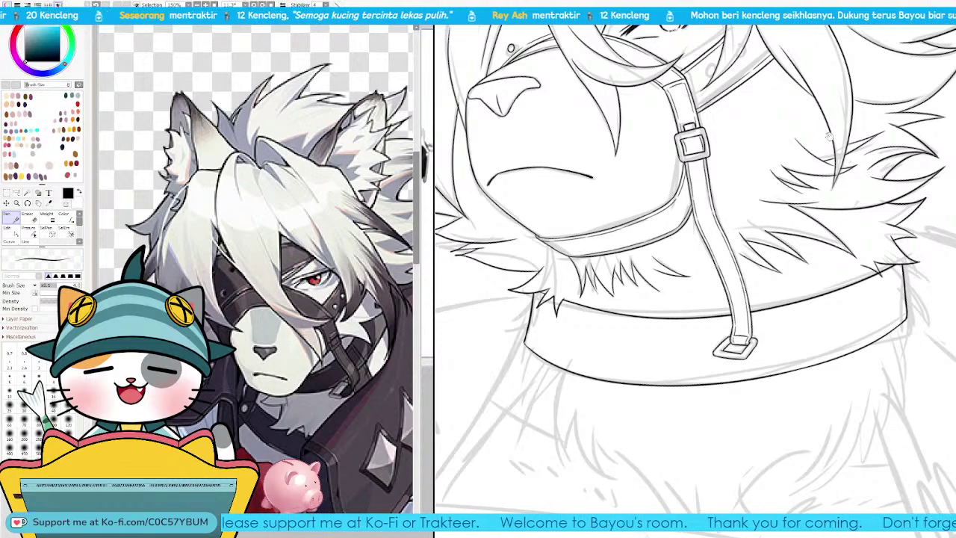
drag(714, 293, 688, 260)
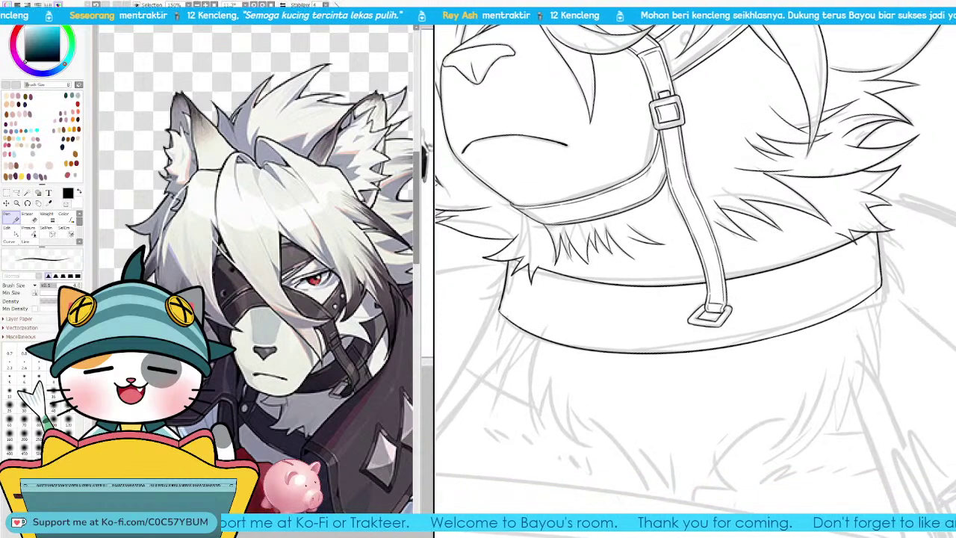
key(Delete)
key(Delete)
key(Delete)
key(Delete)
key(Delete)
key(Delete)
key(Delete)
key(Delete)
key(Delete)
key(Delete)
key(Delete)
key(Delete)
key(Delete)
key(Delete)
key(Delete)
key(Delete)
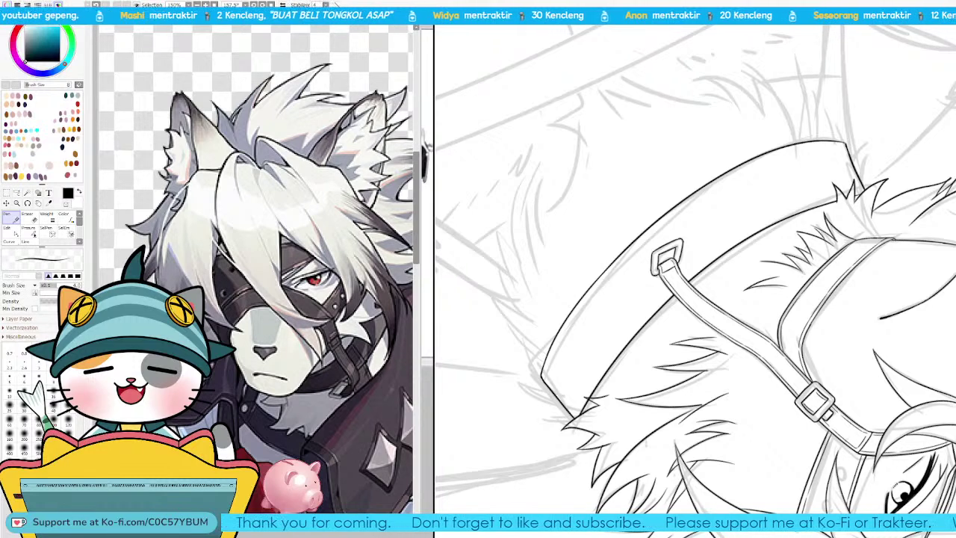
key(Page_Up)
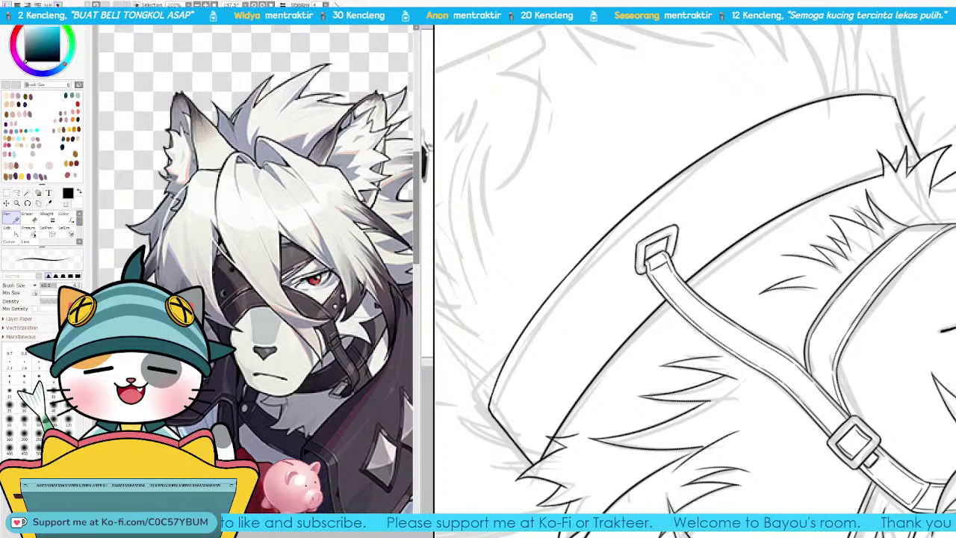
key(Home)
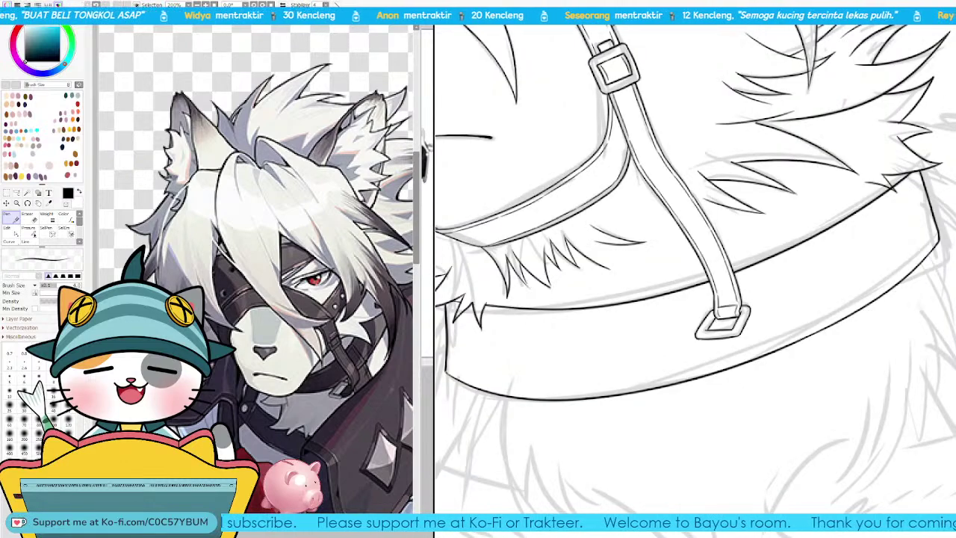
key(ctrl+minus)
drag(794, 321, 842, 257)
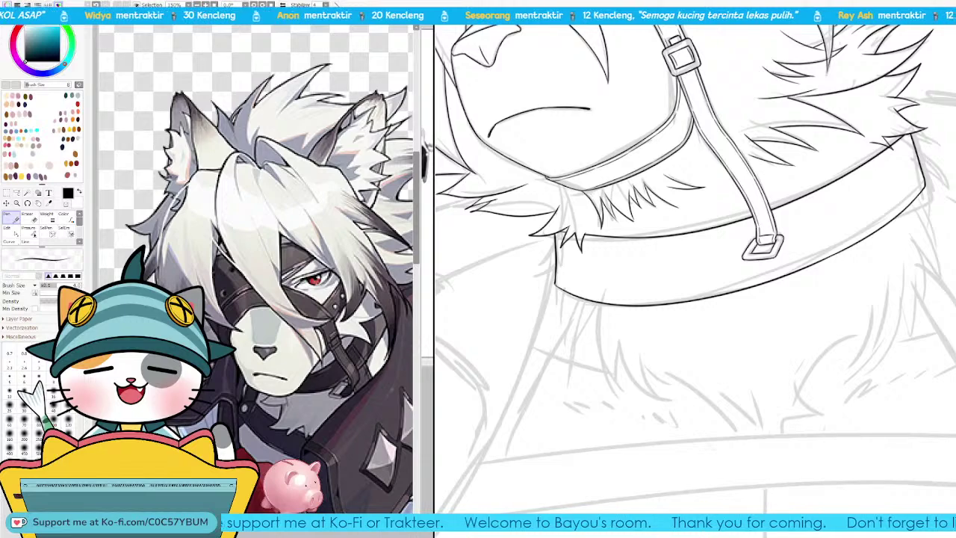
Step: Ink the small neck fur tufts below the collar's front corner and the outer side of a long downward spike
key(ctrl+plus)
drag(533, 346, 664, 347)
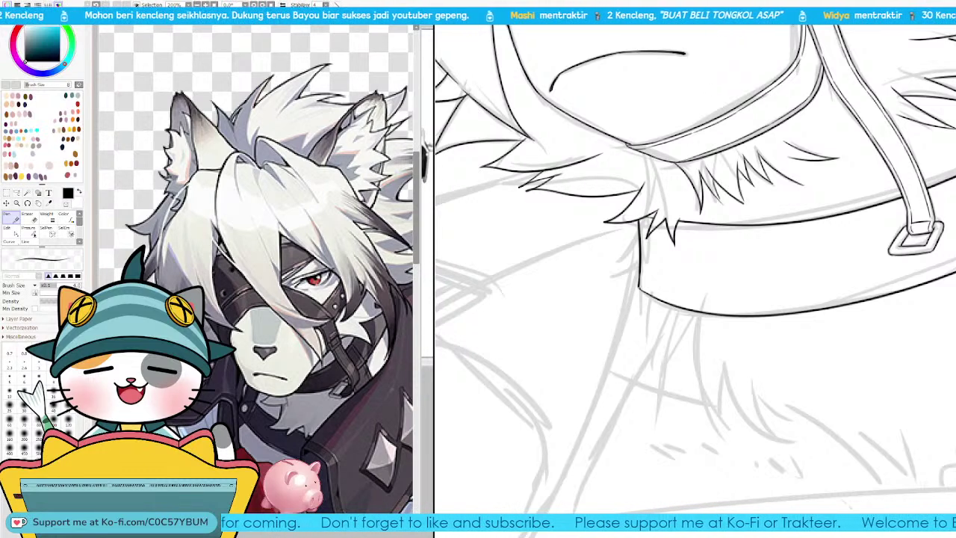
mouse_move(696, 361)
mouse_down()
mouse_move(672, 263)
mouse_move(646, 323)
mouse_up()
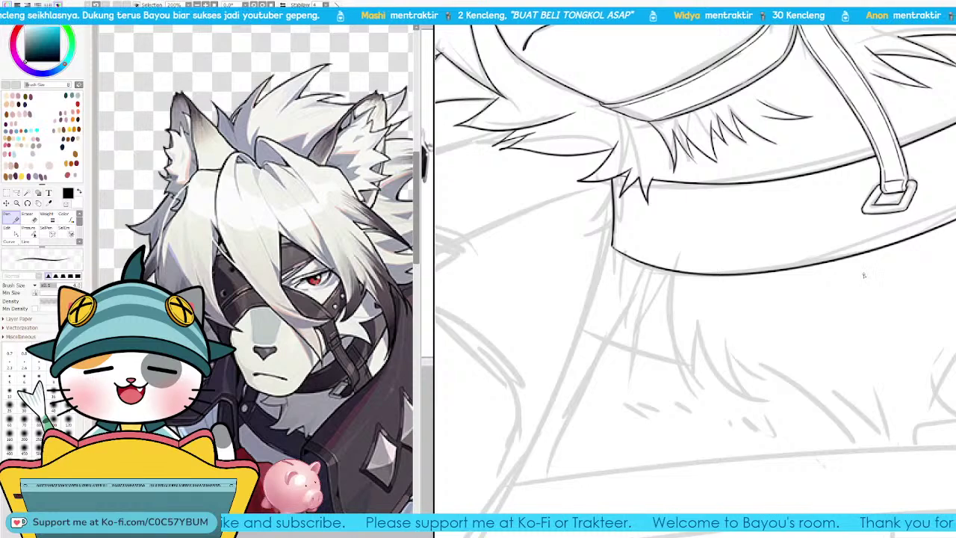
mouse_move(614, 246)
mouse_down()
mouse_move(590, 272)
mouse_move(609, 274)
mouse_move(569, 267)
mouse_move(612, 271)
mouse_move(597, 326)
mouse_up()
key(ctrl+z)
key(ctrl+z)
key(ctrl+z)
key(ctrl+z)
mouse_move(607, 272)
mouse_down()
mouse_move(607, 297)
mouse_move(587, 317)
mouse_up()
drag(588, 315, 610, 369)
Step: Ink the inner side of the long fur spike below the collar's front corner, redoing the stroke for a clean tip
drag(624, 325, 612, 375)
key(ctrl+z)
drag(641, 303, 609, 380)
key(ctrl+z)
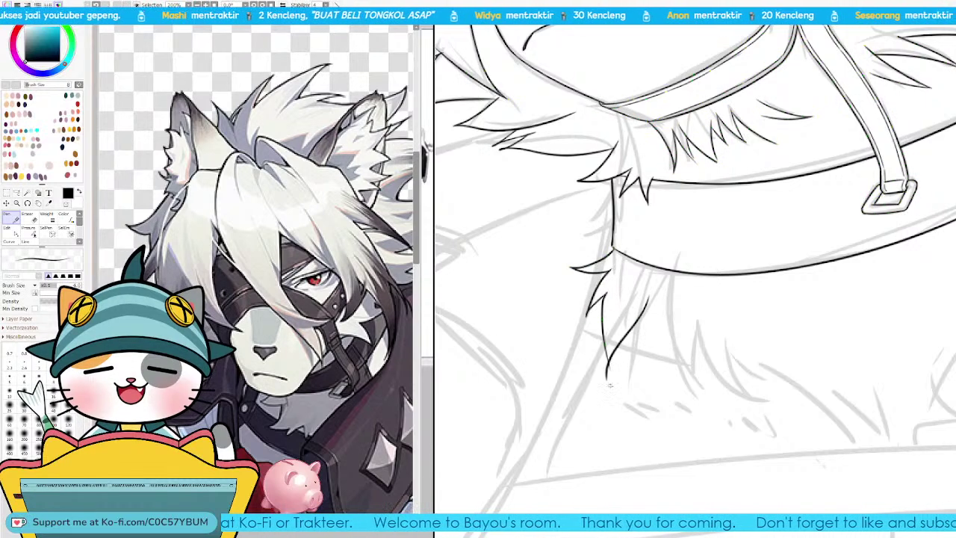
key(ctrl+z)
drag(651, 291, 610, 377)
key(ctrl)
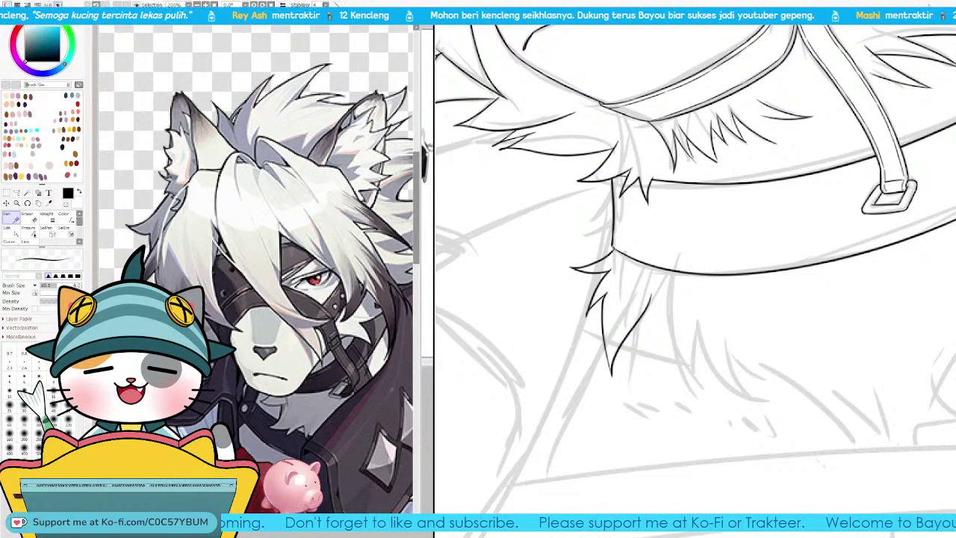
Step: Ink a narrow downward fur stroke beside the long front spike, redoing its curve
drag(820, 250, 714, 266)
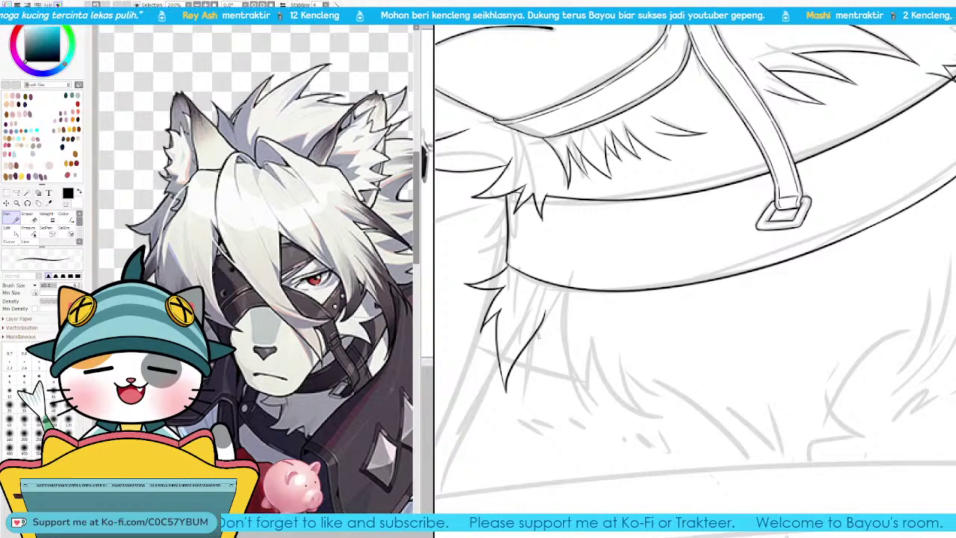
mouse_move(539, 332)
mouse_down()
mouse_move(542, 379)
mouse_move(553, 375)
mouse_up()
key(ctrl+z)
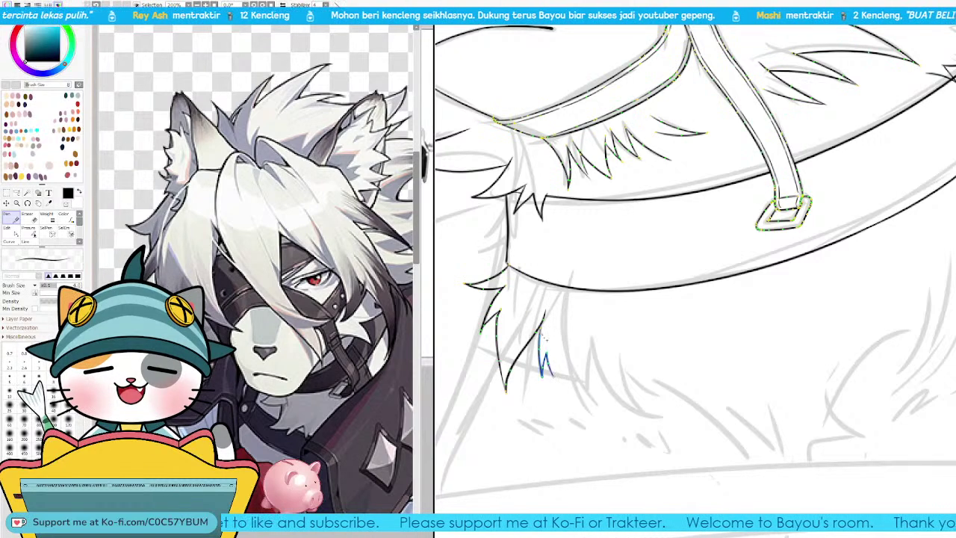
key(ctrl+z)
drag(539, 331, 551, 380)
key(ctrl+z)
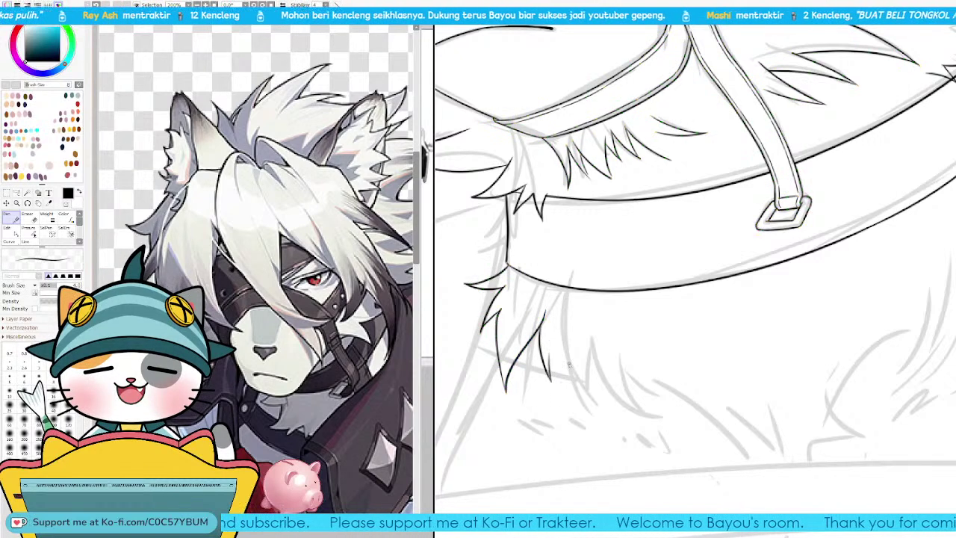
Step: Ink two longer curved neck fur tufts sweeping from the front spikes toward the centre of the chest
drag(561, 333, 619, 426)
mouse_move(595, 351)
mouse_down()
mouse_move(669, 430)
mouse_move(613, 423)
mouse_up()
key(ctrl+z)
key(ctrl+z)
drag(604, 378, 611, 403)
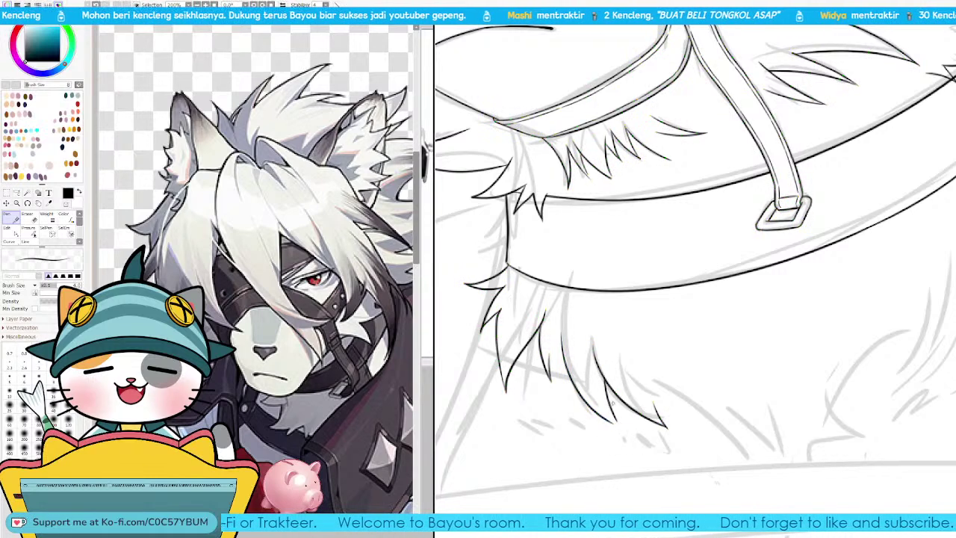
key(ctrl+z)
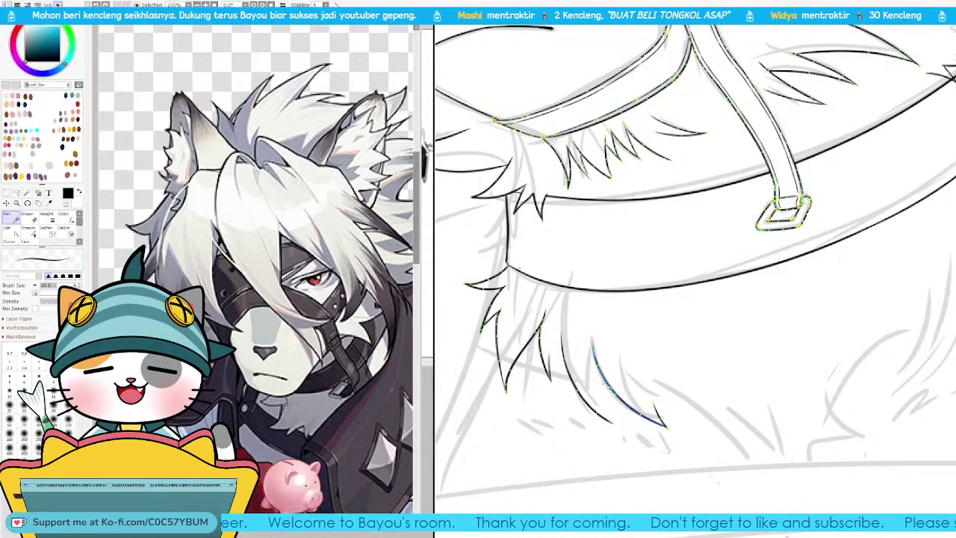
drag(604, 378, 616, 425)
key(ctrl+z)
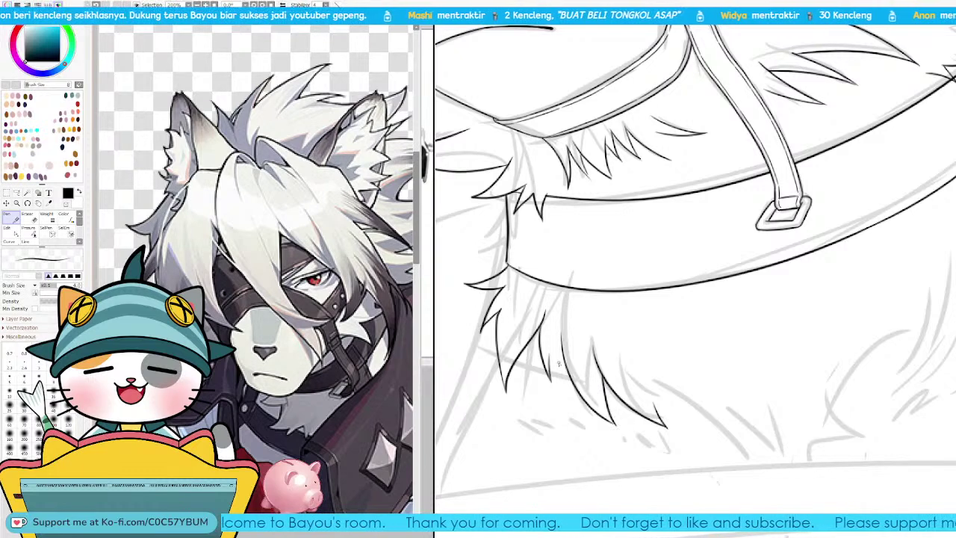
Step: Ink the long lower edge stroke of the neck fur, running from the curved front tufts down toward the chest centre
drag(714, 365, 634, 348)
key(ctrl+z)
drag(575, 384, 667, 439)
key(ctrl+z)
drag(658, 379, 665, 444)
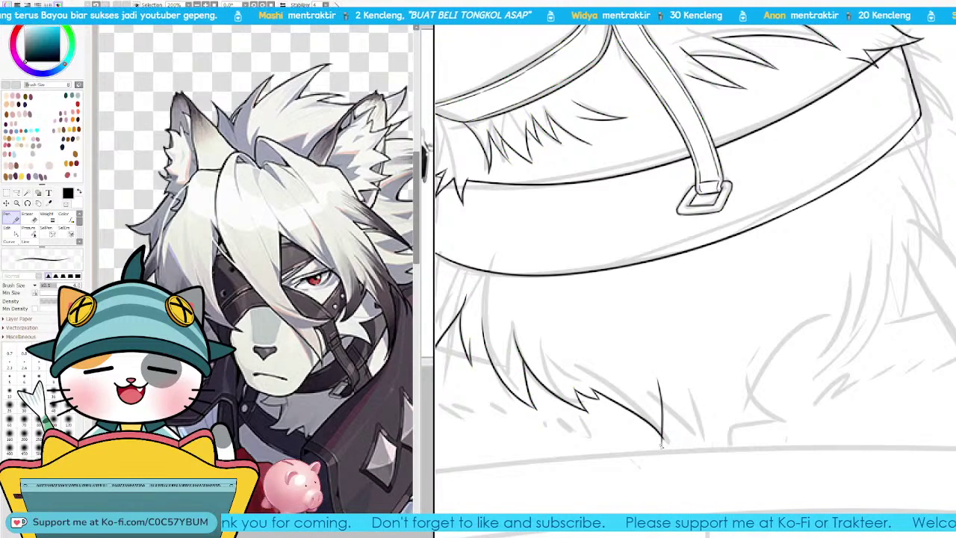
key(ctrl+z)
Step: Ink the V-shaped lowest fur point at the chest centre and the short stroke joining it to the lower fur edge
mouse_move(647, 372)
mouse_down()
mouse_move(693, 446)
mouse_move(710, 402)
mouse_up()
key(ctrl+z)
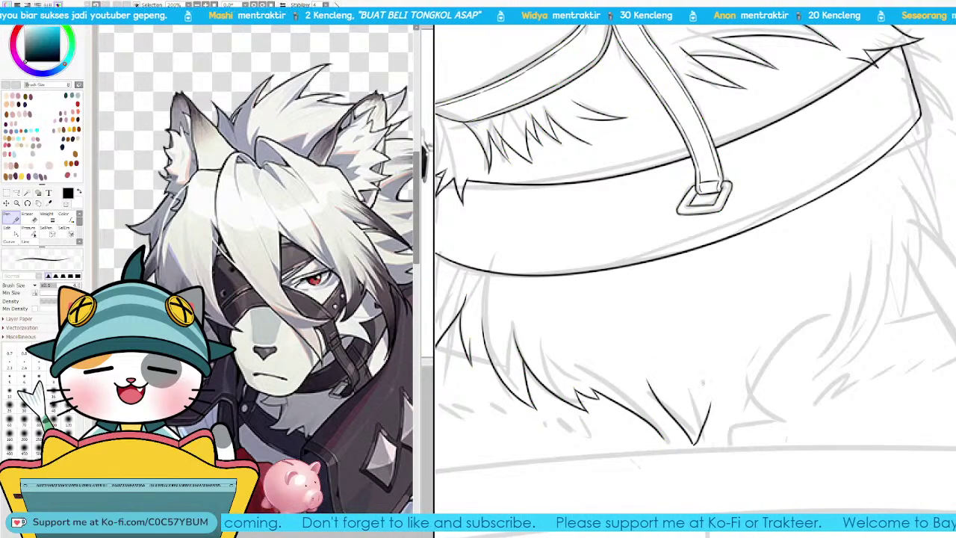
key(ctrl+z)
key(ctrl+z)
drag(692, 448, 705, 383)
key(ctrl+z)
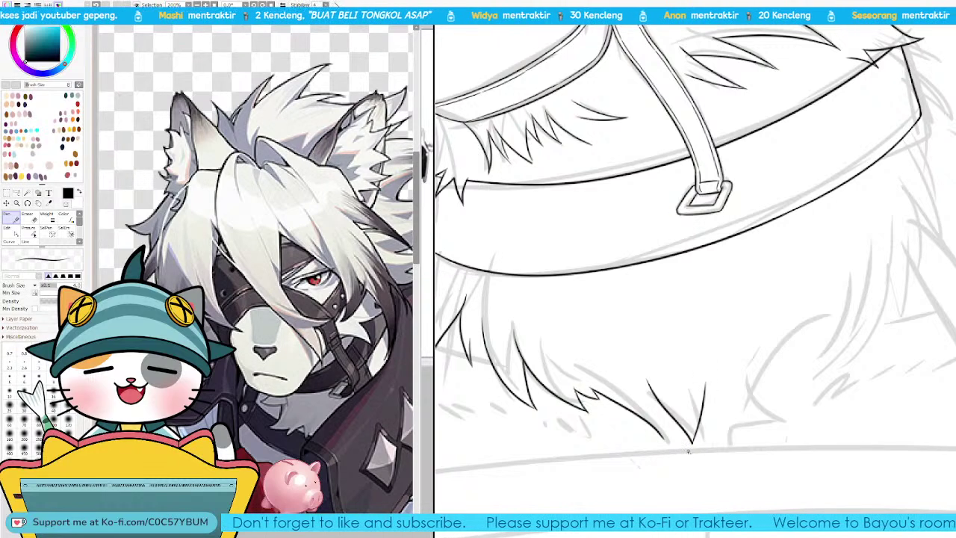
drag(660, 405, 664, 440)
key(ctrl+z)
key(ctrl+z)
Step: Ink a curved inner fur strand above the central point and a short strand hanging from the collar's lower edge
drag(712, 404, 605, 383)
mouse_move(675, 317)
mouse_down()
mouse_move(739, 339)
mouse_move(719, 322)
mouse_up()
mouse_move(609, 318)
mouse_down()
mouse_move(631, 359)
mouse_move(661, 374)
mouse_up()
key(ctrl+z)
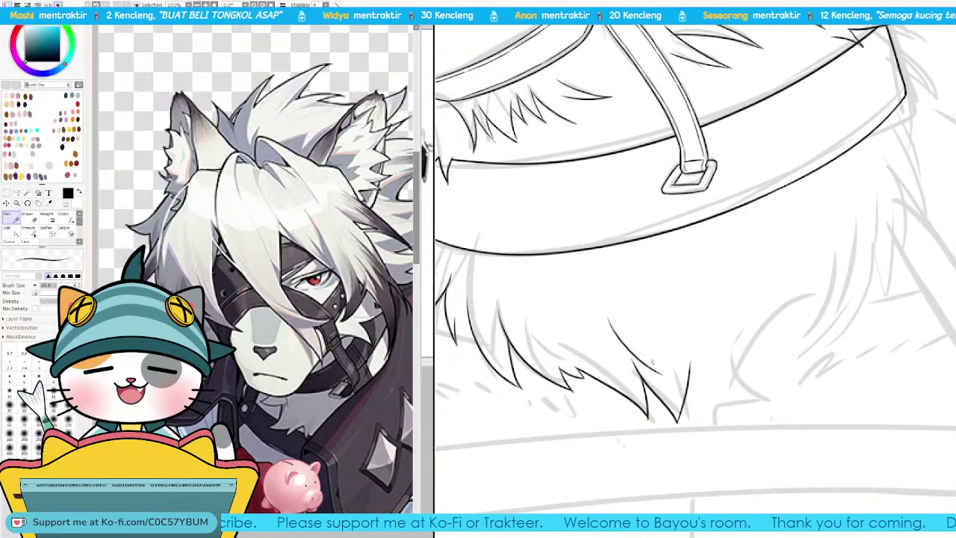
key(ctrl+z)
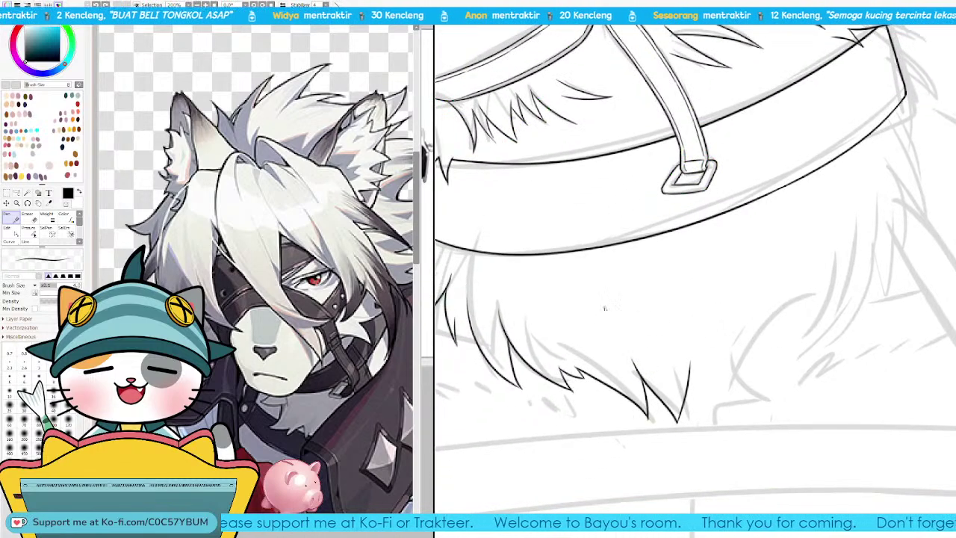
drag(606, 307, 654, 370)
key(ctrl+z)
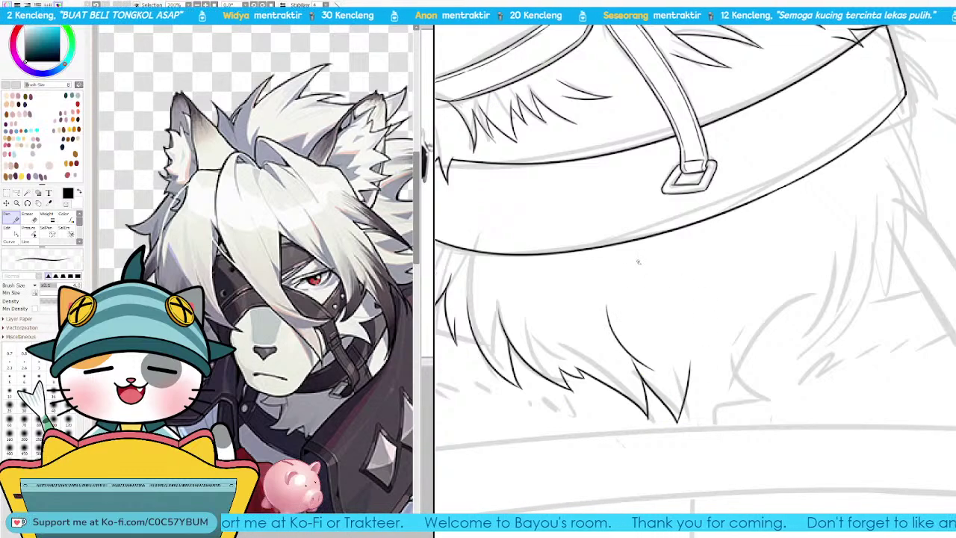
drag(628, 244, 648, 300)
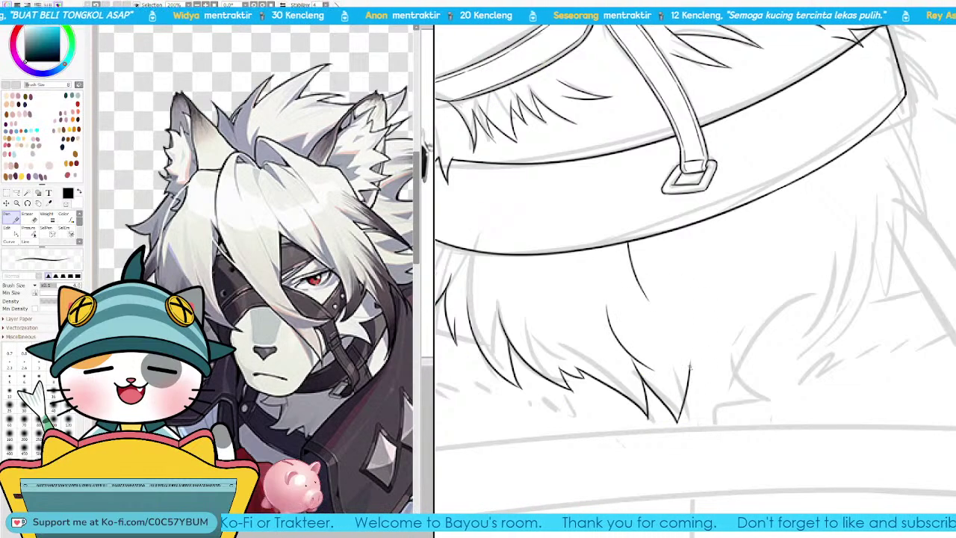
Step: Ink a small spike beside the central fur point and a curved two-stroke spike under the back half of the collar
mouse_move(692, 360)
mouse_down()
mouse_move(700, 407)
mouse_move(698, 393)
mouse_up()
key(ctrl+z)
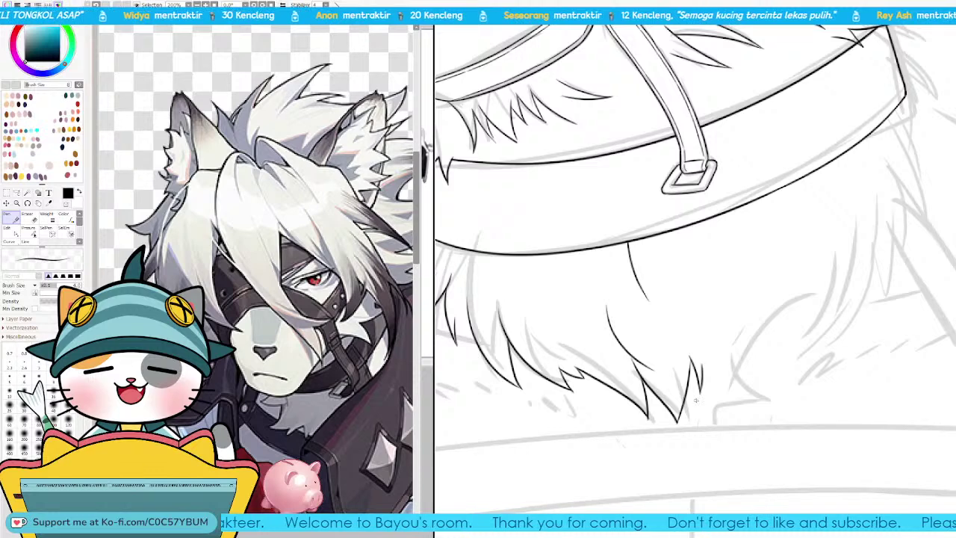
drag(830, 251, 814, 339)
drag(848, 277, 813, 339)
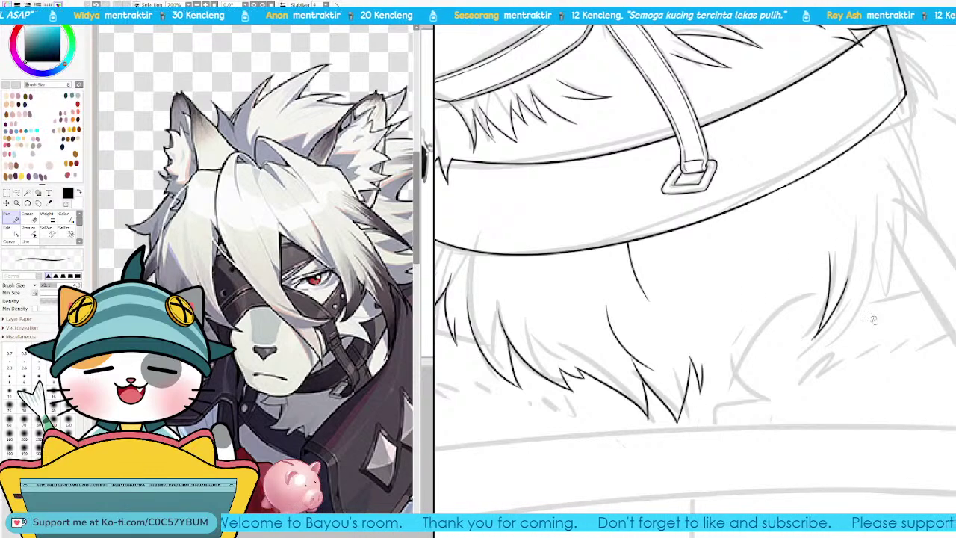
Step: Ink a small pointed fur tuft just below the collar's back corner, redoing both sides until they meet cleanly
drag(873, 321, 781, 337)
drag(801, 226, 803, 311)
key(h)
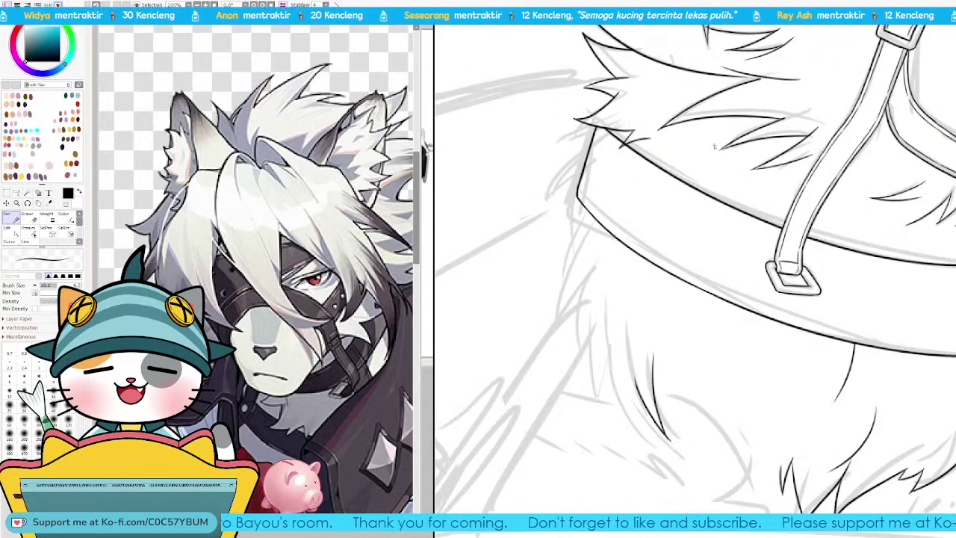
key(Delete)
key(Delete)
key(Delete)
drag(649, 326, 761, 325)
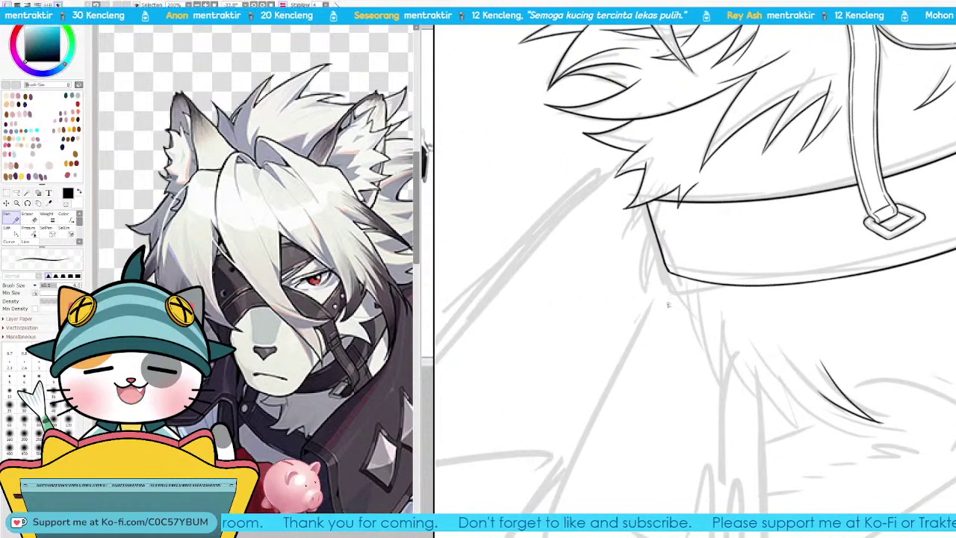
mouse_move(670, 275)
mouse_down()
mouse_move(669, 302)
mouse_move(656, 318)
mouse_up()
key(ctrl+z)
key(ctrl+z)
mouse_move(656, 318)
mouse_down()
mouse_move(678, 289)
mouse_move(647, 329)
mouse_up()
key(ctrl+z)
key(ctrl+z)
drag(648, 327, 681, 299)
key(ctrl+z)
key(ctrl+z)
key(ctrl+z)
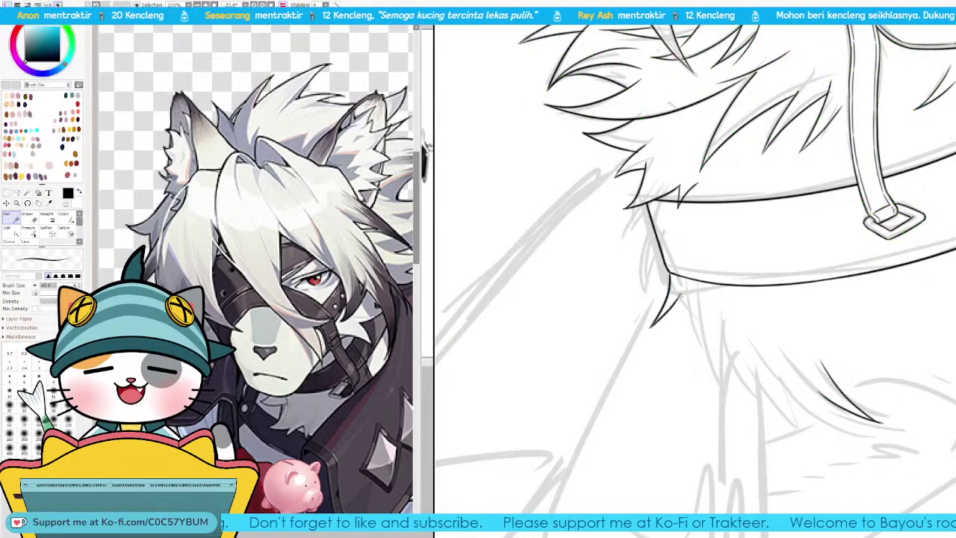
key(ctrl+z)
drag(650, 327, 683, 289)
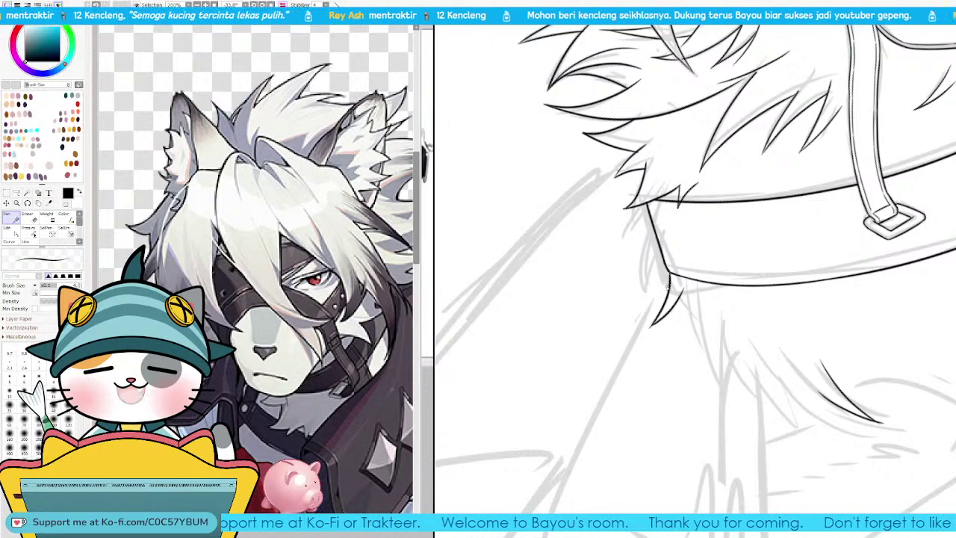
Step: Ink the descending neck fur spikes below the small back-corner tuft, ending in a longer pointed tip
mouse_move(671, 307)
mouse_down()
mouse_move(635, 280)
mouse_move(649, 335)
mouse_up()
key(ctrl+z)
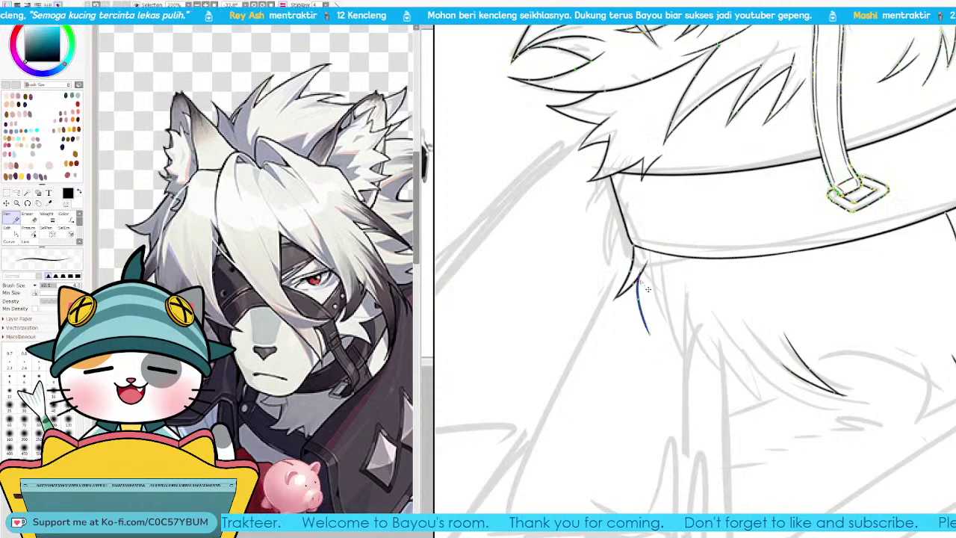
drag(639, 279, 652, 341)
key(ctrl+z)
drag(639, 278, 651, 339)
key(ctrl+z)
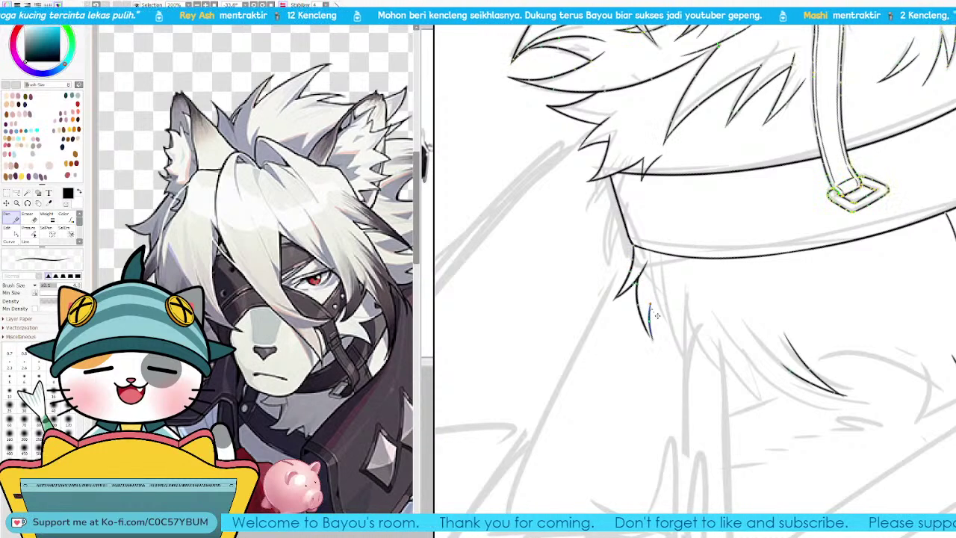
mouse_move(648, 302)
mouse_down()
mouse_move(652, 340)
mouse_move(692, 340)
mouse_move(664, 359)
mouse_move(661, 385)
mouse_up()
key(ctrl+z)
drag(661, 385, 679, 343)
Step: Ink the swept fur tufts linking the long back spike to the curved spike under the collar's back half
drag(719, 390, 638, 383)
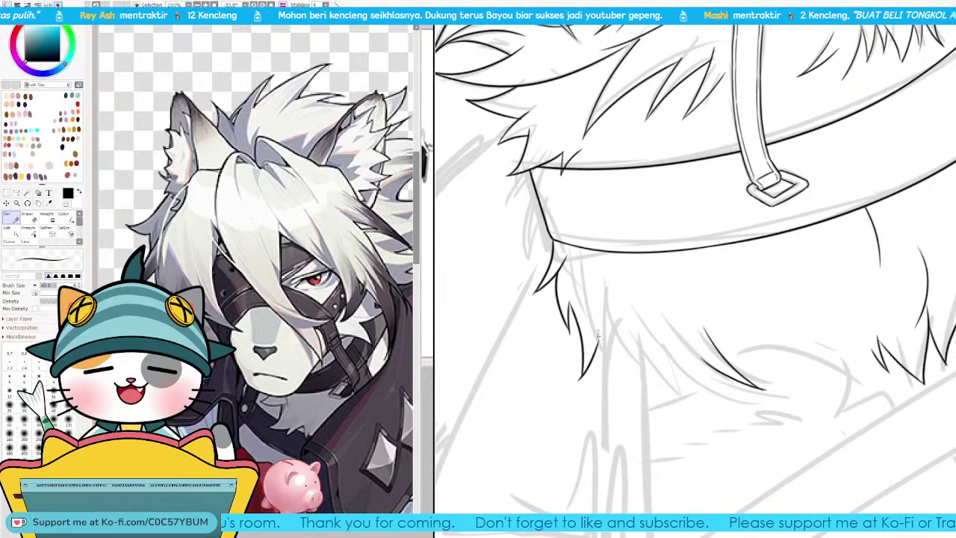
key(ctrl+z)
mouse_move(600, 335)
mouse_down()
mouse_move(629, 382)
mouse_move(664, 398)
mouse_move(694, 394)
mouse_up()
key(ctrl+z)
mouse_move(679, 353)
mouse_down()
mouse_move(697, 399)
mouse_move(686, 394)
mouse_move(719, 396)
mouse_up()
Step: Extend the lower neck fur edge with short pointed tufts from the back half toward the chest centre
drag(763, 286, 635, 322)
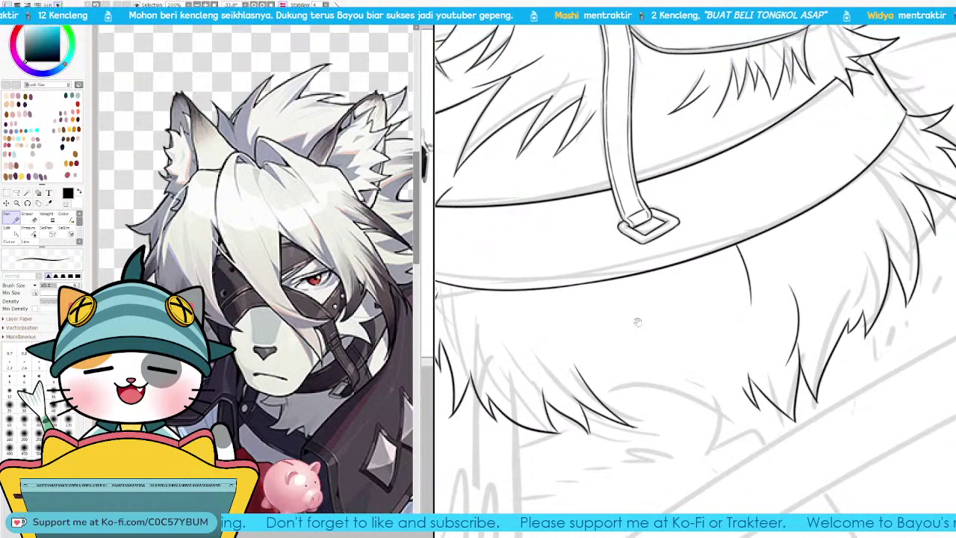
drag(708, 340, 691, 330)
mouse_move(580, 381)
mouse_down()
mouse_move(657, 412)
mouse_move(689, 410)
mouse_up()
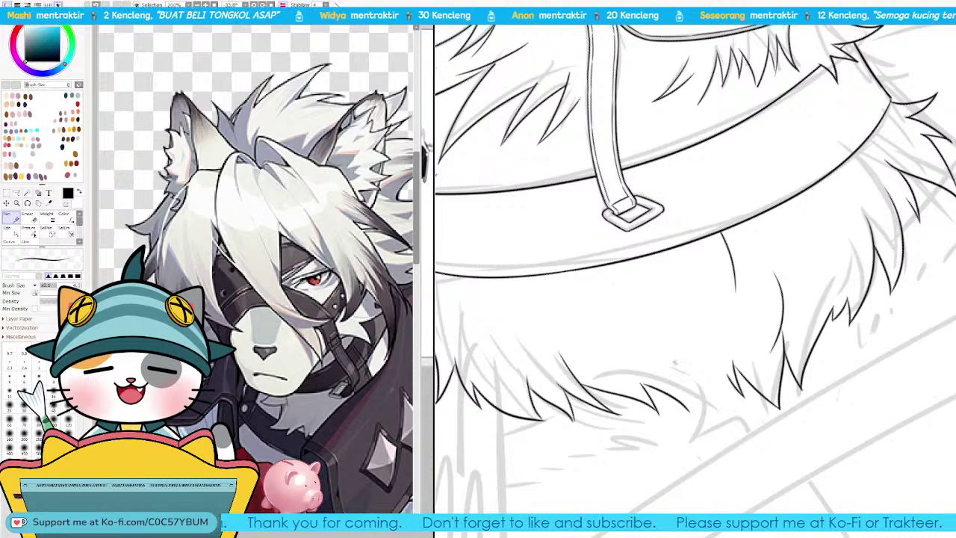
key(ctrl+z)
drag(678, 366, 692, 415)
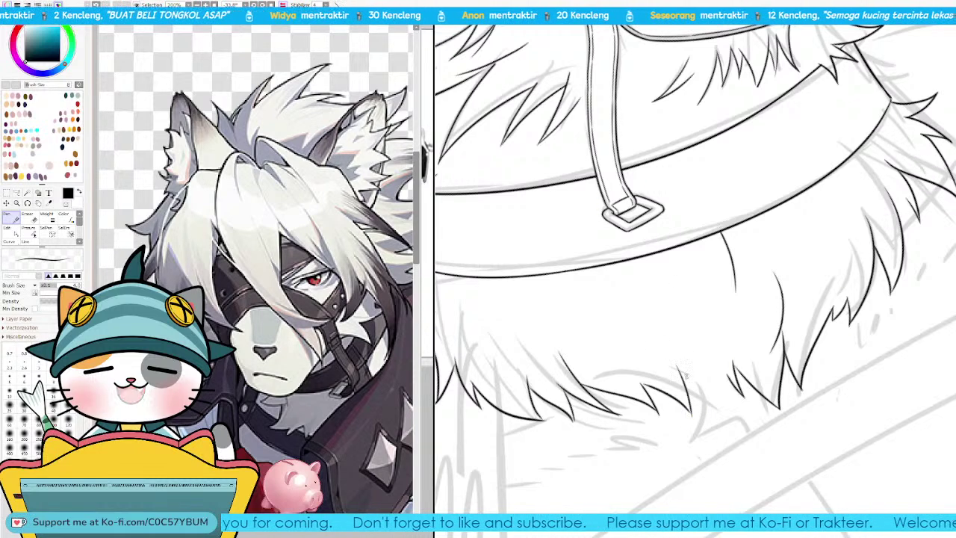
Step: Ink a pointed fur tuft across the remaining gap near the centre of the lower neck fur, and save the drawing
mouse_move(664, 351)
mouse_down()
mouse_move(727, 388)
mouse_move(703, 389)
mouse_move(691, 383)
mouse_move(728, 387)
mouse_move(722, 363)
mouse_move(722, 393)
mouse_move(694, 383)
mouse_move(717, 396)
mouse_up()
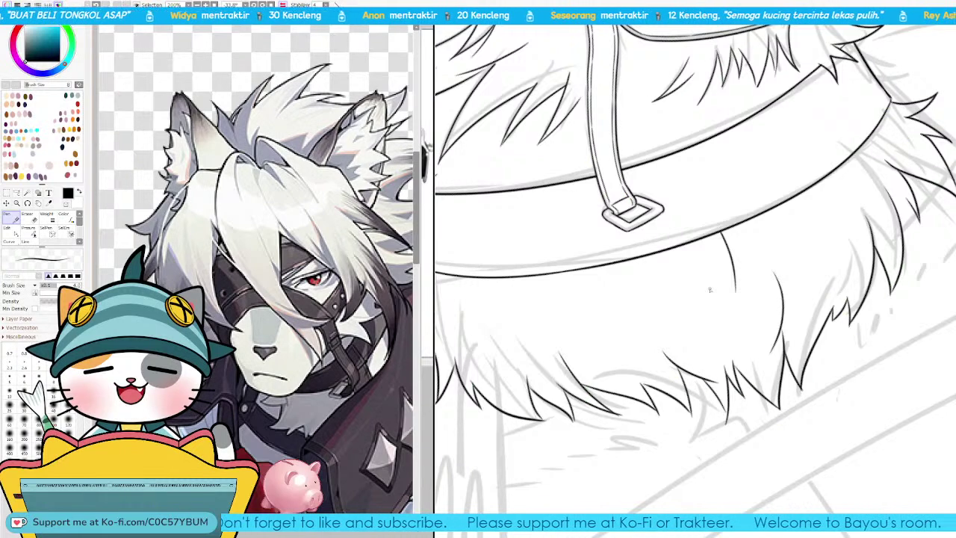
scroll(697, 279, down, 3)
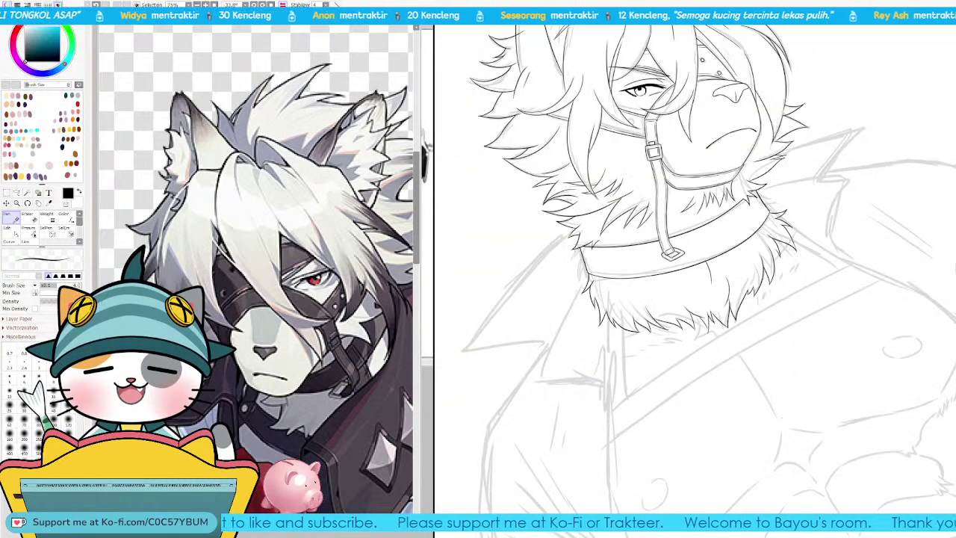
key(ctrl+s)
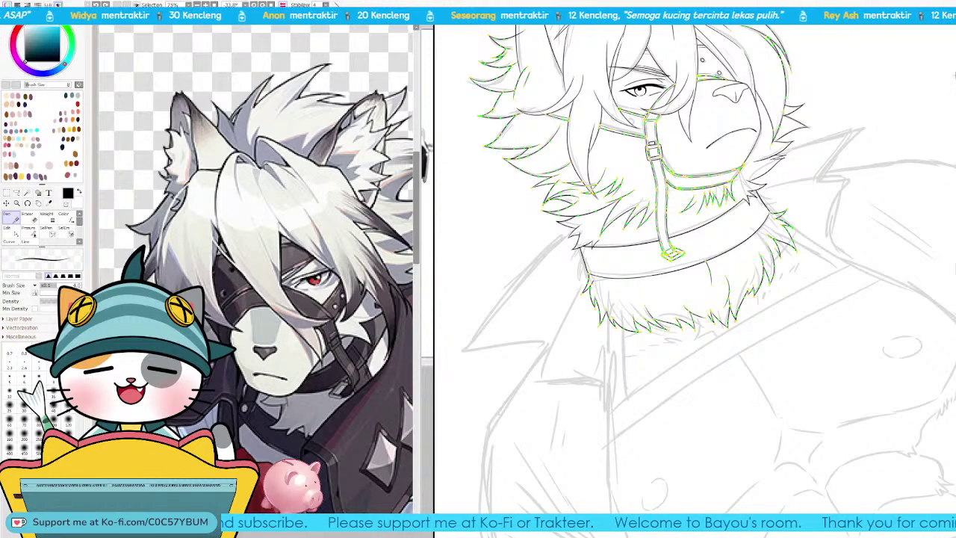
Step: Undo the last fur tufts inked along the centre of the lower neck fur
key(ctrl+z)
key(ctrl+z)
key(ctrl+z)
key(ctrl+z)
key(ctrl+z)
key(ctrl+z)
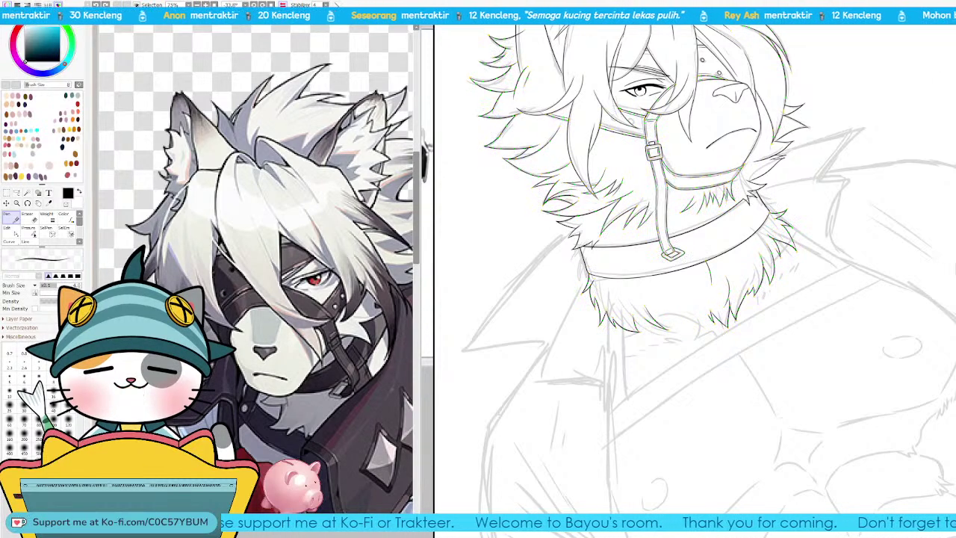
key(Page_Up)
key(End)
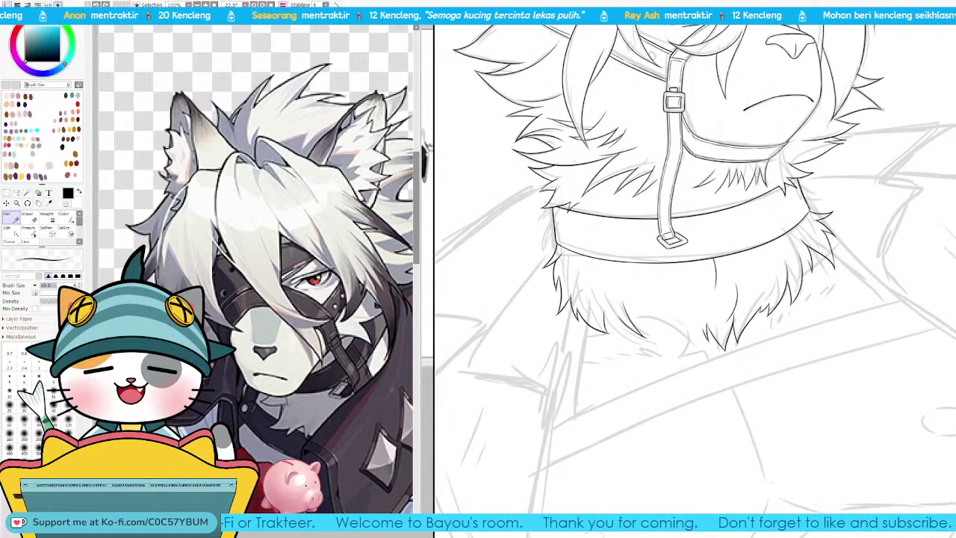
Step: With the canvas mirrored, re-ink the small pointed tufts along the lower neck fur between the back half and the chest centre
key(h)
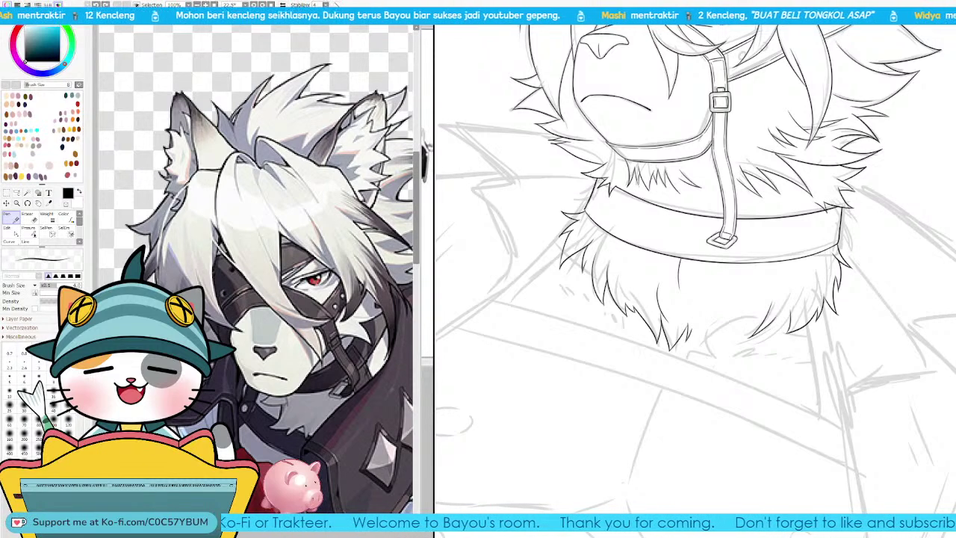
key(Delete)
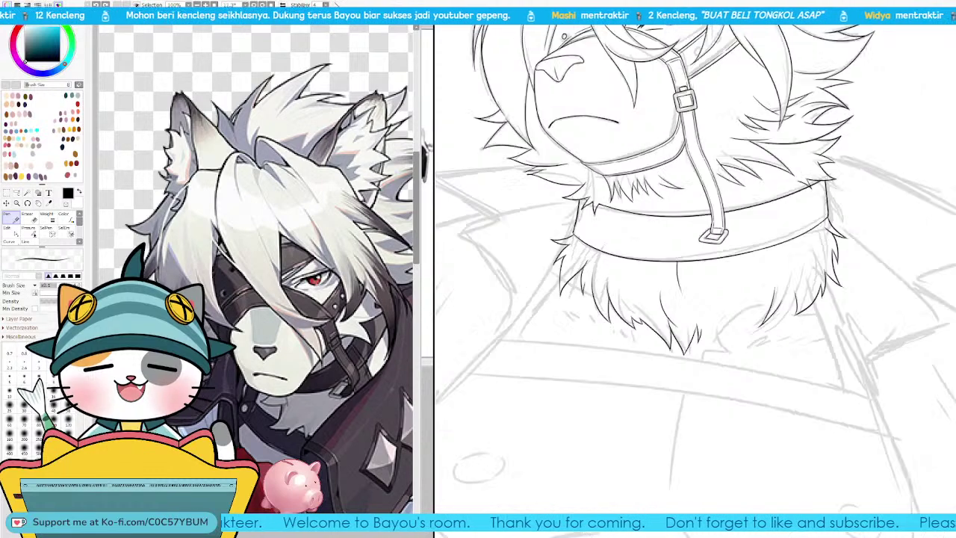
key(Page_Up)
key(Page_Up)
drag(795, 298, 766, 365)
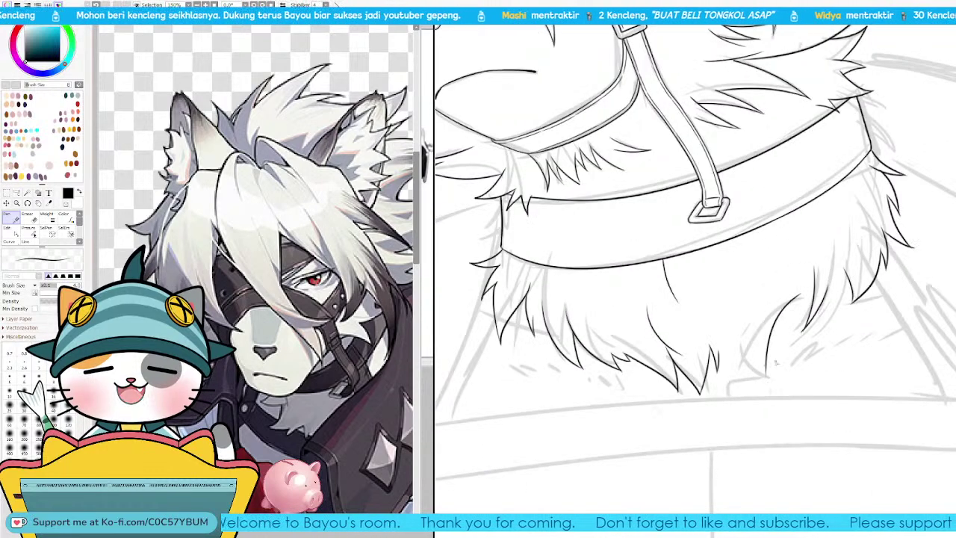
key(ctrl+z)
mouse_move(794, 298)
mouse_down()
mouse_move(764, 348)
mouse_move(767, 362)
mouse_move(751, 358)
mouse_up()
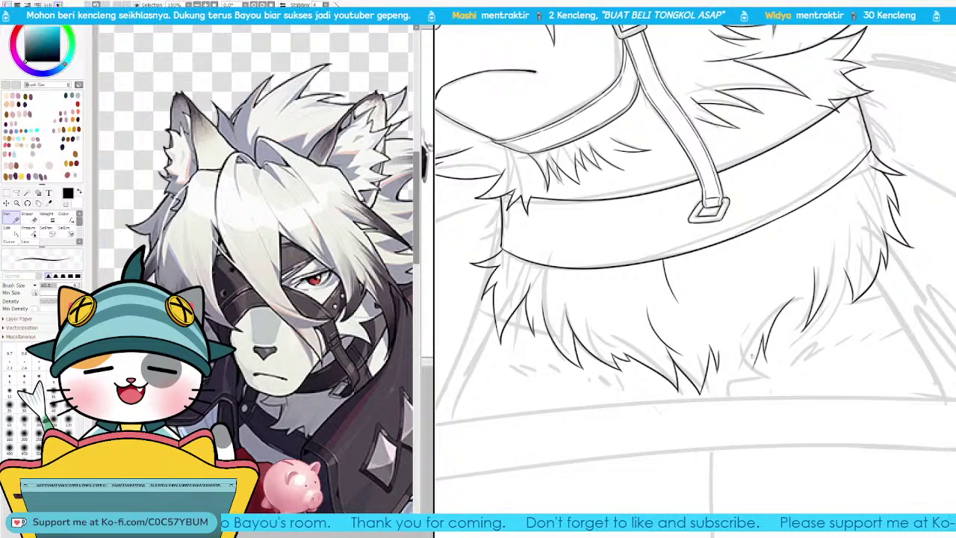
key(ctrl+z)
drag(725, 325, 740, 369)
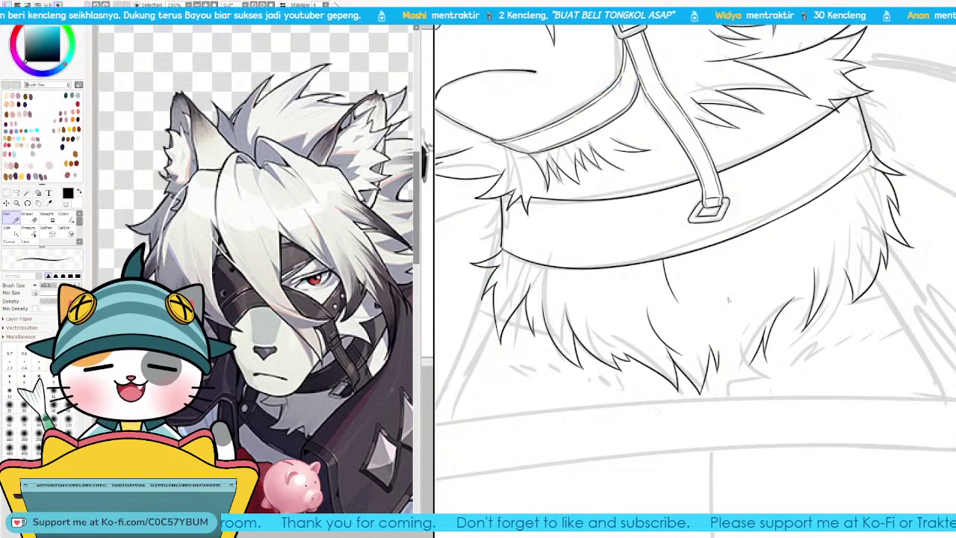
Step: Ink the curved stroke that closes the small tuft beside the central tip of the lower neck fur
key(Page_Down)
key(Page_Down)
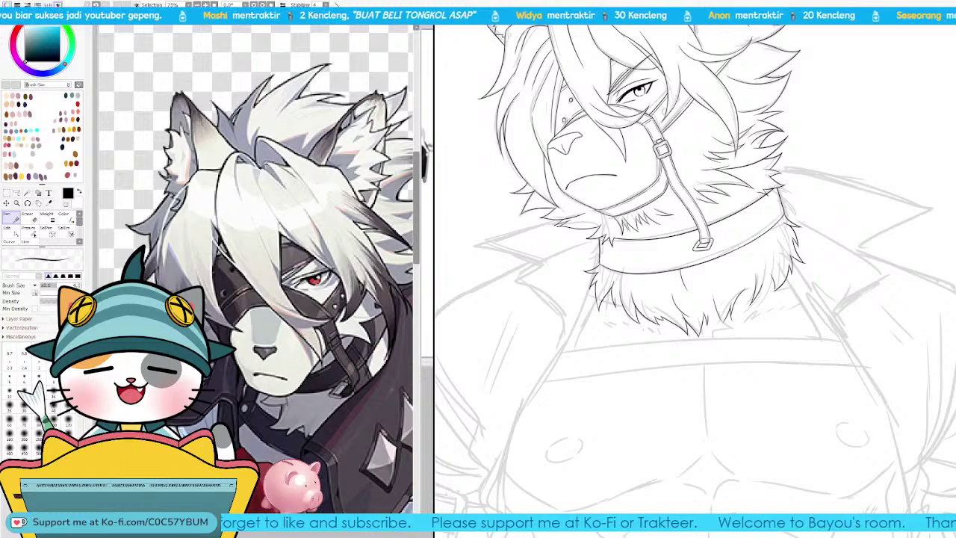
key(Page_Up)
key(Page_Up)
drag(847, 314, 949, 142)
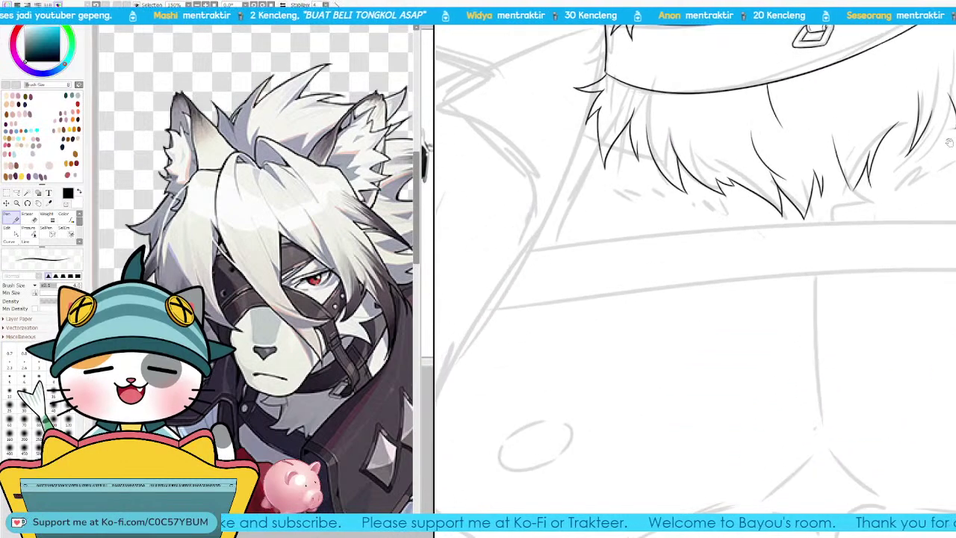
mouse_move(829, 217)
mouse_down()
mouse_move(812, 311)
mouse_move(822, 351)
mouse_up()
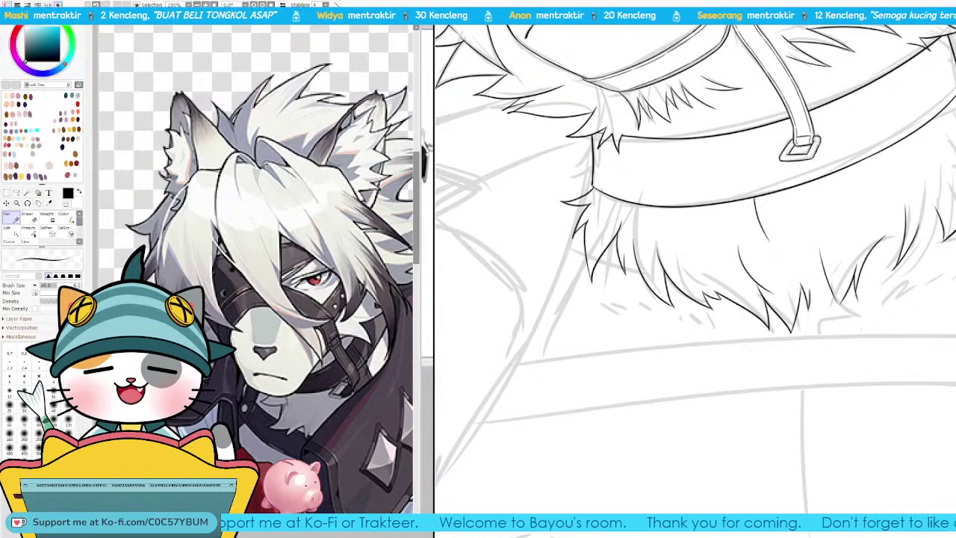
key(ctrl+z)
key(ctrl+y)
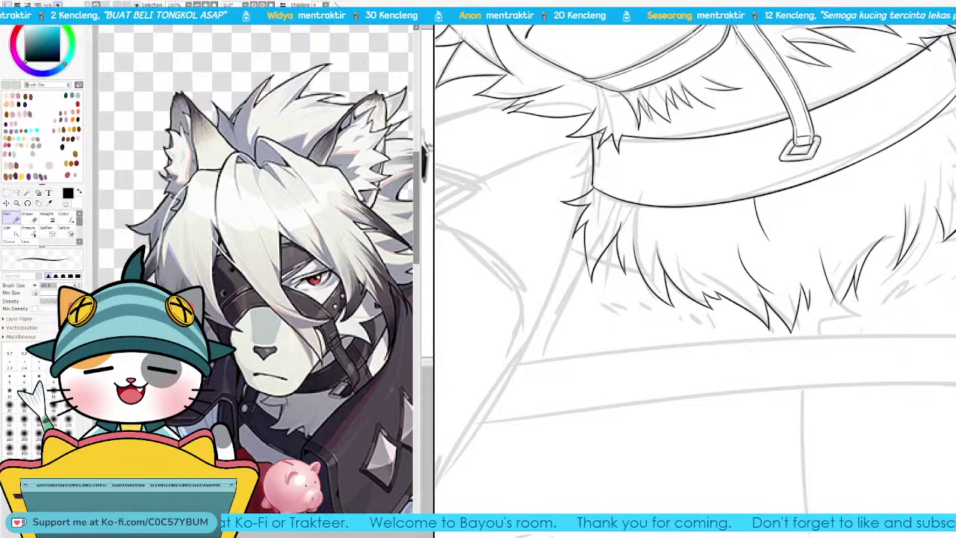
Step: Ink a line across the collar band near its front end, redoing it once and trimming the overshoot below the collar
drag(611, 137, 612, 208)
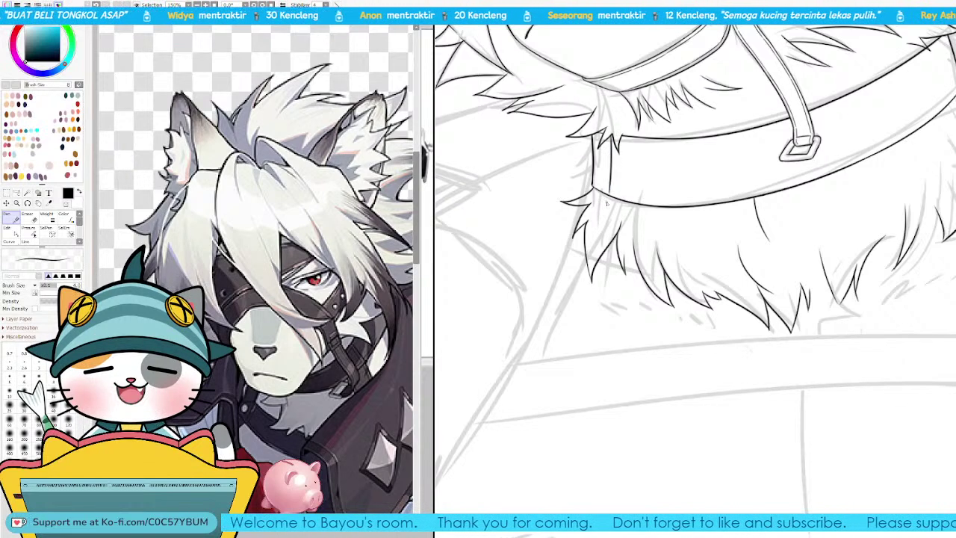
drag(623, 143, 619, 197)
key(ctrl+z)
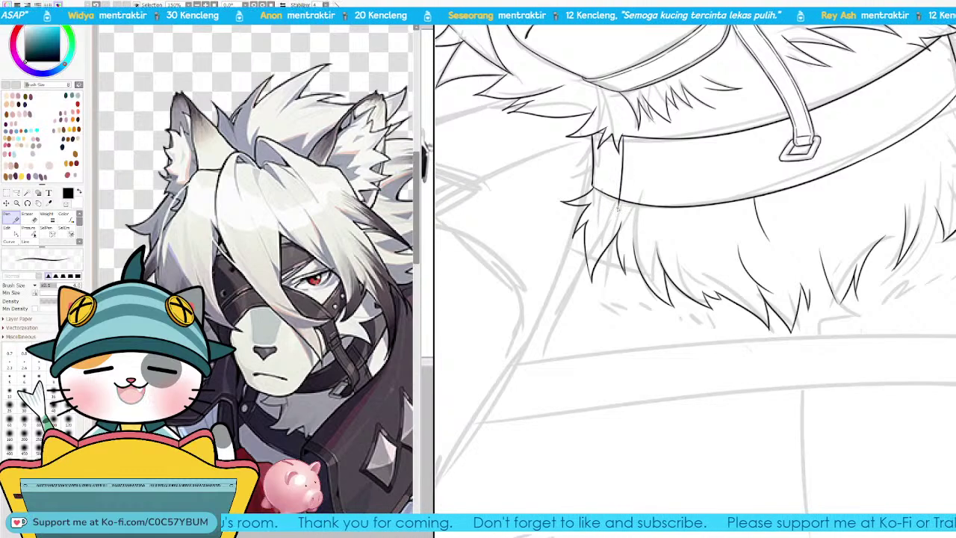
key(e)
key(n)
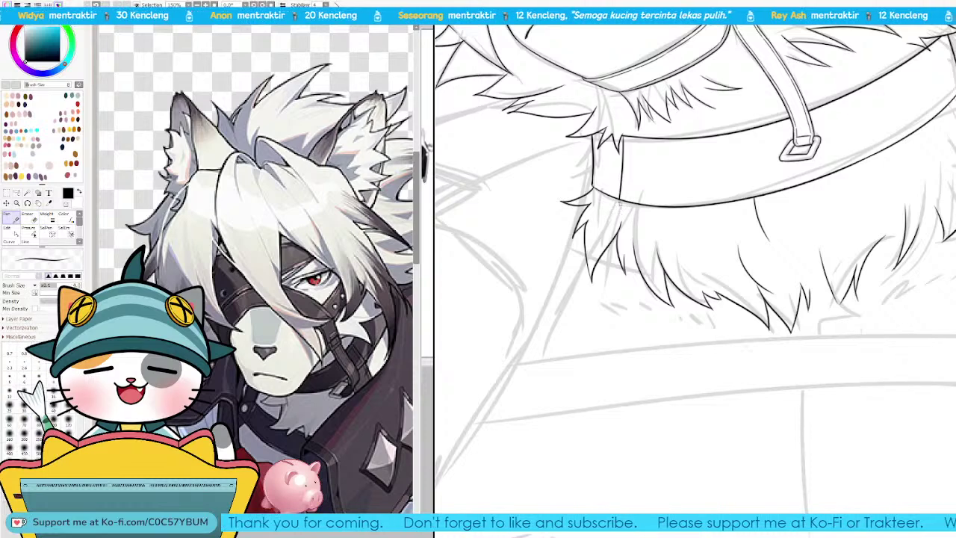
drag(620, 199, 547, 354)
key(ctrl+z)
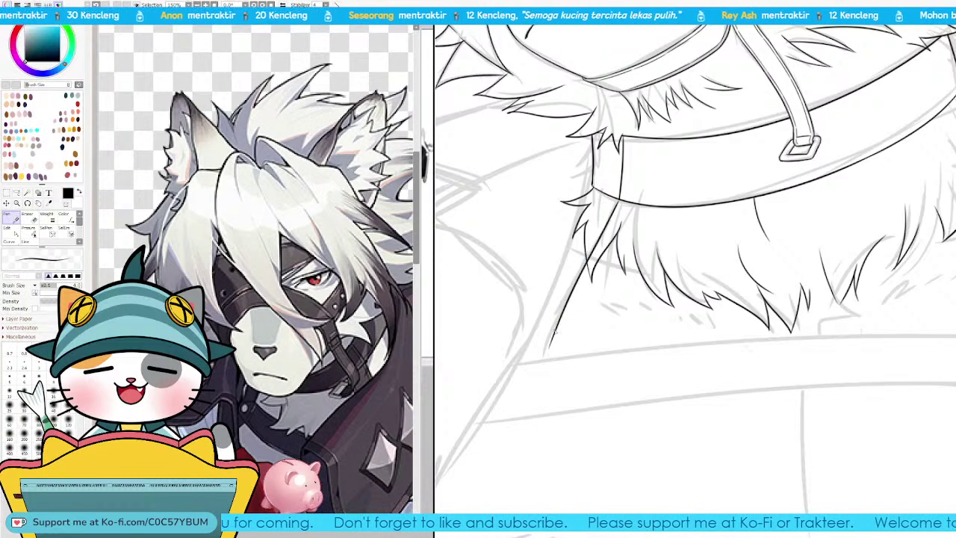
key(ctrl+z)
Step: Ink a straight diagonal line from the sketched chest strap up through the neck fur towards the collar's front end
key(End)
key(End)
key(End)
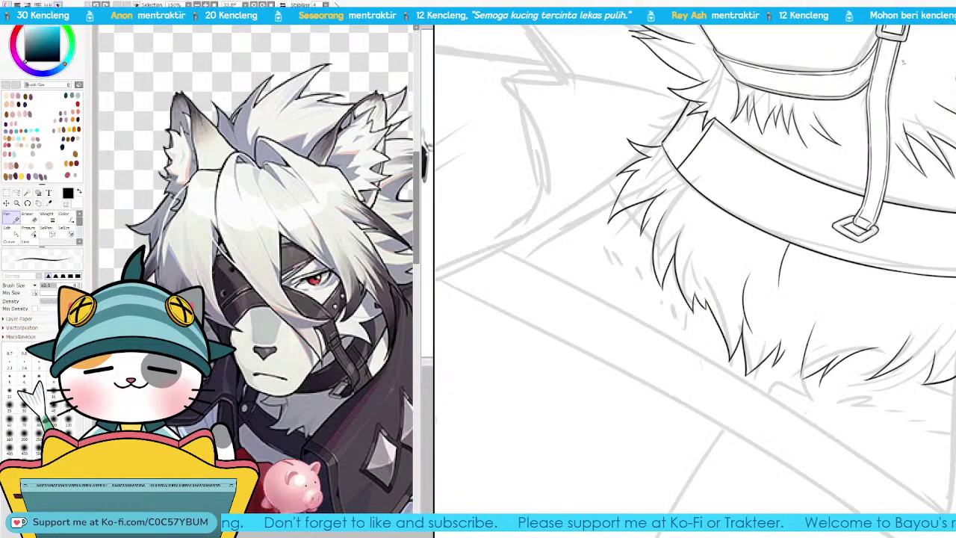
key(Delete)
key(Delete)
drag(589, 273, 580, 325)
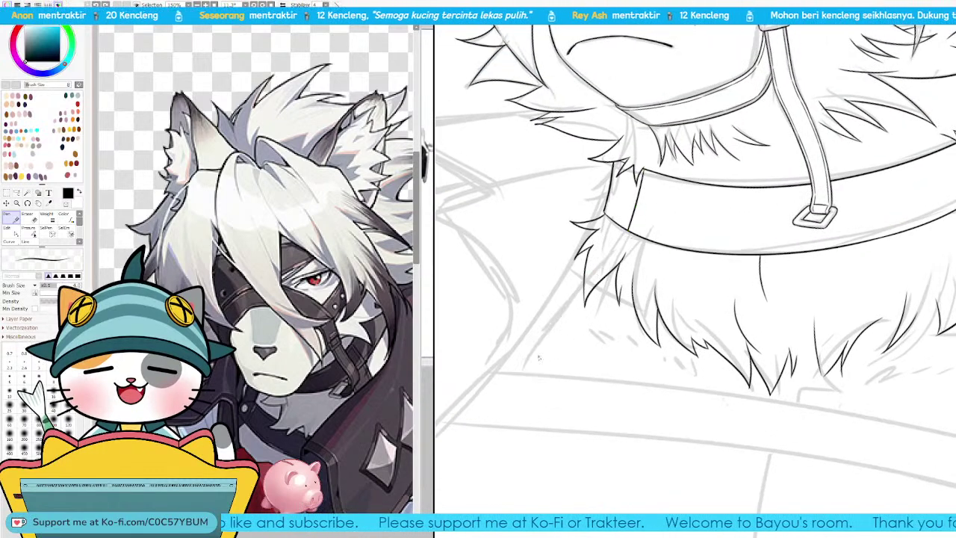
drag(512, 378, 619, 247)
key(ctrl+z)
drag(511, 378, 618, 247)
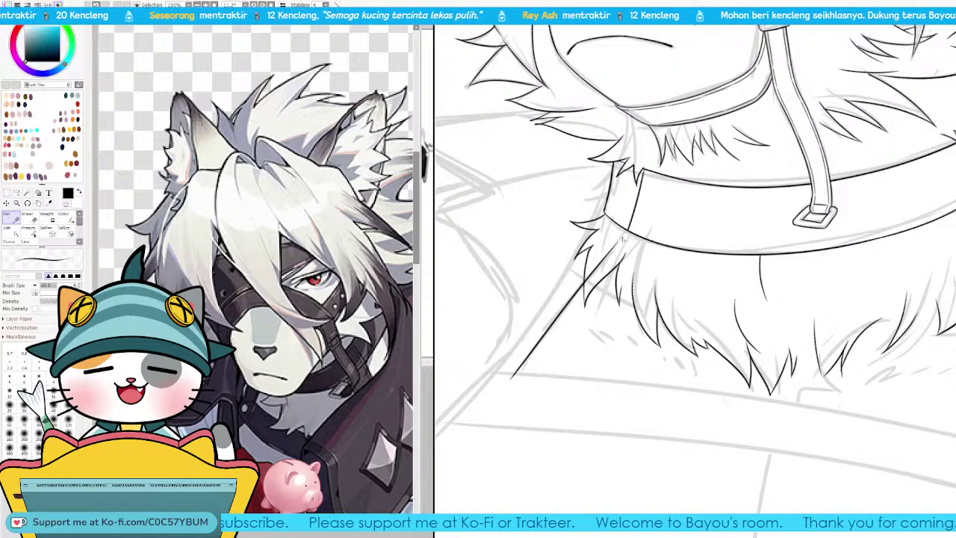
Step: Extend the diagonal line's upper end so it meets the collar's lower edge at the cross line
scroll(623, 238, up, 4)
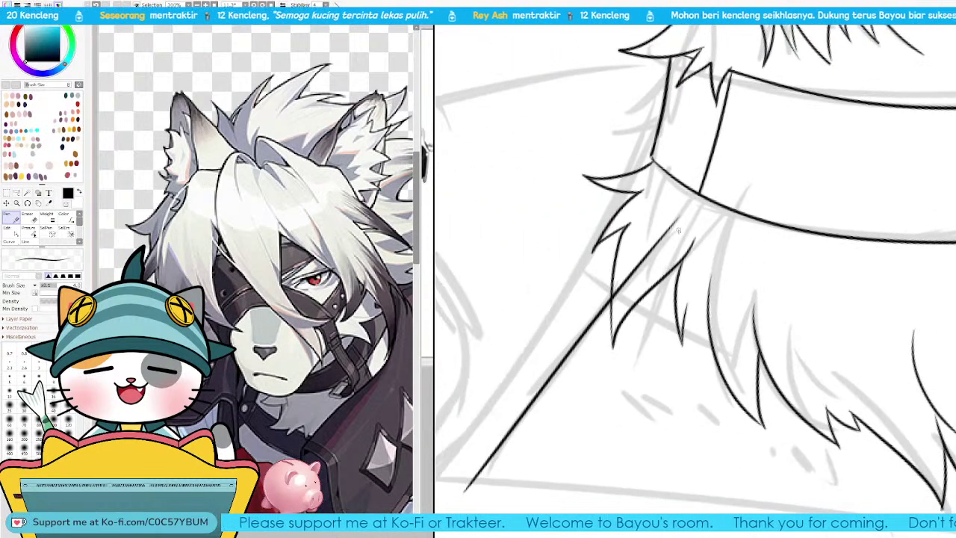
drag(681, 218, 699, 194)
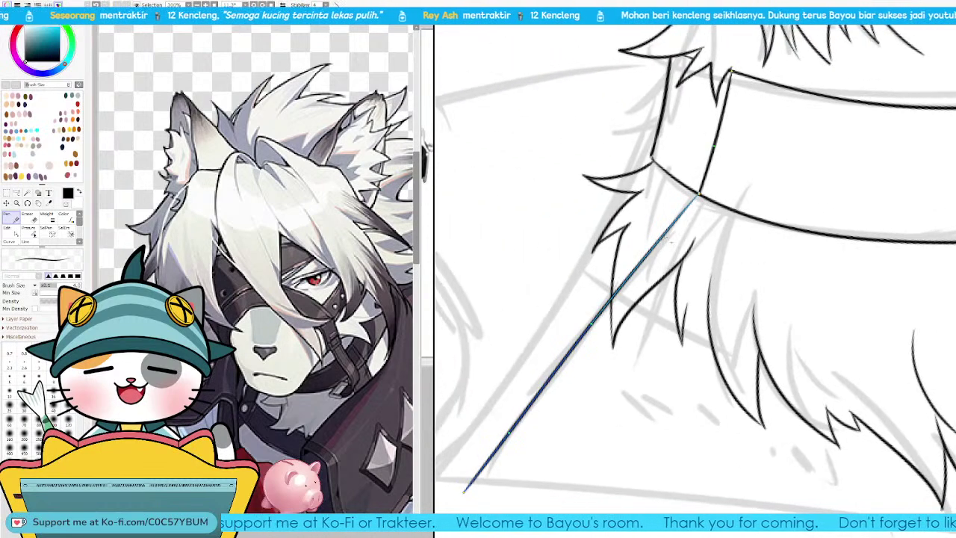
drag(666, 235, 680, 220)
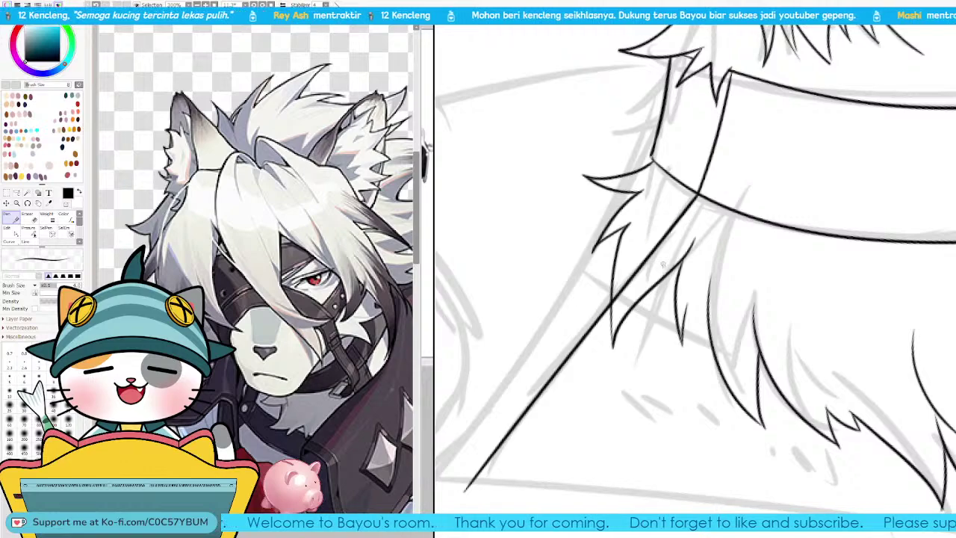
Step: Examine the inked collar and neck fur against the underlying sketch of the chest and shoulders
drag(613, 384, 676, 297)
drag(754, 284, 472, 342)
drag(807, 261, 519, 291)
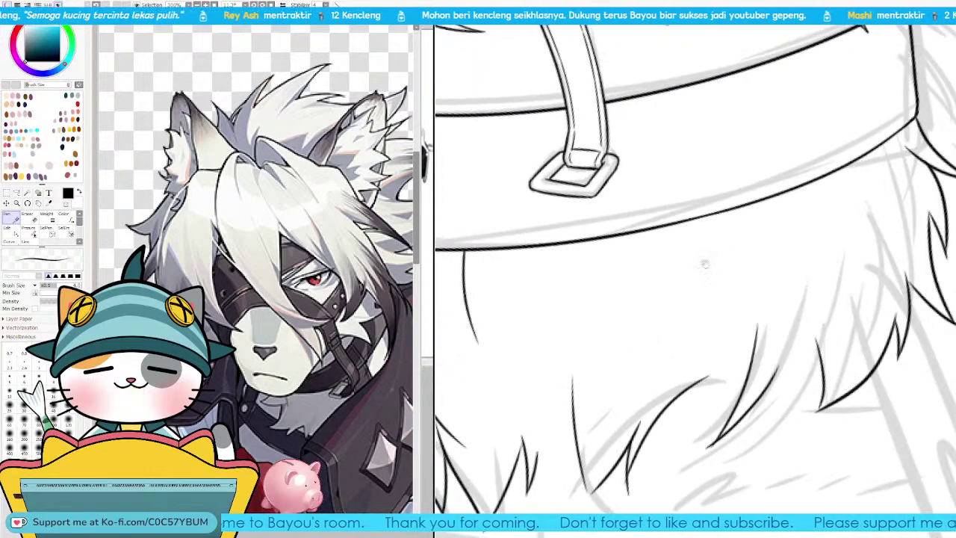
drag(706, 264, 596, 289)
key(Page_Down)
key(Page_Down)
key(Page_Down)
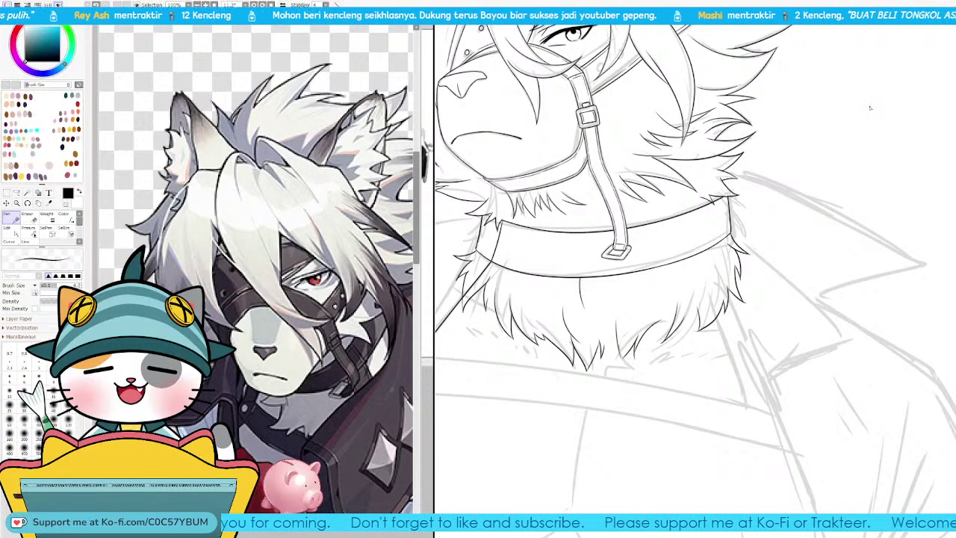
drag(548, 346, 698, 303)
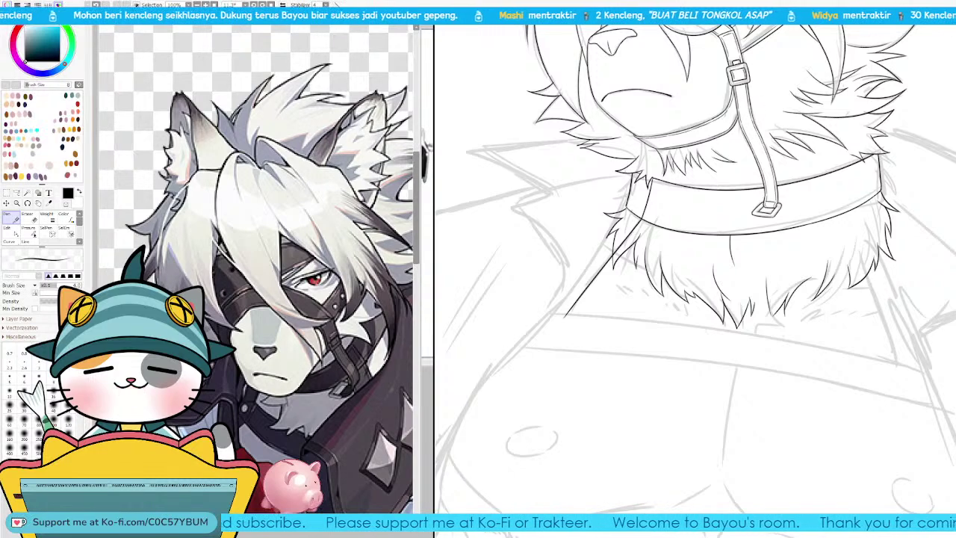
Step: Ink a thin parallel line beside the cross line at the collar's front end, using a smaller brush size
scroll(805, 244, up, 3)
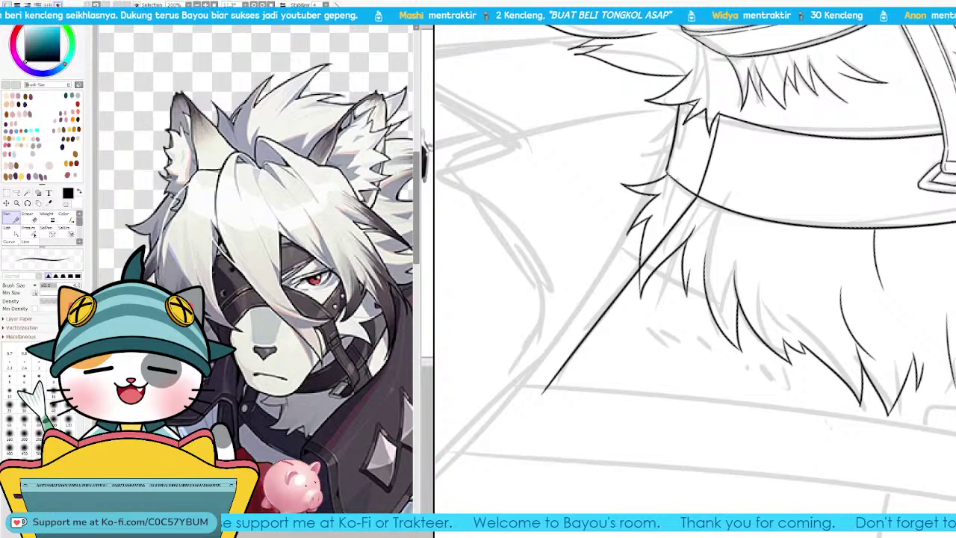
scroll(788, 188, up, 3)
drag(752, 187, 705, 394)
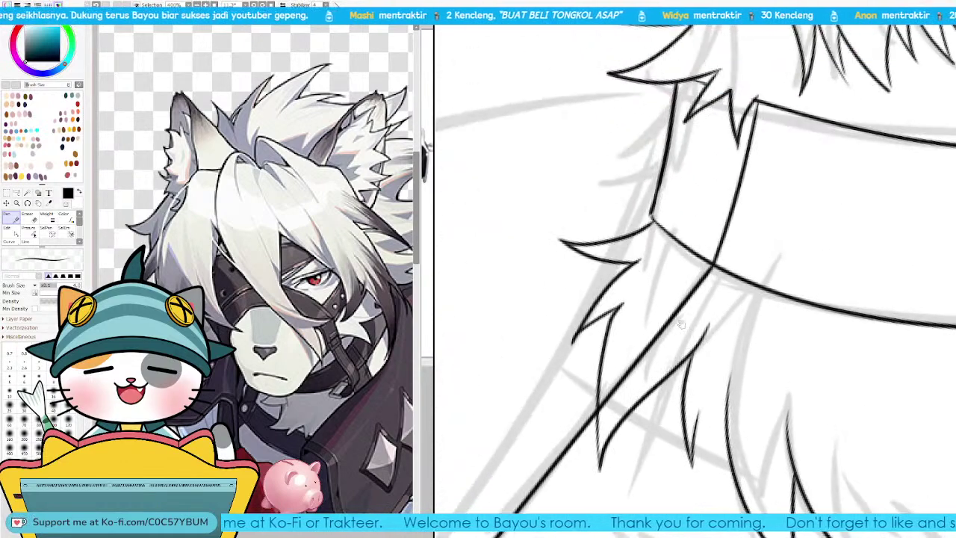
drag(747, 152, 744, 184)
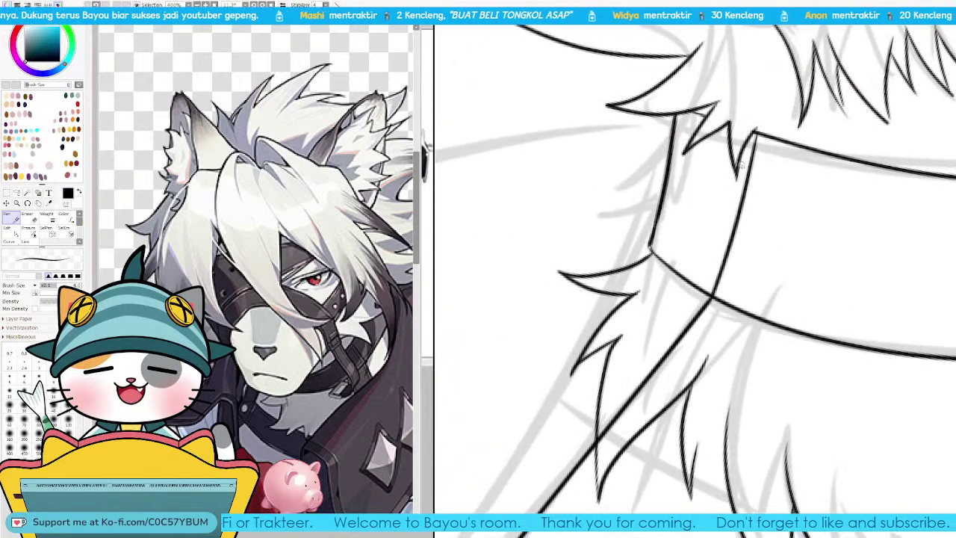
key(bracketleft)
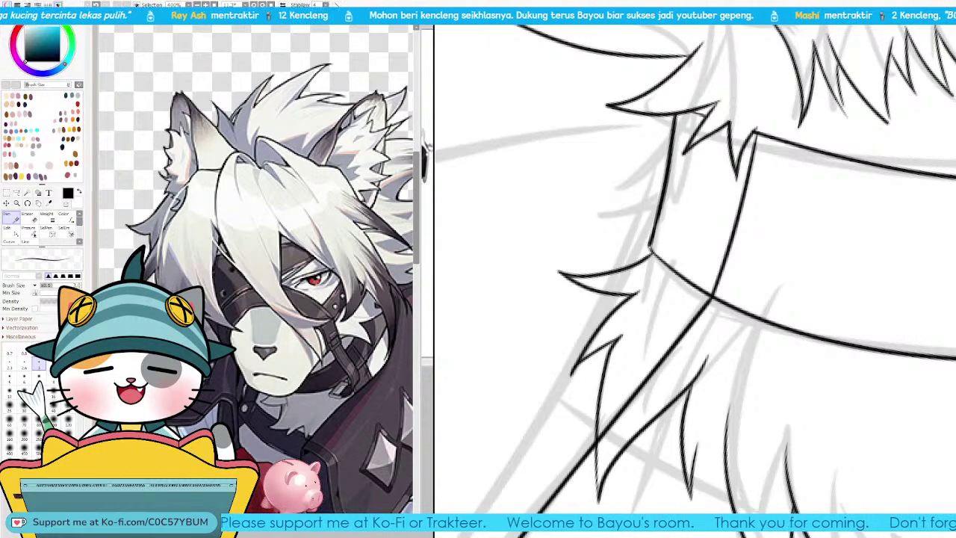
key(Delete)
key(Delete)
key(Delete)
key(Delete)
key(Delete)
key(Delete)
key(Delete)
key(Delete)
key(Delete)
key(Delete)
key(Delete)
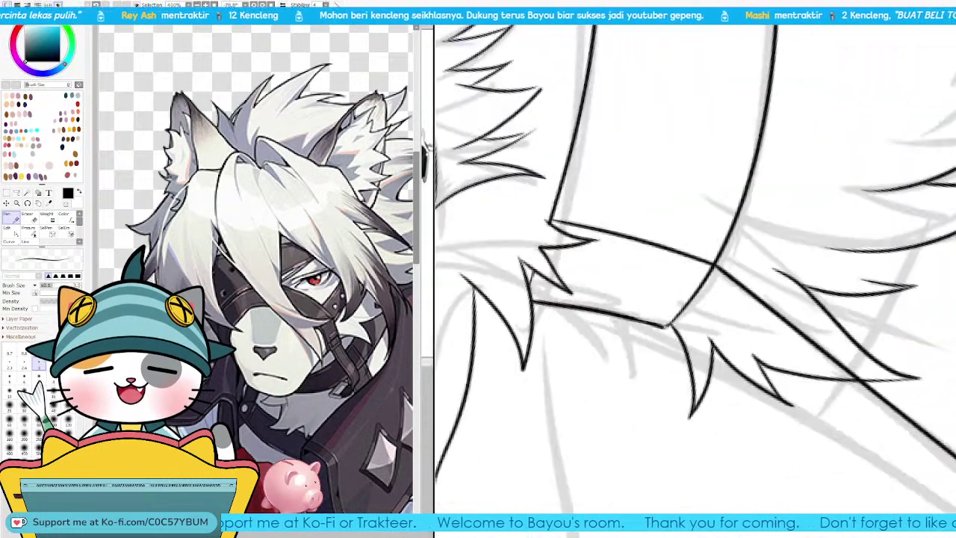
key(Delete)
key(Delete)
key(Delete)
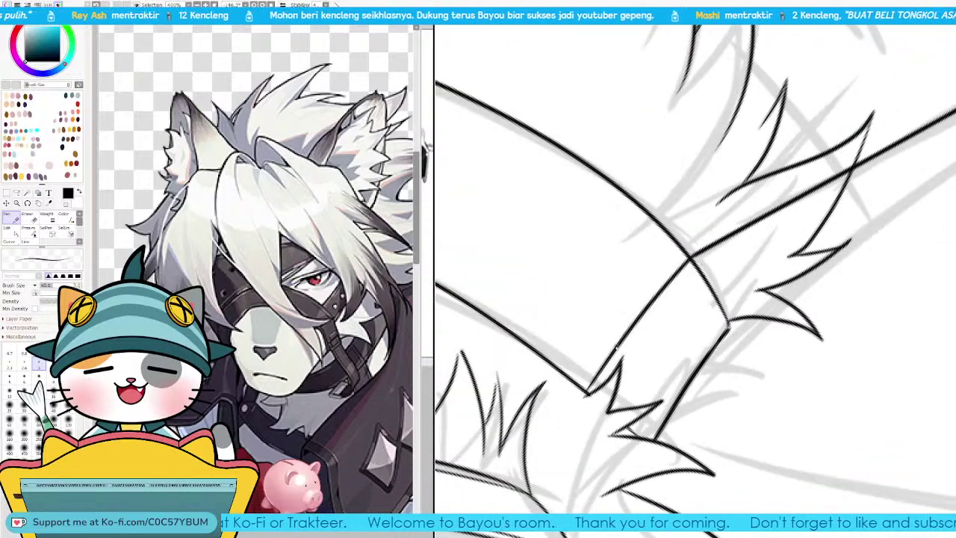
drag(596, 391, 693, 264)
key(ctrl+z)
drag(596, 390, 694, 263)
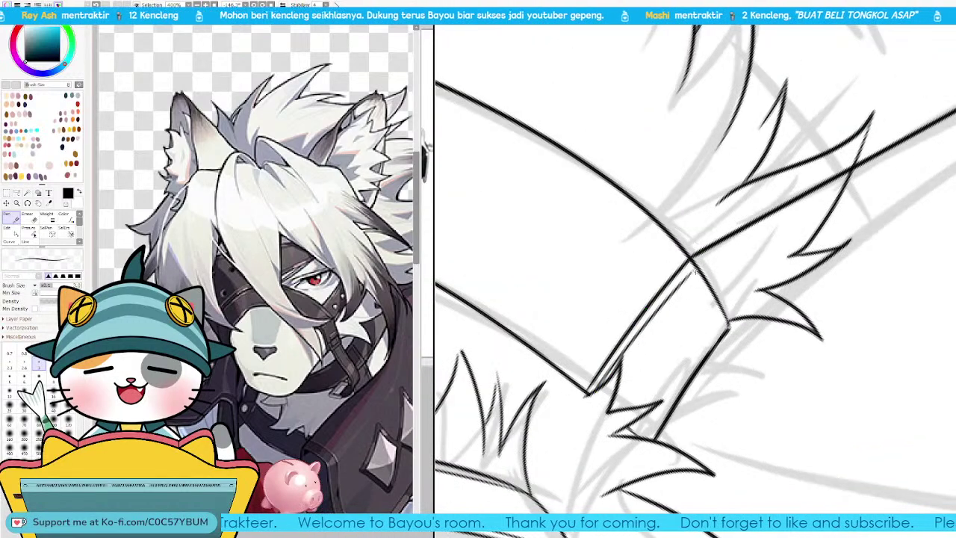
key(Delete)
key(Delete)
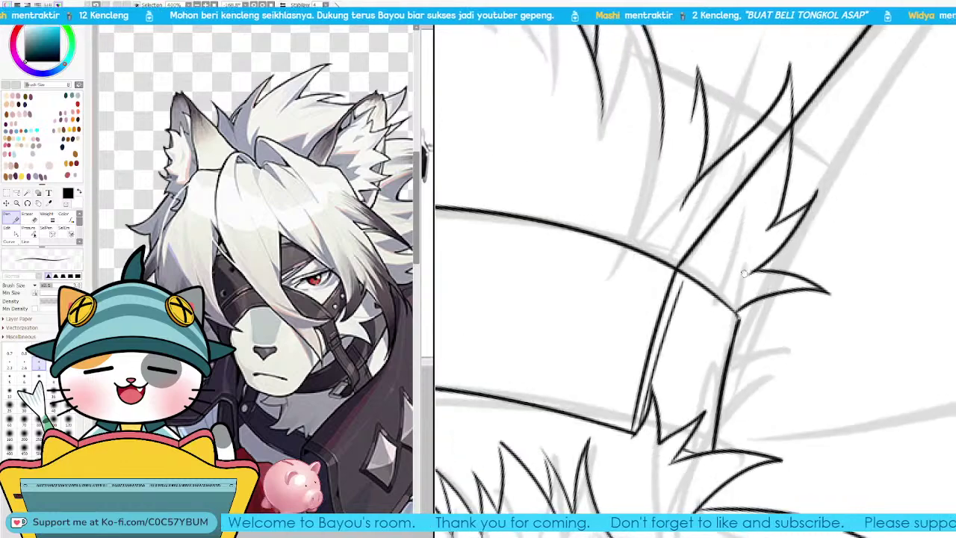
Step: Ink a thin line parallel to the diagonal strap line, in an upper section near the collar and a lower section across the chest
drag(703, 262, 588, 416)
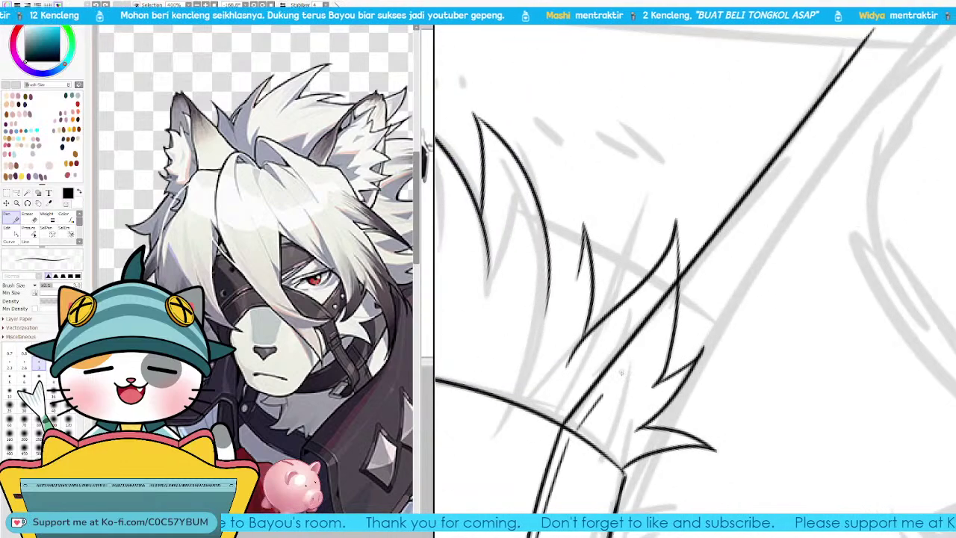
drag(577, 425, 659, 320)
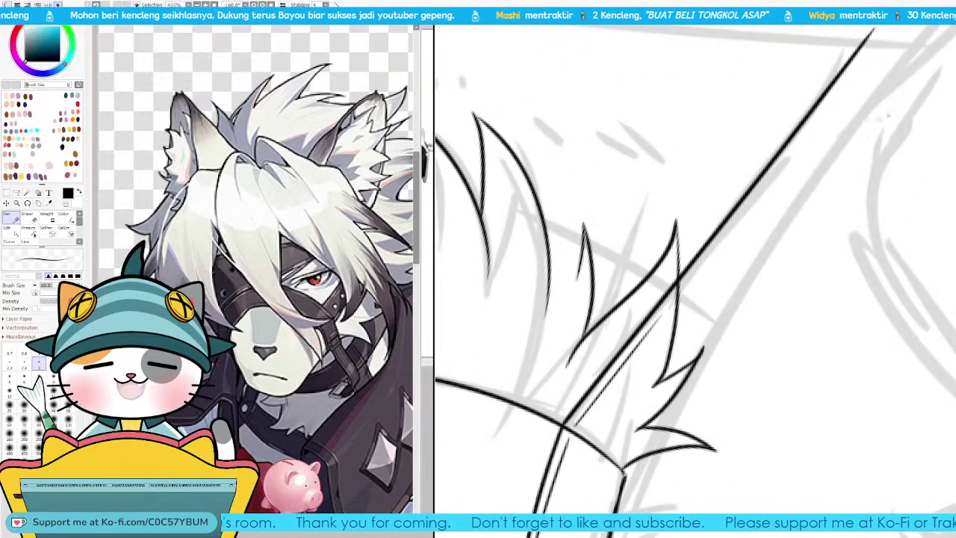
key(Delete)
key(Delete)
key(Delete)
key(Delete)
key(Delete)
key(Delete)
key(Delete)
key(Delete)
key(Delete)
key(Delete)
key(Delete)
key(Delete)
key(Delete)
key(Delete)
key(Delete)
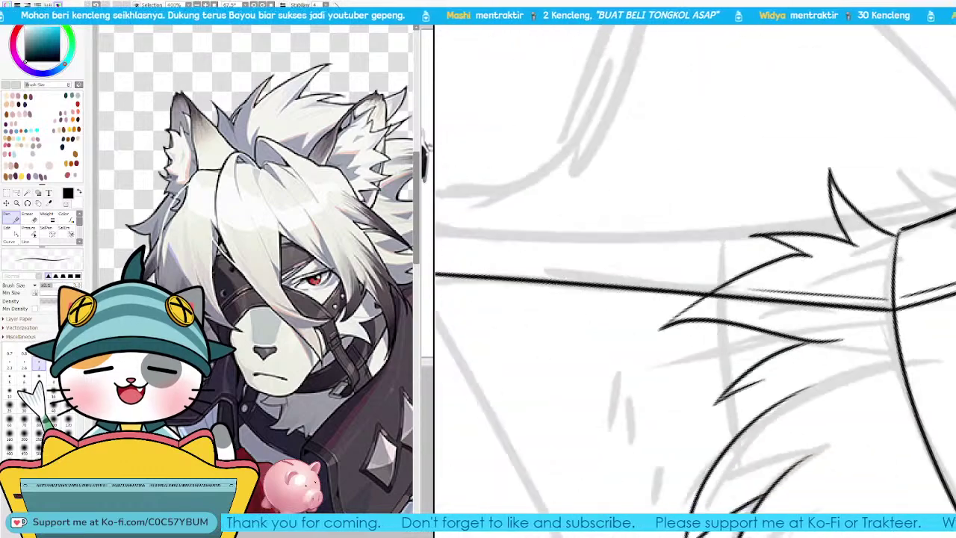
key(Page_Down)
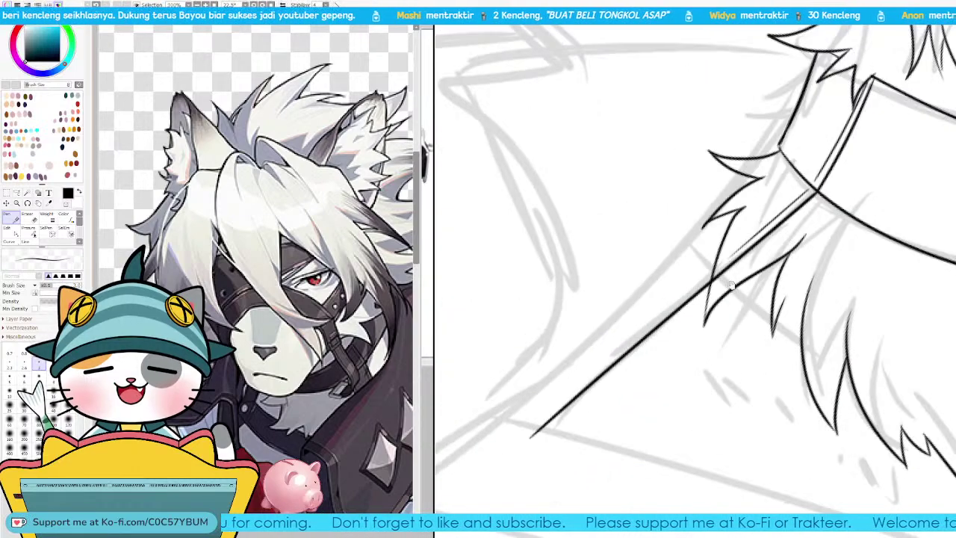
drag(560, 430, 732, 253)
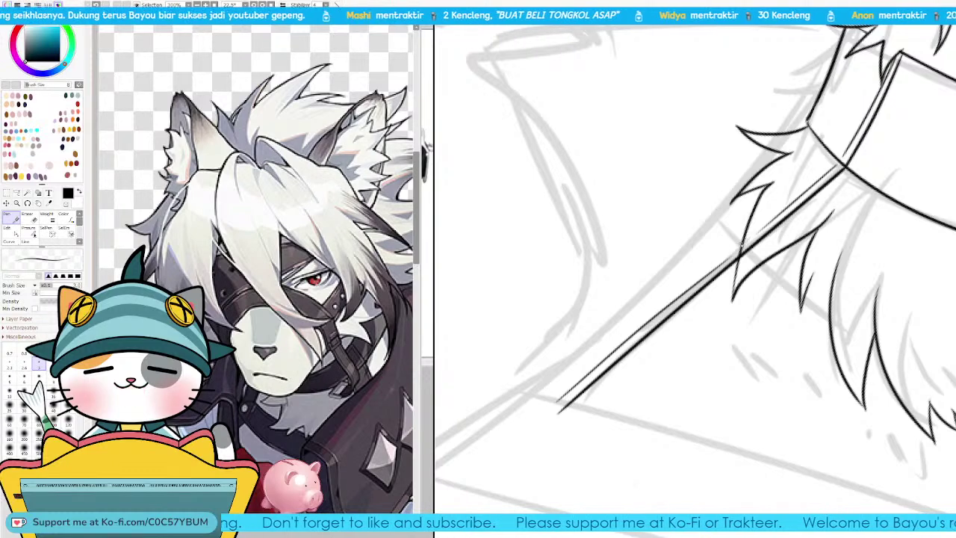
key(ctrl+z)
drag(557, 407, 739, 247)
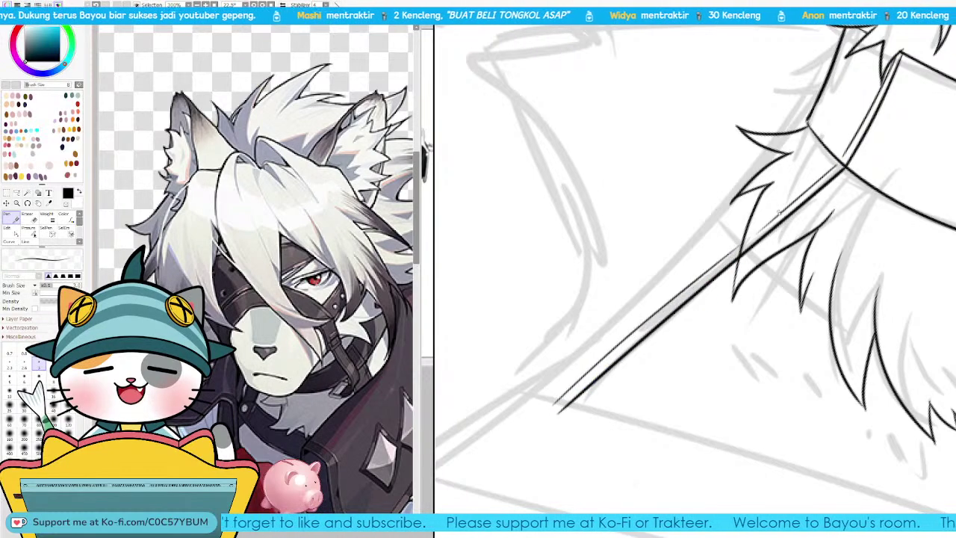
Step: Adjust the curve points of the thin line's lower section so it runs evenly beside the diagonal strap line
drag(632, 343, 631, 338)
drag(691, 297, 694, 295)
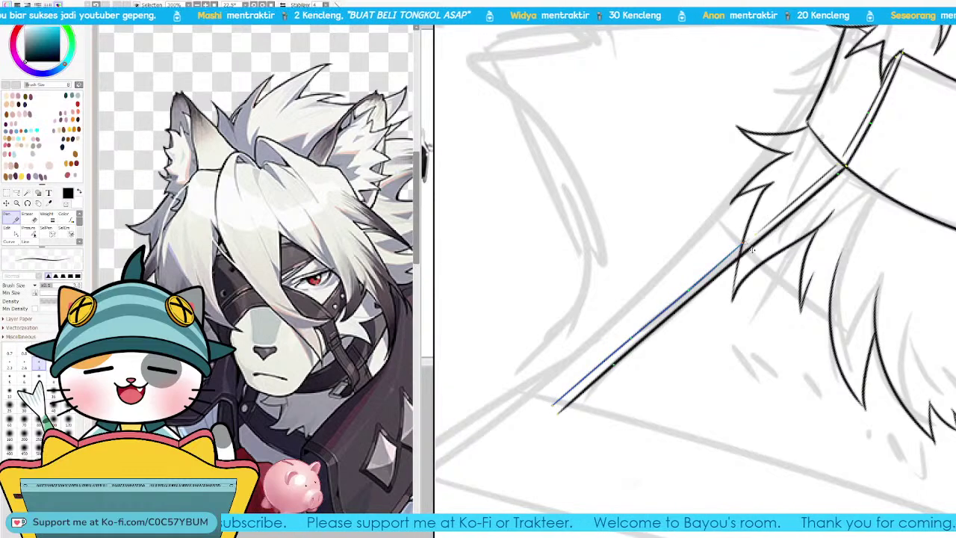
drag(753, 250, 759, 245)
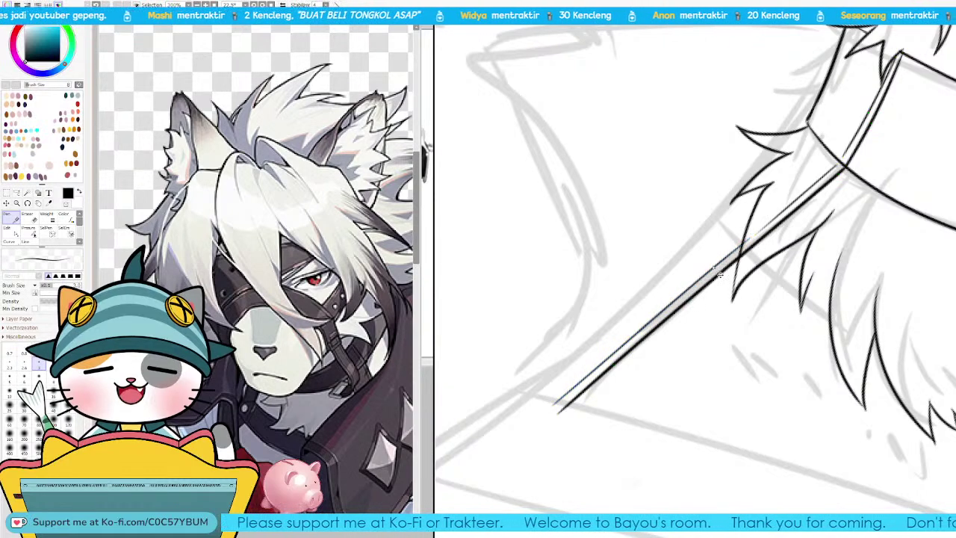
Step: Erase the short piece of the collar's lower edge between the cross line and the collar's front end
key(Page_Down)
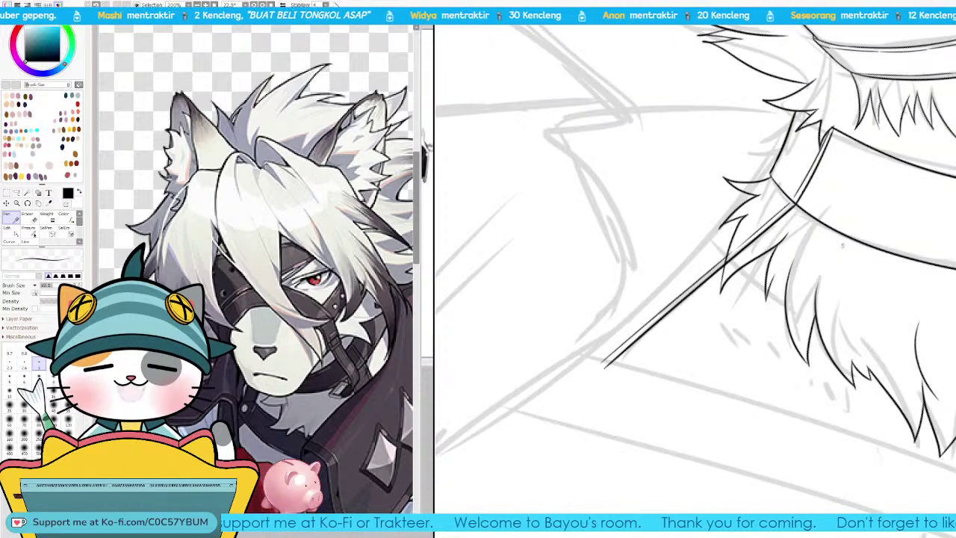
key(e)
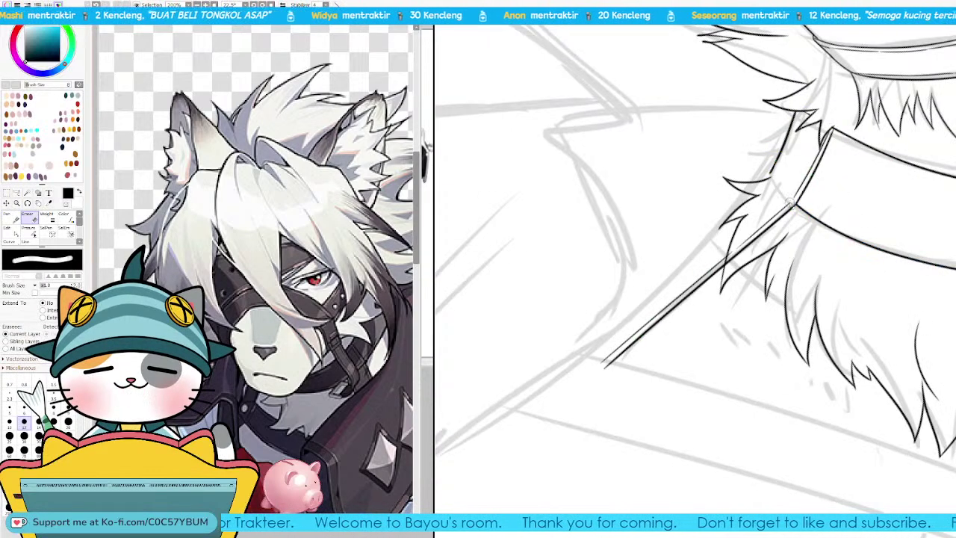
mouse_move(764, 224)
mouse_down()
mouse_move(759, 244)
mouse_move(709, 285)
mouse_up()
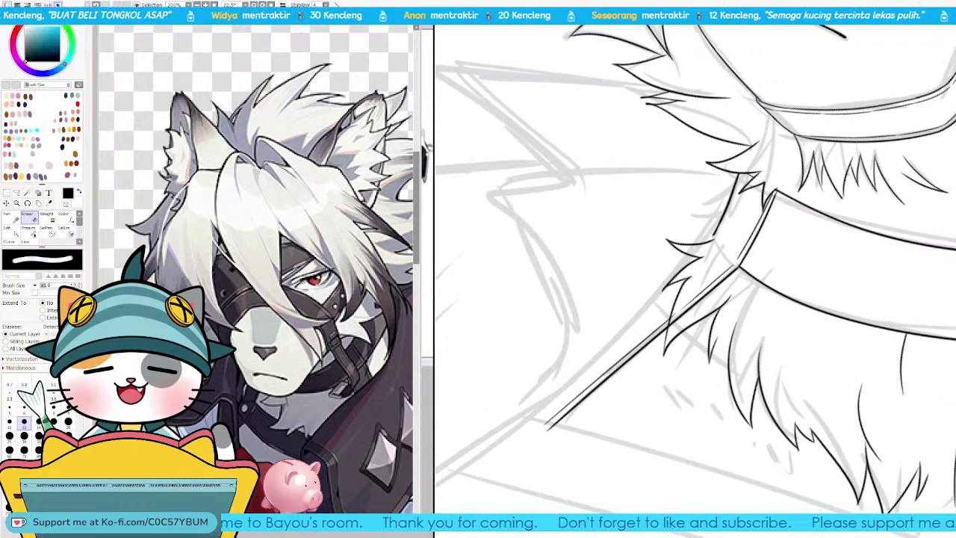
Step: Extend the collar's front end line downwards past the adjoining neck fur tuft
key(Page_Up)
key(End)
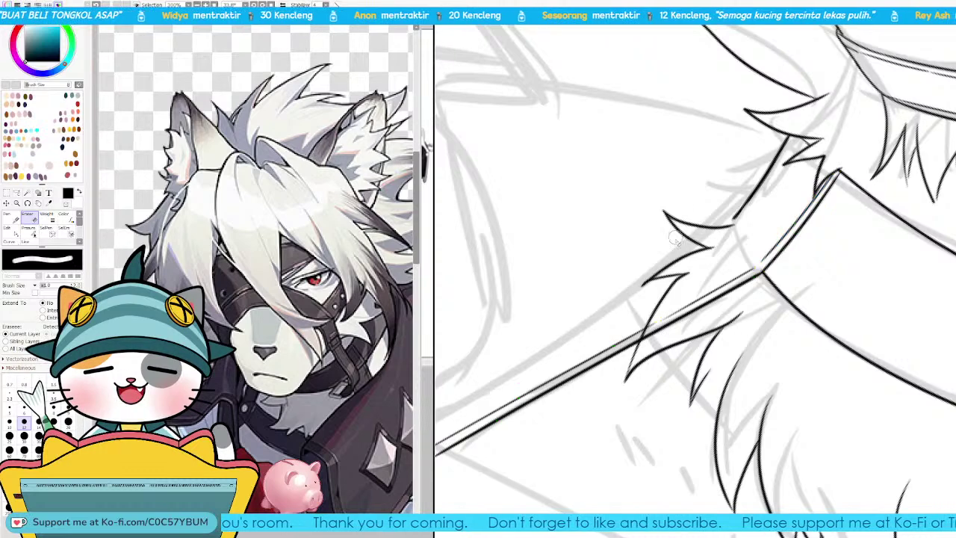
key(n)
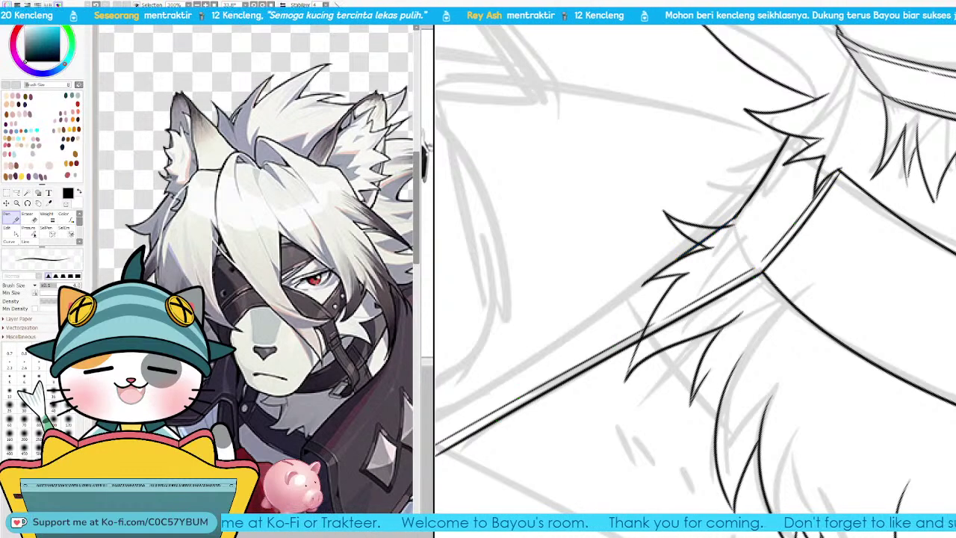
Step: Erase the fur tufts and strokes between the collar's front end and the diagonal strap line
key(Delete)
key(Delete)
key(Page_Up)
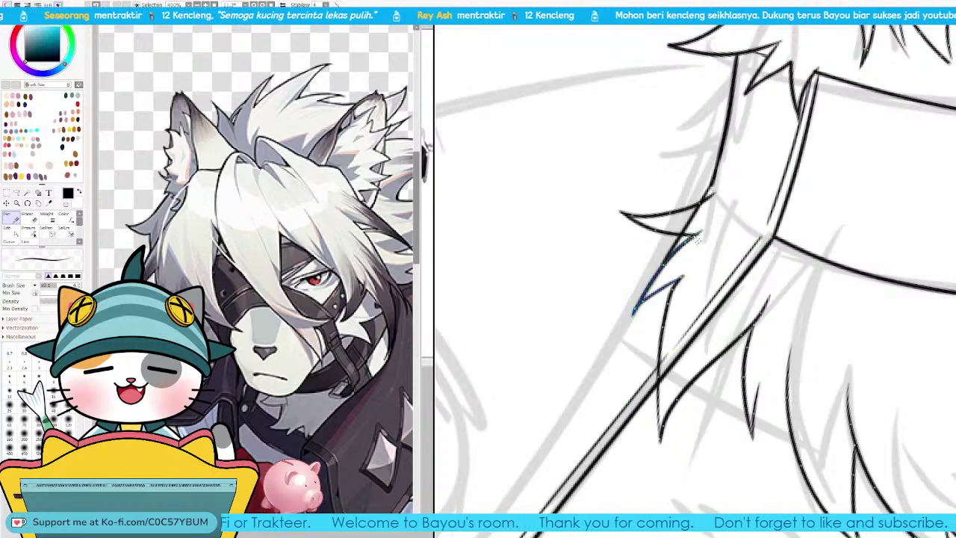
key(e)
mouse_move(654, 296)
mouse_down()
mouse_move(683, 255)
mouse_move(635, 327)
mouse_move(675, 282)
mouse_move(678, 256)
mouse_move(720, 199)
mouse_move(650, 378)
mouse_up()
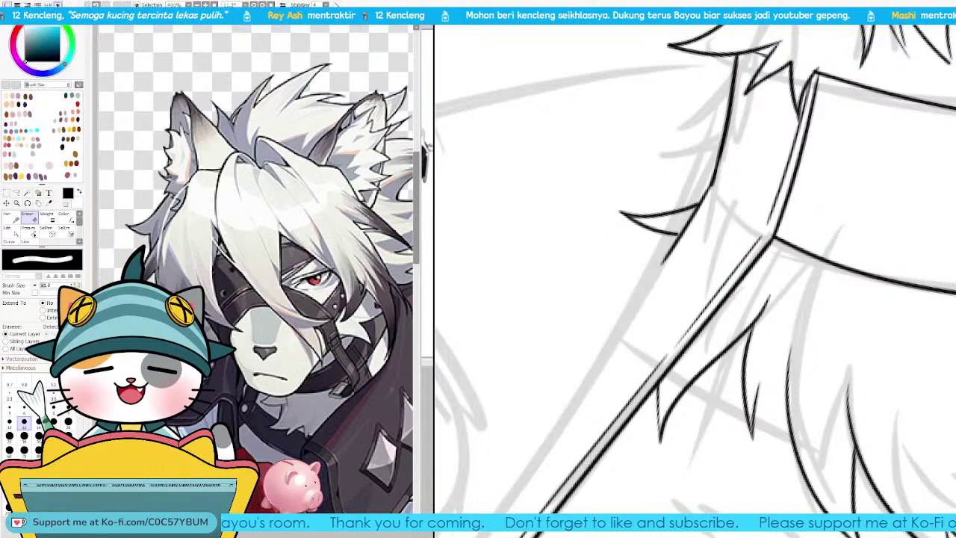
Step: Ink a cross line from the collar's upper to its lower edge, between the buckled strap and the collar's rear end
key(Page_Up)
key(Page_Down)
key(Page_Down)
key(Page_Down)
key(Page_Down)
drag(805, 276, 709, 346)
key(h)
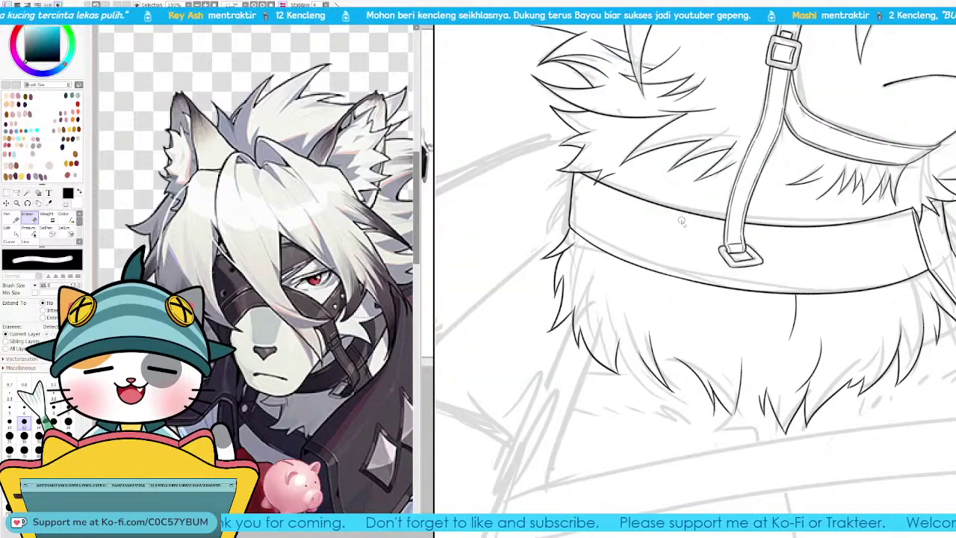
key(n)
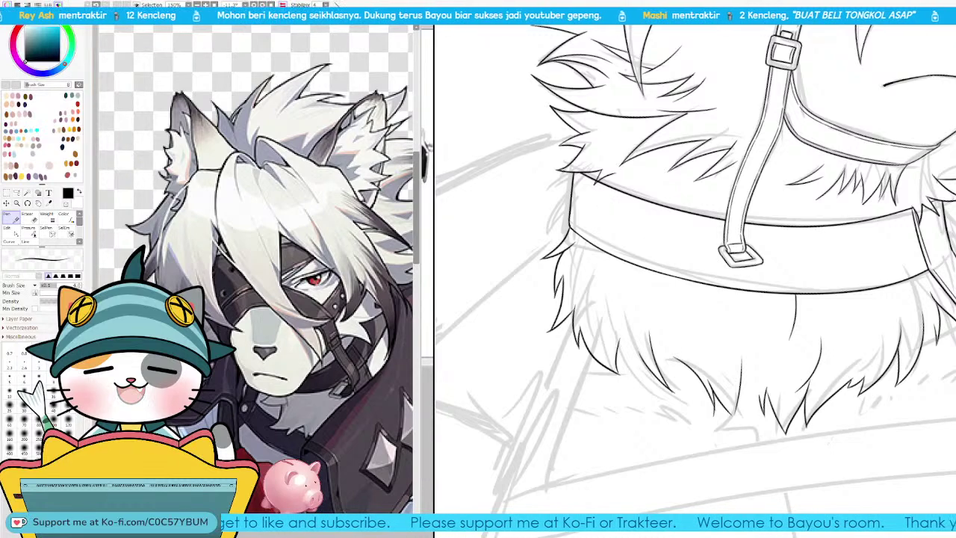
key(h)
drag(755, 289, 706, 264)
key(ctrl+z)
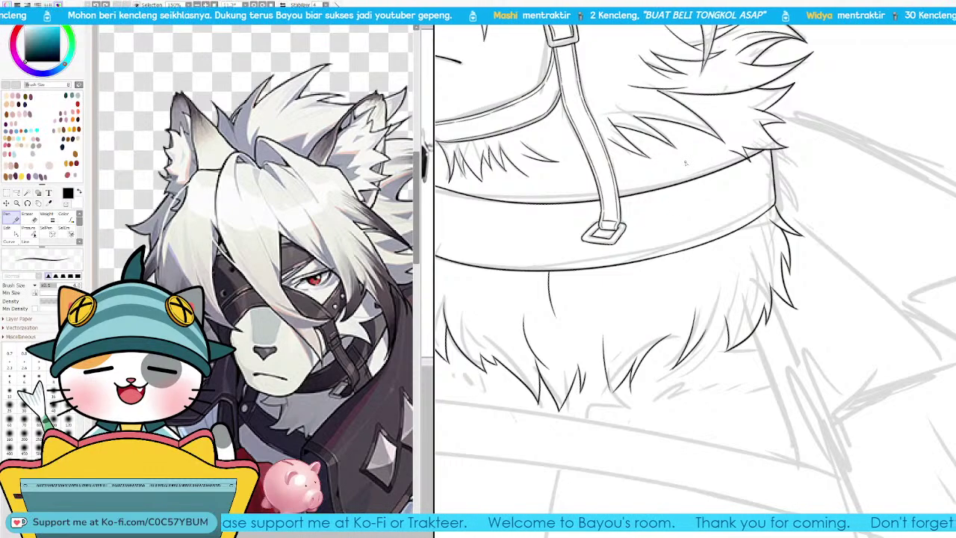
key(Page_Up)
key(Page_Up)
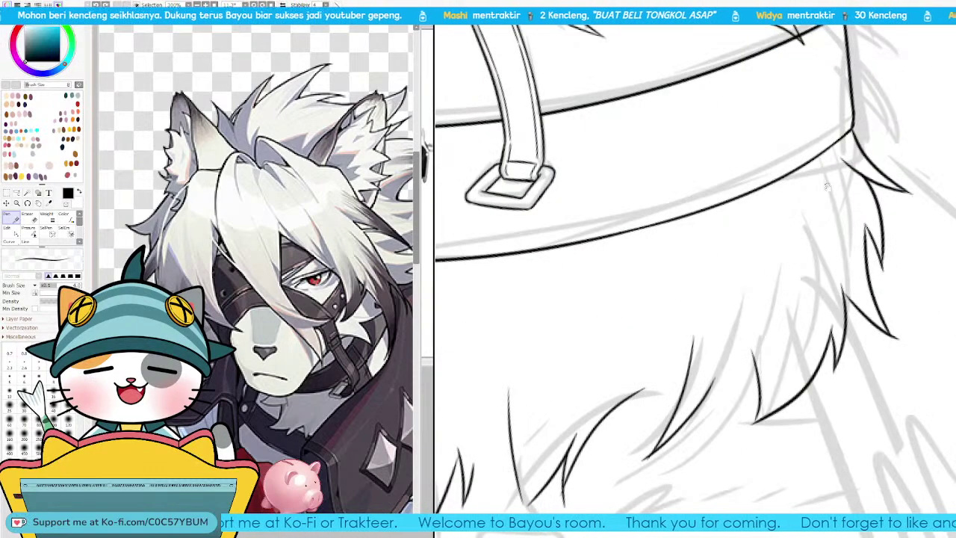
drag(774, 83, 752, 169)
key(Page_Down)
key(Page_Down)
scroll(714, 241, down, 2)
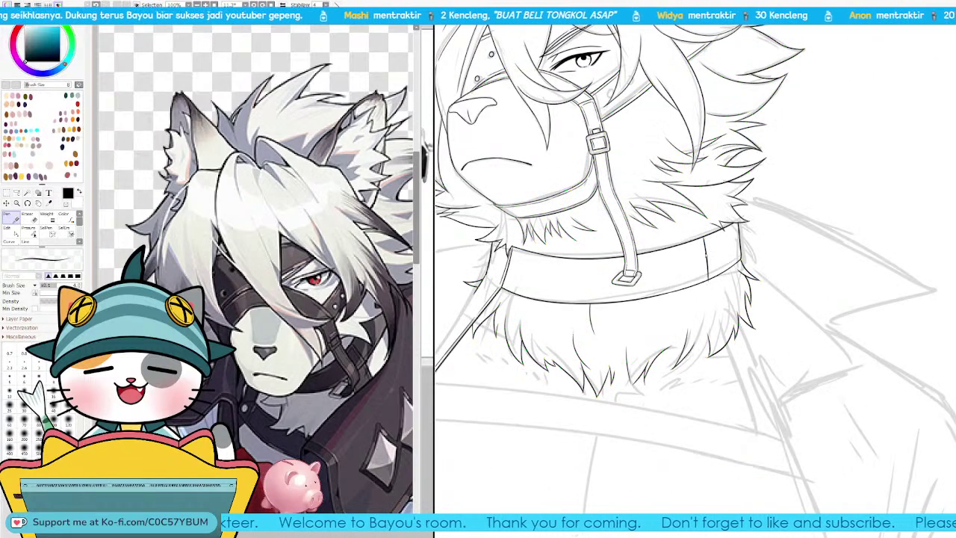
Step: Refine the placement of the cross line near the collar's rear end so it spans both collar edges
key(Insert)
drag(687, 281, 681, 314)
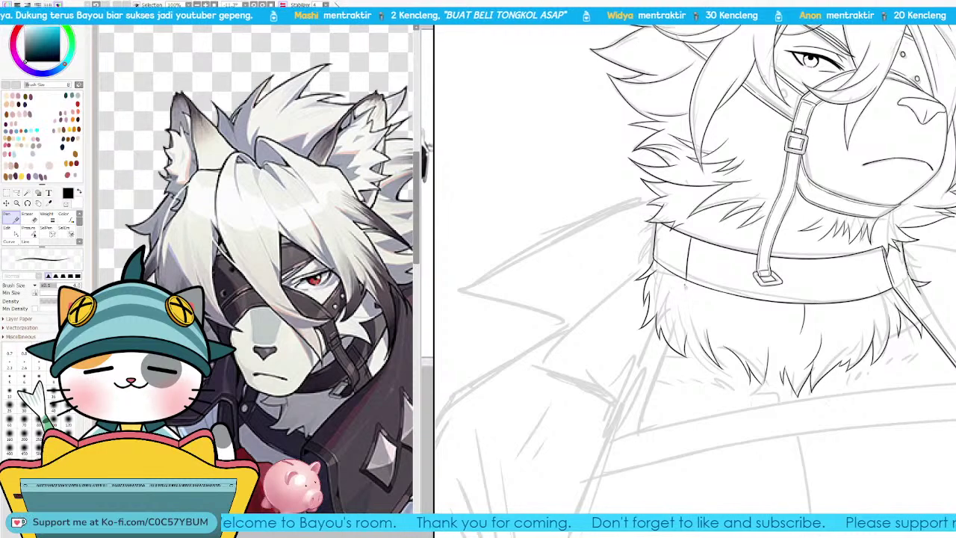
key(ctrl)
drag(690, 238, 685, 285)
key(ctrl+z)
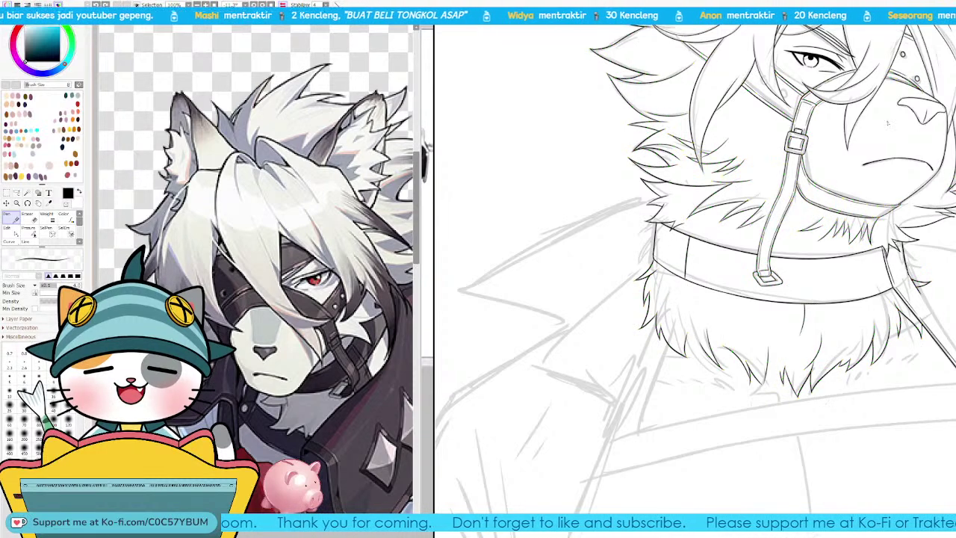
key(Page_Up)
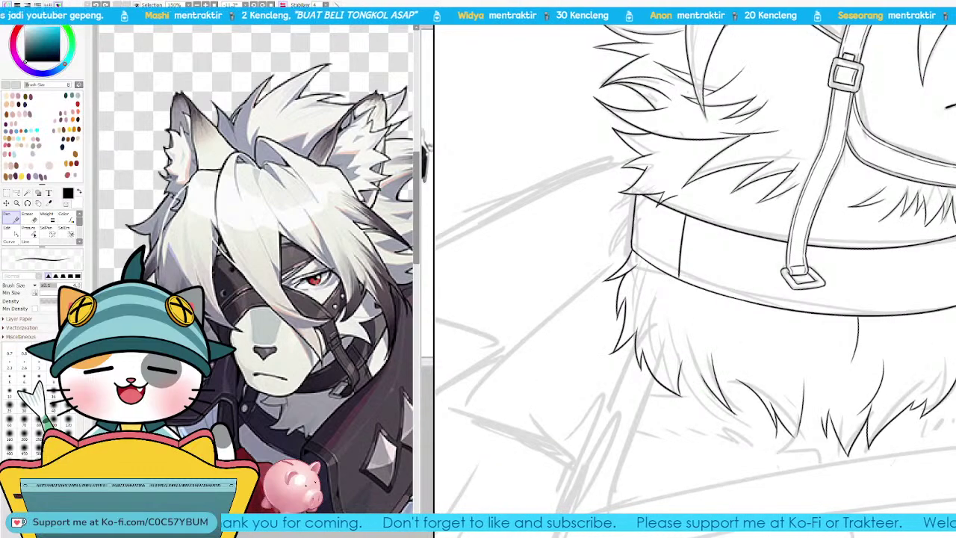
key(ctrl+plus)
key(ctrl+plus)
key(ctrl+plus)
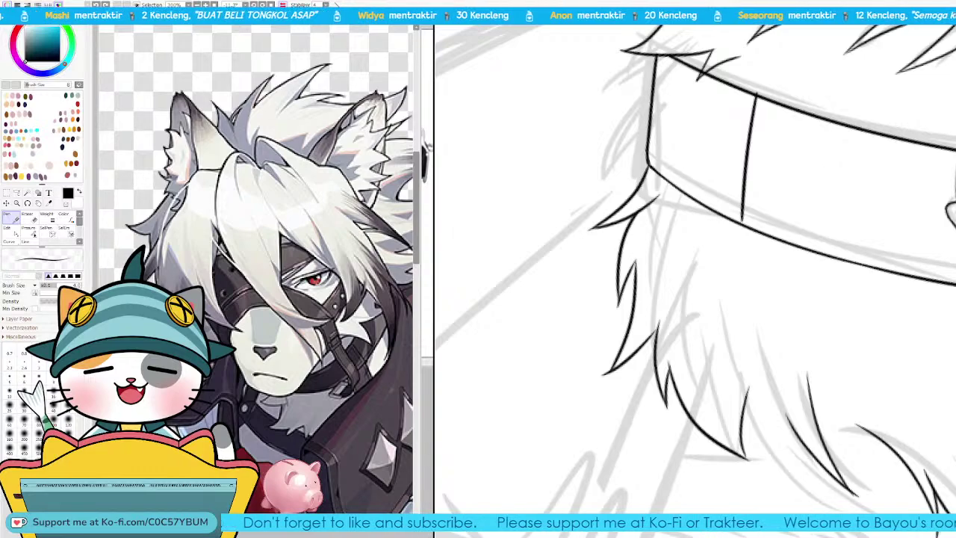
Step: Ink a straight diagonal line from the sketched chest strap through the neck fur to the cross line at the collar's rear end
key(ctrl+minus)
key(ctrl+minus)
key(ctrl+minus)
key(ctrl+minus)
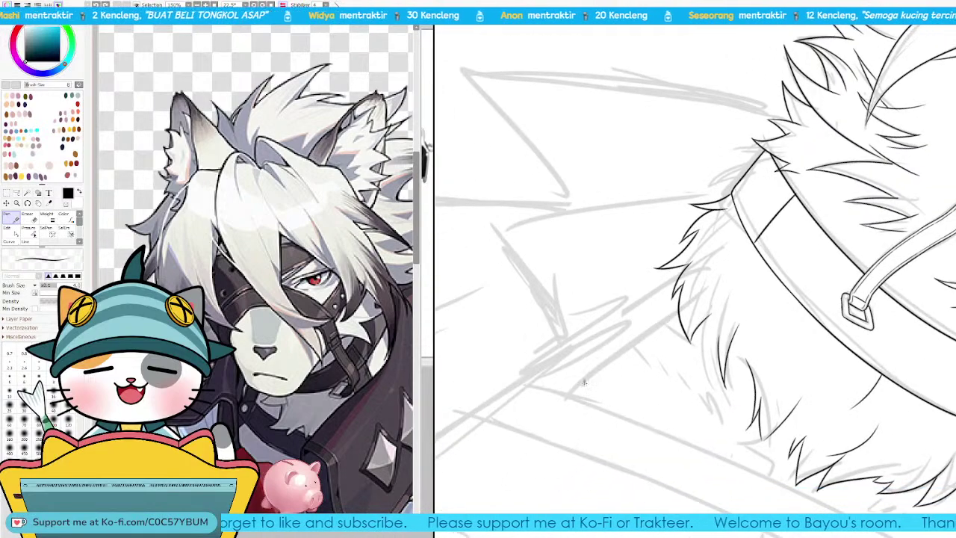
drag(566, 394, 747, 243)
key(ctrl+z)
drag(565, 397, 744, 258)
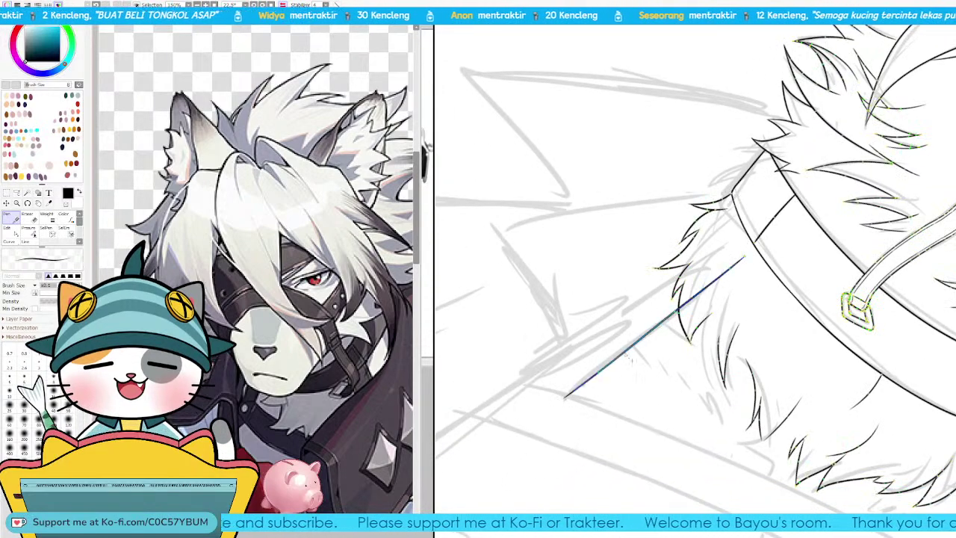
key(ctrl+z)
drag(568, 392, 760, 235)
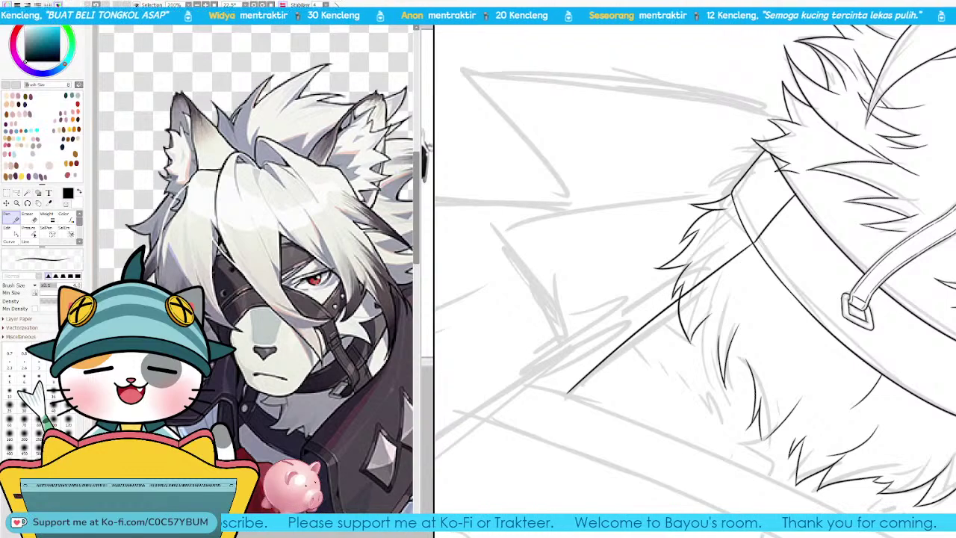
Step: Adjust the rear cross line's curve so its lower end meets the diagonal line at the collar's lower edge
key(ctrl+plus)
key(ctrl+plus)
key(ctrl+plus)
mouse_move(848, 189)
mouse_down()
mouse_move(710, 272)
mouse_move(715, 280)
mouse_up()
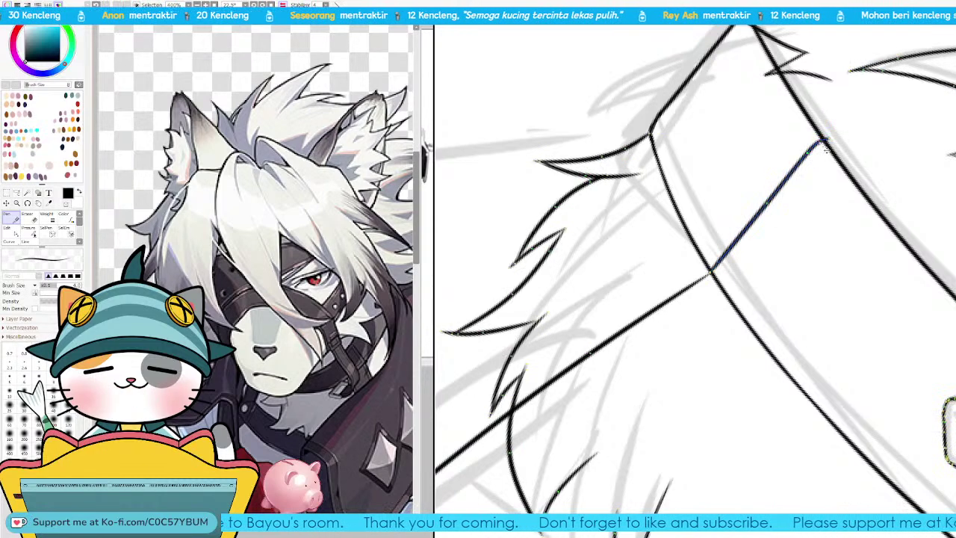
key(Page_Down)
key(Page_Down)
drag(680, 233, 771, 204)
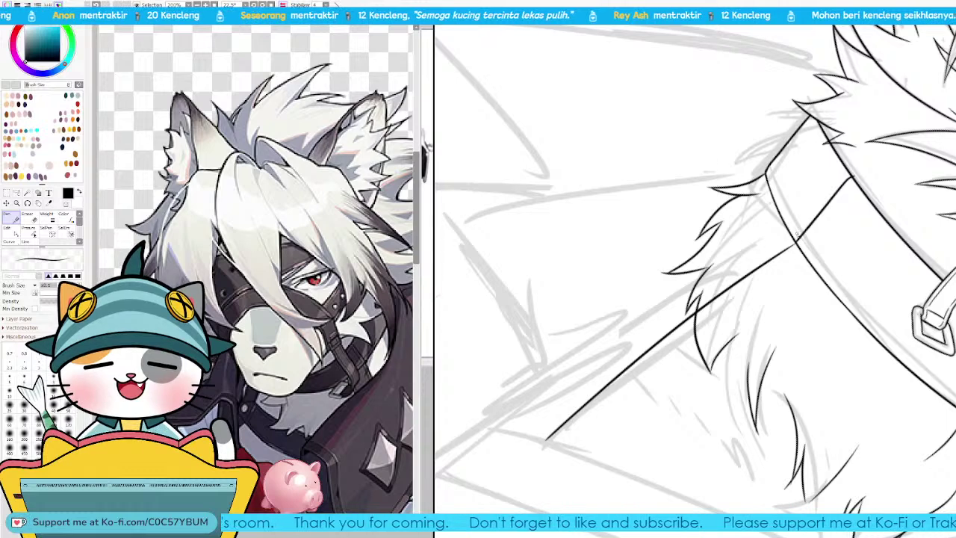
key(ctrl)
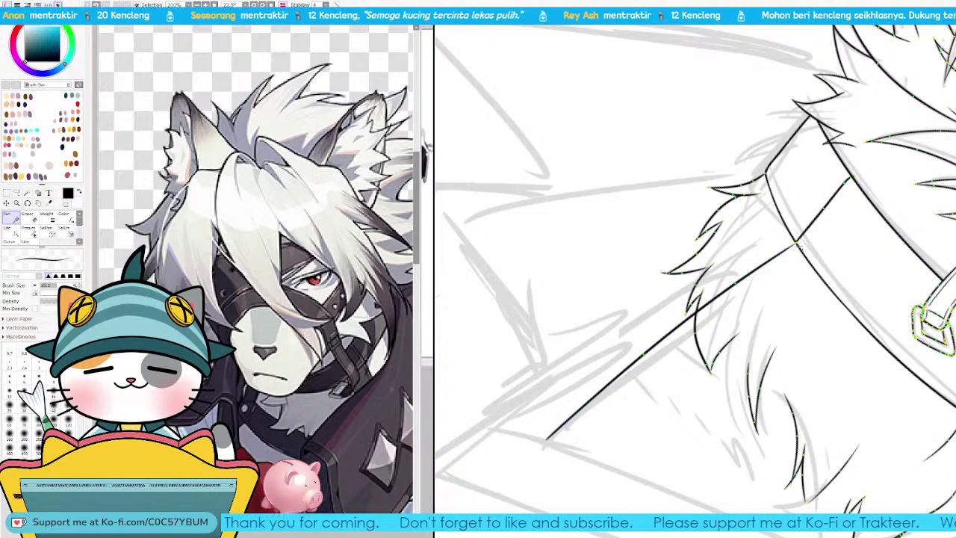
key(ctrl)
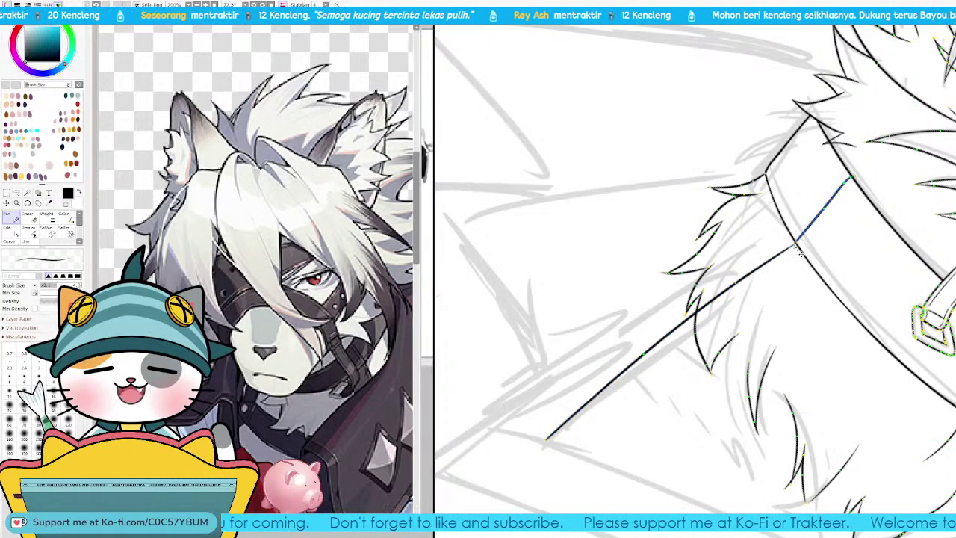
key(ctrl)
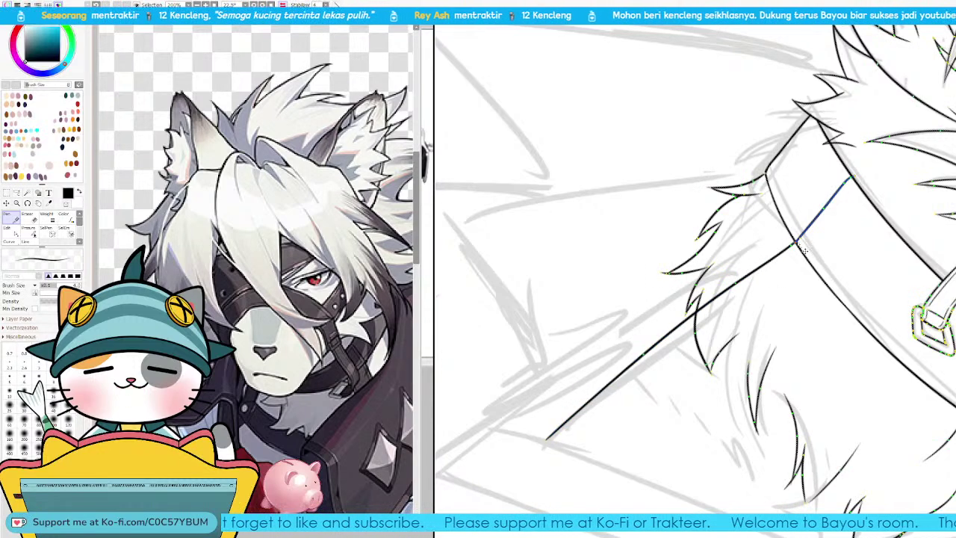
Step: Ink a line just inside the collar's rear end, parallel to its outer edge
drag(716, 272, 773, 364)
key(Delete)
key(Delete)
key(Delete)
key(Delete)
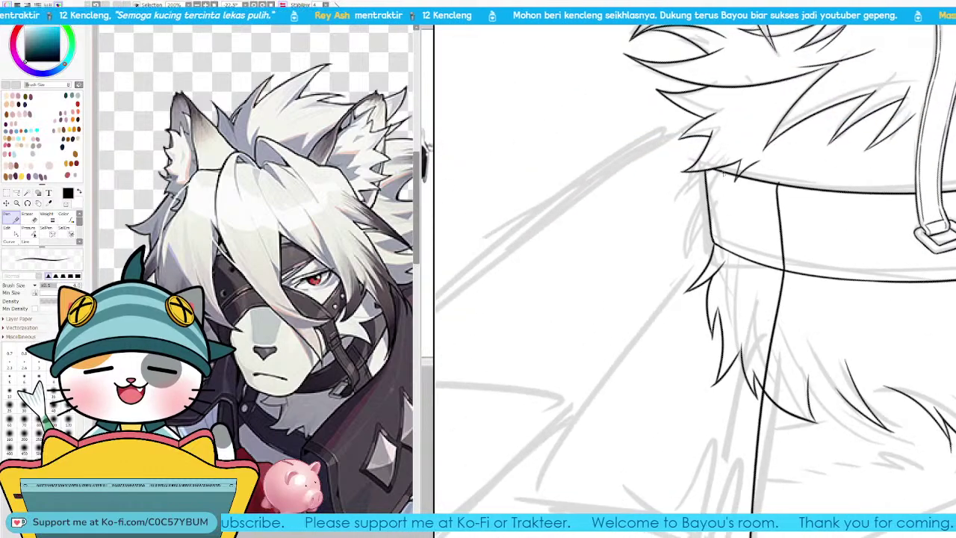
key(ctrl+z)
mouse_move(715, 172)
mouse_down()
mouse_move(720, 254)
mouse_move(719, 245)
mouse_up()
key(ctrl+z)
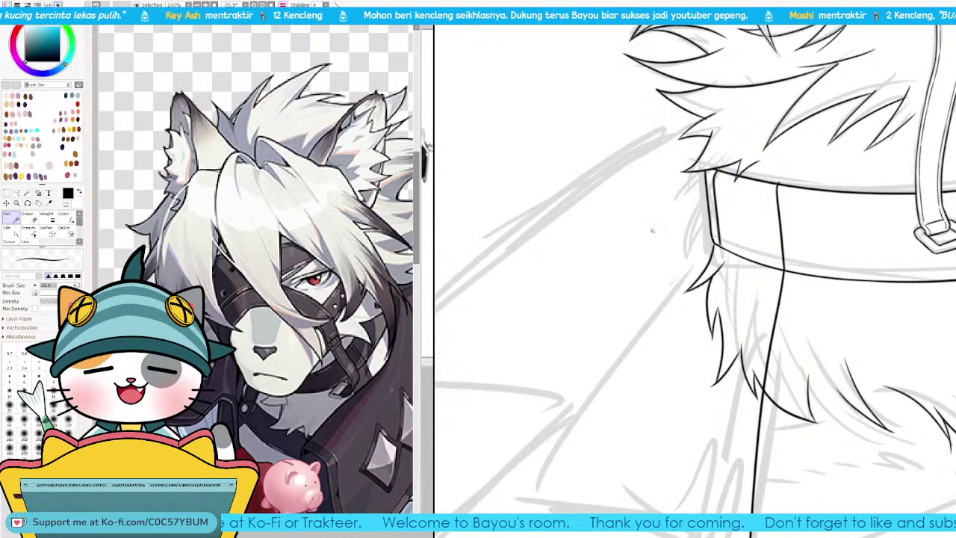
key(Down)
key(Right)
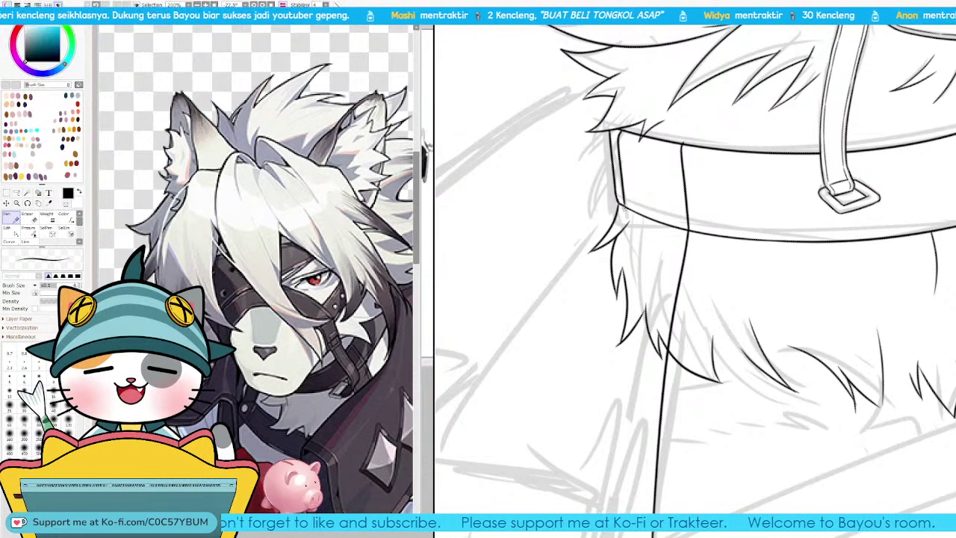
drag(622, 204, 624, 293)
key(ctrl+z)
key(ctrl+z)
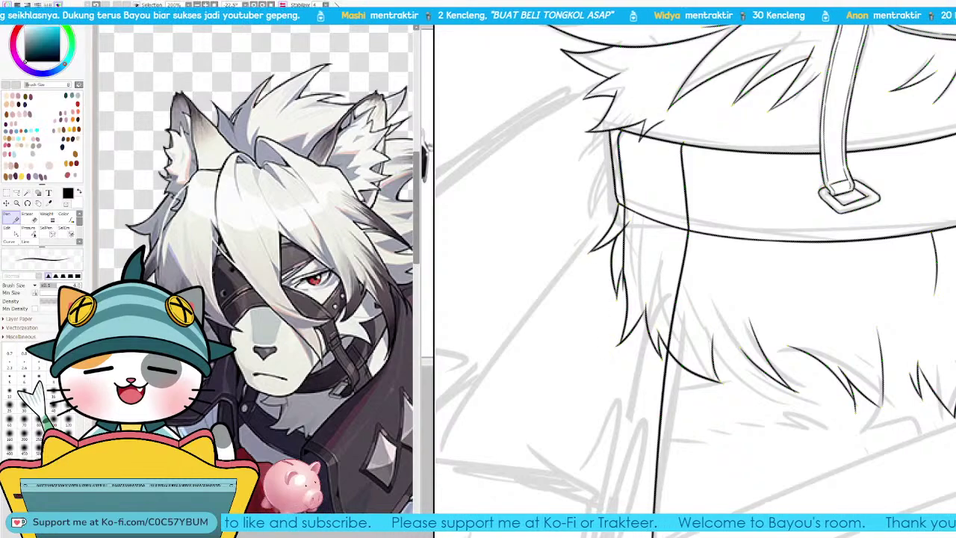
key(Page_Up)
key(Page_Up)
key(Page_Up)
key(Page_Up)
key(Page_Down)
key(Page_Down)
key(Page_Down)
key(Page_Down)
key(Page_Down)
key(Page_Down)
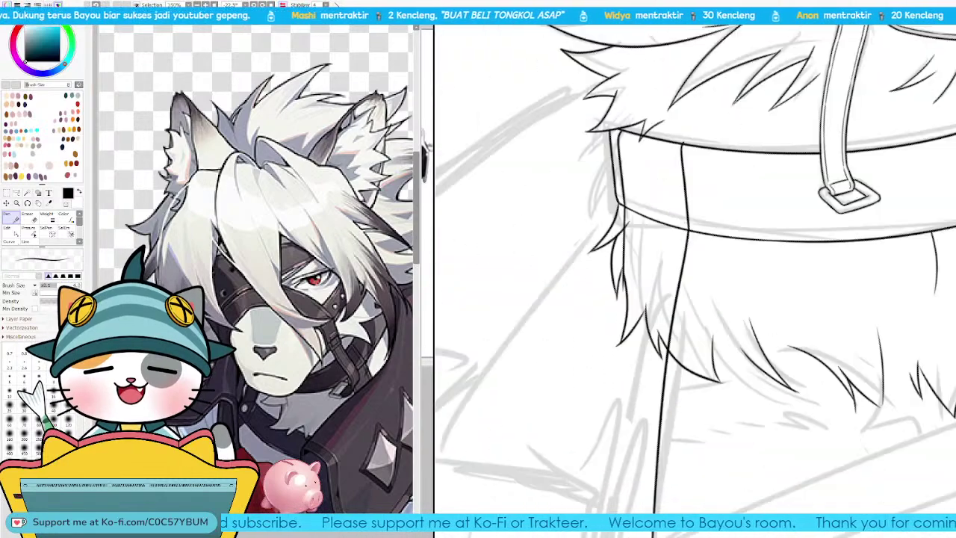
key(h)
drag(682, 304, 740, 275)
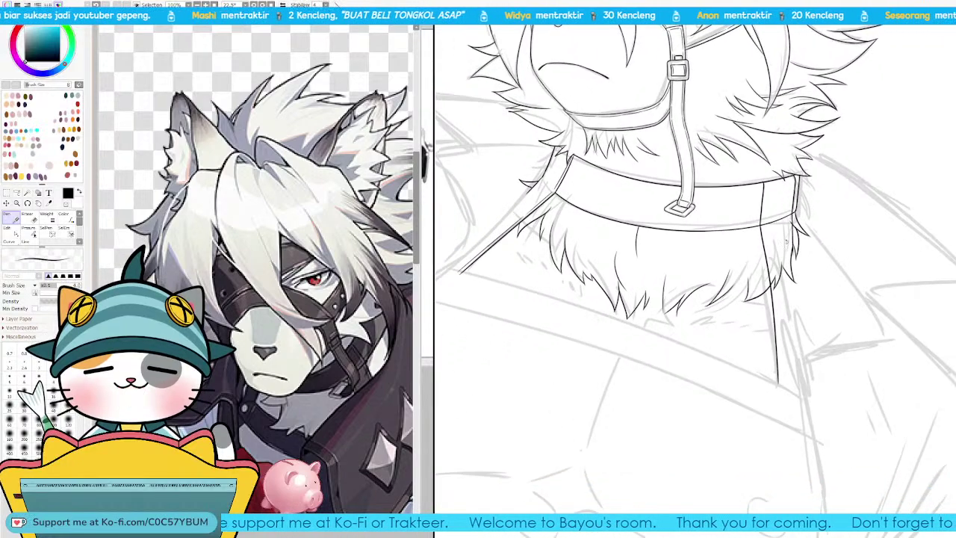
drag(773, 253, 814, 273)
drag(833, 238, 849, 423)
key(ctrl+z)
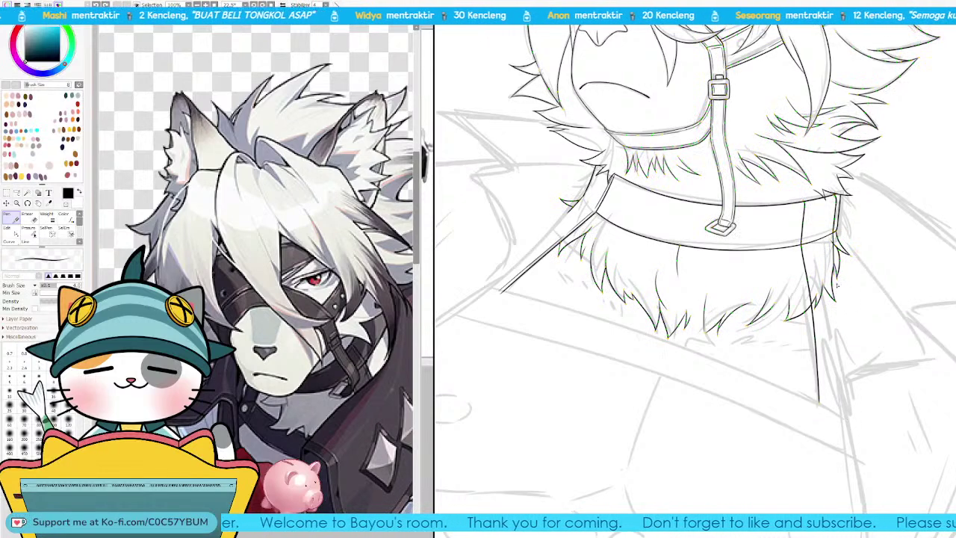
key(h)
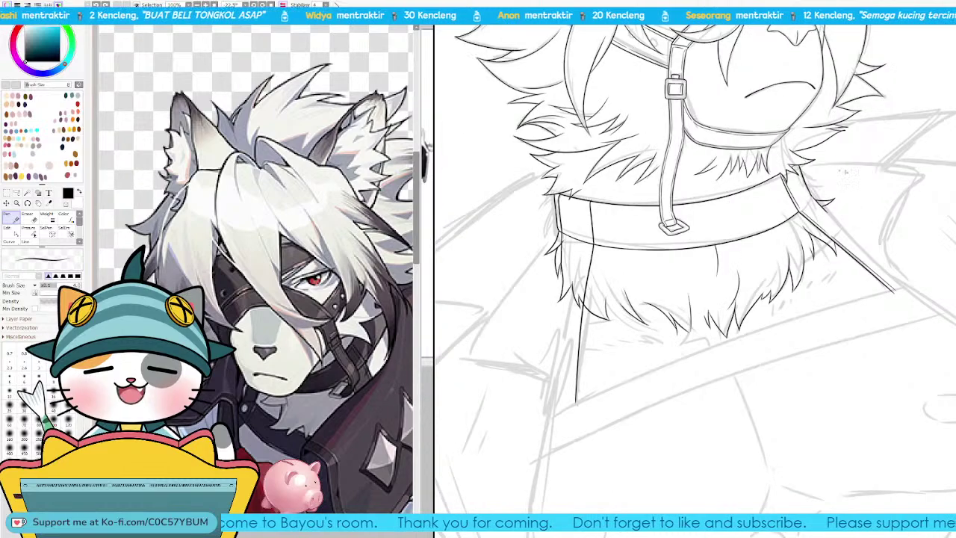
Step: Ink a second straight diagonal line from the sketched chest strap up to the collar's rear end, alongside the existing diagonal
key(End)
key(End)
key(End)
key(Page_Up)
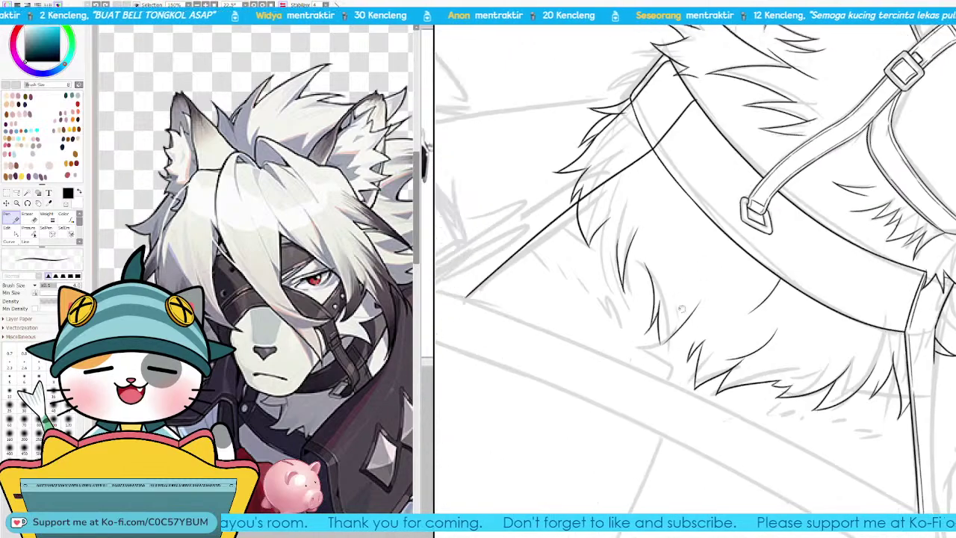
drag(515, 233, 646, 303)
drag(559, 352, 723, 212)
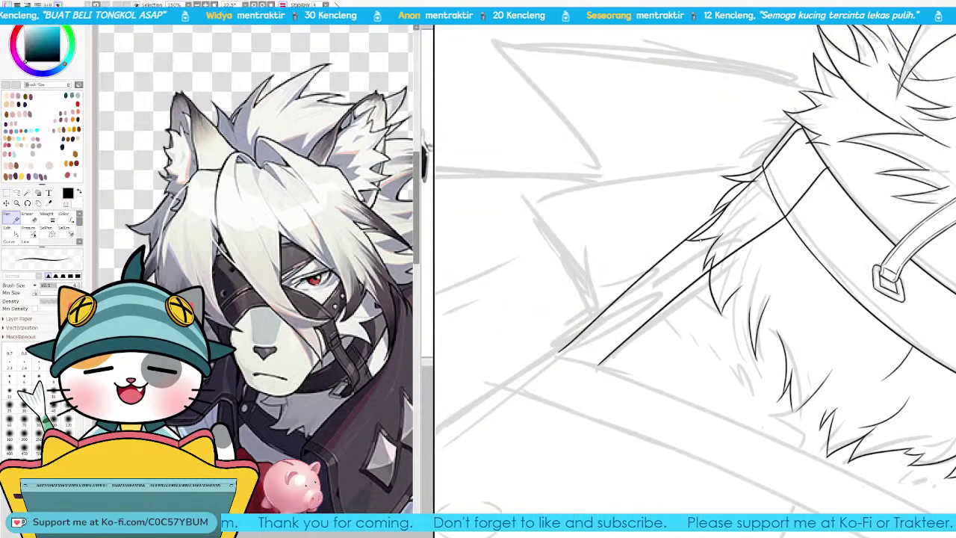
Step: Adjust the outer diagonal line's curve points and extend its lower end slightly to the chest strap sketch
key(Page_Up)
key(Page_Up)
drag(764, 135, 763, 192)
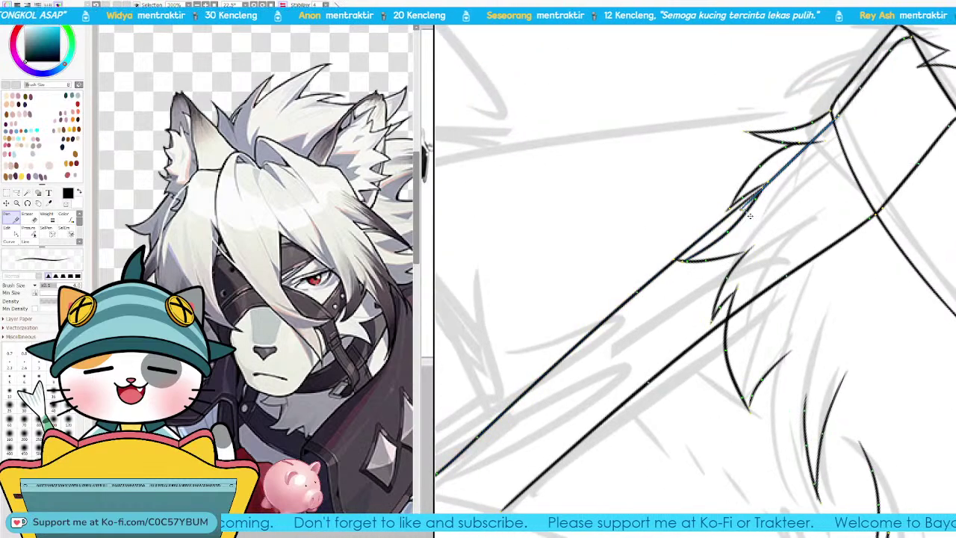
drag(632, 351, 750, 251)
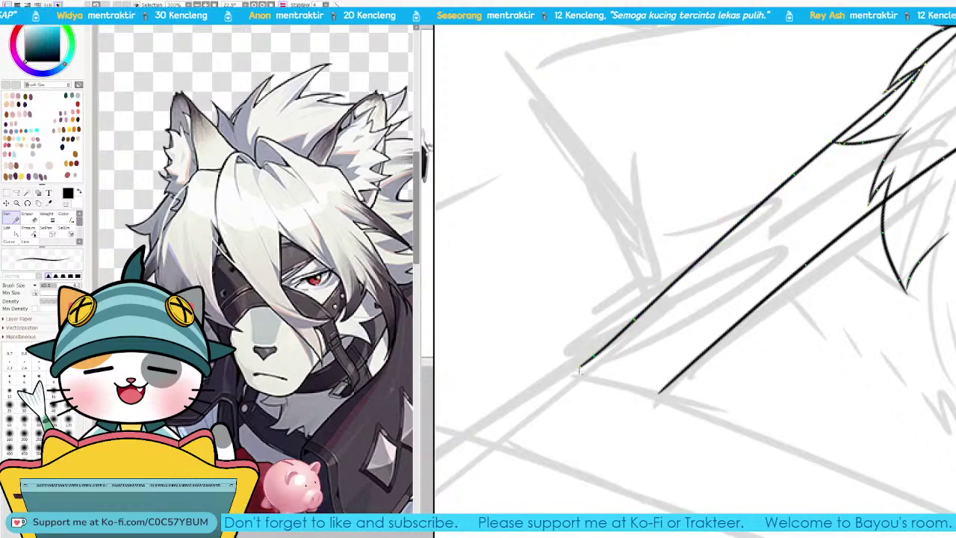
drag(579, 368, 576, 372)
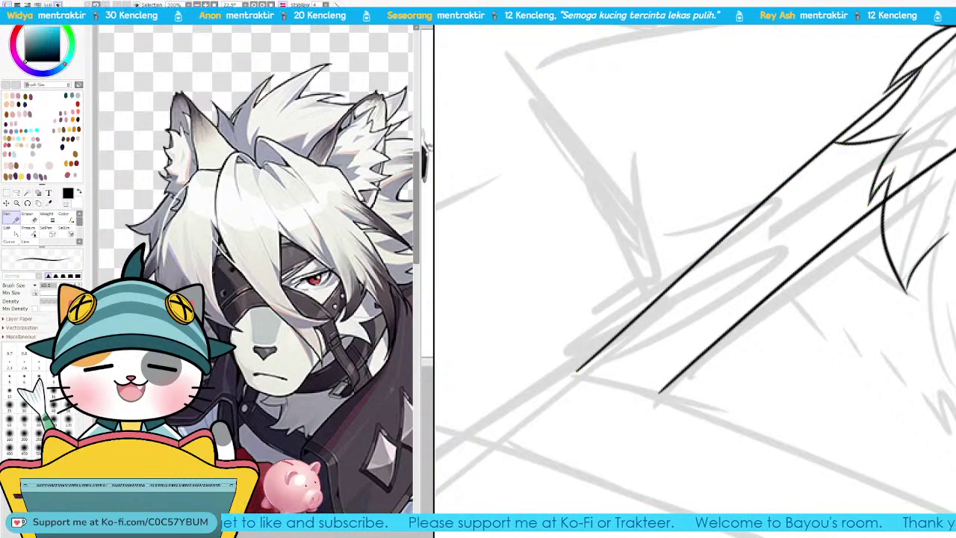
key(Page_Down)
key(Page_Down)
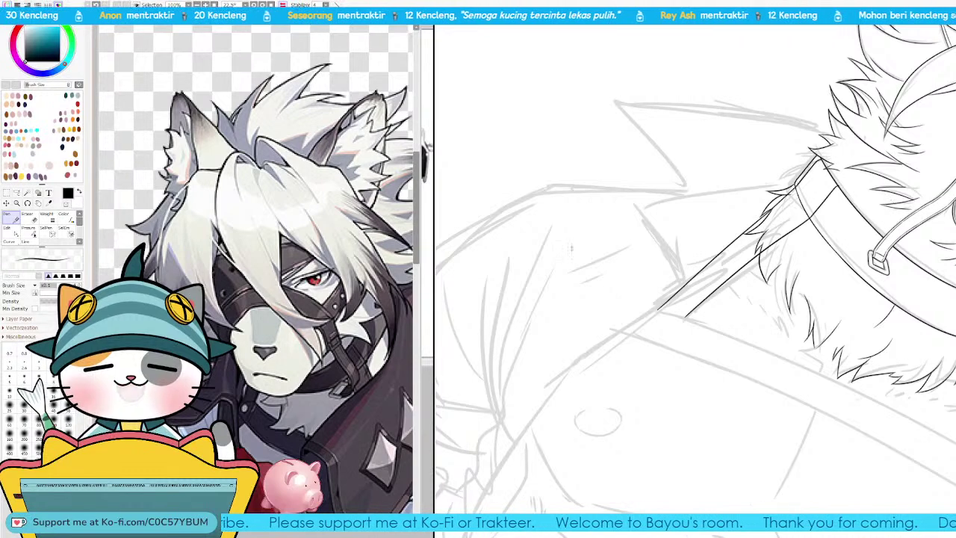
Step: Straighten the inner diagonal line between the collar's lower edge and the chest strap by adjusting its middle points
key(ctrl+plus)
key(ctrl+plus)
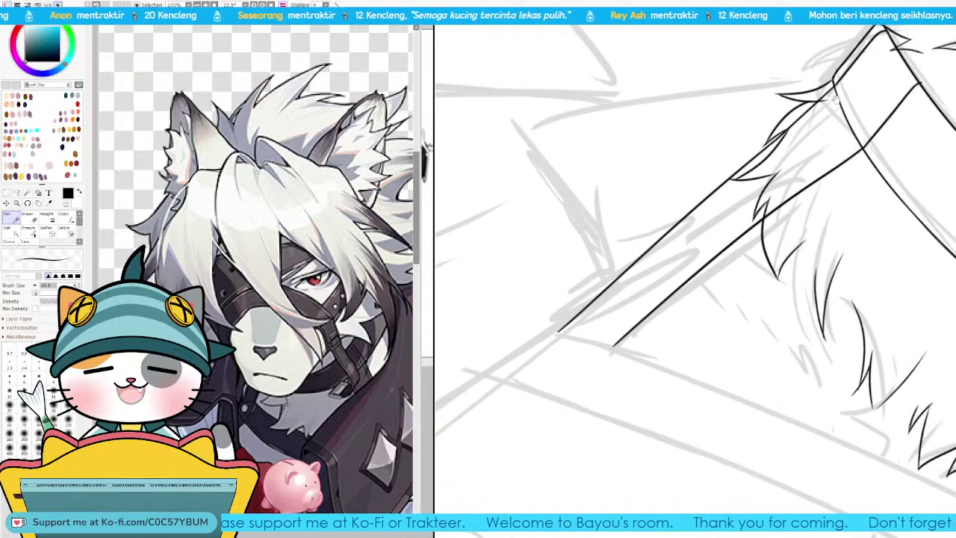
key(ctrl+plus)
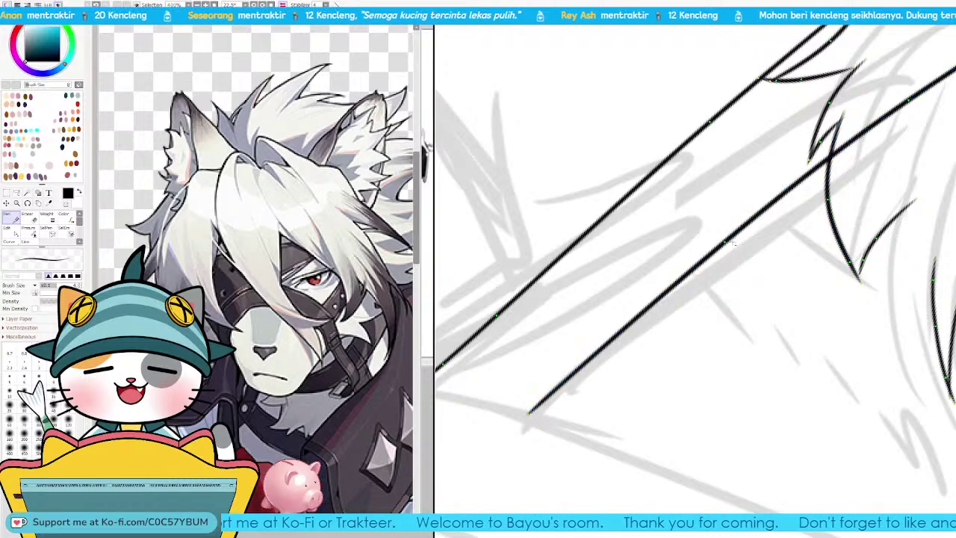
drag(727, 248, 599, 377)
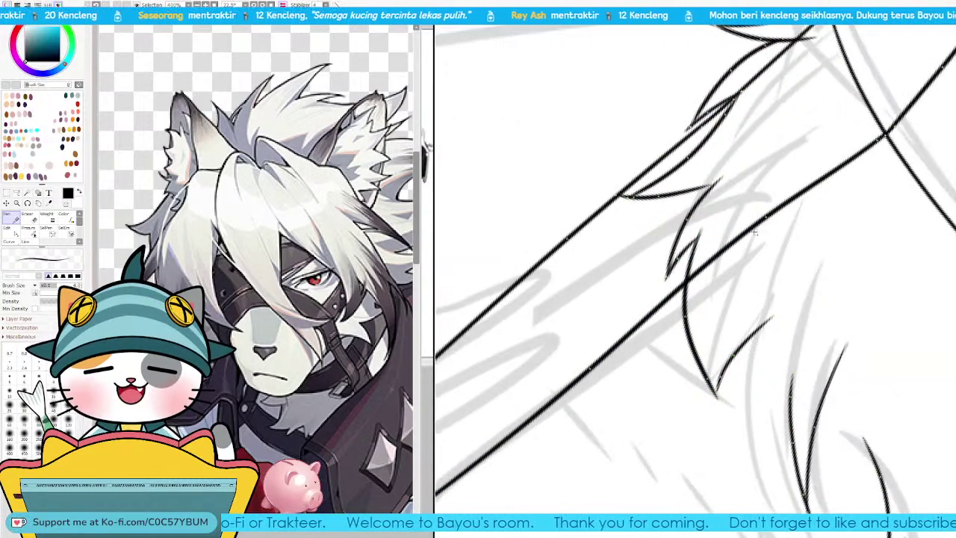
drag(767, 220, 774, 229)
key(ctrl+z)
key(ctrl+z)
key(ctrl+z)
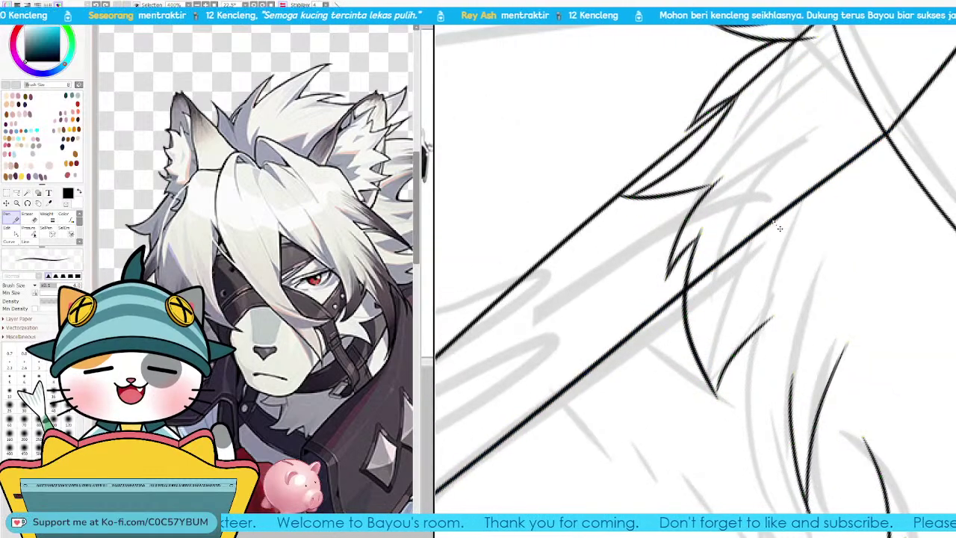
drag(501, 407, 670, 301)
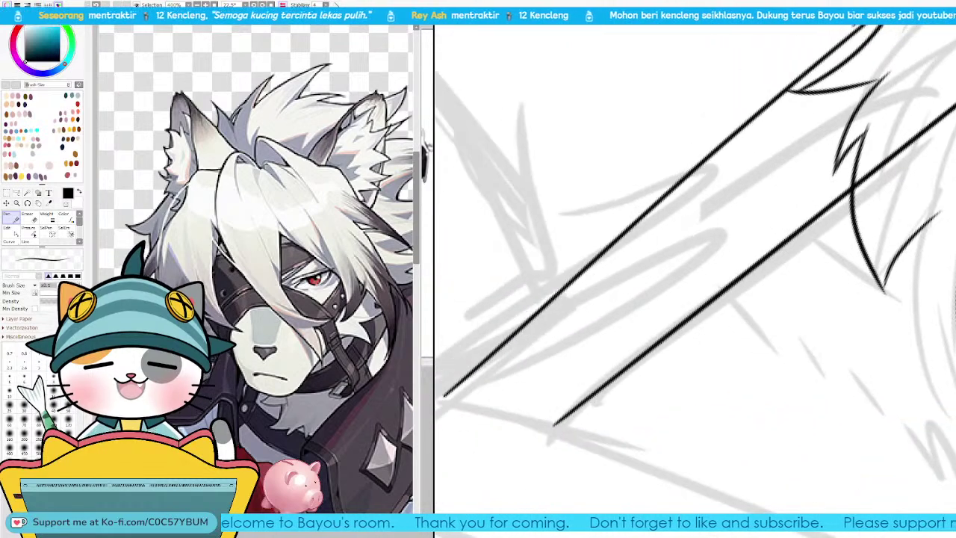
key(Page_Down)
key(Page_Down)
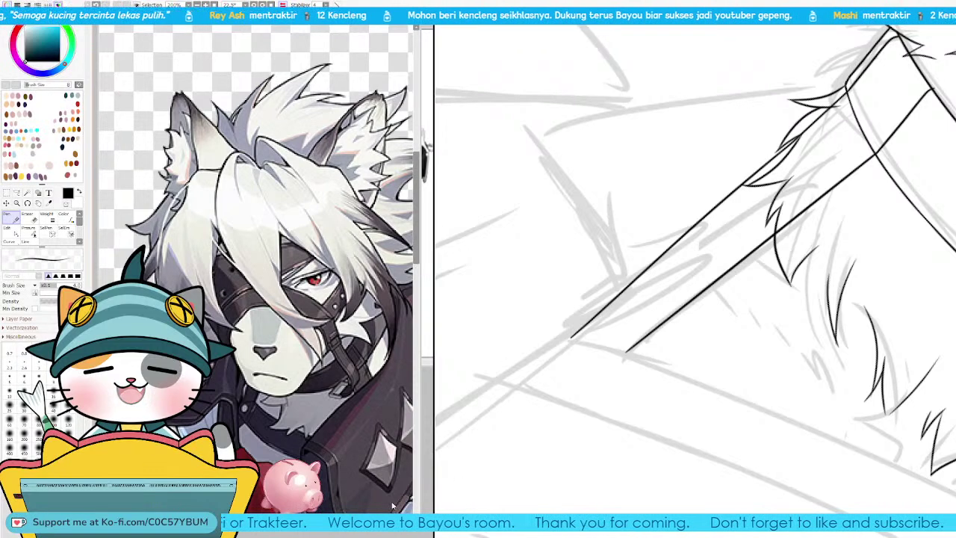
Step: Switch to NewCanvas2, clear its old diagram, and sketch a wheeled box carrying a tall stacked load with motion marks on both sides
click(409, 526)
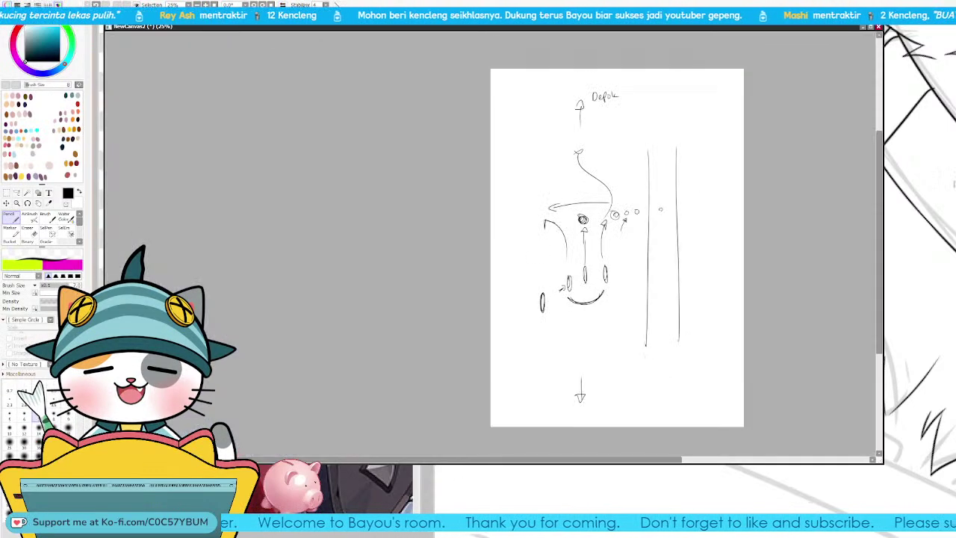
key(d)
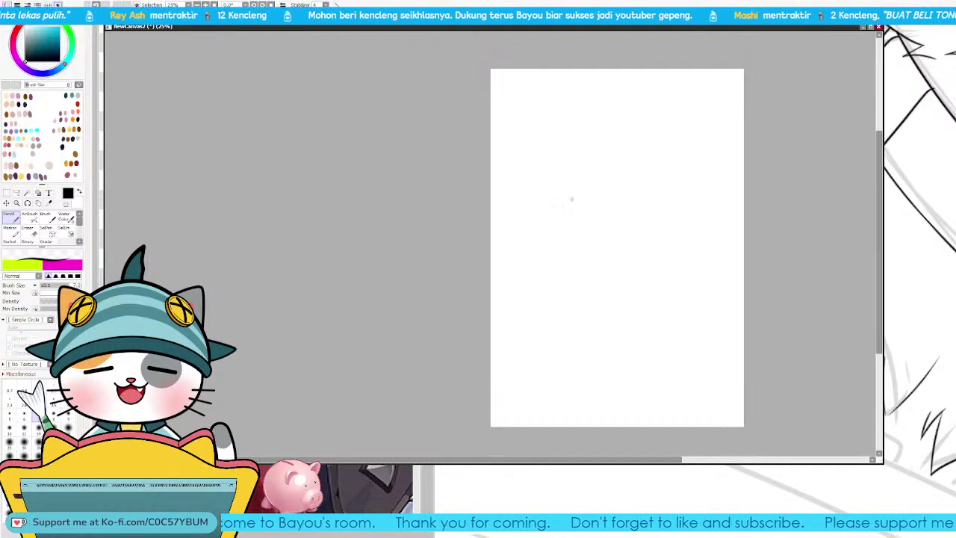
mouse_move(566, 182)
mouse_down()
mouse_move(568, 229)
mouse_move(621, 228)
mouse_move(621, 174)
mouse_up()
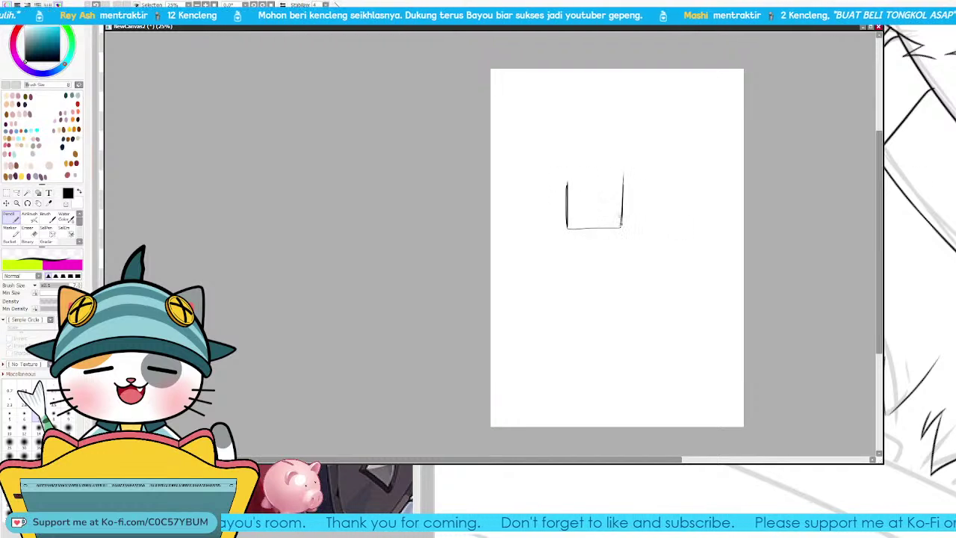
drag(622, 227, 622, 215)
drag(567, 182, 629, 180)
drag(569, 230, 617, 229)
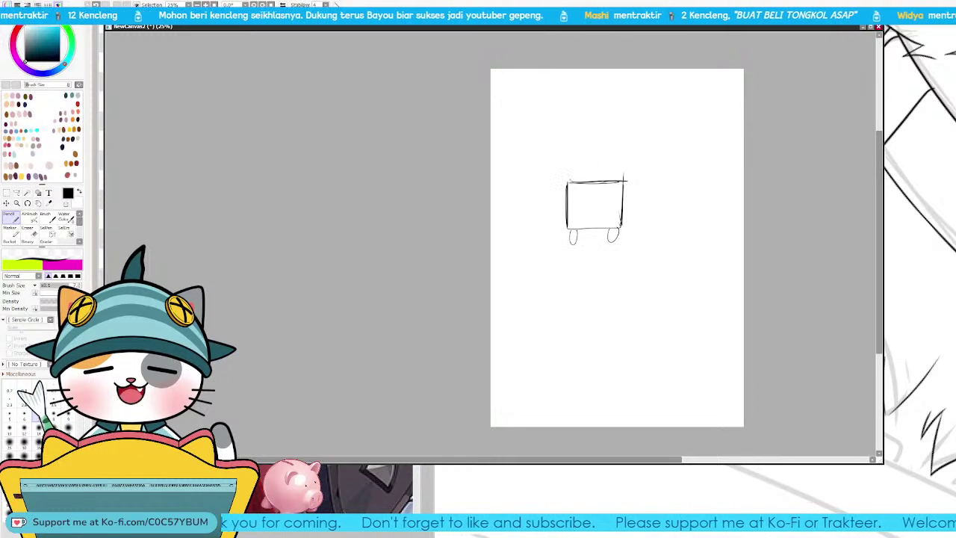
mouse_move(570, 176)
mouse_down()
mouse_move(623, 173)
mouse_move(581, 130)
mouse_move(626, 142)
mouse_move(623, 171)
mouse_move(592, 159)
mouse_move(624, 158)
mouse_up()
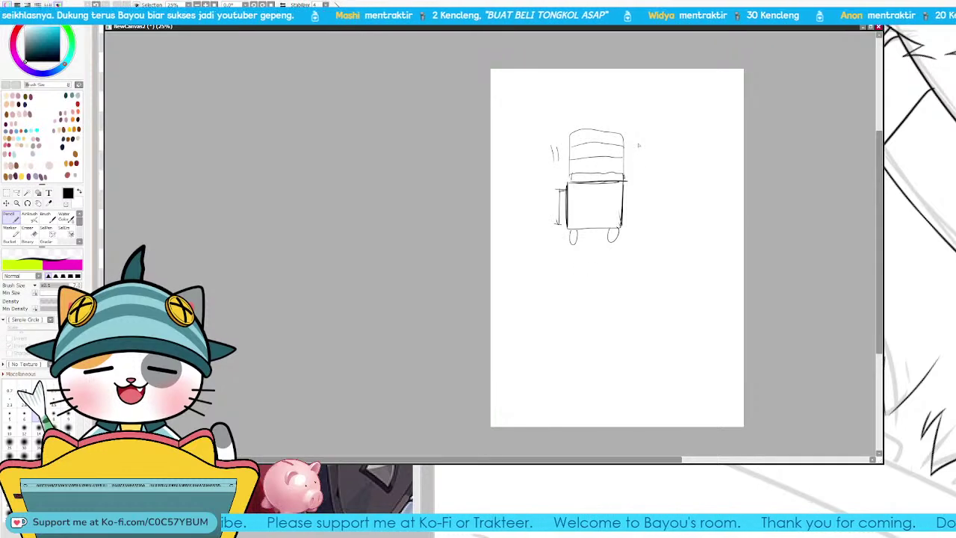
drag(636, 146, 640, 158)
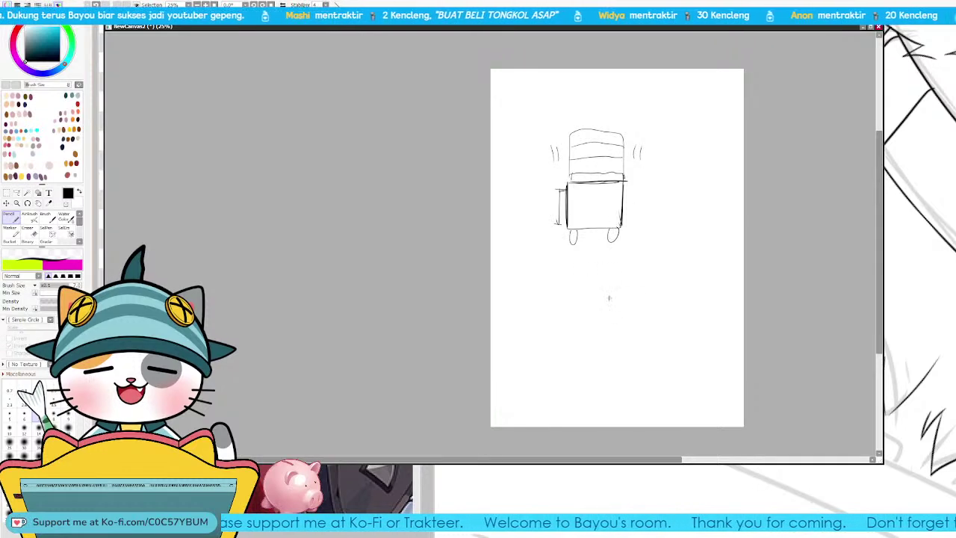
Step: Sketch a small upright oval below the wheeled box with a curved arrow passing beside it, crossed by a long flat bar
mouse_move(605, 336)
mouse_down()
mouse_move(599, 316)
mouse_move(610, 335)
mouse_up()
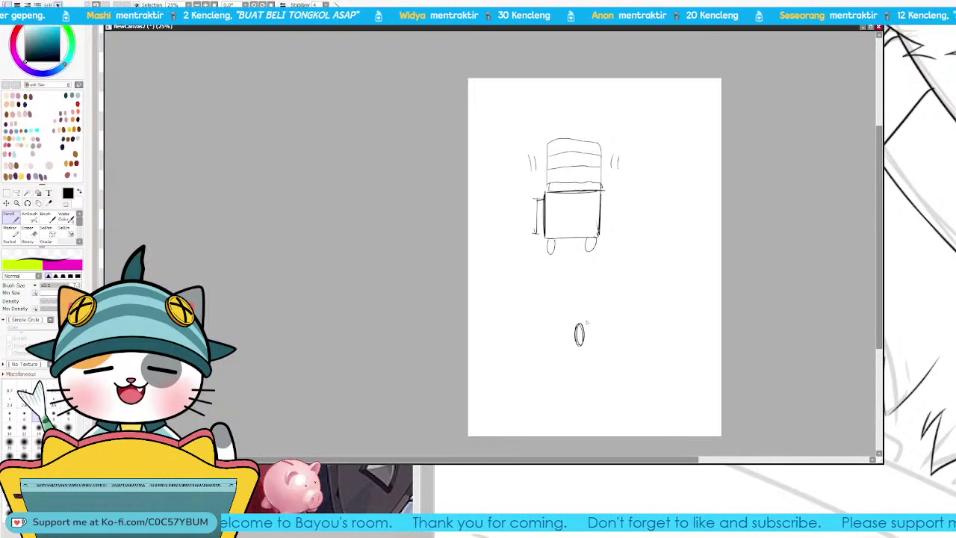
drag(590, 314, 628, 245)
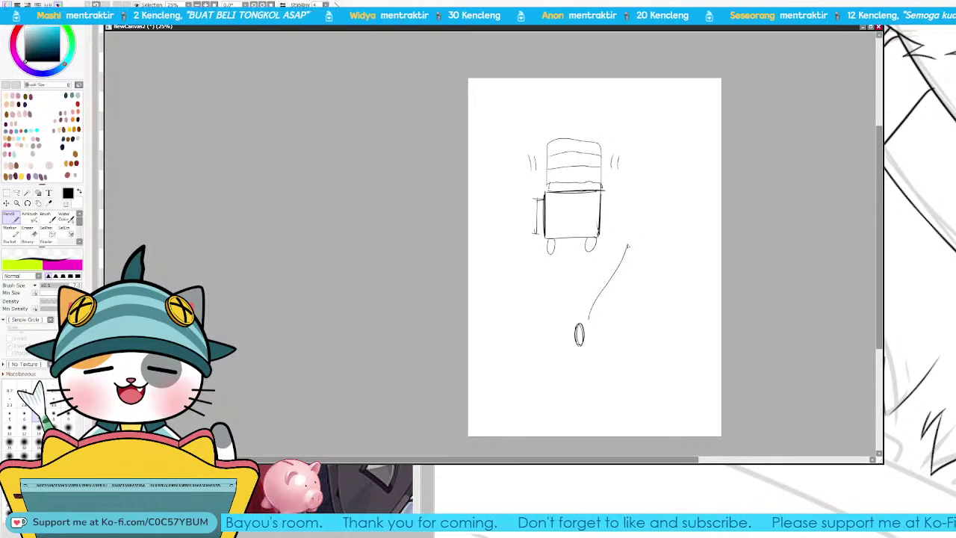
key(ctrl+z)
mouse_move(588, 322)
mouse_down()
mouse_move(637, 230)
mouse_move(651, 264)
mouse_move(712, 259)
mouse_move(605, 267)
mouse_up()
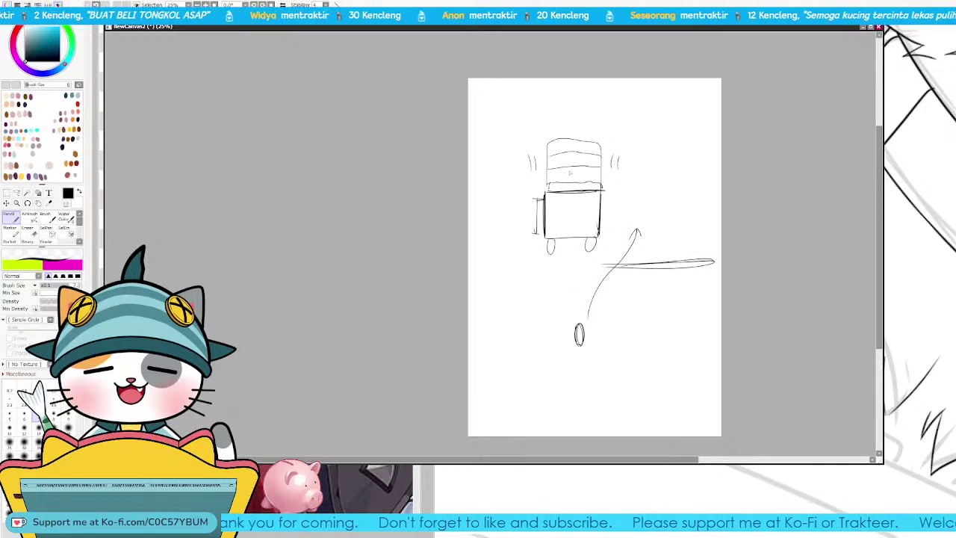
Step: Draw a curved arrow falling sideways from the load's top, add a short diagonal stroke across the bar, and reinforce the load's outline
mouse_move(568, 134)
mouse_down()
mouse_move(671, 191)
mouse_move(682, 187)
mouse_up()
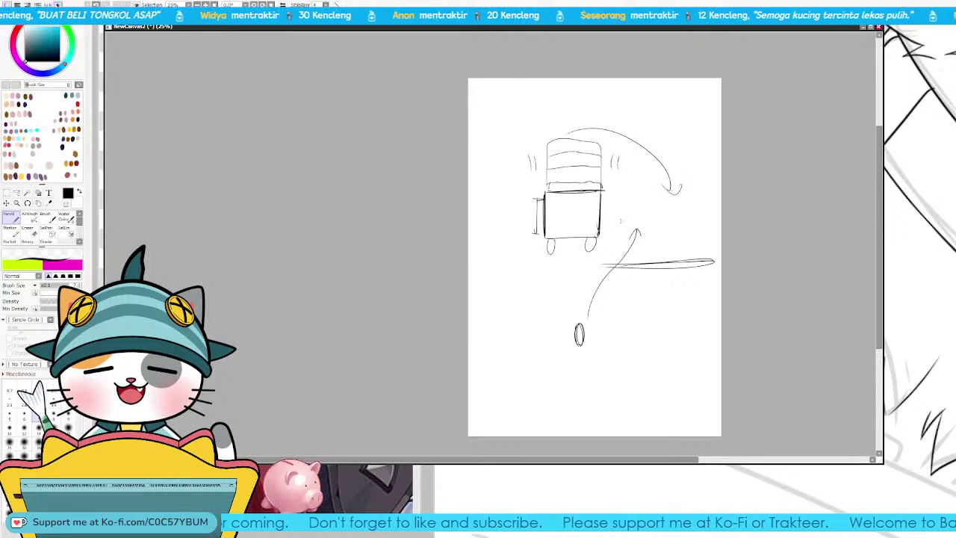
drag(624, 282, 659, 241)
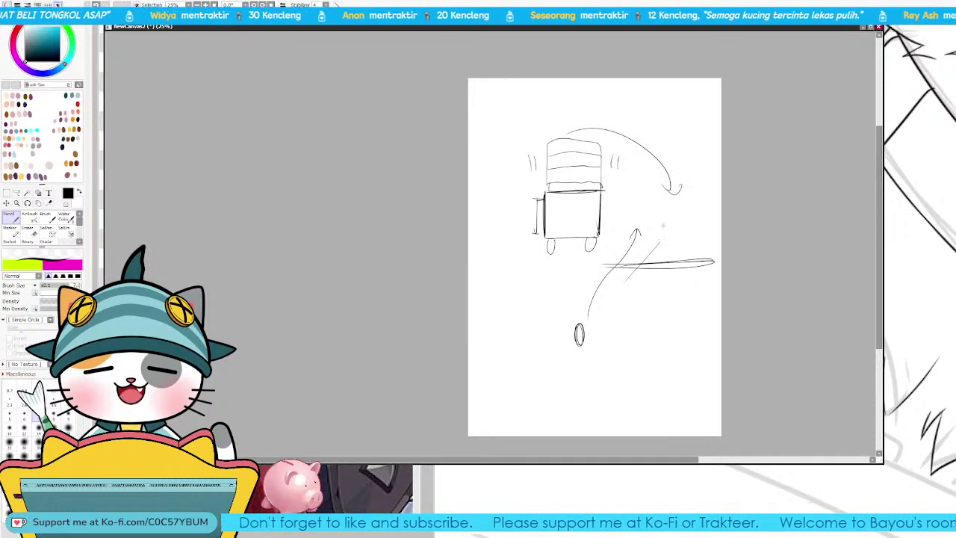
mouse_move(561, 141)
mouse_down()
mouse_move(590, 143)
mouse_move(552, 187)
mouse_up()
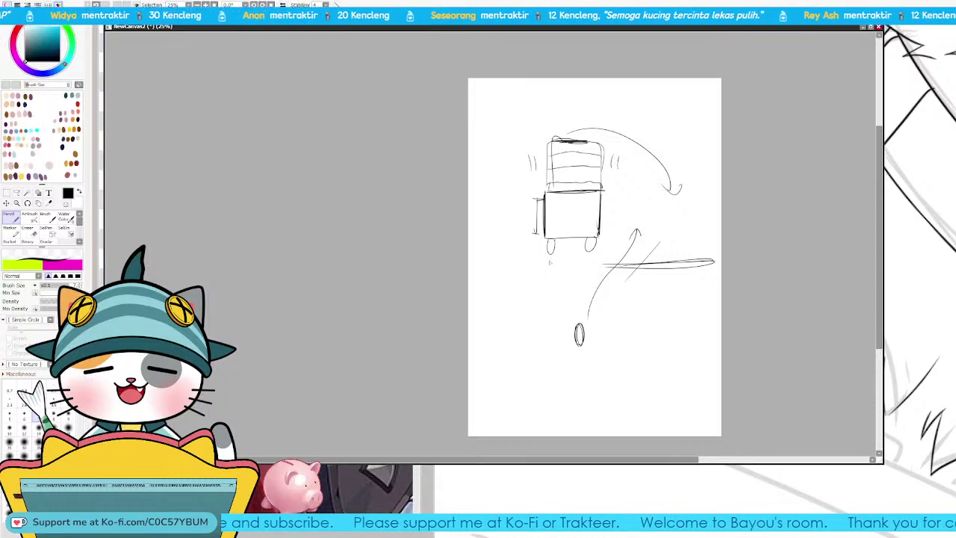
Step: Draw a vertical double-headed arrow marking the gap between the wheeled box and the oval
drag(585, 350, 580, 333)
key(ctrl+z)
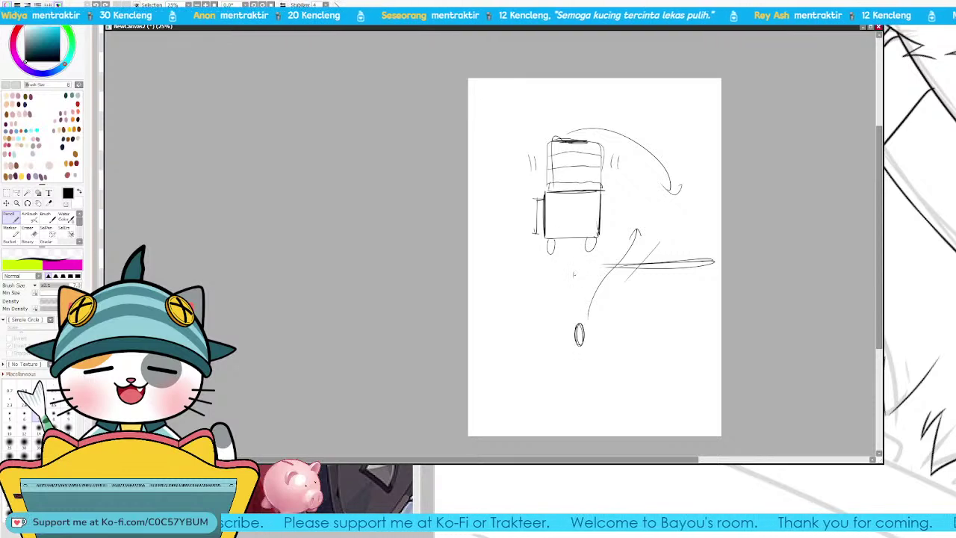
drag(572, 267, 578, 301)
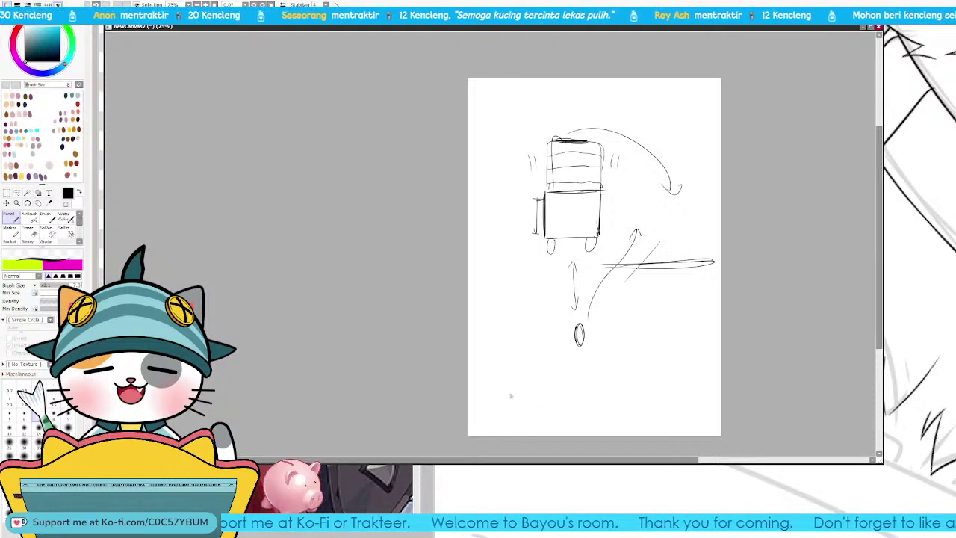
Step: Sketch a downhill slope line with a small arrow beneath the oval, and add more motion marks beside the load
drag(491, 373, 646, 413)
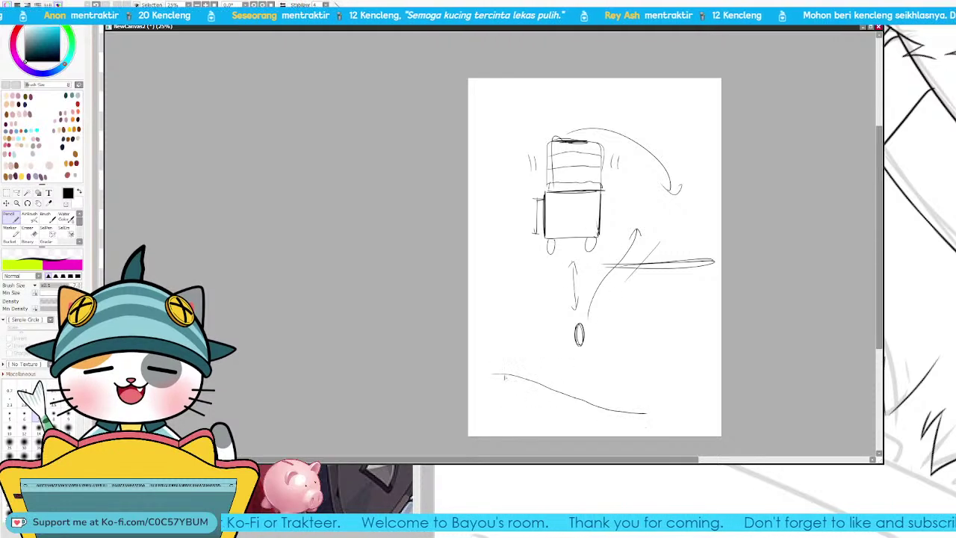
drag(556, 389, 638, 413)
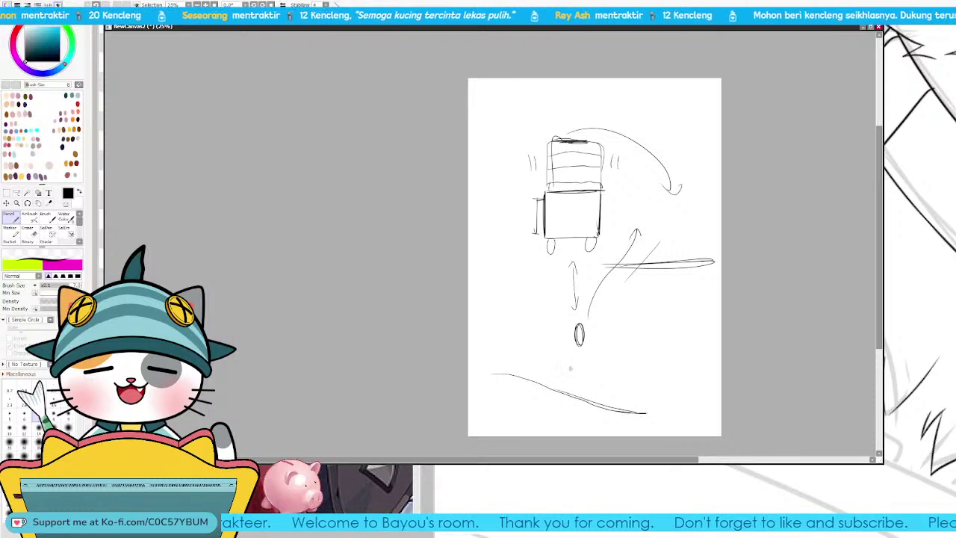
mouse_move(572, 366)
mouse_down()
mouse_move(520, 380)
mouse_move(602, 411)
mouse_up()
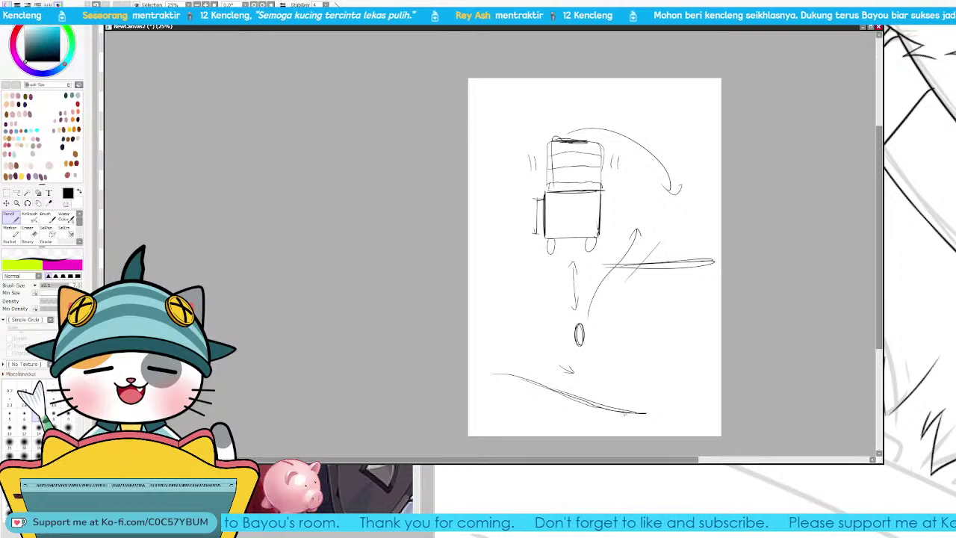
drag(518, 156, 523, 186)
drag(521, 161, 522, 191)
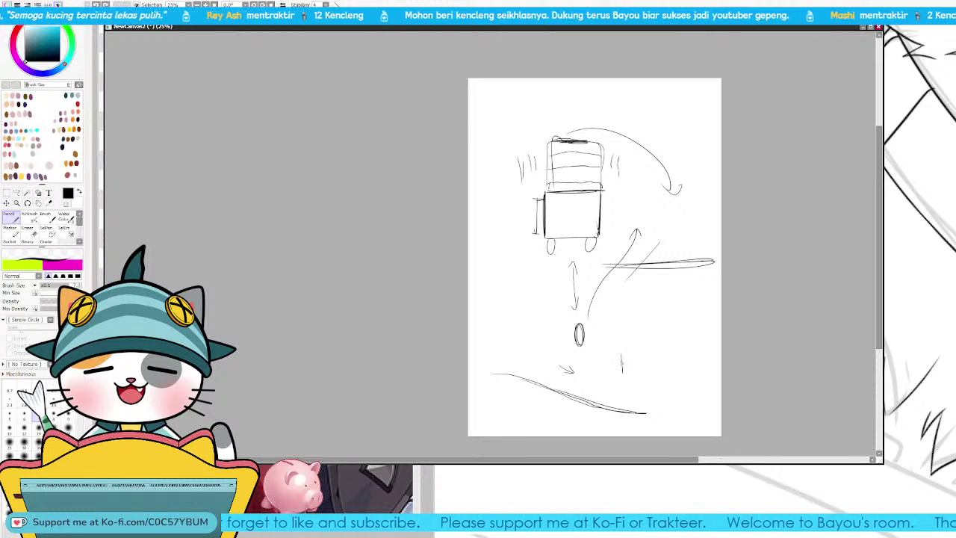
Step: Sketch a small rounded box beside a taller box above the slope, with a curved arrow over them and a dot inside the small box
mouse_move(620, 354)
mouse_down()
mouse_move(621, 374)
mouse_move(644, 369)
mouse_move(621, 373)
mouse_up()
mouse_move(648, 327)
mouse_down()
mouse_move(650, 365)
mouse_move(675, 370)
mouse_up()
drag(631, 330, 667, 316)
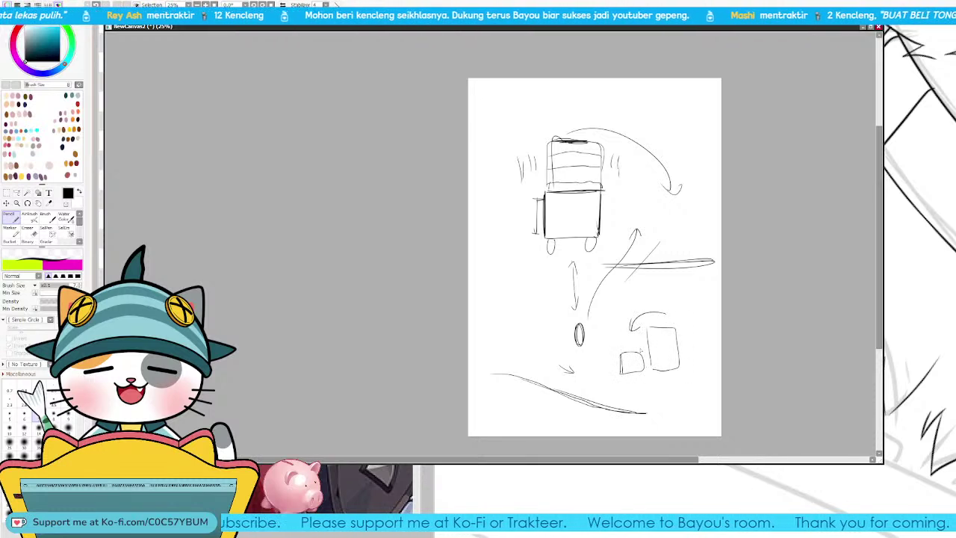
drag(632, 360, 636, 364)
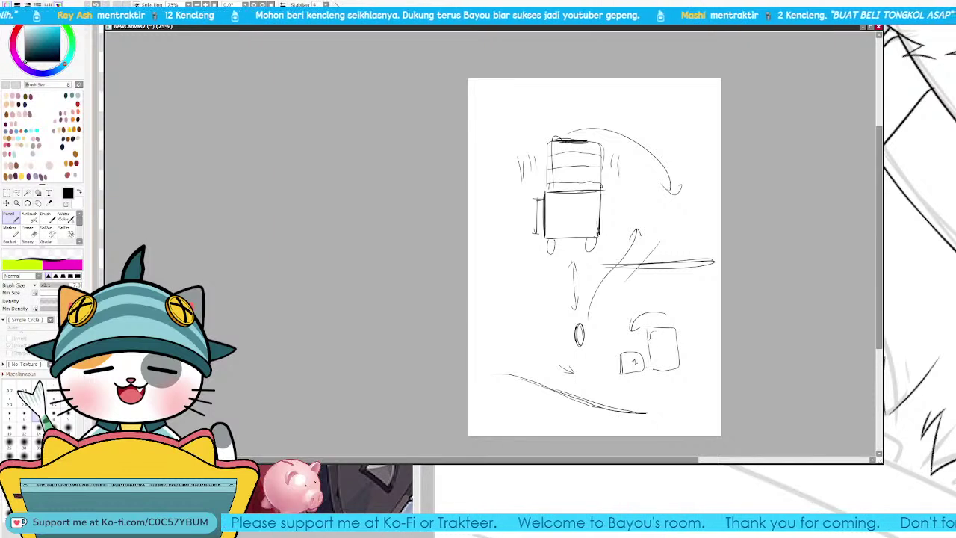
Step: Sketch a small curved shape with arrow marks around it beneath the two boxes, at the lower end of the slope
drag(618, 403, 619, 391)
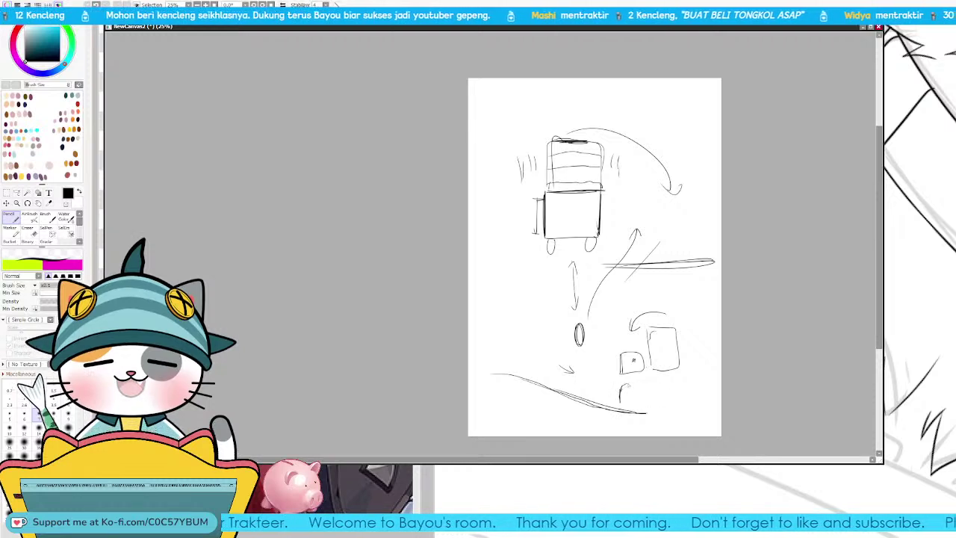
mouse_move(619, 403)
mouse_down()
mouse_move(676, 402)
mouse_move(634, 379)
mouse_move(664, 371)
mouse_up()
drag(673, 377, 667, 385)
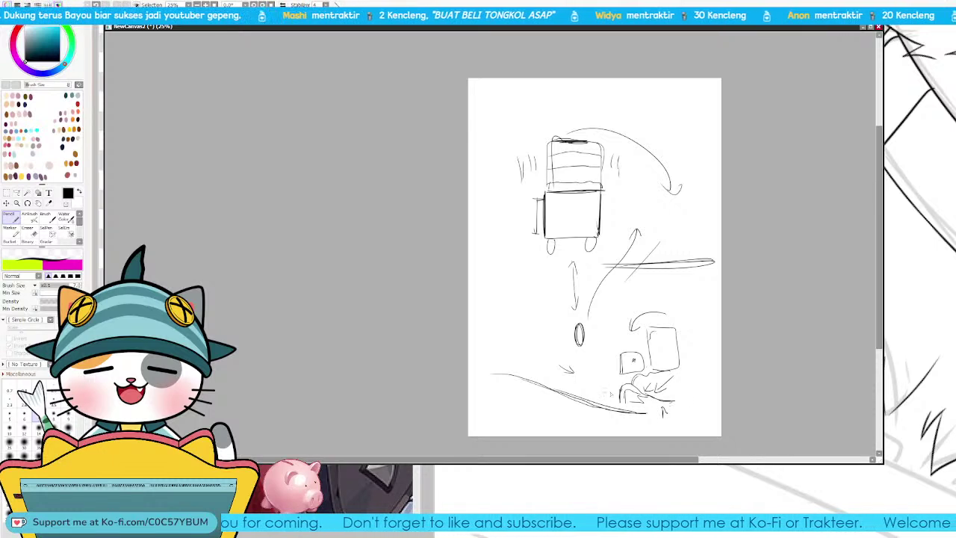
drag(630, 384, 620, 401)
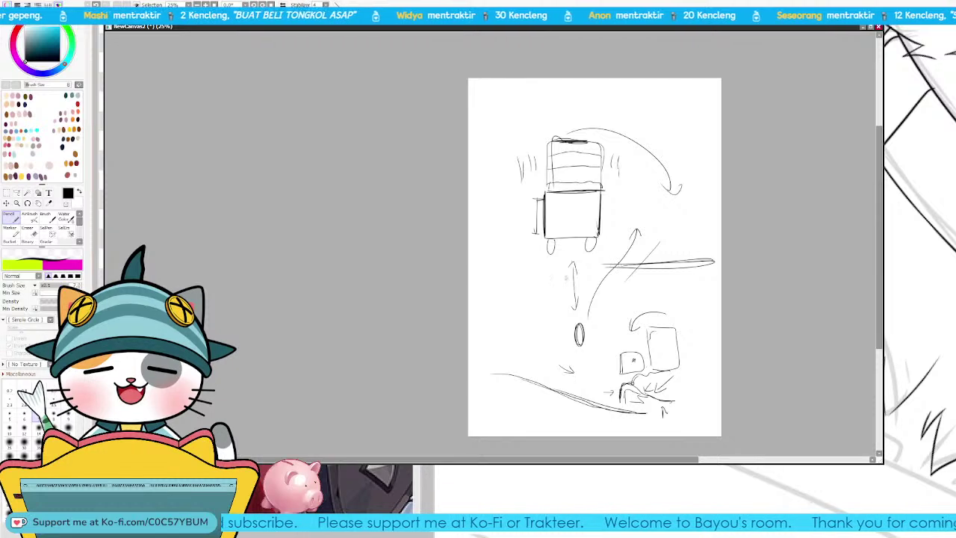
Step: Draw a curved arrow pointing down onto the slope line and reinforce the small arrow beside the curved shape
mouse_move(601, 363)
mouse_down()
mouse_move(590, 398)
mouse_move(617, 369)
mouse_up()
key(ctrl+z)
drag(596, 363, 583, 397)
drag(584, 396, 588, 392)
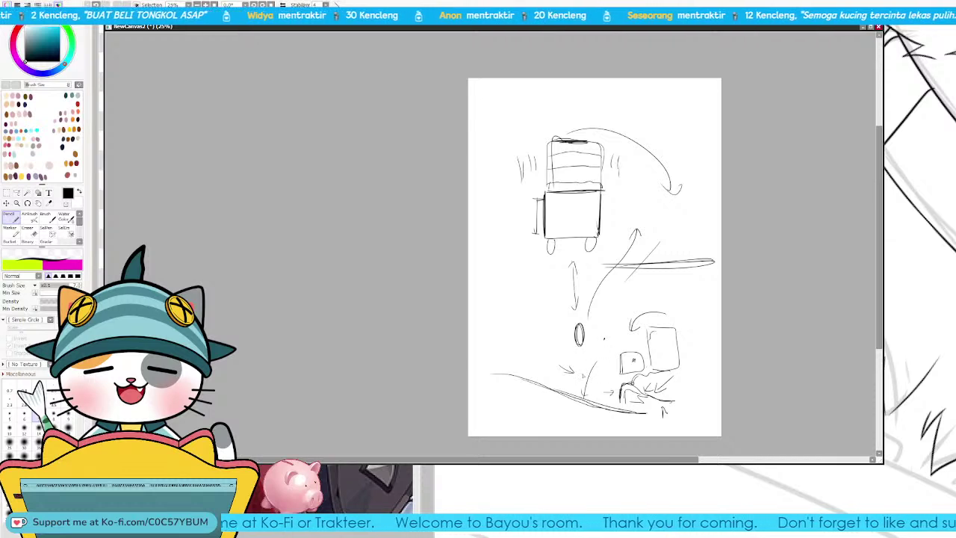
drag(584, 389, 581, 404)
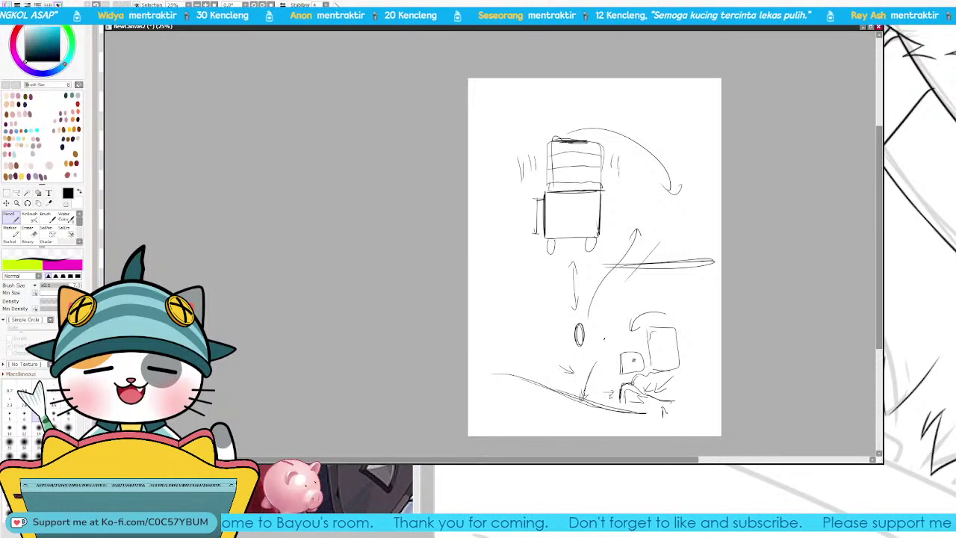
drag(610, 401, 616, 395)
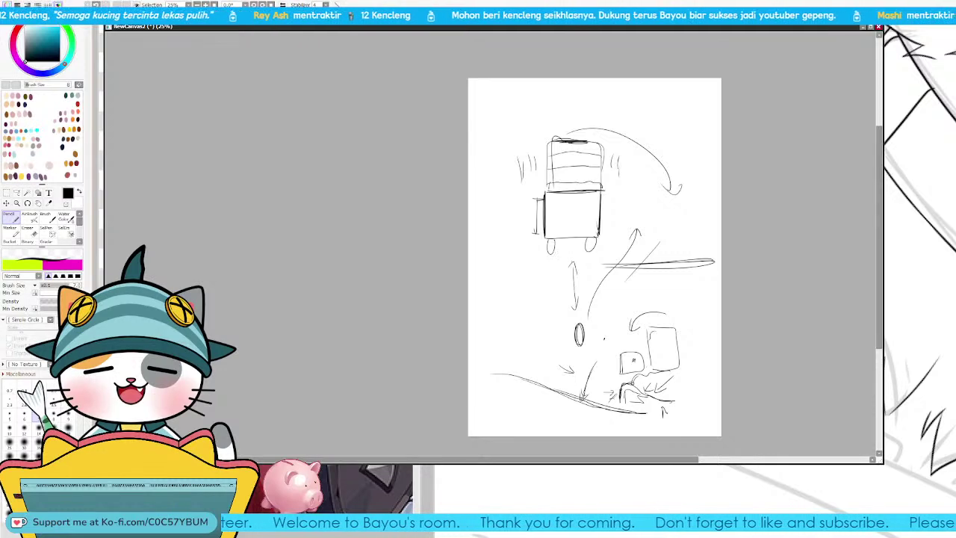
Step: Minimize the diagram canvas to return to the wolf line art and switch to the eraser near the strap's fur tufts
click(863, 27)
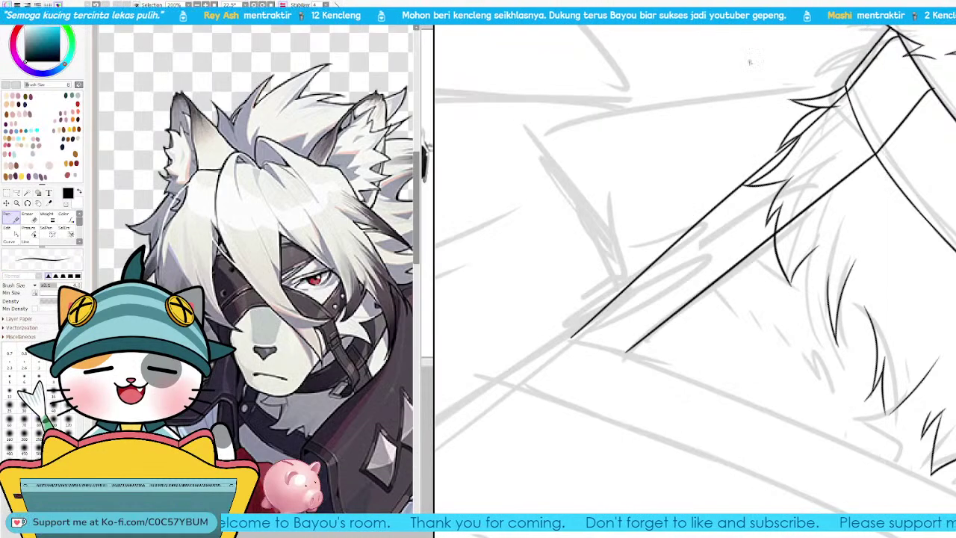
drag(770, 125, 708, 125)
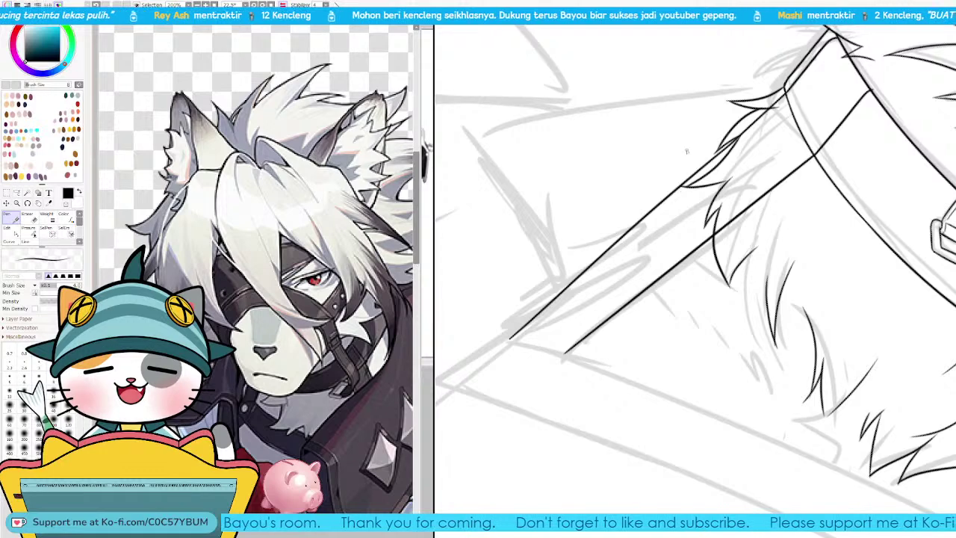
key(ctrl)
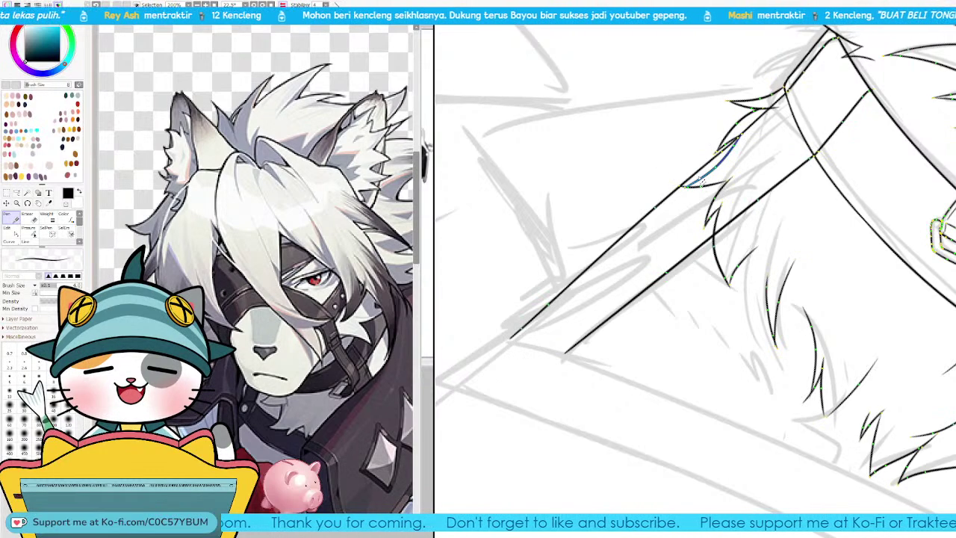
key(e)
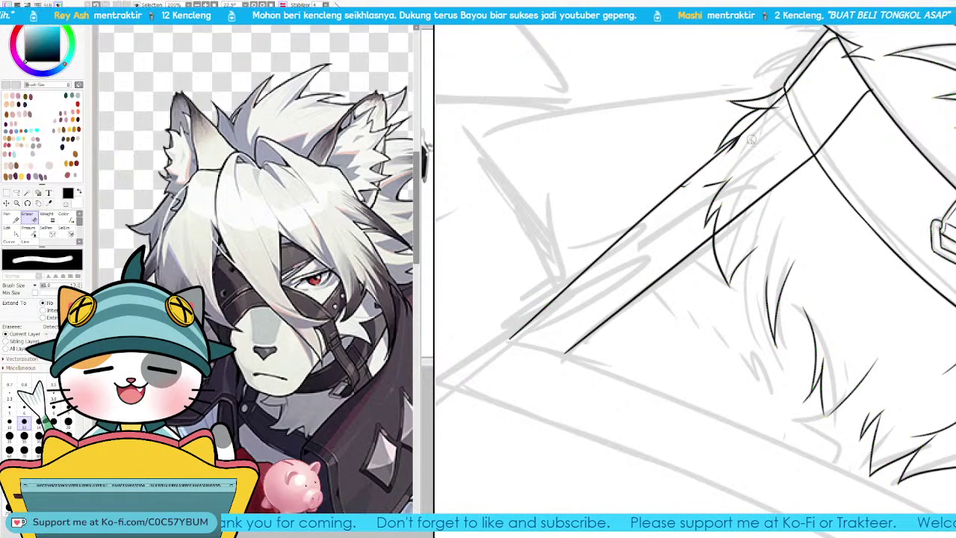
drag(729, 153, 741, 138)
mouse_move(681, 187)
mouse_down()
mouse_move(696, 181)
mouse_move(572, 284)
mouse_up()
key(ctrl+z)
key(ctrl+z)
key(ctrl+z)
key(ctrl+z)
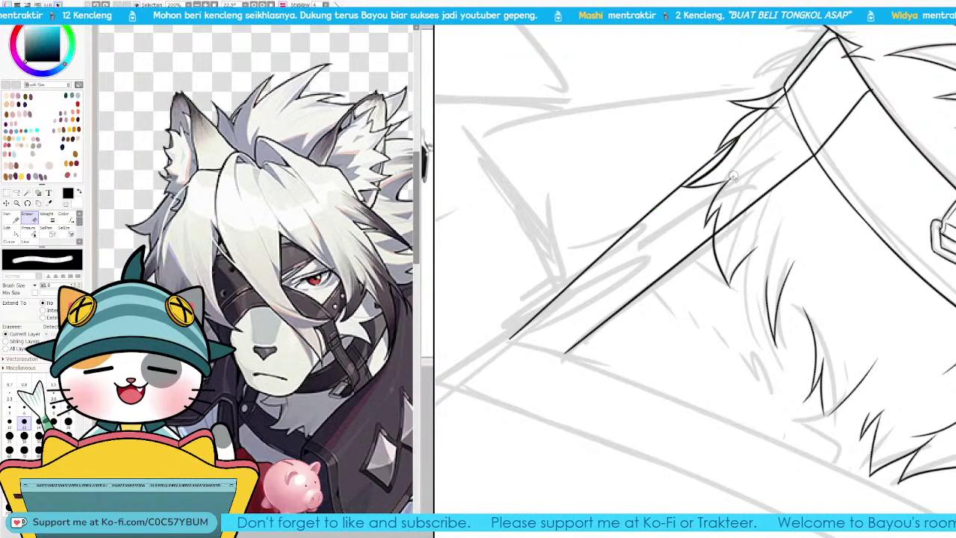
Step: Erase the fur tuft strokes and the band line that overlap the inside of the diagonal strap
click(954, 295)
click(953, 295)
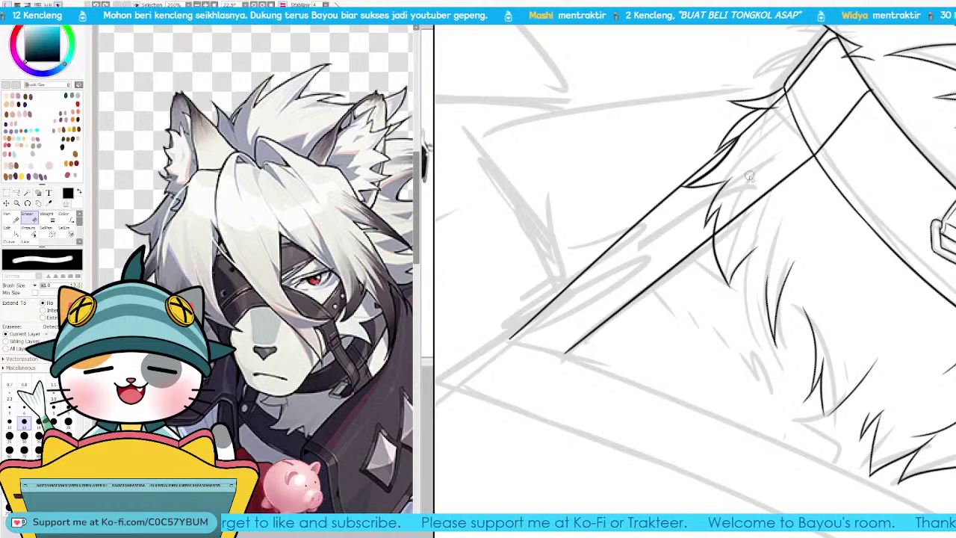
mouse_move(720, 176)
mouse_down()
mouse_move(681, 192)
mouse_move(705, 176)
mouse_up()
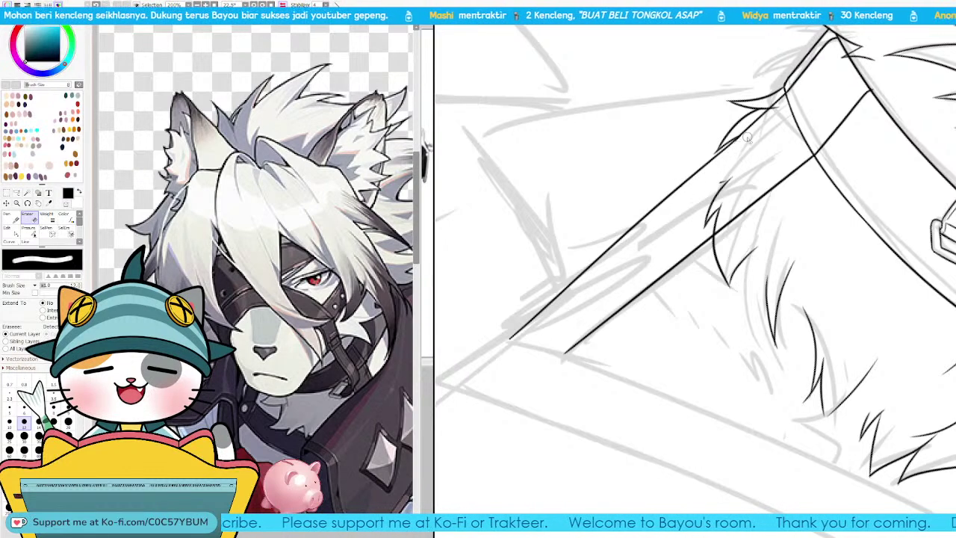
mouse_move(743, 141)
mouse_down()
mouse_move(727, 175)
mouse_move(740, 166)
mouse_move(713, 220)
mouse_up()
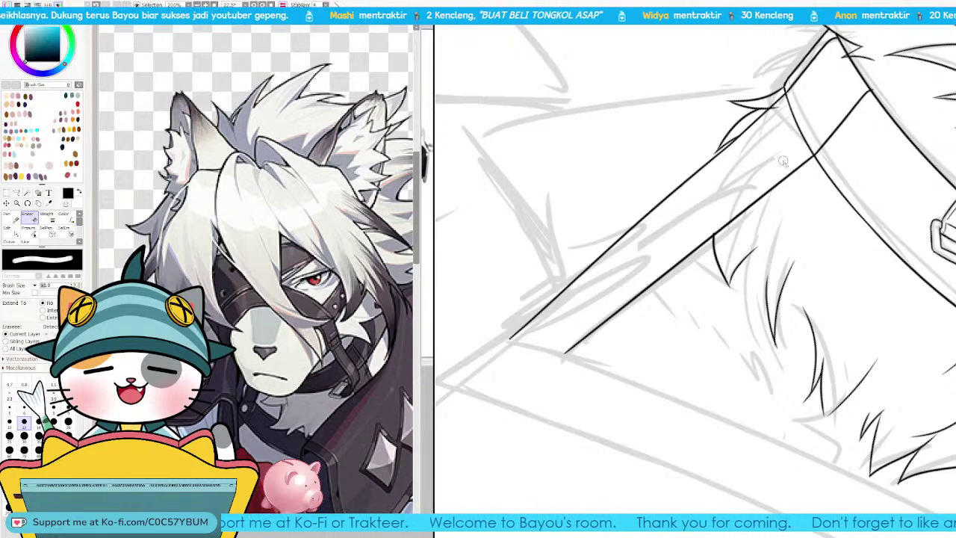
mouse_move(786, 126)
mouse_down()
mouse_move(734, 230)
mouse_move(737, 203)
mouse_move(752, 241)
mouse_up()
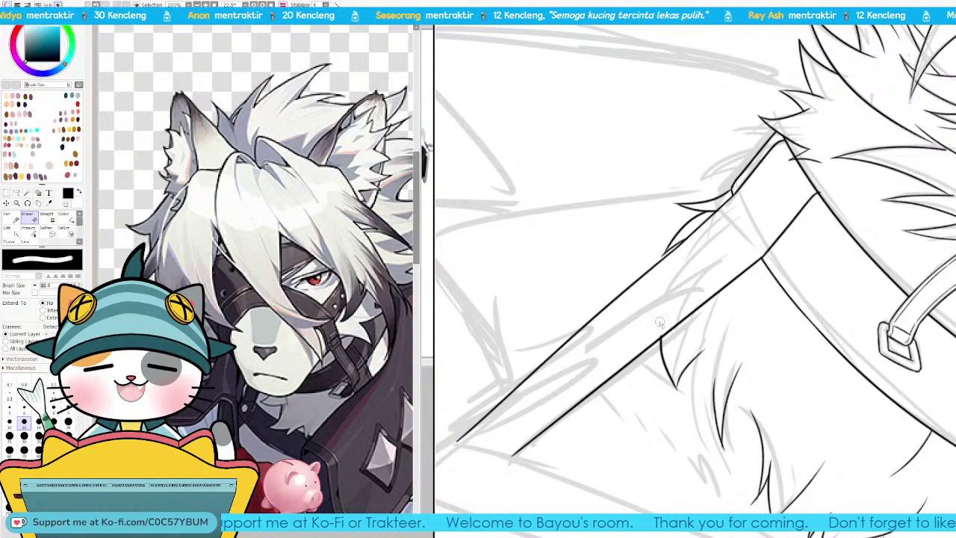
Step: Switch back to the pen and reduce its brush size for thinner inner lines on the strap
key(n)
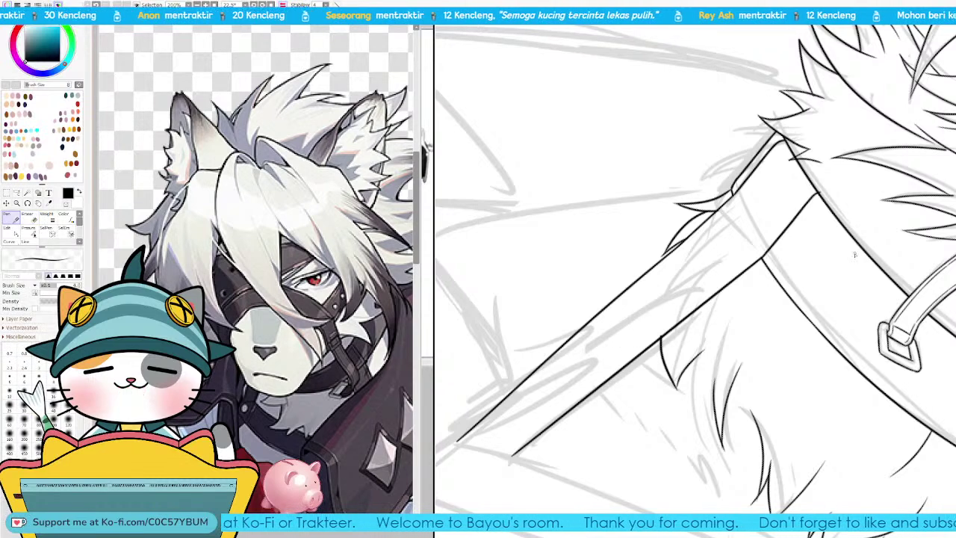
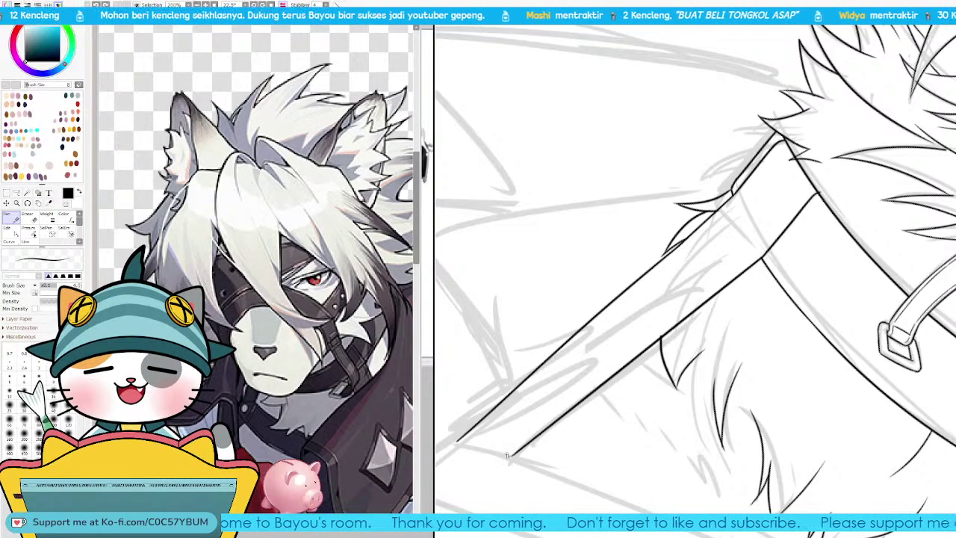
drag(510, 456, 678, 319)
key(ctrl+z)
key(bracketleft)
key(bracketleft)
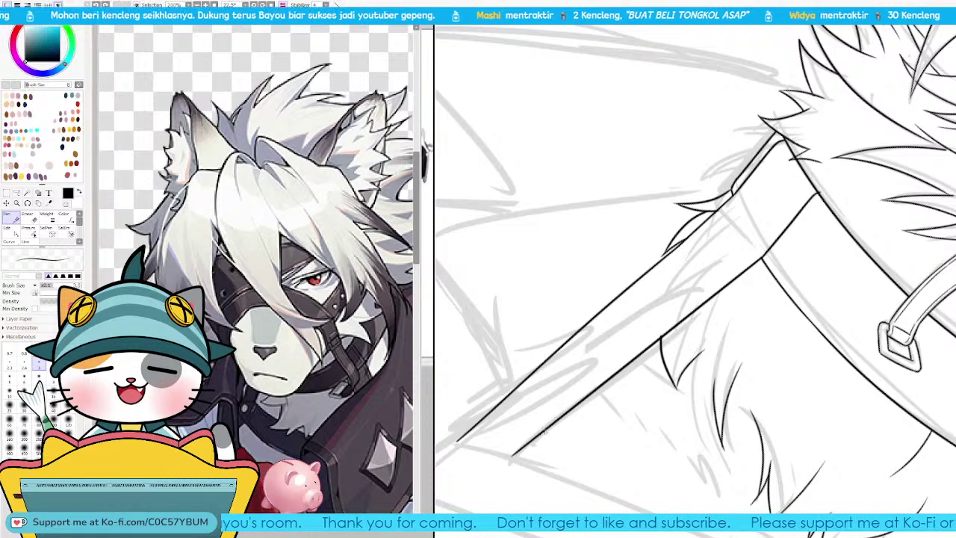
drag(513, 447, 652, 330)
key(ctrl+z)
drag(511, 450, 634, 357)
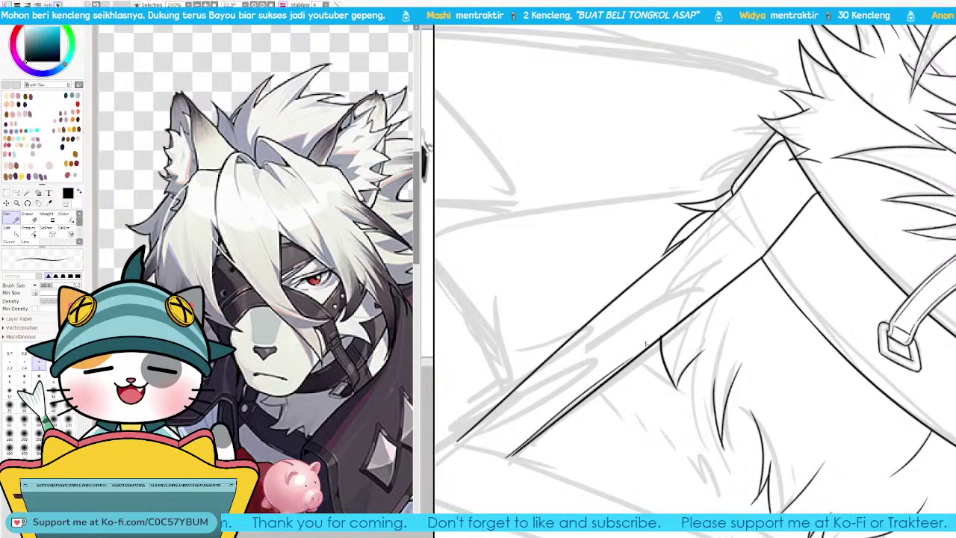
key(ctrl+z)
drag(512, 448, 631, 360)
key(ctrl+z)
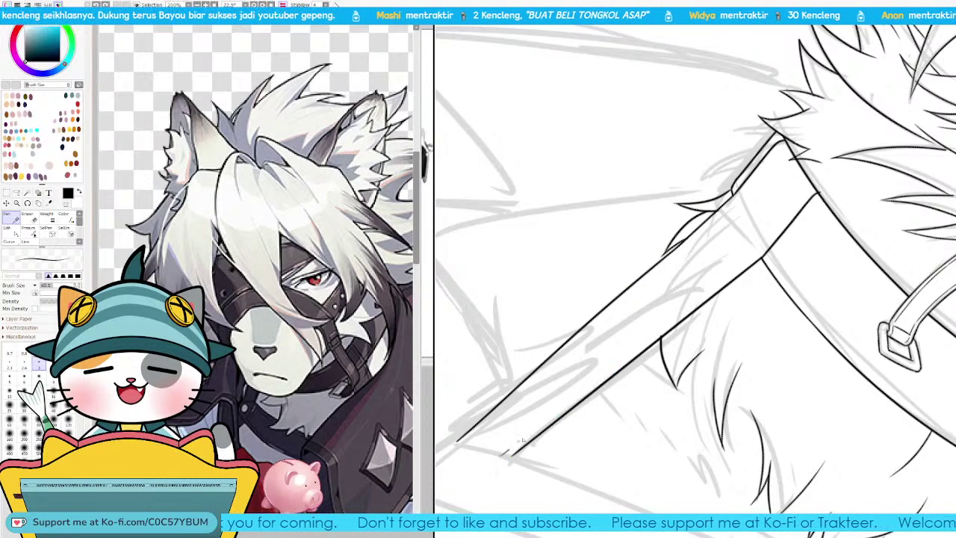
drag(521, 440, 606, 366)
key(ctrl+z)
Step: Ink a thin inner line parallel to the strap's short edge where it folds over the collar band
key(Delete)
key(Delete)
key(Delete)
key(Delete)
key(Delete)
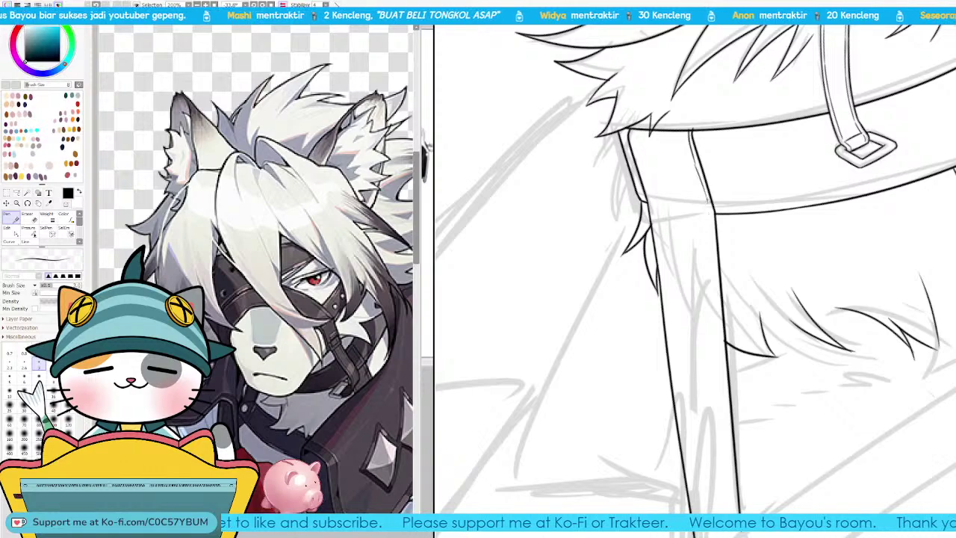
key(Delete)
key(Delete)
key(Delete)
key(Delete)
key(Delete)
key(Delete)
key(Delete)
key(Delete)
key(Delete)
key(Delete)
key(Delete)
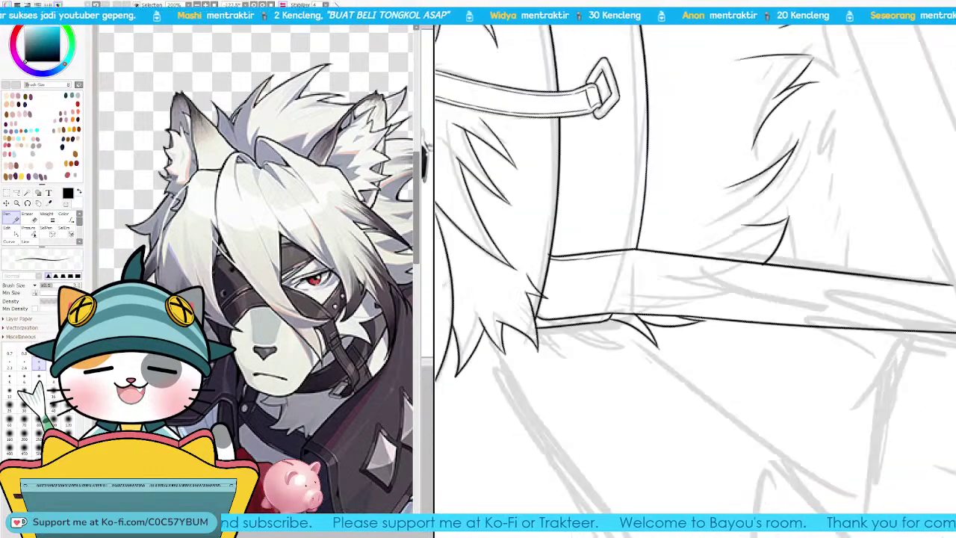
drag(626, 329, 612, 298)
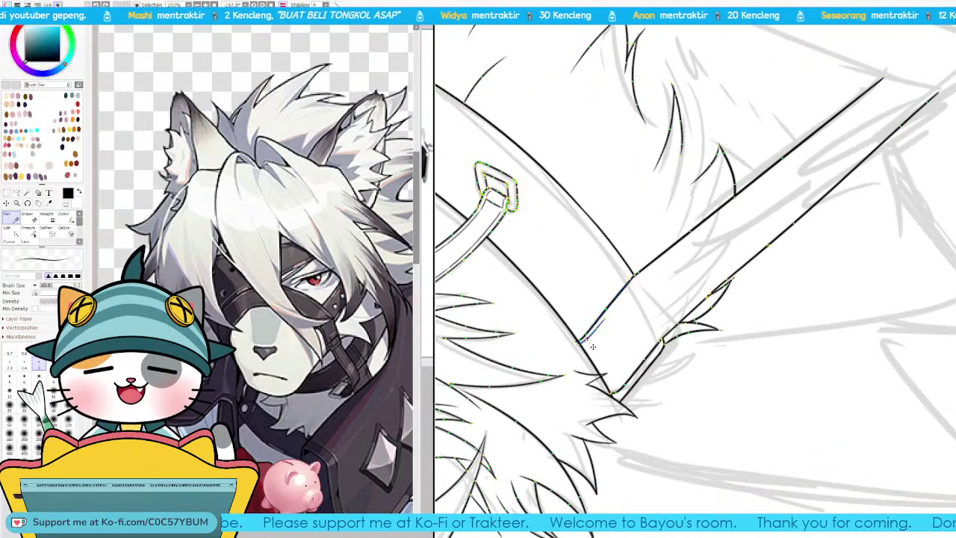
drag(593, 329, 589, 327)
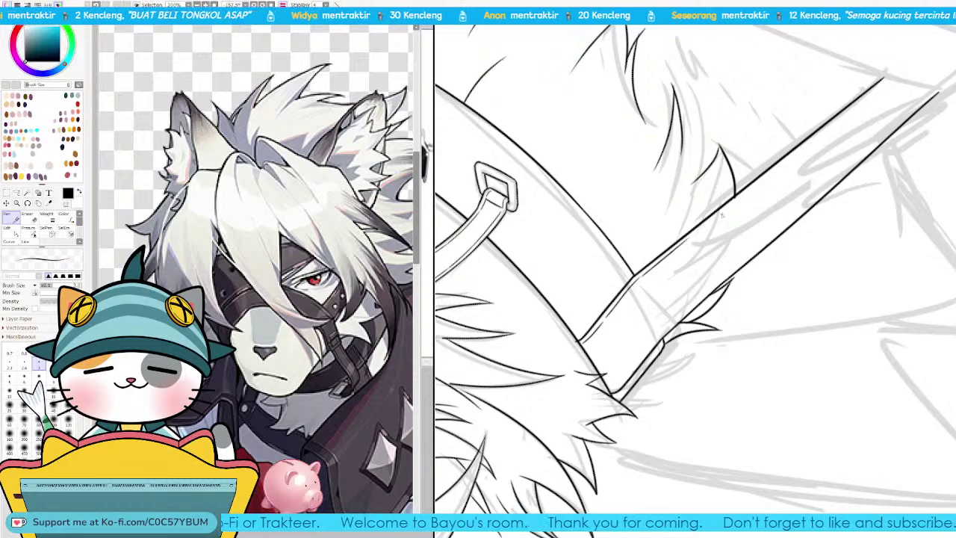
Step: Extend the thin inner line along the full length of the strap's long edge on the chest fur side
key(Page_Up)
key(Page_Up)
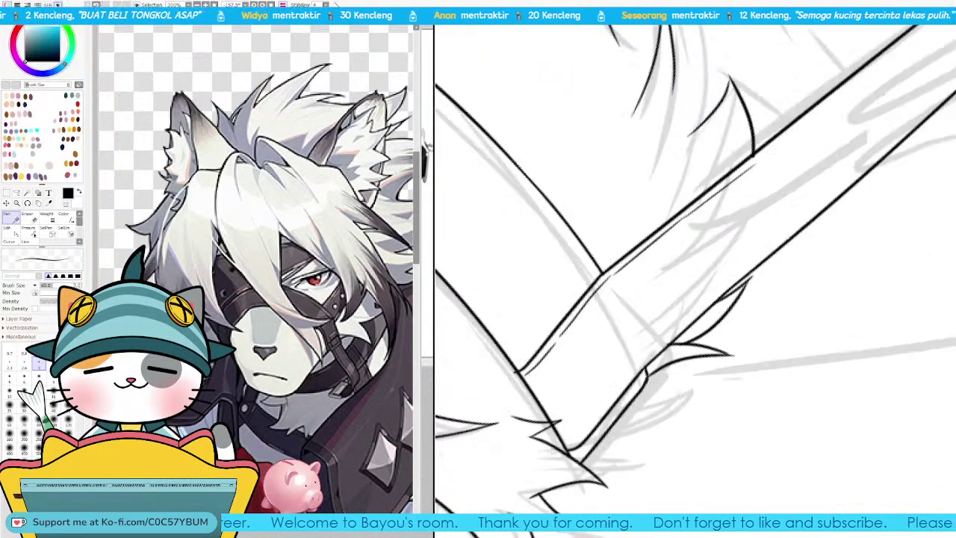
drag(788, 187, 657, 348)
mouse_move(652, 305)
mouse_down()
mouse_move(806, 188)
mouse_move(945, 98)
mouse_move(951, 66)
mouse_up()
drag(718, 246, 723, 242)
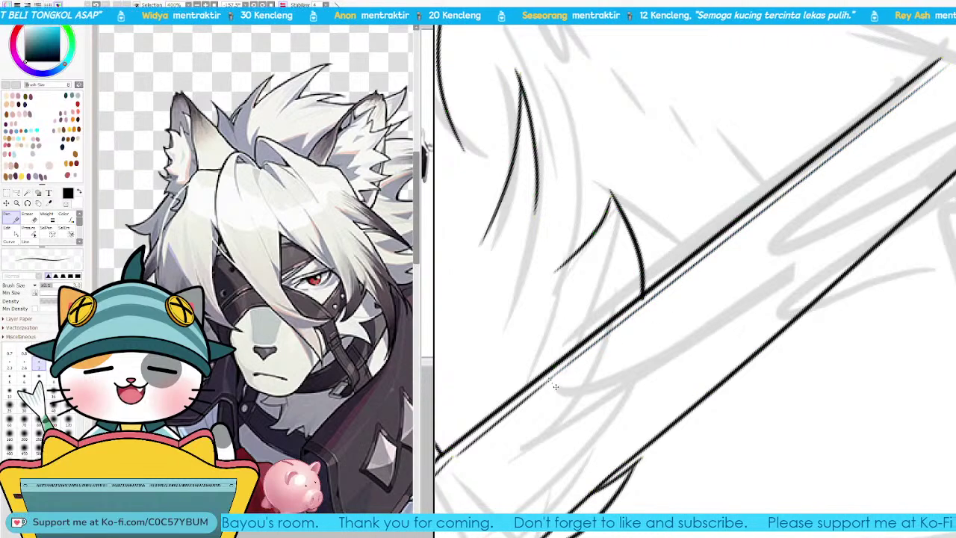
drag(642, 310, 729, 240)
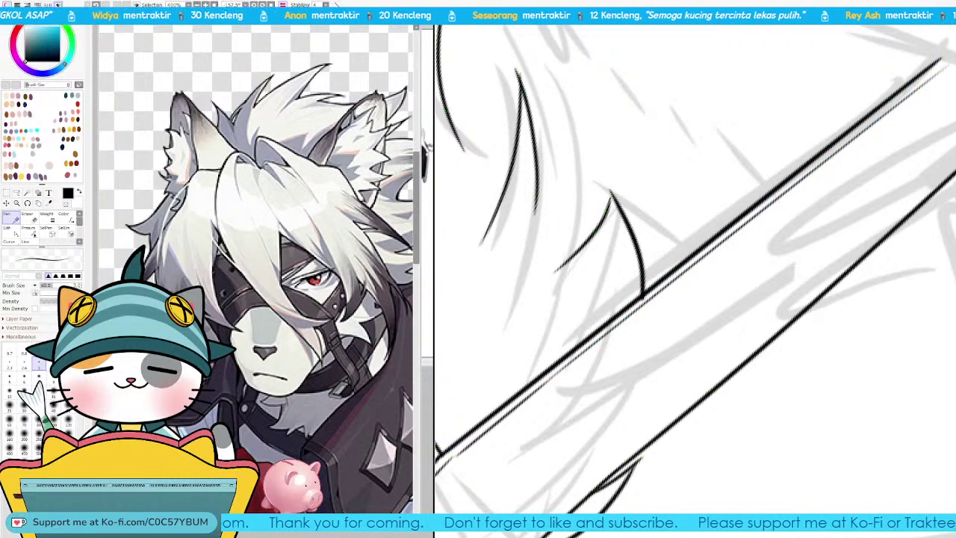
Step: Ink a thin inner line along the strap's opposite short edge, from the neck fur up to the corner
key(Page_Down)
drag(758, 330, 784, 201)
drag(490, 453, 530, 440)
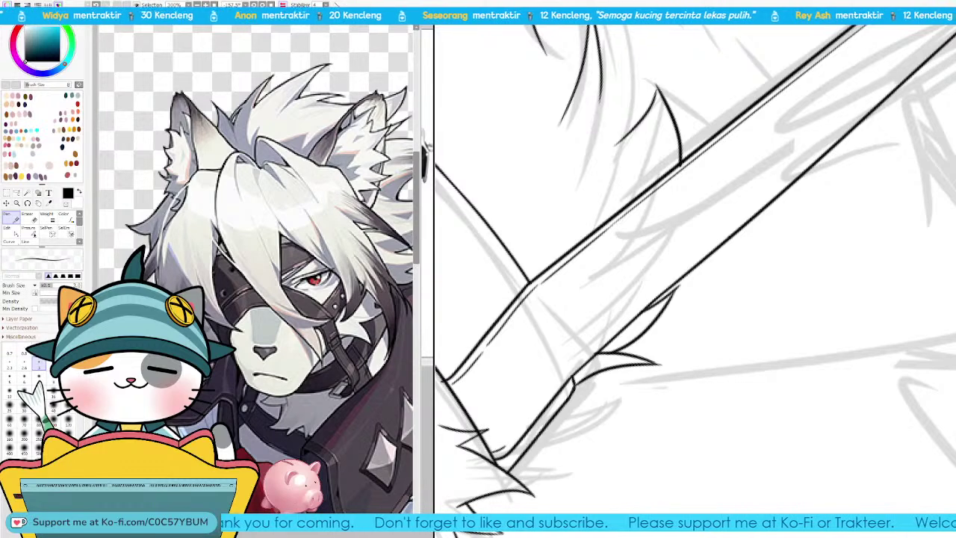
drag(549, 407, 554, 386)
click(498, 451)
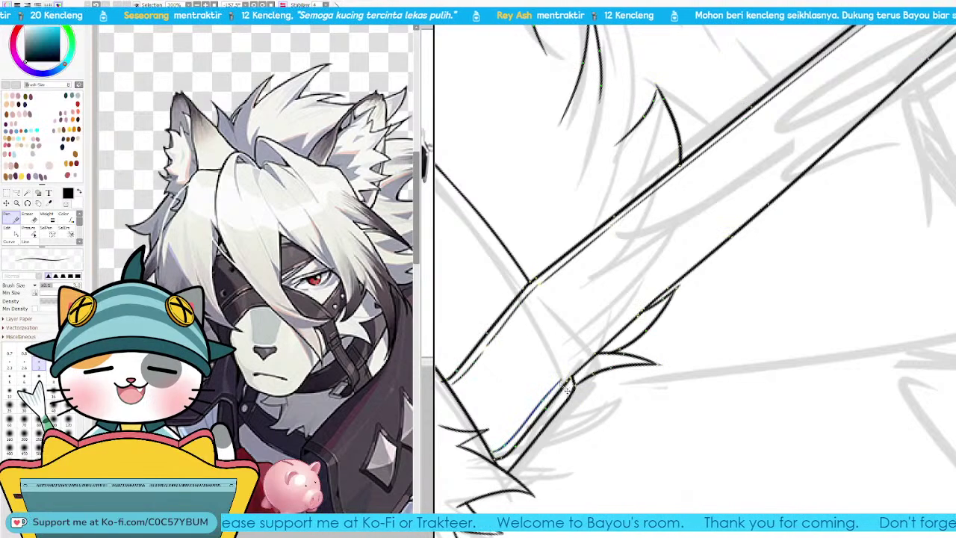
key(ctrl+z)
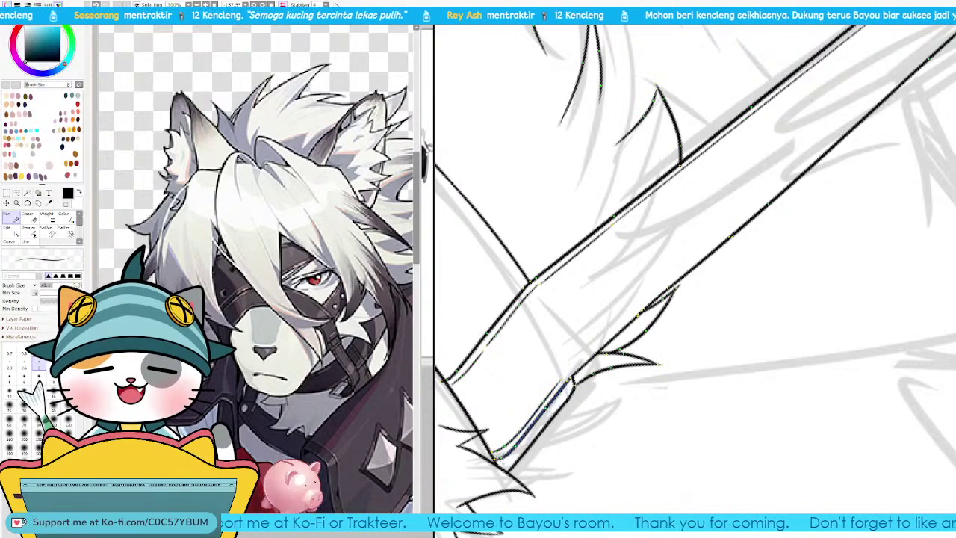
drag(565, 379, 496, 453)
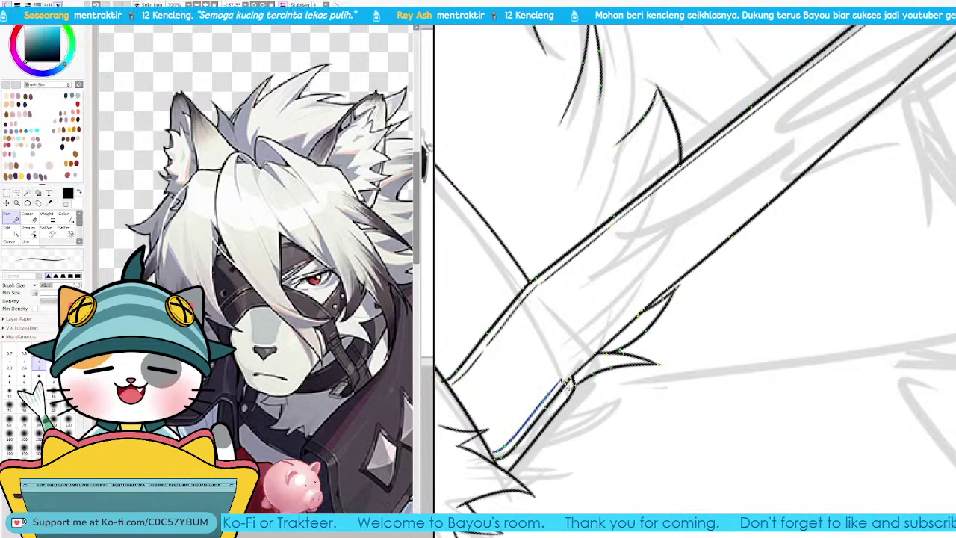
Step: Continue the thin inner line from the corner along the strap's outer long edge, past the fur tufts
key(ctrl+z)
drag(562, 380, 619, 323)
key(ctrl+z)
drag(562, 382, 641, 305)
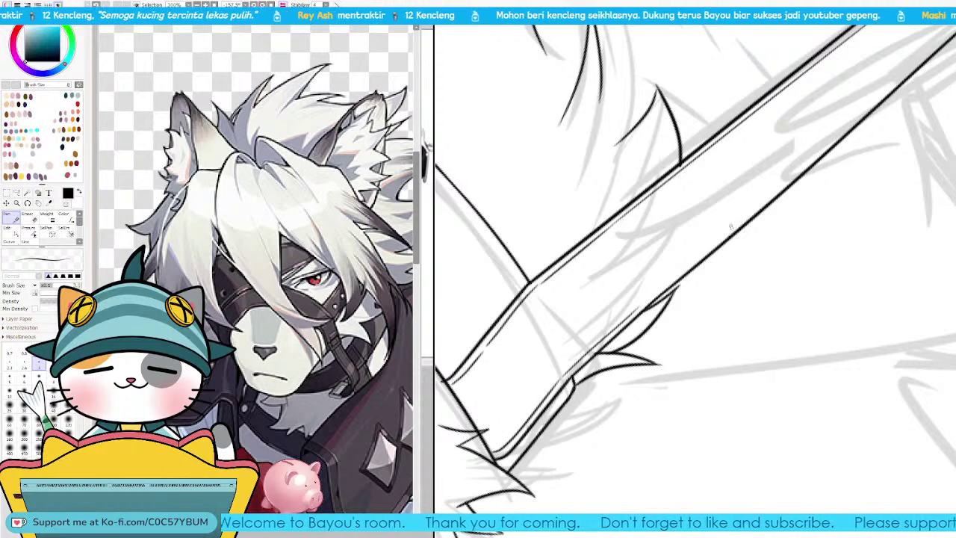
key(ctrl+z)
drag(561, 380, 673, 274)
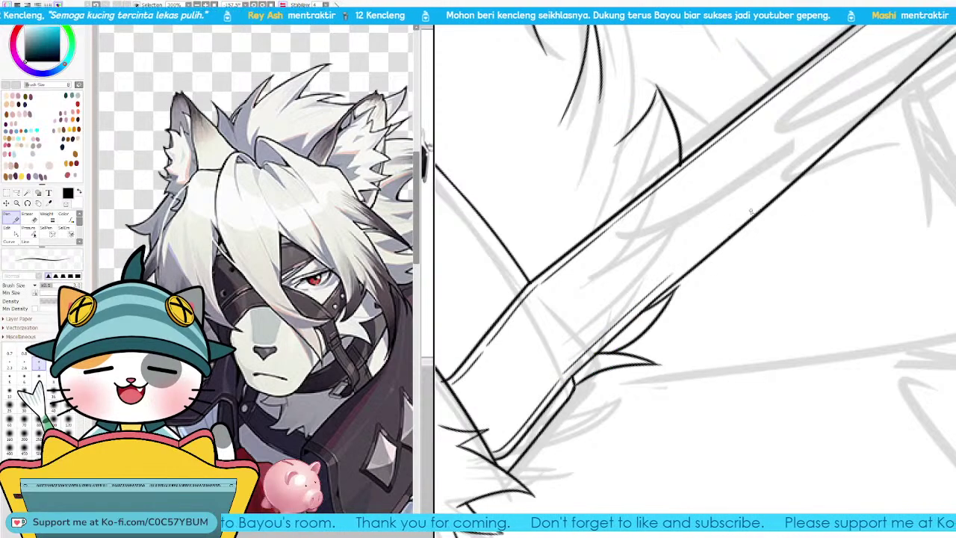
Step: Redraw the thin inner line past the fur tufts along the strap's outer long edge and adjust its shape
key(ctrl+z)
drag(566, 378, 675, 272)
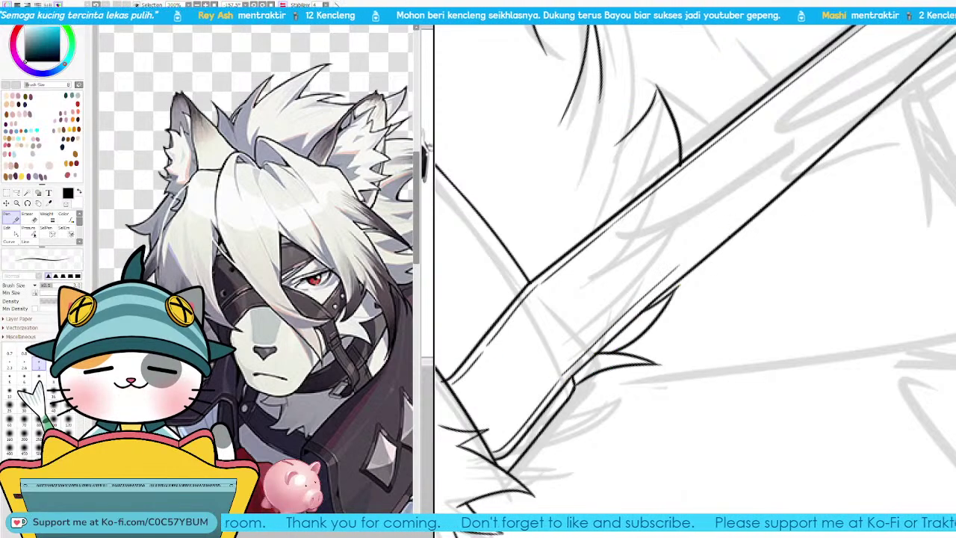
key(Delete)
key(Delete)
key(Delete)
key(Delete)
key(Delete)
key(Delete)
key(Delete)
key(Delete)
key(Delete)
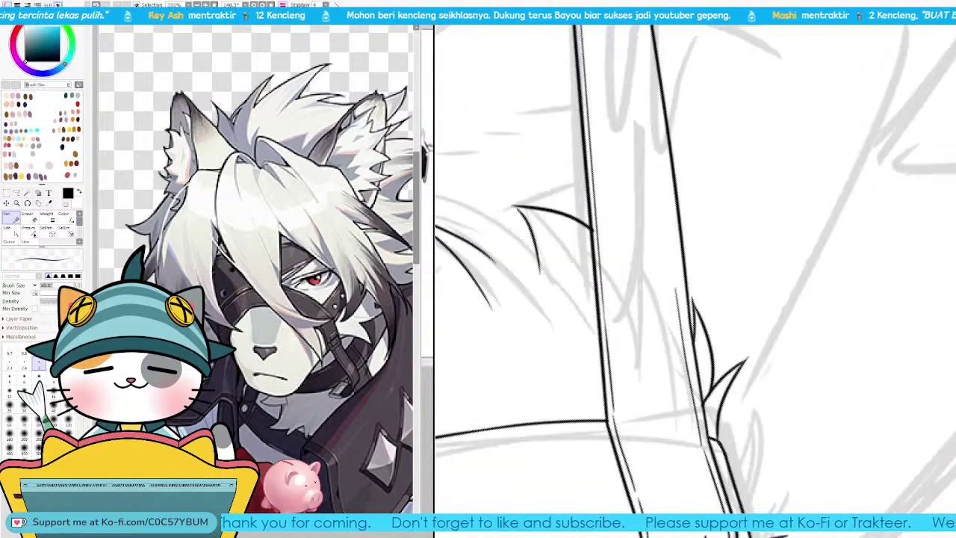
key(Delete)
key(Delete)
key(Delete)
key(Delete)
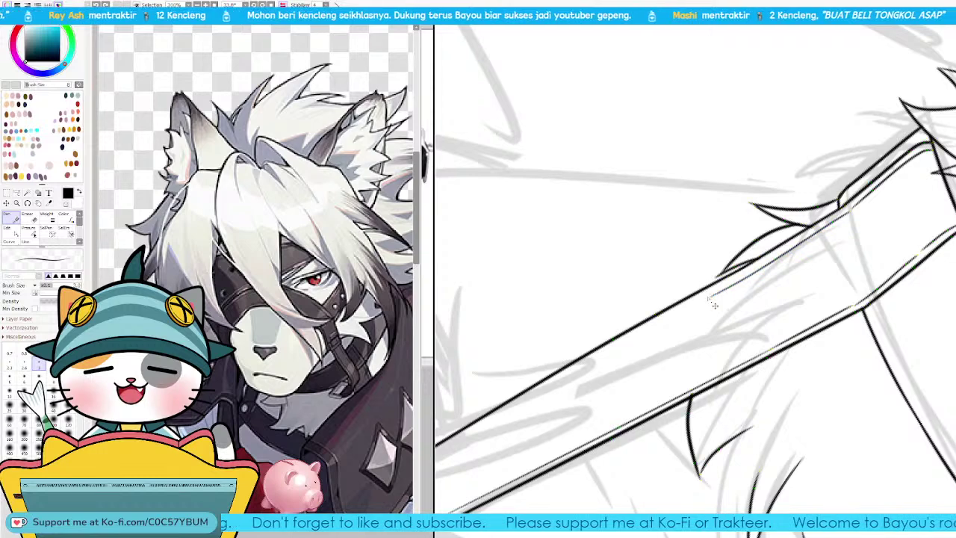
drag(711, 298, 709, 293)
drag(777, 254, 775, 250)
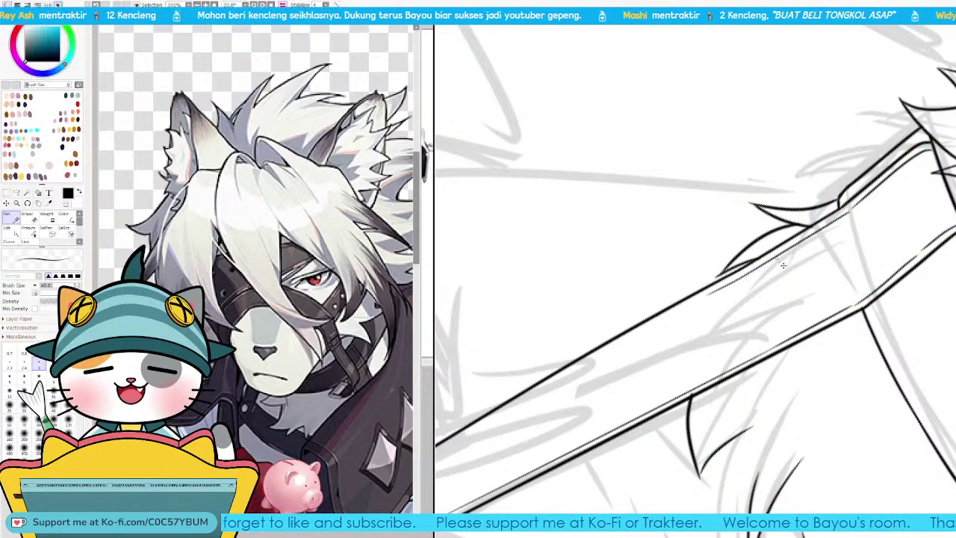
Step: Extend the thin inner line to the strap's far chest end and adjust its points to run parallel to the outer edge
scroll(699, 273, down, 2)
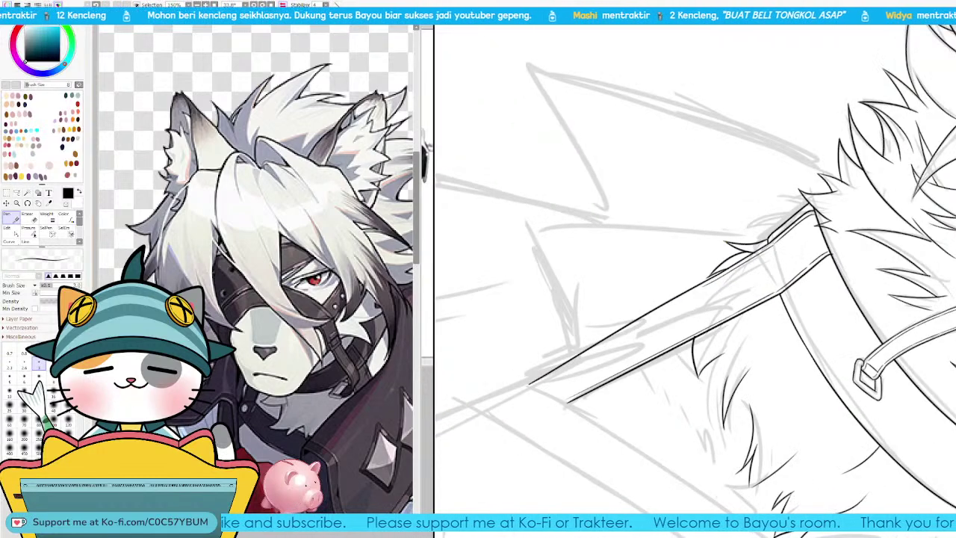
drag(853, 174, 899, 110)
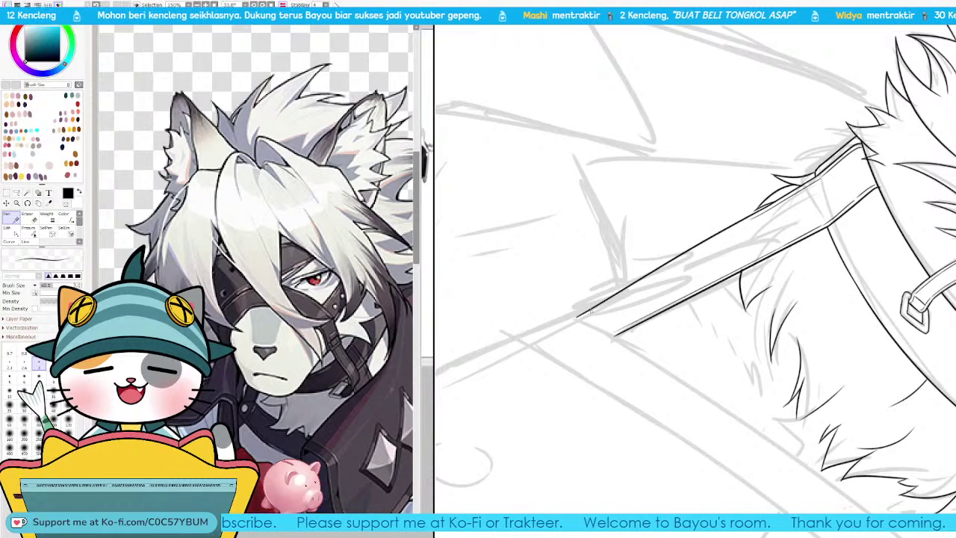
scroll(590, 310, up, 1)
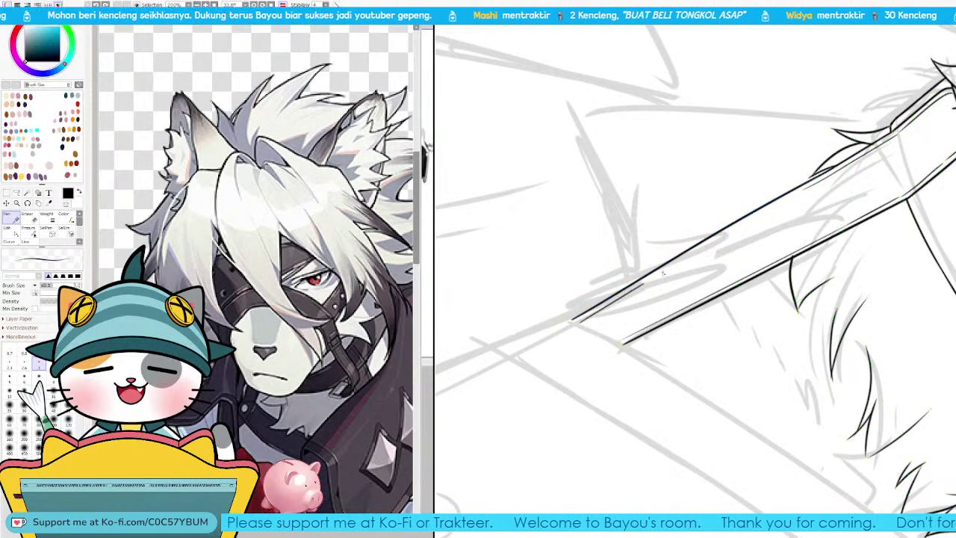
drag(797, 187, 802, 194)
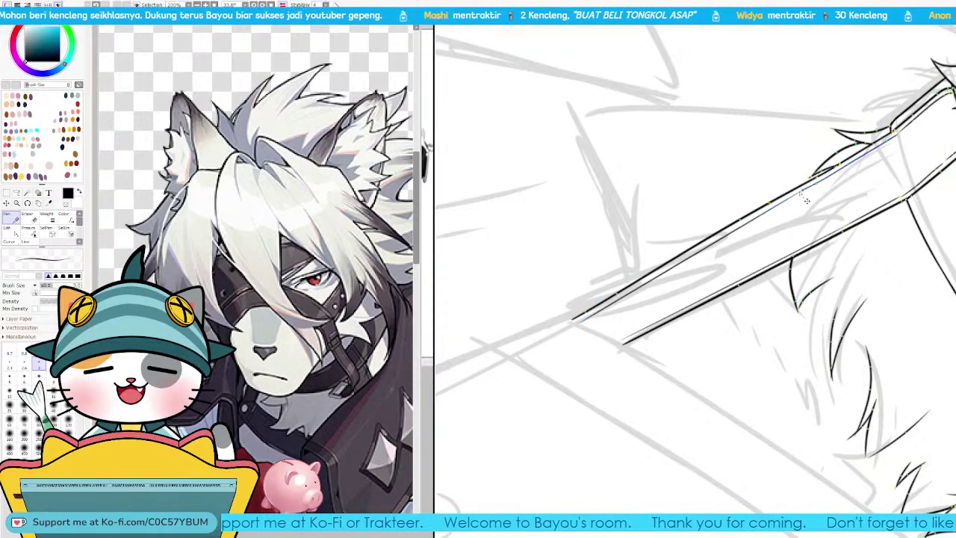
drag(651, 277, 648, 281)
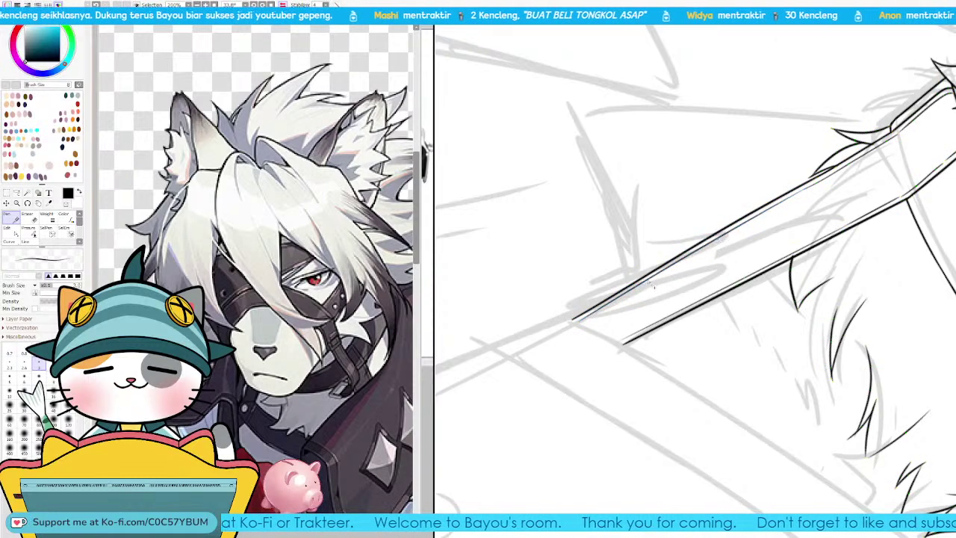
drag(796, 195, 773, 211)
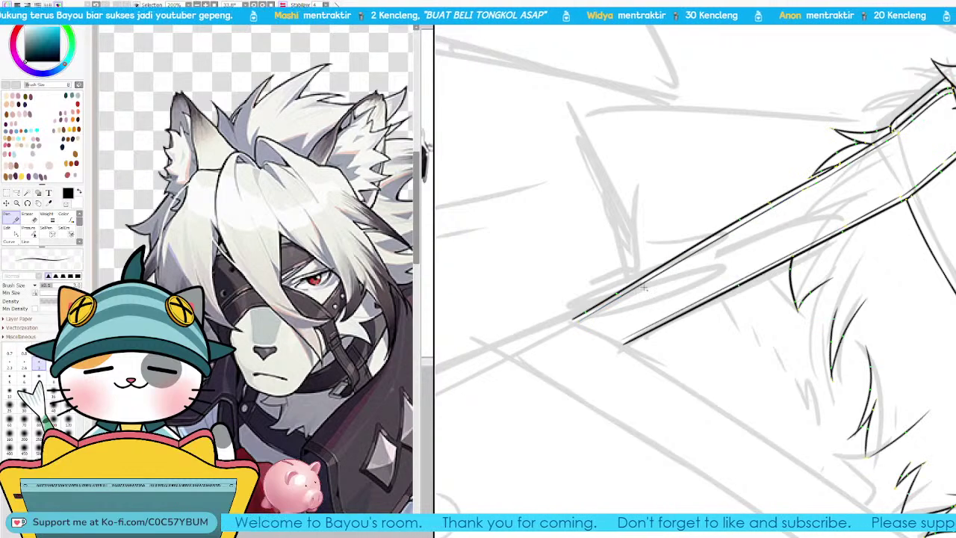
drag(666, 267, 664, 275)
mouse_move(585, 323)
mouse_down()
mouse_move(608, 308)
mouse_move(589, 319)
mouse_up()
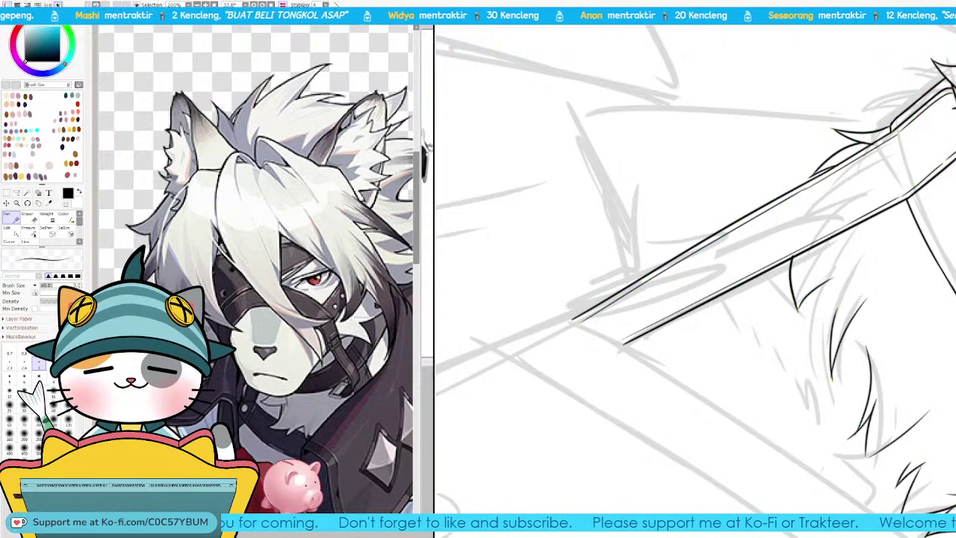
key(e)
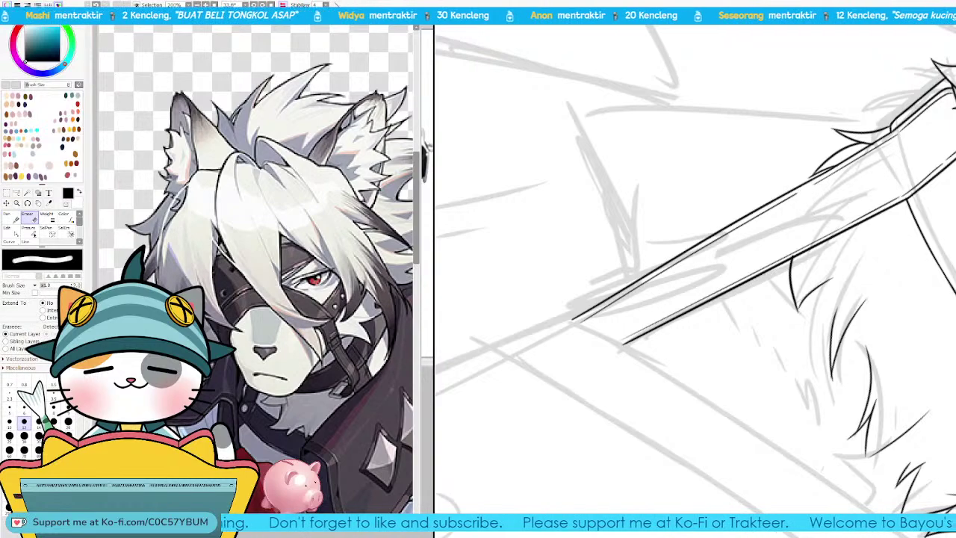
Step: Ink the lower edge of the diagonal chest strap with a thicker pen, following the sketch across the chest
scroll(697, 284, down, 3)
key(Delete)
key(Delete)
key(Delete)
key(Delete)
mouse_move(889, 250)
mouse_down()
mouse_move(717, 404)
mouse_move(846, 169)
mouse_up()
key(Delete)
key(Delete)
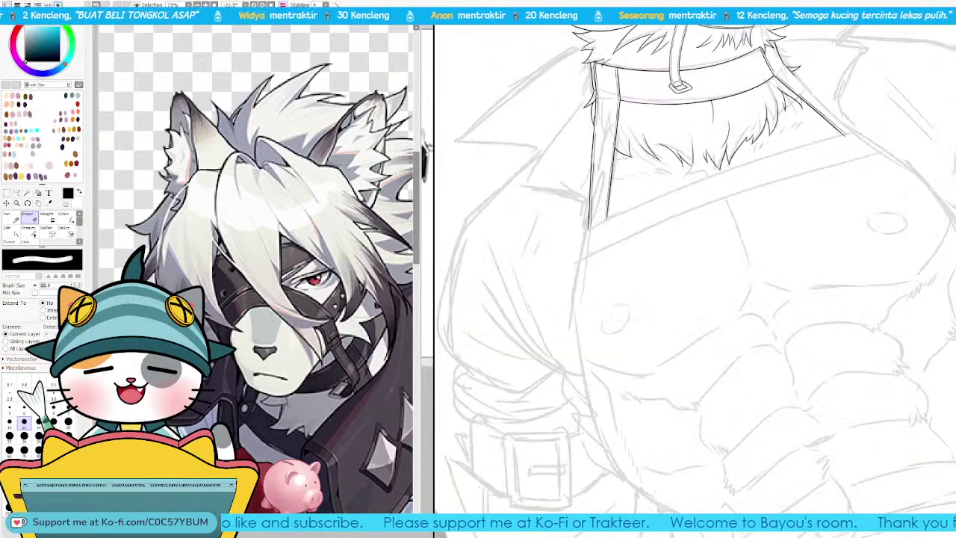
key(n)
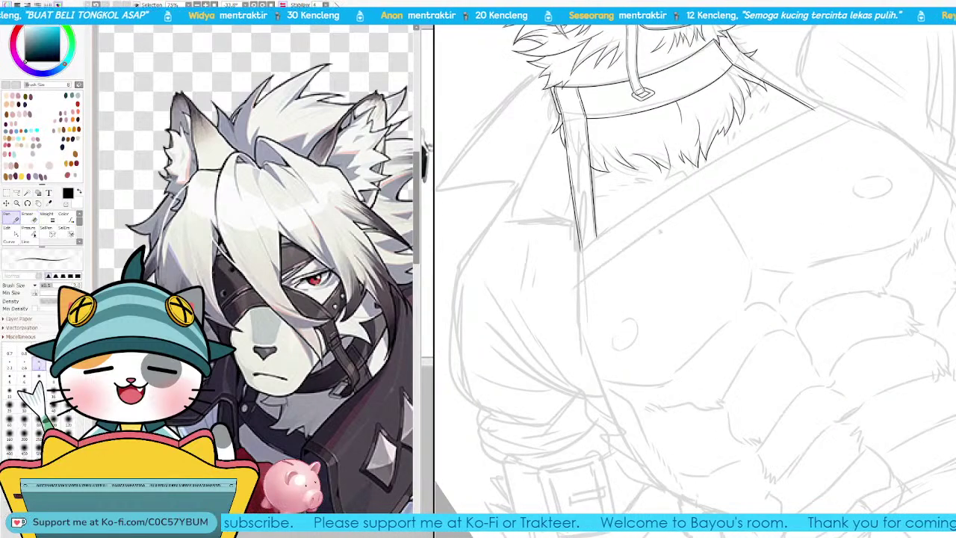
key(])
key(])
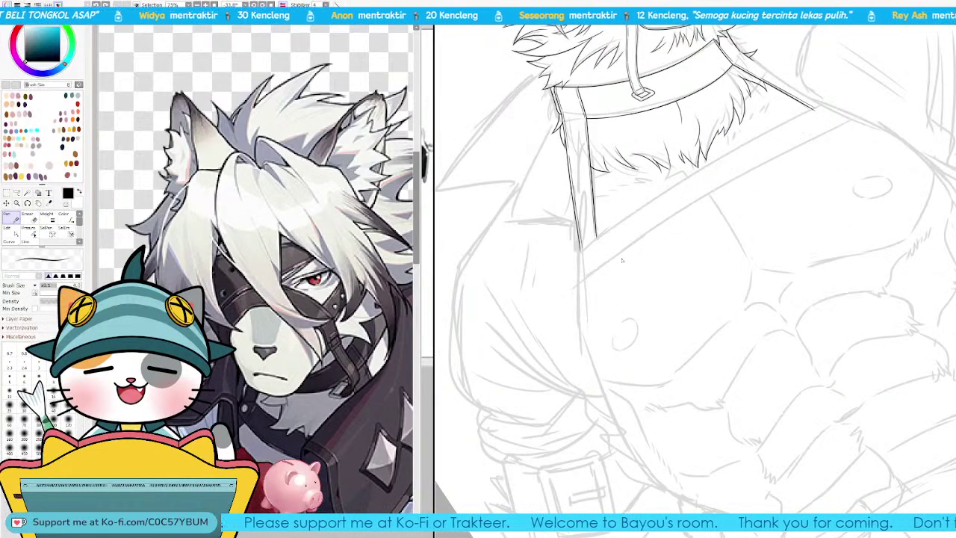
drag(575, 280, 828, 136)
key(ctrl+z)
key(])
key(])
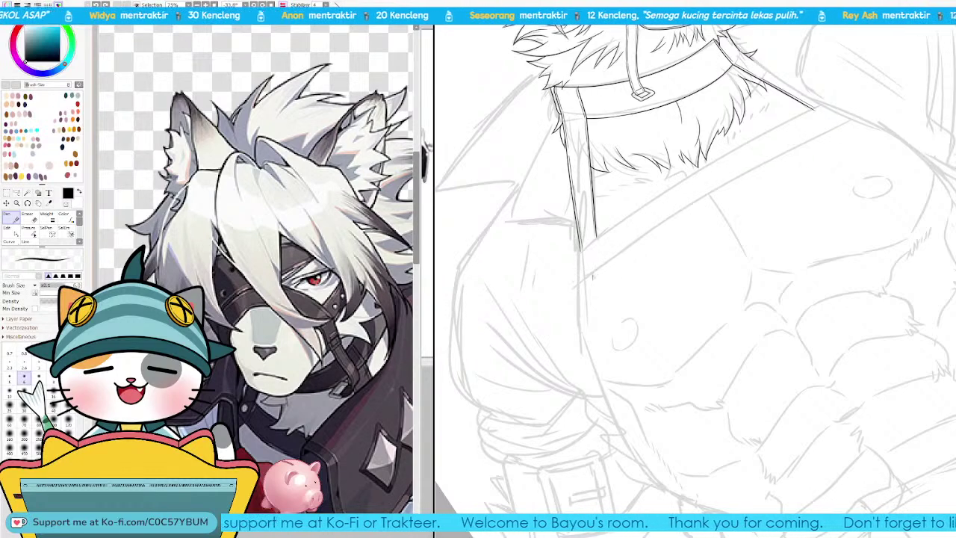
drag(574, 288, 858, 123)
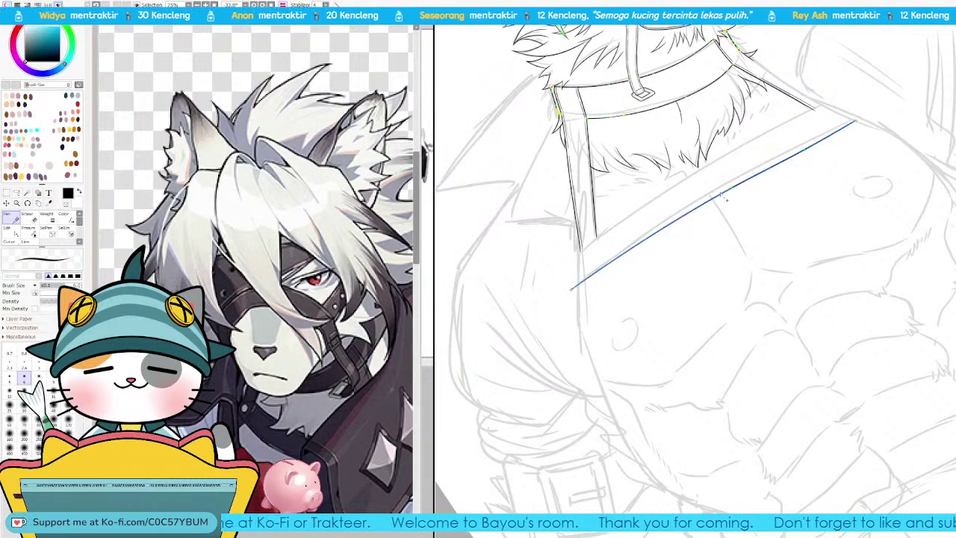
Step: Bend the chest strap's lower edge into a gentle curve and align its end with the sketch
drag(723, 194, 734, 189)
drag(573, 290, 579, 286)
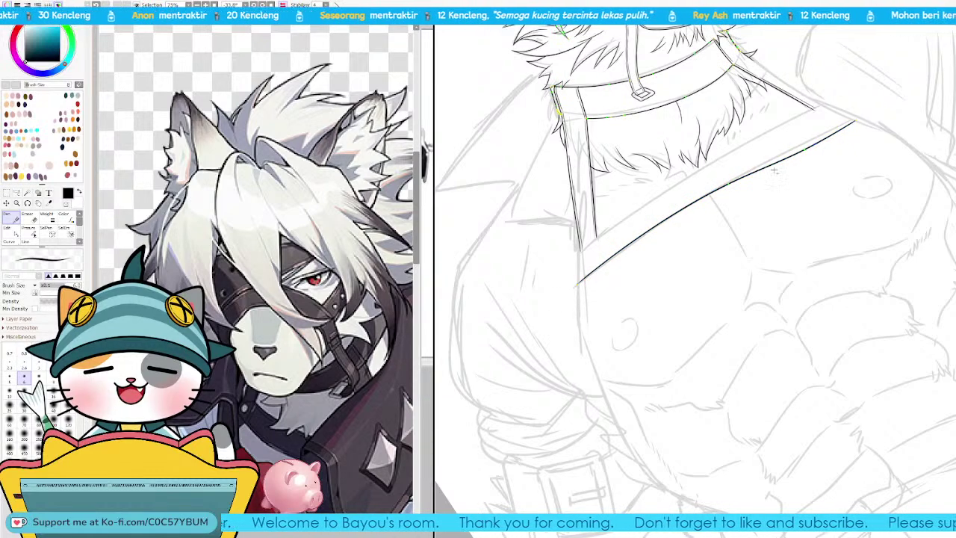
drag(802, 150, 802, 144)
drag(731, 186, 729, 183)
Step: Ink the upper edge of the diagonal chest strap as a curve parallel to the lower edge, meeting both neck straps
drag(566, 266, 858, 104)
key(ctrl+z)
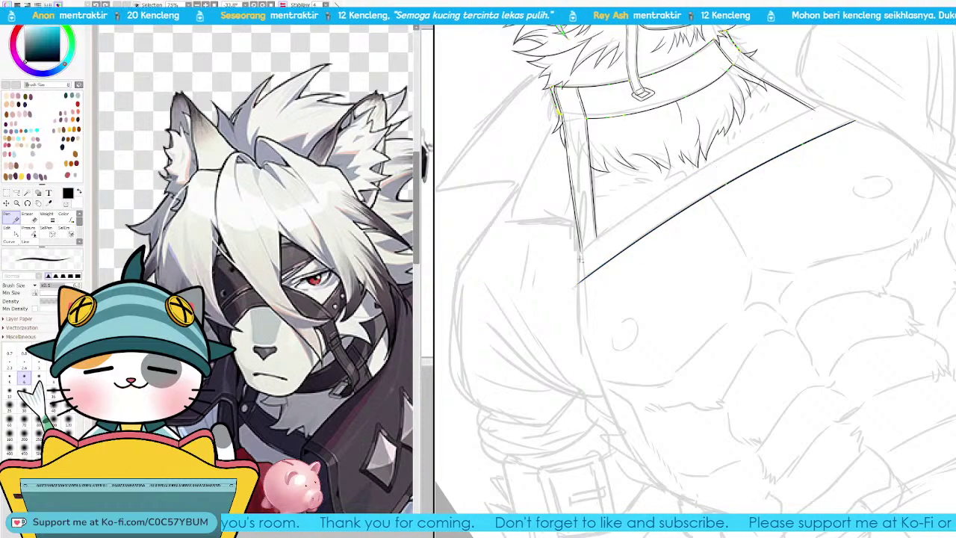
drag(573, 266, 850, 98)
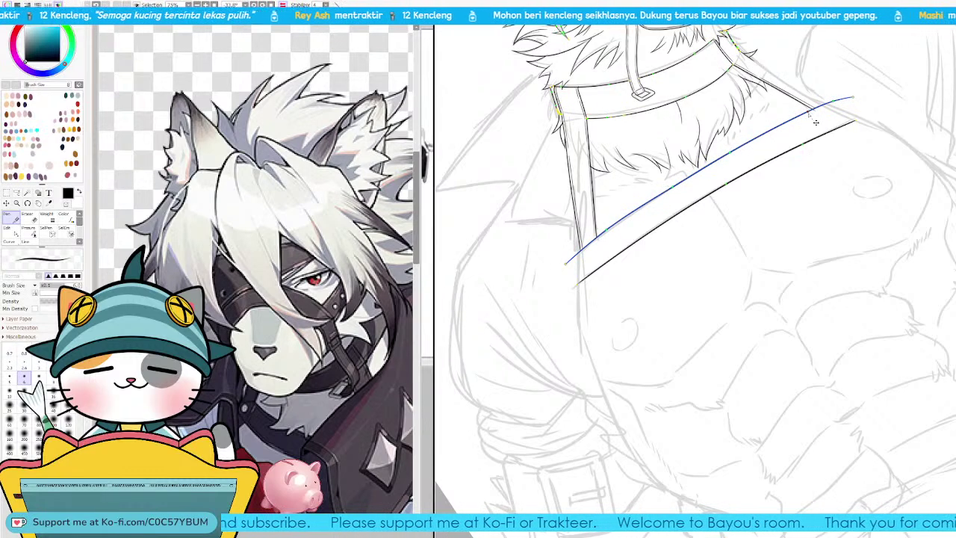
key(Return)
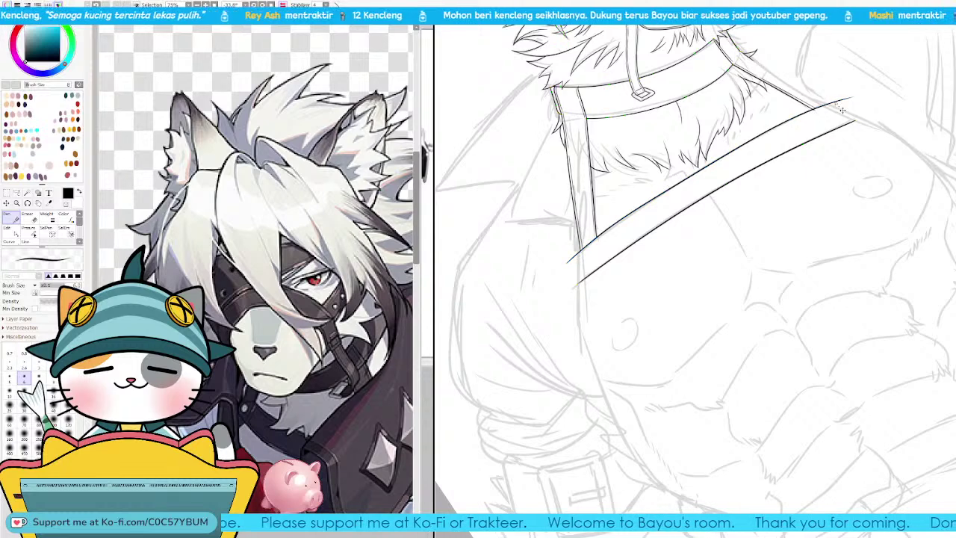
Step: Erase the overshooting ends of the chest strap's upper edge beyond its junctions with the two neck straps
scroll(568, 293, up, 2)
drag(567, 293, 710, 291)
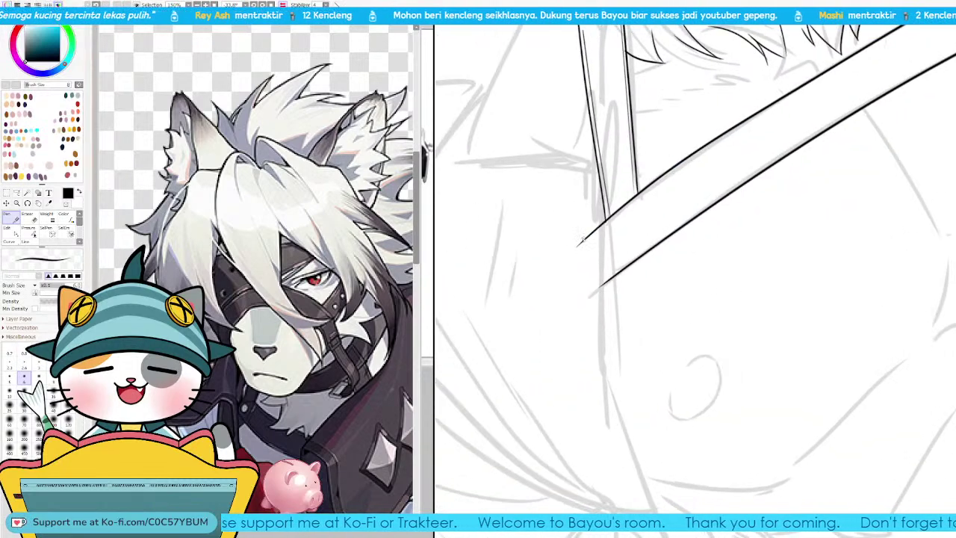
key(e)
drag(579, 248, 596, 228)
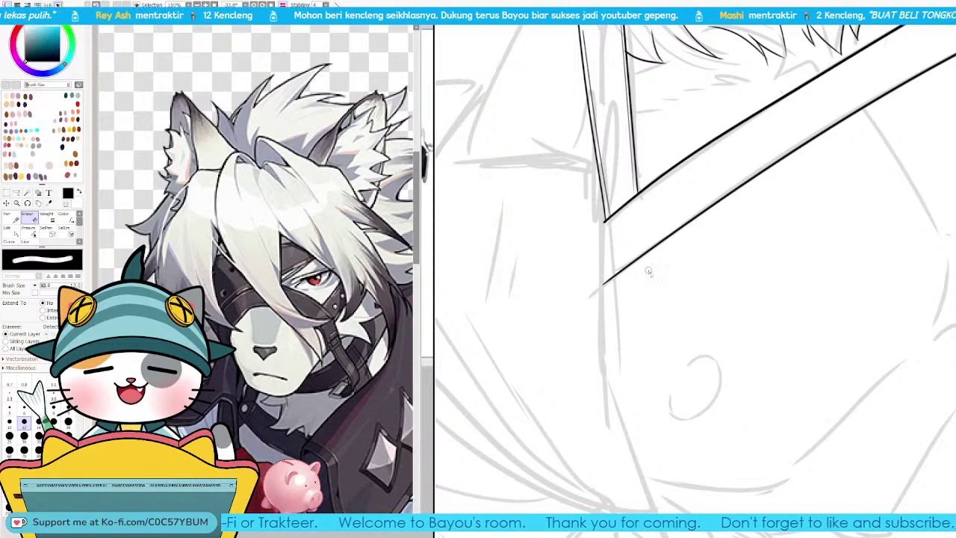
drag(866, 36, 563, 331)
mouse_move(777, 221)
mouse_down()
mouse_move(788, 233)
mouse_move(846, 210)
mouse_up()
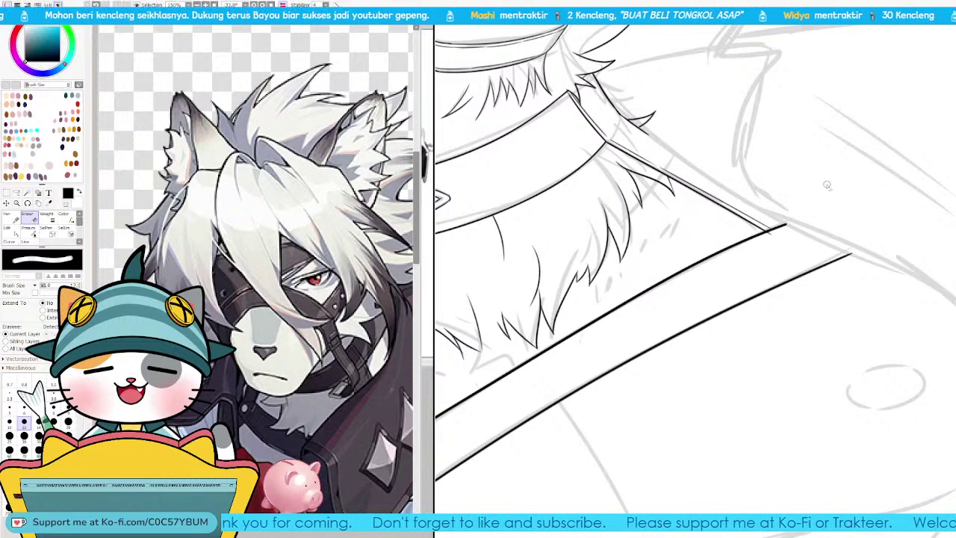
Step: Ink the head strap's edge nearest the ear with a finer pen, from the crown outline down to the hair lock
key(Page_Down)
key(Page_Down)
key(Page_Down)
key(Page_Down)
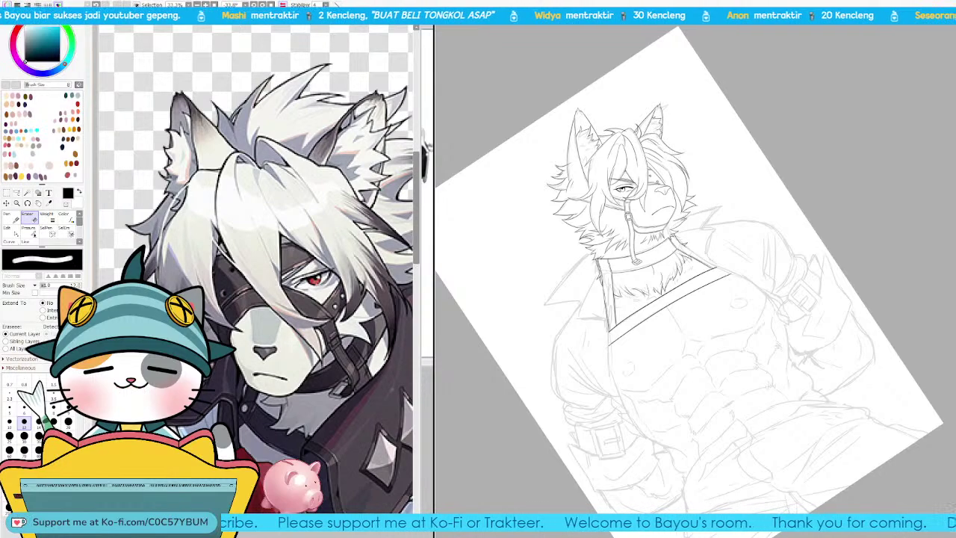
key(End)
key(End)
key(End)
key(End)
key(End)
key(Page_Up)
key(Page_Up)
drag(721, 149, 675, 411)
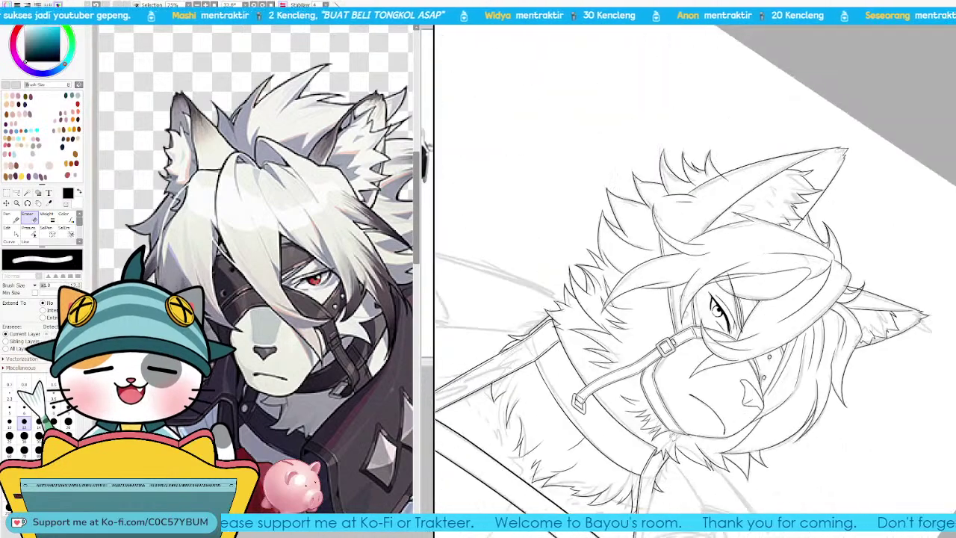
key(End)
key(Page_Up)
key(Page_Up)
key(Page_Up)
key(Page_Up)
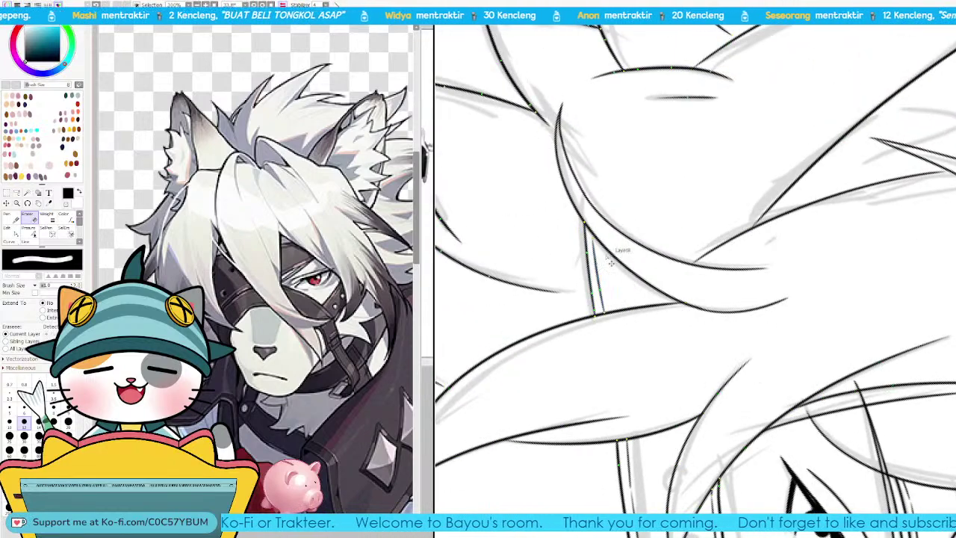
key(Page_Down)
key(n)
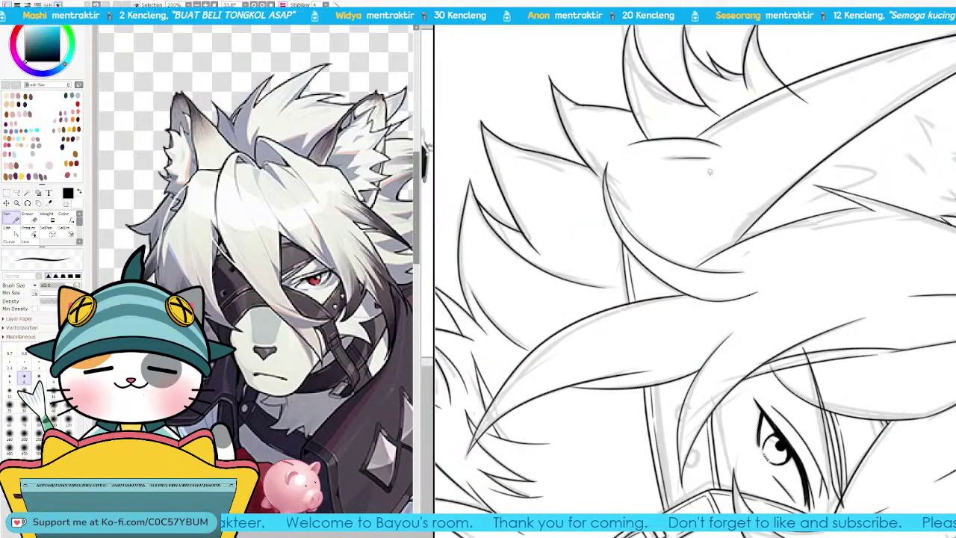
drag(693, 139, 672, 294)
key(ctrl+z)
key(bracketleft)
key(bracketleft)
key(bracketleft)
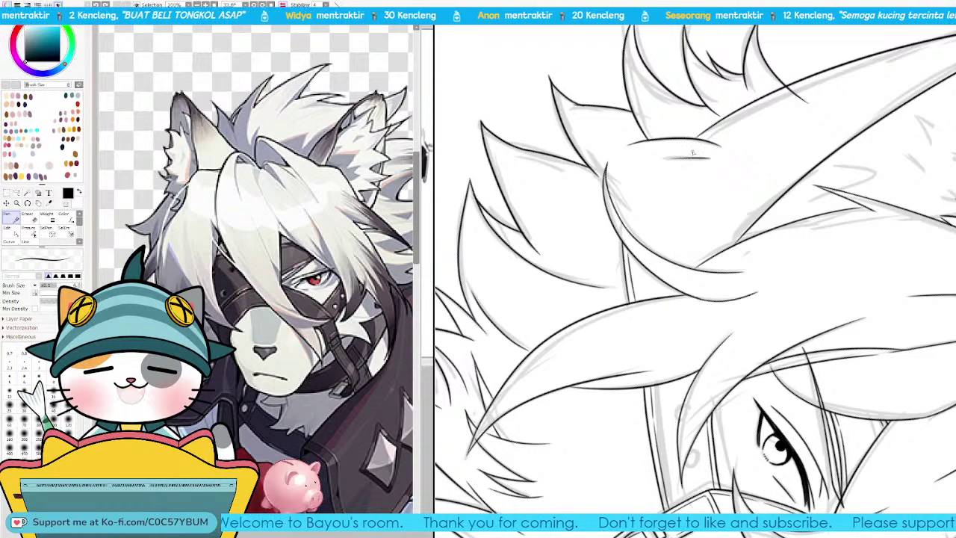
mouse_move(696, 140)
mouse_down()
mouse_move(663, 299)
mouse_move(673, 291)
mouse_move(686, 192)
mouse_move(683, 272)
mouse_move(692, 265)
mouse_up()
key(ctrl+z)
key(ctrl+z)
key(ctrl+z)
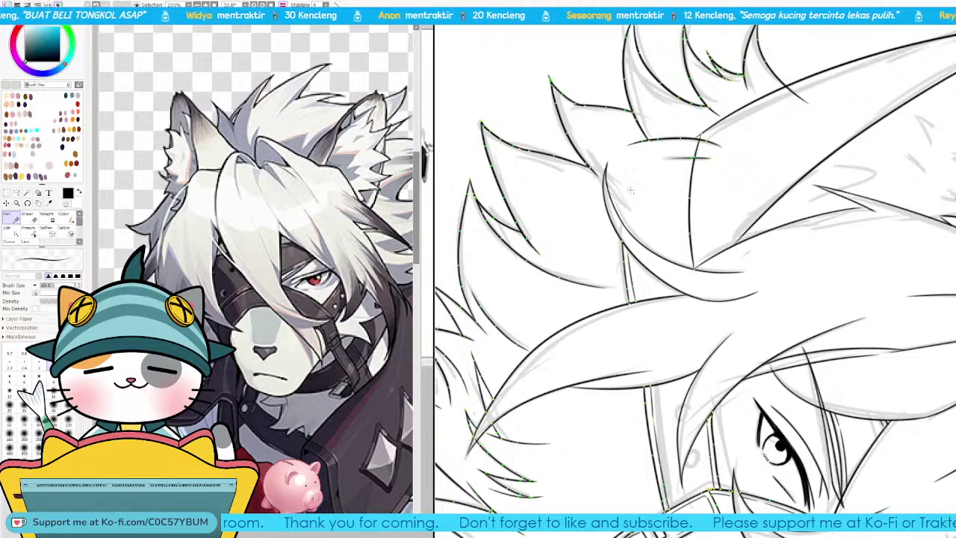
Step: Ink the head strap's opposite edge from the crown down behind the hair lock, and align the line ends
key(ctrl+z)
mouse_move(651, 138)
mouse_down()
mouse_move(630, 257)
mouse_move(623, 247)
mouse_move(632, 302)
mouse_up()
key(e)
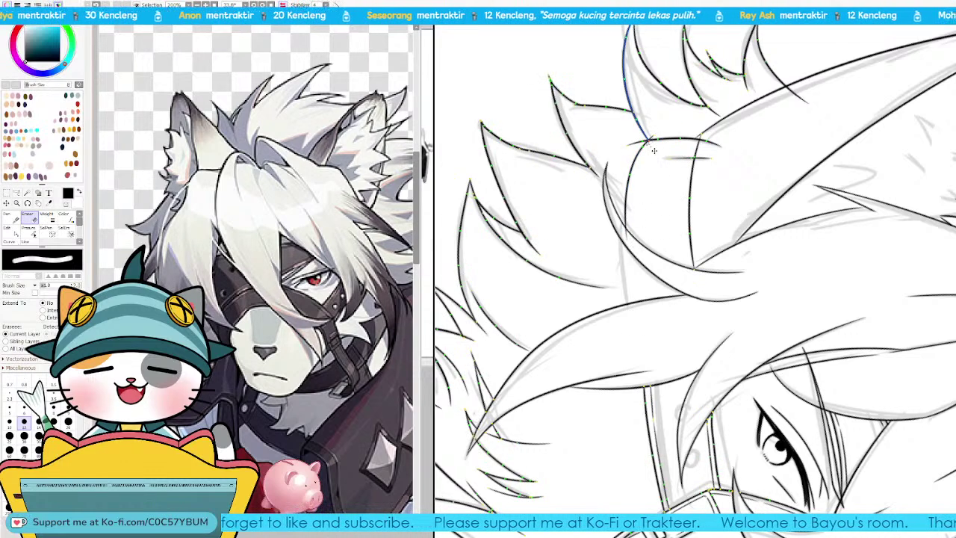
drag(651, 140, 647, 143)
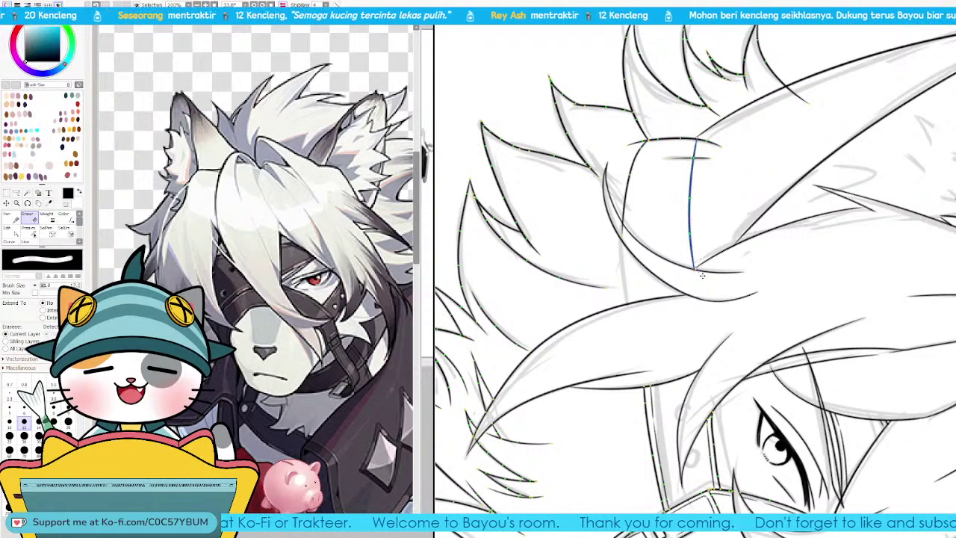
drag(696, 273, 695, 269)
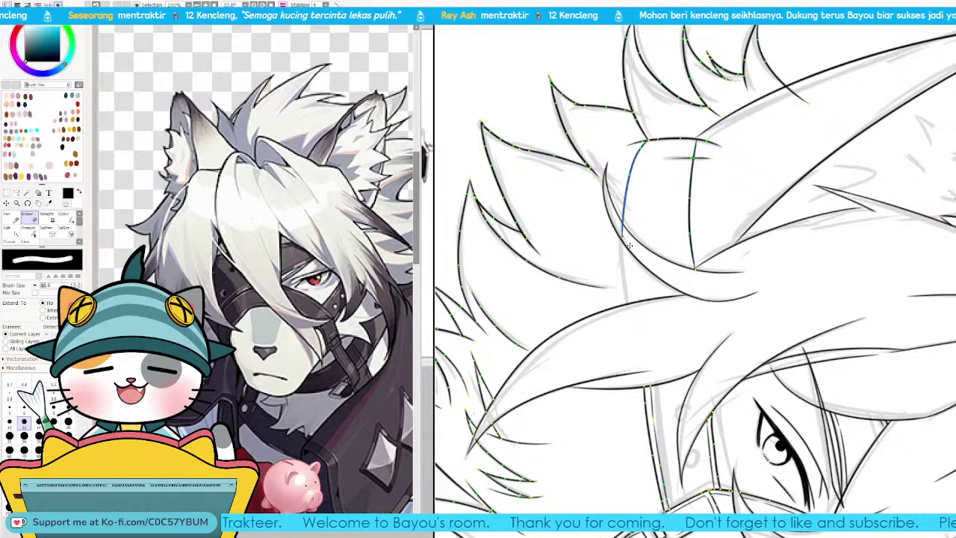
drag(623, 236, 631, 301)
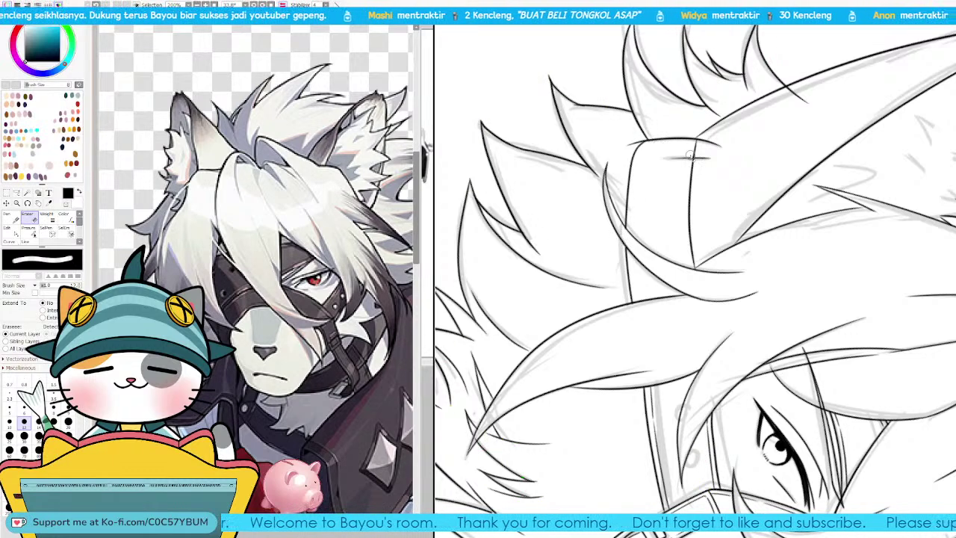
Step: Ink a thin seam line just inside each of the head strap's two edges, using the pen
key(n)
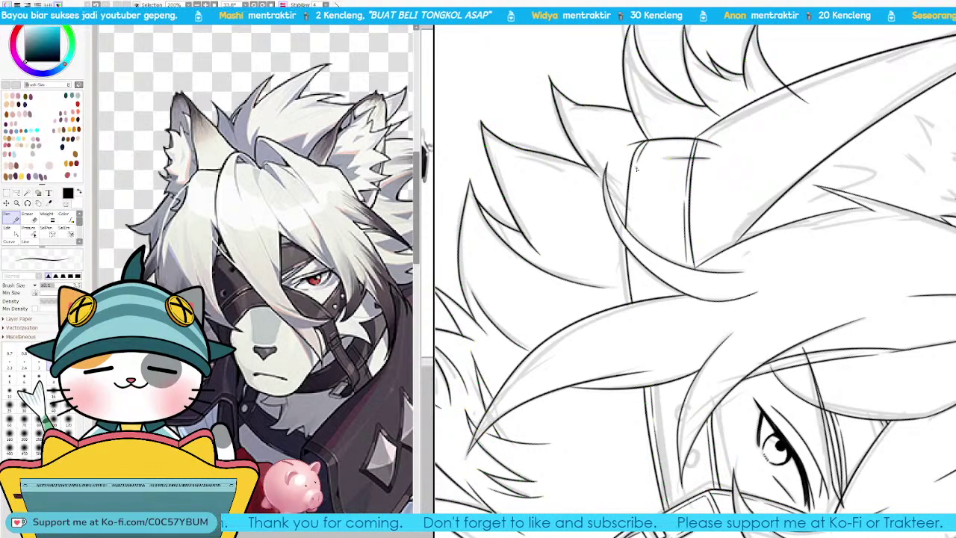
drag(631, 253, 635, 284)
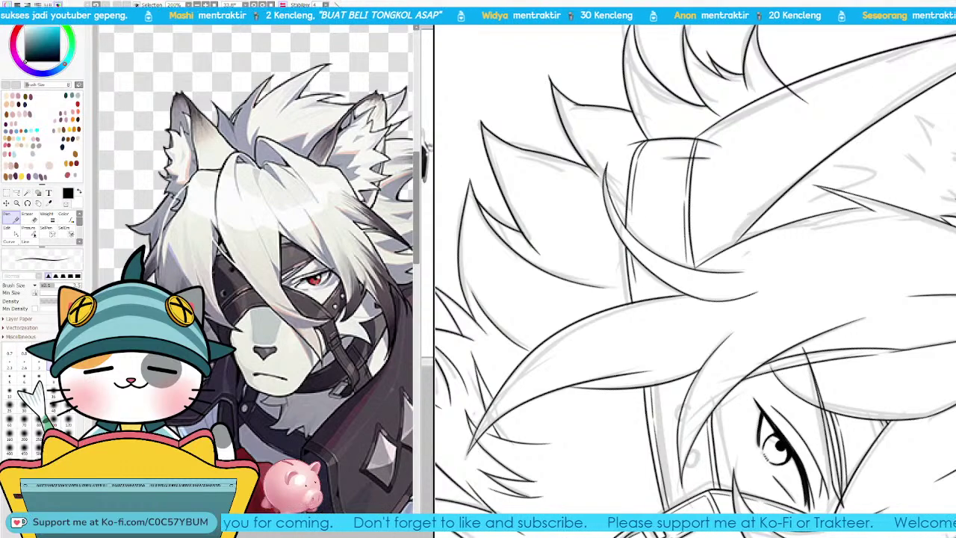
Step: Examine the whole figure, briefly restoring the criss-cross strap sketch on the torso, and compare it with the coat in the reference image
key(Home)
key(Page_Down)
key(Page_Down)
key(Page_Down)
key(Page_Down)
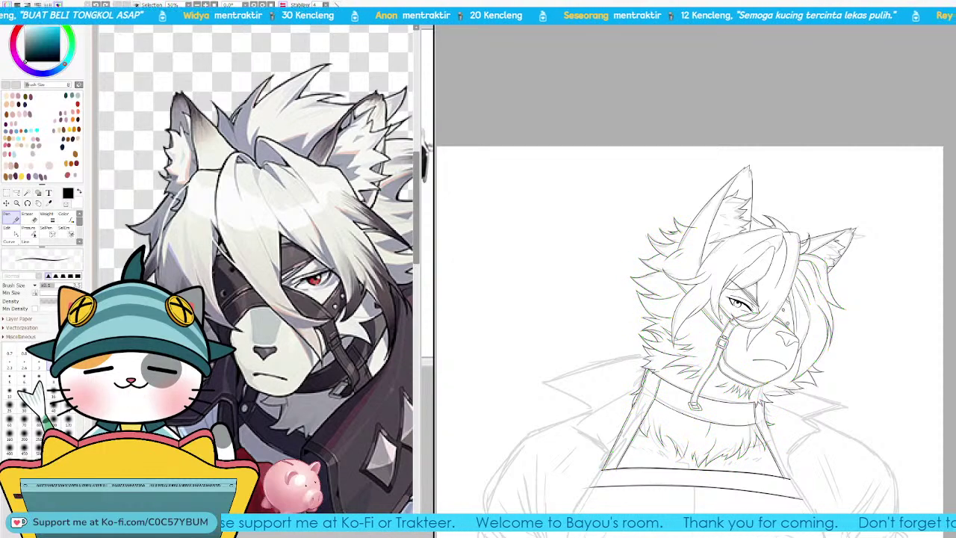
drag(748, 410, 791, 203)
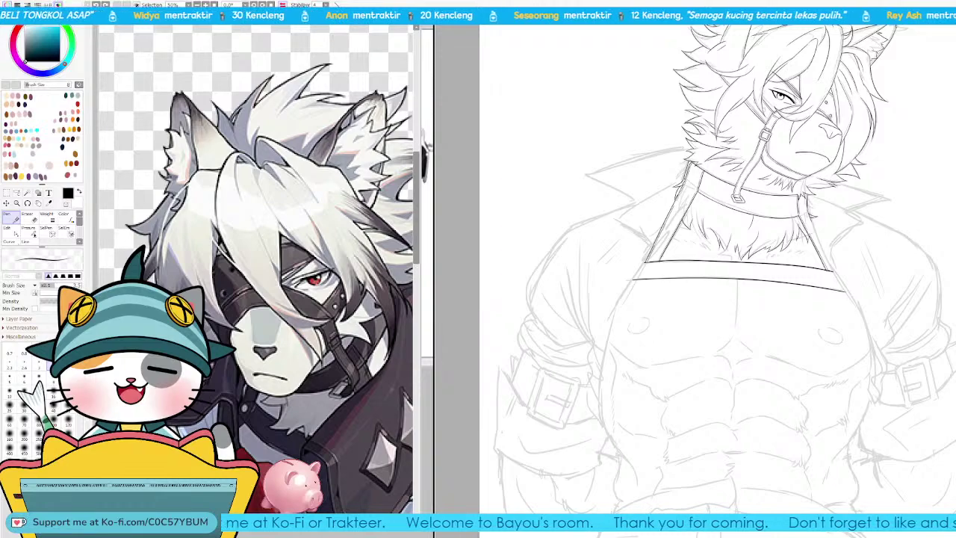
key(ctrl+z)
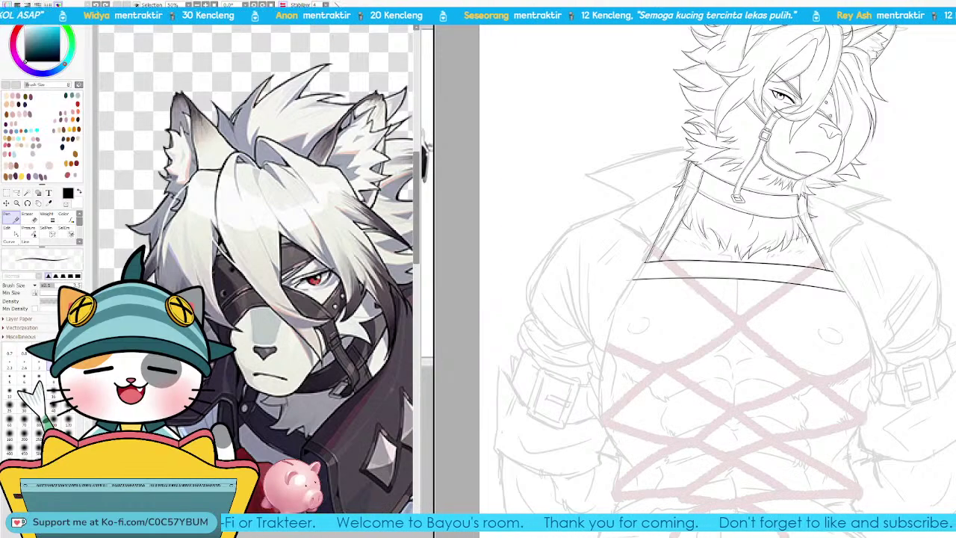
key(ctrl+y)
drag(825, 404, 775, 305)
drag(696, 311, 741, 369)
drag(784, 298, 719, 363)
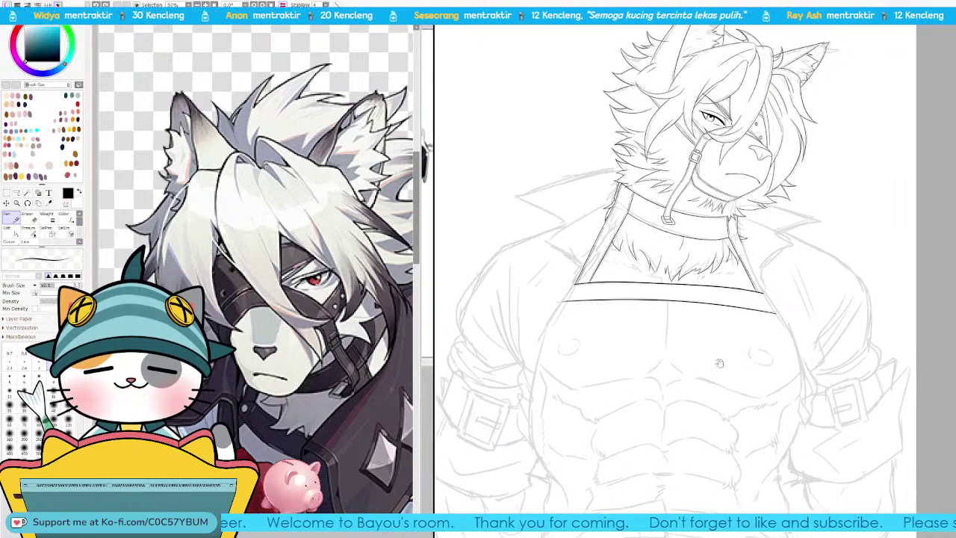
drag(375, 449, 351, 284)
scroll(351, 284, up, 2)
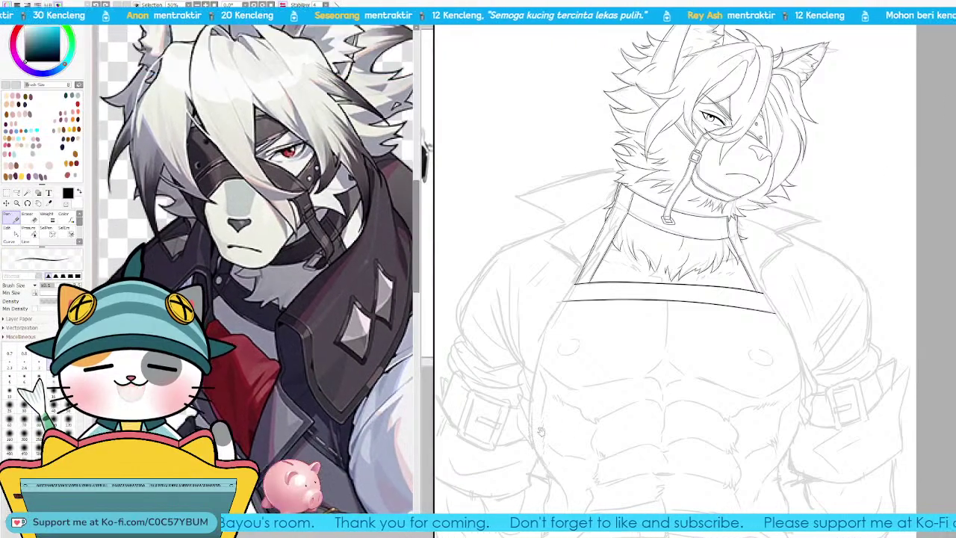
drag(551, 448, 584, 446)
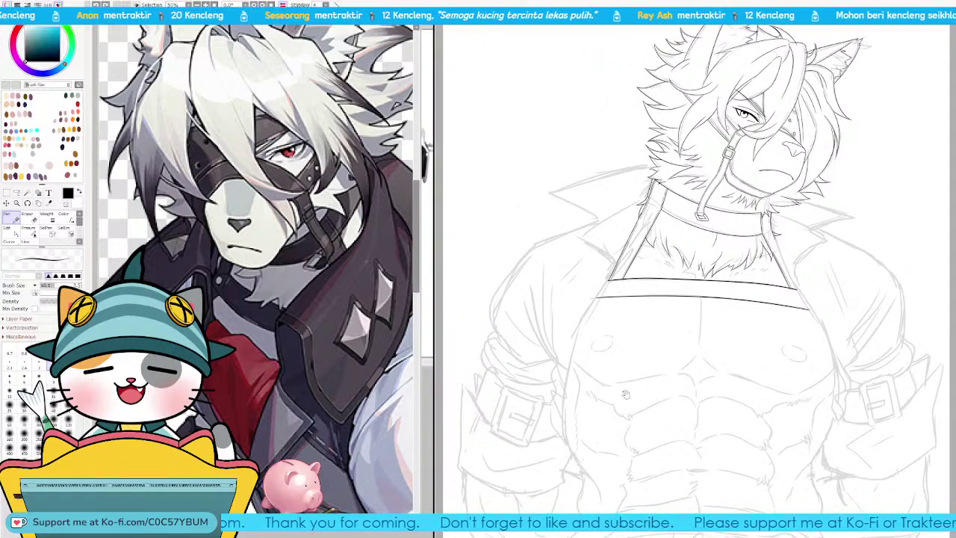
scroll(613, 261, up, 6)
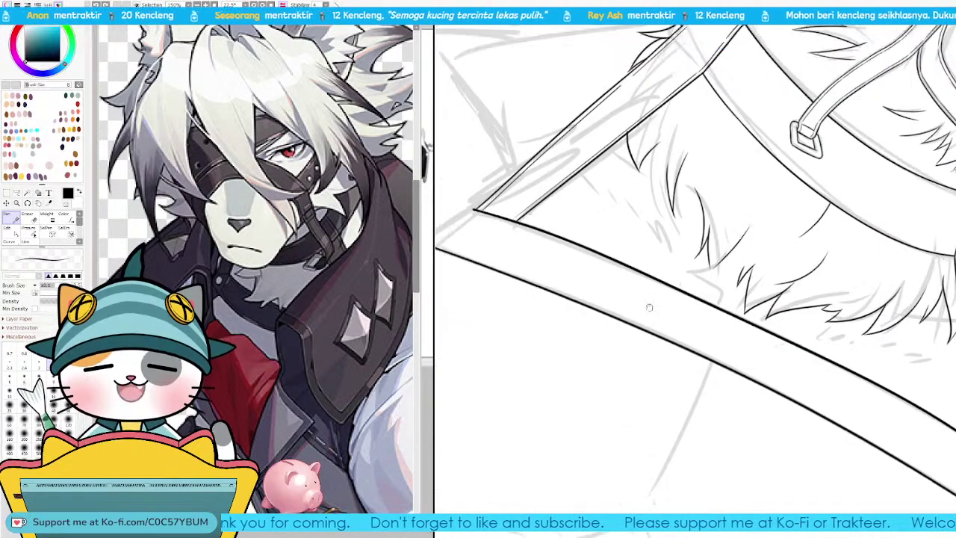
click(611, 257)
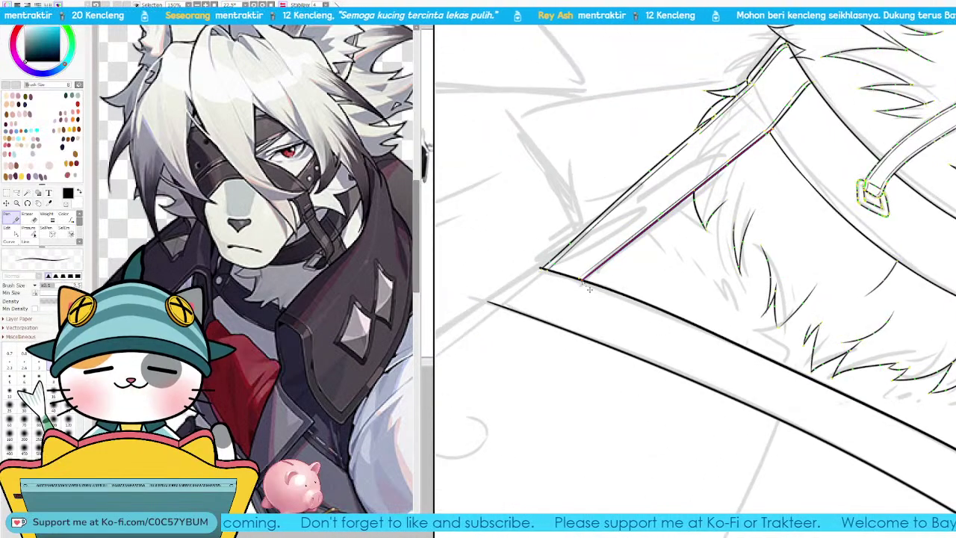
drag(589, 289, 589, 291)
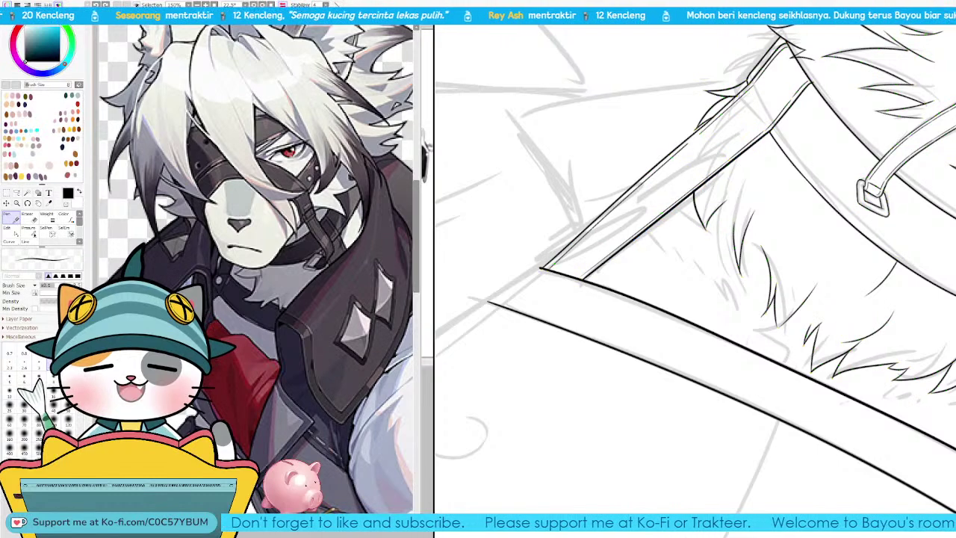
key(ctrl)
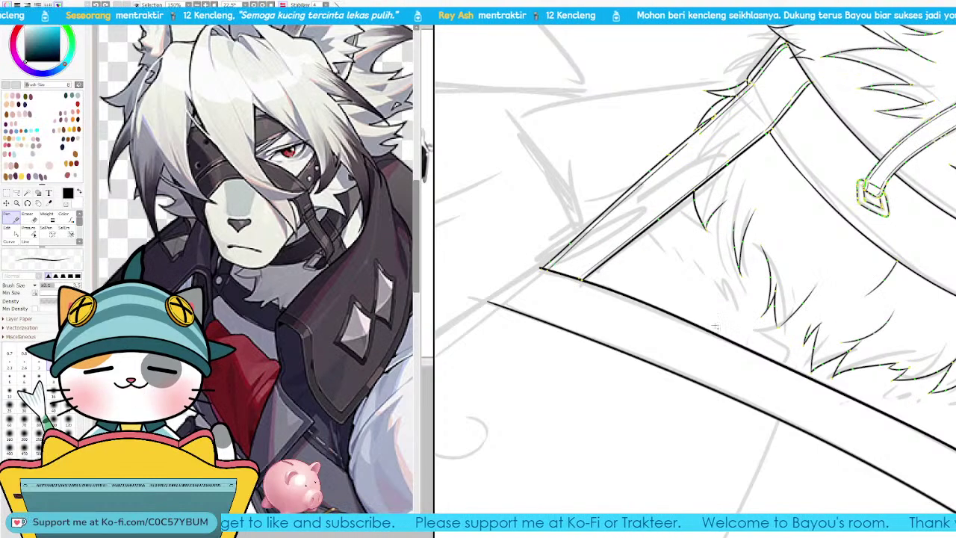
drag(583, 281, 660, 375)
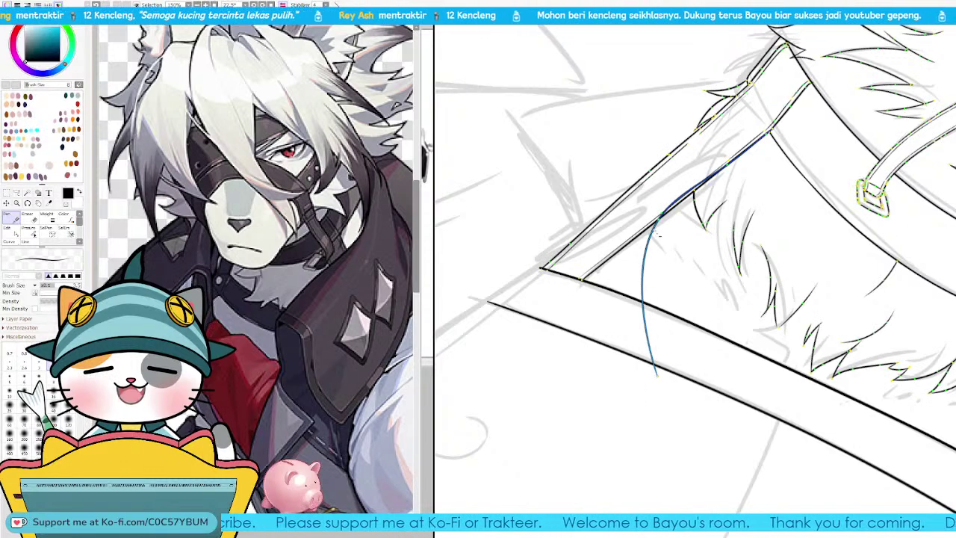
drag(649, 266, 709, 266)
mouse_move(675, 207)
mouse_down()
mouse_move(730, 248)
mouse_move(733, 291)
mouse_up()
key(ctrl+z)
key(ctrl+z)
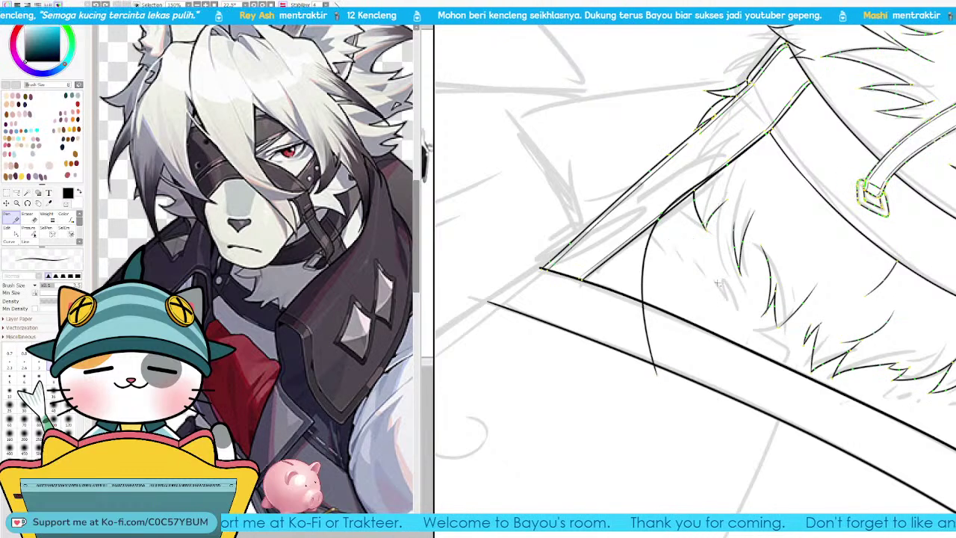
Step: Extend both edges of the neck strap beside the chest fur across the chest strap's pointed end, and ink a small oval rivet between them
scroll(688, 275, up, 1)
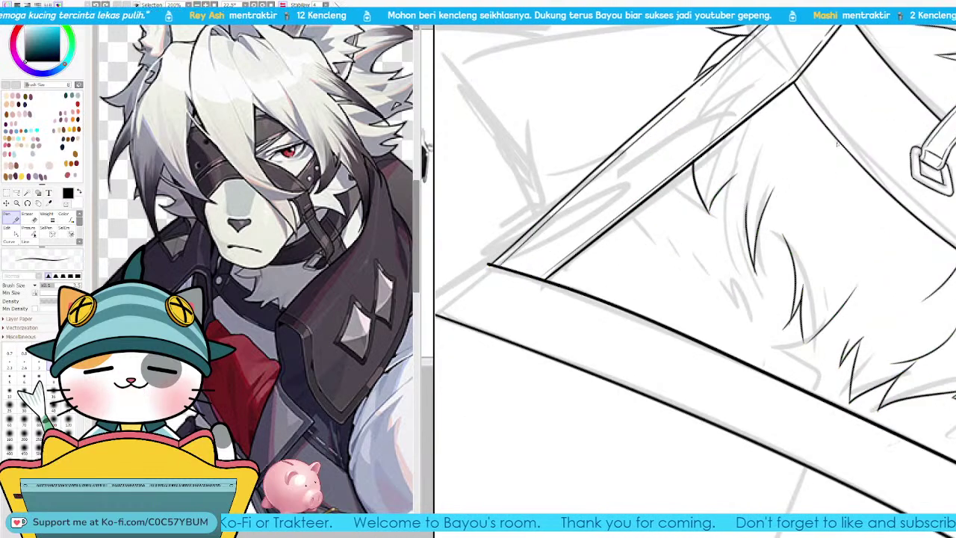
drag(565, 306, 647, 291)
drag(576, 323, 634, 265)
key(ctrl+z)
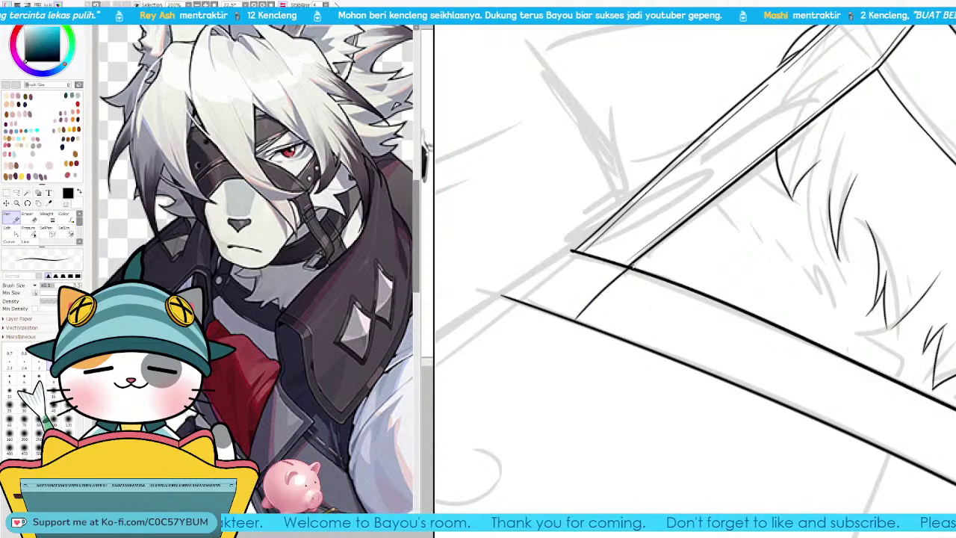
key(ctrl+z)
drag(570, 322, 632, 265)
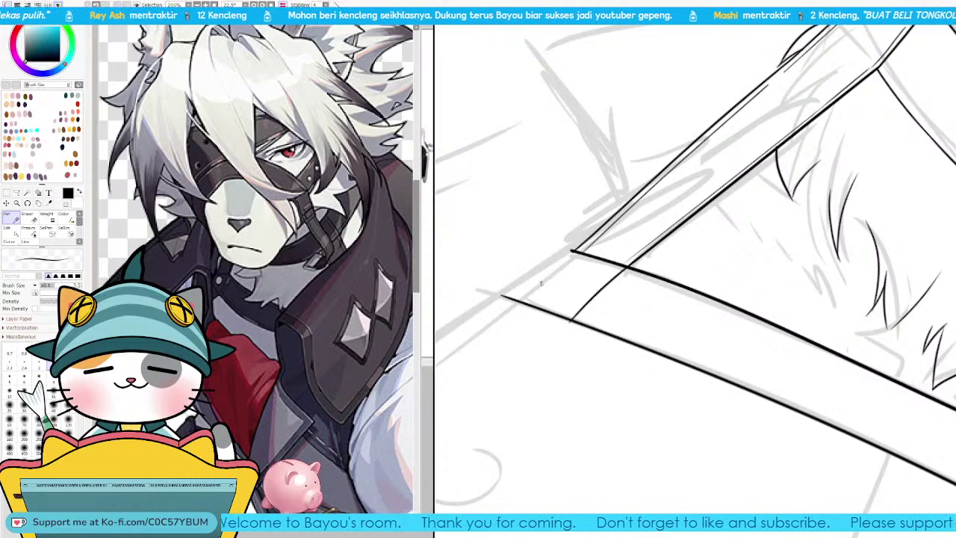
drag(524, 303, 572, 253)
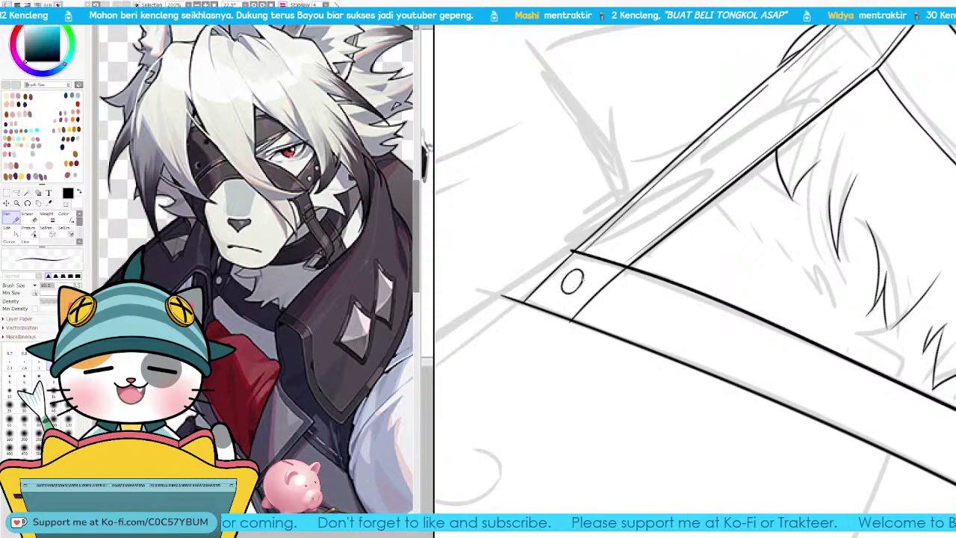
Step: Extend the other neck strap's edge across the opposite end of the chest strap and ink a matching small rivet there
drag(767, 364, 578, 299)
mouse_move(950, 458)
mouse_down()
mouse_move(796, 412)
mouse_move(765, 311)
mouse_move(789, 369)
mouse_move(785, 412)
mouse_up()
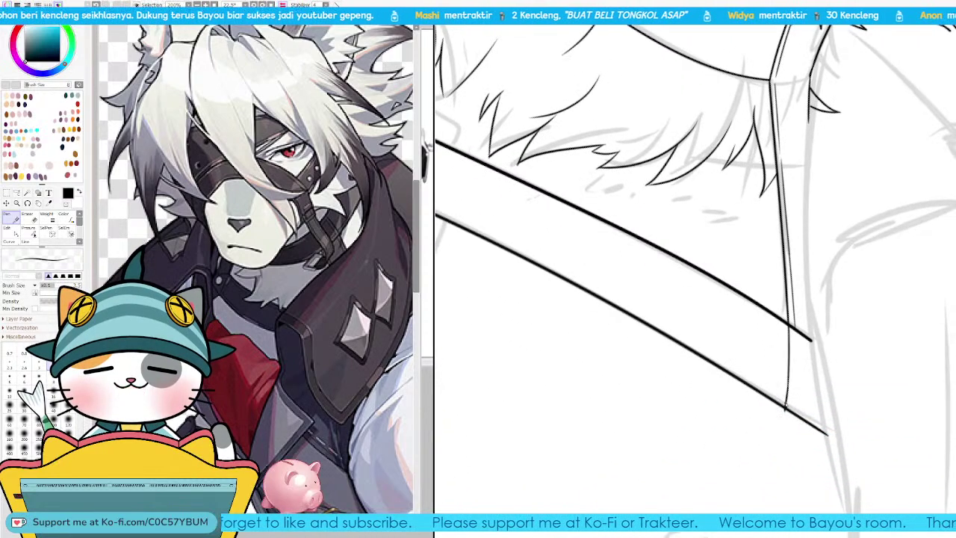
drag(794, 333, 790, 406)
key(ctrl+z)
drag(811, 363, 812, 389)
key(ctrl+z)
scroll(831, 342, down, 6)
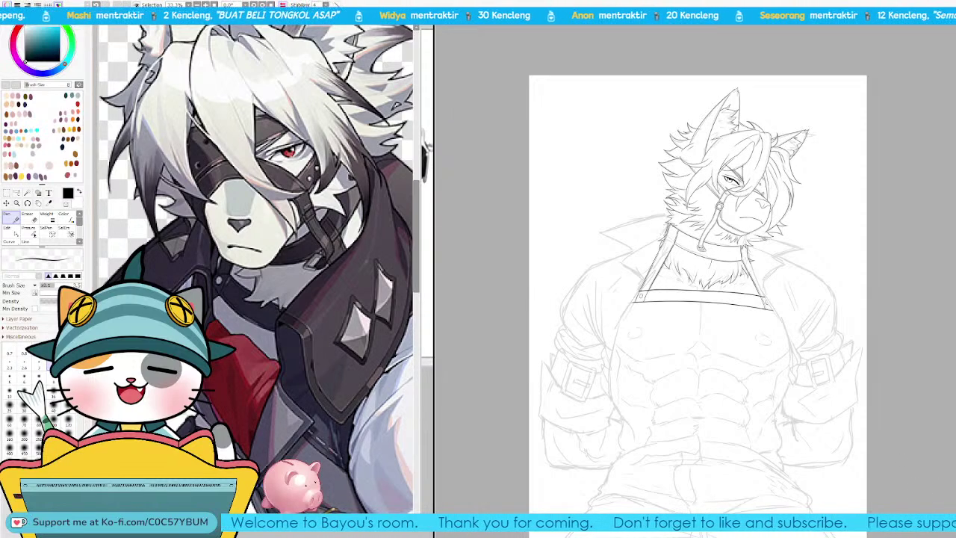
key(Page_Up)
key(Page_Up)
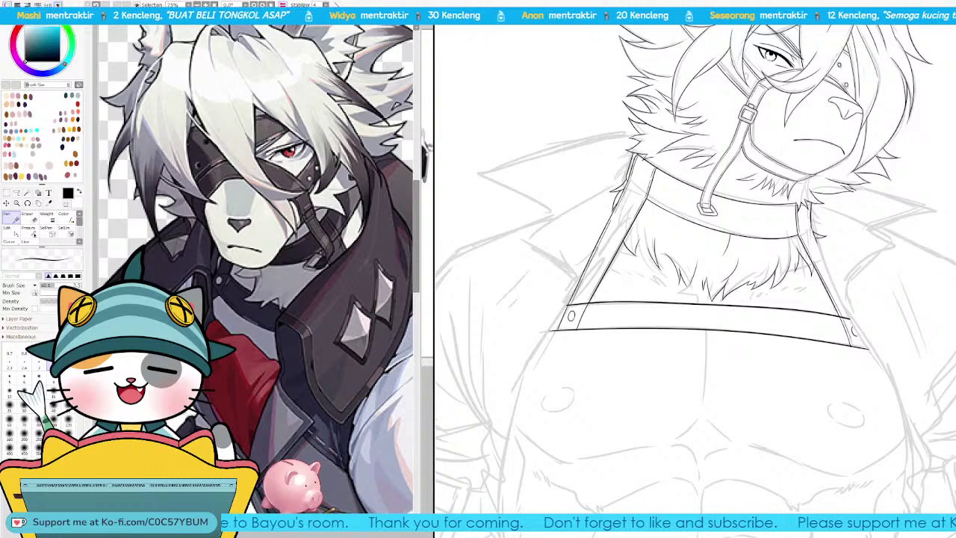
drag(710, 171, 676, 436)
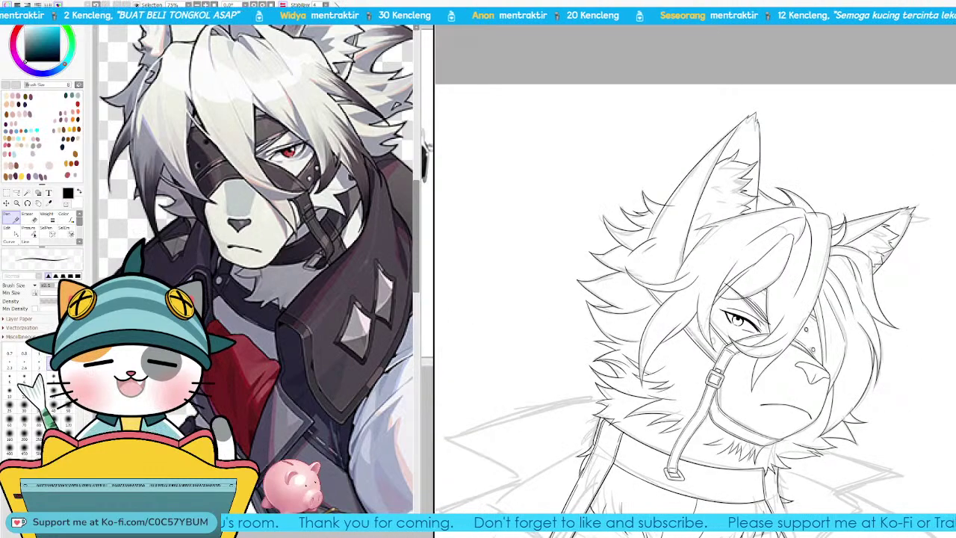
scroll(695, 328, down, 3)
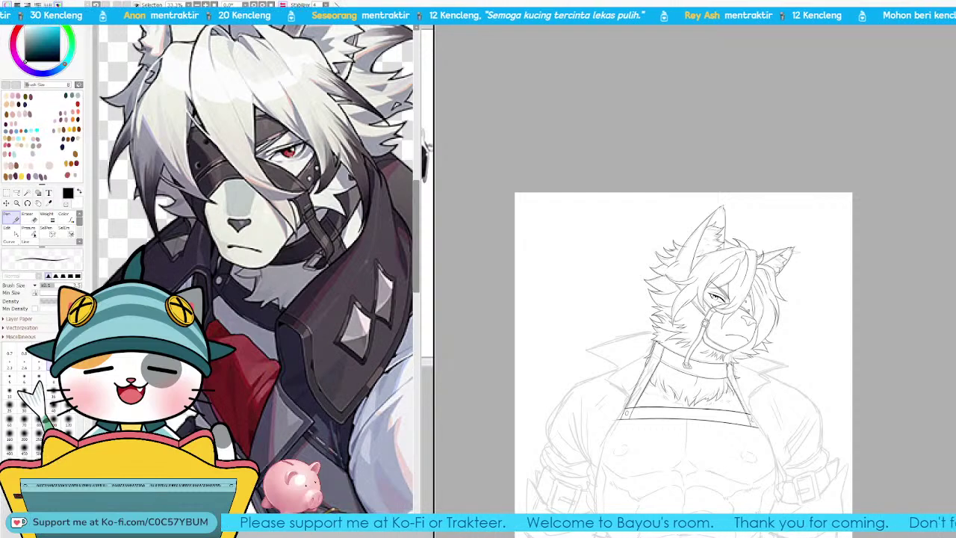
key(Page_Up)
key(Page_Up)
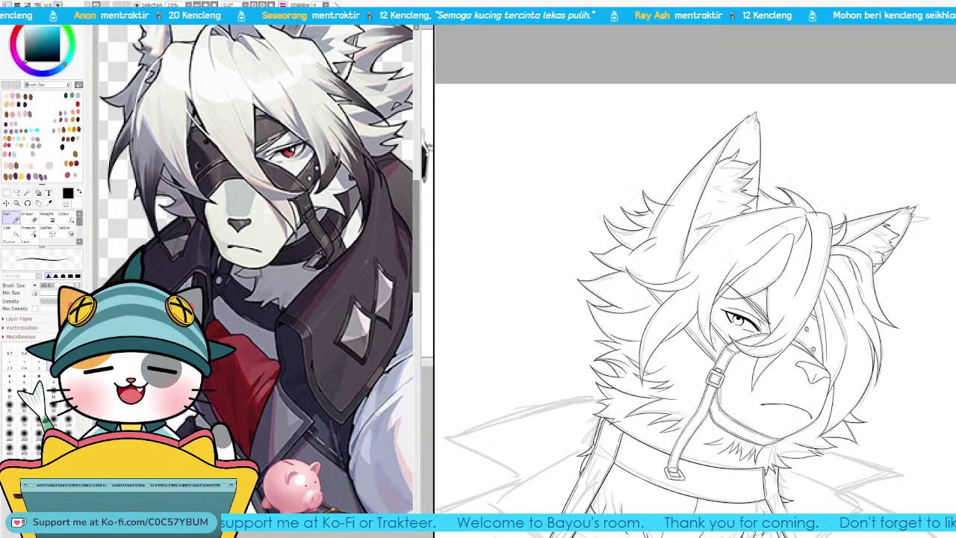